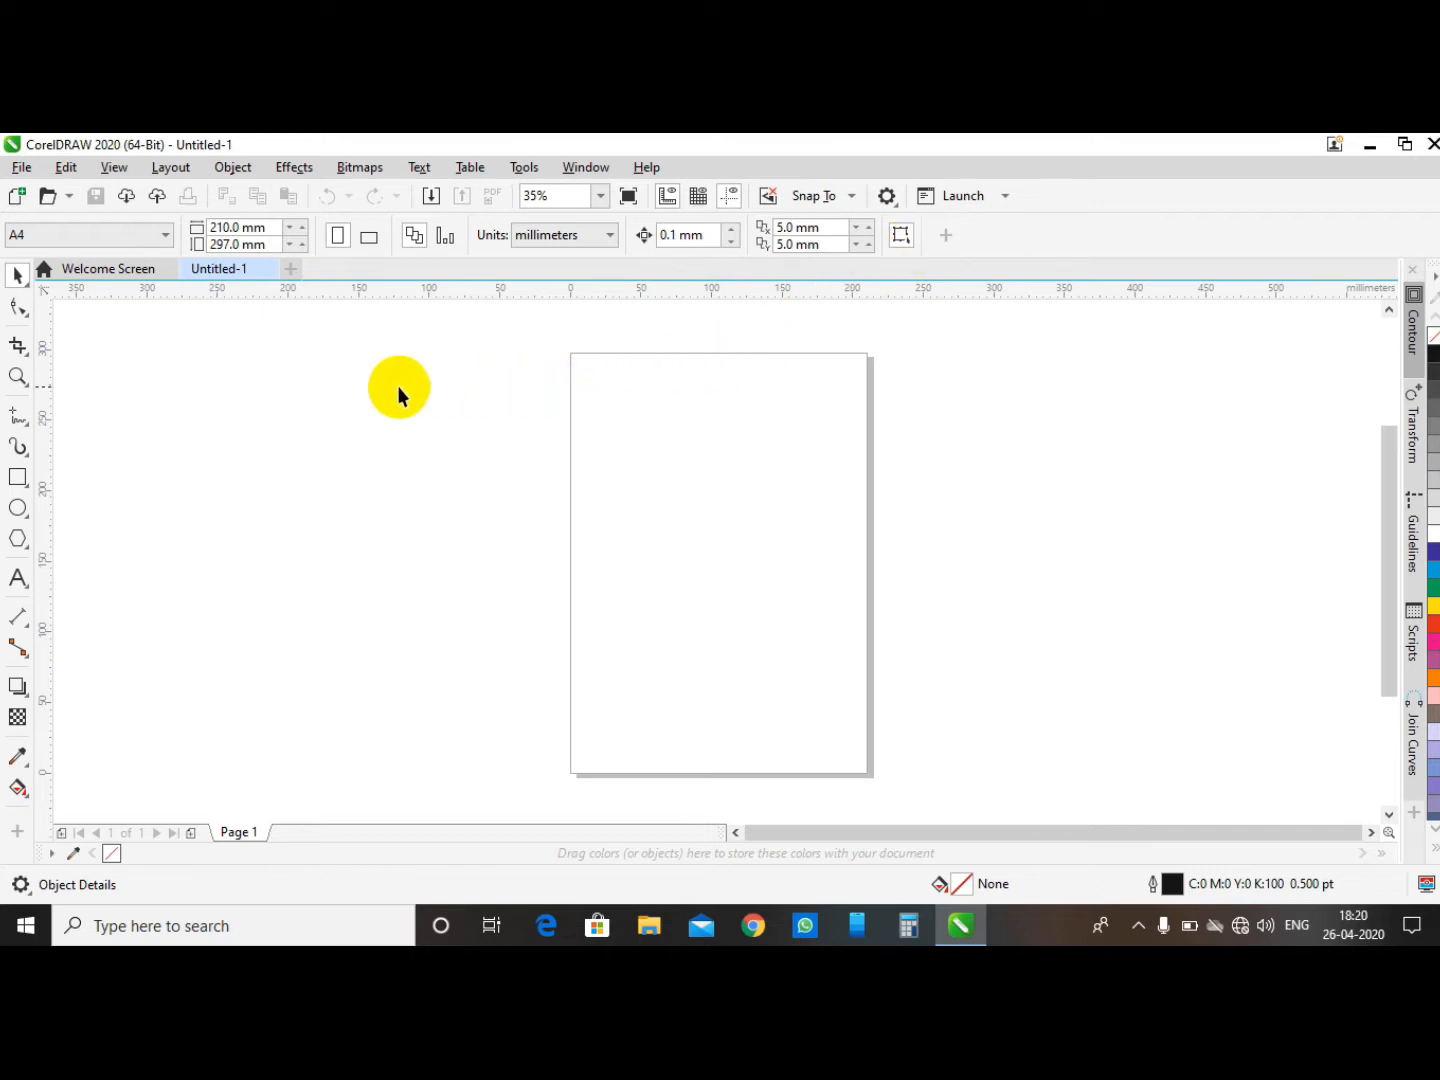
- Draw a rectangle about 69 × 73.5 mm to the left of the blank page
{"action": "left_click", "coordinate": [18, 477]}
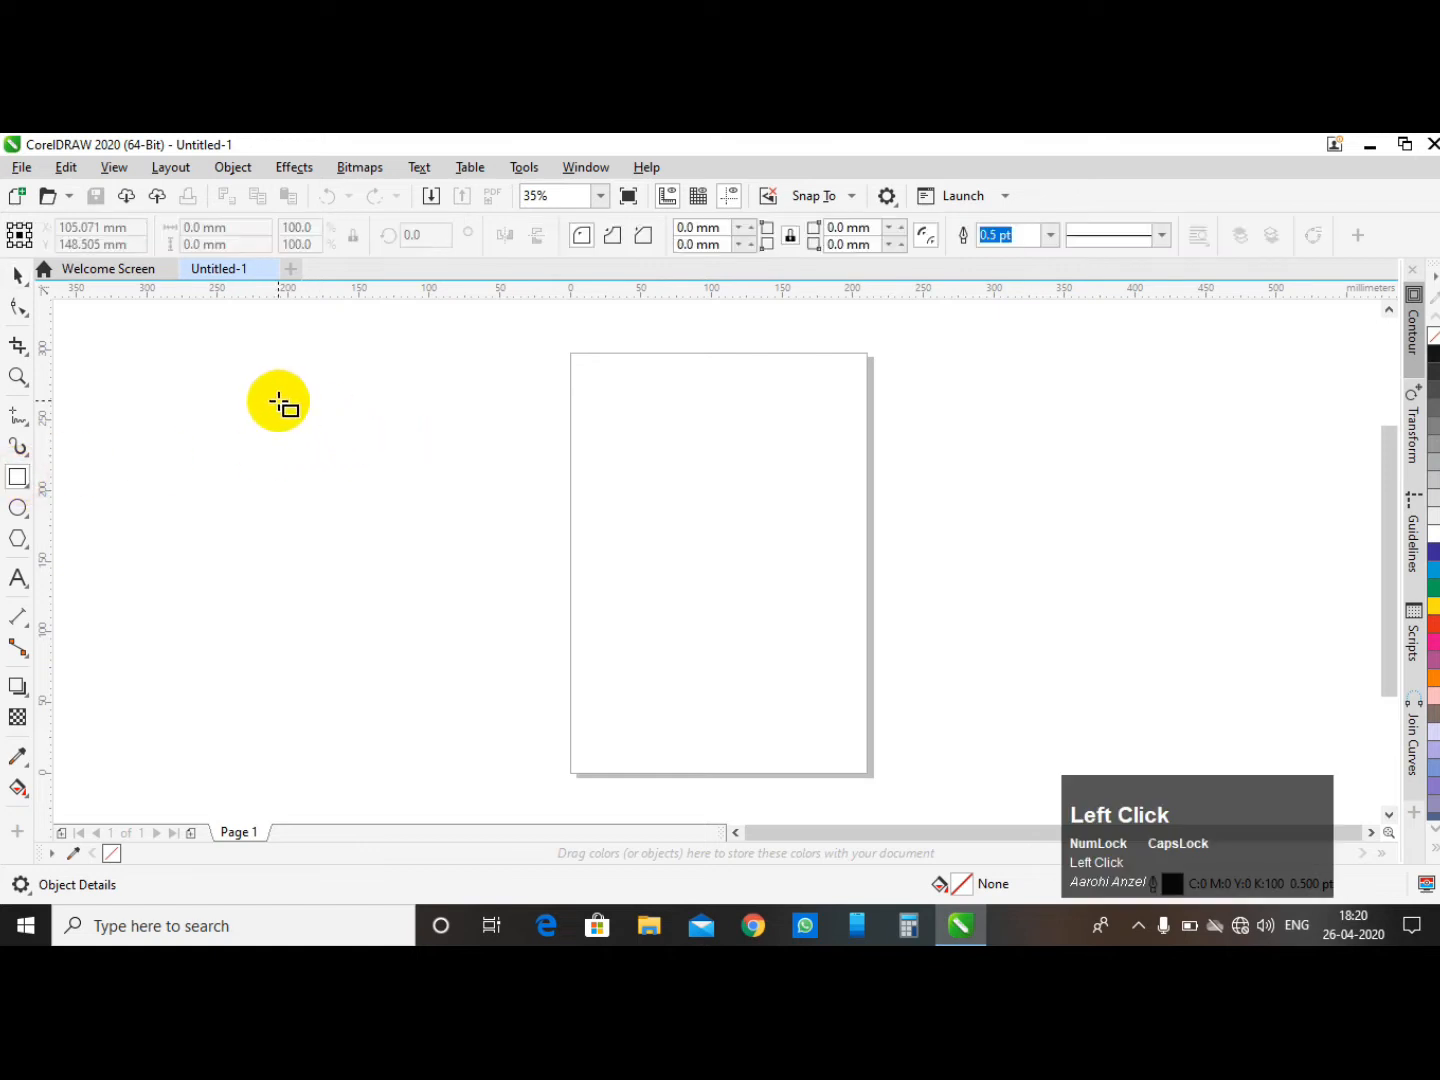
{"action": "left_click_drag", "start_coordinate": [327, 407], "coordinate": [426, 510]}
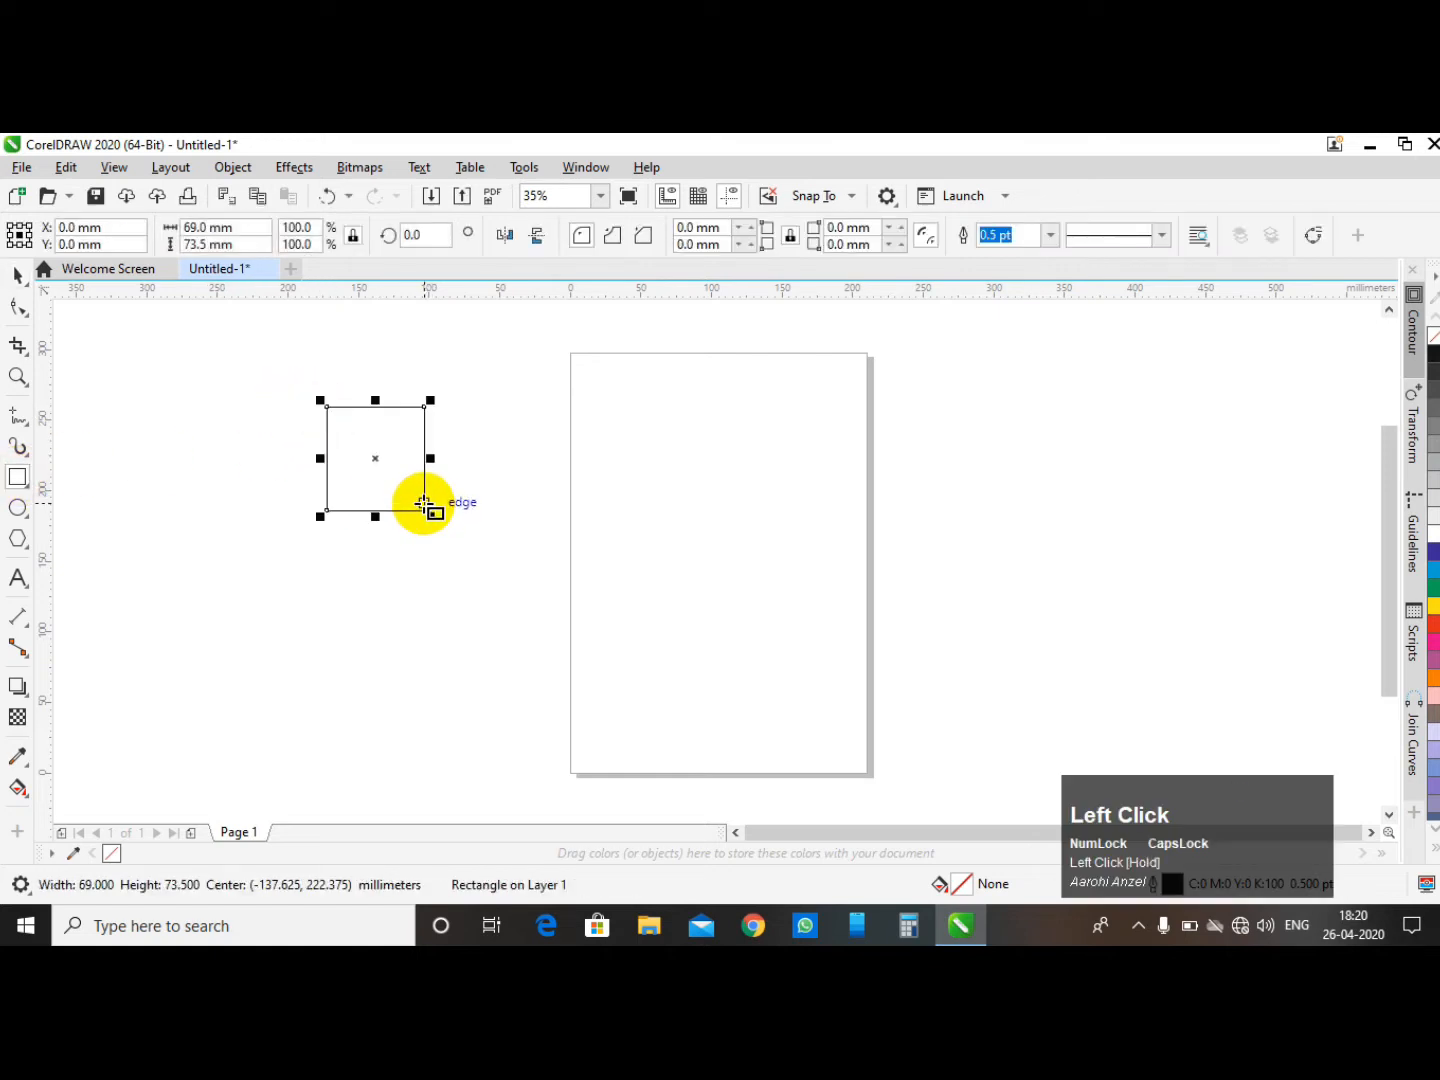
- Open the recent file تم تولد کلی.cdr from the welcome screen
{"action": "left_click", "coordinate": [116, 270]}
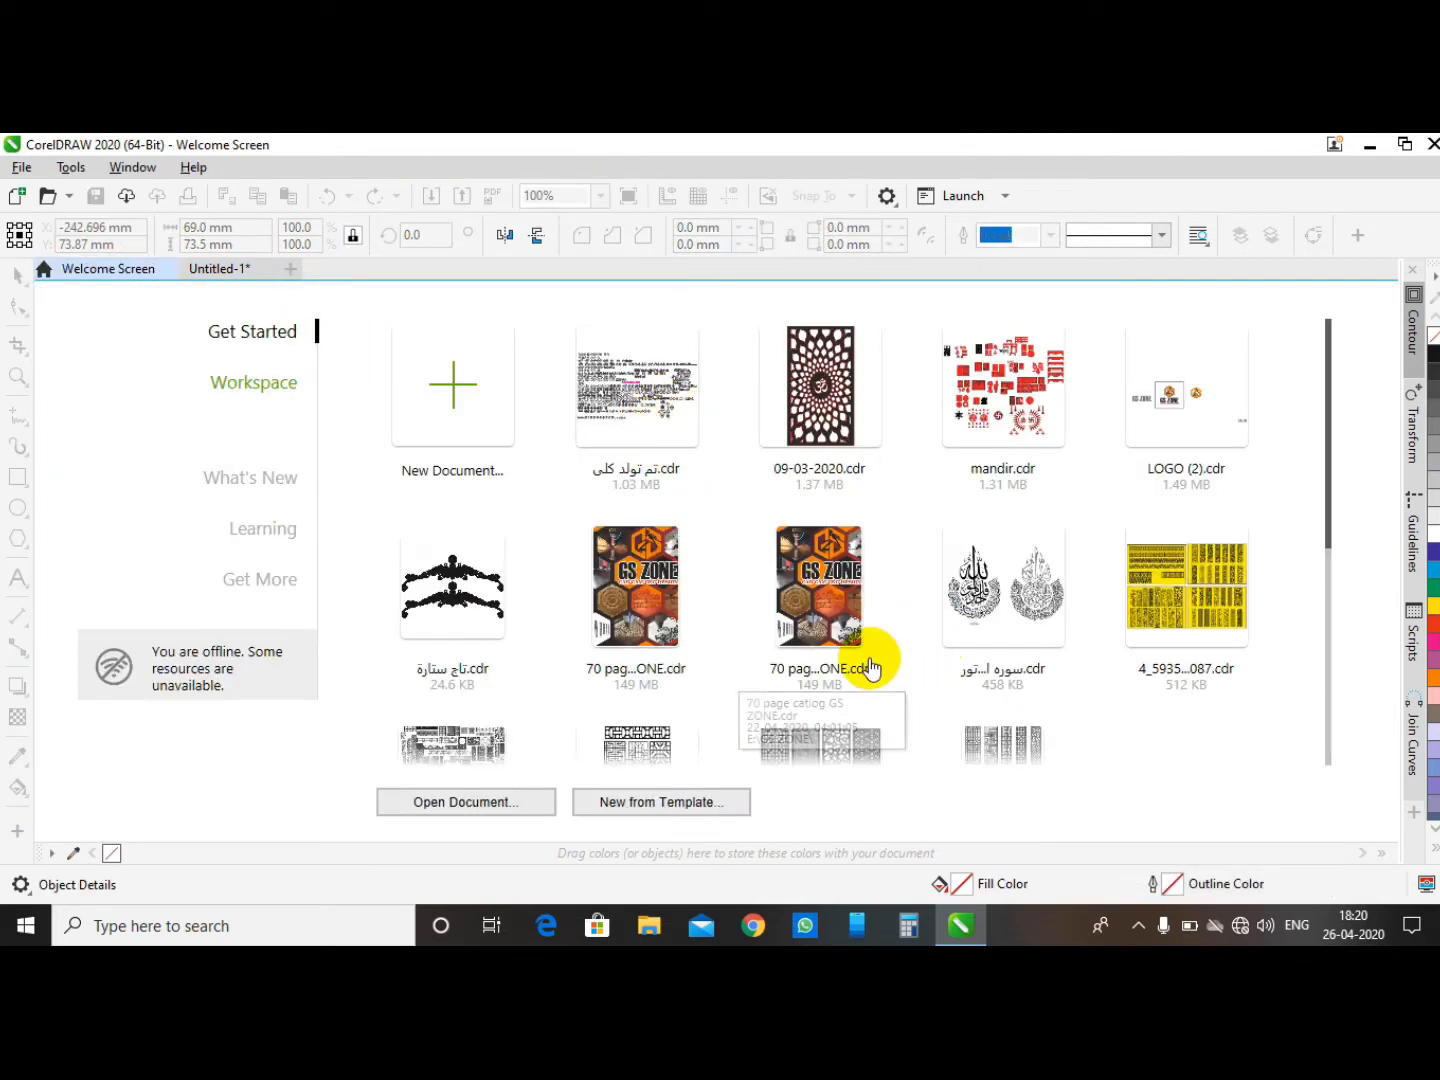
{"action": "left_click", "coordinate": [655, 378]}
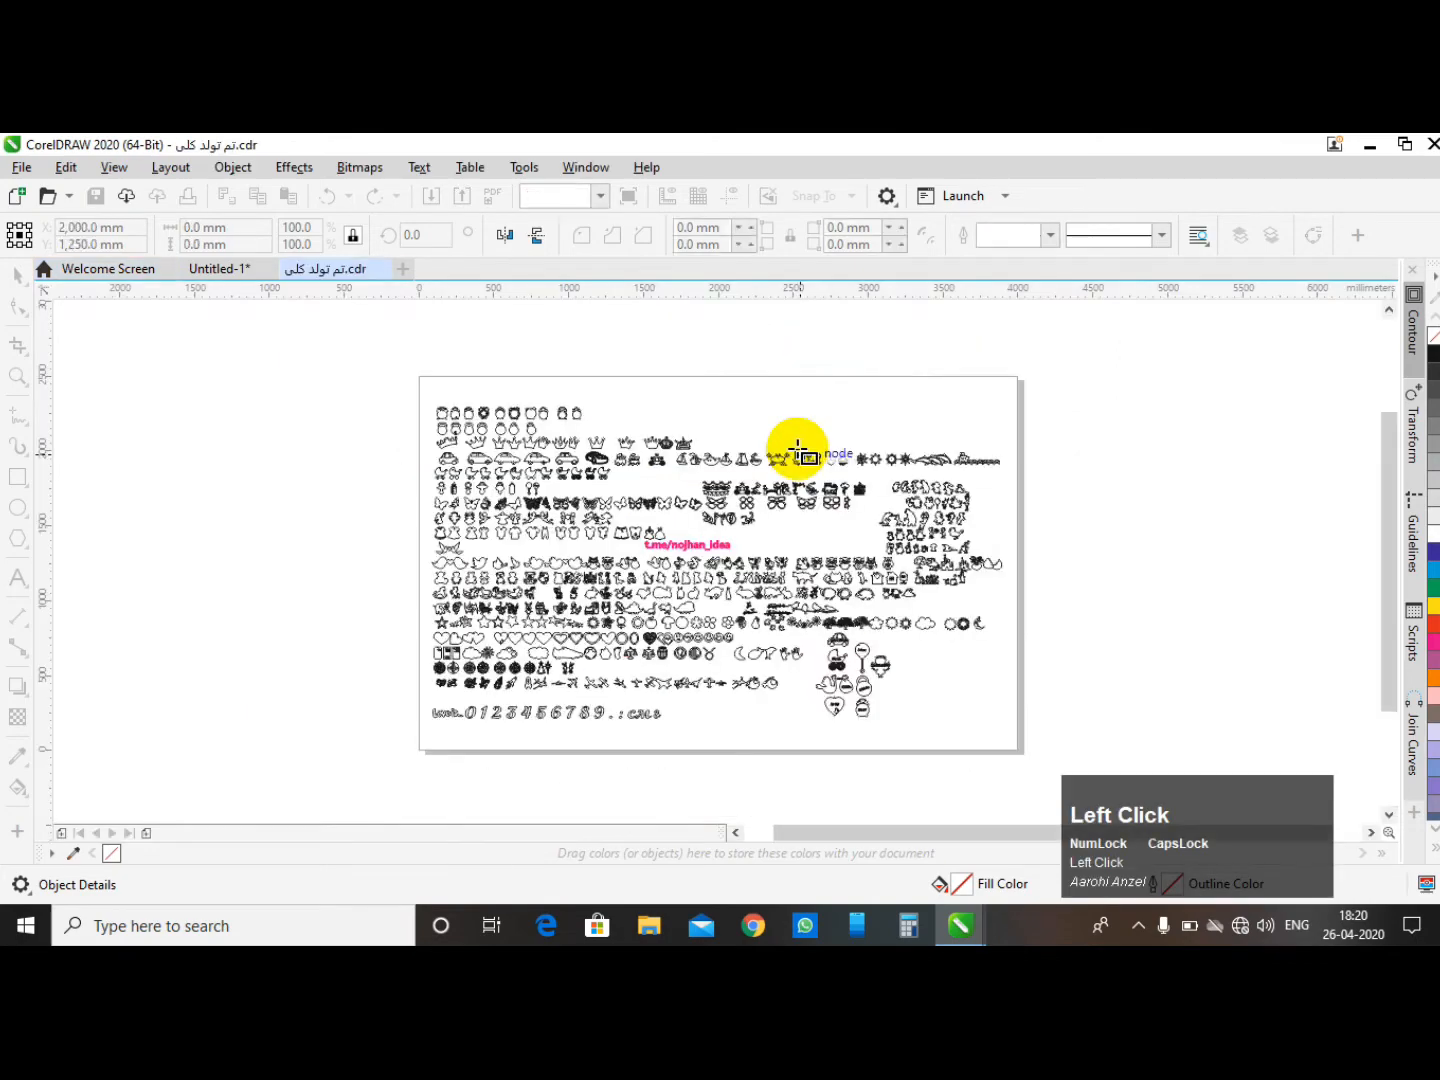
- Zoom in and out across the design sheet to examine the collection of shape outlines
{"action": "scroll", "coordinate": [470, 392], "scroll_direction": "up", "scroll_amount": 3}
{"action": "scroll", "coordinate": [355, 360], "scroll_direction": "up", "scroll_amount": 3}
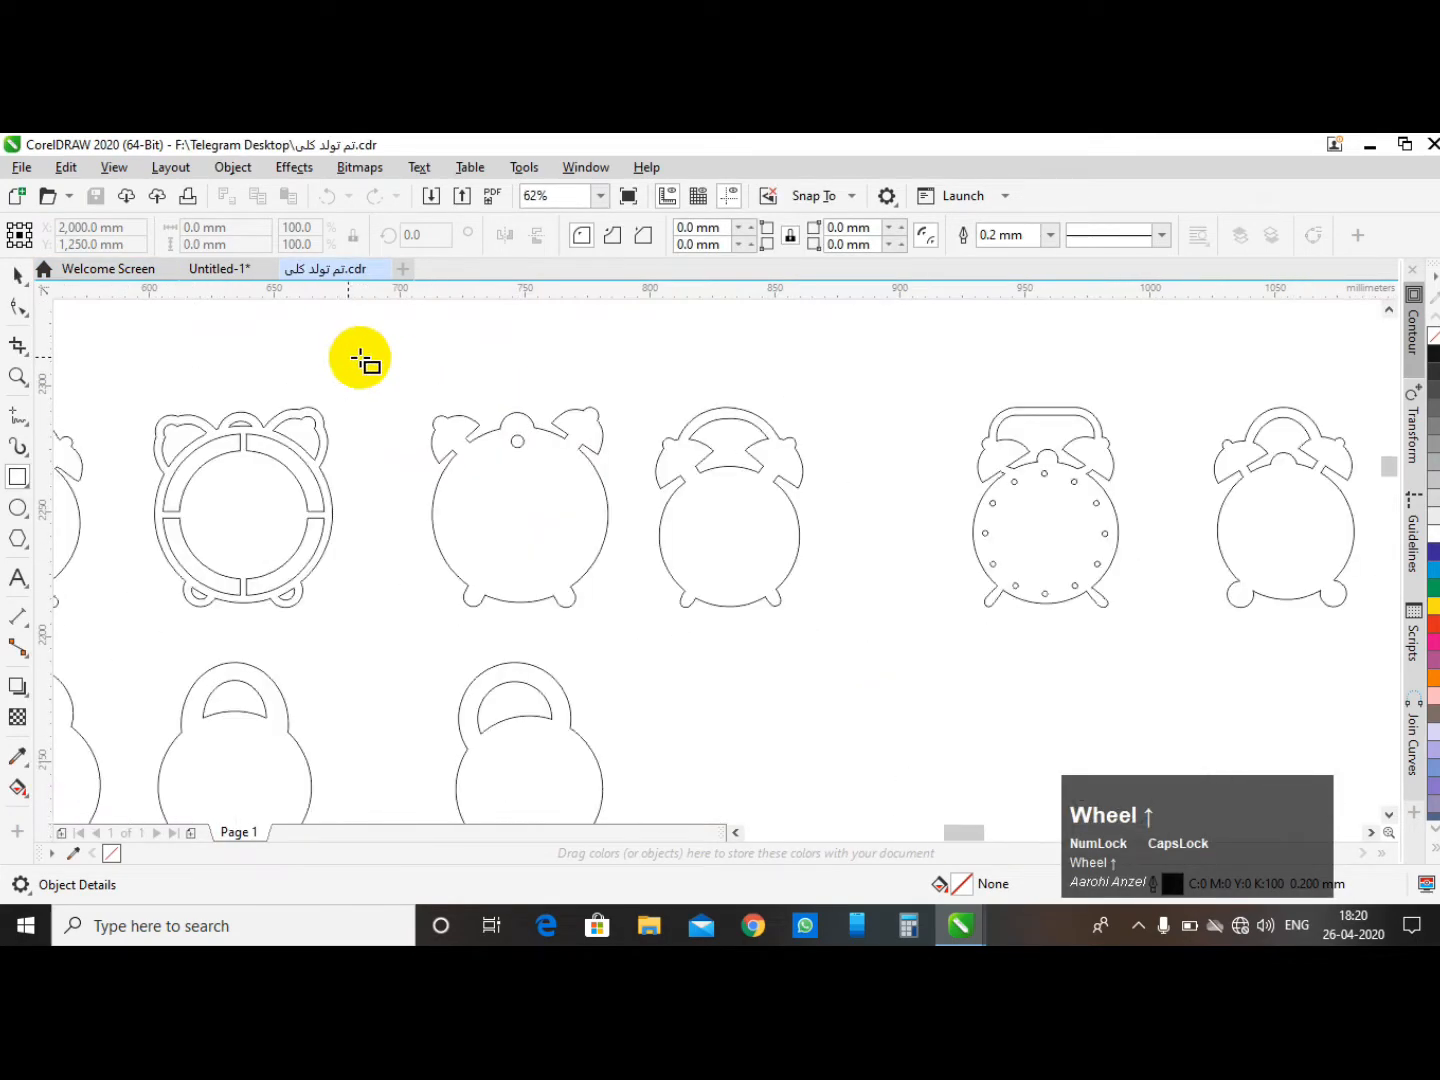
{"action": "scroll", "coordinate": [656, 408], "scroll_direction": "down", "scroll_amount": 4}
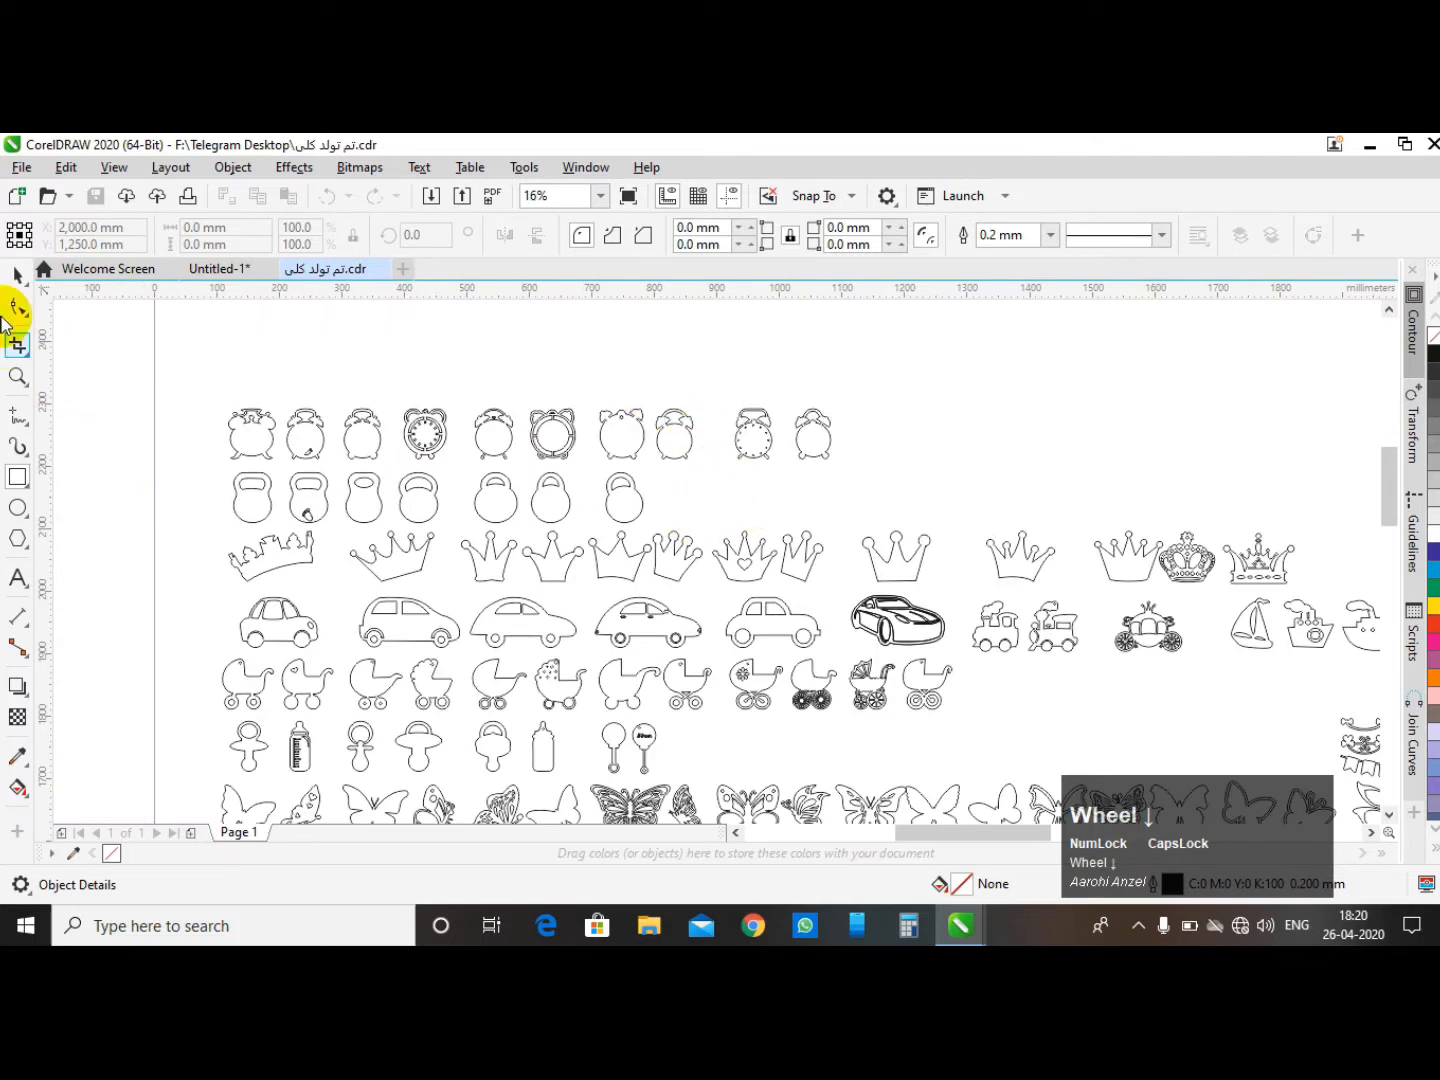
{"action": "left_click", "coordinate": [267, 380]}
{"action": "scroll", "coordinate": [688, 386], "scroll_direction": "down", "scroll_amount": 2}
{"action": "left_click", "coordinate": [724, 372]}
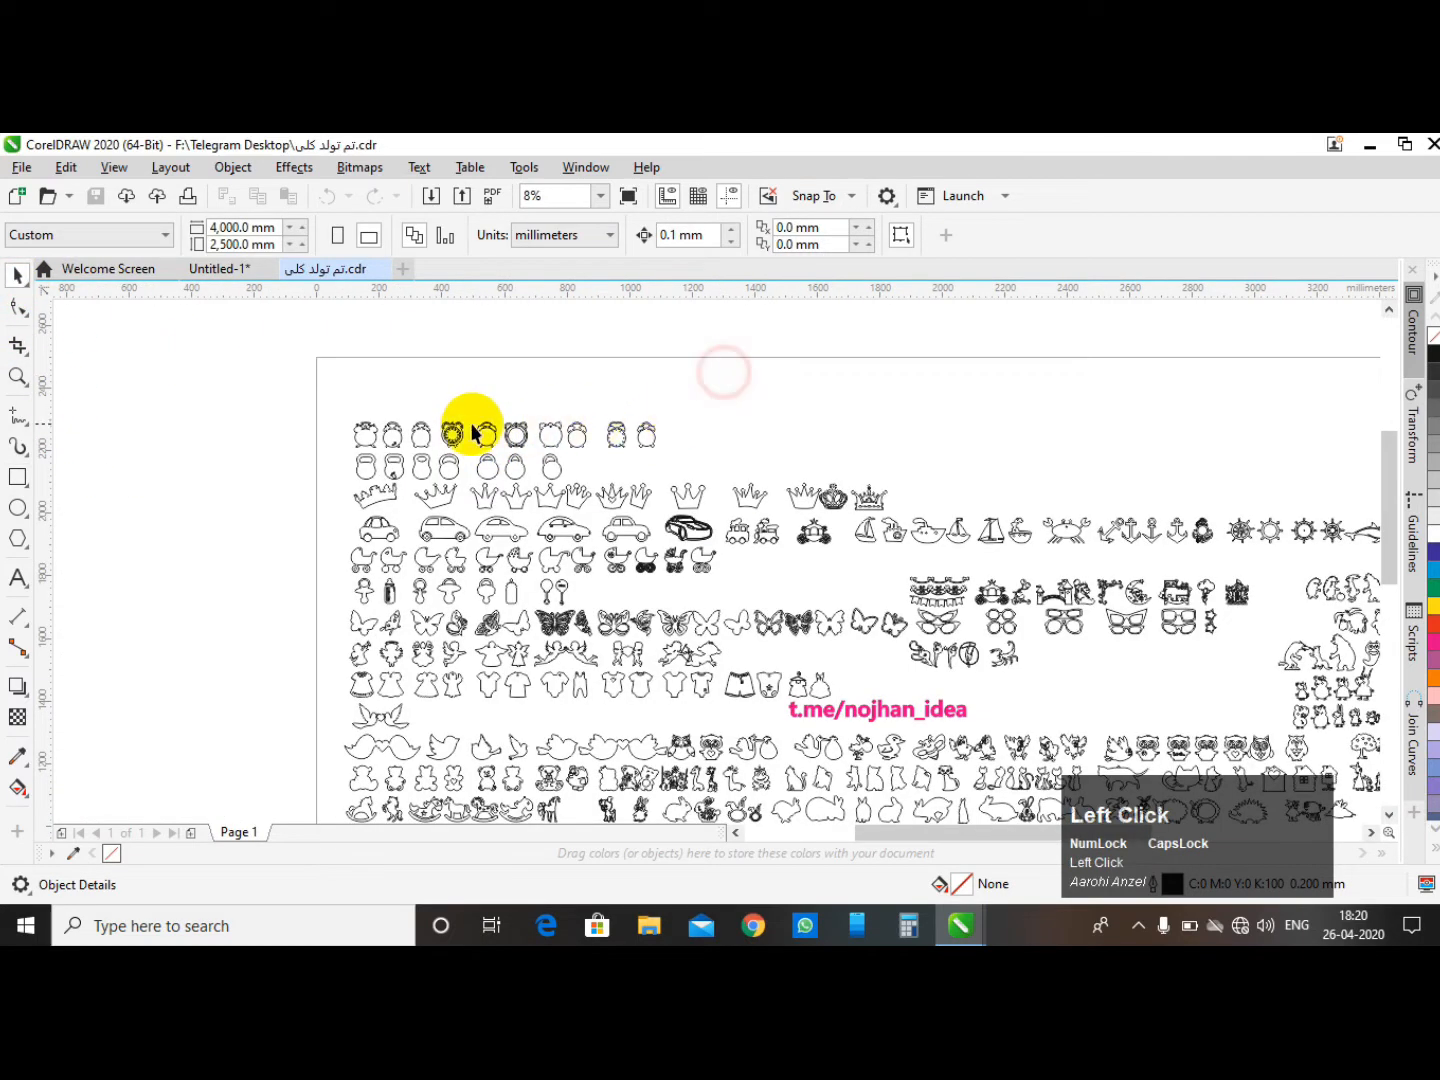
{"action": "scroll", "coordinate": [450, 399], "scroll_direction": "down", "scroll_amount": 2}
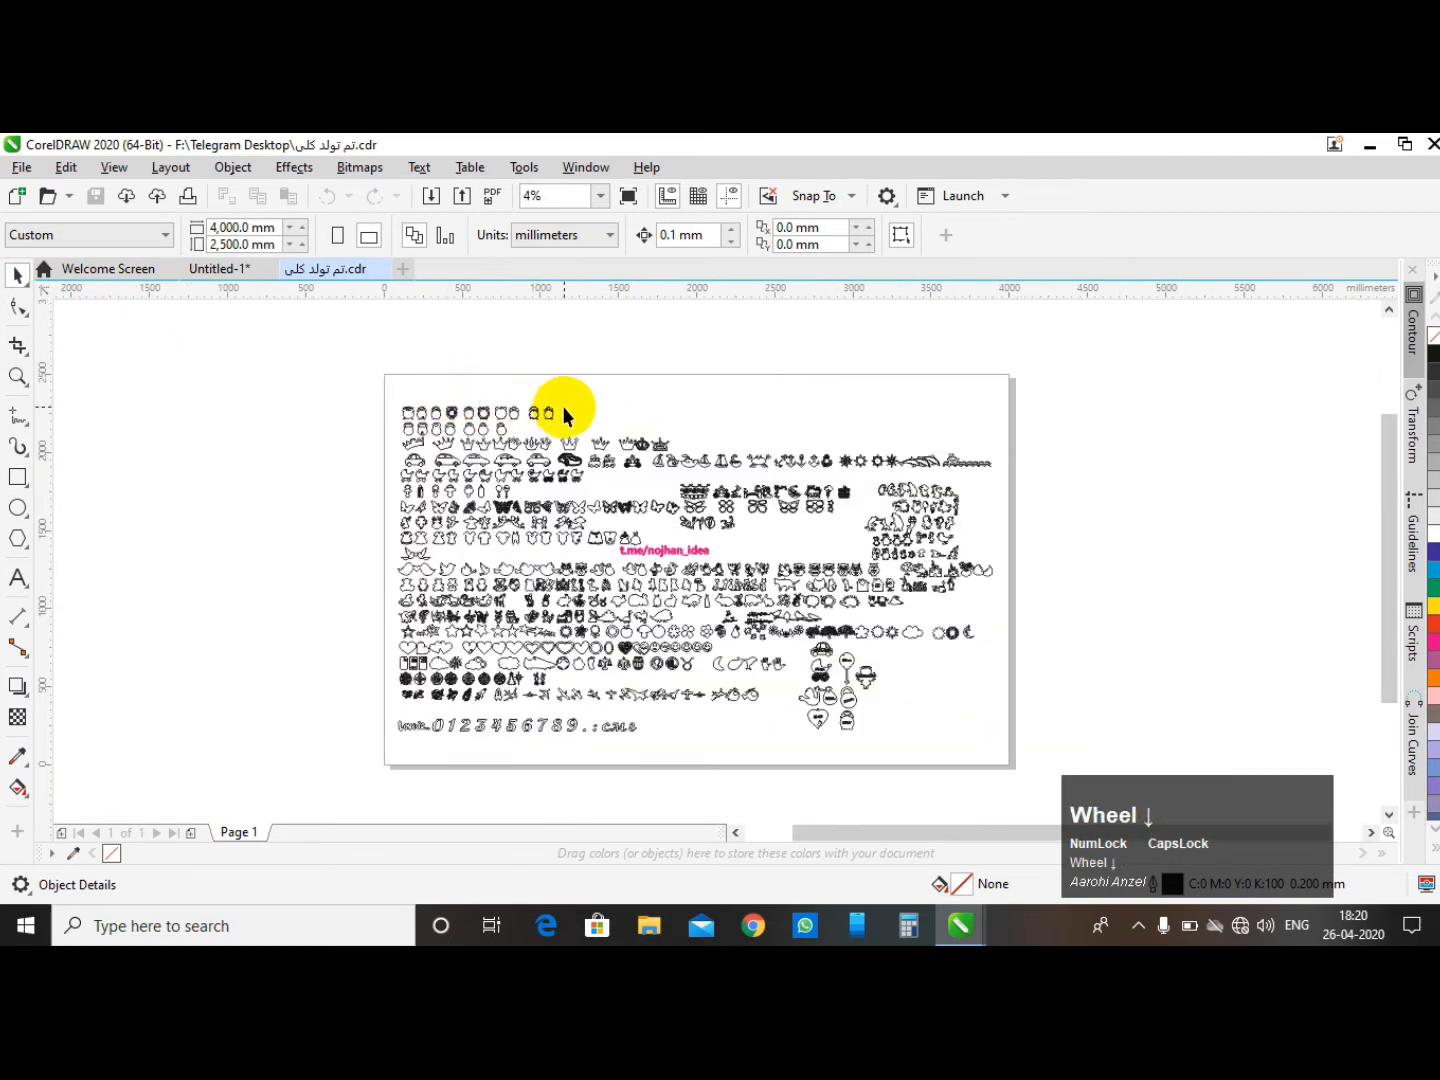
- Draw a rectangle about 159 × 134 mm beside the top row of clocks, then deselect it
{"action": "left_click", "coordinate": [36, 474]}
{"action": "scroll", "coordinate": [560, 419], "scroll_direction": "up", "scroll_amount": 4}
{"action": "left_click_drag", "start_coordinate": [459, 453], "coordinate": [560, 535]}
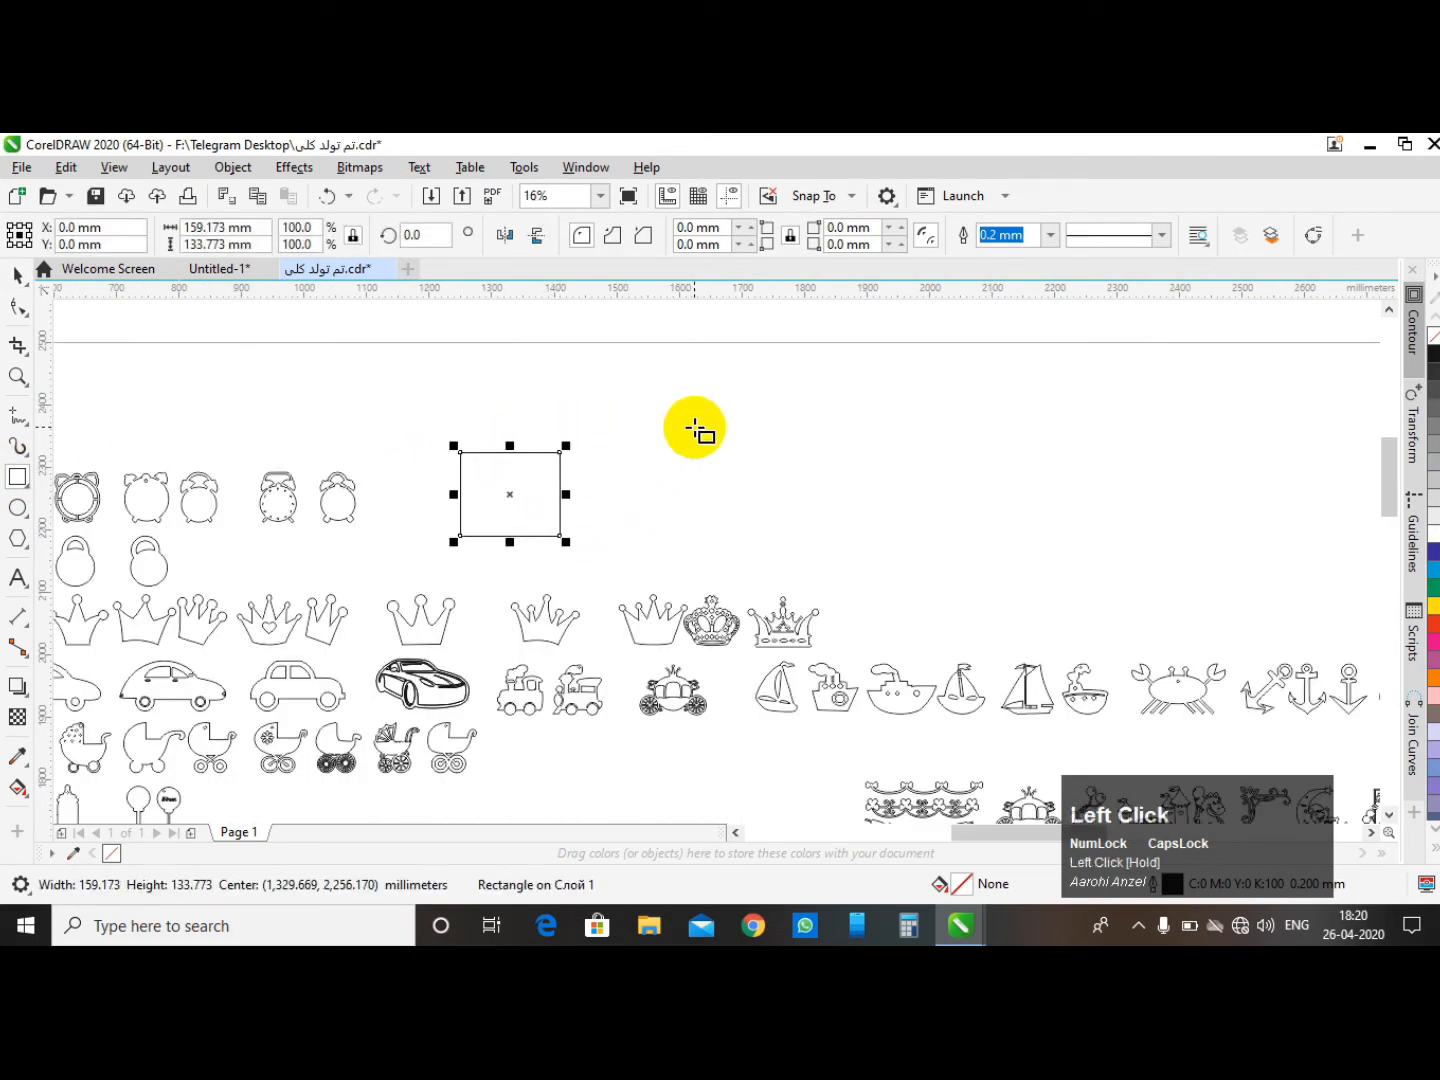
{"action": "scroll", "coordinate": [562, 435], "scroll_direction": "down", "scroll_amount": 2}
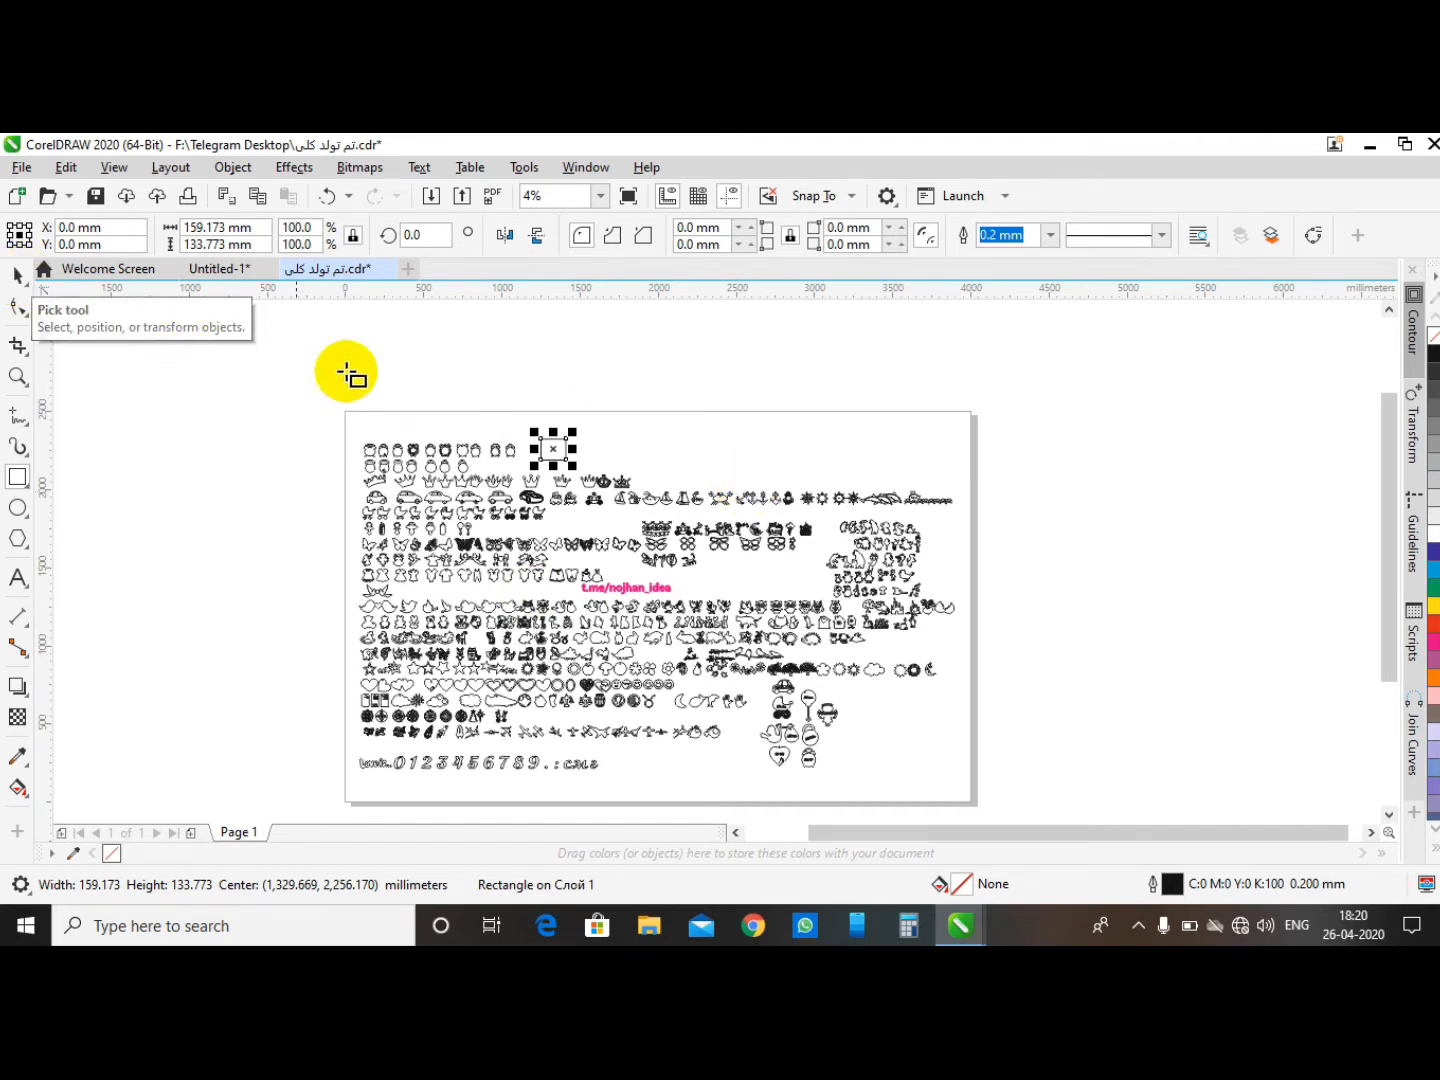
{"action": "left_click", "coordinate": [13, 278]}
{"action": "left_click", "coordinate": [633, 386]}
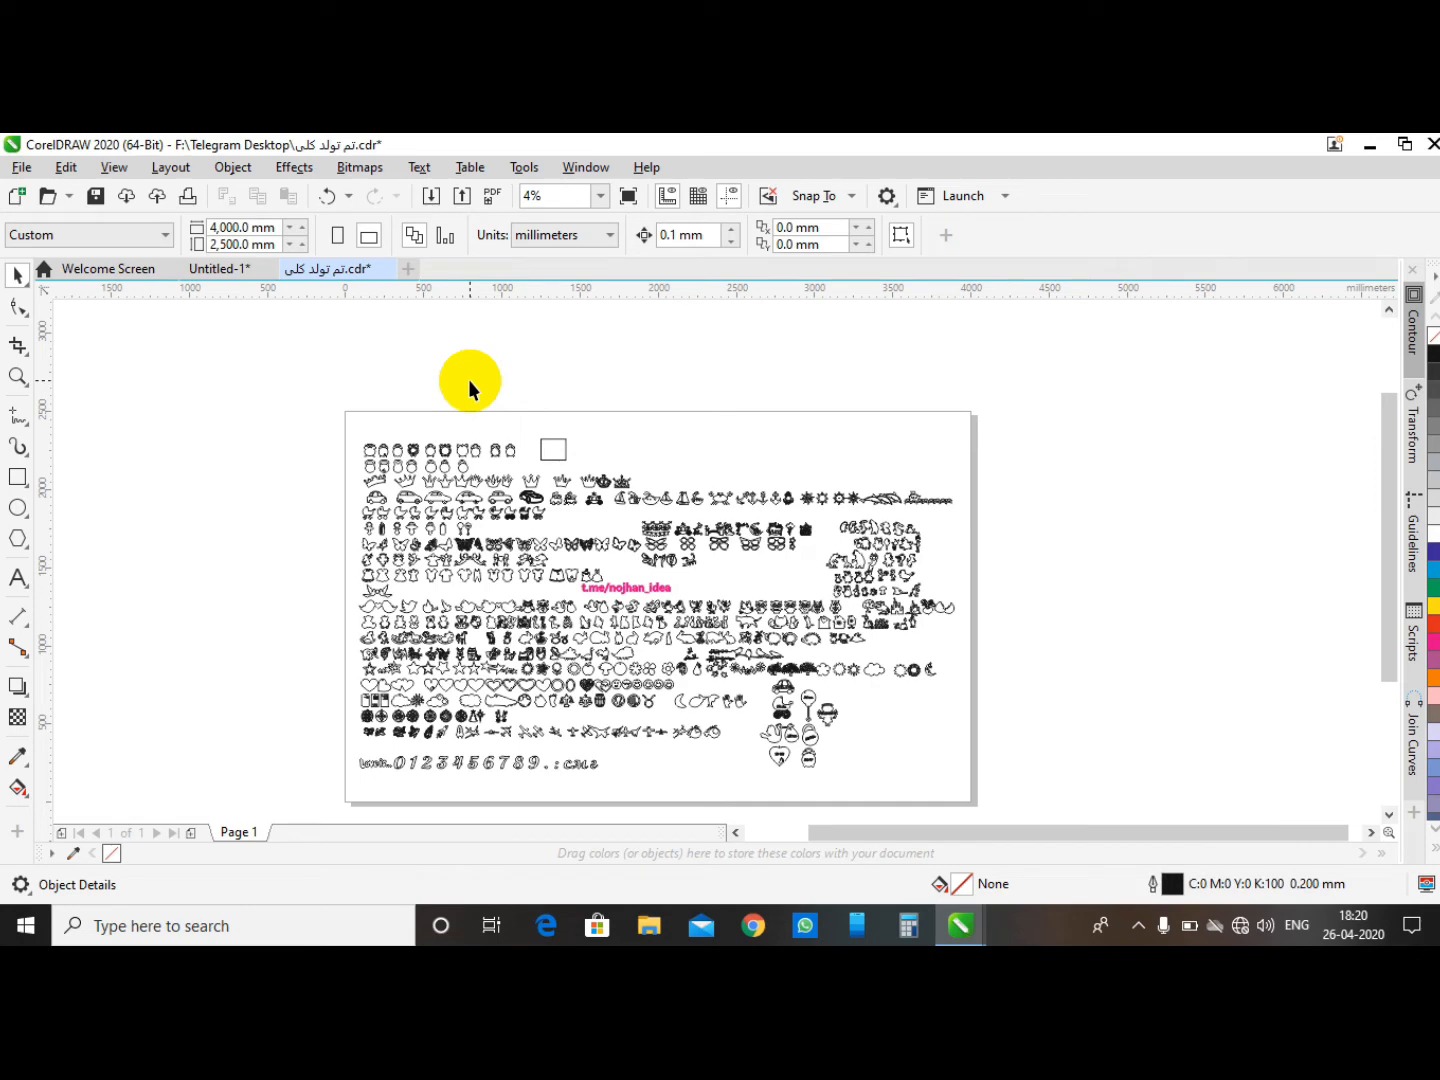
{"action": "left_click", "coordinate": [1433, 939]}
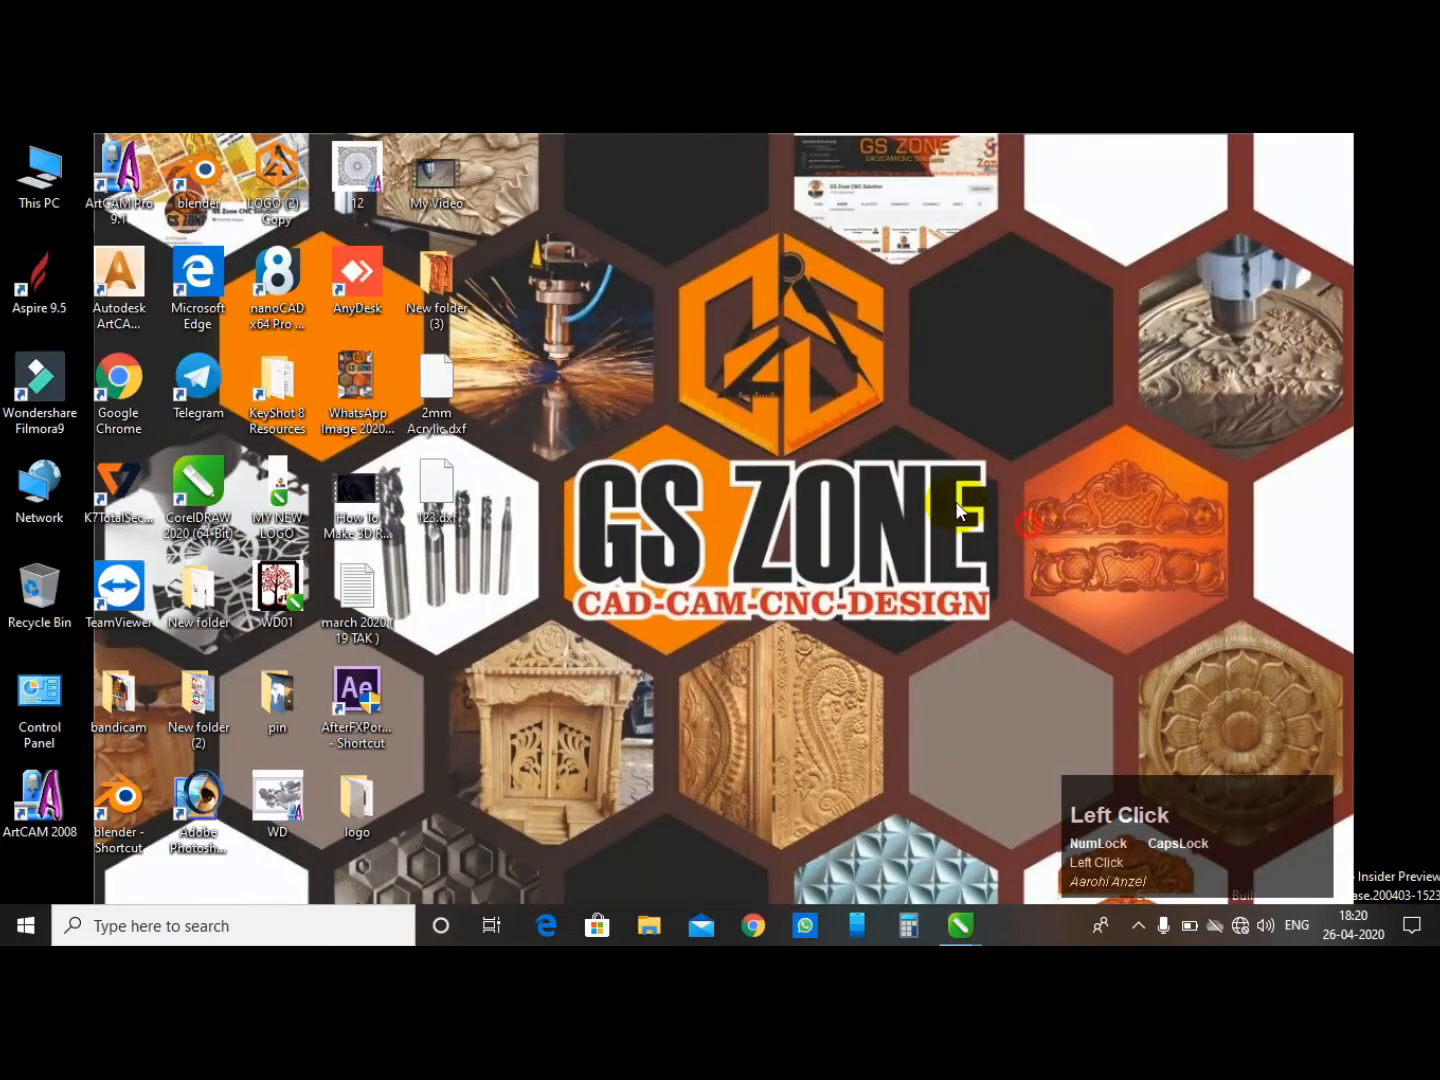
{"action": "left_click_drag", "start_coordinate": [775, 157], "coordinate": [10, 900]}
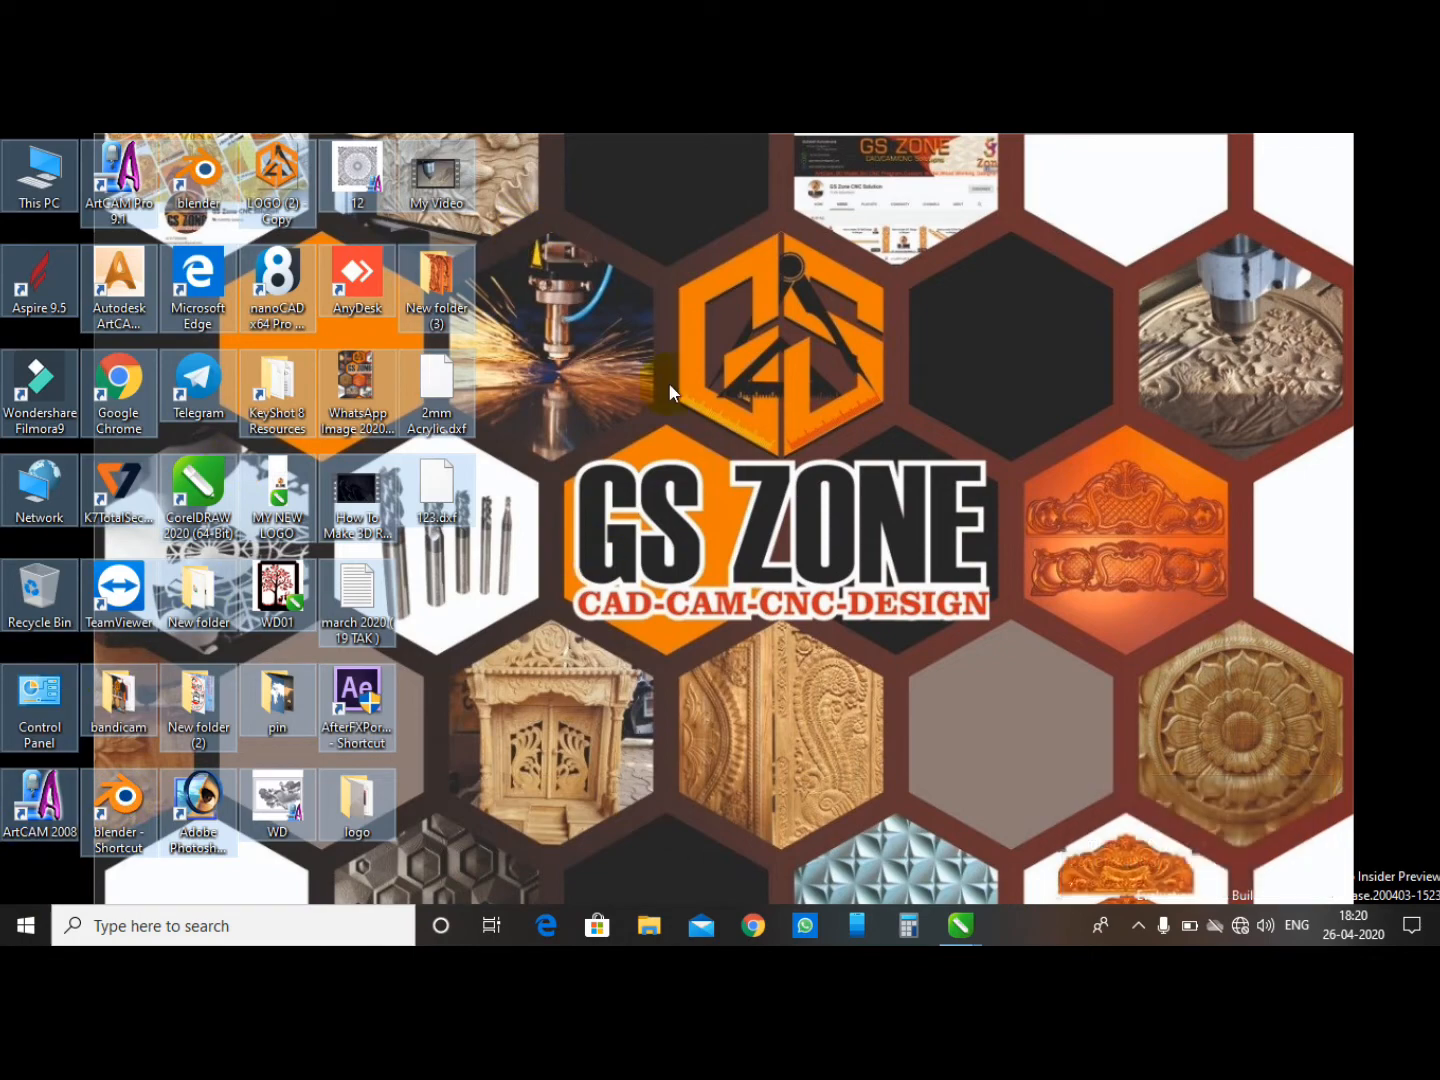
{"action": "left_click", "coordinate": [652, 185]}
{"action": "left_click_drag", "start_coordinate": [652, 180], "coordinate": [97, 843]}
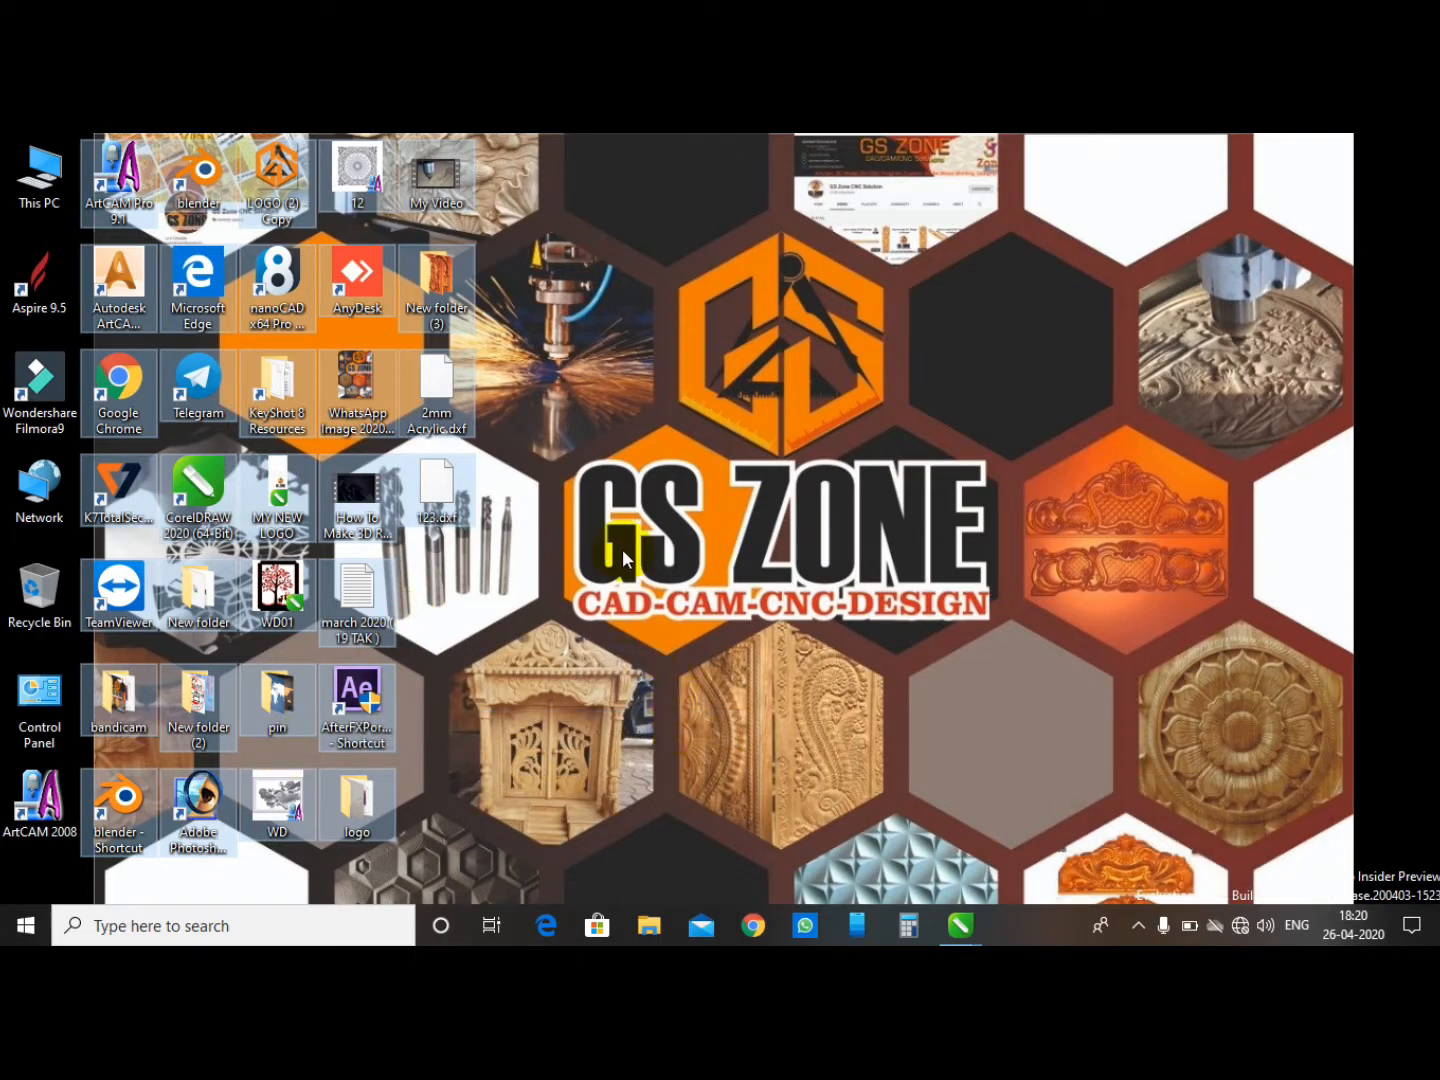
{"action": "left_click", "coordinate": [778, 608]}
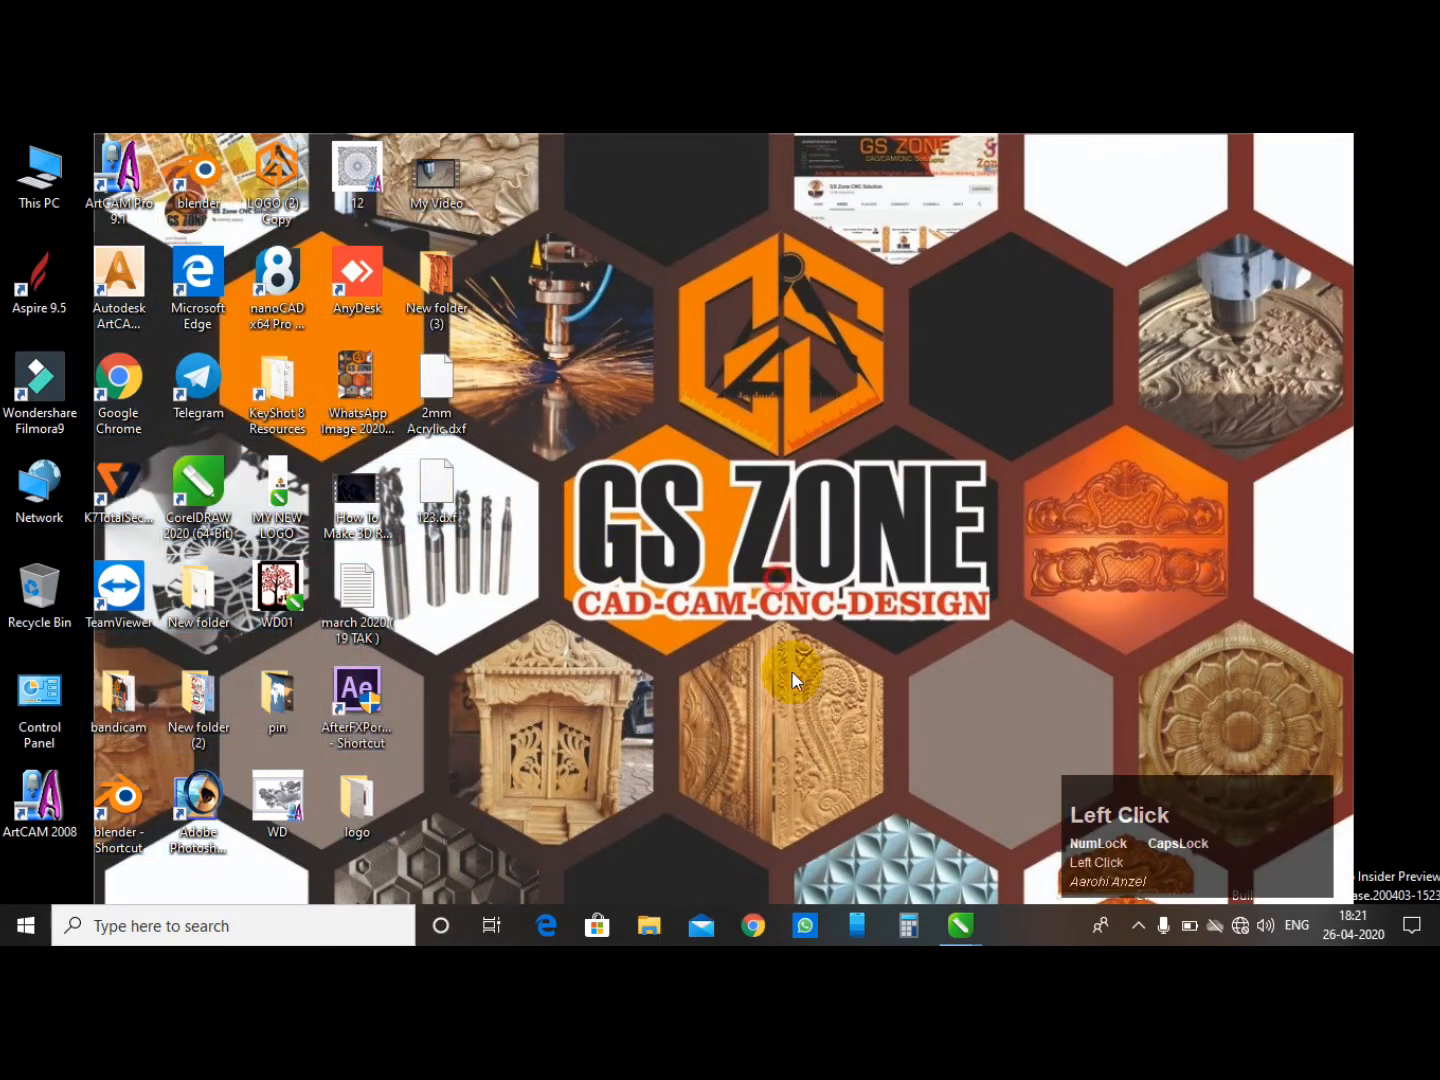
{"action": "left_click", "coordinate": [962, 941]}
{"action": "left_click", "coordinate": [1010, 845]}
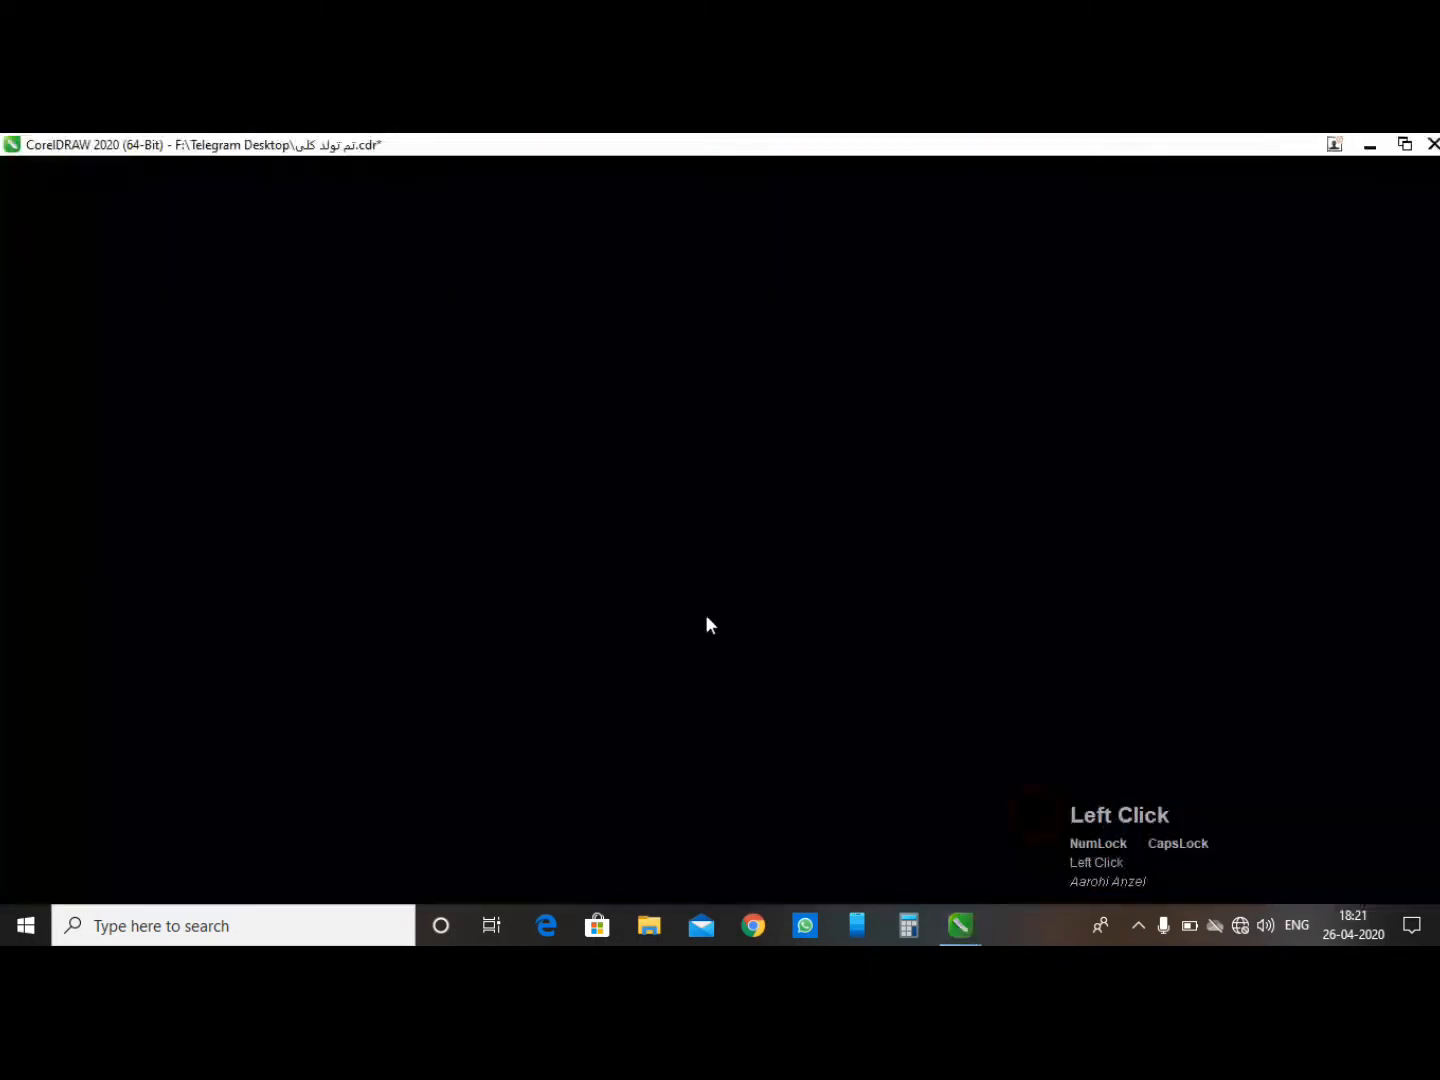
- Select all the shapes and drag them away from the page, then undo the move
{"action": "left_click_drag", "start_coordinate": [223, 364], "coordinate": [1000, 810]}
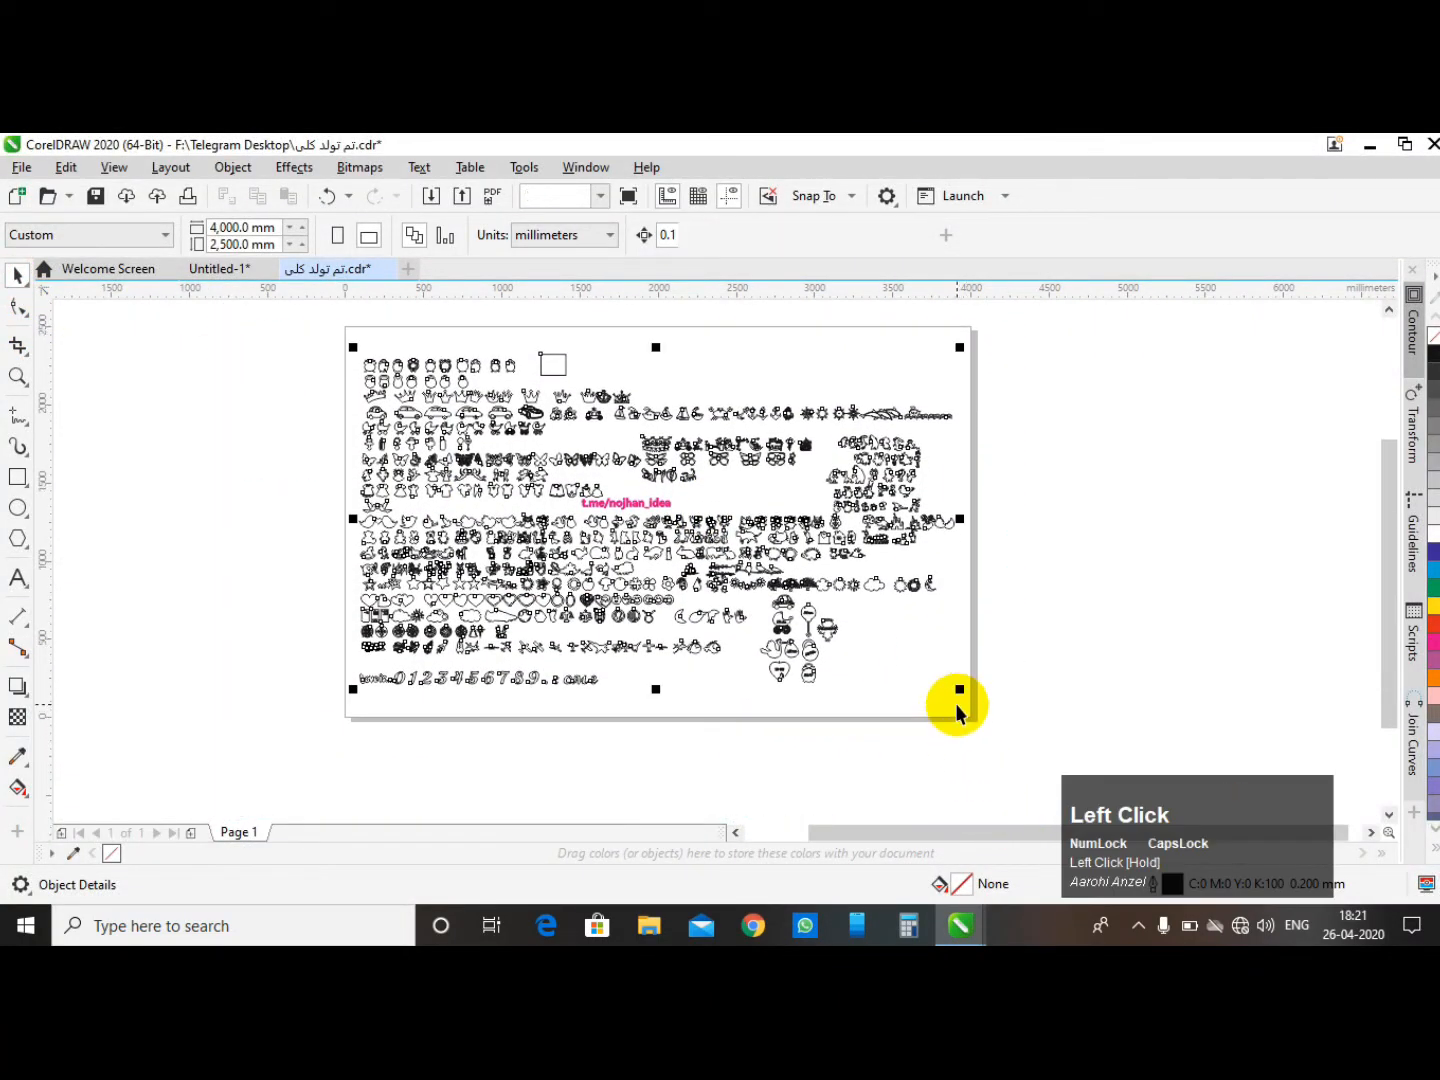
{"action": "left_click_drag", "start_coordinate": [665, 506], "coordinate": [448, 610]}
{"action": "scroll", "coordinate": [536, 511], "scroll_direction": "down", "scroll_amount": 2}
{"action": "left_click_drag", "start_coordinate": [421, 405], "coordinate": [703, 630]}
{"action": "left_click_drag", "start_coordinate": [548, 511], "coordinate": [746, 475]}
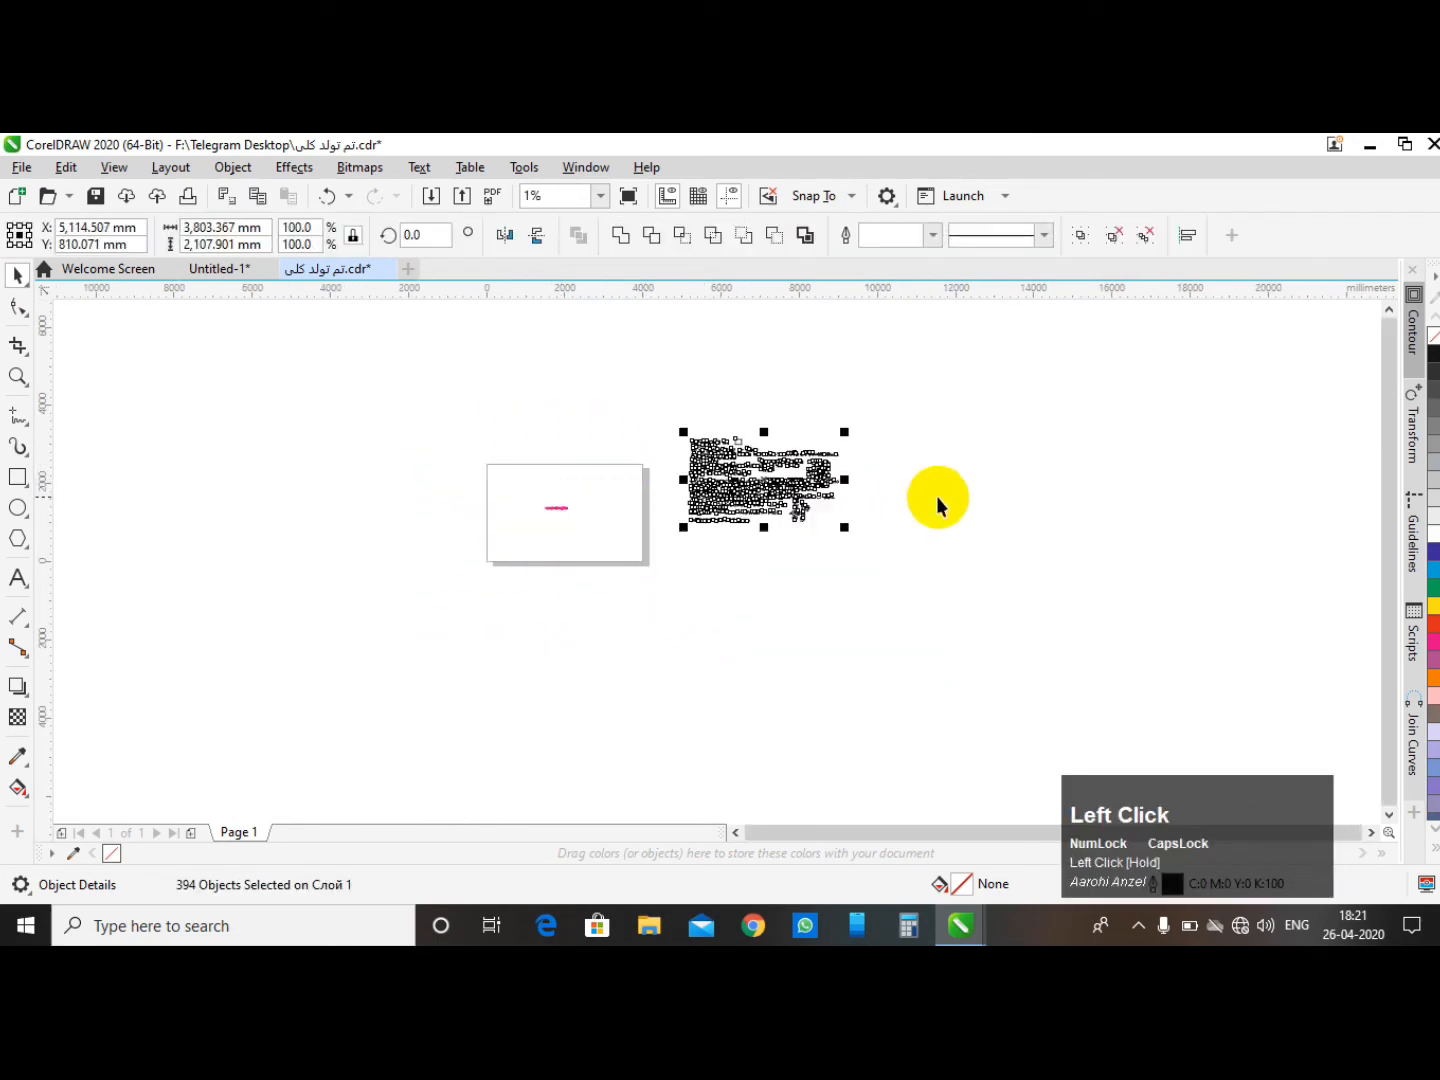
{"action": "scroll", "coordinate": [897, 488], "scroll_direction": "up", "scroll_amount": 1}
{"action": "left_click", "coordinate": [334, 653]}
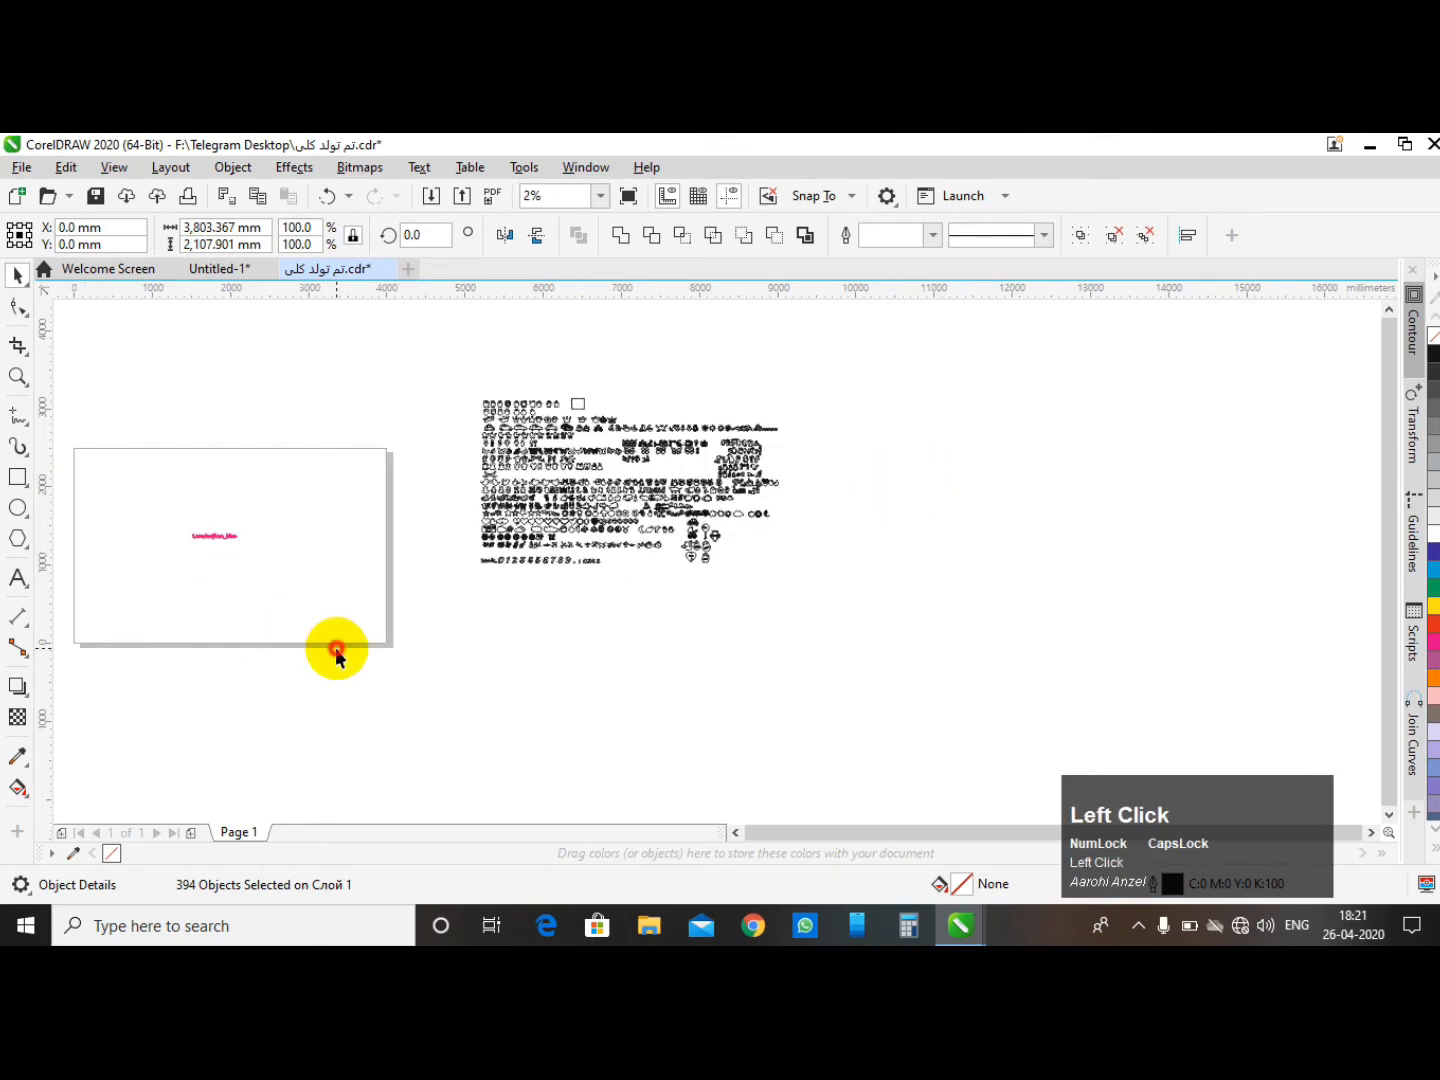
{"action": "scroll", "coordinate": [199, 546], "scroll_direction": "up", "scroll_amount": 3}
{"action": "scroll", "coordinate": [404, 558], "scroll_direction": "down", "scroll_amount": 2}
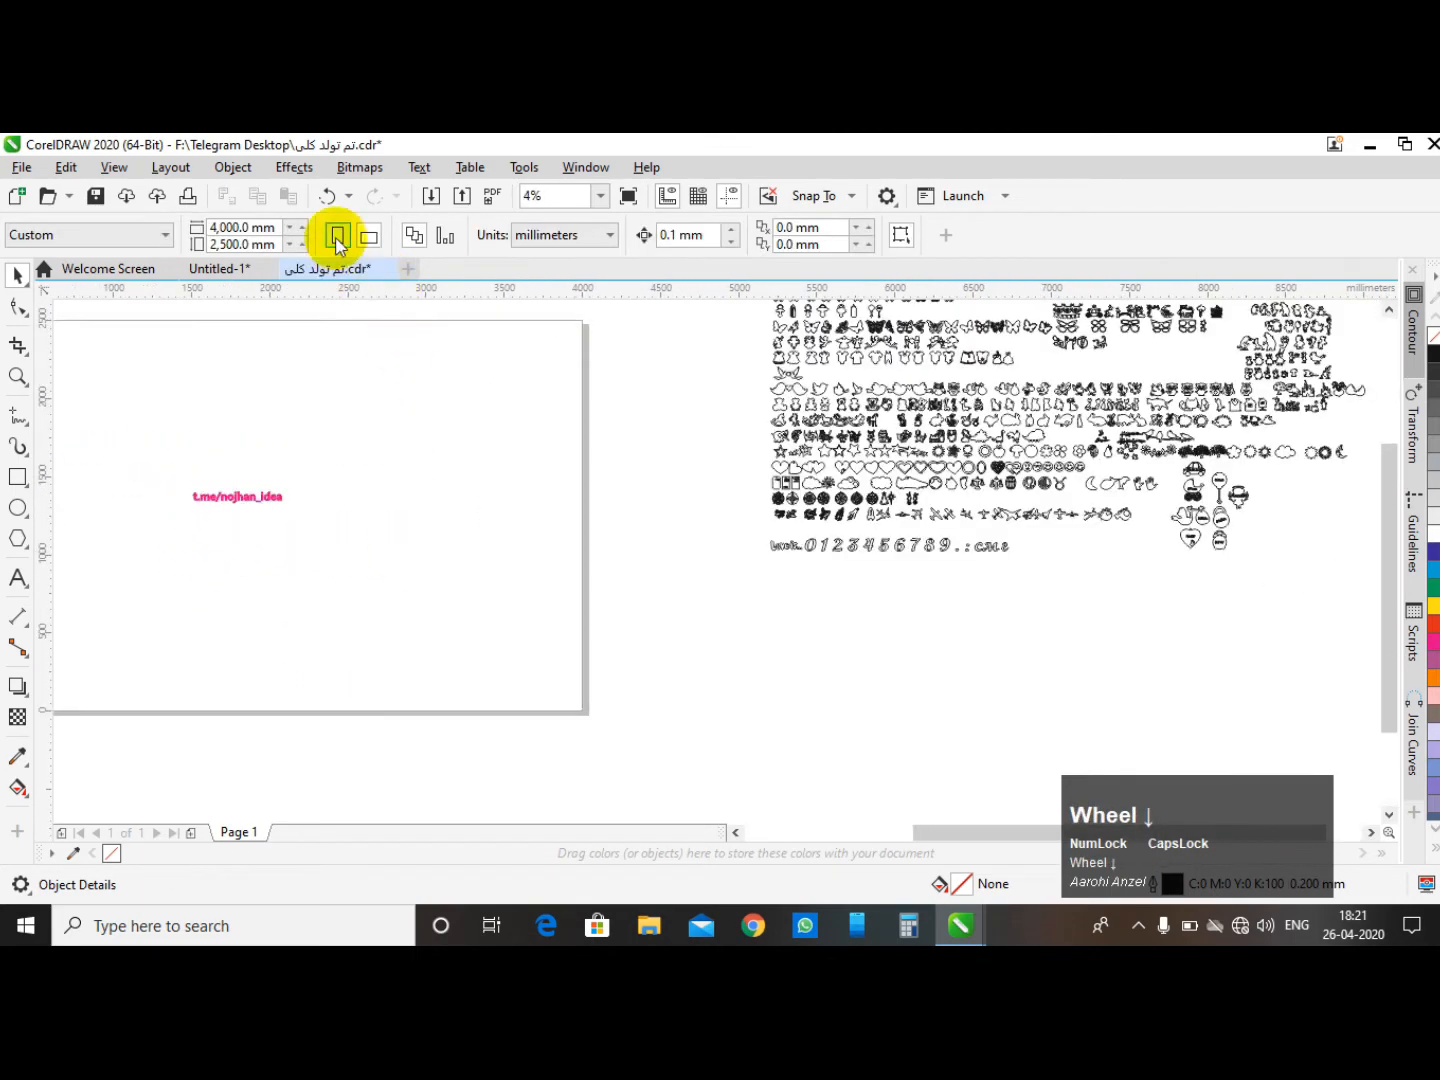
{"action": "left_click", "coordinate": [328, 194]}
{"action": "left_click", "coordinate": [796, 454]}
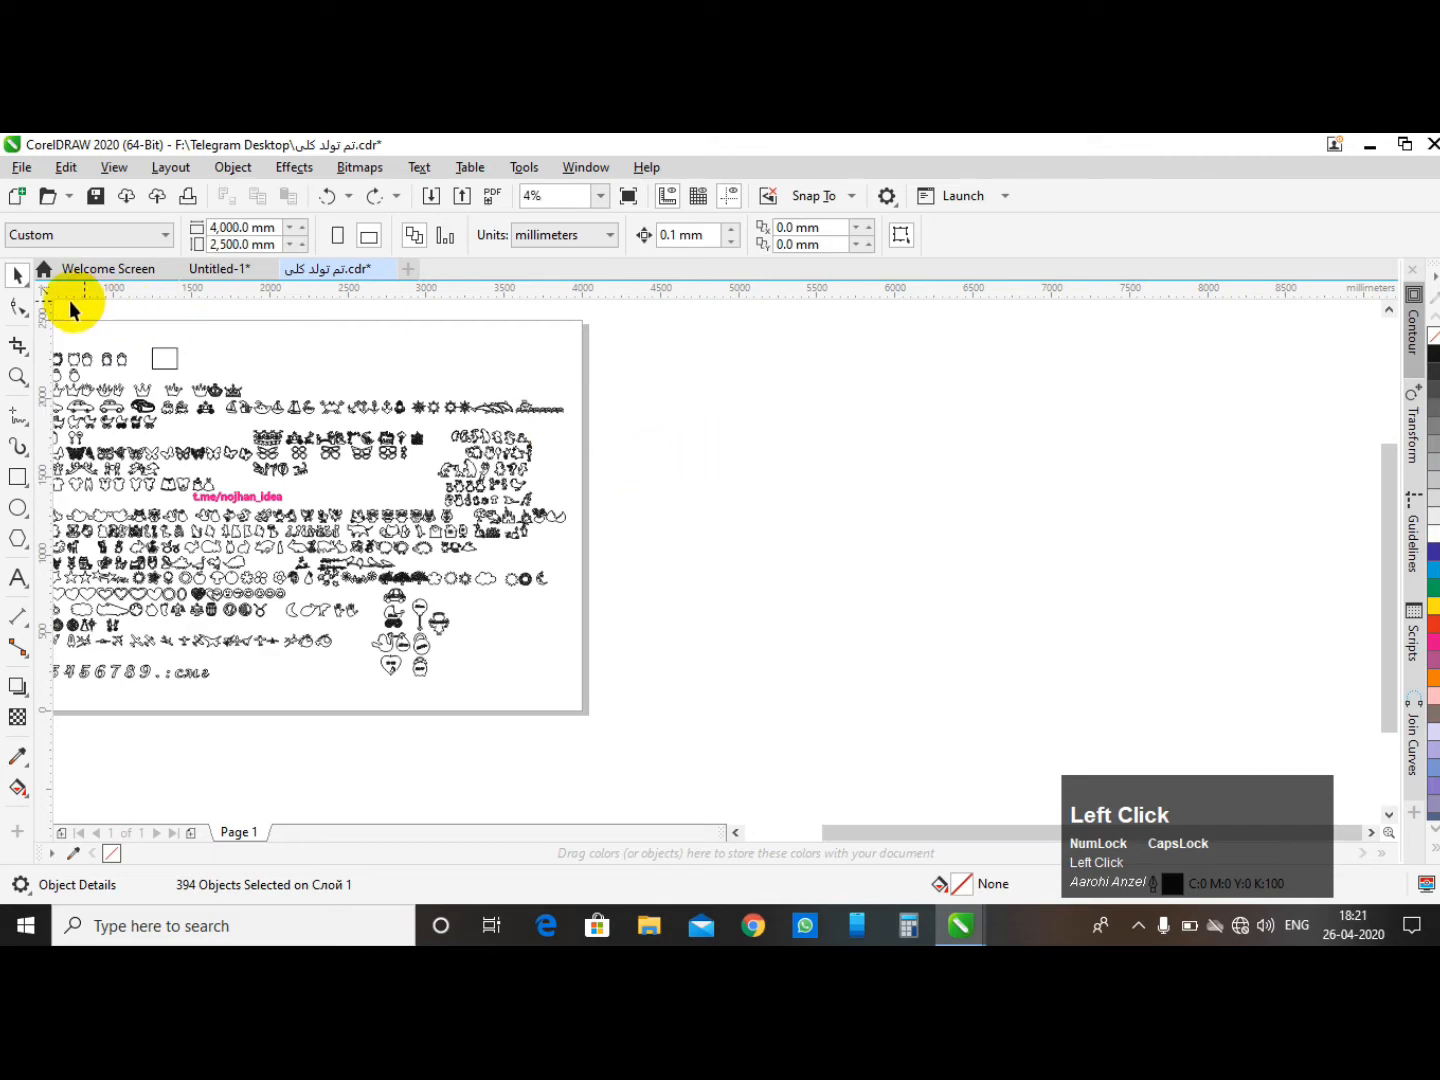
{"action": "scroll", "coordinate": [440, 440], "scroll_direction": "down", "scroll_amount": 1}
{"action": "scroll", "coordinate": [256, 438], "scroll_direction": "up", "scroll_amount": 1}
{"action": "scroll", "coordinate": [256, 438], "scroll_direction": "up", "scroll_amount": 2}
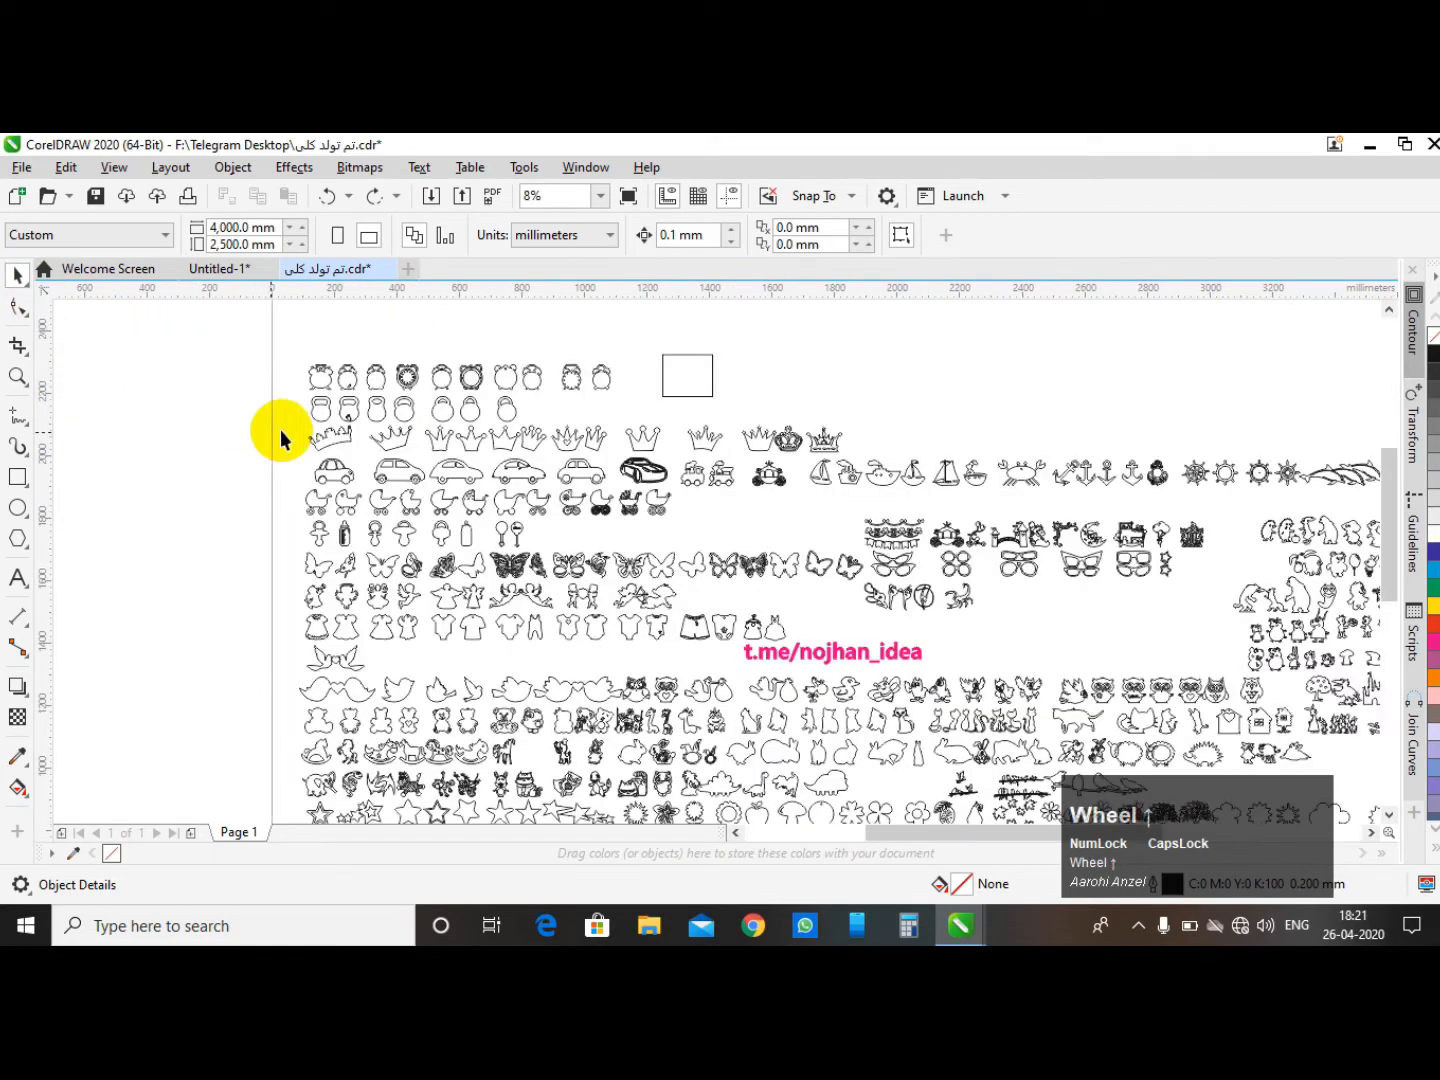
{"action": "left_click", "coordinate": [20, 481]}
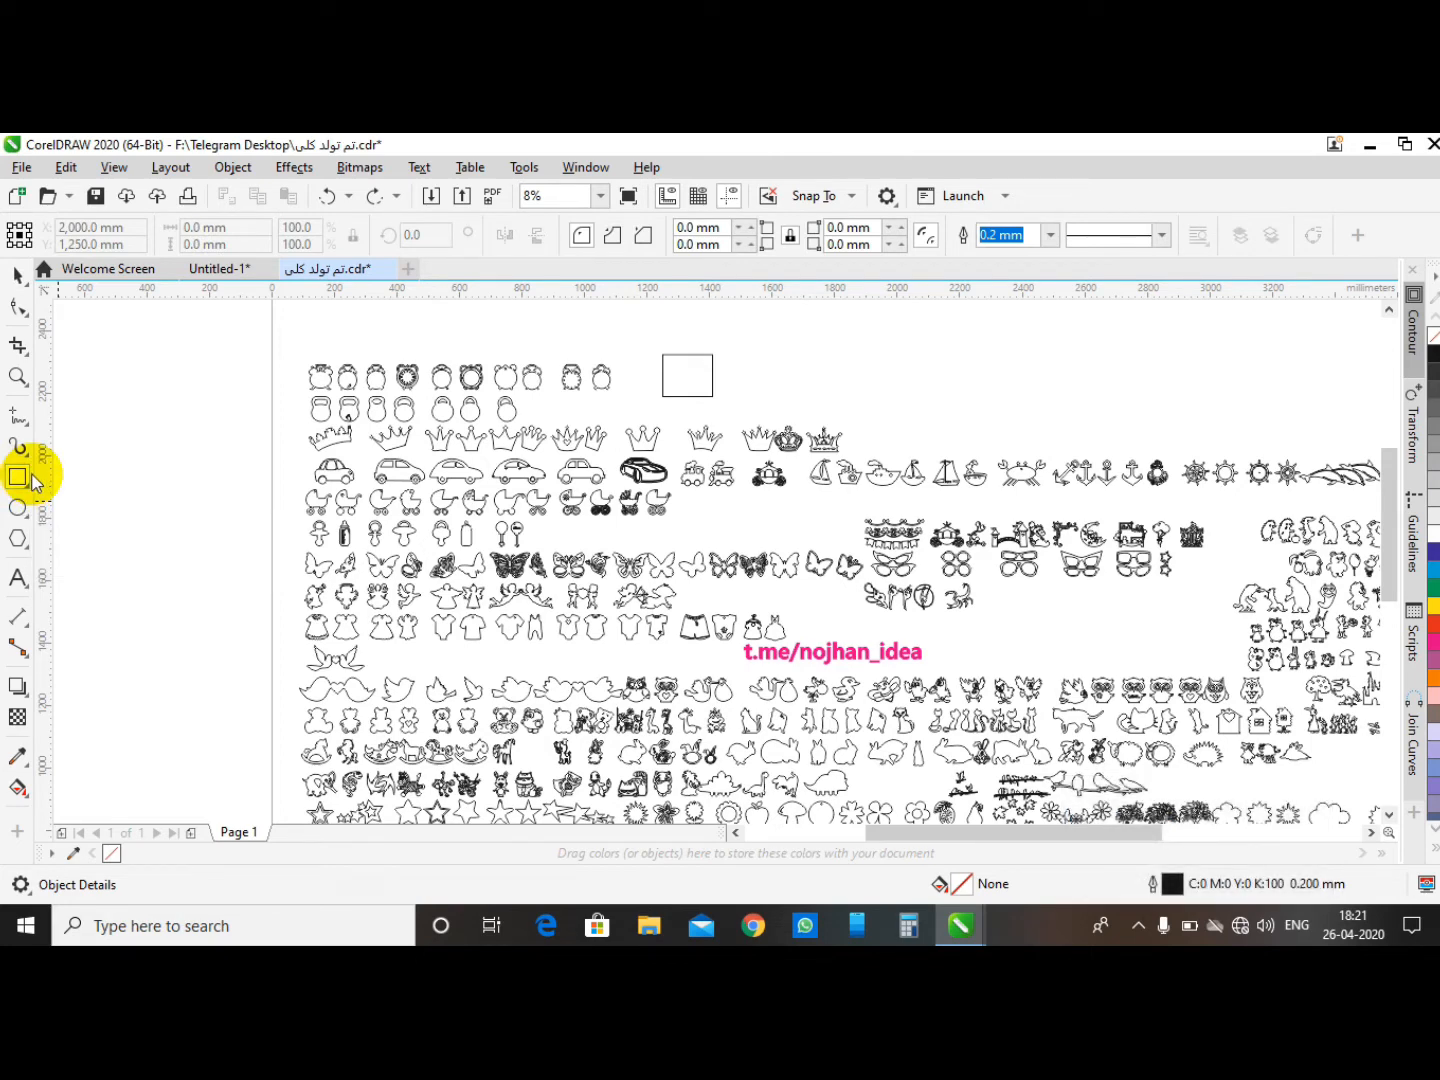
{"action": "key", "text": "space"}
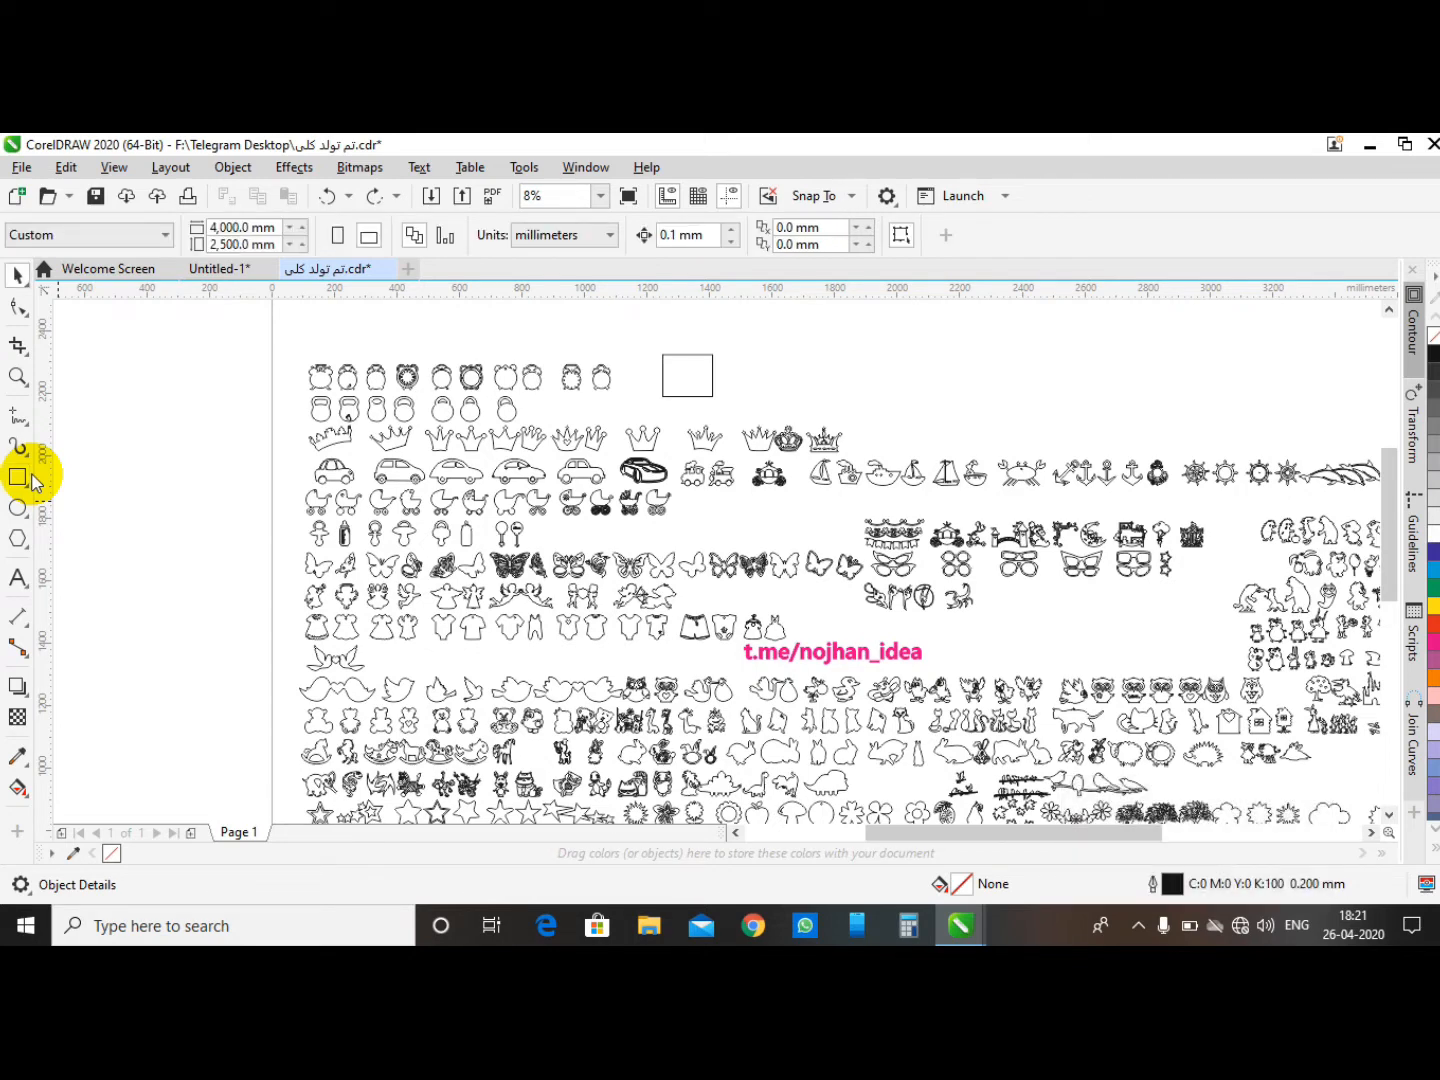
{"action": "left_click", "coordinate": [23, 284]}
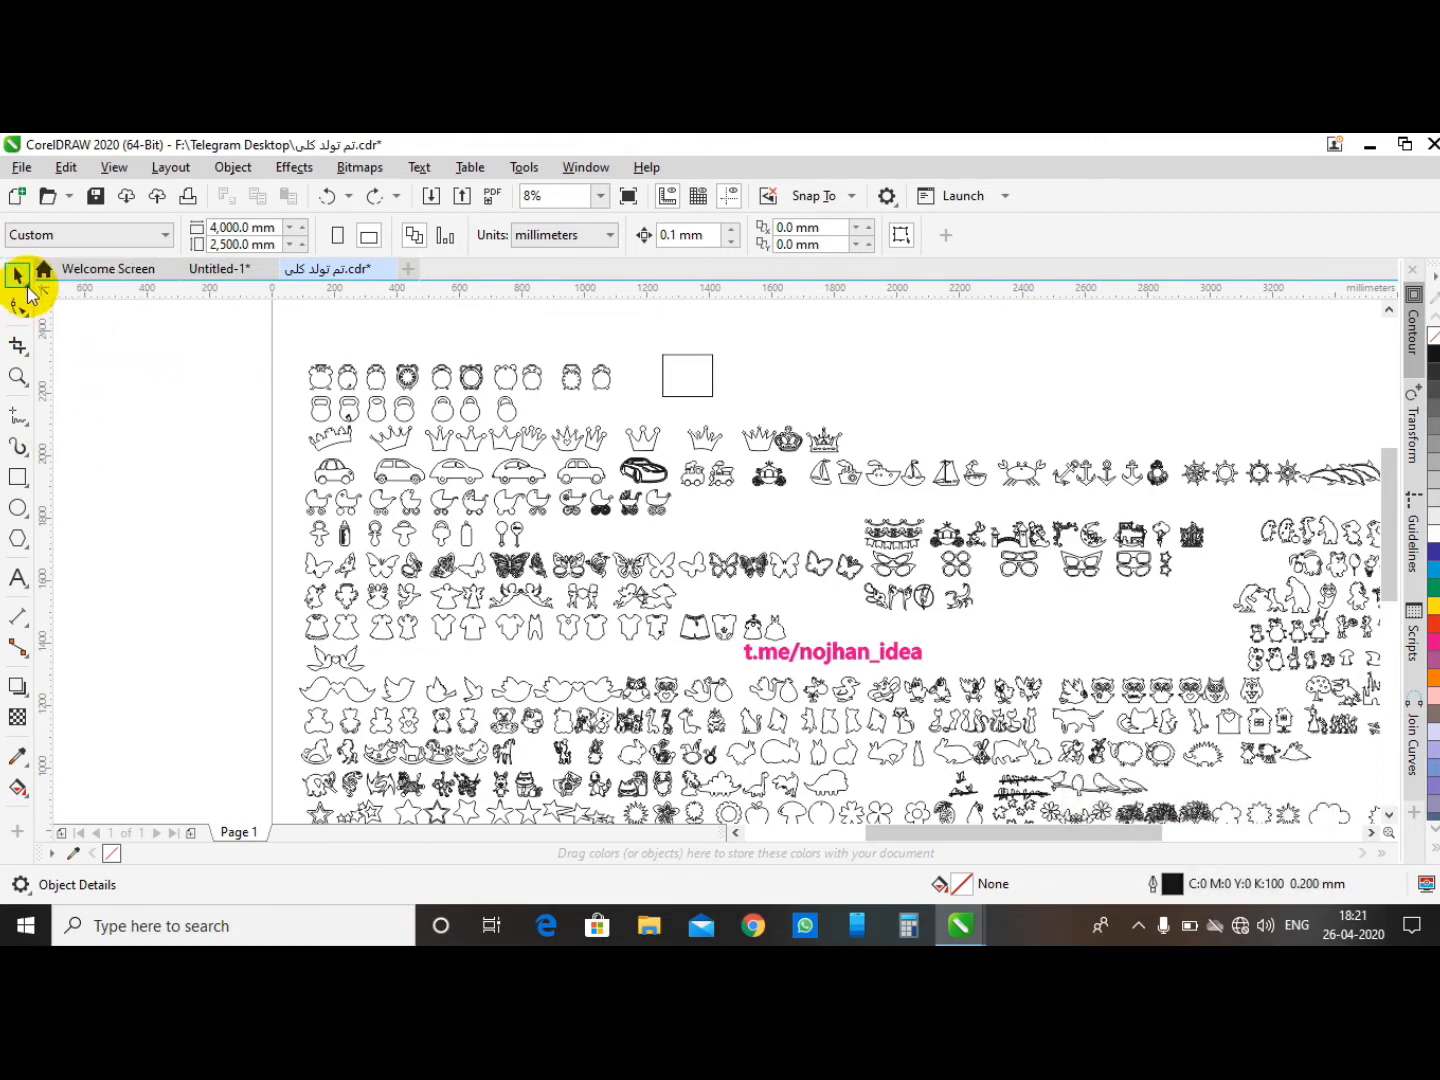
{"action": "left_click", "coordinate": [33, 298]}
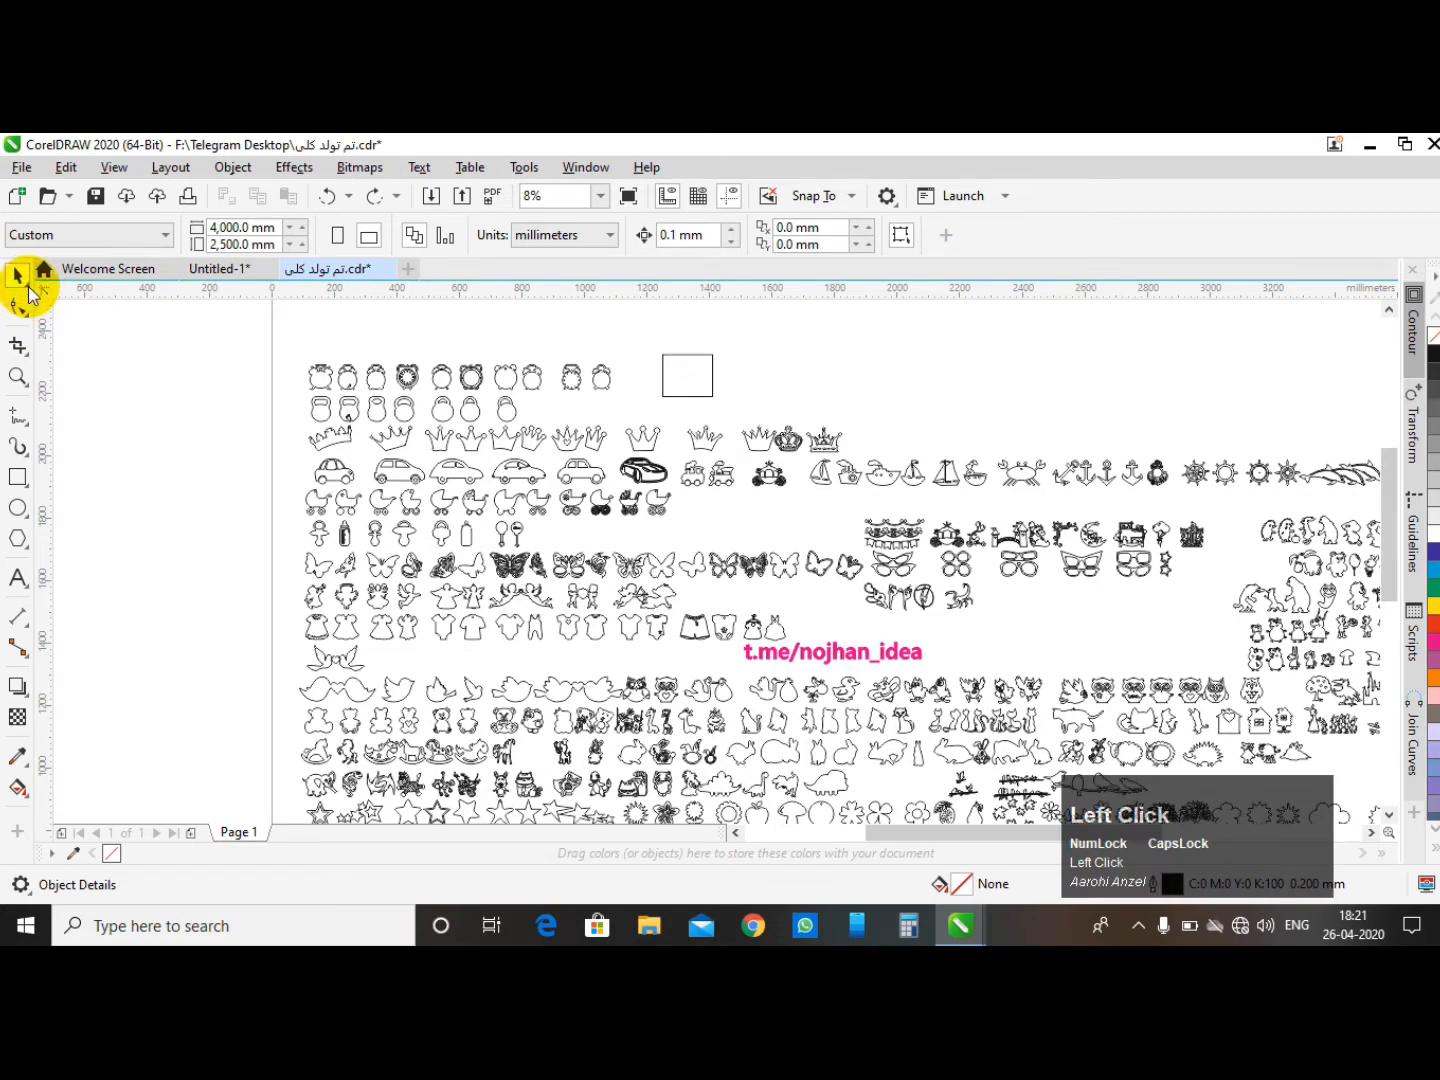
{"action": "left_click", "coordinate": [28, 291]}
{"action": "left_click", "coordinate": [77, 305]}
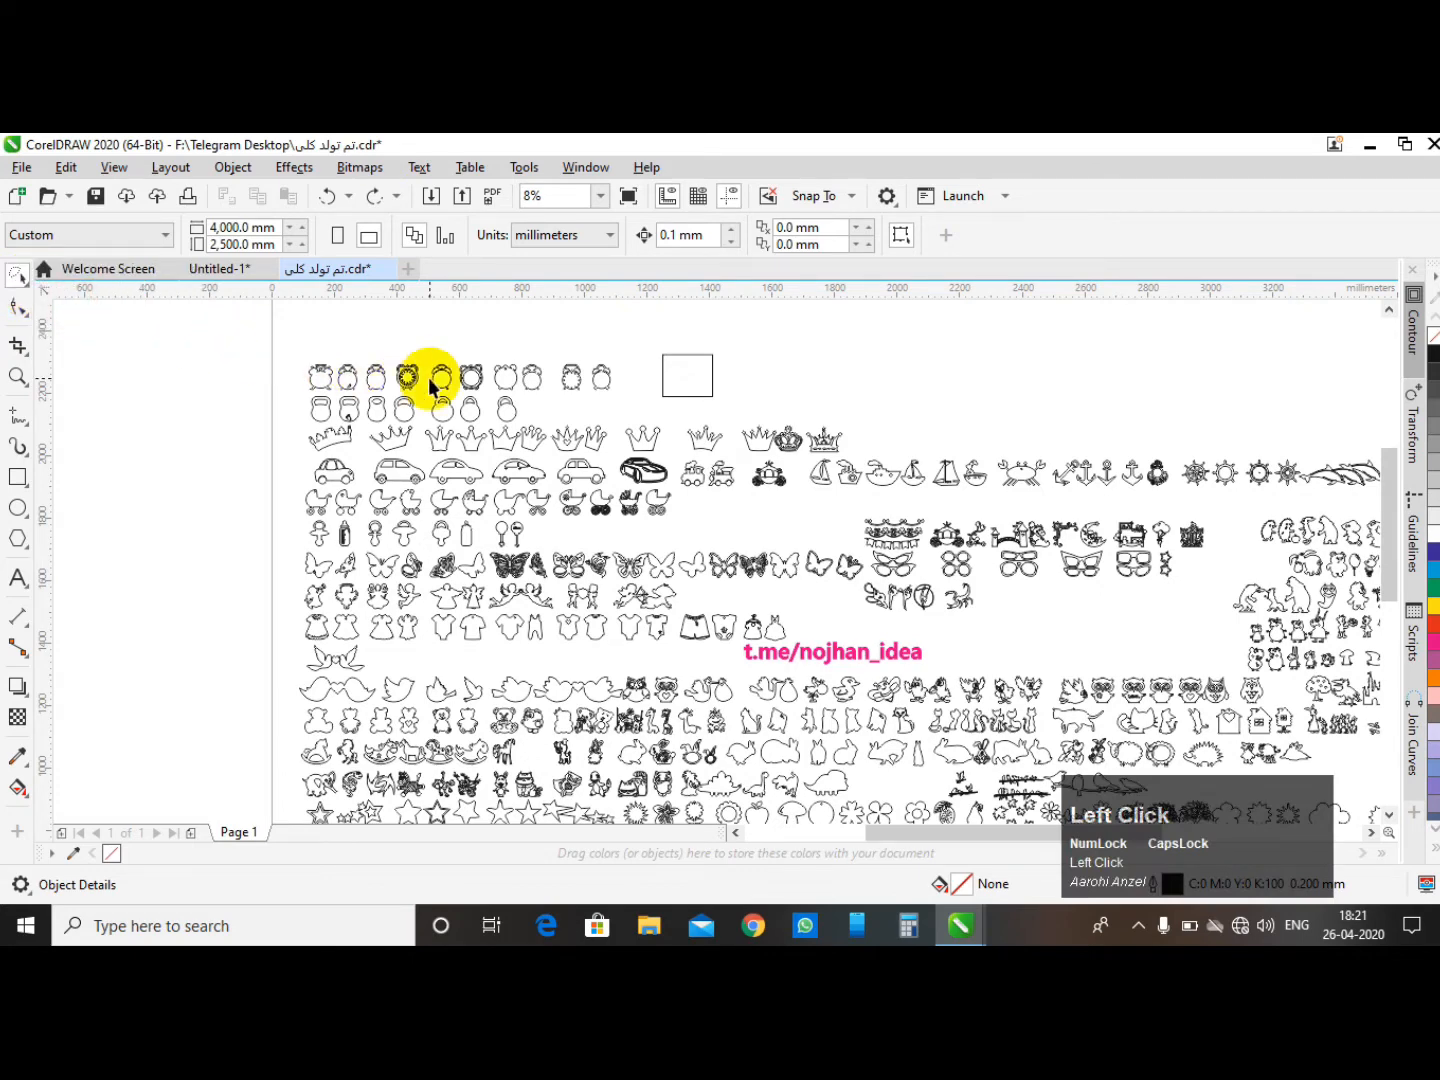
- Select the bird and the two bear shapes and fill them with green
{"action": "scroll", "coordinate": [432, 386], "scroll_direction": "up", "scroll_amount": 1}
{"action": "scroll", "coordinate": [485, 379], "scroll_direction": "down", "scroll_amount": 1}
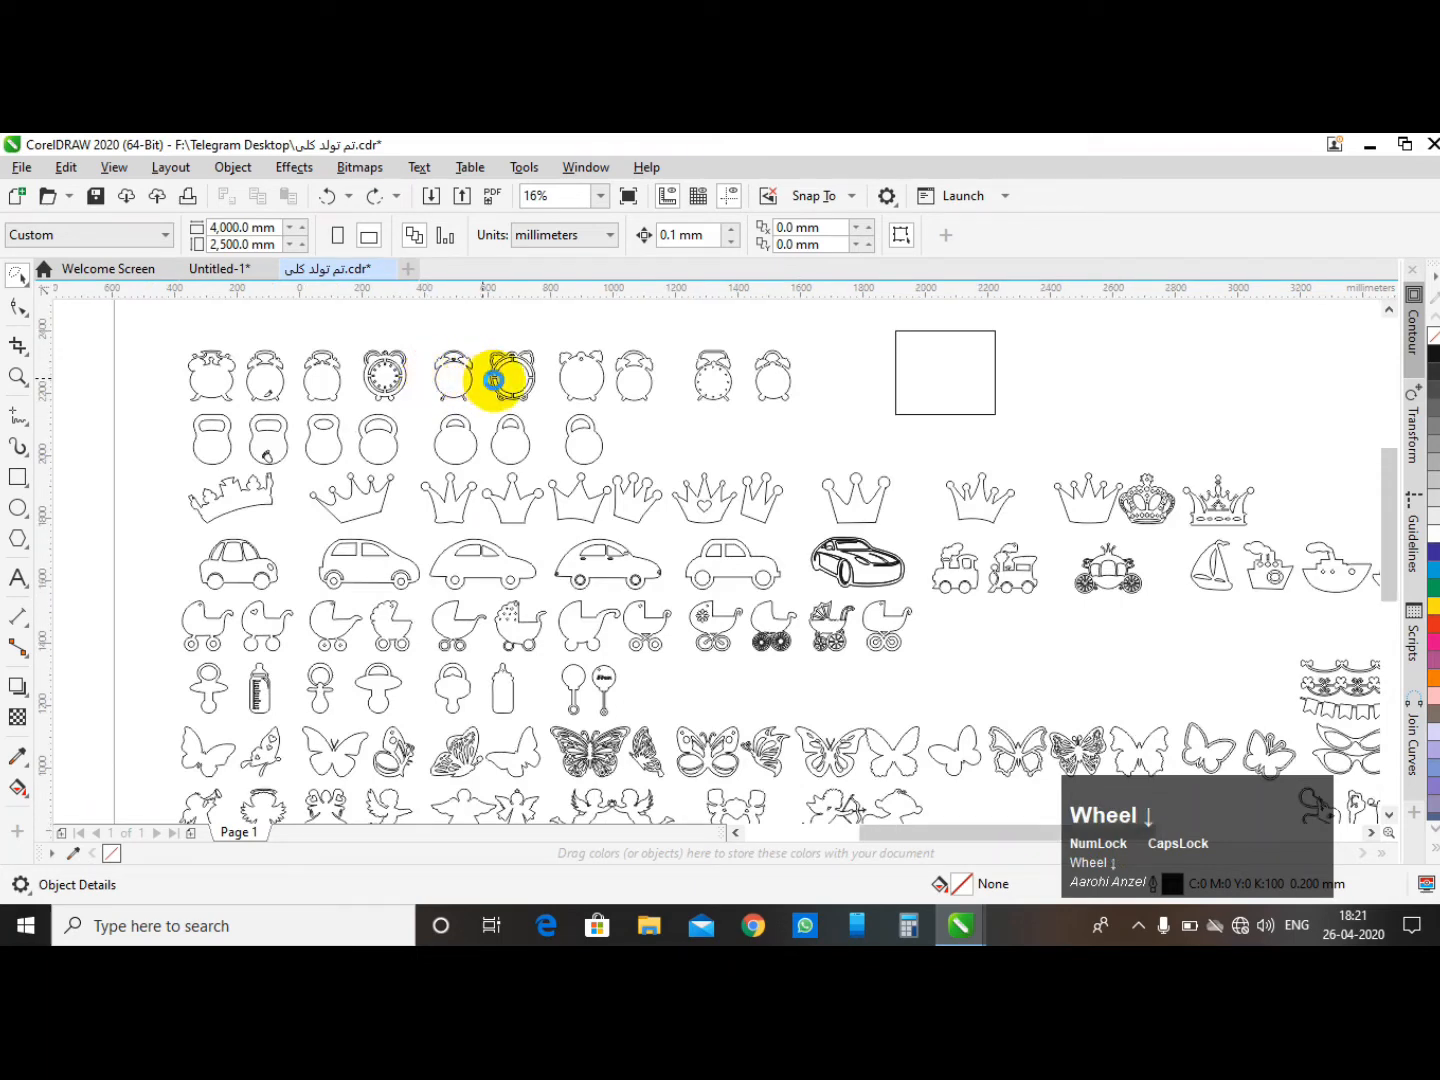
{"action": "scroll", "coordinate": [526, 679], "scroll_direction": "up", "scroll_amount": 2}
{"action": "scroll", "coordinate": [508, 562], "scroll_direction": "down", "scroll_amount": 1}
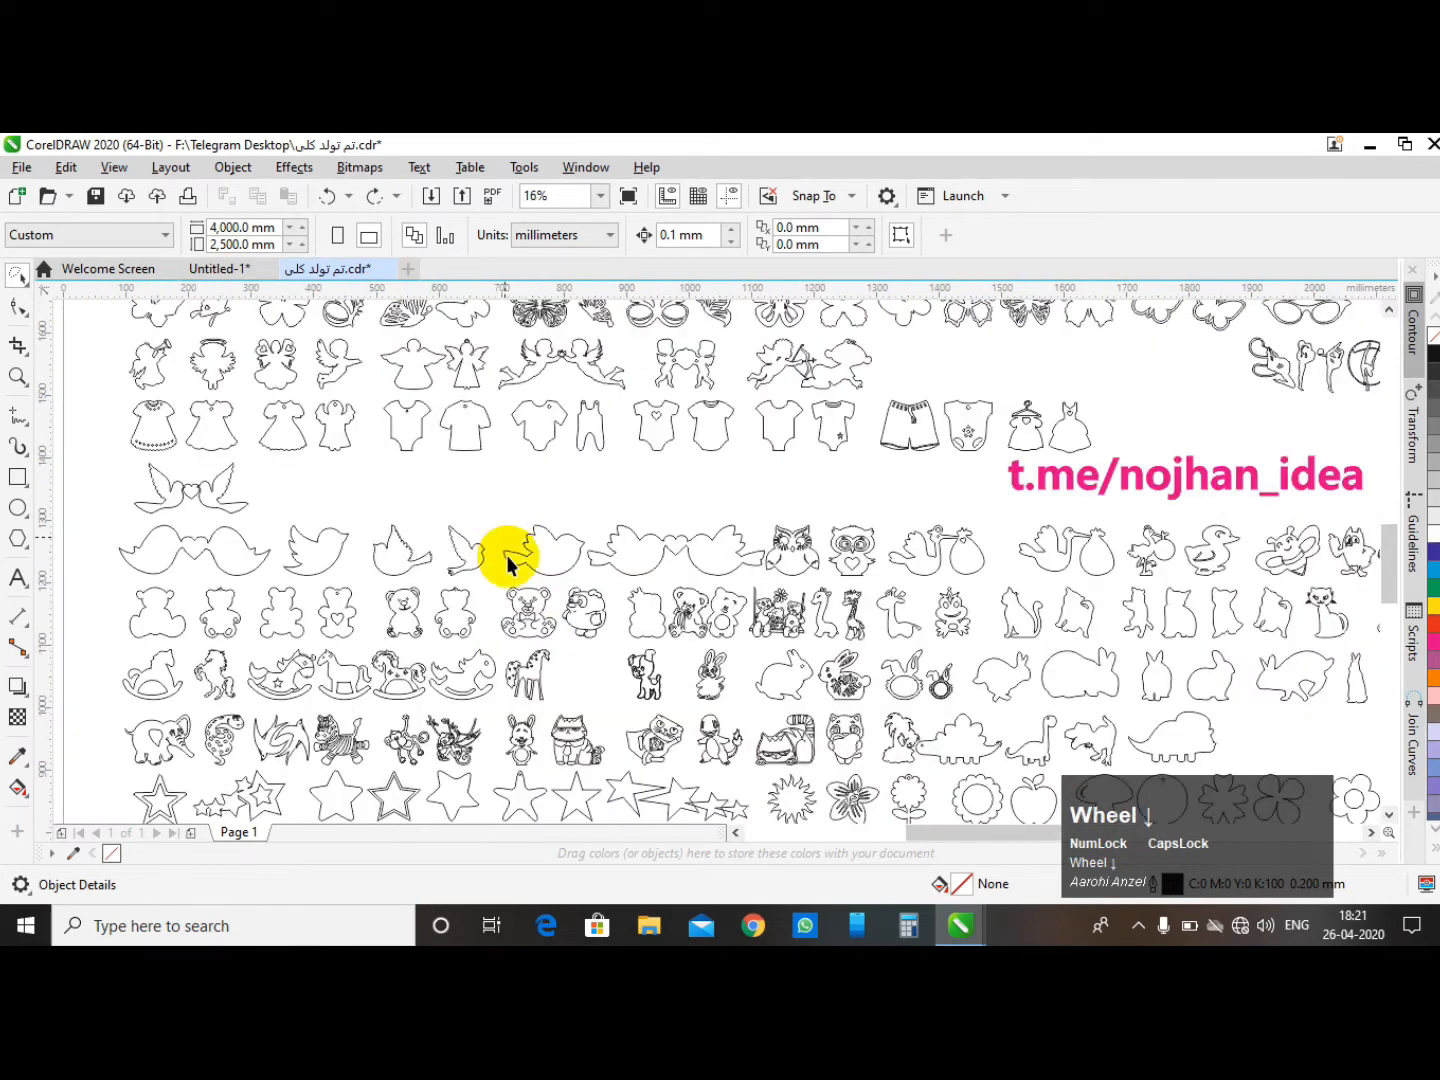
{"action": "scroll", "coordinate": [514, 595], "scroll_direction": "up", "scroll_amount": 1}
{"action": "mouse_move", "coordinate": [518, 392]}
{"action": "left_mouse_down"}
{"action": "mouse_move", "coordinate": [464, 529]}
{"action": "mouse_move", "coordinate": [458, 638]}
{"action": "mouse_move", "coordinate": [487, 690]}
{"action": "mouse_move", "coordinate": [703, 676]}
{"action": "mouse_move", "coordinate": [719, 587]}
{"action": "mouse_move", "coordinate": [671, 541]}
{"action": "mouse_move", "coordinate": [669, 458]}
{"action": "left_mouse_up"}
{"action": "left_click_drag", "start_coordinate": [554, 394], "coordinate": [554, 396]}
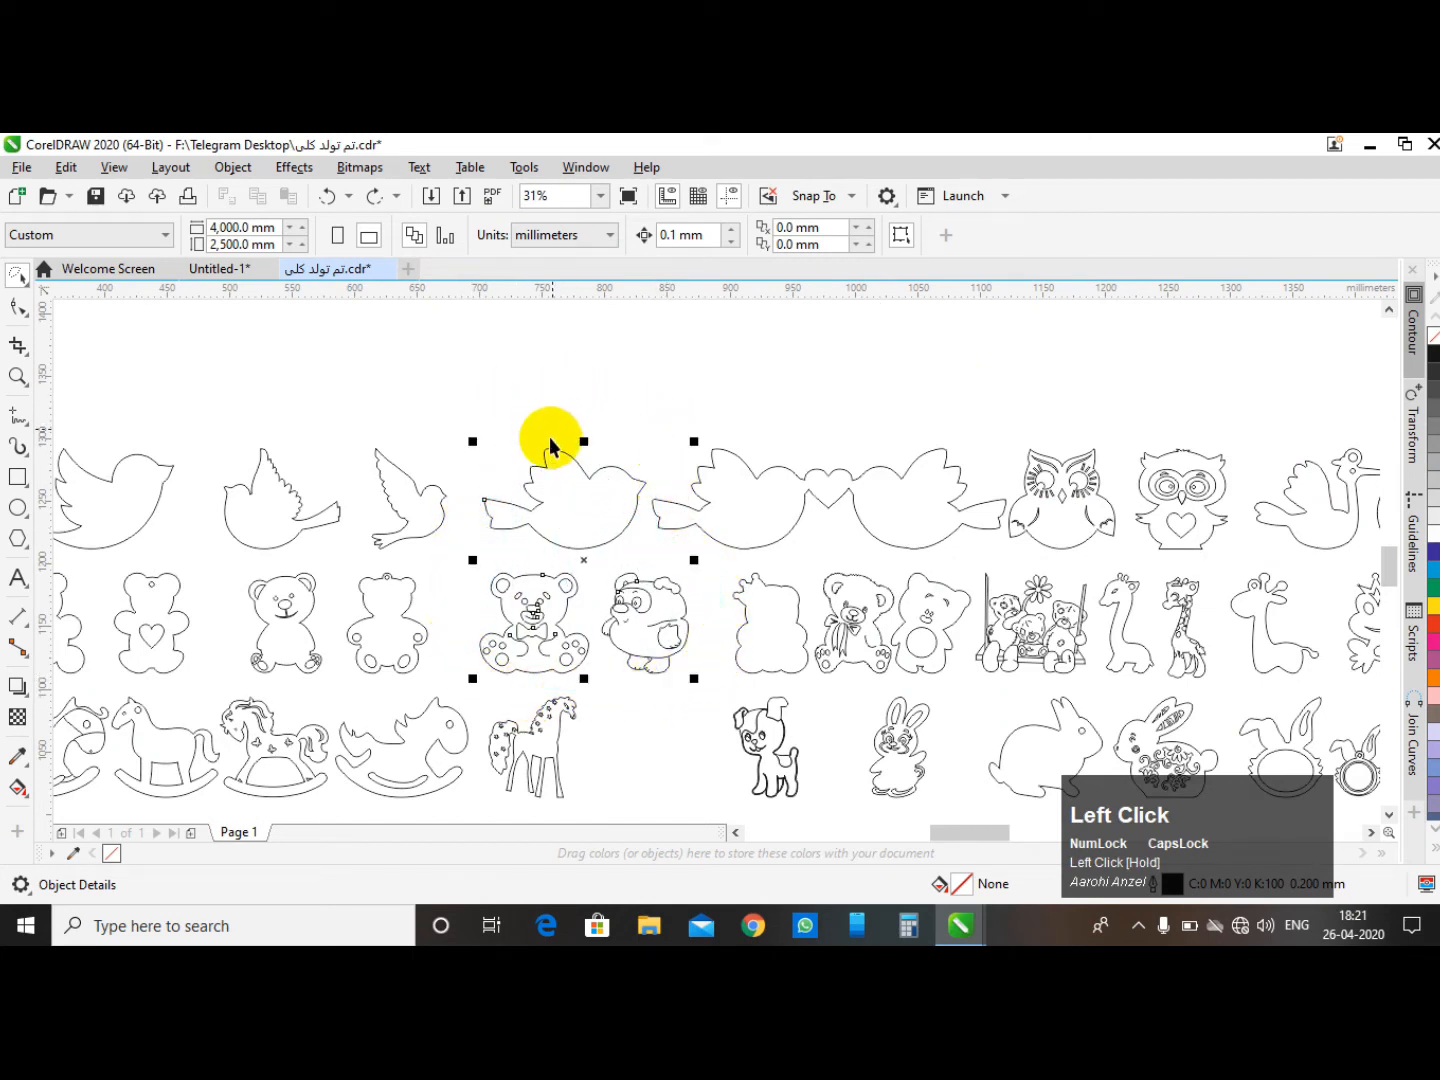
{"action": "left_click", "coordinate": [1432, 574]}
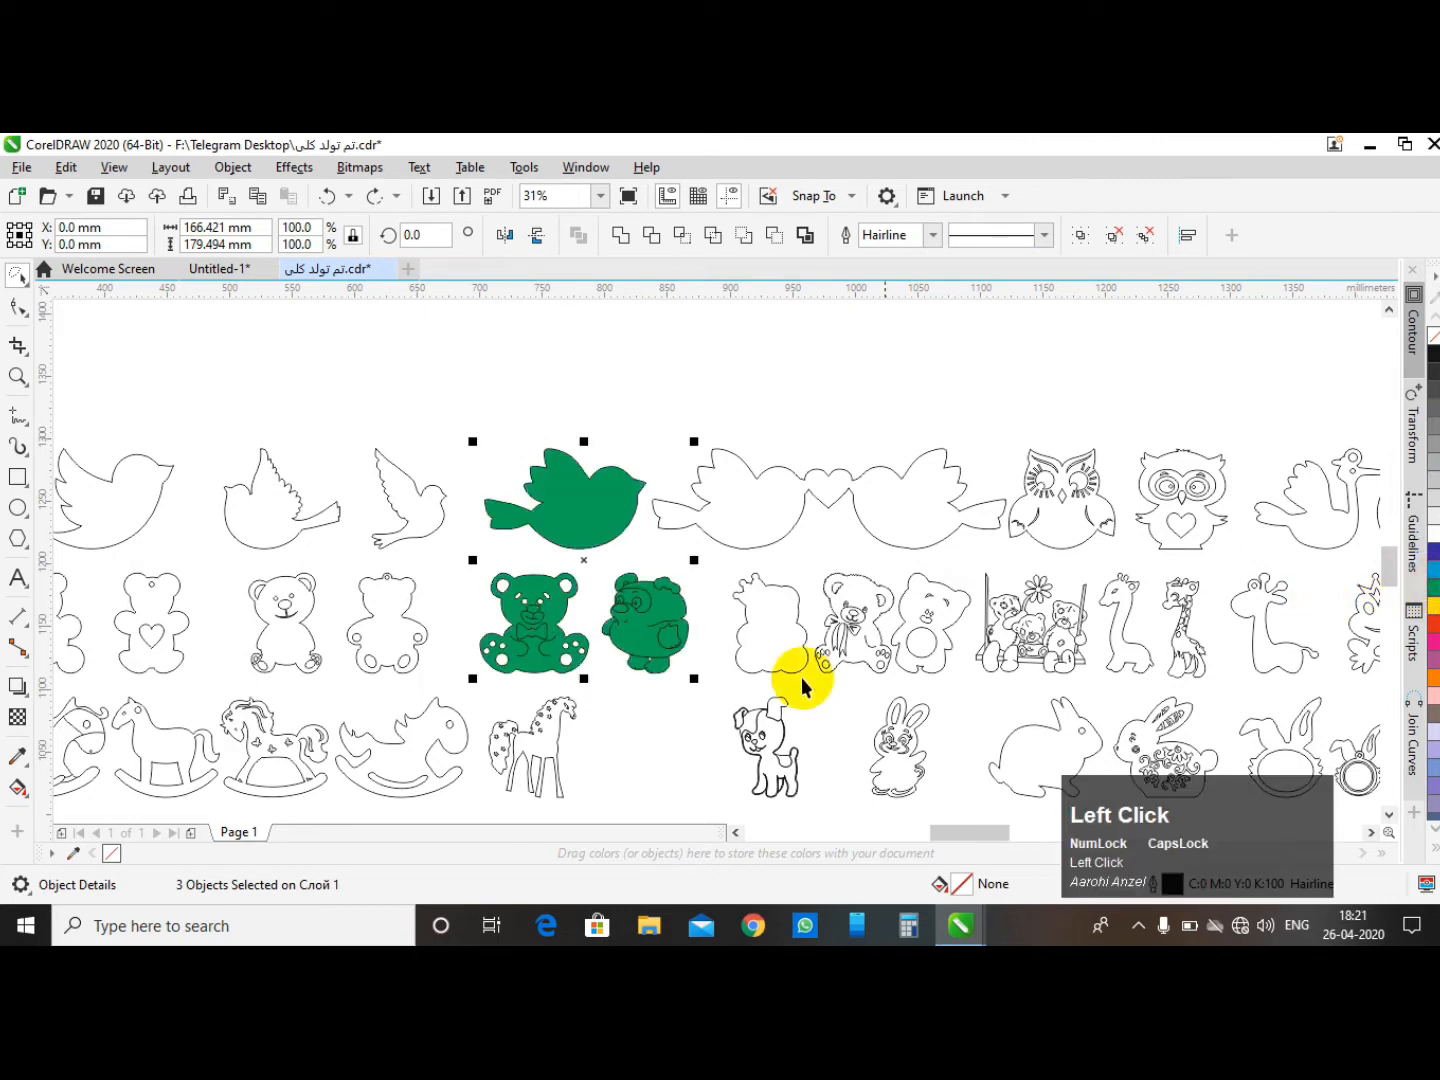
- Break apart the green bird and bear shapes, then deselect them
{"action": "left_click", "coordinate": [1145, 237]}
{"action": "left_click", "coordinate": [578, 235]}
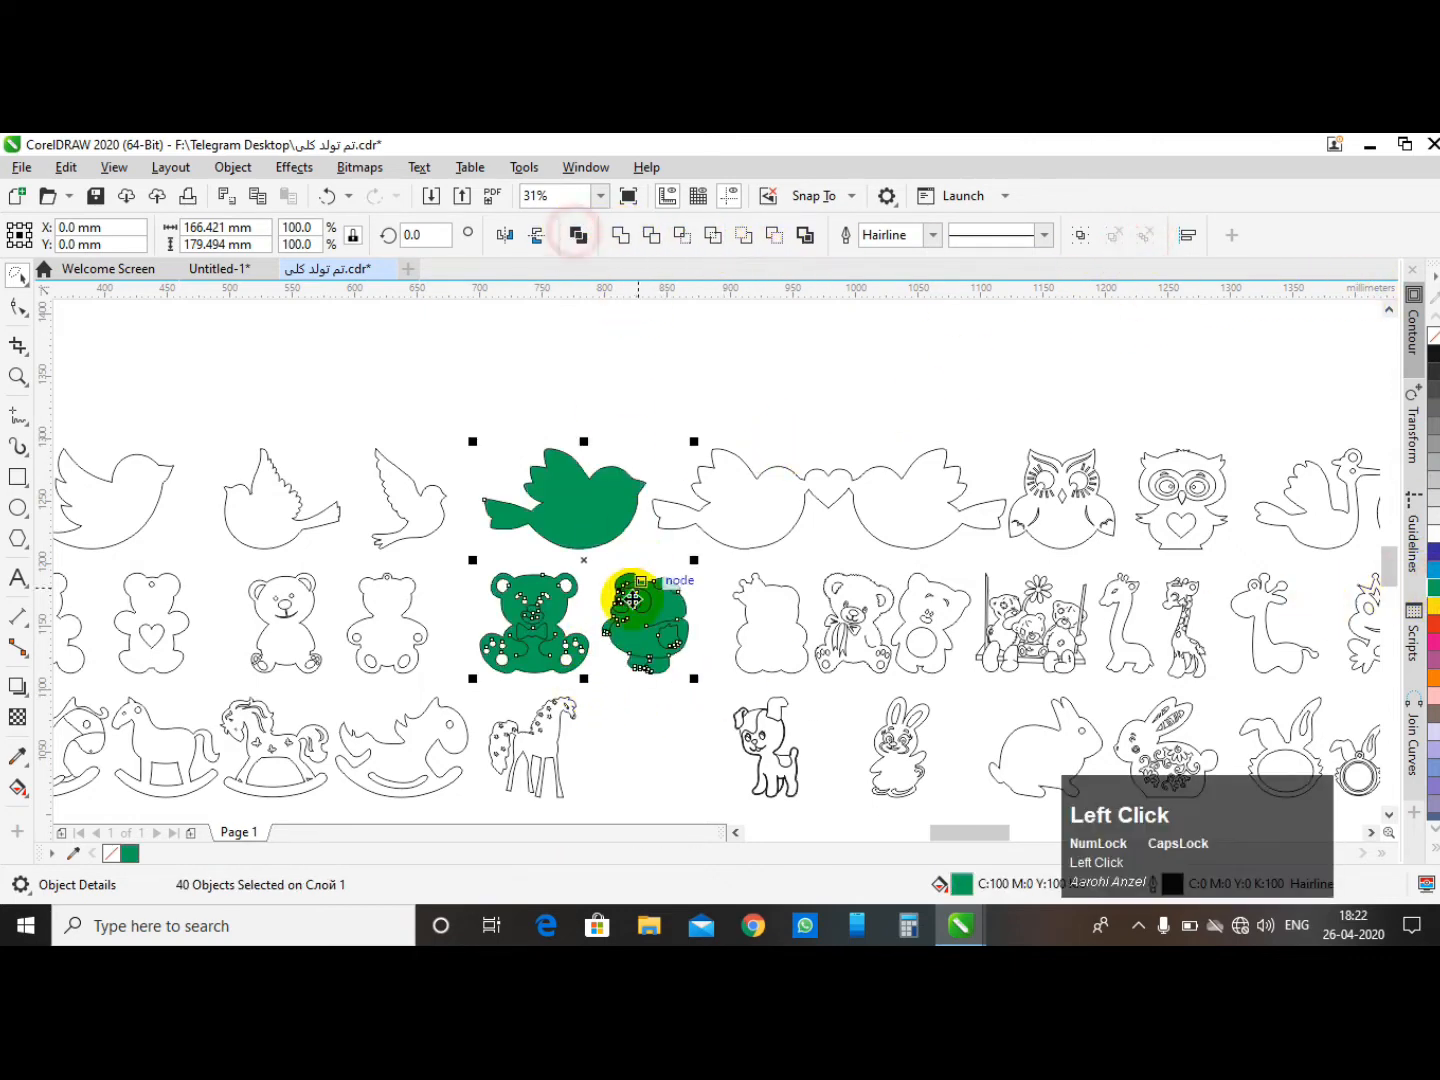
{"action": "scroll", "coordinate": [575, 626], "scroll_direction": "up", "scroll_amount": 3}
{"action": "left_click", "coordinate": [593, 553]}
- Scroll and zoom through the sheet to review the shapes
{"action": "scroll", "coordinate": [593, 554], "scroll_direction": "down", "scroll_amount": 5}
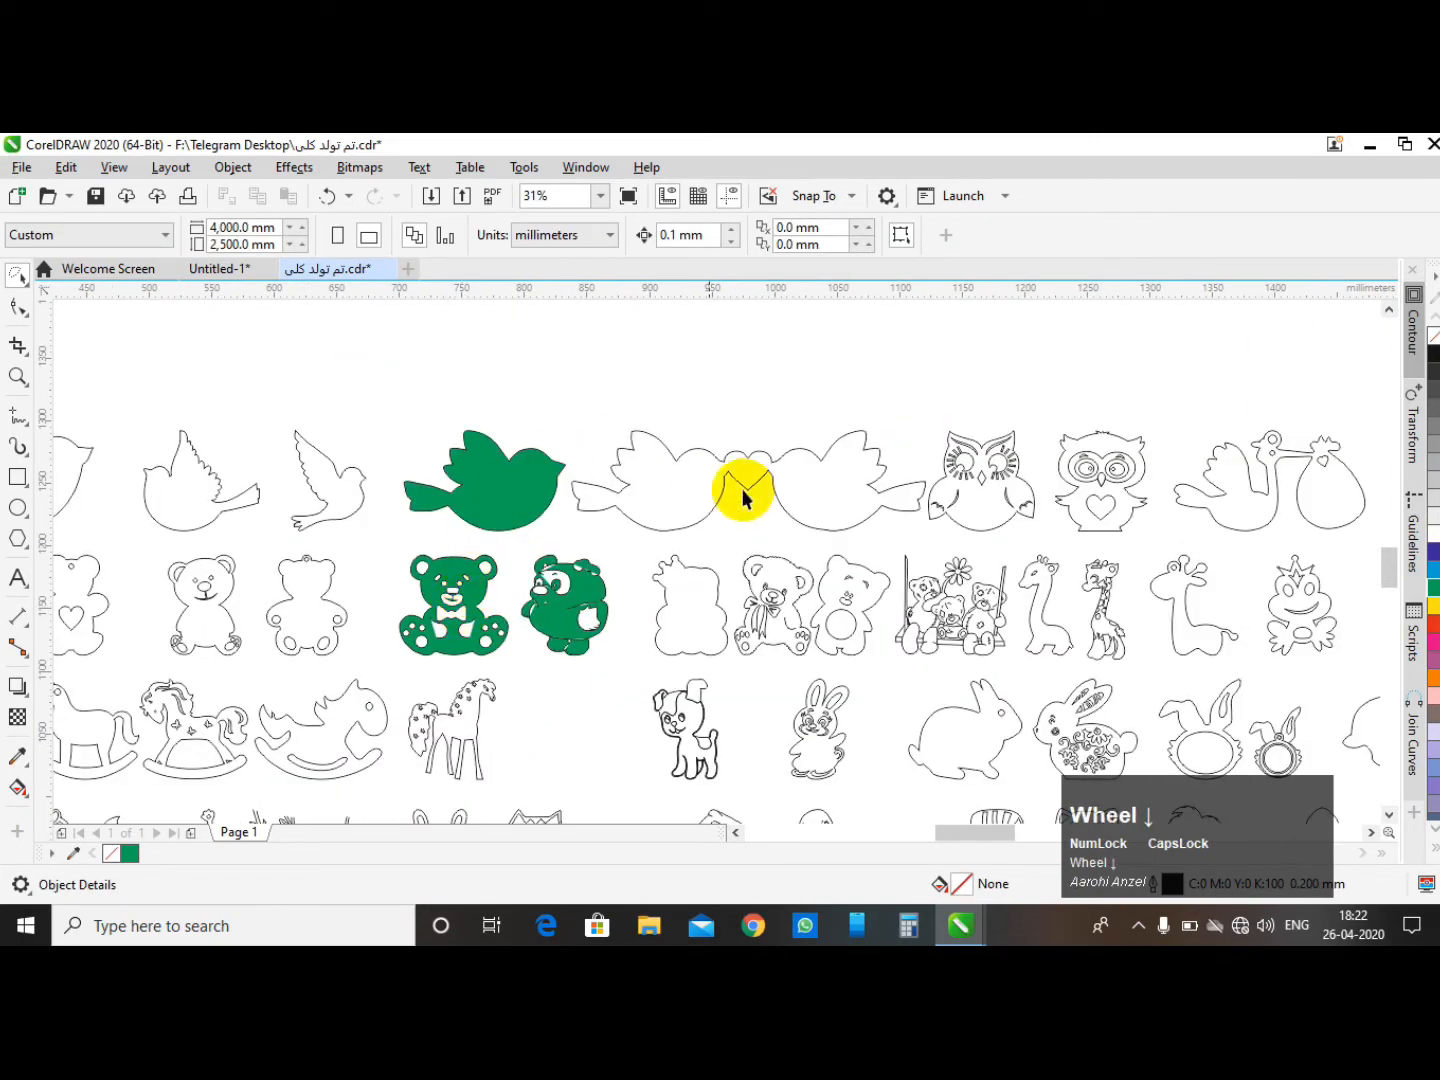
{"action": "scroll", "coordinate": [488, 458], "scroll_direction": "down", "scroll_amount": 1}
{"action": "scroll", "coordinate": [784, 319], "scroll_direction": "up", "scroll_amount": 2}
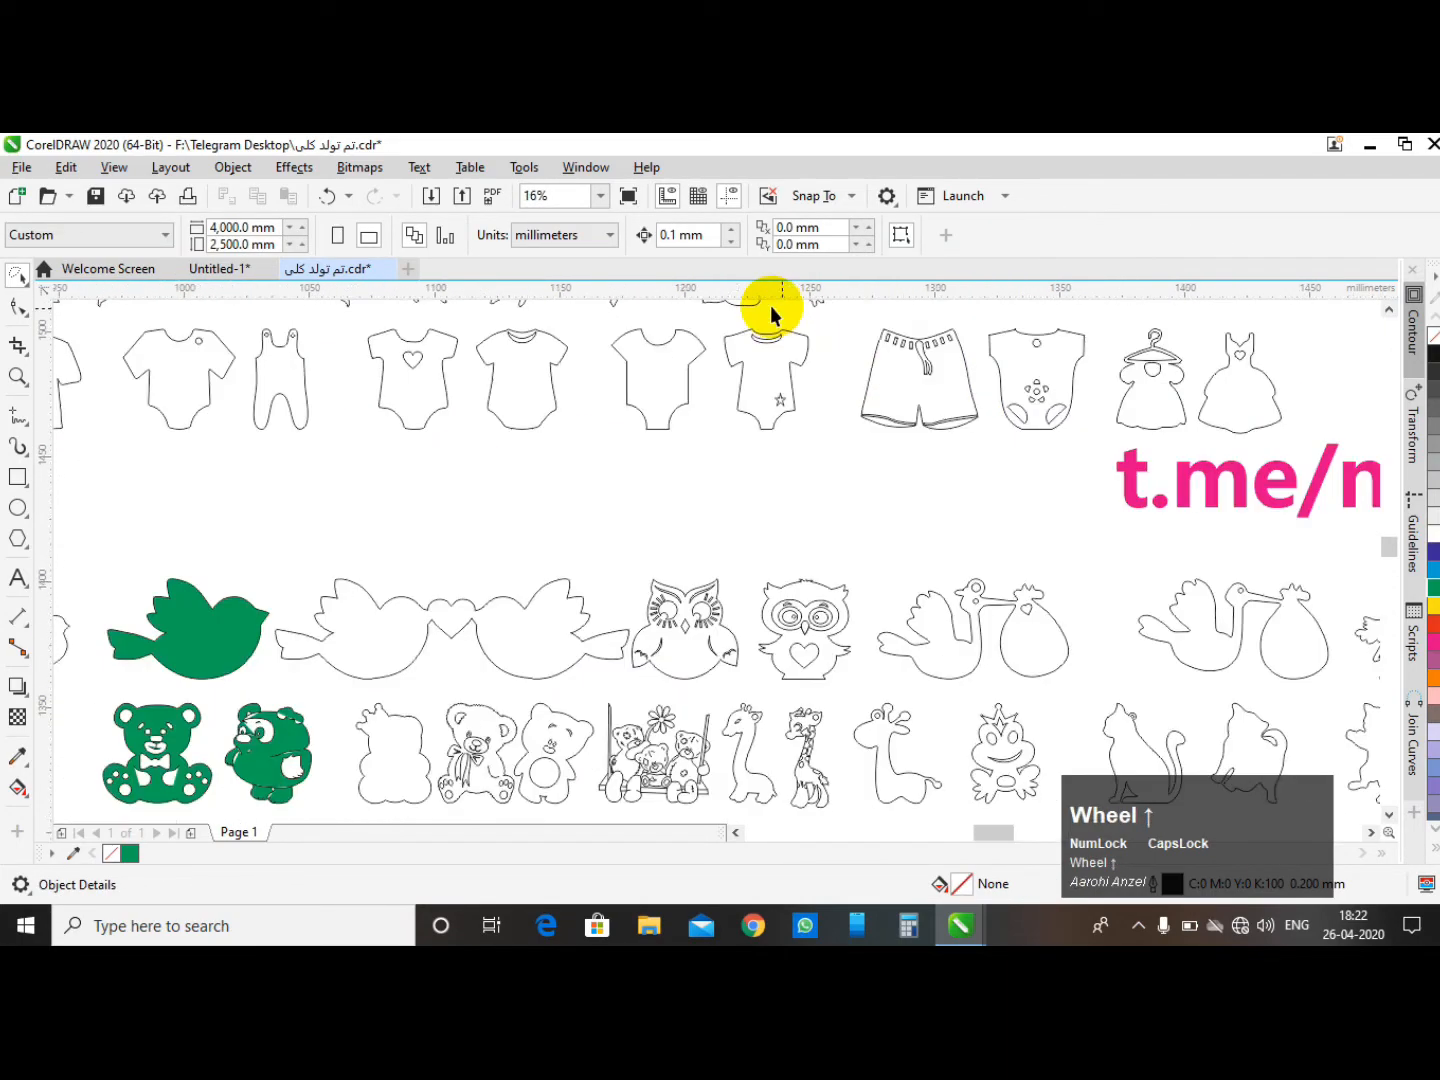
{"action": "scroll", "coordinate": [651, 562], "scroll_direction": "down", "scroll_amount": 1}
{"action": "scroll", "coordinate": [679, 490], "scroll_direction": "down", "scroll_amount": 2}
{"action": "scroll", "coordinate": [733, 331], "scroll_direction": "up", "scroll_amount": 3}
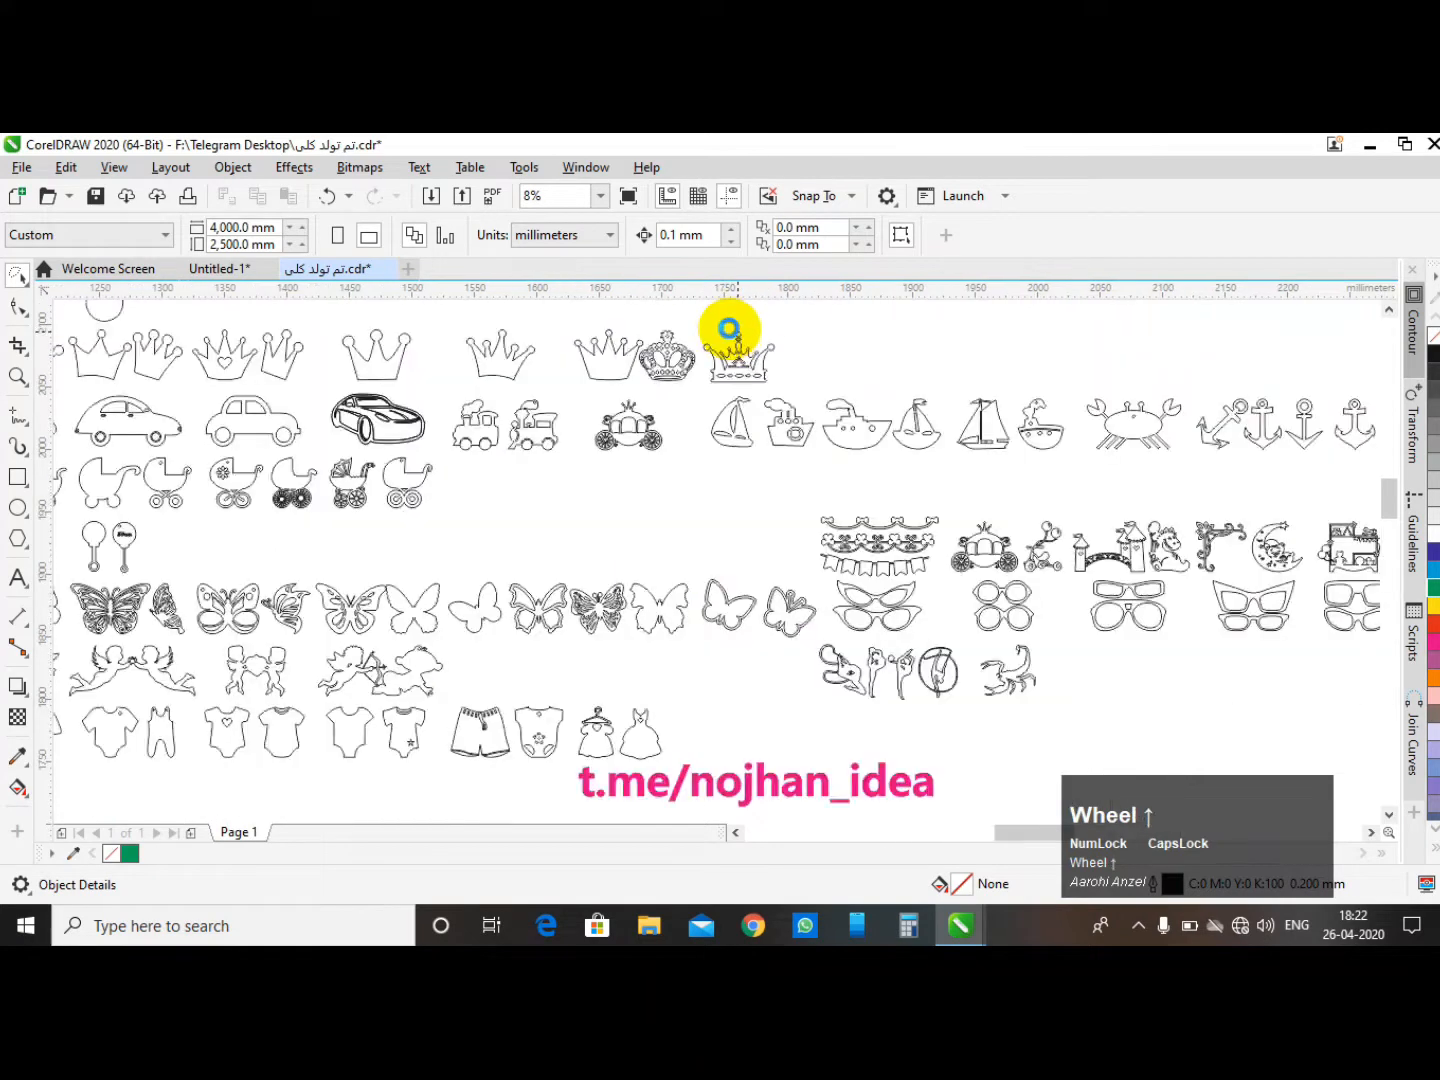
- Fill five crowns with blue, then select the block of crowns, cars, trains and boats and fill it black
{"action": "scroll", "coordinate": [505, 526], "scroll_direction": "down", "scroll_amount": 1}
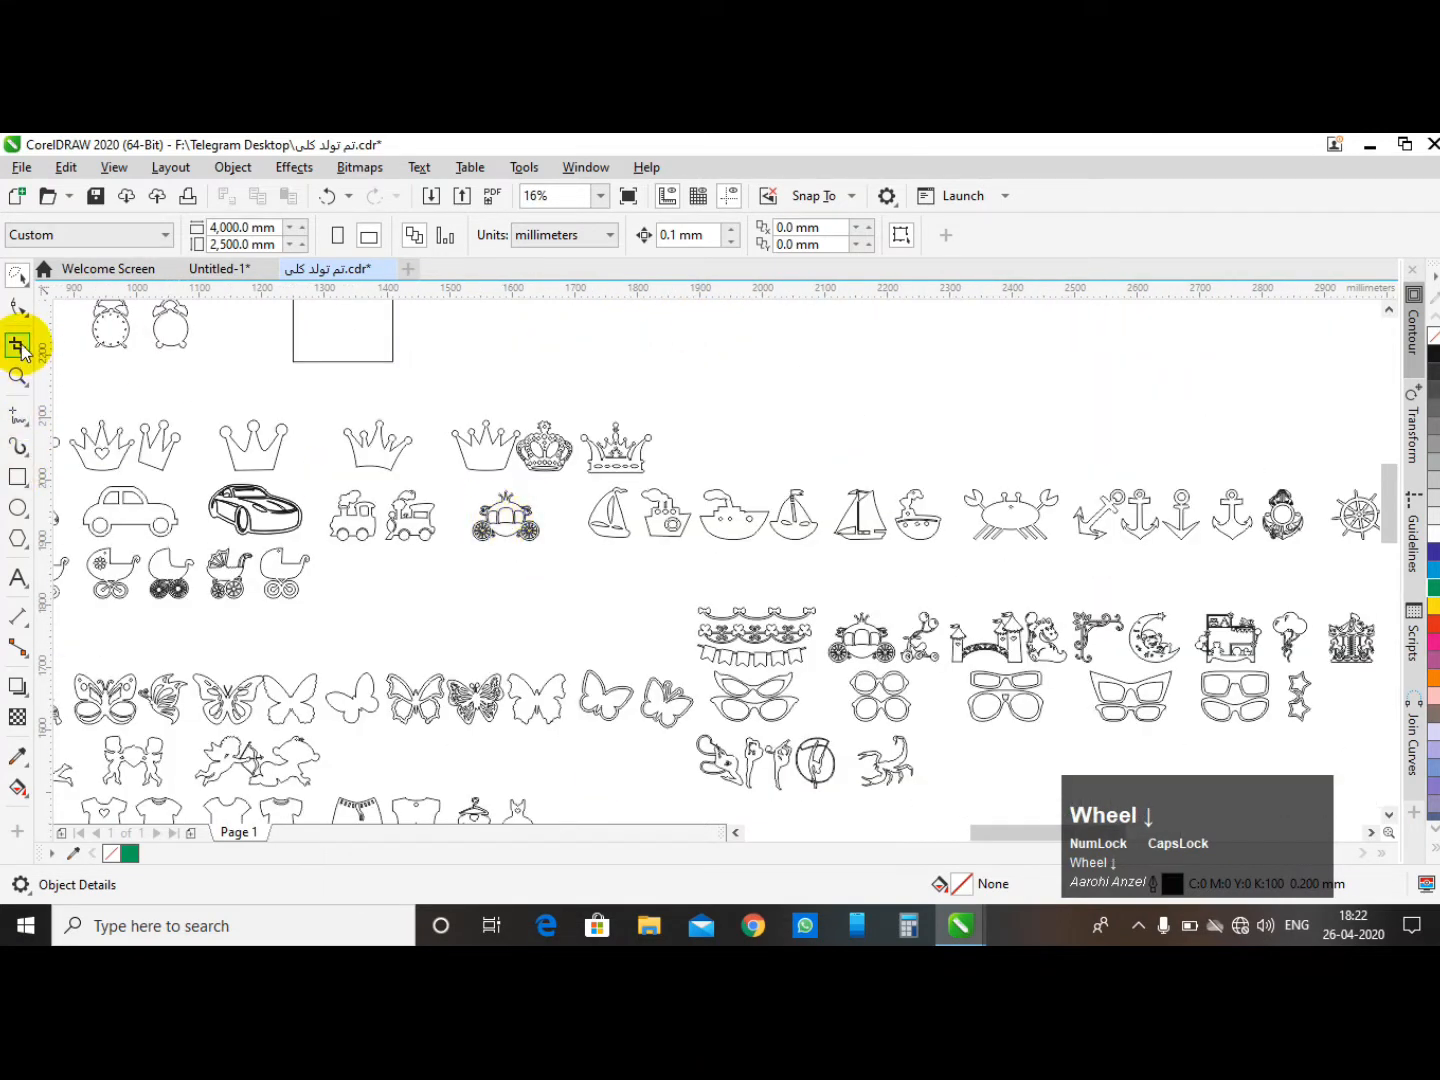
{"action": "left_click", "coordinate": [15, 273]}
{"action": "scroll", "coordinate": [256, 445], "scroll_direction": "down", "scroll_amount": 1}
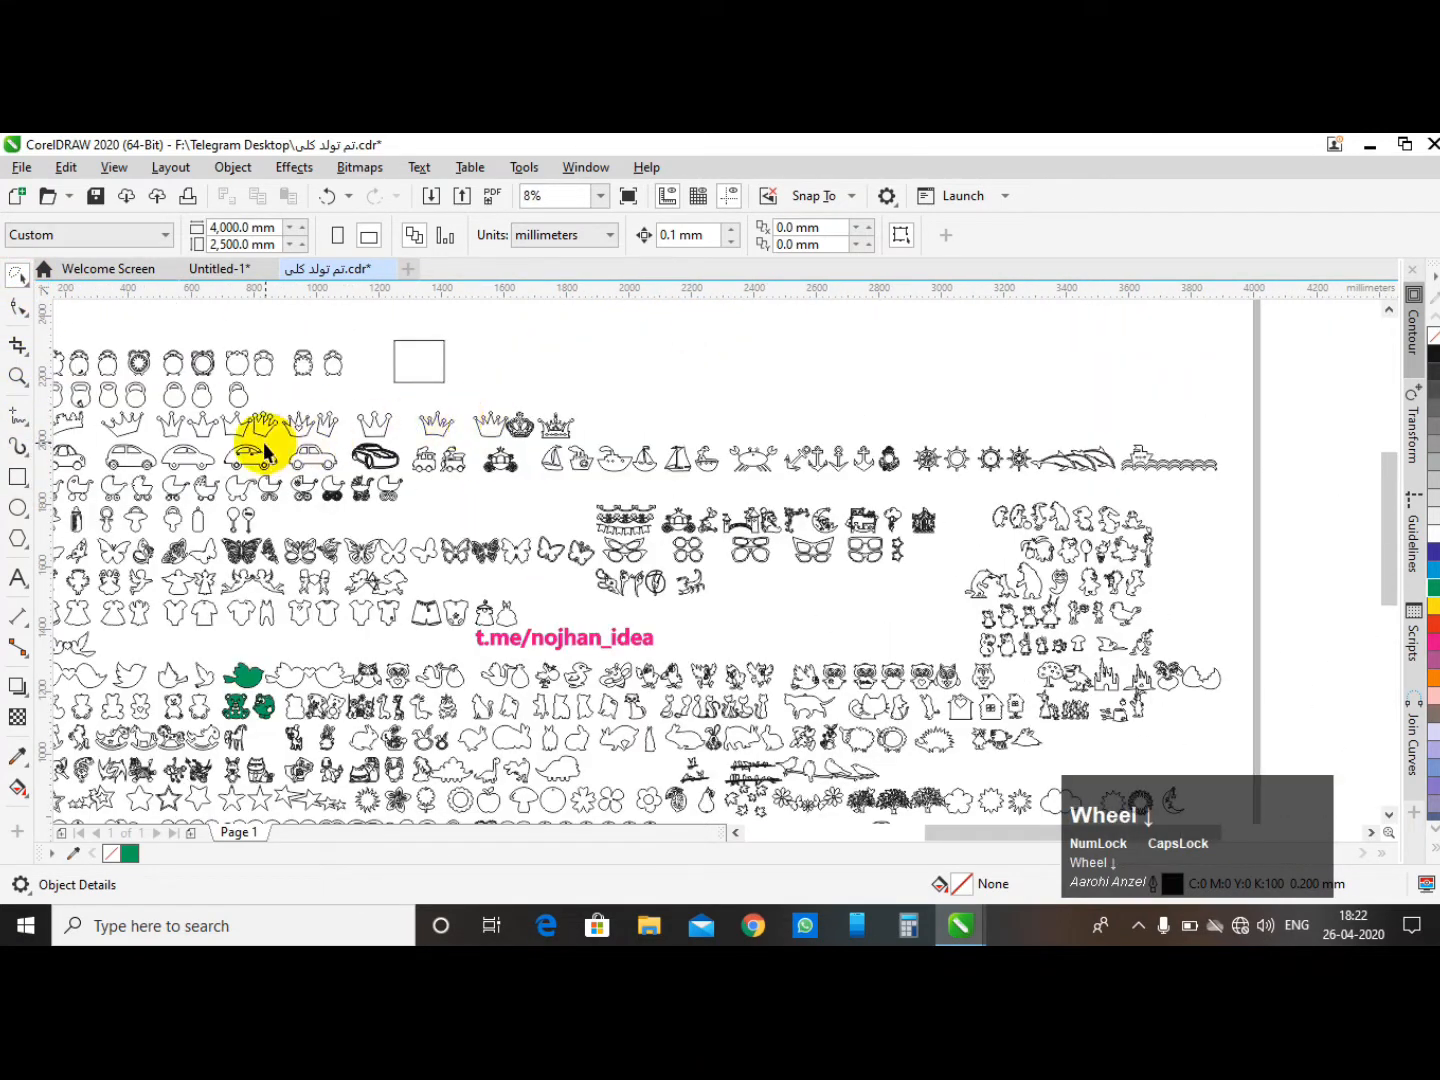
{"action": "scroll", "coordinate": [264, 402], "scroll_direction": "up", "scroll_amount": 1}
{"action": "mouse_move", "coordinate": [932, 358]}
{"action": "left_mouse_down"}
{"action": "mouse_move", "coordinate": [838, 435]}
{"action": "mouse_move", "coordinate": [436, 421]}
{"action": "mouse_move", "coordinate": [325, 442]}
{"action": "mouse_move", "coordinate": [299, 365]}
{"action": "mouse_move", "coordinate": [274, 351]}
{"action": "mouse_move", "coordinate": [577, 321]}
{"action": "mouse_move", "coordinate": [855, 322]}
{"action": "mouse_move", "coordinate": [923, 352]}
{"action": "mouse_move", "coordinate": [904, 381]}
{"action": "left_mouse_up"}
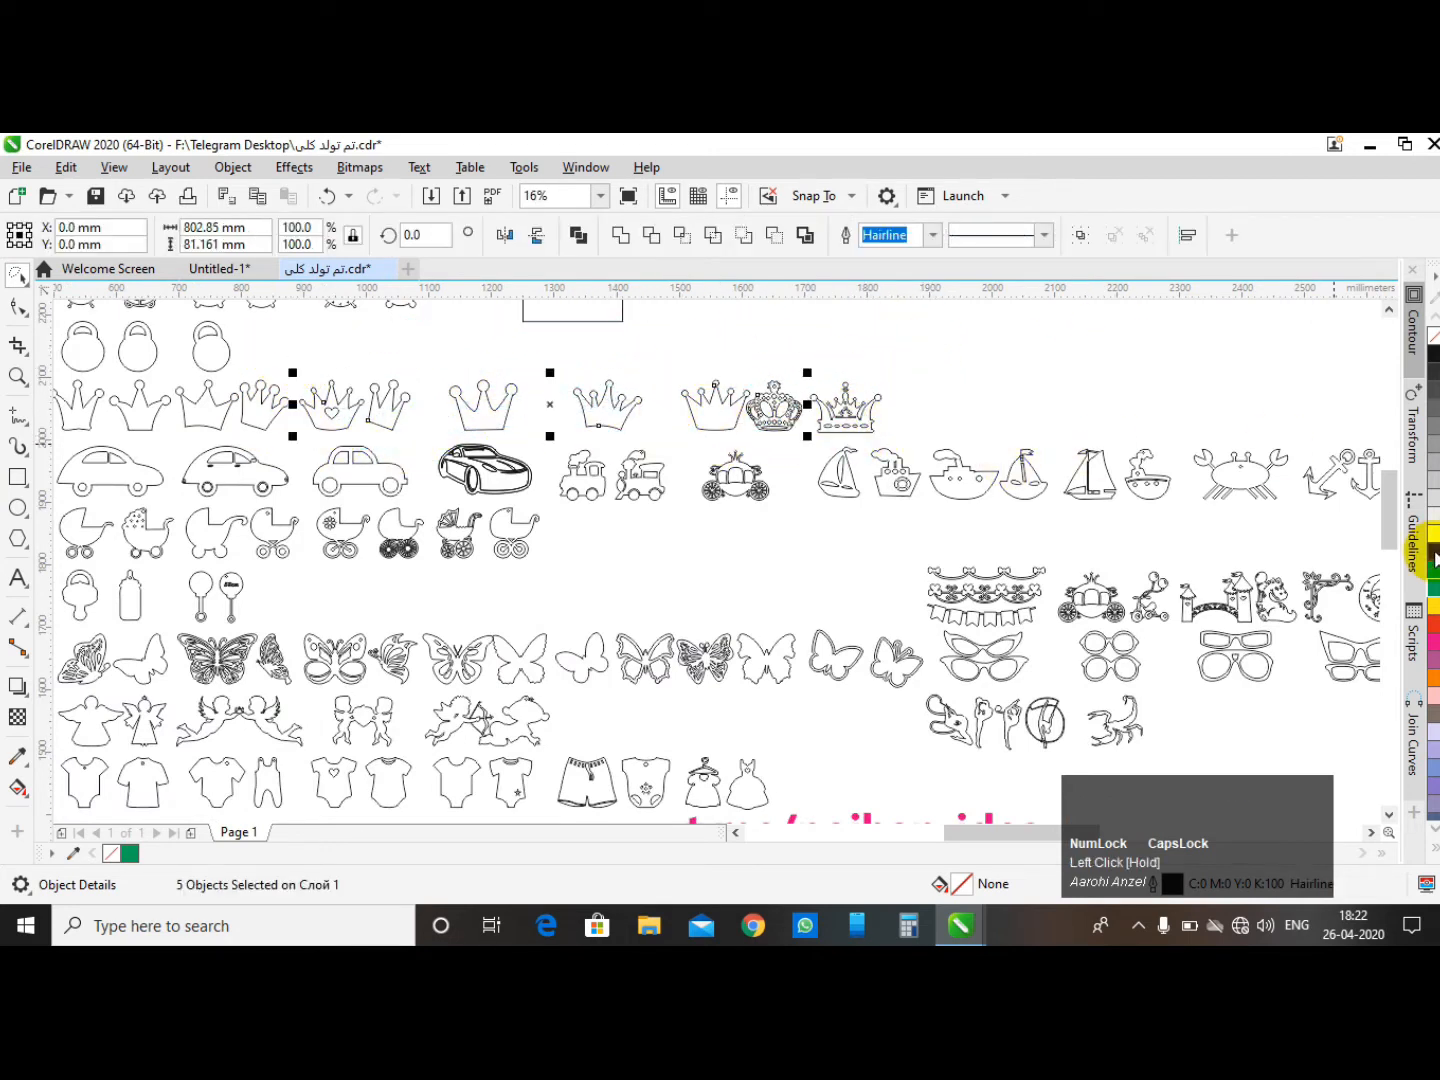
{"action": "left_click", "coordinate": [1435, 554]}
{"action": "mouse_move", "coordinate": [283, 342]}
{"action": "left_mouse_down"}
{"action": "mouse_move", "coordinate": [311, 406]}
{"action": "mouse_move", "coordinate": [635, 572]}
{"action": "mouse_move", "coordinate": [1013, 520]}
{"action": "mouse_move", "coordinate": [1078, 423]}
{"action": "mouse_move", "coordinate": [869, 341]}
{"action": "mouse_move", "coordinate": [566, 338]}
{"action": "left_mouse_up"}
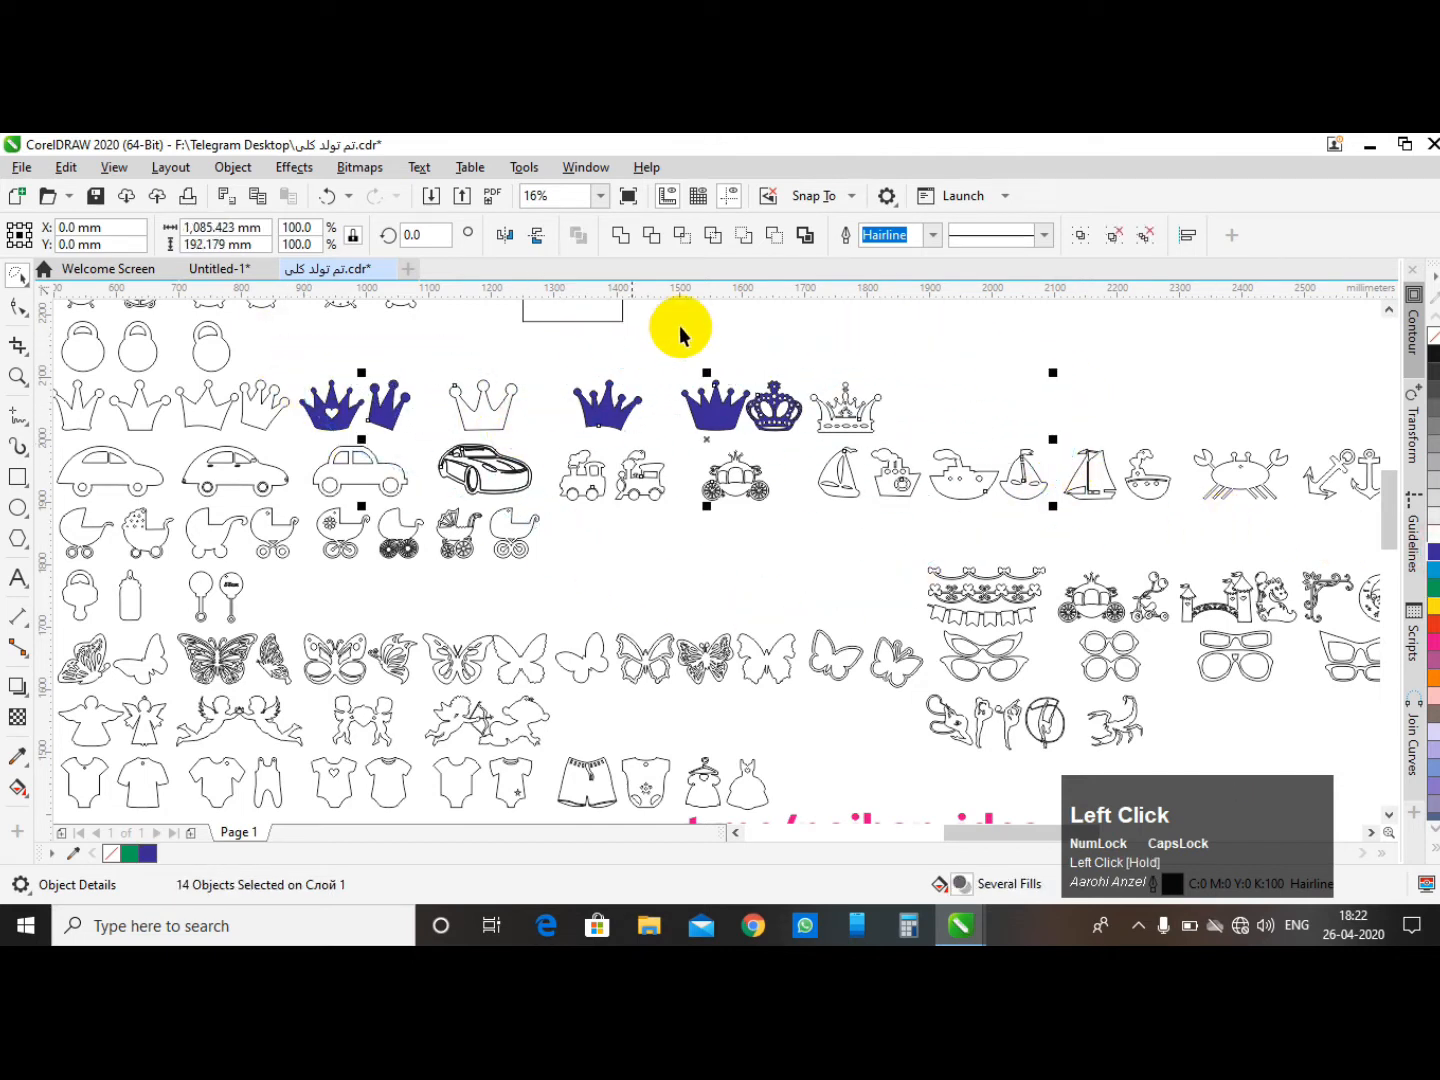
{"action": "left_click", "coordinate": [1432, 358]}
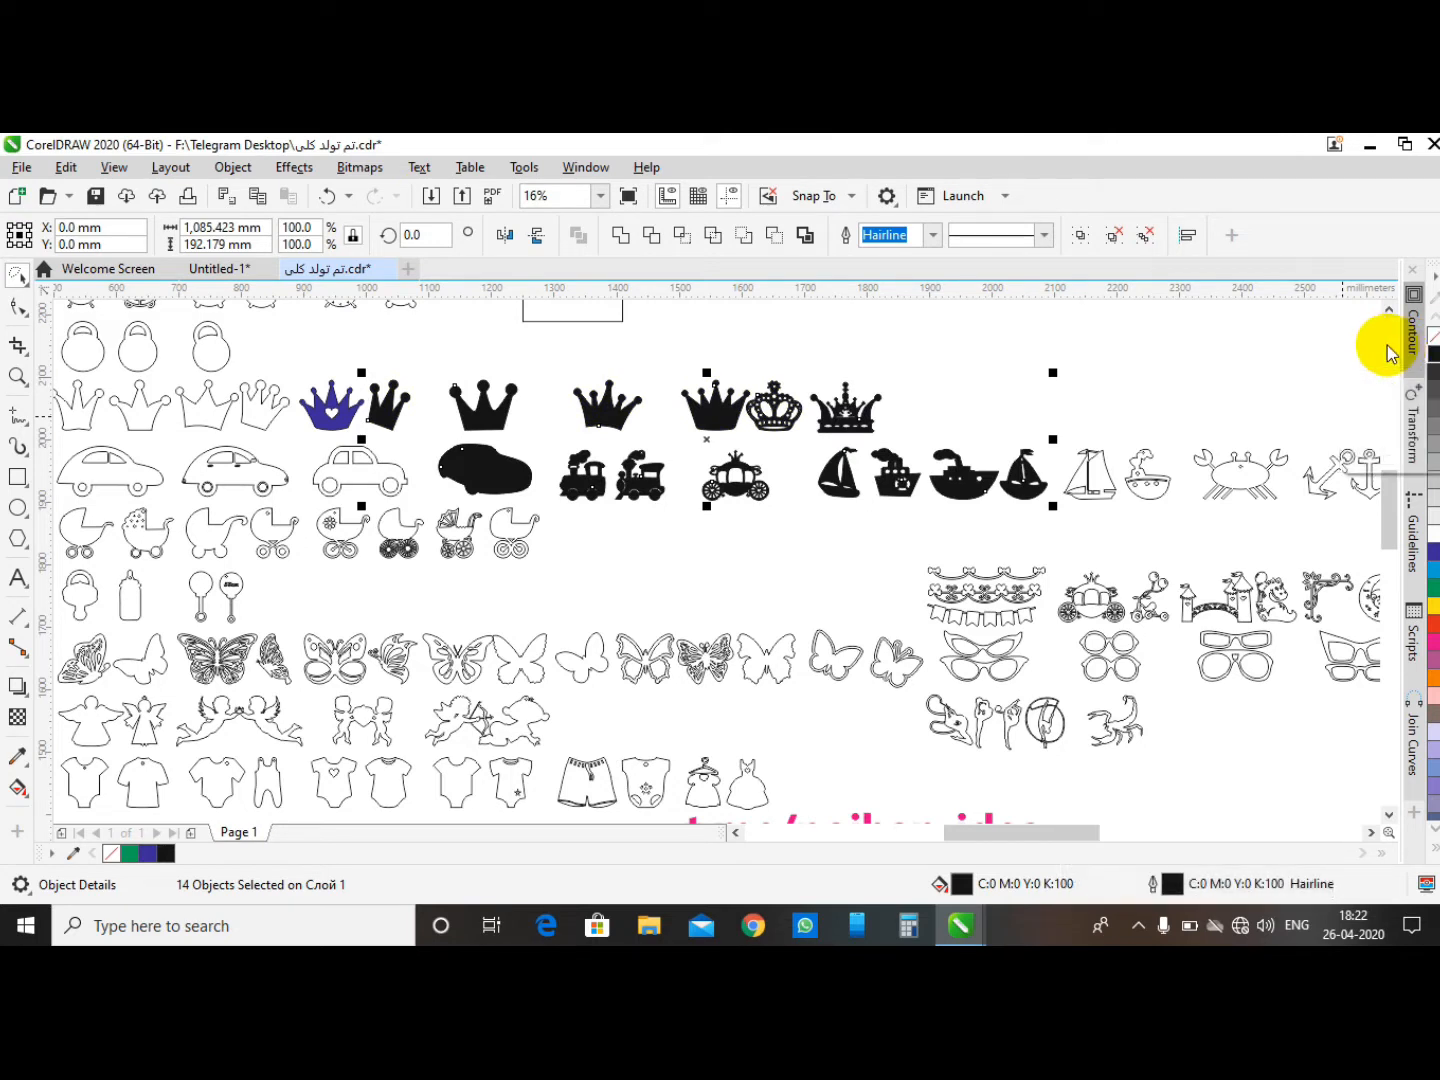
- Zoom in and select the large butterfly with the Shape tool to inspect its nodes, then deselect it
{"action": "scroll", "coordinate": [216, 661], "scroll_direction": "up", "scroll_amount": 5}
{"action": "scroll", "coordinate": [489, 603], "scroll_direction": "down", "scroll_amount": 3}
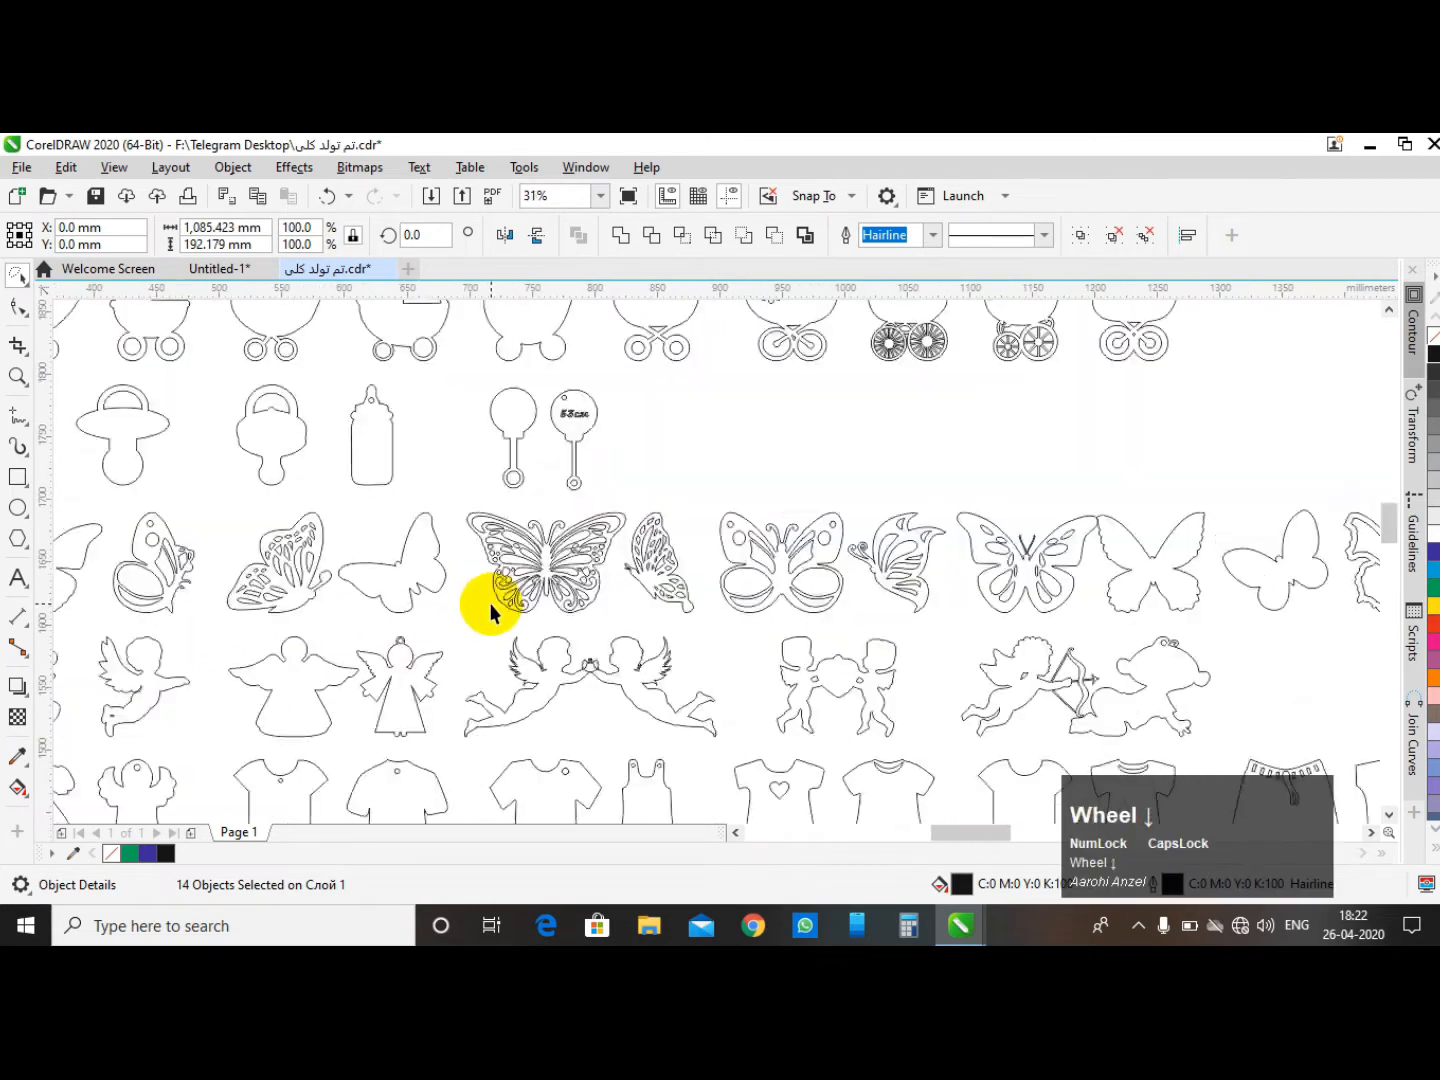
{"action": "mouse_move", "coordinate": [630, 563]}
{"action": "left_mouse_down"}
{"action": "mouse_move", "coordinate": [641, 491]}
{"action": "mouse_move", "coordinate": [608, 467]}
{"action": "mouse_move", "coordinate": [568, 469]}
{"action": "left_mouse_up"}
{"action": "left_click", "coordinate": [536, 578]}
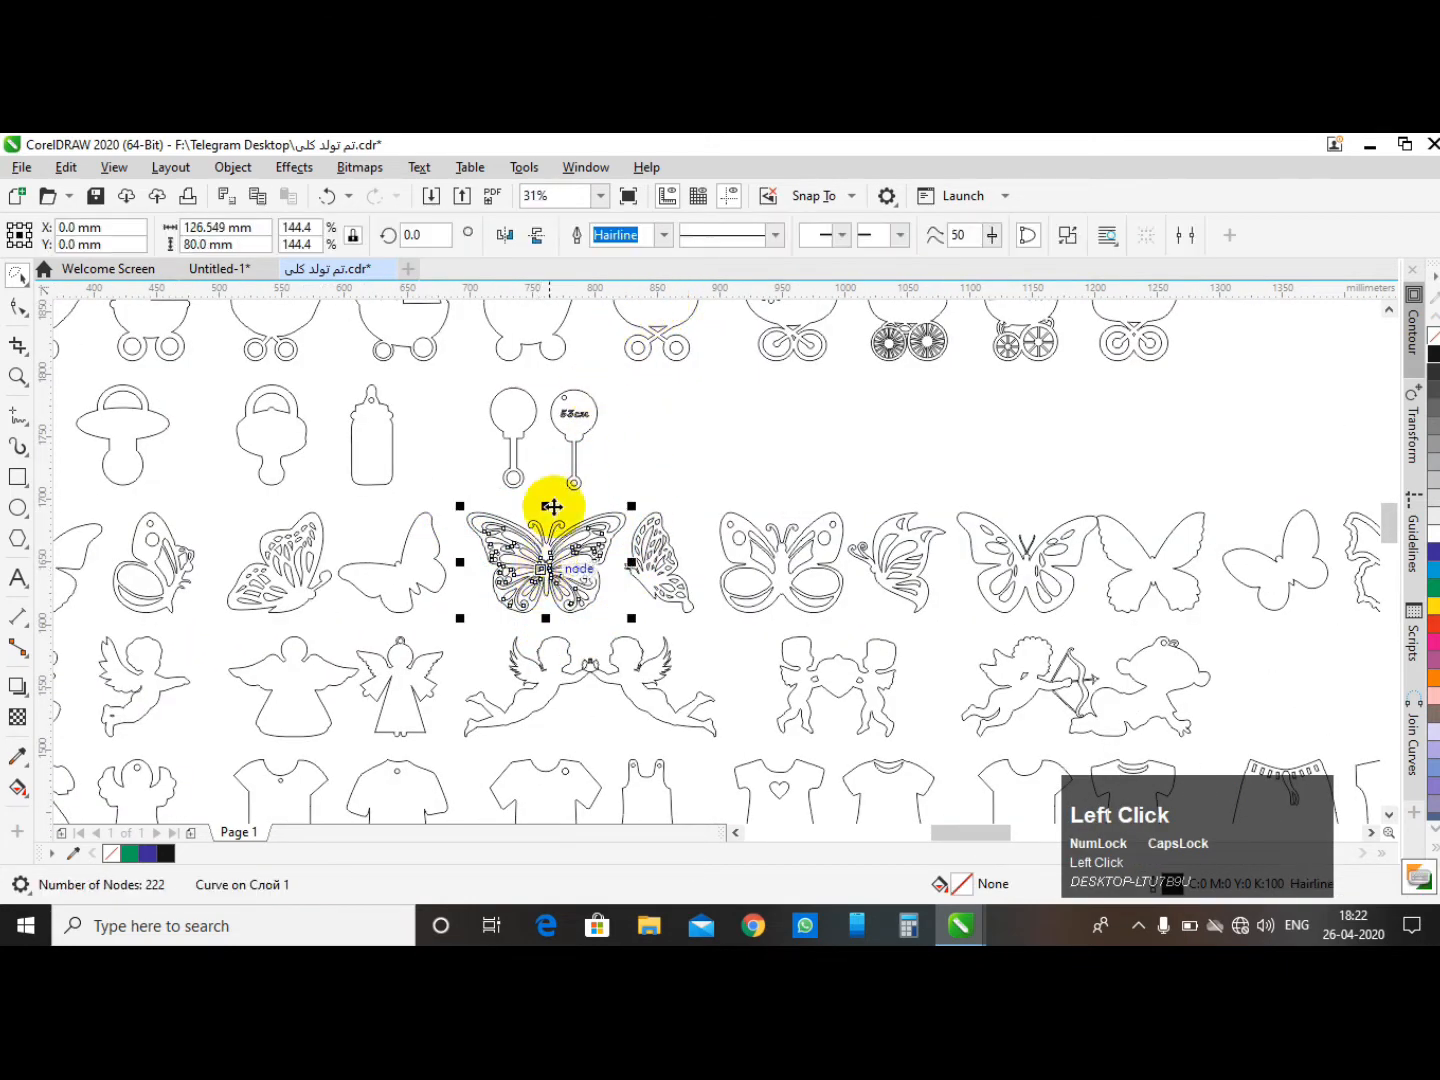
{"action": "left_click", "coordinate": [712, 425]}
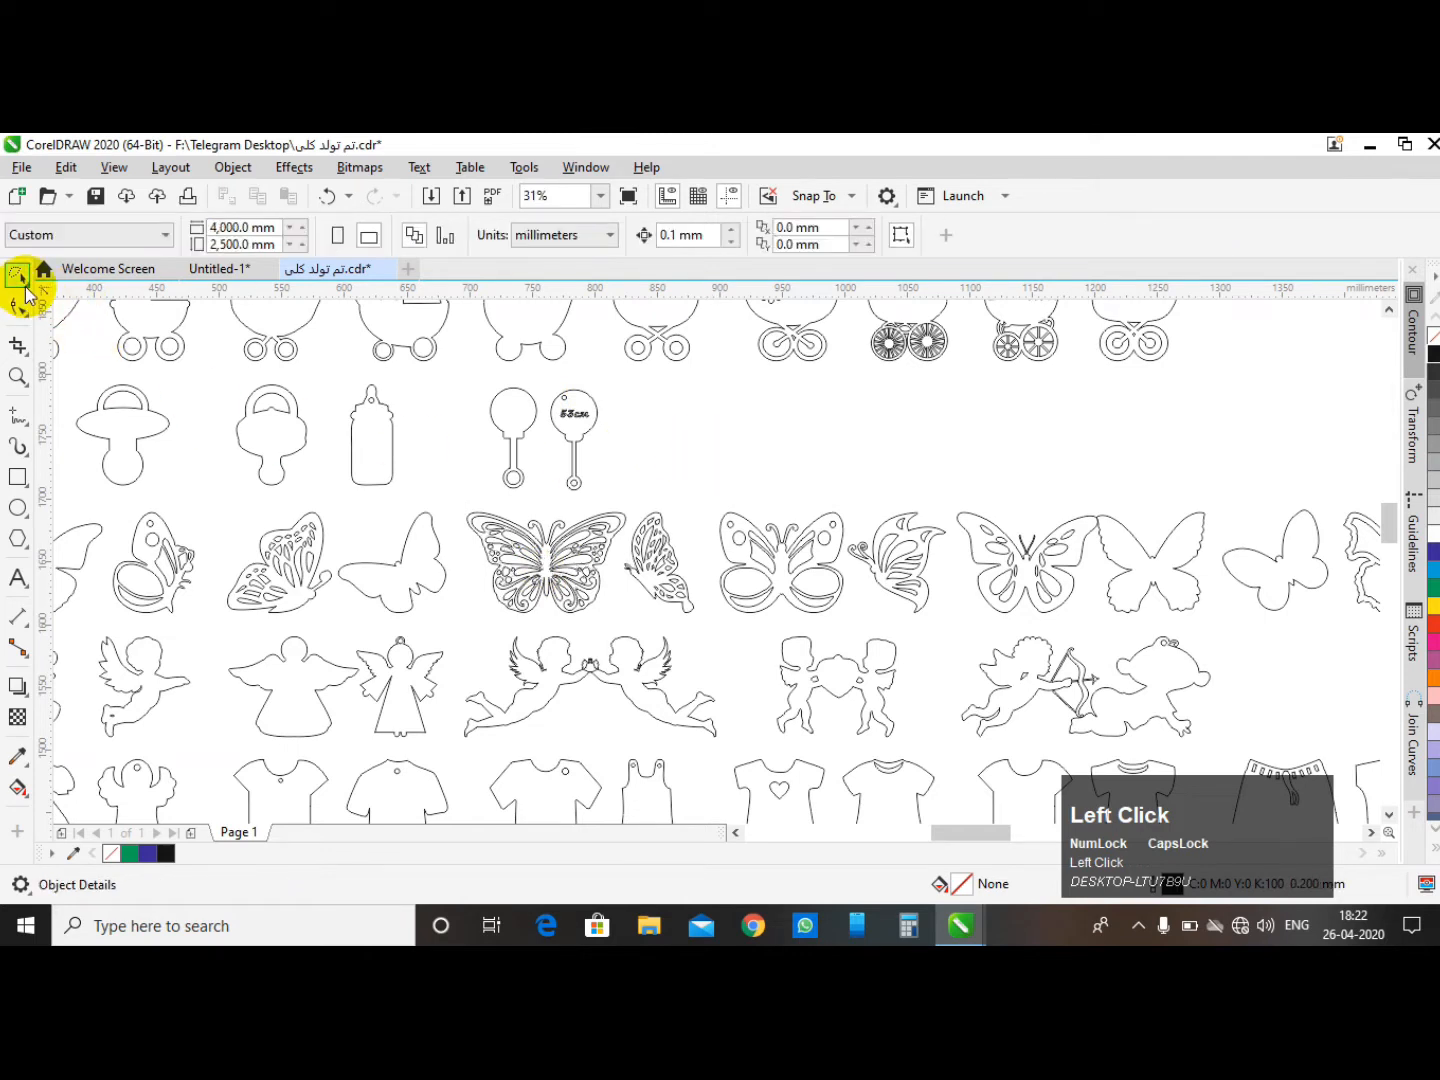
{"action": "left_click", "coordinate": [24, 280]}
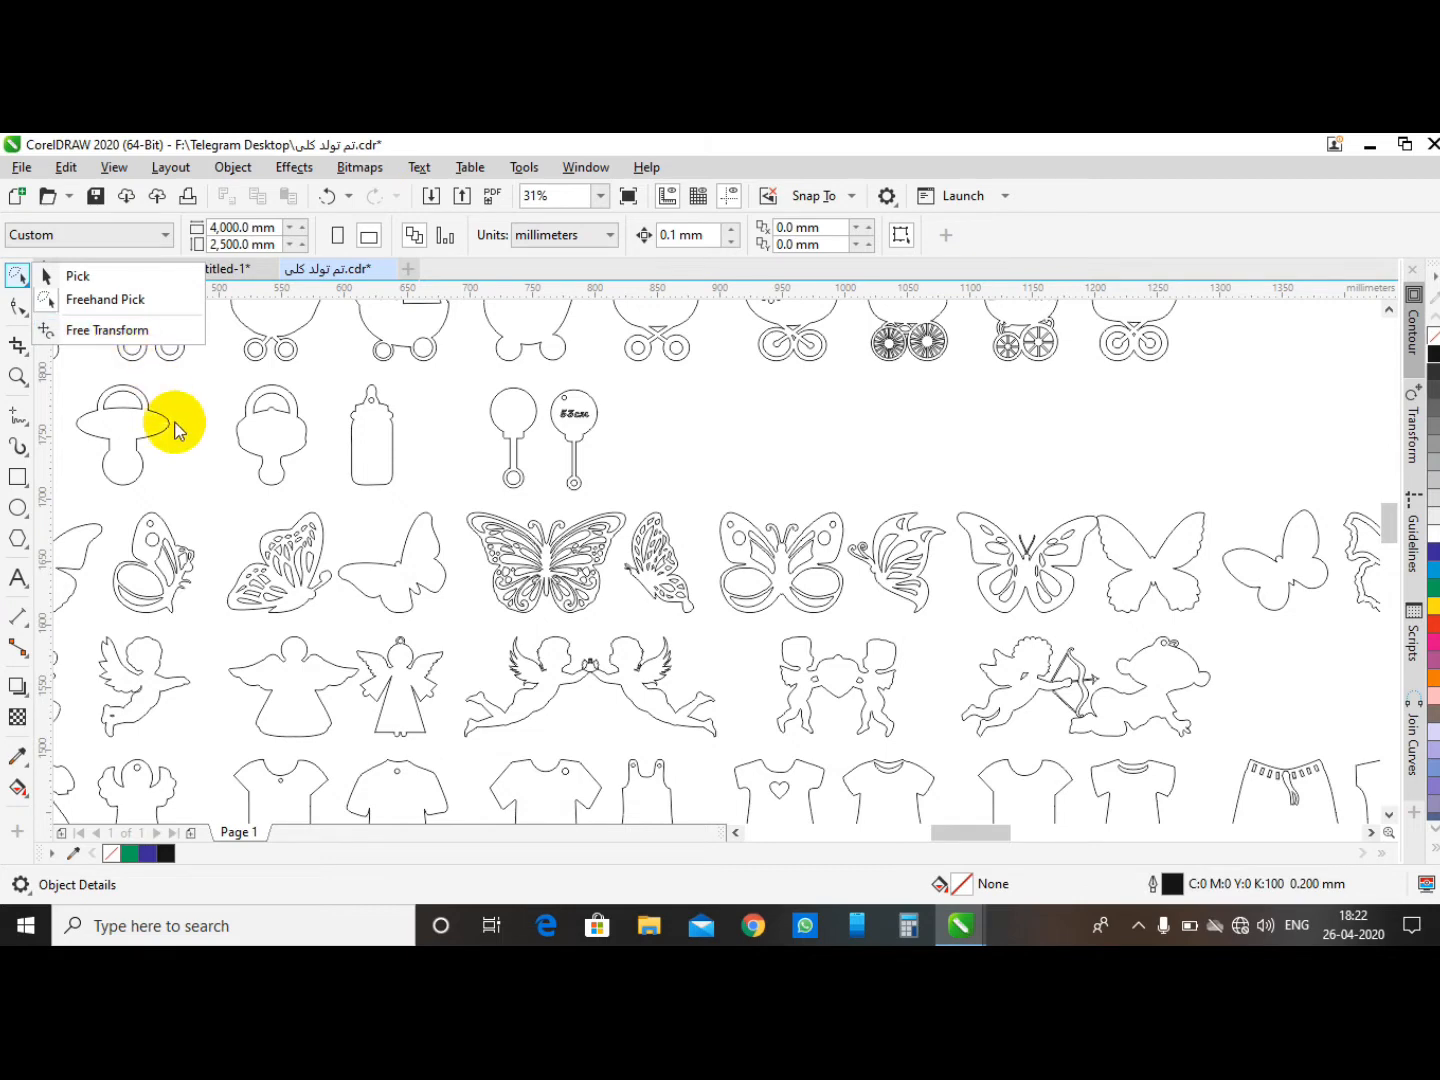
{"action": "scroll", "coordinate": [250, 574], "scroll_direction": "down", "scroll_amount": 3}
{"action": "left_click", "coordinate": [250, 341]}
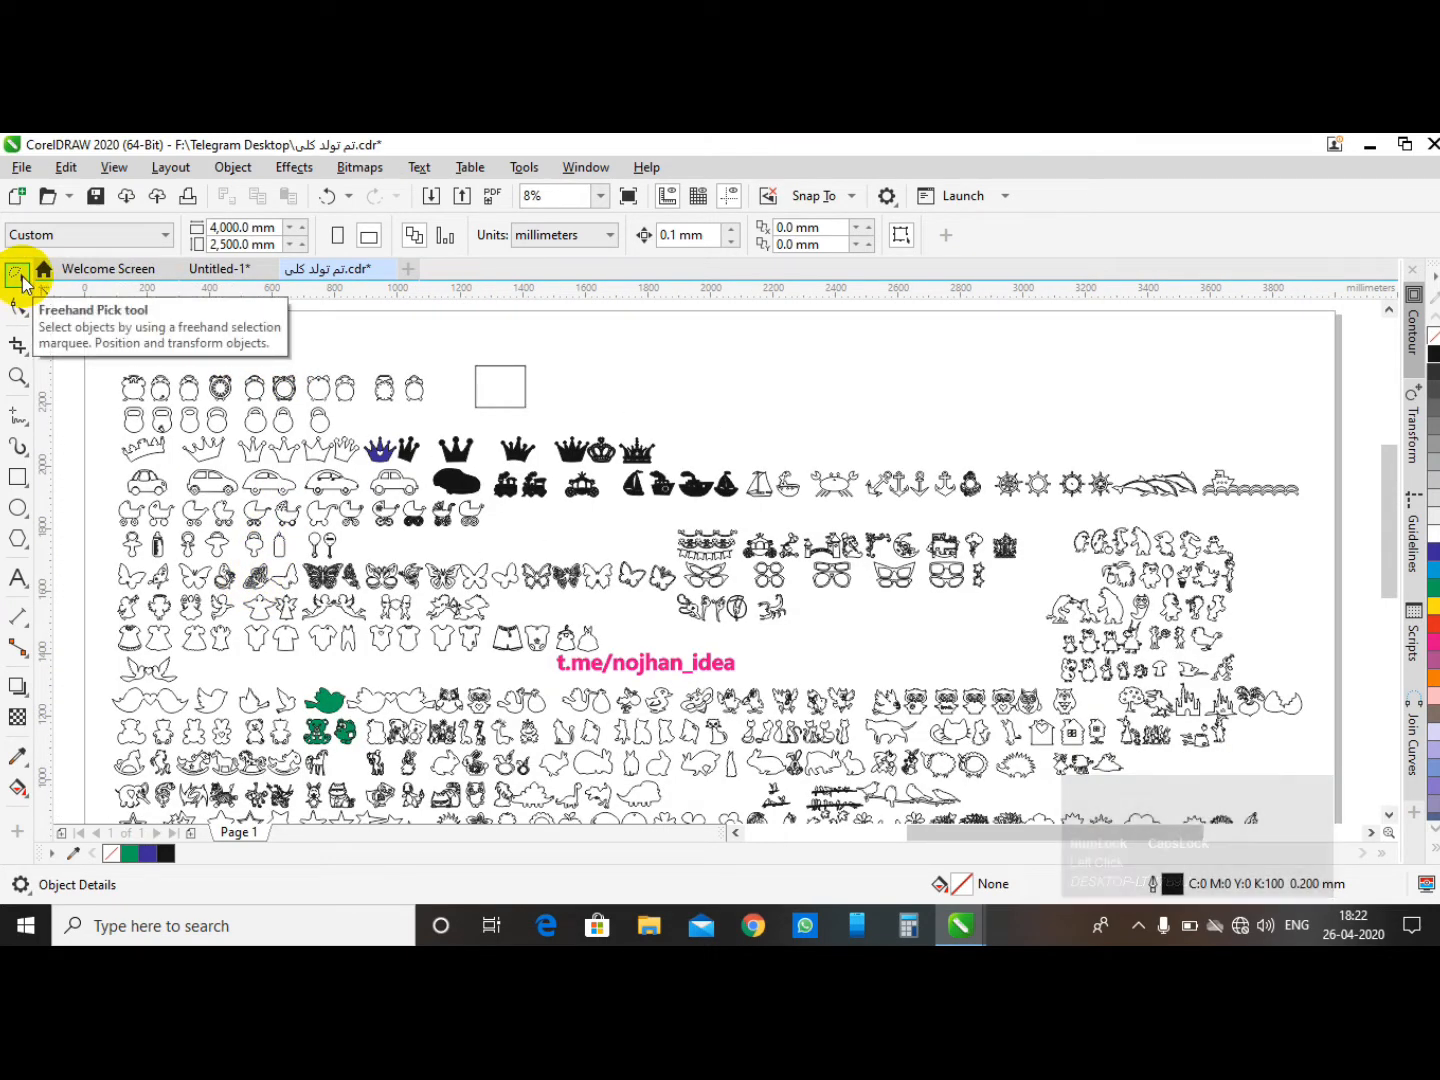
{"action": "left_click", "coordinate": [27, 288]}
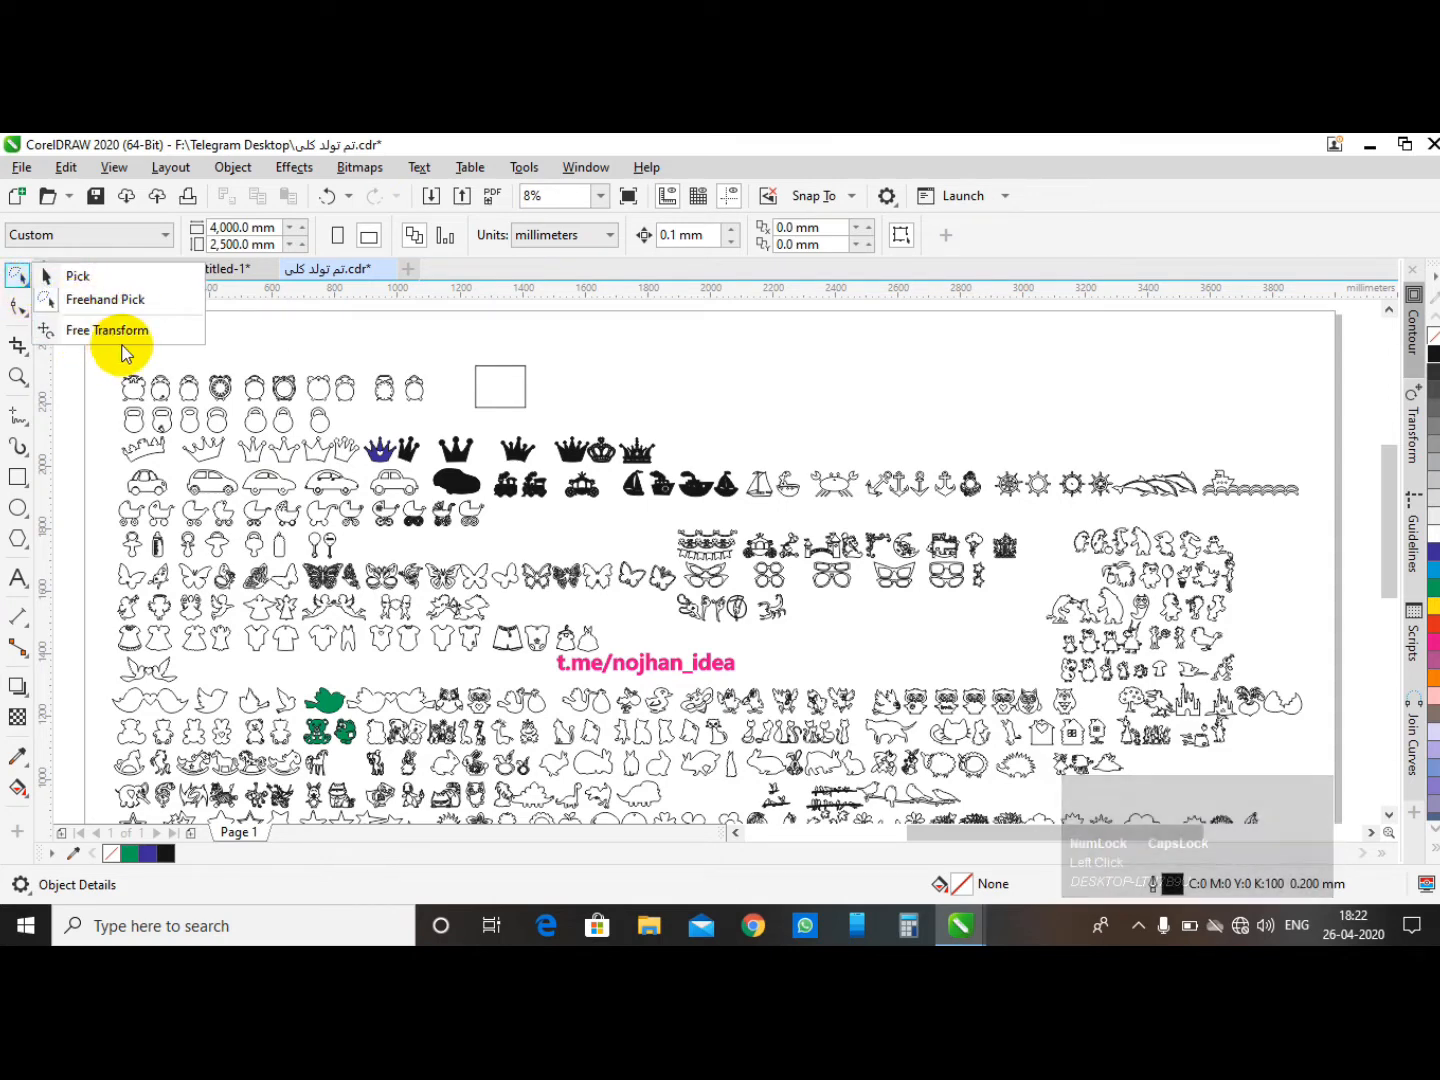
{"action": "left_click", "coordinate": [403, 356]}
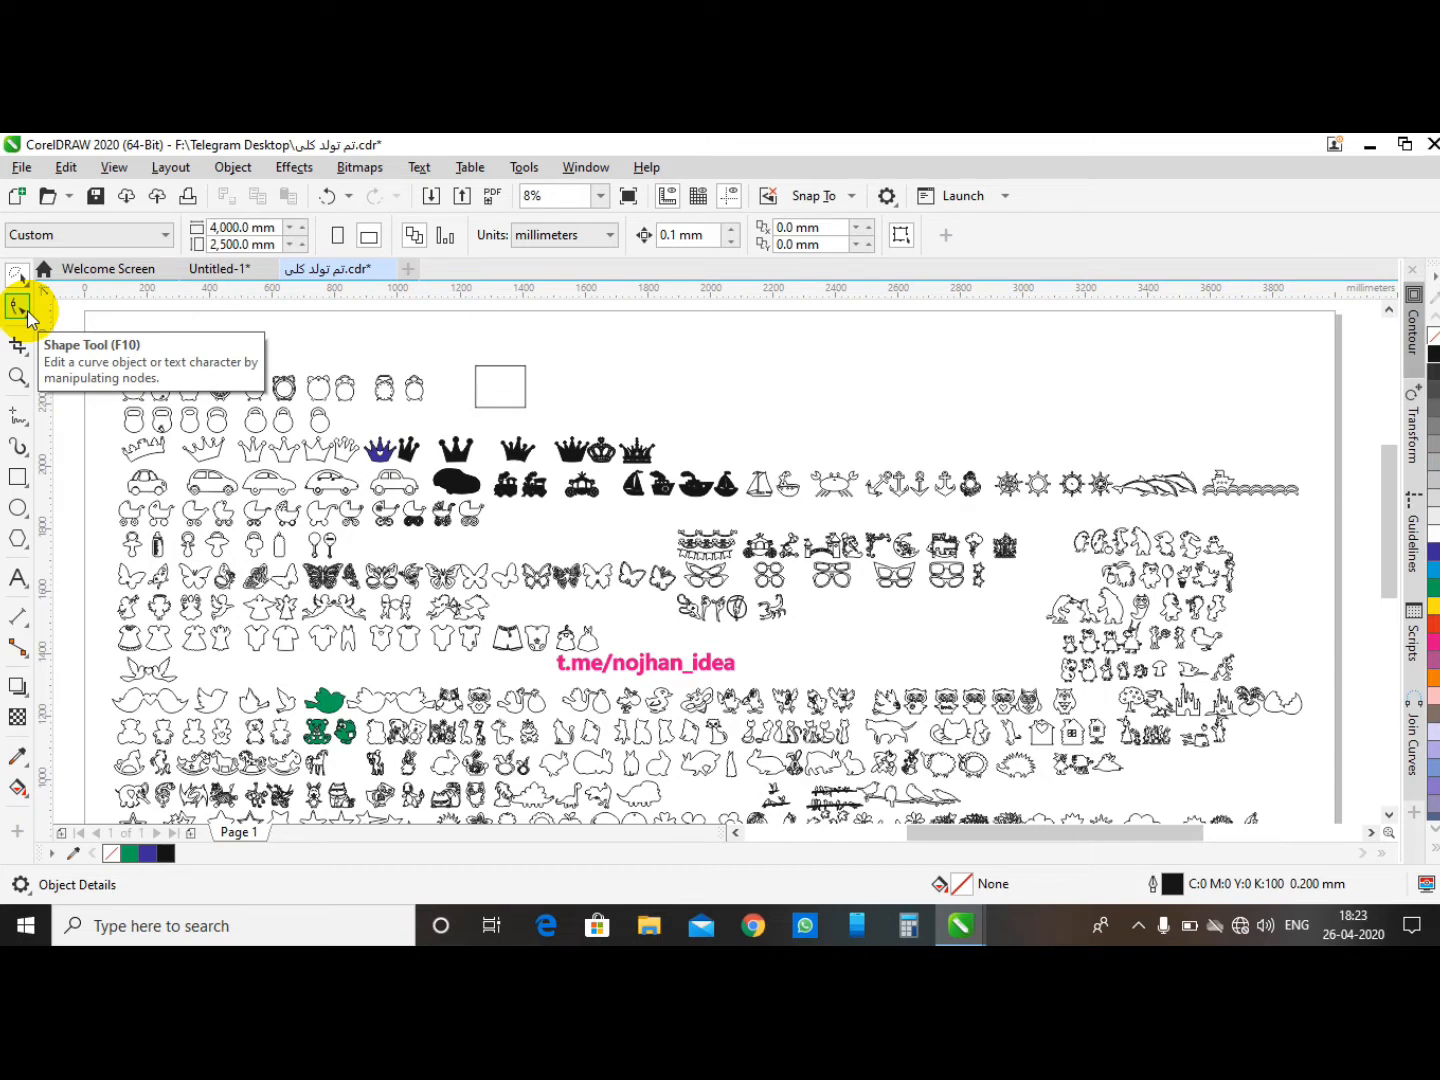
{"action": "scroll", "coordinate": [428, 734], "scroll_direction": "down", "scroll_amount": 2}
- Switch to the Untitled-1 document, select the rectangle and fill it blue
{"action": "left_click", "coordinate": [217, 280]}
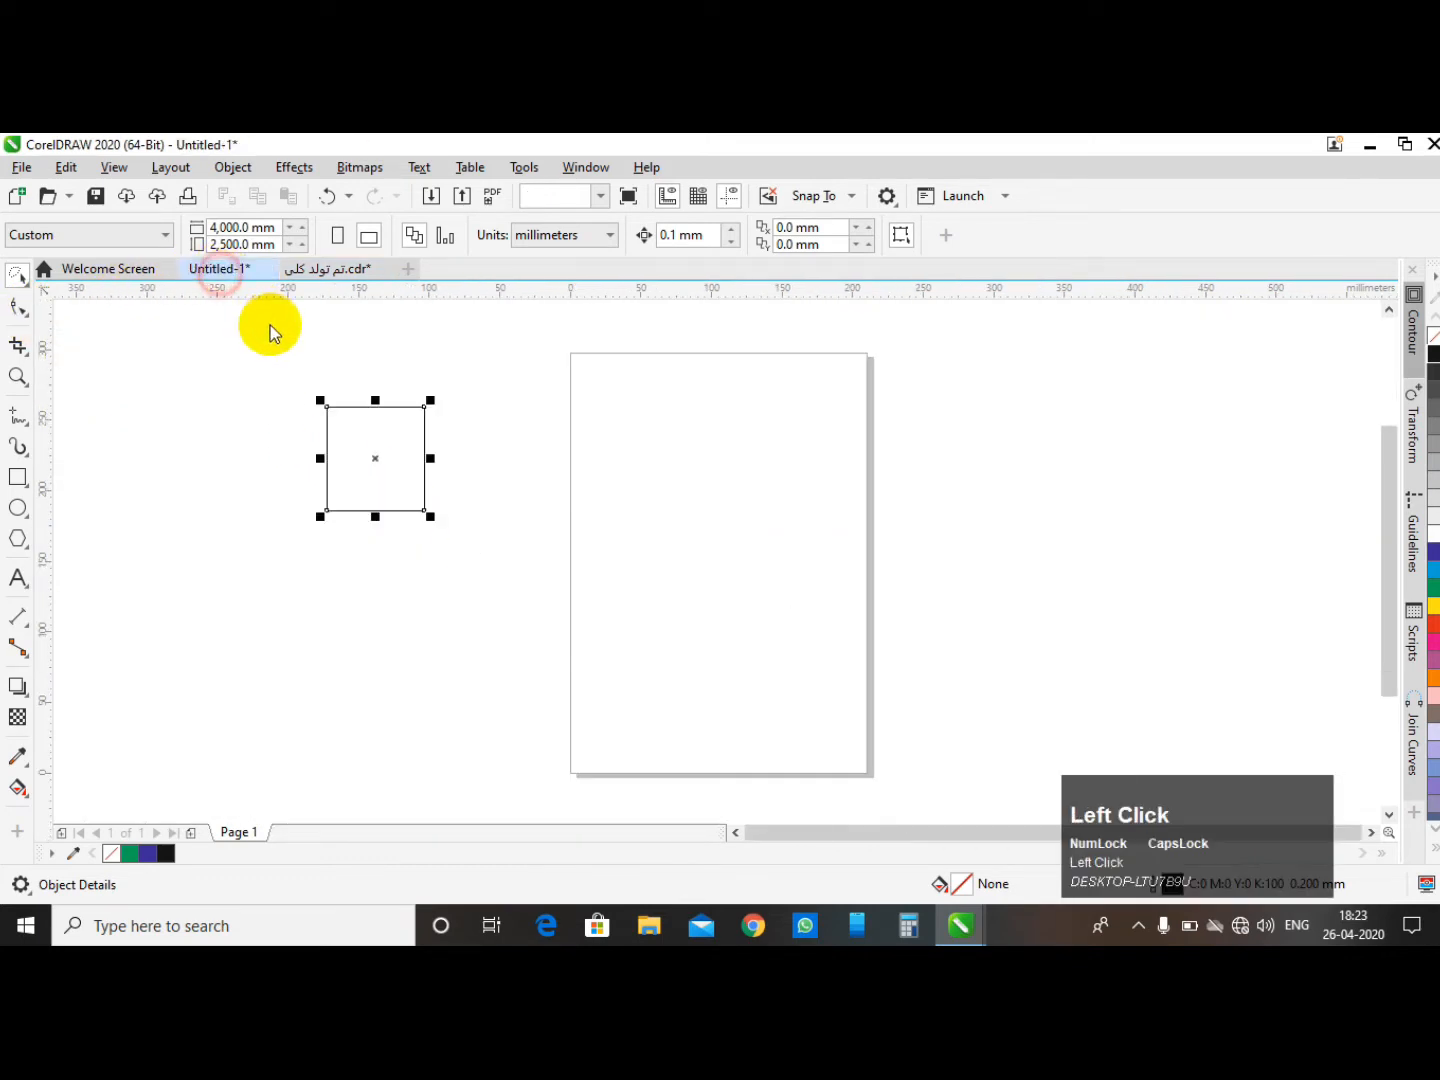
{"action": "left_click", "coordinate": [383, 414]}
{"action": "scroll", "coordinate": [382, 414], "scroll_direction": "up", "scroll_amount": 1}
{"action": "left_click", "coordinate": [370, 456]}
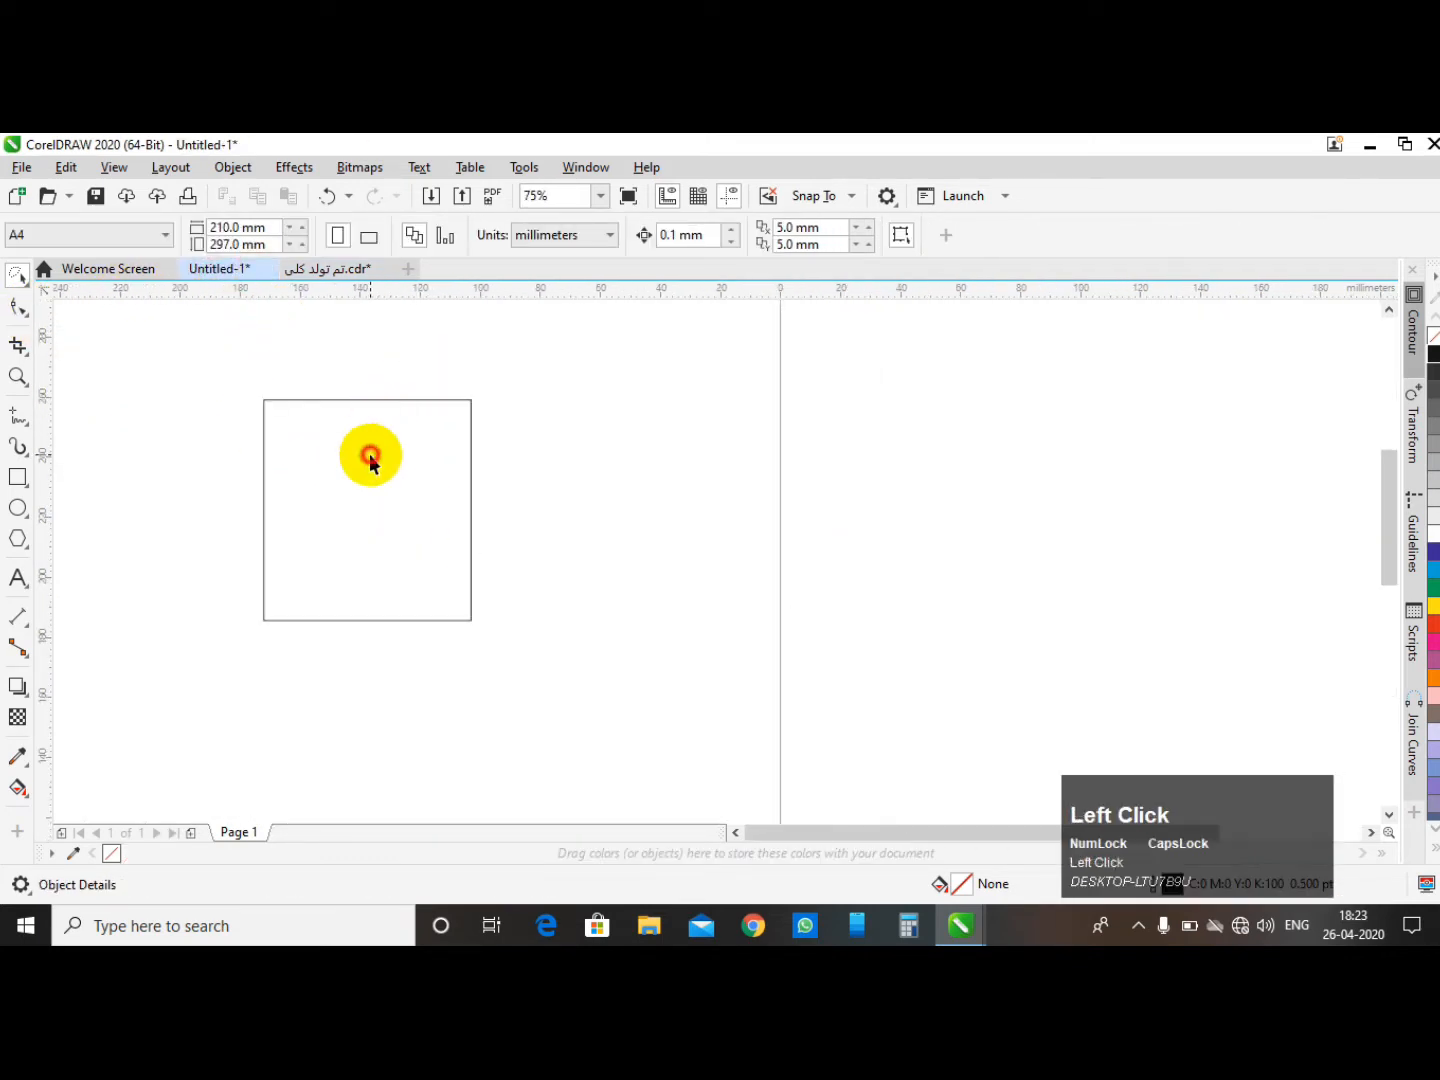
{"action": "scroll", "coordinate": [549, 515], "scroll_direction": "down", "scroll_amount": 1}
{"action": "left_click", "coordinate": [553, 429]}
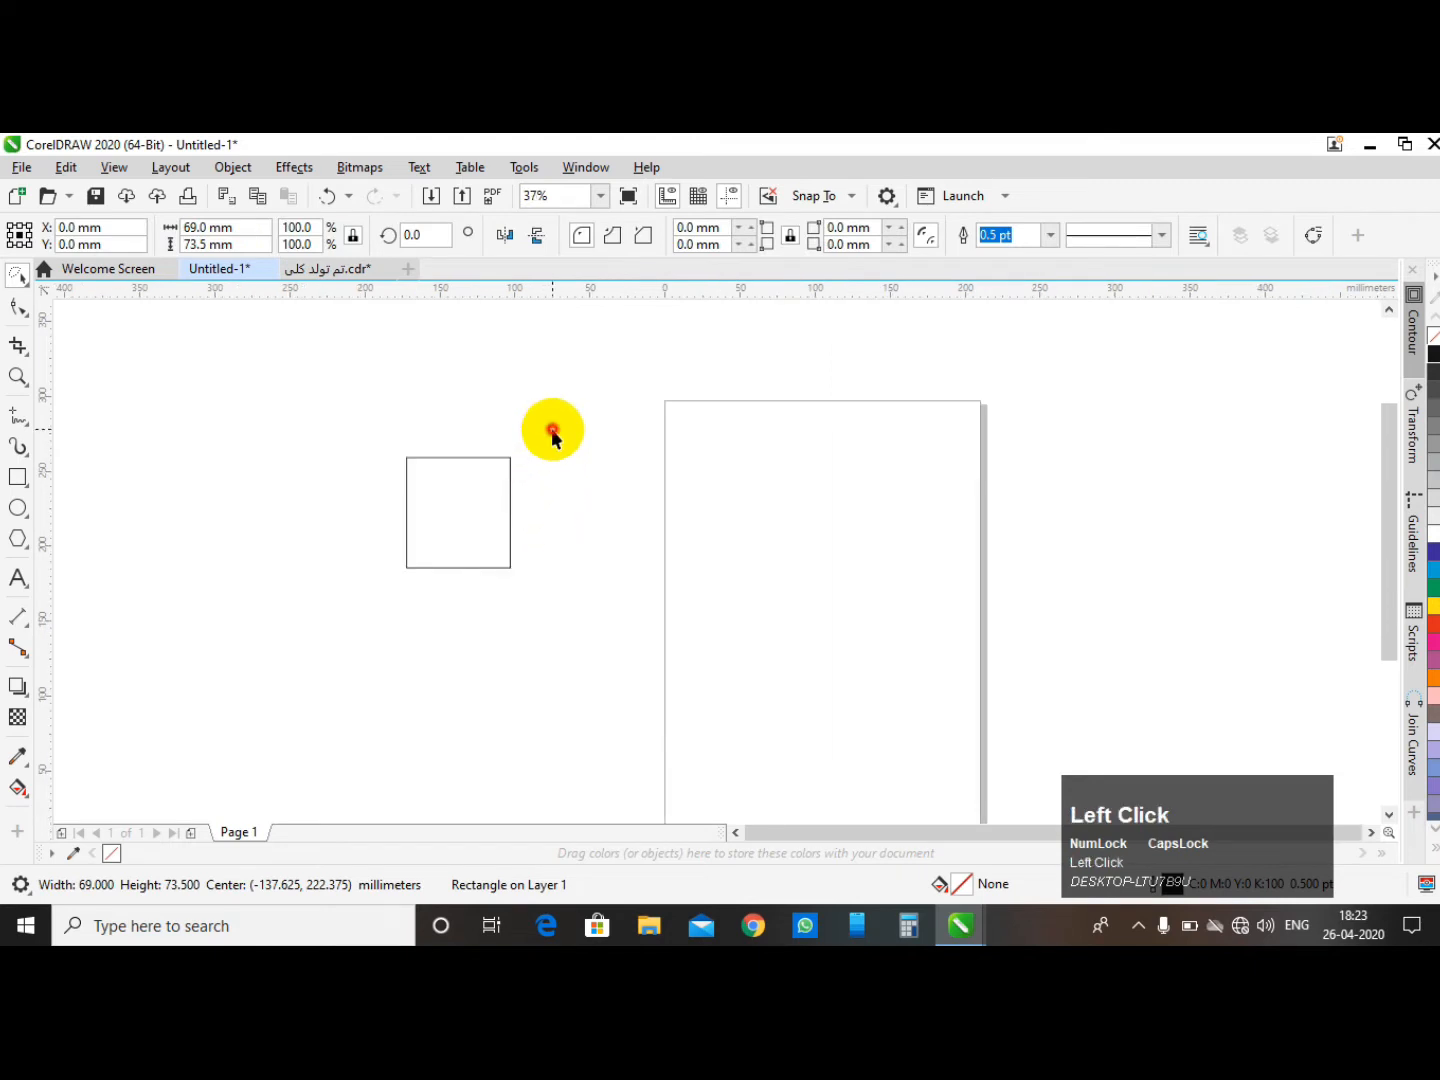
{"action": "left_click", "coordinate": [455, 517]}
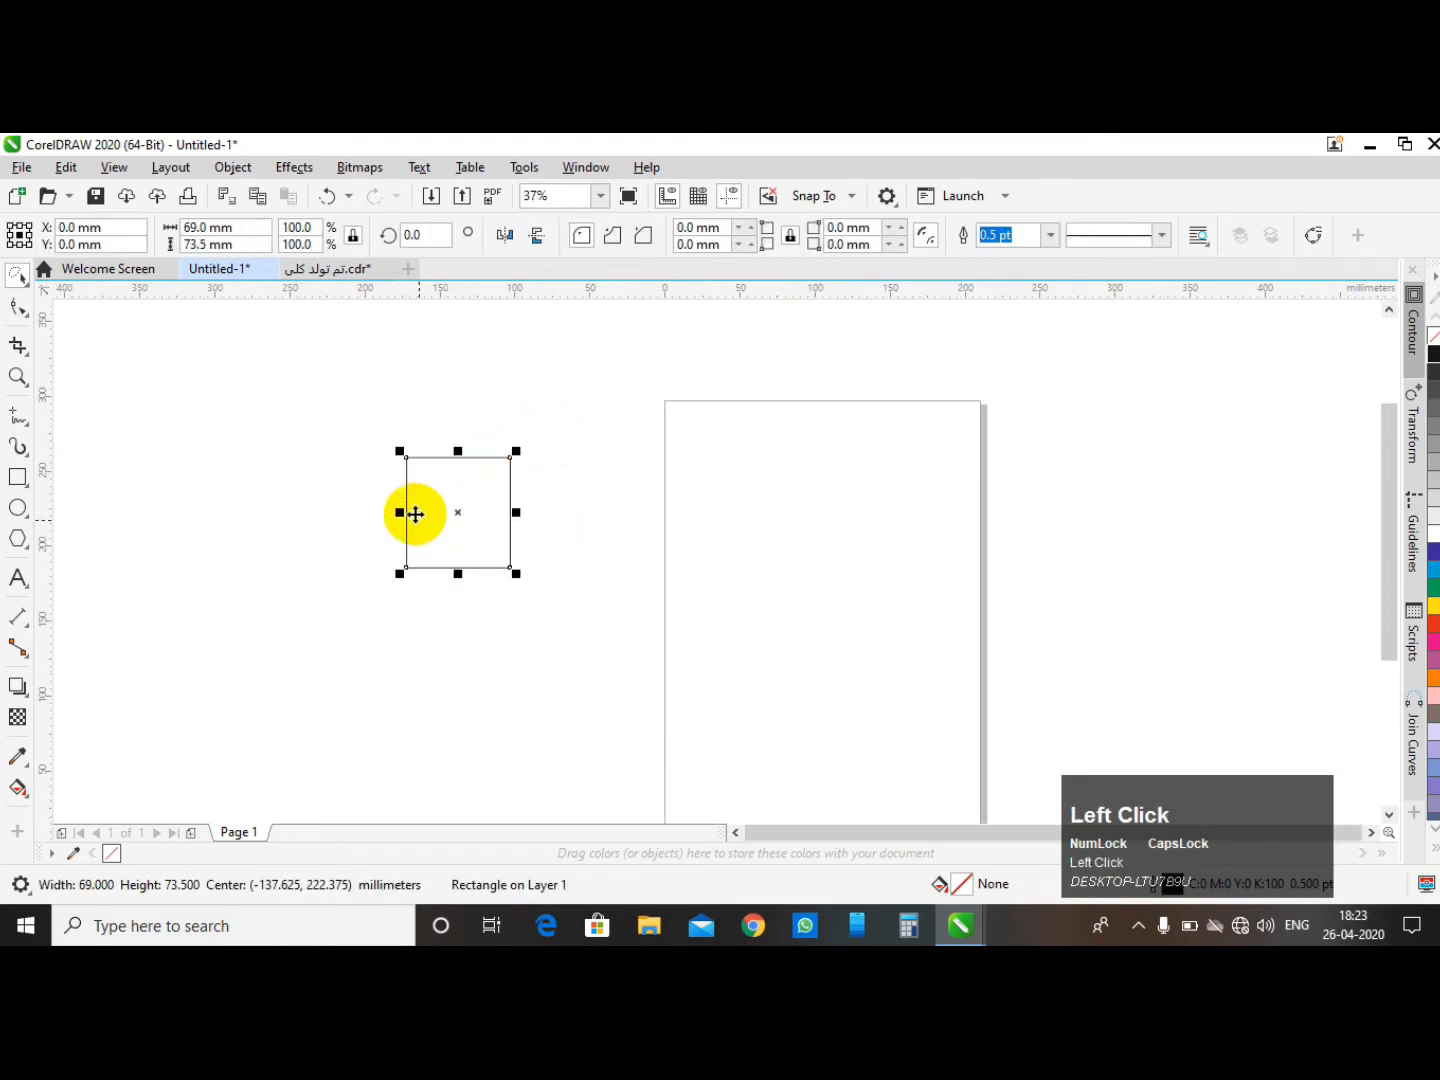
{"action": "left_click", "coordinate": [1434, 551]}
- Duplicate the blue rectangle by dragging a copy to its right
{"action": "left_click", "coordinate": [678, 412]}
{"action": "left_click_drag", "start_coordinate": [469, 508], "coordinate": [636, 513]}
{"action": "right_click", "coordinate": [636, 514]}
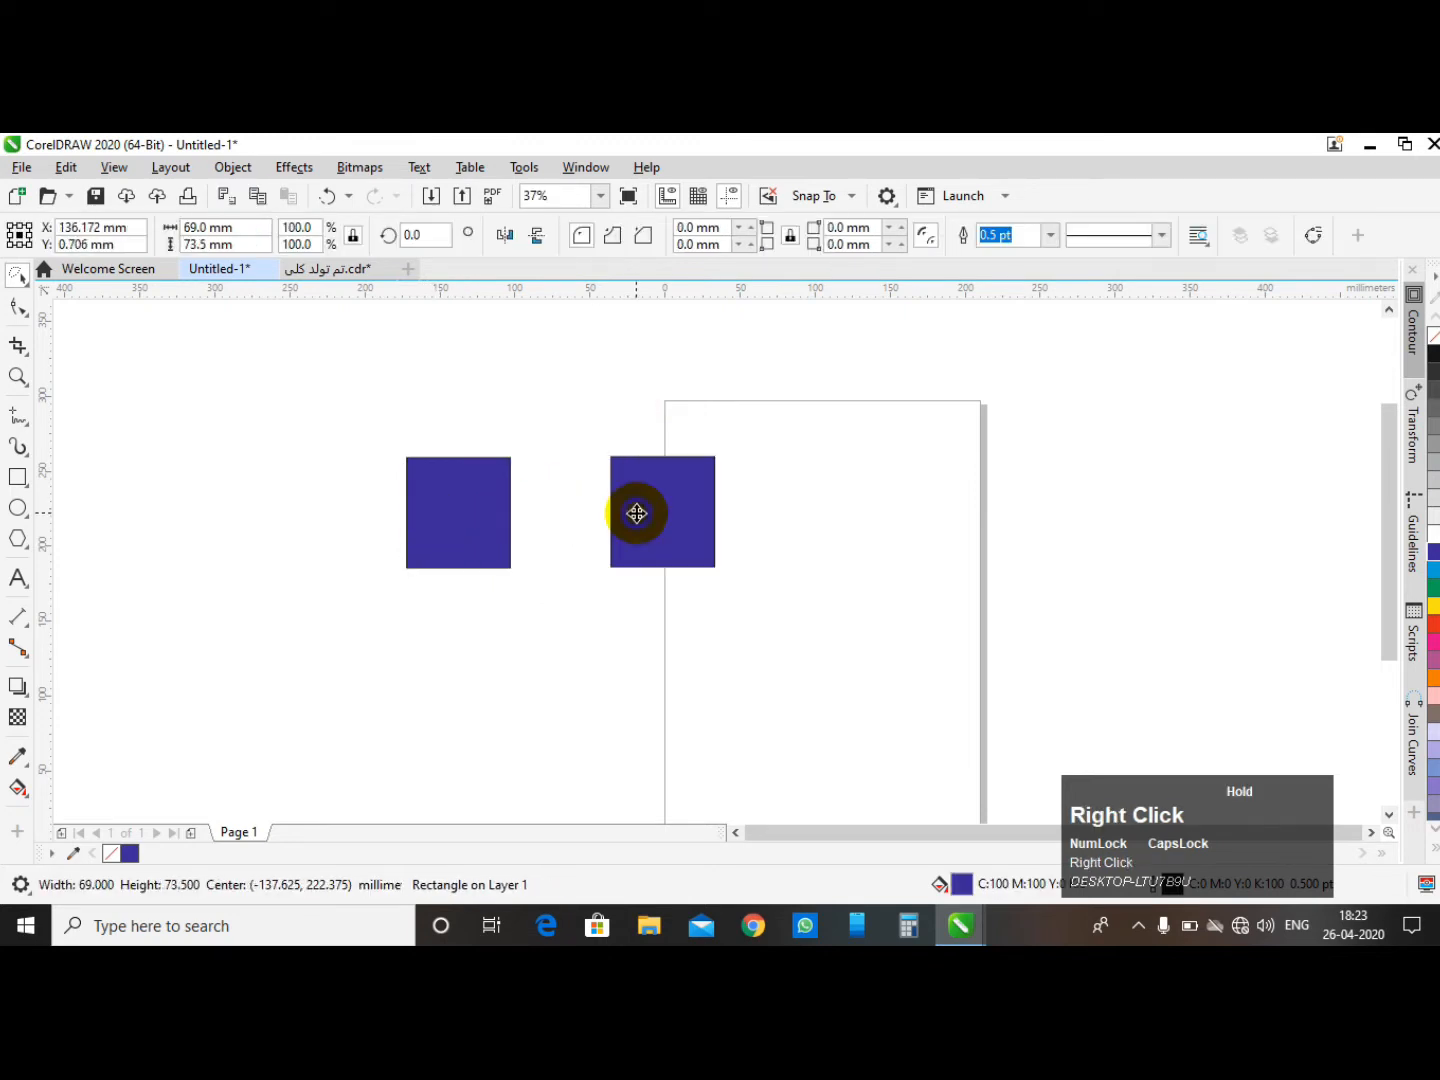
- Select the left rectangle and rotate it 45° with the Free Transform tool
{"action": "left_click", "coordinate": [535, 410]}
{"action": "left_click", "coordinate": [481, 508]}
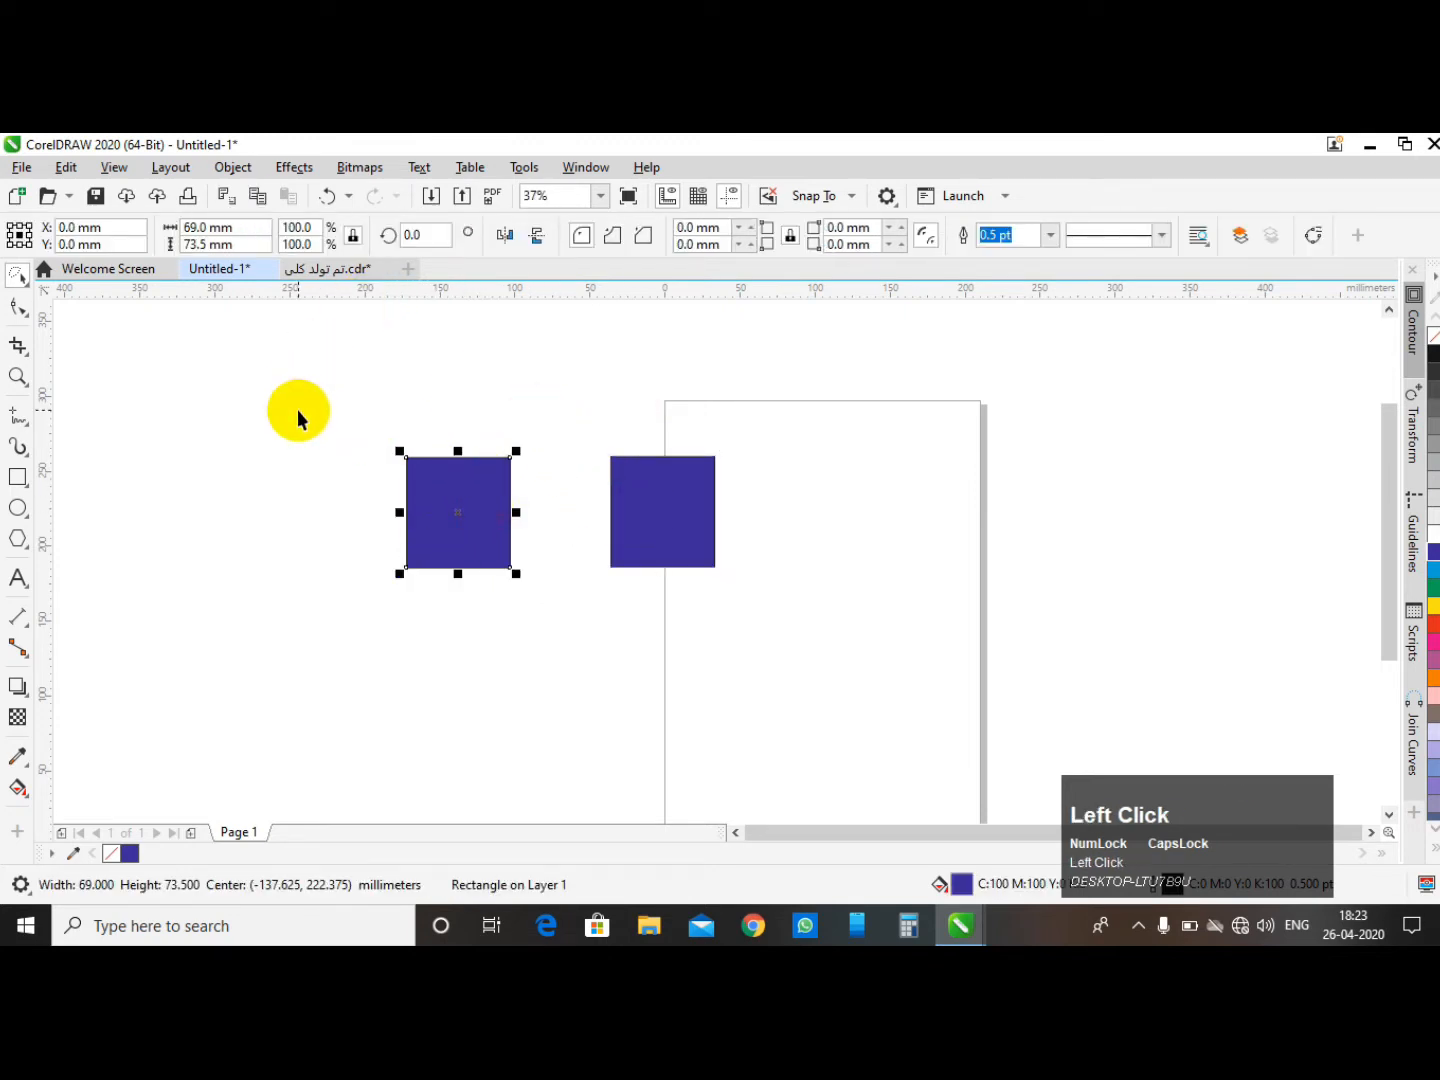
{"action": "left_click", "coordinate": [29, 293]}
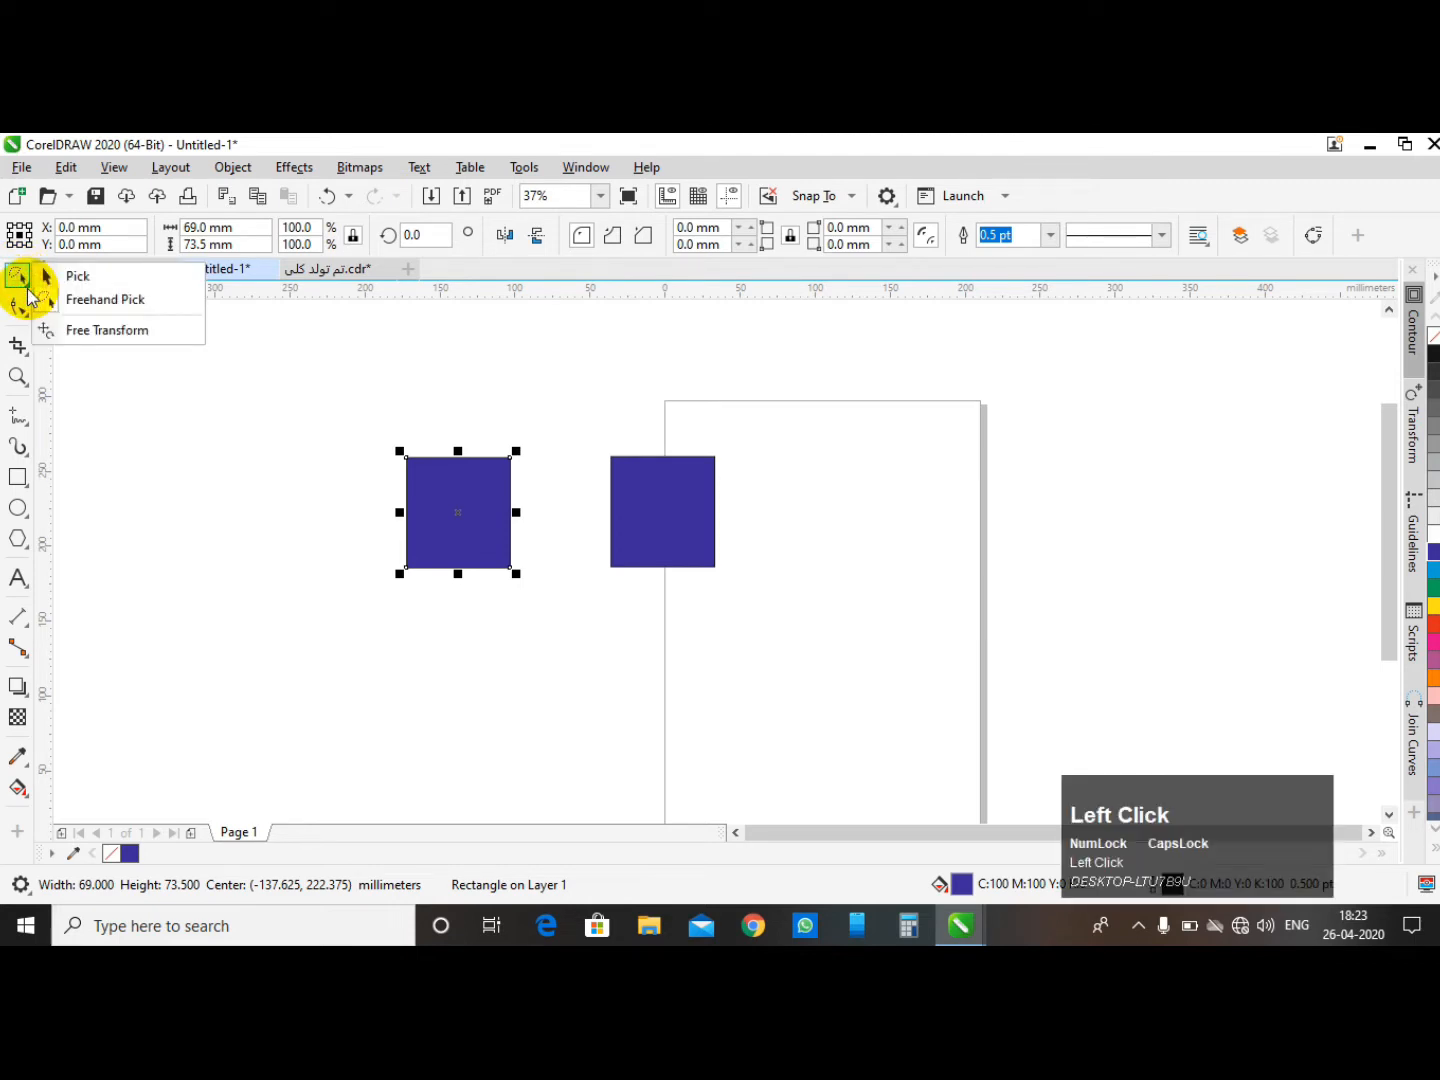
{"action": "left_click", "coordinate": [105, 332]}
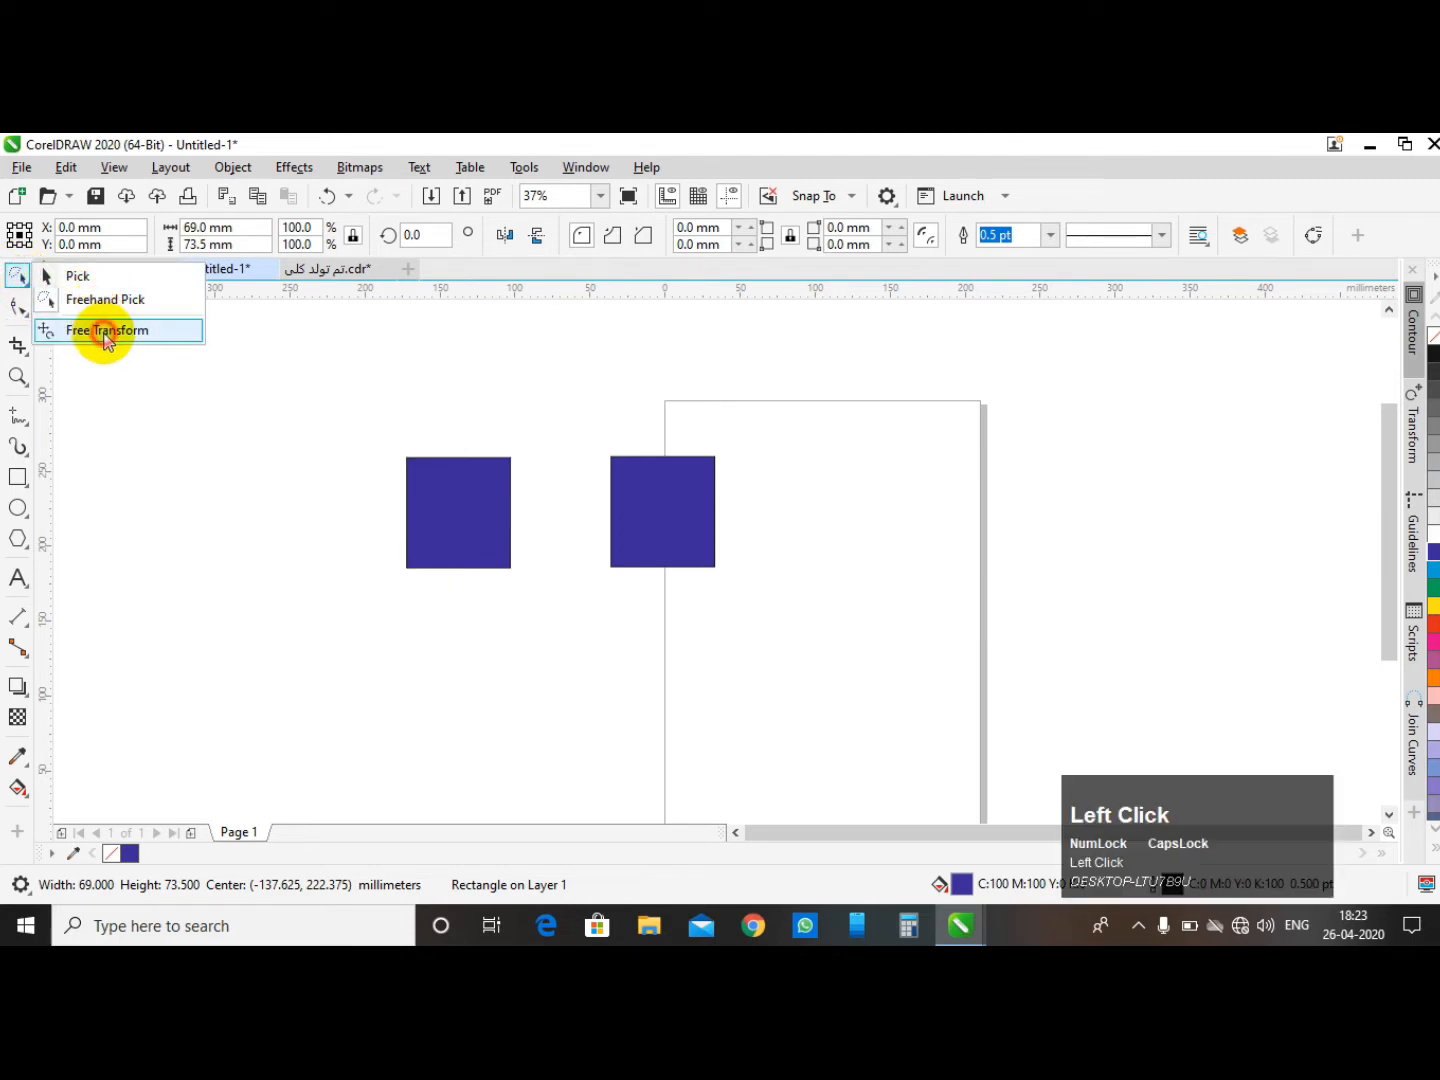
{"action": "scroll", "coordinate": [340, 390], "scroll_direction": "down", "scroll_amount": 2}
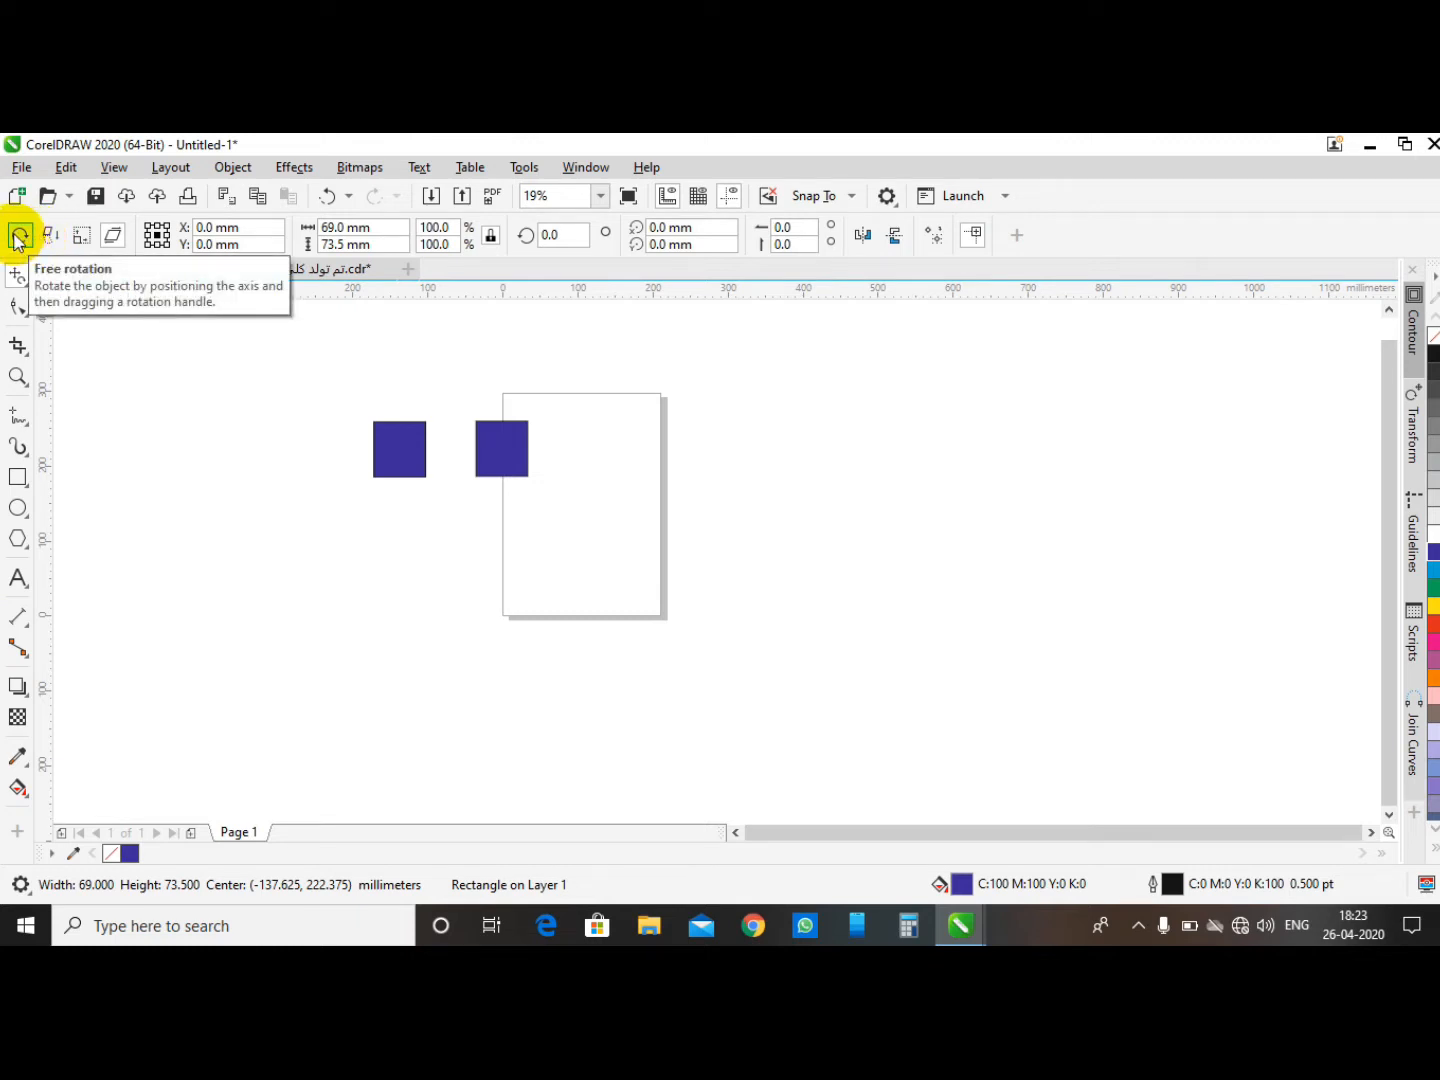
{"action": "left_click", "coordinate": [24, 281]}
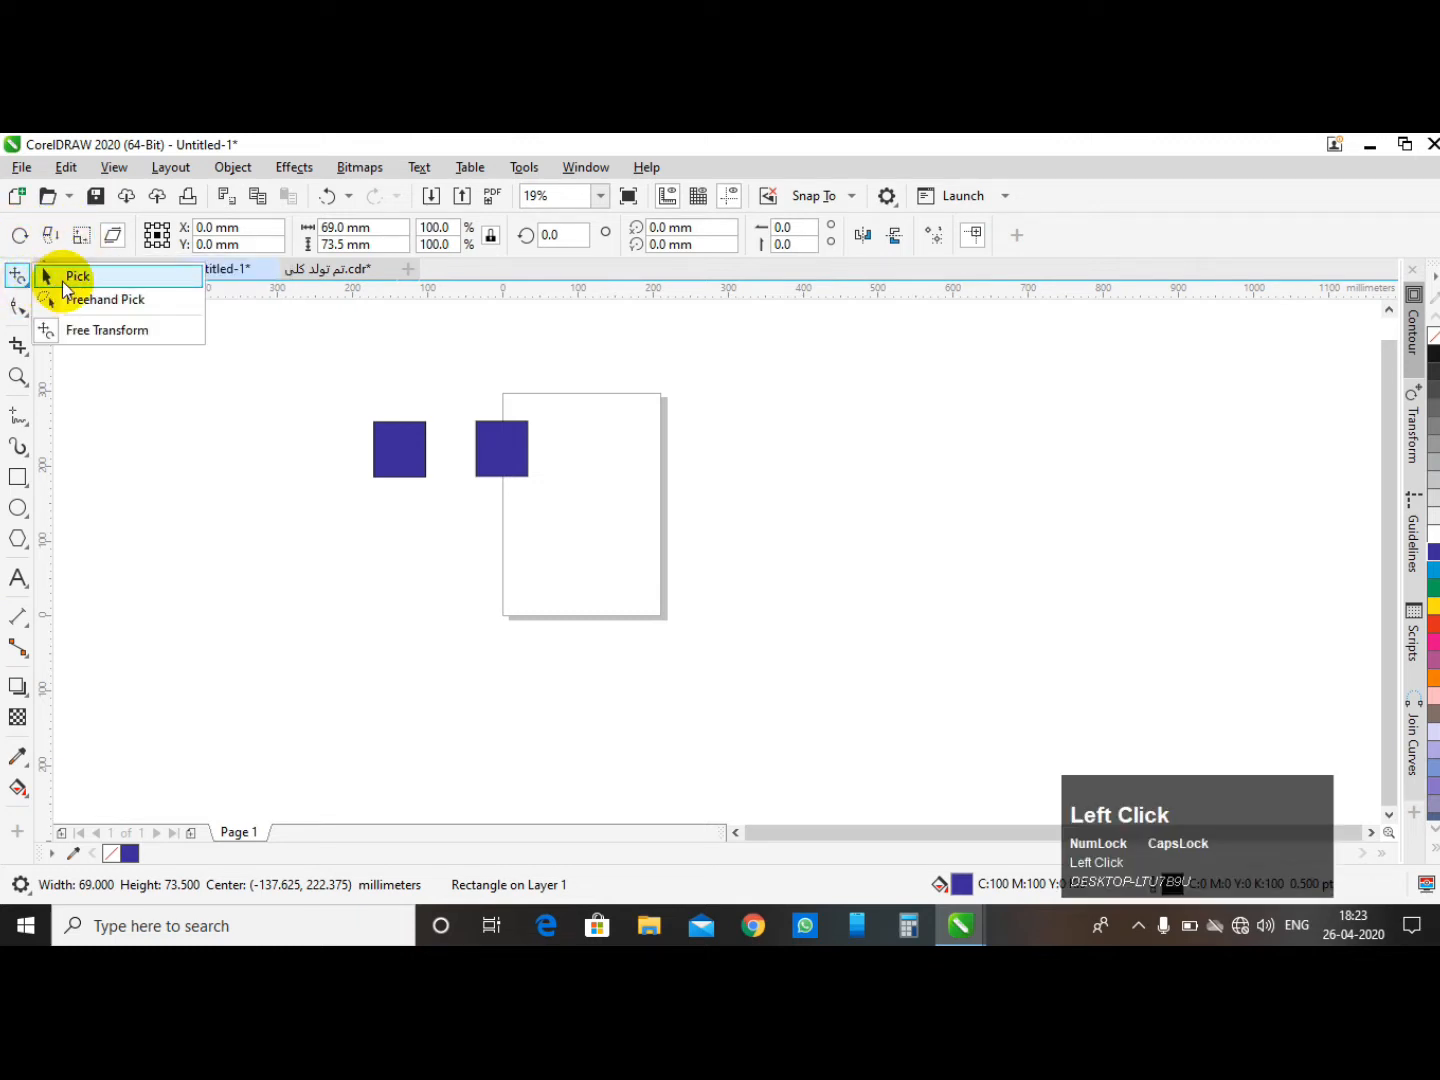
{"action": "left_click", "coordinate": [62, 283]}
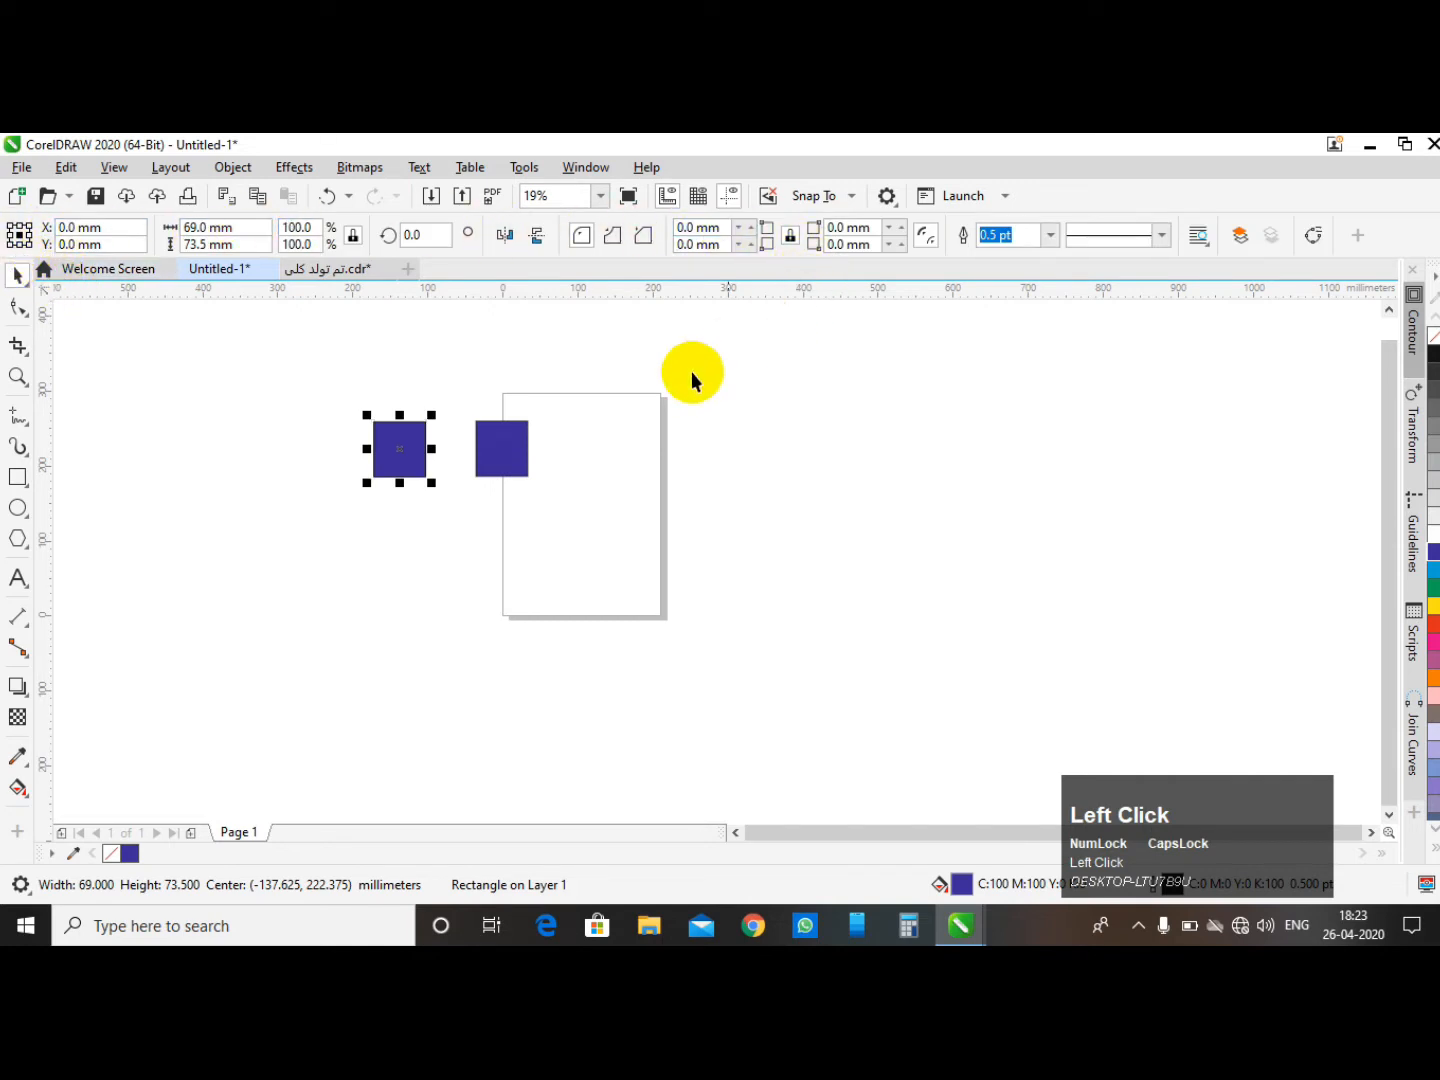
{"action": "left_click", "coordinate": [30, 292]}
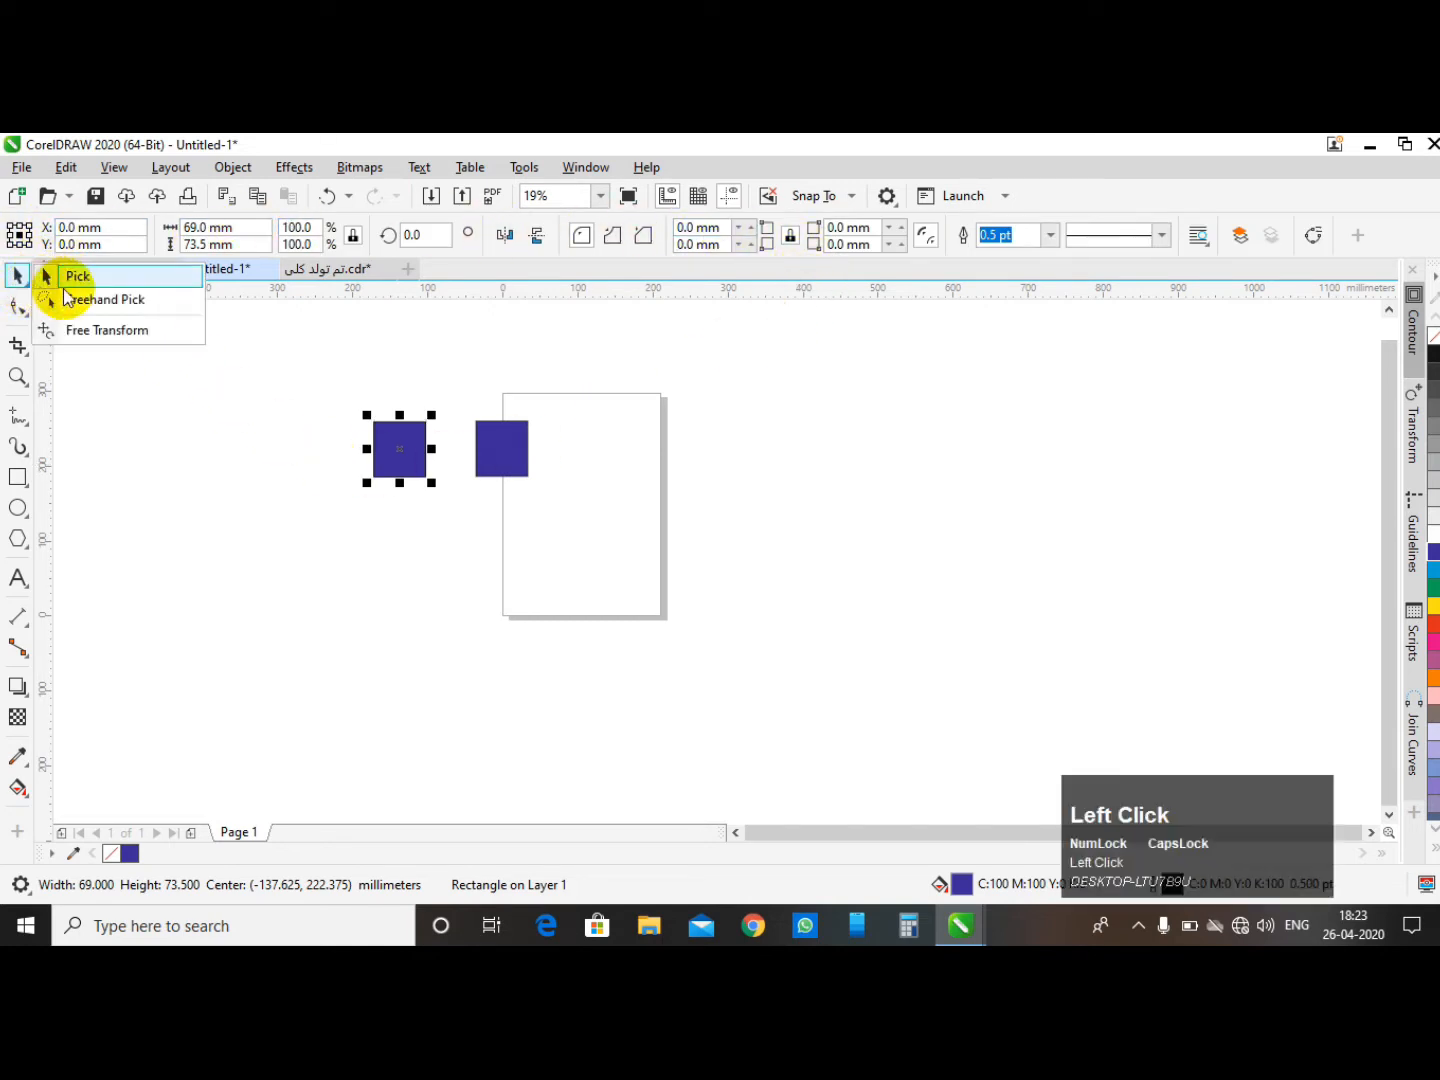
{"action": "left_click", "coordinate": [86, 331]}
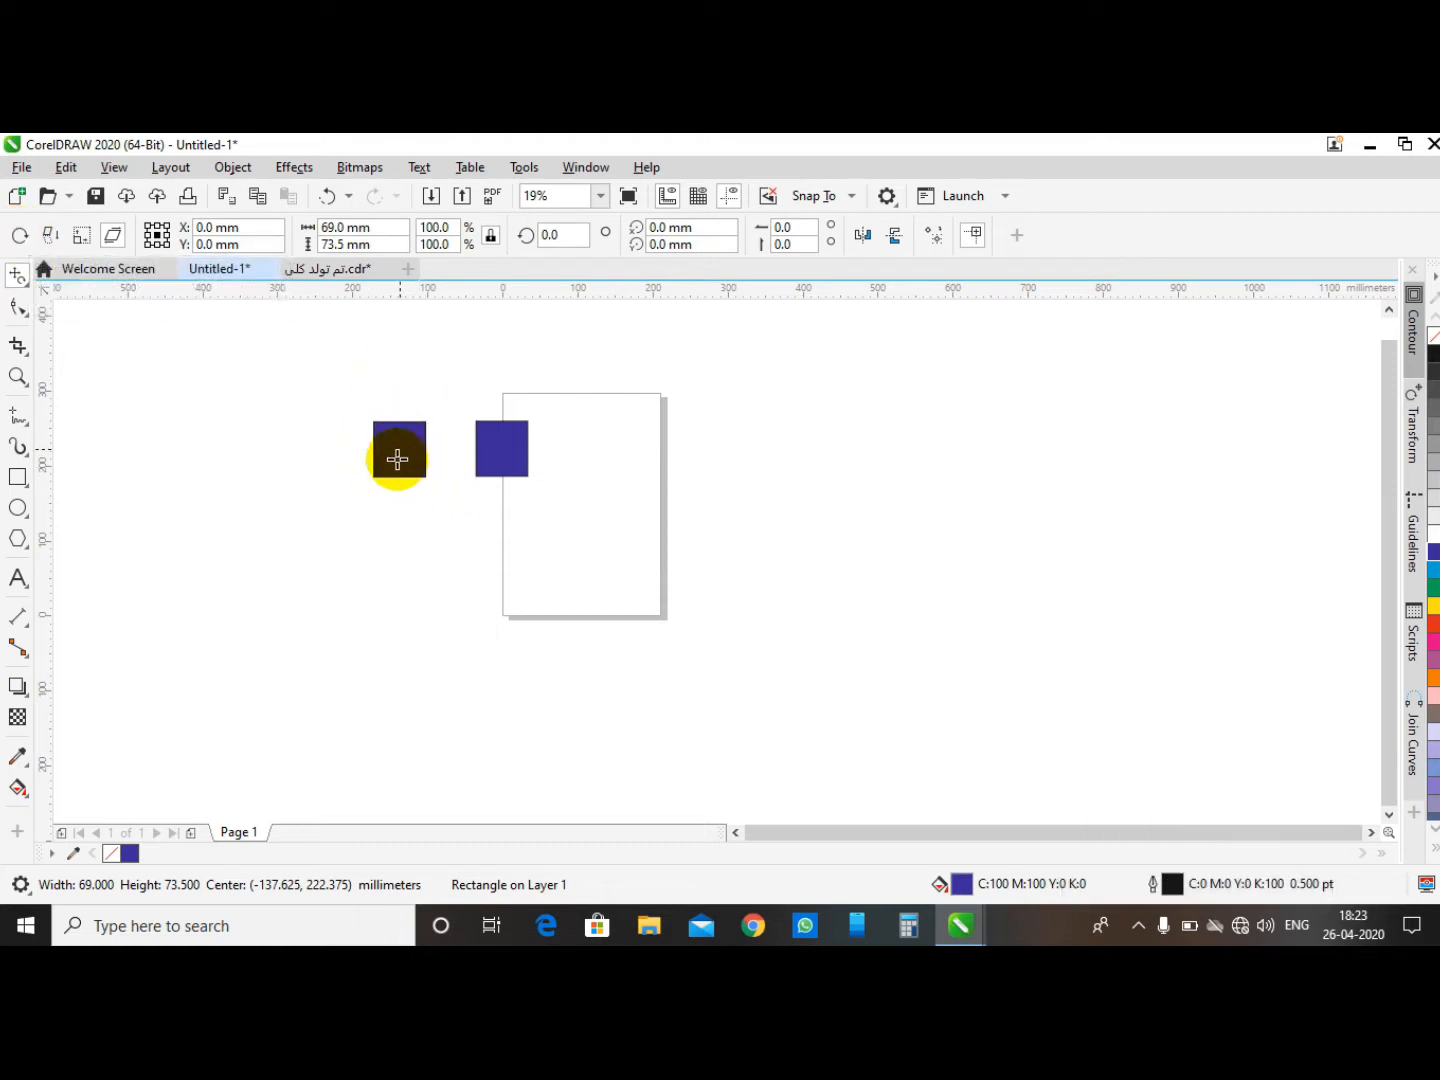
{"action": "left_click", "coordinate": [564, 238]}
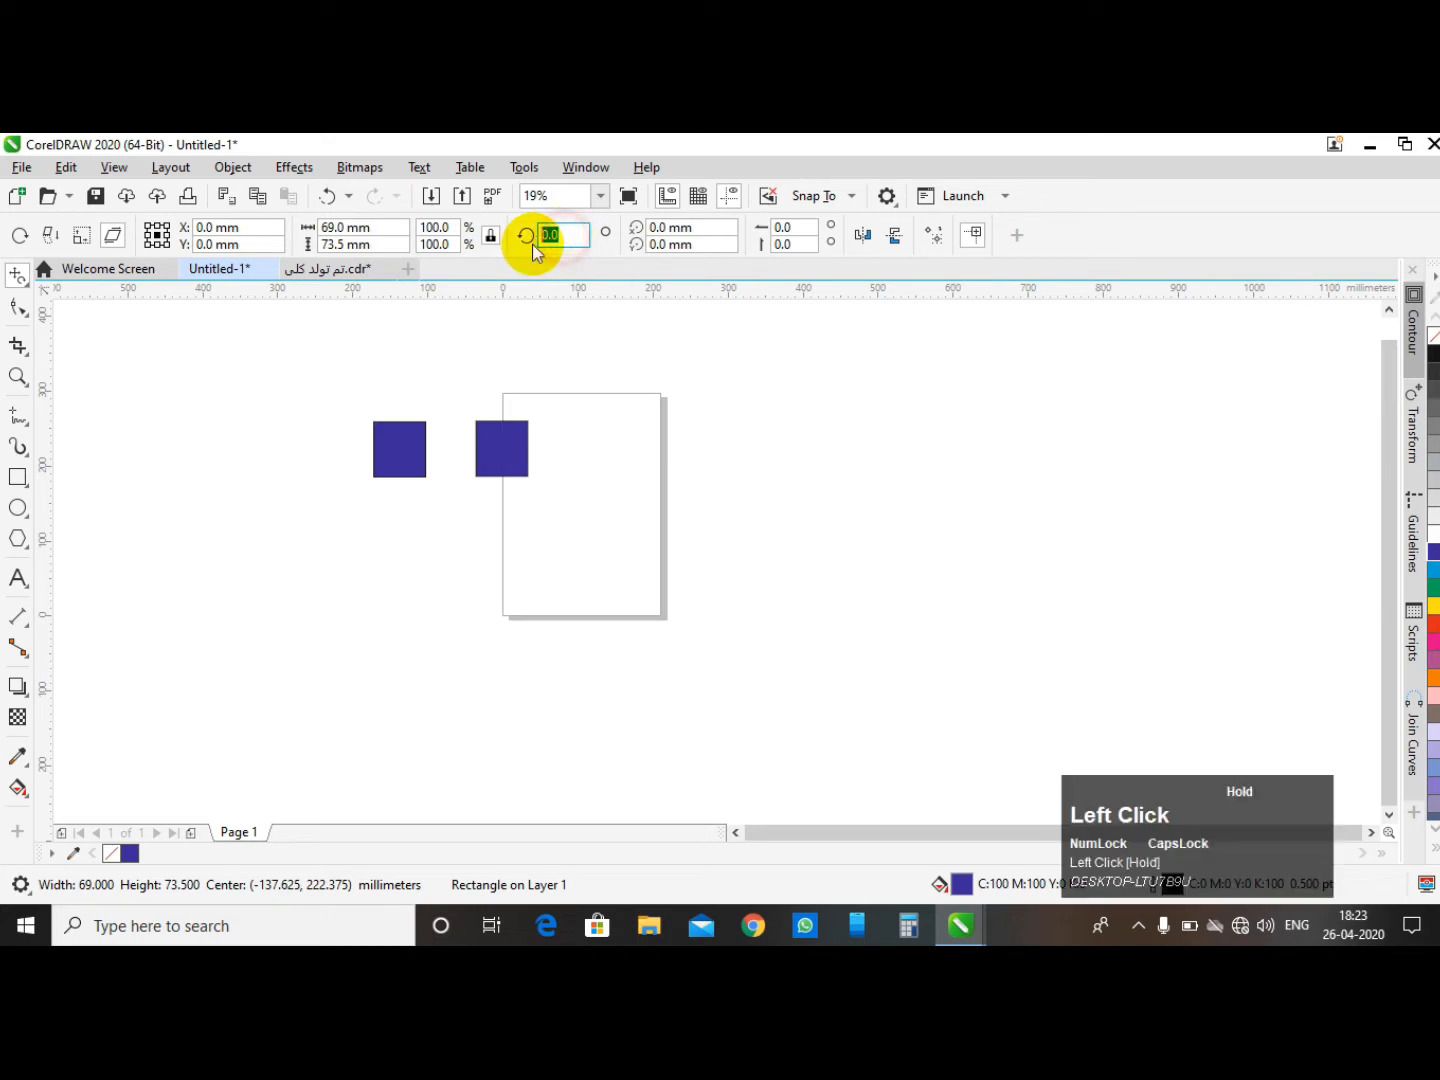
{"action": "type", "text": "45"}
{"action": "key", "text": "Return"}
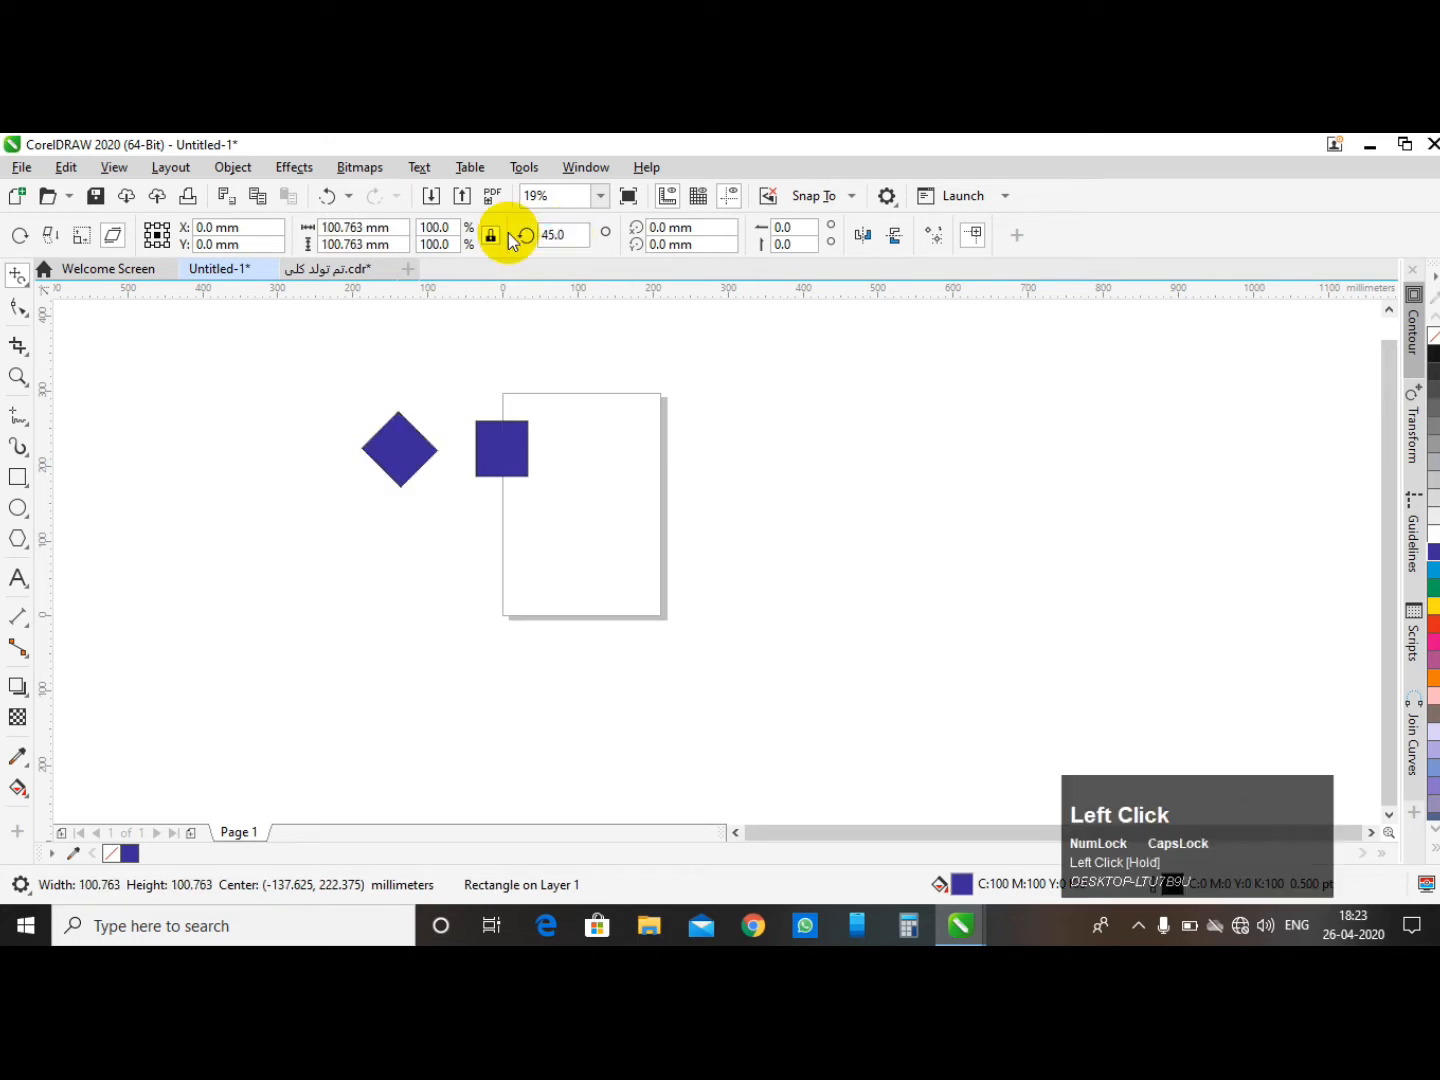
- Rotate the left rectangle freehand with Free rotation to about 345°
{"action": "left_click", "coordinate": [23, 239]}
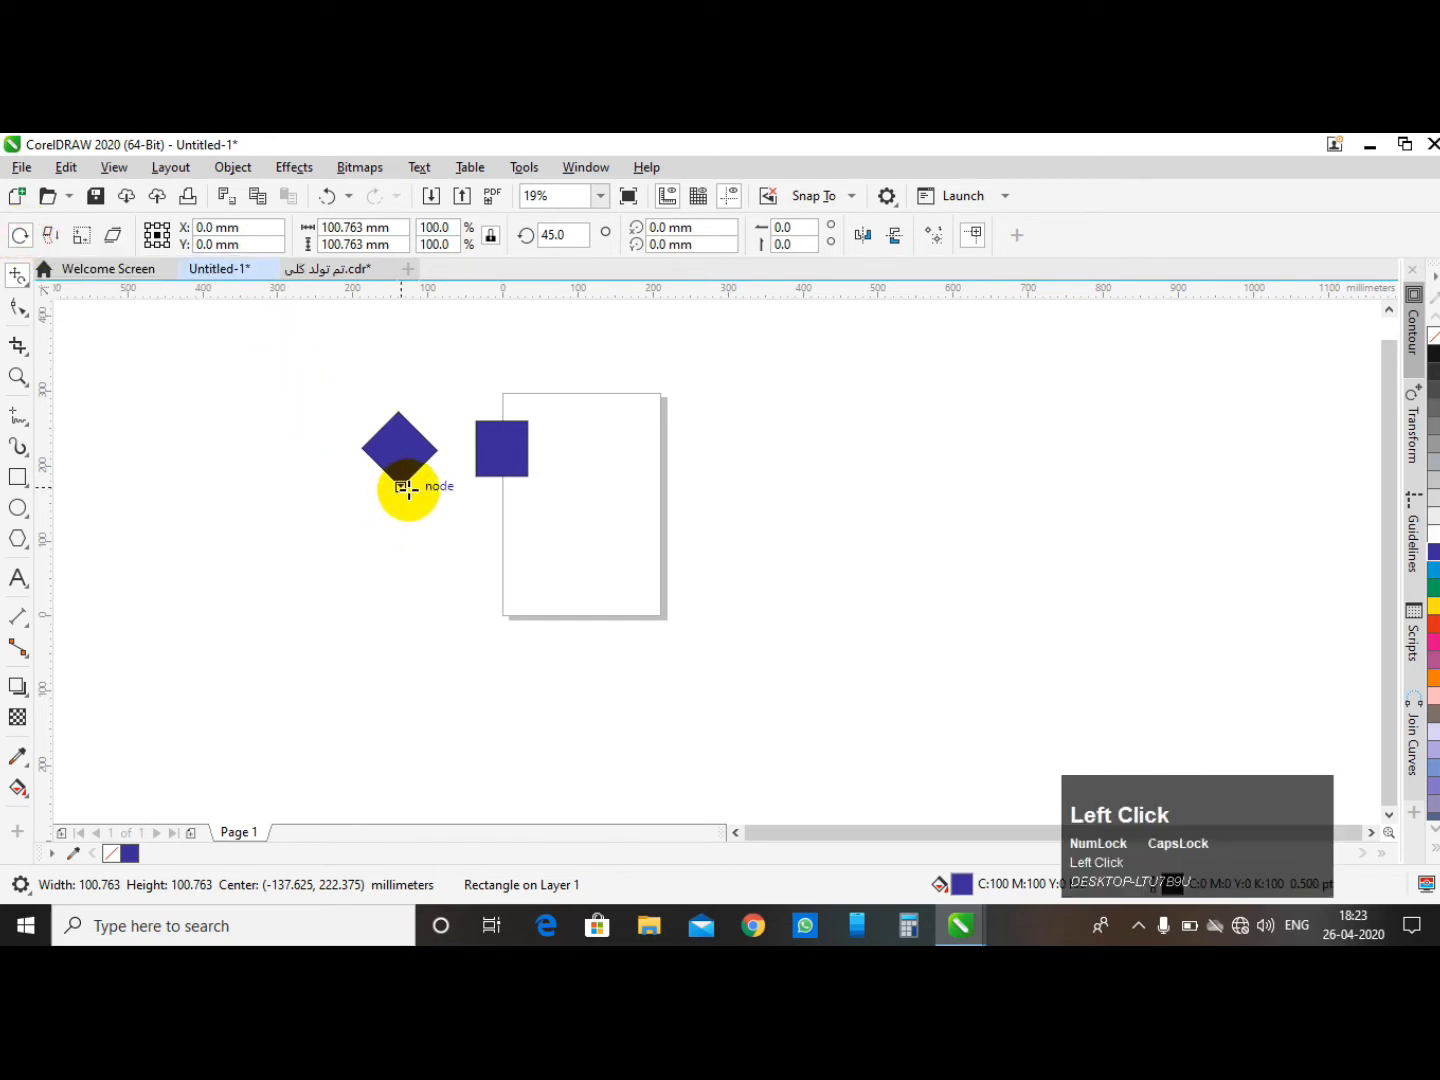
{"action": "left_click_drag", "start_coordinate": [398, 446], "coordinate": [397, 445]}
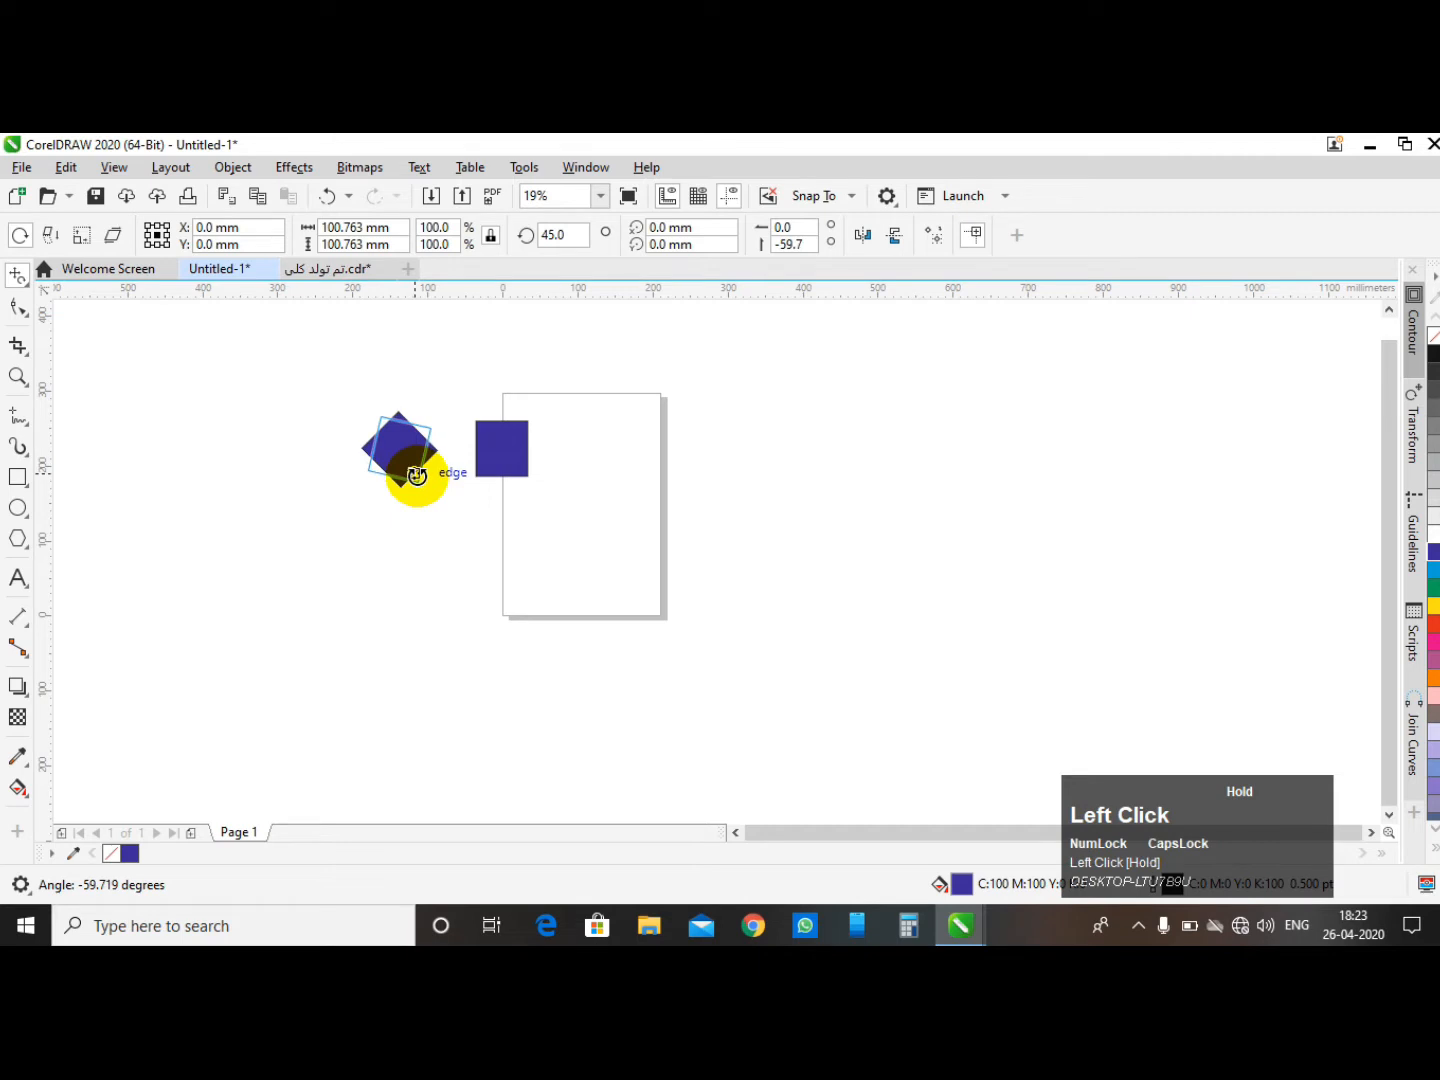
{"action": "left_click_drag", "start_coordinate": [420, 471], "coordinate": [406, 466]}
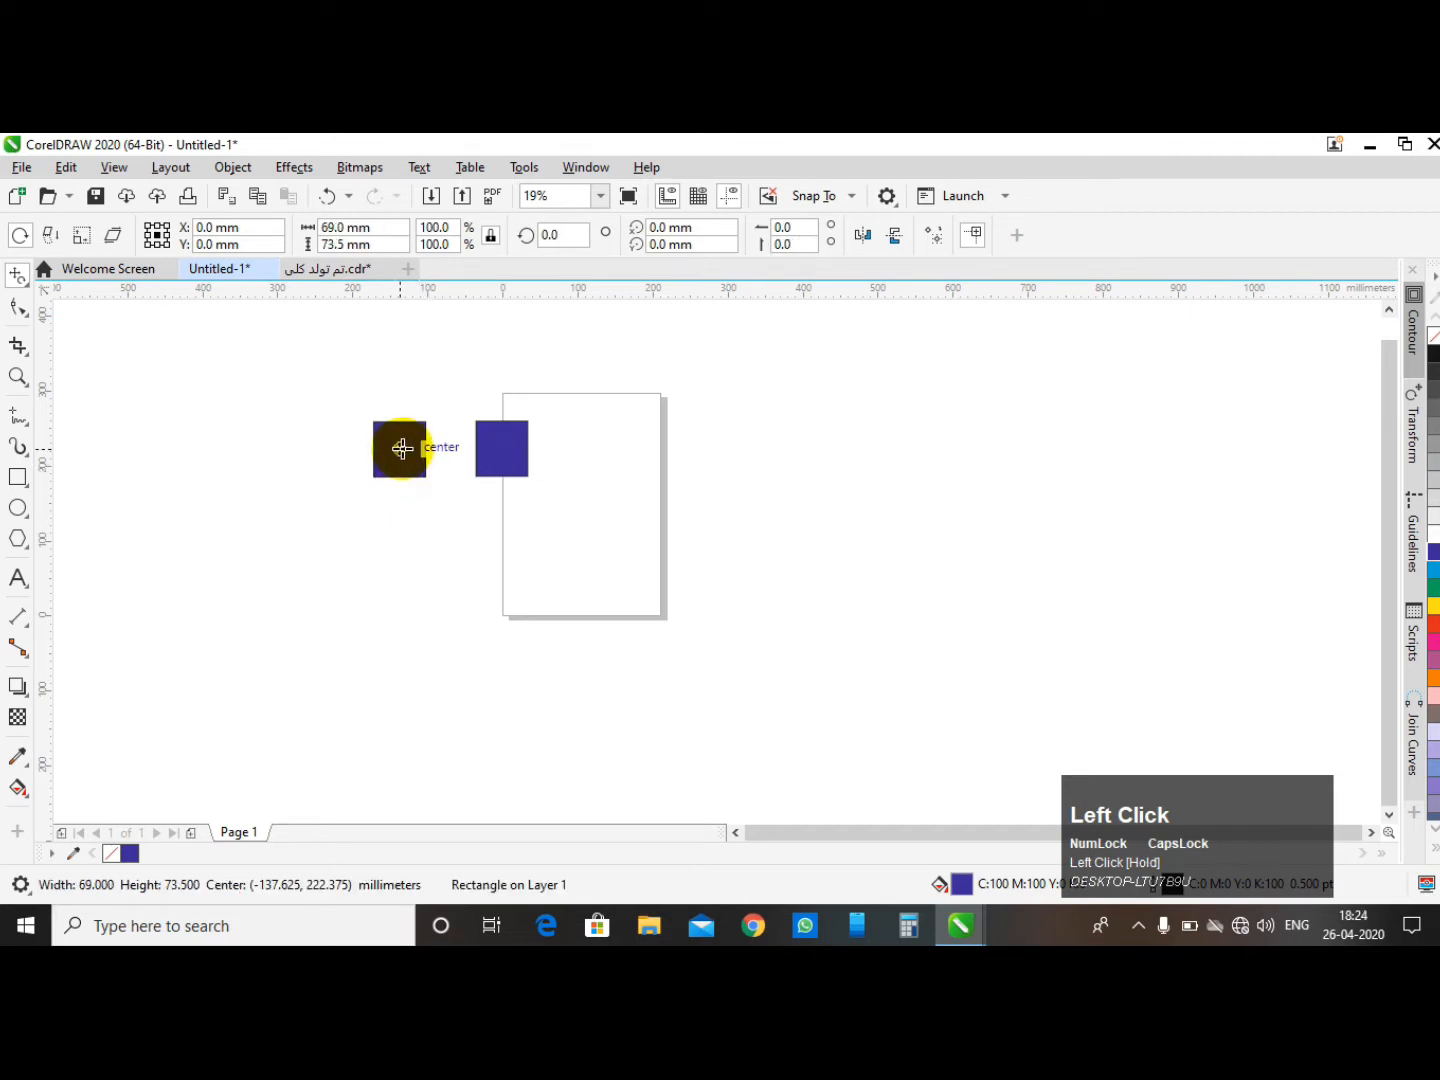
{"action": "left_click_drag", "start_coordinate": [425, 476], "coordinate": [385, 374]}
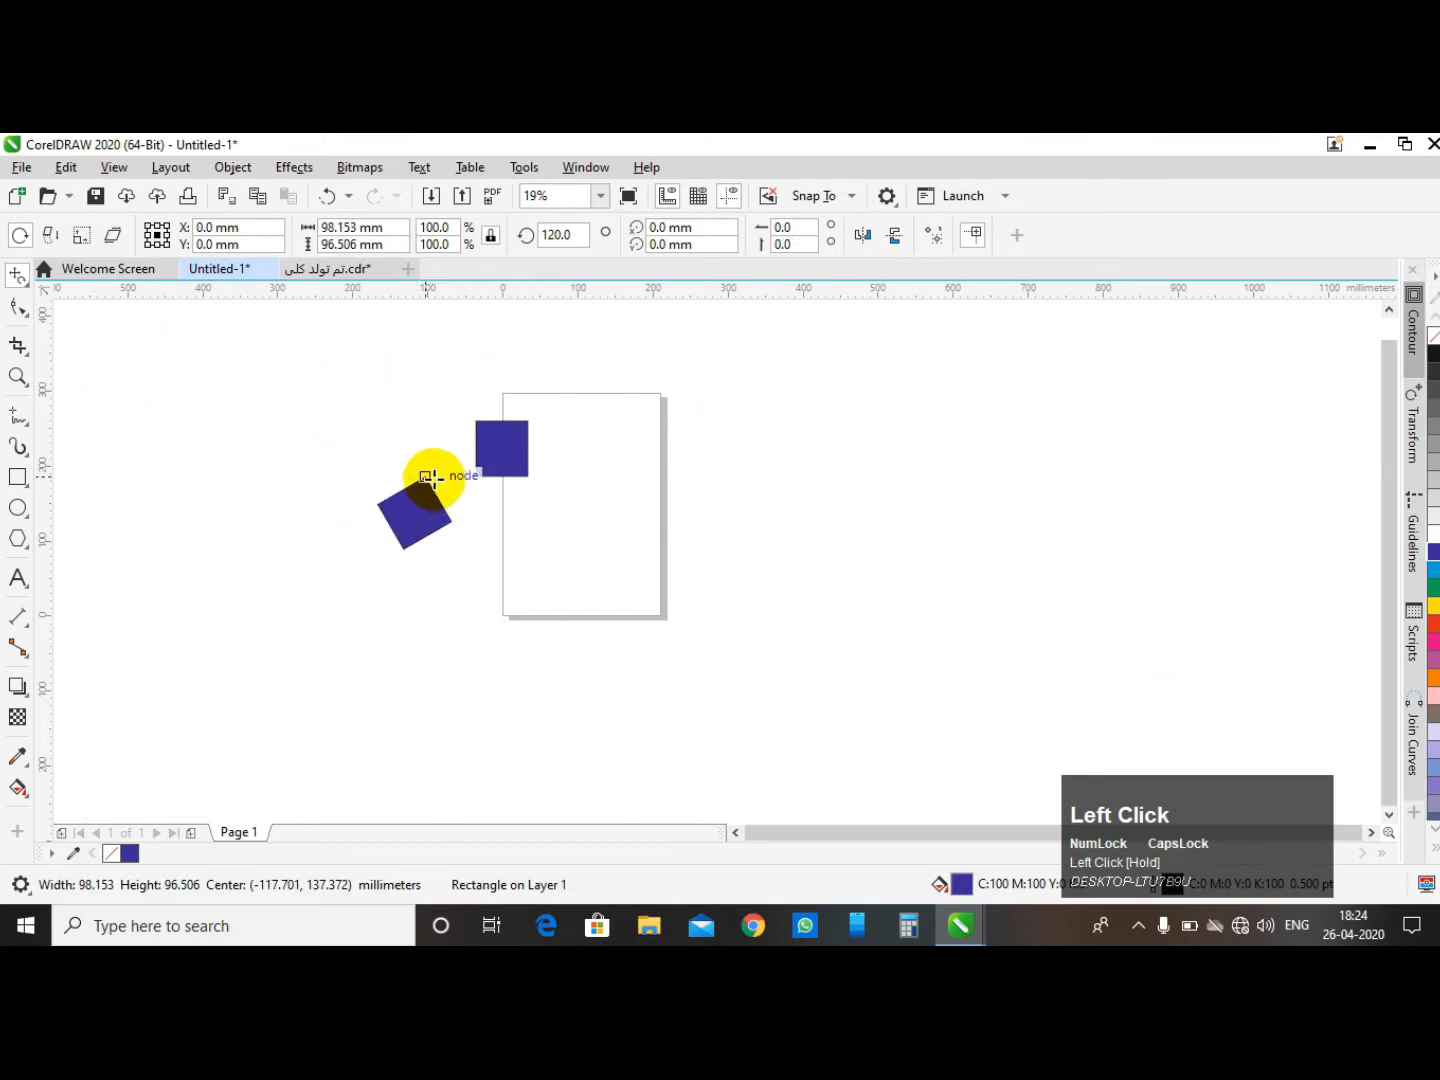
{"action": "left_click_drag", "start_coordinate": [425, 476], "coordinate": [375, 469]}
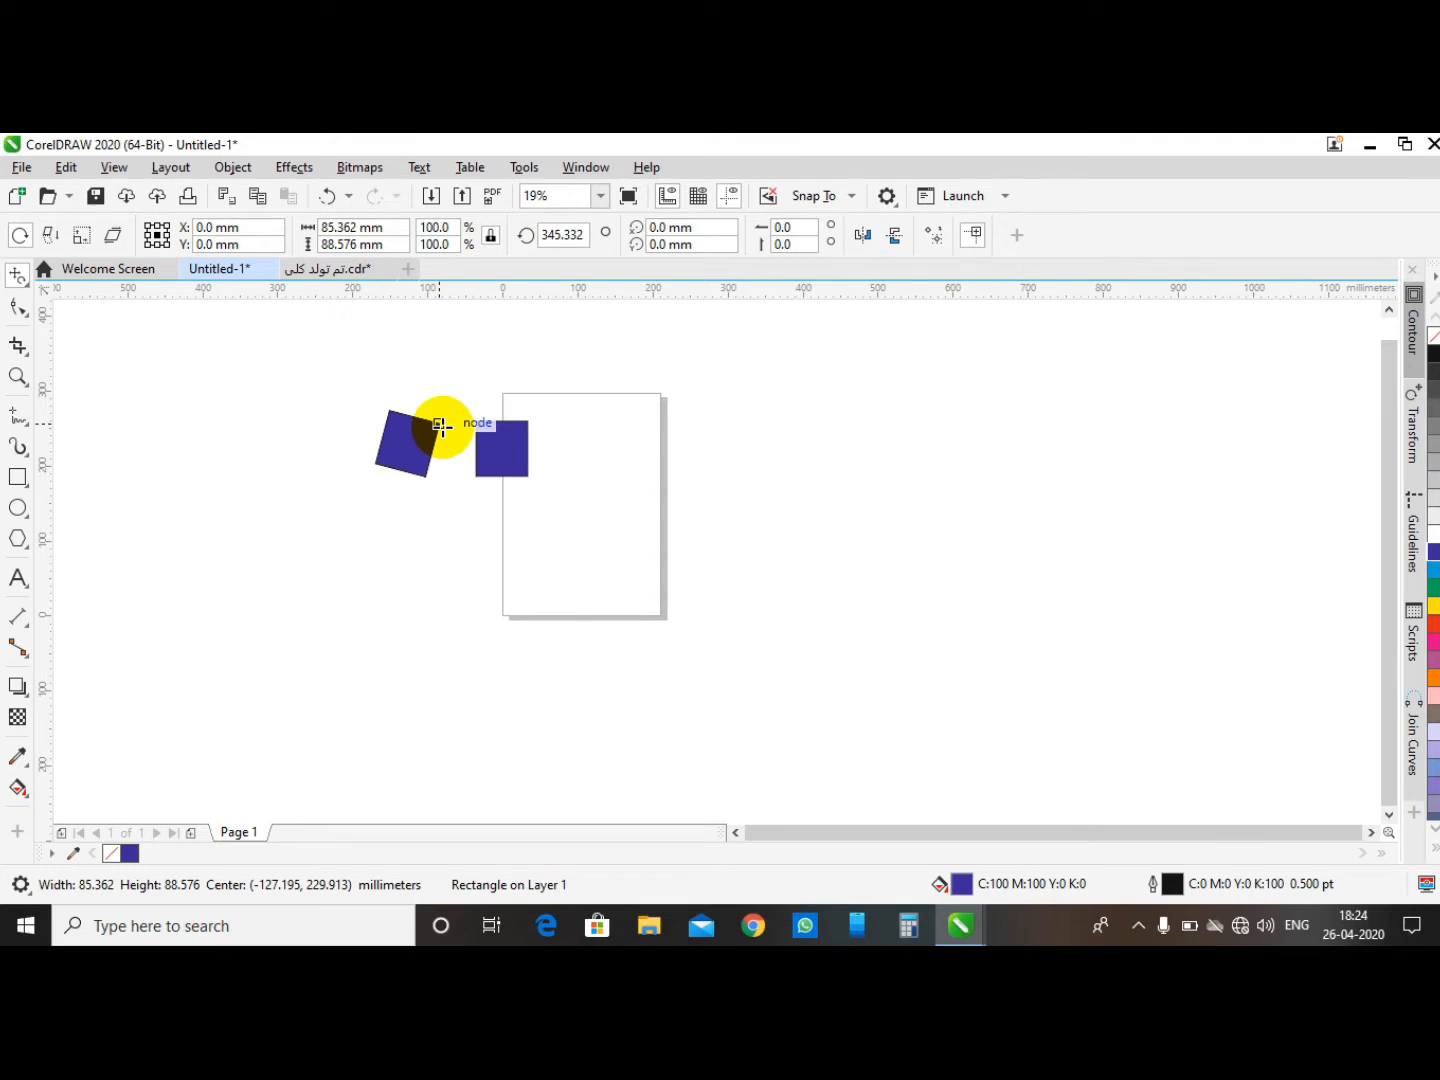
- Turn on apply to duplicate and rotate a copy of the rectangle about 96°, then turn the option off
{"action": "left_click", "coordinate": [937, 238]}
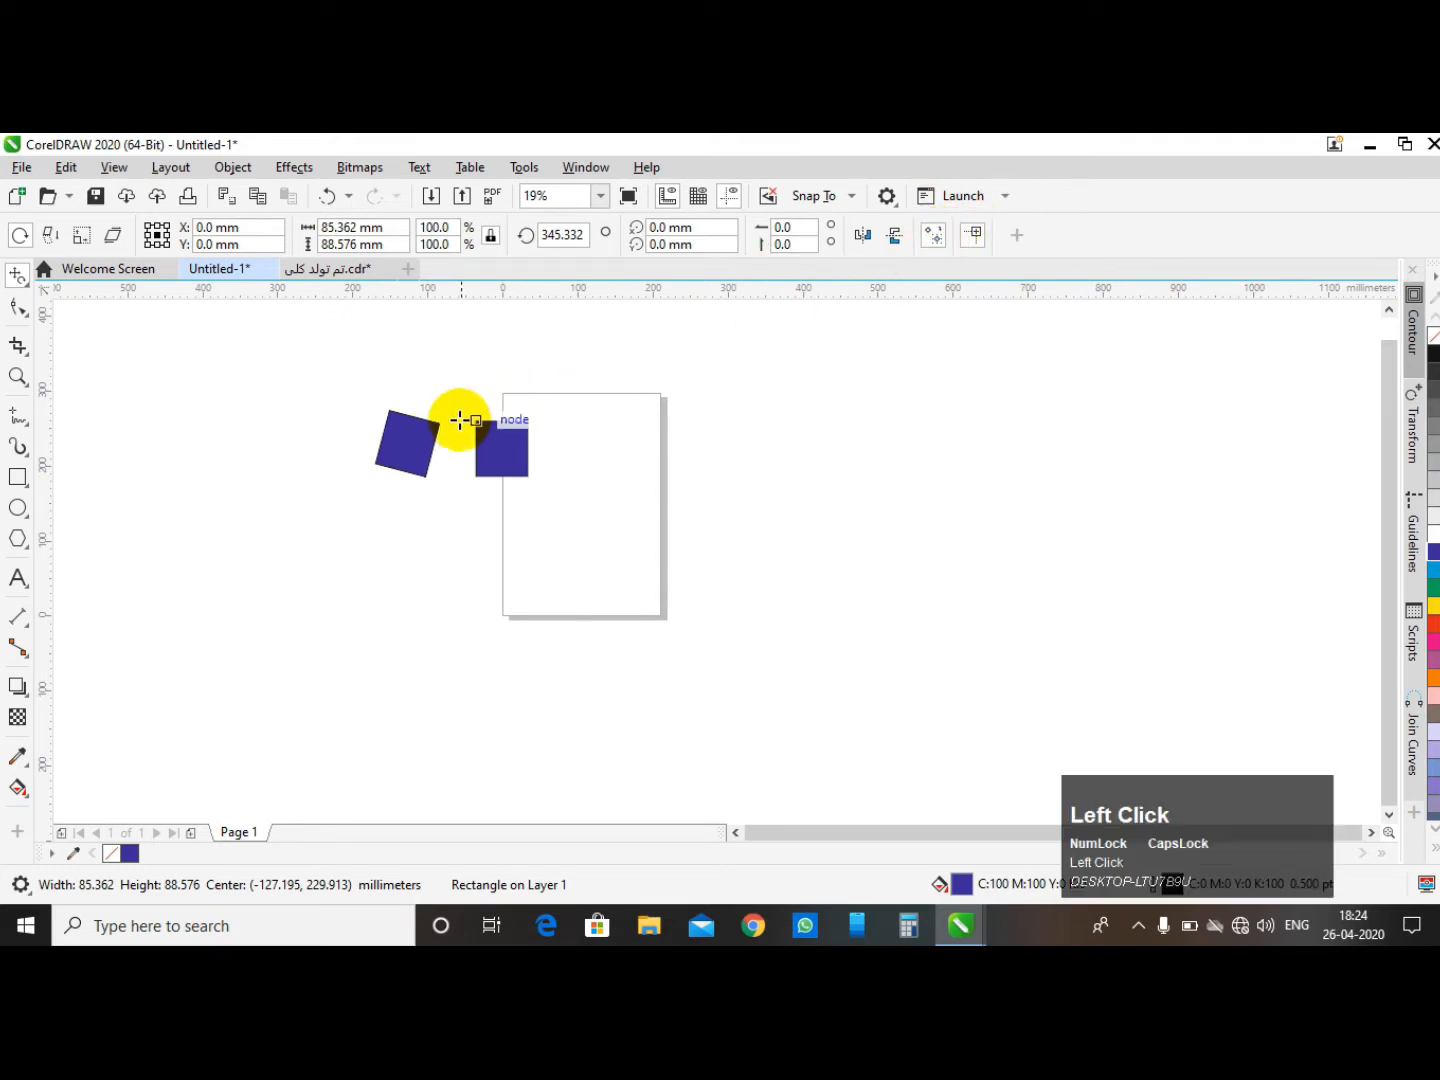
{"action": "mouse_move", "coordinate": [439, 421]}
{"action": "left_mouse_down"}
{"action": "mouse_move", "coordinate": [458, 482]}
{"action": "mouse_move", "coordinate": [420, 431]}
{"action": "left_mouse_up"}
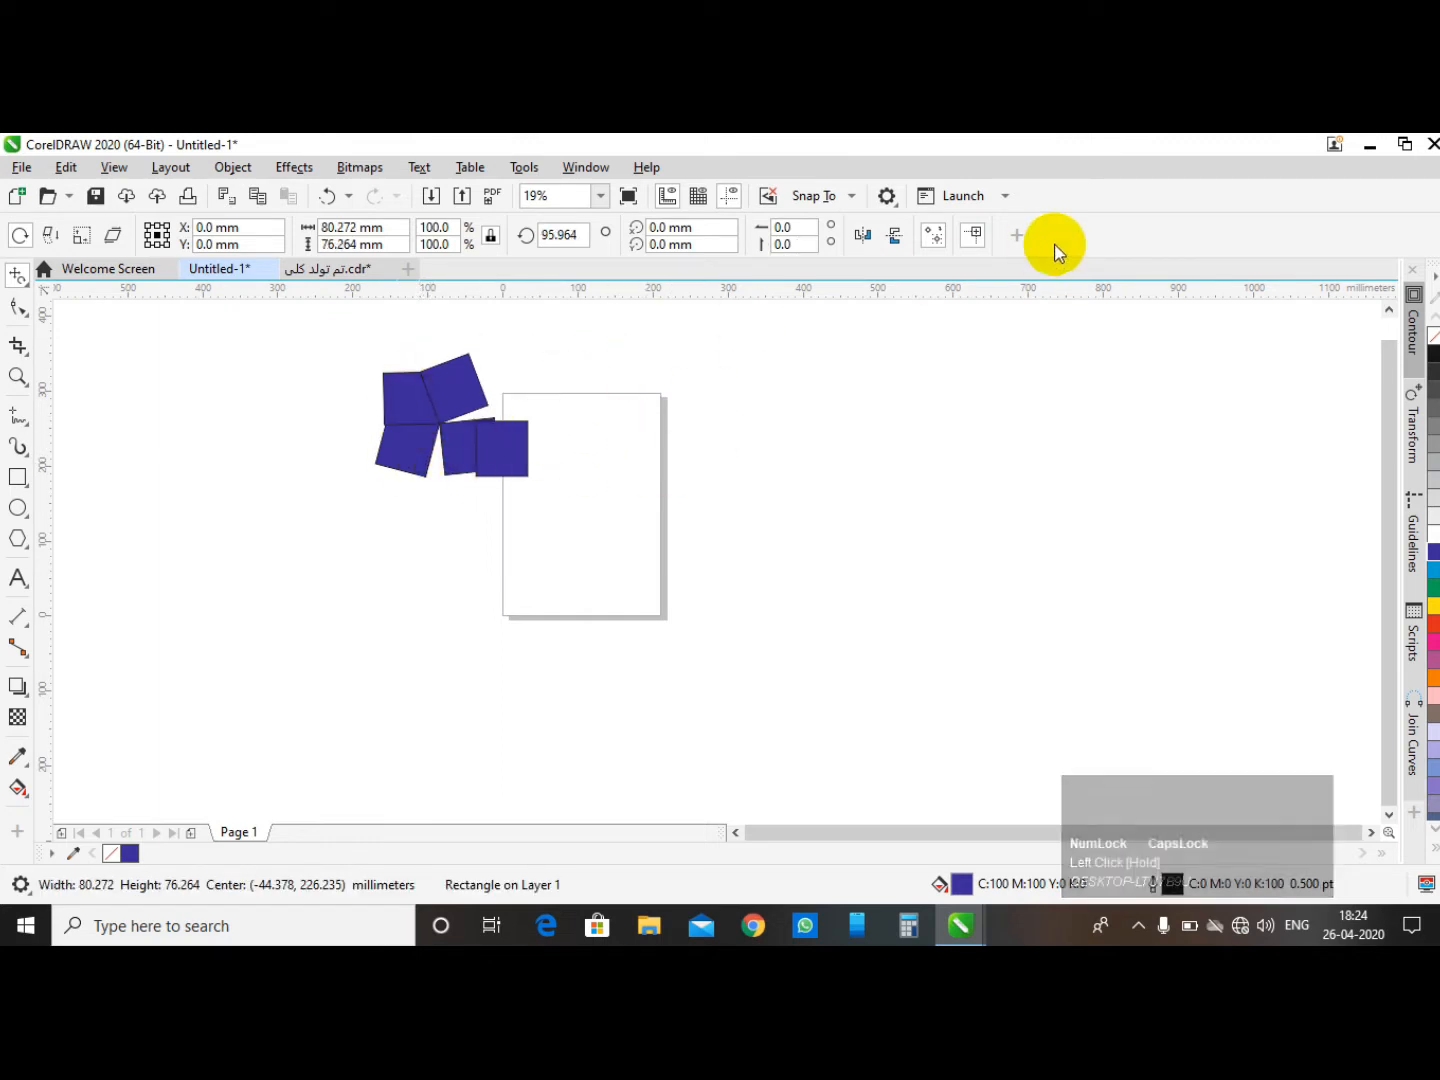
{"action": "left_click", "coordinate": [938, 244]}
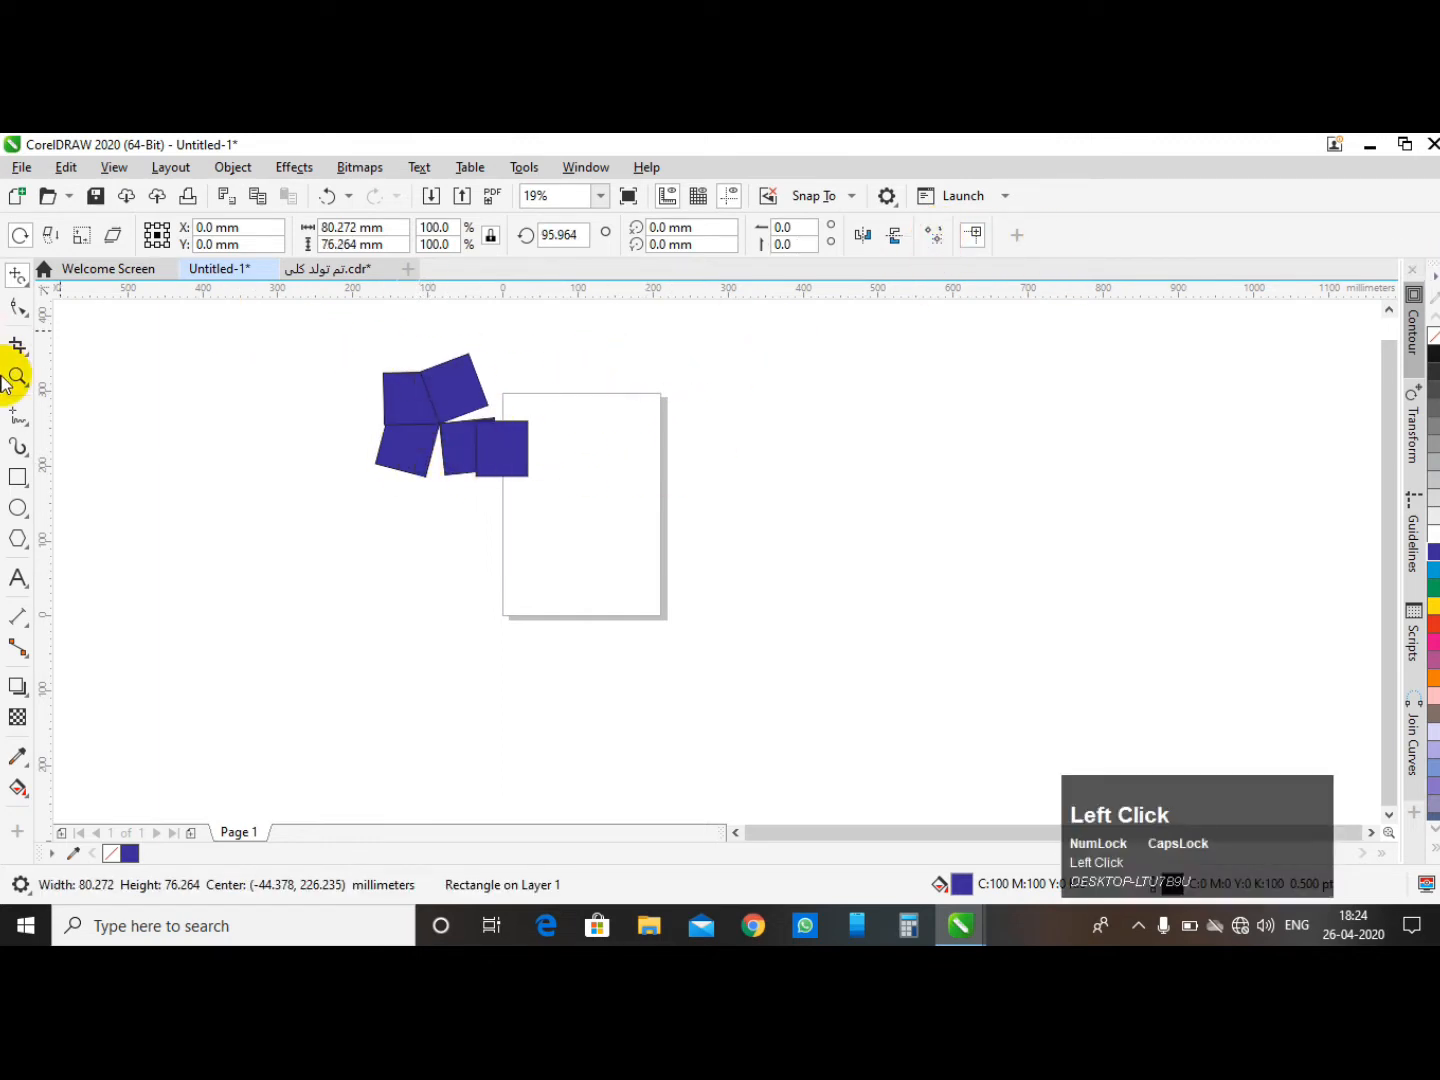
- Move the rotated rectangle copy to the right of the page
{"action": "key", "text": "space"}
{"action": "left_click_drag", "start_coordinate": [453, 440], "coordinate": [704, 440]}
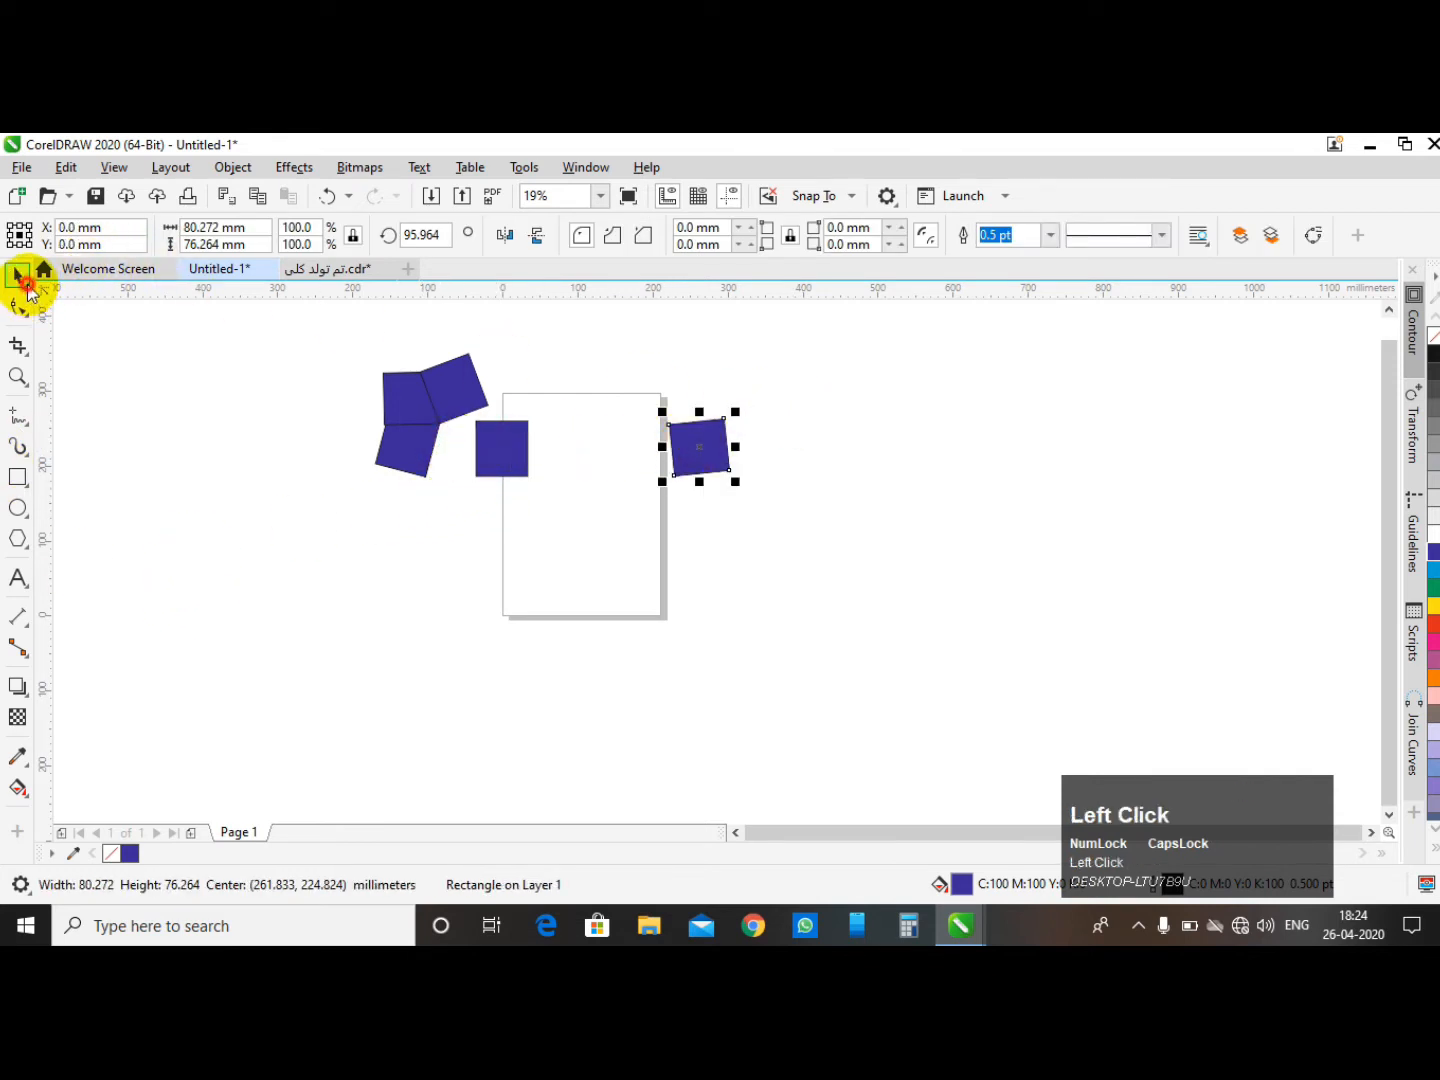
- Rotate the moved rectangle freehand with the Free Transform tool to about 222°
{"action": "left_click", "coordinate": [96, 329]}
{"action": "scroll", "coordinate": [726, 411], "scroll_direction": "up", "scroll_amount": 2}
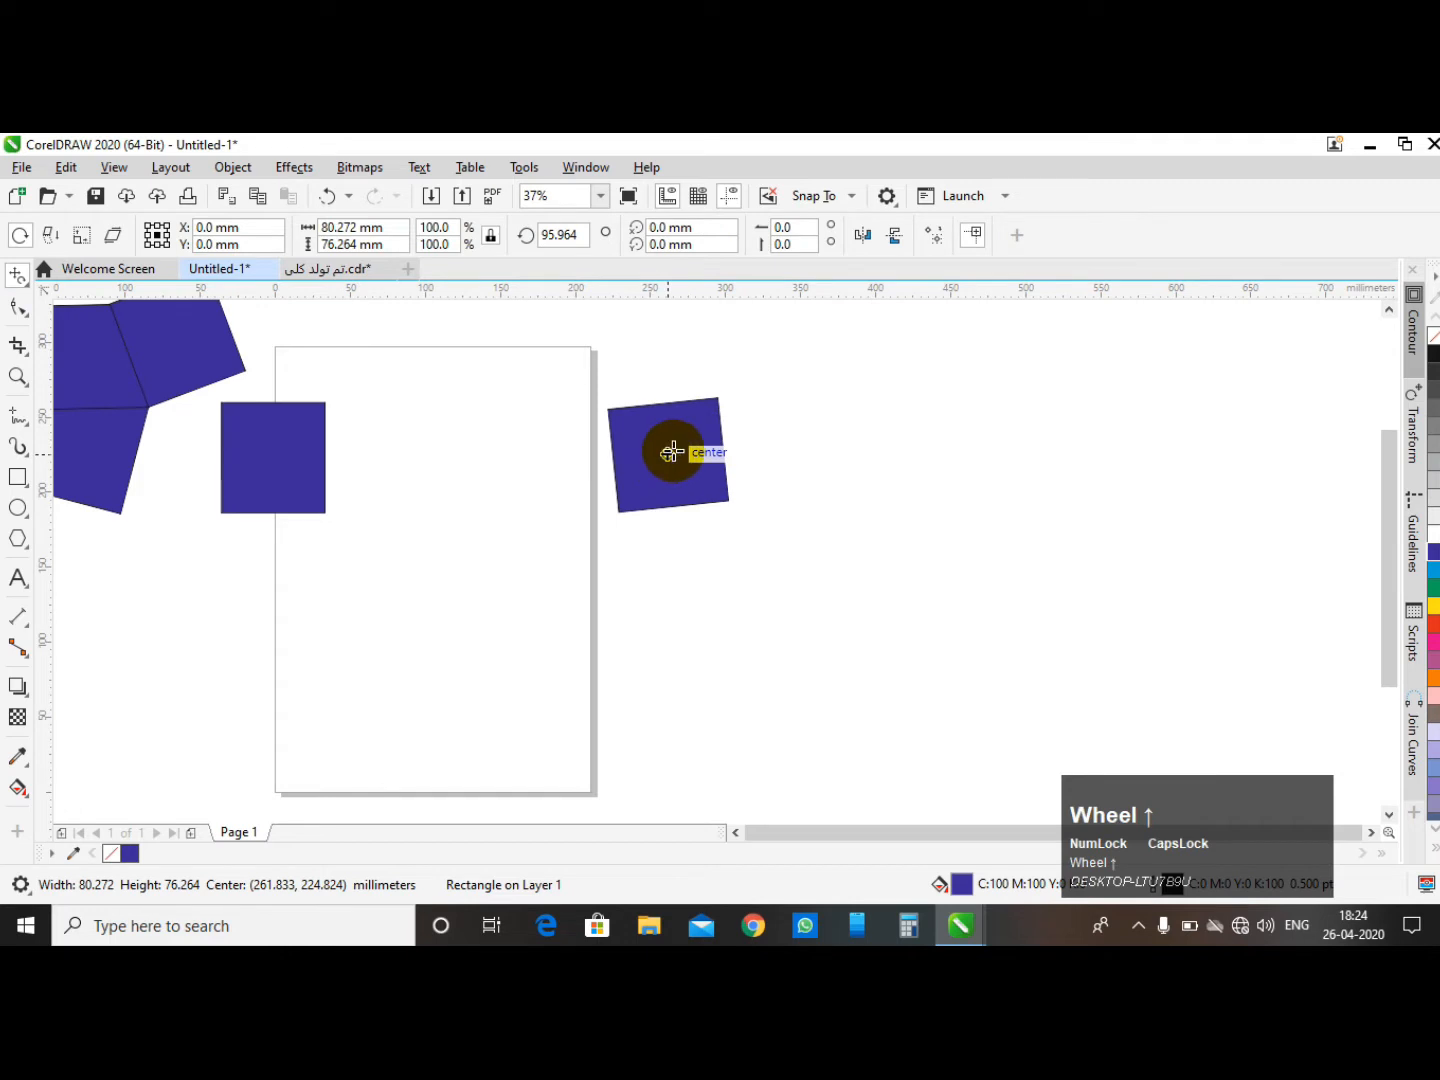
{"action": "left_click_drag", "start_coordinate": [669, 451], "coordinate": [616, 377]}
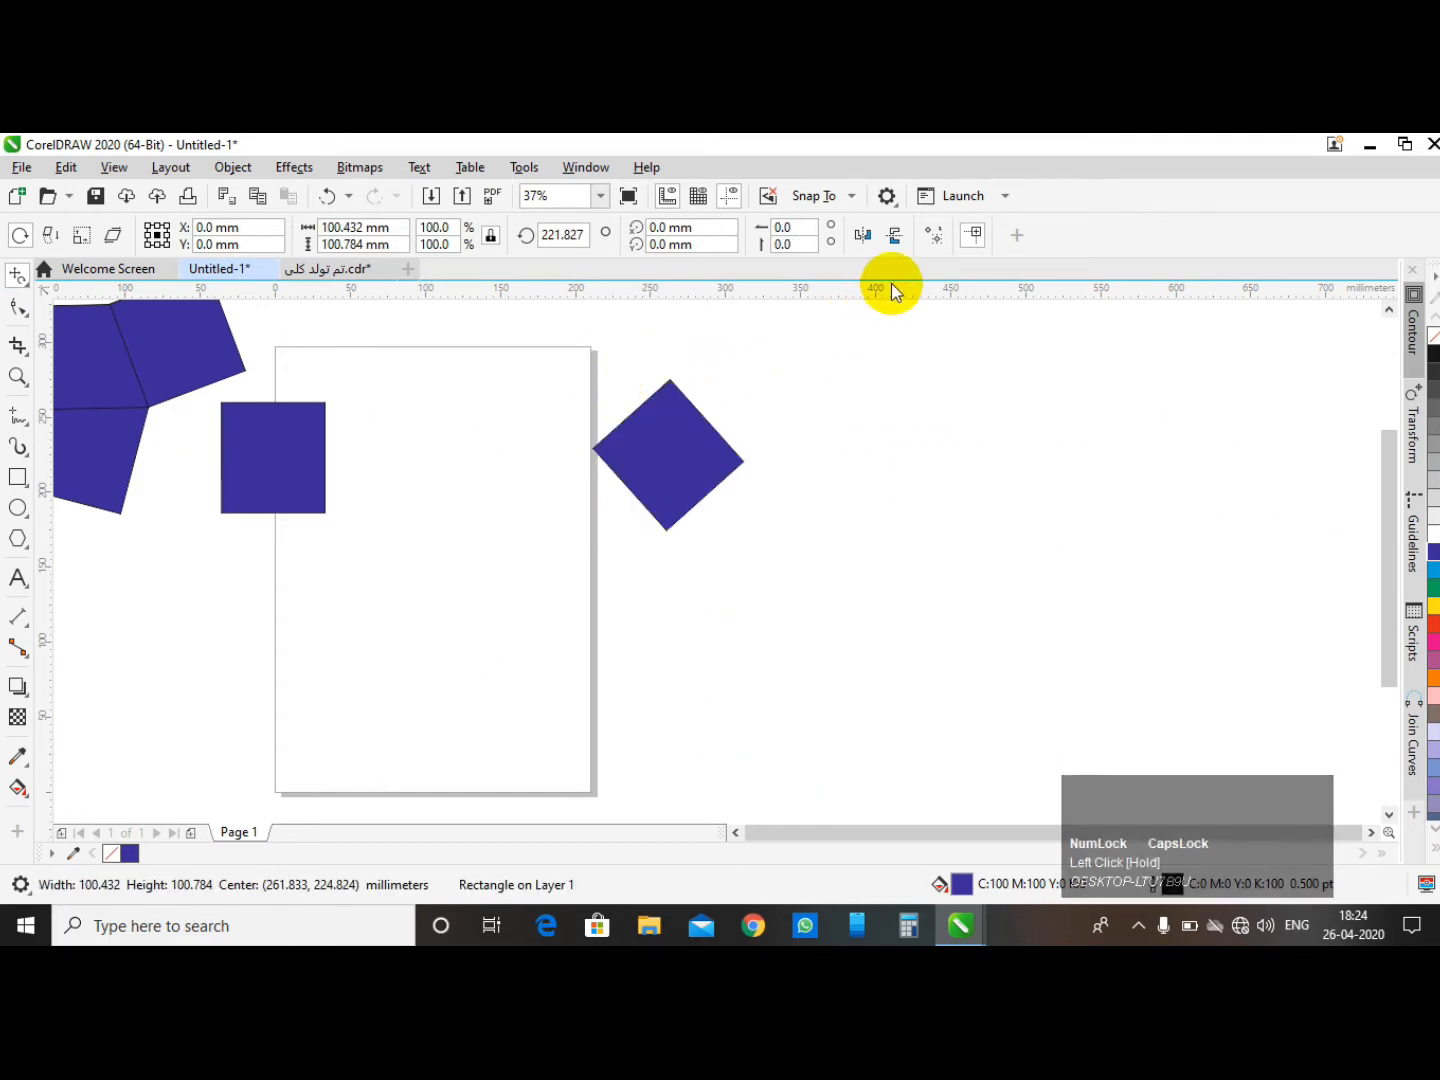
{"action": "left_click", "coordinate": [52, 235]}
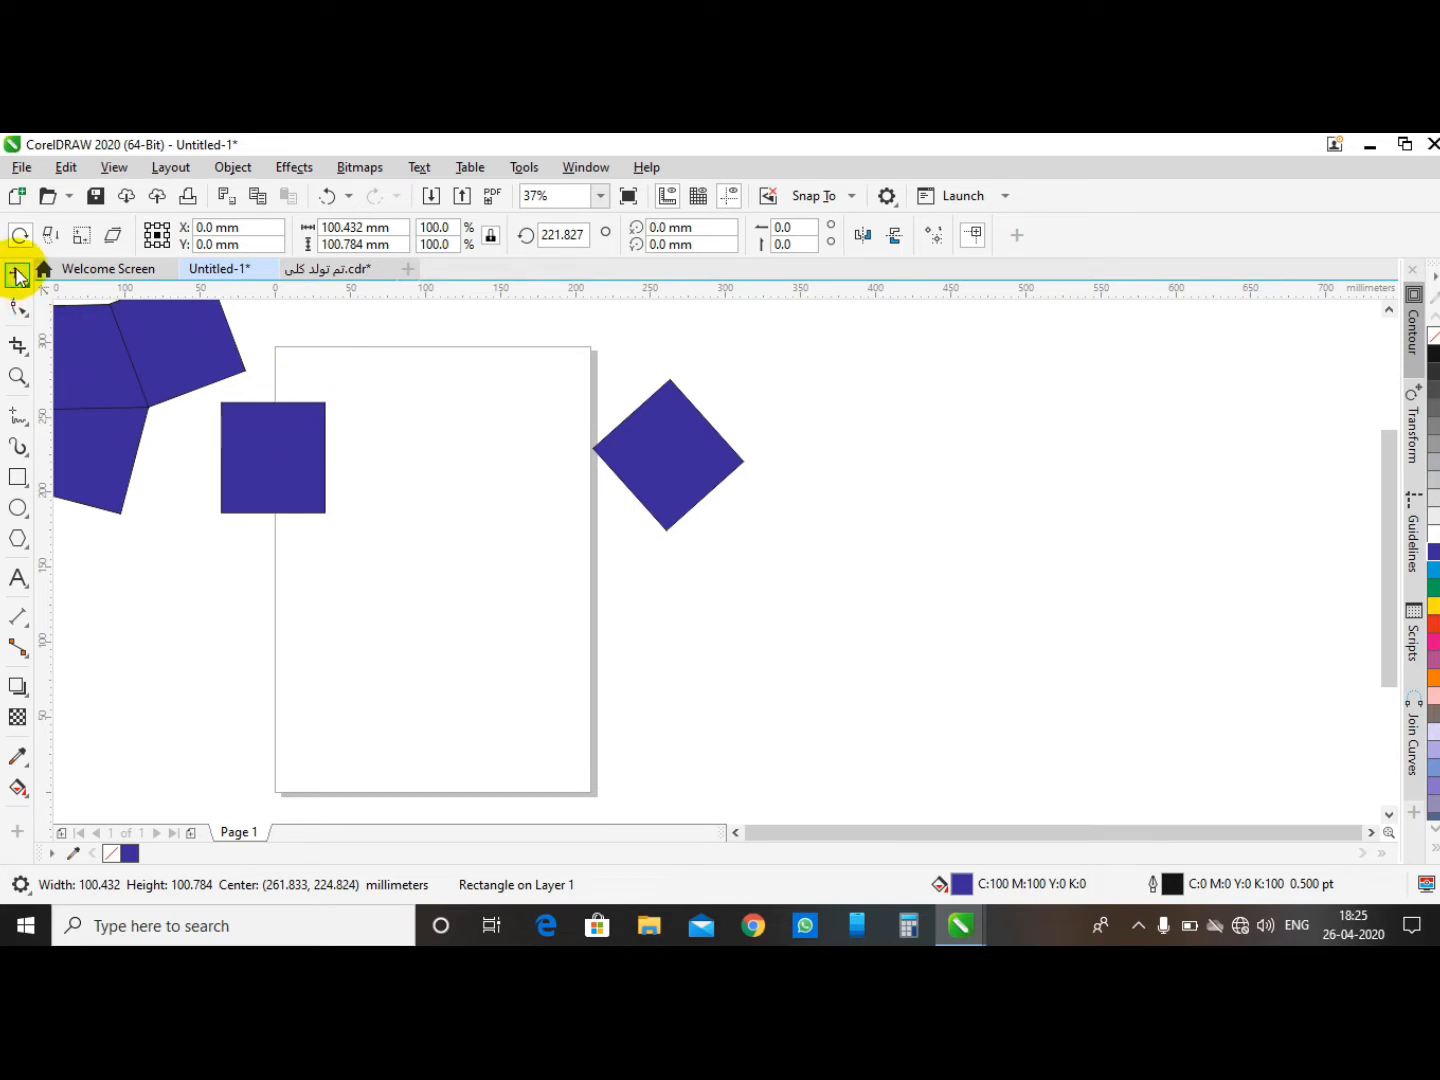
- Select the shapes and move the upright square to the right of the rotated rectangle
{"action": "key", "text": "space"}
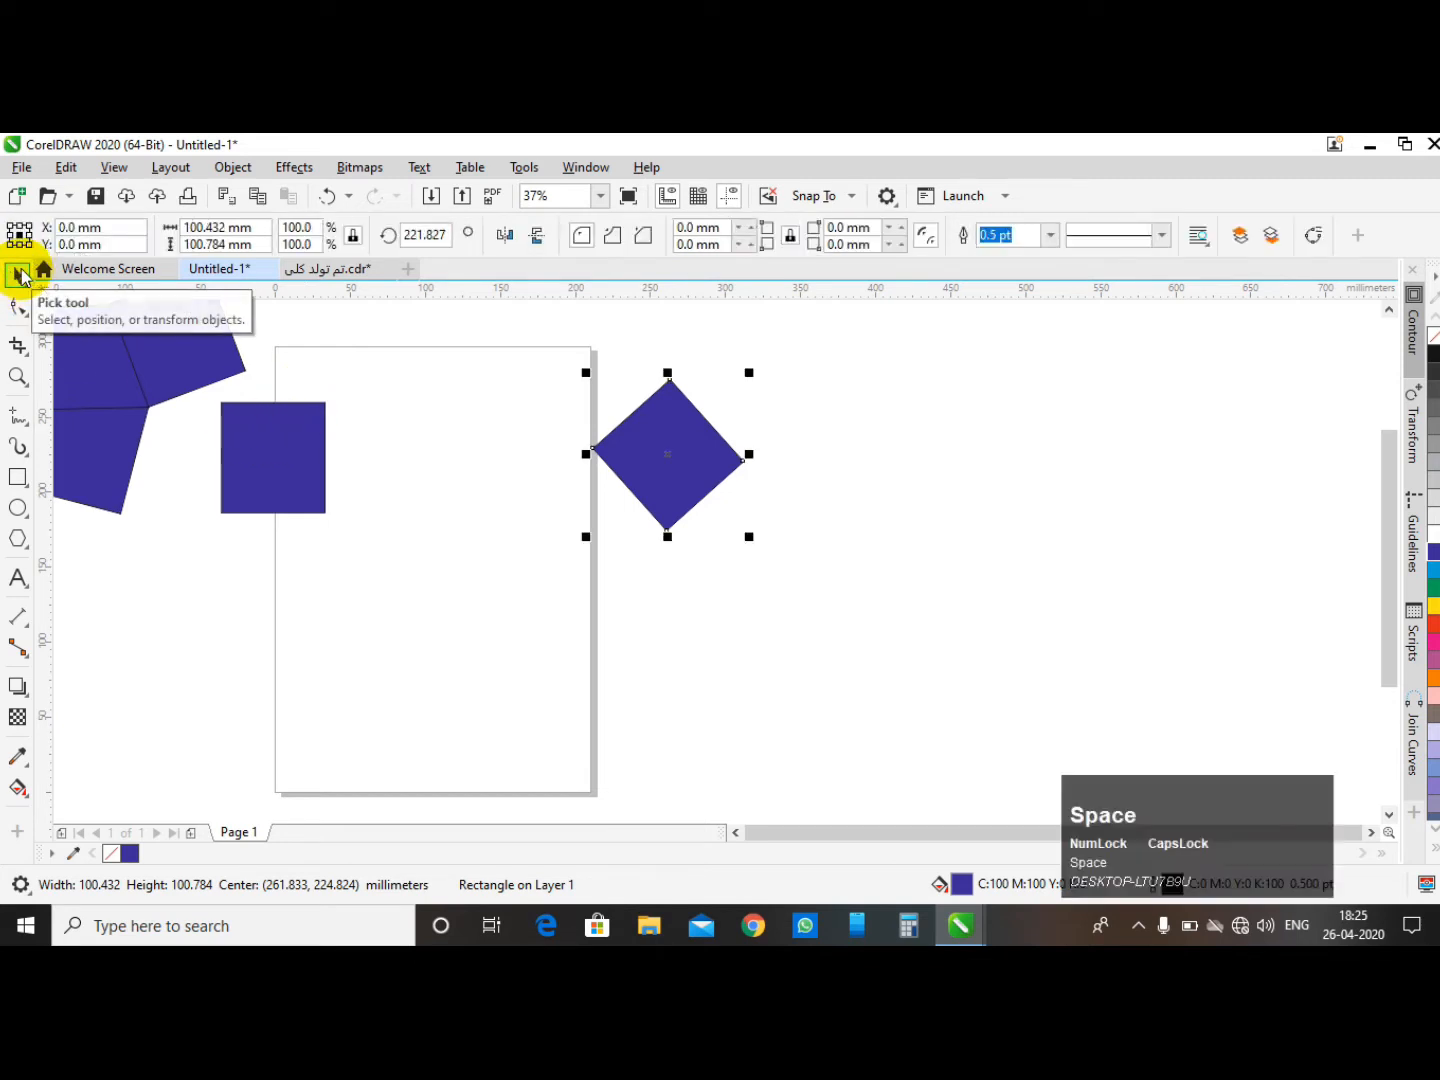
{"action": "left_click", "coordinate": [669, 435]}
{"action": "left_click_drag", "start_coordinate": [672, 440], "coordinate": [59, 490]}
{"action": "left_click_drag", "start_coordinate": [267, 476], "coordinate": [847, 455]}
- Give the moved square a horizontal fountain fill from blue to white with the Interactive Fill tool
{"action": "left_click", "coordinate": [18, 787]}
{"action": "left_click_drag", "start_coordinate": [862, 450], "coordinate": [707, 450]}
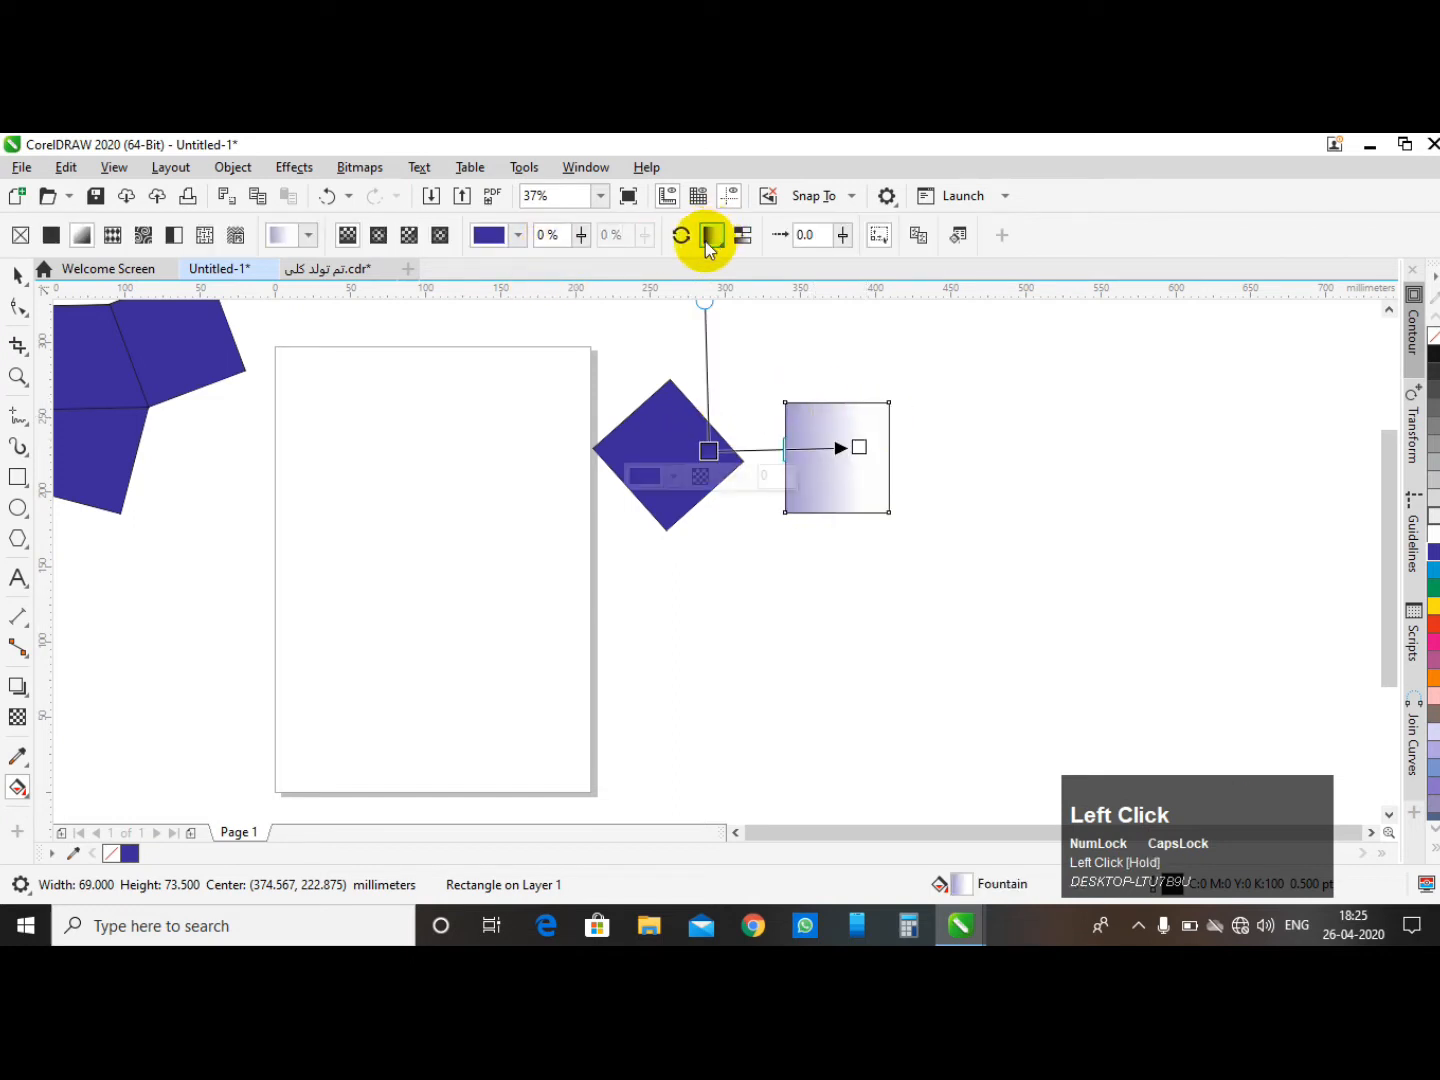
{"action": "left_click", "coordinate": [713, 237]}
{"action": "left_click", "coordinate": [709, 240]}
- Set the gradient's node colour to blue, then undo that change
{"action": "left_click", "coordinate": [522, 241]}
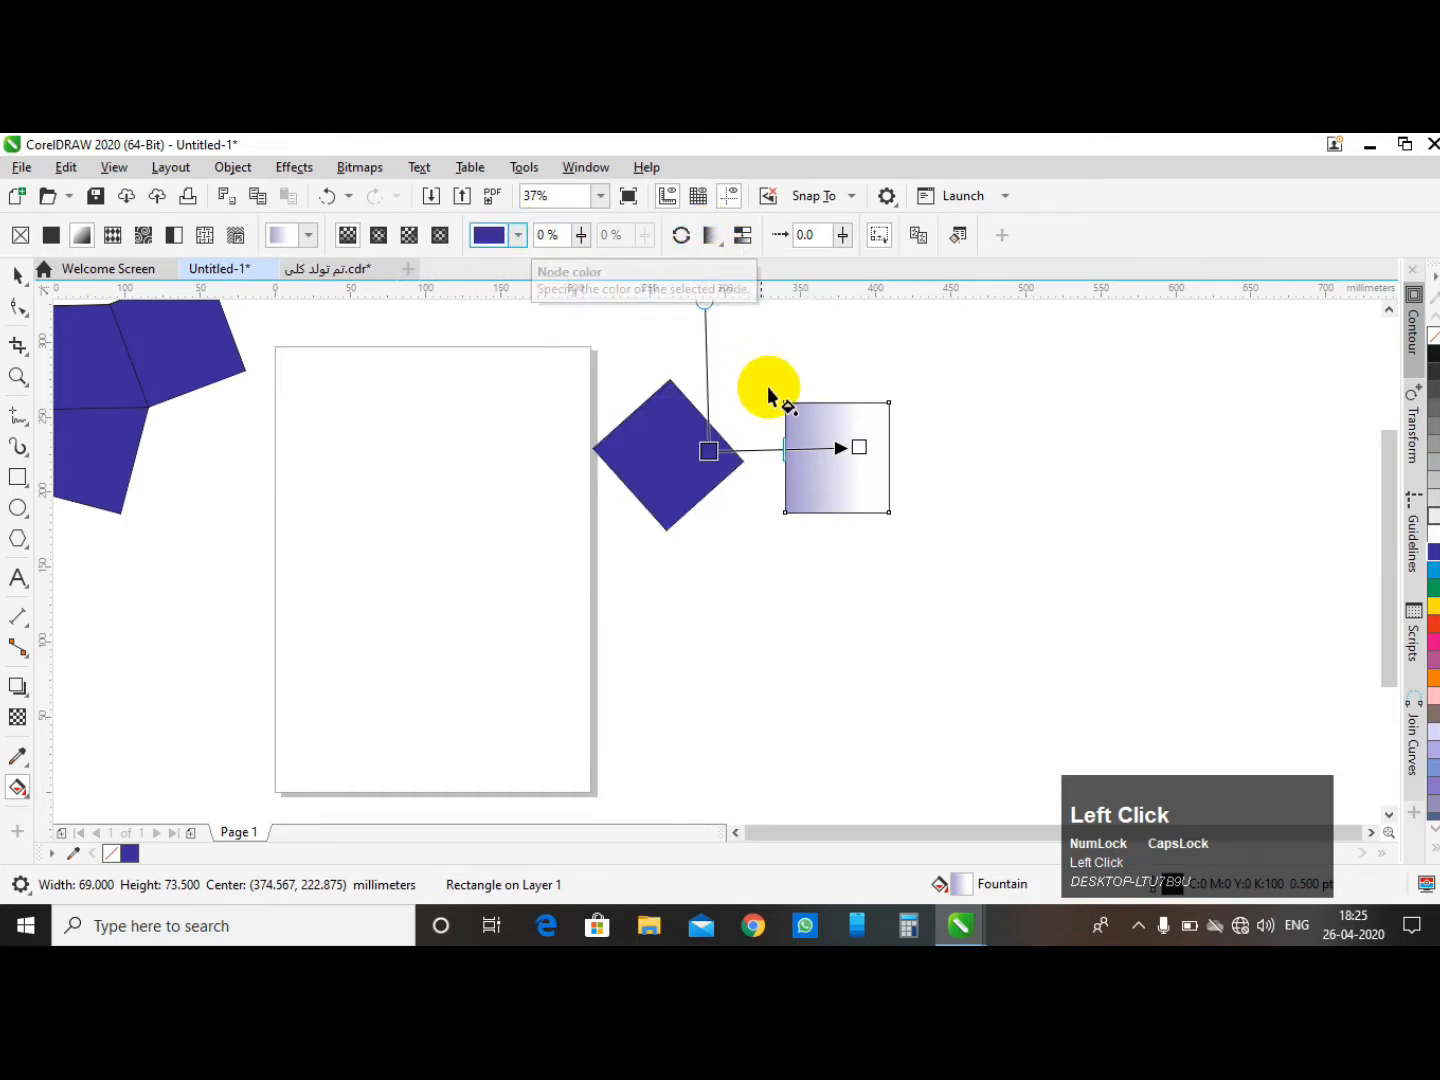
{"action": "left_click", "coordinate": [863, 448]}
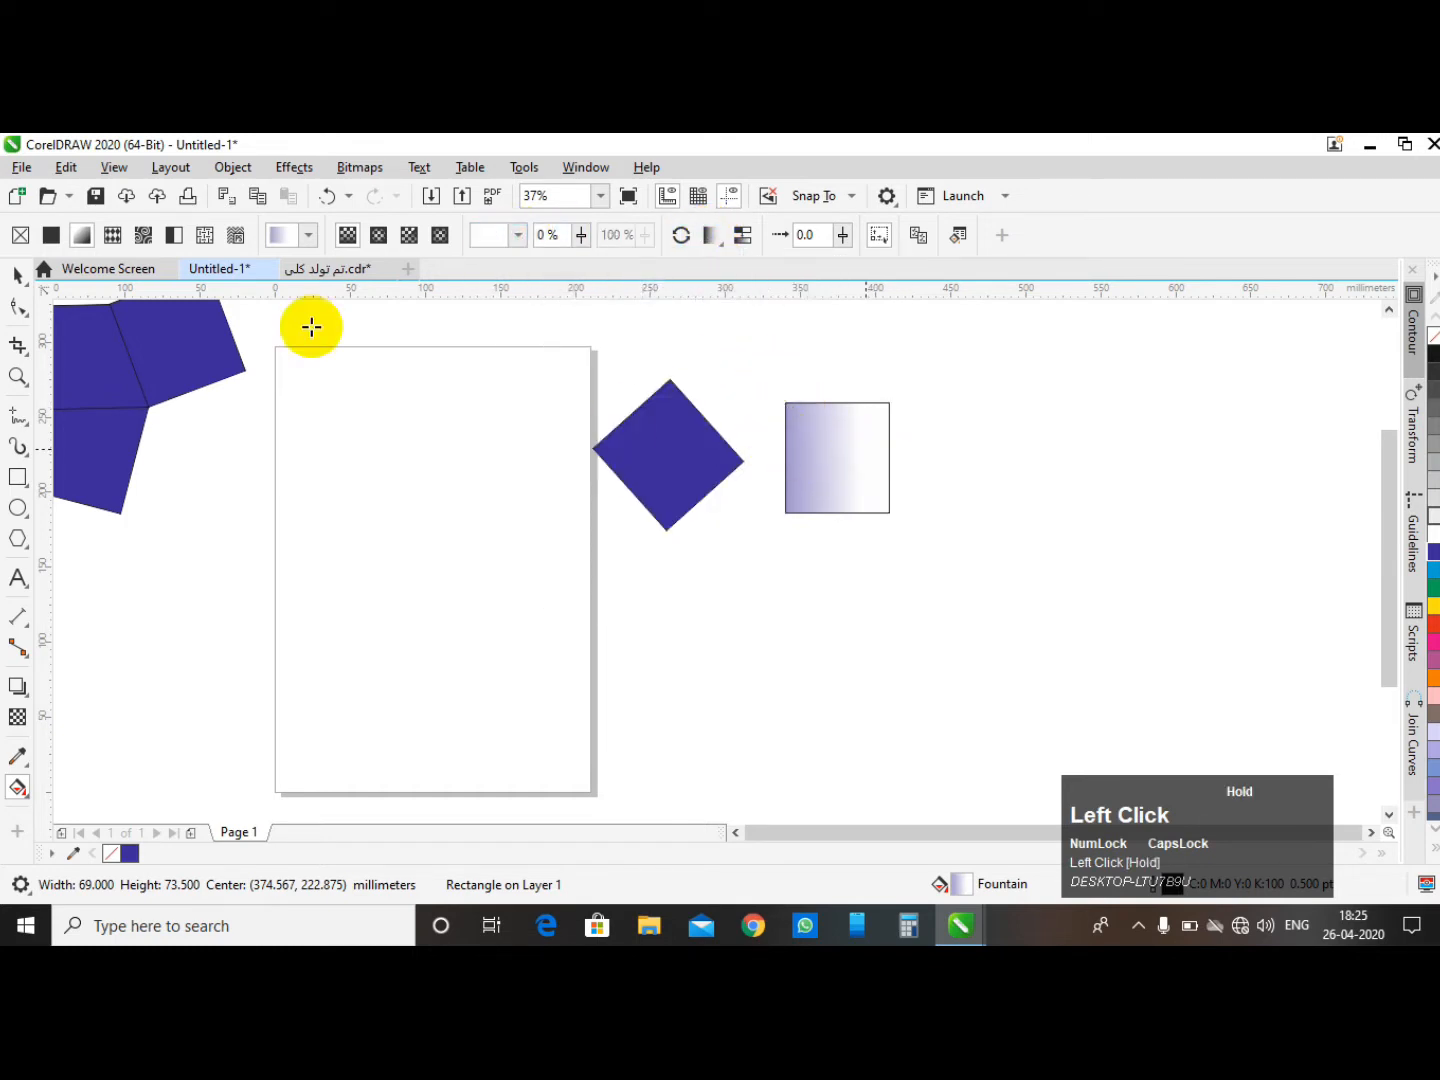
{"action": "left_click", "coordinate": [107, 240]}
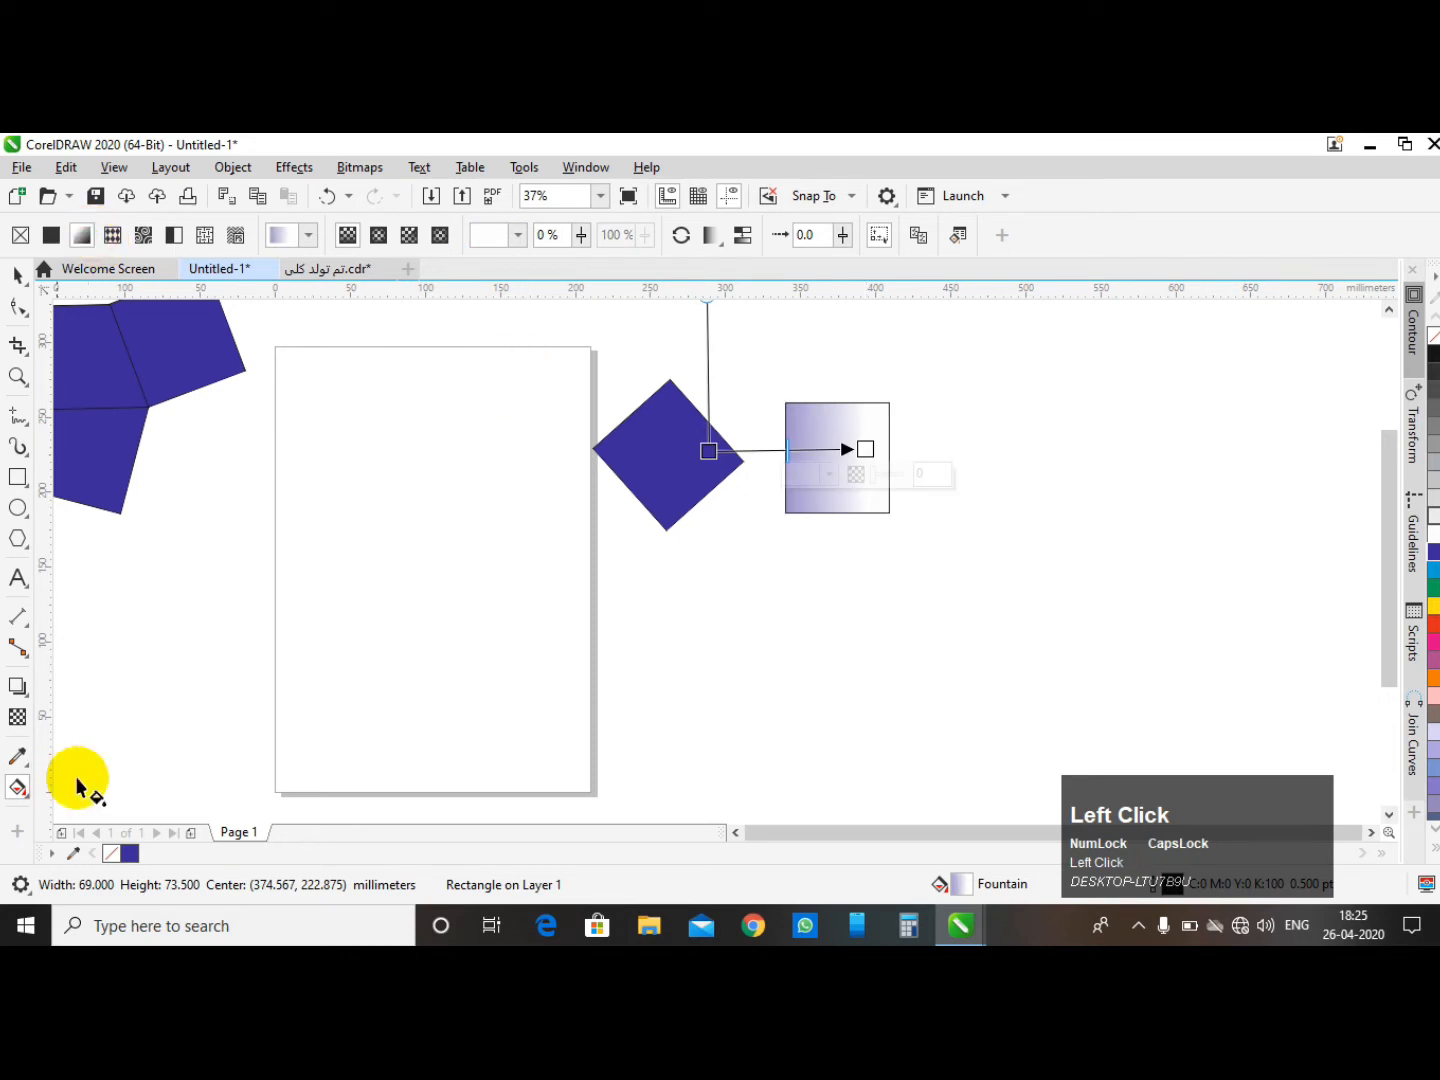
{"action": "left_click", "coordinate": [130, 853]}
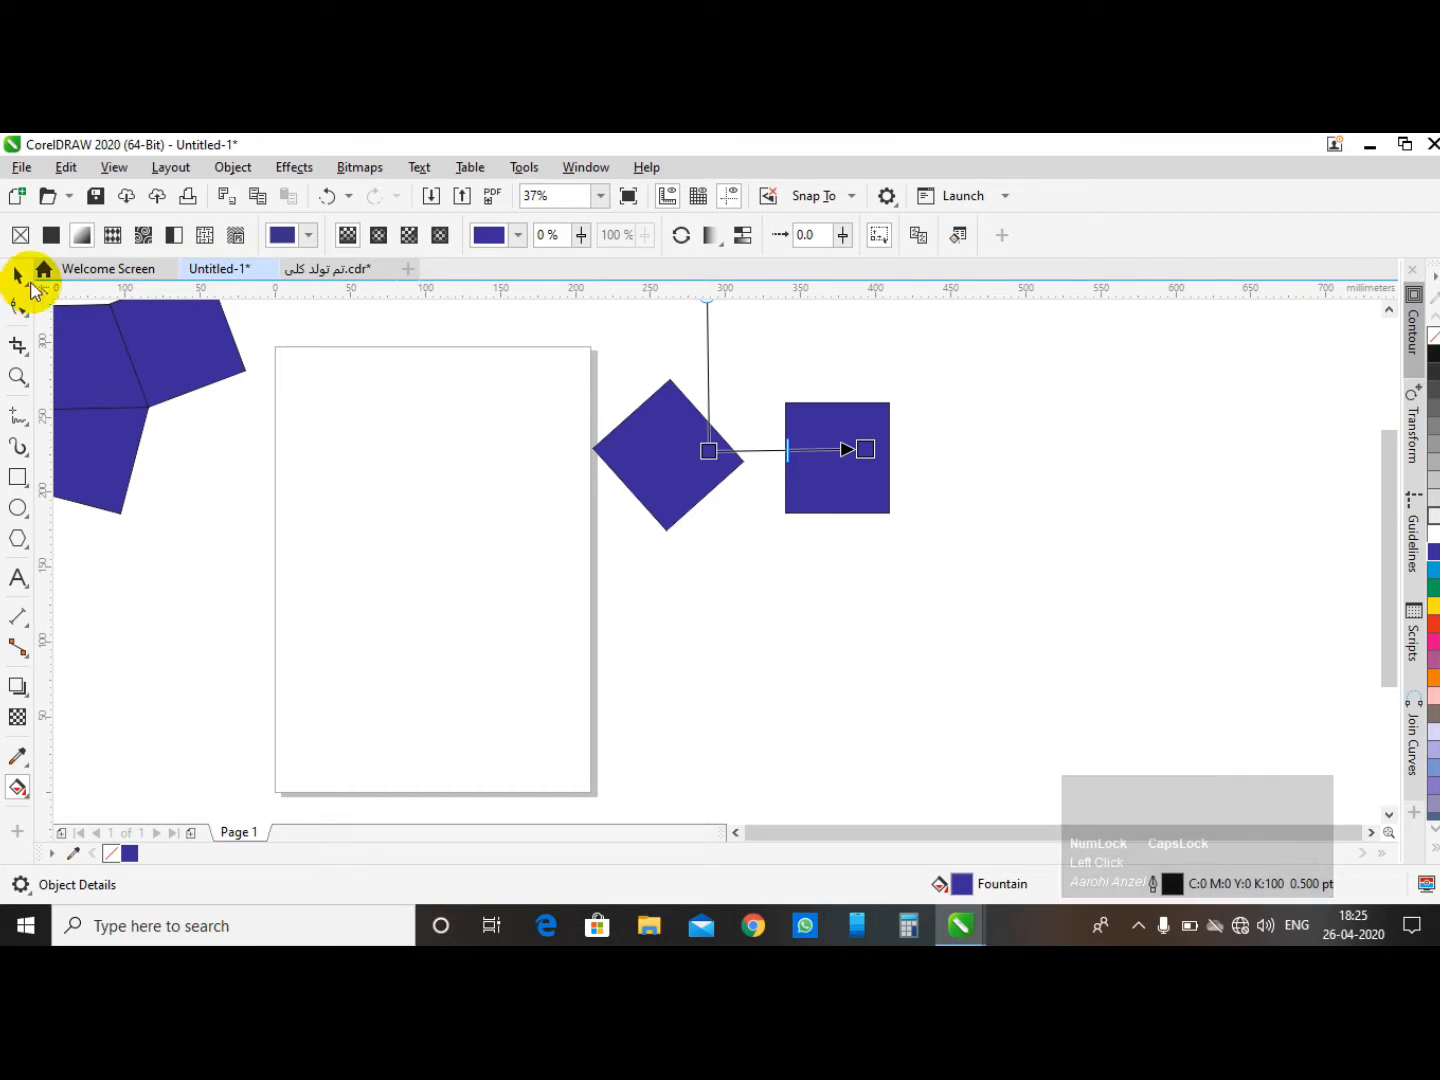
{"action": "left_click", "coordinate": [323, 197]}
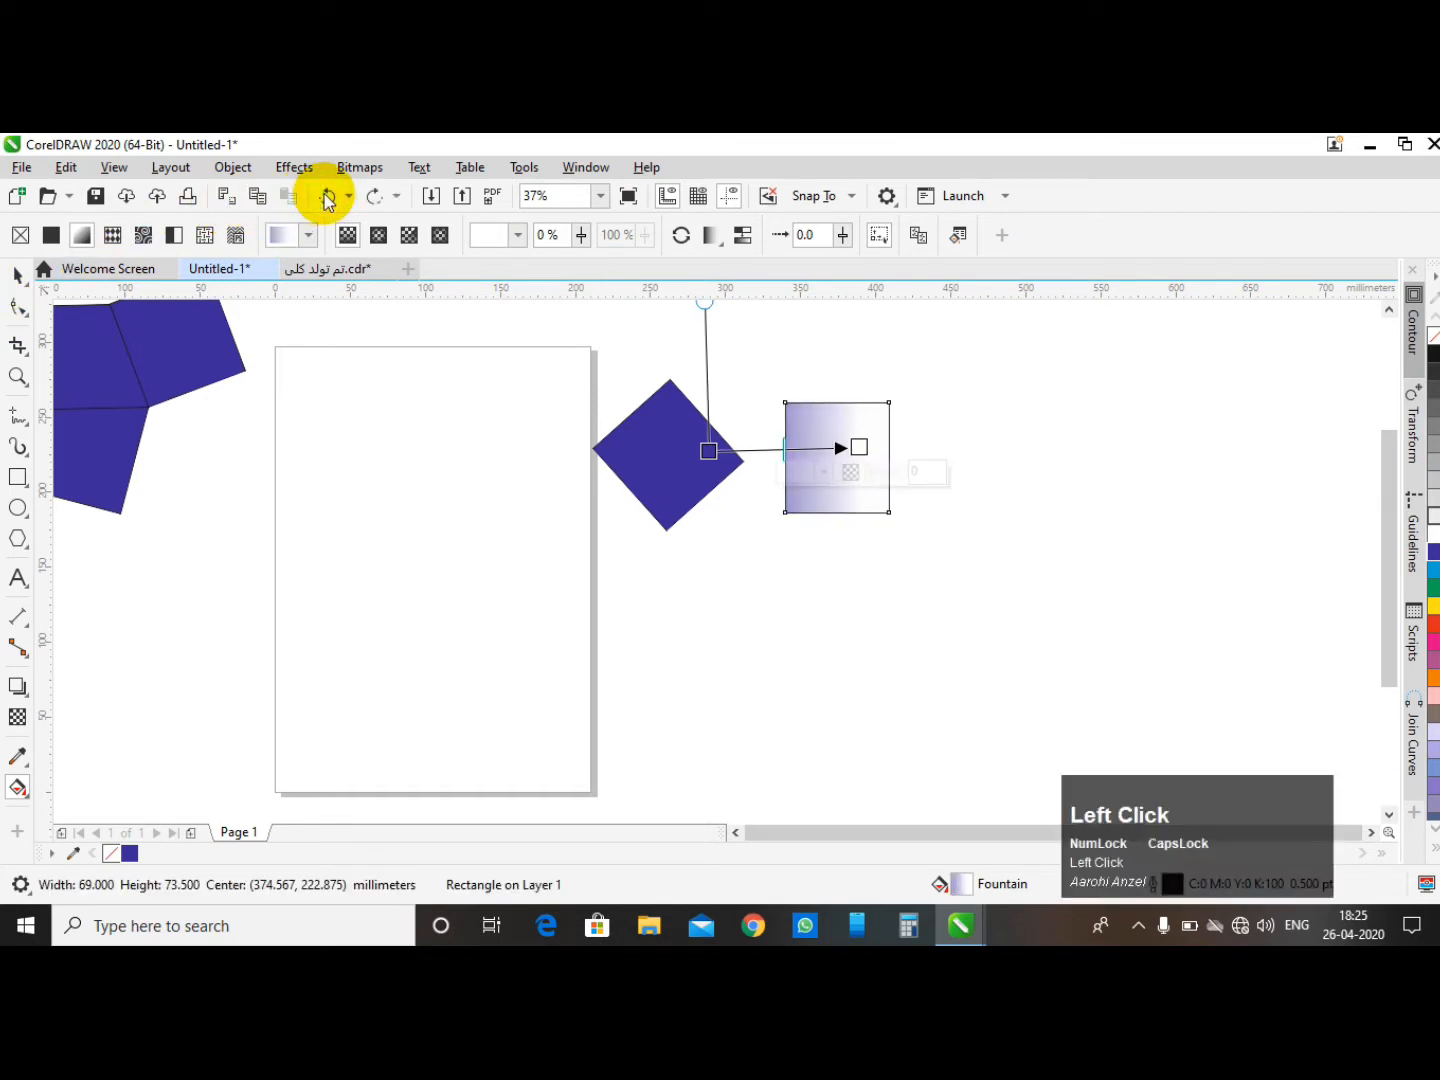
- Move the rotated diamond-shaped rectangle onto the page
{"action": "left_click", "coordinate": [17, 274]}
{"action": "left_click", "coordinate": [956, 406]}
{"action": "left_click", "coordinate": [680, 462]}
{"action": "left_click", "coordinate": [366, 552]}
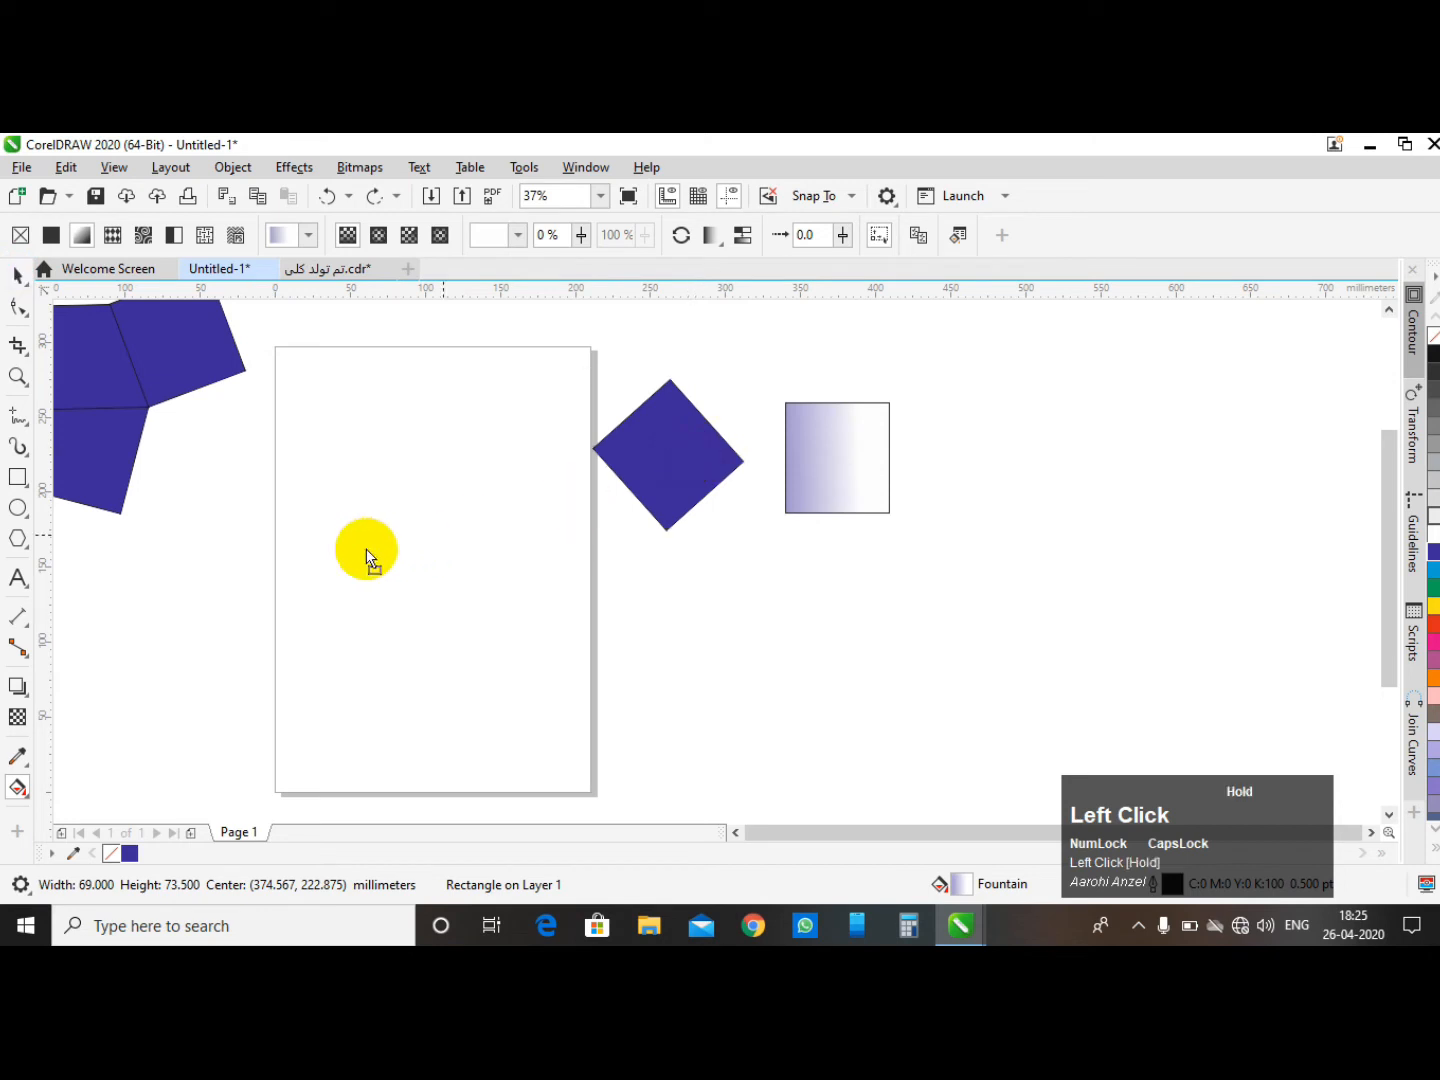
{"action": "left_click", "coordinate": [687, 460]}
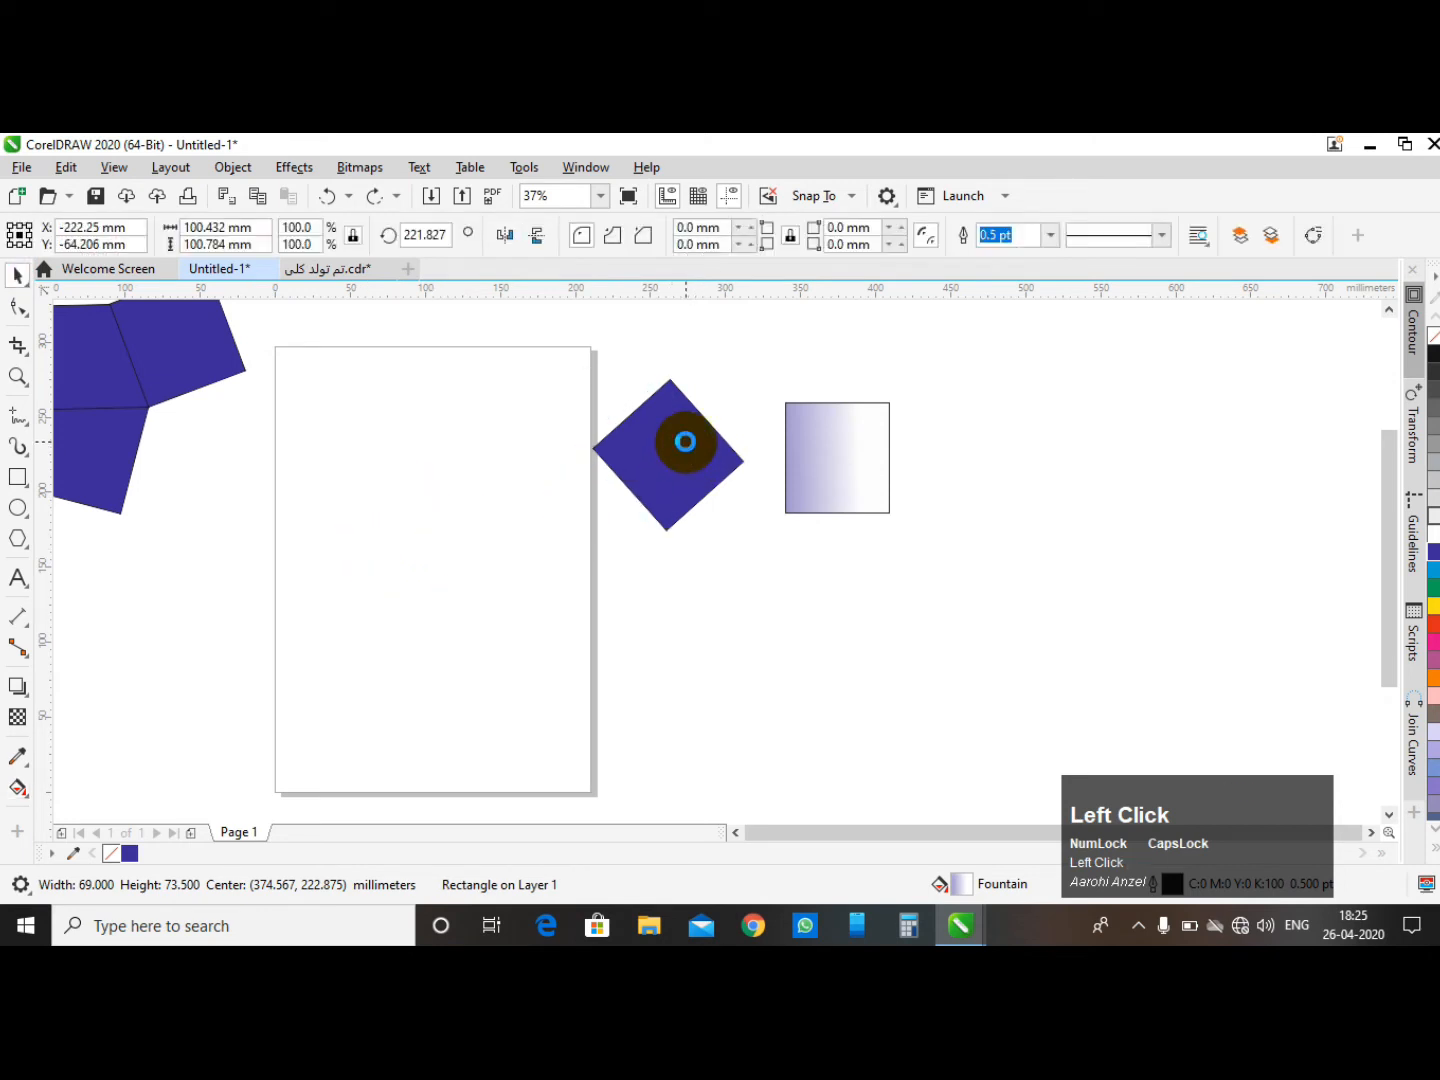
- Select the gradient square and rotate it freehand with Free Transform to about 17°
{"action": "left_click", "coordinate": [851, 453]}
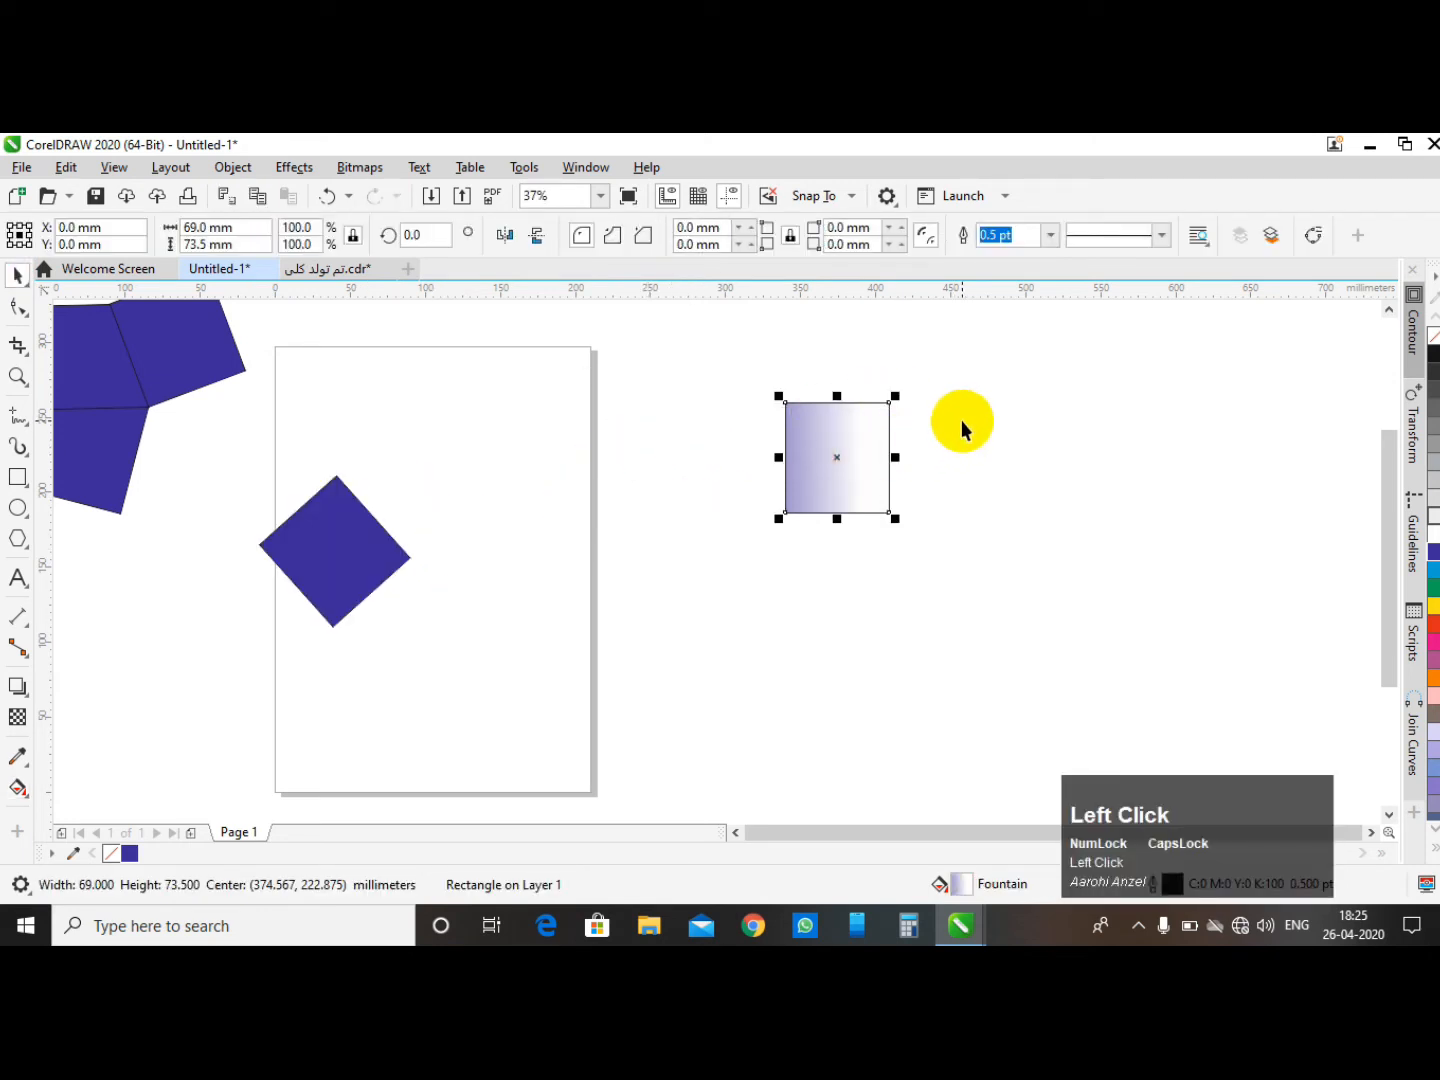
{"action": "scroll", "coordinate": [930, 411], "scroll_direction": "up", "scroll_amount": 2}
{"action": "scroll", "coordinate": [694, 363], "scroll_direction": "down", "scroll_amount": 1}
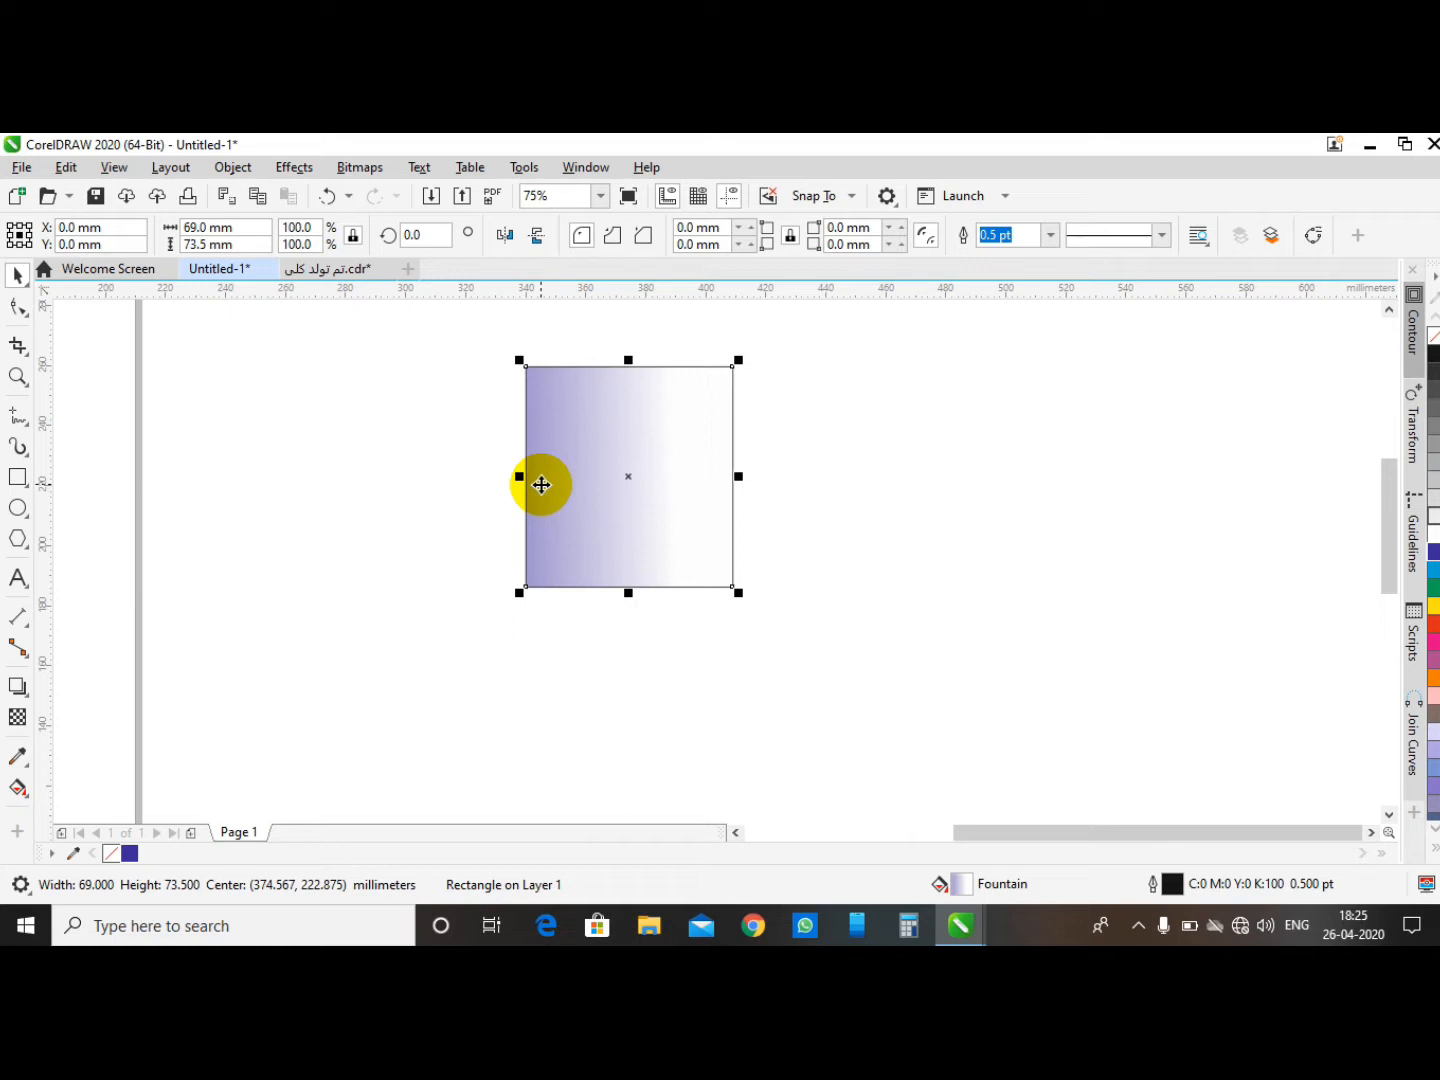
{"action": "left_click", "coordinate": [25, 291]}
{"action": "left_click", "coordinate": [90, 328]}
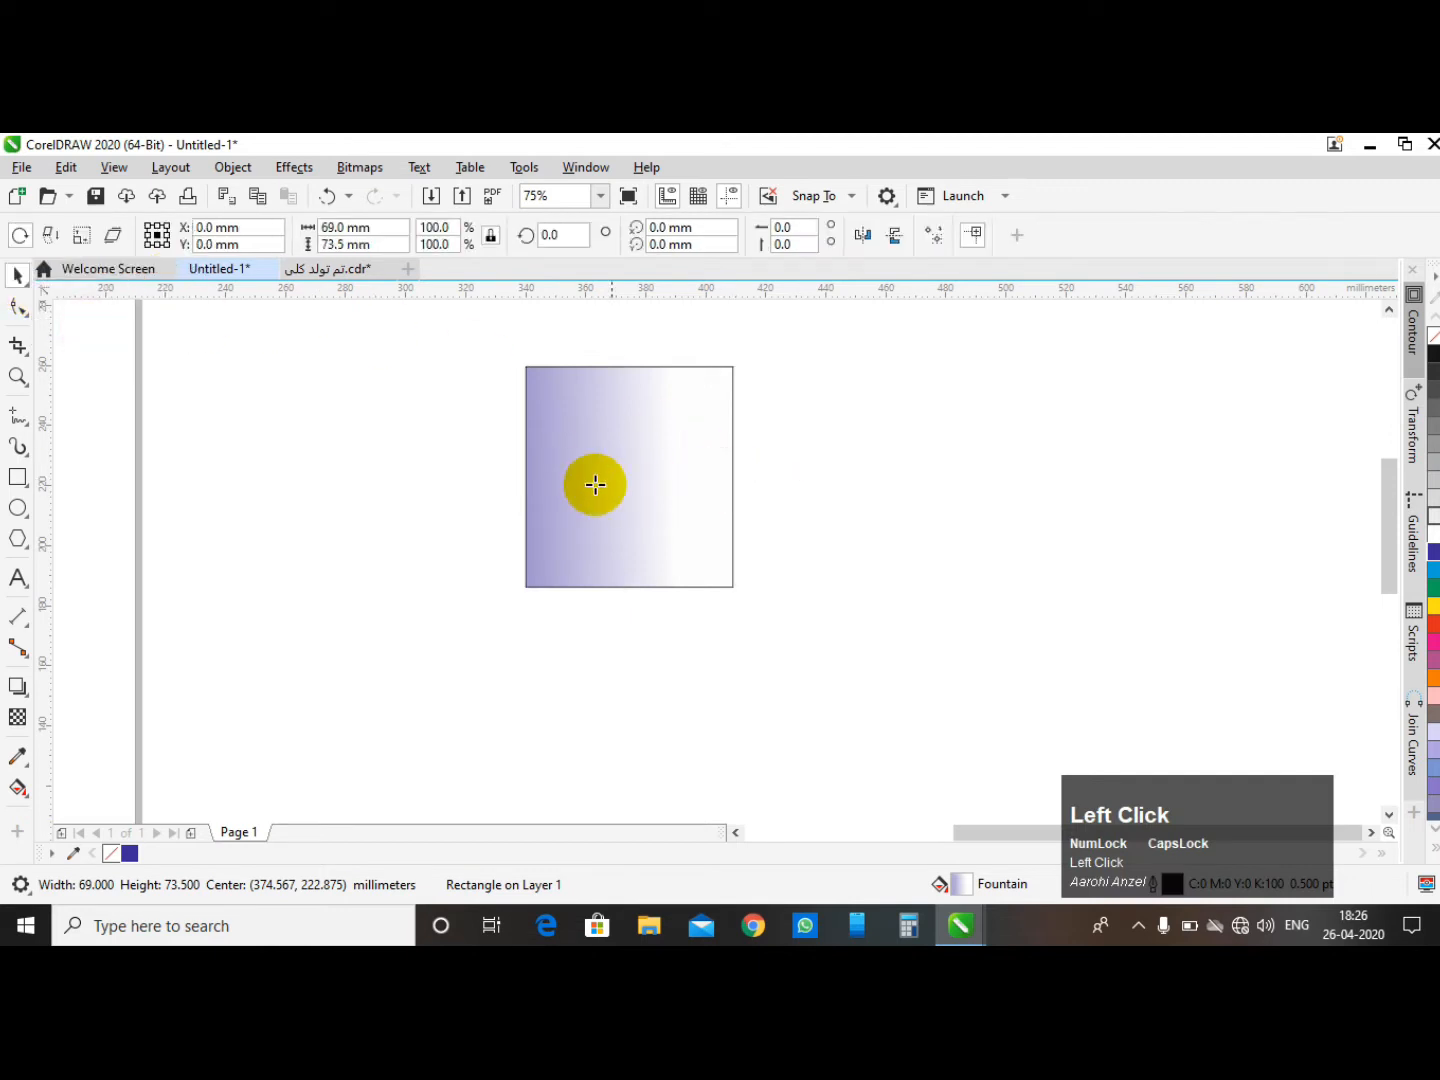
{"action": "left_click_drag", "start_coordinate": [630, 477], "coordinate": [630, 479]}
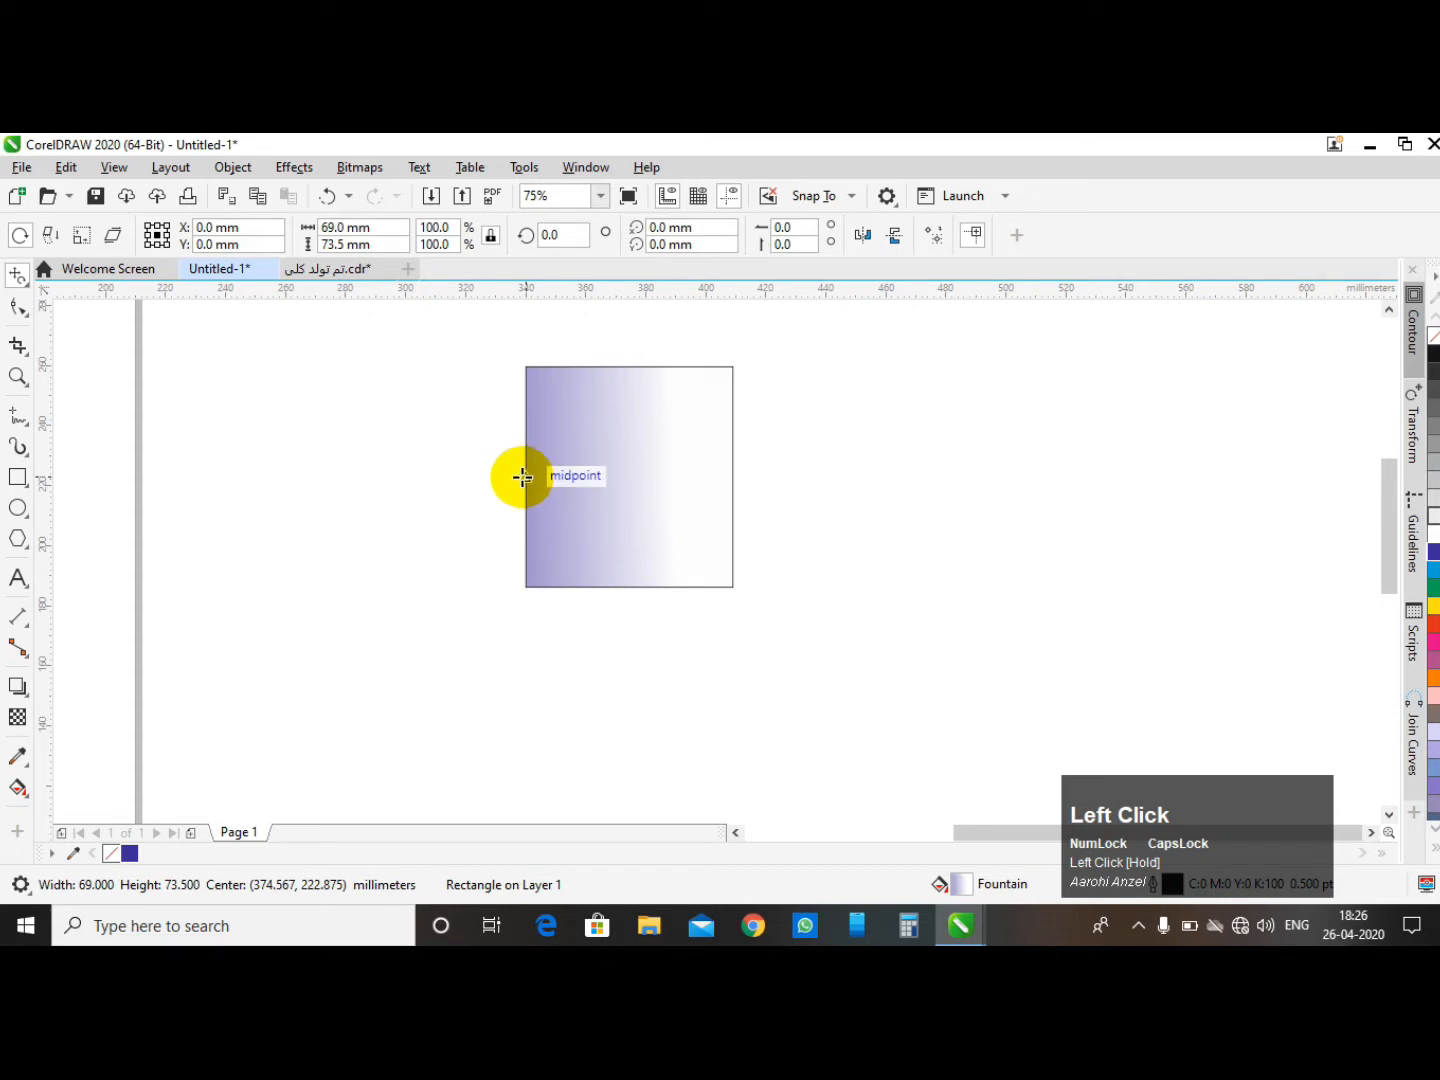
{"action": "left_click_drag", "start_coordinate": [527, 475], "coordinate": [662, 468]}
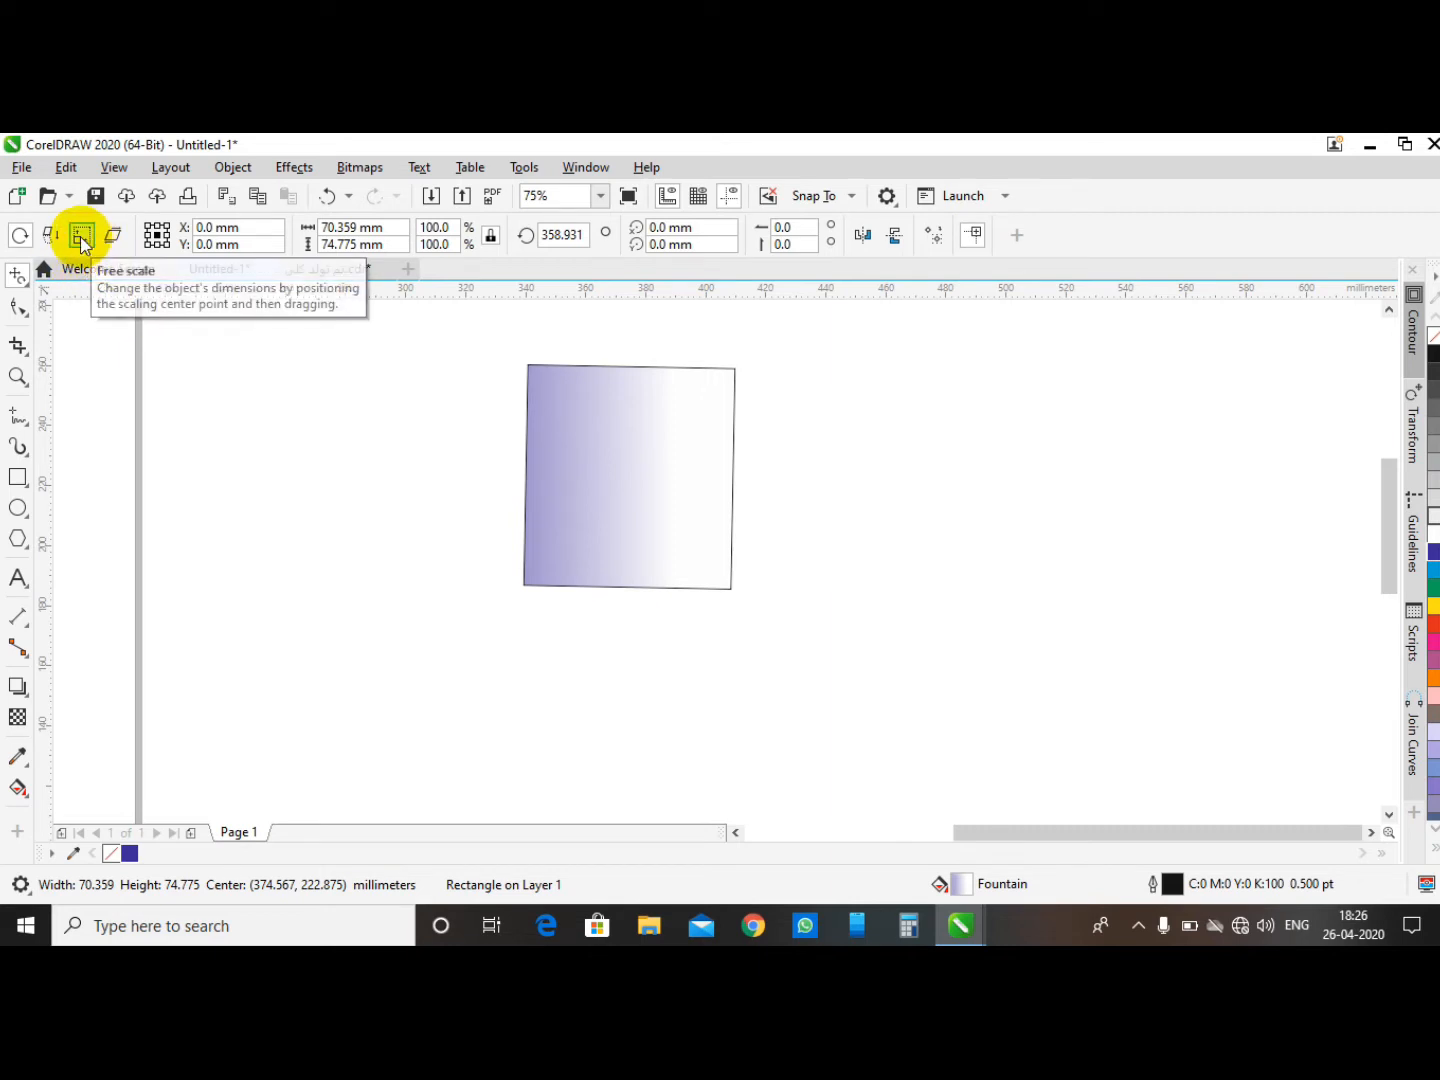
{"action": "scroll", "coordinate": [671, 506], "scroll_direction": "down", "scroll_amount": 1}
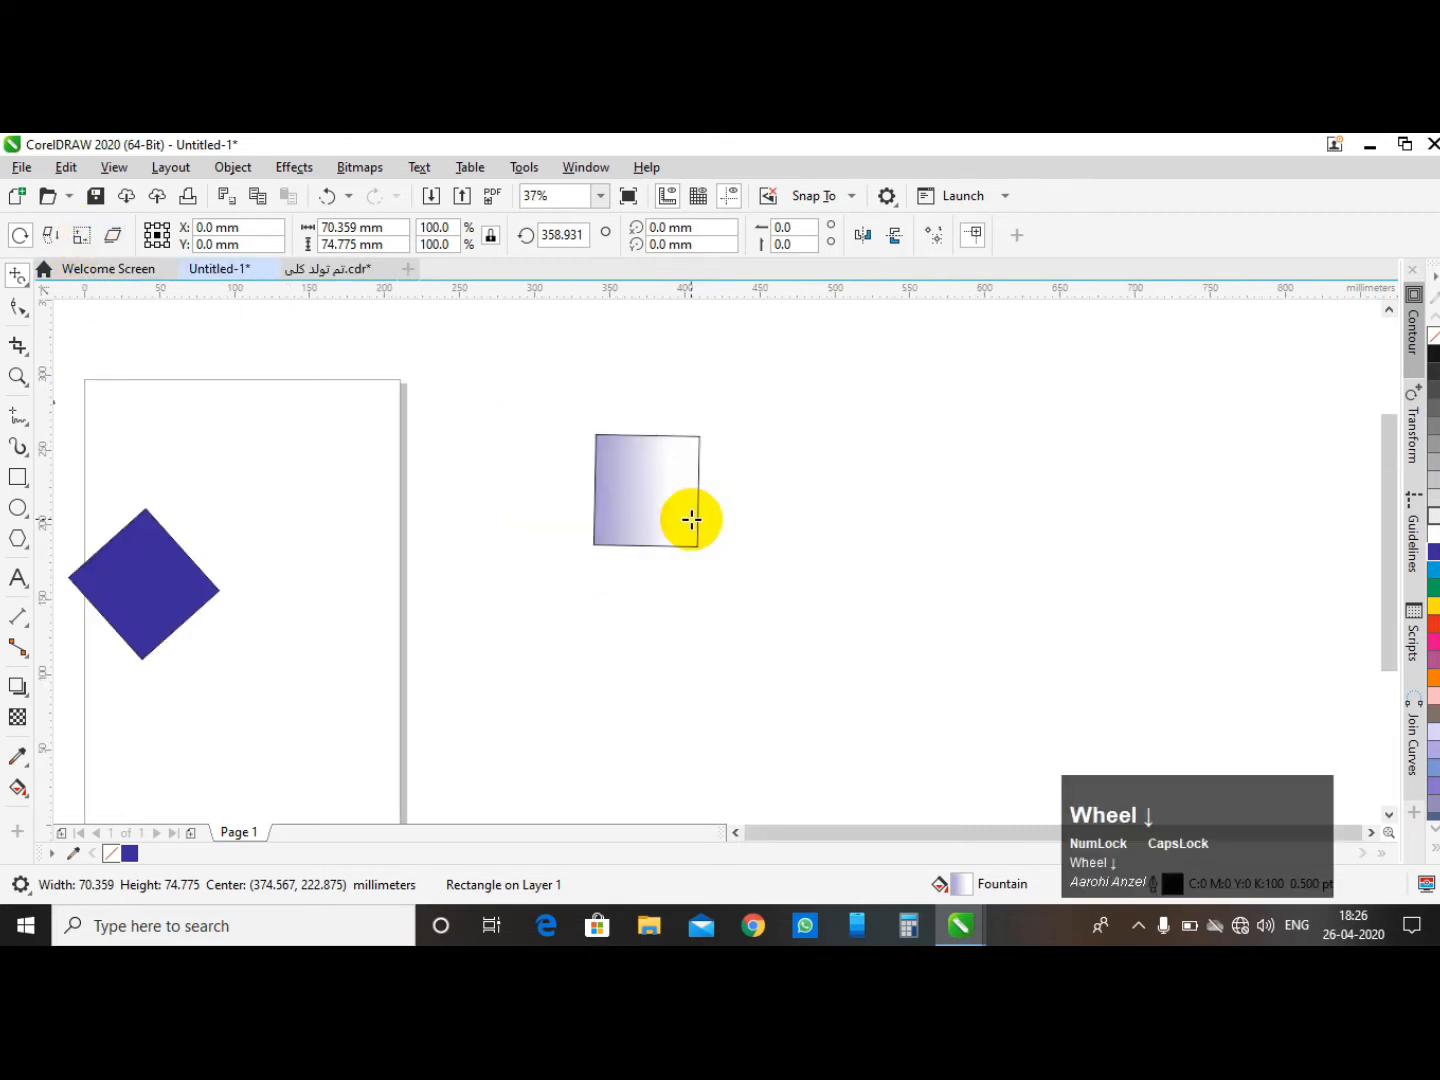
{"action": "scroll", "coordinate": [226, 534], "scroll_direction": "up", "scroll_amount": 1}
{"action": "scroll", "coordinate": [456, 462], "scroll_direction": "up", "scroll_amount": 1}
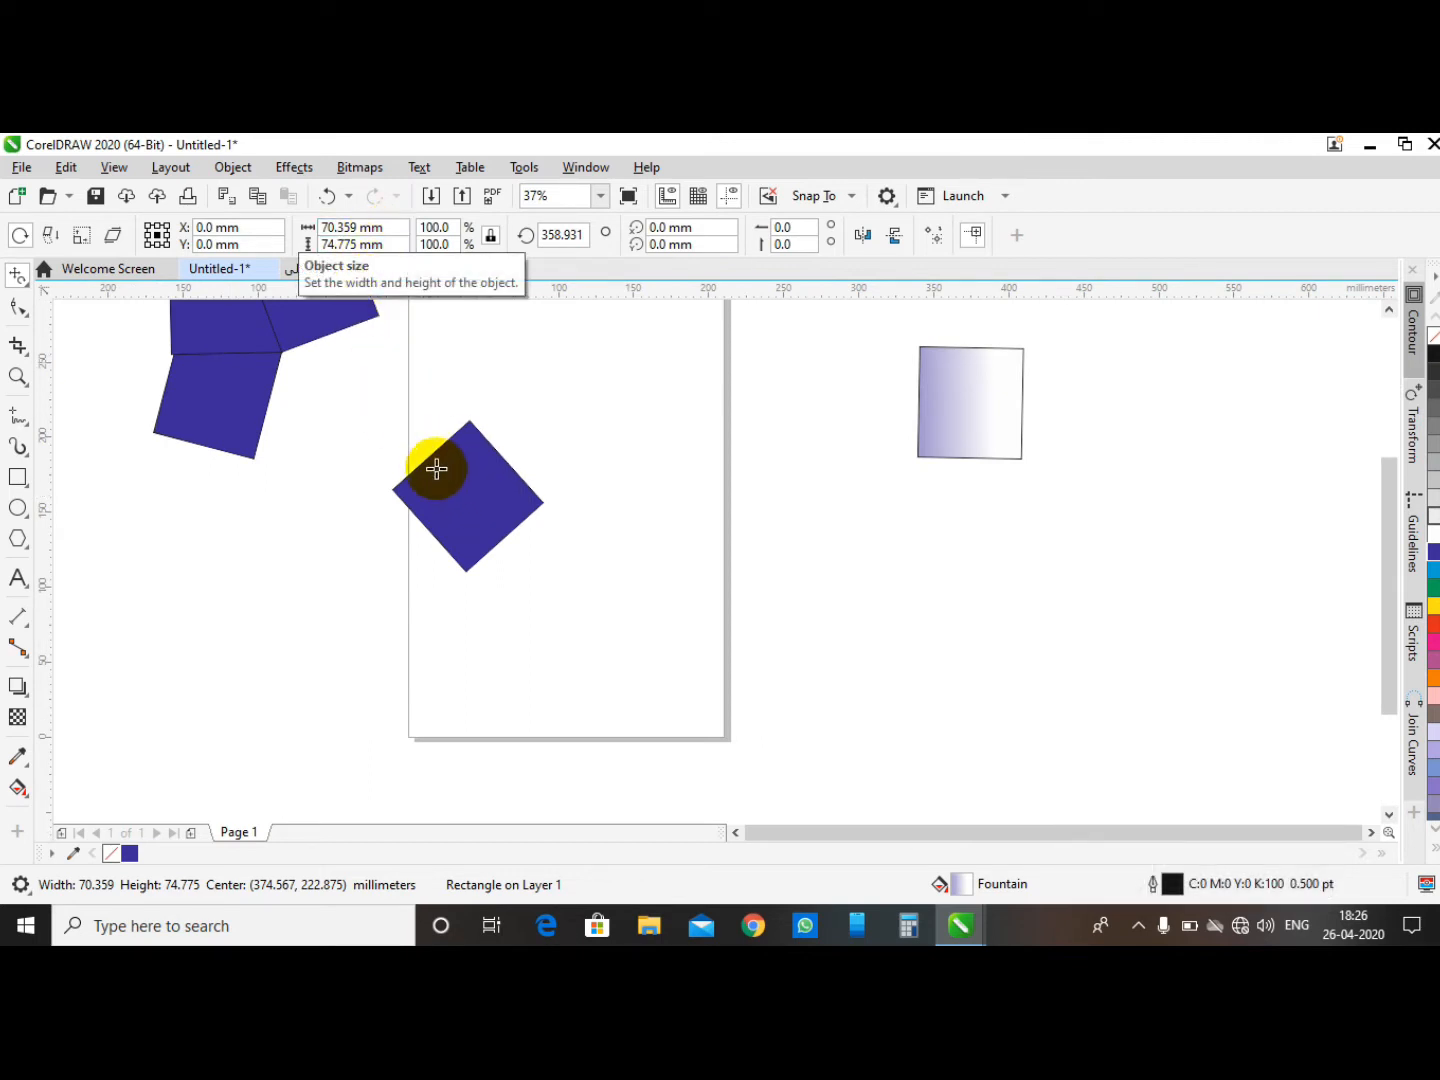
{"action": "left_click_drag", "start_coordinate": [468, 492], "coordinate": [498, 482]}
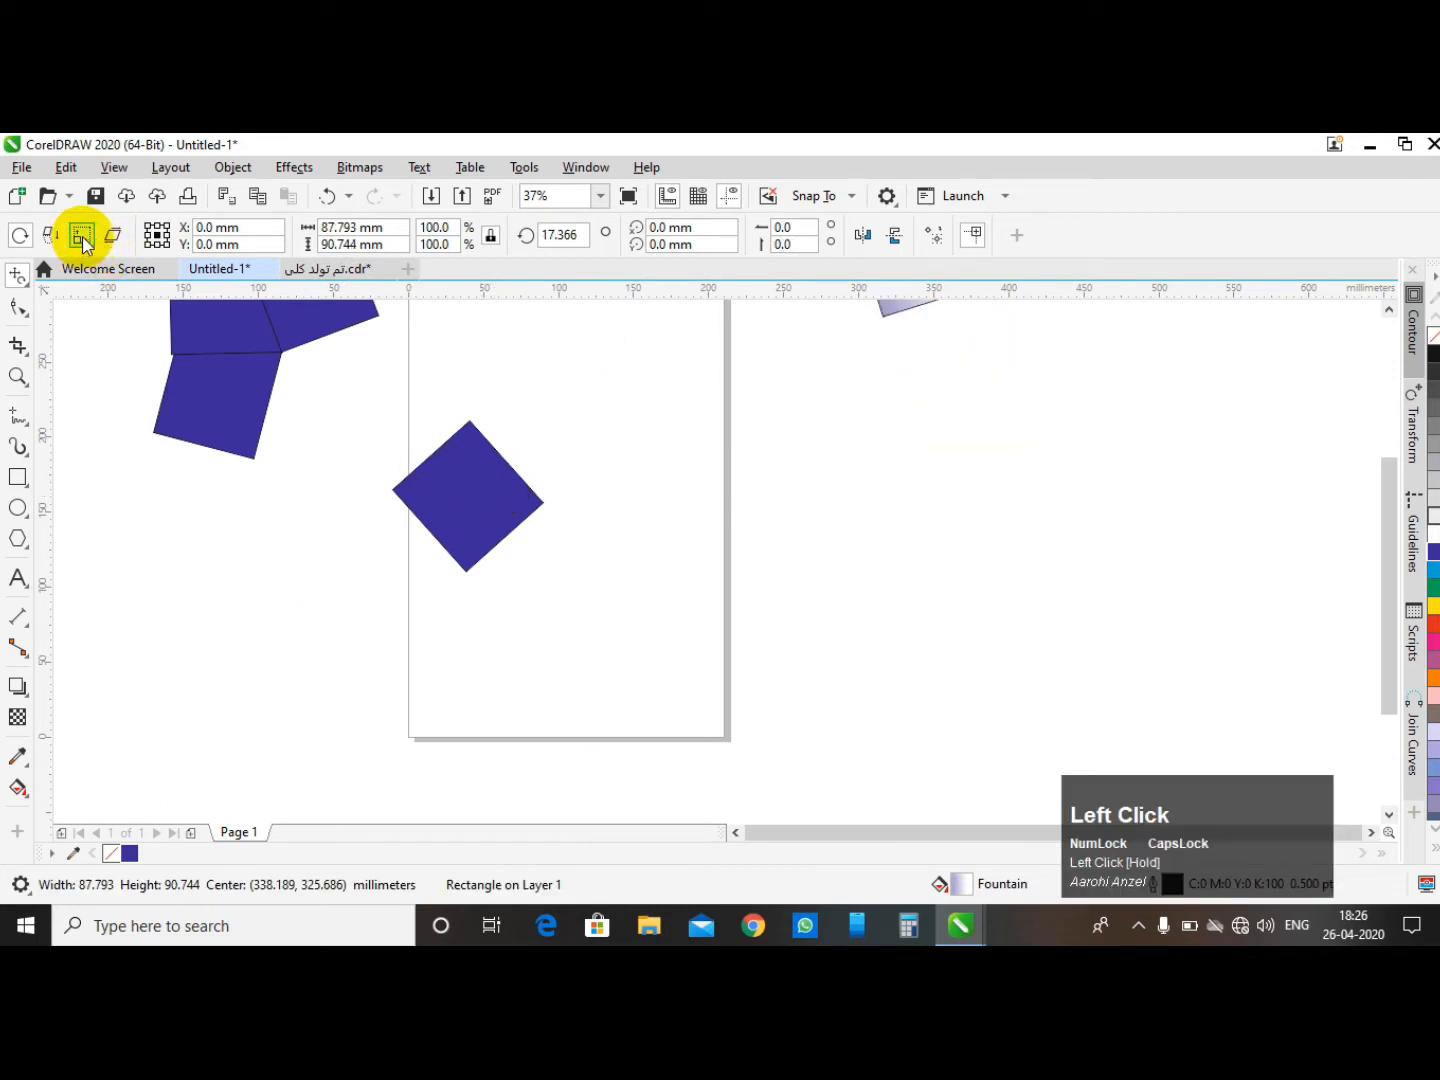
{"action": "scroll", "coordinate": [450, 505], "scroll_direction": "down", "scroll_amount": 2}
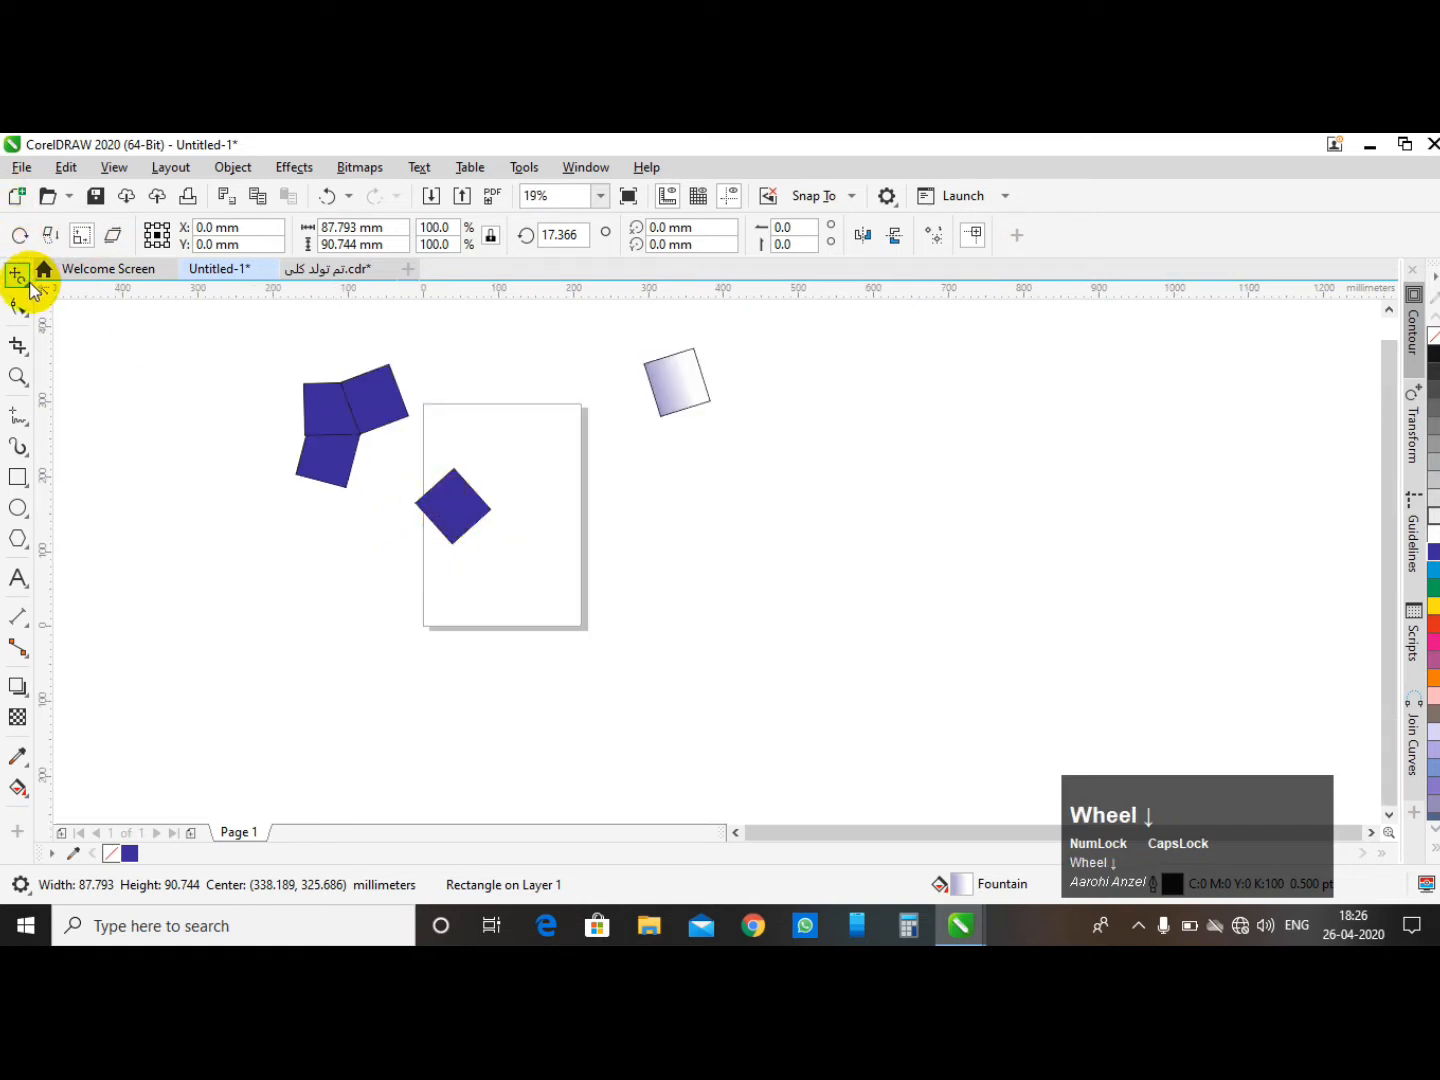
- Select the diamond on the page and stretch it with Free scale into a flat rhombus about 271 × 54 mm
{"action": "left_click", "coordinate": [31, 289]}
{"action": "left_click", "coordinate": [70, 278]}
{"action": "left_click", "coordinate": [383, 437]}
{"action": "left_click", "coordinate": [452, 505]}
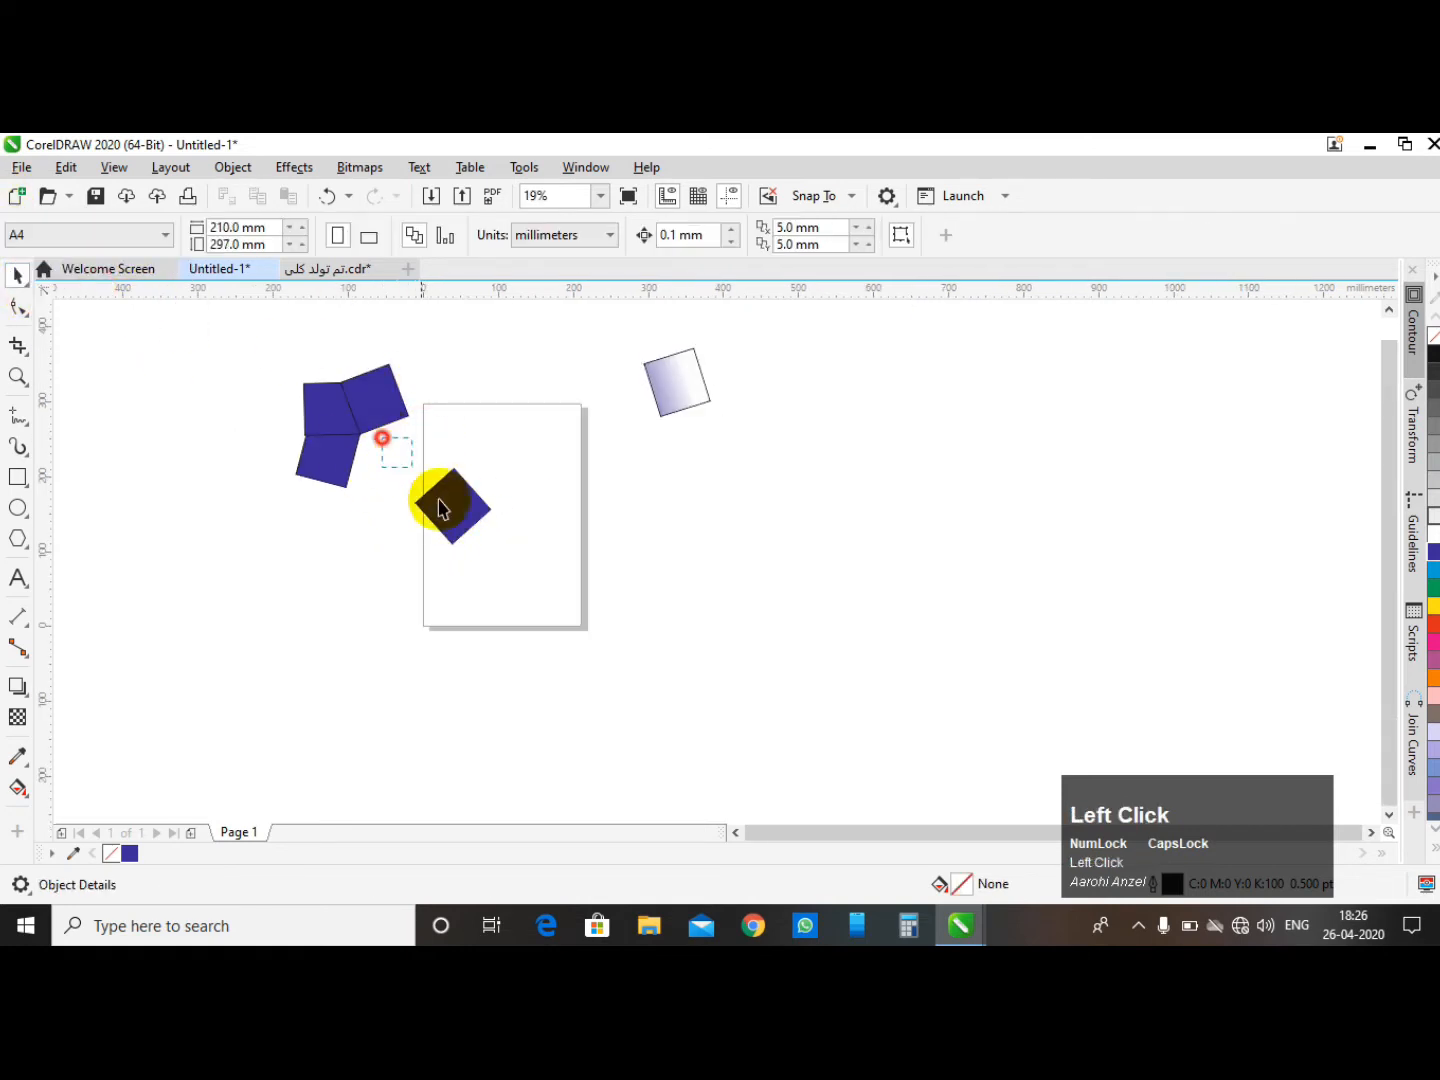
{"action": "scroll", "coordinate": [318, 415], "scroll_direction": "up", "scroll_amount": 2}
{"action": "scroll", "coordinate": [337, 425], "scroll_direction": "down", "scroll_amount": 2}
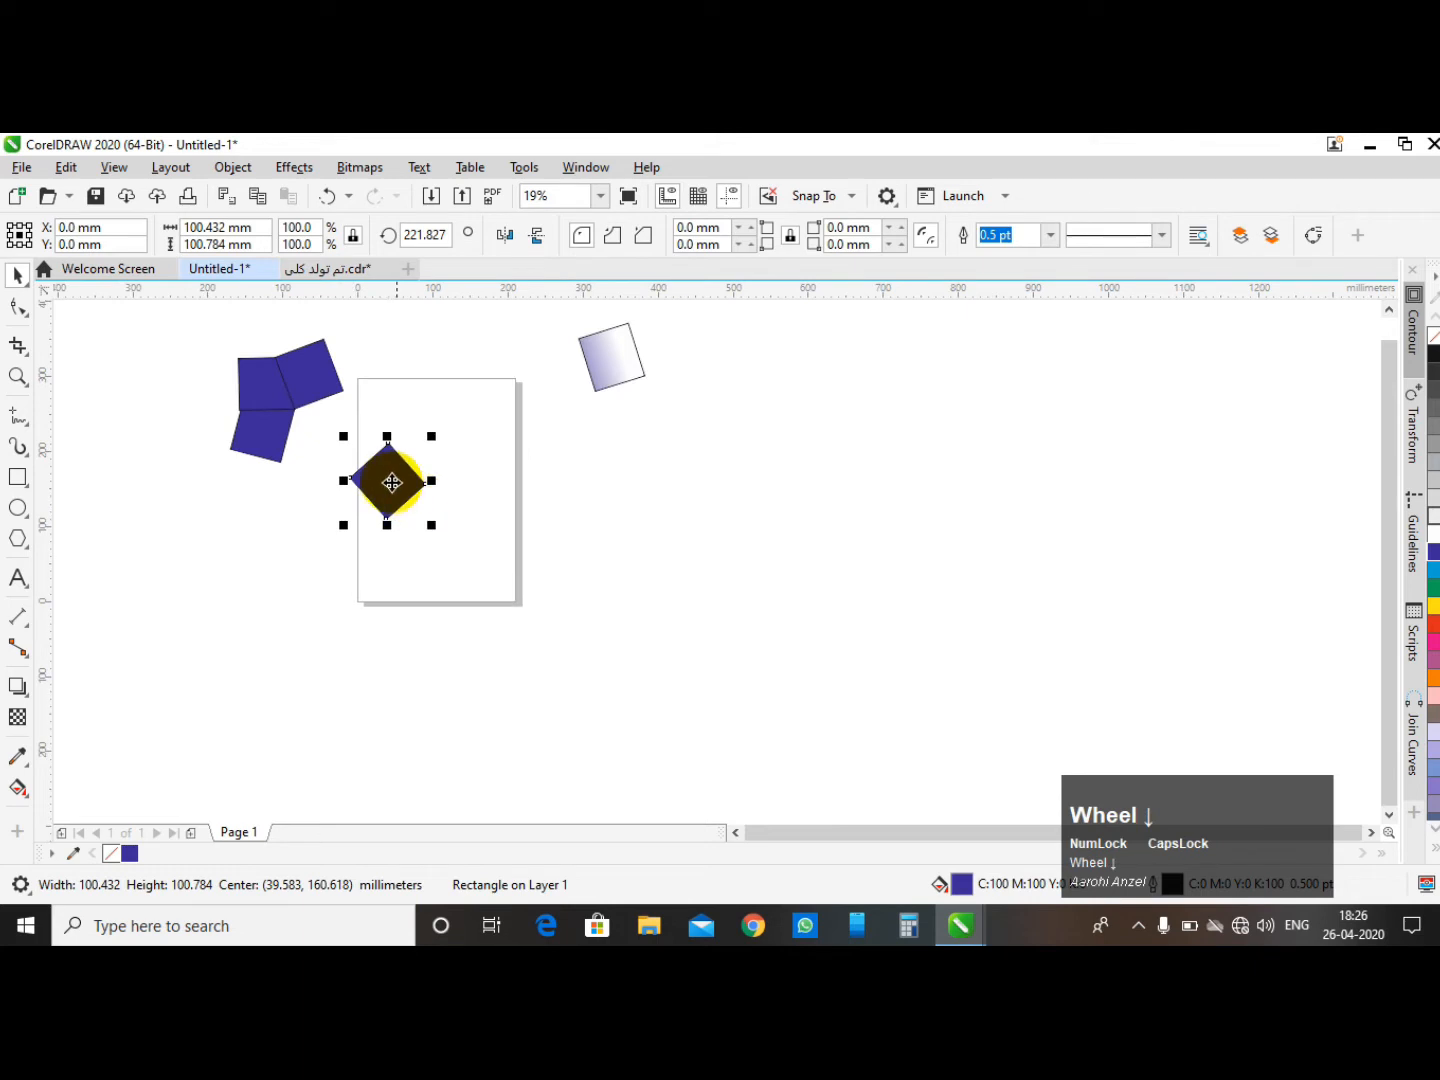
{"action": "scroll", "coordinate": [403, 492], "scroll_direction": "up", "scroll_amount": 2}
{"action": "left_click", "coordinate": [28, 284]}
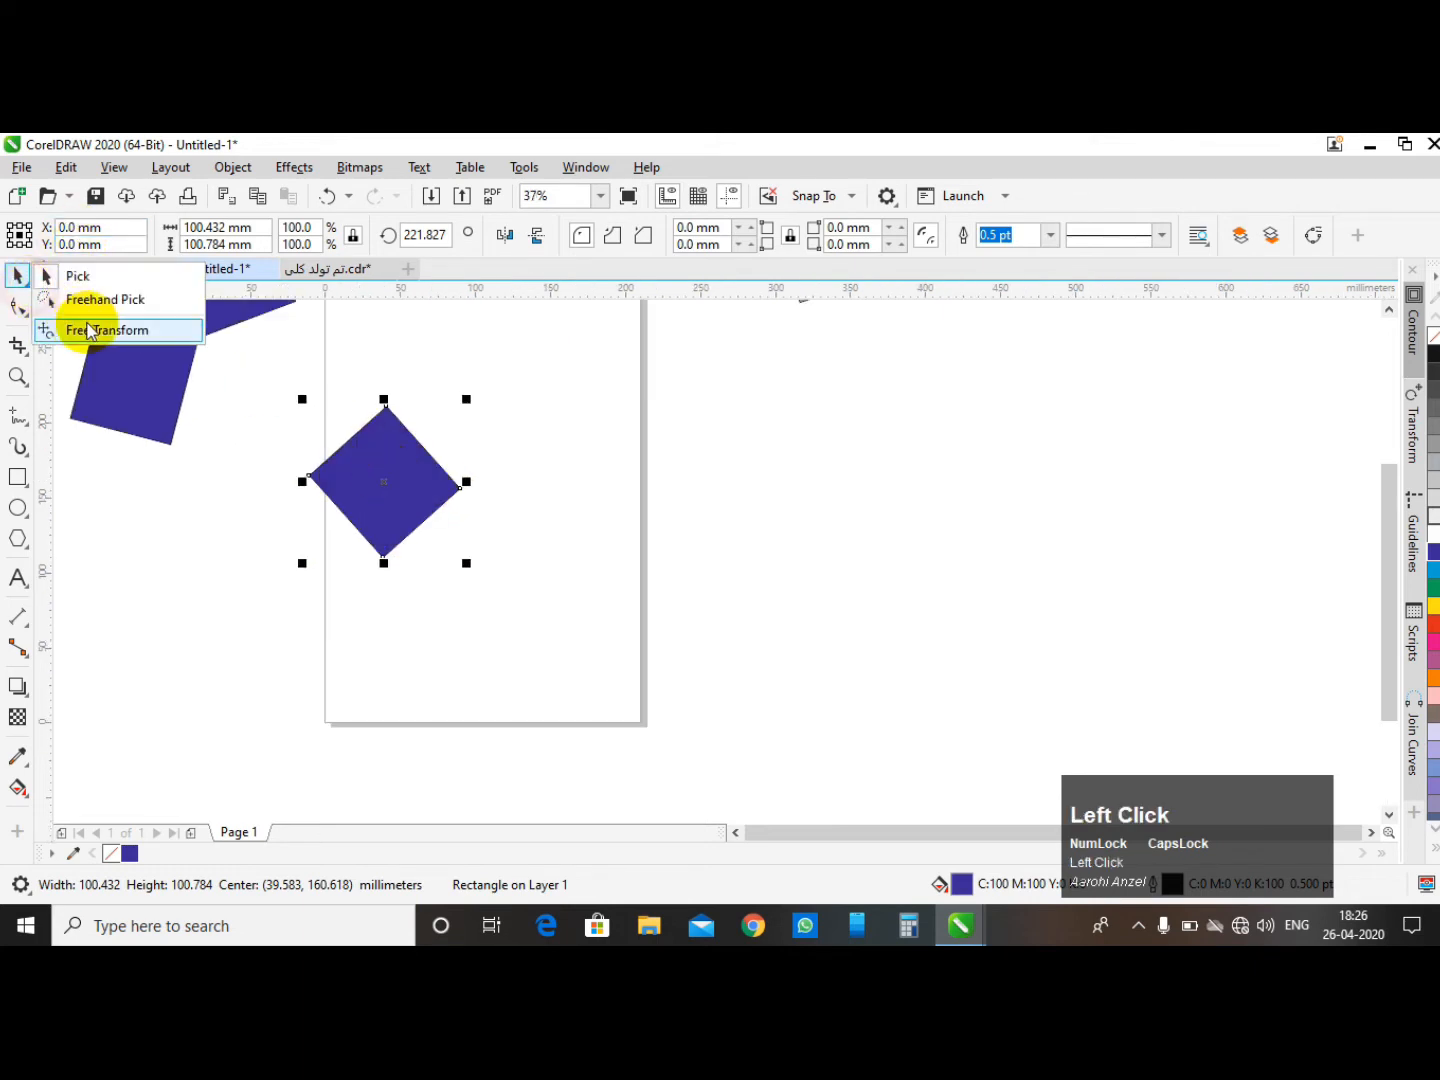
{"action": "left_click", "coordinate": [87, 329]}
{"action": "left_click", "coordinate": [82, 236]}
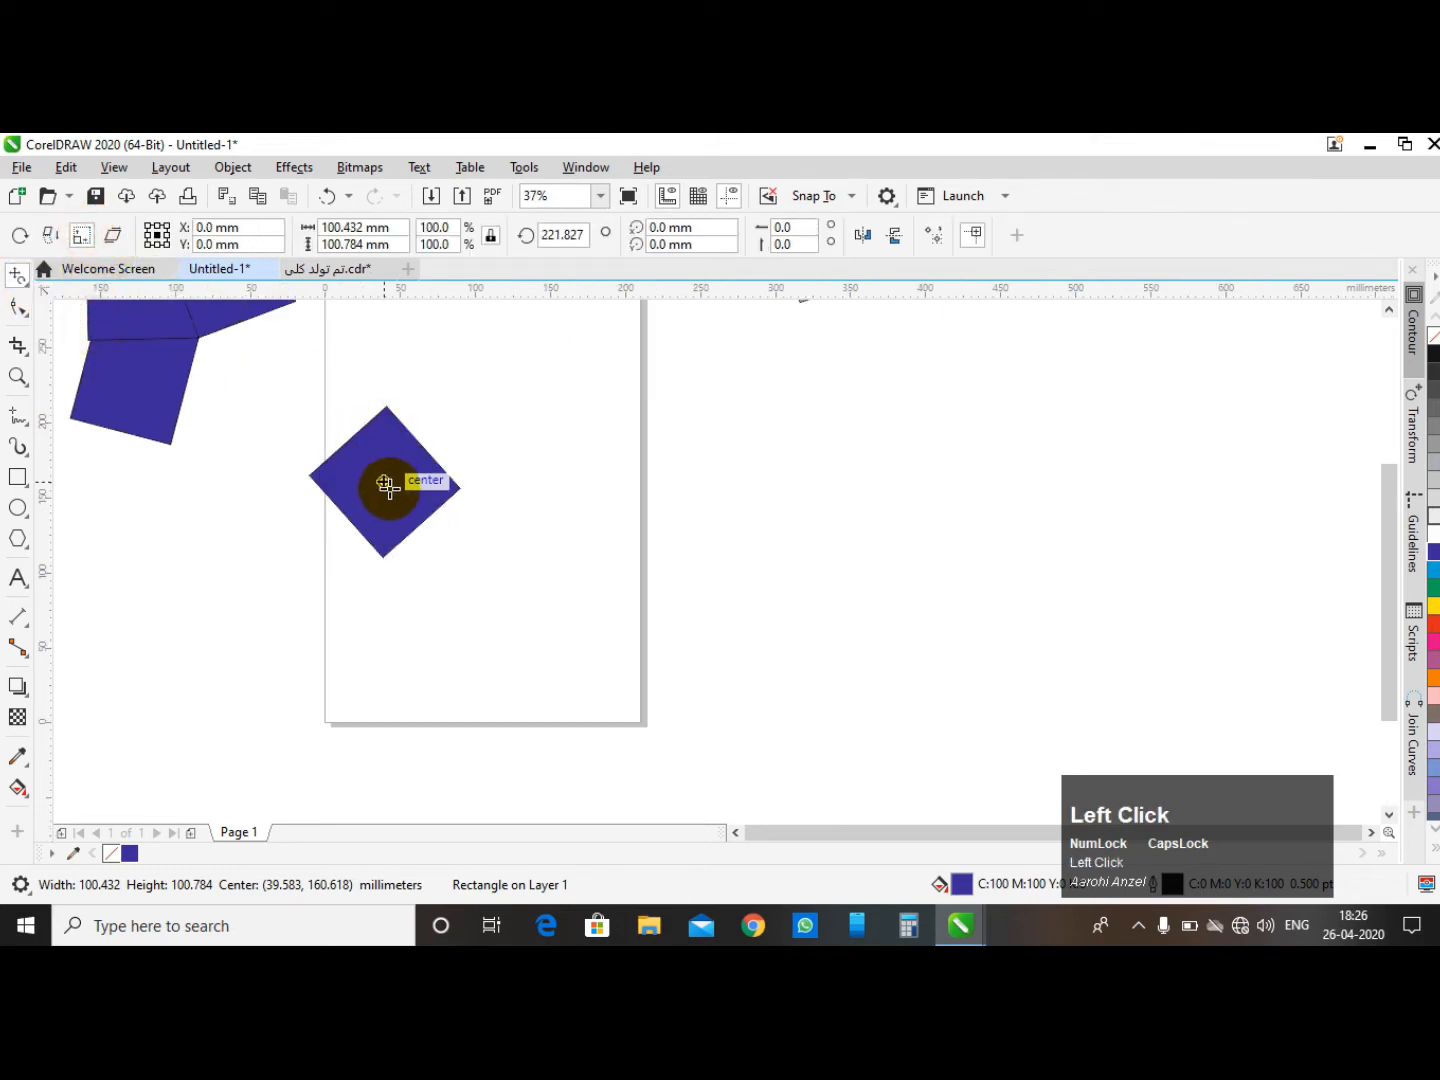
{"action": "left_click_drag", "start_coordinate": [389, 482], "coordinate": [419, 485]}
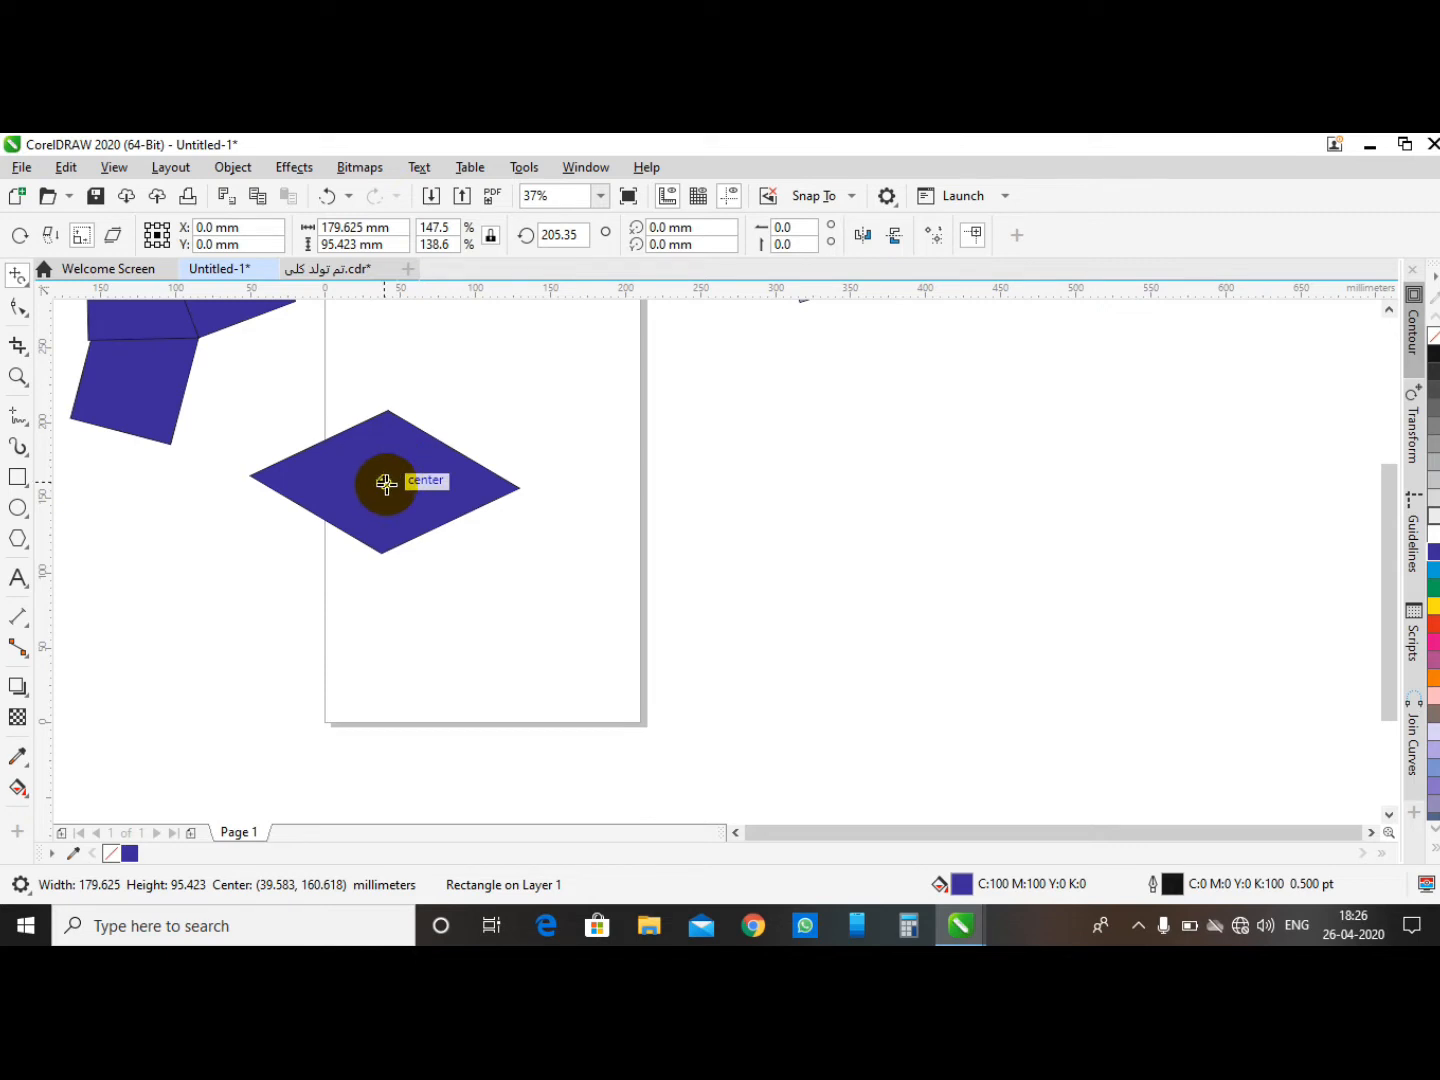
{"action": "left_click_drag", "start_coordinate": [386, 484], "coordinate": [410, 509]}
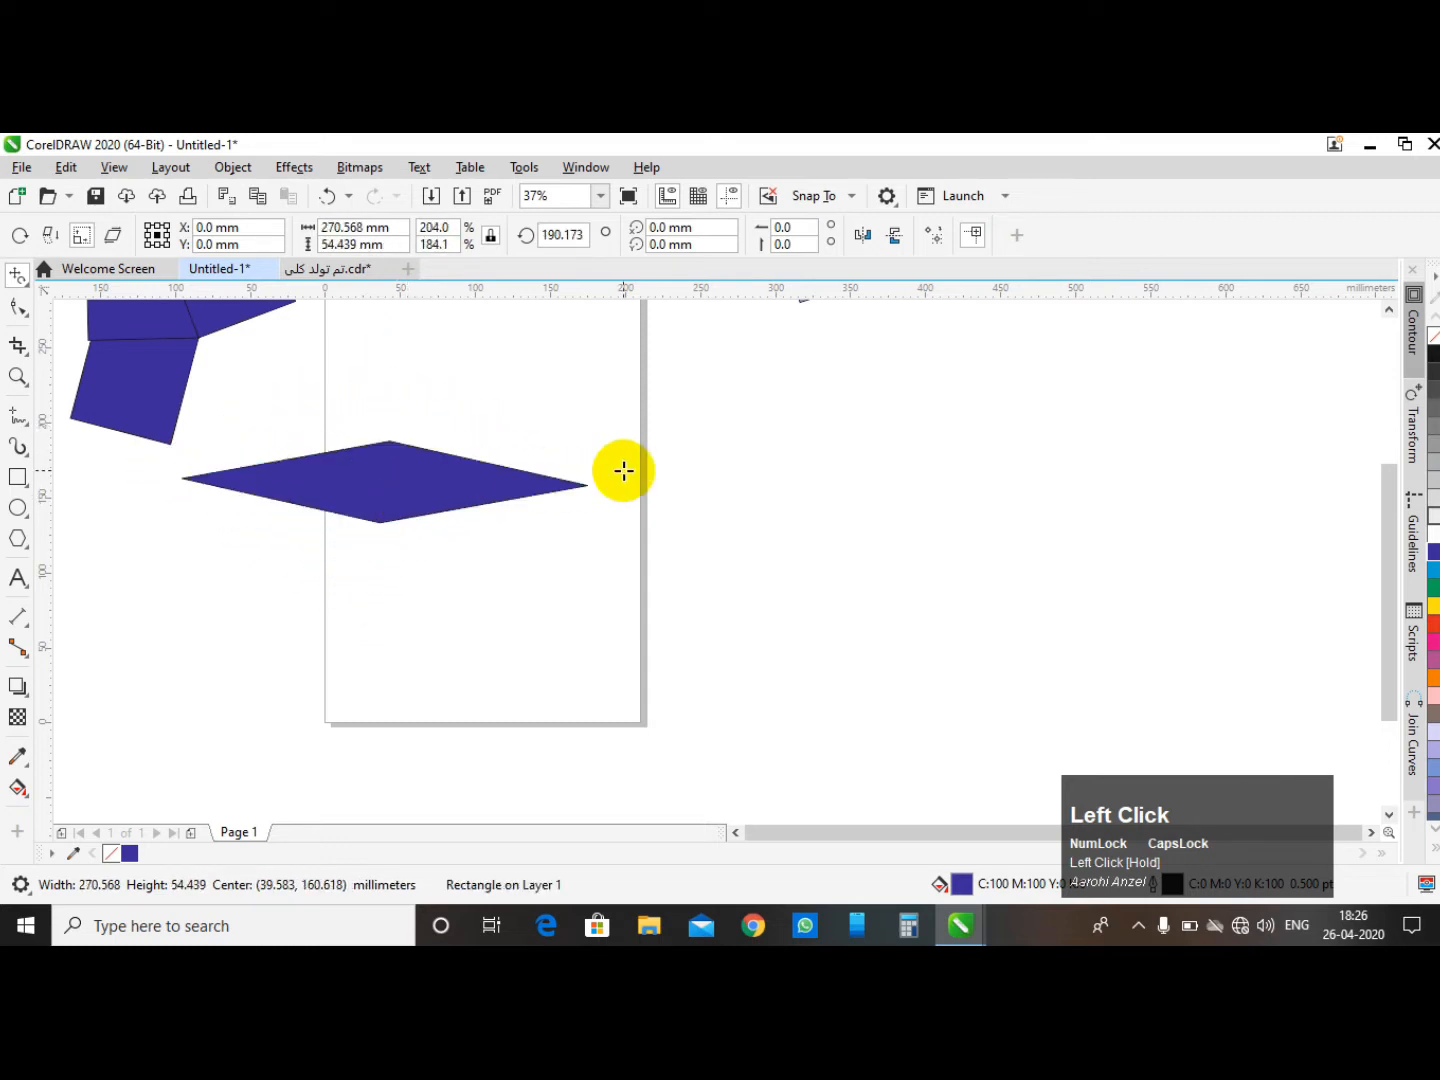
- Keep scaling the rhombus freehand until it becomes a large diamond about 455 × 503 mm
{"action": "scroll", "coordinate": [284, 489], "scroll_direction": "down", "scroll_amount": 1}
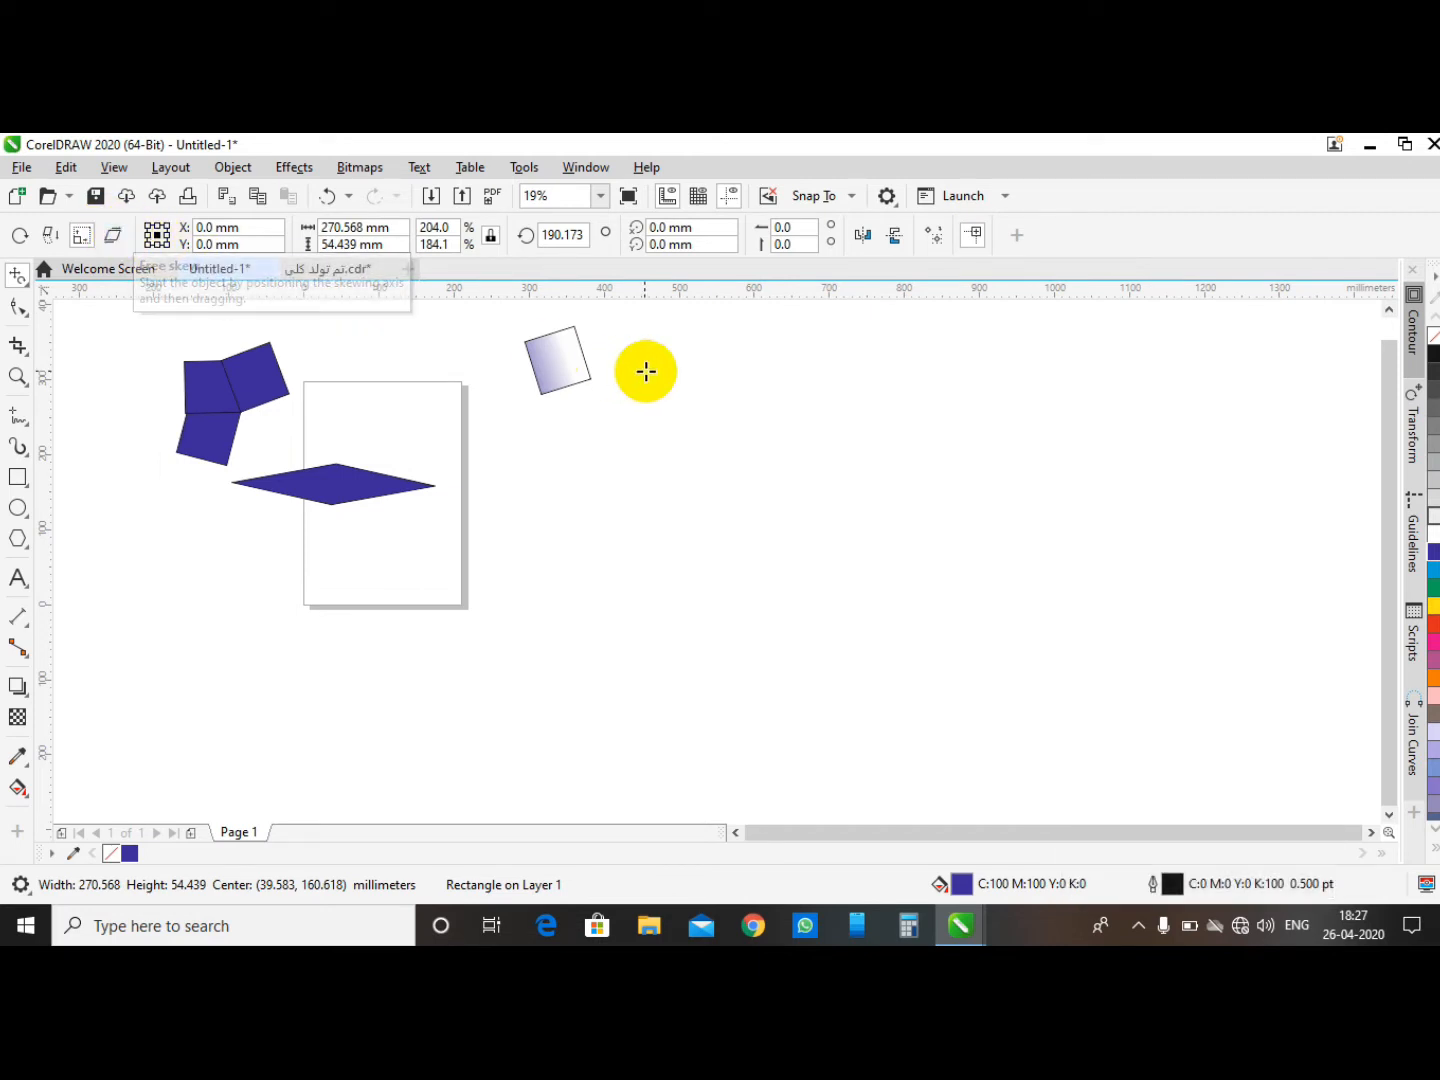
{"action": "scroll", "coordinate": [569, 355], "scroll_direction": "up", "scroll_amount": 2}
{"action": "scroll", "coordinate": [524, 370], "scroll_direction": "down", "scroll_amount": 1}
{"action": "scroll", "coordinate": [526, 370], "scroll_direction": "up", "scroll_amount": 1}
{"action": "mouse_move", "coordinate": [518, 367]}
{"action": "left_mouse_down"}
{"action": "mouse_move", "coordinate": [515, 400]}
{"action": "mouse_move", "coordinate": [583, 383]}
{"action": "mouse_move", "coordinate": [535, 398]}
{"action": "left_mouse_up"}
{"action": "scroll", "coordinate": [551, 418], "scroll_direction": "down", "scroll_amount": 2}
{"action": "scroll", "coordinate": [218, 537], "scroll_direction": "up", "scroll_amount": 1}
{"action": "scroll", "coordinate": [675, 499], "scroll_direction": "down", "scroll_amount": 2}
{"action": "scroll", "coordinate": [580, 495], "scroll_direction": "up", "scroll_amount": 1}
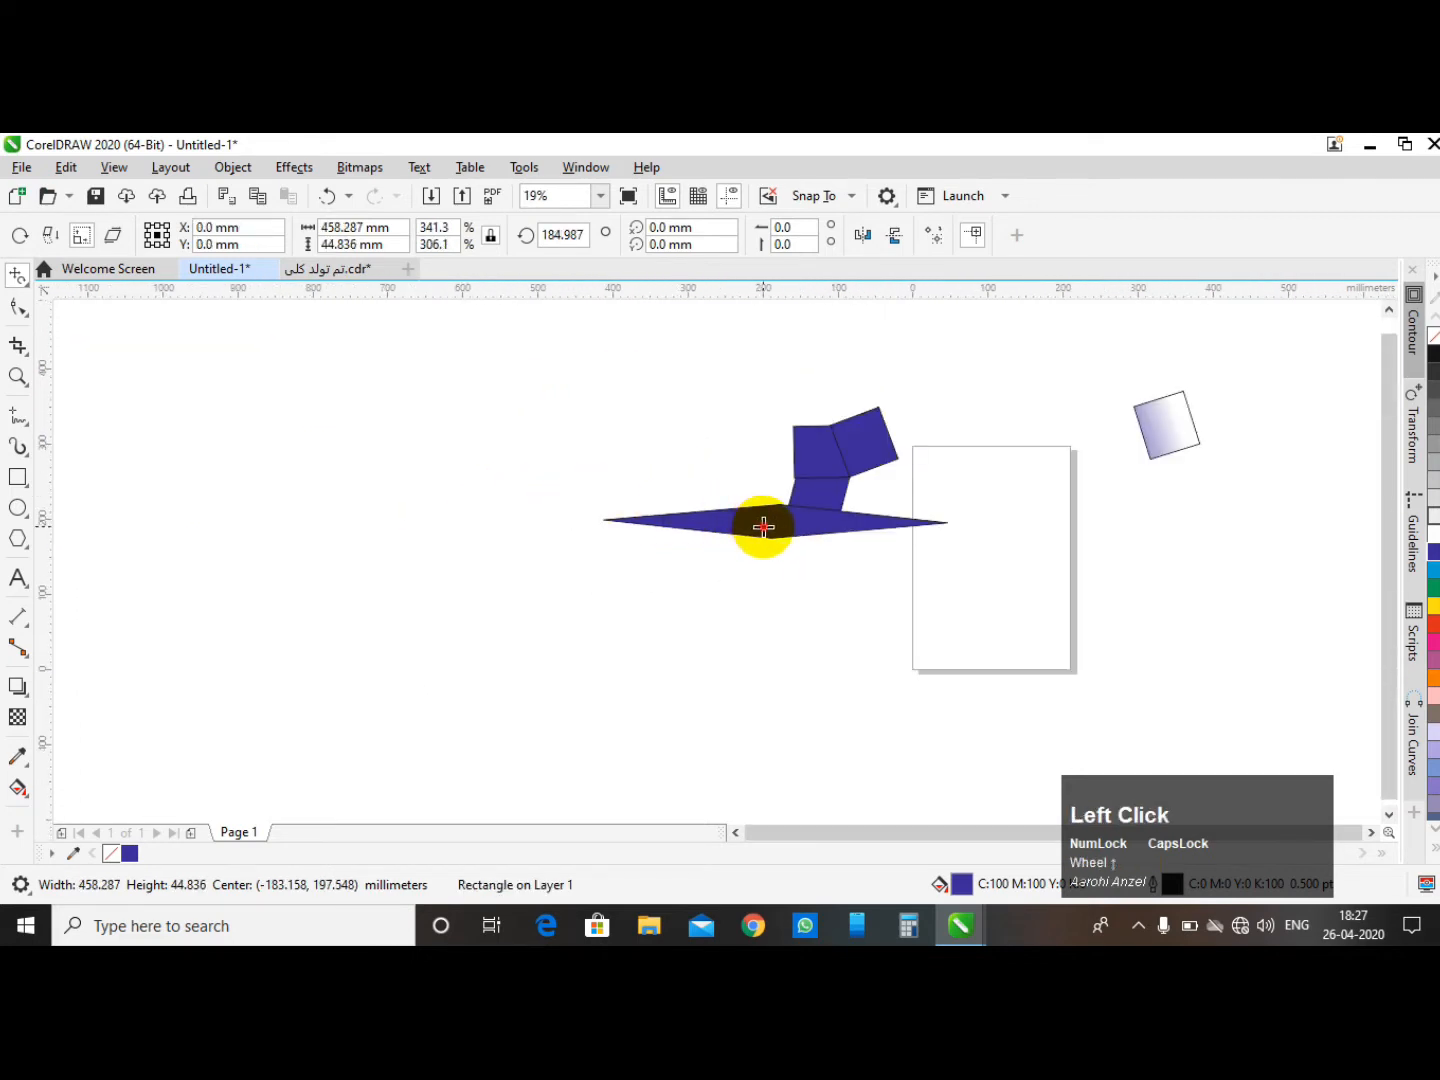
{"action": "left_click_drag", "start_coordinate": [768, 524], "coordinate": [820, 714]}
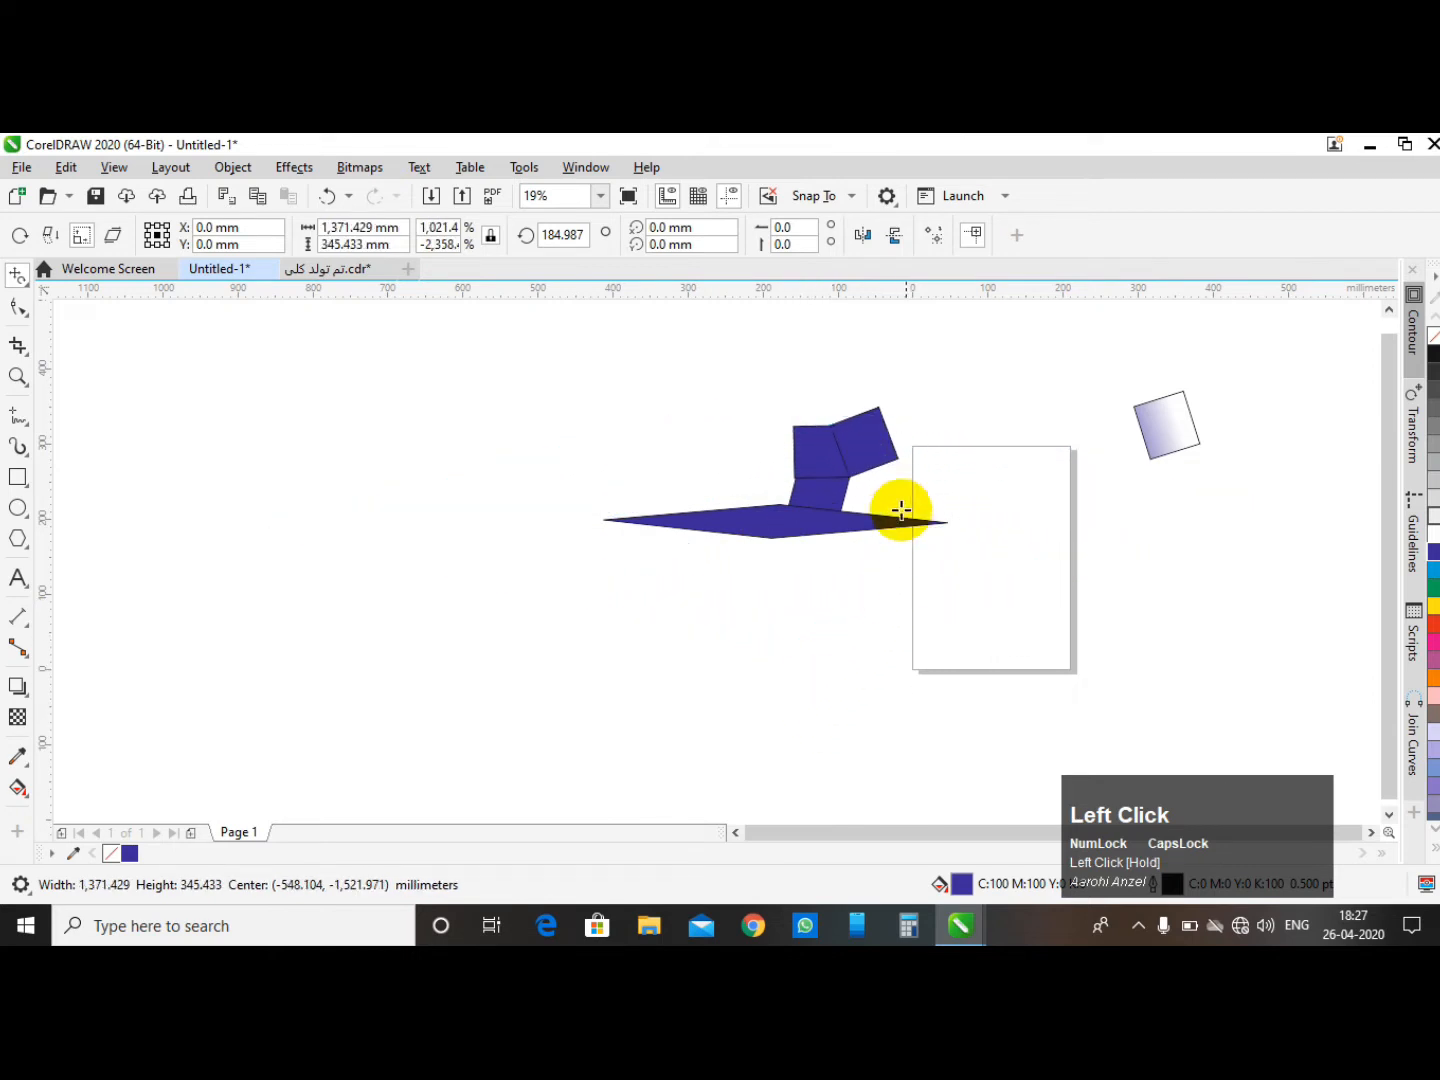
{"action": "scroll", "coordinate": [585, 515], "scroll_direction": "down", "scroll_amount": 1}
{"action": "left_click_drag", "start_coordinate": [924, 514], "coordinate": [994, 589]}
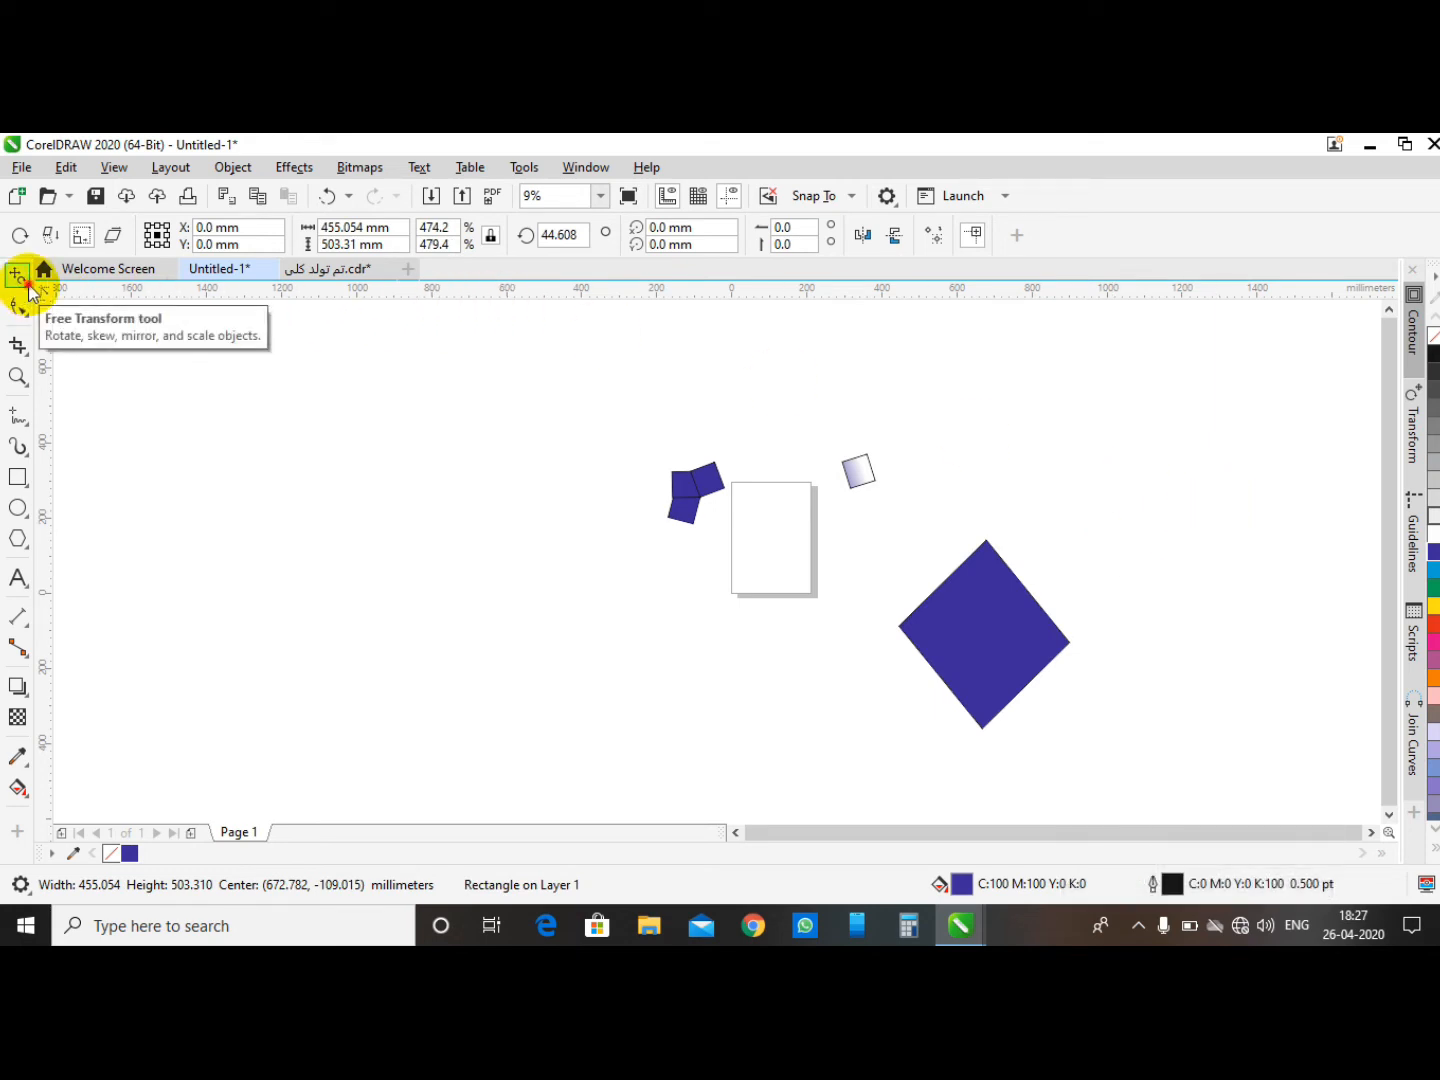
- Deselect everything and draw a rectangle about 418 × 310 mm to the left of the page
{"action": "left_click", "coordinate": [30, 292]}
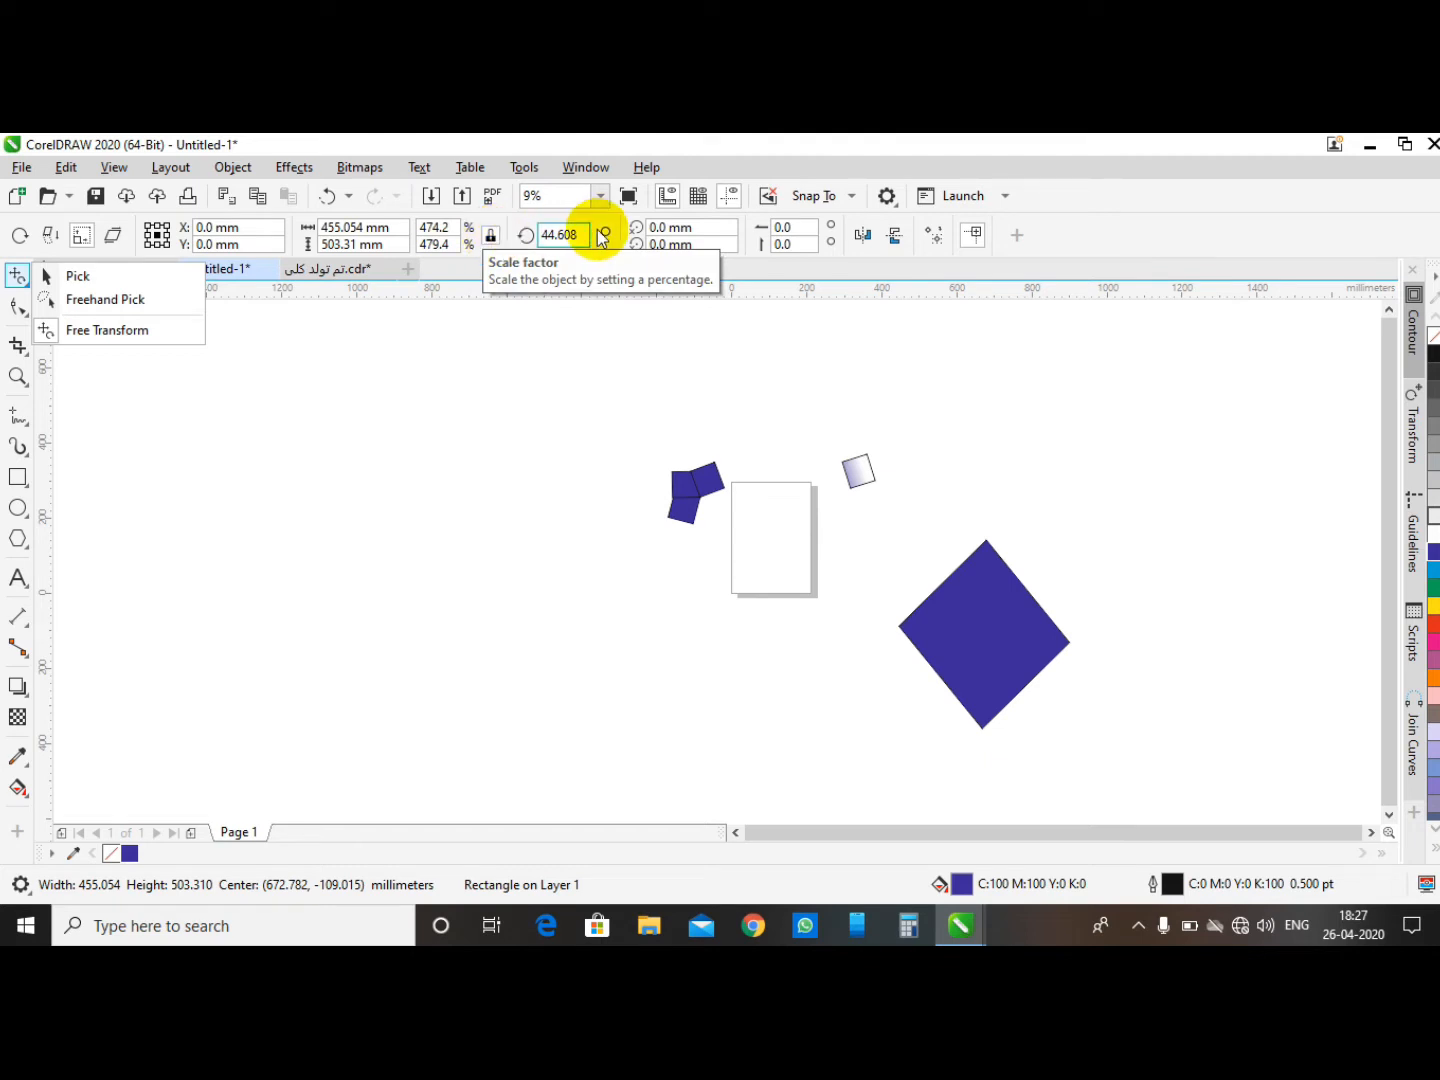
{"action": "left_click", "coordinate": [70, 276]}
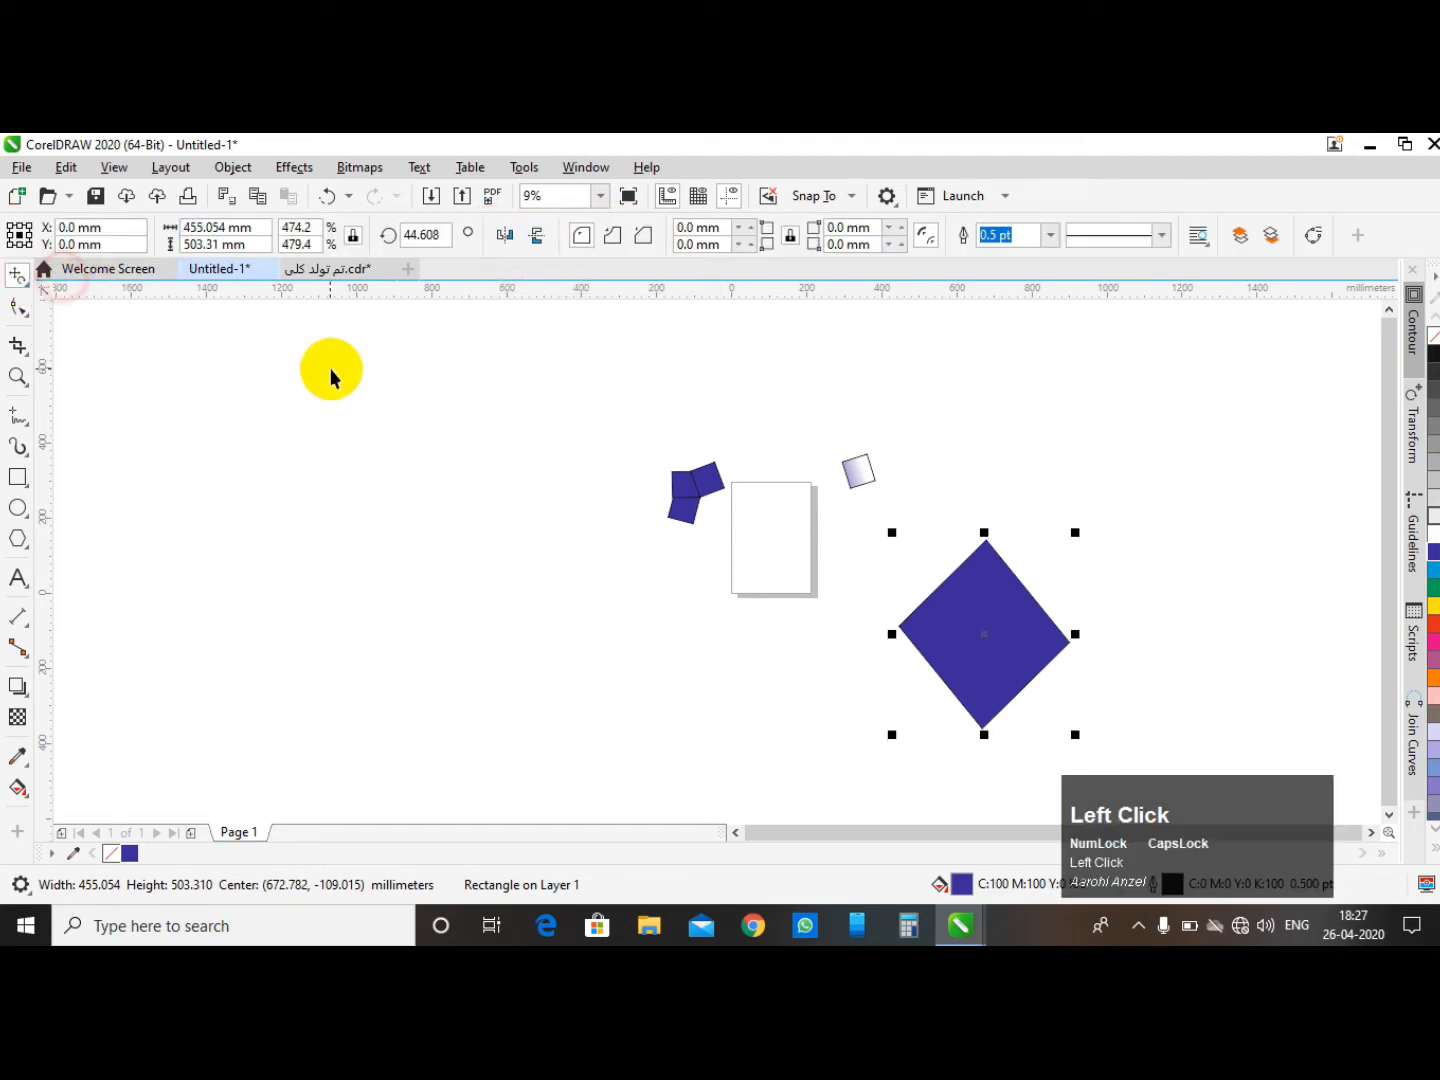
{"action": "left_click", "coordinate": [329, 368]}
{"action": "left_click", "coordinate": [22, 478]}
{"action": "left_click_drag", "start_coordinate": [390, 395], "coordinate": [528, 510]}
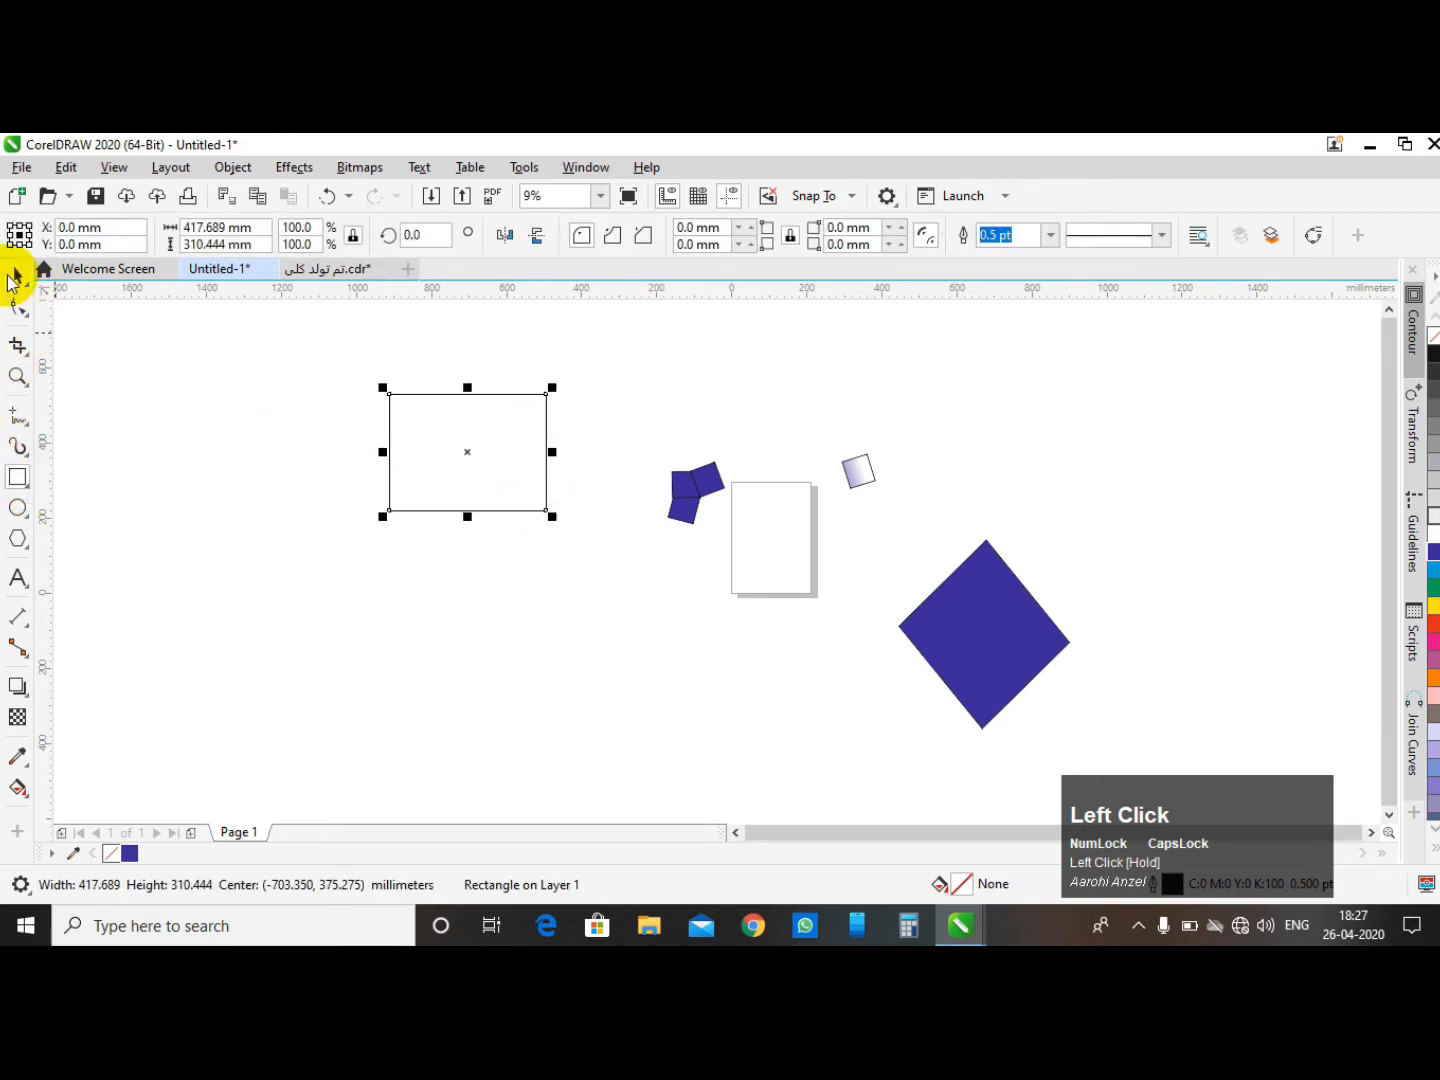
- Select the diamond, the gradient squares and the other shapes with a marquee and delete them, keeping the rectangle
{"action": "left_click", "coordinate": [344, 347]}
{"action": "left_click", "coordinate": [465, 424]}
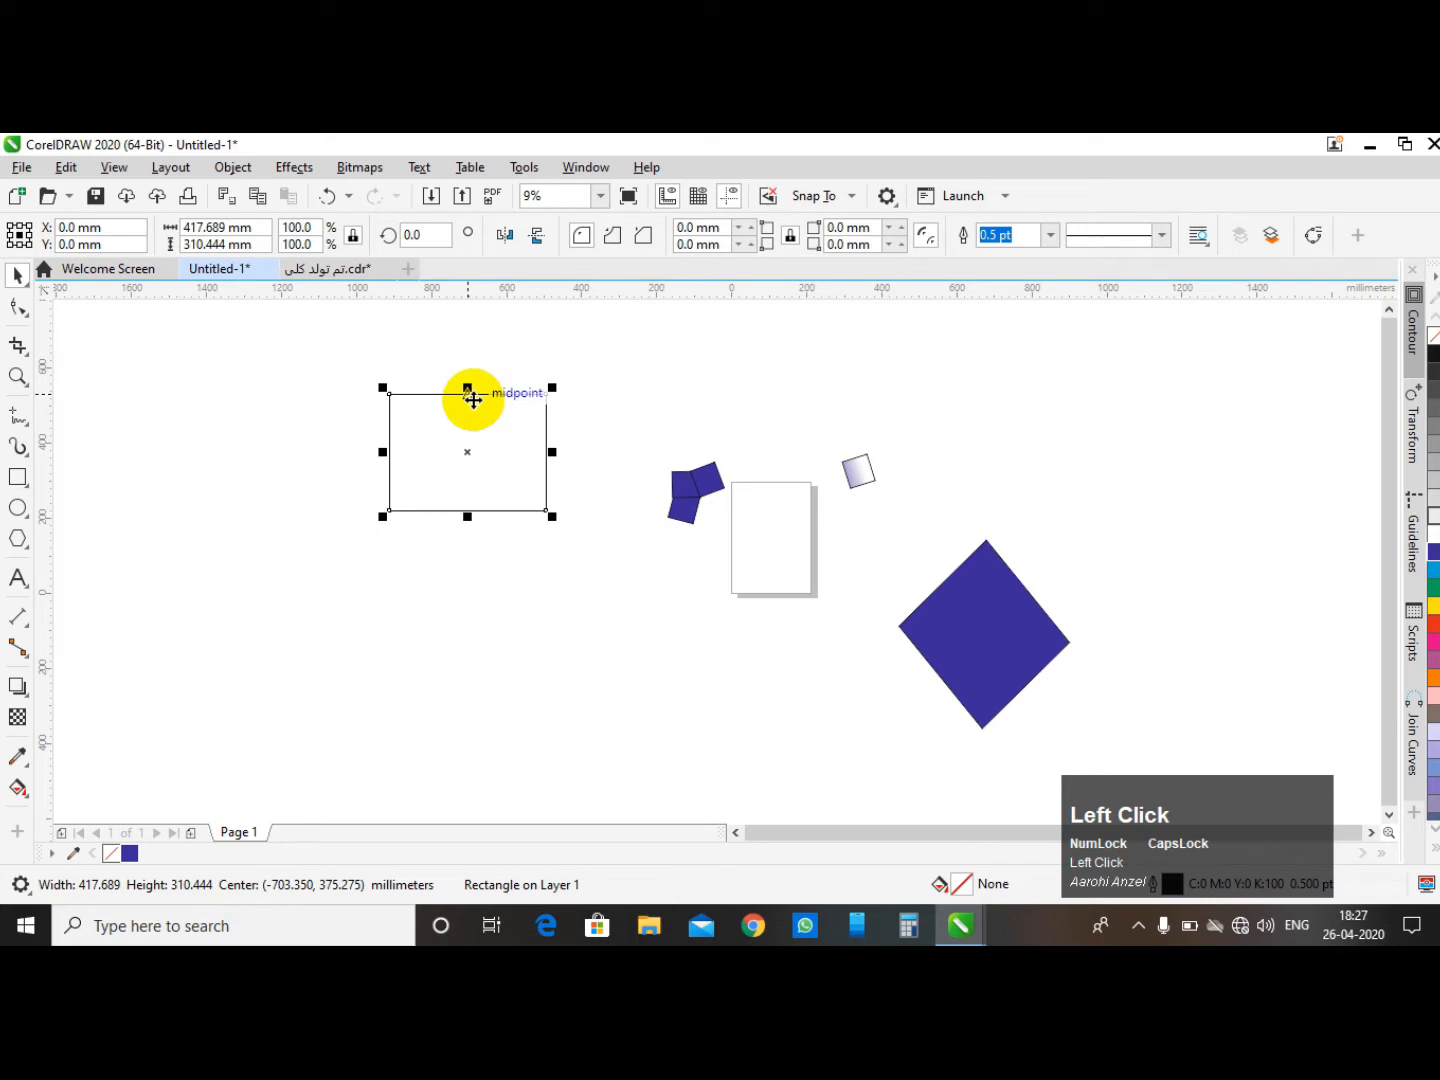
{"action": "left_click_drag", "start_coordinate": [536, 355], "coordinate": [1125, 759]}
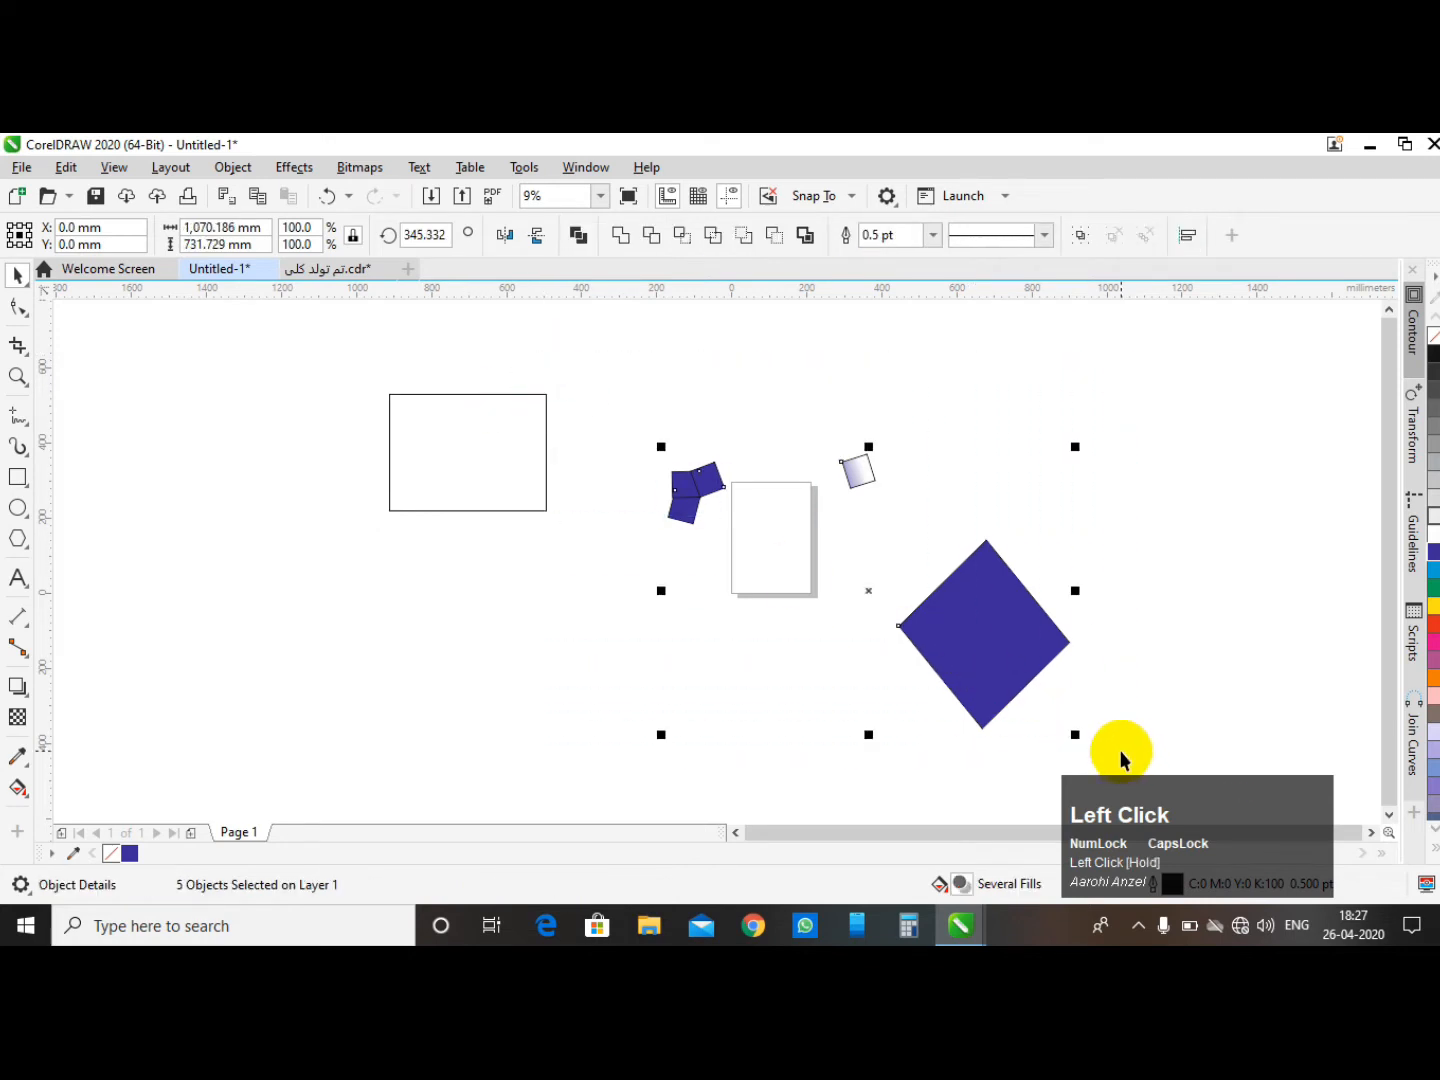
{"action": "key", "text": "Delete"}
- Move the rectangle onto the centre of the page and select it
{"action": "left_click", "coordinate": [450, 419]}
{"action": "left_click_drag", "start_coordinate": [475, 436], "coordinate": [763, 513]}
{"action": "left_click", "coordinate": [925, 495]}
{"action": "left_click", "coordinate": [816, 511]}
- Resize the rectangle with its width and height entered as 500 mm
{"action": "left_click", "coordinate": [230, 229]}
{"action": "type", "text": "500"}
{"action": "key", "text": "Tab"}
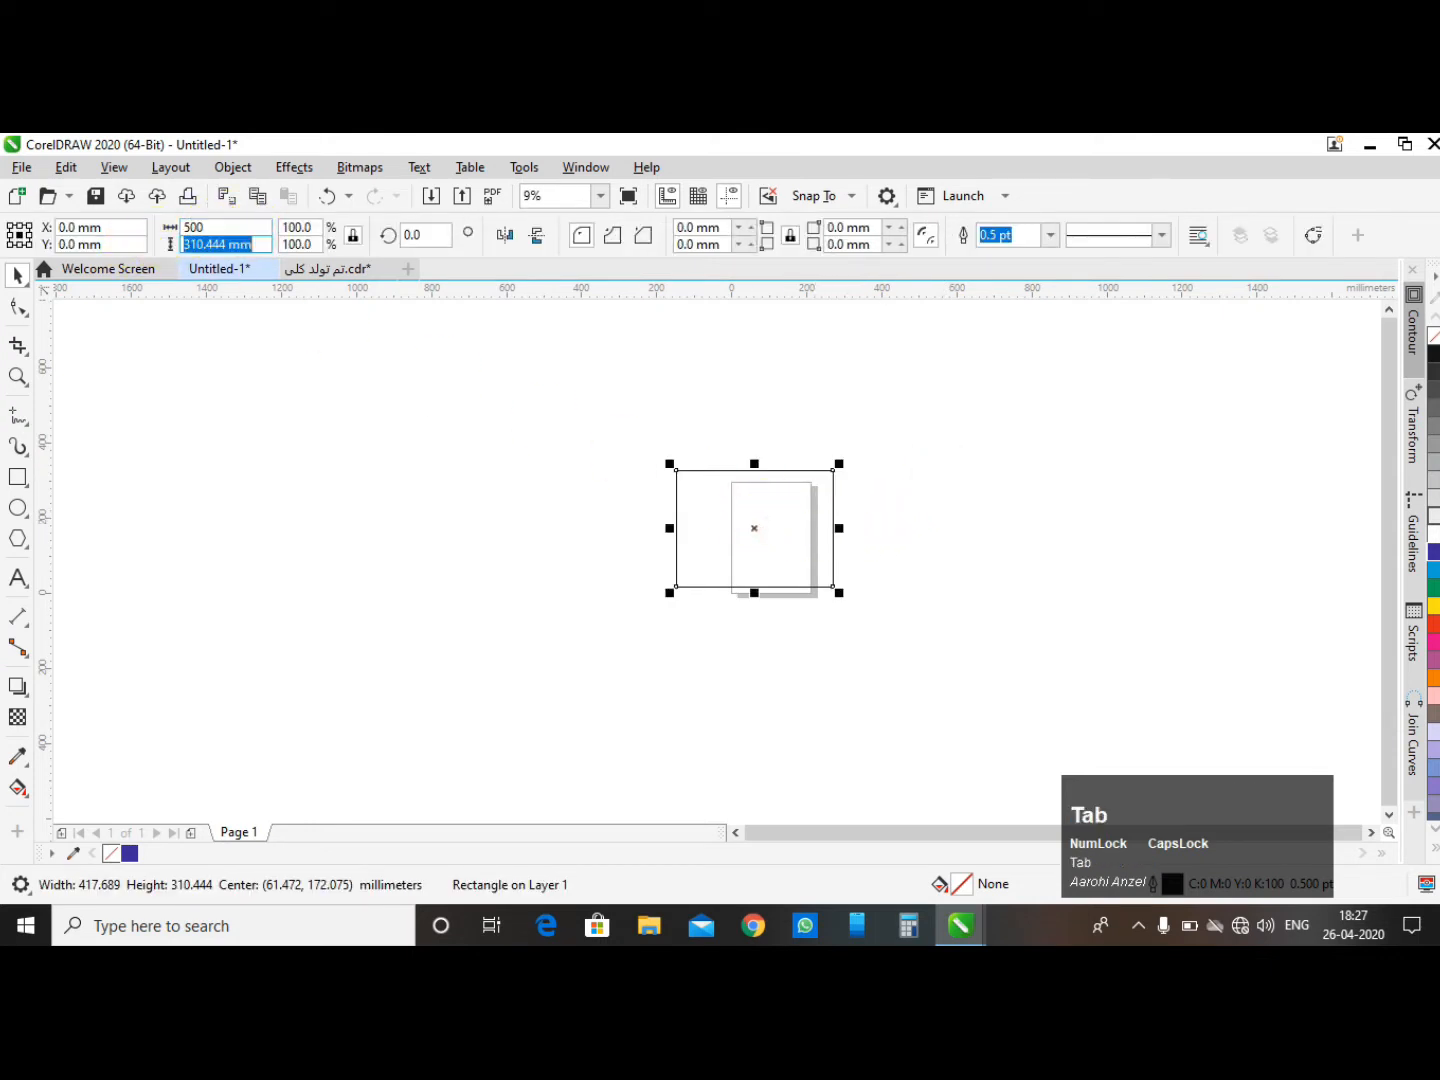
{"action": "type", "text": "500"}
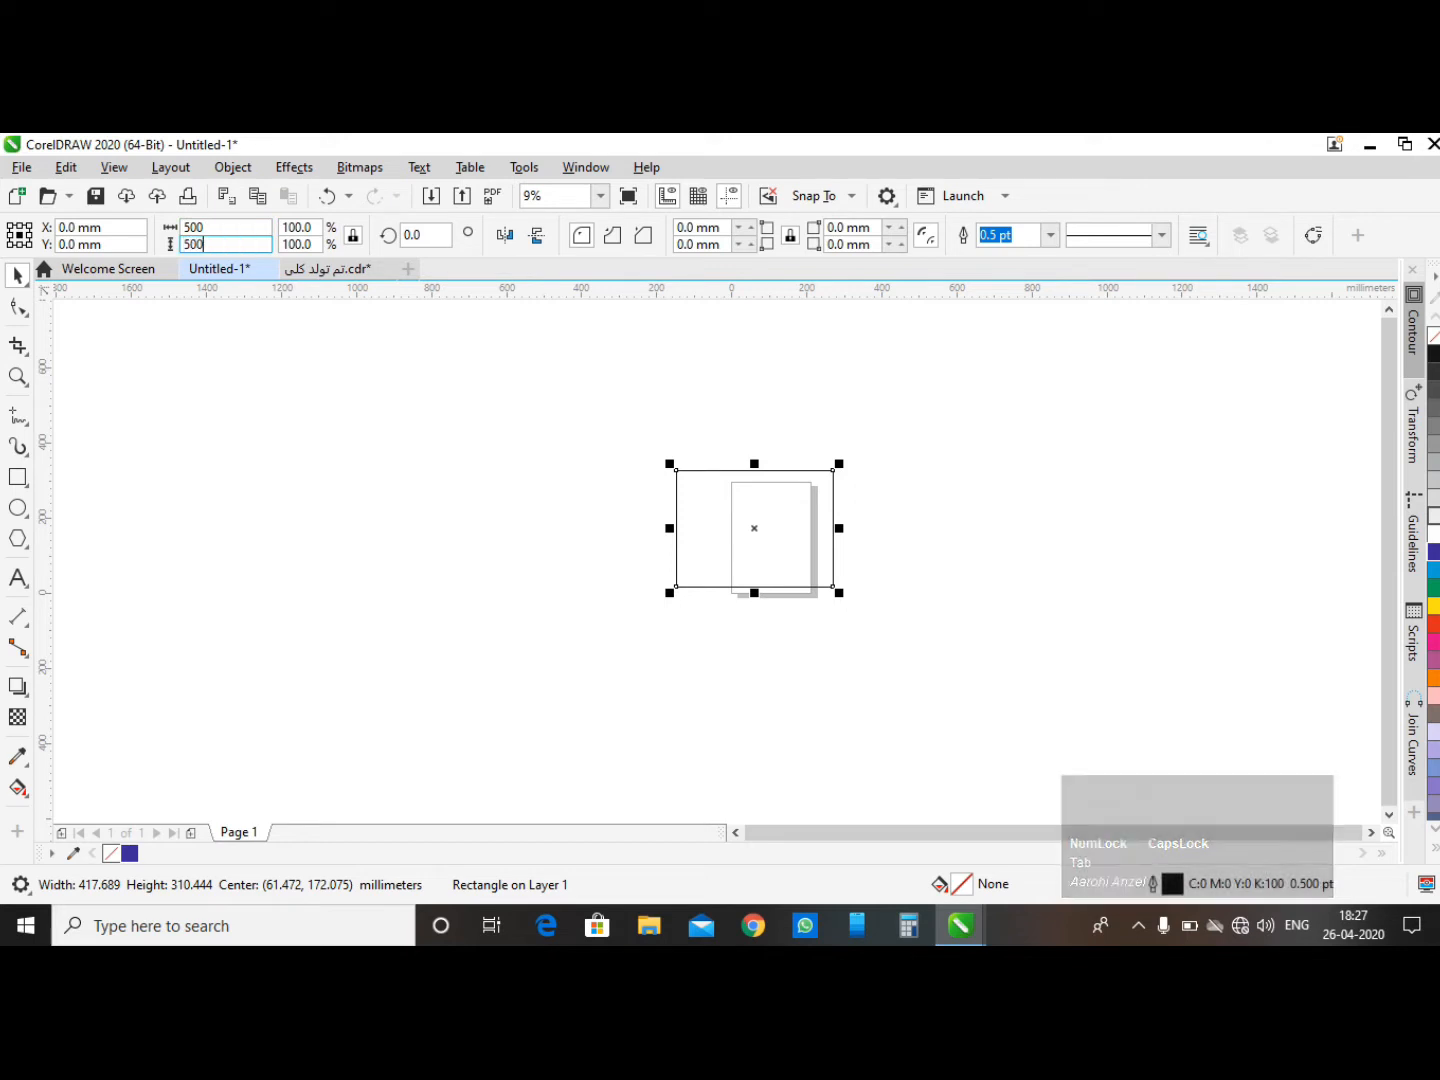
{"action": "left_click", "coordinate": [163, 245]}
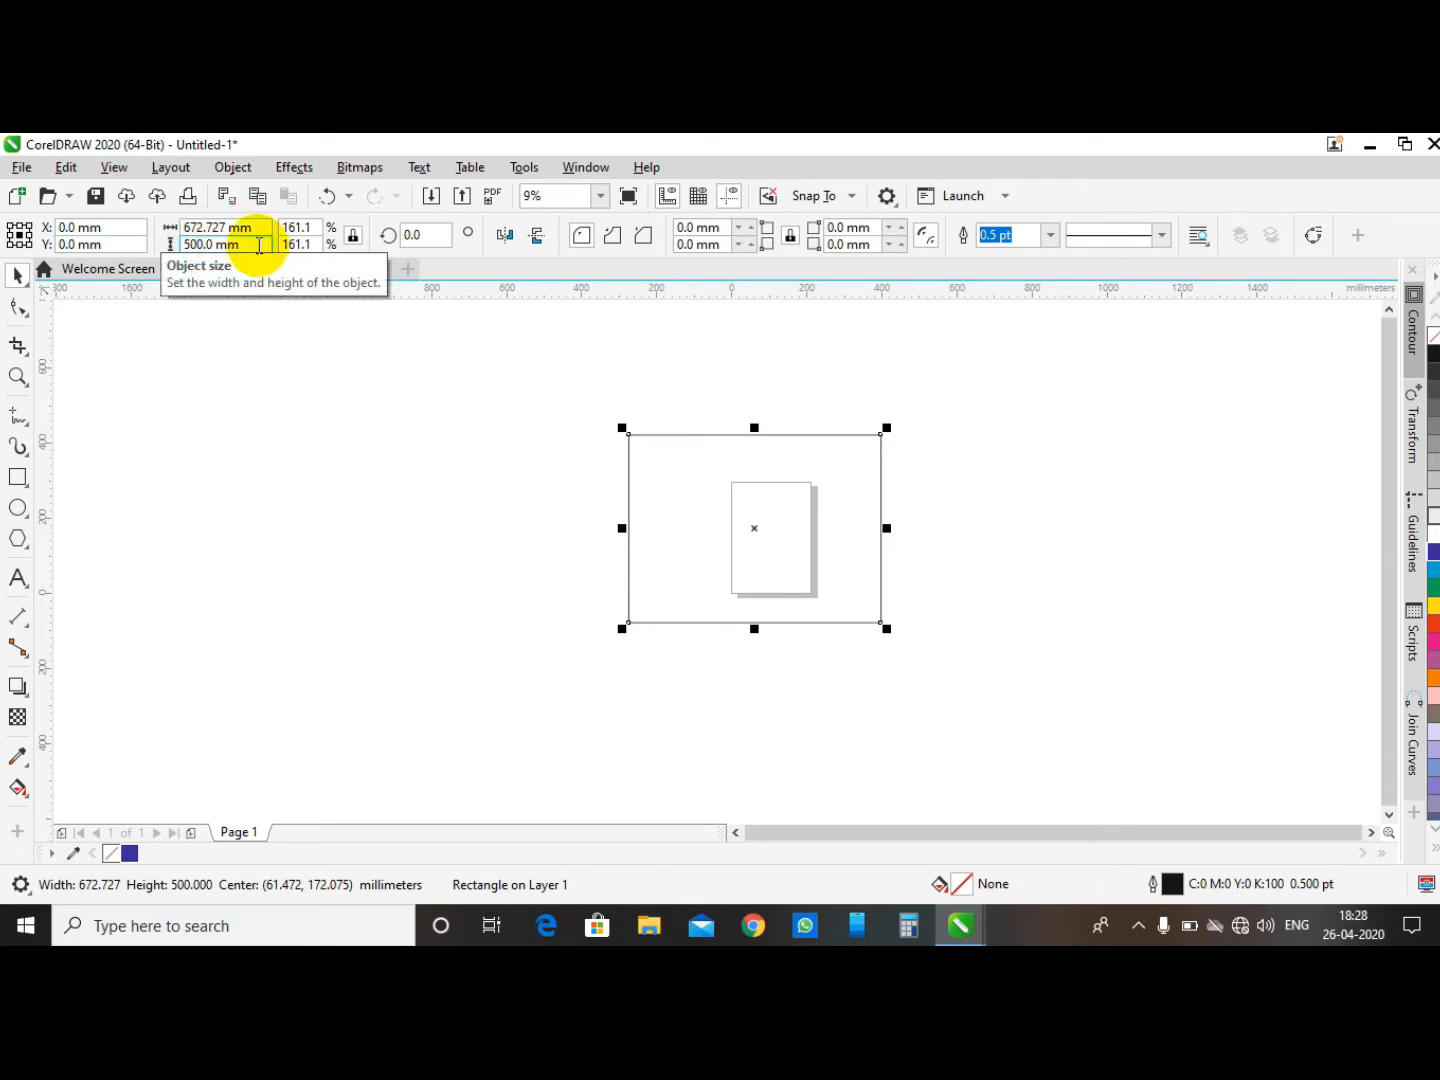
- Deselect the rectangle and switch the document units to inches
{"action": "left_click_drag", "start_coordinate": [264, 230], "coordinate": [146, 231]}
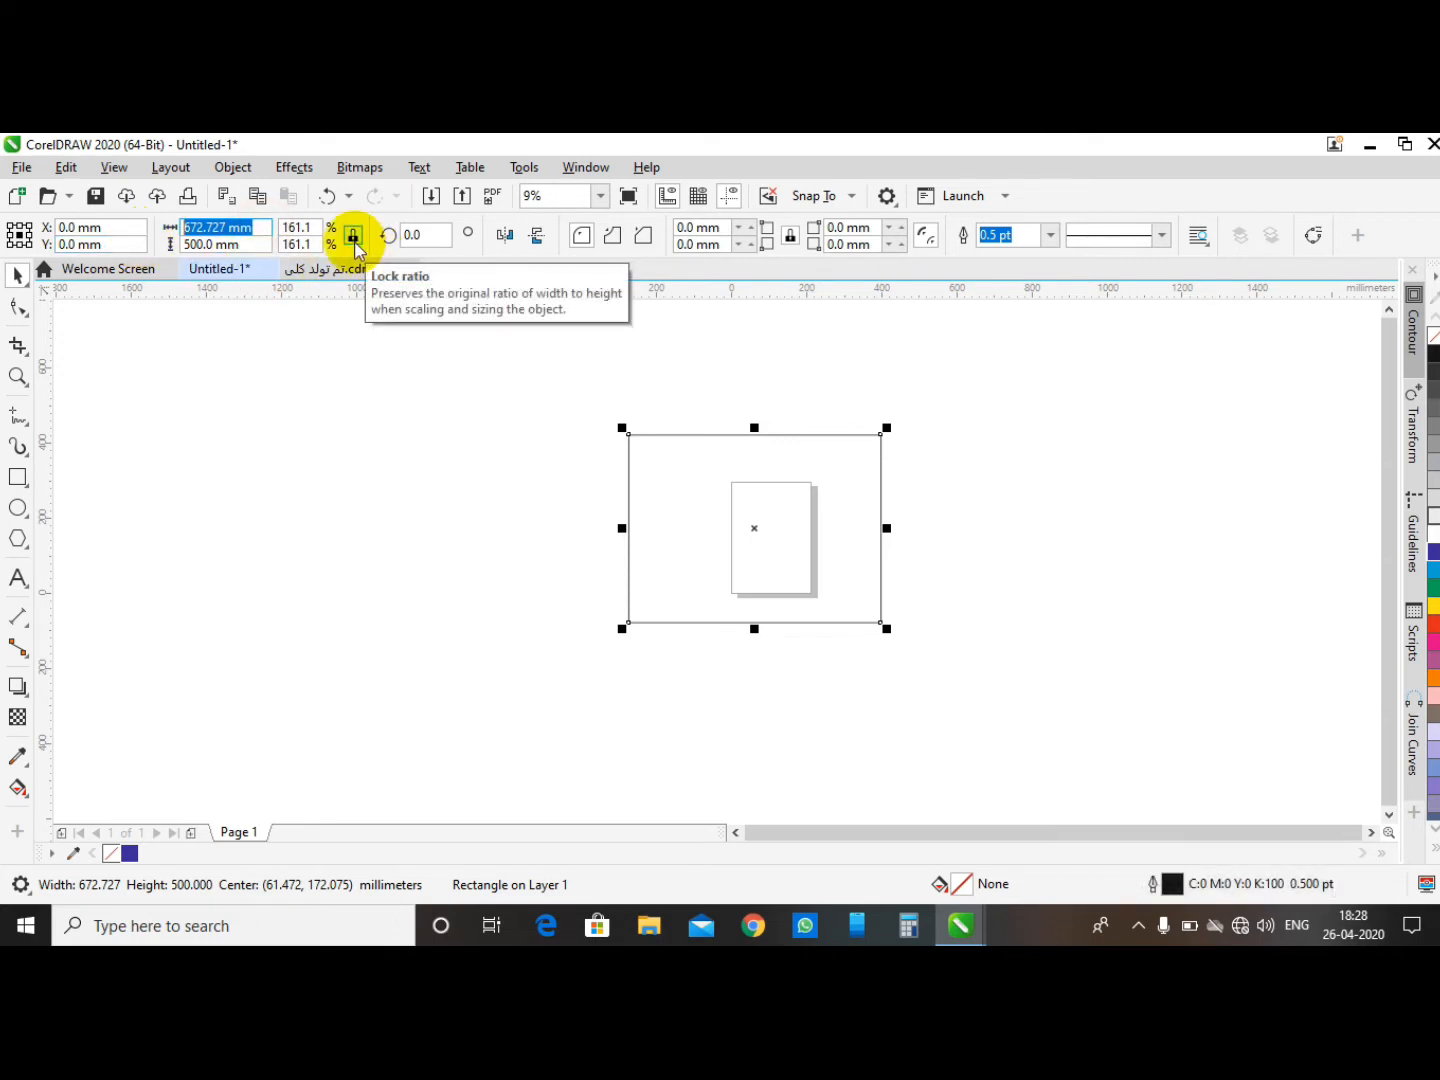
{"action": "left_click", "coordinate": [423, 346]}
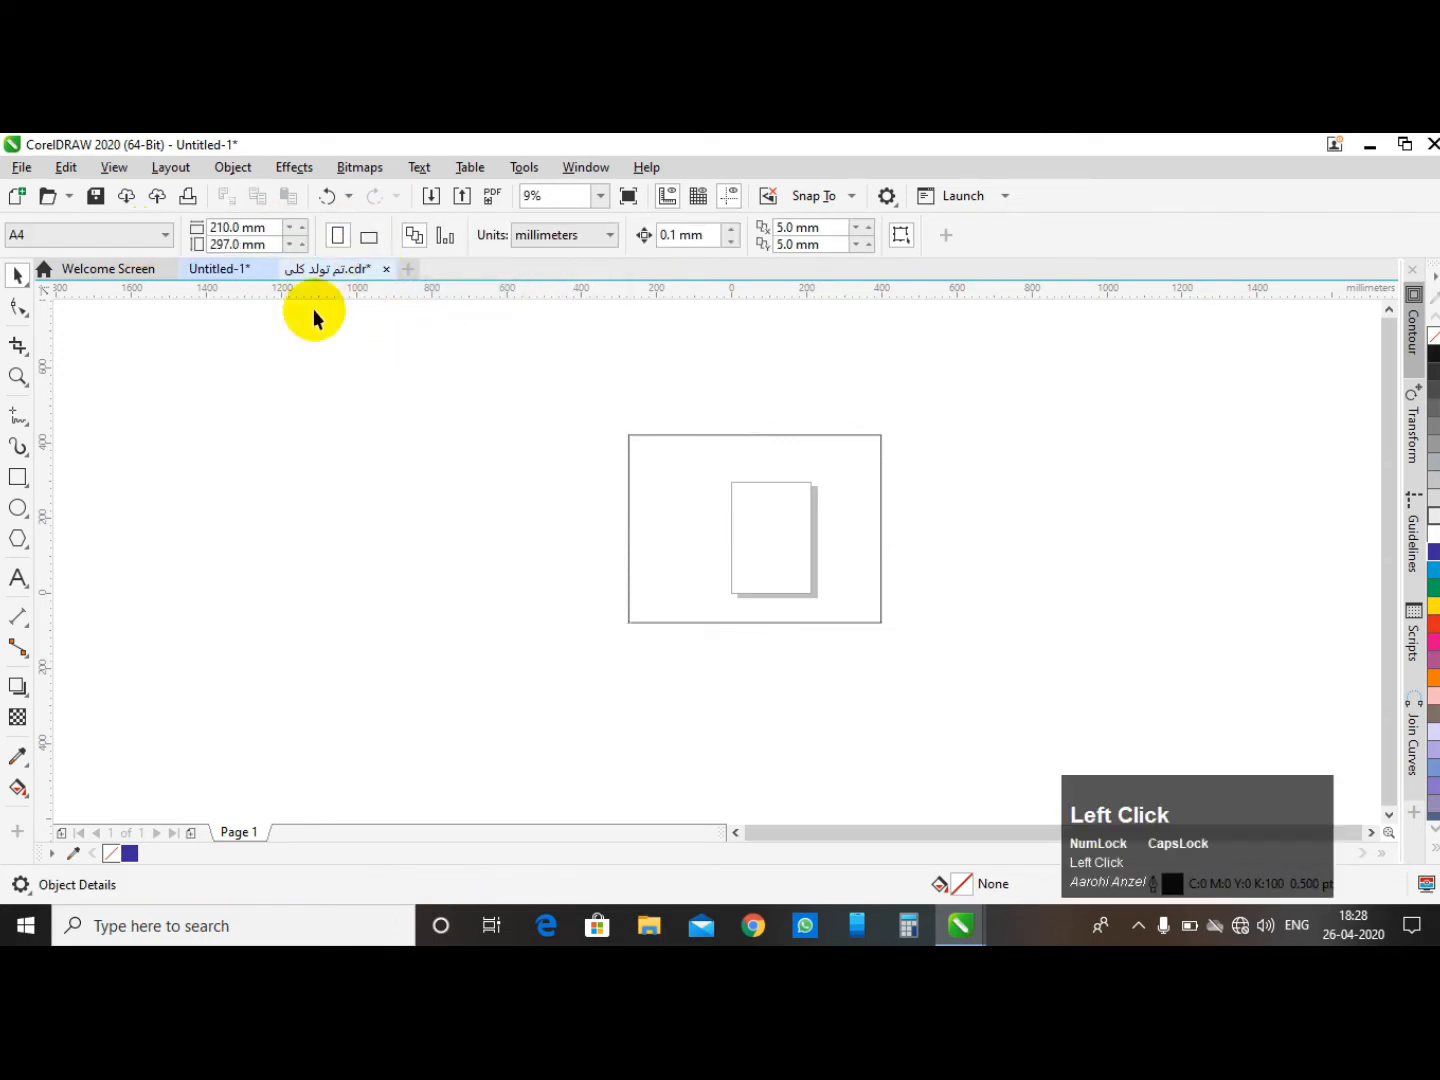
{"action": "left_click", "coordinate": [759, 519]}
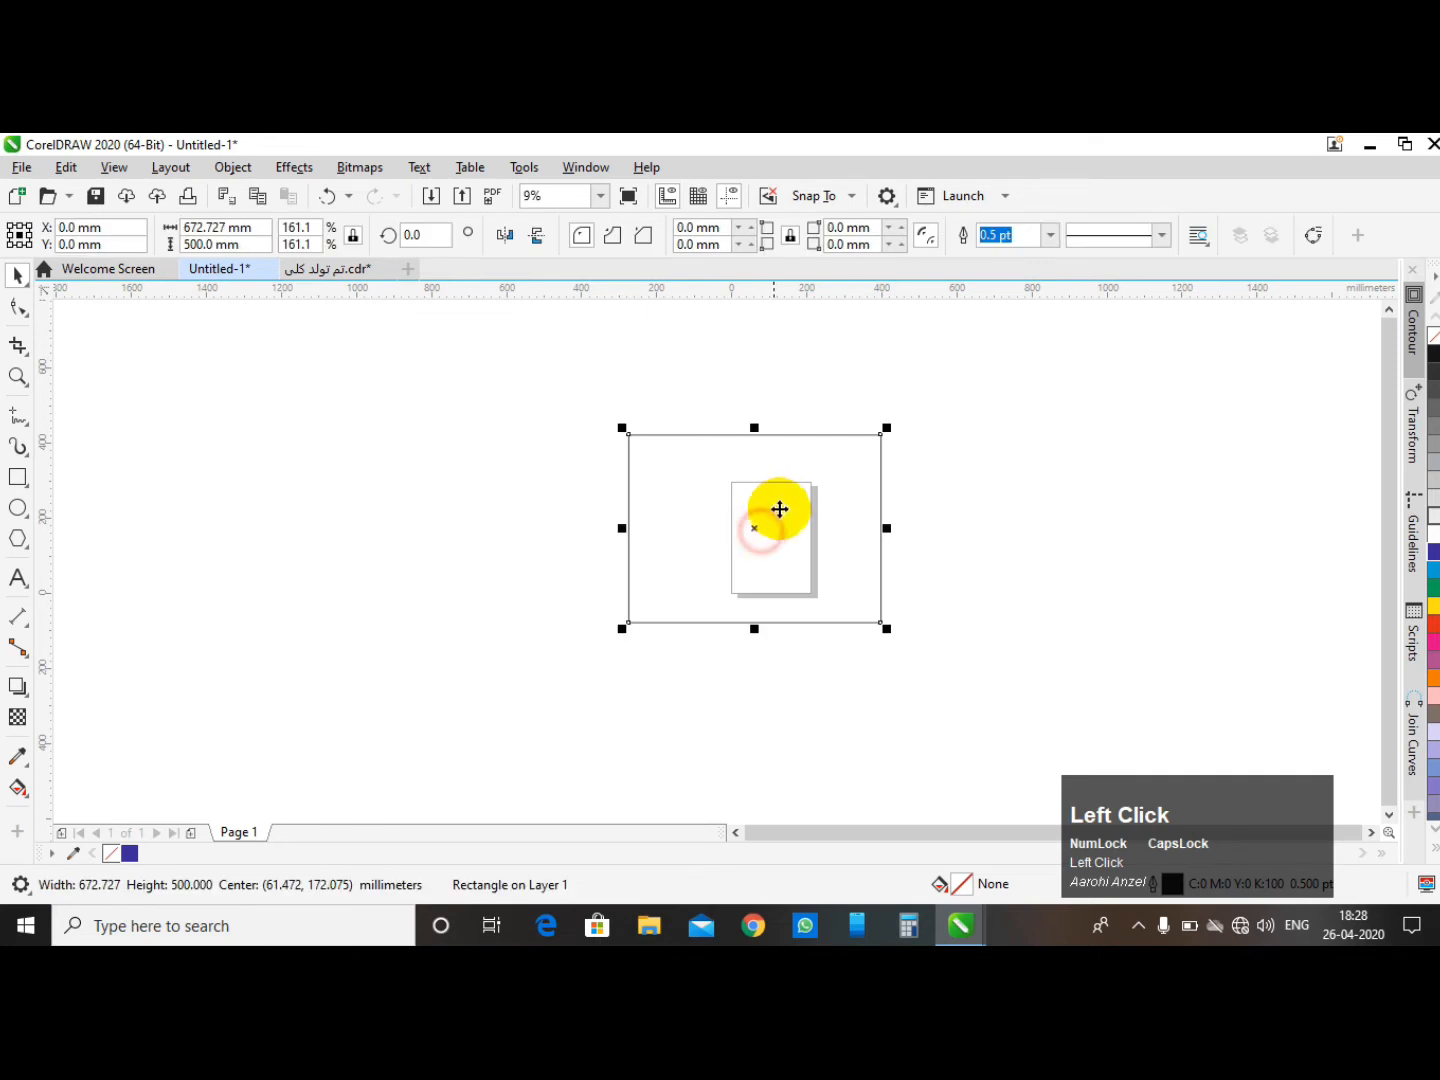
{"action": "left_click", "coordinate": [779, 403]}
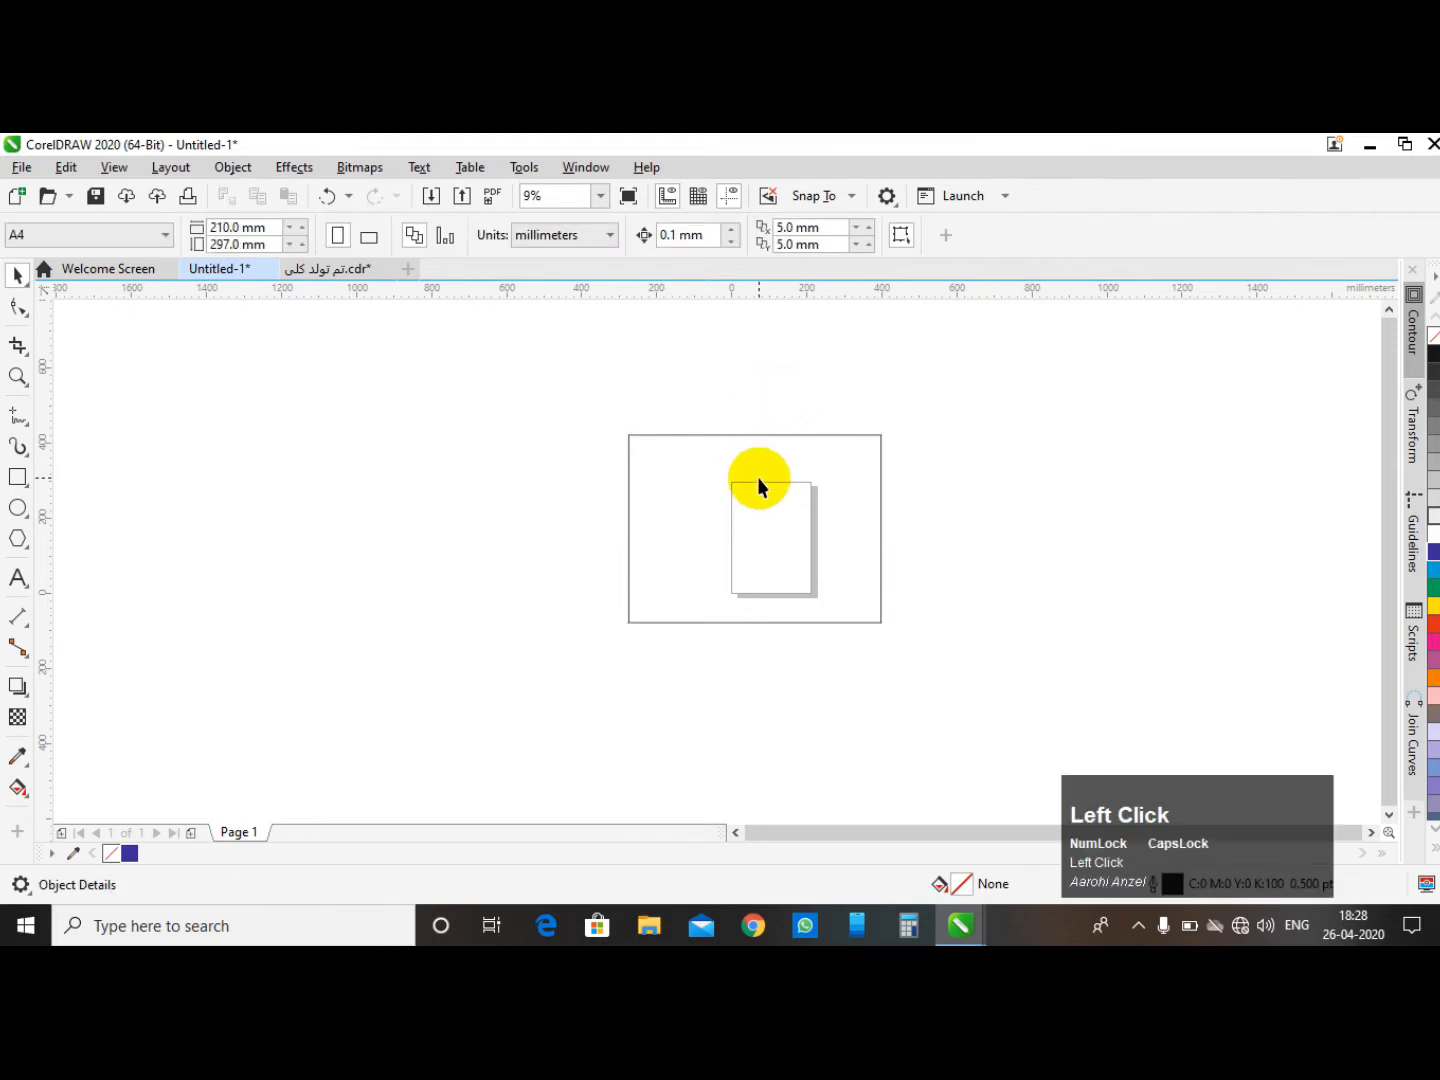
{"action": "left_click", "coordinate": [545, 237]}
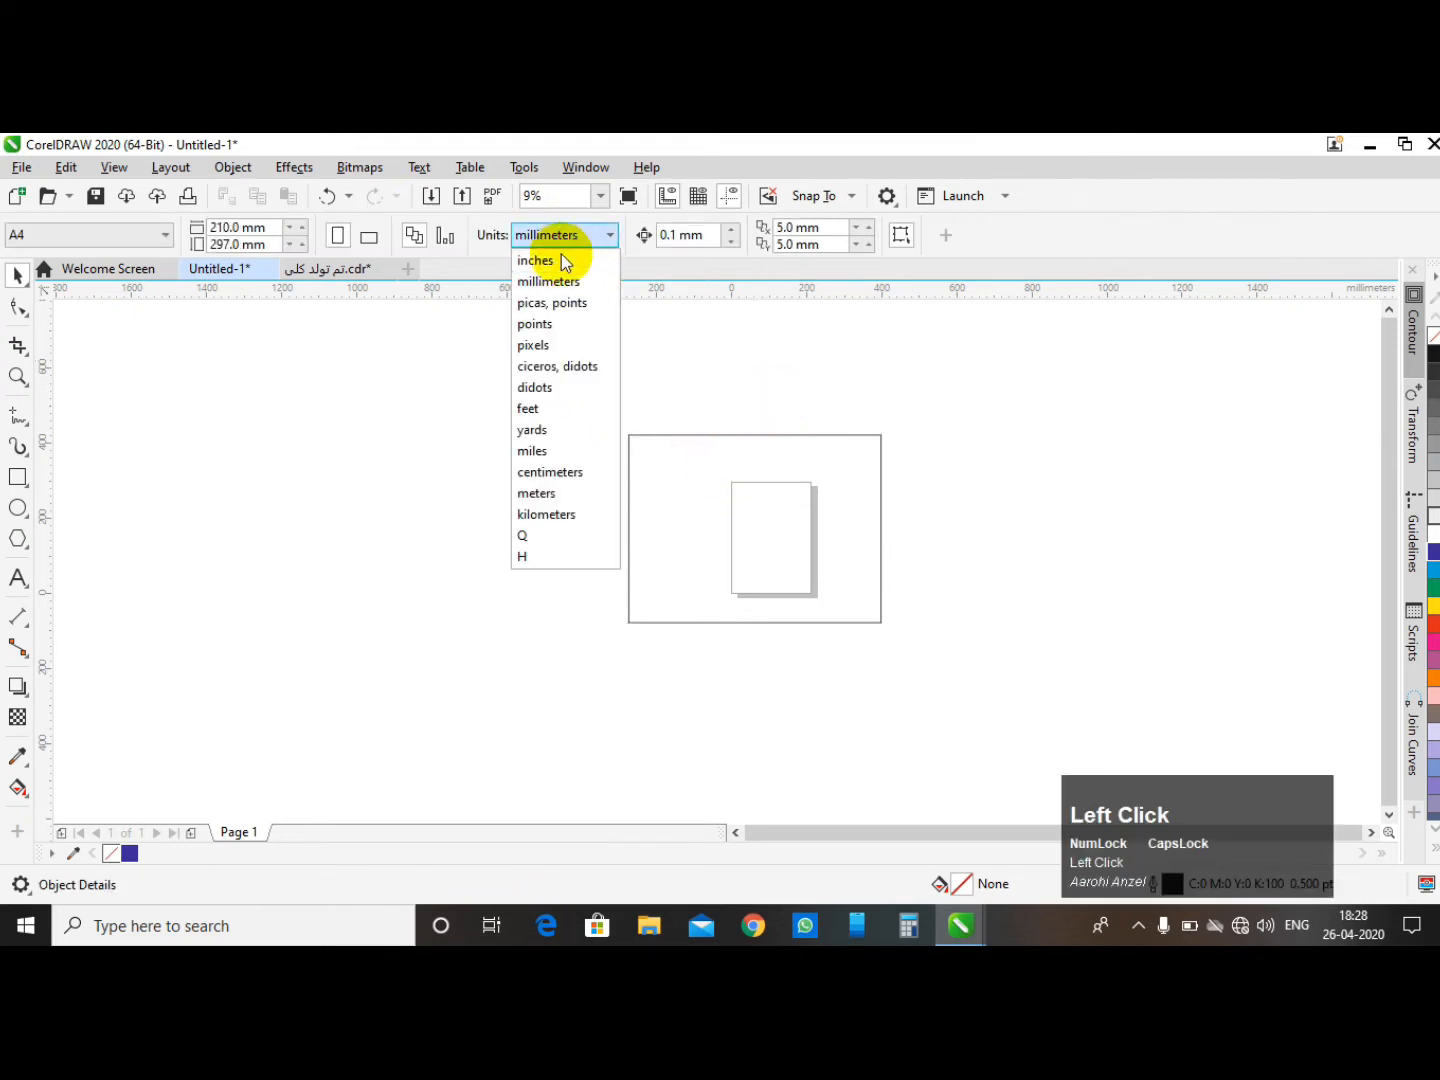
{"action": "left_click", "coordinate": [553, 259]}
- Select the rectangle and resize it proportionally to 20 inches
{"action": "left_click", "coordinate": [788, 521]}
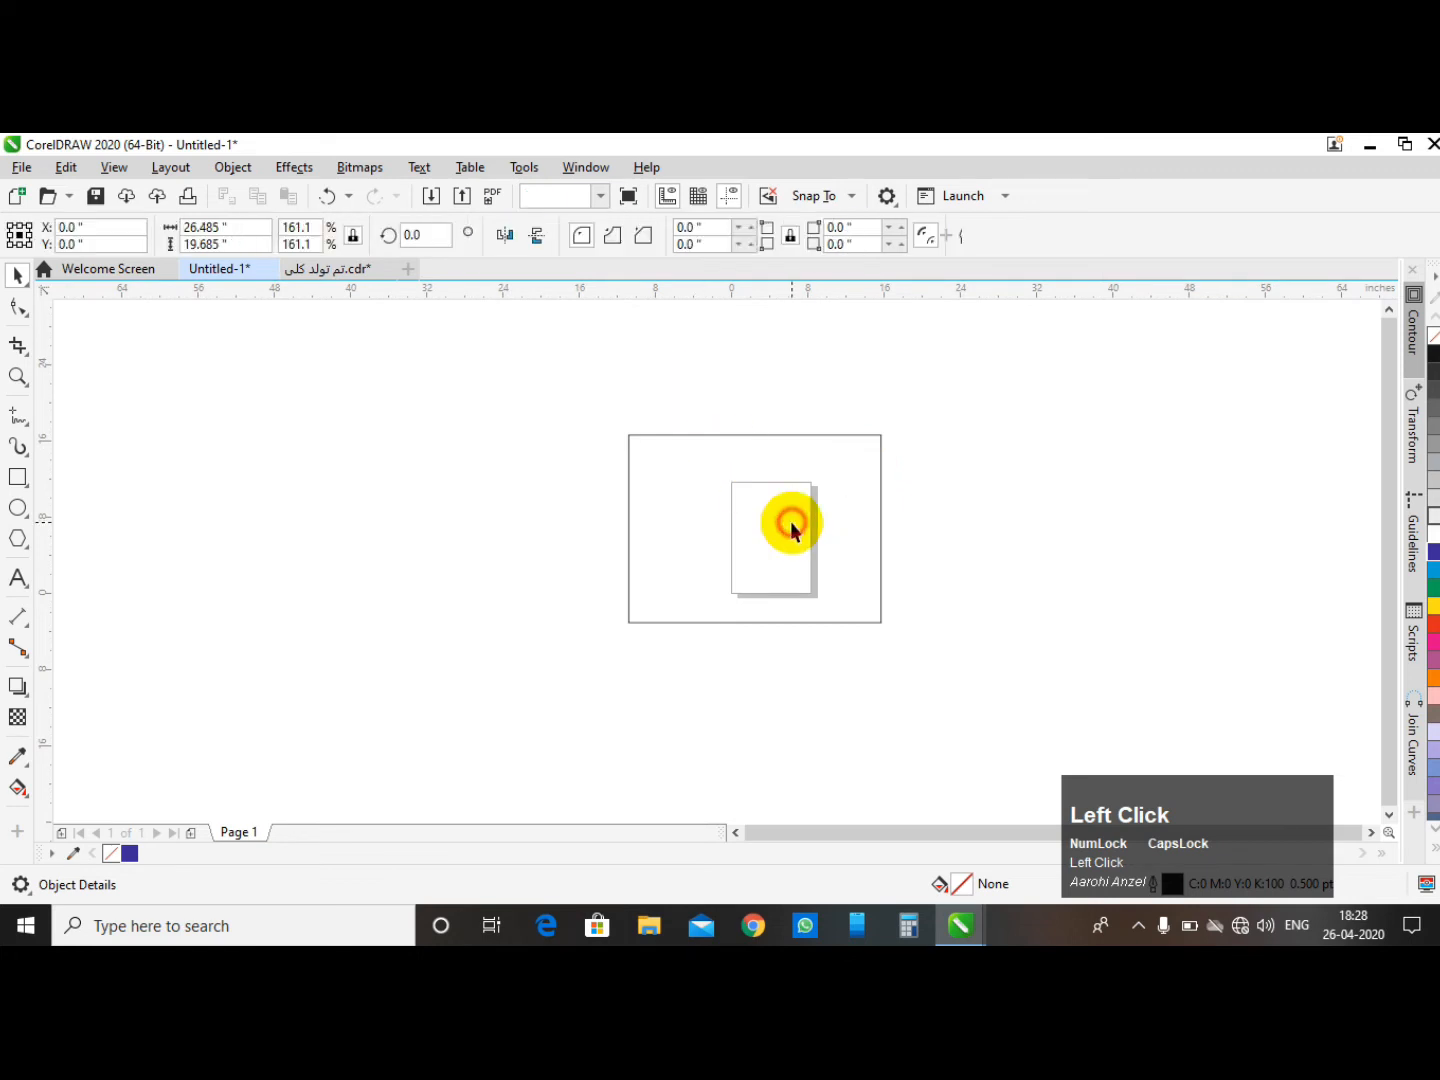
{"action": "left_click_drag", "start_coordinate": [236, 228], "coordinate": [150, 234]}
{"action": "type", "text": "2"}
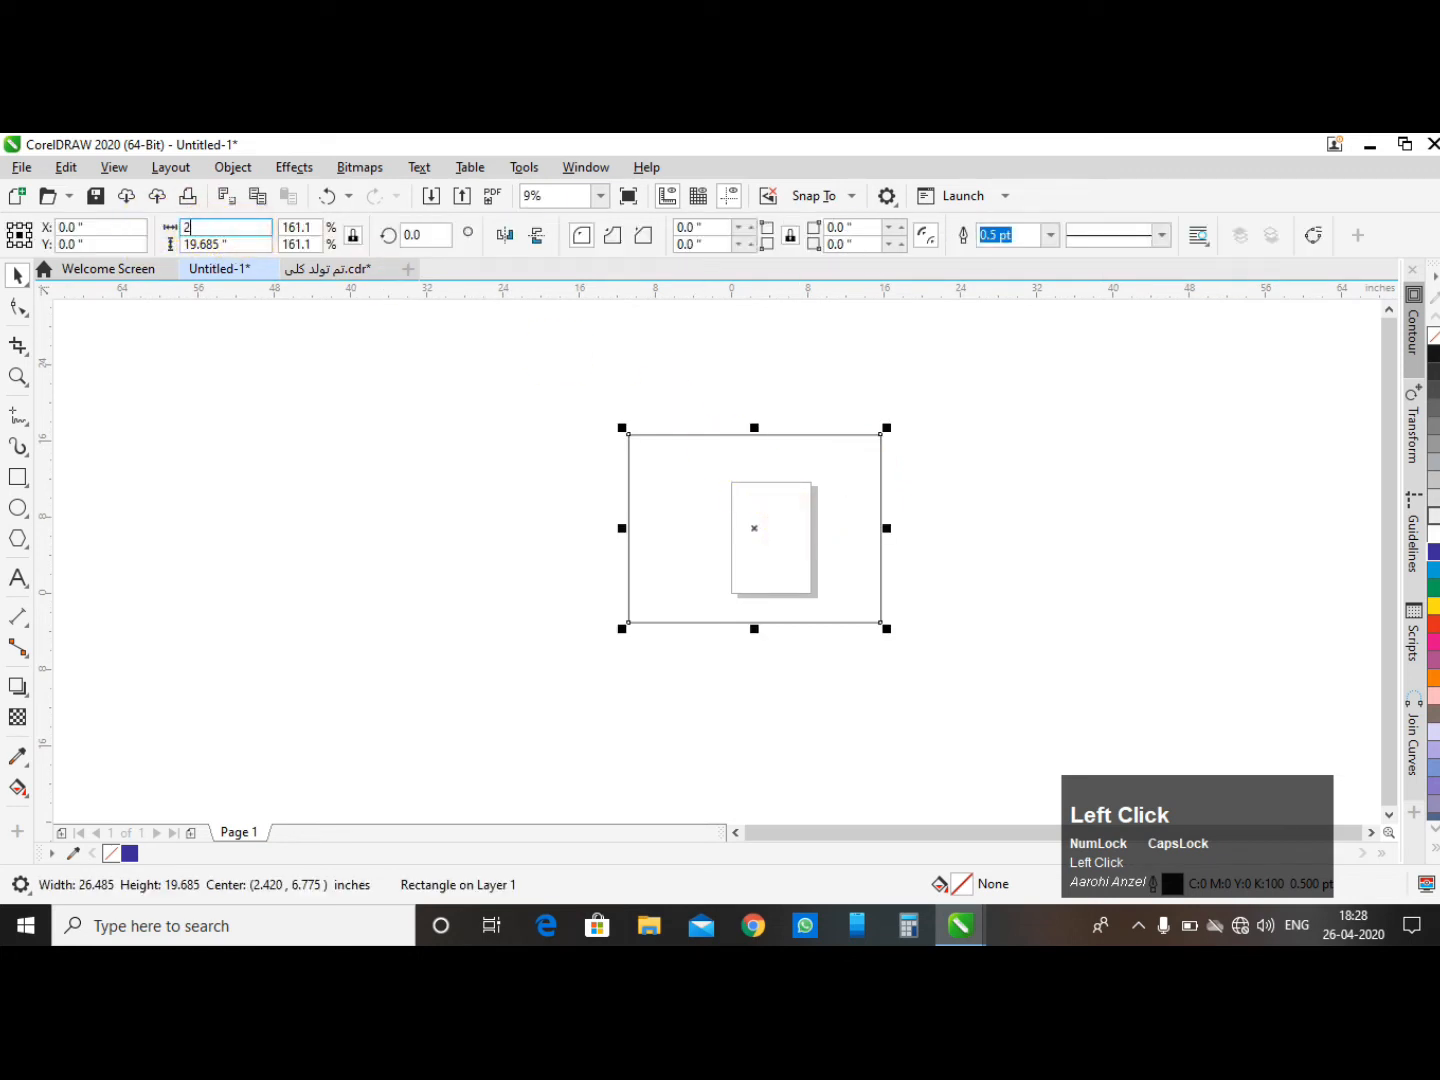
{"action": "type", "text": "0"}
{"action": "key", "text": "Tab"}
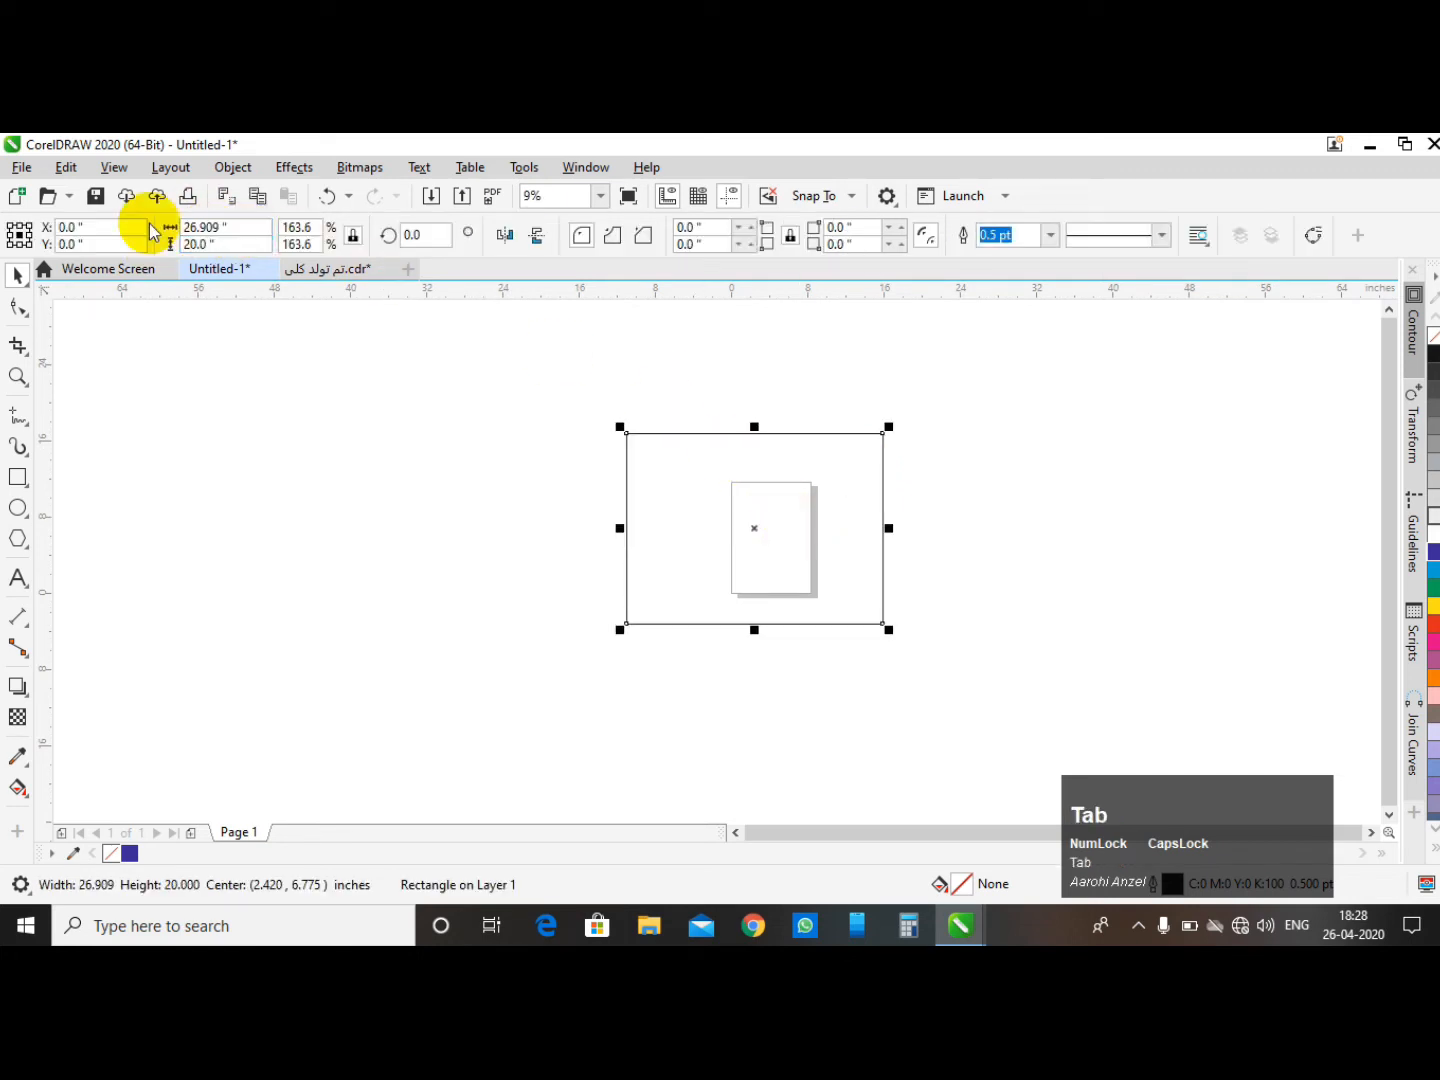
- Unlock the aspect ratio and set the rectangle to 20 × 20 inches
{"action": "left_click", "coordinate": [211, 244]}
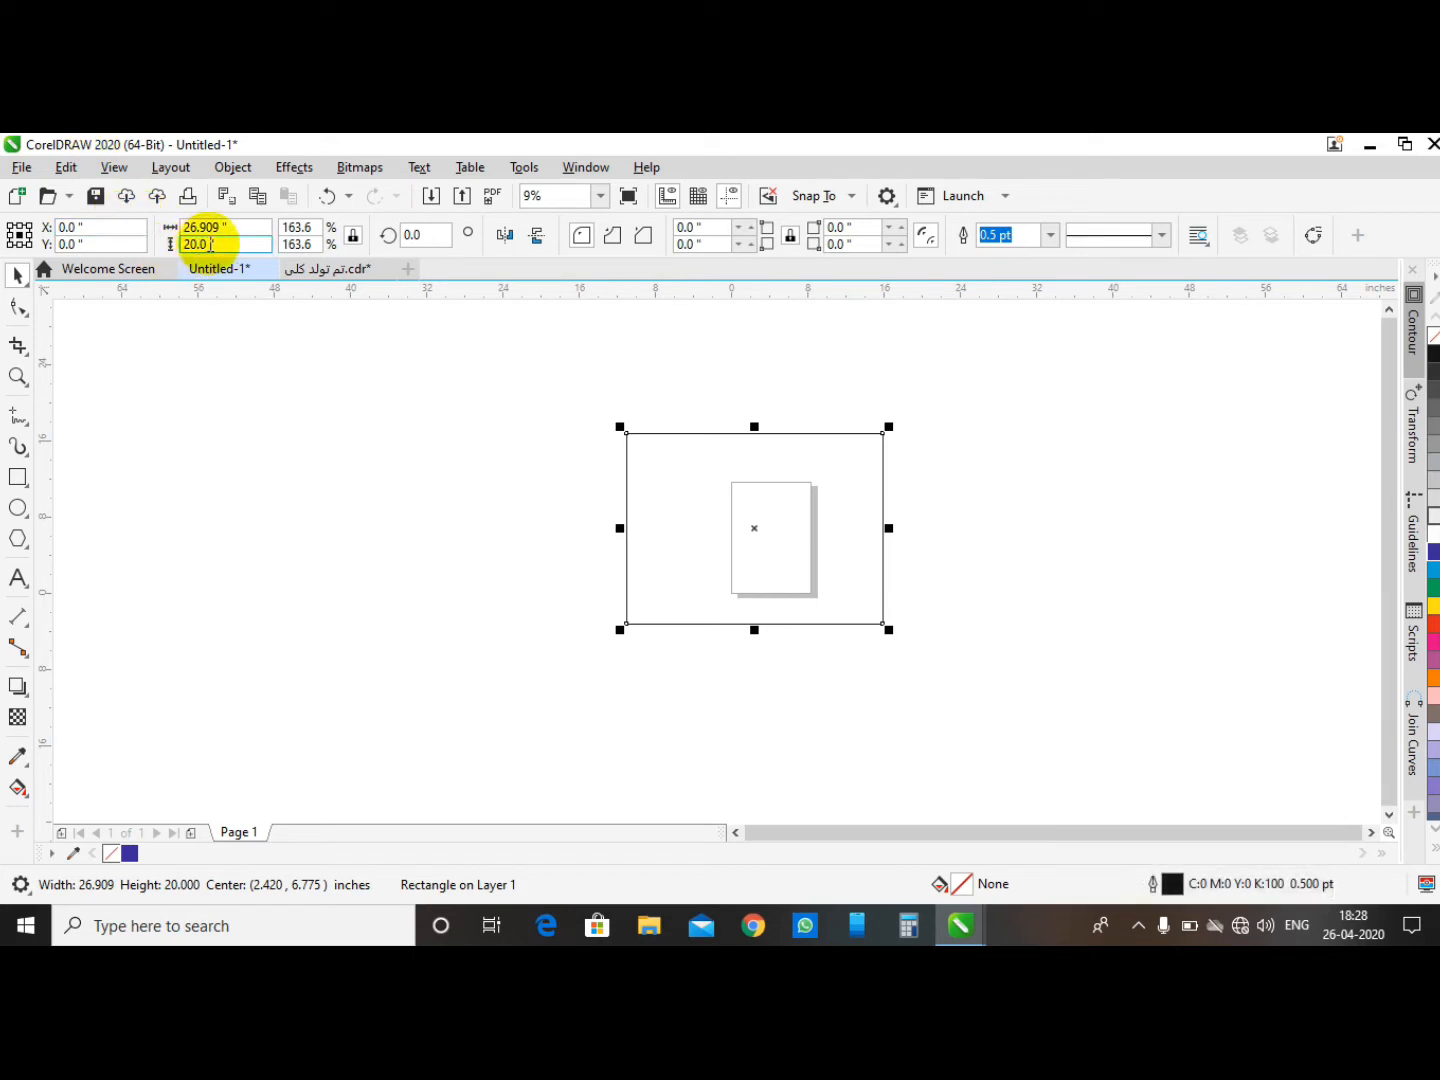
{"action": "left_click", "coordinate": [353, 238]}
{"action": "left_click", "coordinate": [592, 357]}
{"action": "left_click", "coordinate": [781, 535]}
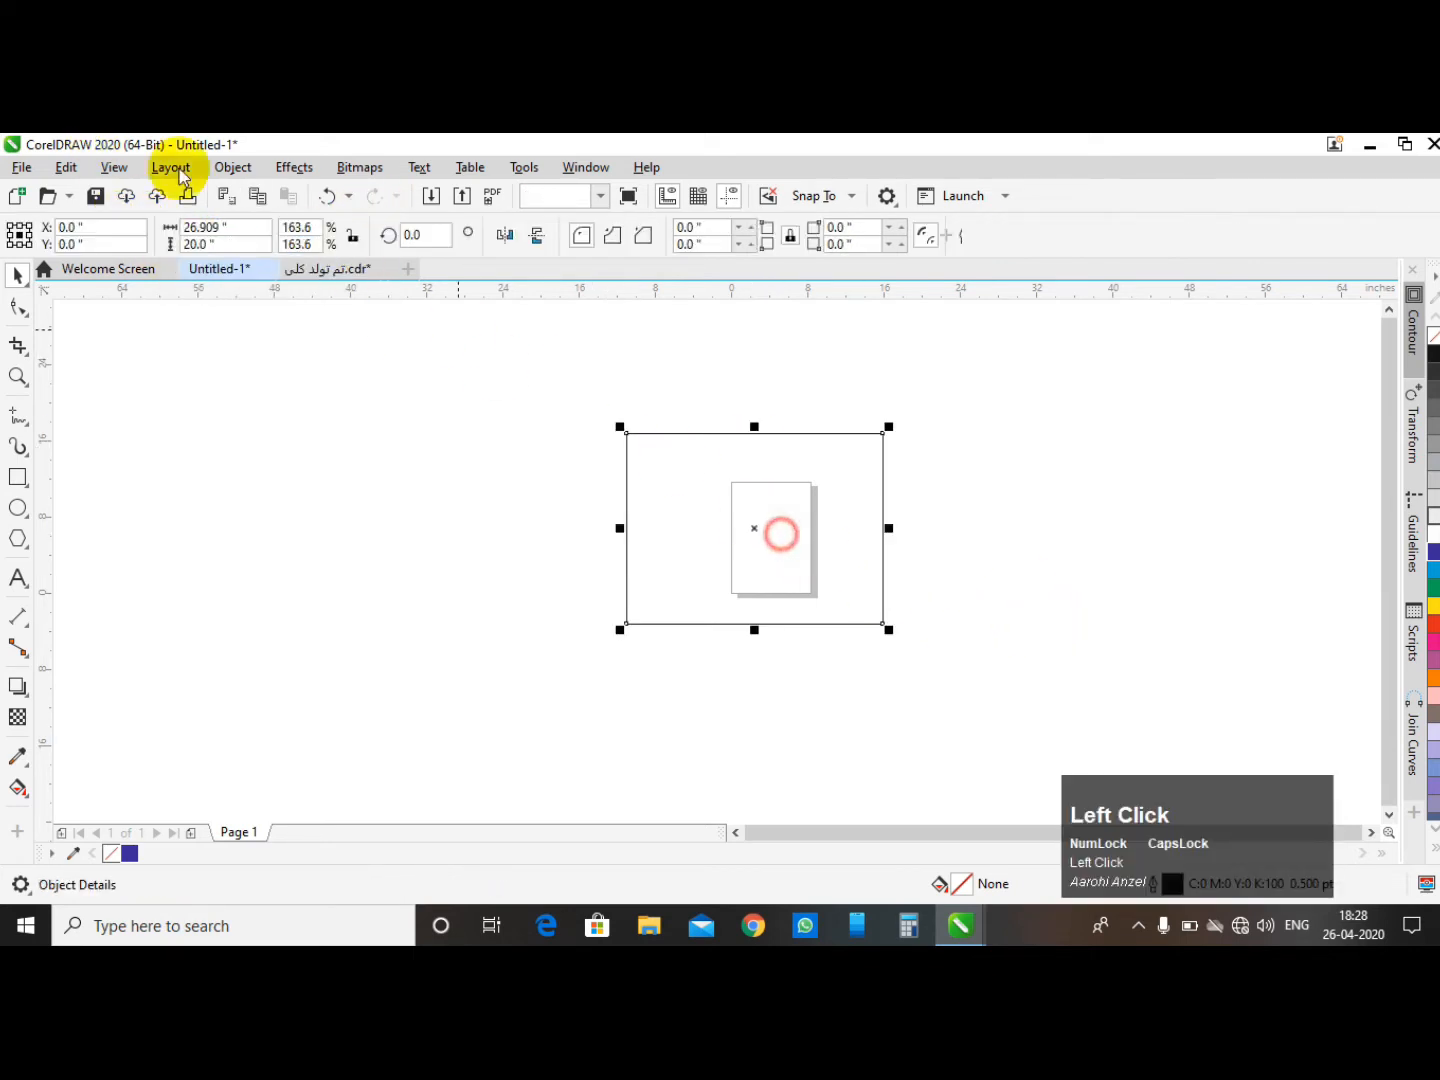
{"action": "left_click", "coordinate": [228, 228]}
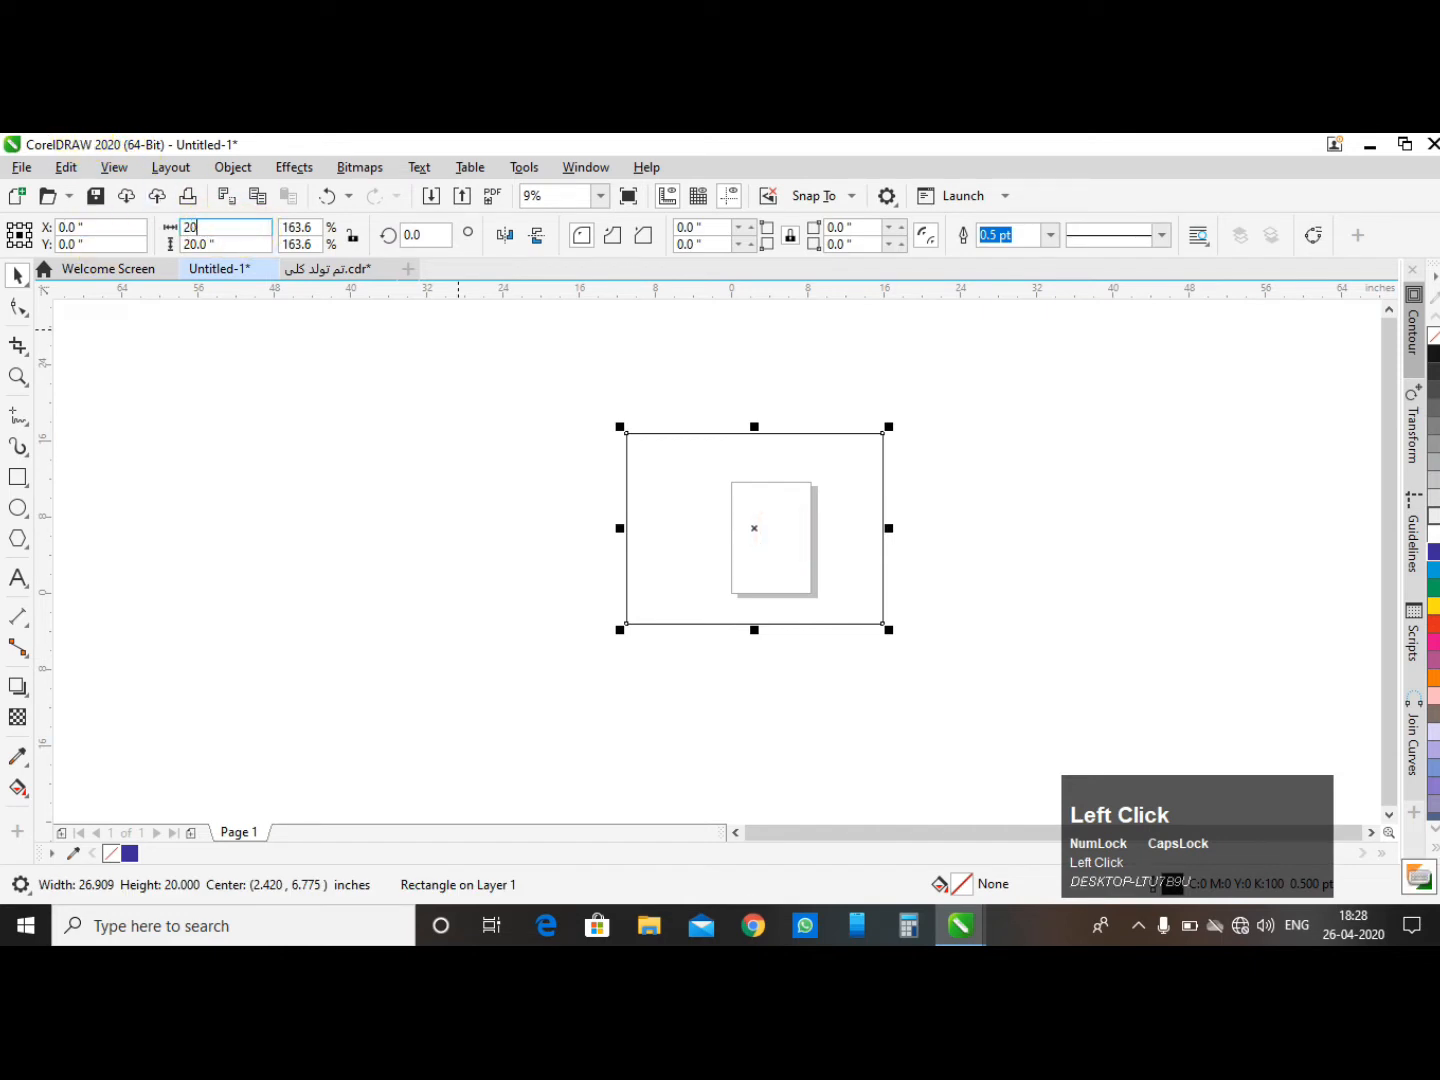
{"action": "key", "text": "Tab"}
{"action": "type", "text": "2"}
{"action": "key", "text": "Return"}
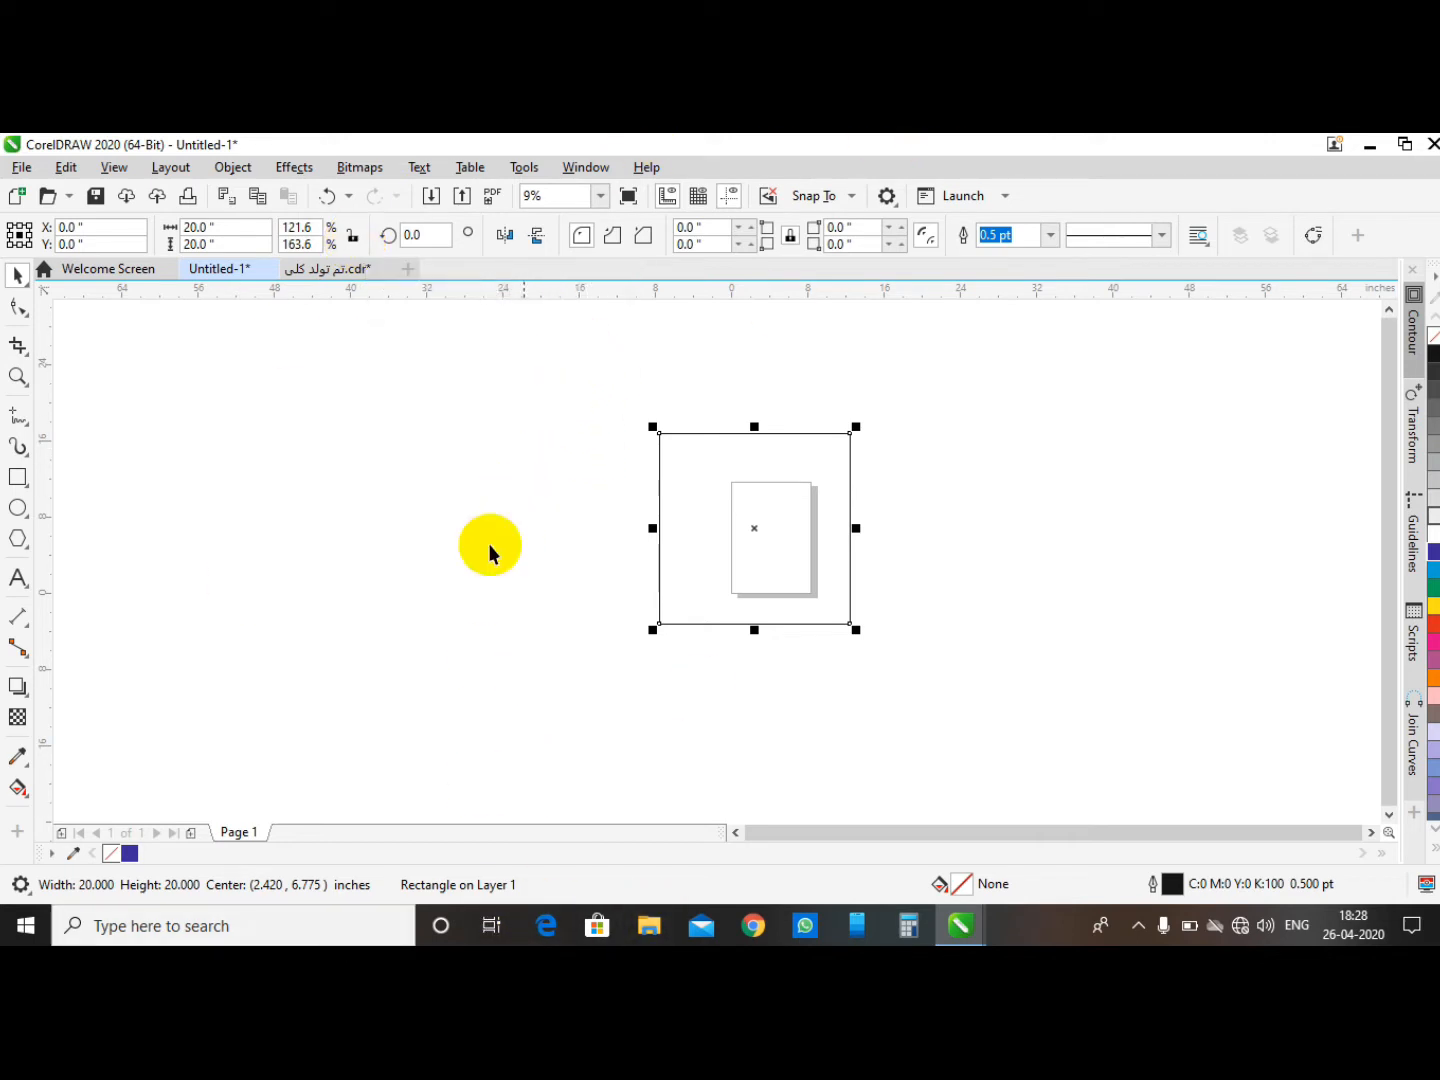
- Add artistic text "GS ZONE CNC SOLUTION" in Arial 200 pt to the left of the square
{"action": "left_click", "coordinate": [18, 577]}
{"action": "left_click", "coordinate": [432, 533]}
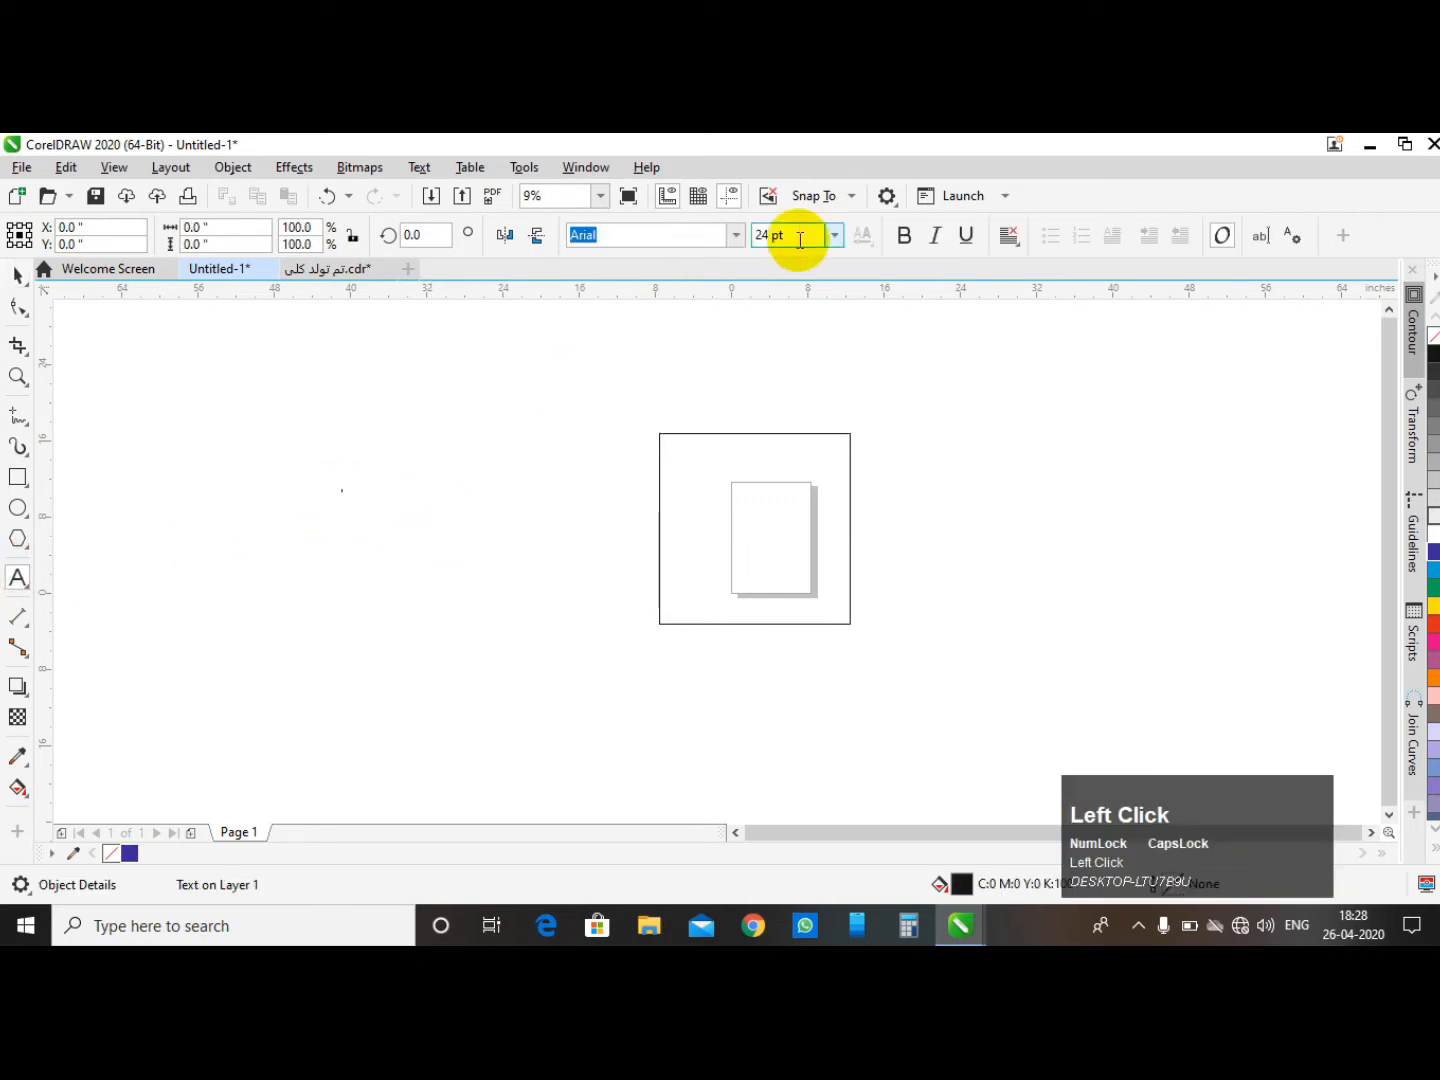
{"action": "left_click", "coordinate": [835, 237]}
{"action": "left_click", "coordinate": [791, 595]}
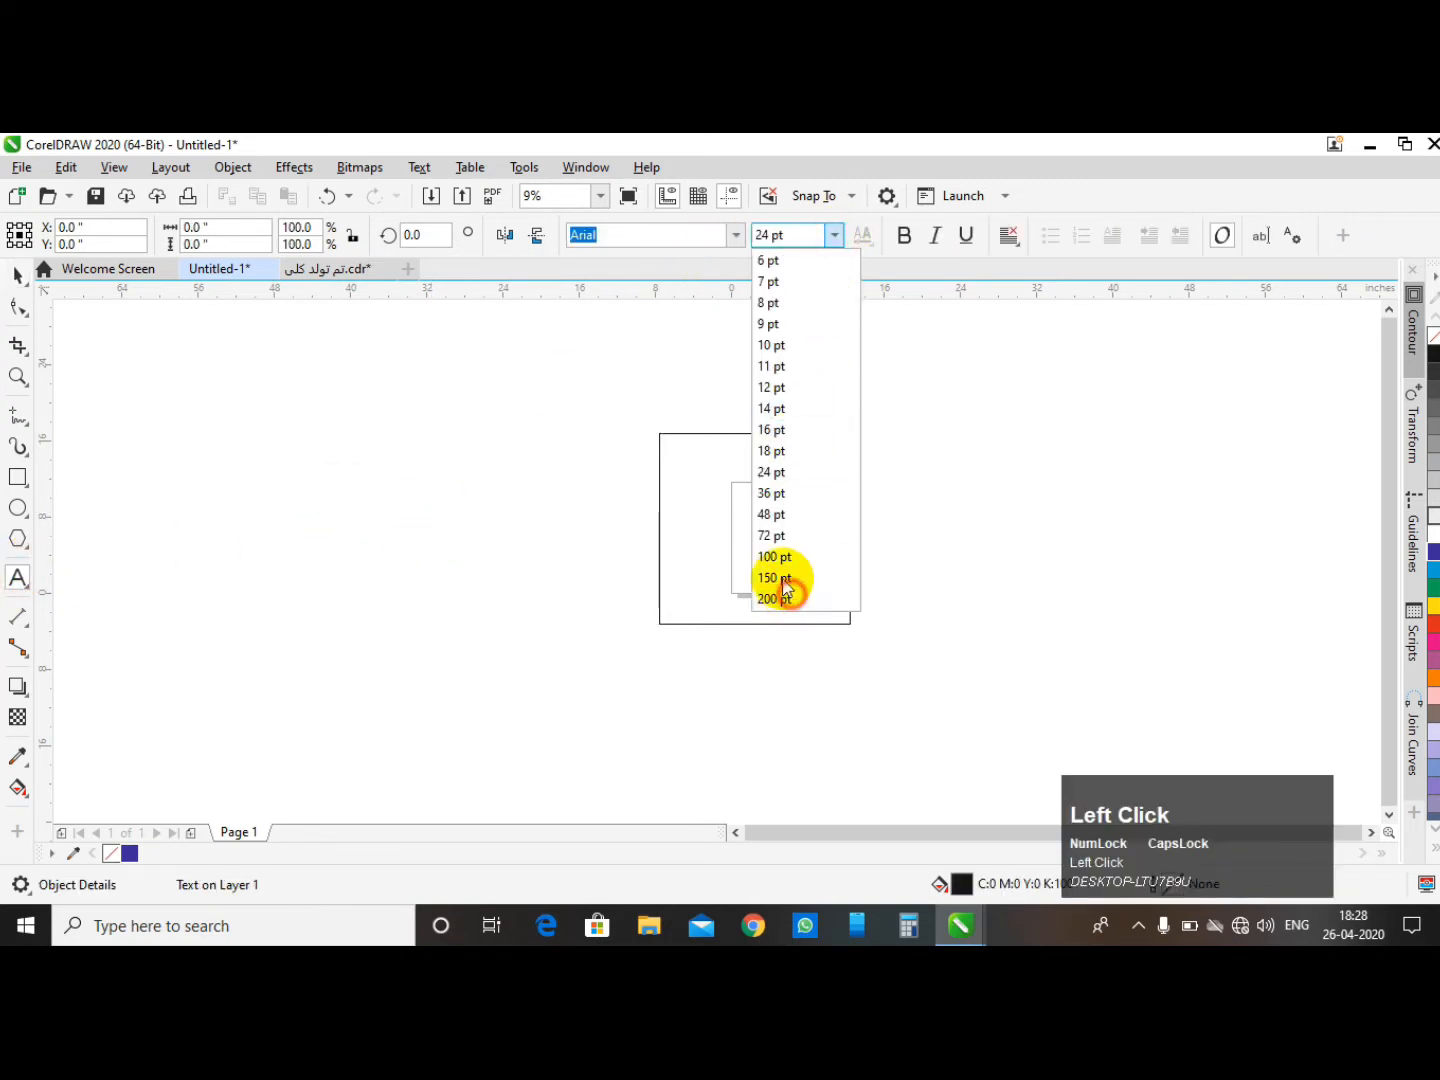
{"action": "type", "text": "GS ZONE CNC SOLU"}
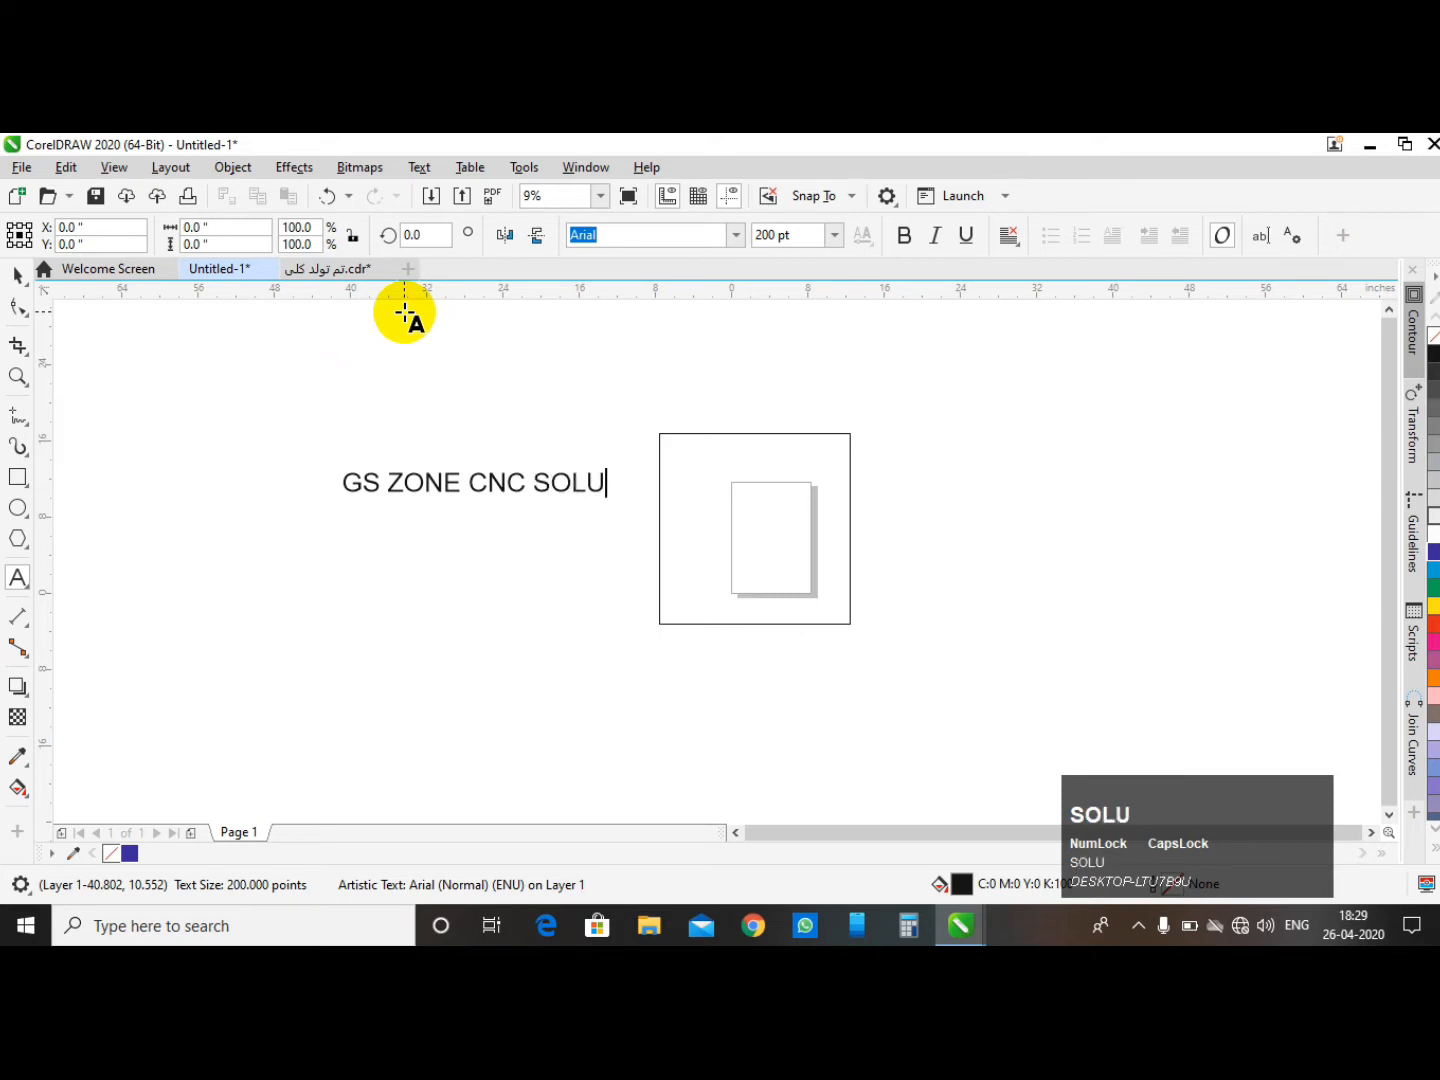
{"action": "type", "text": "TION"}
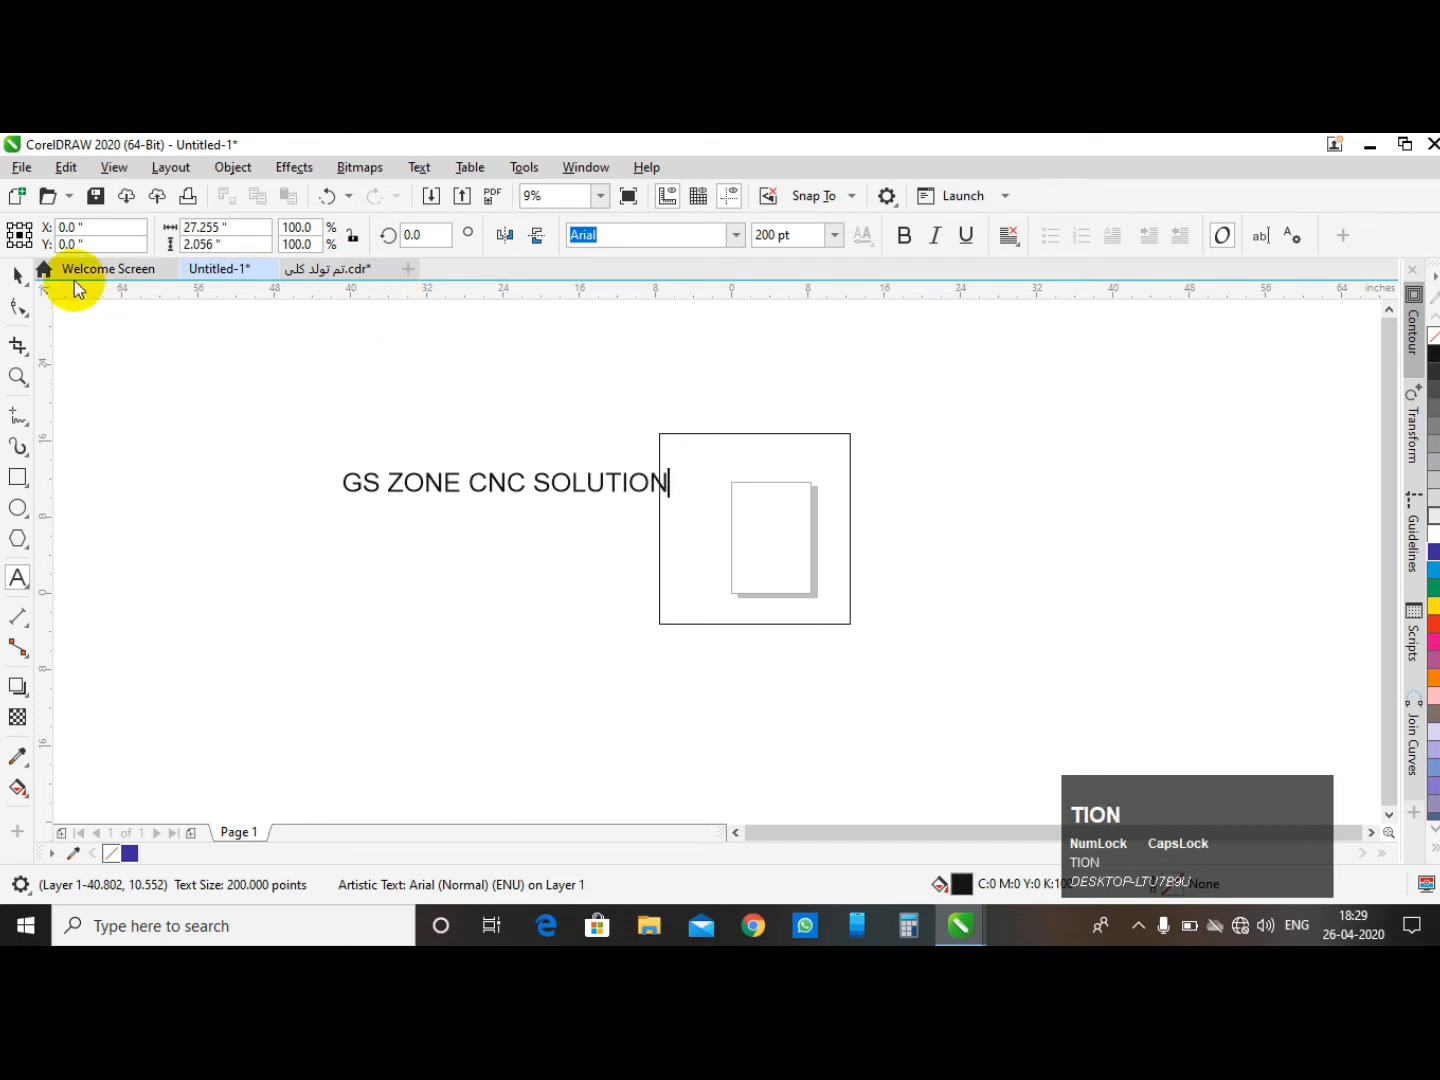
- Select the text, set its height to 50 inches and undo the change
{"action": "left_click", "coordinate": [18, 275]}
{"action": "left_click_drag", "start_coordinate": [205, 386], "coordinate": [743, 566]}
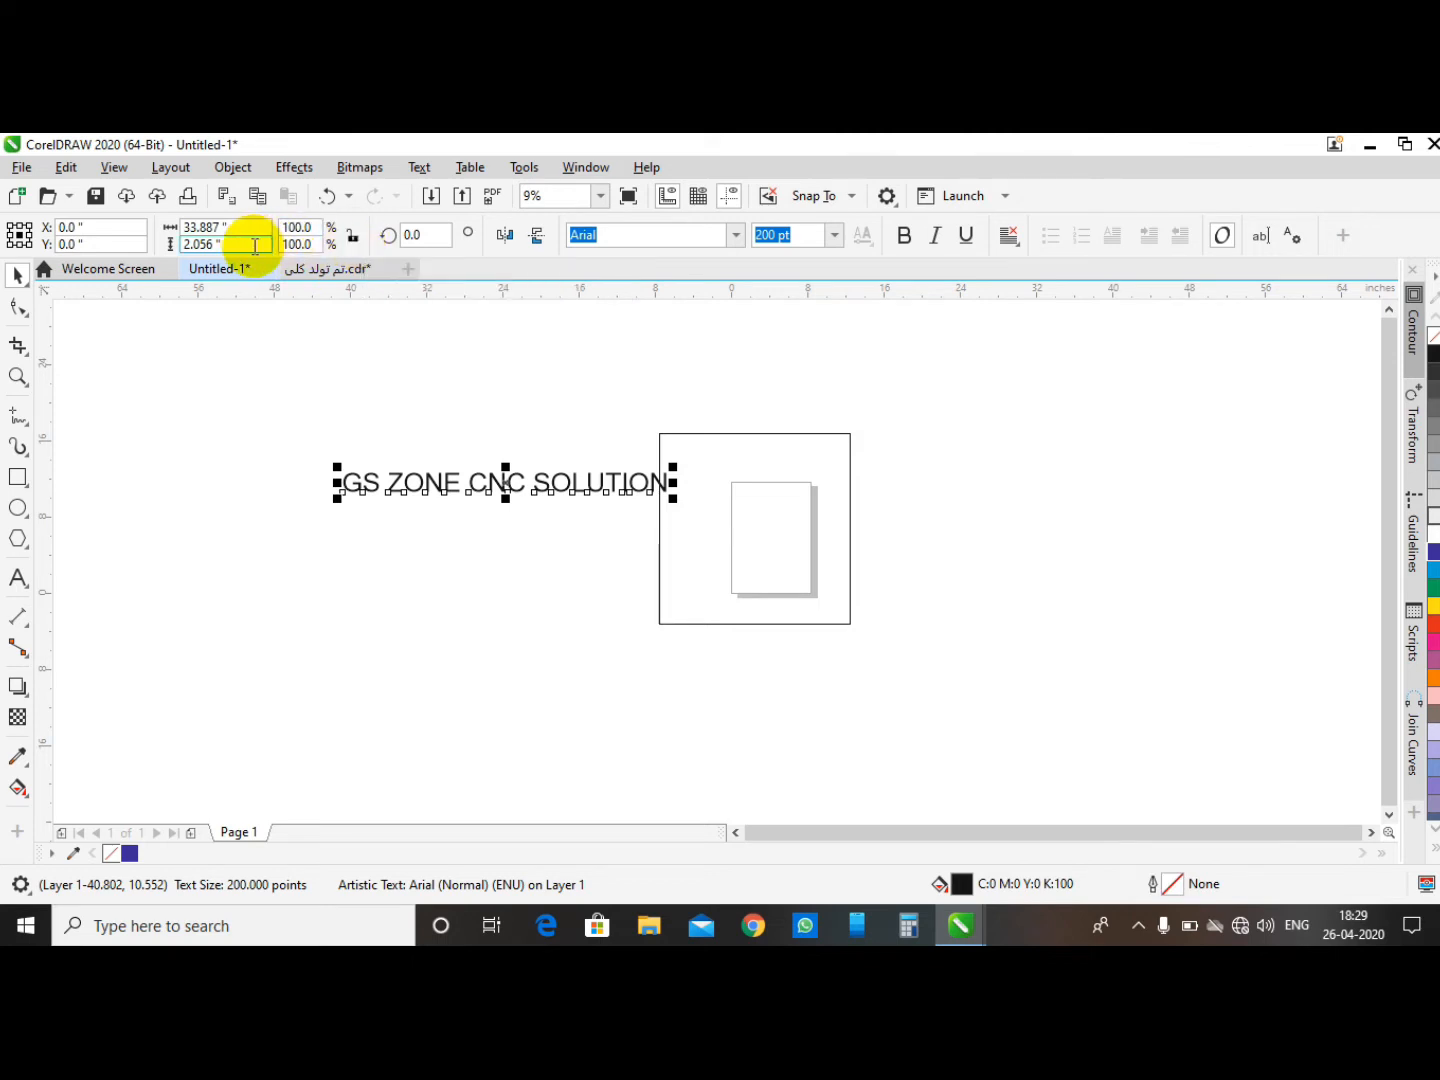
{"action": "left_click_drag", "start_coordinate": [253, 244], "coordinate": [166, 242]}
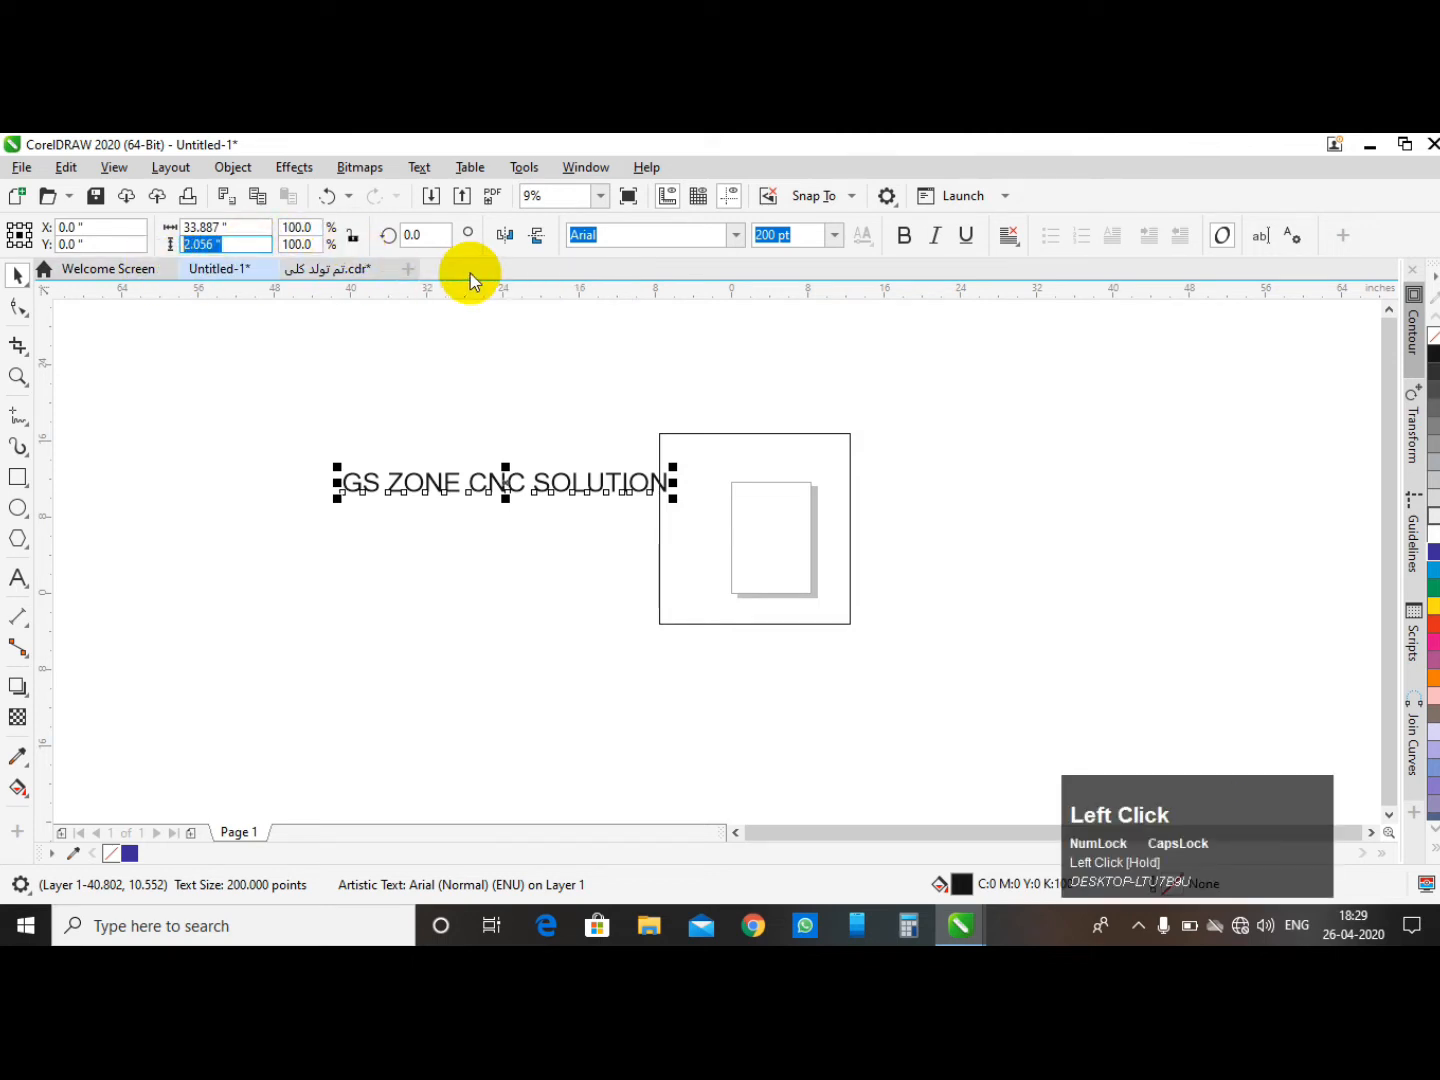
{"action": "type", "text": "50"}
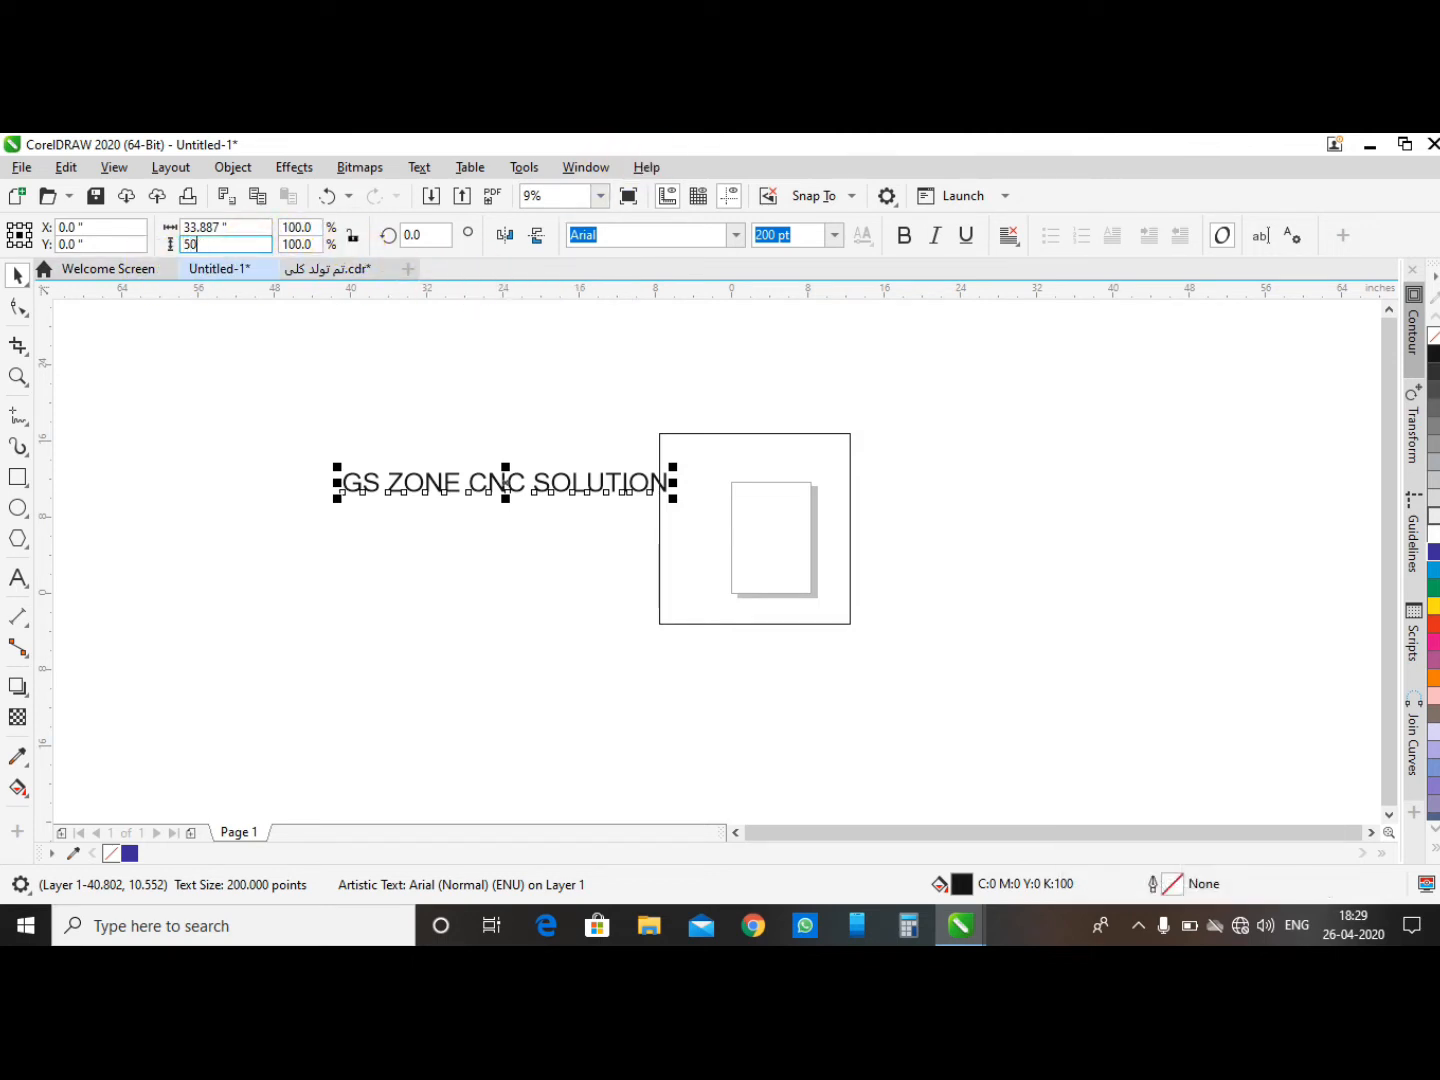
{"action": "key", "text": "Return"}
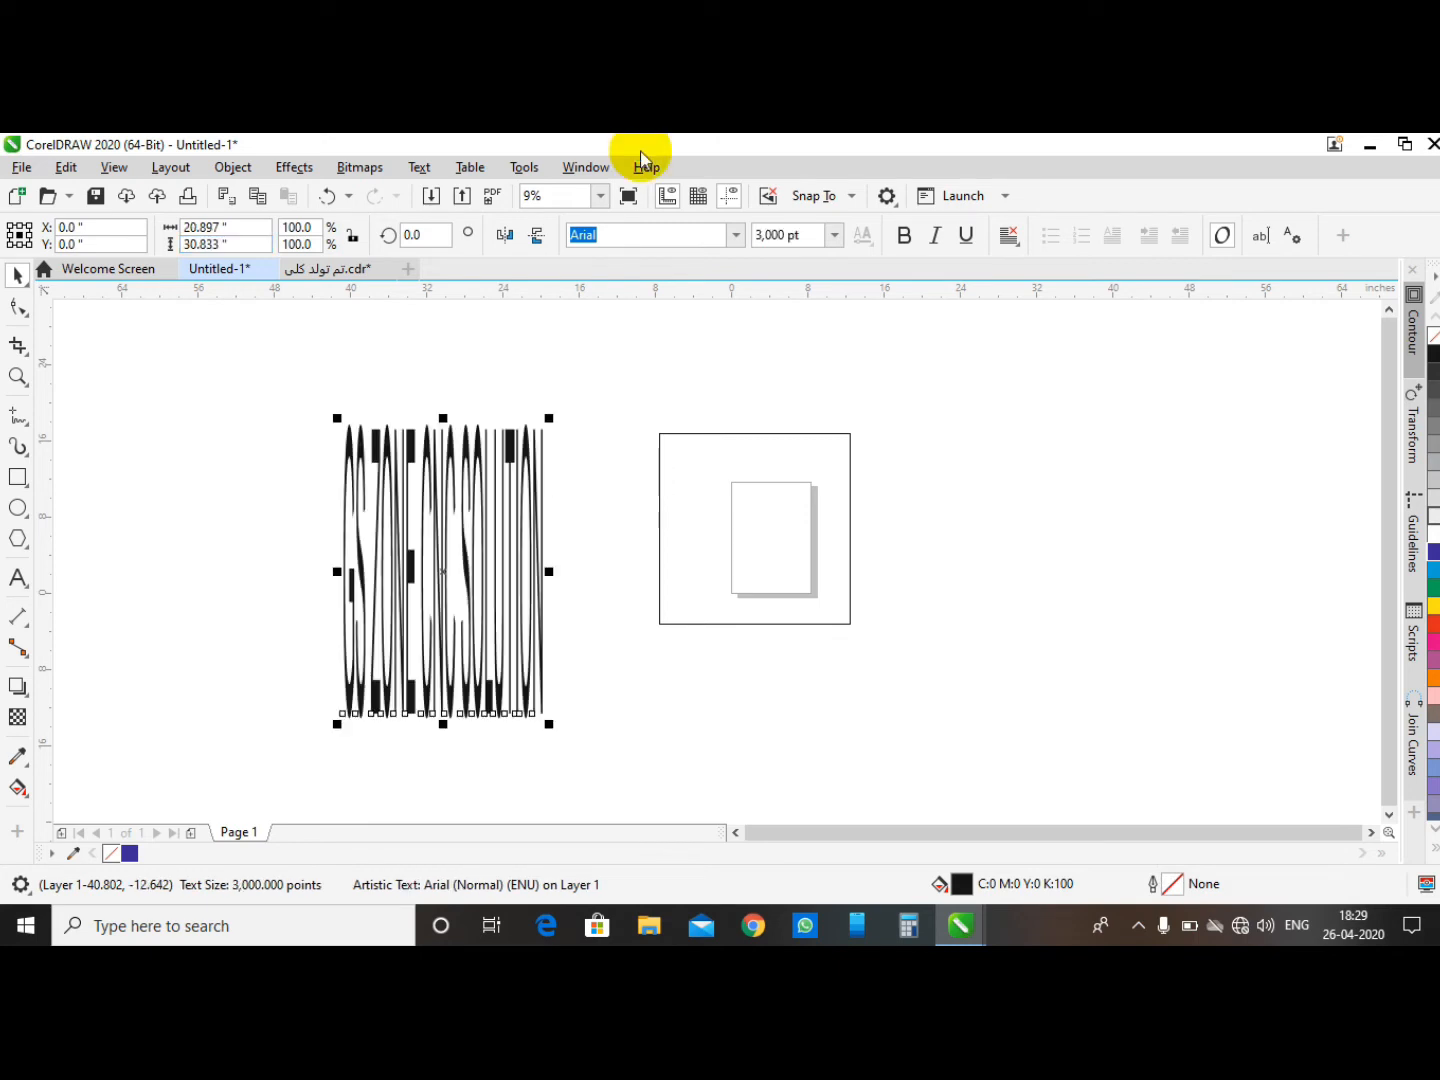
{"action": "key", "text": "ctrl+z"}
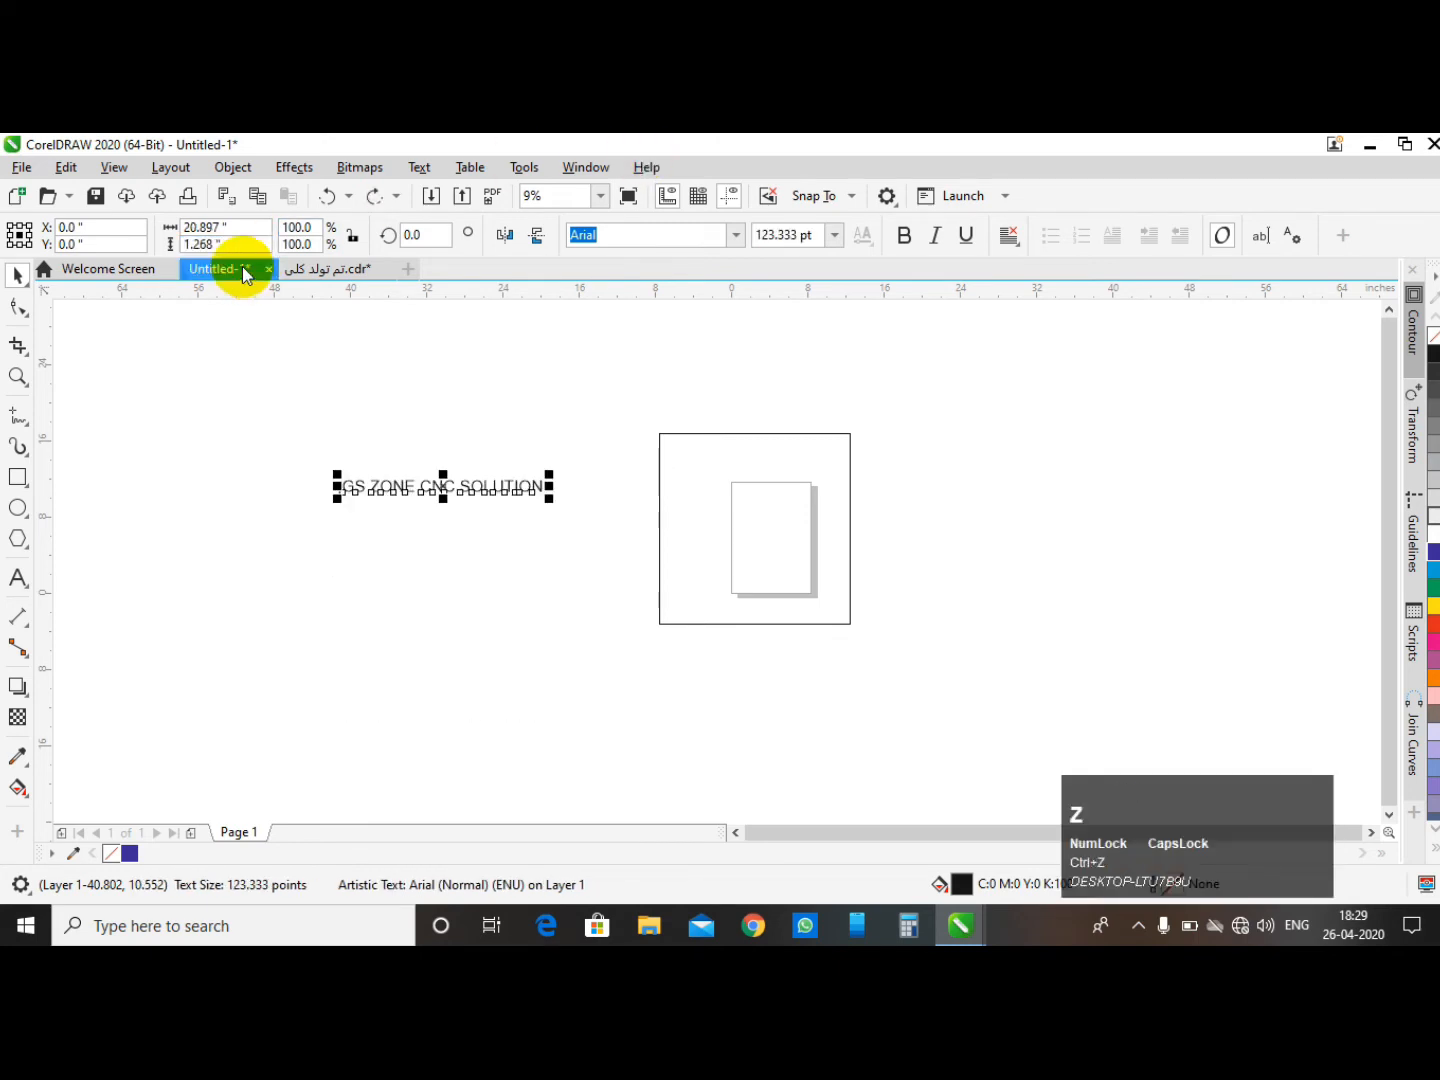
- Try sizing the text to 30 × 5 inches, then undo the change
{"action": "left_click", "coordinate": [233, 244]}
{"action": "left_click_drag", "start_coordinate": [233, 245], "coordinate": [132, 181]}
{"action": "type", "text": "5"}
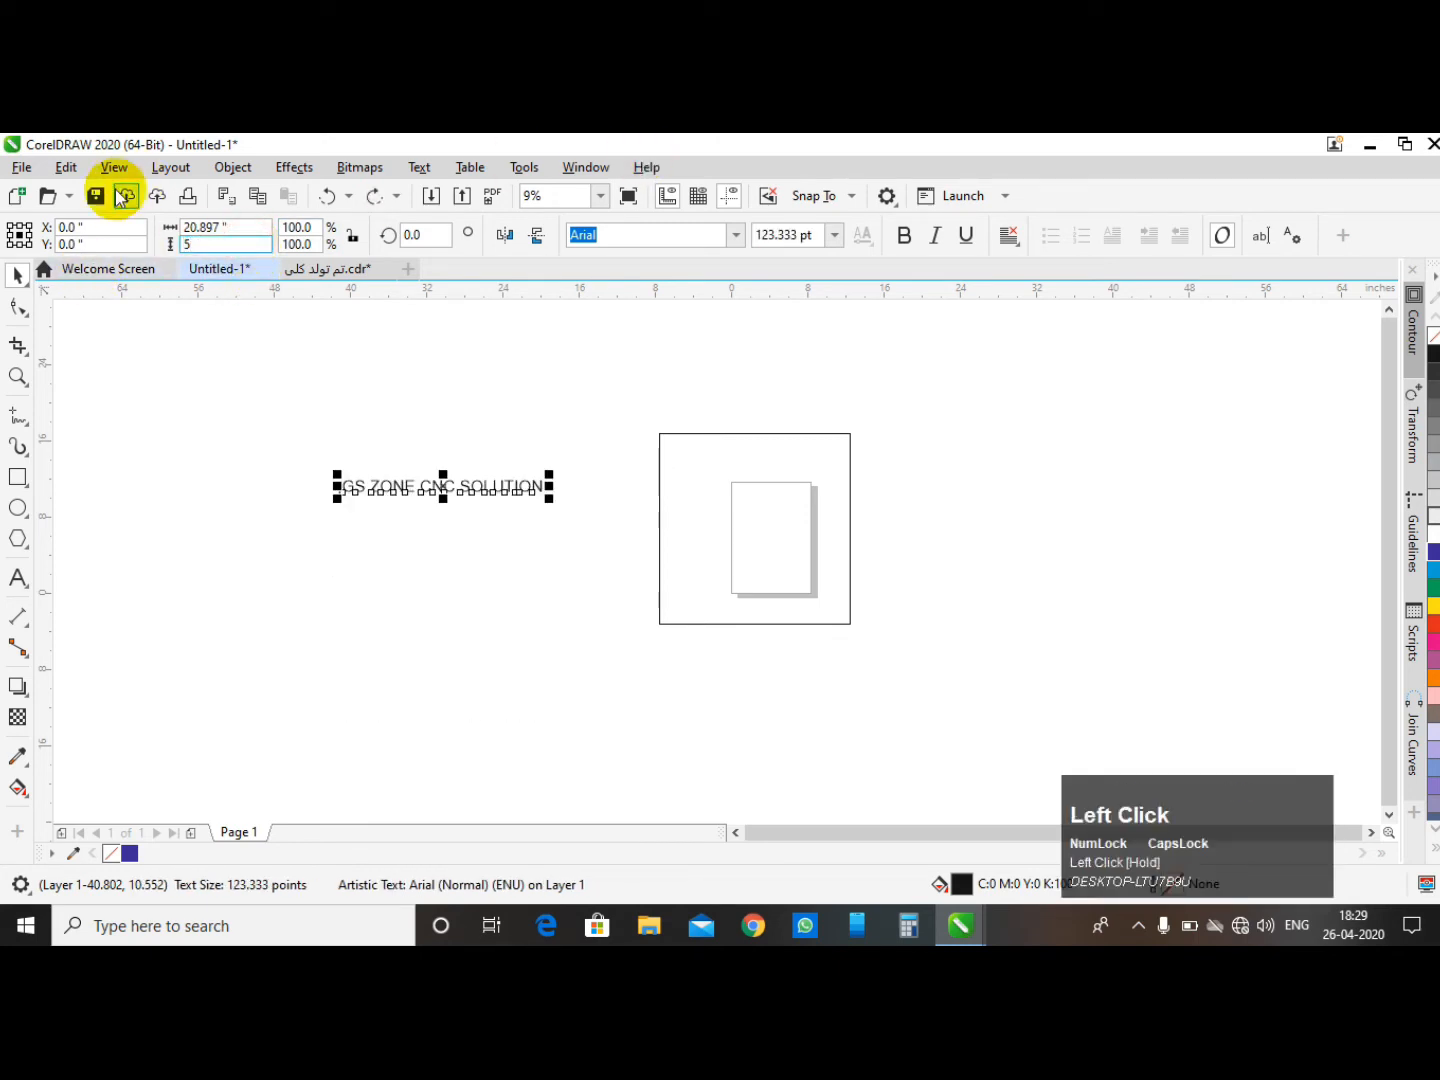
{"action": "left_click_drag", "start_coordinate": [250, 228], "coordinate": [111, 212]}
{"action": "type", "text": "30"}
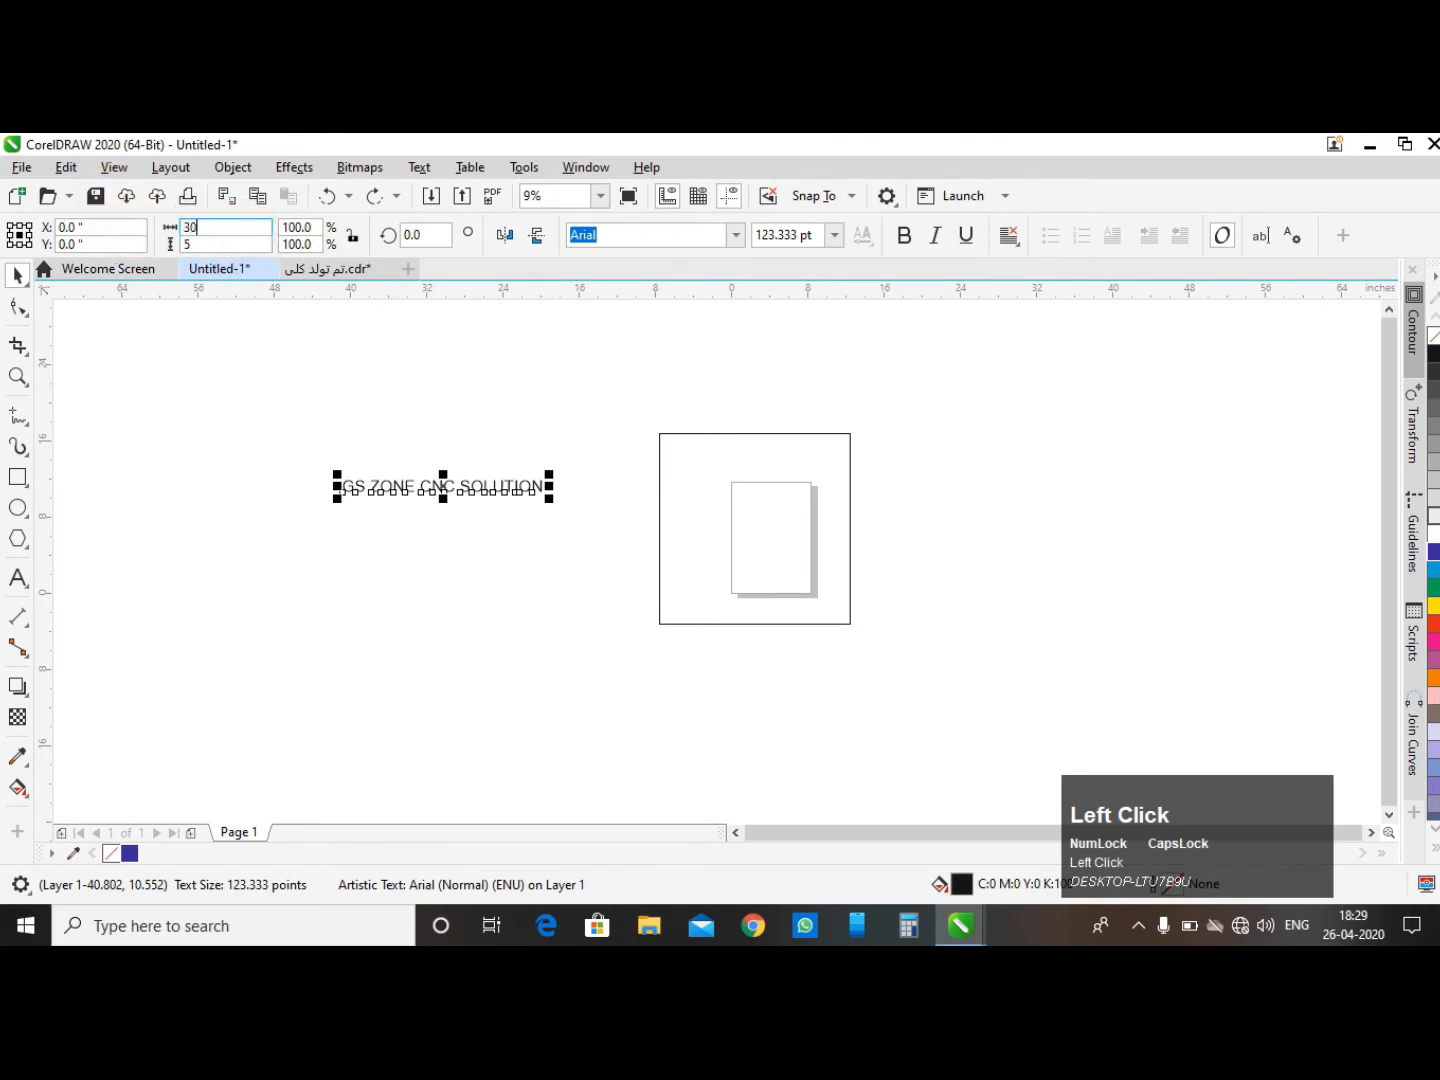
{"action": "key", "text": "Return"}
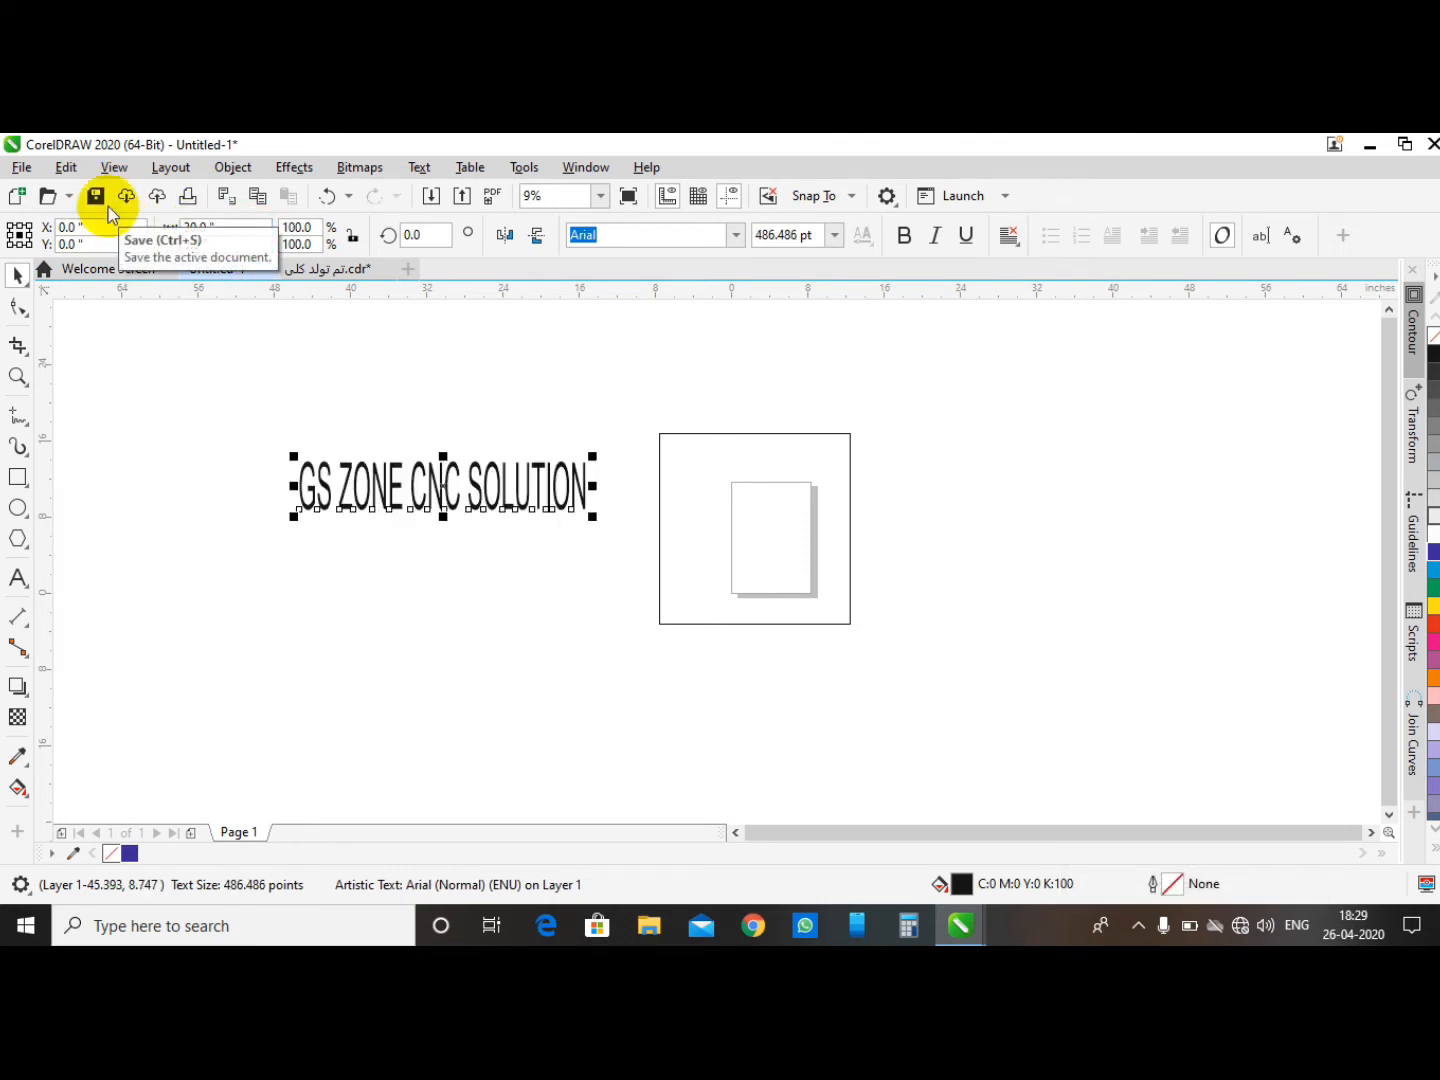
{"action": "key", "text": "ctrl+z"}
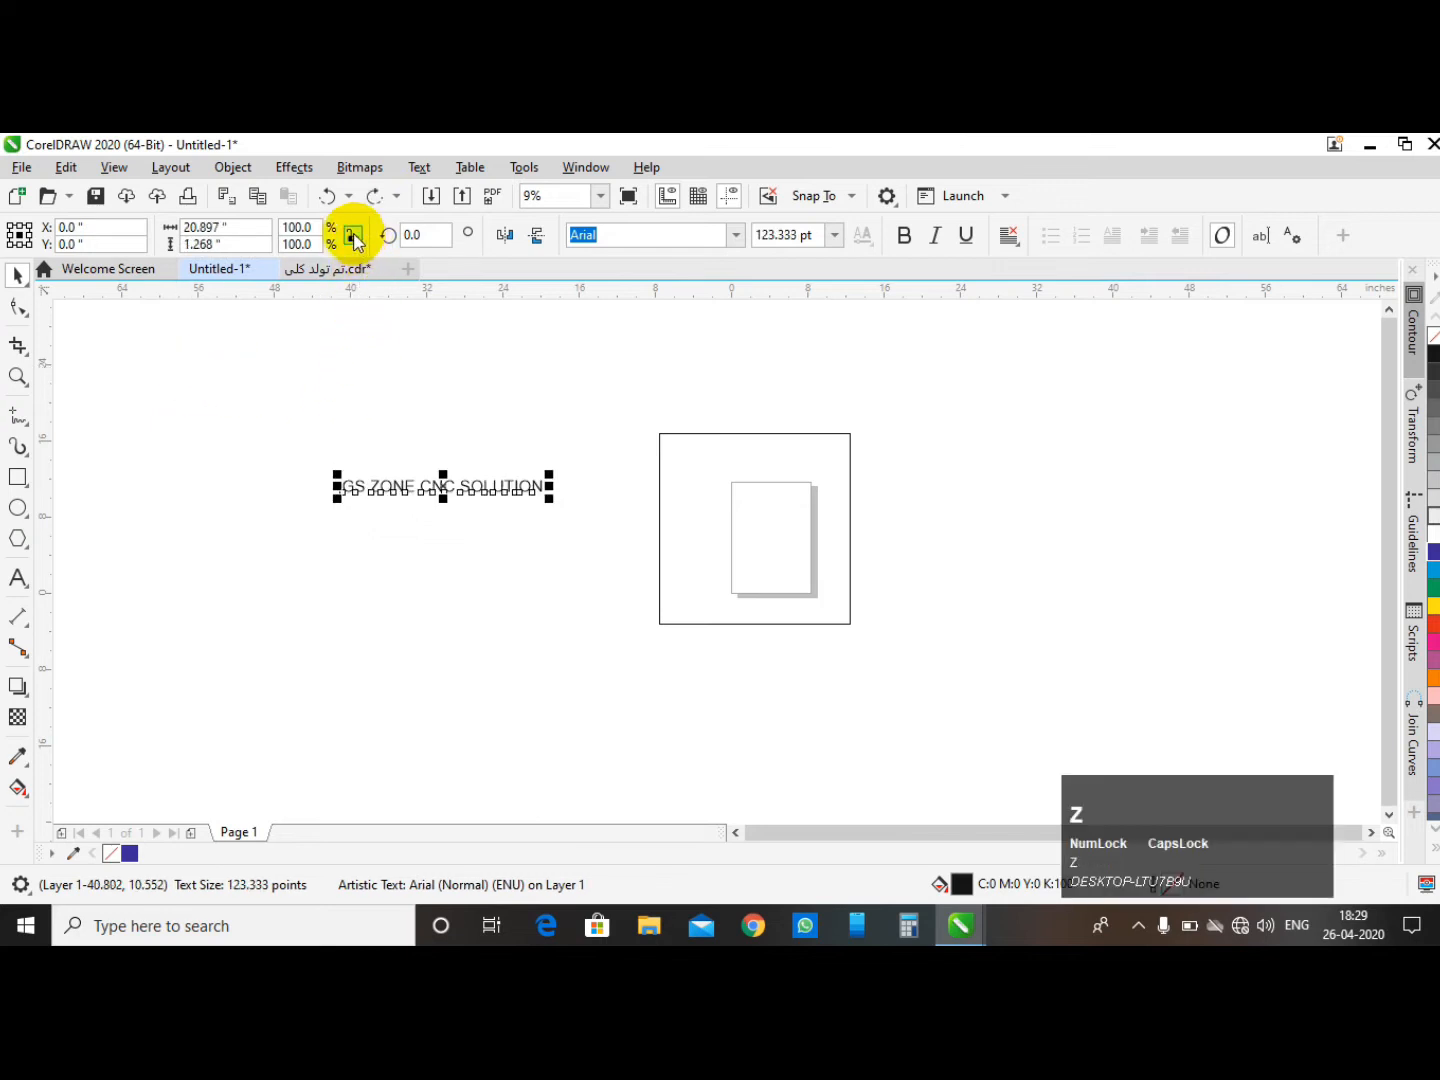
- Lock the aspect ratio and scale the text proportionally to 5 inches high
{"action": "left_click", "coordinate": [353, 238]}
{"action": "left_click", "coordinate": [531, 365]}
{"action": "left_click", "coordinate": [437, 489]}
{"action": "left_click", "coordinate": [223, 242]}
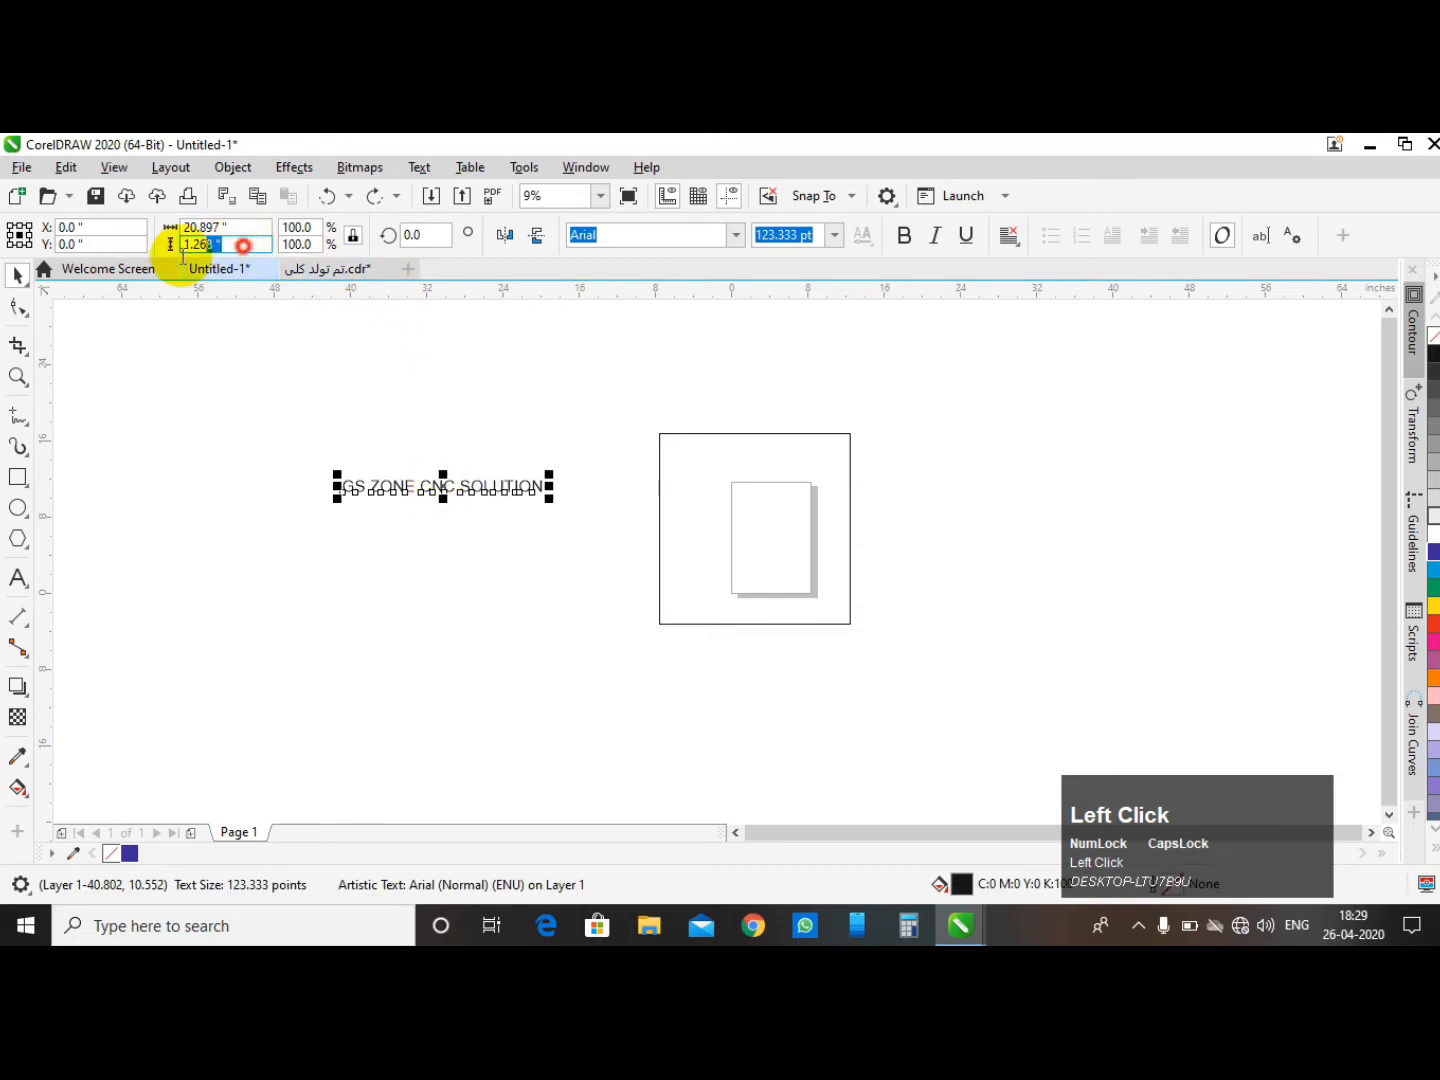
{"action": "type", "text": "5"}
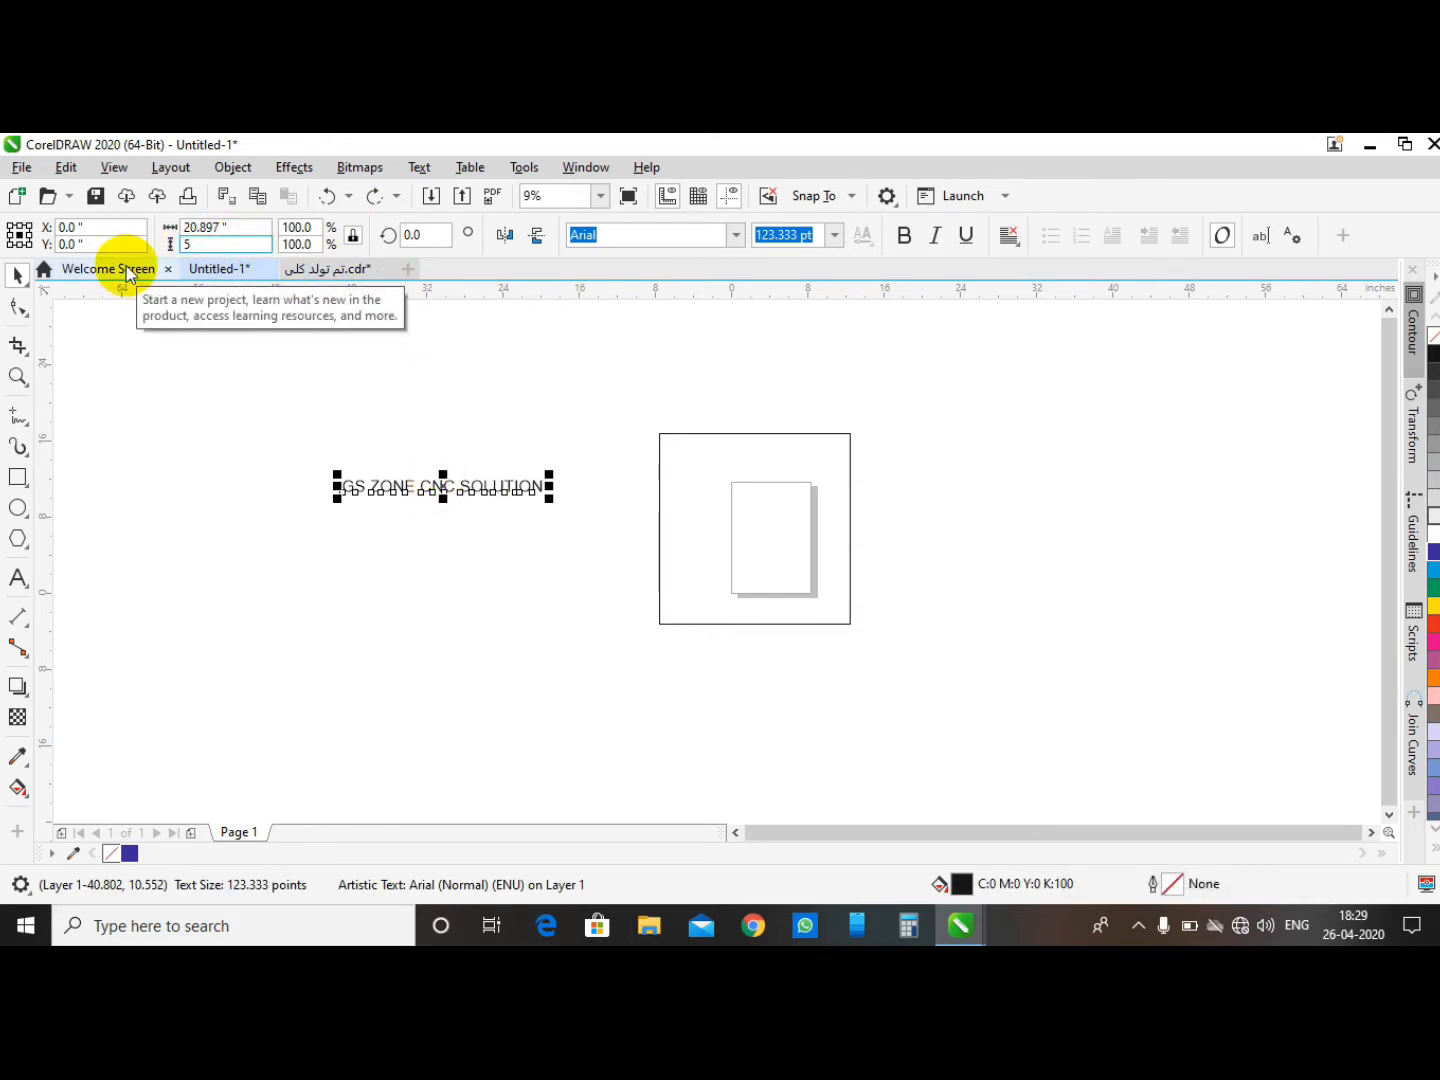
{"action": "key", "text": "Return"}
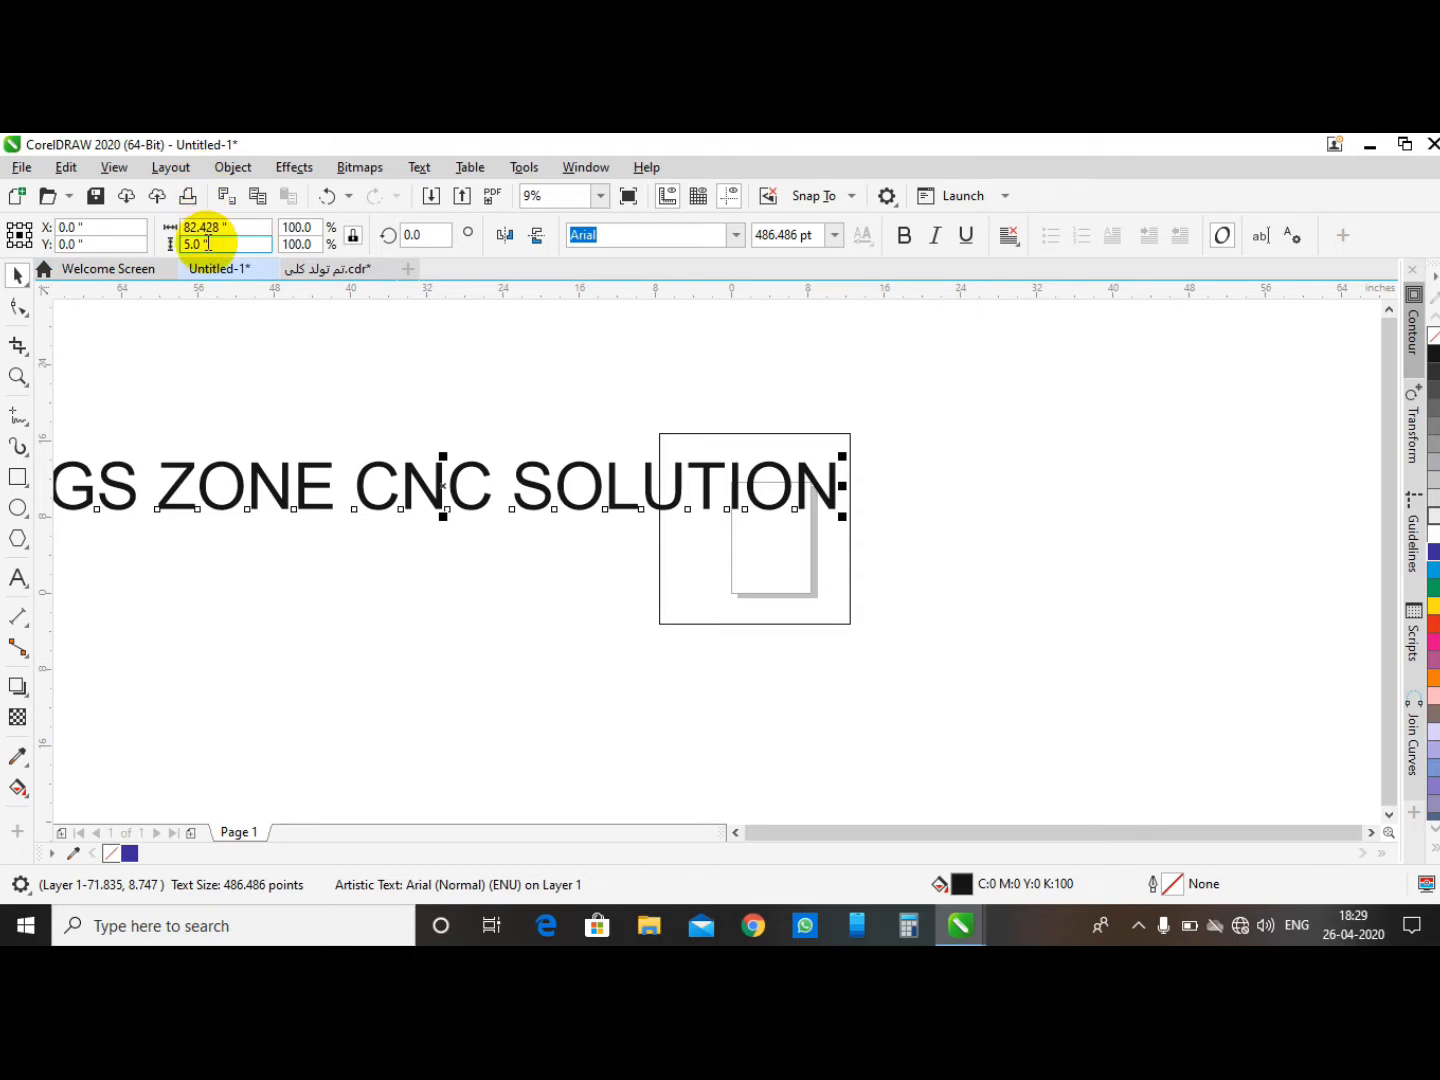
- Select the text and make it bold
{"action": "scroll", "coordinate": [566, 391], "scroll_direction": "down", "scroll_amount": 4}
{"action": "left_click", "coordinate": [512, 385]}
{"action": "left_click", "coordinate": [482, 432]}
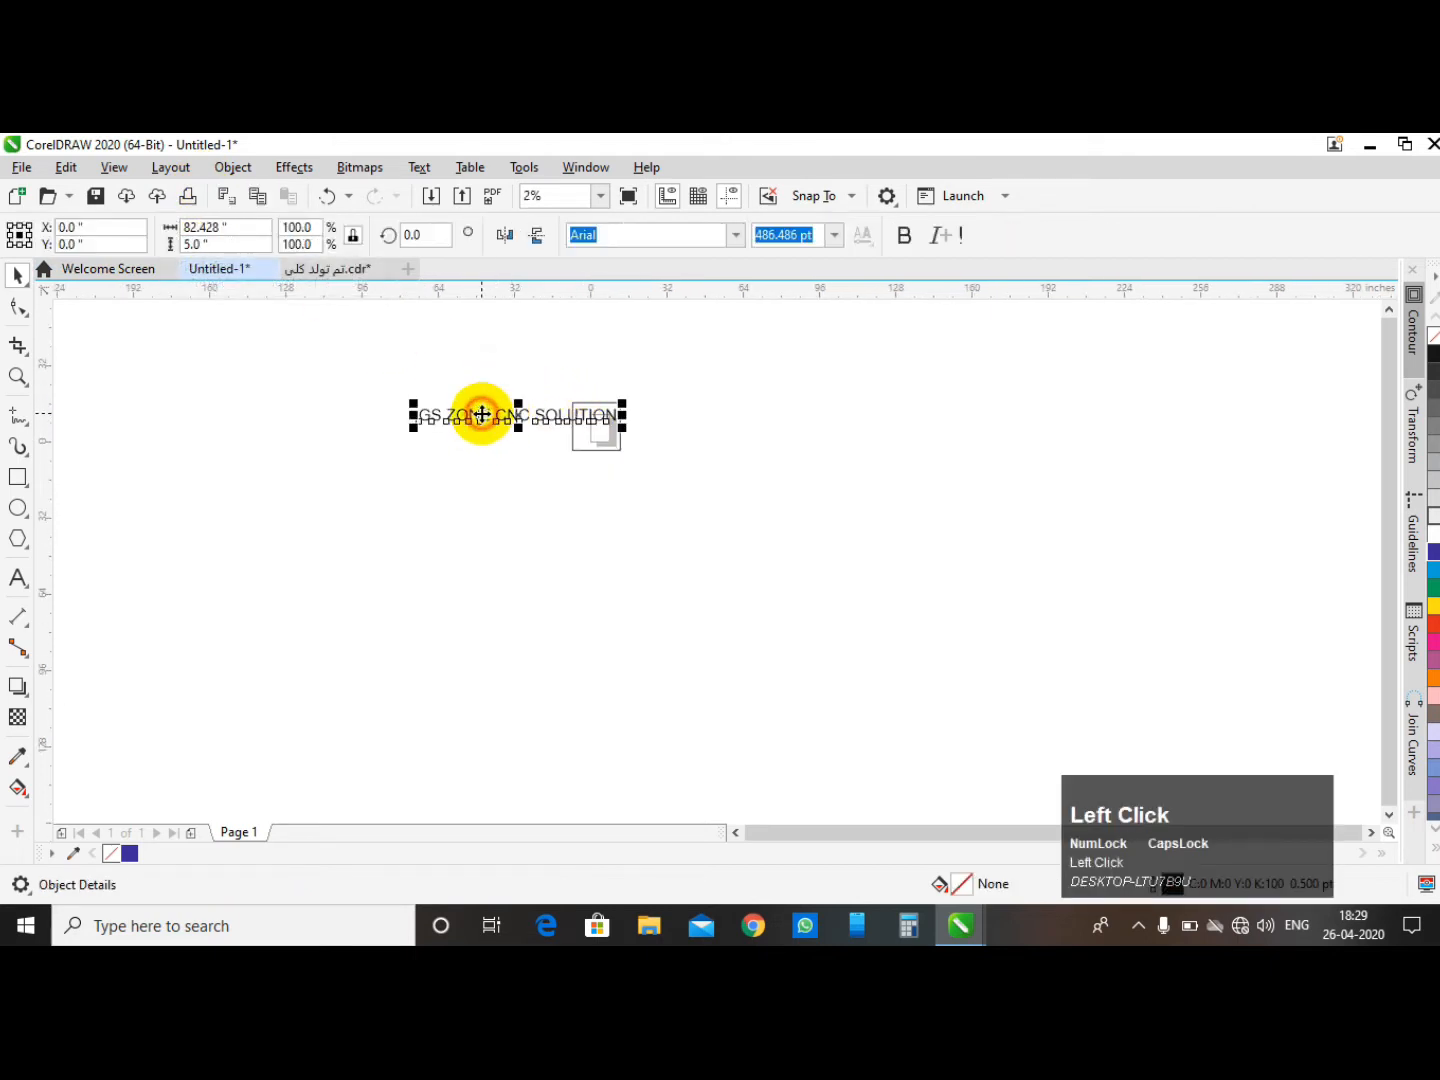
{"action": "left_click", "coordinate": [905, 234]}
{"action": "scroll", "coordinate": [475, 407], "scroll_direction": "up", "scroll_amount": 4}
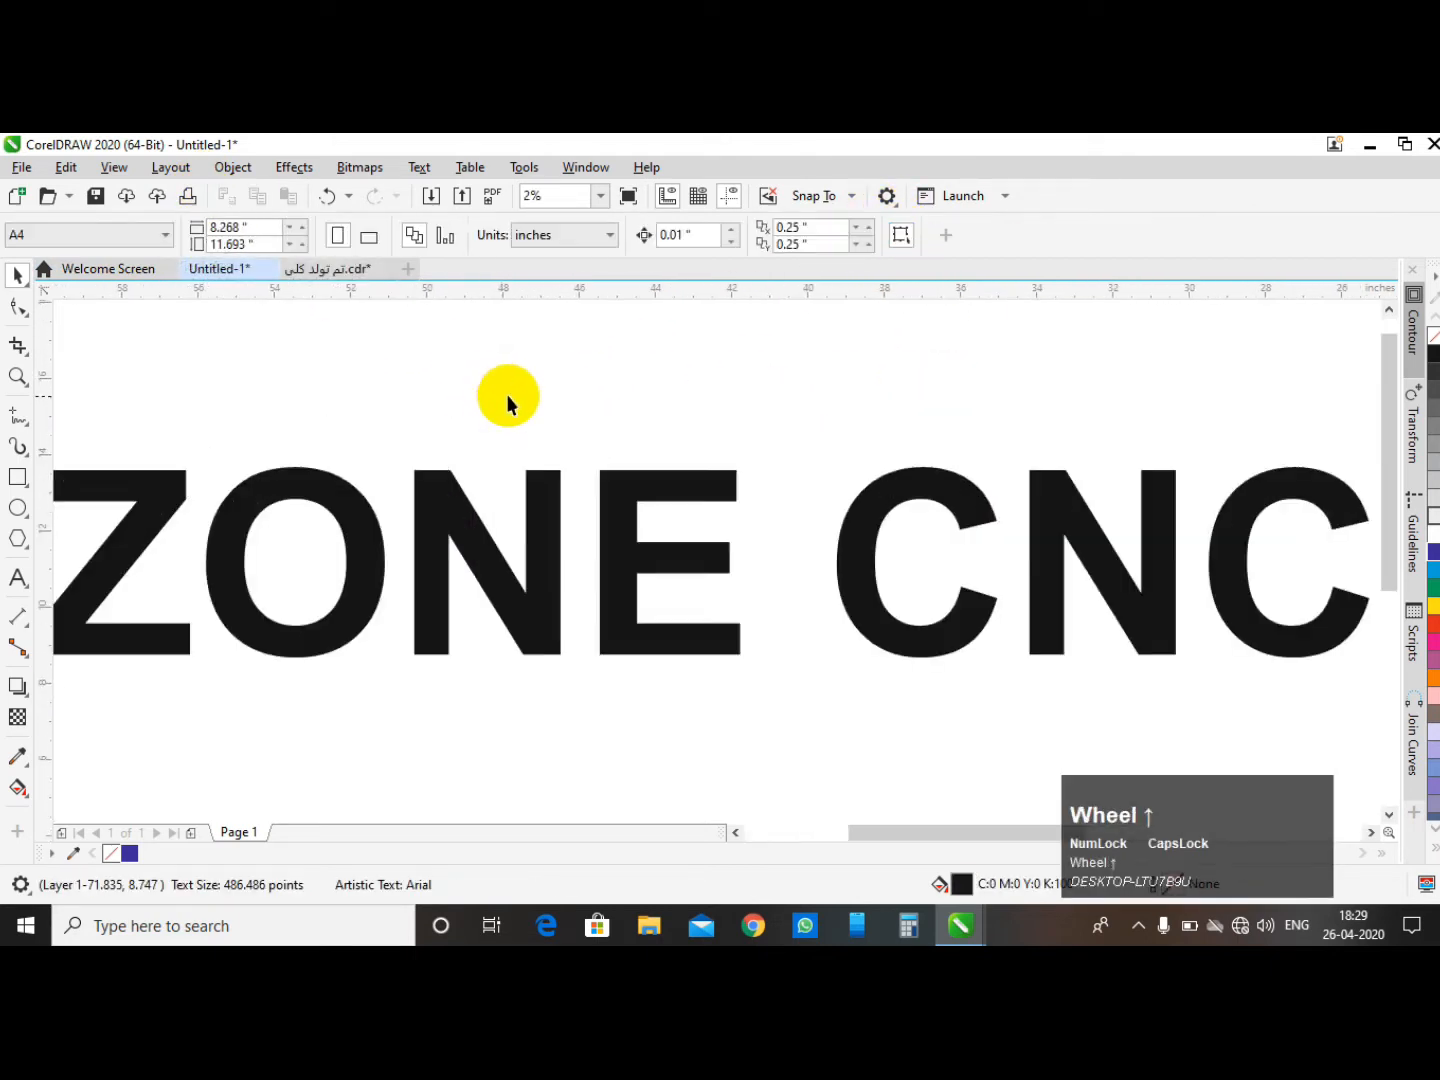
- Select the 20-inch square rectangle near the text and delete it
{"action": "scroll", "coordinate": [491, 393], "scroll_direction": "down", "scroll_amount": 1}
{"action": "left_click", "coordinate": [627, 350]}
{"action": "scroll", "coordinate": [395, 405], "scroll_direction": "down", "scroll_amount": 1}
{"action": "left_click_drag", "start_coordinate": [946, 535], "coordinate": [593, 618]}
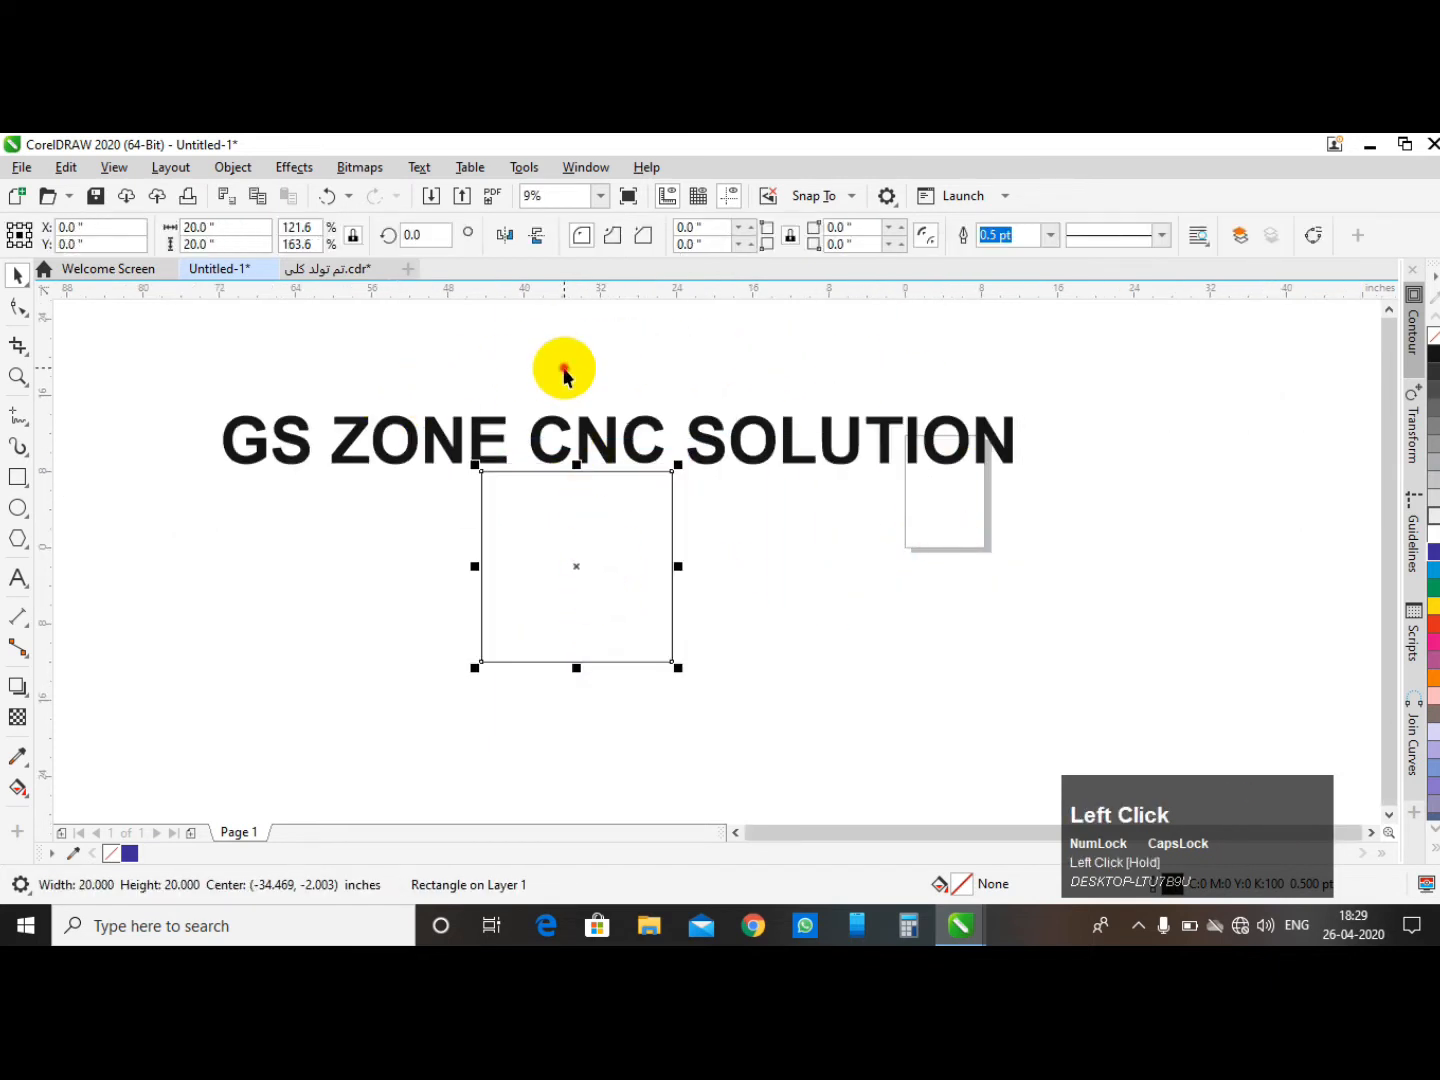
{"action": "left_click", "coordinate": [562, 369]}
{"action": "left_click", "coordinate": [541, 440]}
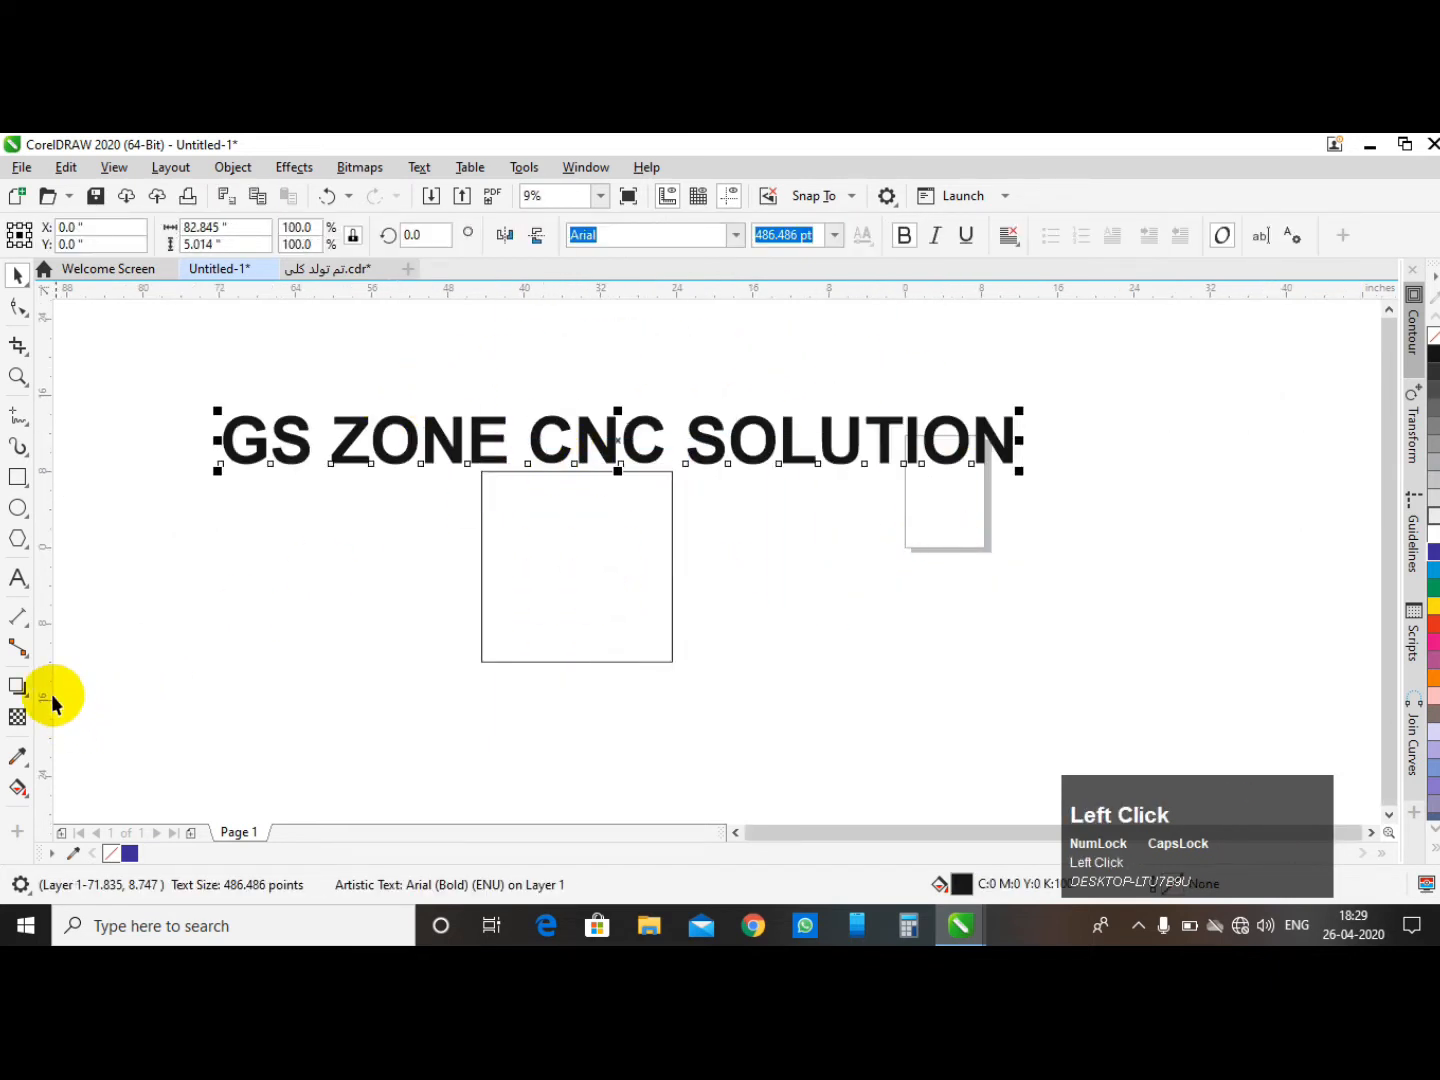
{"action": "left_click", "coordinate": [18, 579]}
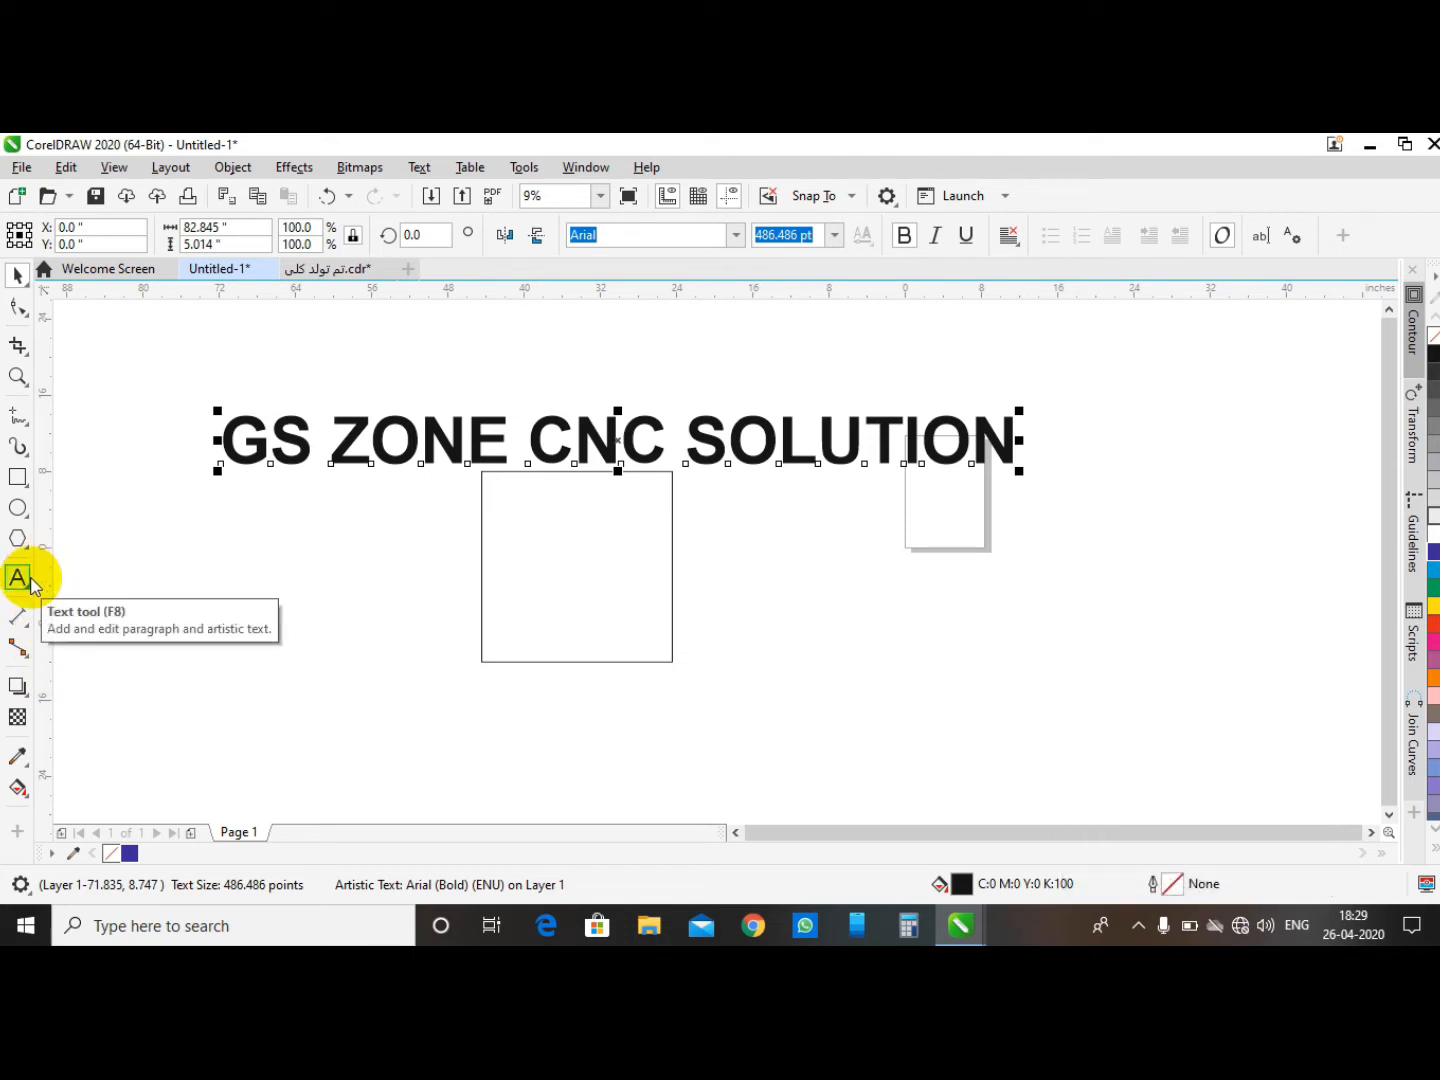
{"action": "left_click", "coordinate": [521, 386]}
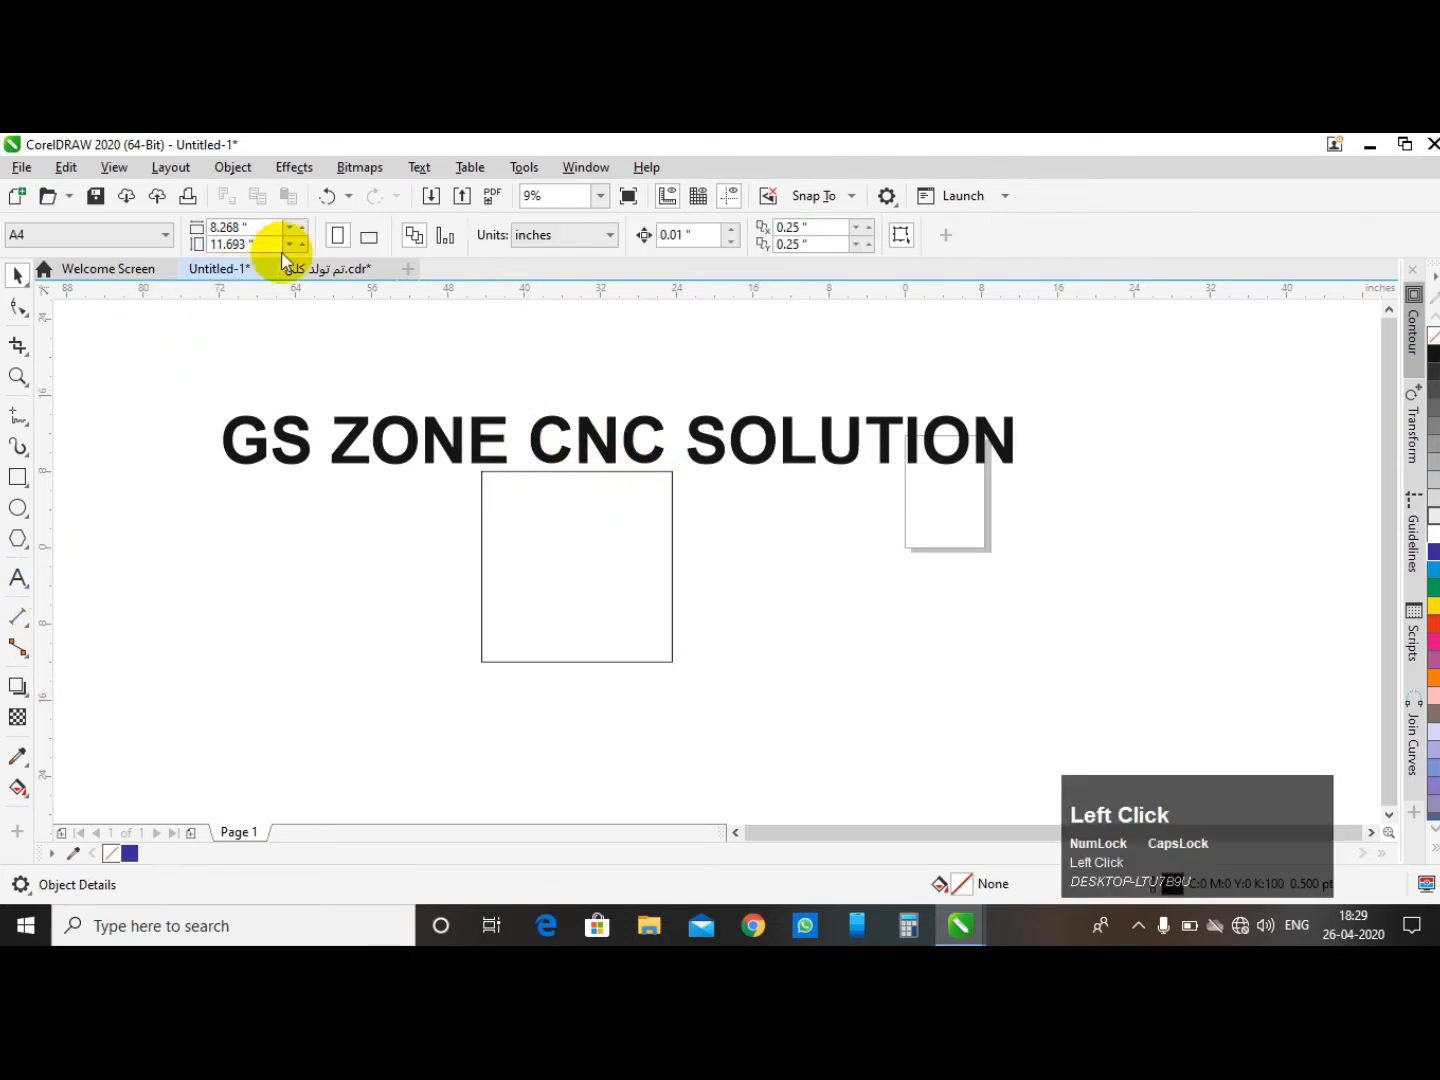
{"action": "left_click", "coordinate": [604, 552]}
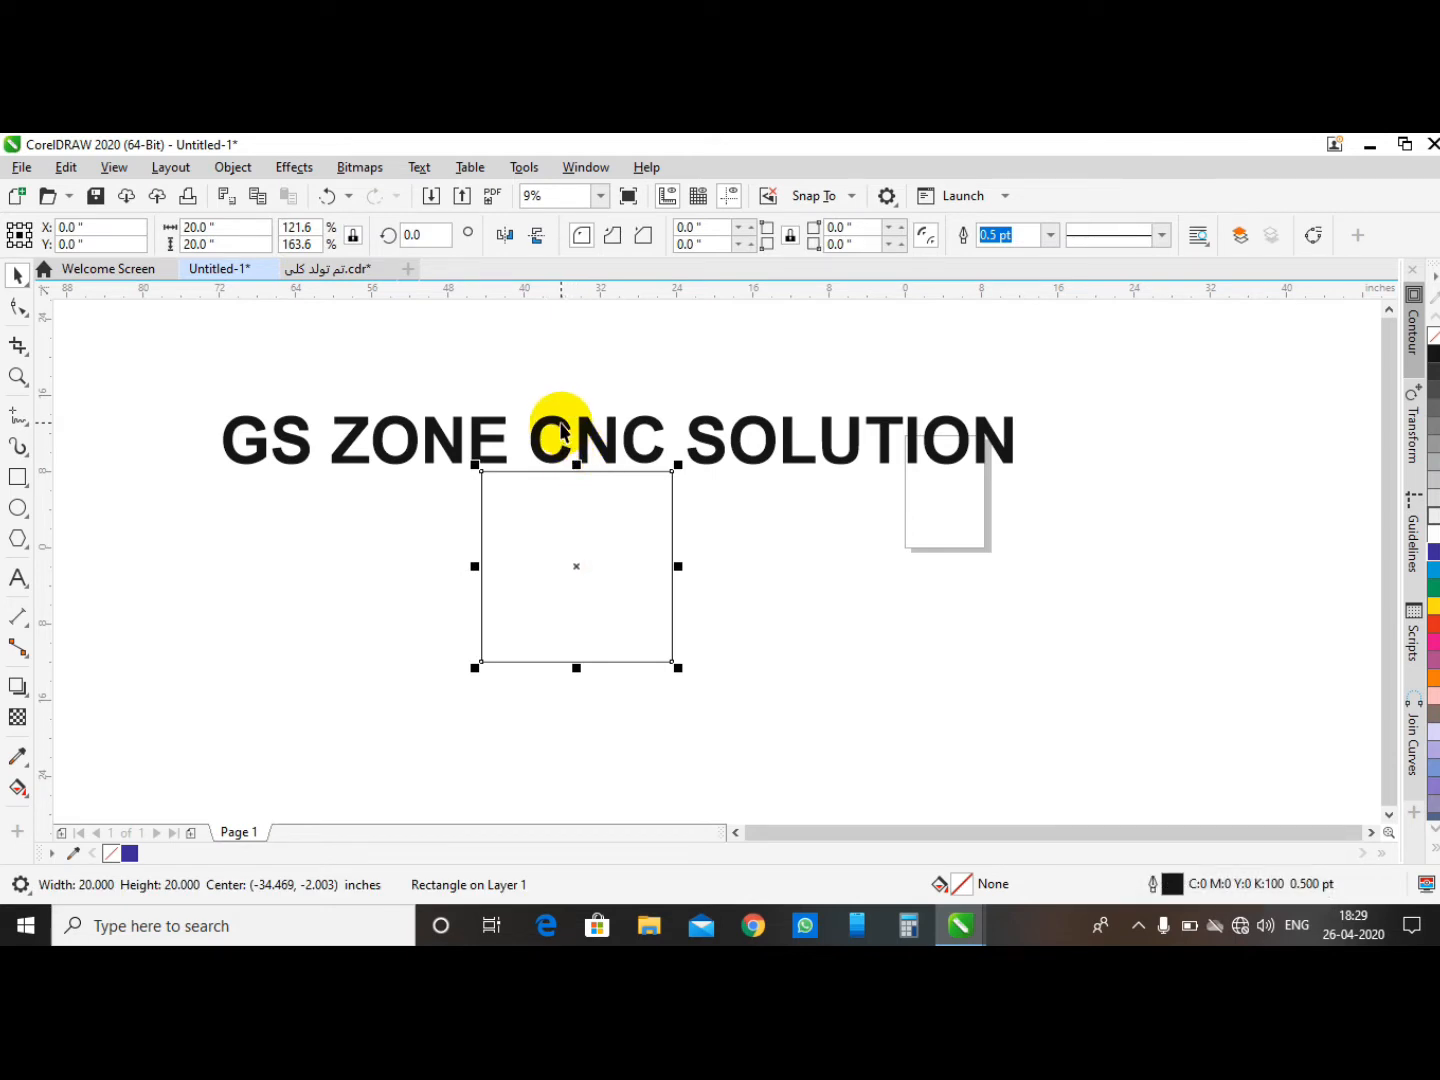
{"action": "left_click", "coordinate": [430, 236]}
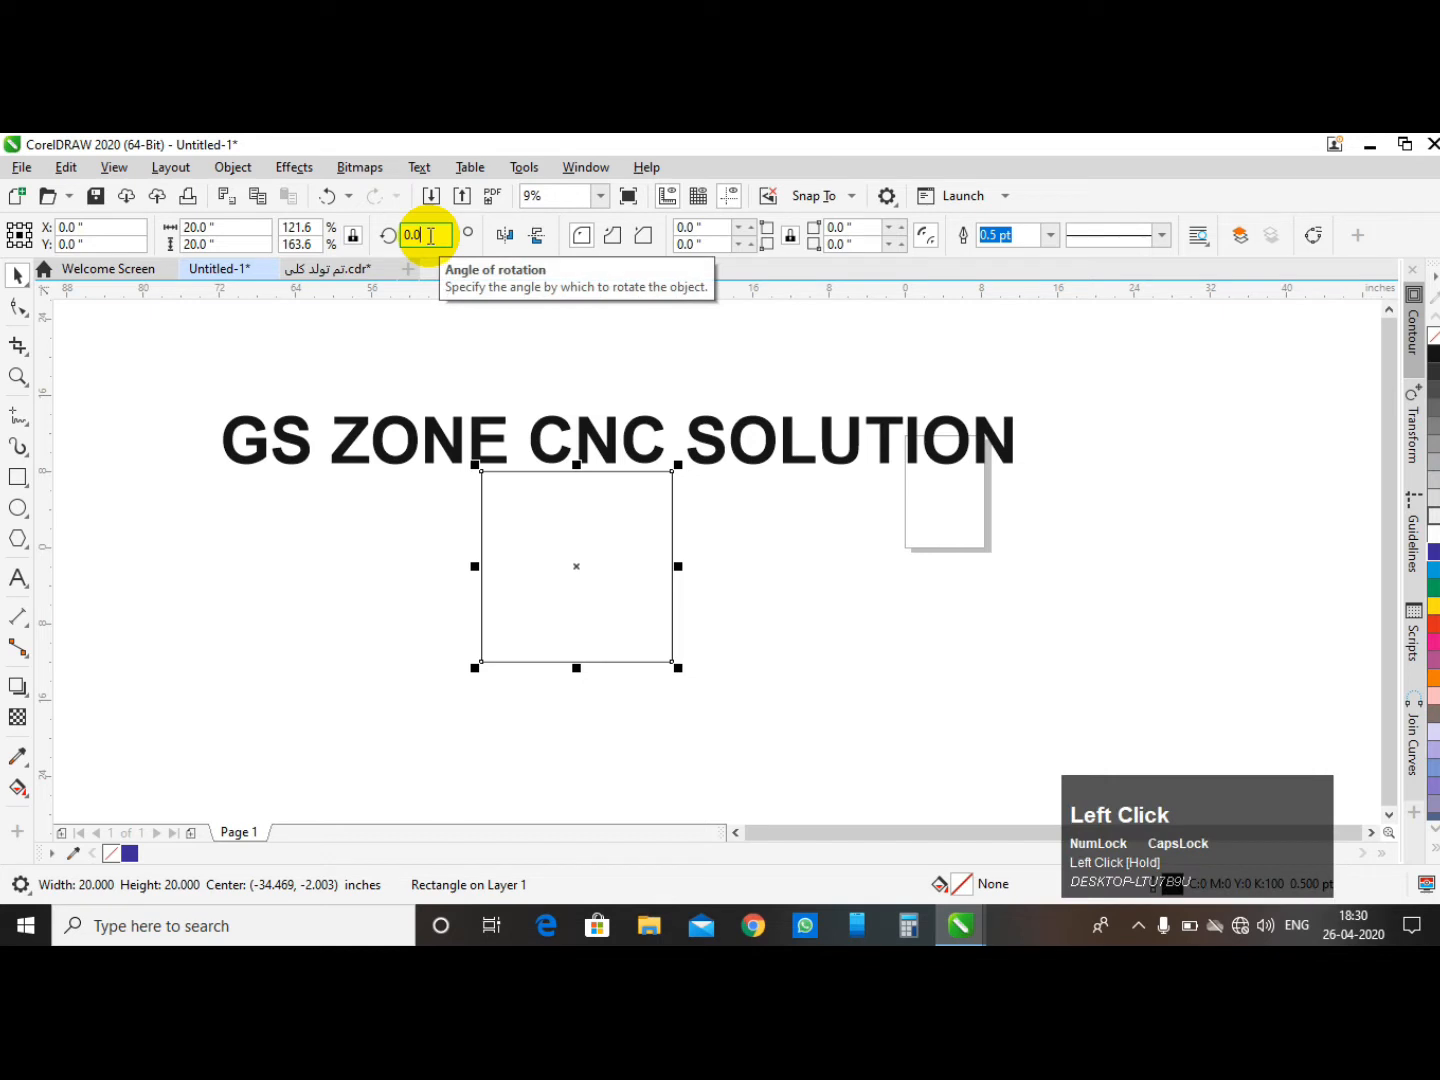
{"action": "left_click", "coordinate": [586, 409]}
{"action": "left_click", "coordinate": [600, 609]}
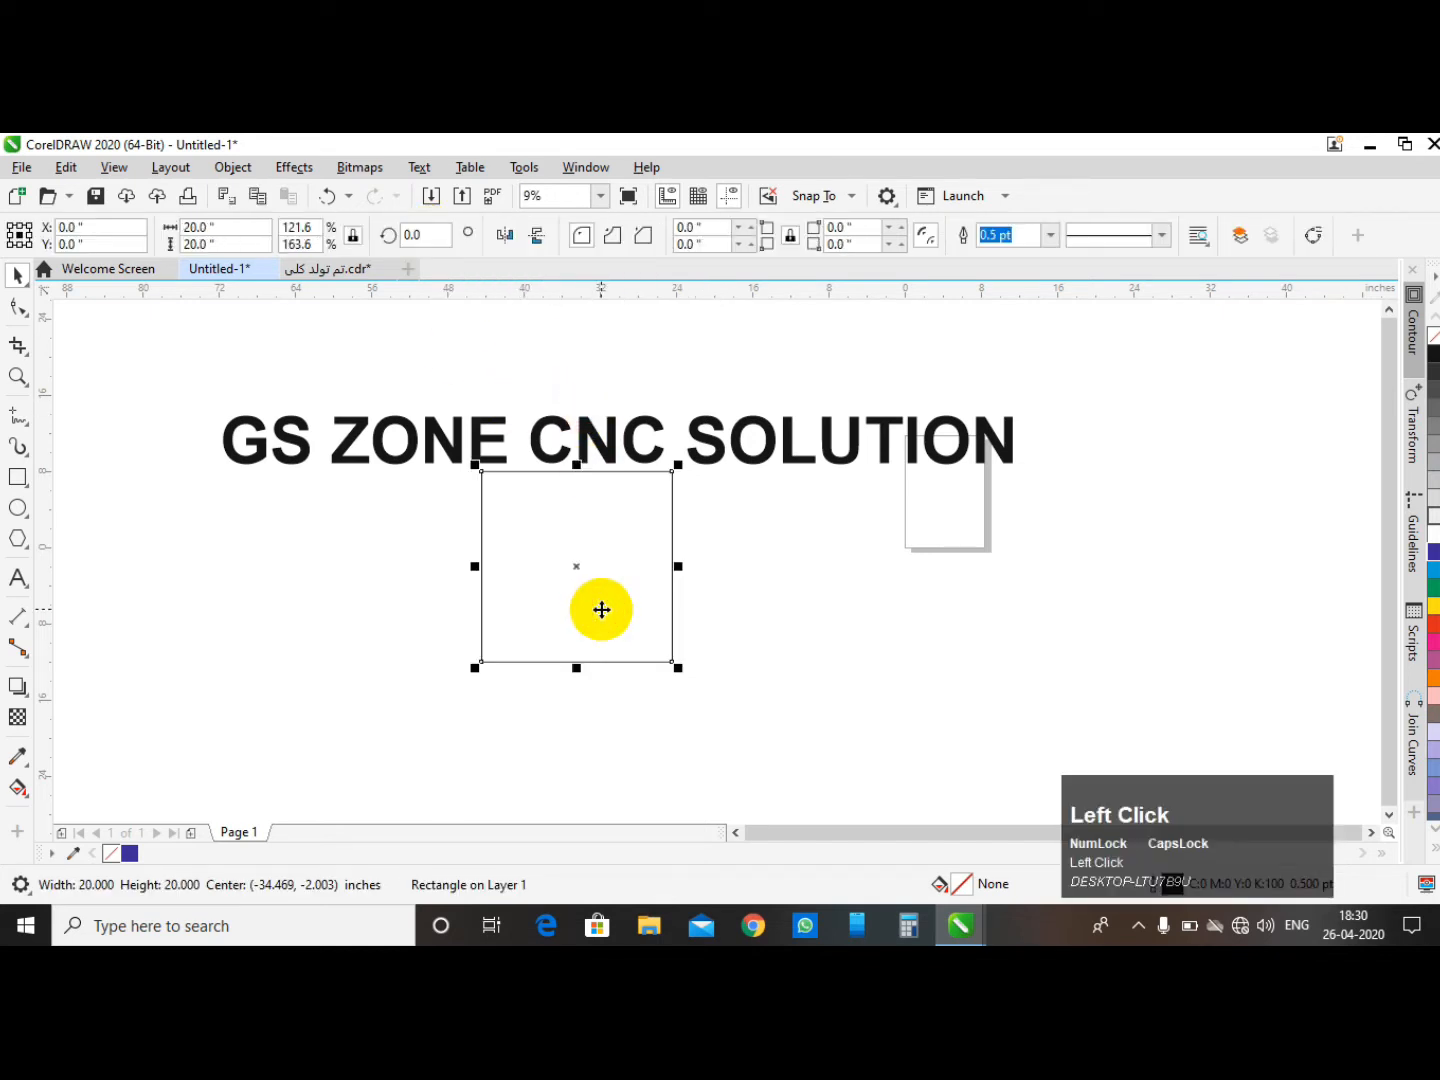
{"action": "key", "text": "Delete"}
- Rotate the text by 45 degrees
{"action": "left_click", "coordinate": [592, 438]}
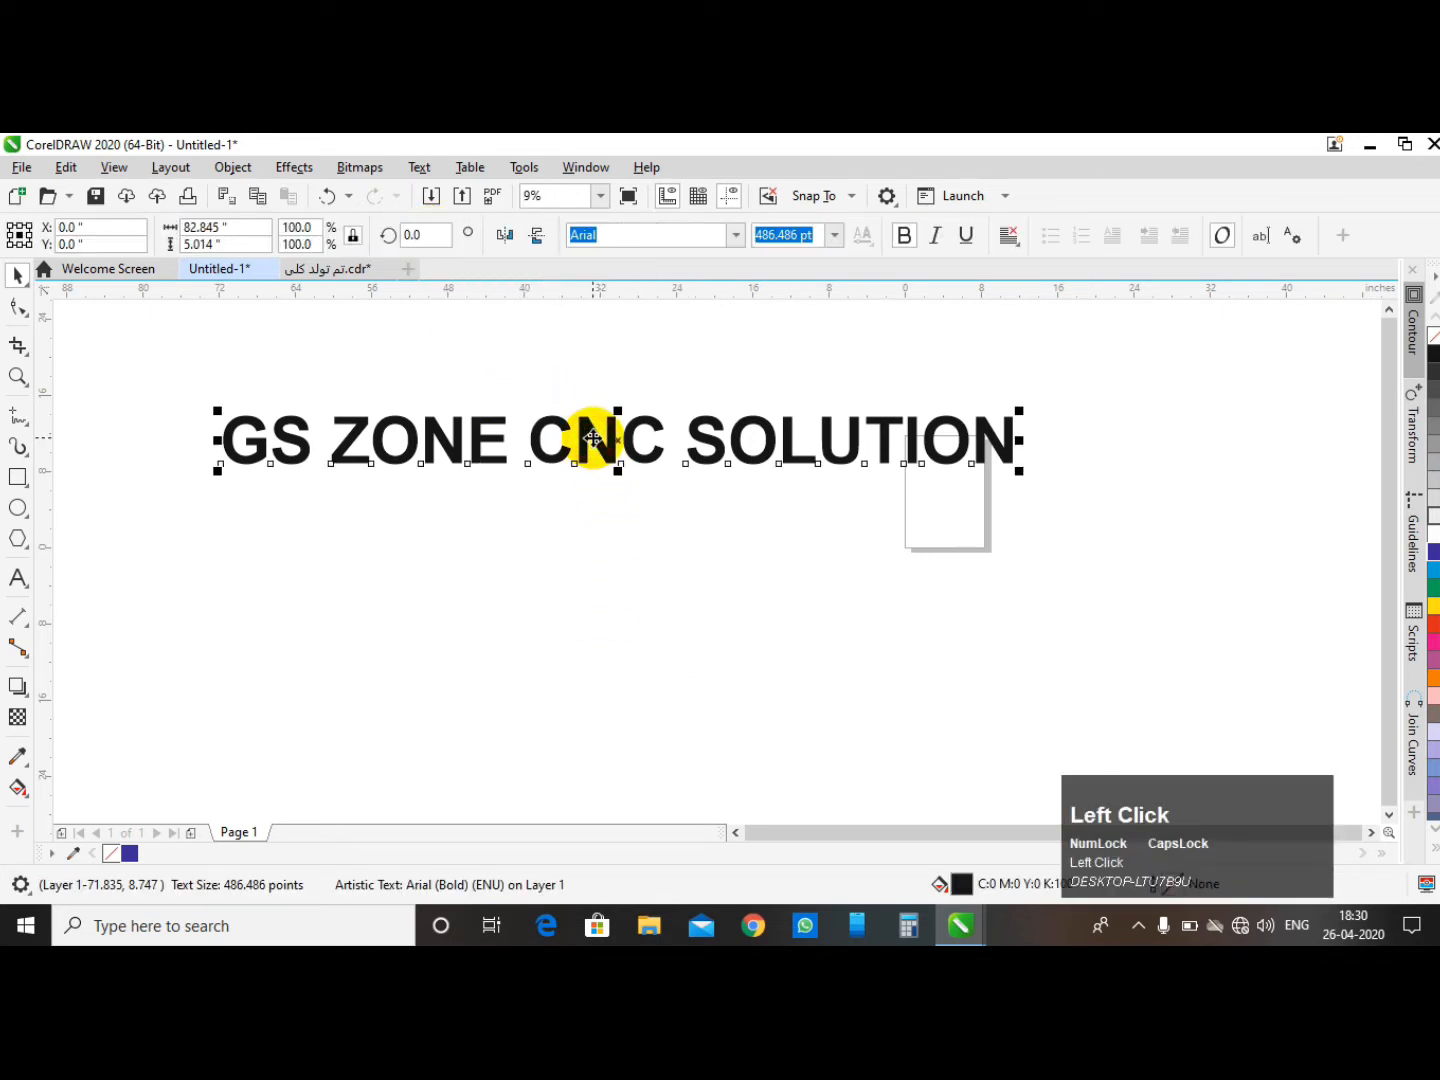
{"action": "left_click", "coordinate": [665, 391]}
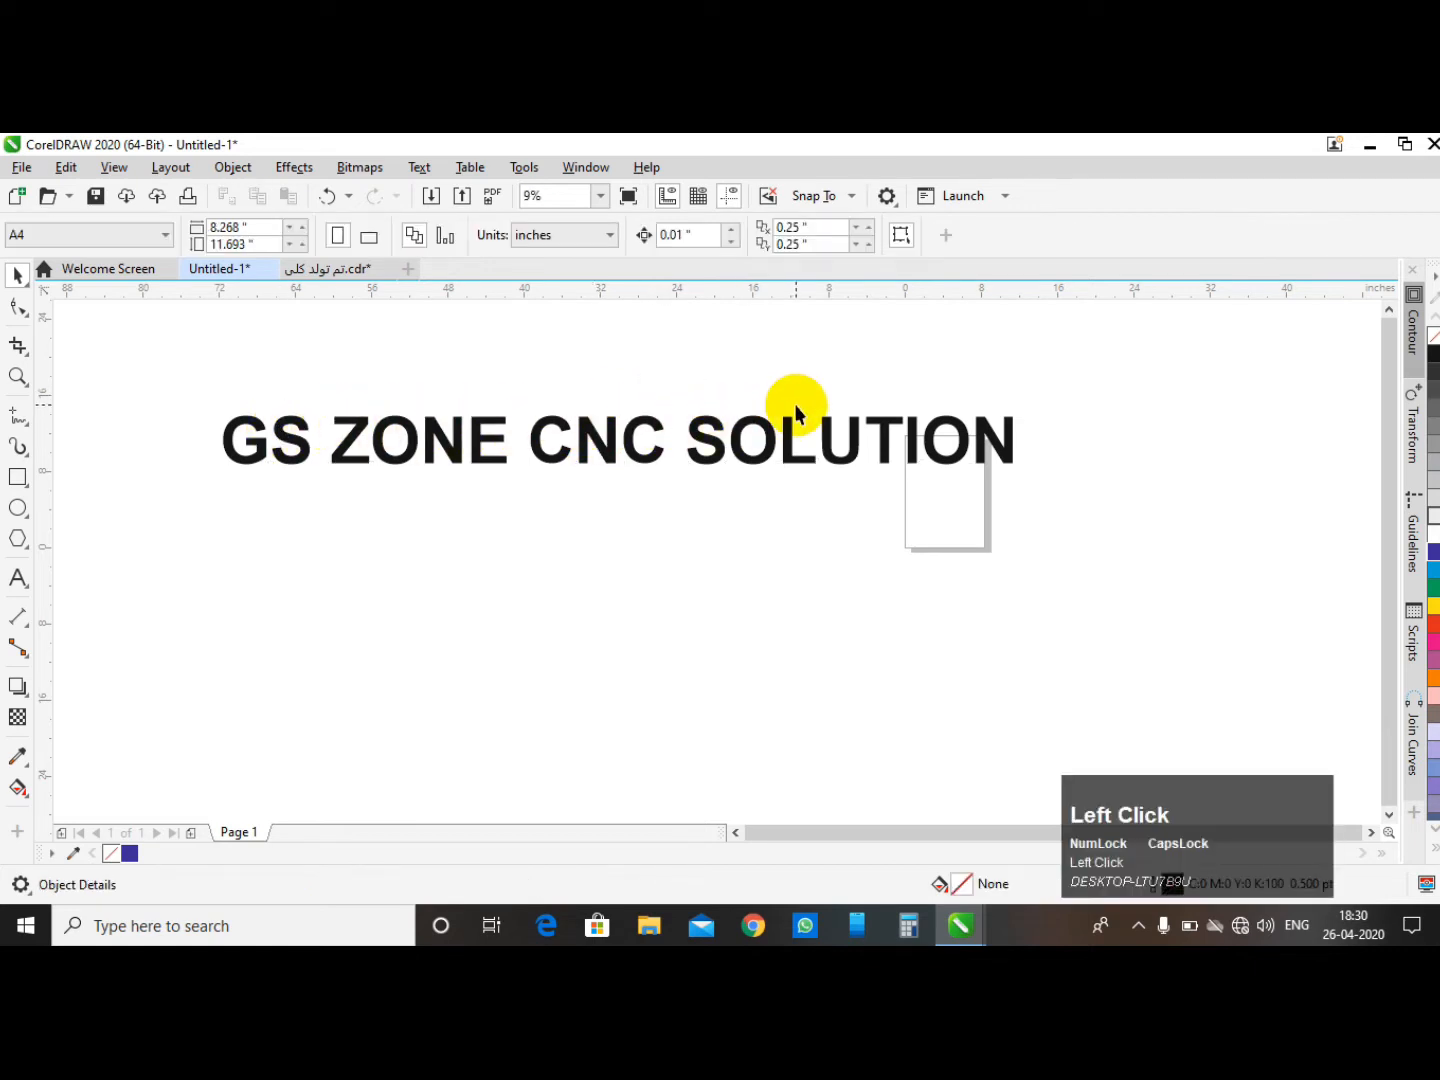
{"action": "left_click", "coordinate": [594, 440]}
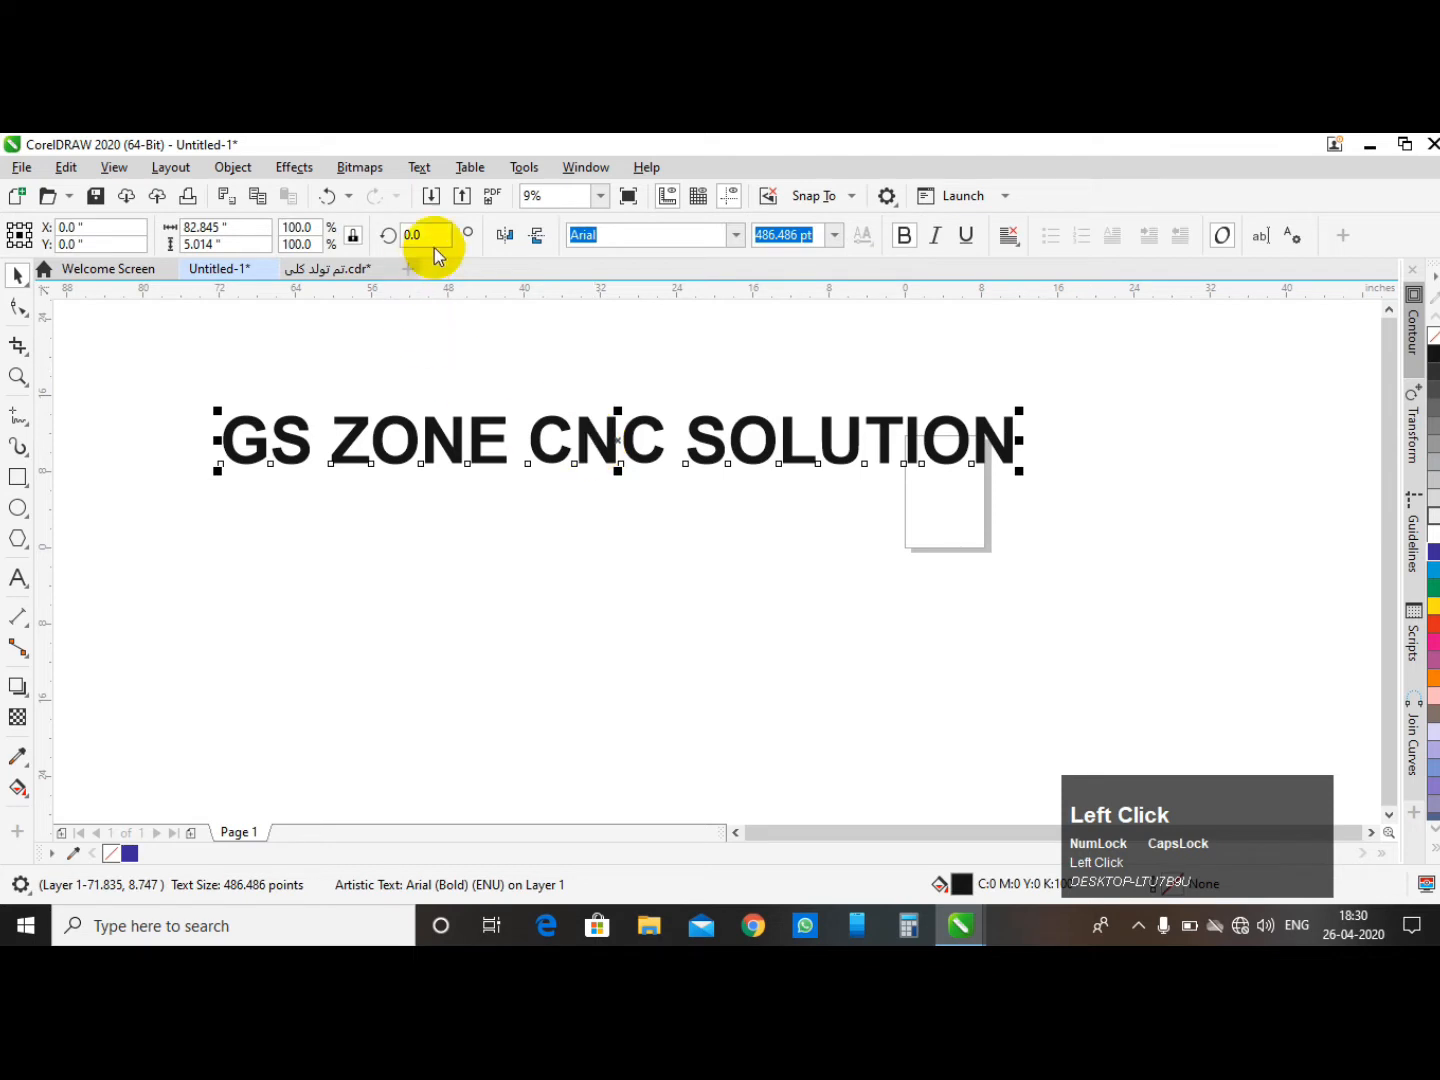
{"action": "left_click_drag", "start_coordinate": [436, 236], "coordinate": [391, 250]}
{"action": "type", "text": "45"}
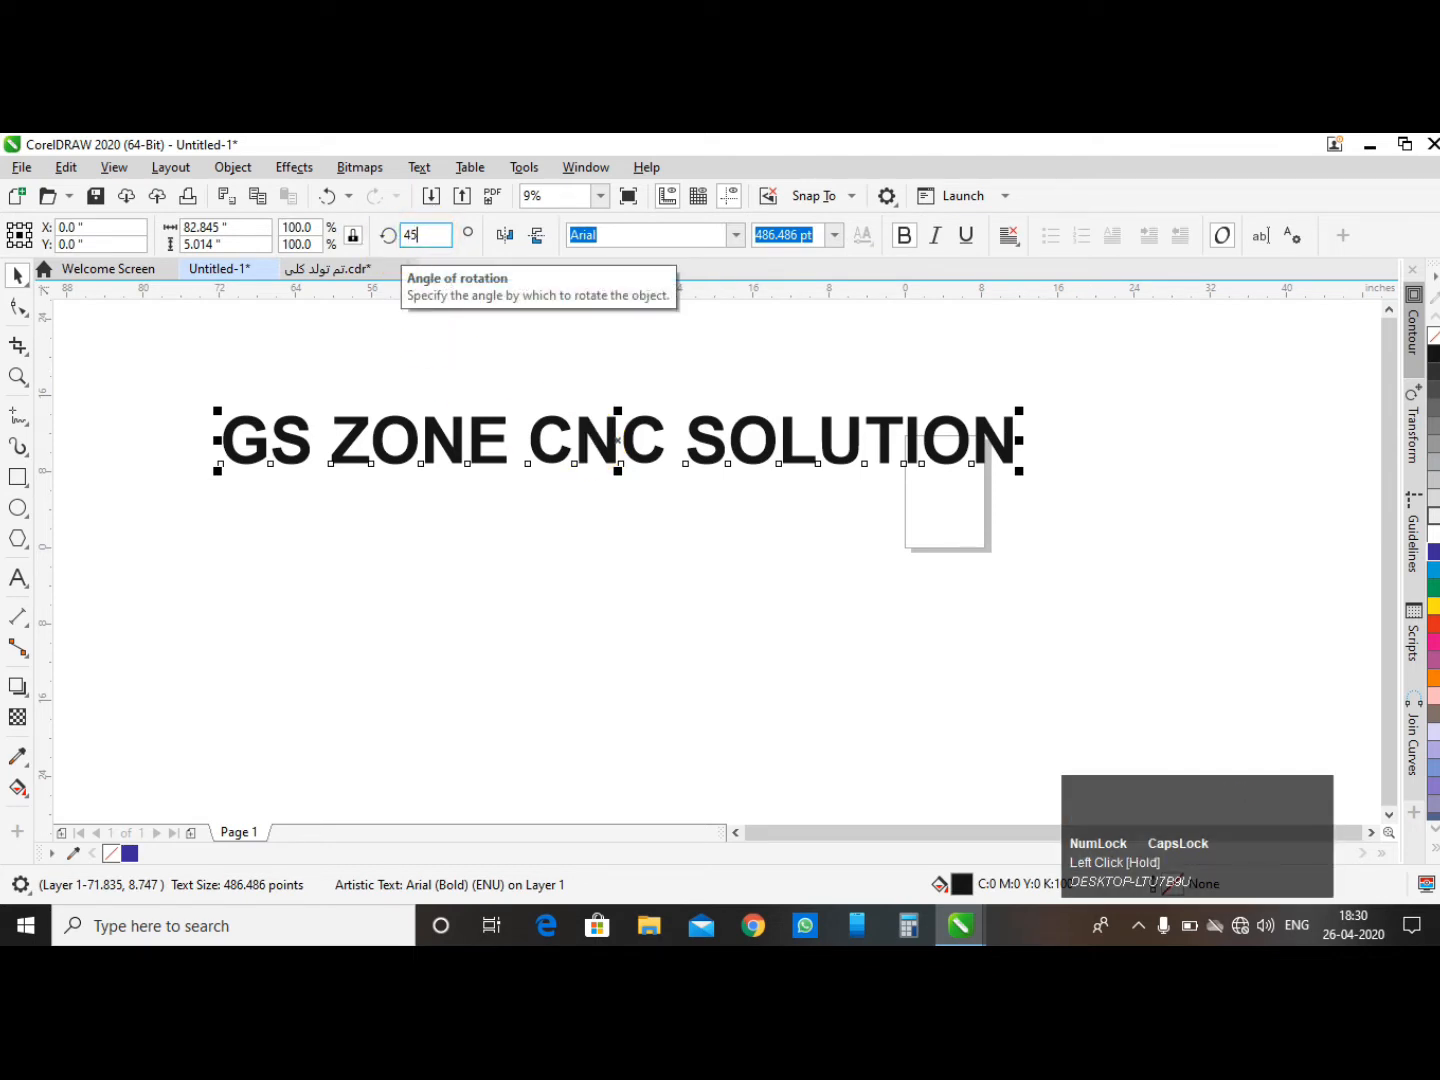
{"action": "key", "text": "Return"}
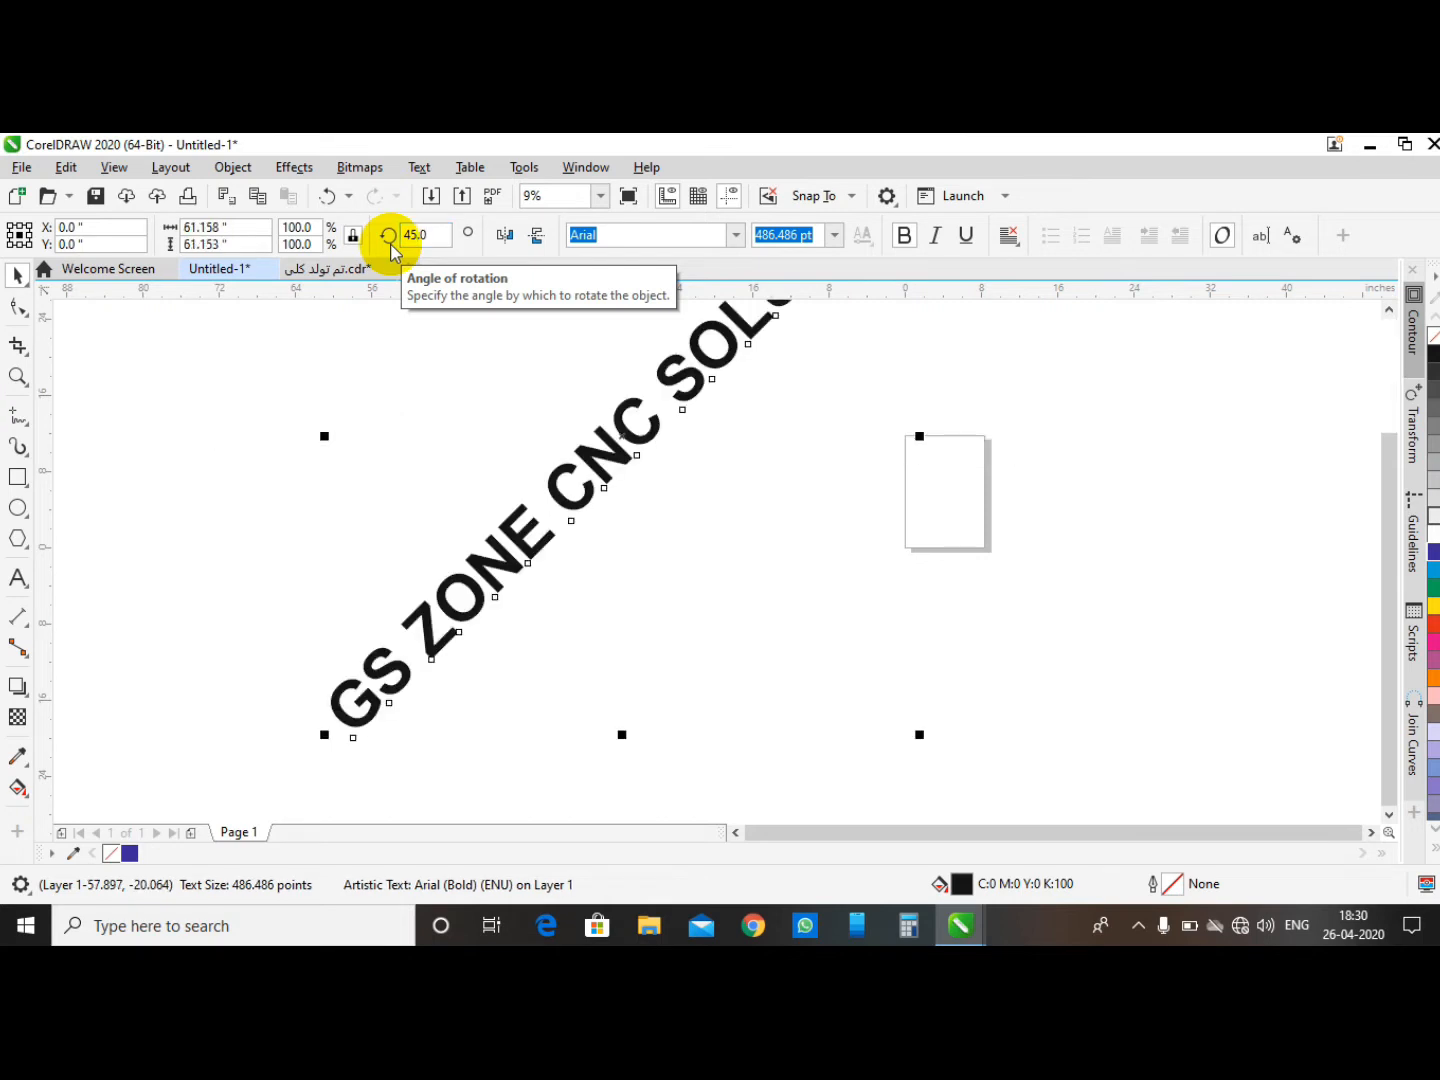
- Set the text's rotation angle to 90 degrees
{"action": "left_click", "coordinate": [427, 234]}
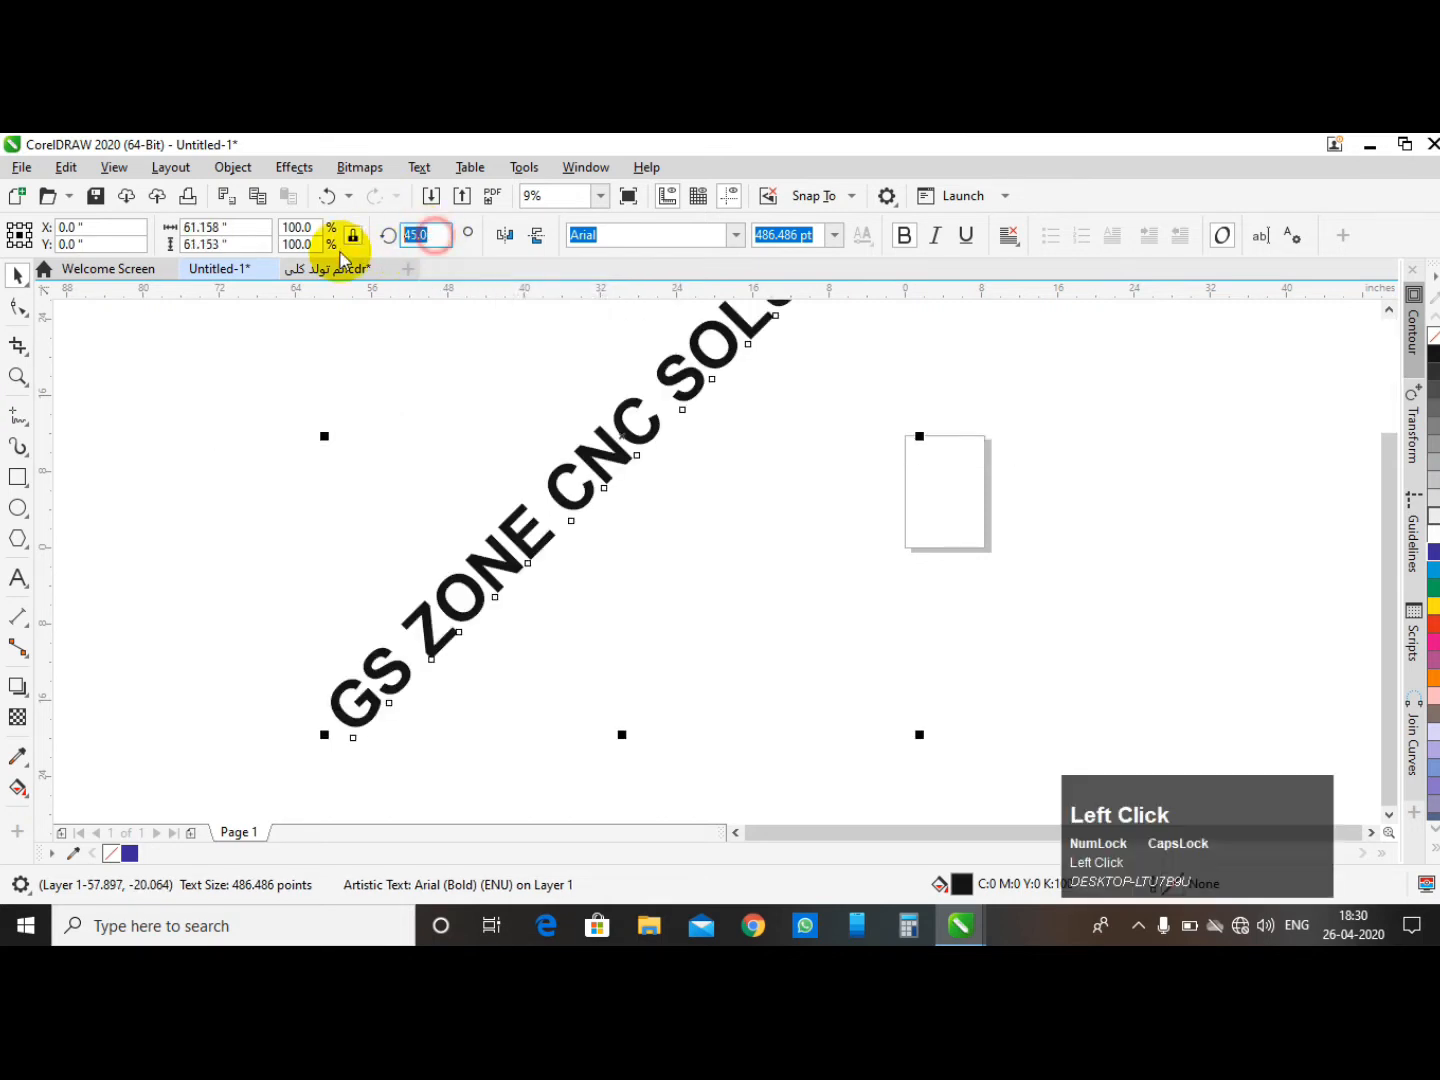
{"action": "type", "text": "90"}
{"action": "key", "text": "Return"}
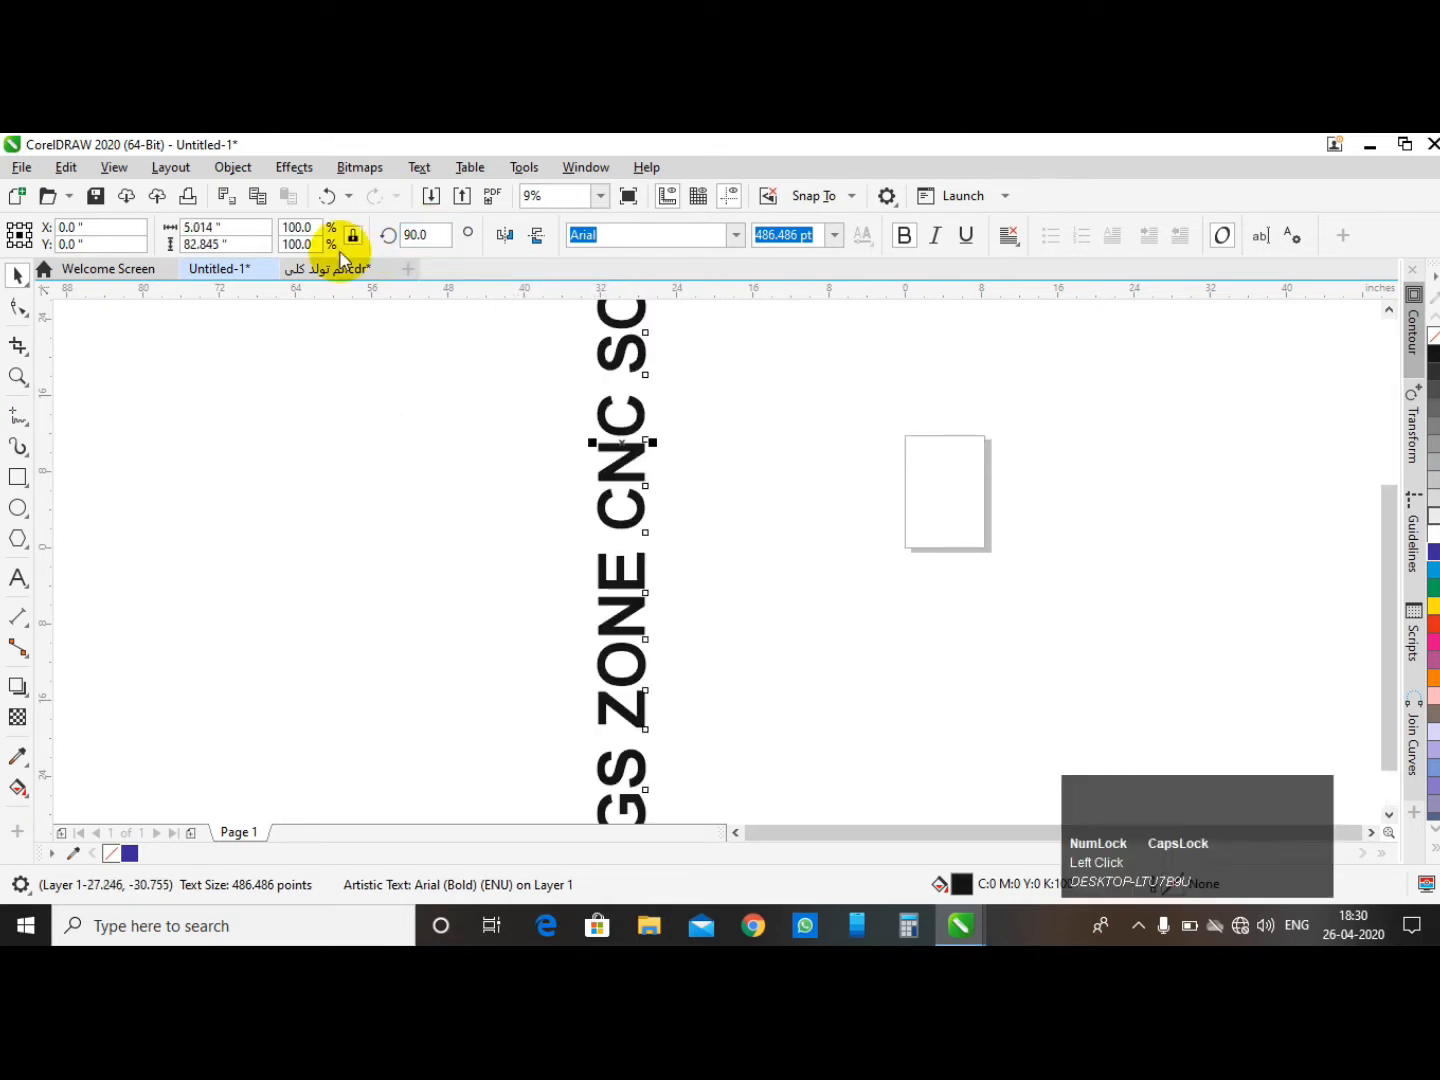
- Set the text's rotation angle to 180 degrees
{"action": "left_click", "coordinate": [419, 234]}
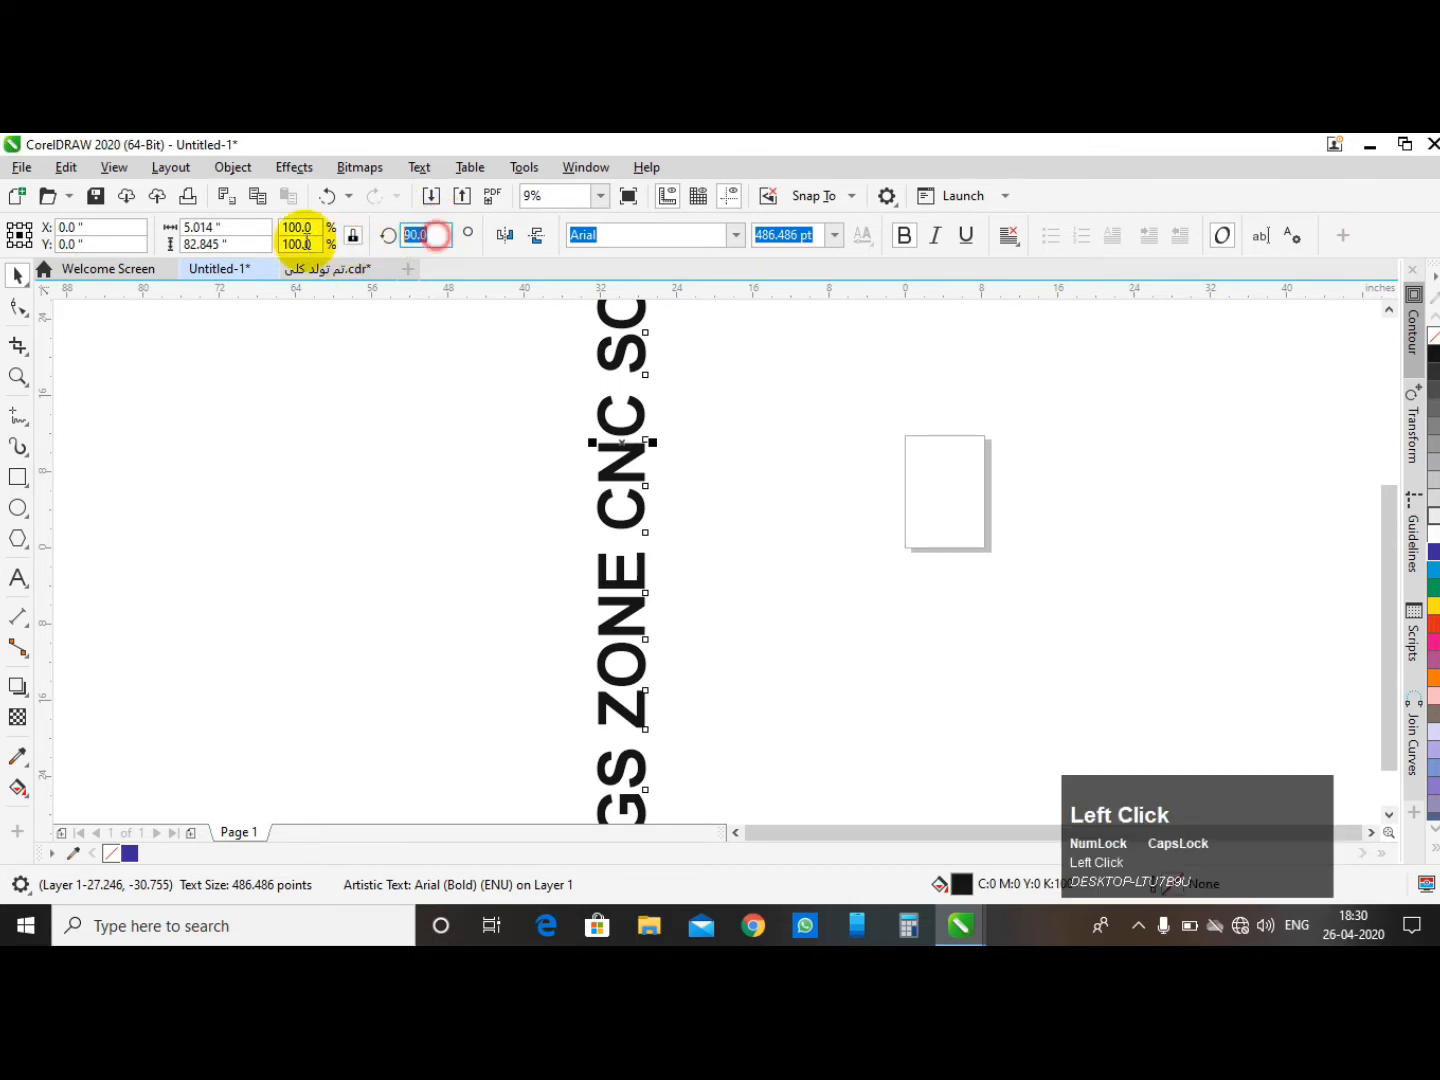
{"action": "type", "text": "180"}
{"action": "key", "text": "Return"}
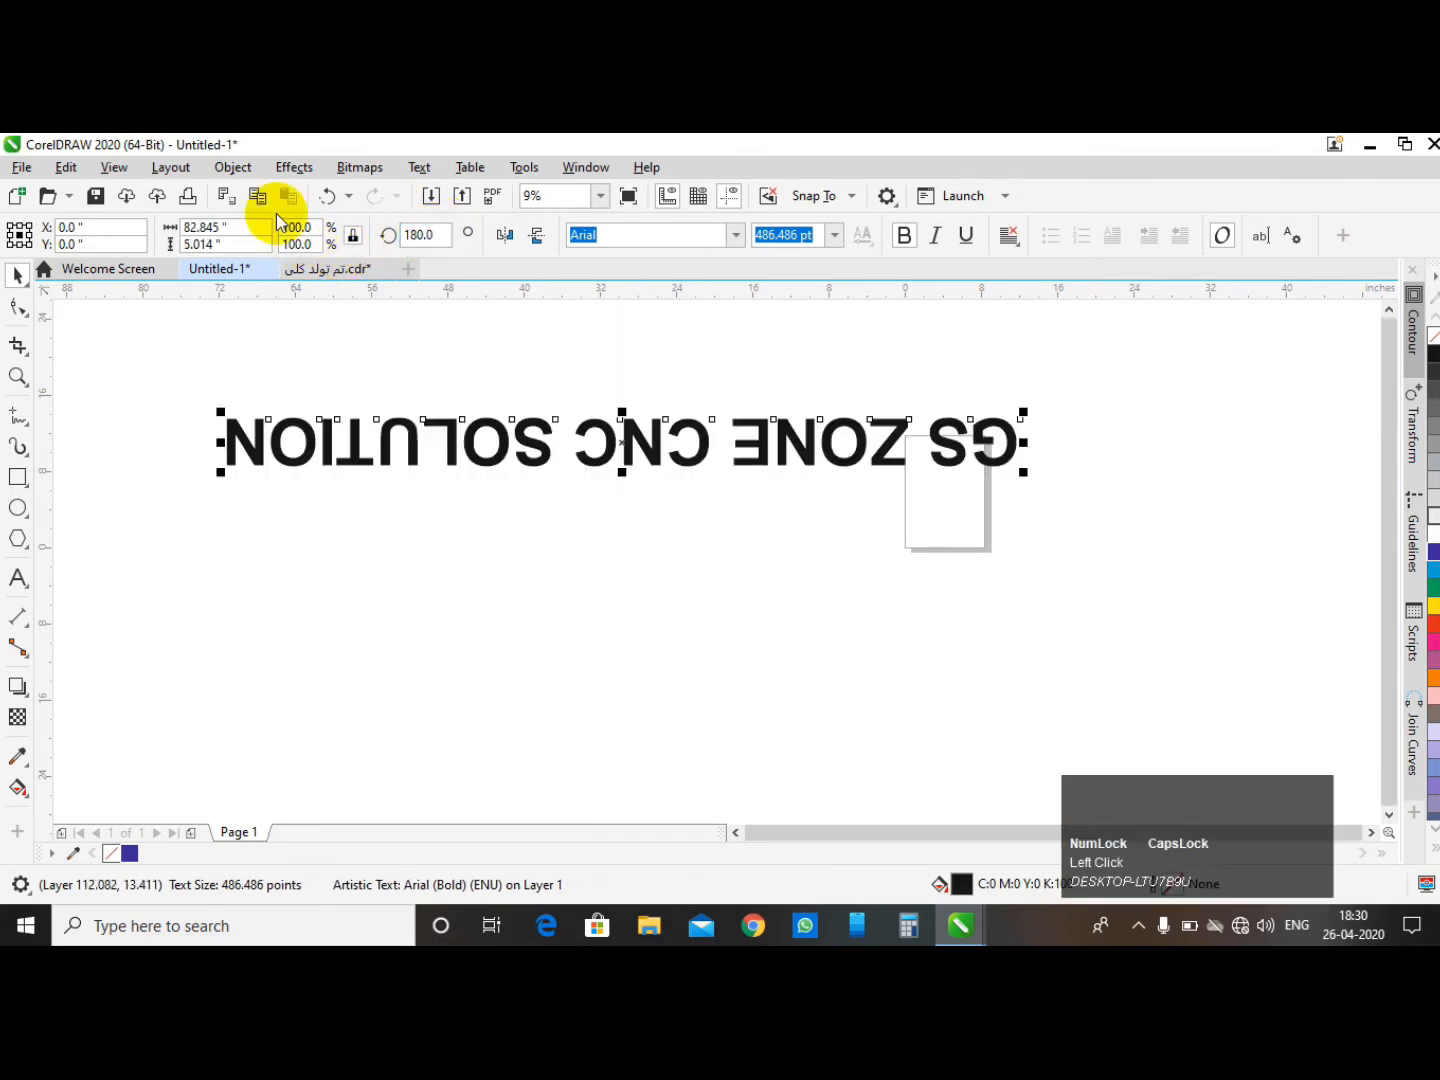
- Reset the text's rotation angle to 0 degrees
{"action": "left_click", "coordinate": [420, 234]}
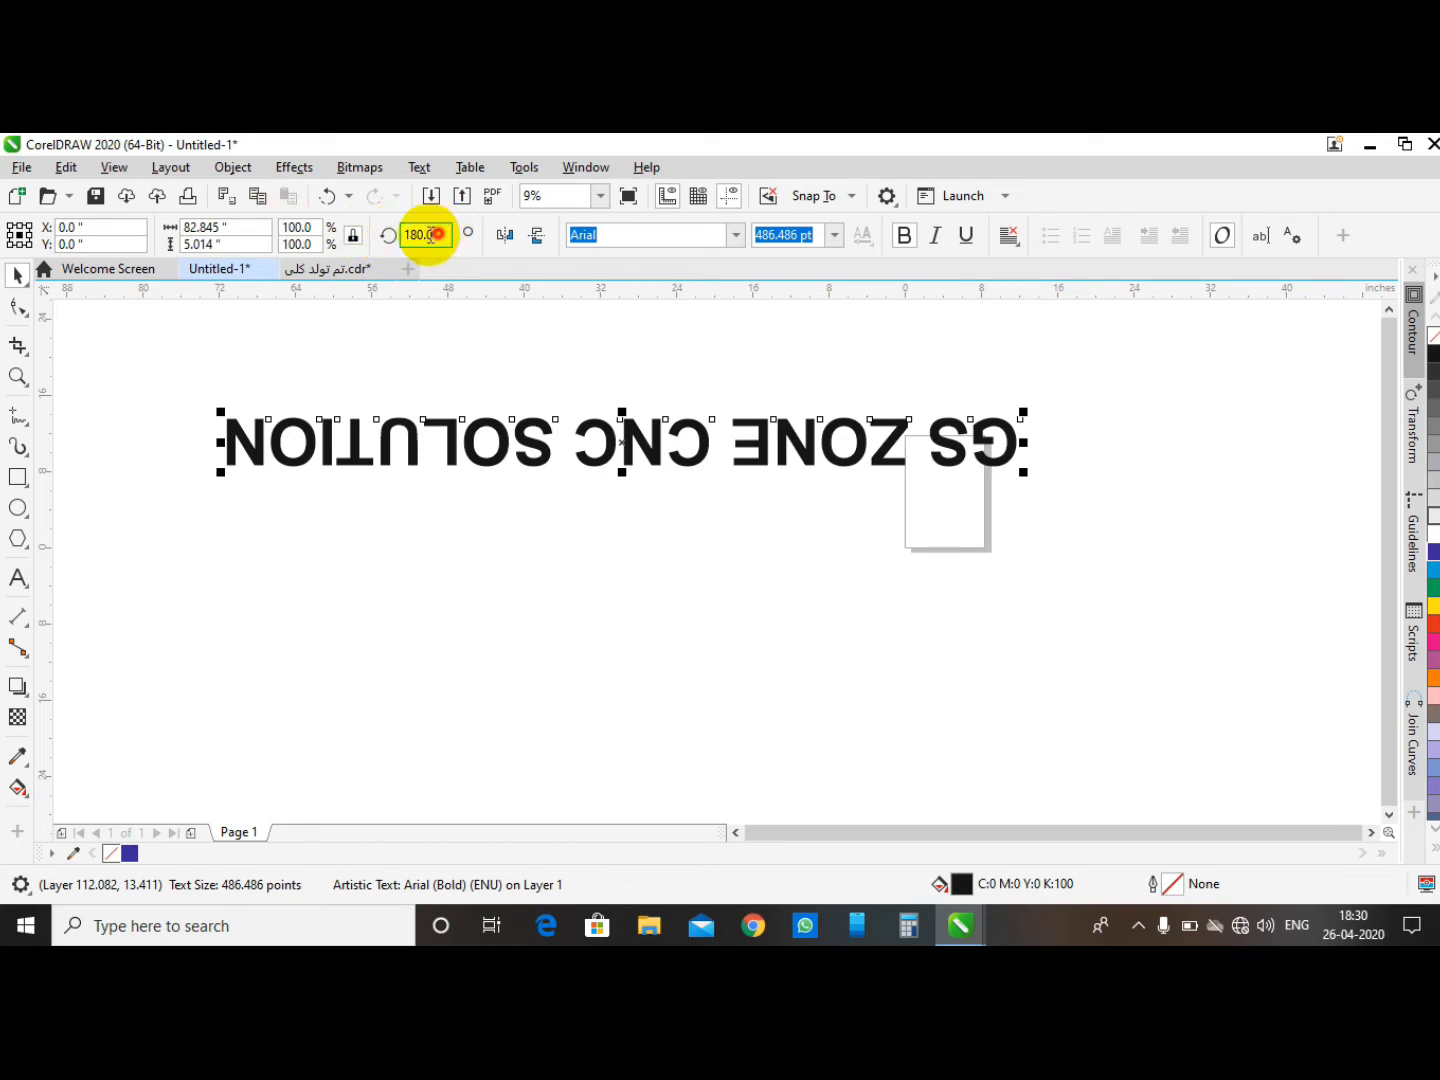
{"action": "type", "text": "0"}
{"action": "key", "text": "Return"}
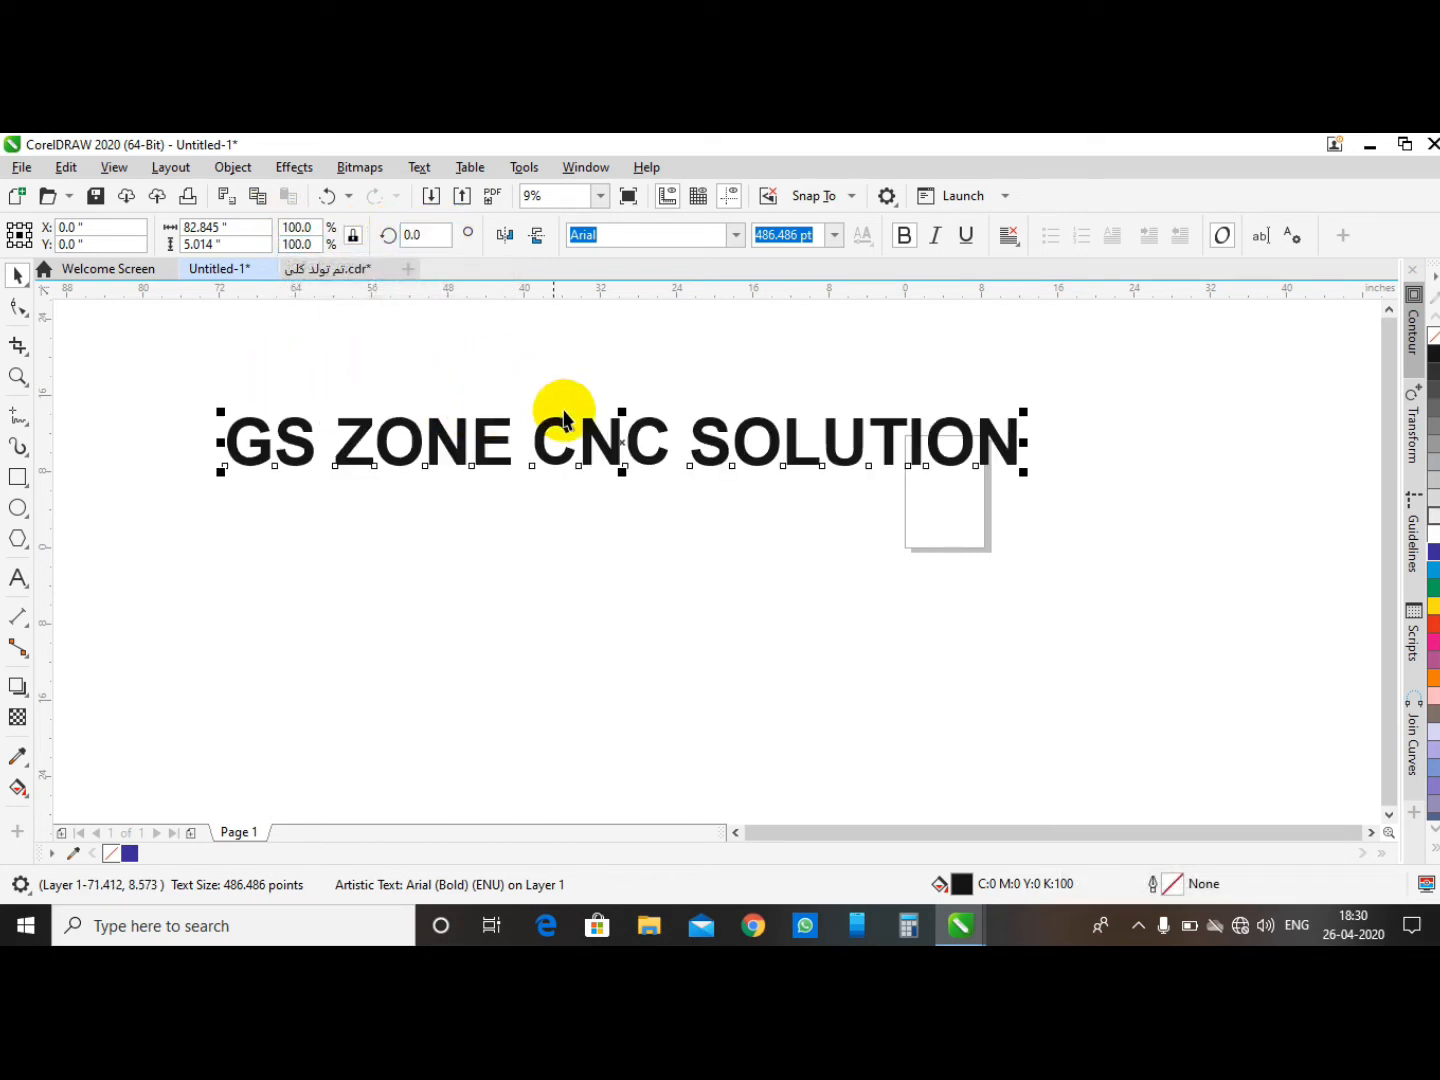
- Move the text so it sits over the page
{"action": "scroll", "coordinate": [401, 506], "scroll_direction": "down", "scroll_amount": 1}
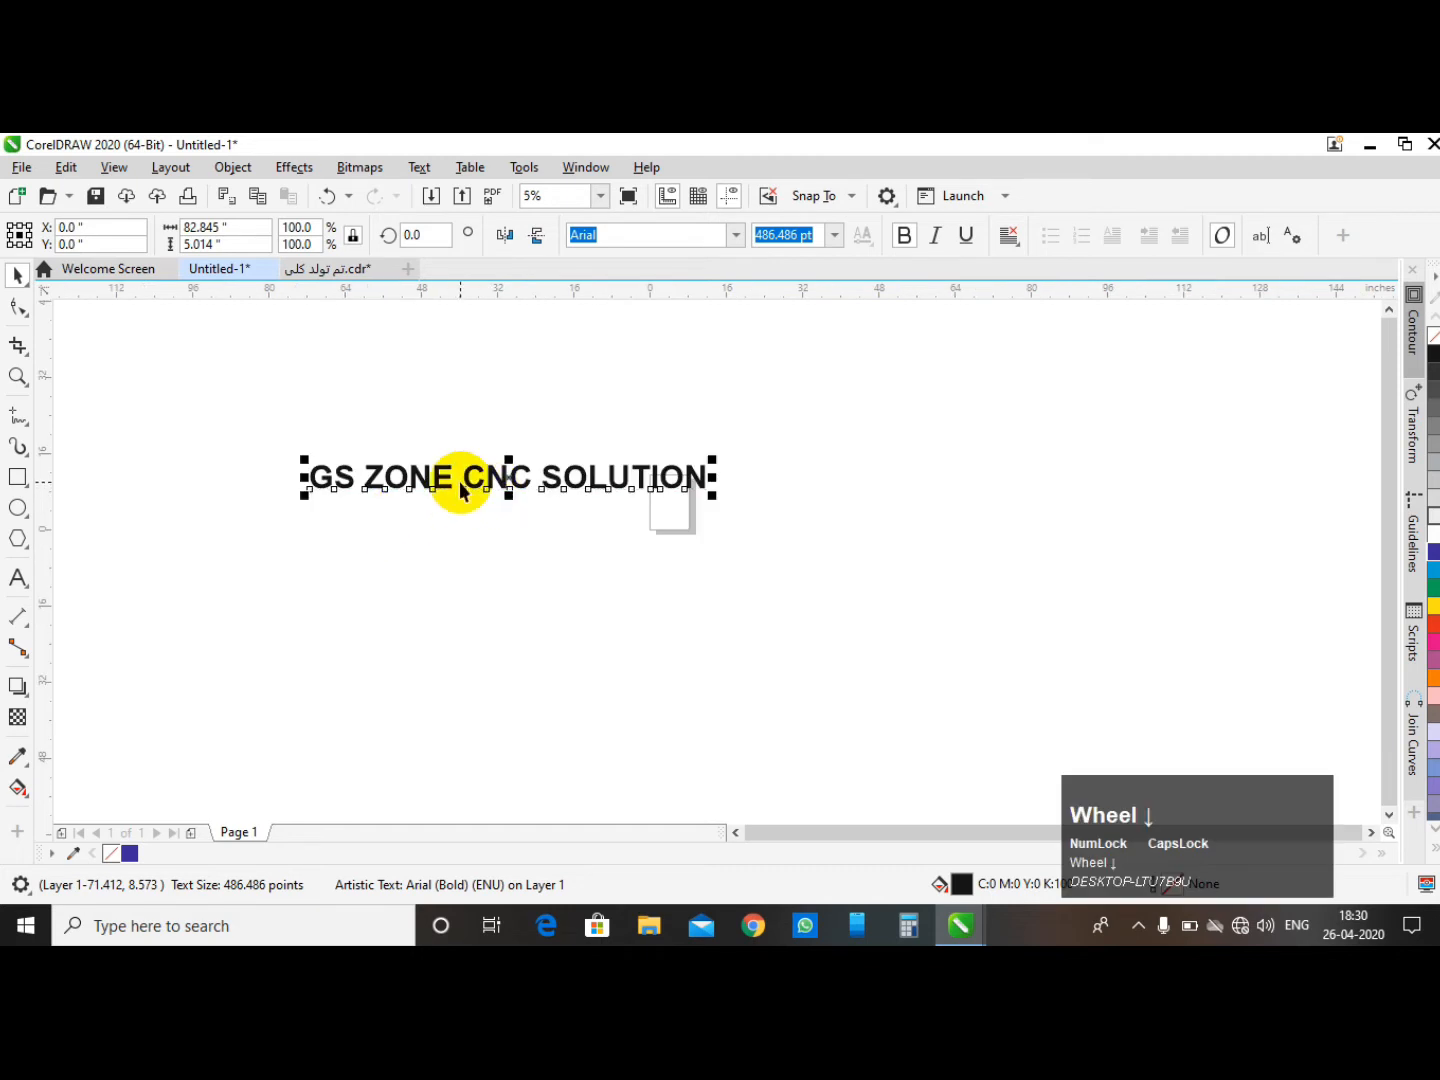
{"action": "left_click_drag", "start_coordinate": [505, 477], "coordinate": [916, 444]}
{"action": "left_click", "coordinate": [434, 505]}
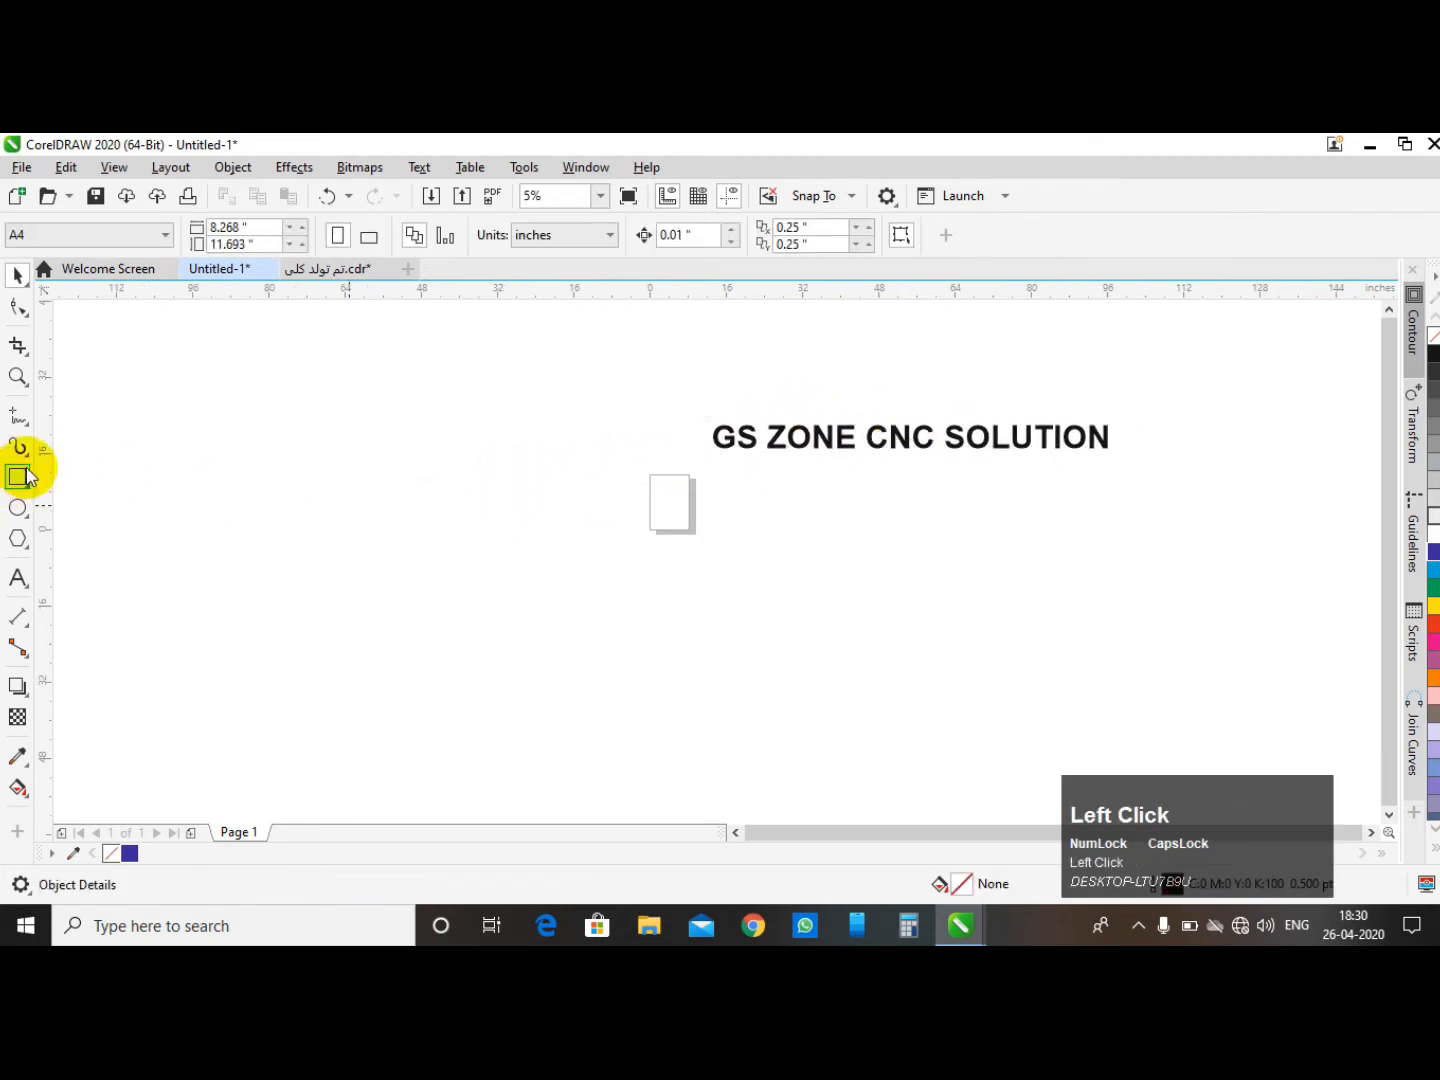
{"action": "left_click_drag", "start_coordinate": [845, 442], "coordinate": [668, 458]}
{"action": "left_click", "coordinate": [643, 386]}
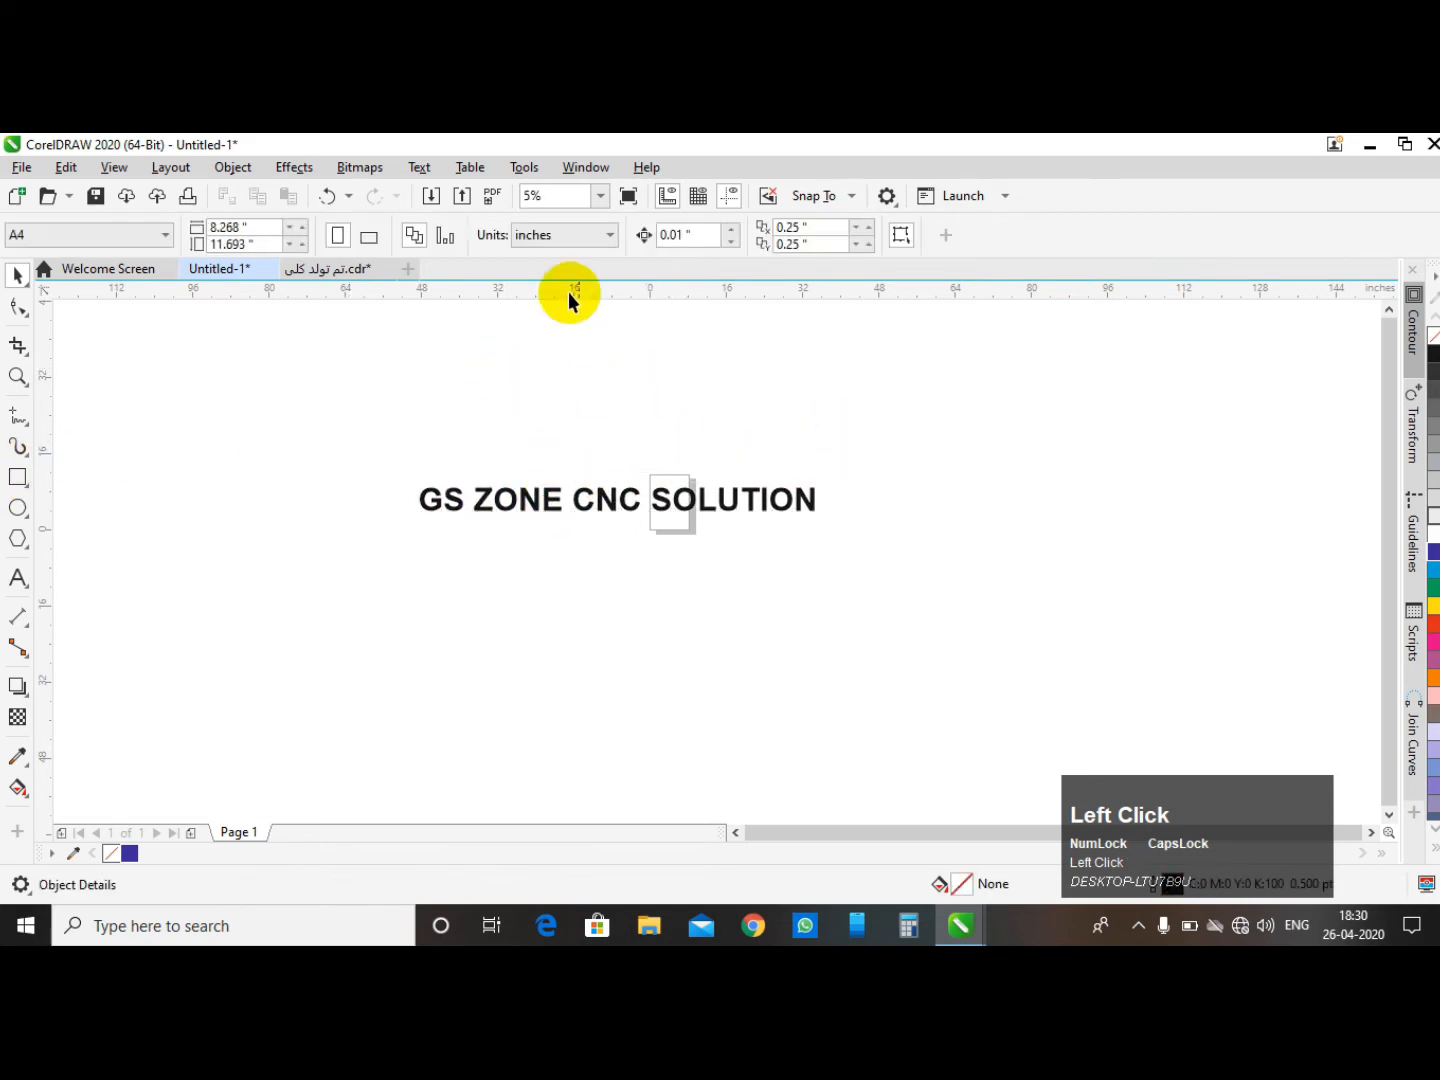
- Try to flip the text by dragging its side handle across it, undoing each attempt
{"action": "left_click", "coordinate": [522, 499]}
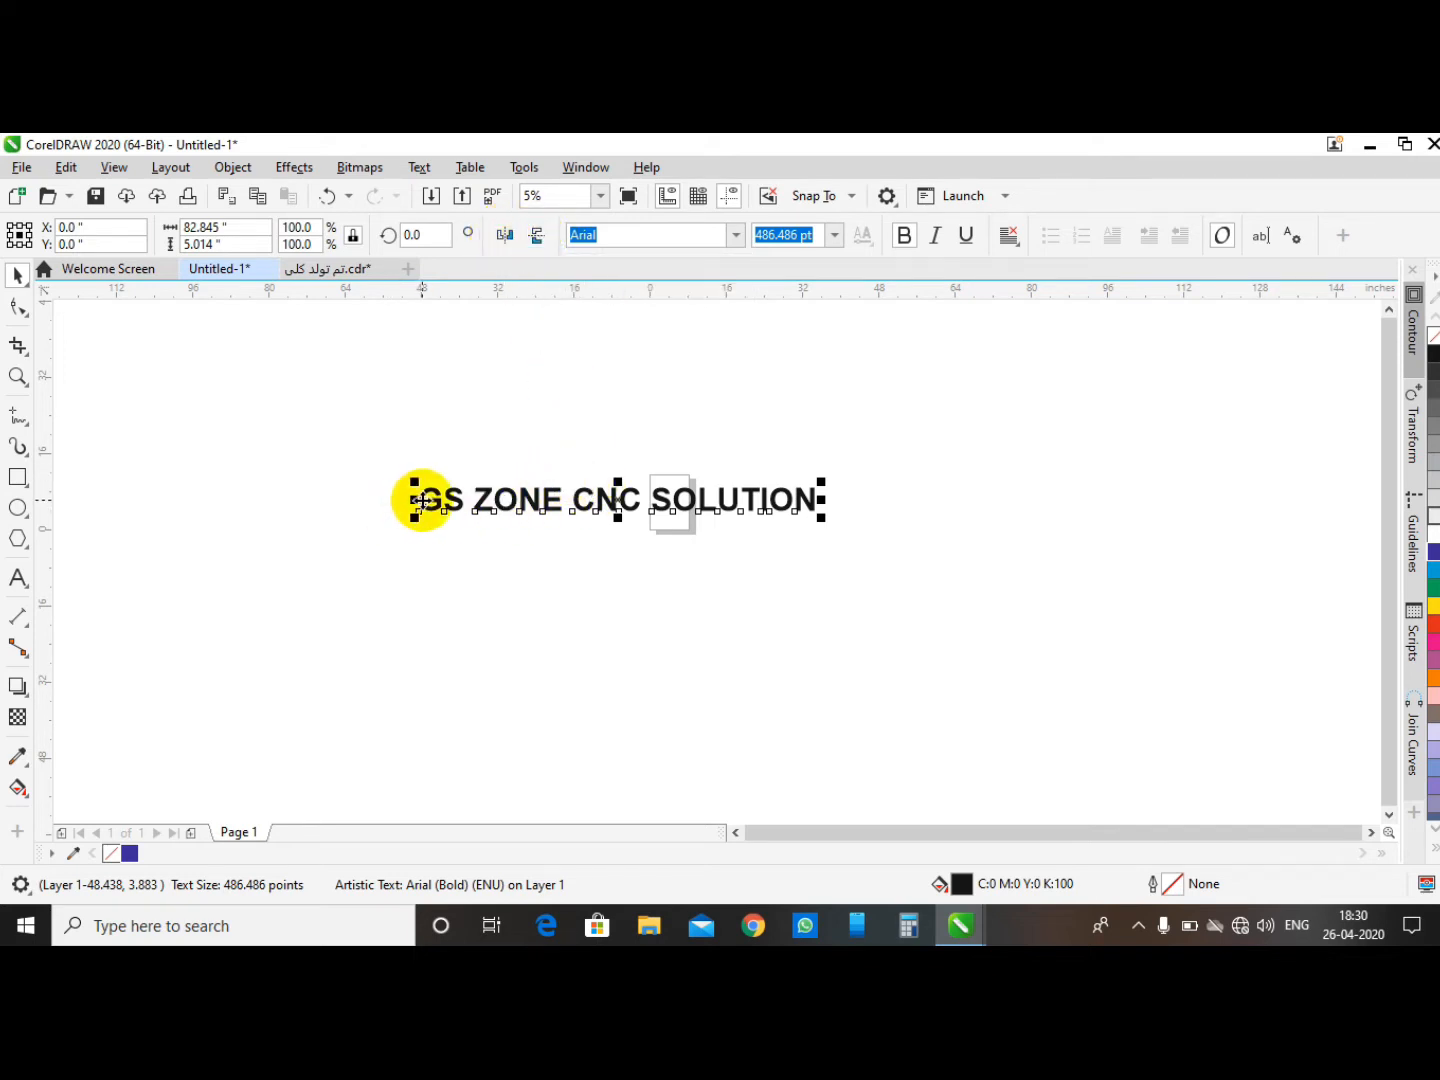
{"action": "left_click_drag", "start_coordinate": [415, 499], "coordinate": [1032, 498]}
{"action": "key", "text": "ctrl+z"}
{"action": "left_click_drag", "start_coordinate": [412, 499], "coordinate": [922, 489]}
{"action": "left_click_drag", "start_coordinate": [1015, 526], "coordinate": [1024, 453]}
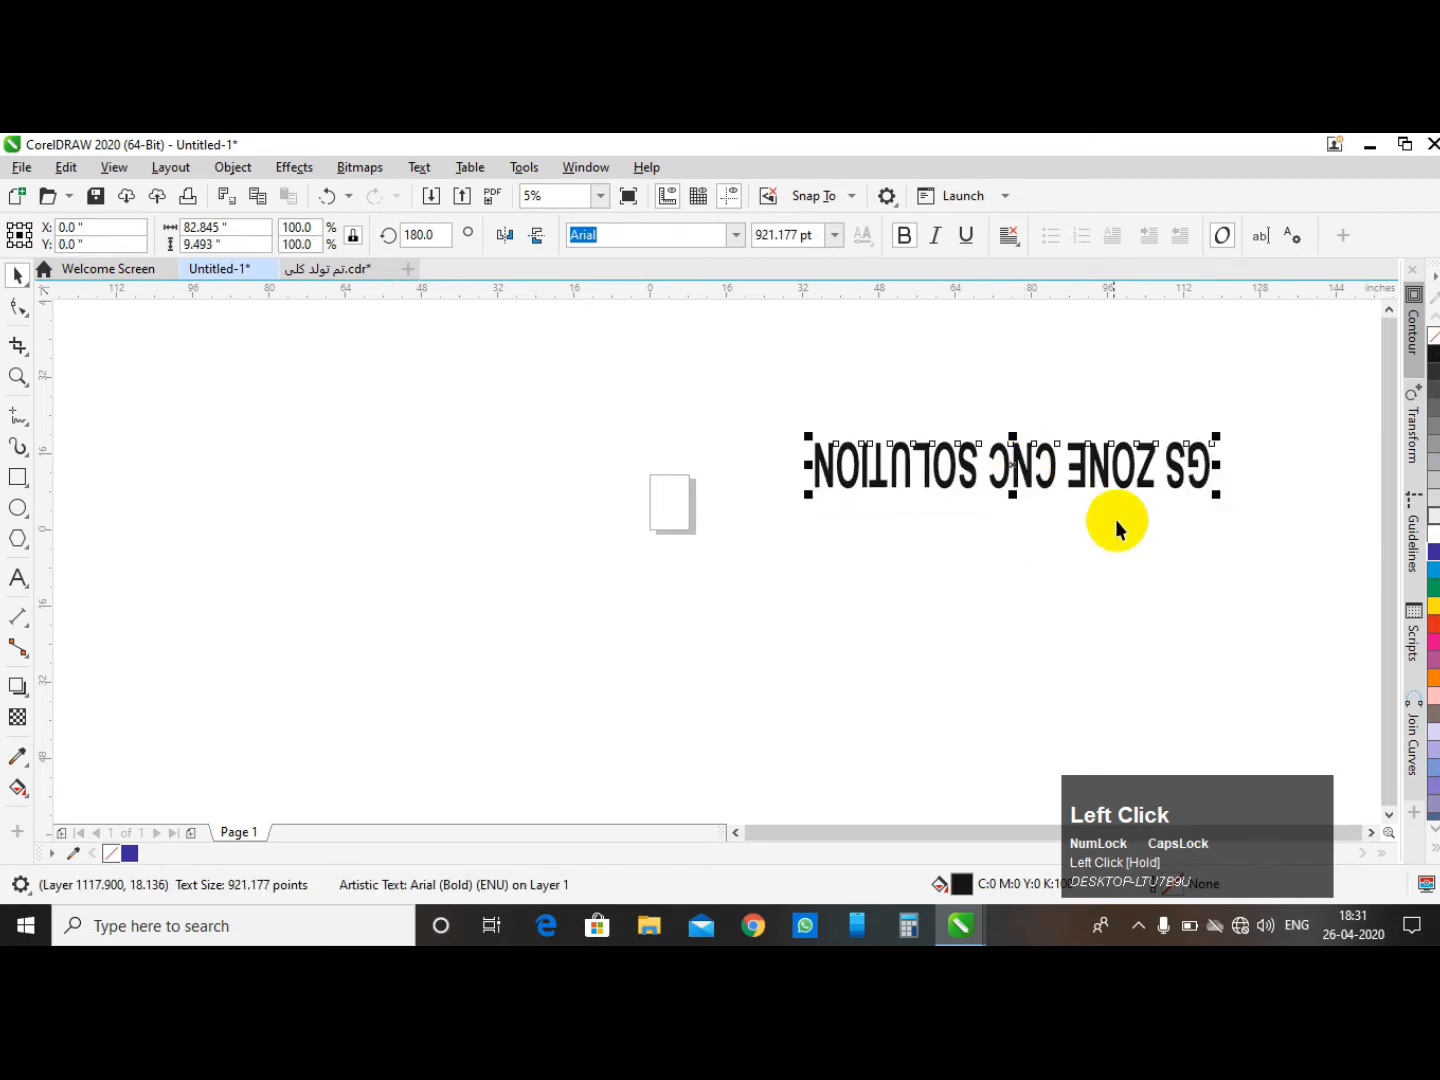
{"action": "key", "text": "ctrl+z"}
{"action": "key", "text": "ctrl+z"}
{"action": "left_click", "coordinate": [858, 404]}
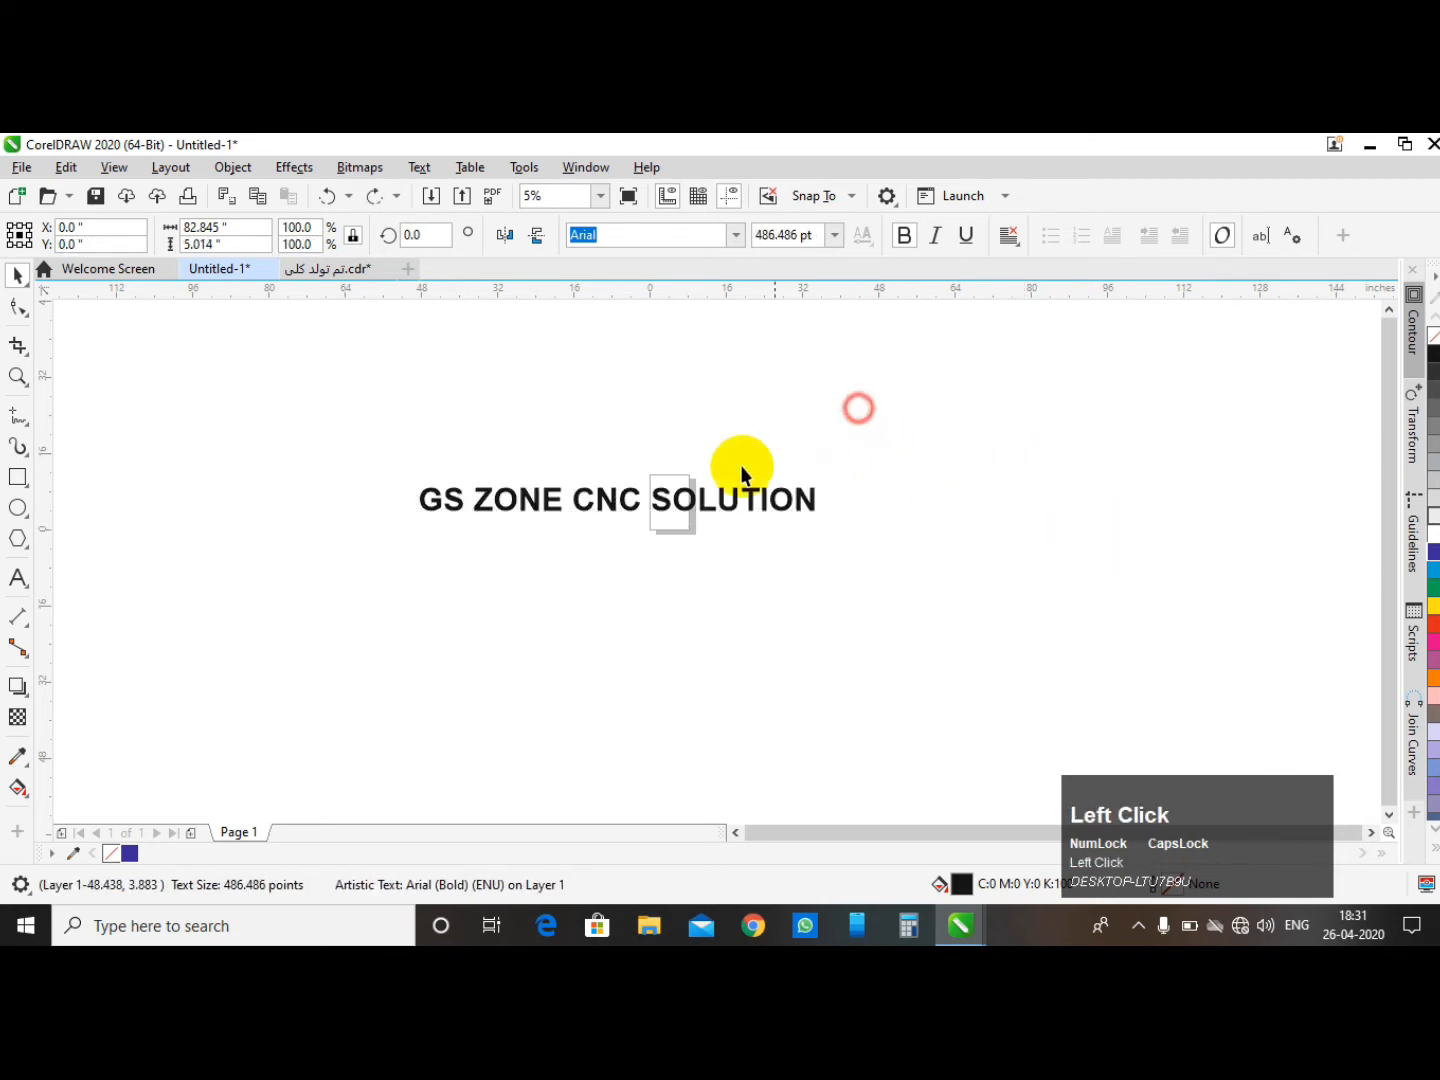
- Mirror the text horizontally, then mirror it back
{"action": "left_click", "coordinate": [527, 500]}
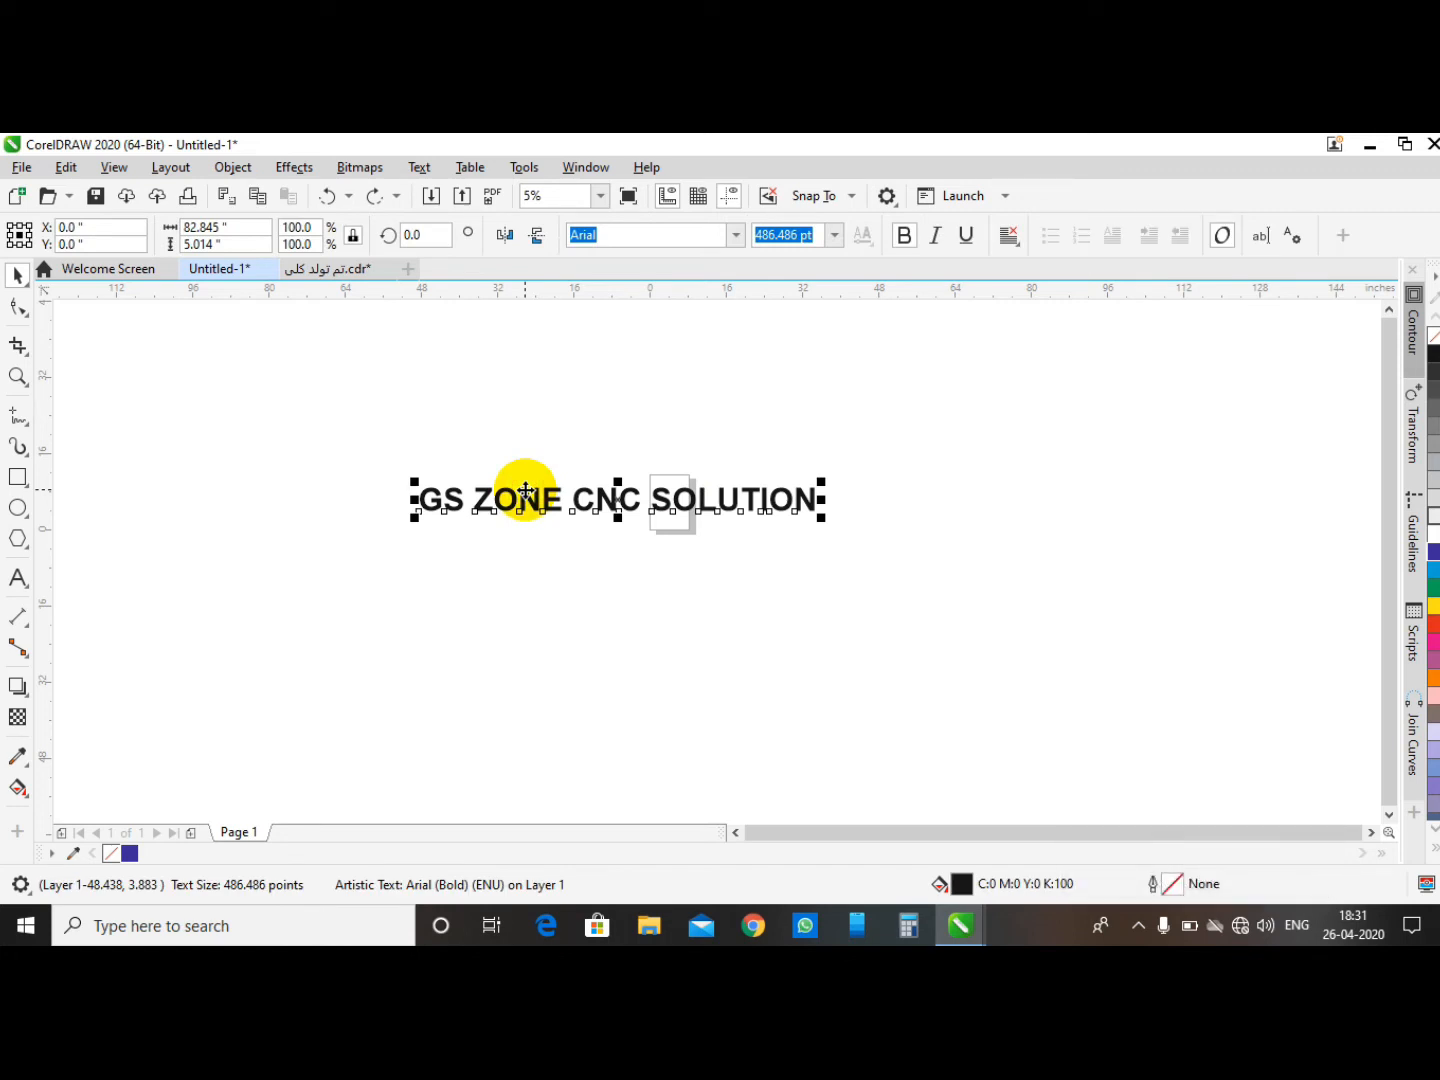
{"action": "left_click", "coordinate": [505, 237]}
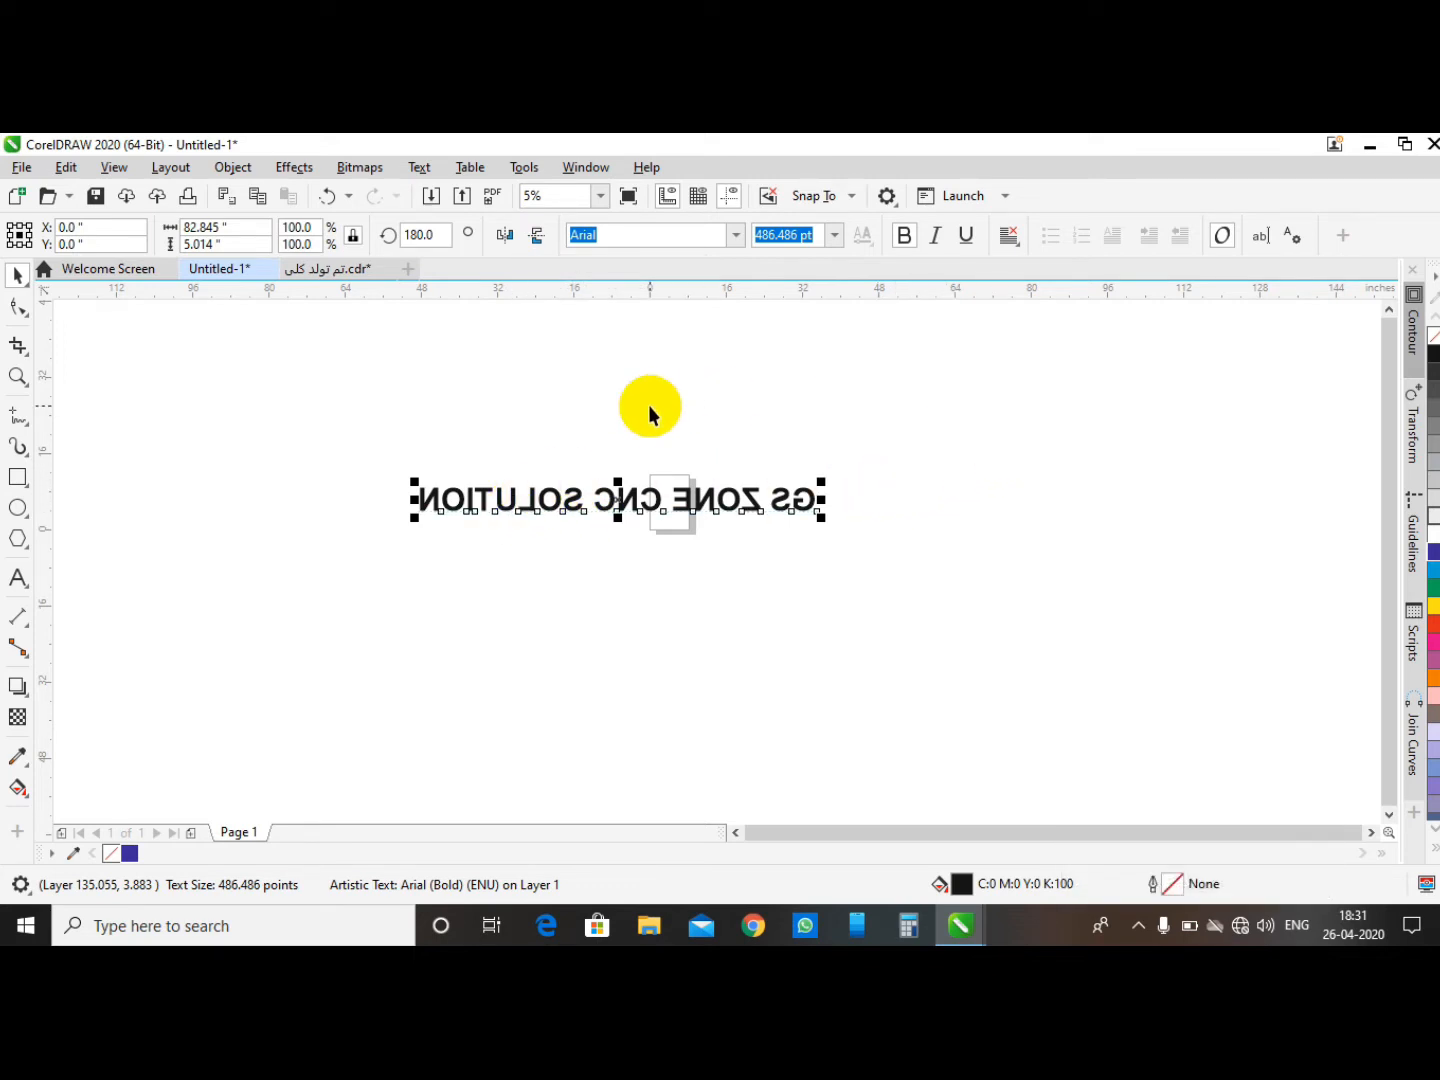
{"action": "left_click", "coordinate": [502, 238]}
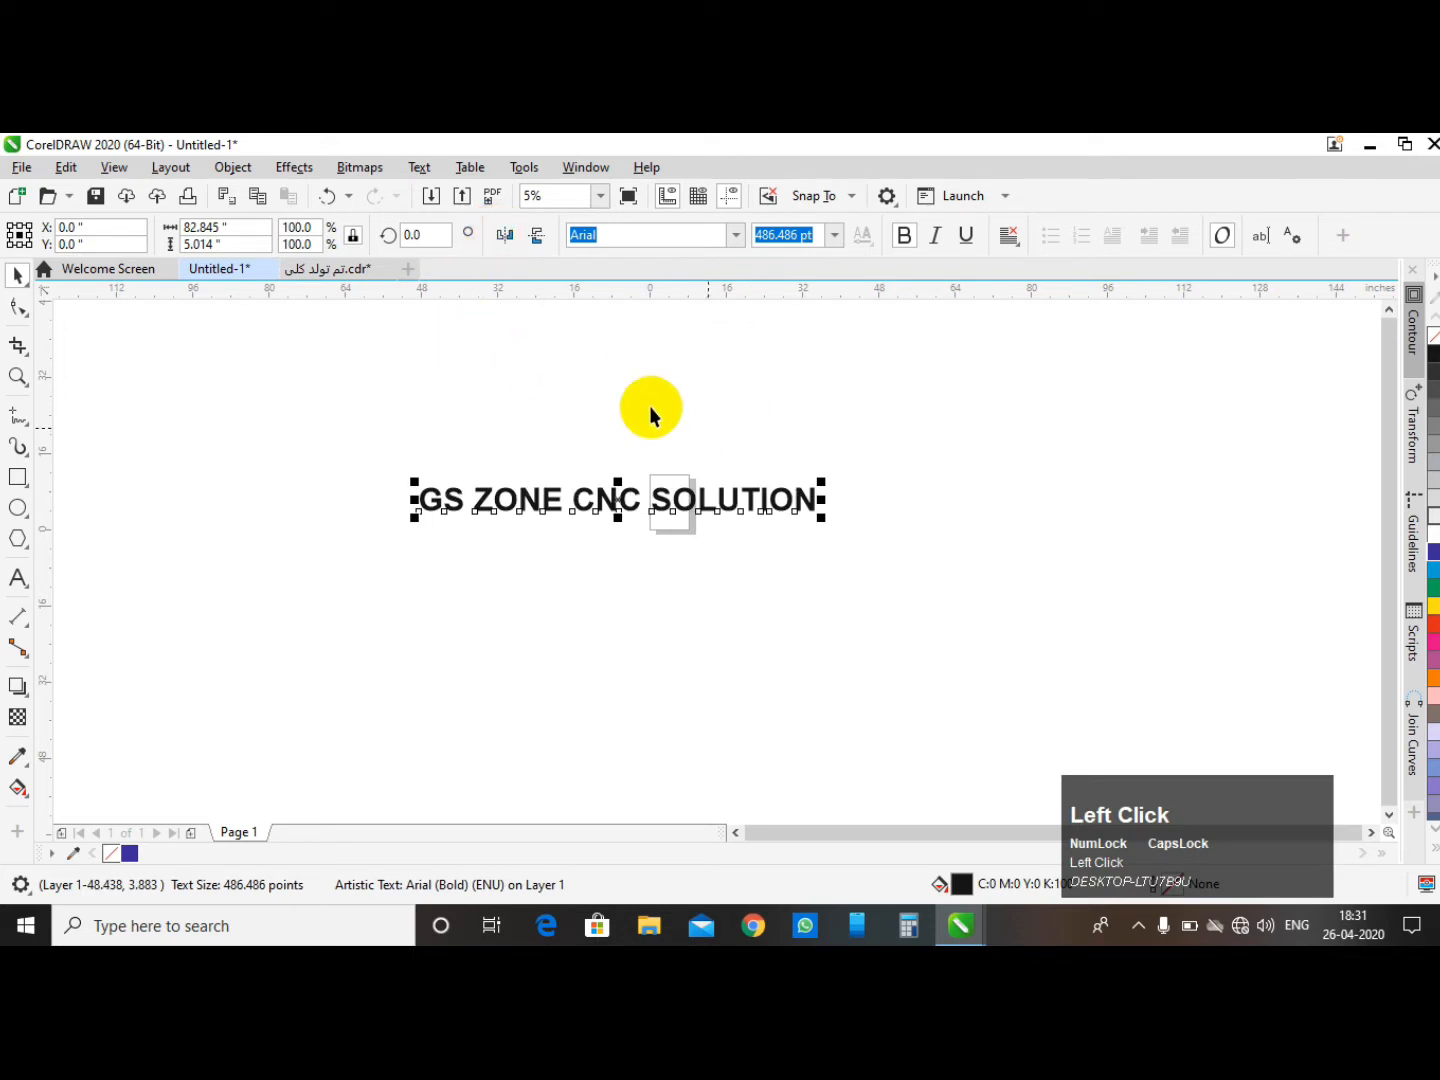
- Mirror the text vertically and undo the mirror
{"action": "left_click", "coordinate": [537, 239]}
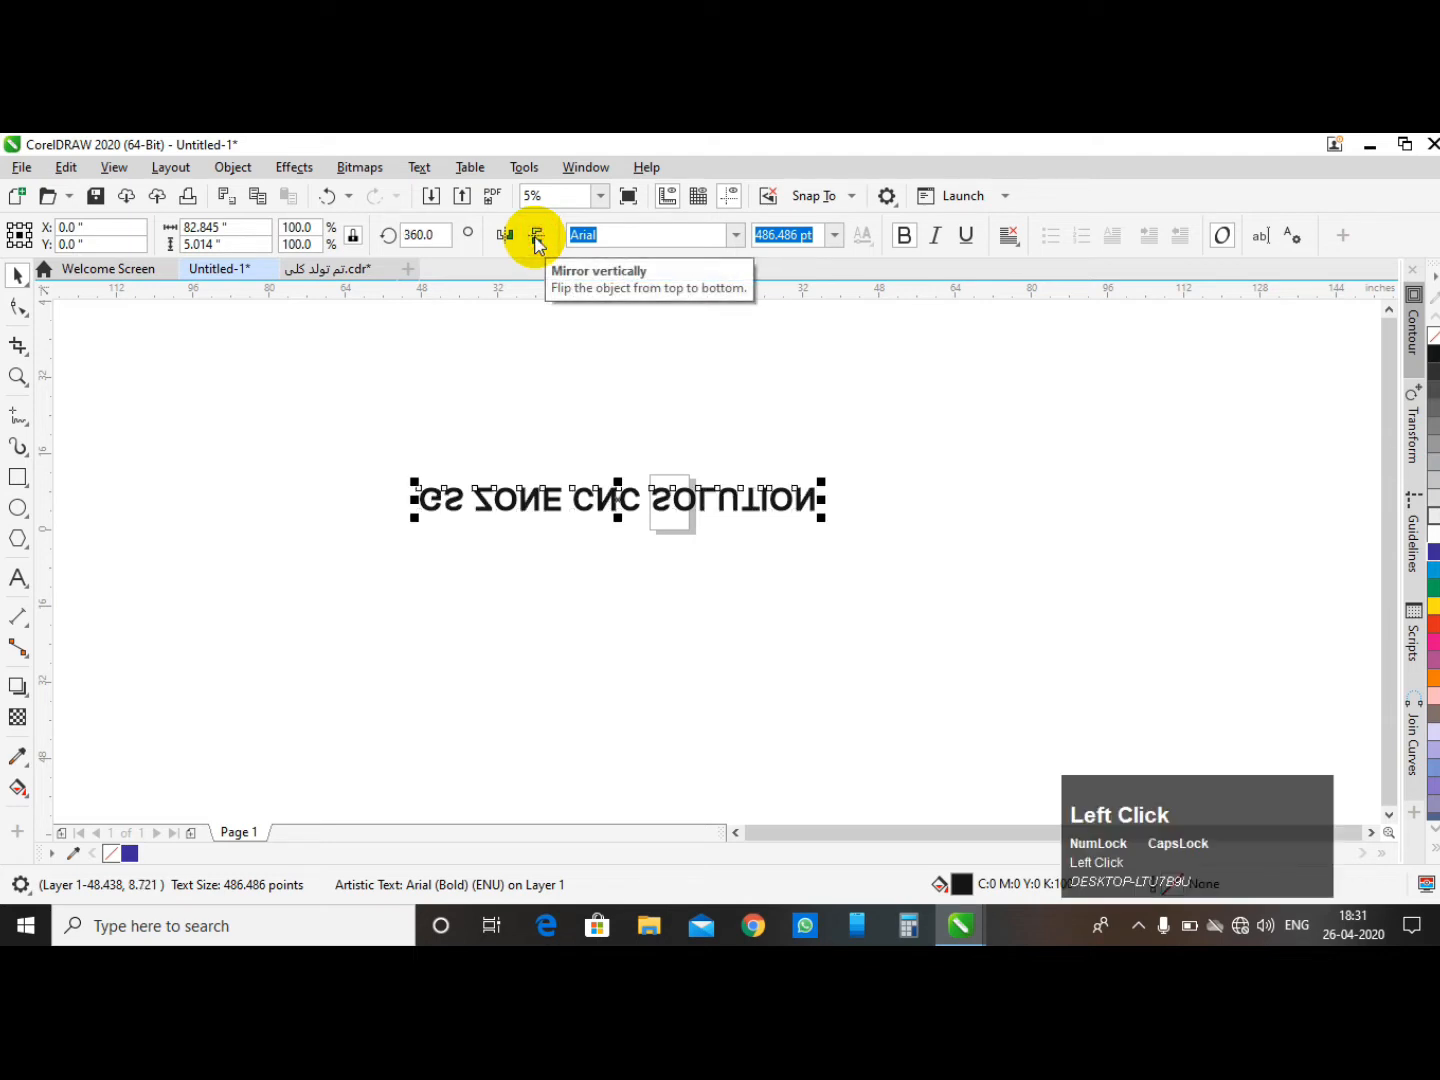
{"action": "key", "text": "ctrl+z"}
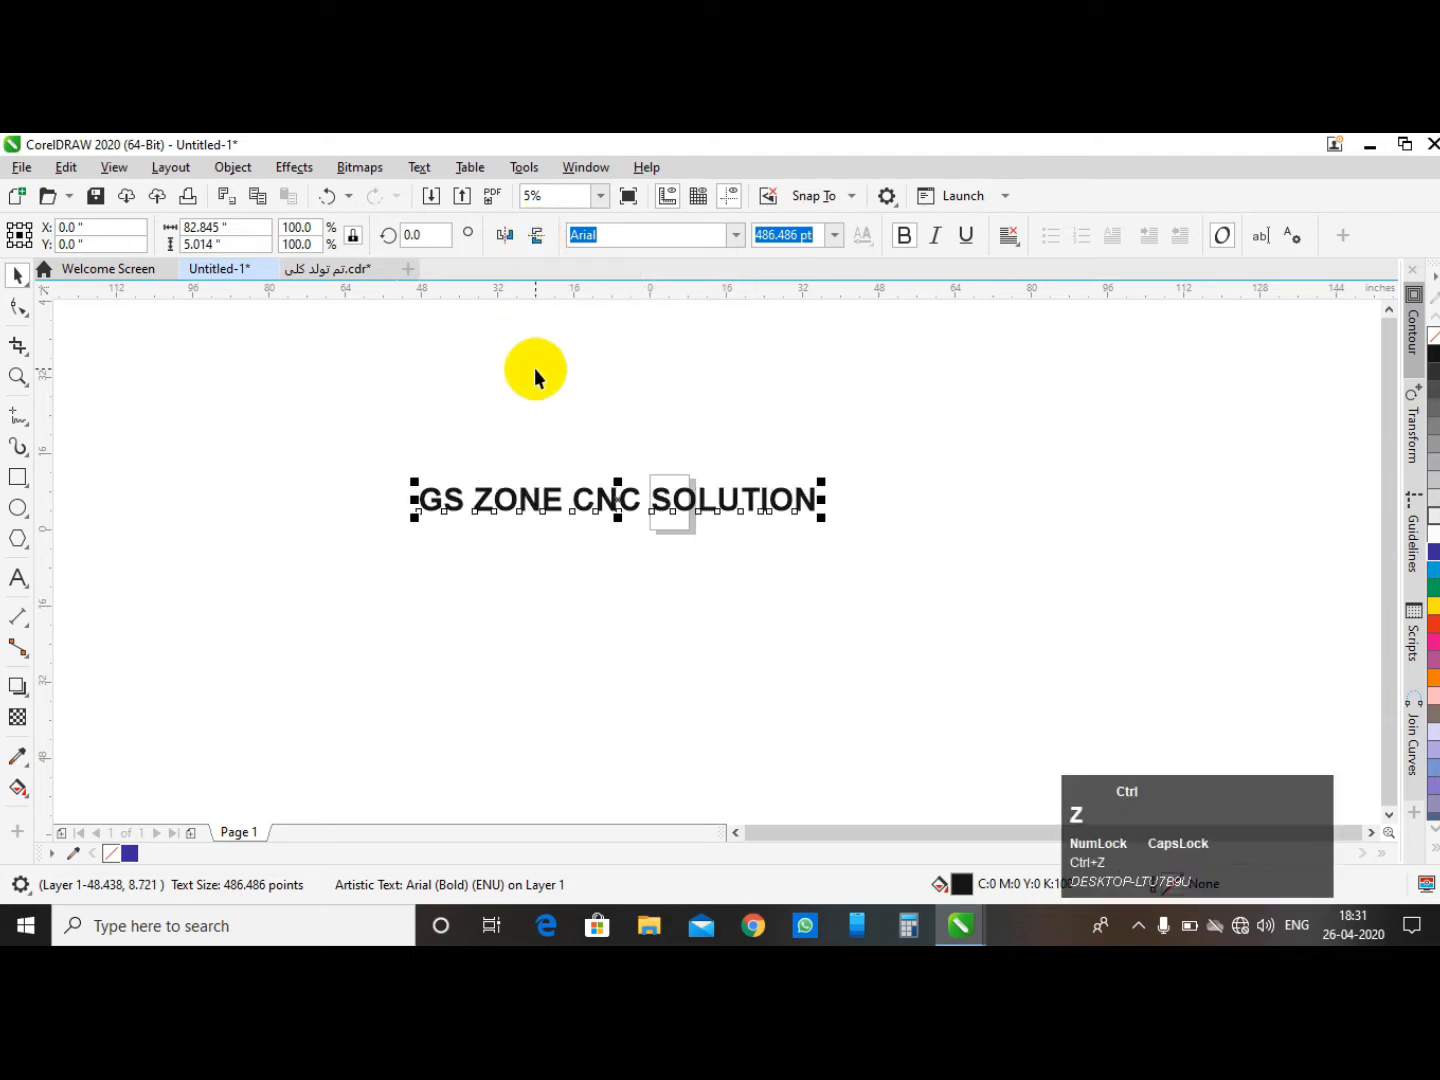
{"action": "left_click", "coordinate": [563, 411]}
{"action": "left_click_drag", "start_coordinate": [223, 435], "coordinate": [901, 549]}
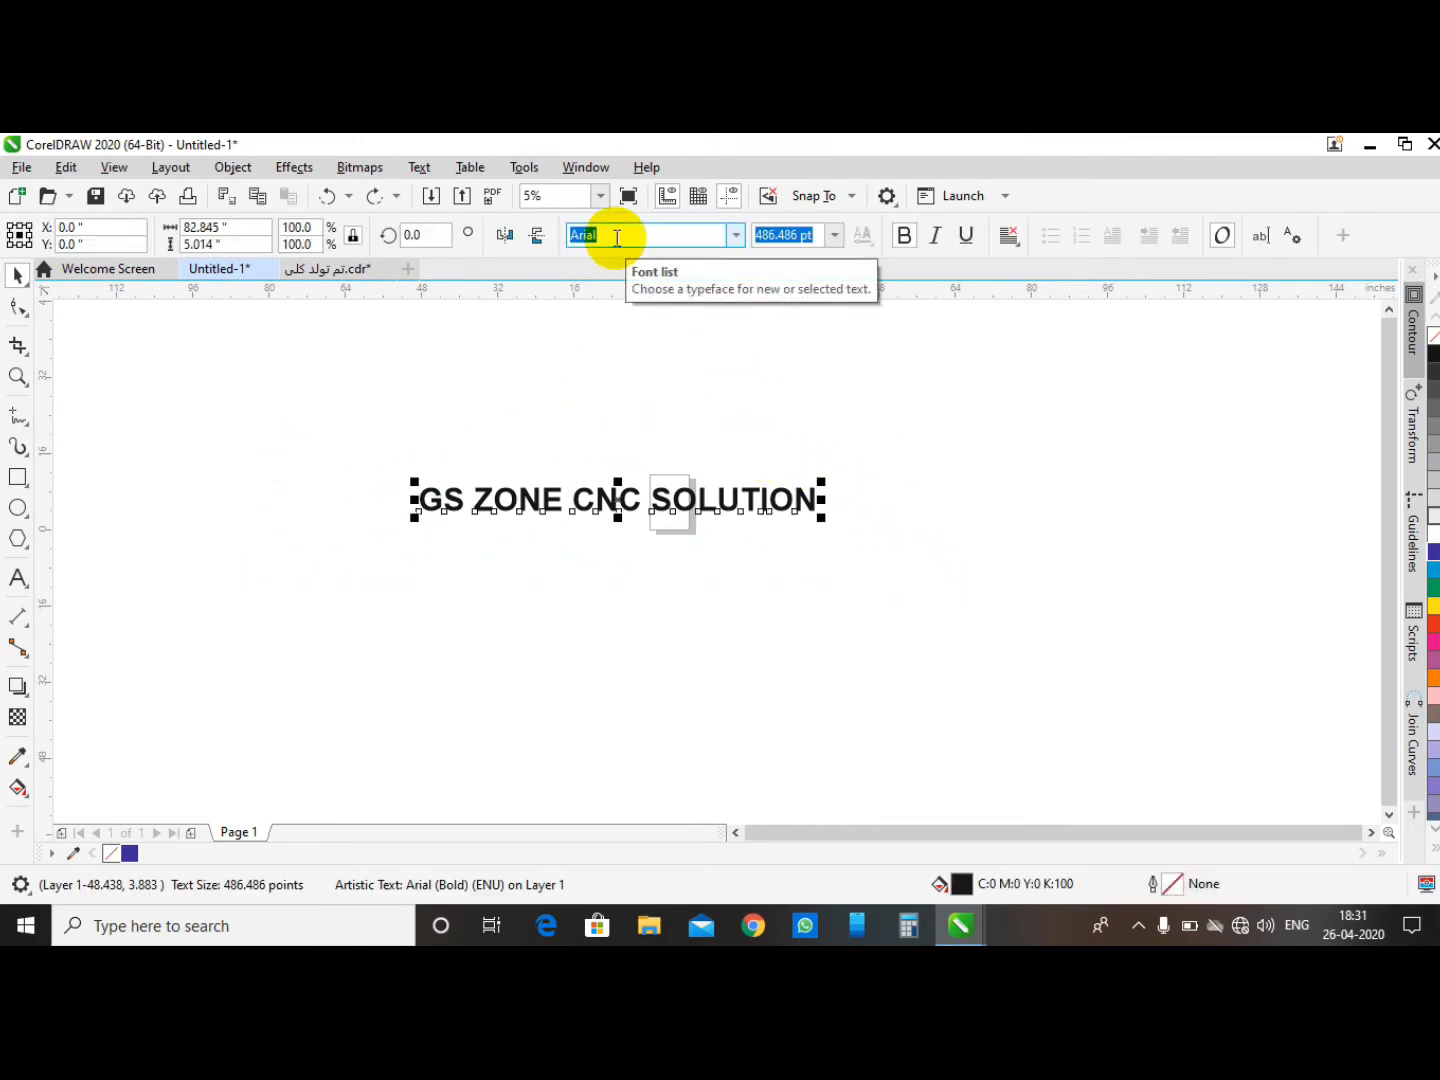
{"action": "left_click", "coordinate": [611, 360]}
{"action": "left_click", "coordinate": [476, 505]}
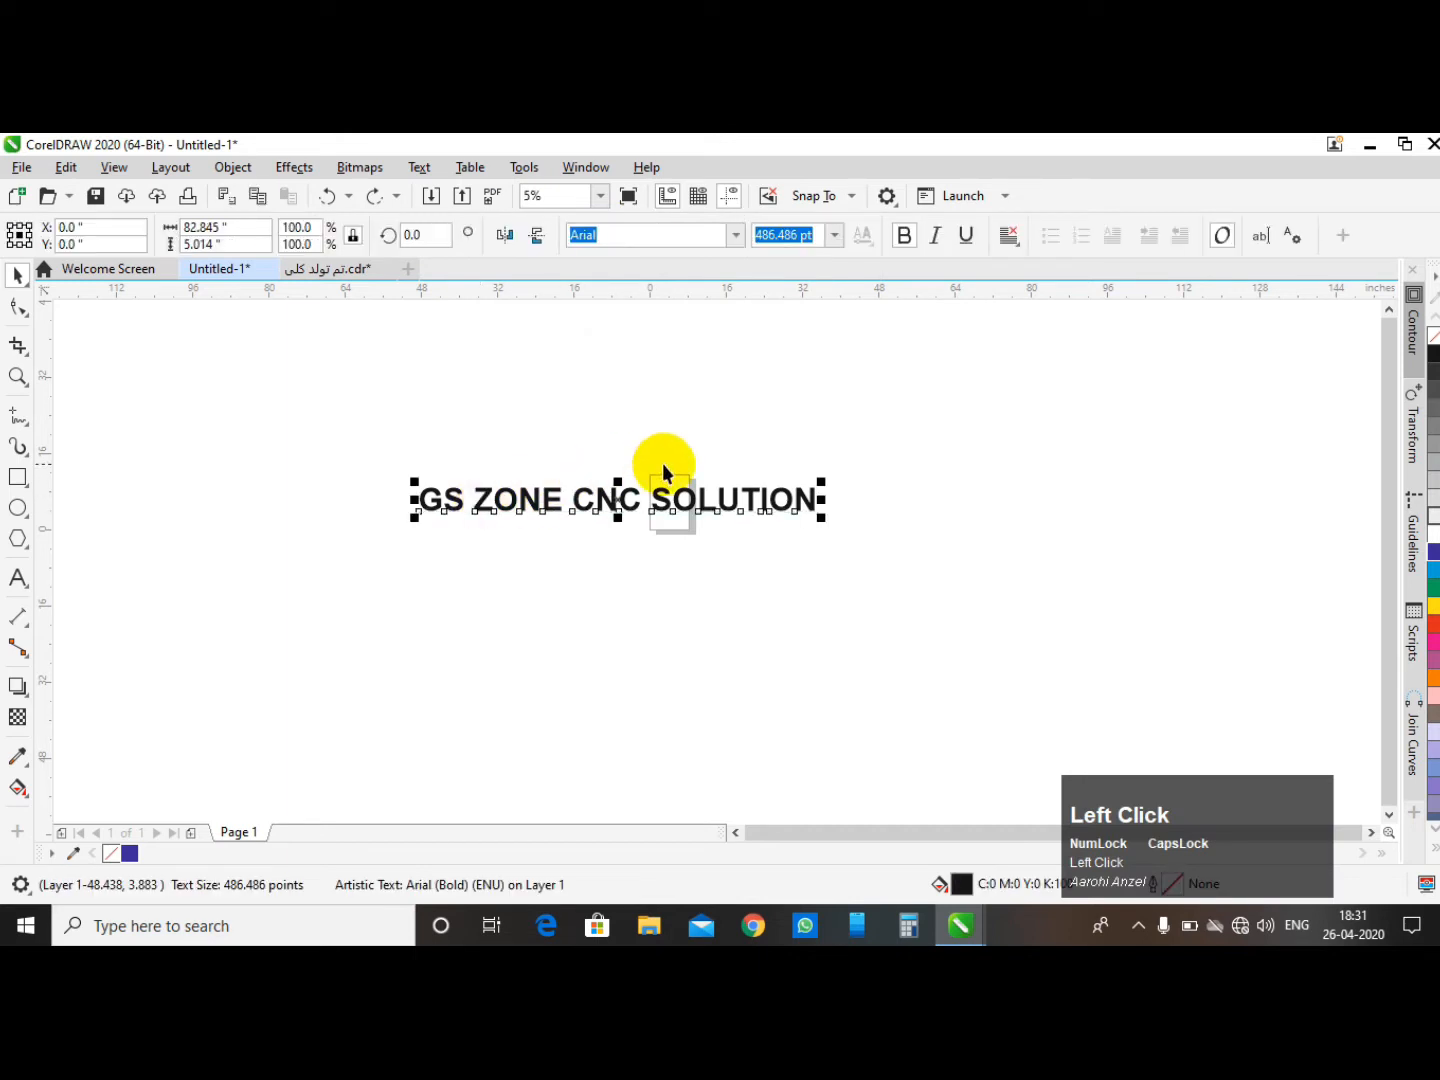
{"action": "left_click", "coordinate": [741, 424]}
{"action": "left_click_drag", "start_coordinate": [321, 464], "coordinate": [450, 506]}
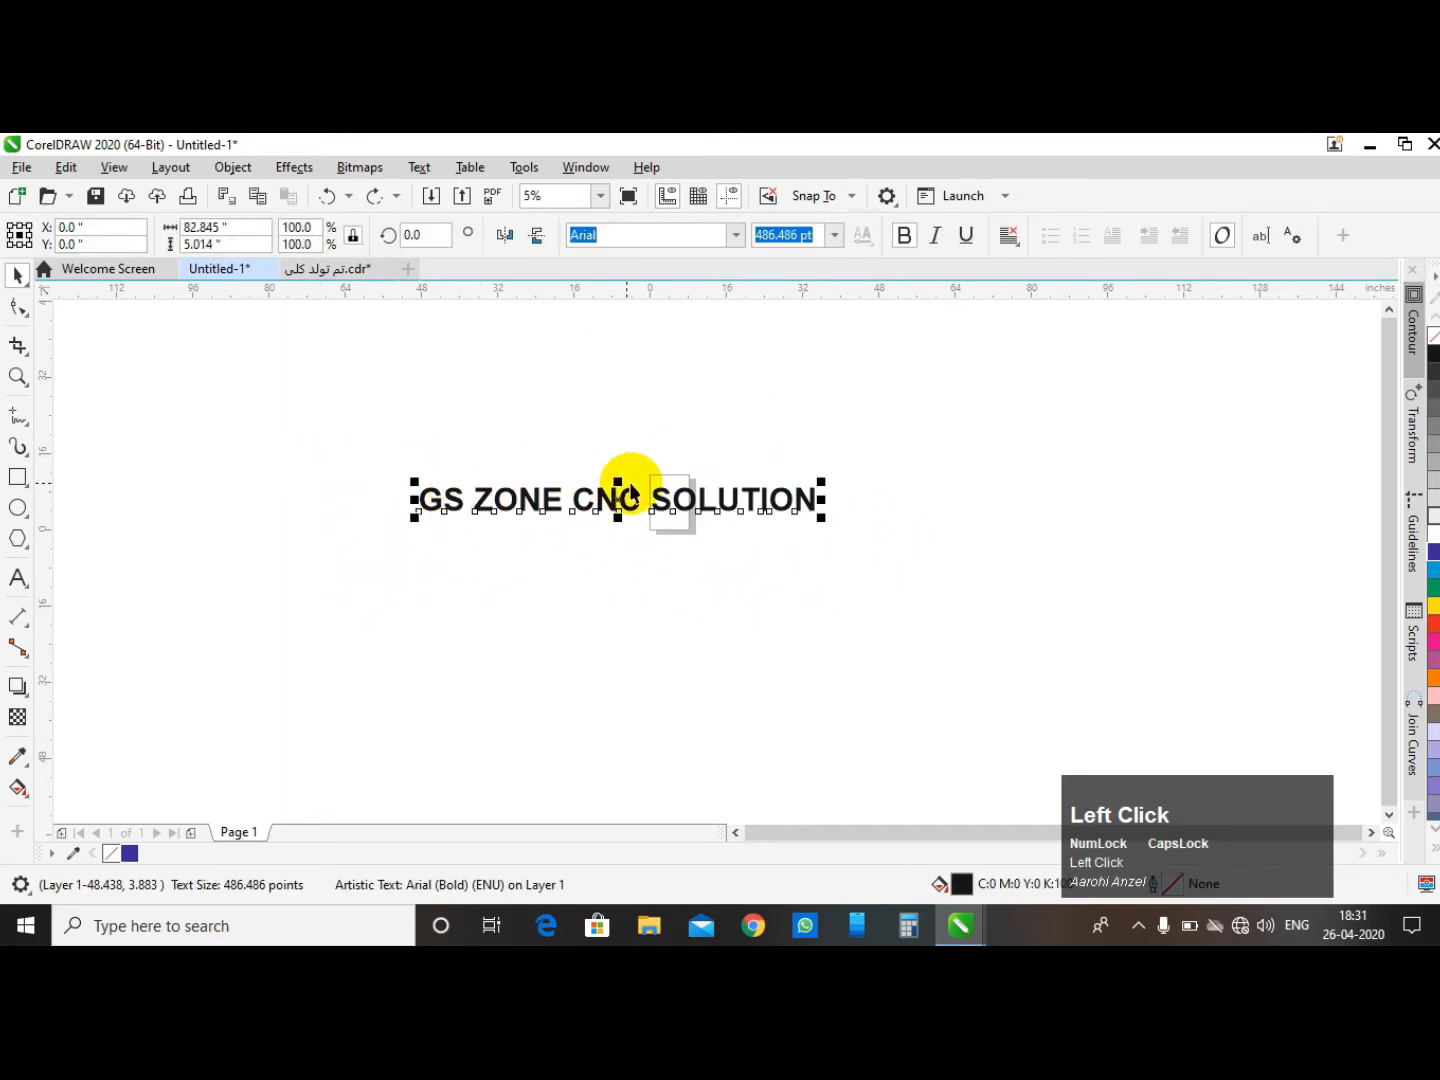
{"action": "left_click", "coordinate": [735, 237]}
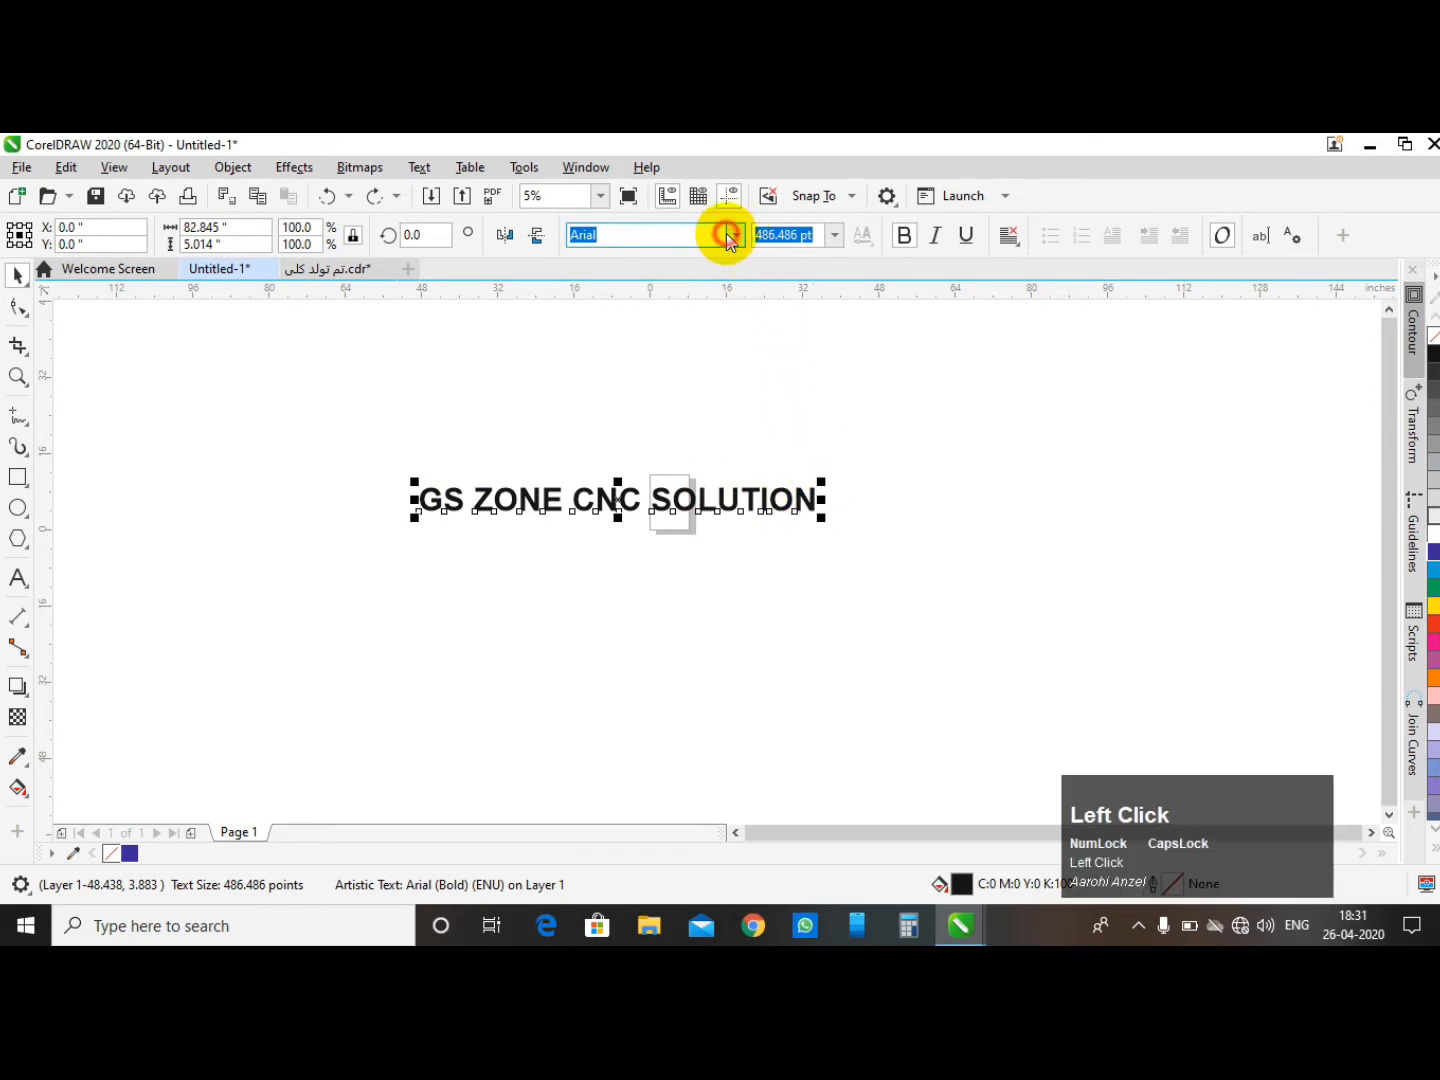
{"action": "left_click", "coordinate": [735, 236]}
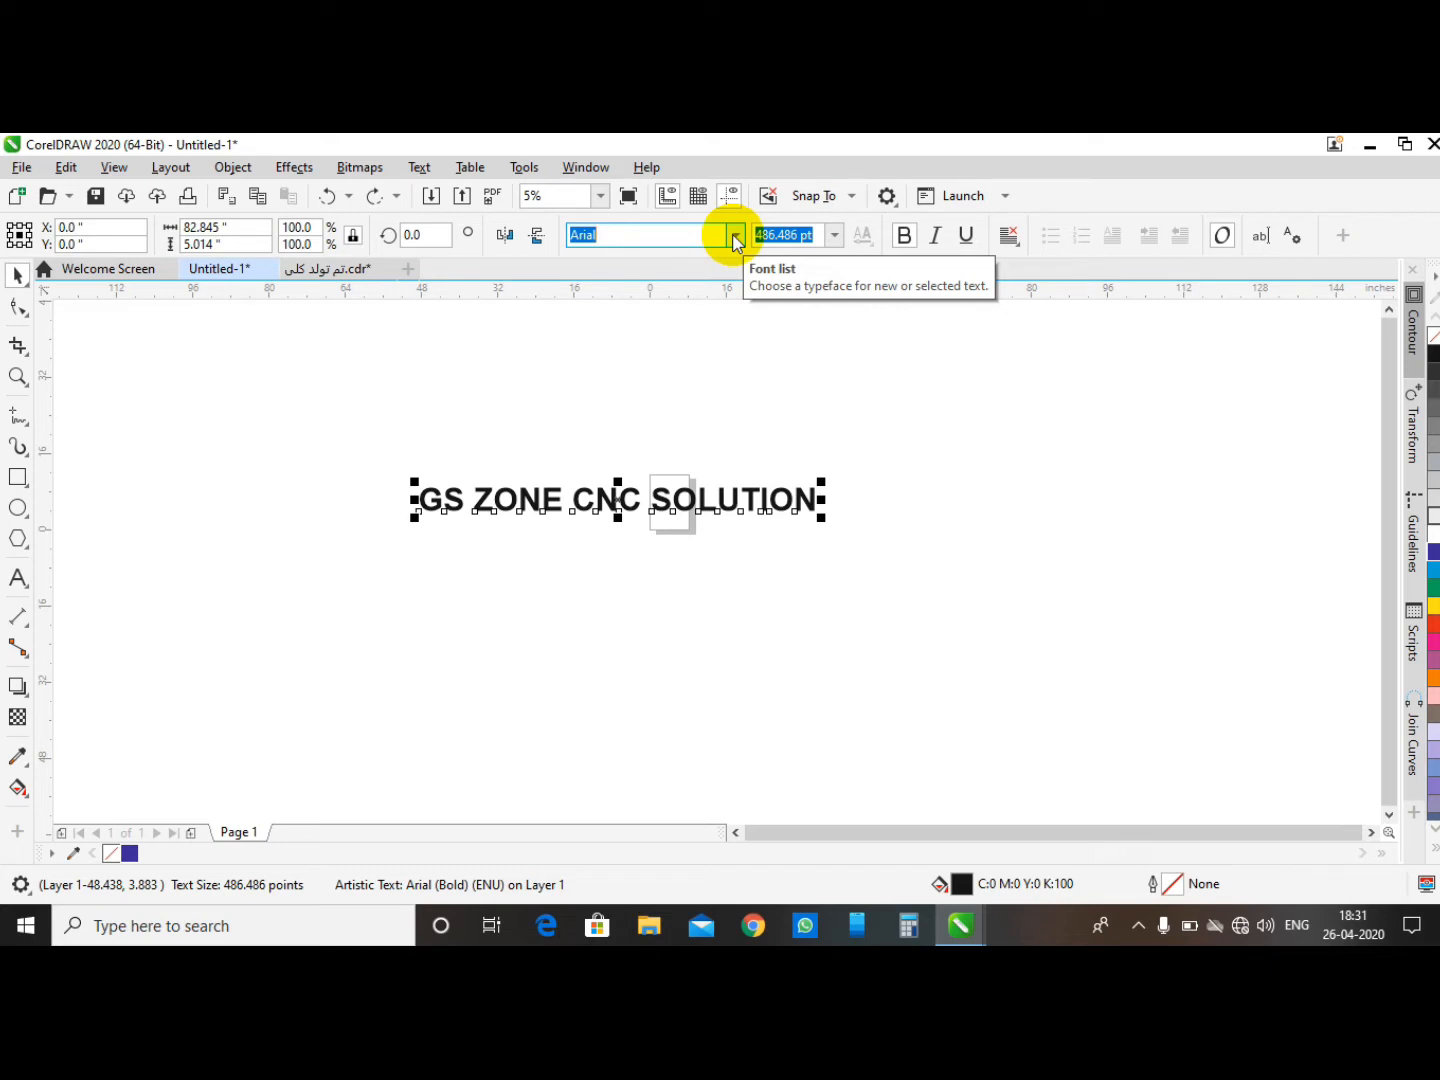
{"action": "left_click", "coordinate": [735, 237]}
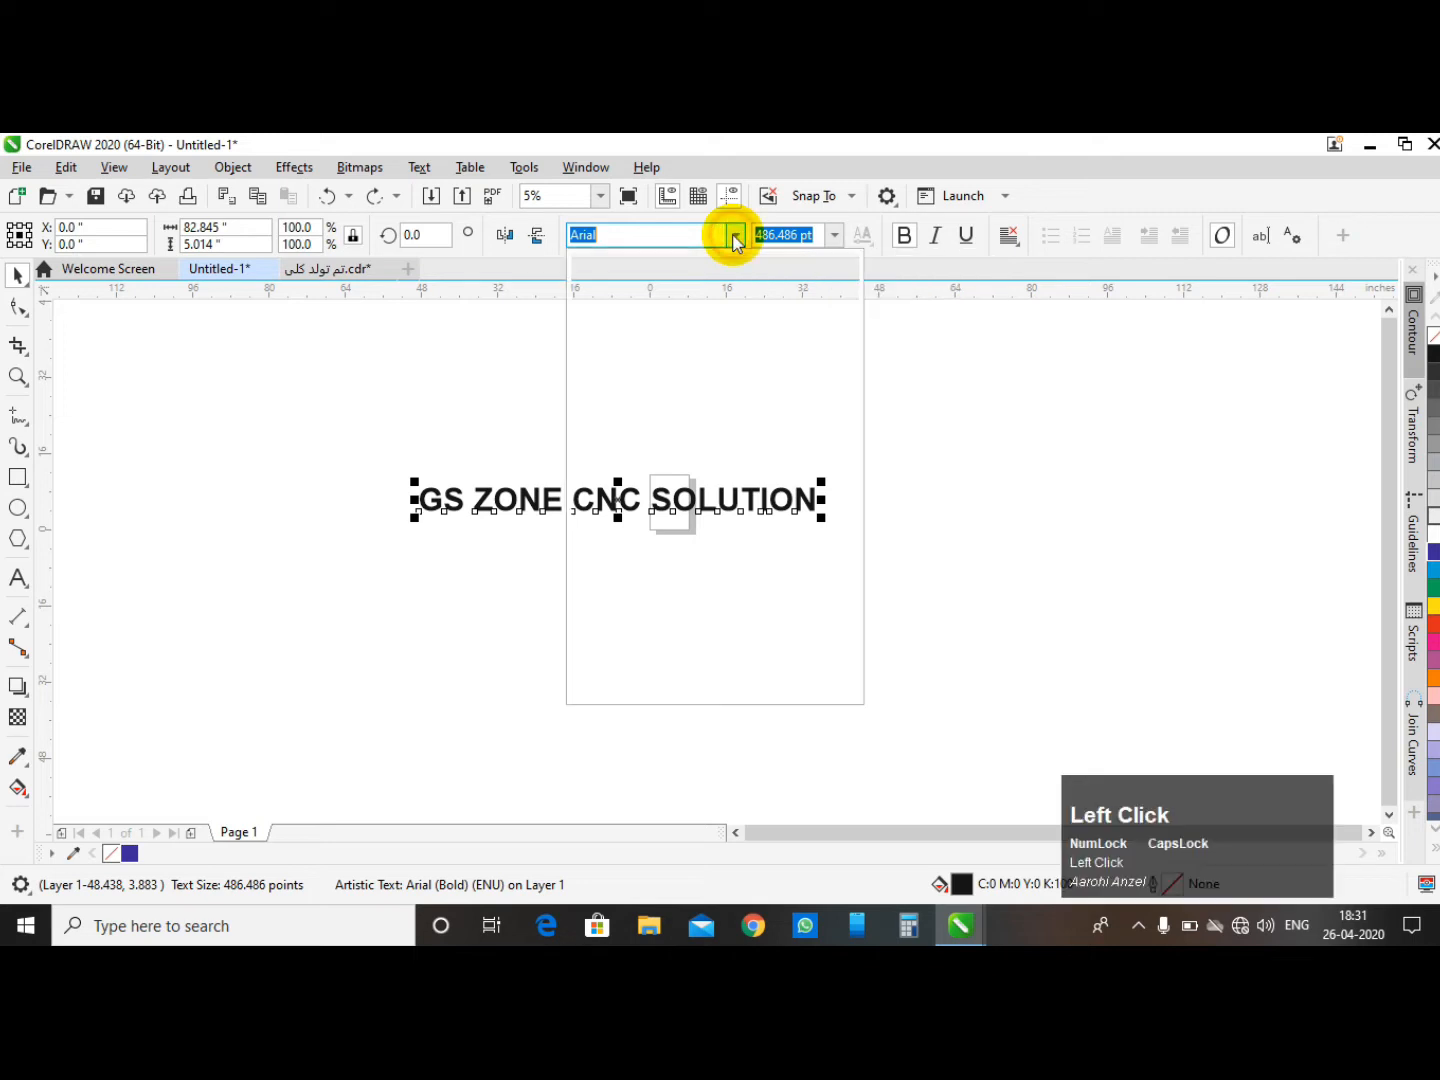
{"action": "left_click", "coordinate": [370, 453]}
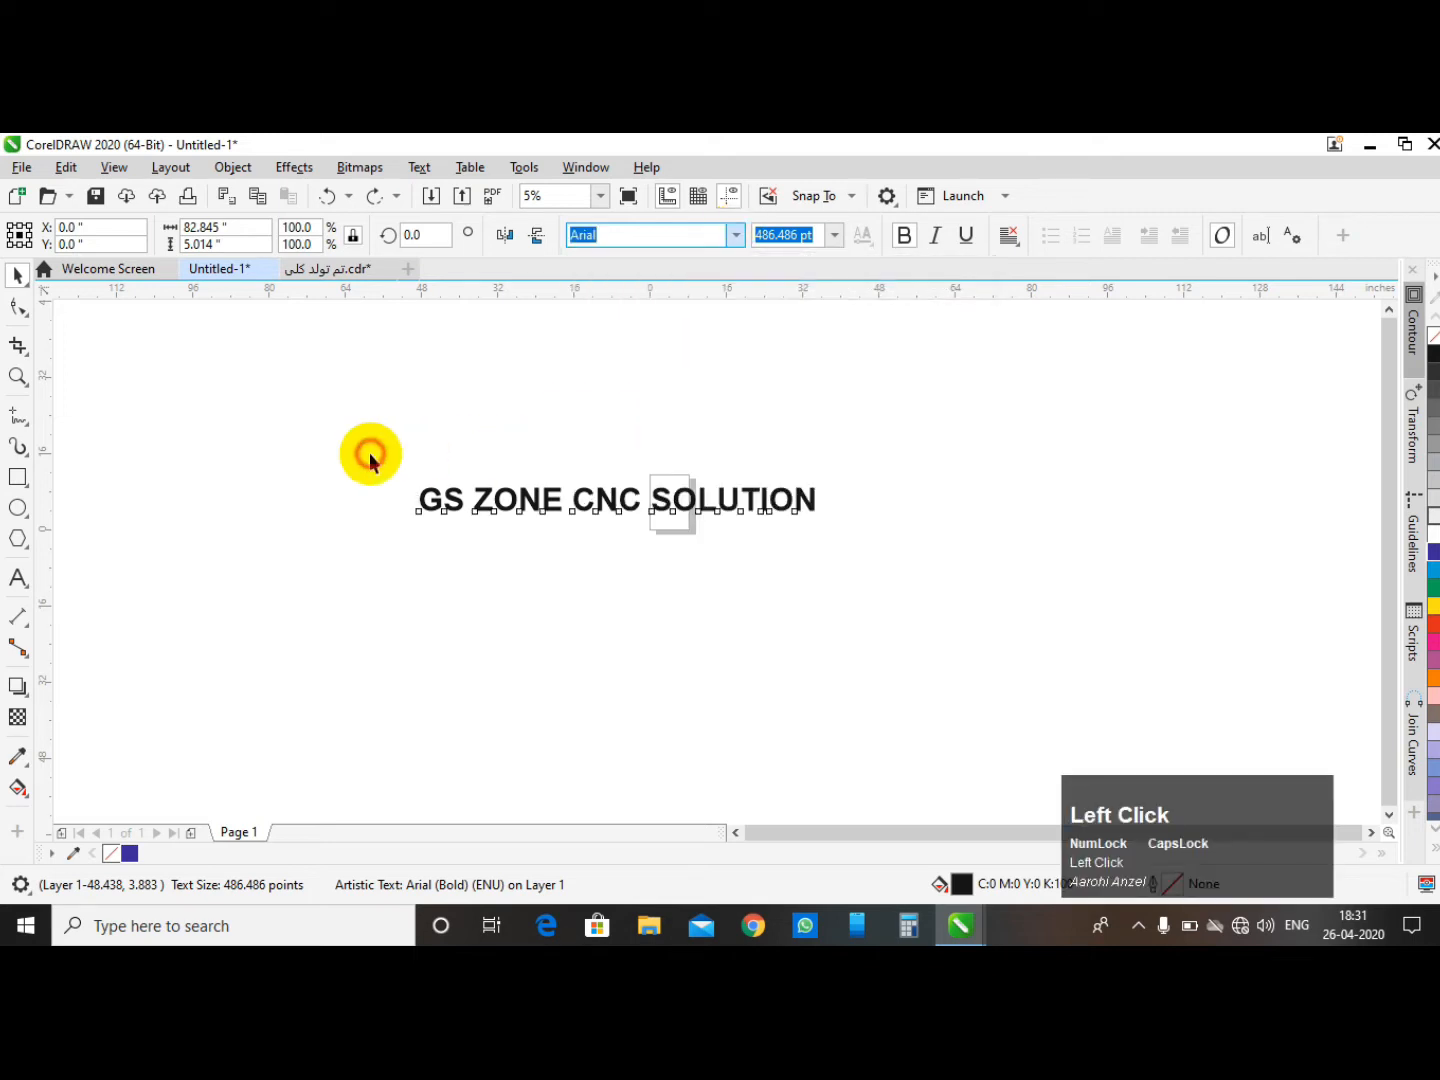
- Change the text's font to Bodoni Bd BT, previewing several fonts in the font list first
{"action": "left_click_drag", "start_coordinate": [355, 444], "coordinate": [998, 568]}
{"action": "scroll", "coordinate": [1140, 420], "scroll_direction": "down", "scroll_amount": 3}
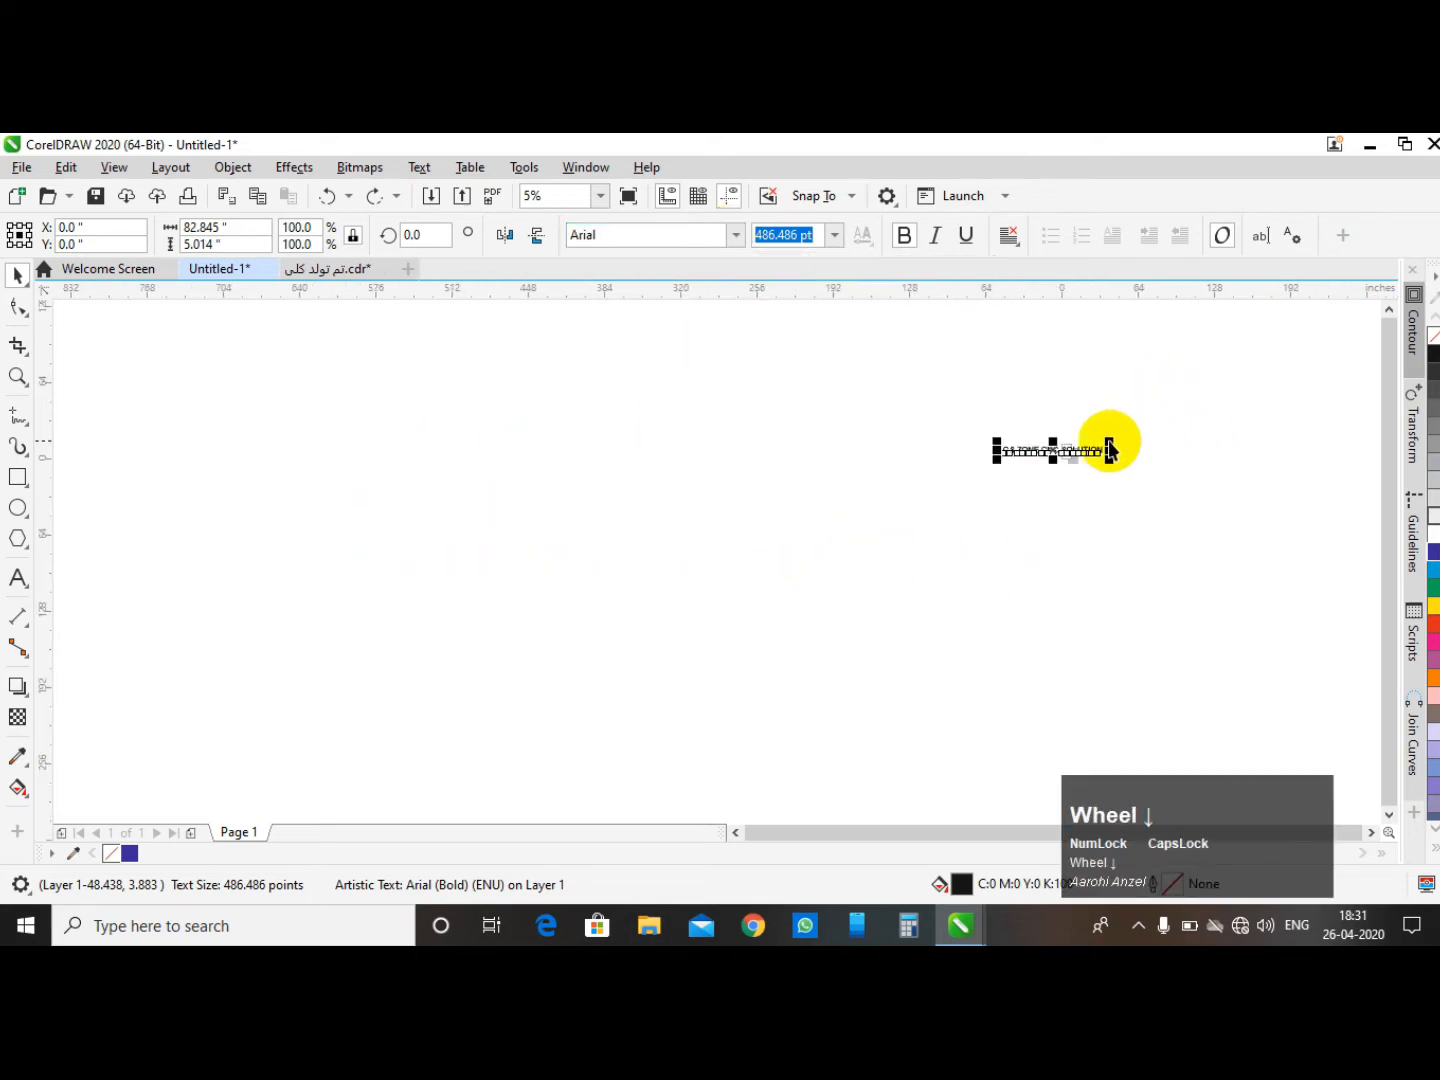
{"action": "scroll", "coordinate": [1006, 440], "scroll_direction": "up", "scroll_amount": 3}
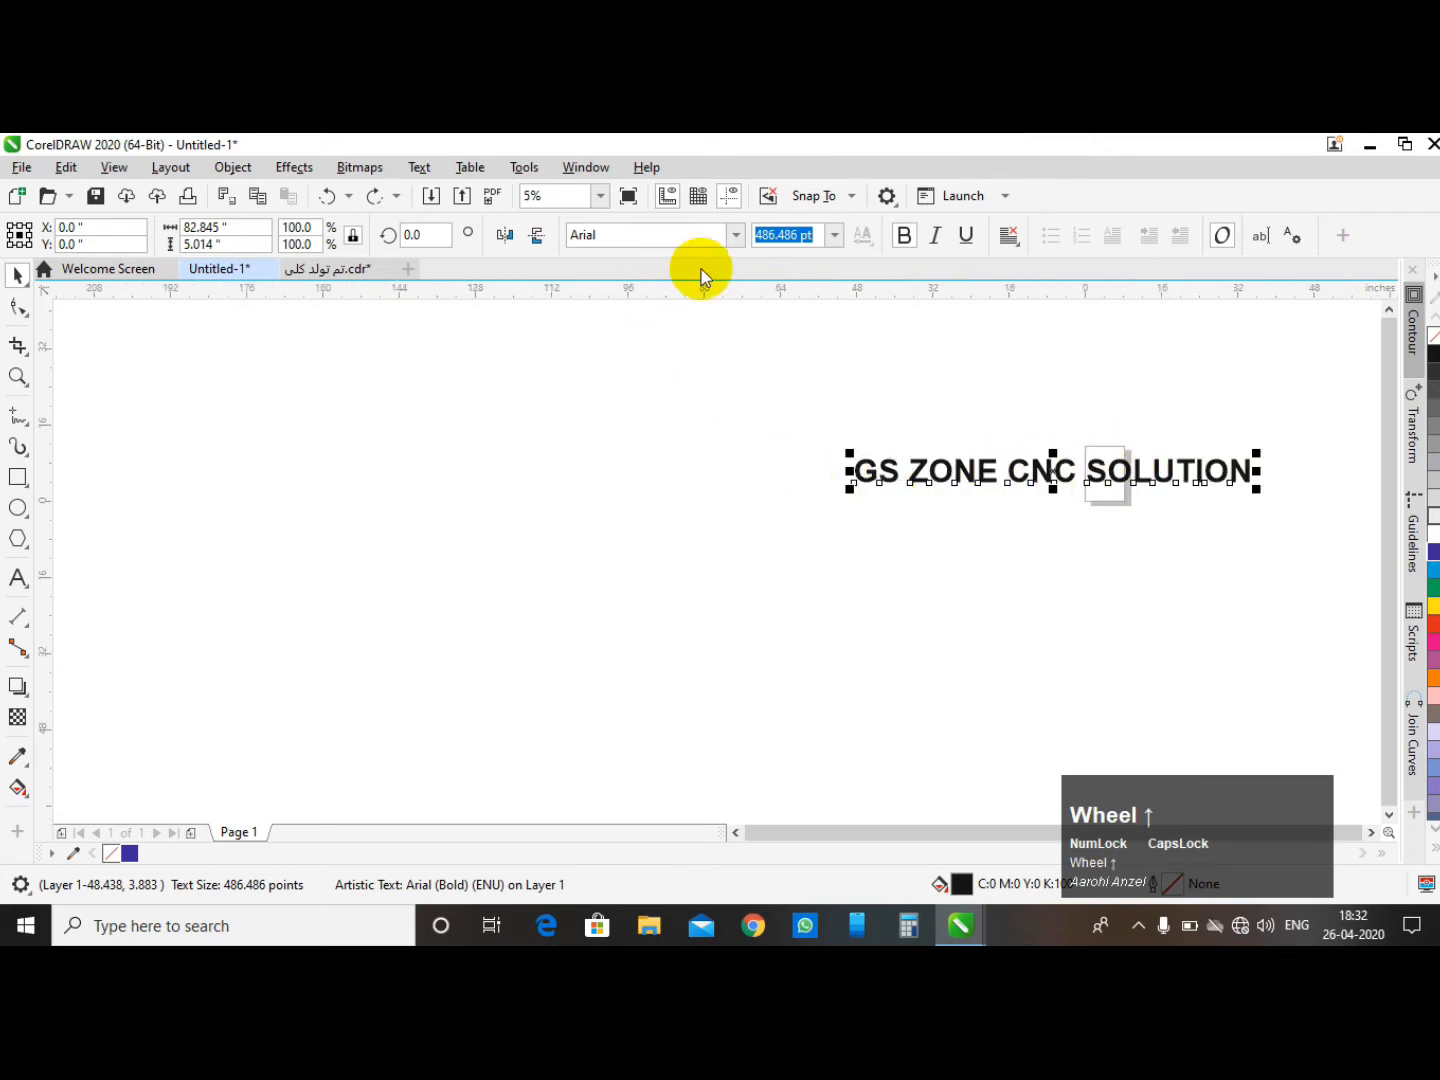
{"action": "left_click", "coordinate": [735, 235]}
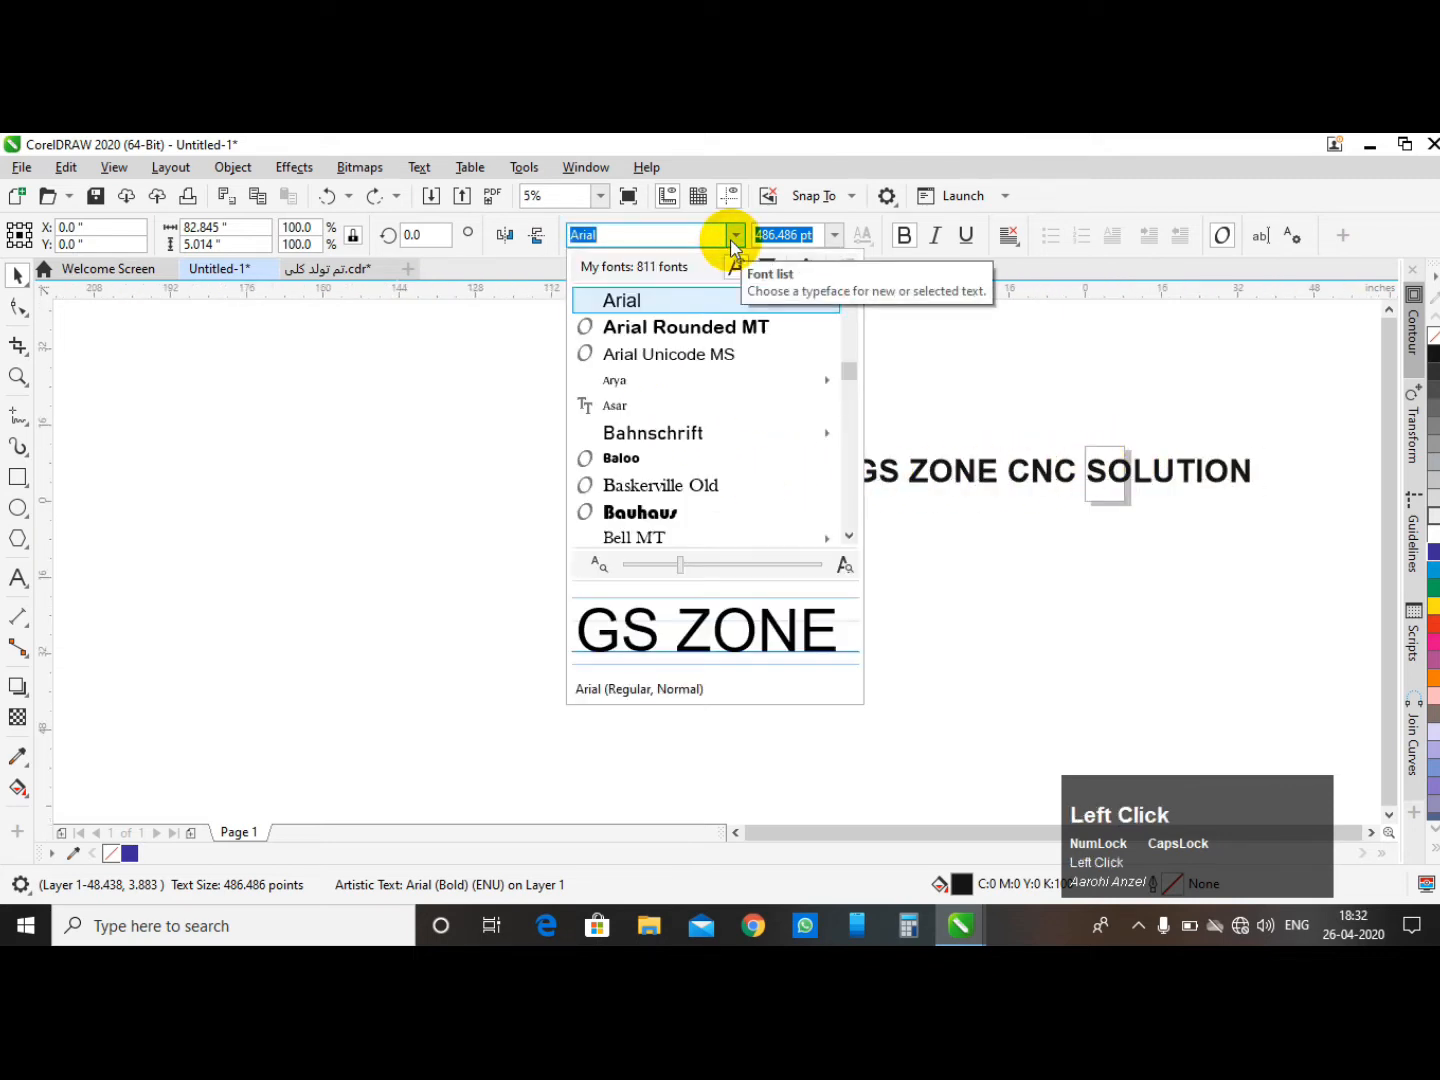
{"action": "key", "text": "Down"}
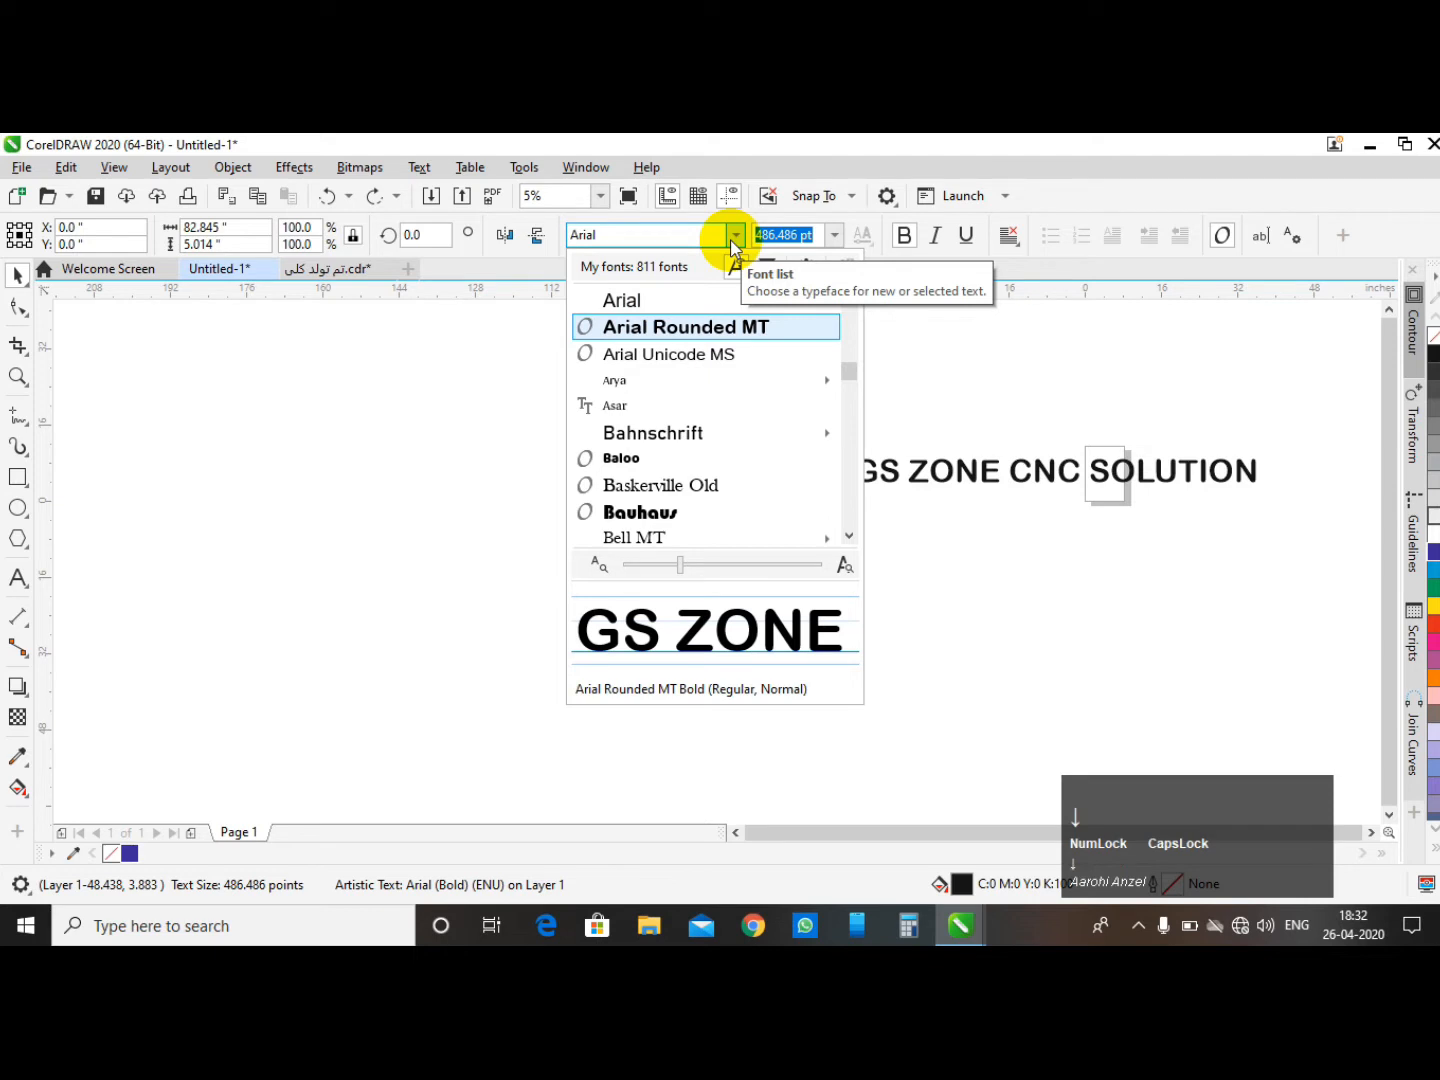
{"action": "key", "text": "Down"}
{"action": "key", "text": "Down"}
{"action": "key", "text": "Down"}
{"action": "key", "text": "Down"}
{"action": "key", "text": "Down"}
{"action": "key", "text": "Down"}
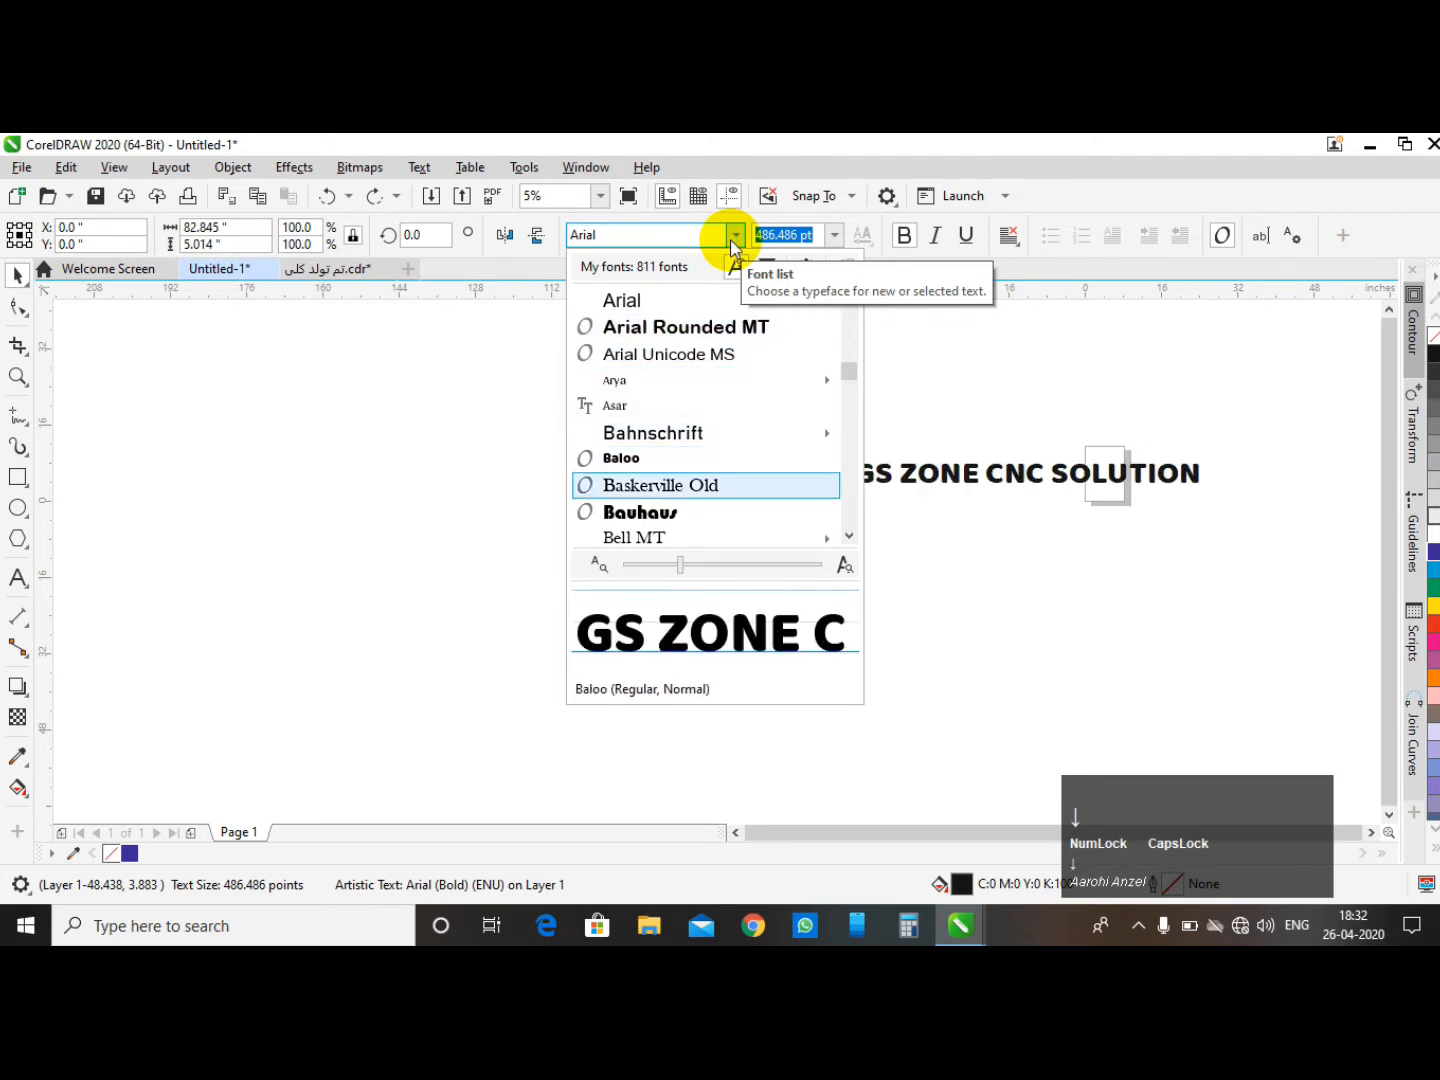
{"action": "key", "text": "Down"}
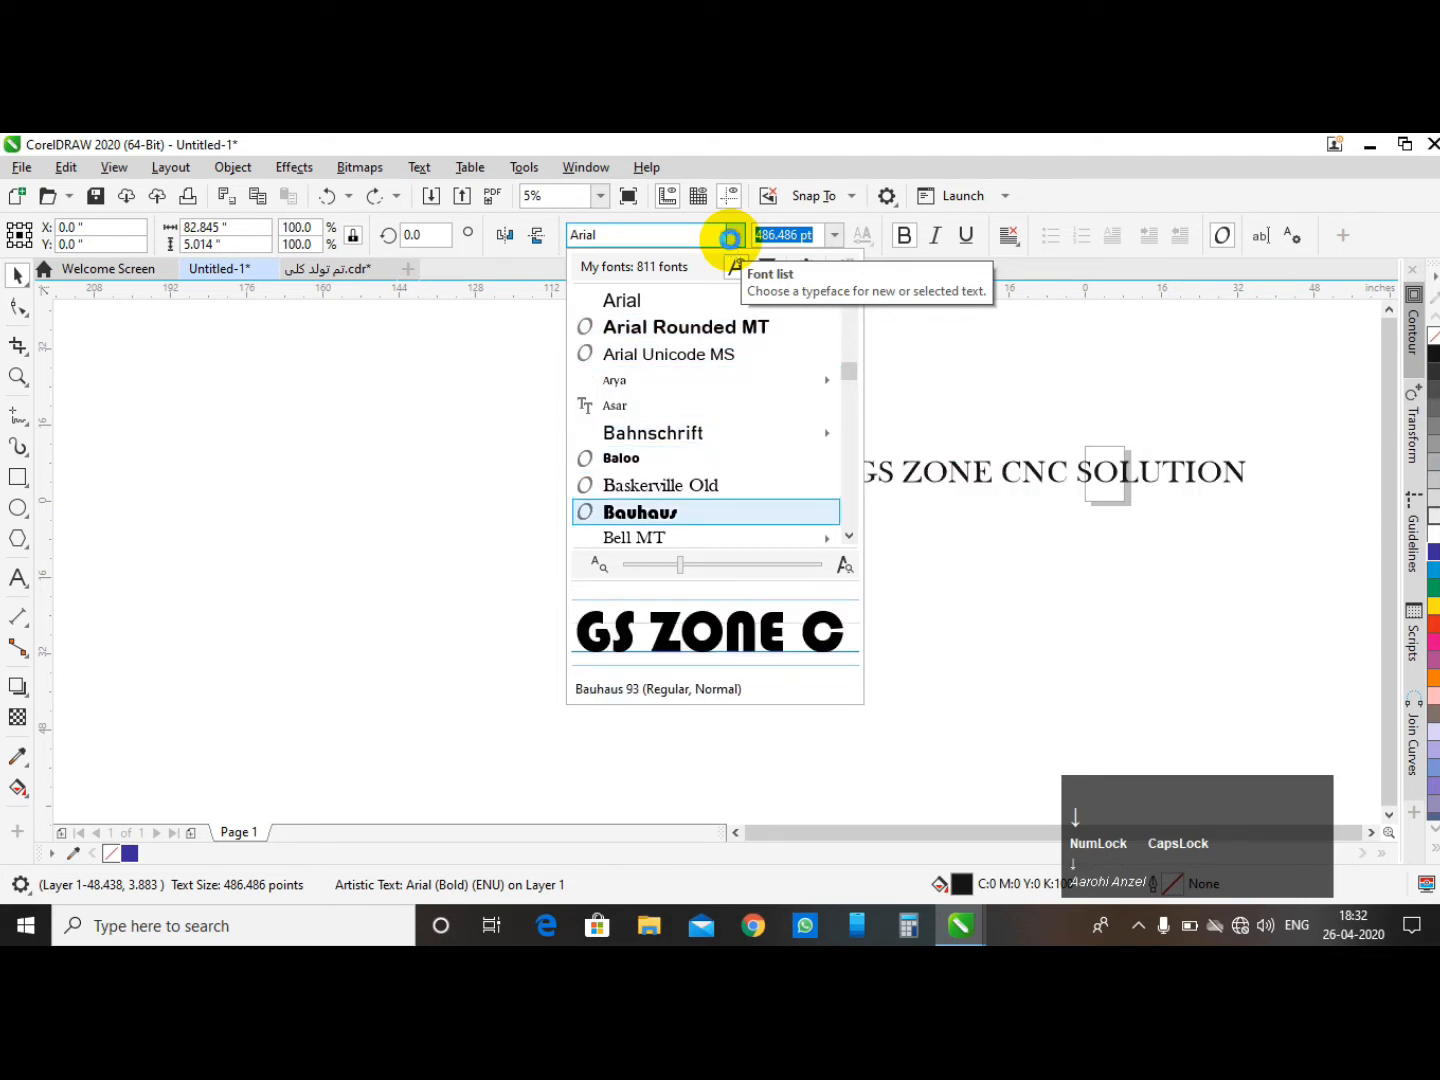
{"action": "key", "text": "Down"}
{"action": "key", "text": "Down"}
{"action": "key", "text": "Down"}
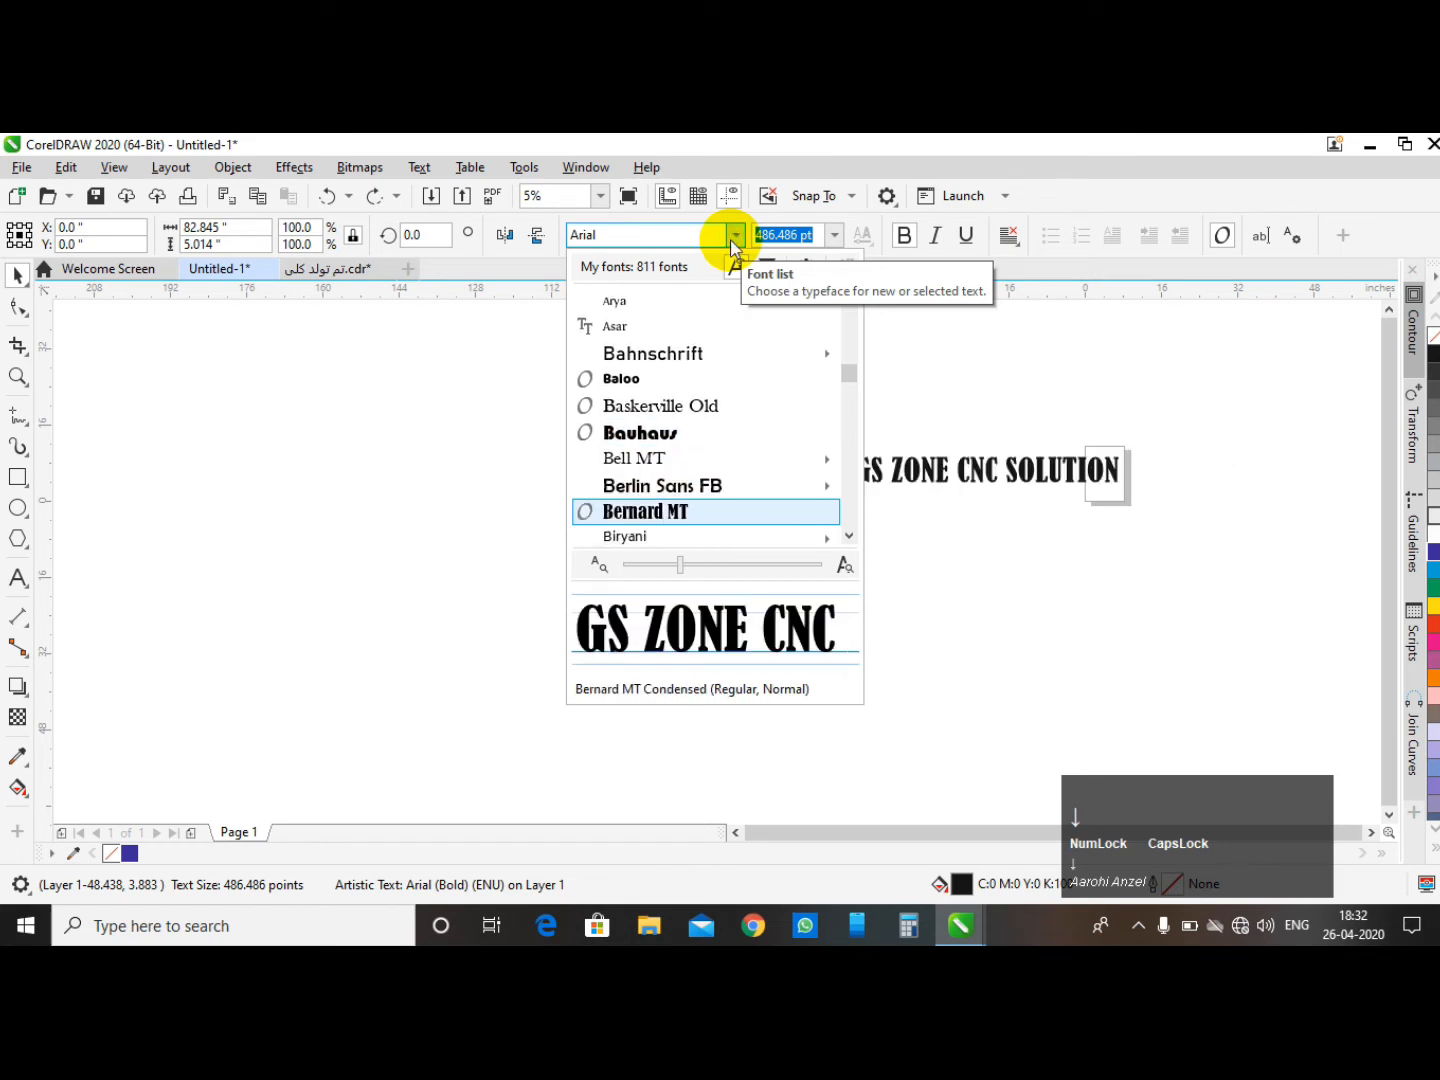
{"action": "key", "text": "Down"}
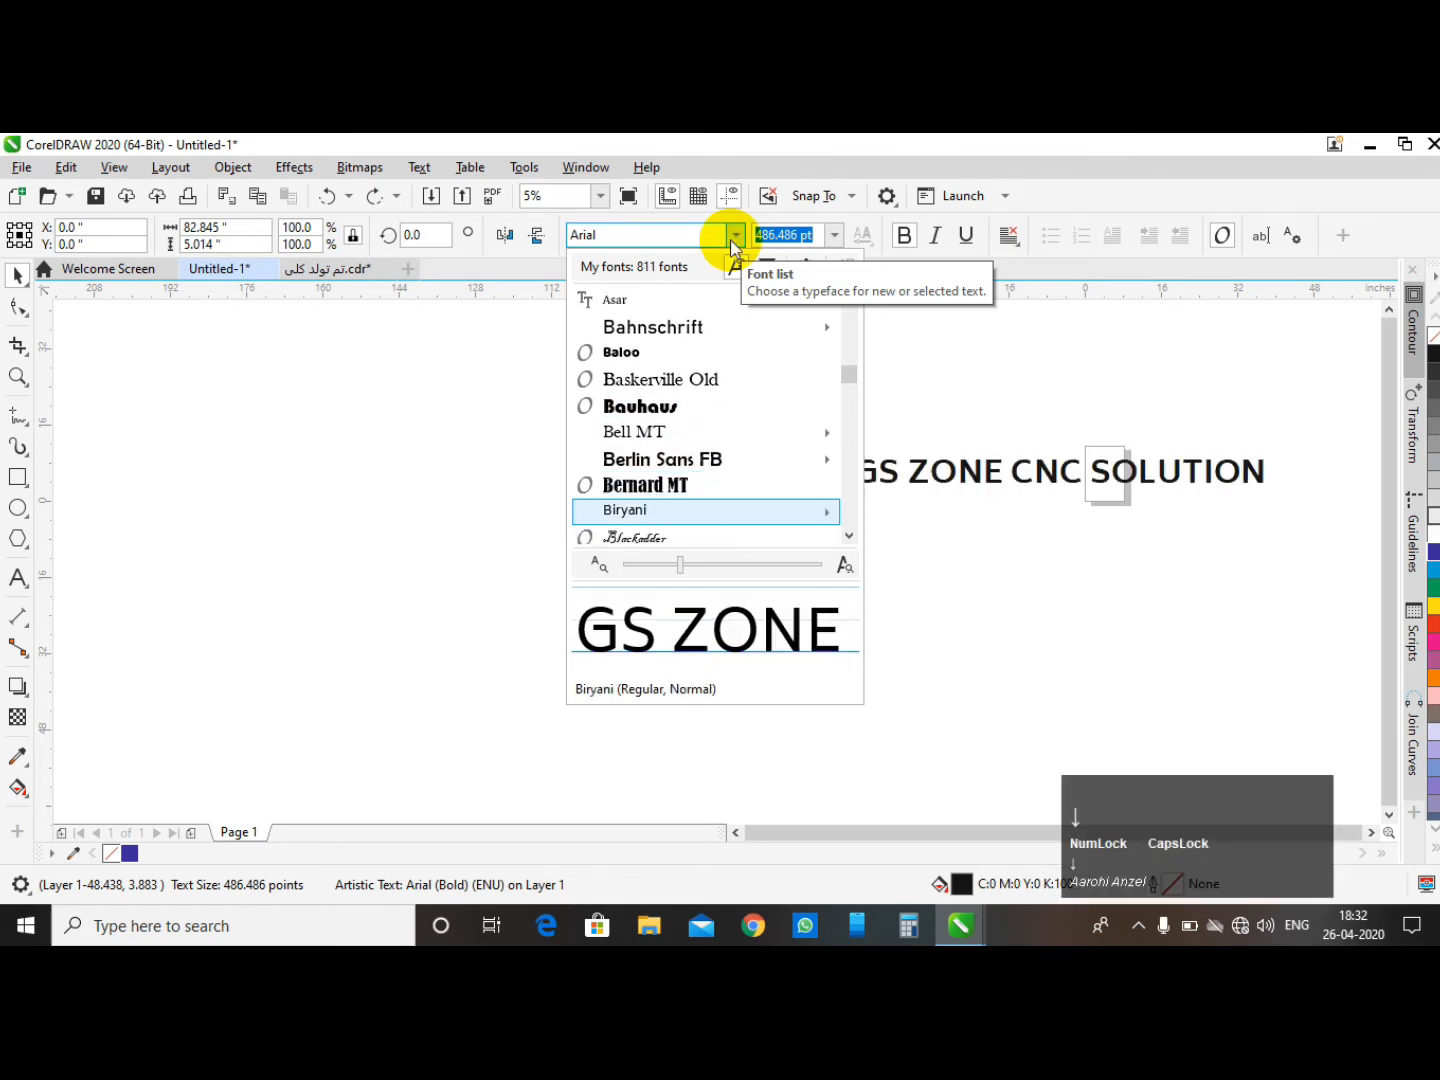
{"action": "key", "text": "Down"}
{"action": "key", "text": "Down"}
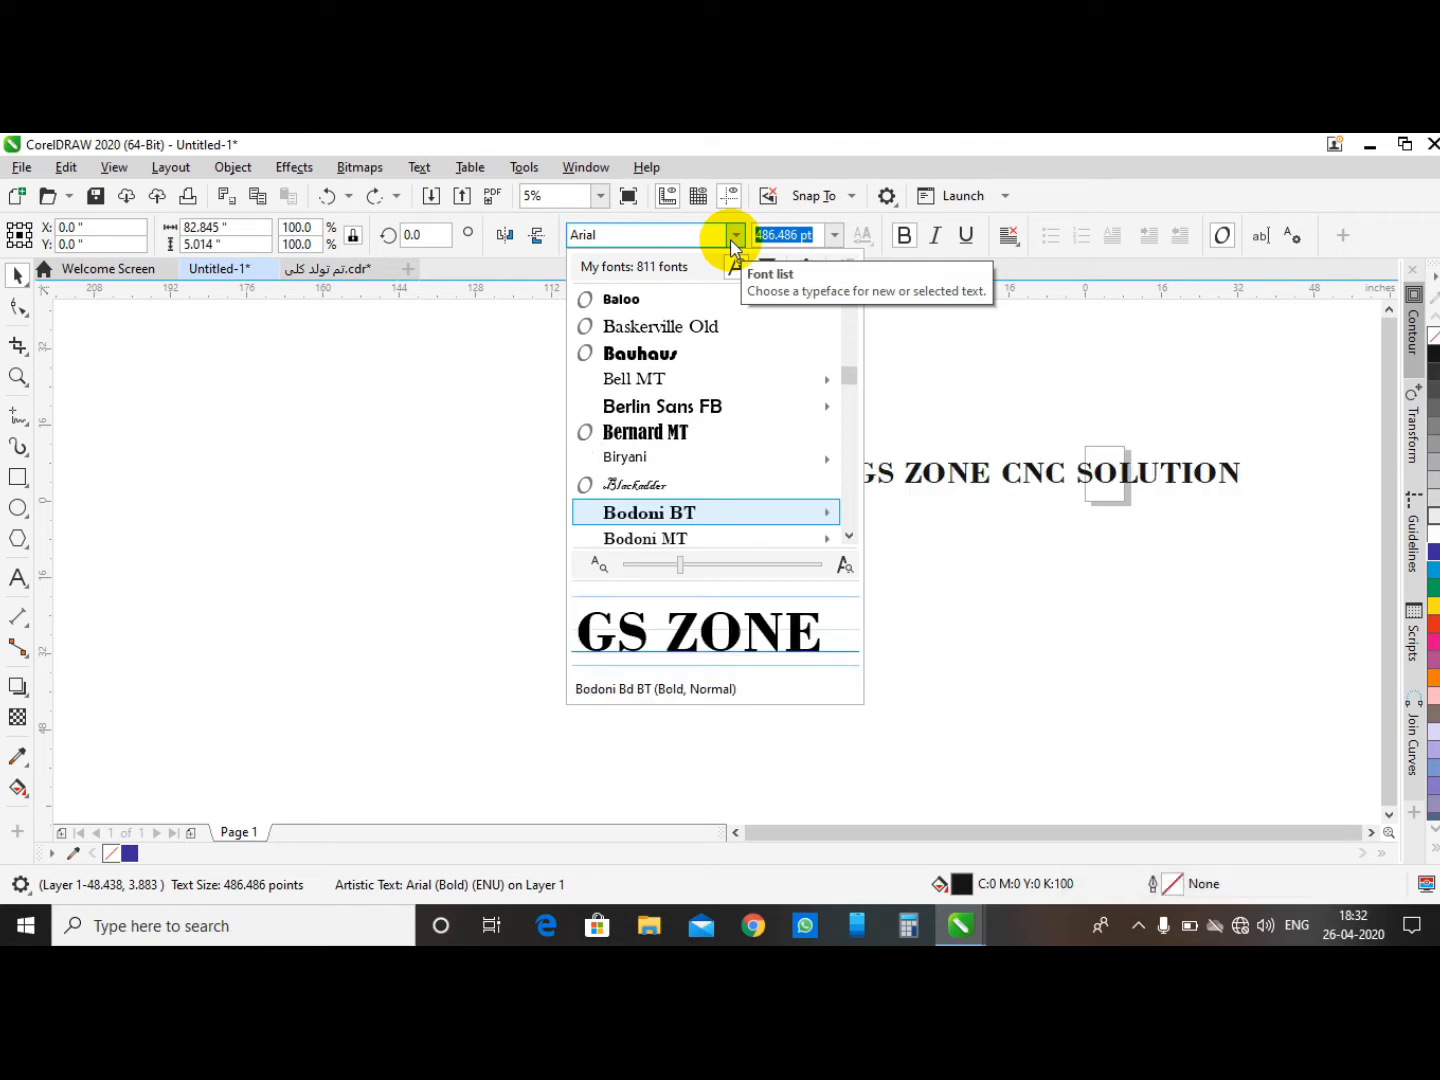
{"action": "key", "text": "Return"}
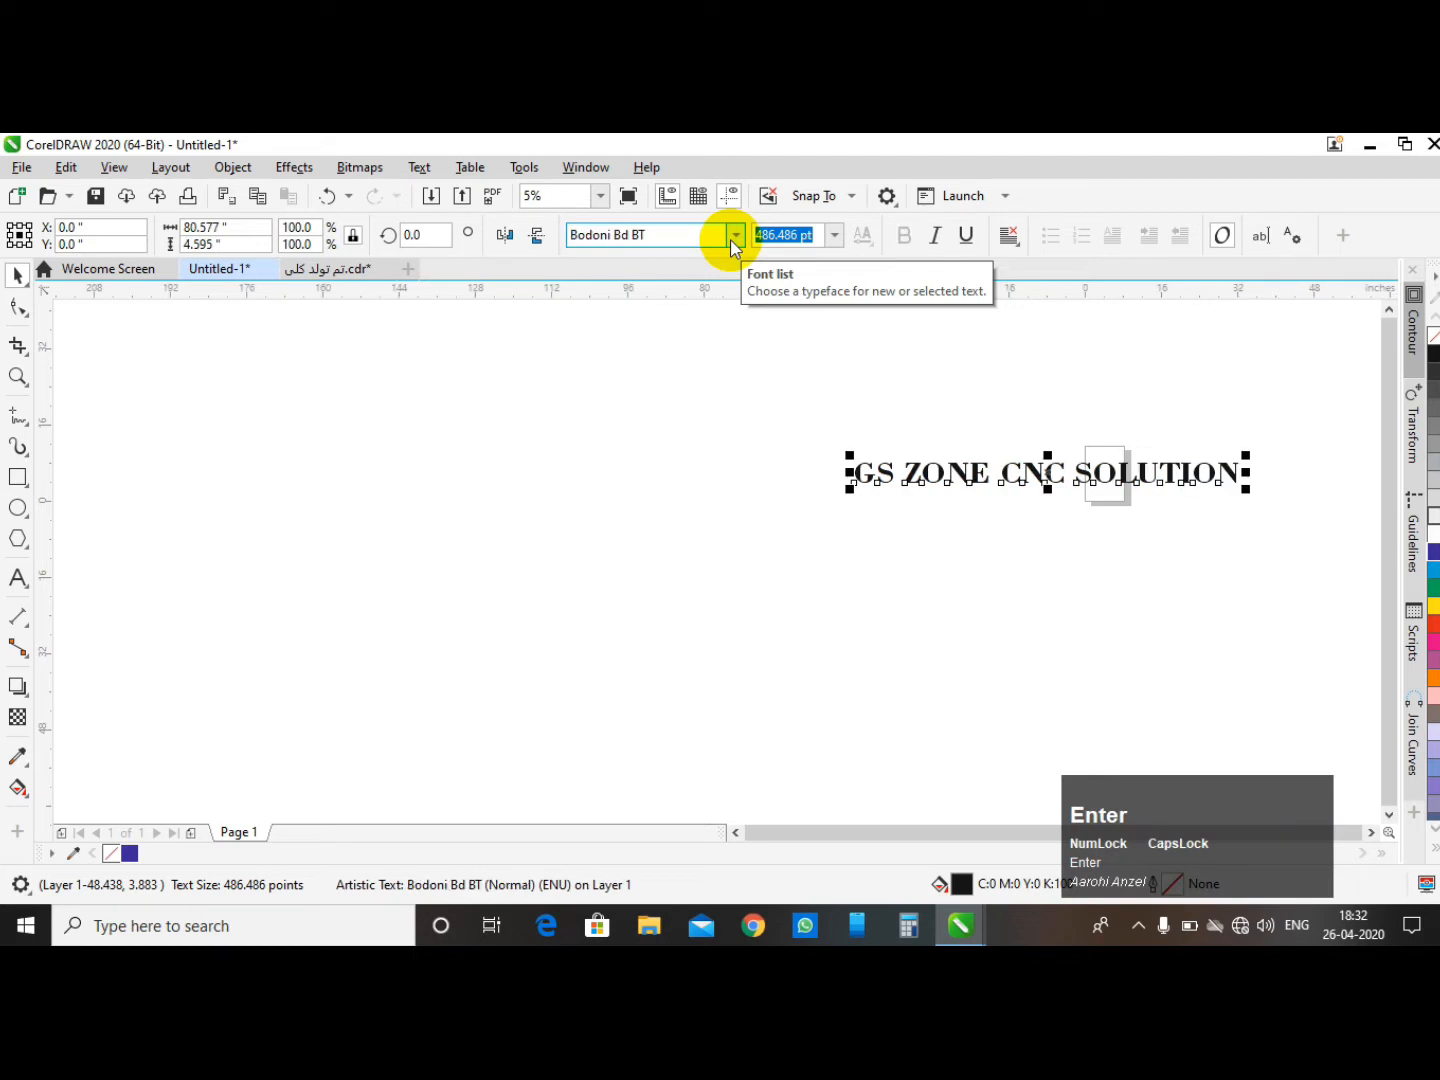
- Set the selected text's font size to 100 pt
{"action": "scroll", "coordinate": [506, 646], "scroll_direction": "down", "scroll_amount": 5}
{"action": "left_click", "coordinate": [485, 509]}
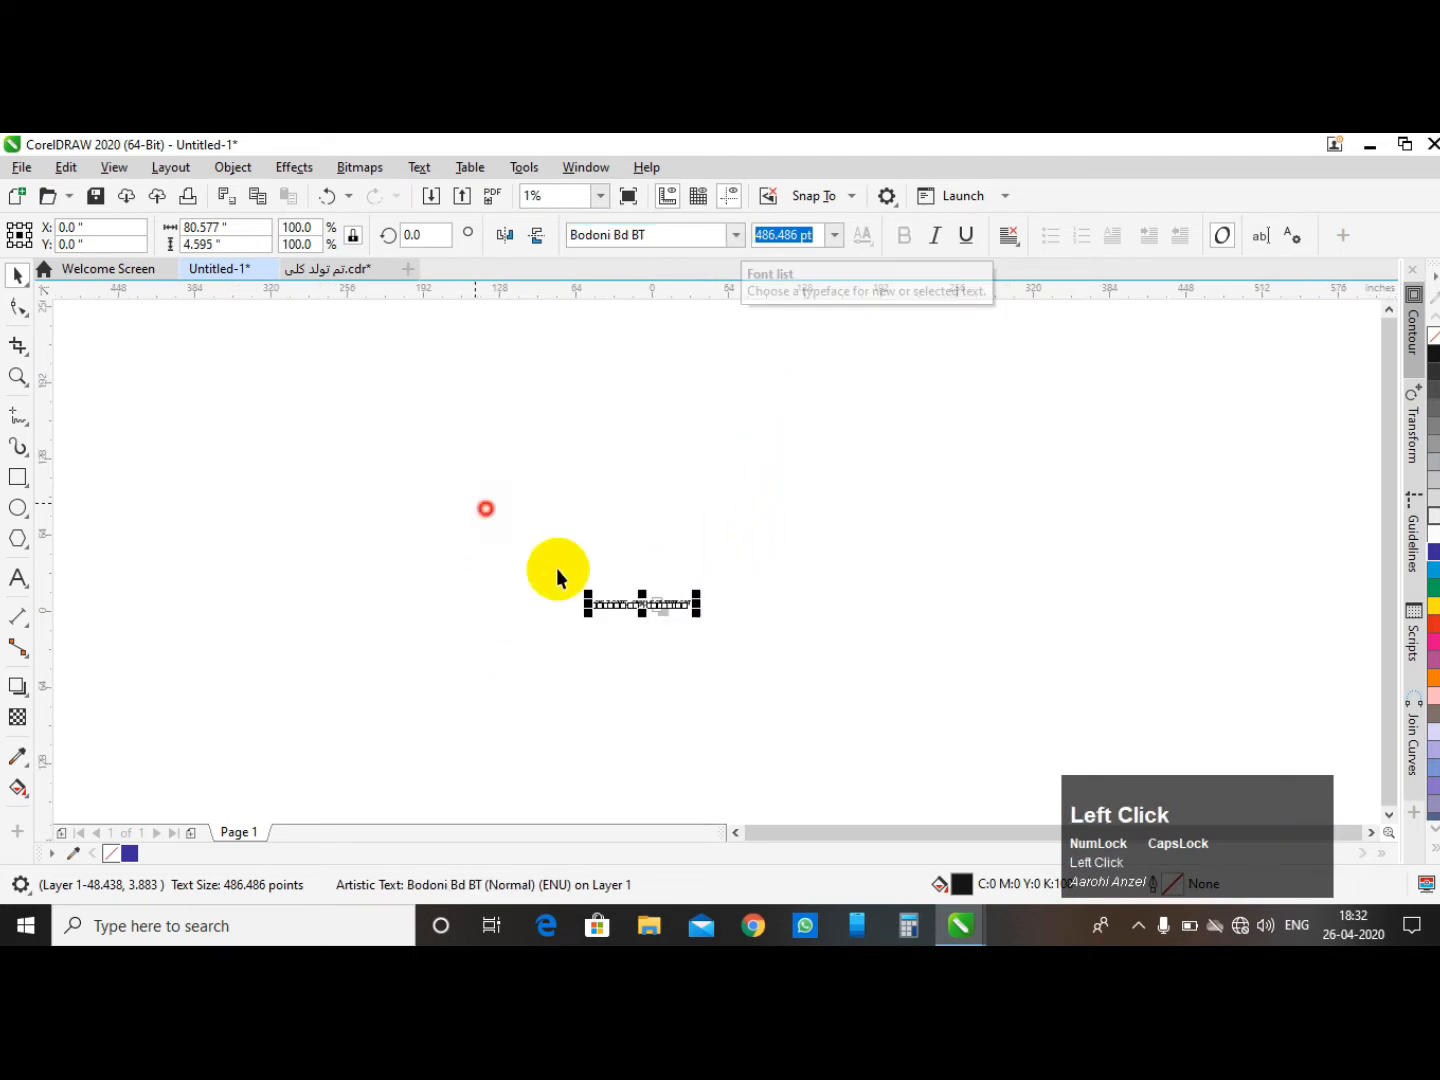
{"action": "scroll", "coordinate": [697, 667], "scroll_direction": "up", "scroll_amount": 5}
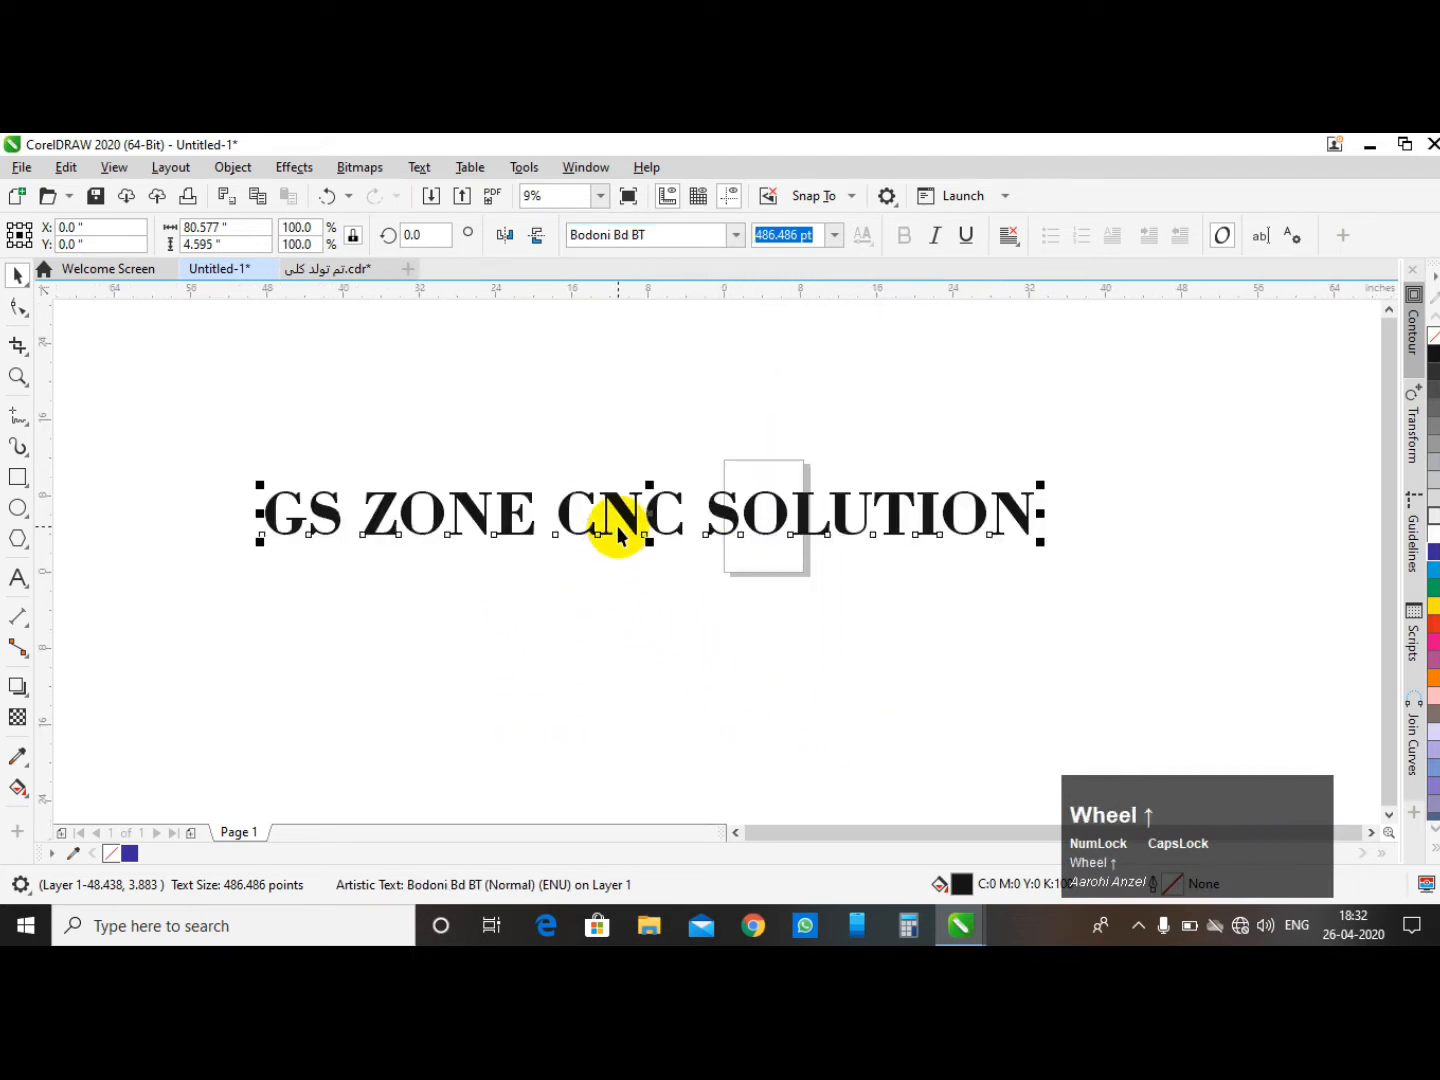
{"action": "left_click", "coordinate": [706, 410]}
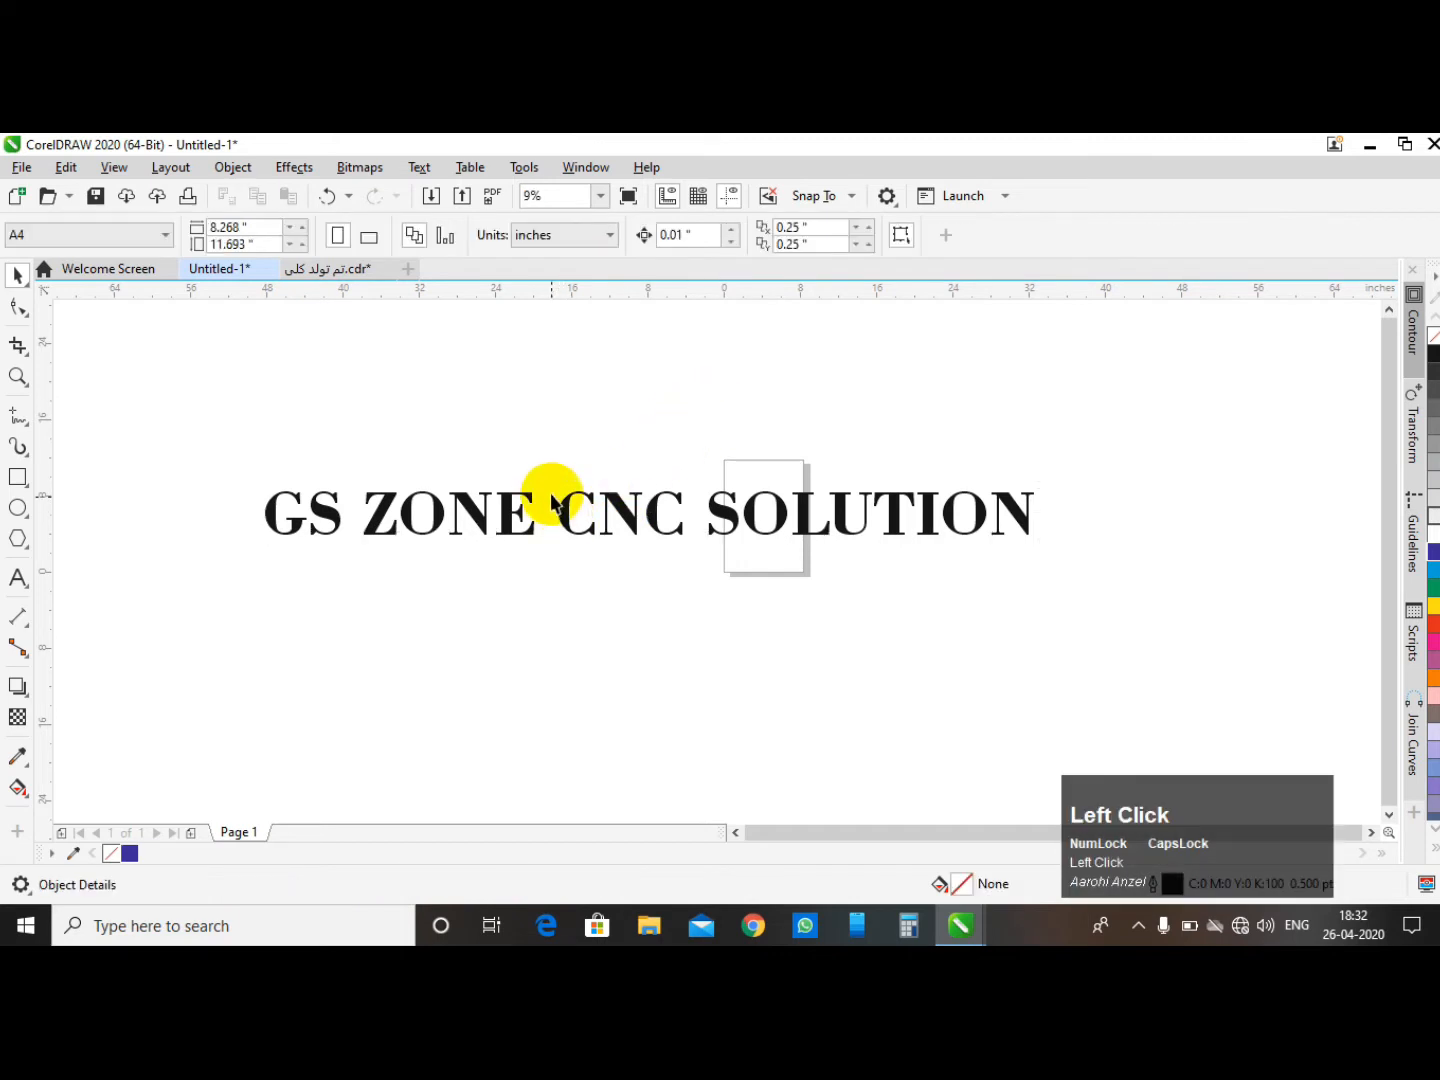
{"action": "left_click_drag", "start_coordinate": [174, 409], "coordinate": [1103, 582]}
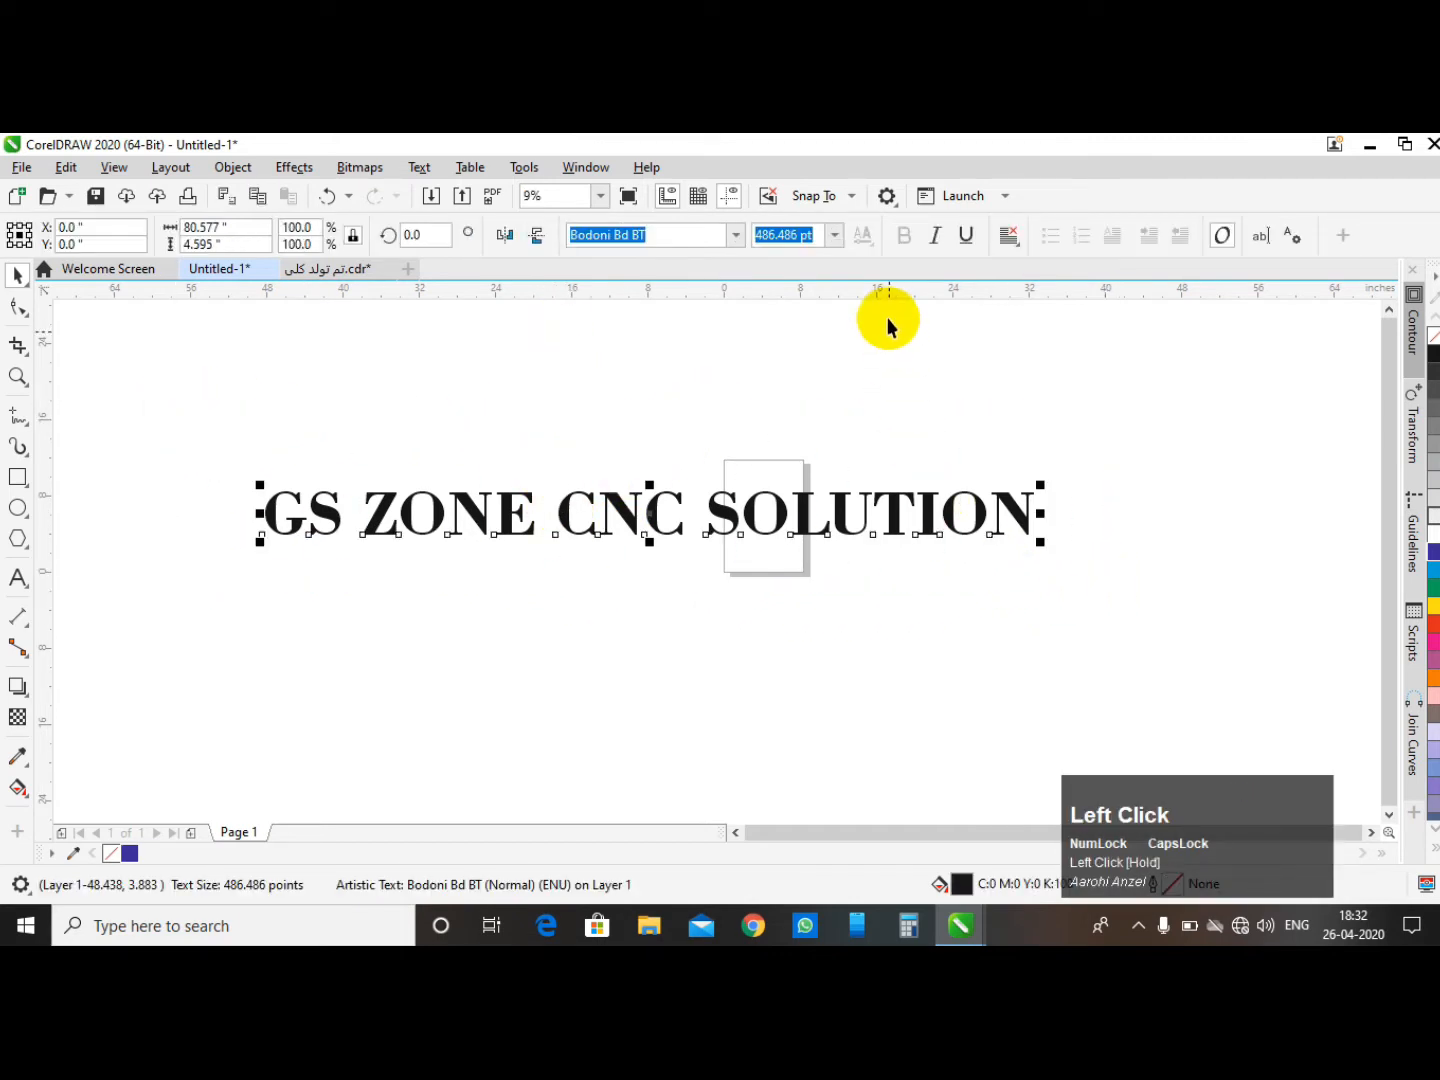
{"action": "left_click", "coordinate": [818, 236]}
{"action": "left_click_drag", "start_coordinate": [820, 238], "coordinate": [628, 275]}
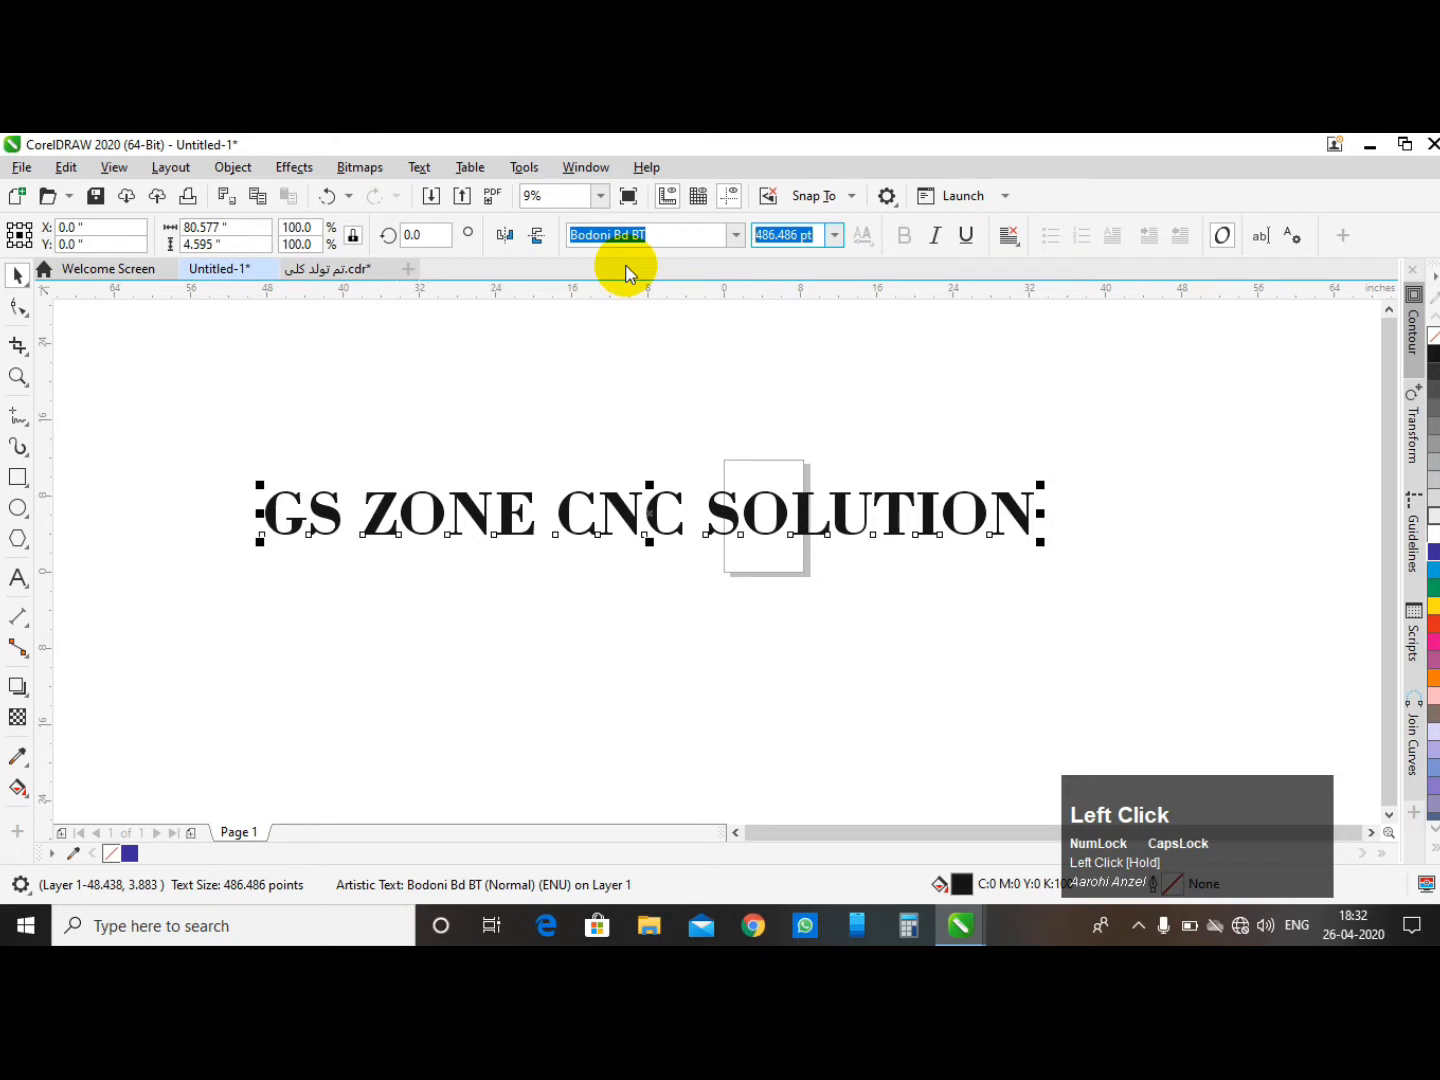
{"action": "type", "text": "100"}
{"action": "key", "text": "Return"}
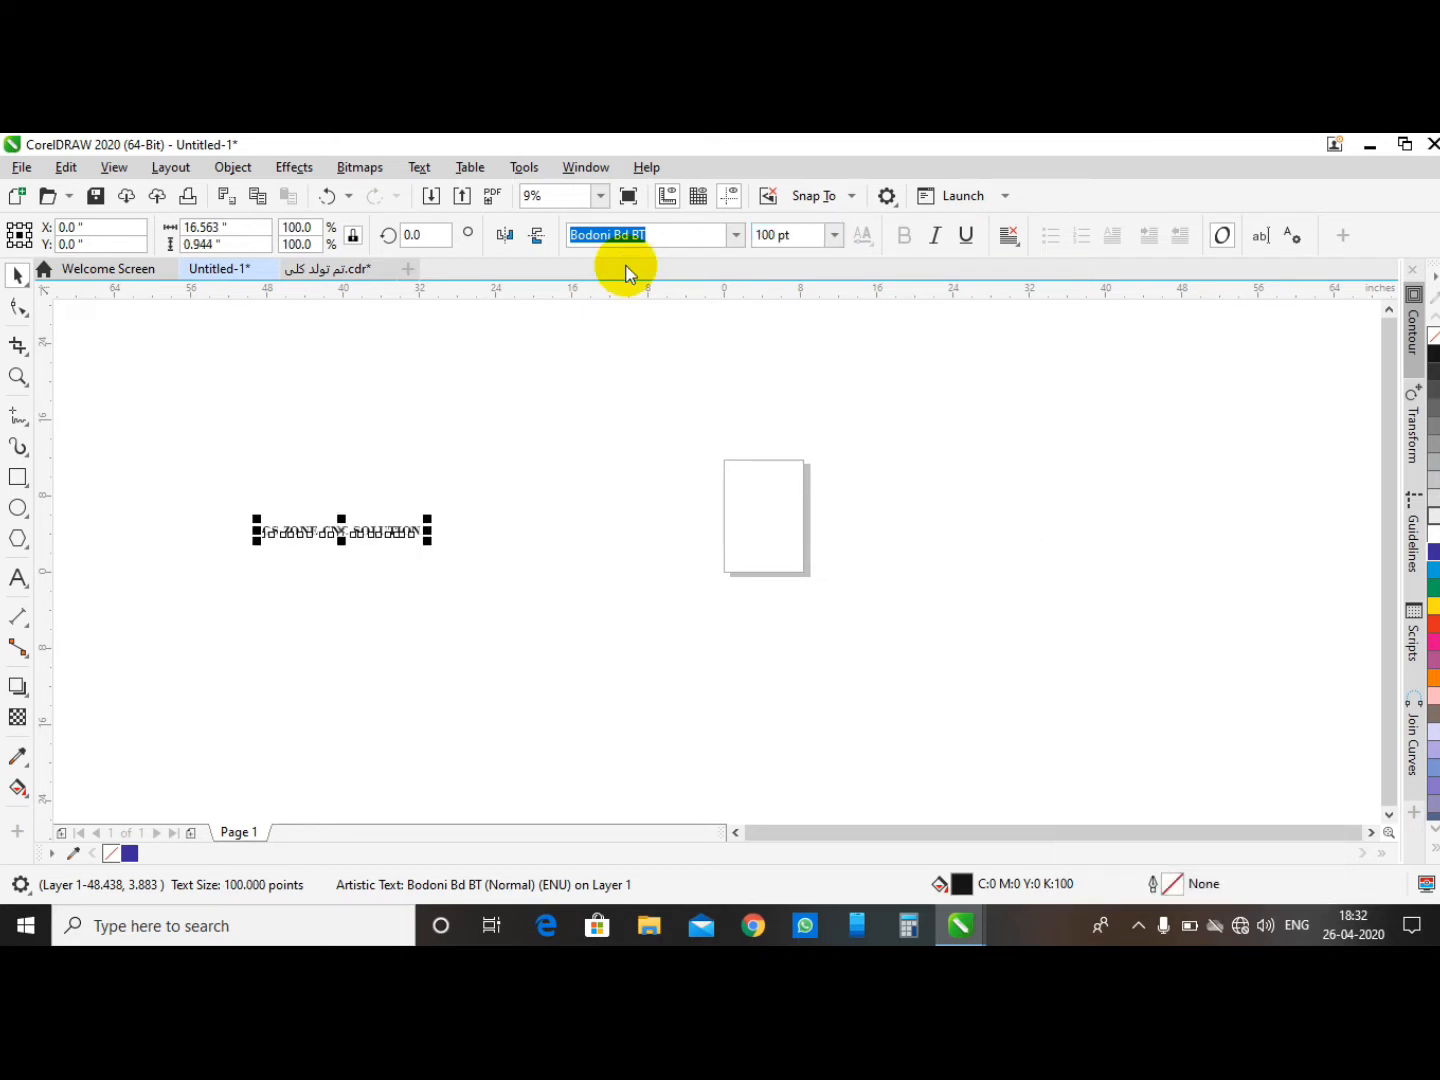
- Center the text on the page and reselect it
{"action": "key", "text": "p"}
{"action": "left_click", "coordinate": [1001, 530]}
{"action": "scroll", "coordinate": [803, 512], "scroll_direction": "up", "scroll_amount": 1}
{"action": "scroll", "coordinate": [804, 512], "scroll_direction": "up", "scroll_amount": 1}
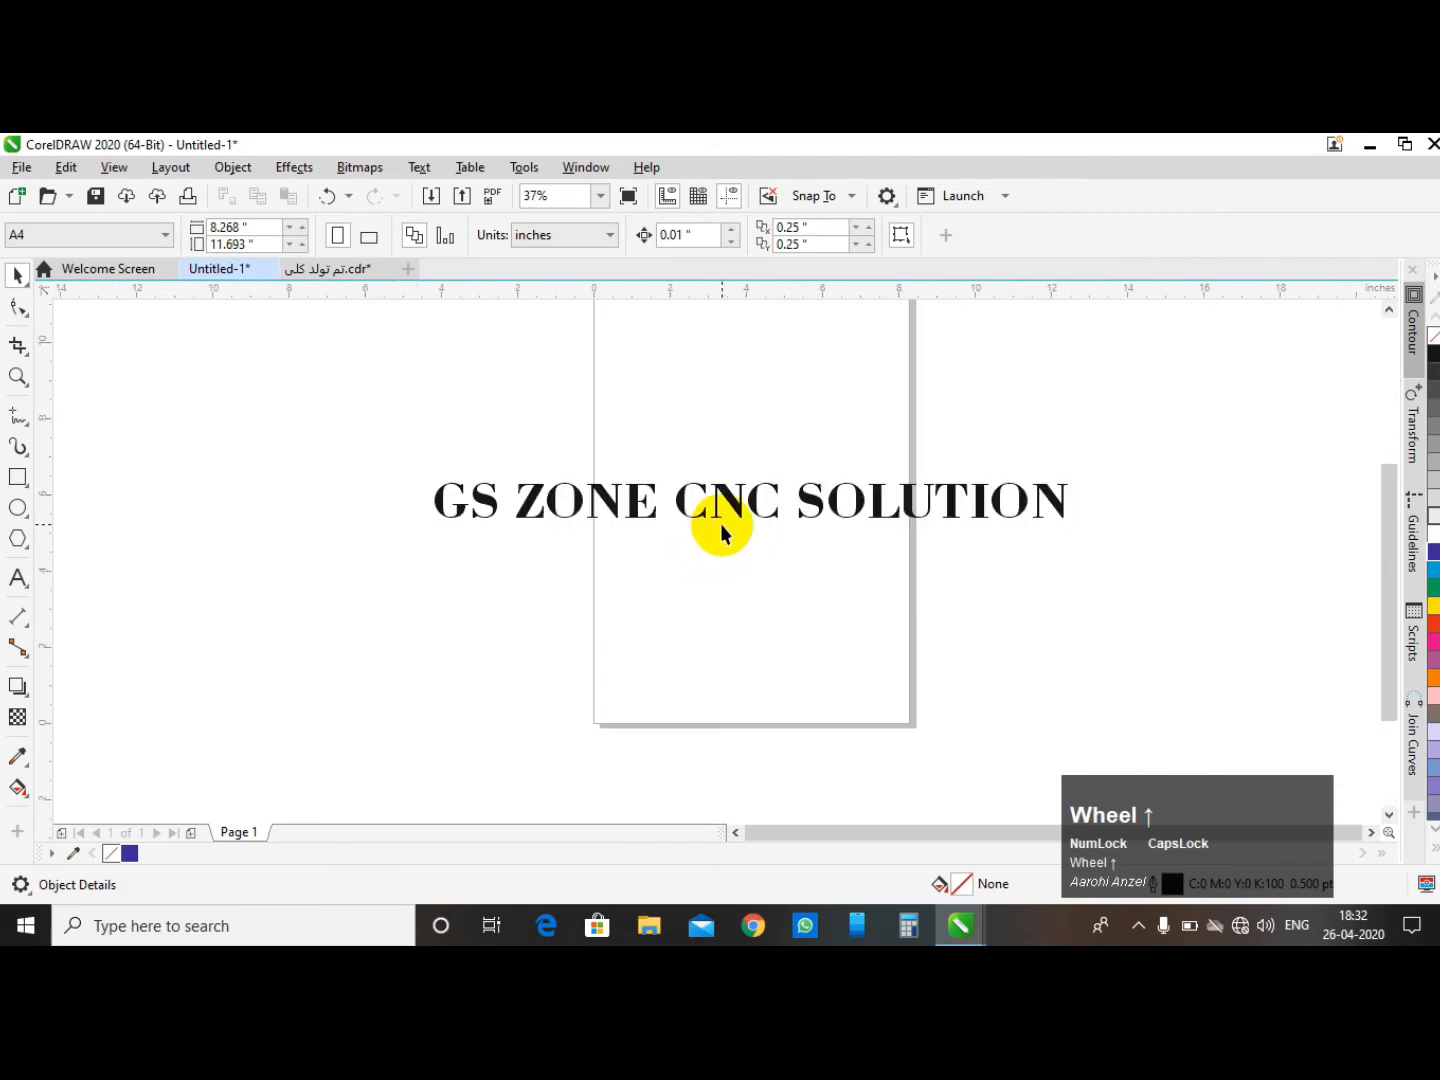
{"action": "left_click_drag", "start_coordinate": [350, 451], "coordinate": [1070, 626]}
{"action": "left_click", "coordinate": [800, 243]}
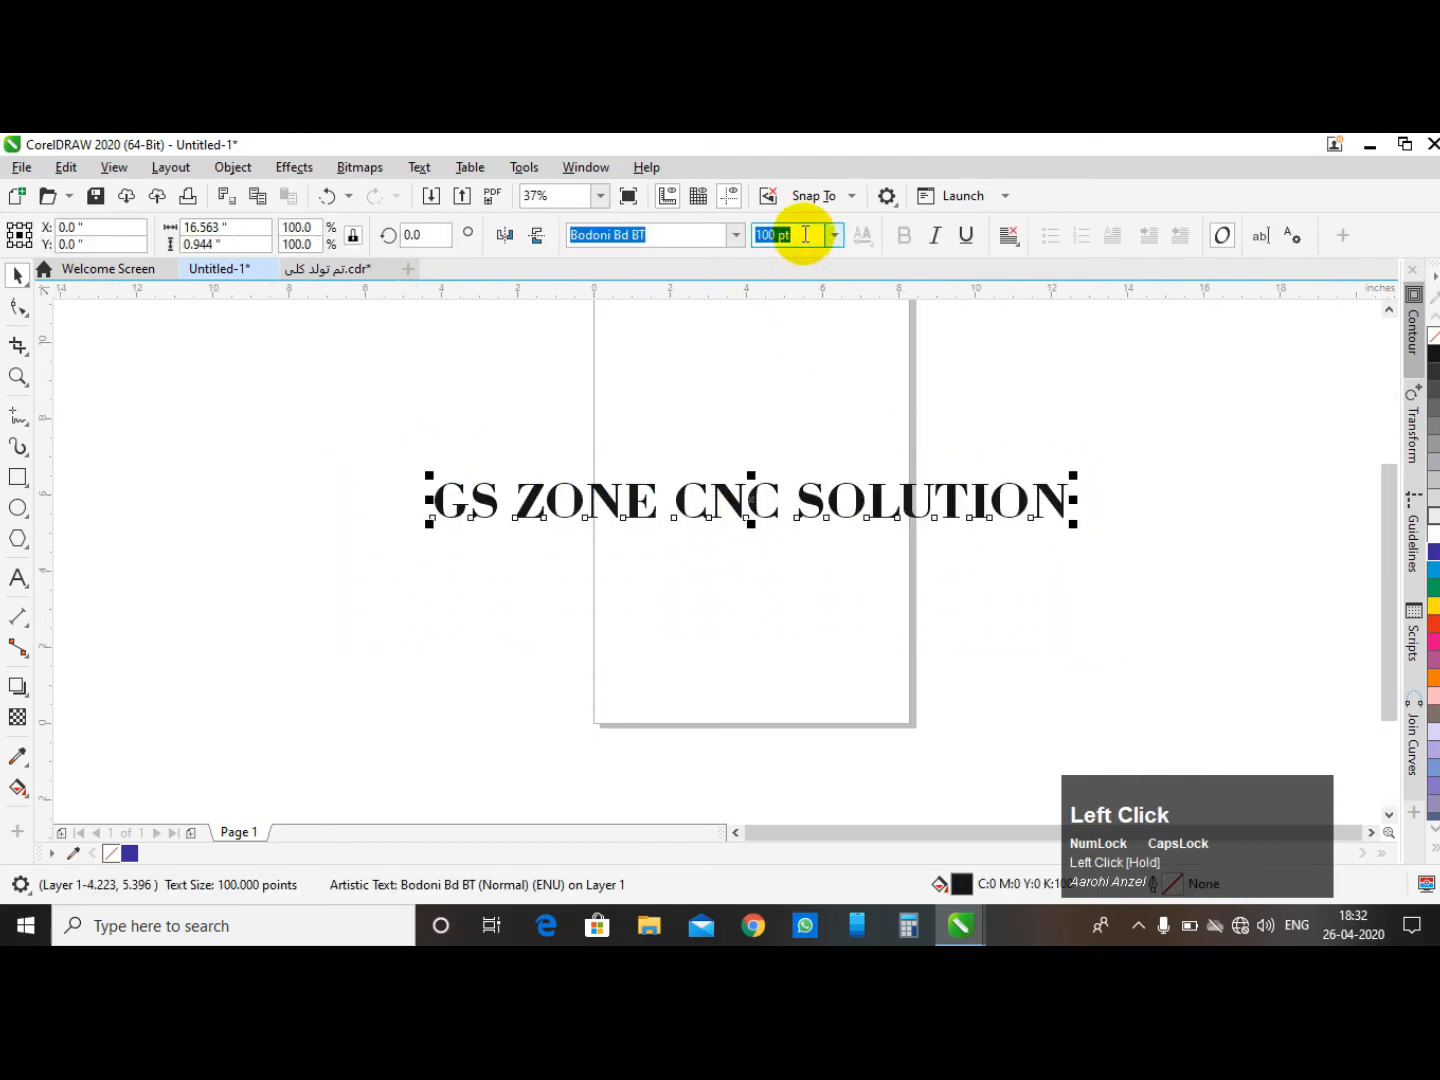
{"action": "left_click", "coordinate": [951, 378]}
{"action": "scroll", "coordinate": [671, 450], "scroll_direction": "down", "scroll_amount": 1}
{"action": "left_click_drag", "start_coordinate": [395, 405], "coordinate": [1039, 616]}
{"action": "scroll", "coordinate": [869, 465], "scroll_direction": "up", "scroll_amount": 1}
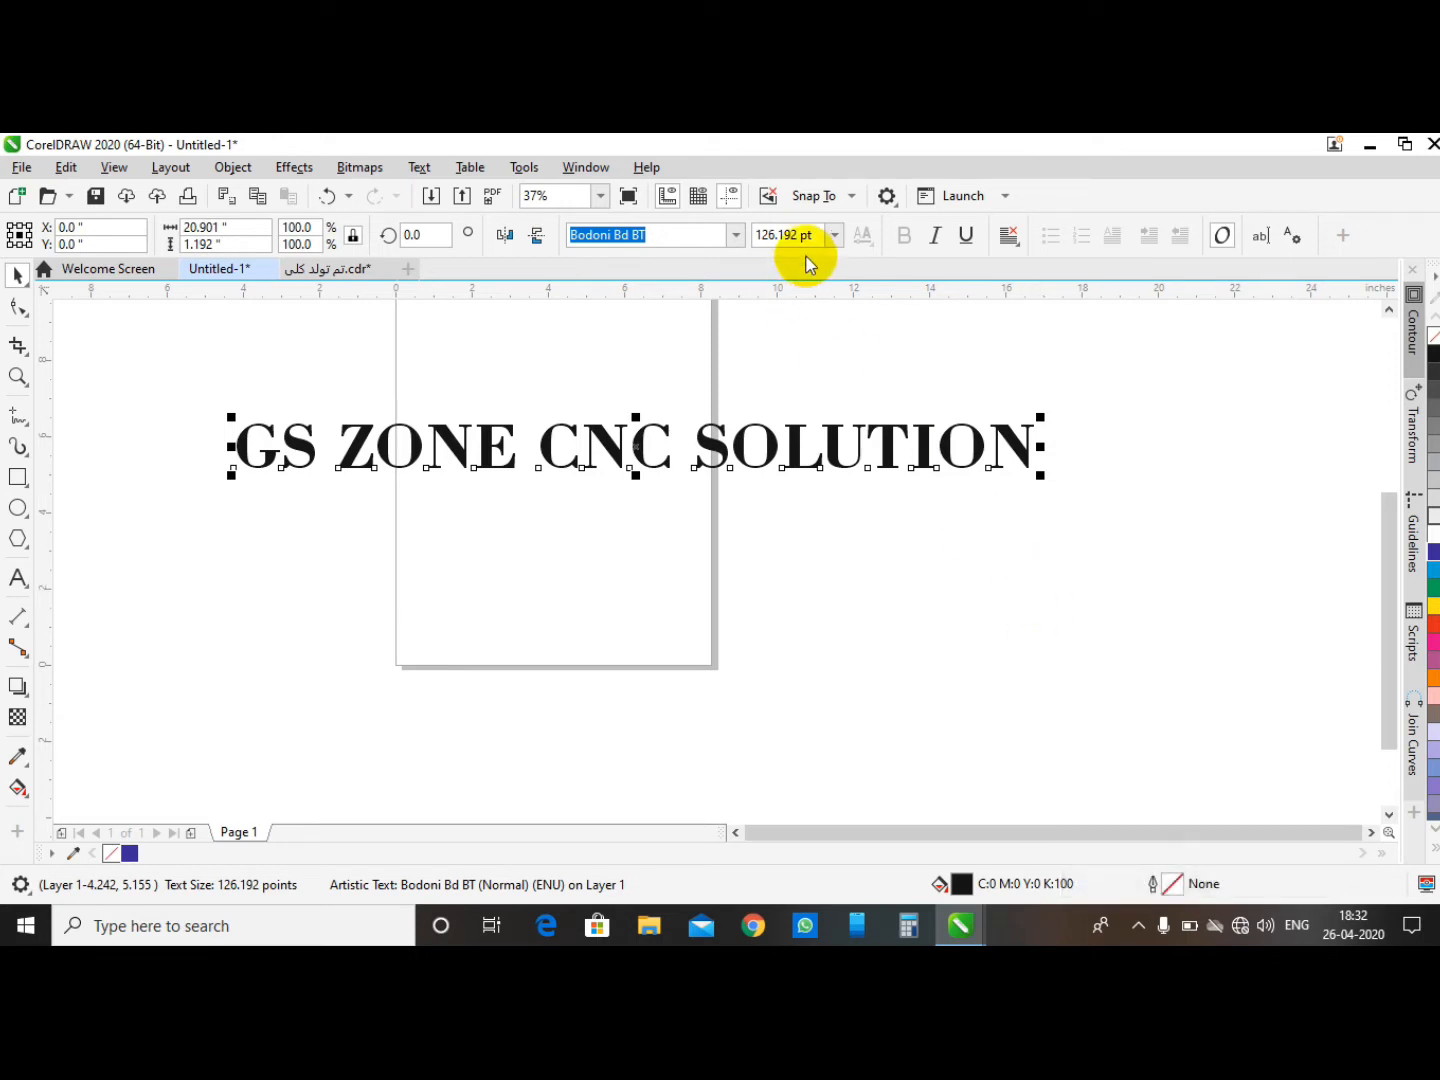
- Set the text's font size to 500 pt
{"action": "left_click", "coordinate": [830, 235]}
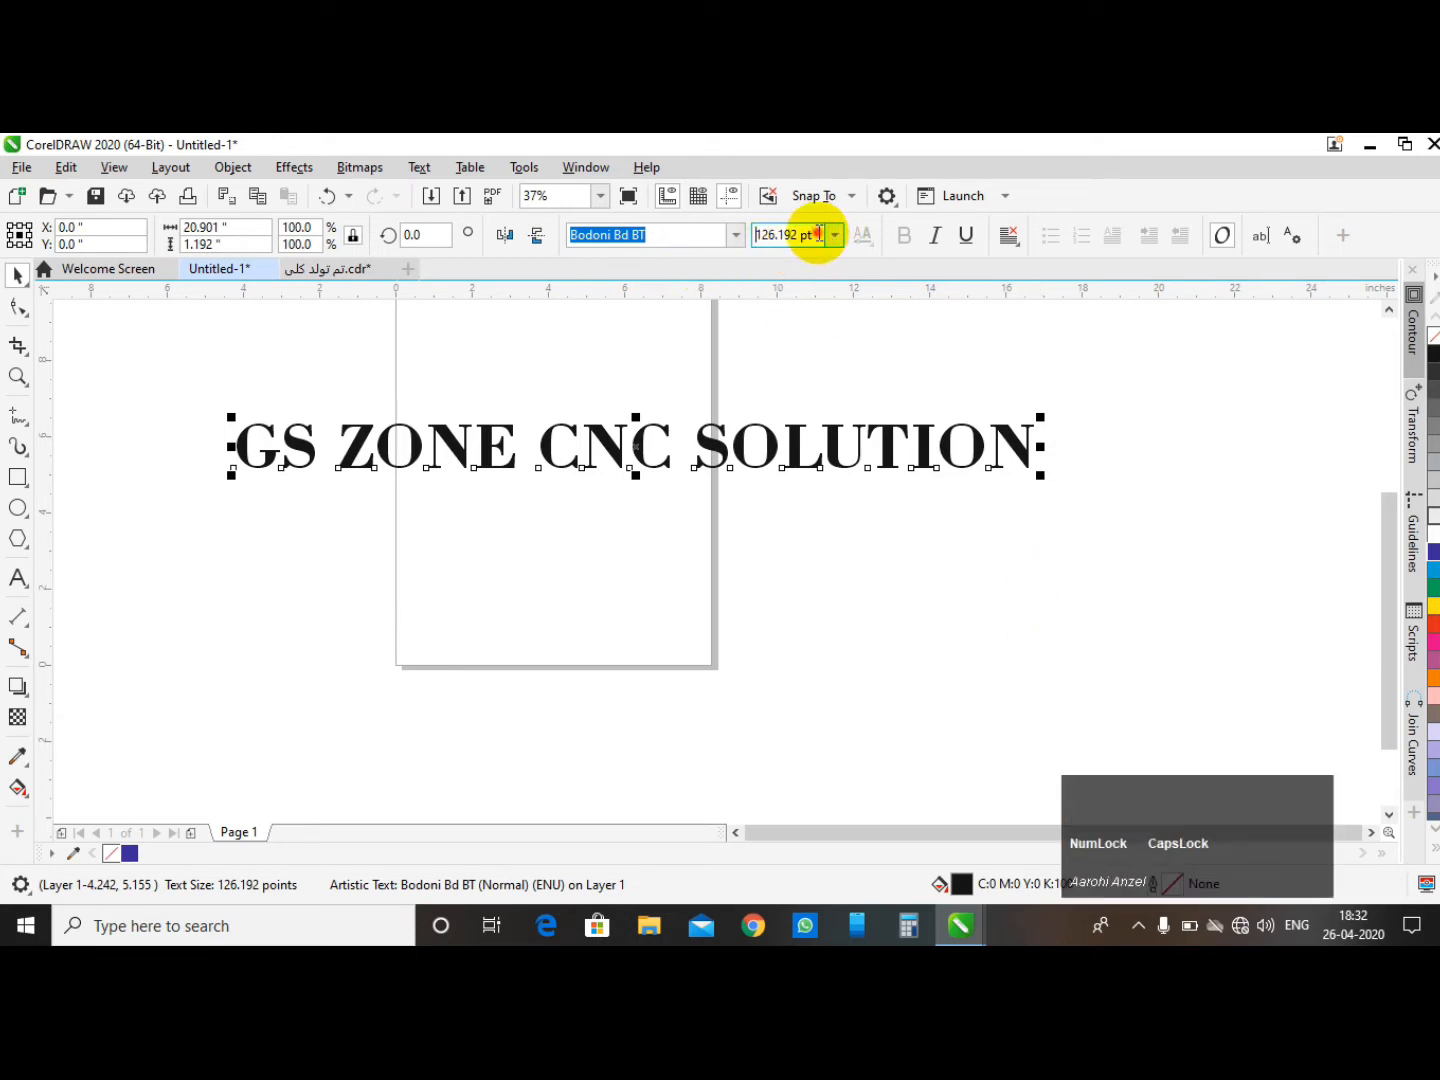
{"action": "left_click_drag", "start_coordinate": [818, 234], "coordinate": [749, 240]}
{"action": "type", "text": "500"}
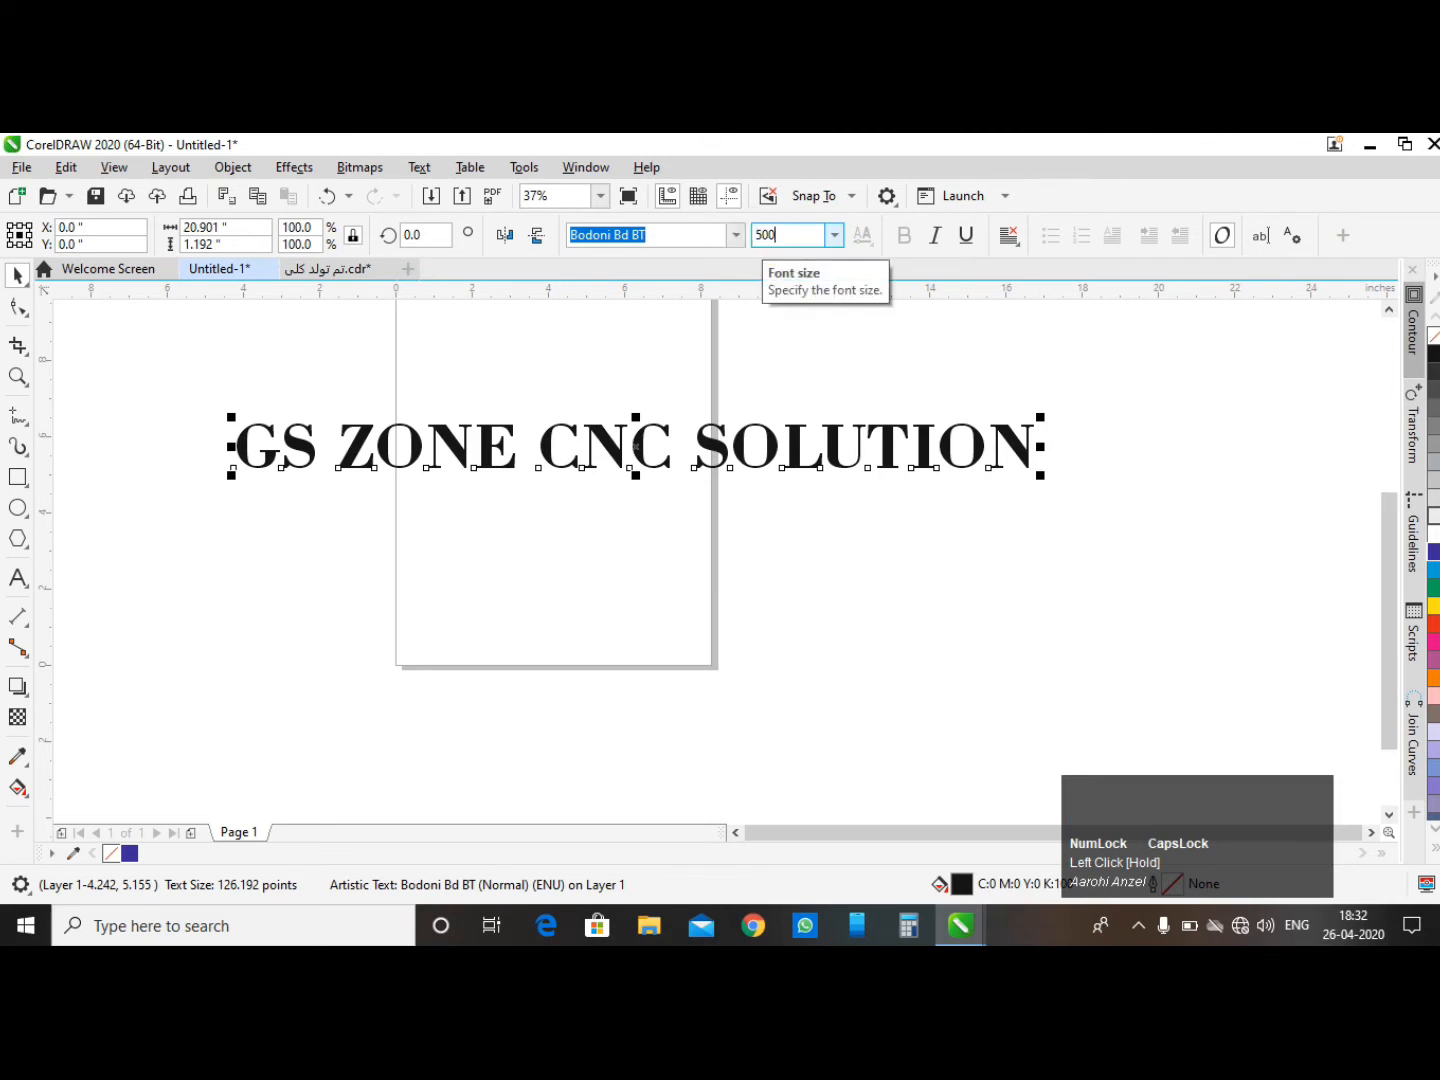
{"action": "key", "text": "Return"}
{"action": "scroll", "coordinate": [231, 521], "scroll_direction": "down", "scroll_amount": 3}
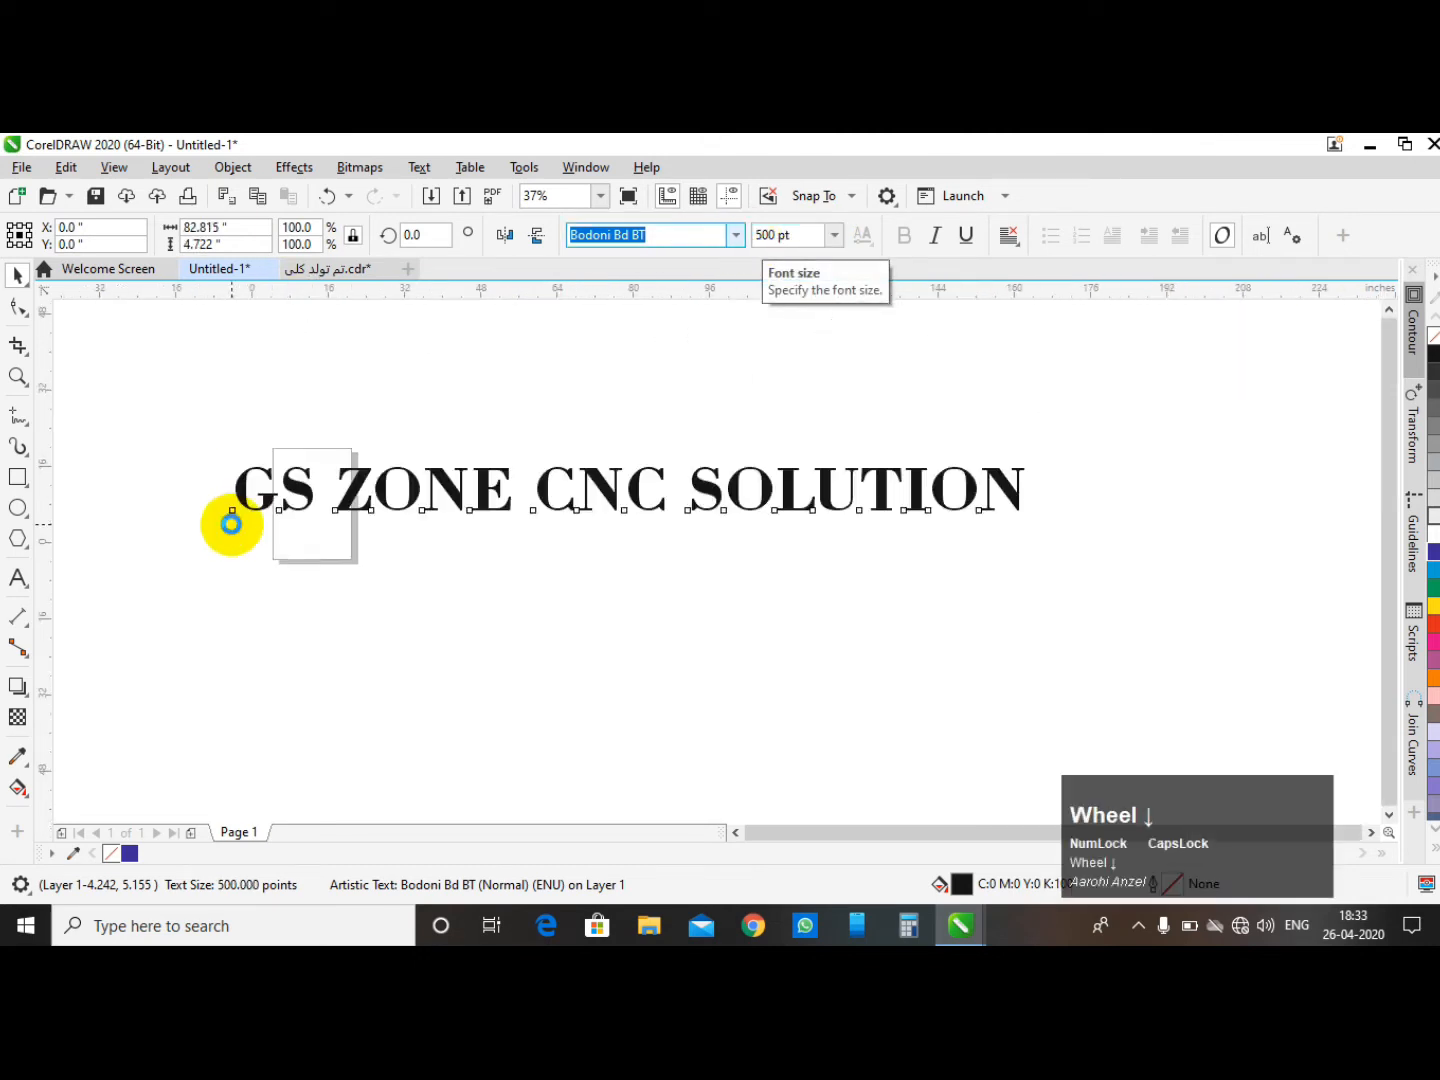
- Center the enlarged text on the page again and reselect it
{"action": "left_click", "coordinate": [415, 432]}
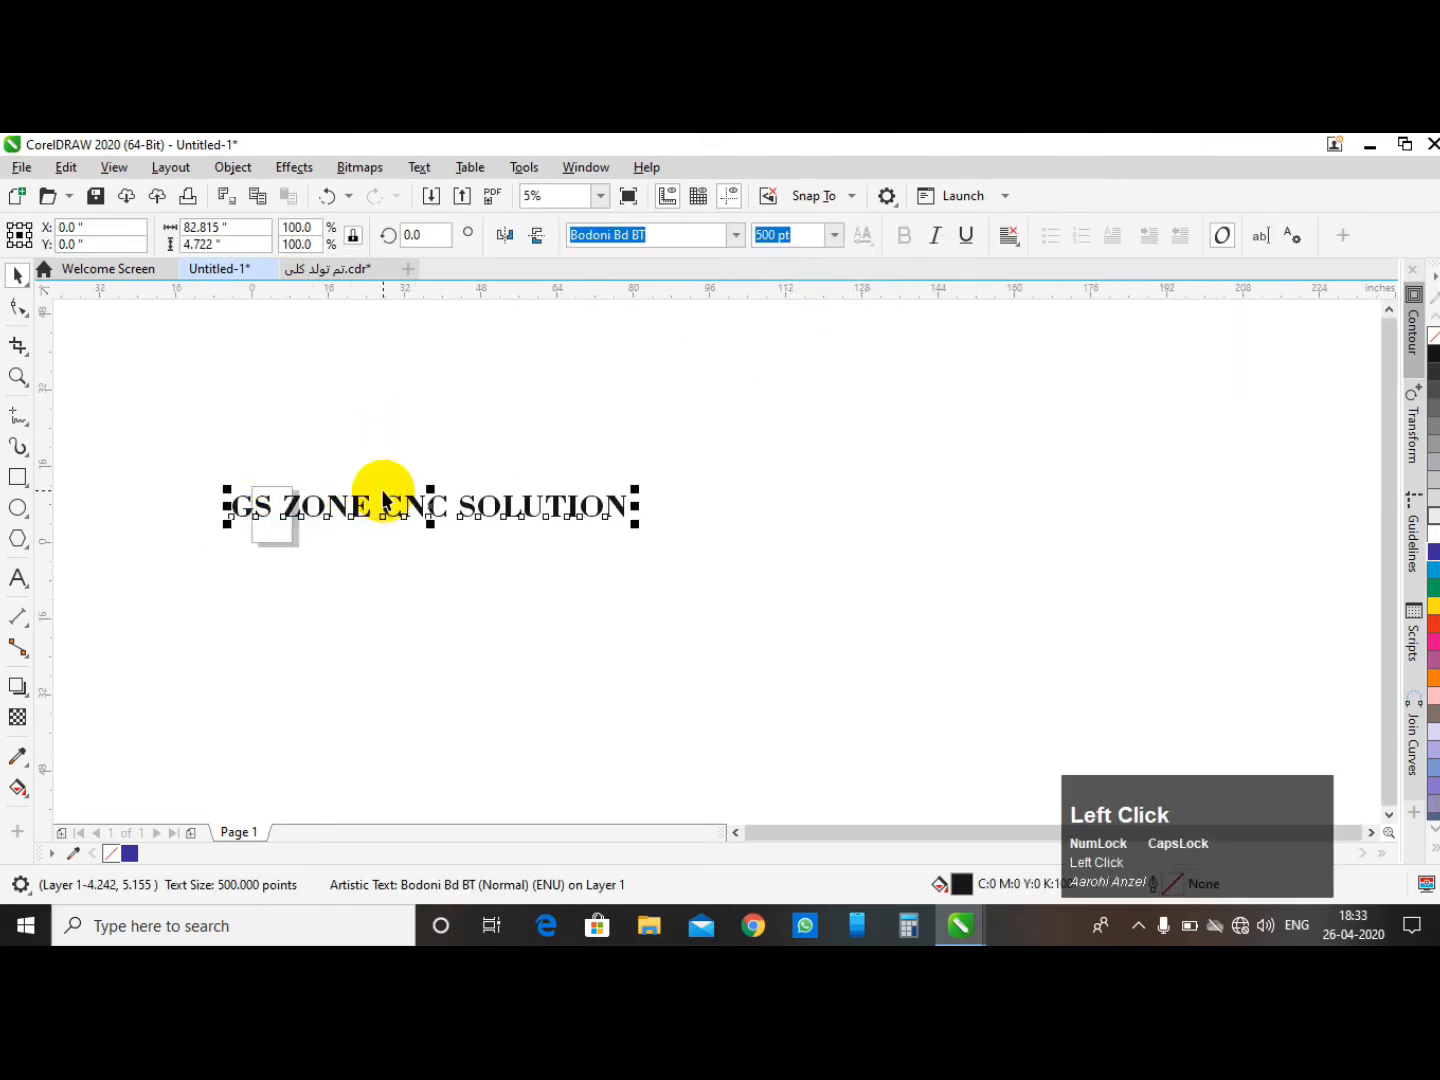
{"action": "key", "text": "p"}
{"action": "left_click", "coordinate": [644, 479]}
{"action": "scroll", "coordinate": [739, 439], "scroll_direction": "down", "scroll_amount": 1}
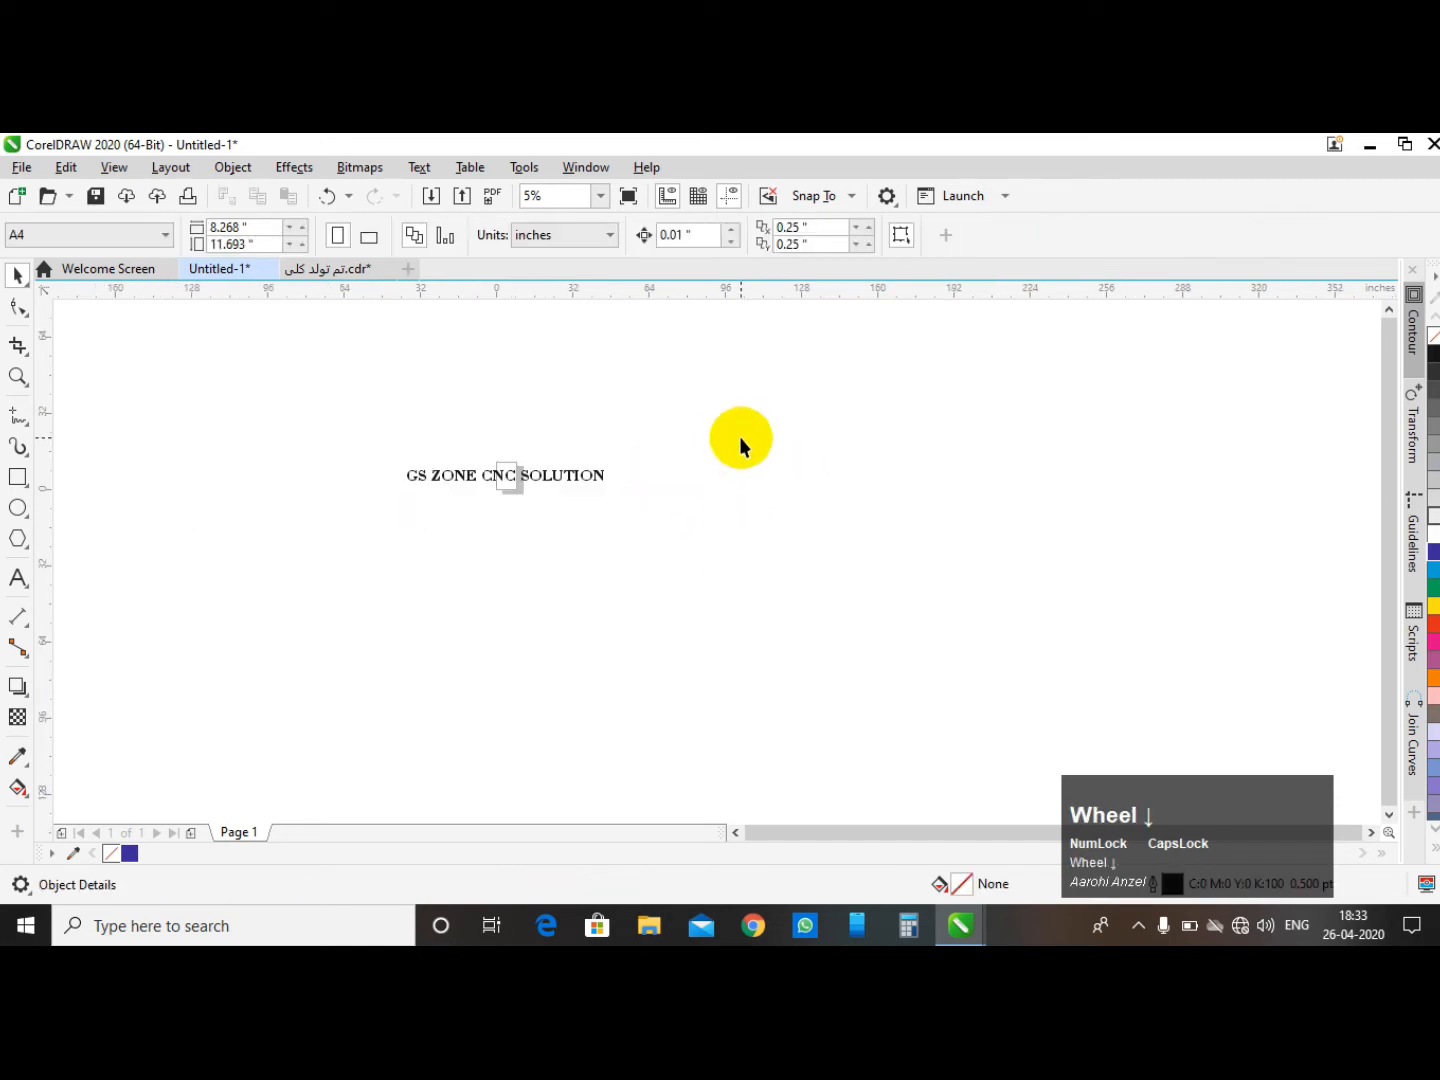
{"action": "scroll", "coordinate": [483, 496], "scroll_direction": "up", "scroll_amount": 1}
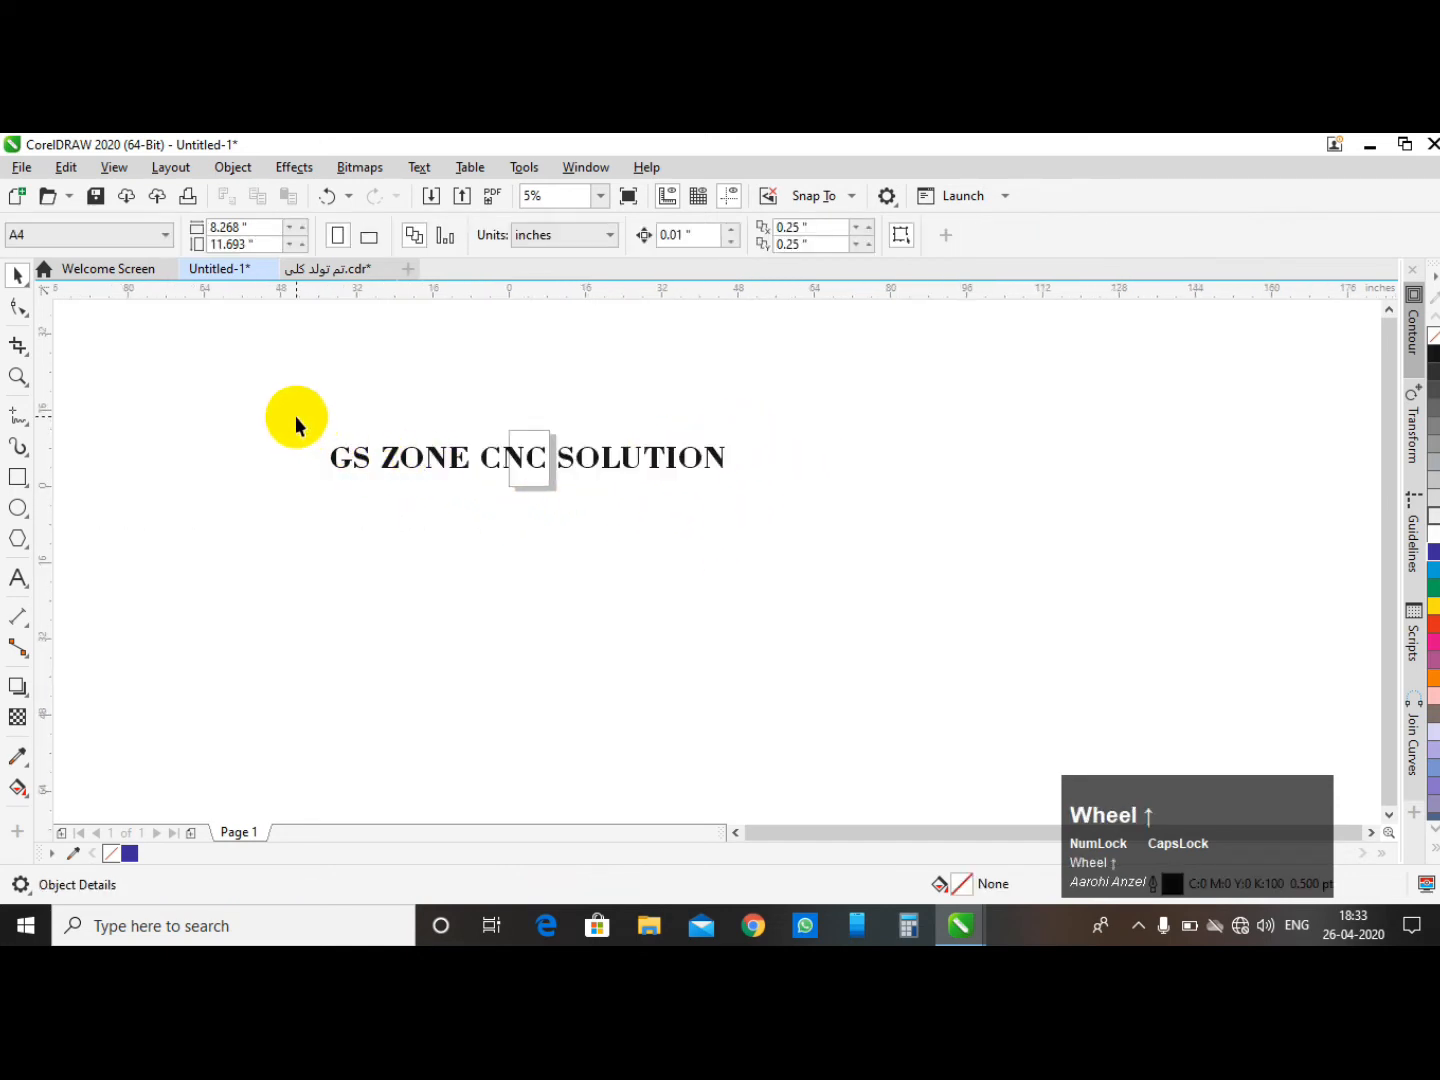
{"action": "left_click_drag", "start_coordinate": [245, 390], "coordinate": [892, 630]}
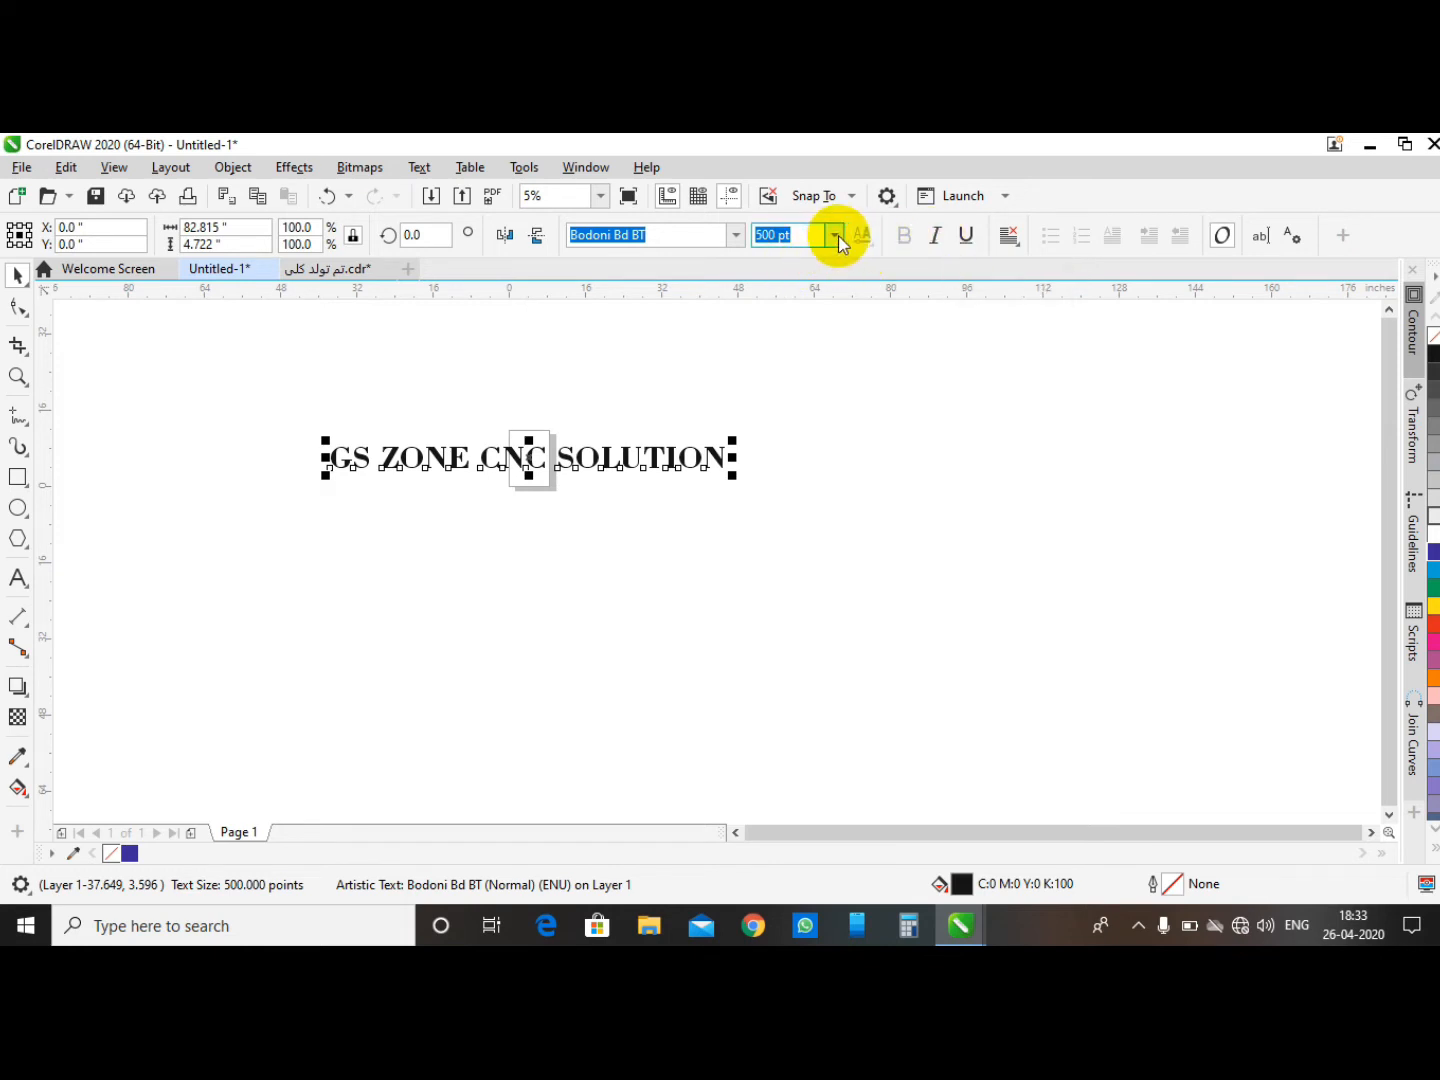
{"action": "left_click", "coordinate": [803, 323]}
{"action": "left_click_drag", "start_coordinate": [241, 411], "coordinate": [811, 530]}
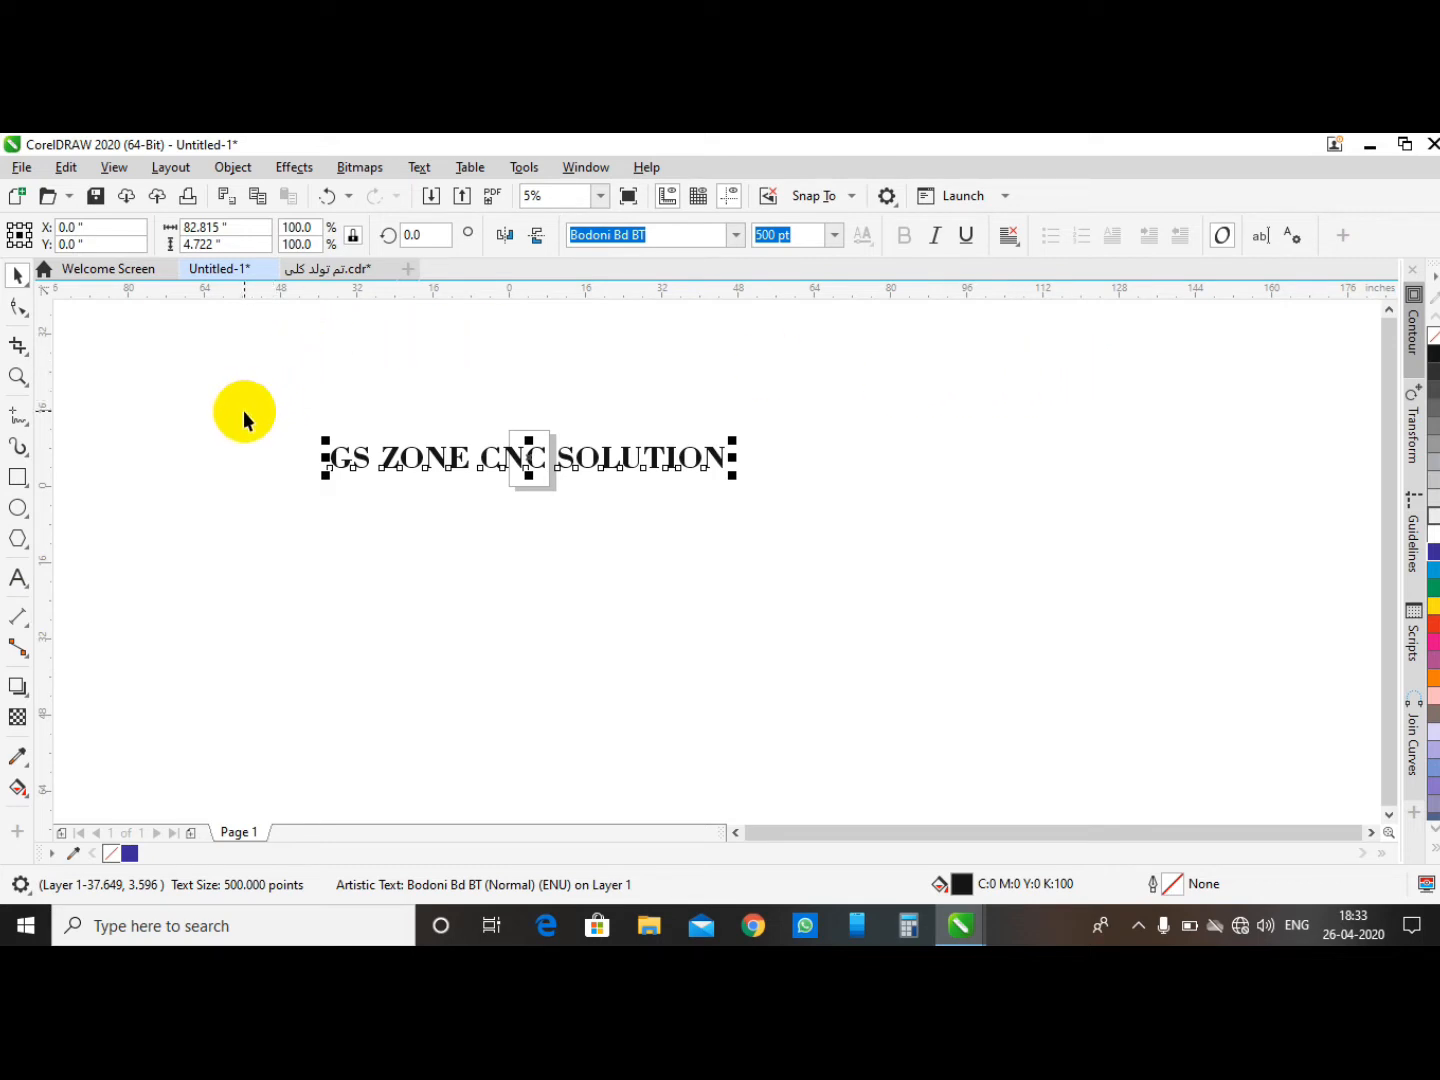
{"action": "left_click_drag", "start_coordinate": [217, 367], "coordinate": [846, 564]}
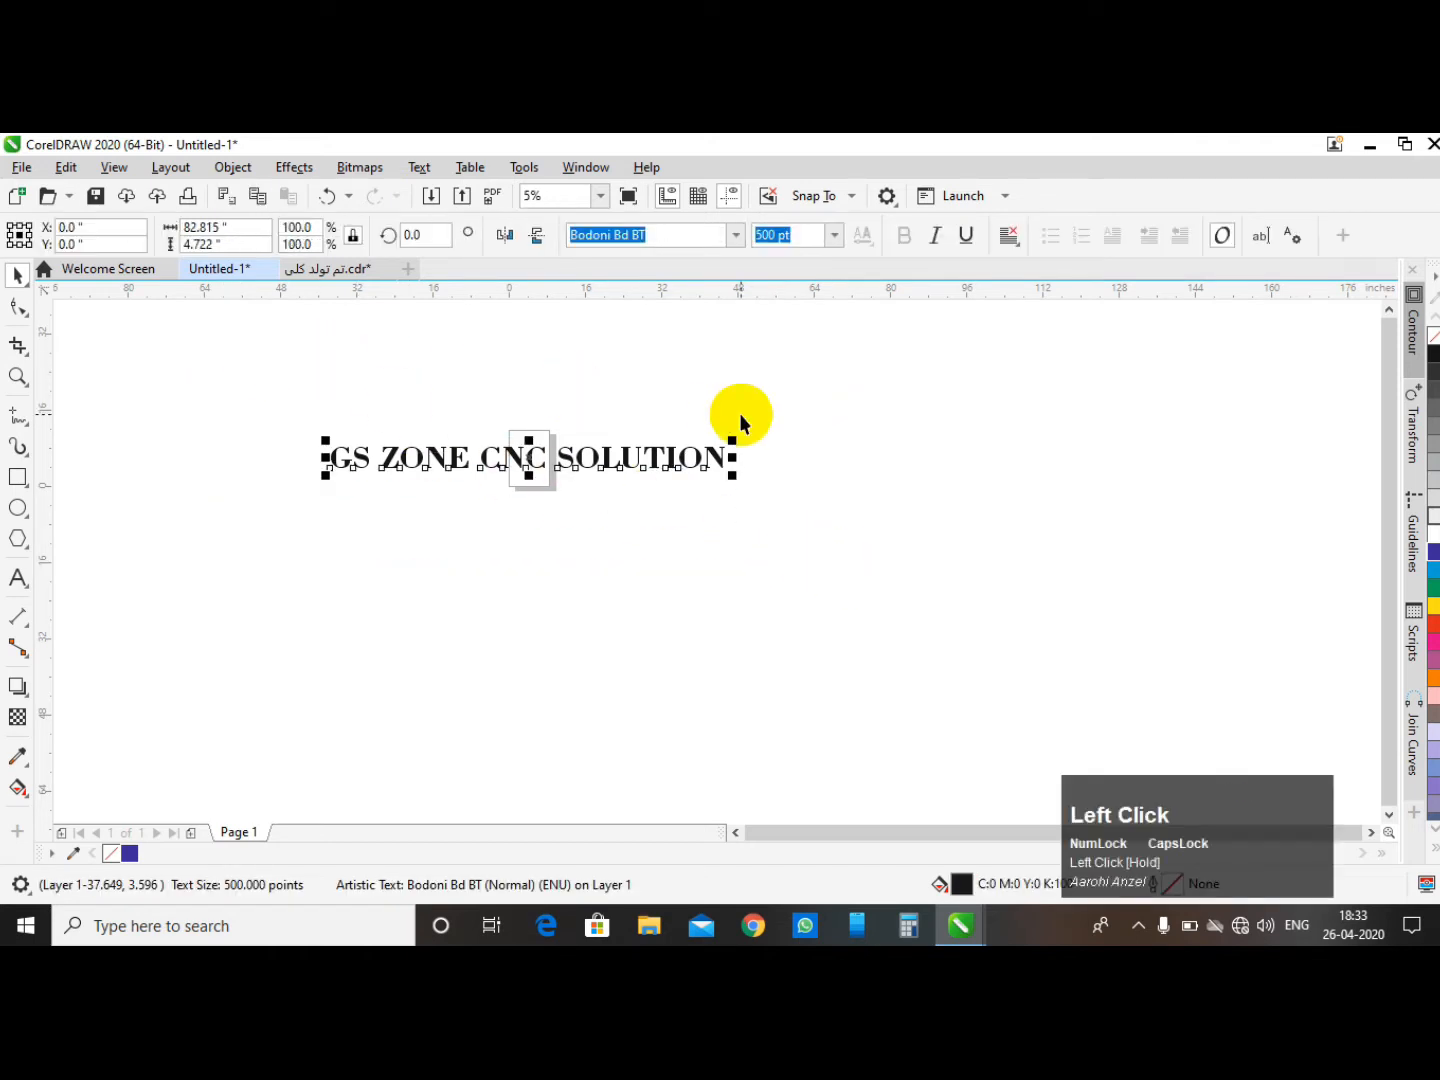
- Delete the text from the page
{"action": "key", "text": "Delete"}
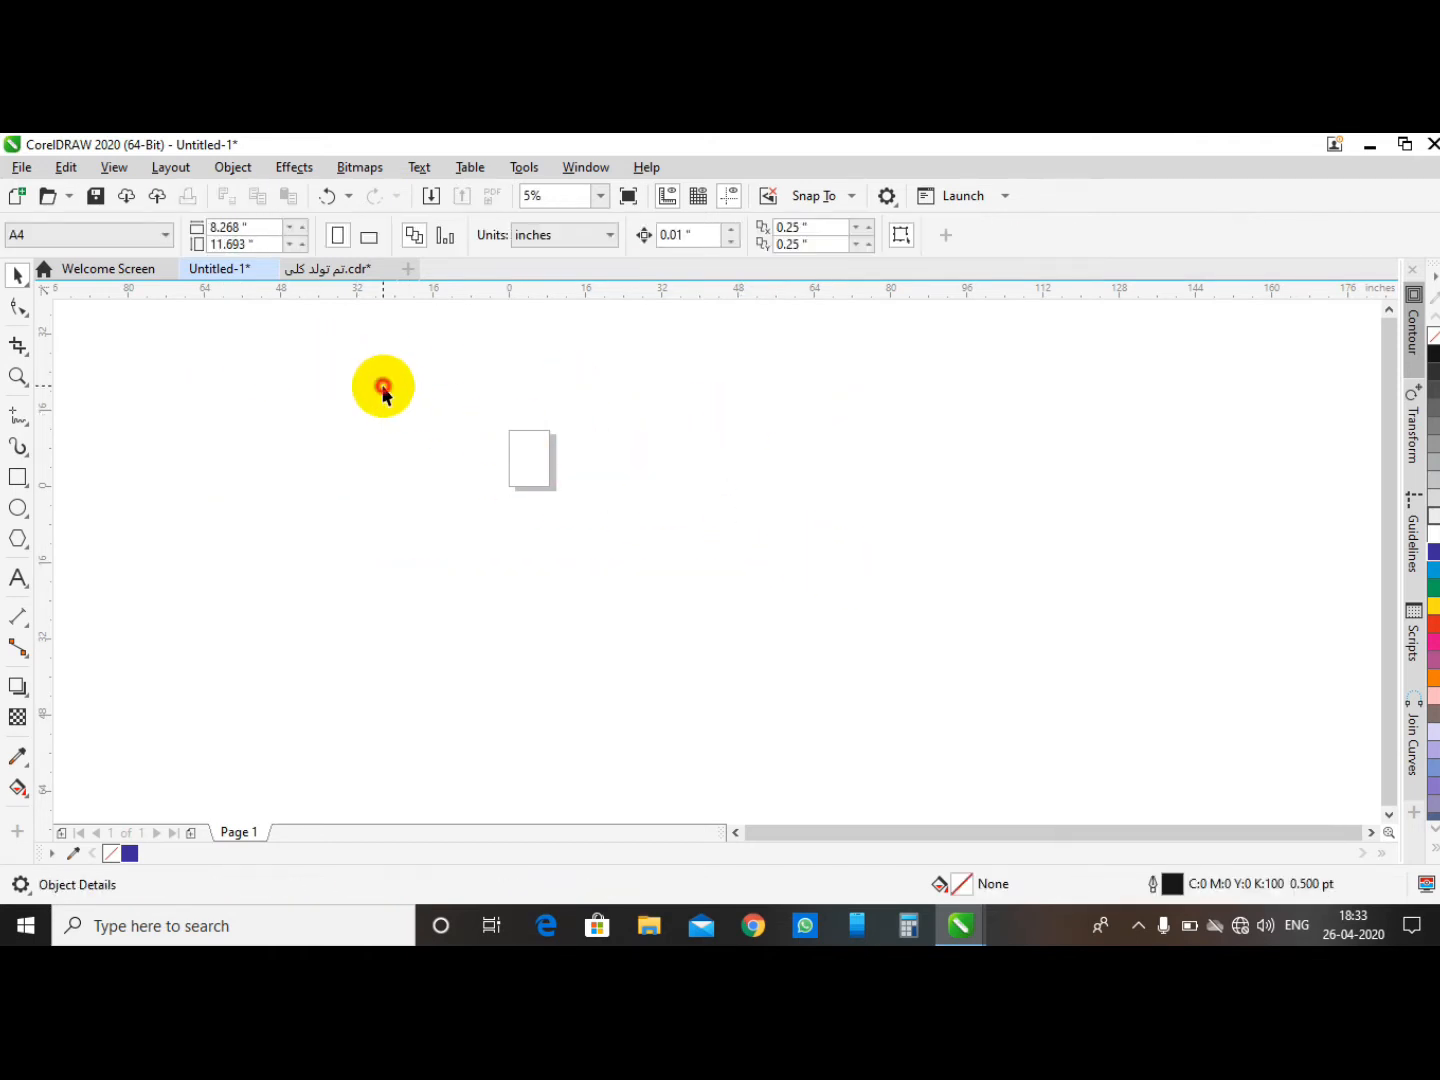
{"action": "left_click", "coordinate": [383, 393]}
- Draw a rectangle about 17.3 by 13.3 inches around the page
{"action": "left_click", "coordinate": [19, 307]}
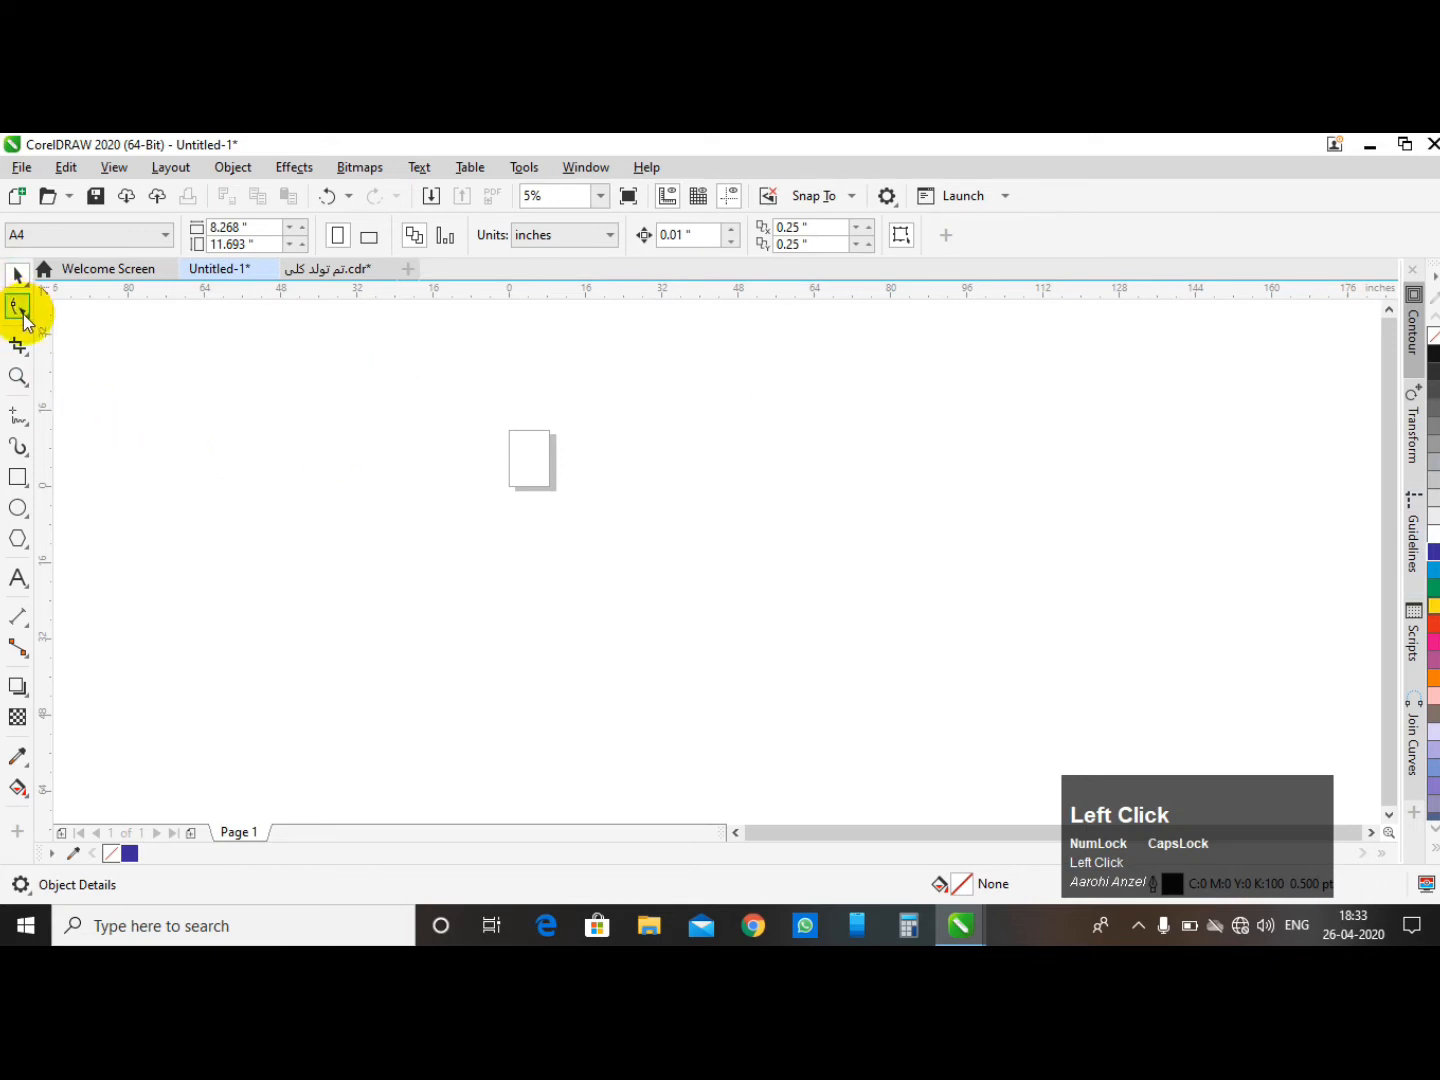
{"action": "left_click", "coordinate": [29, 318]}
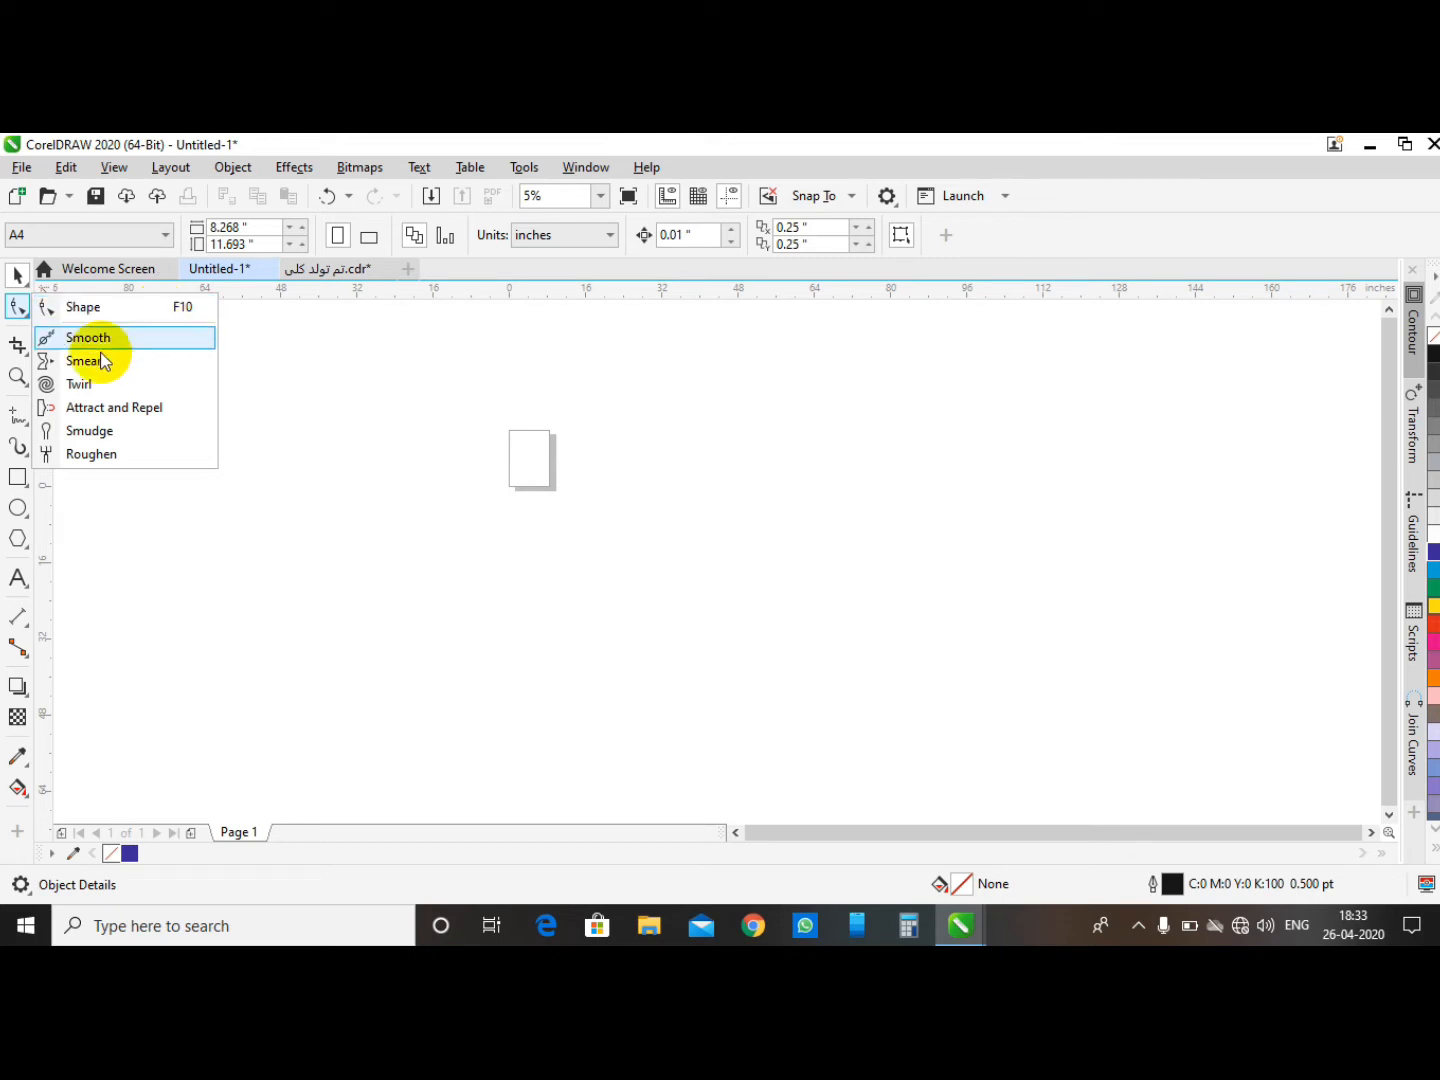
{"action": "left_click", "coordinate": [18, 478]}
{"action": "left_click_drag", "start_coordinate": [500, 424], "coordinate": [583, 488]}
{"action": "left_click", "coordinate": [17, 310]}
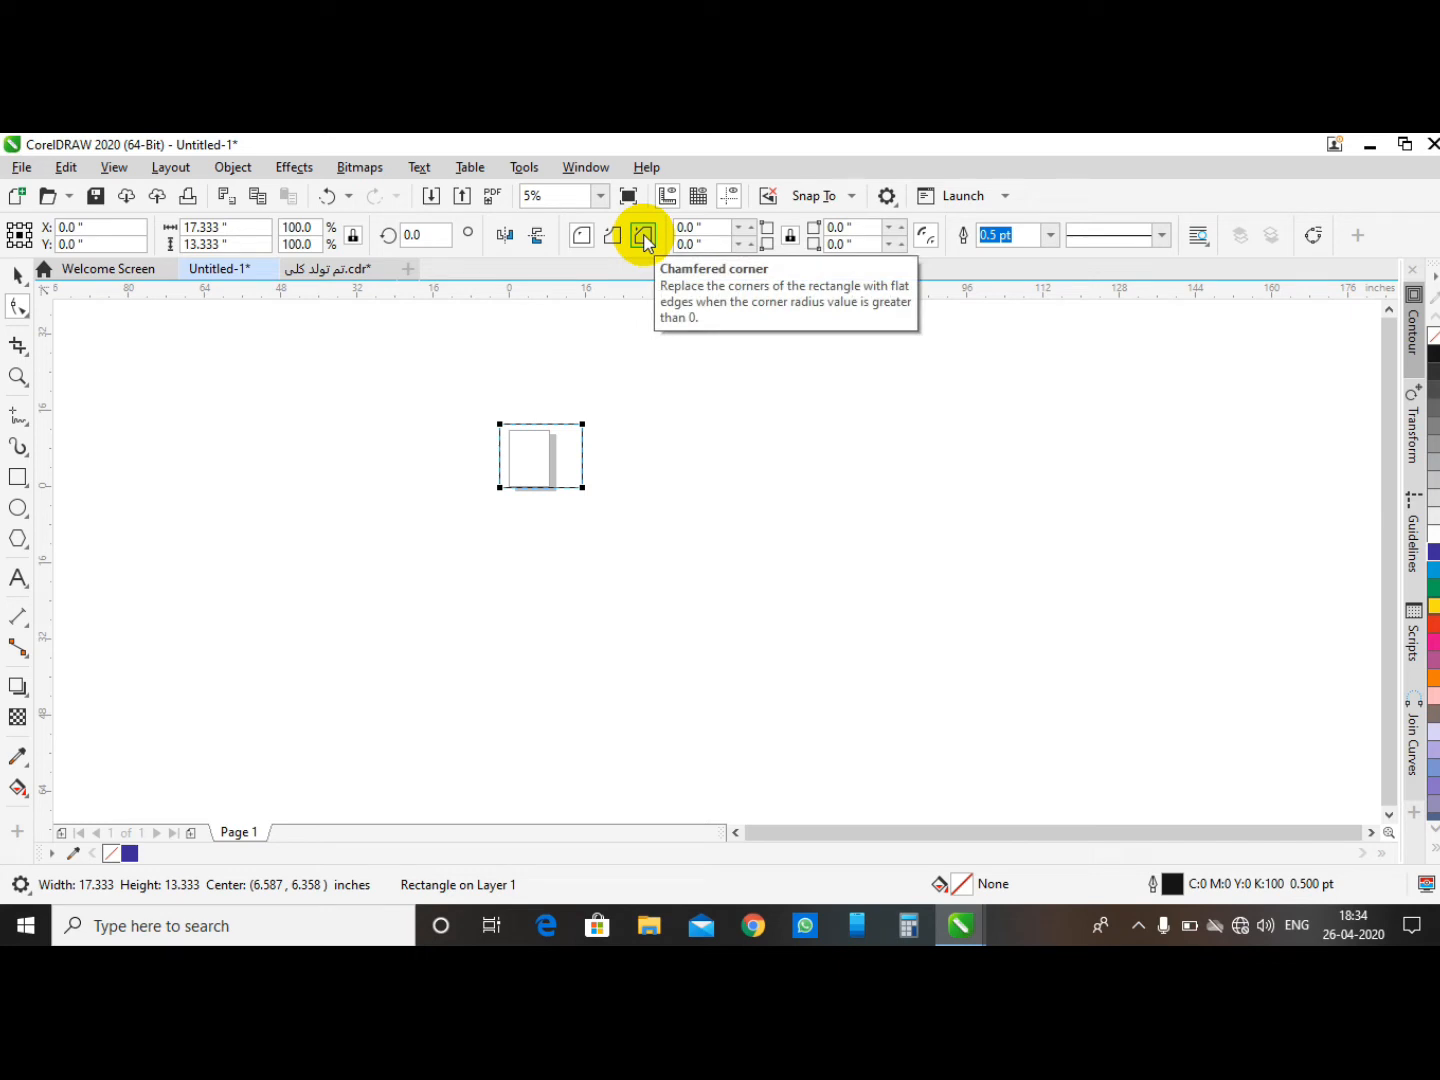
- Round all corners of the rectangle to about 3.222 inches, then undo the rounding
{"action": "left_click", "coordinate": [17, 274]}
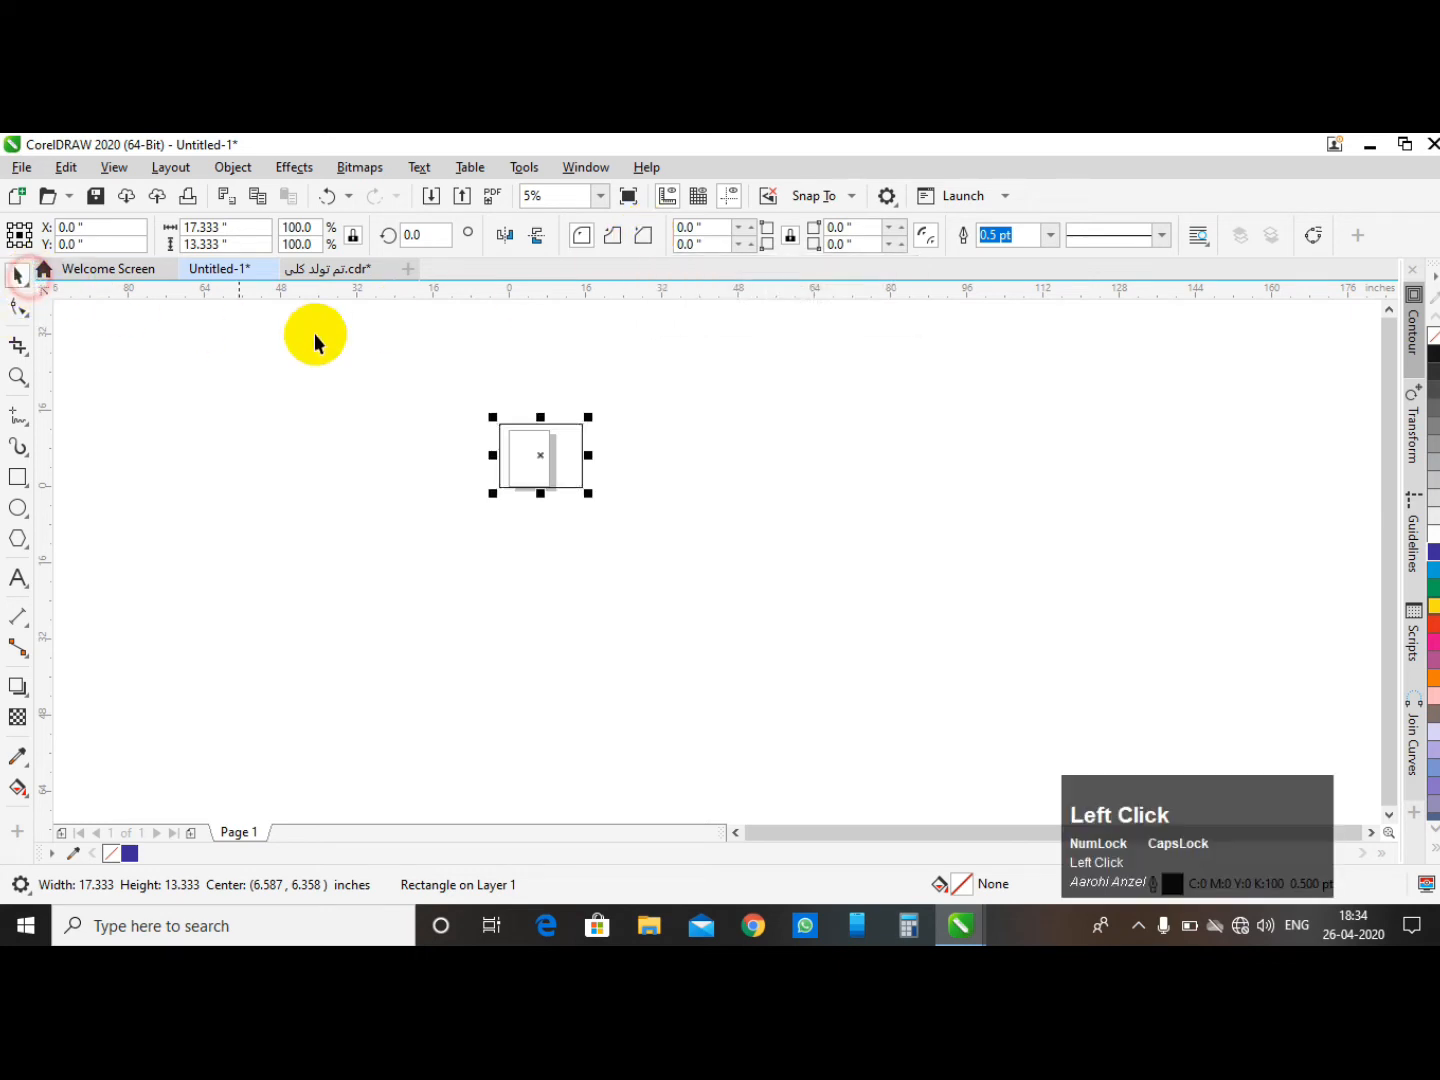
{"action": "left_click", "coordinate": [386, 334]}
{"action": "left_click", "coordinate": [552, 450]}
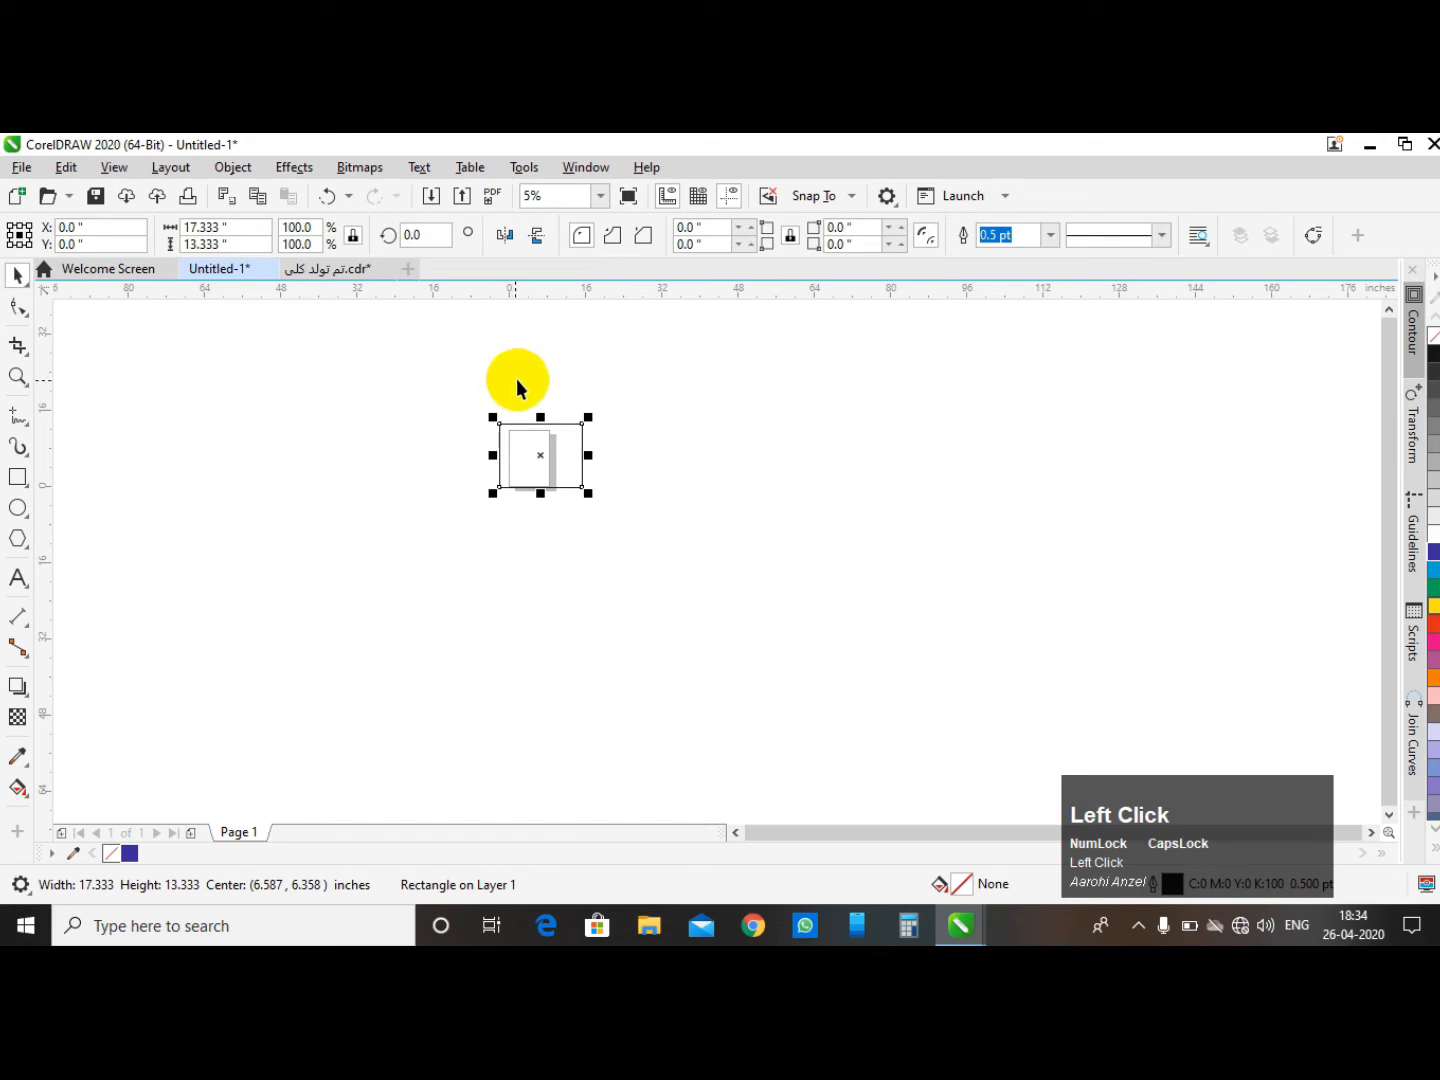
{"action": "scroll", "coordinate": [517, 428], "scroll_direction": "up", "scroll_amount": 1}
{"action": "left_click", "coordinate": [20, 304]}
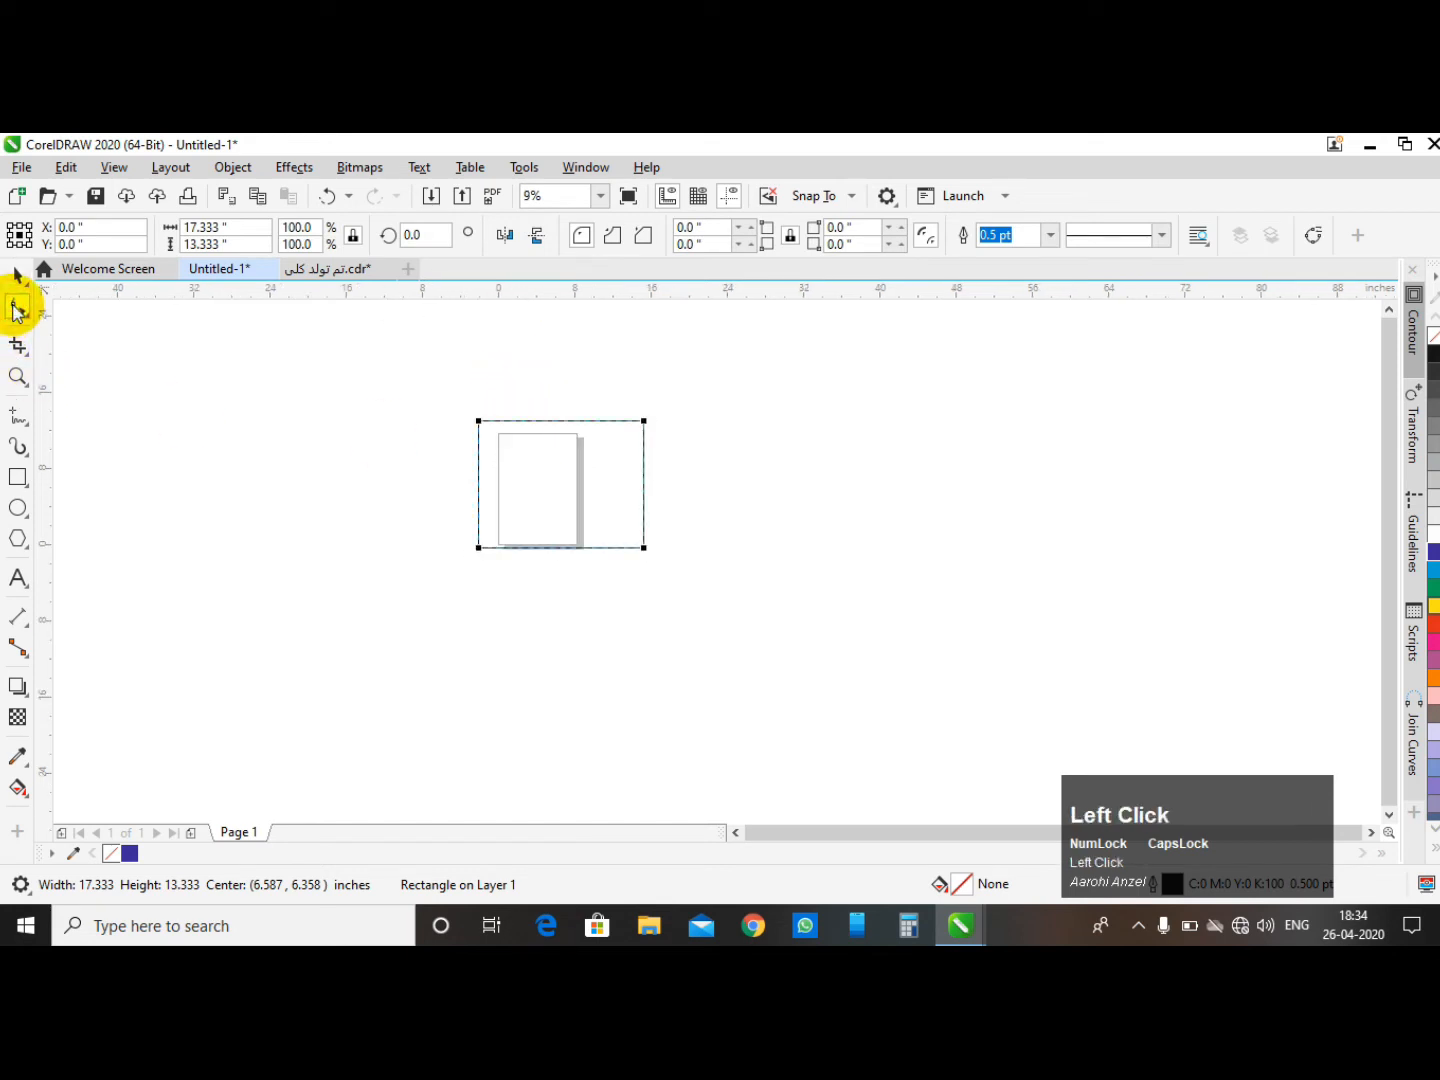
{"action": "left_click", "coordinate": [477, 420]}
{"action": "left_click_drag", "start_coordinate": [477, 420], "coordinate": [526, 416]}
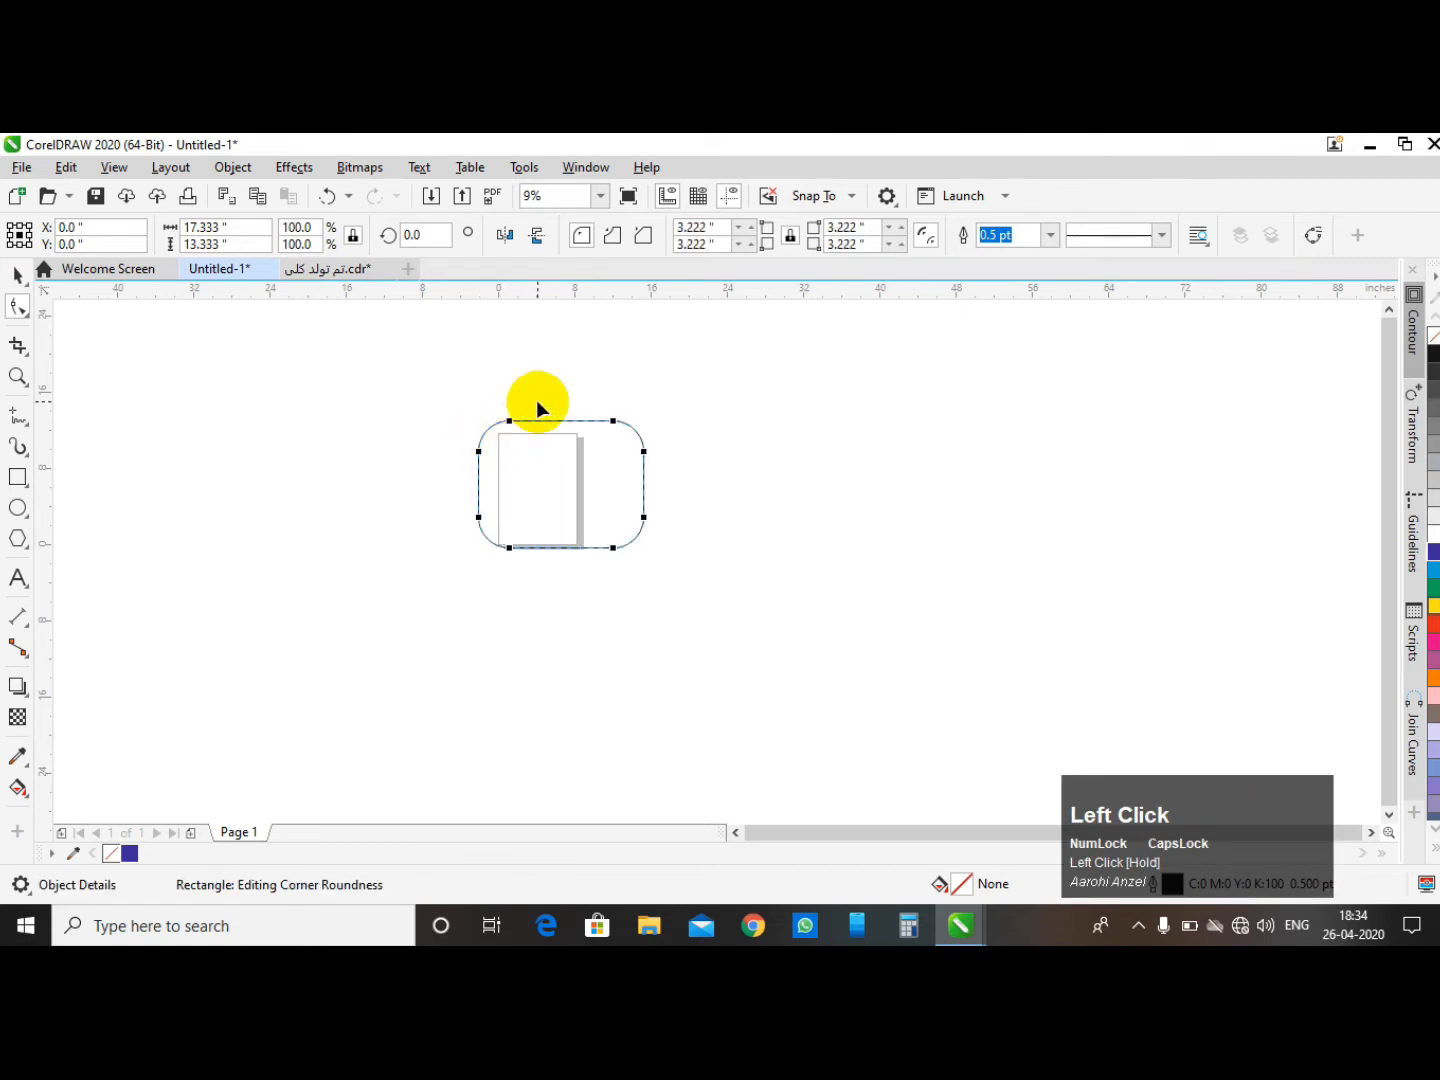
{"action": "left_click", "coordinate": [496, 358]}
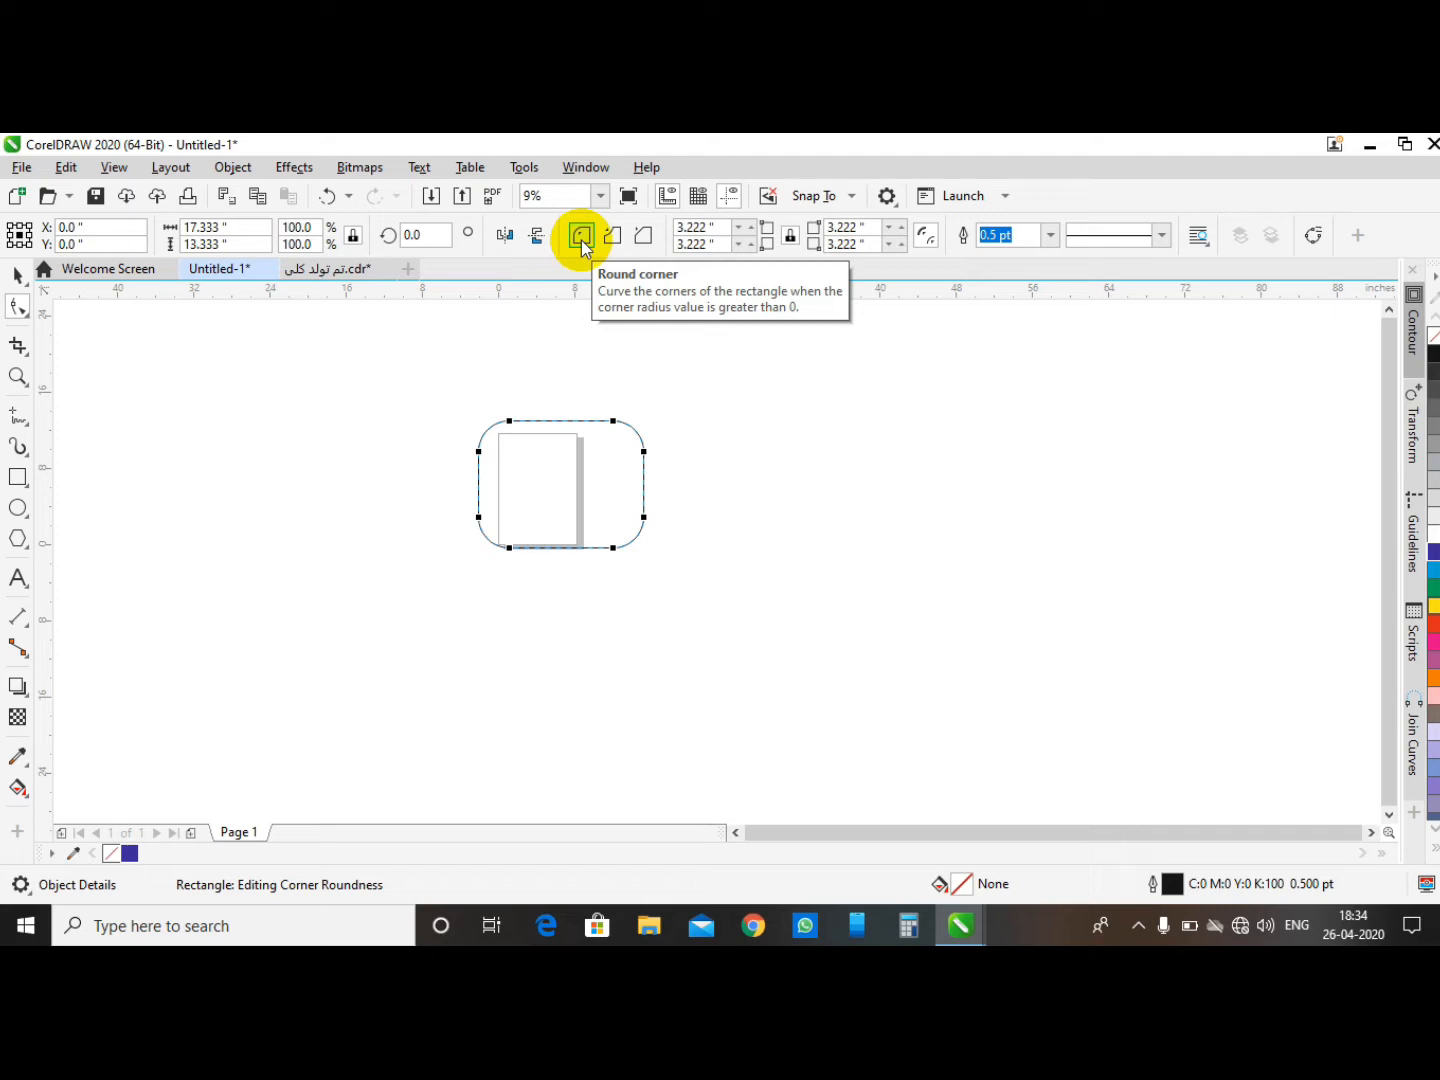
{"action": "left_click", "coordinate": [327, 196]}
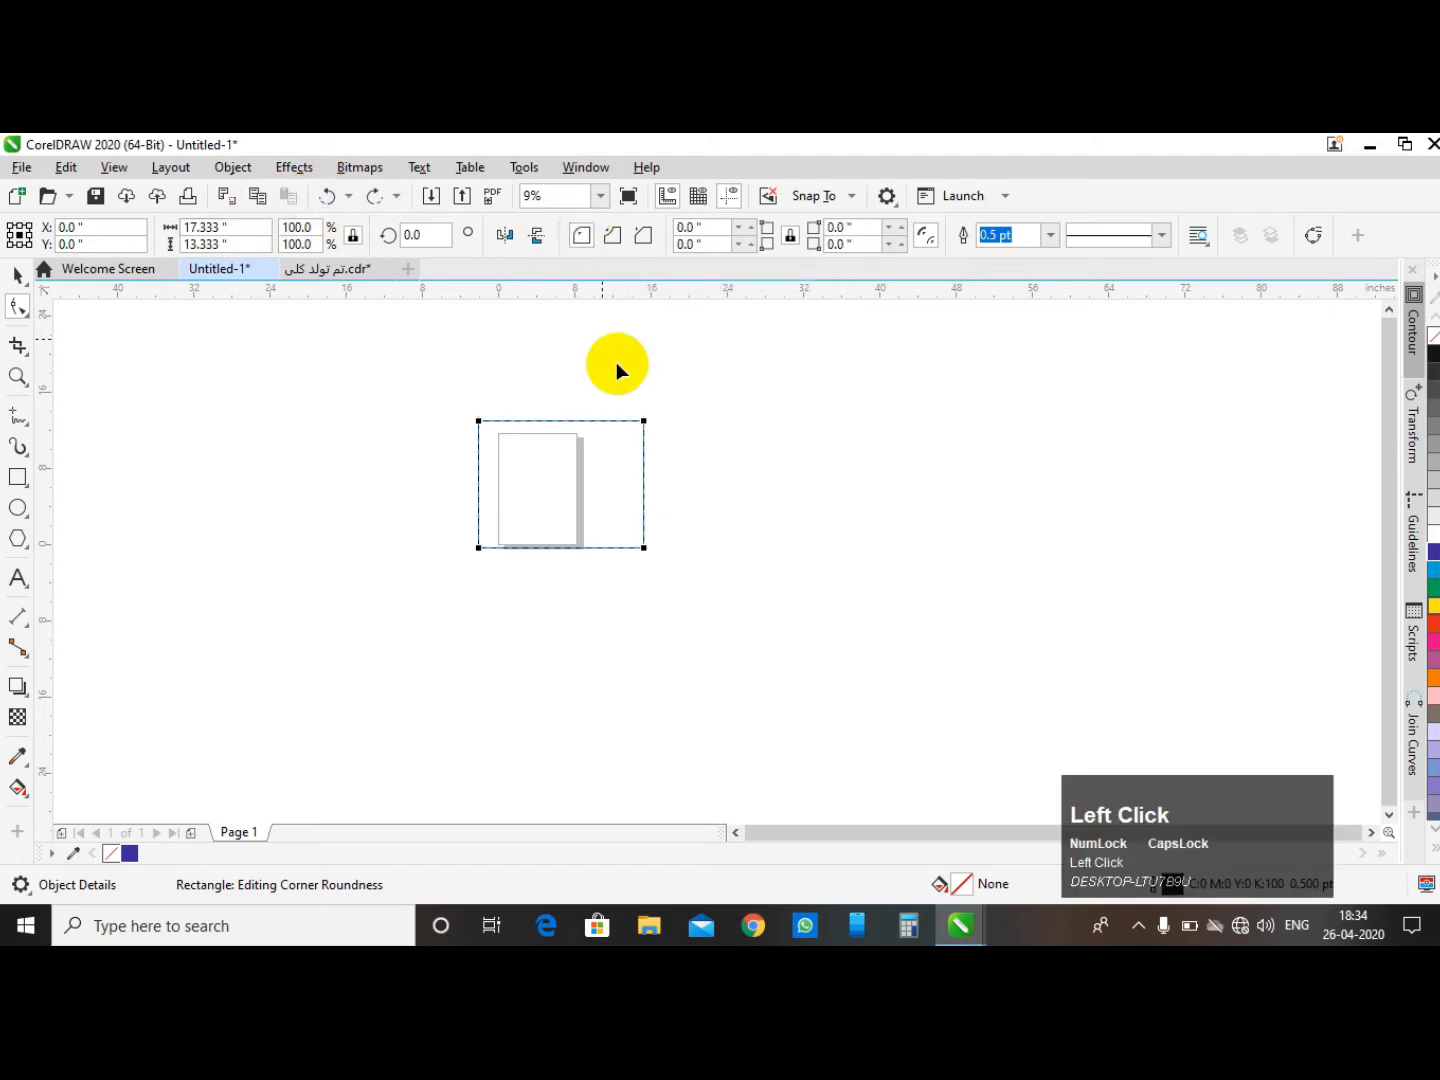
- Reselect the rectangle and round its corners to about 6.667 inches with the Round corner style, then undo
{"action": "left_click", "coordinate": [18, 275]}
{"action": "left_click", "coordinate": [483, 360]}
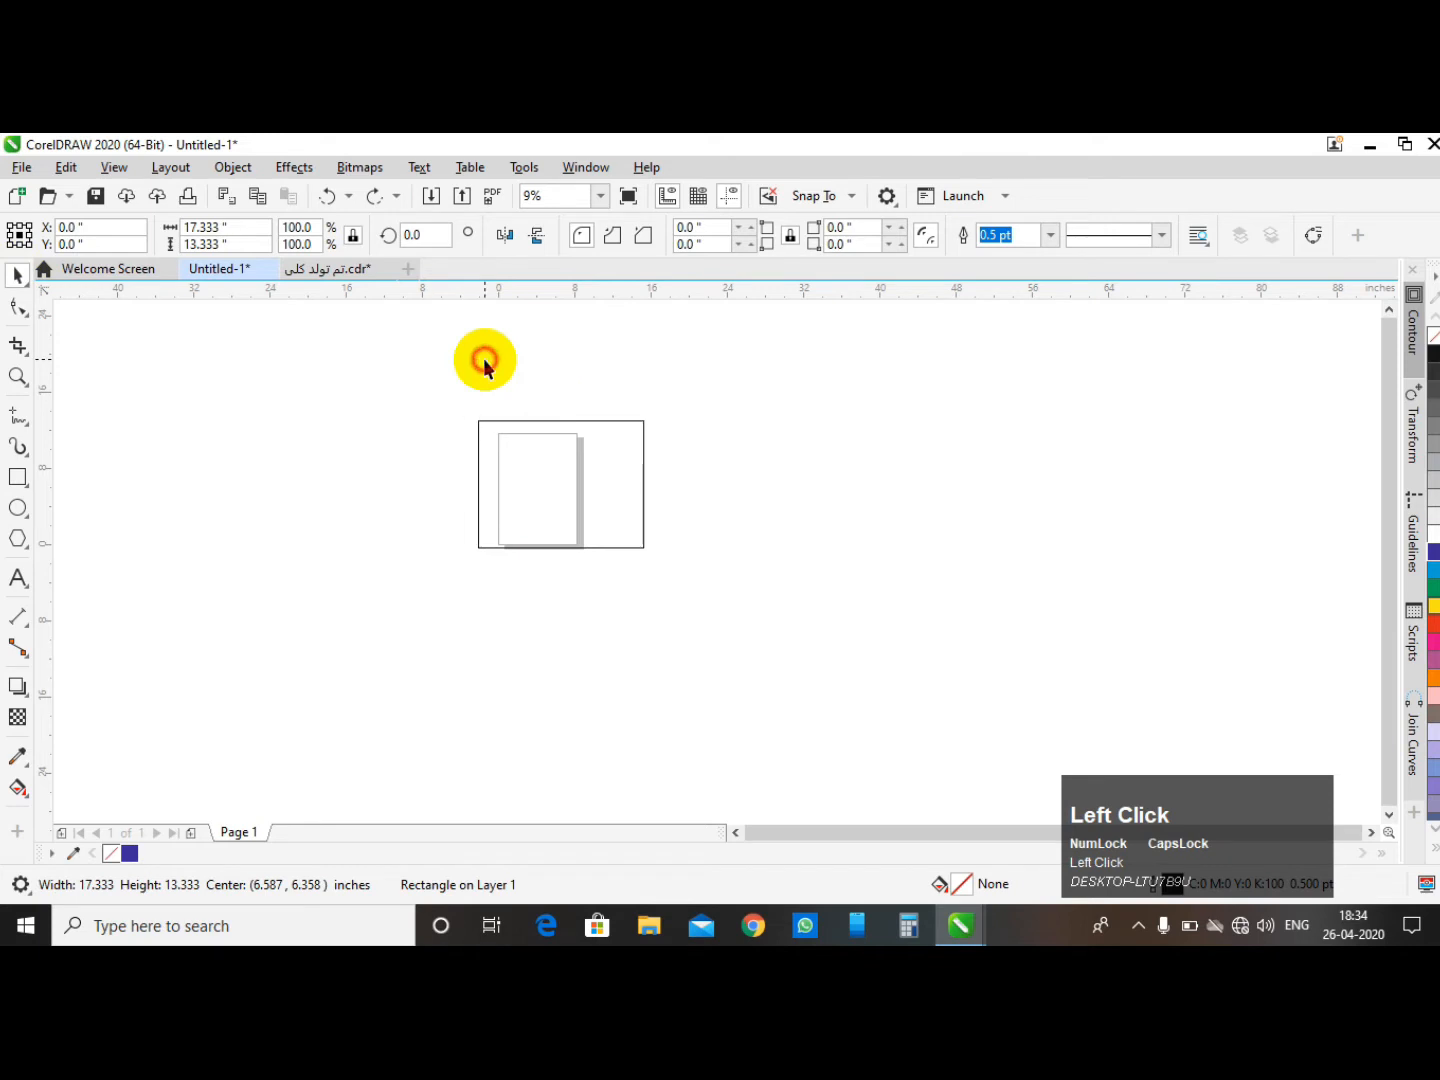
{"action": "left_click", "coordinate": [545, 422]}
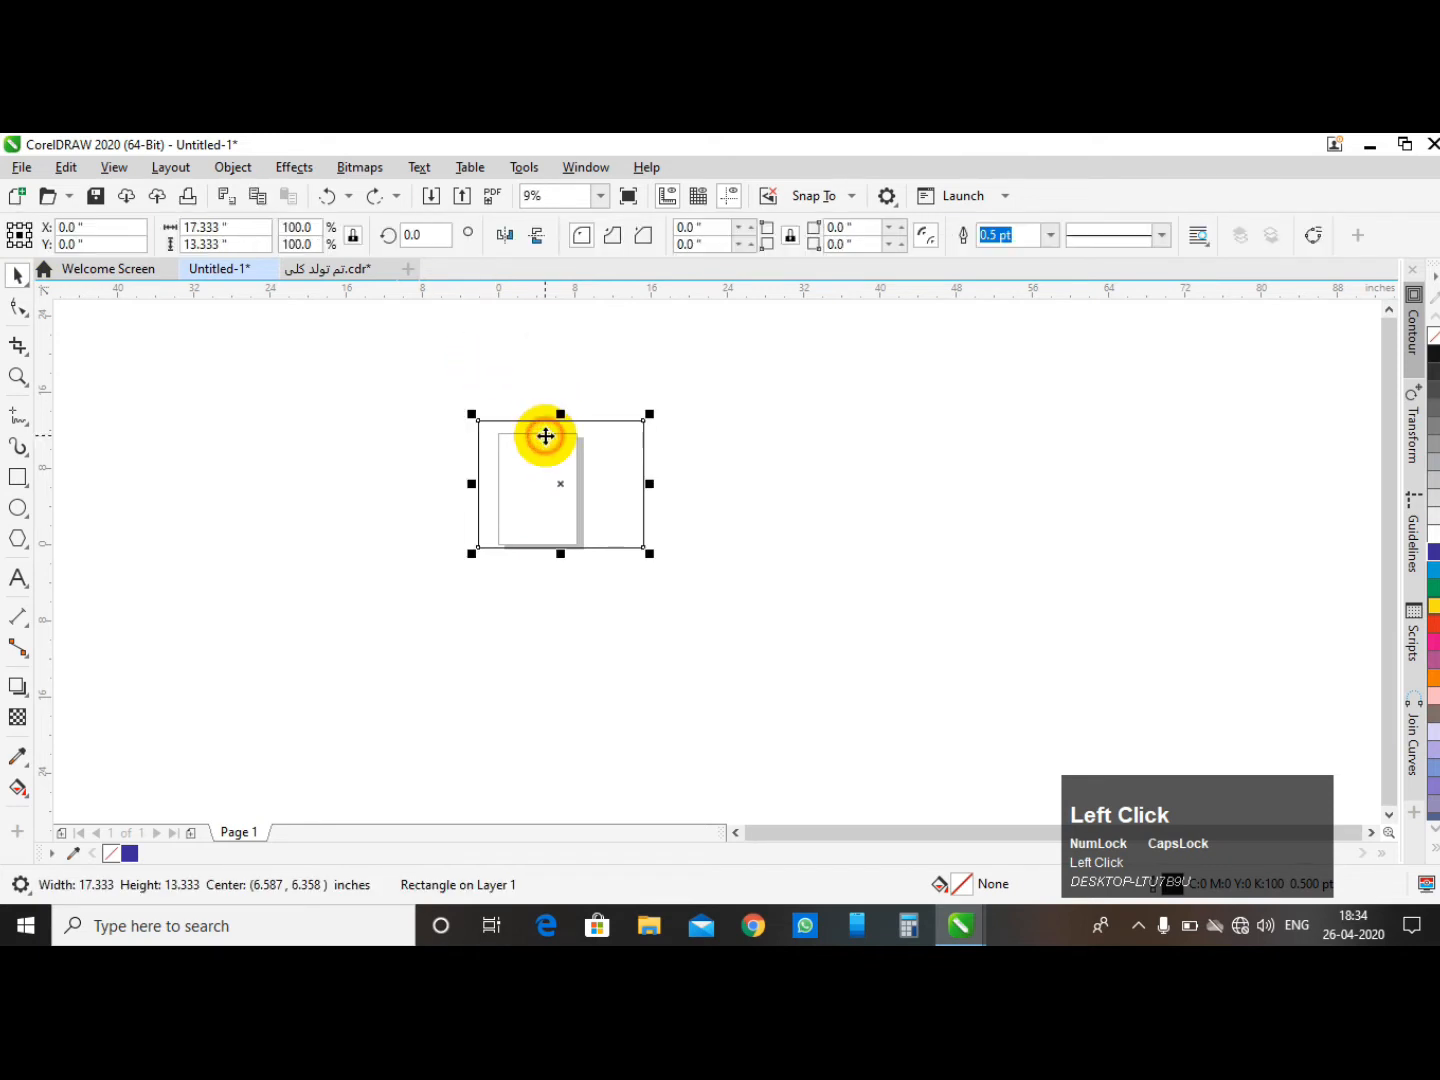
{"action": "left_click", "coordinate": [721, 384]}
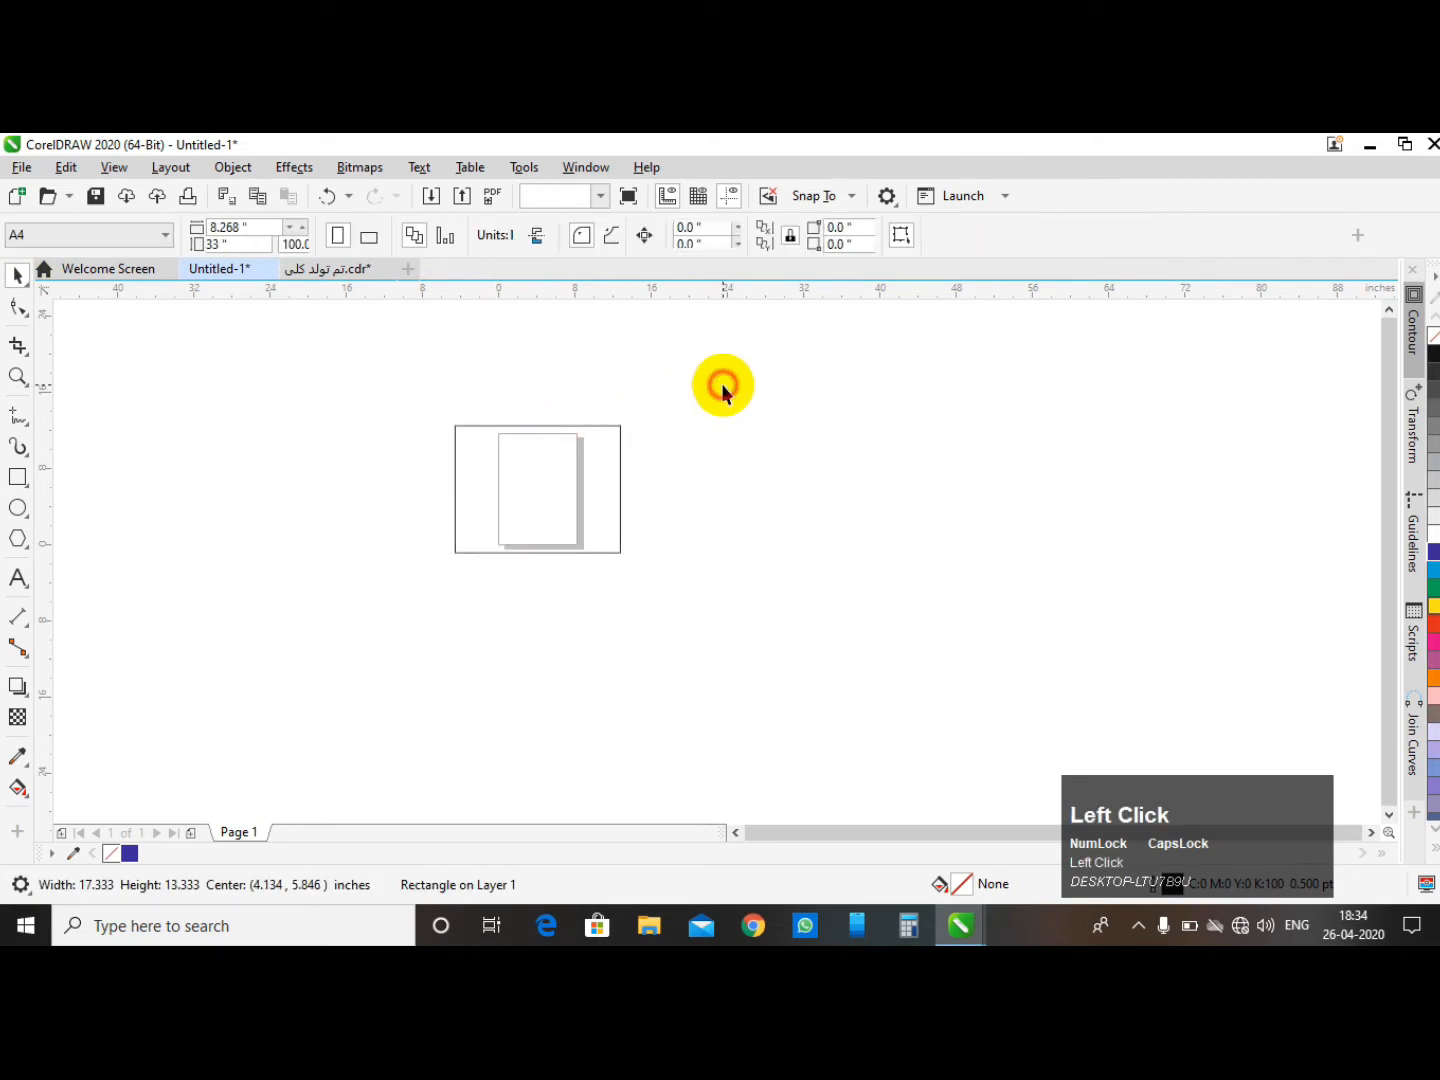
{"action": "left_click", "coordinate": [17, 306]}
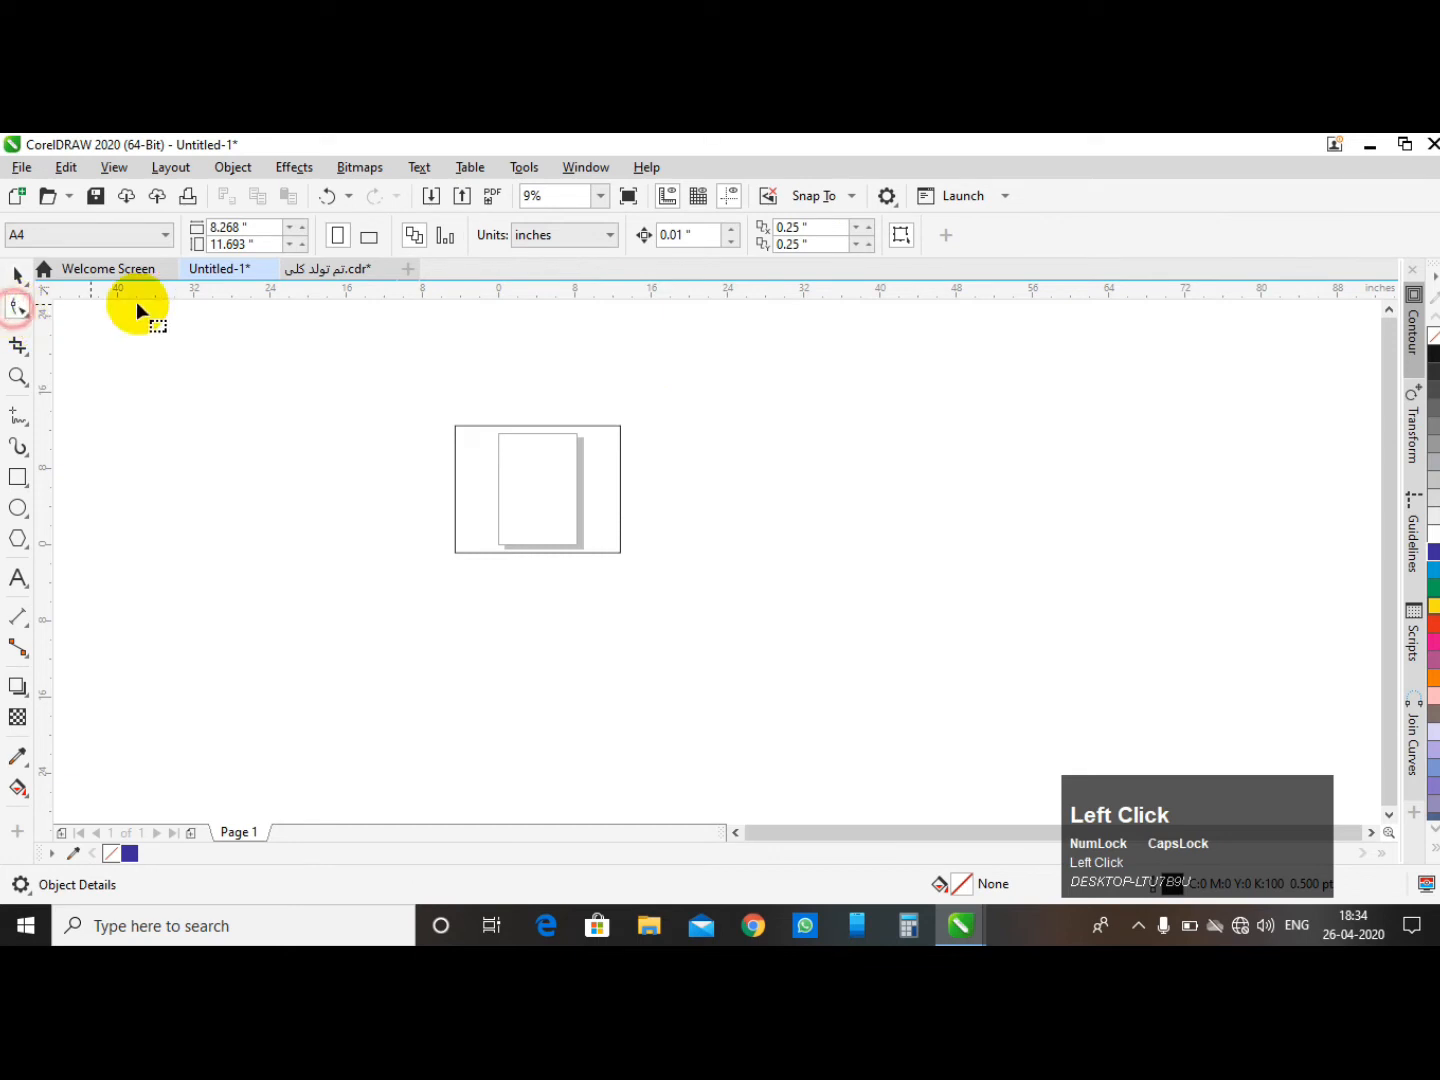
{"action": "left_click", "coordinate": [16, 272]}
{"action": "left_click_drag", "start_coordinate": [374, 355], "coordinate": [901, 660]}
{"action": "left_click", "coordinate": [16, 311]}
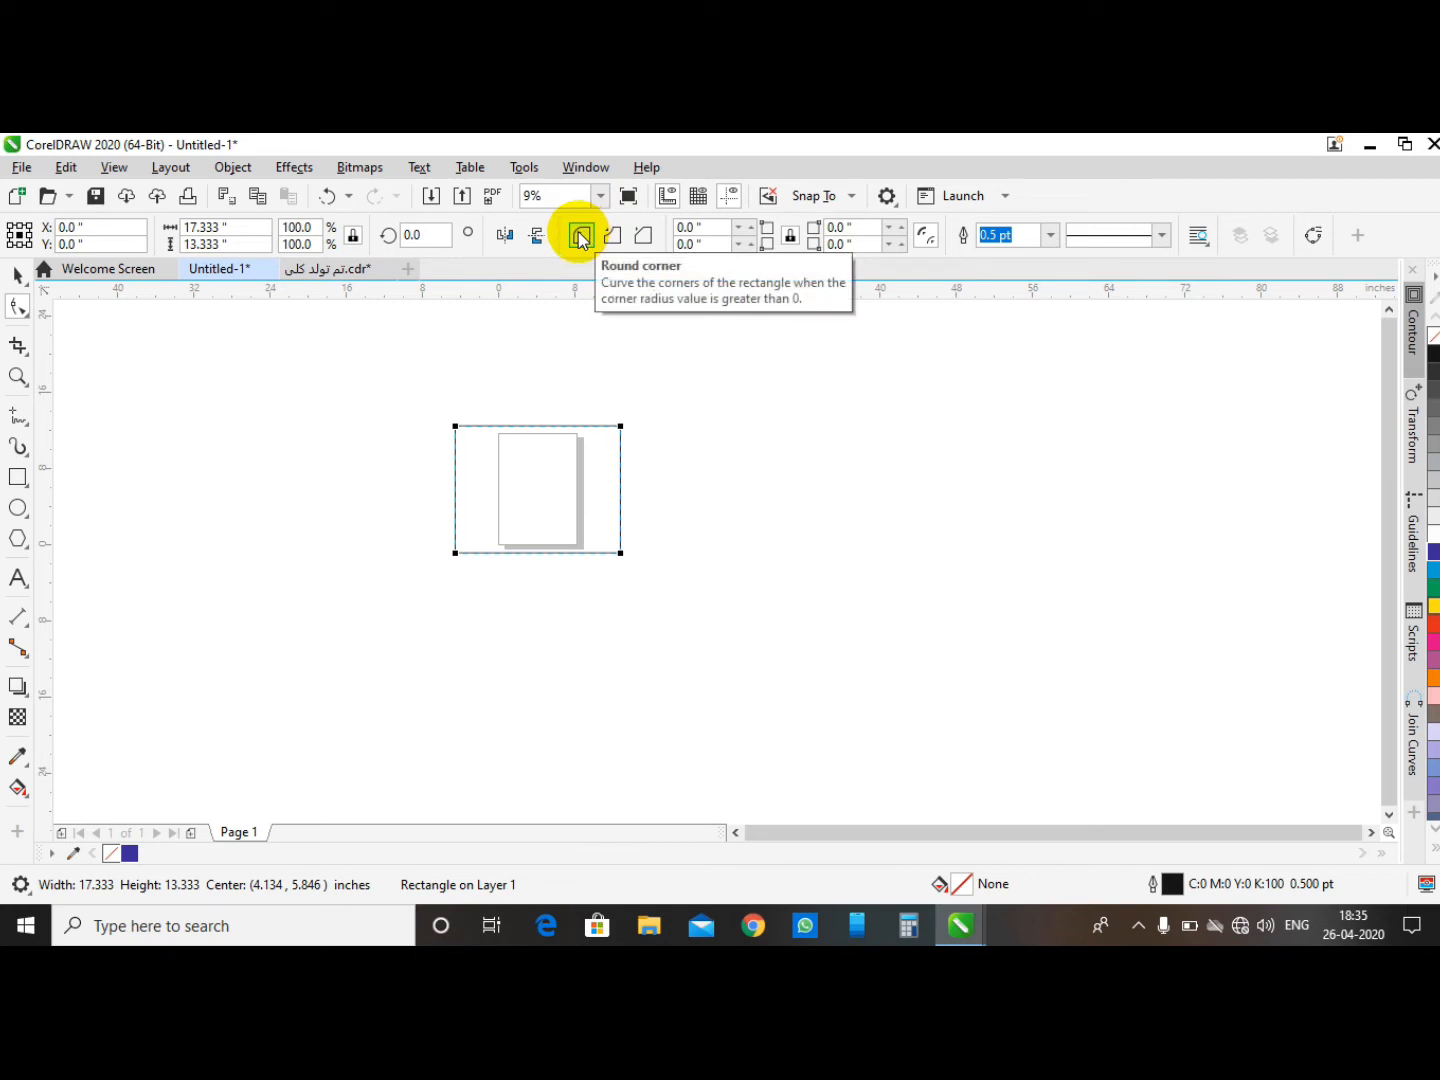
{"action": "left_click", "coordinate": [643, 239]}
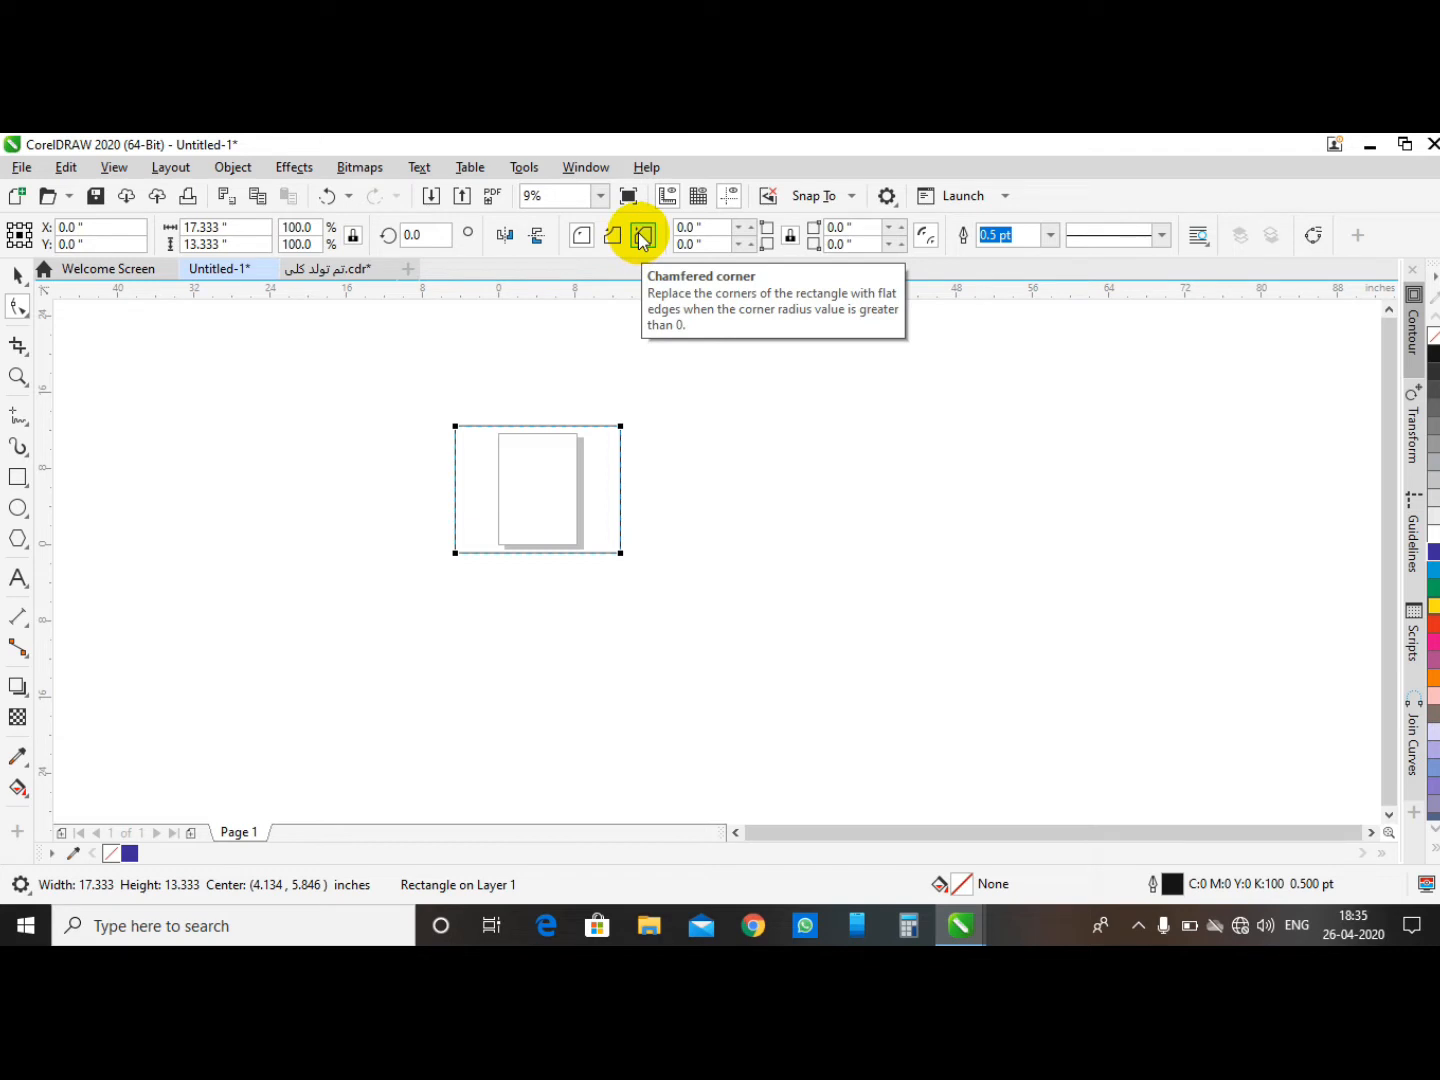
{"action": "left_click", "coordinate": [581, 236]}
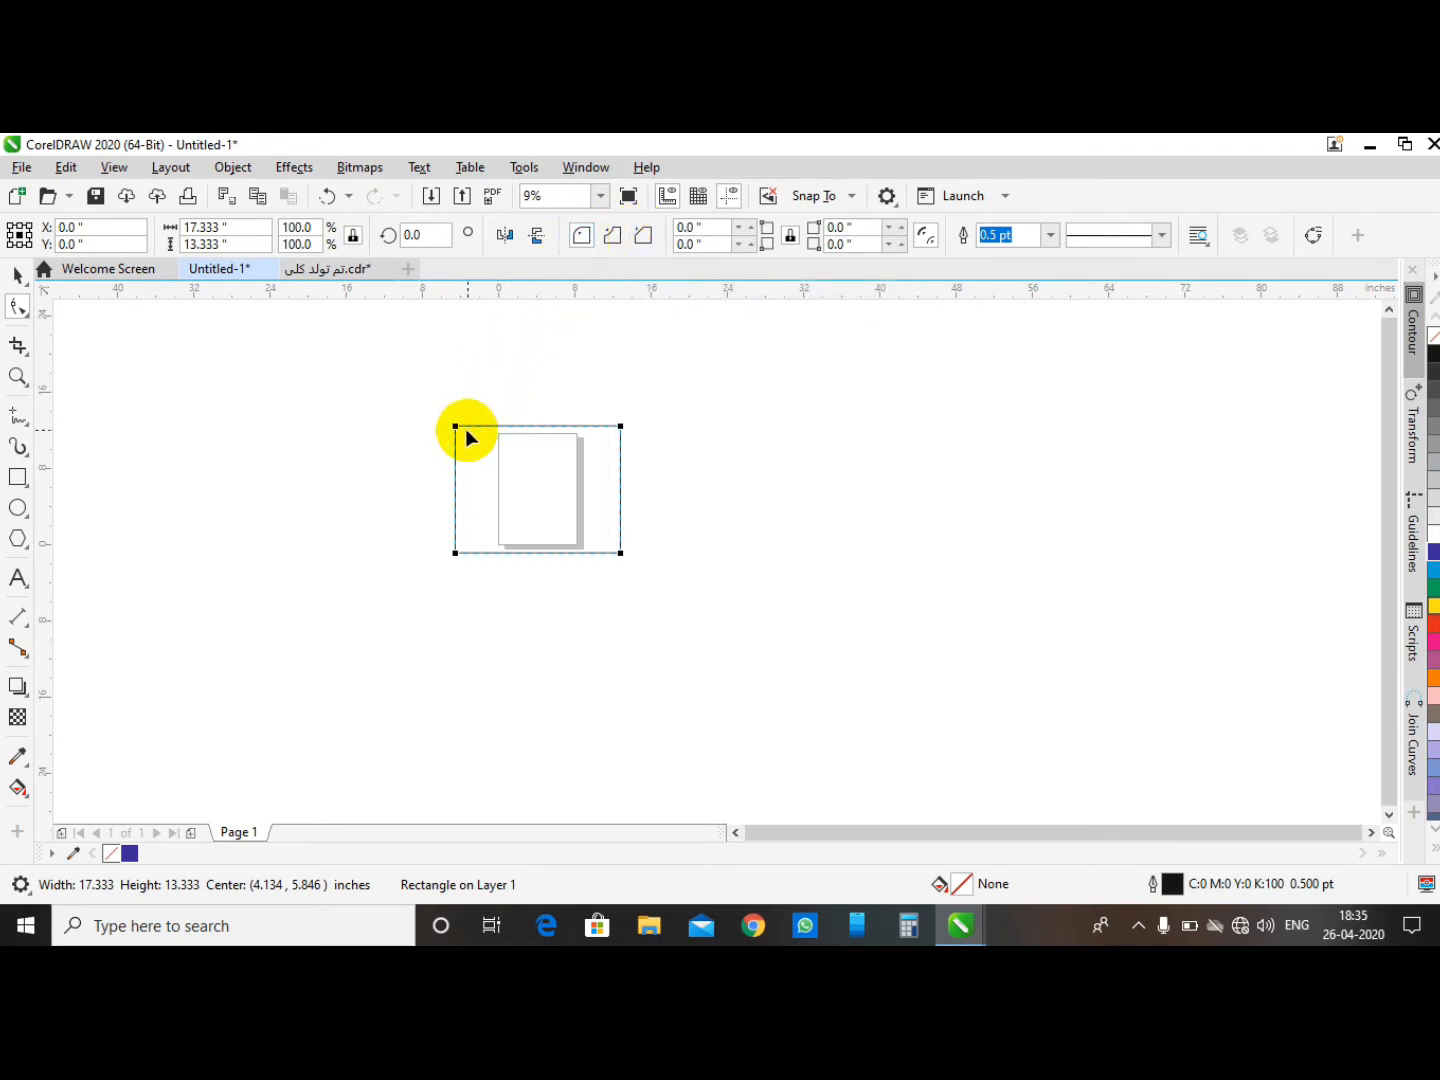
{"action": "left_click_drag", "start_coordinate": [460, 430], "coordinate": [505, 512]}
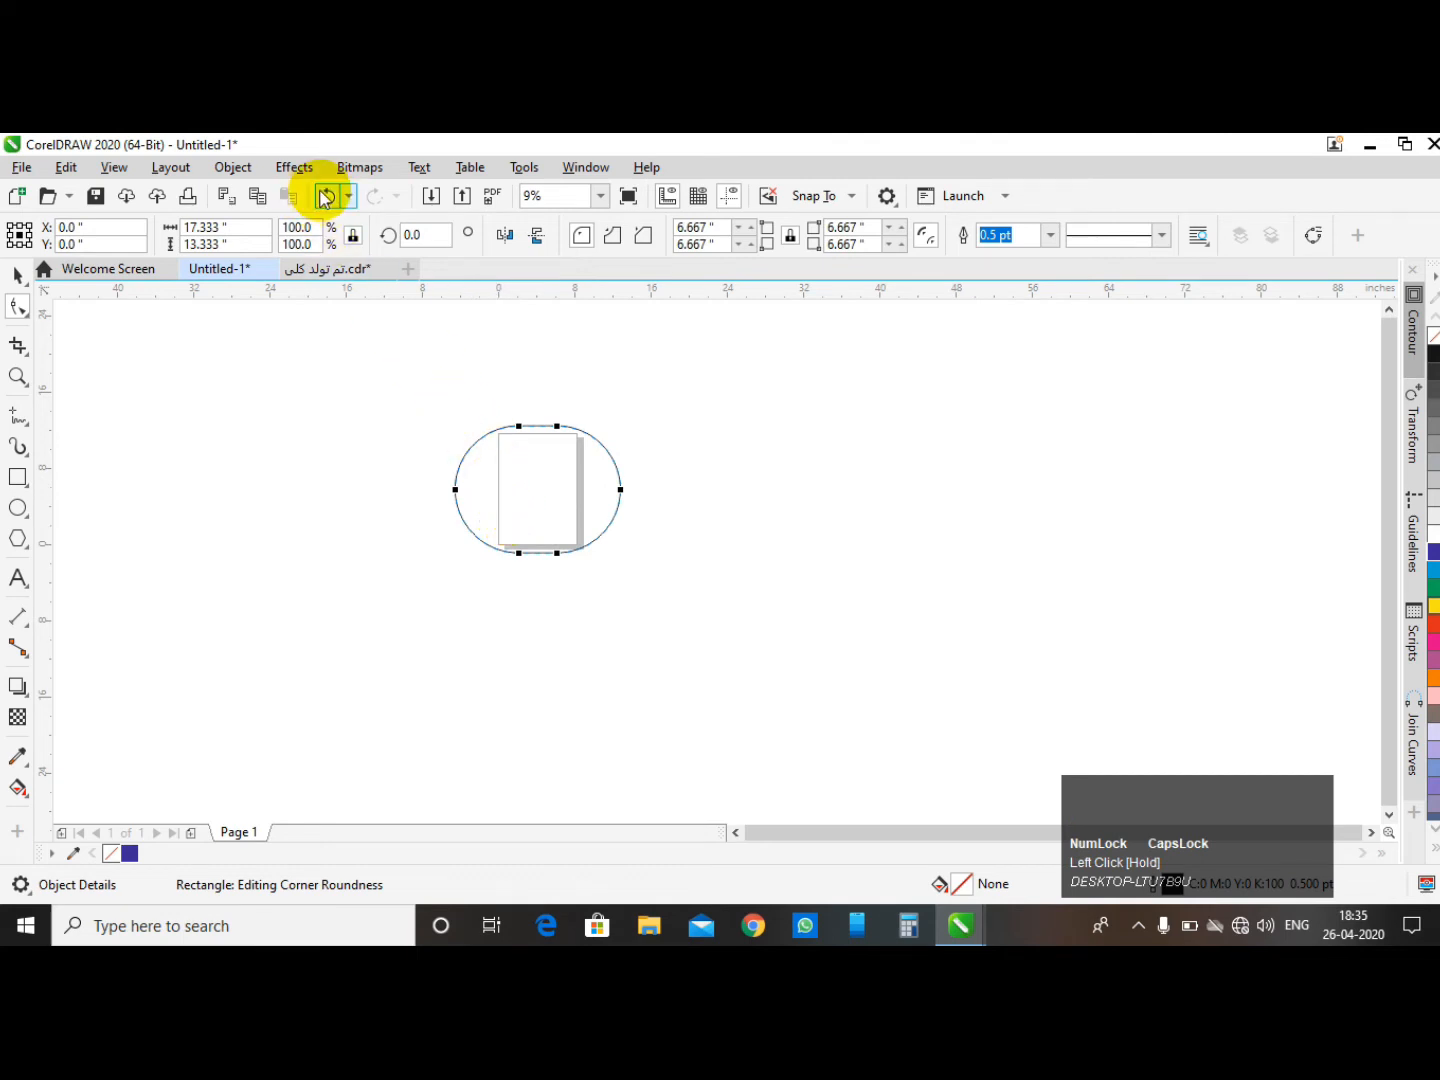
{"action": "left_click", "coordinate": [325, 198]}
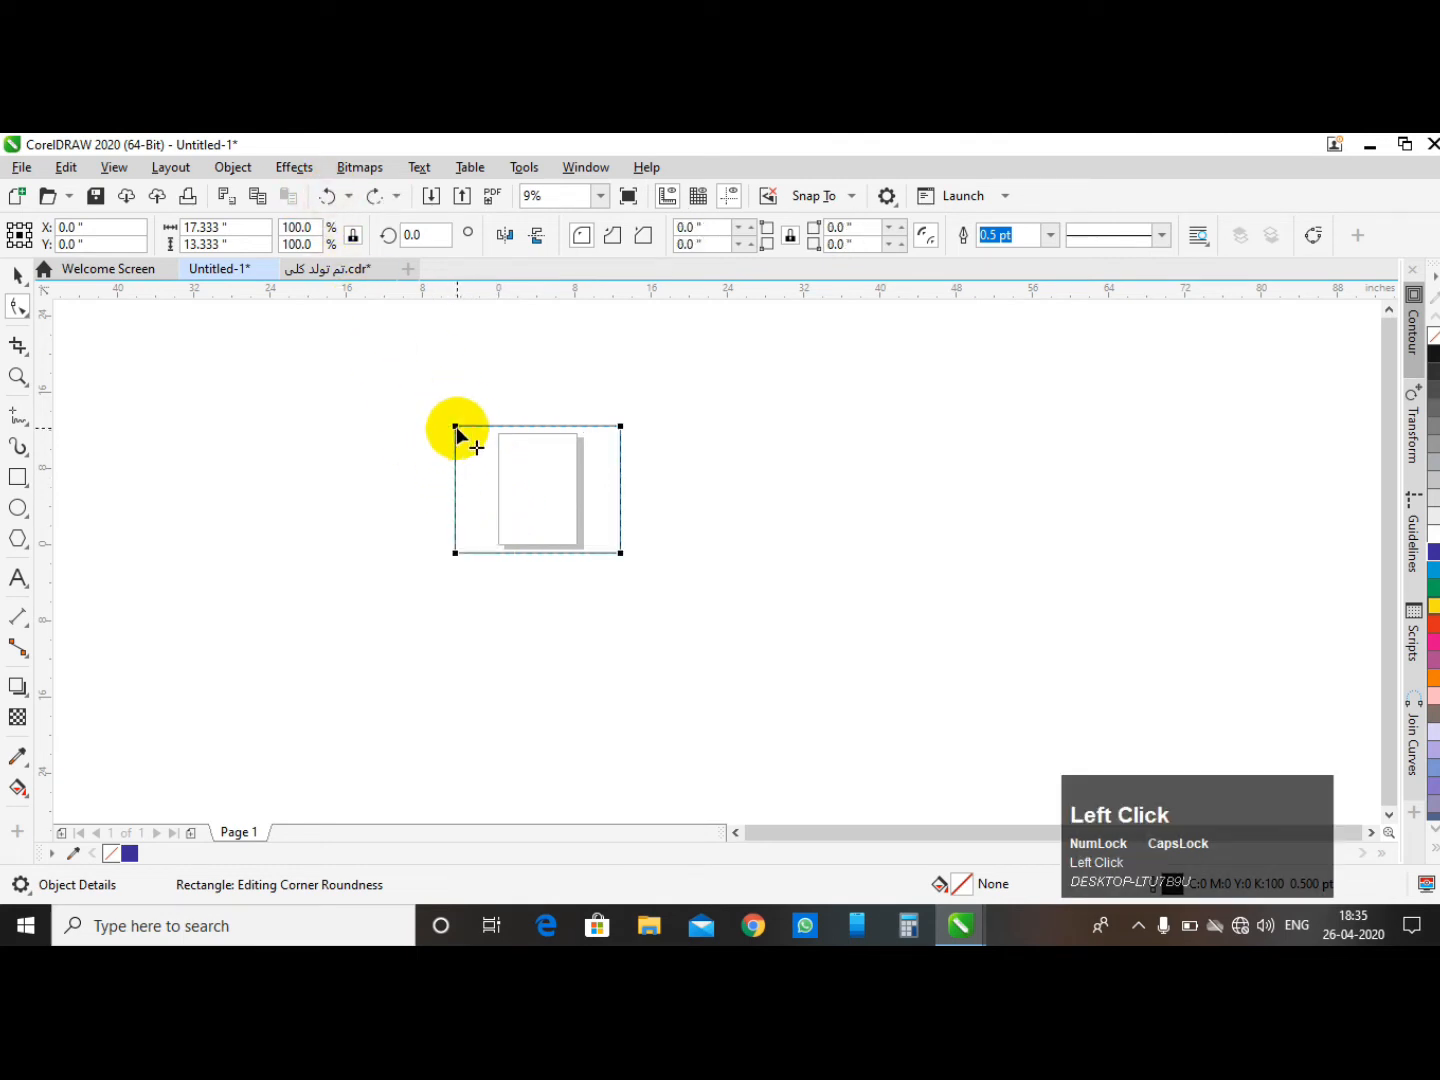
- Round only the top-left and bottom-right corners individually, then undo both changes
{"action": "key", "text": "ctrl"}
{"action": "left_click_drag", "start_coordinate": [457, 428], "coordinate": [512, 503]}
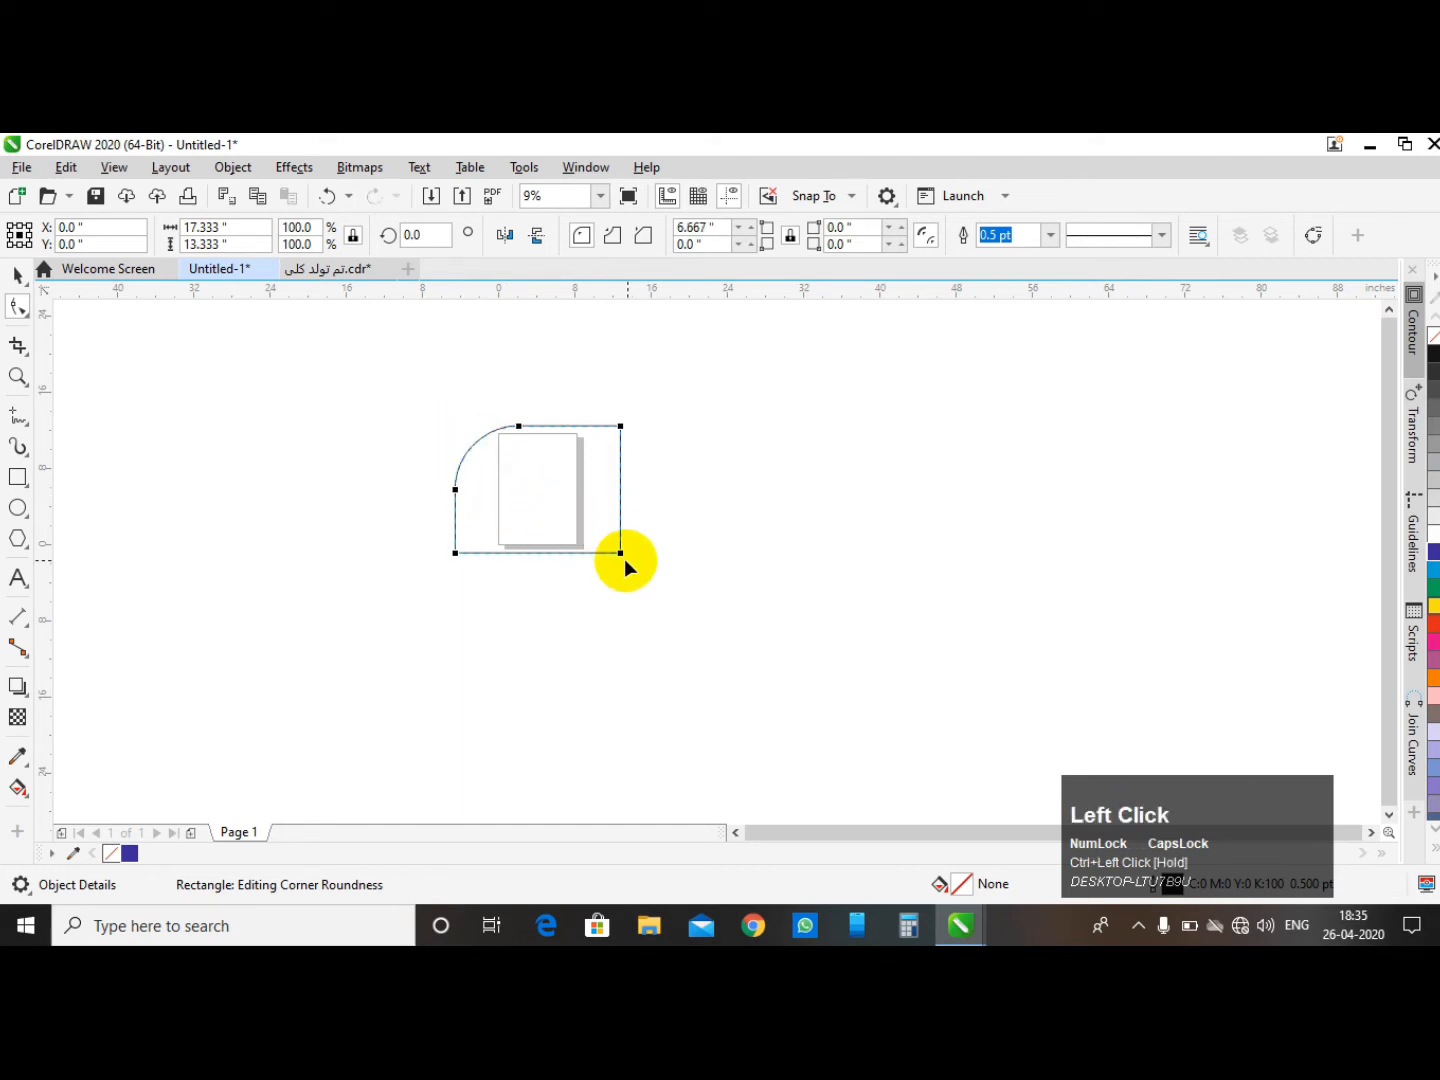
{"action": "key", "text": "ctrl"}
{"action": "left_click_drag", "start_coordinate": [620, 556], "coordinate": [532, 490]}
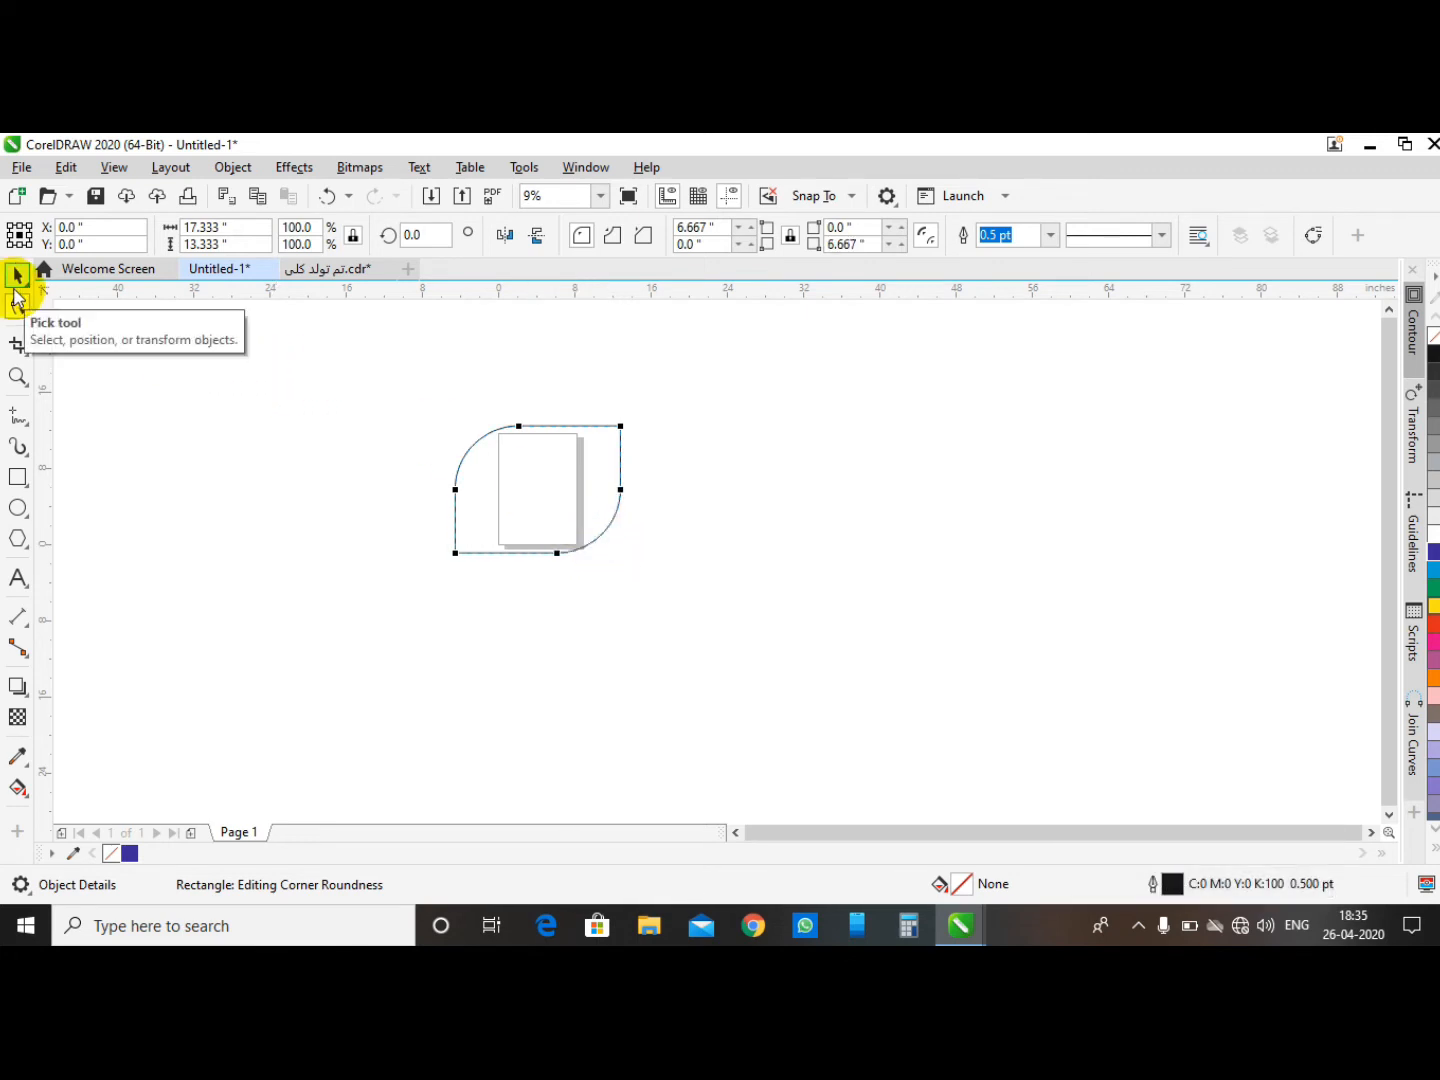
{"action": "key", "text": "ctrl"}
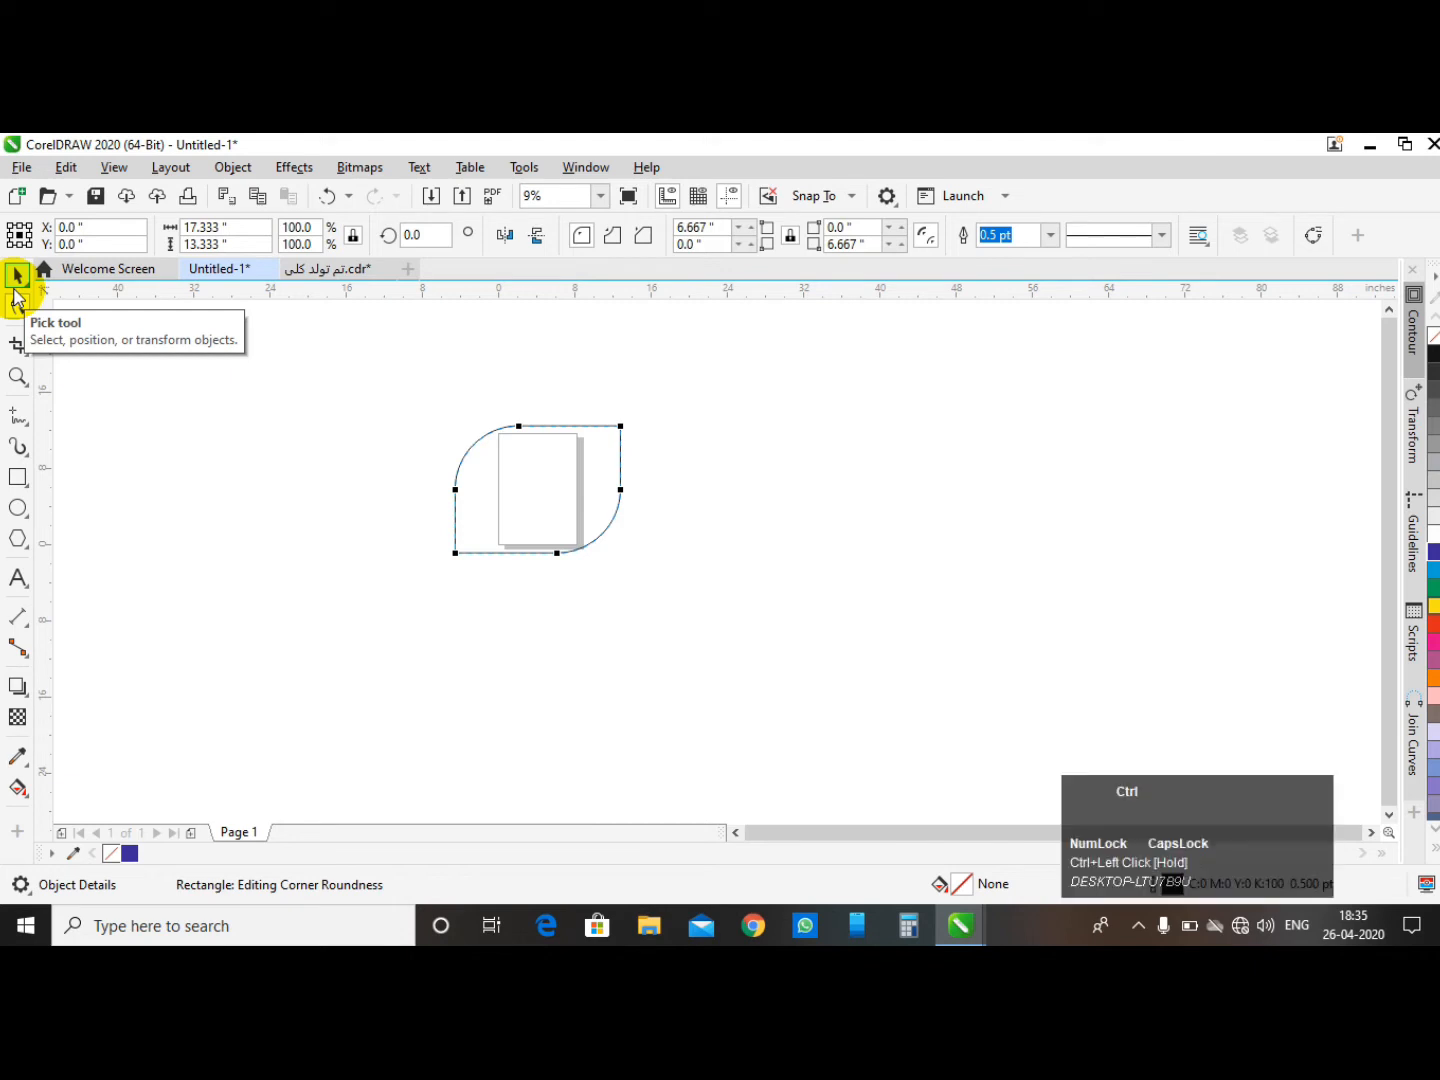
{"action": "key", "text": "ctrl+z"}
{"action": "key", "text": "ctrl+z"}
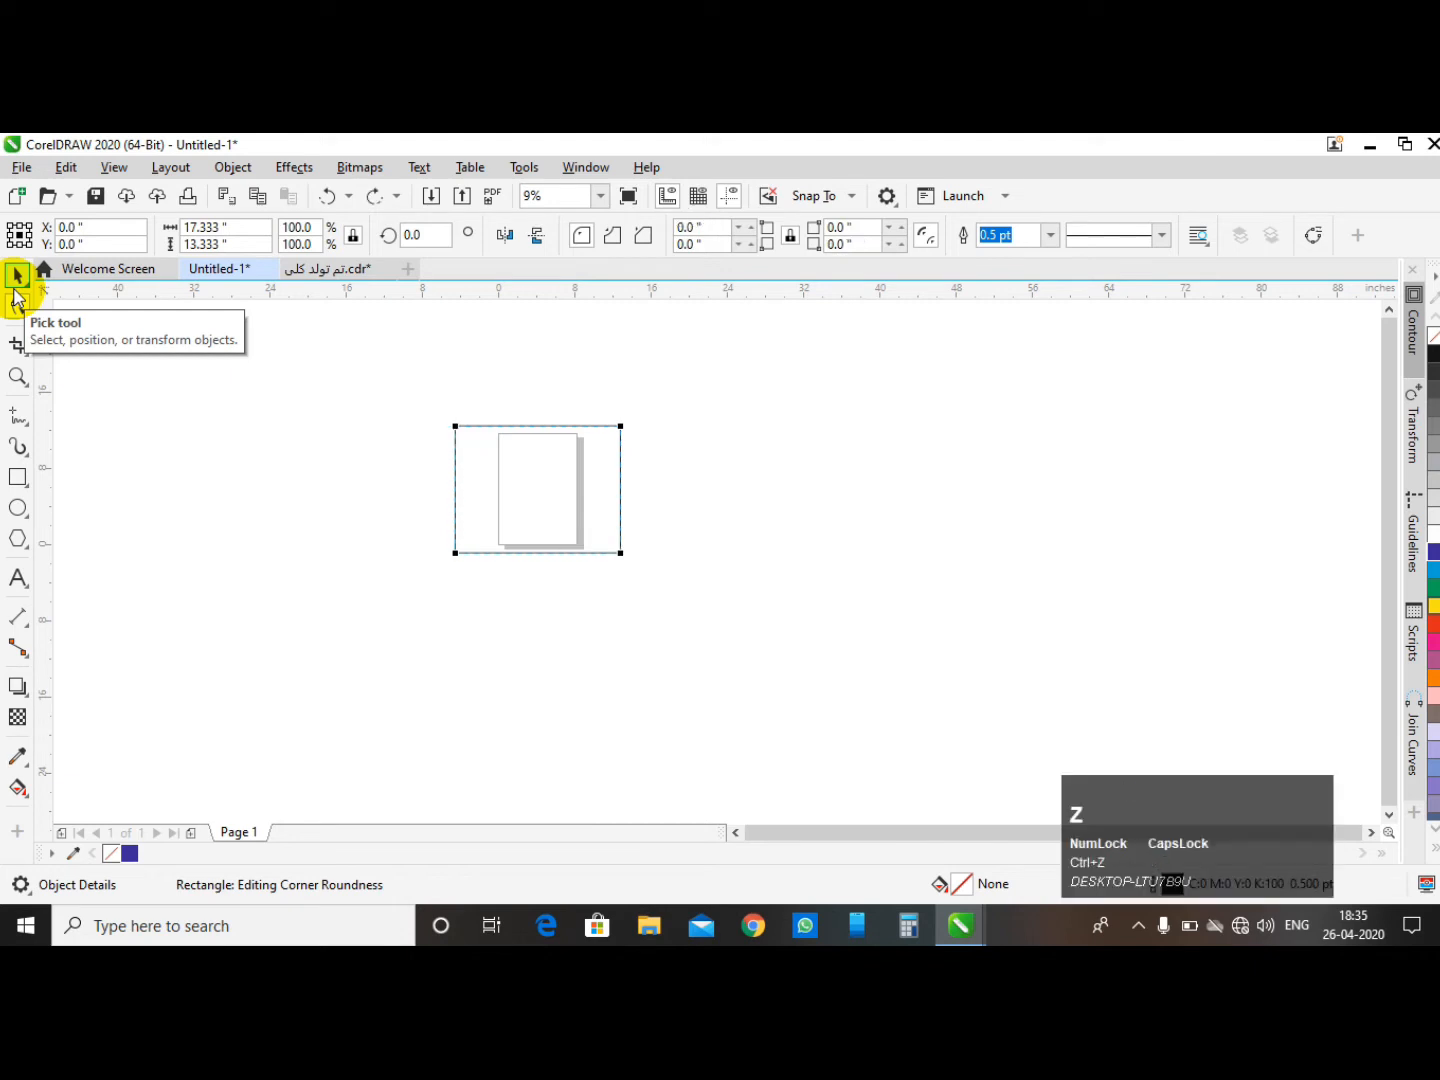
- Apply scalloped corners of about 6.667 inches to the rectangle, then undo
{"action": "left_click", "coordinate": [616, 238]}
{"action": "left_click_drag", "start_coordinate": [454, 426], "coordinate": [527, 505]}
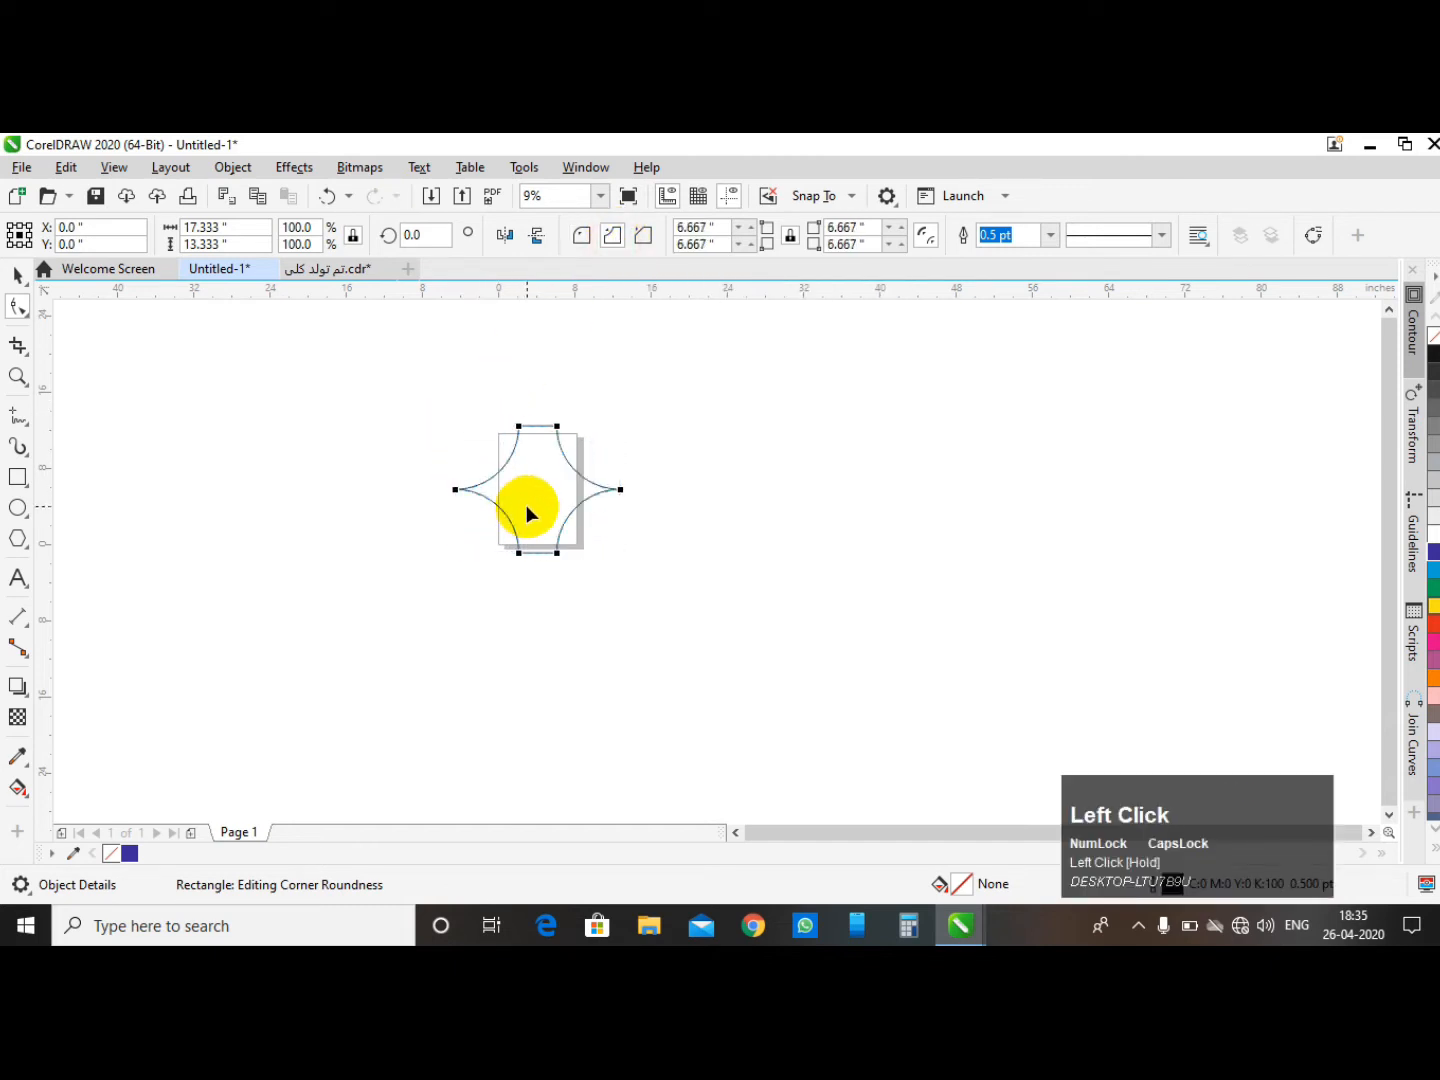
{"action": "key", "text": "ctrl+z"}
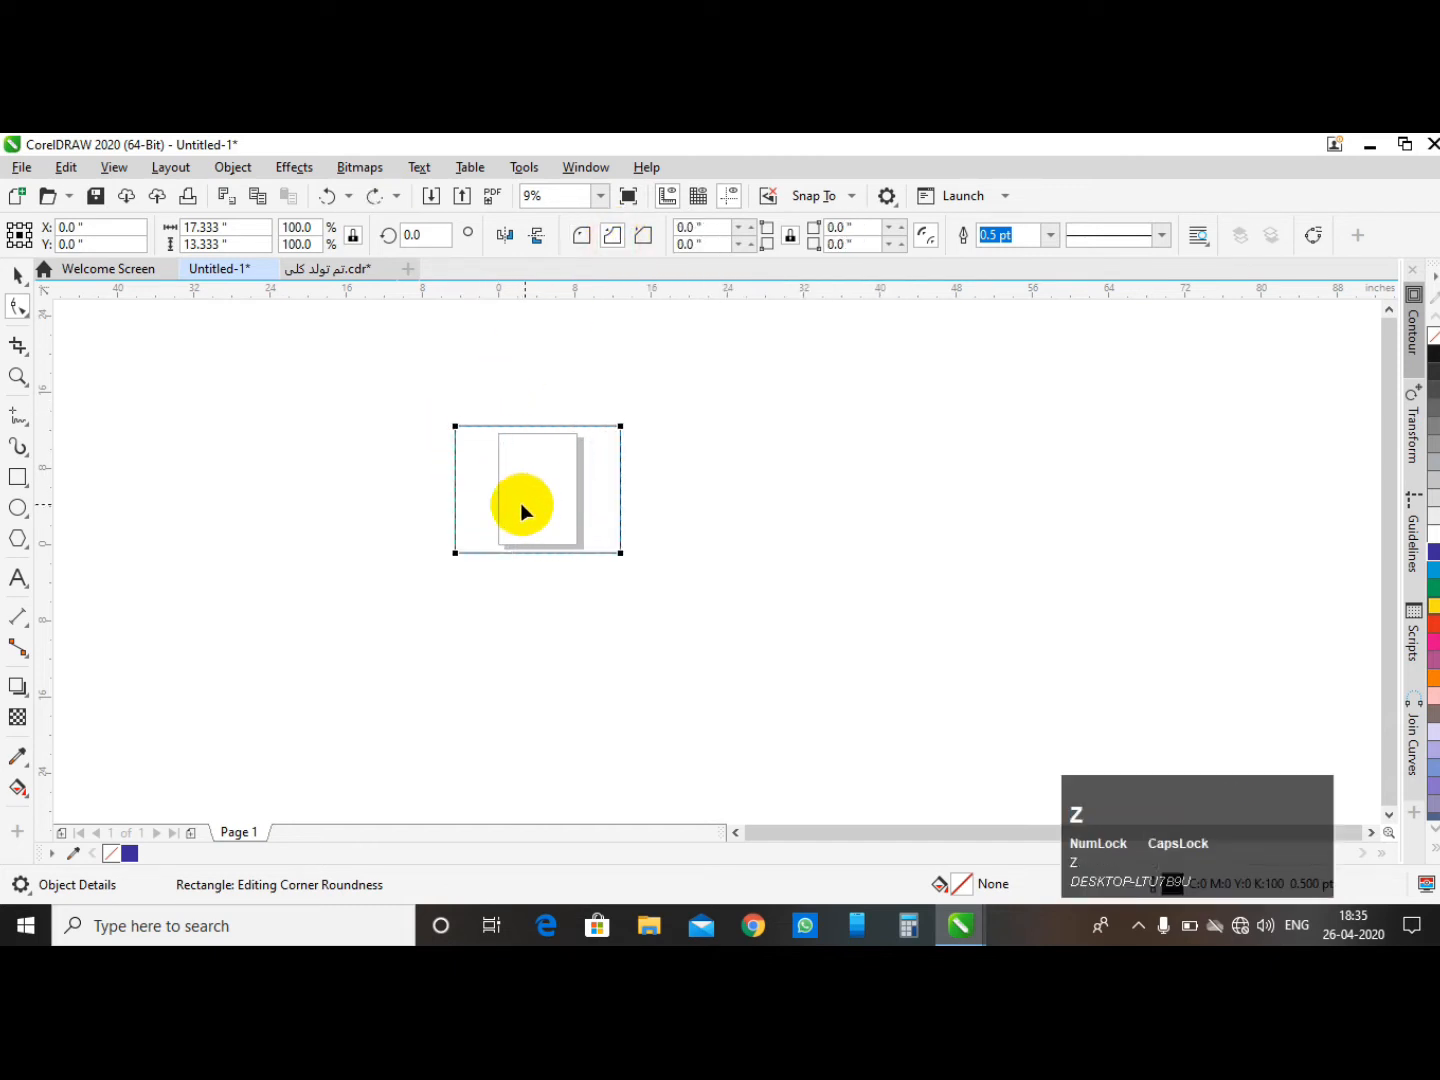
- Scallop the top-left and bottom-right corners individually, then undo both changes
{"action": "left_click", "coordinate": [455, 427], "text": "ctrl"}
{"action": "left_click_drag", "start_coordinate": [454, 427], "coordinate": [490, 475]}
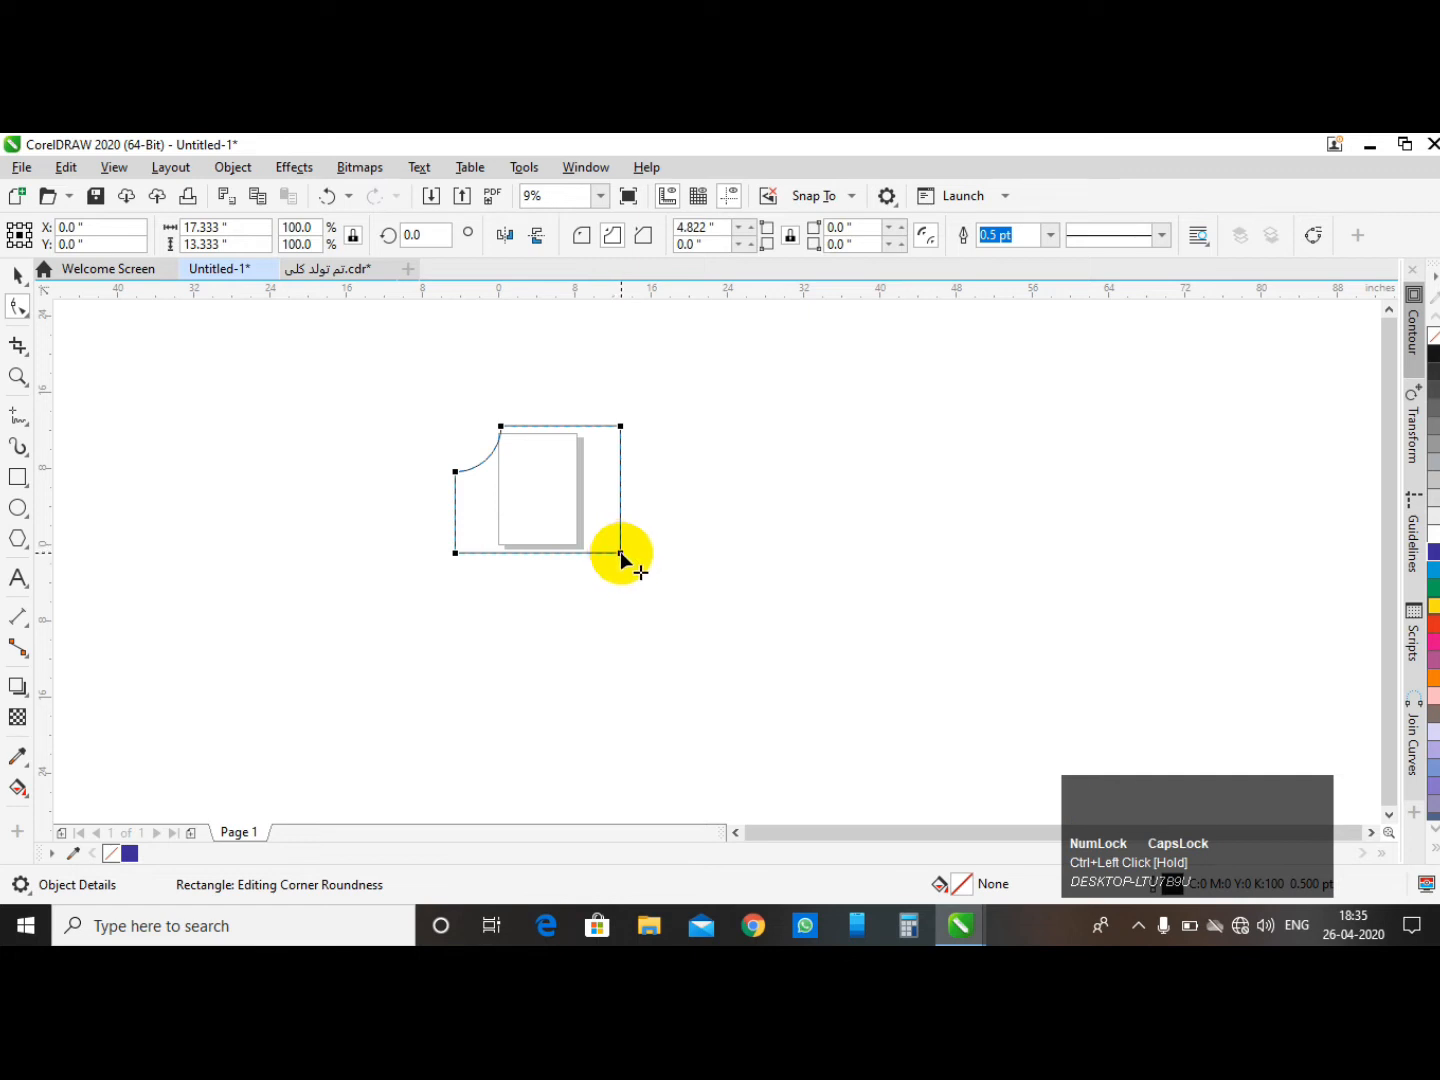
{"action": "left_click", "coordinate": [622, 553]}
{"action": "key", "text": "ctrl+z"}
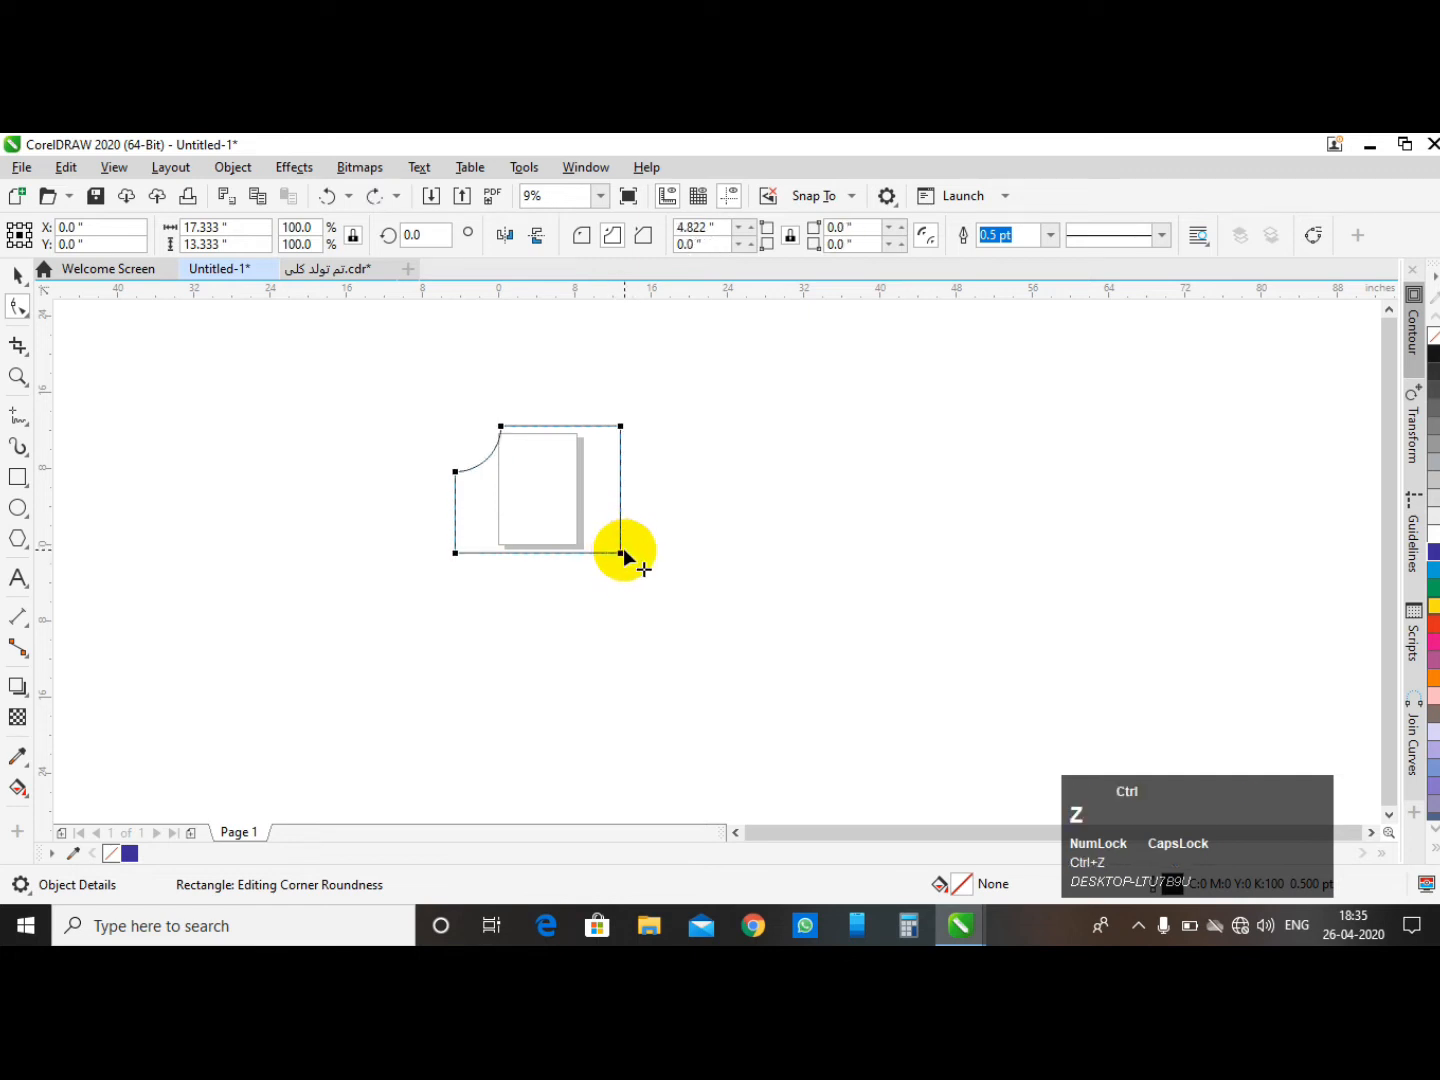
{"action": "left_click_drag", "start_coordinate": [621, 553], "coordinate": [670, 428]}
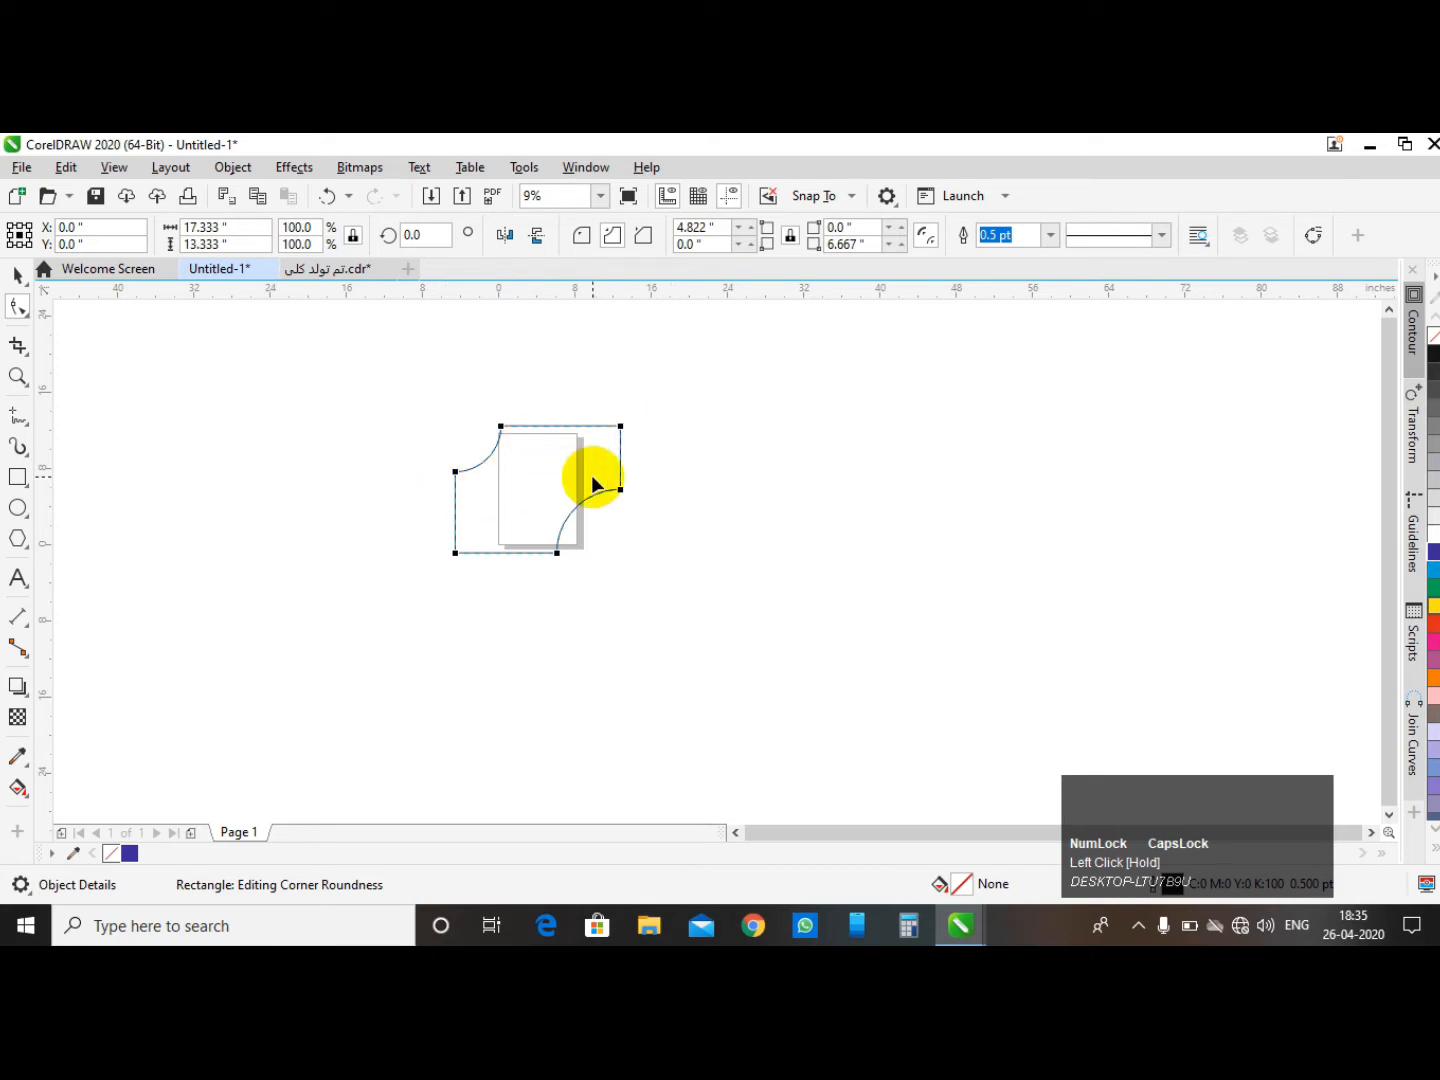
{"action": "key", "text": "ctrl+z"}
{"action": "key", "text": "ctrl+z"}
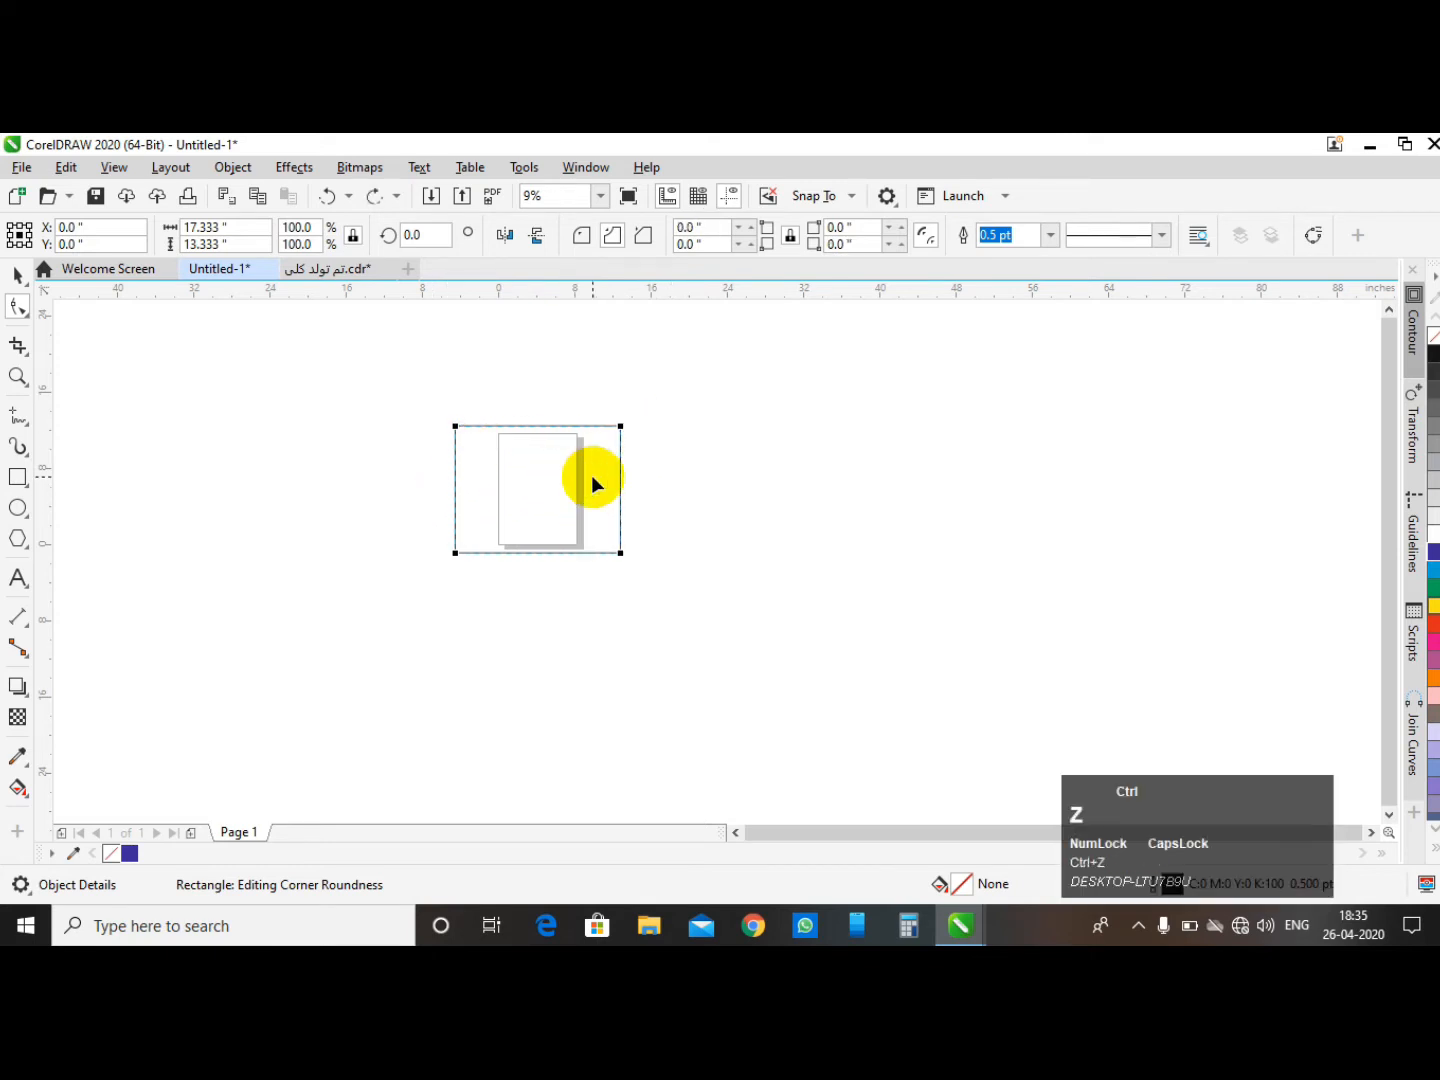
- Chamfer the top-left corner, then all four corners to about 6.667 inches, undoing each change
{"action": "left_click", "coordinate": [644, 239]}
{"action": "left_click_drag", "start_coordinate": [455, 426], "coordinate": [509, 520]}
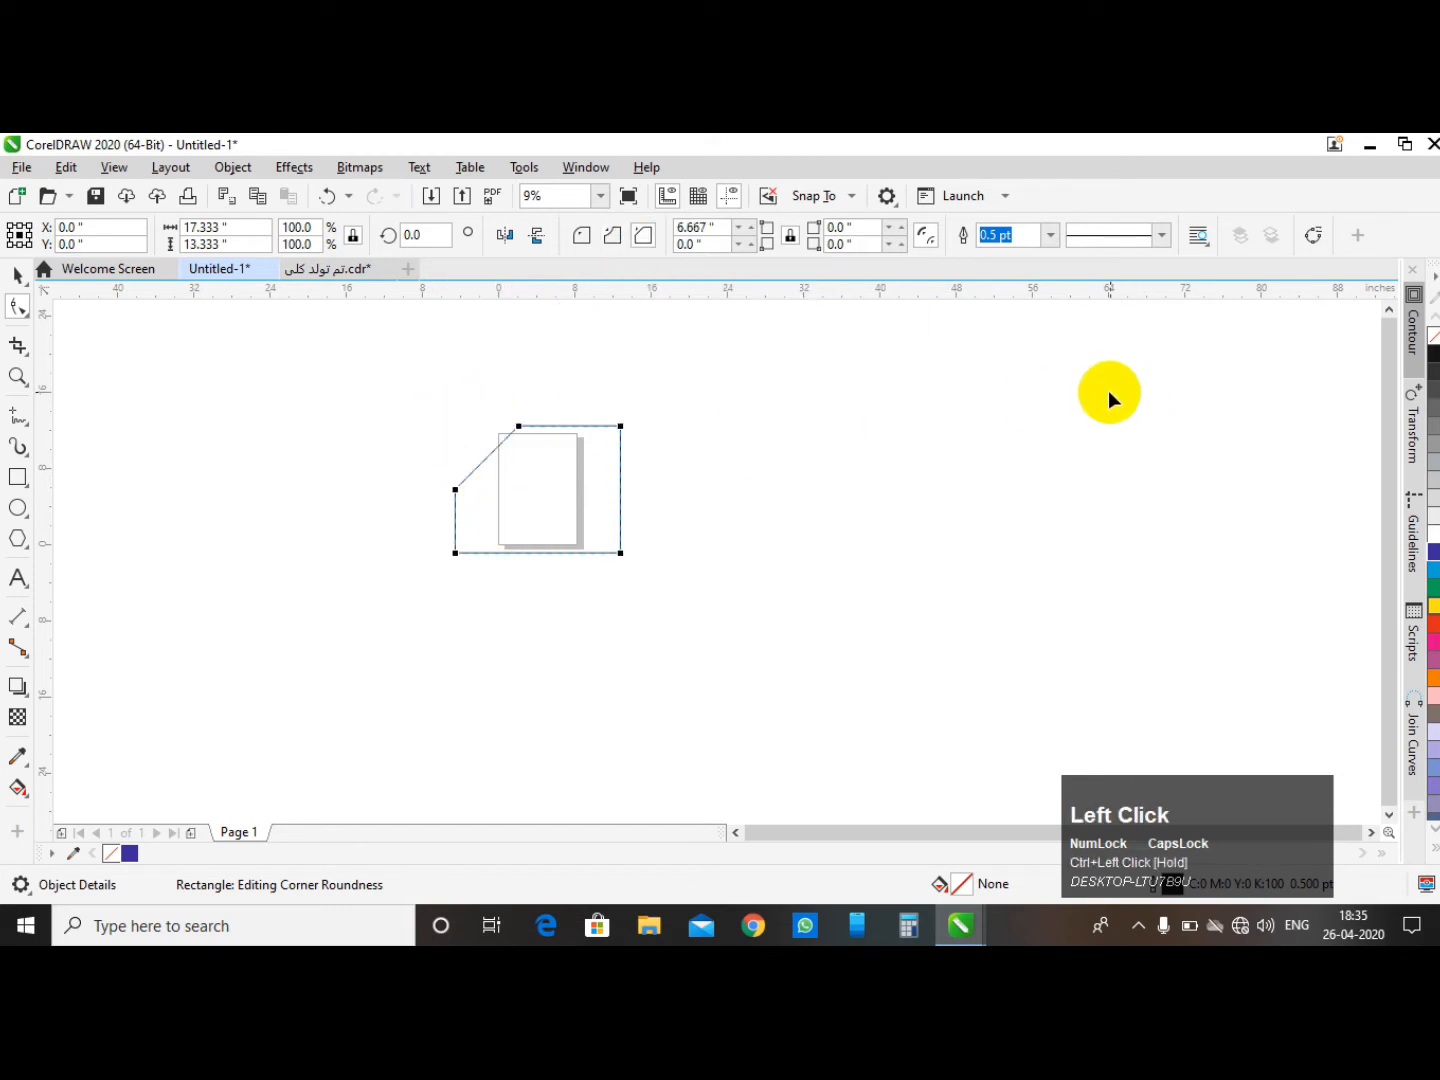
{"action": "key", "text": "ctrl+z"}
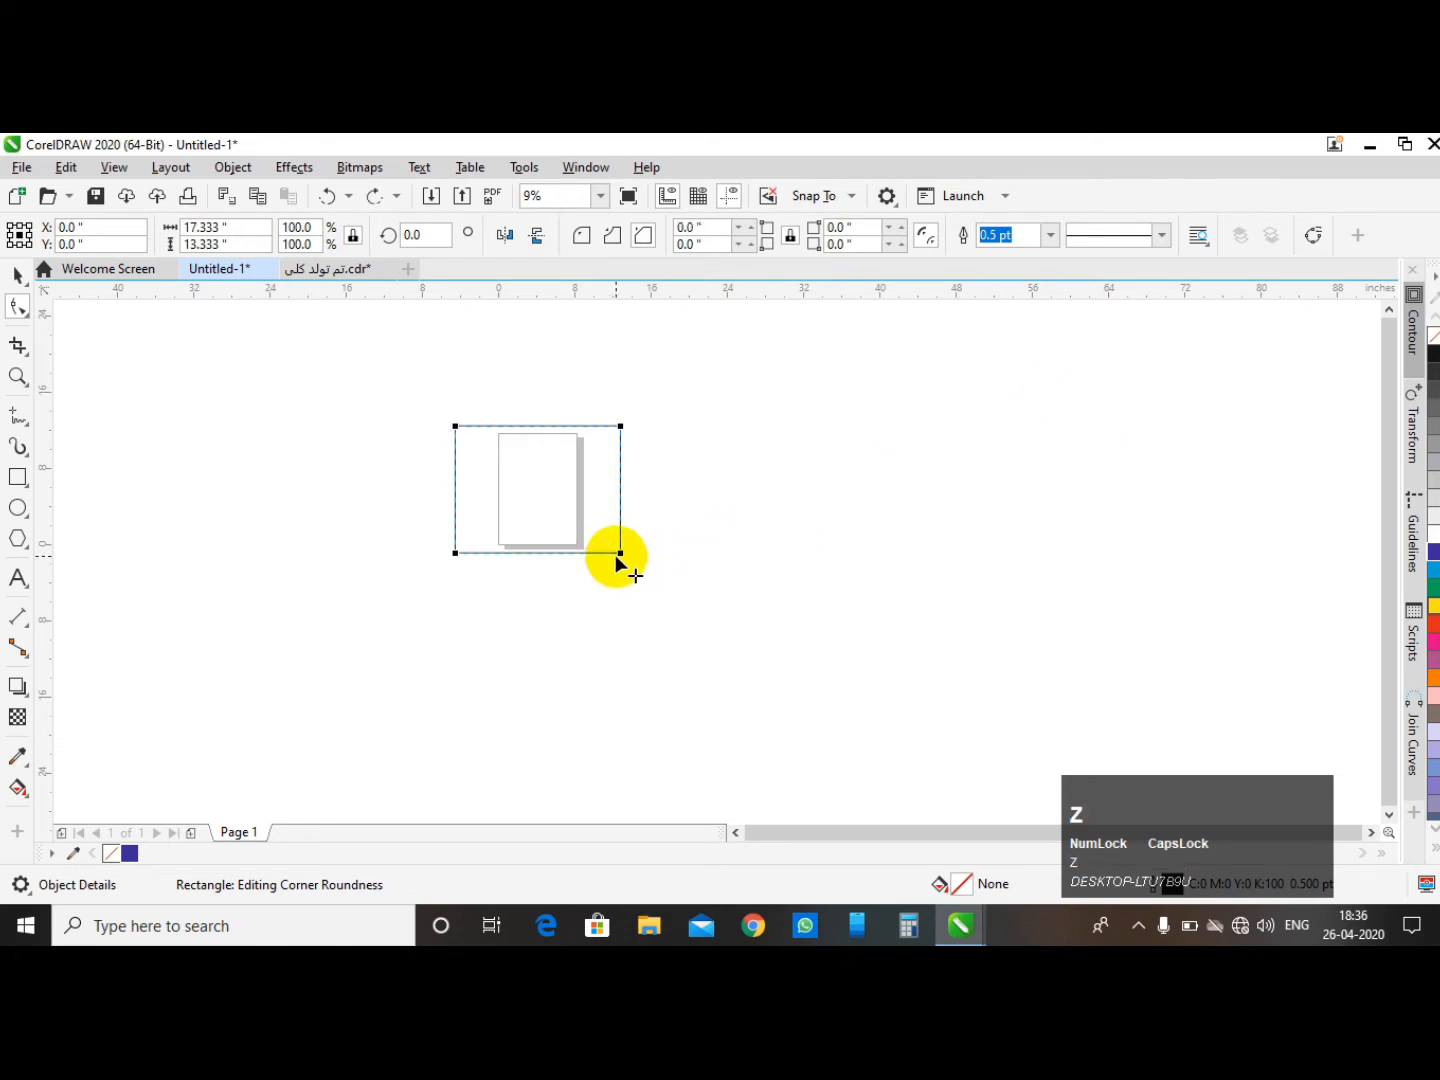
{"action": "left_click_drag", "start_coordinate": [622, 553], "coordinate": [490, 444]}
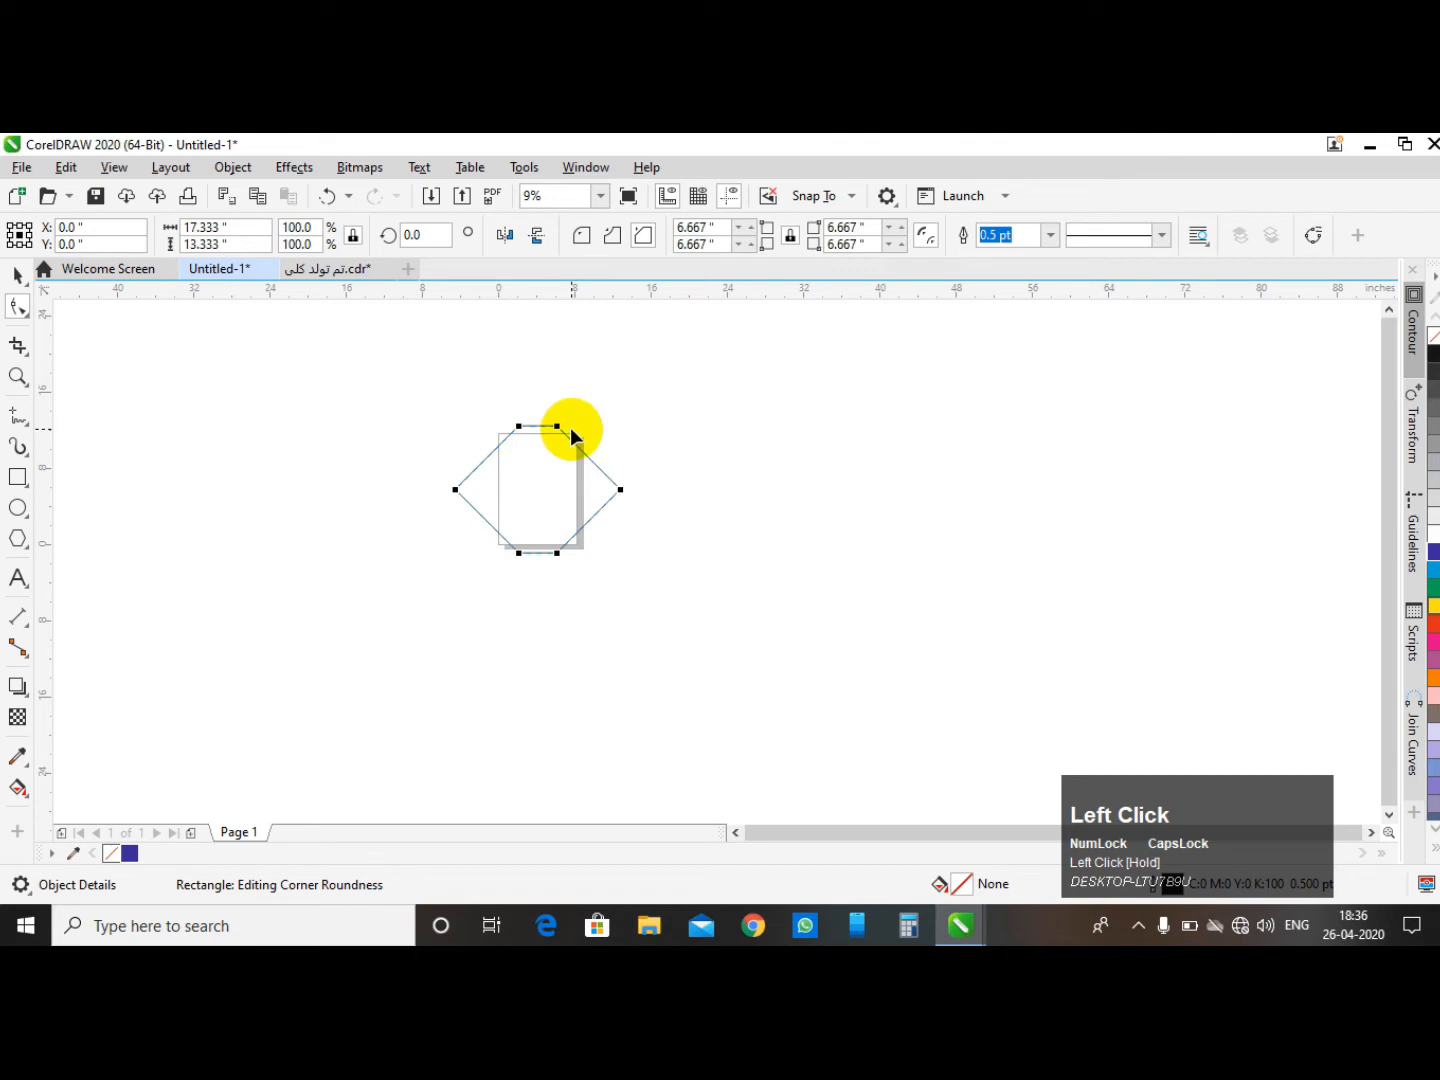
{"action": "key", "text": "ctrl+z"}
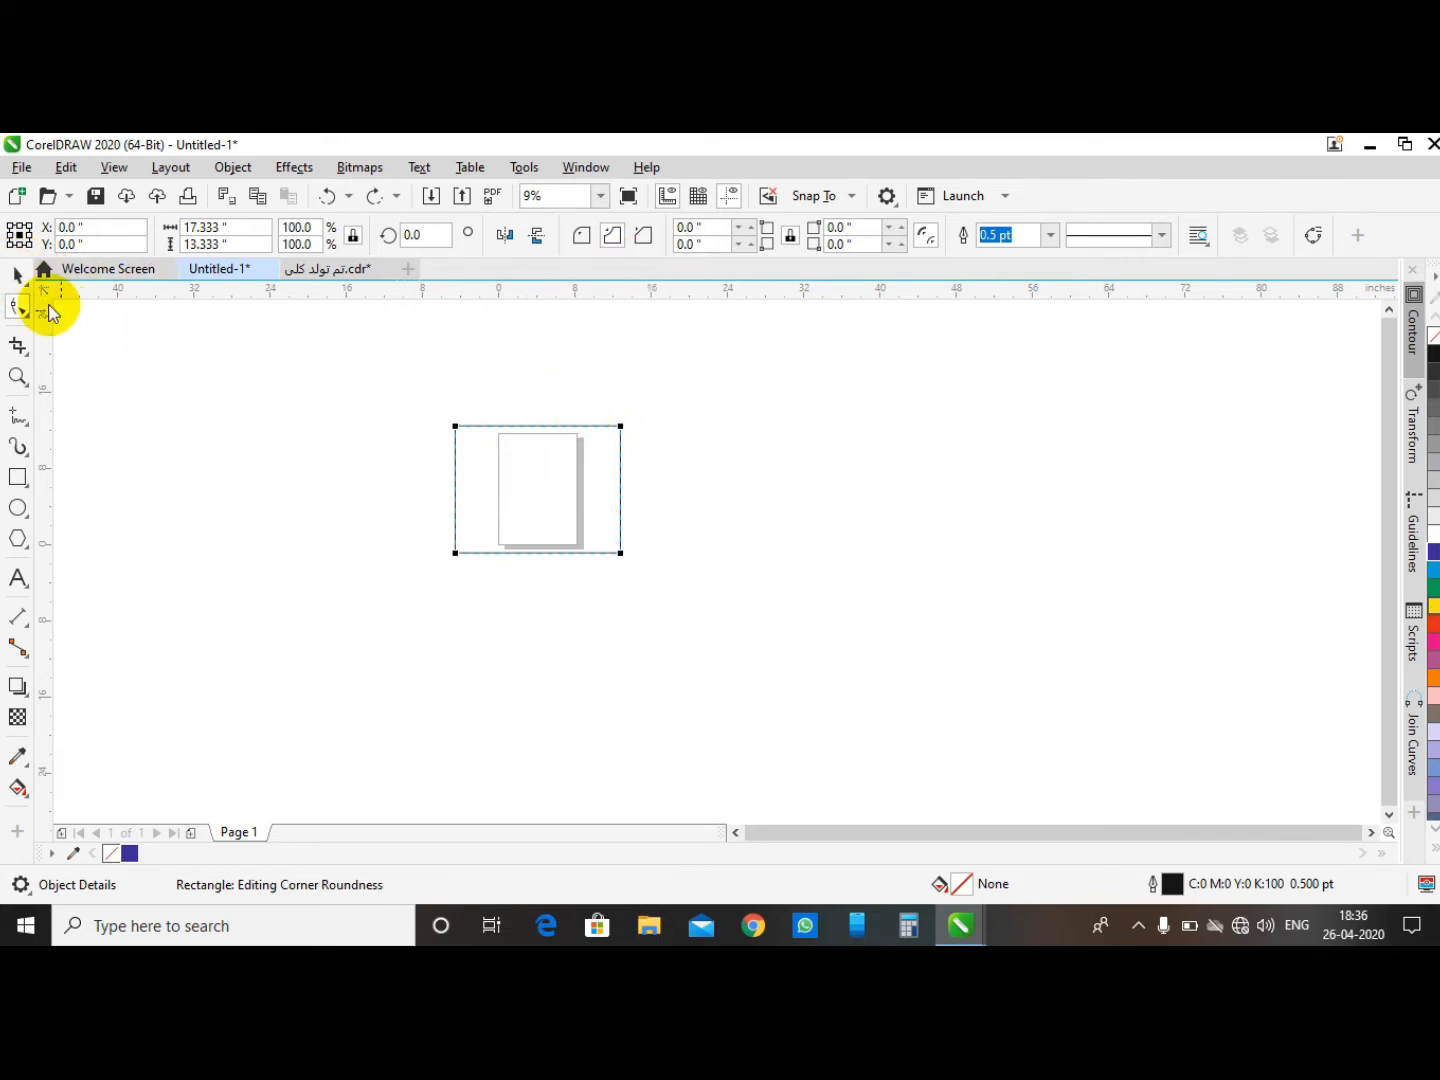
{"action": "left_click", "coordinate": [18, 274]}
{"action": "left_click", "coordinate": [626, 402]}
{"action": "left_click_drag", "start_coordinate": [356, 364], "coordinate": [733, 657]}
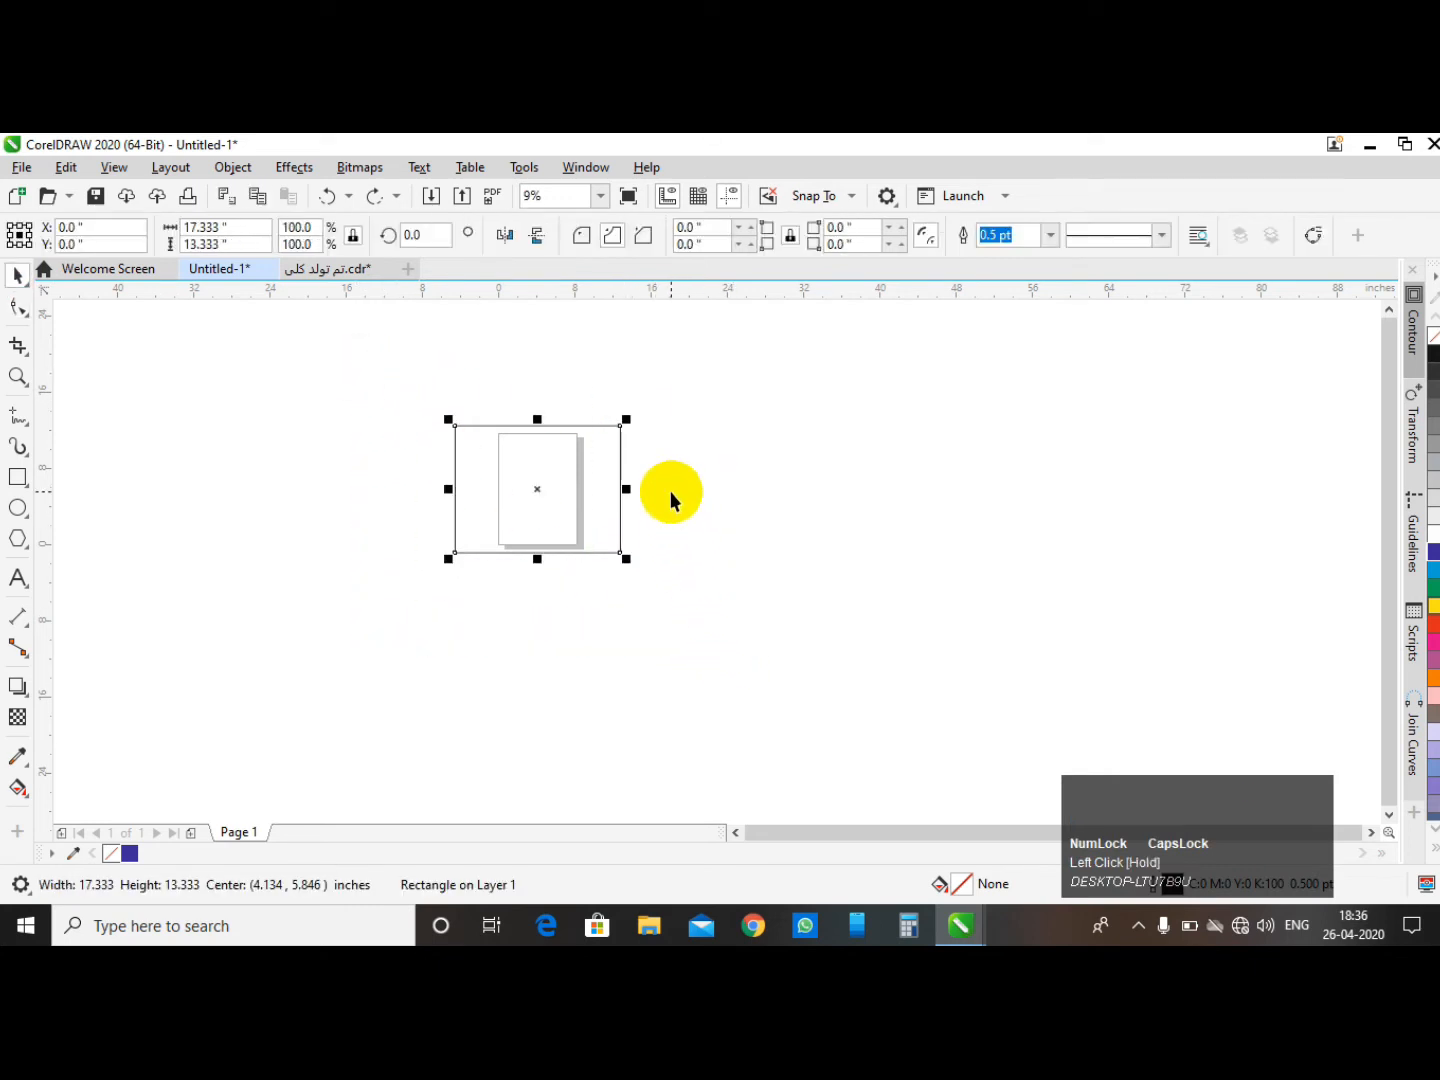
{"action": "left_click", "coordinate": [721, 440]}
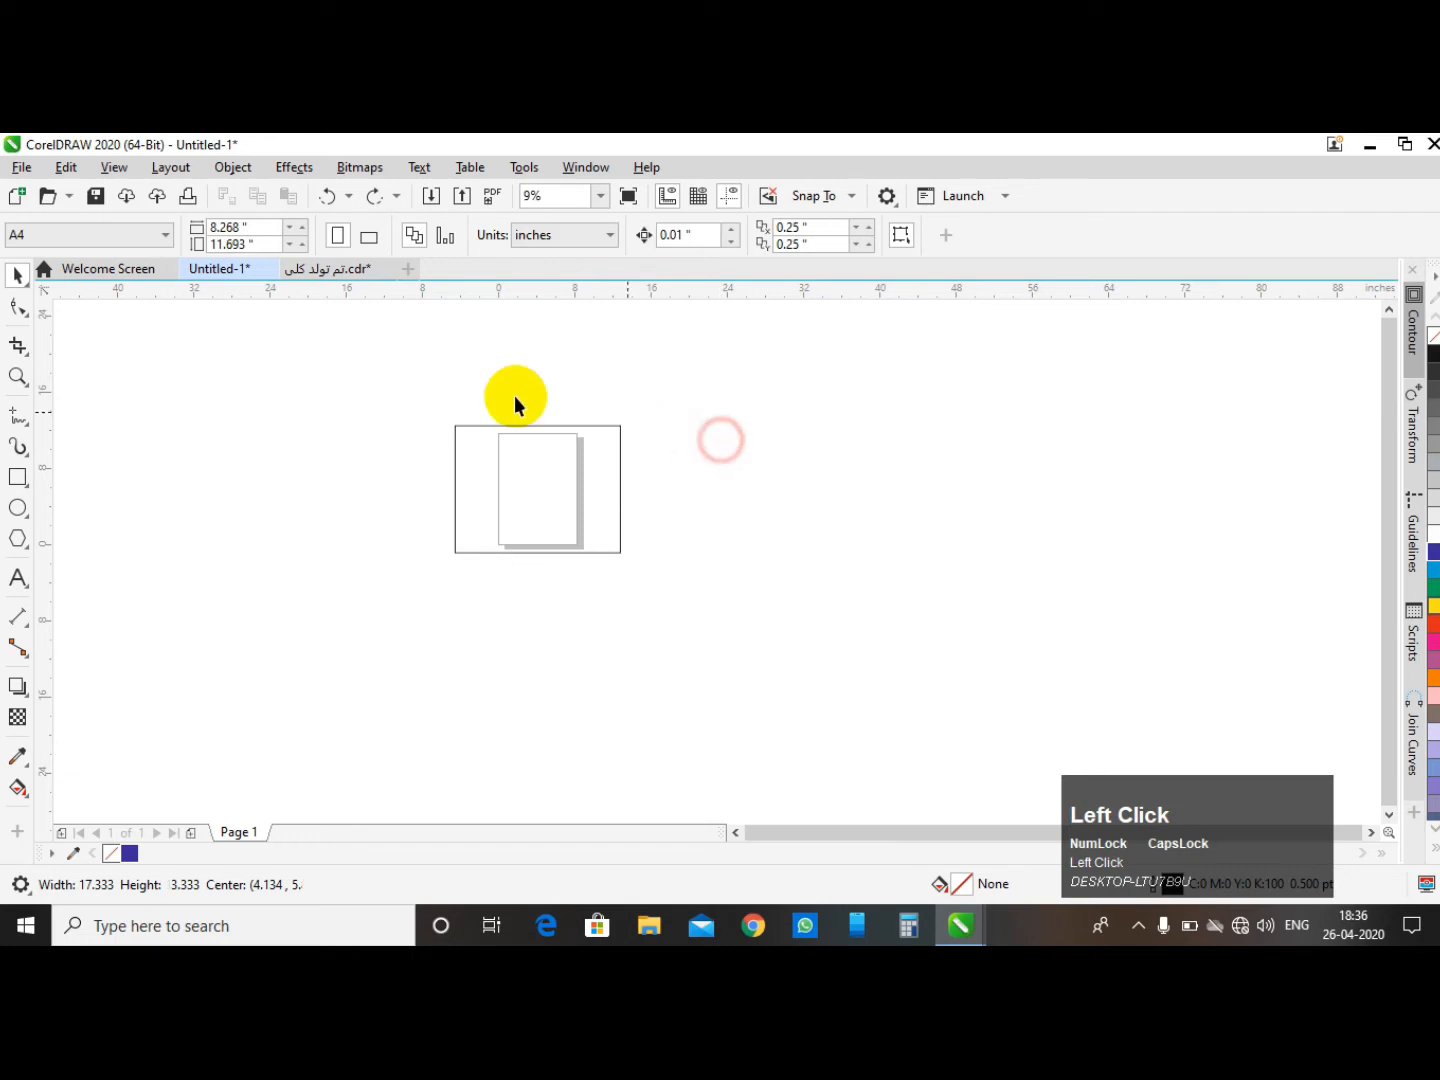
- Delete the rectangle from the page
{"action": "left_click", "coordinate": [550, 470]}
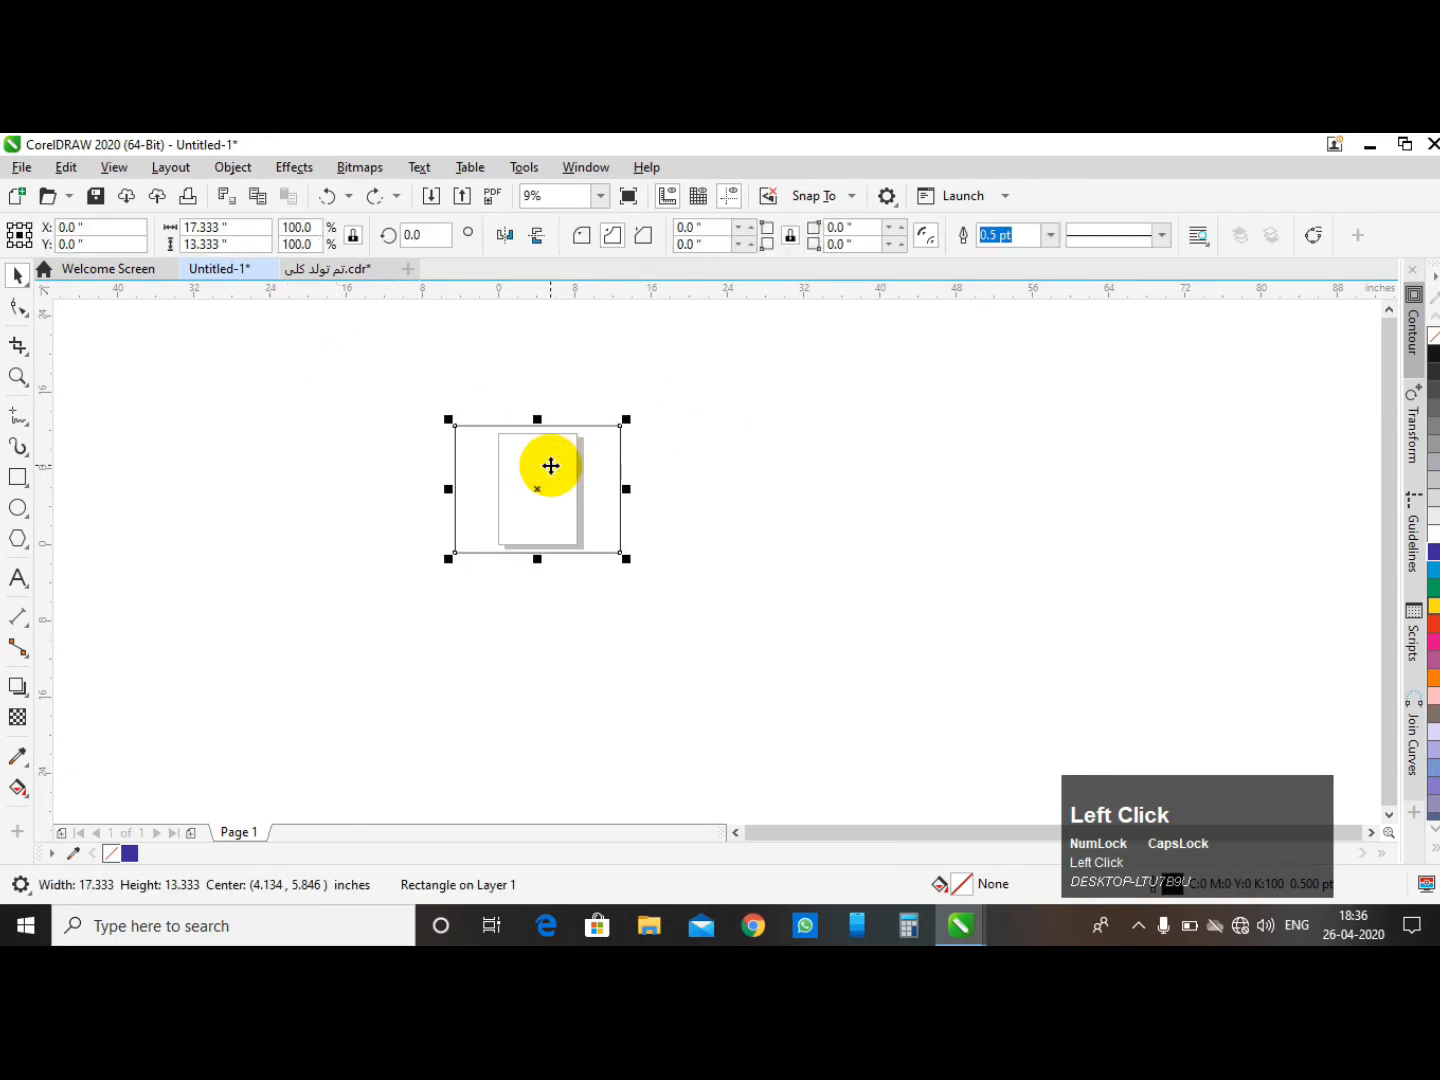
{"action": "key", "text": "Delete"}
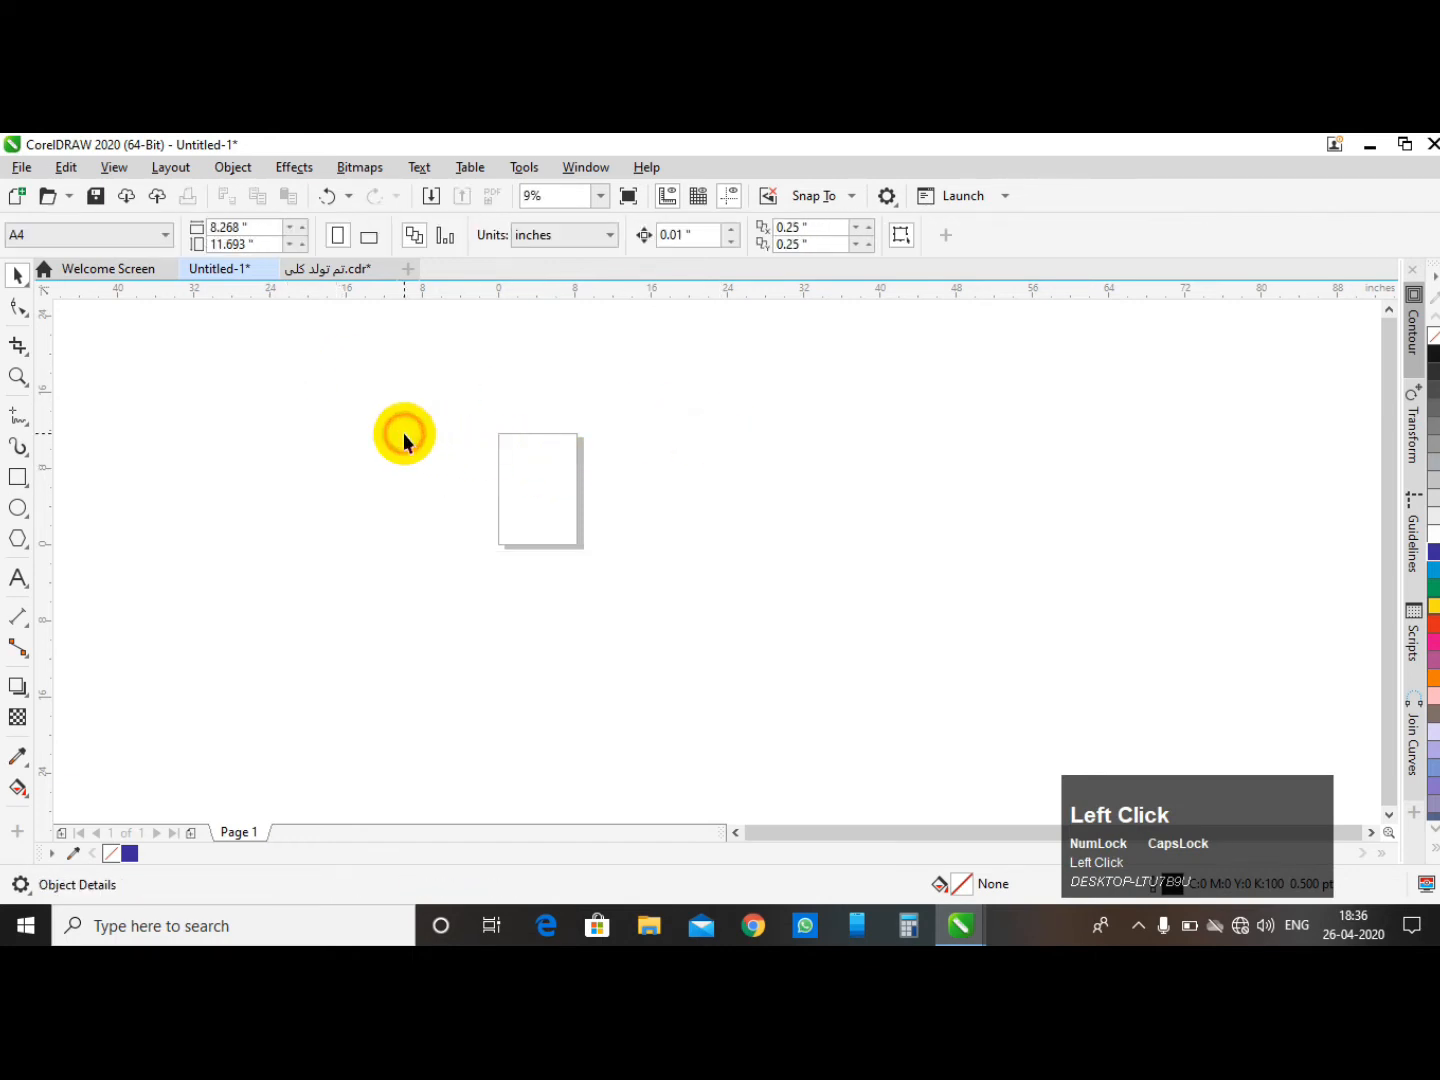
- Draw an open B-spline curve with seven control points looping around the page outline
{"action": "left_click", "coordinate": [22, 420]}
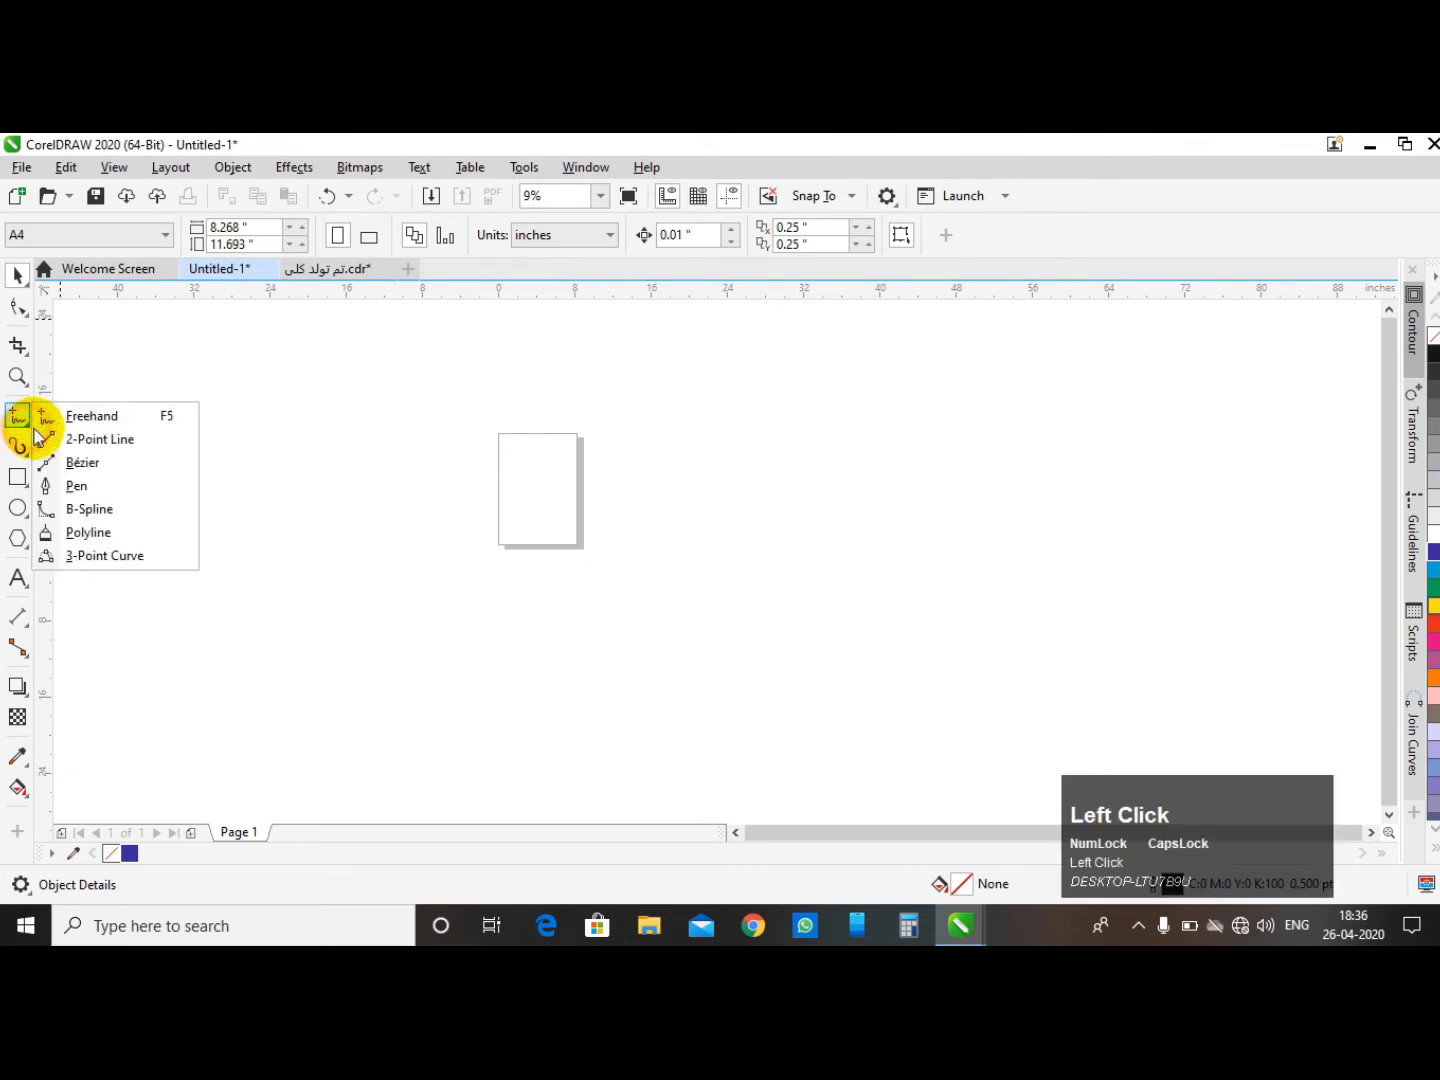
{"action": "left_click", "coordinate": [90, 509]}
{"action": "left_click", "coordinate": [411, 411]}
{"action": "left_click", "coordinate": [637, 387]}
{"action": "left_click", "coordinate": [695, 473]}
{"action": "left_click", "coordinate": [684, 535]}
{"action": "left_click", "coordinate": [569, 557]}
{"action": "left_click", "coordinate": [473, 473]}
{"action": "left_click", "coordinate": [423, 449]}
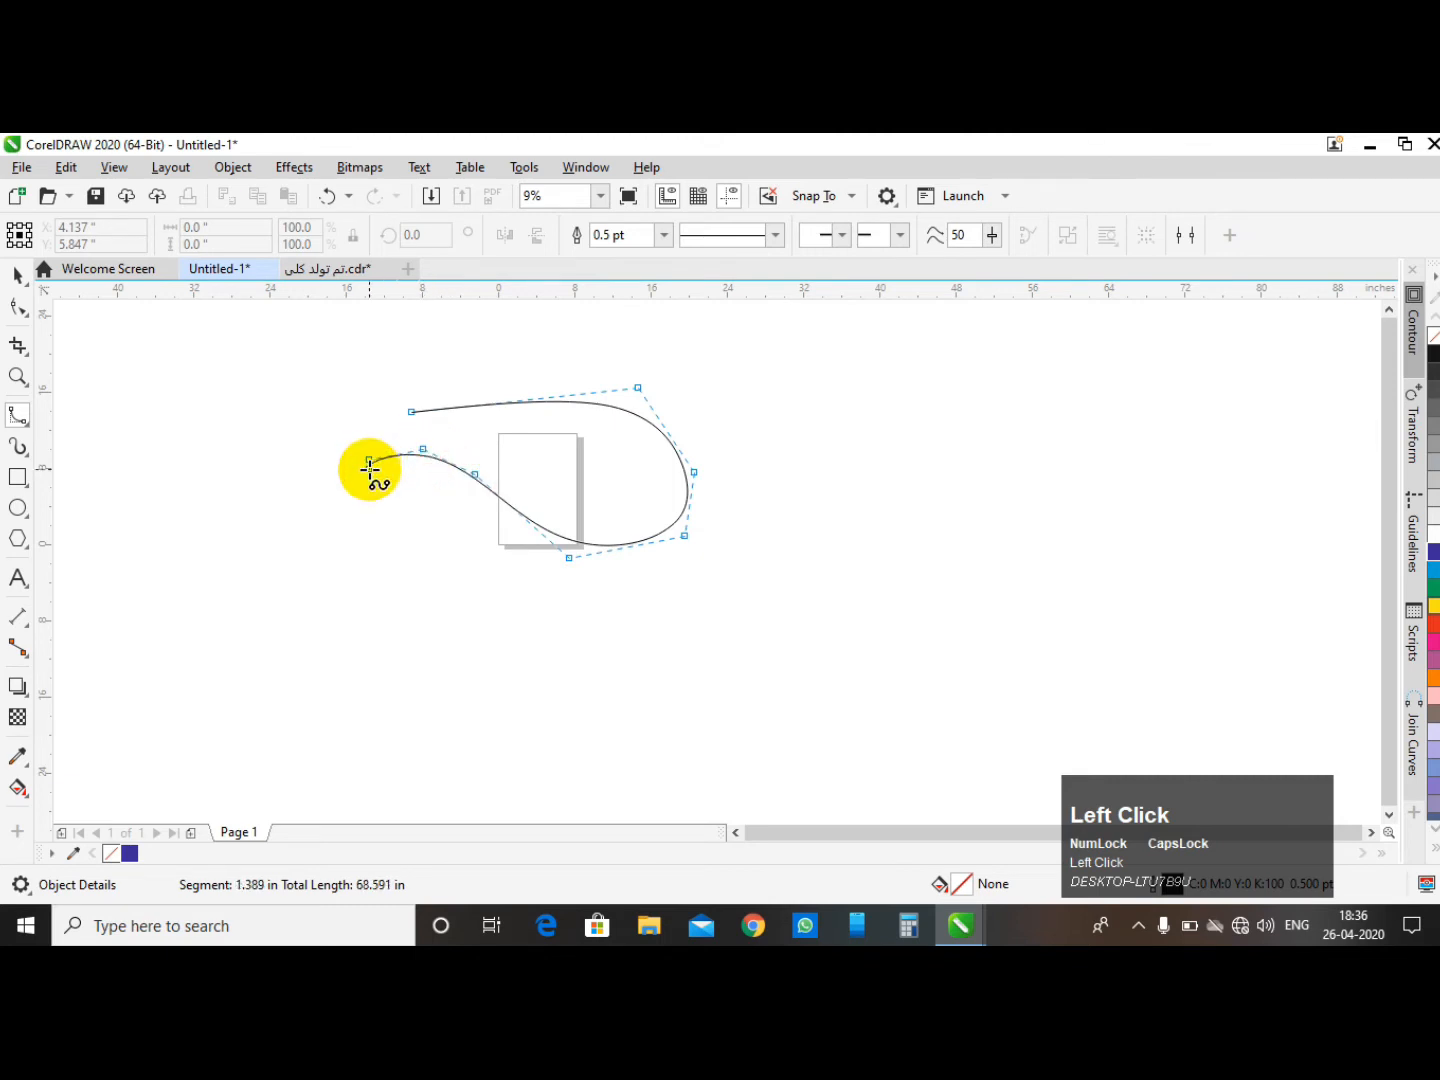
{"action": "key", "text": "space"}
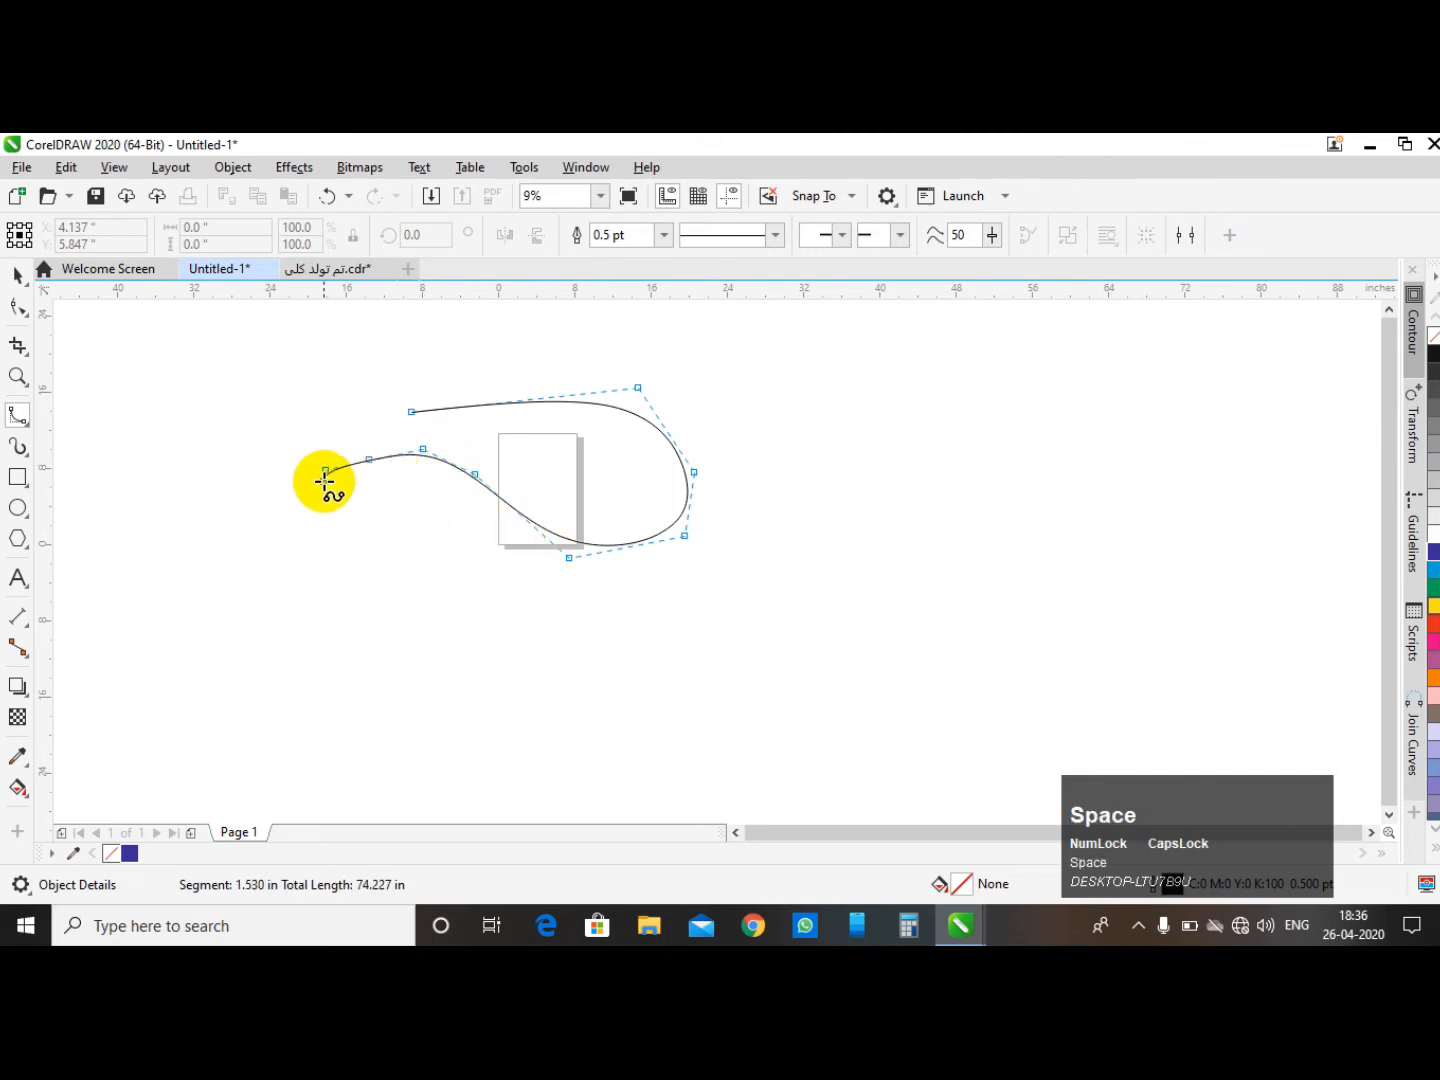
- Draw a second B-spline curve forming a loop to the right of the first one
{"action": "double_click", "coordinate": [324, 479]}
{"action": "left_click", "coordinate": [761, 385]}
{"action": "left_click", "coordinate": [644, 396]}
{"action": "left_click", "coordinate": [607, 479]}
{"action": "left_click", "coordinate": [686, 500]}
{"action": "left_click", "coordinate": [806, 500]}
{"action": "left_click", "coordinate": [948, 397]}
{"action": "left_click", "coordinate": [920, 382]}
{"action": "left_click", "coordinate": [816, 403]}
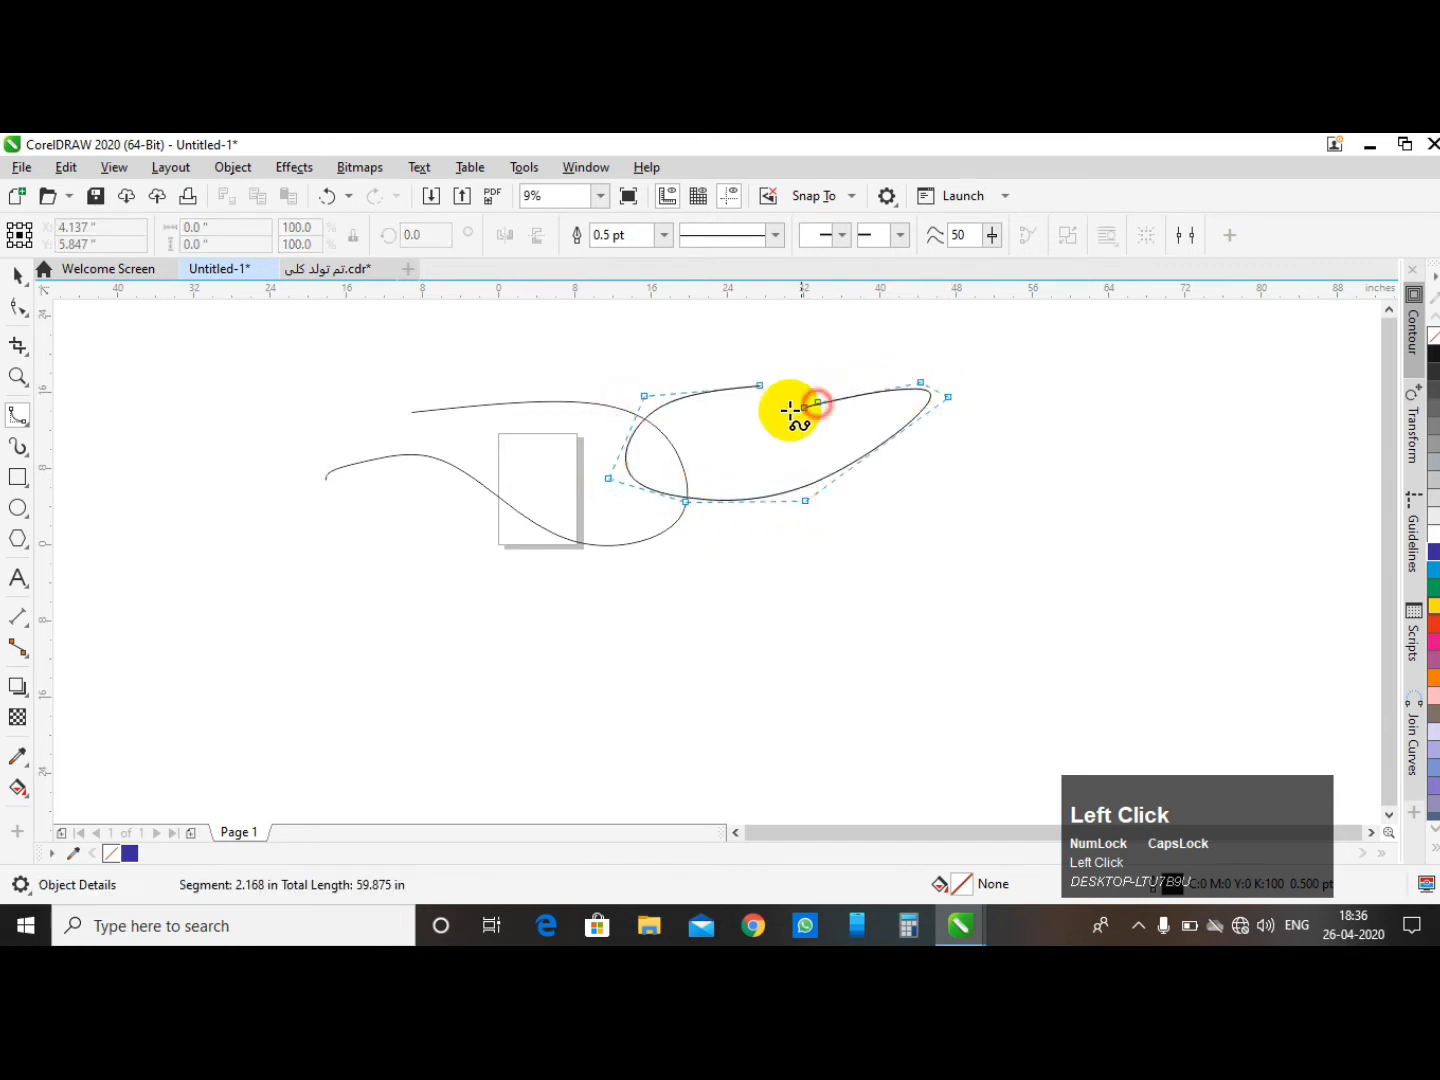
{"action": "double_click", "coordinate": [771, 410]}
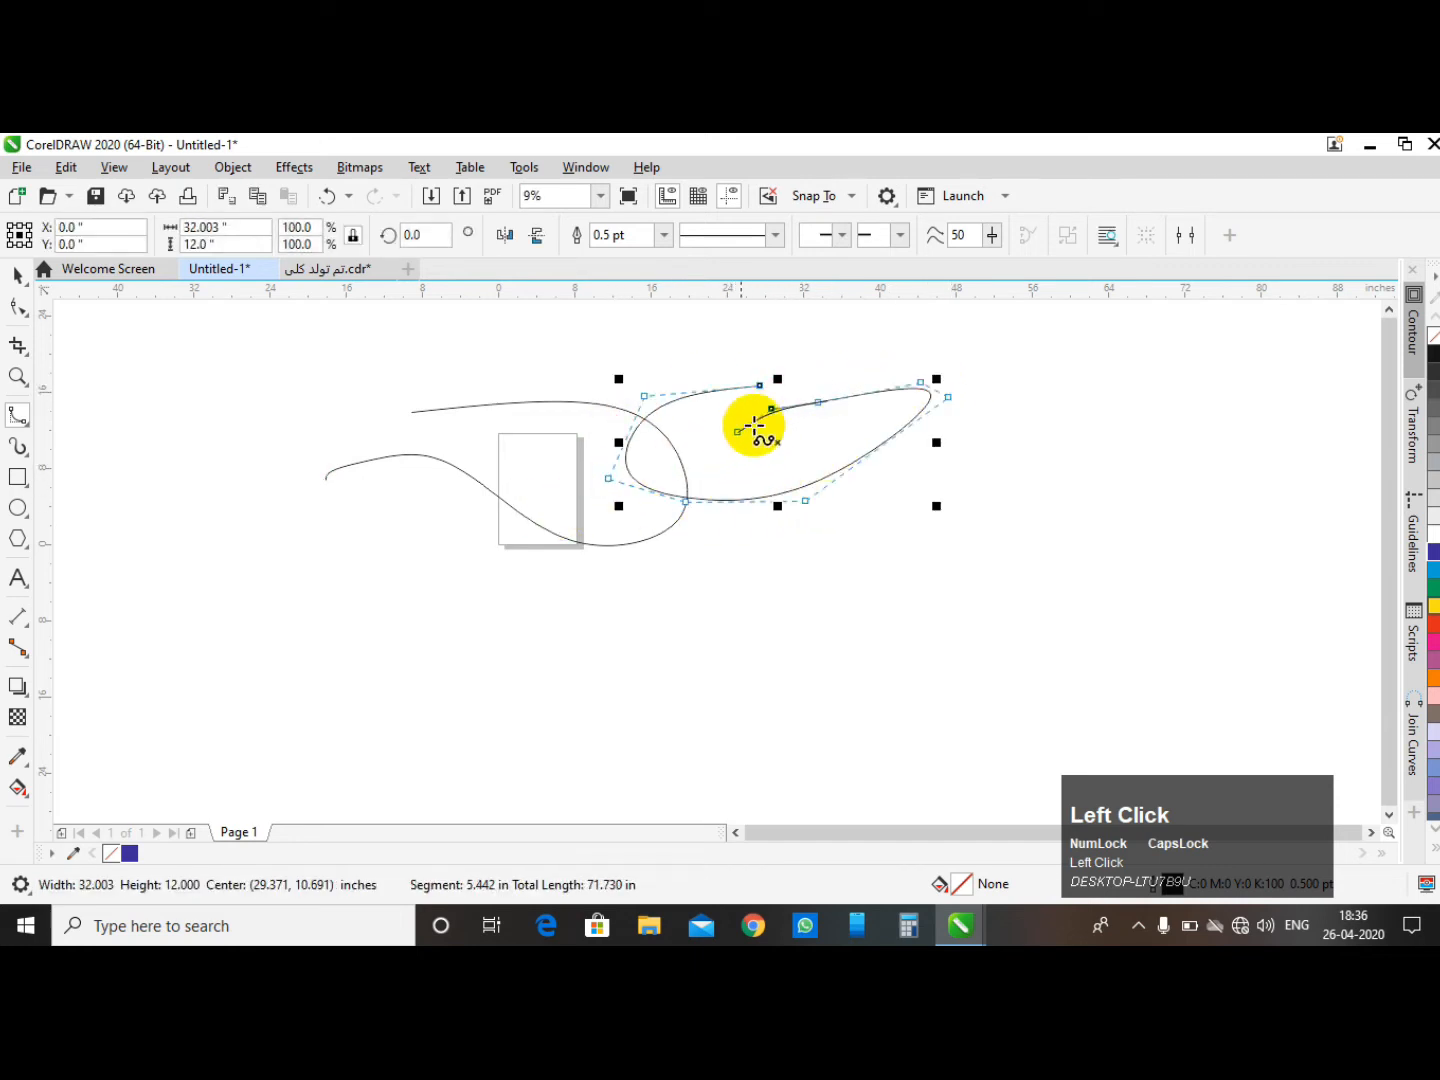
{"action": "double_click", "coordinate": [769, 400]}
{"action": "scroll", "coordinate": [680, 401], "scroll_direction": "down", "scroll_amount": 2}
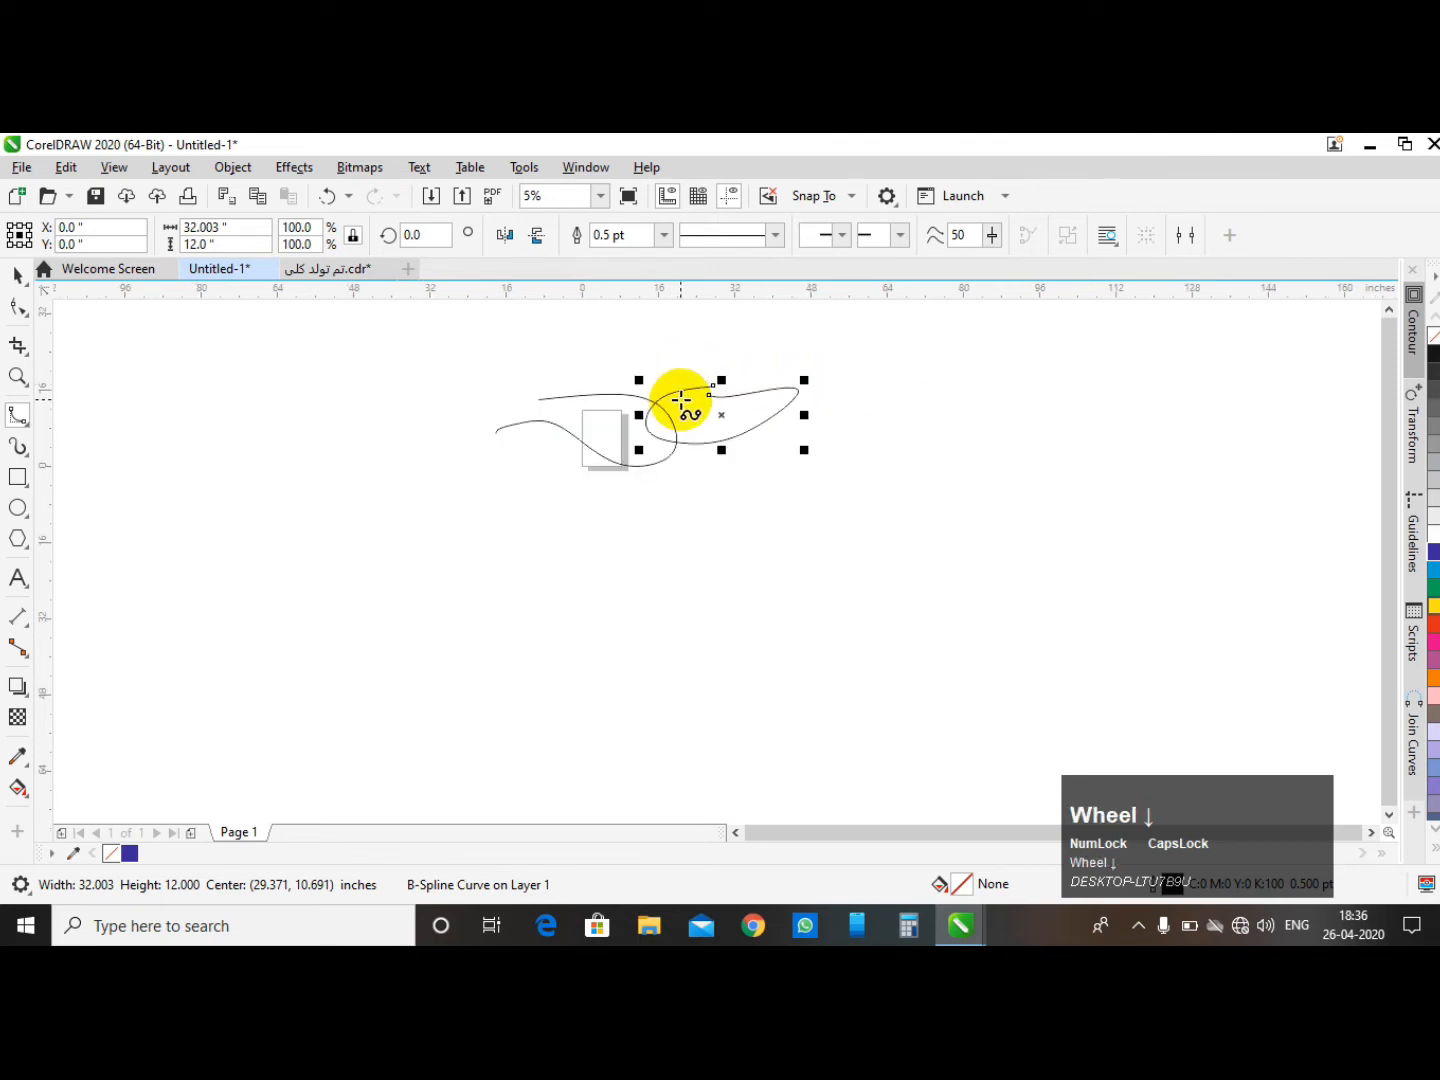
- Drag the top control point of the first B-spline curve with the Shape tool, then undo the move
{"action": "left_click", "coordinate": [17, 275]}
{"action": "left_click", "coordinate": [571, 363]}
{"action": "scroll", "coordinate": [727, 378], "scroll_direction": "up", "scroll_amount": 1}
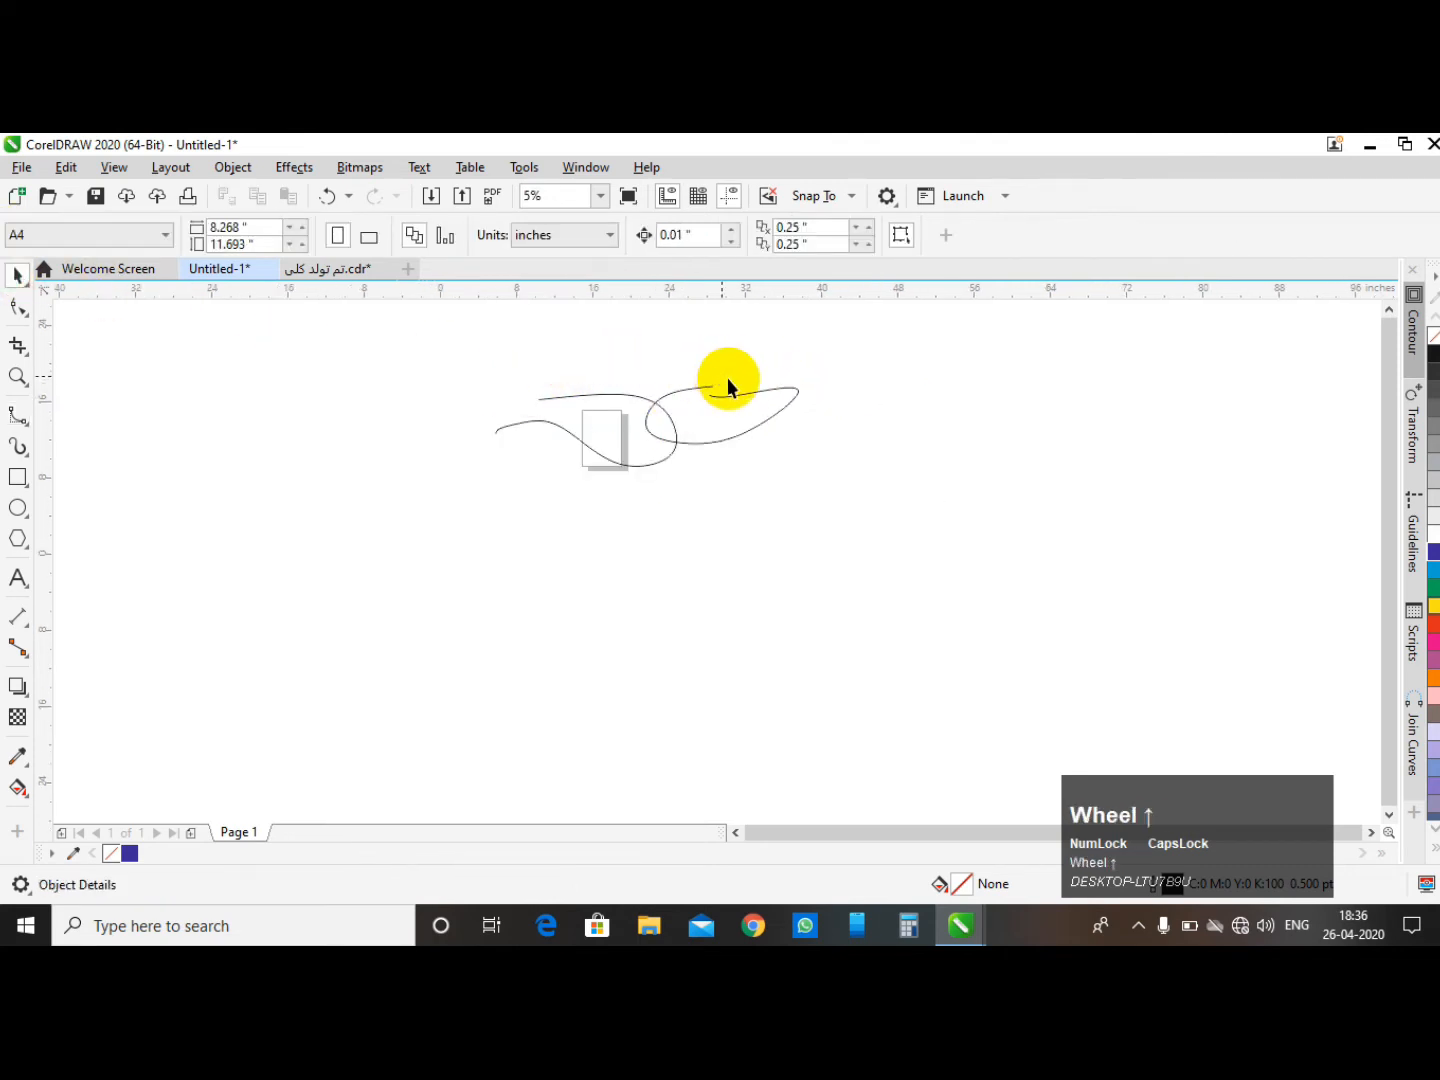
{"action": "left_click", "coordinate": [705, 413]}
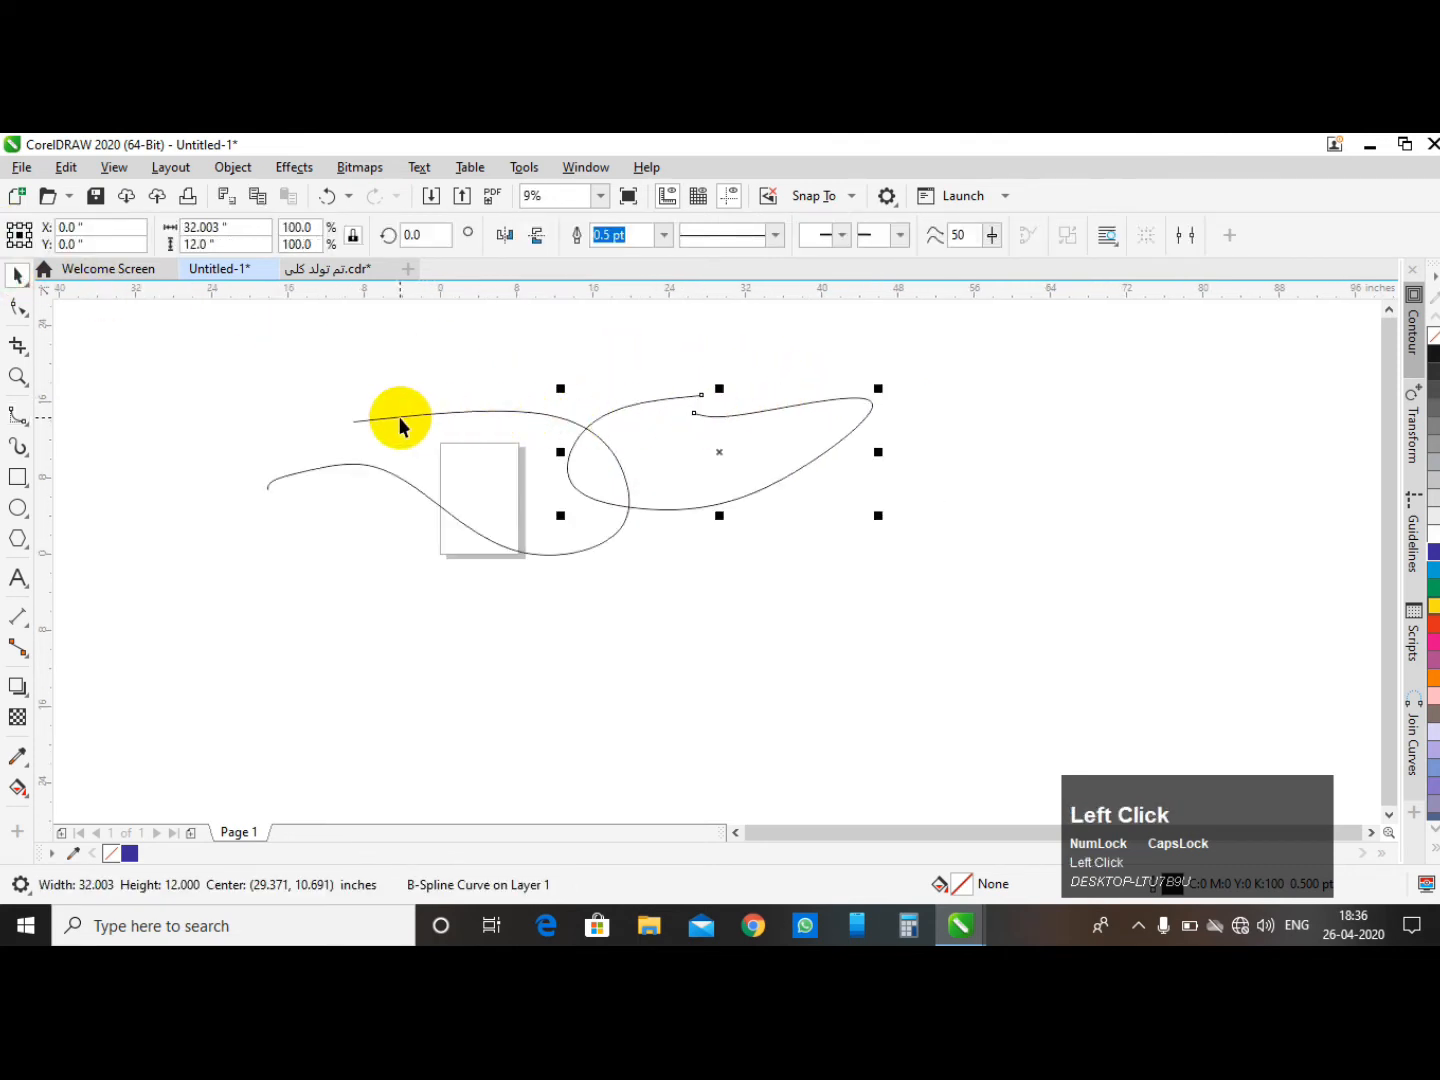
{"action": "left_click", "coordinate": [401, 419]}
{"action": "left_click", "coordinate": [20, 308]}
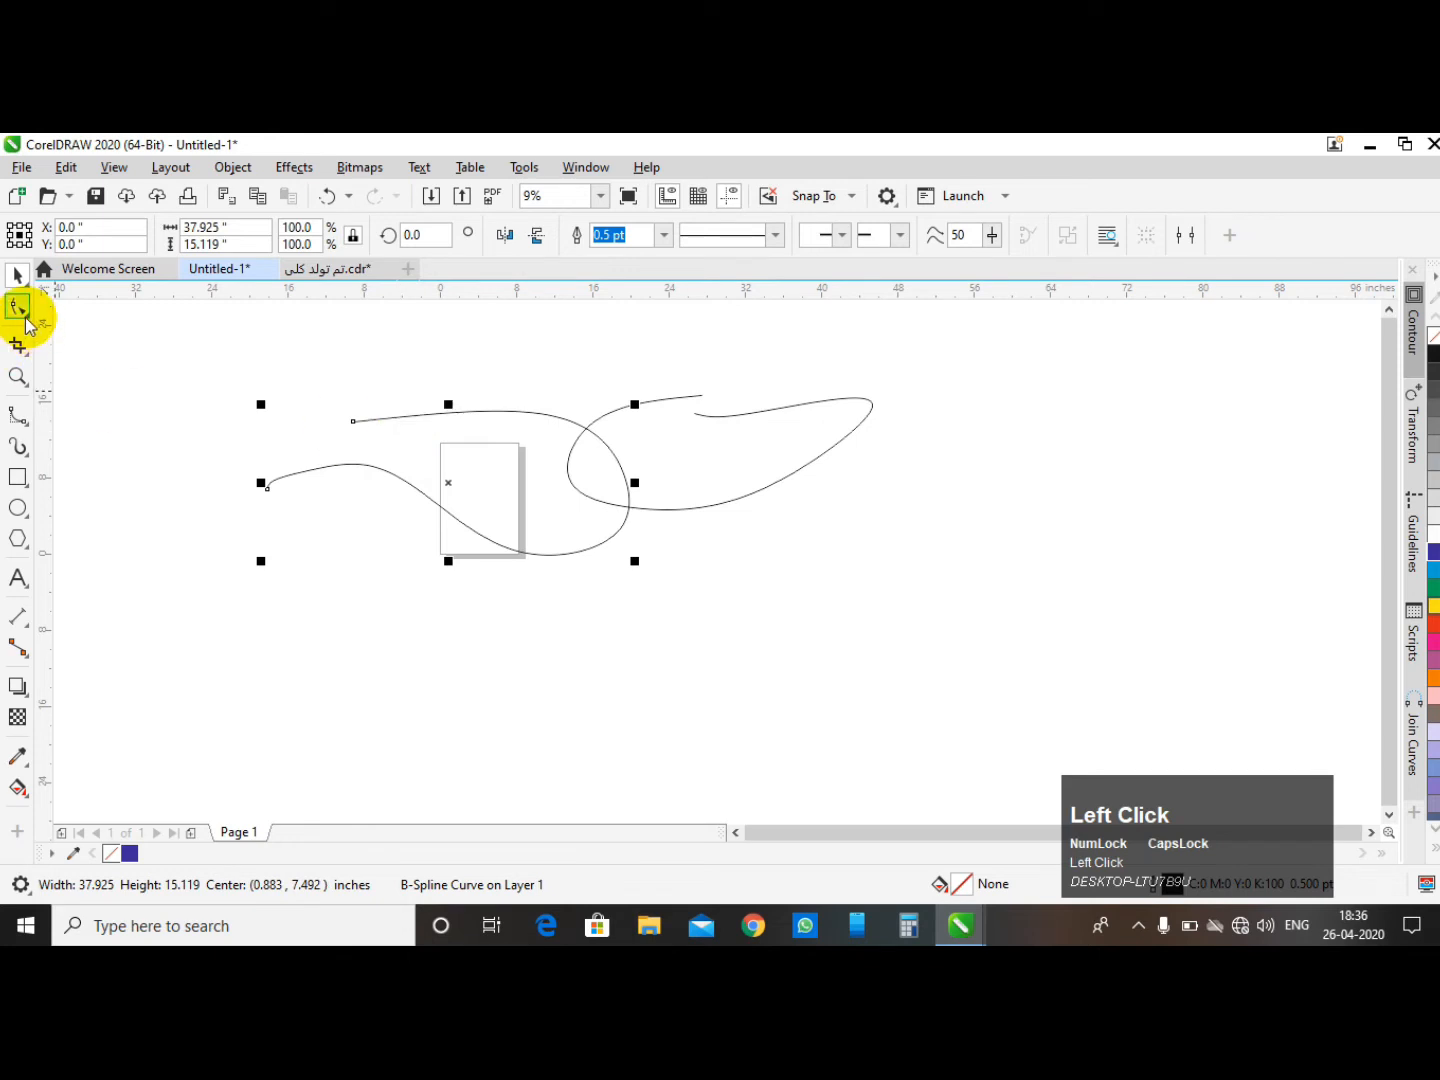
{"action": "left_click", "coordinate": [26, 314]}
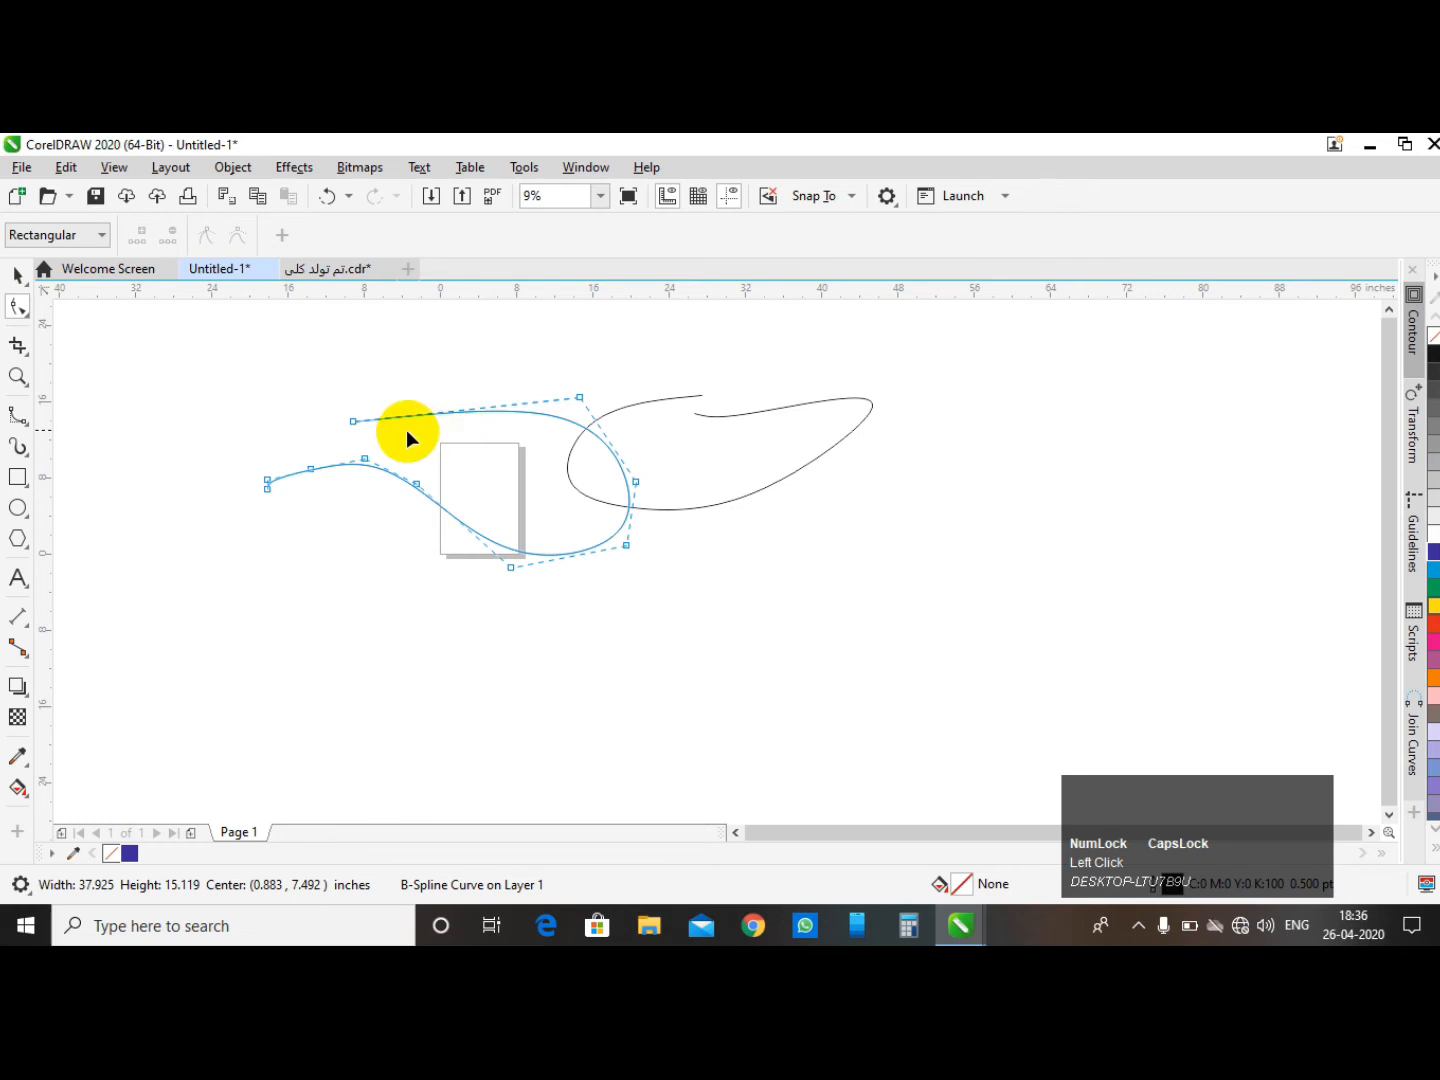
{"action": "scroll", "coordinate": [312, 380], "scroll_direction": "up", "scroll_amount": 3}
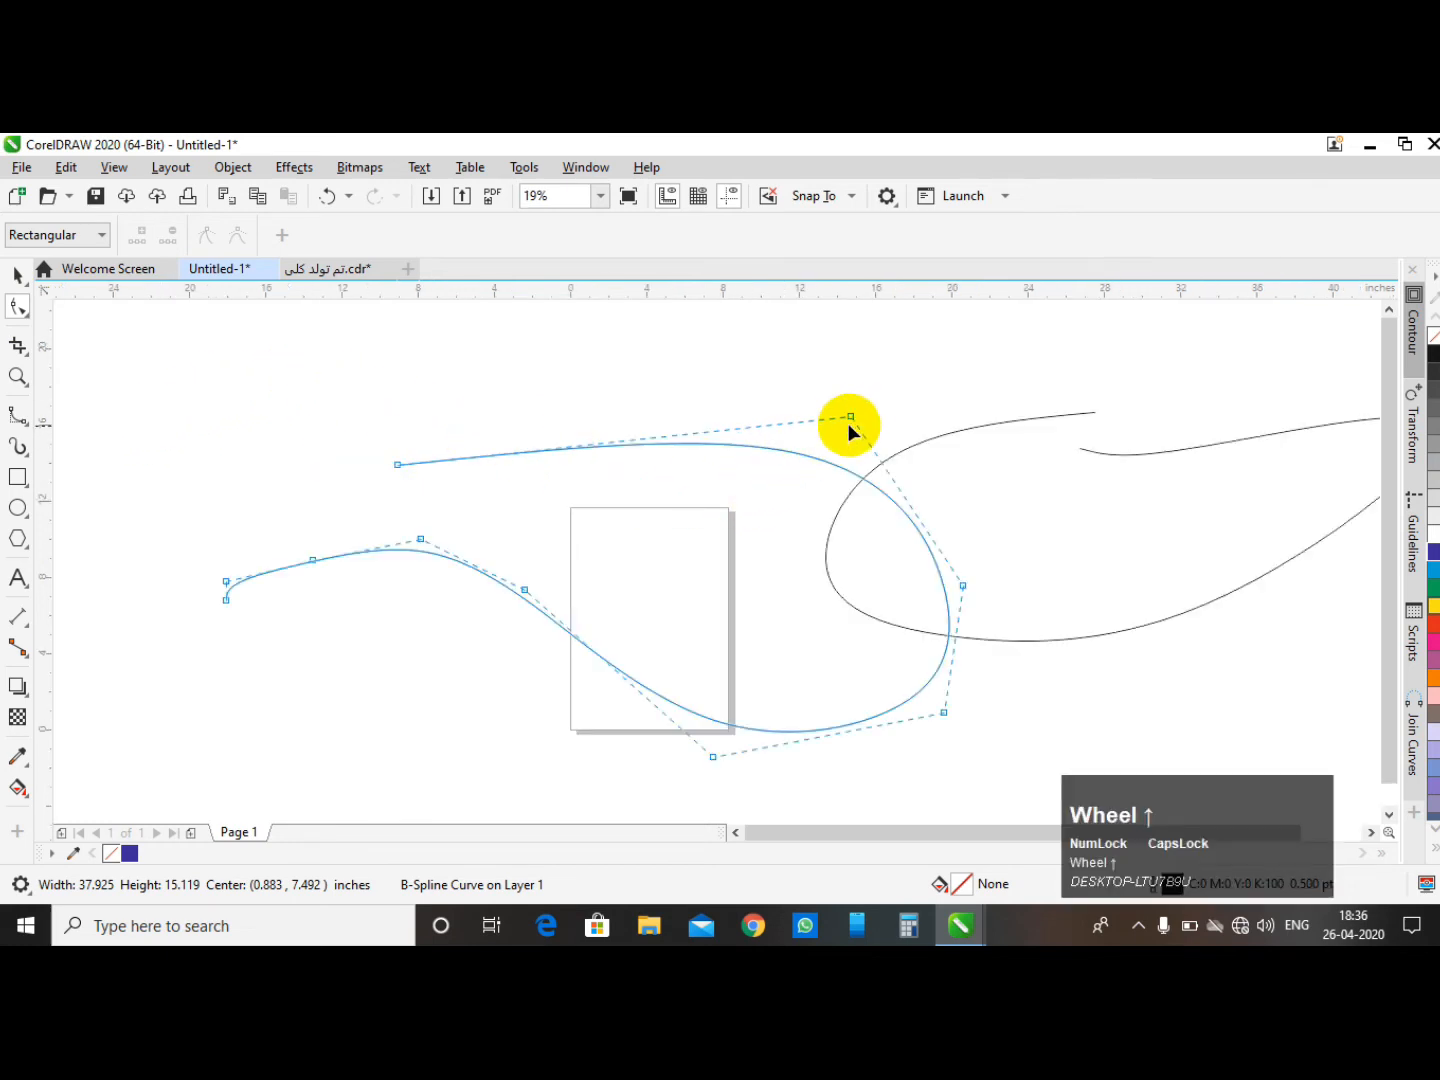
{"action": "left_click_drag", "start_coordinate": [851, 417], "coordinate": [653, 409]}
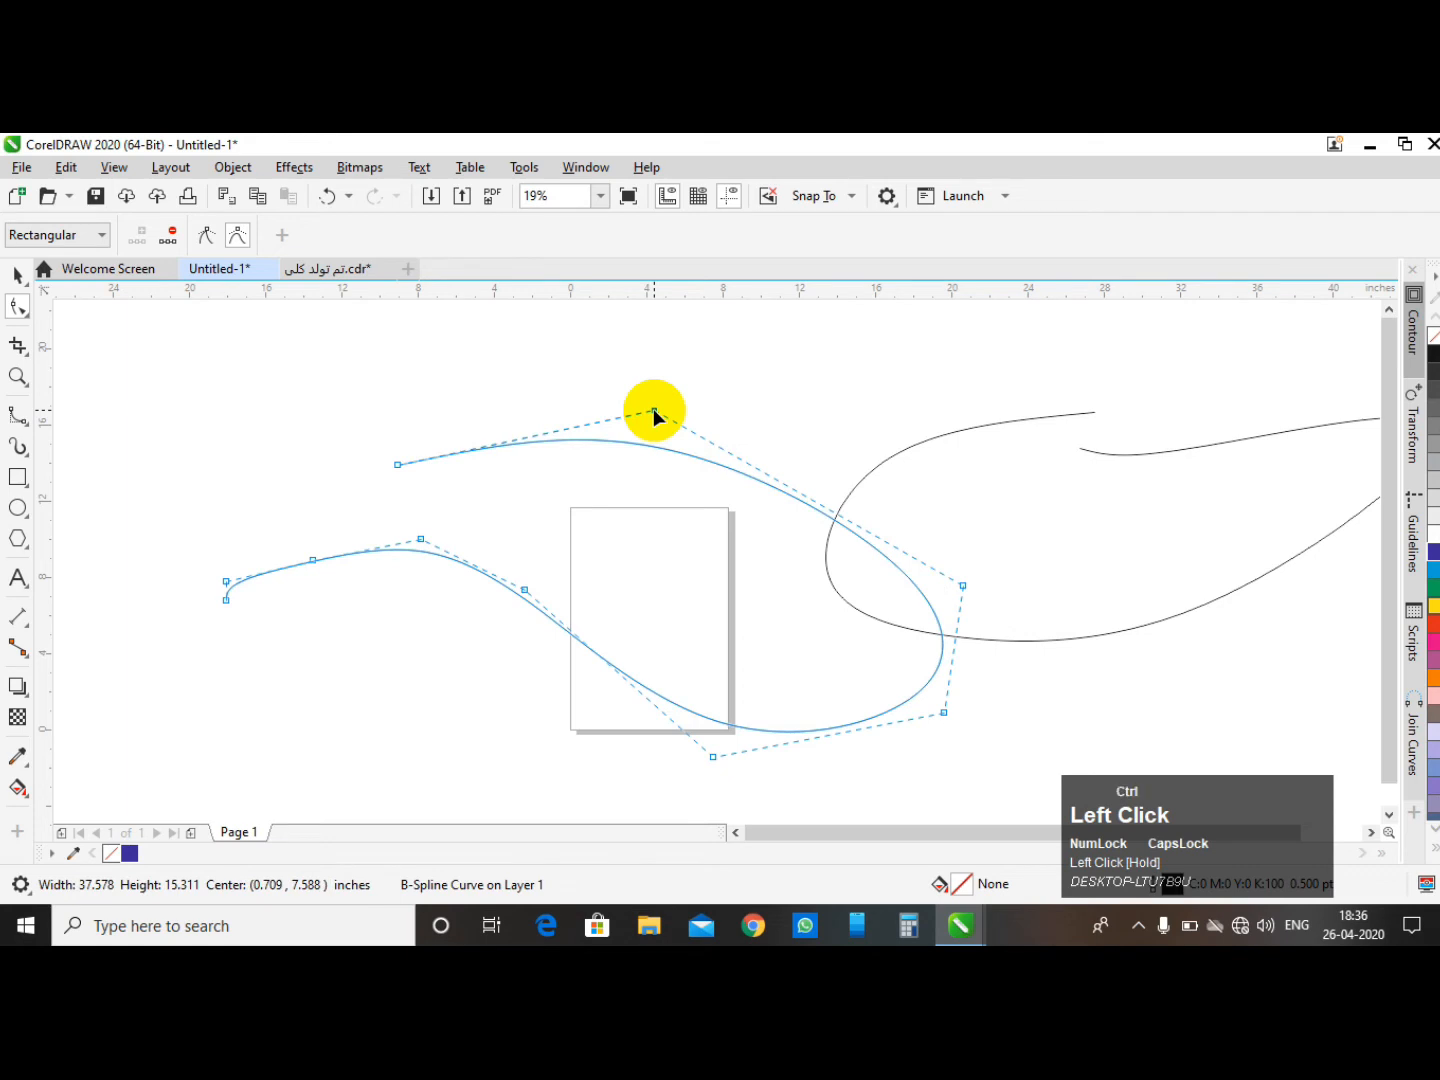
{"action": "key", "text": "ctrl+z"}
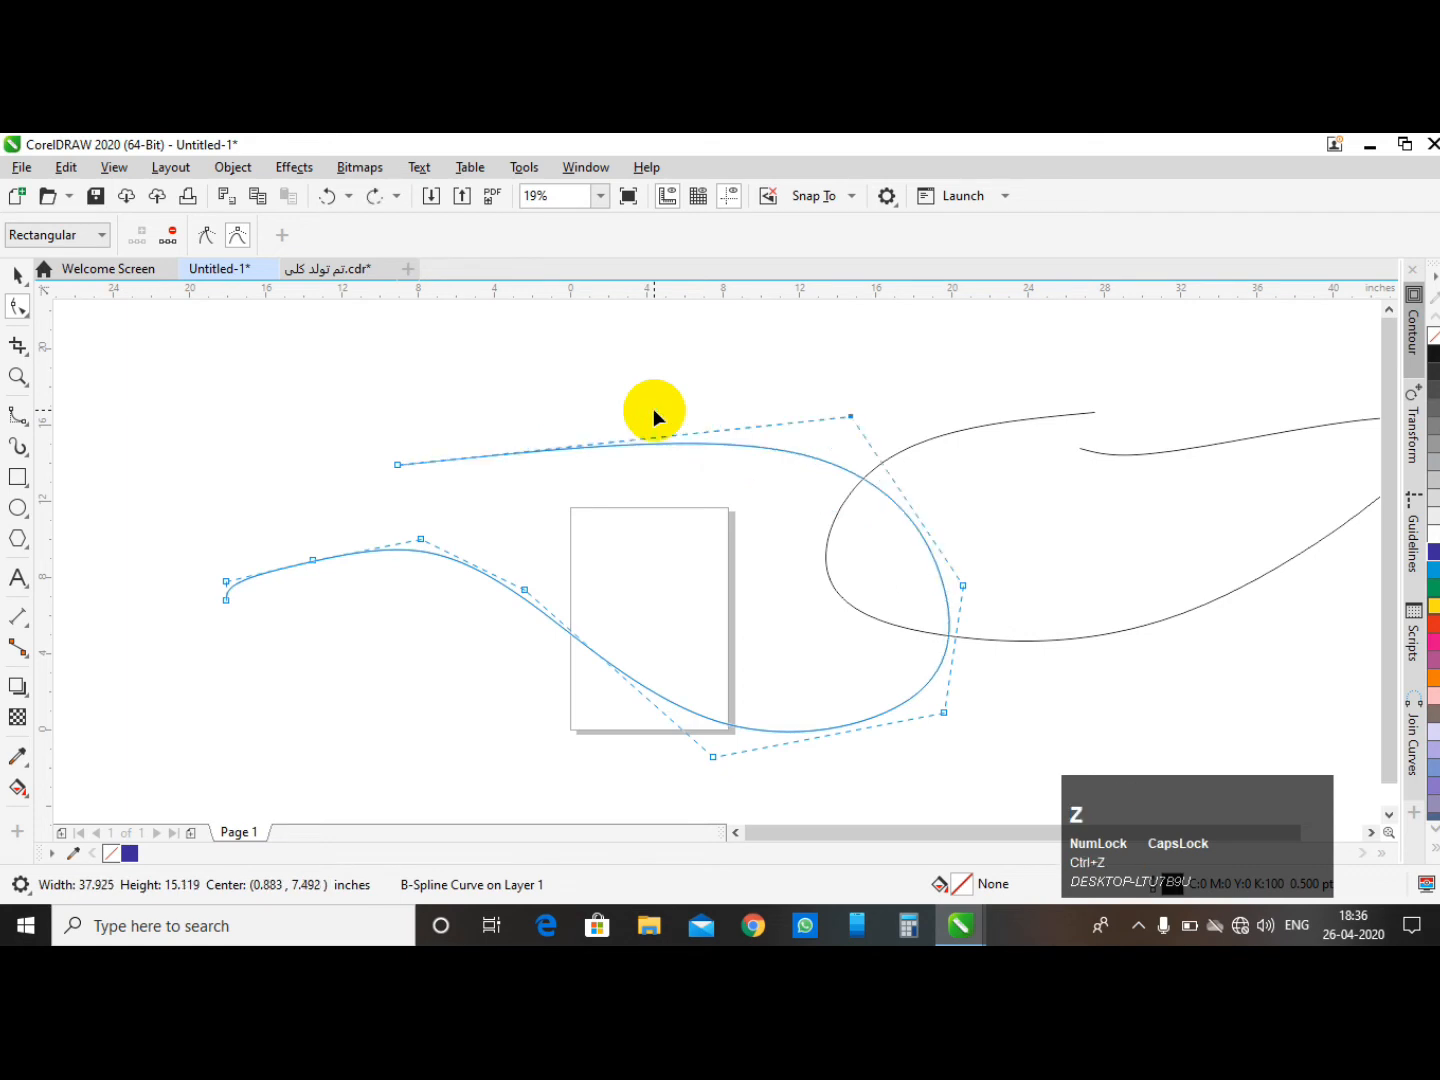
- Open the first curve's context menu to examine the Convert to Curves option, then dismiss it
{"action": "left_click", "coordinate": [14, 275]}
{"action": "left_click", "coordinate": [581, 399]}
{"action": "left_click", "coordinate": [630, 457]}
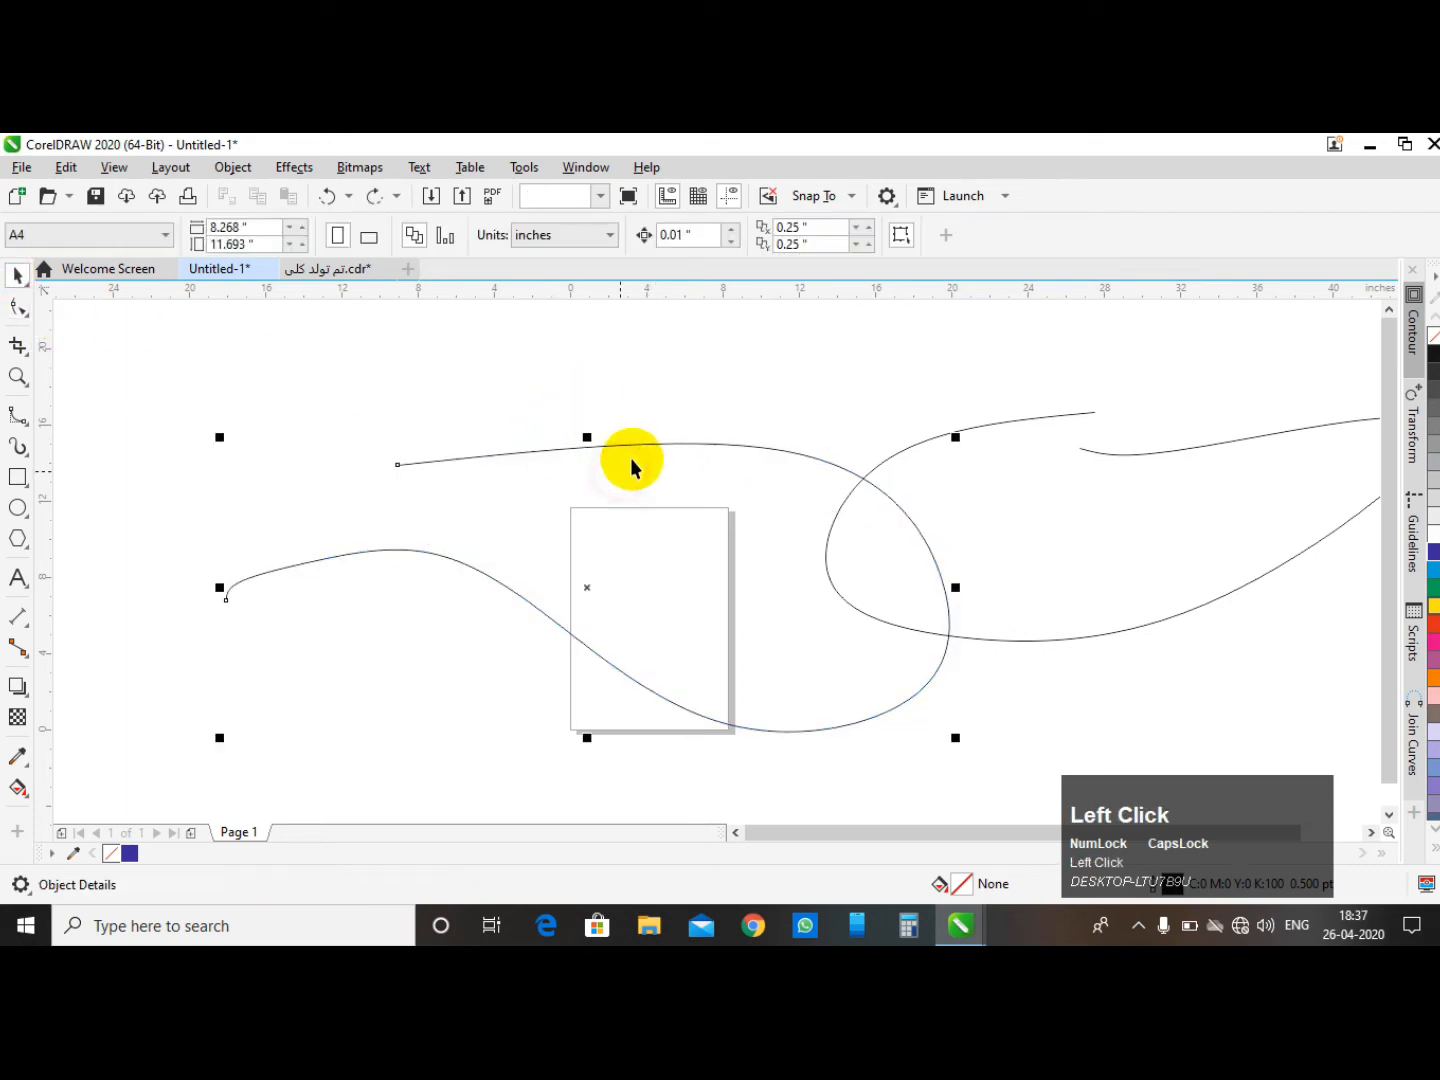
{"action": "right_click", "coordinate": [632, 459]}
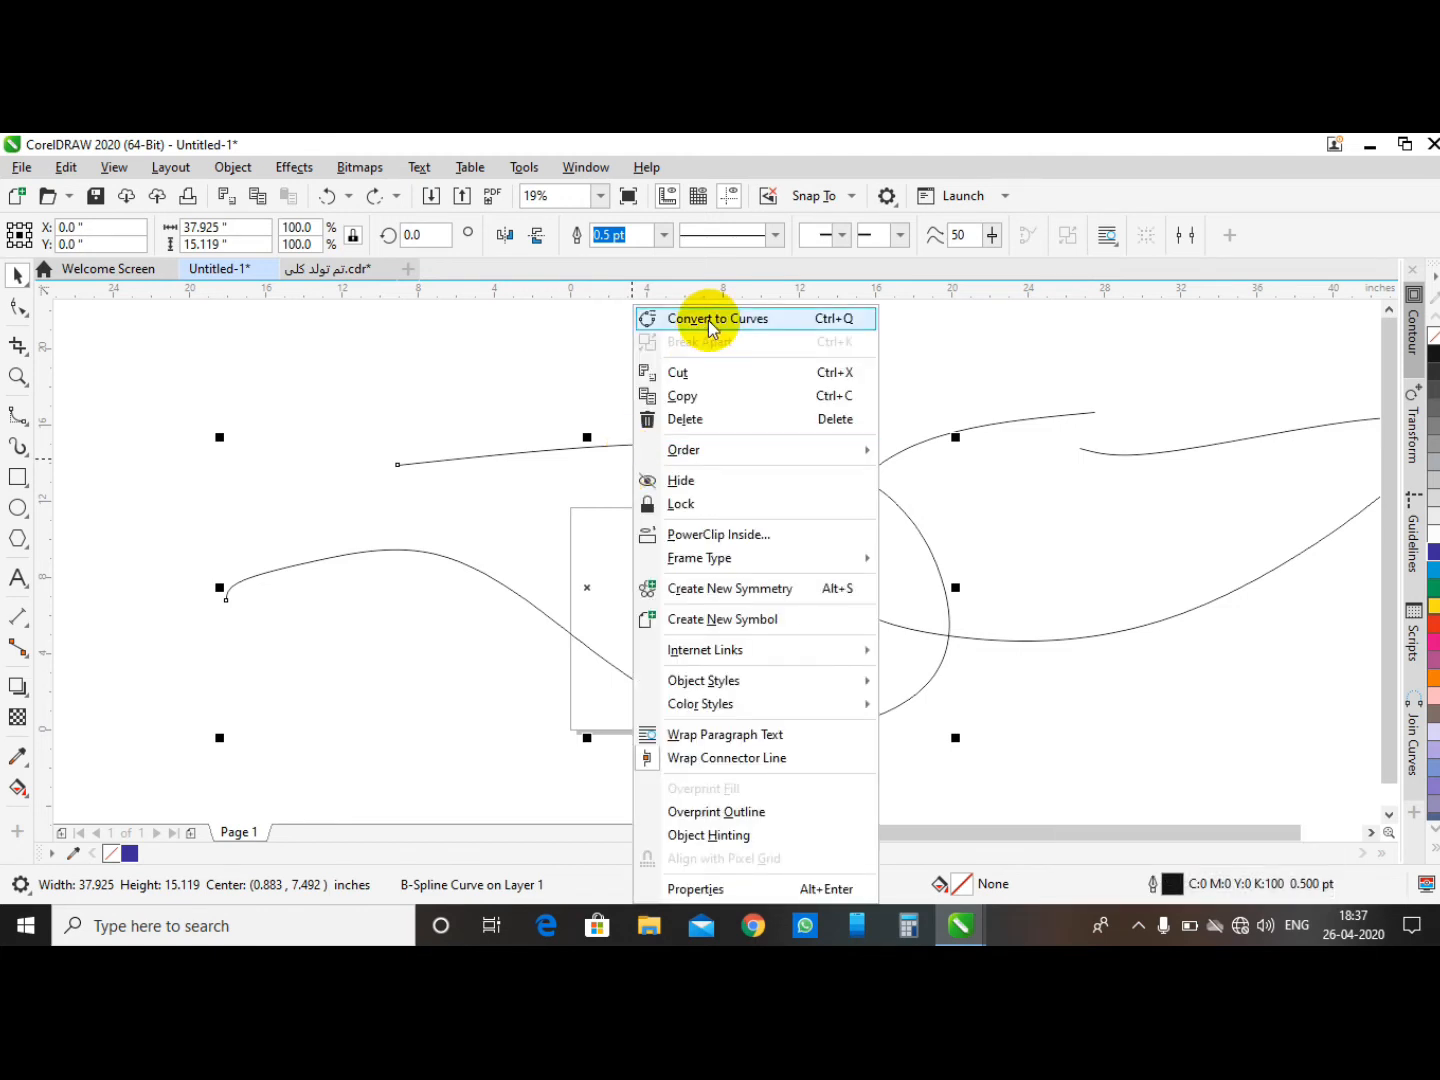
{"action": "left_click", "coordinate": [421, 410]}
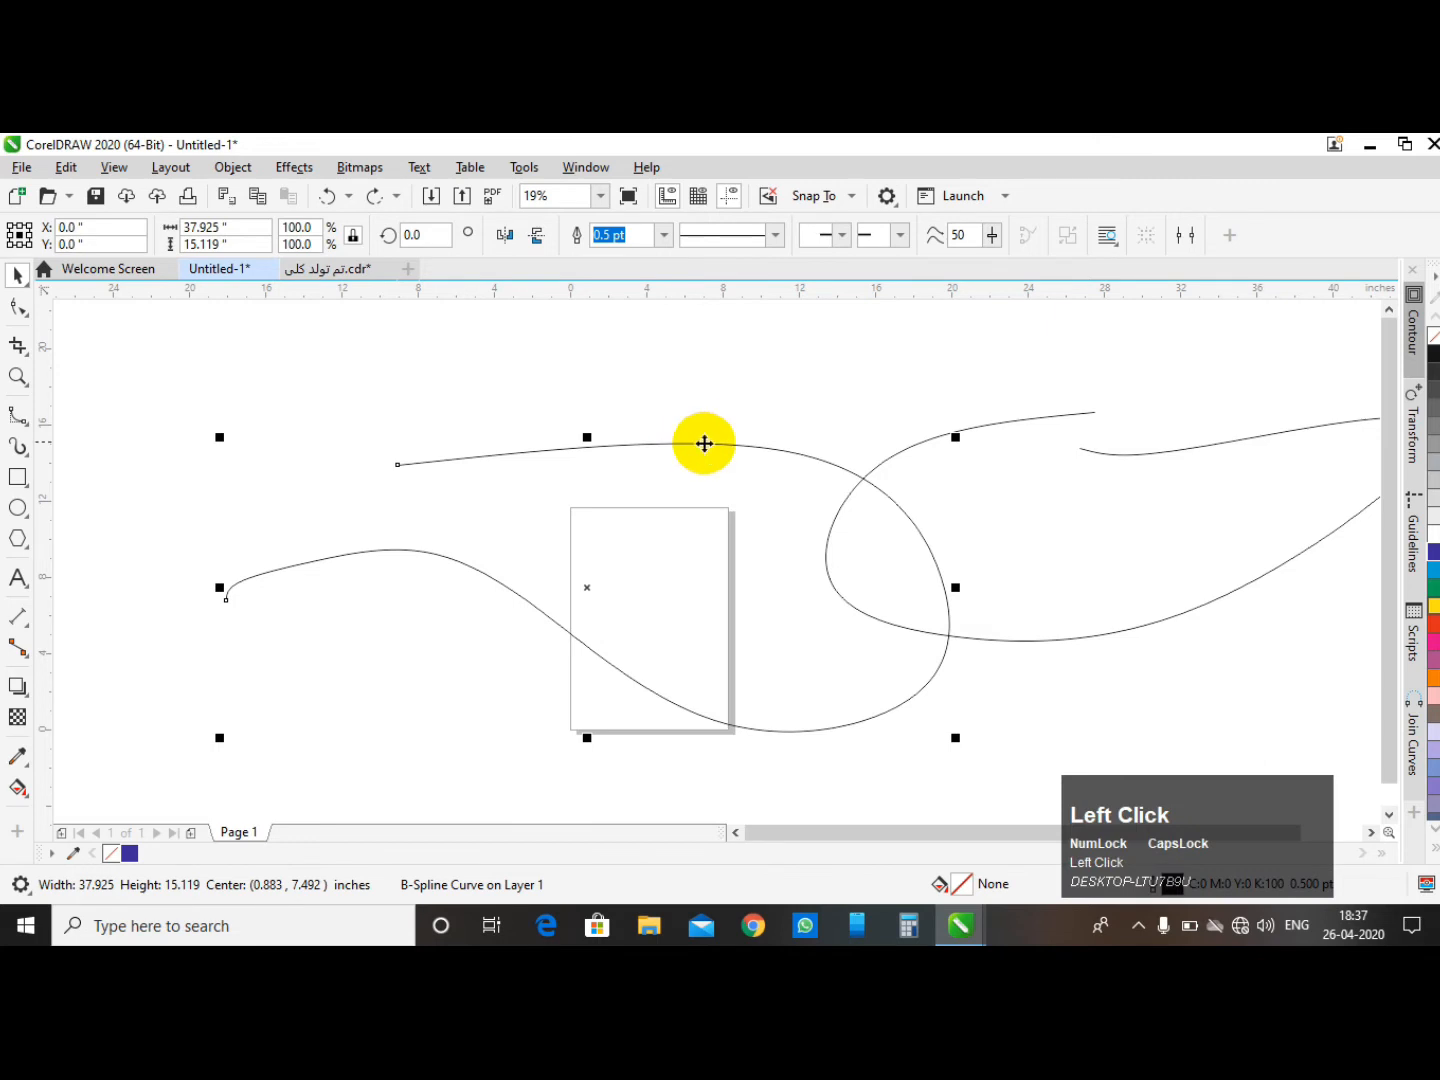
{"action": "scroll", "coordinate": [705, 430], "scroll_direction": "down", "scroll_amount": 2}
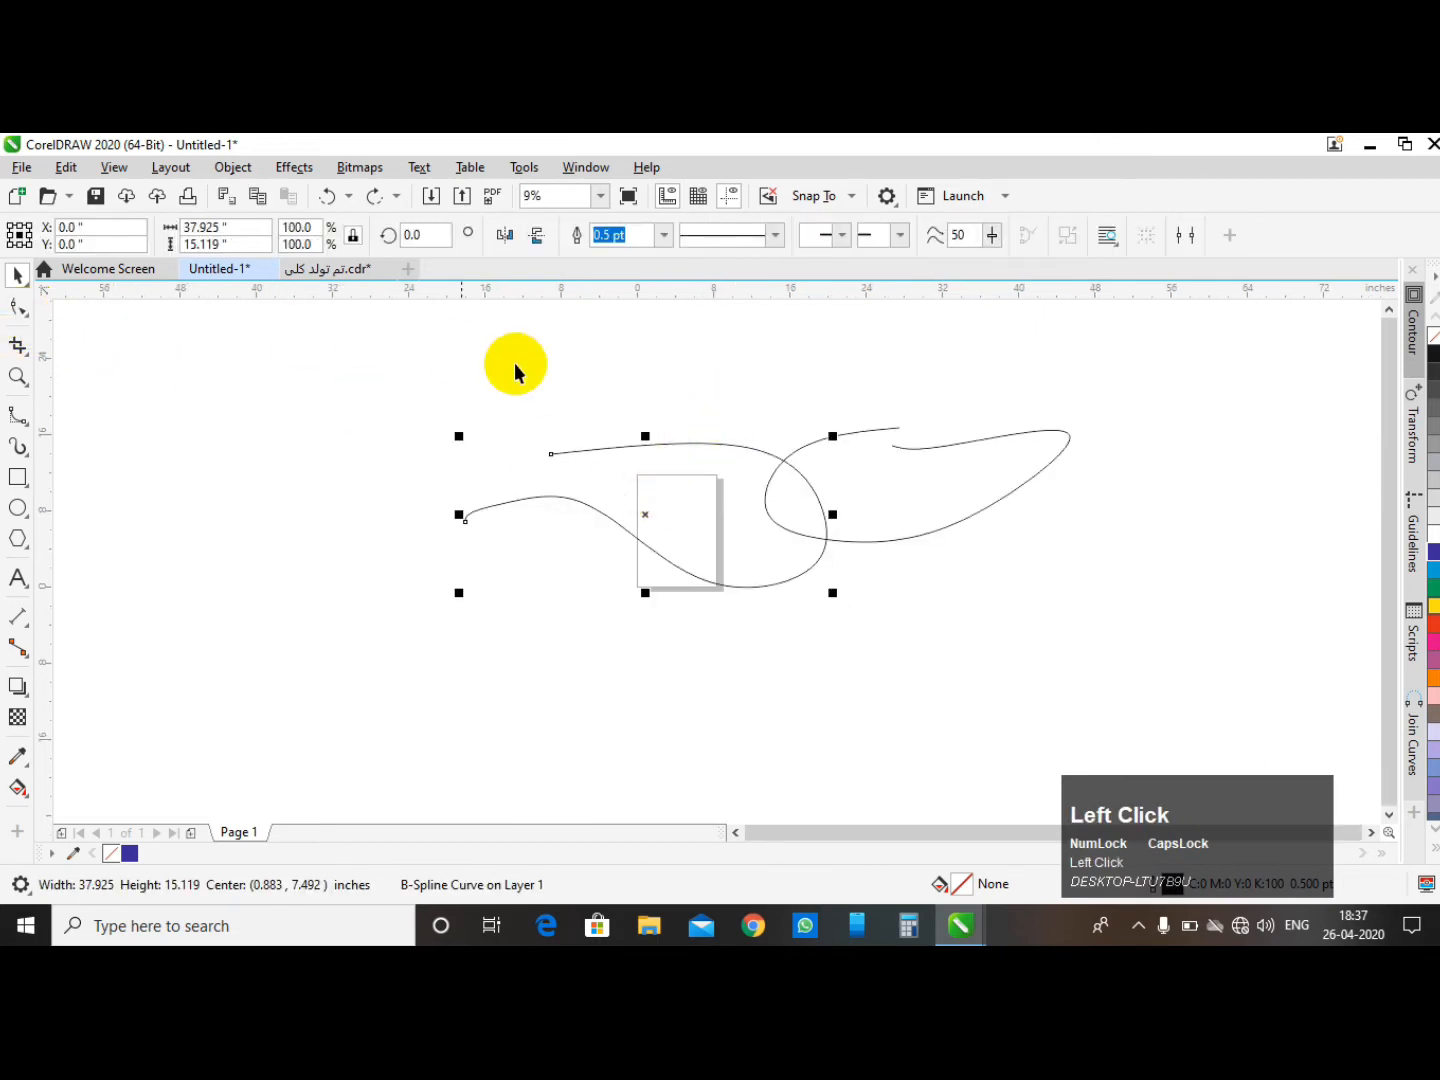
- Reshape the first B-spline curve by dragging its end control point down-left and its top control point leftward
{"action": "left_click", "coordinate": [17, 310]}
{"action": "scroll", "coordinate": [517, 469], "scroll_direction": "up", "scroll_amount": 1}
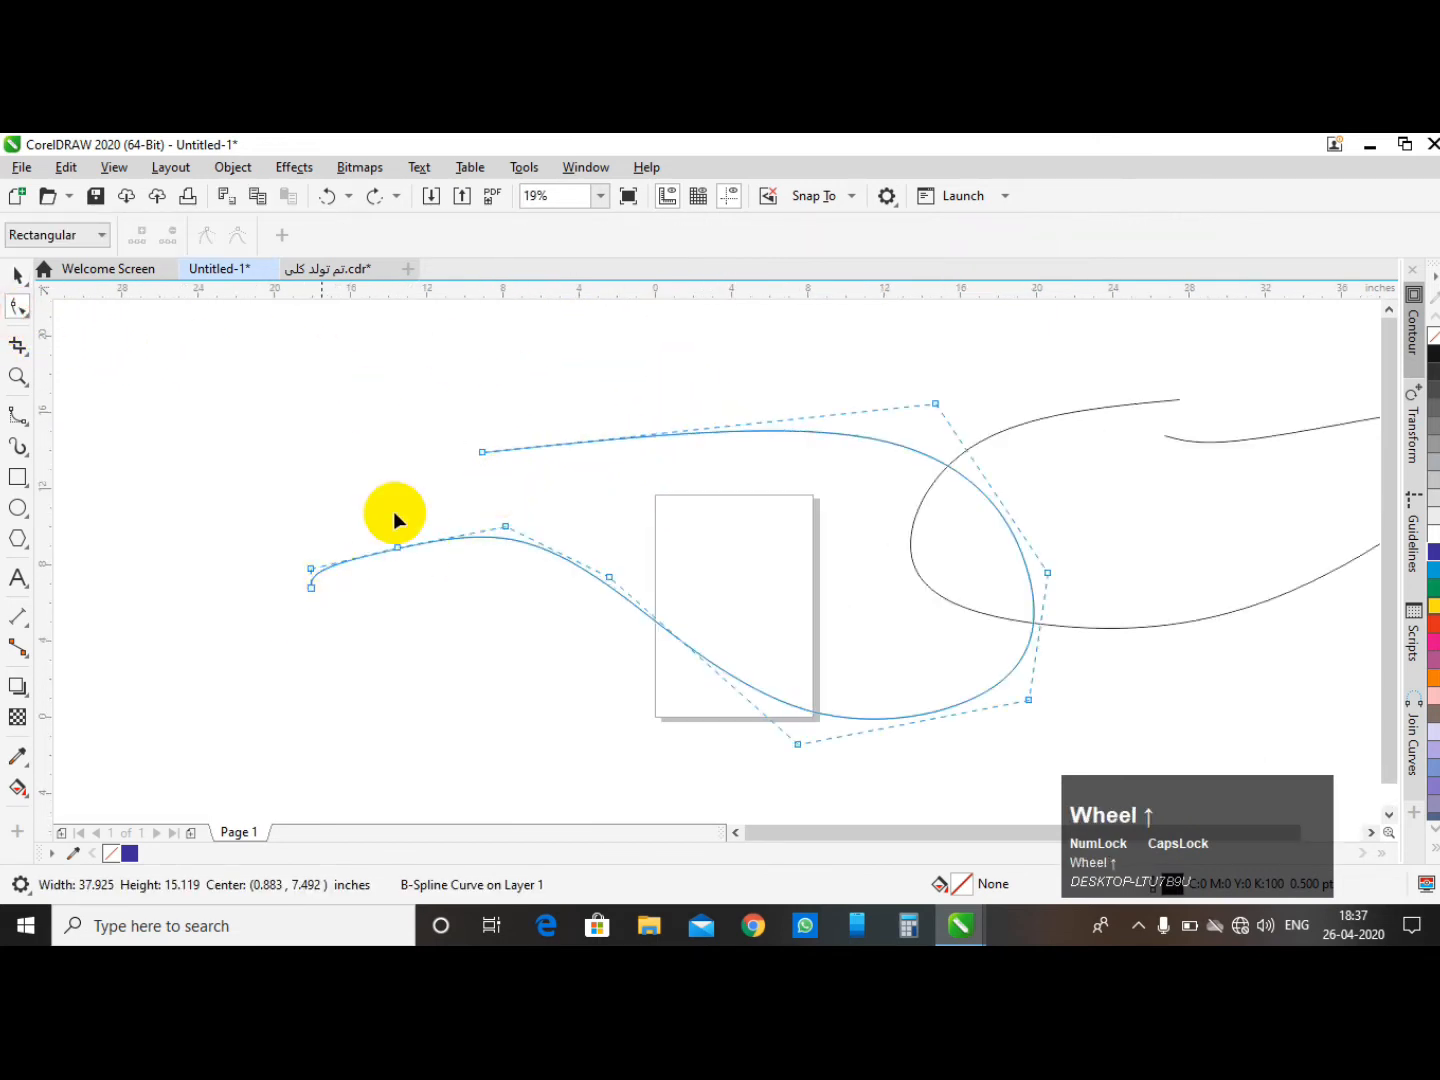
{"action": "left_click", "coordinate": [481, 453]}
{"action": "left_click_drag", "start_coordinate": [481, 452], "coordinate": [287, 549]}
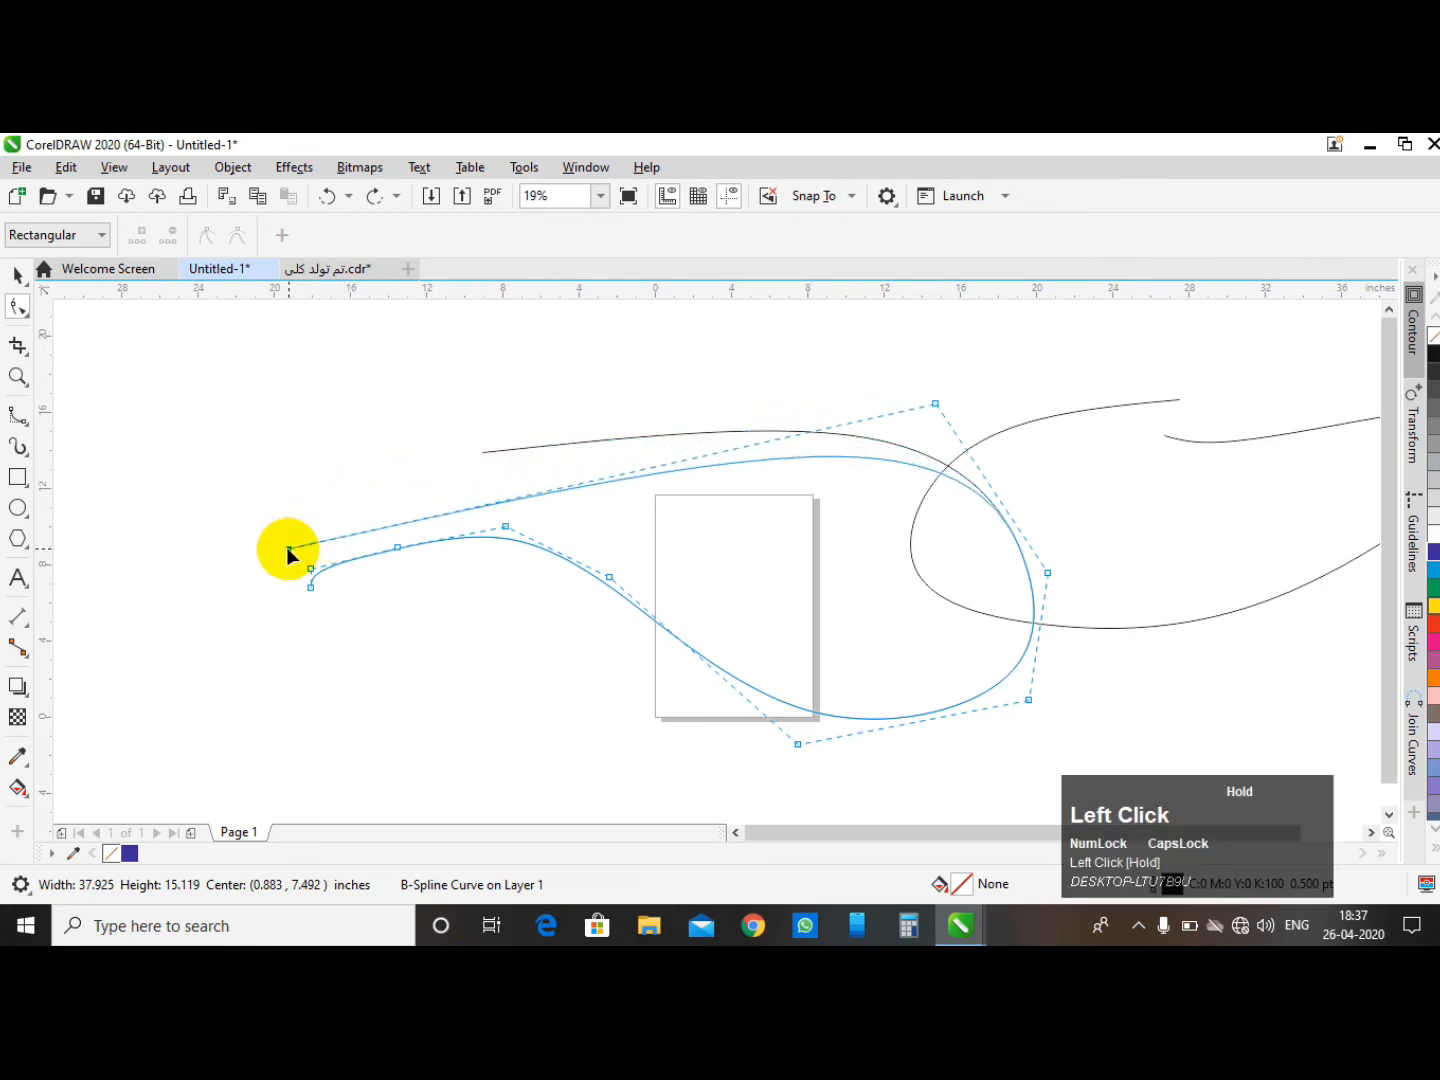
{"action": "left_click_drag", "start_coordinate": [931, 402], "coordinate": [670, 378]}
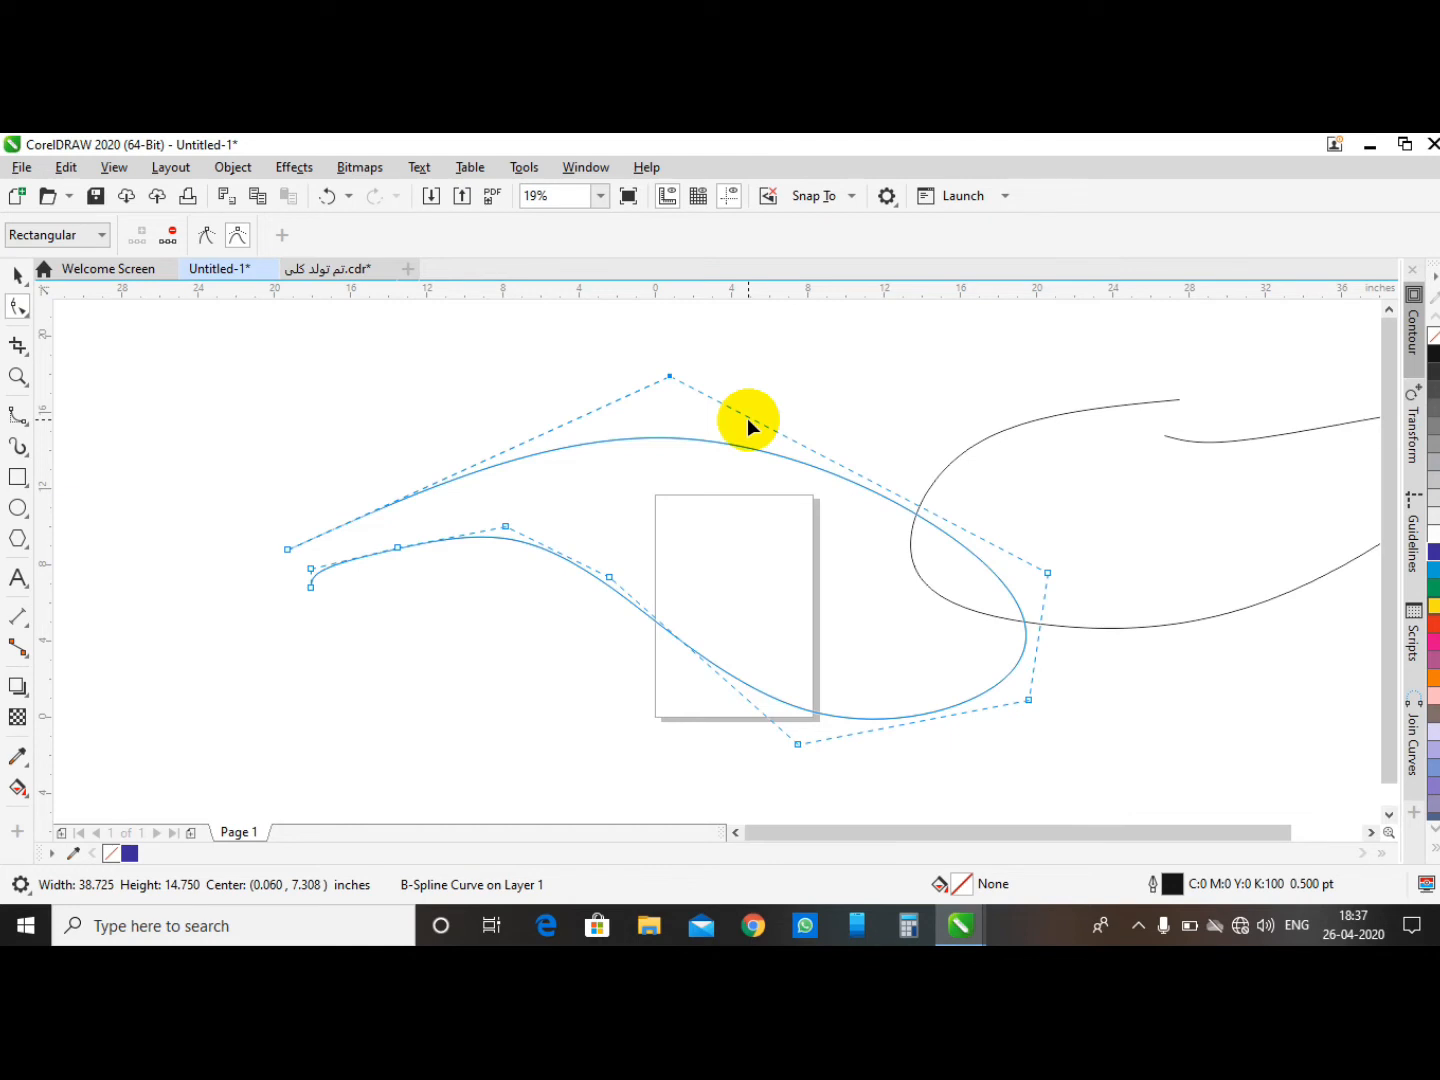
- Convert the first B-spline curve to an ordinary curve with Convert to Curves
{"action": "left_click", "coordinate": [18, 274]}
{"action": "left_click", "coordinate": [571, 372]}
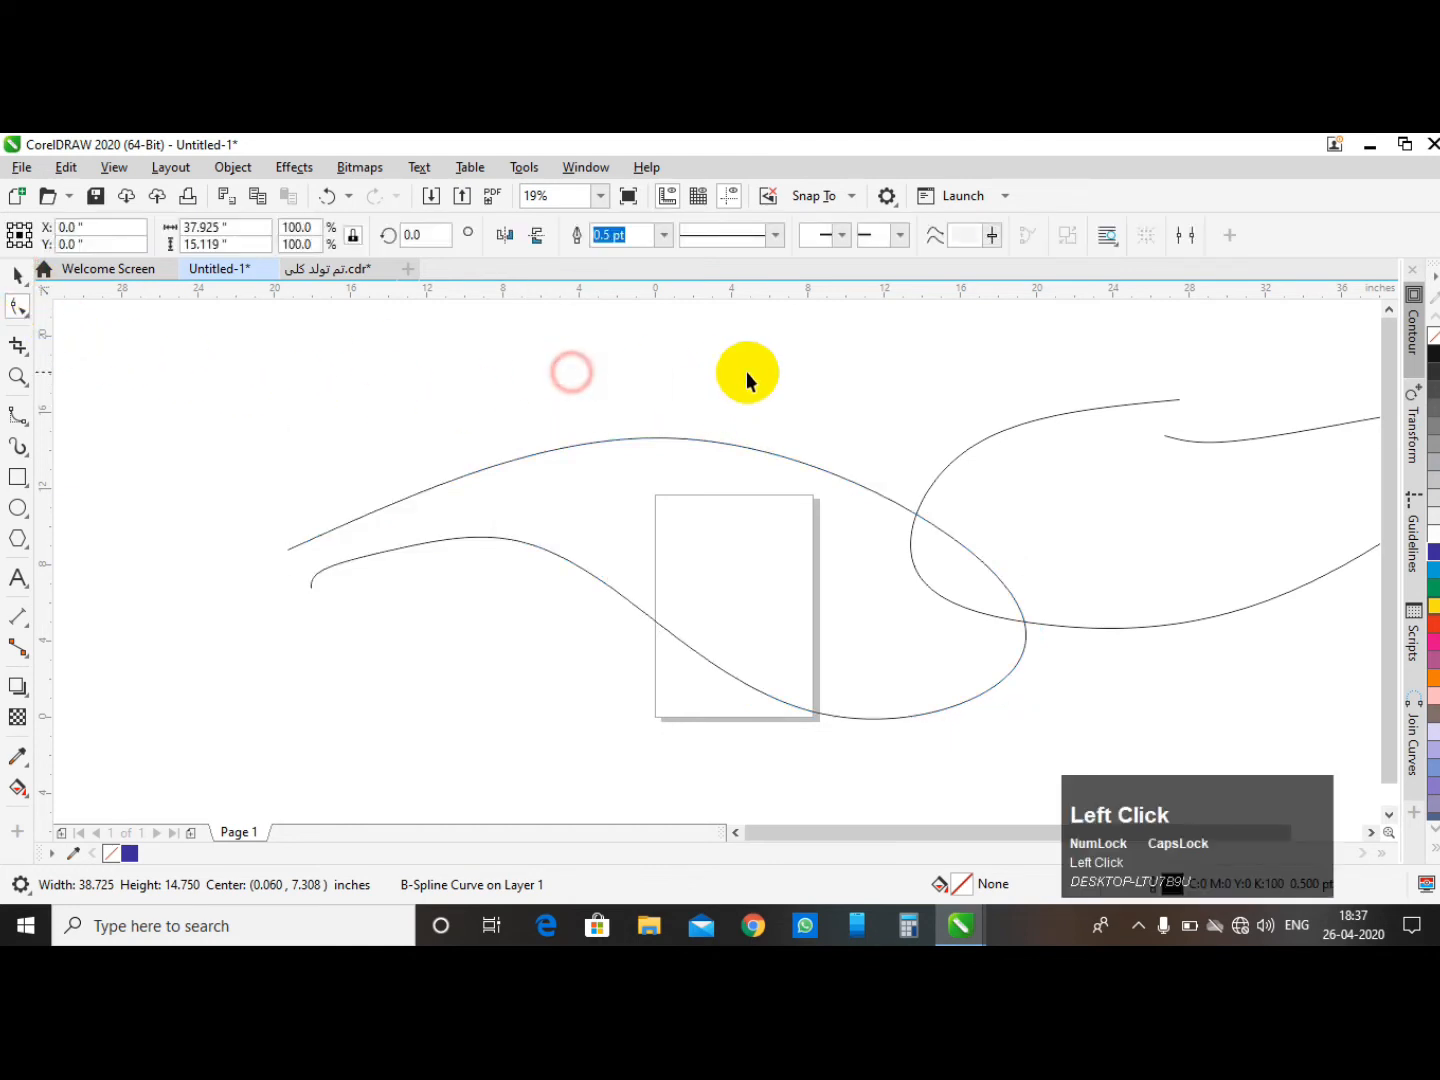
{"action": "left_click", "coordinate": [681, 476]}
{"action": "key", "text": "ctrl+q"}
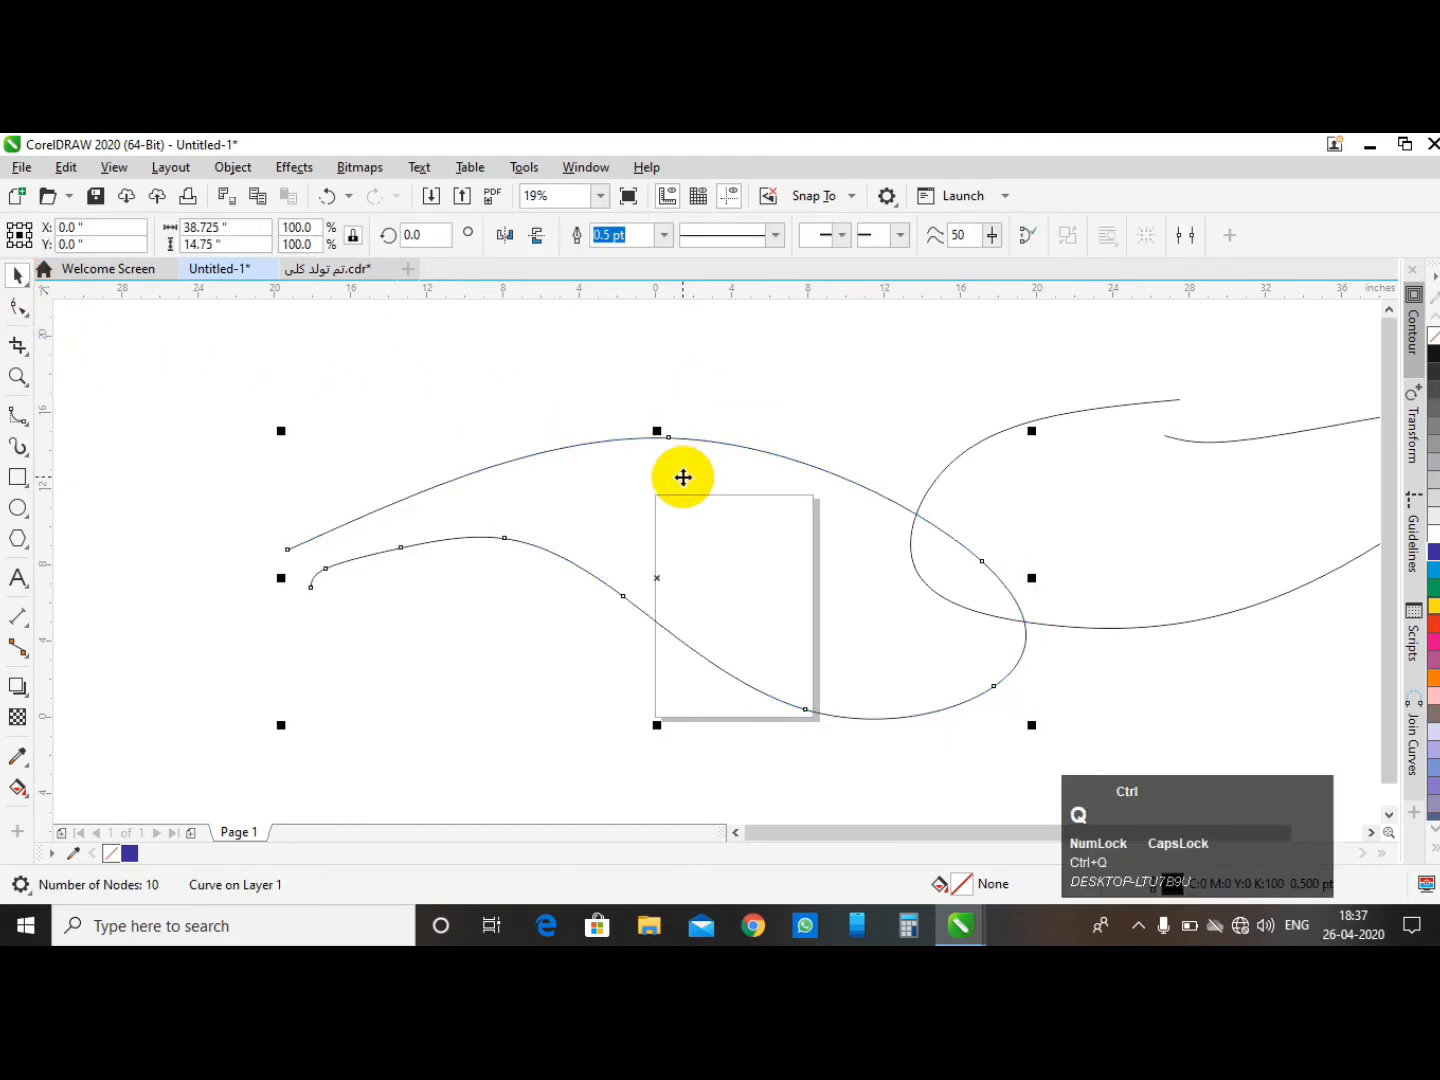
- Move the second curve further to the right, away from the first
{"action": "left_click", "coordinate": [792, 380]}
{"action": "scroll", "coordinate": [544, 495], "scroll_direction": "down", "scroll_amount": 2}
{"action": "left_click_drag", "start_coordinate": [824, 509], "coordinate": [990, 463]}
- Select both end nodes of the converted curve with the Shape tool
{"action": "left_click", "coordinate": [592, 507]}
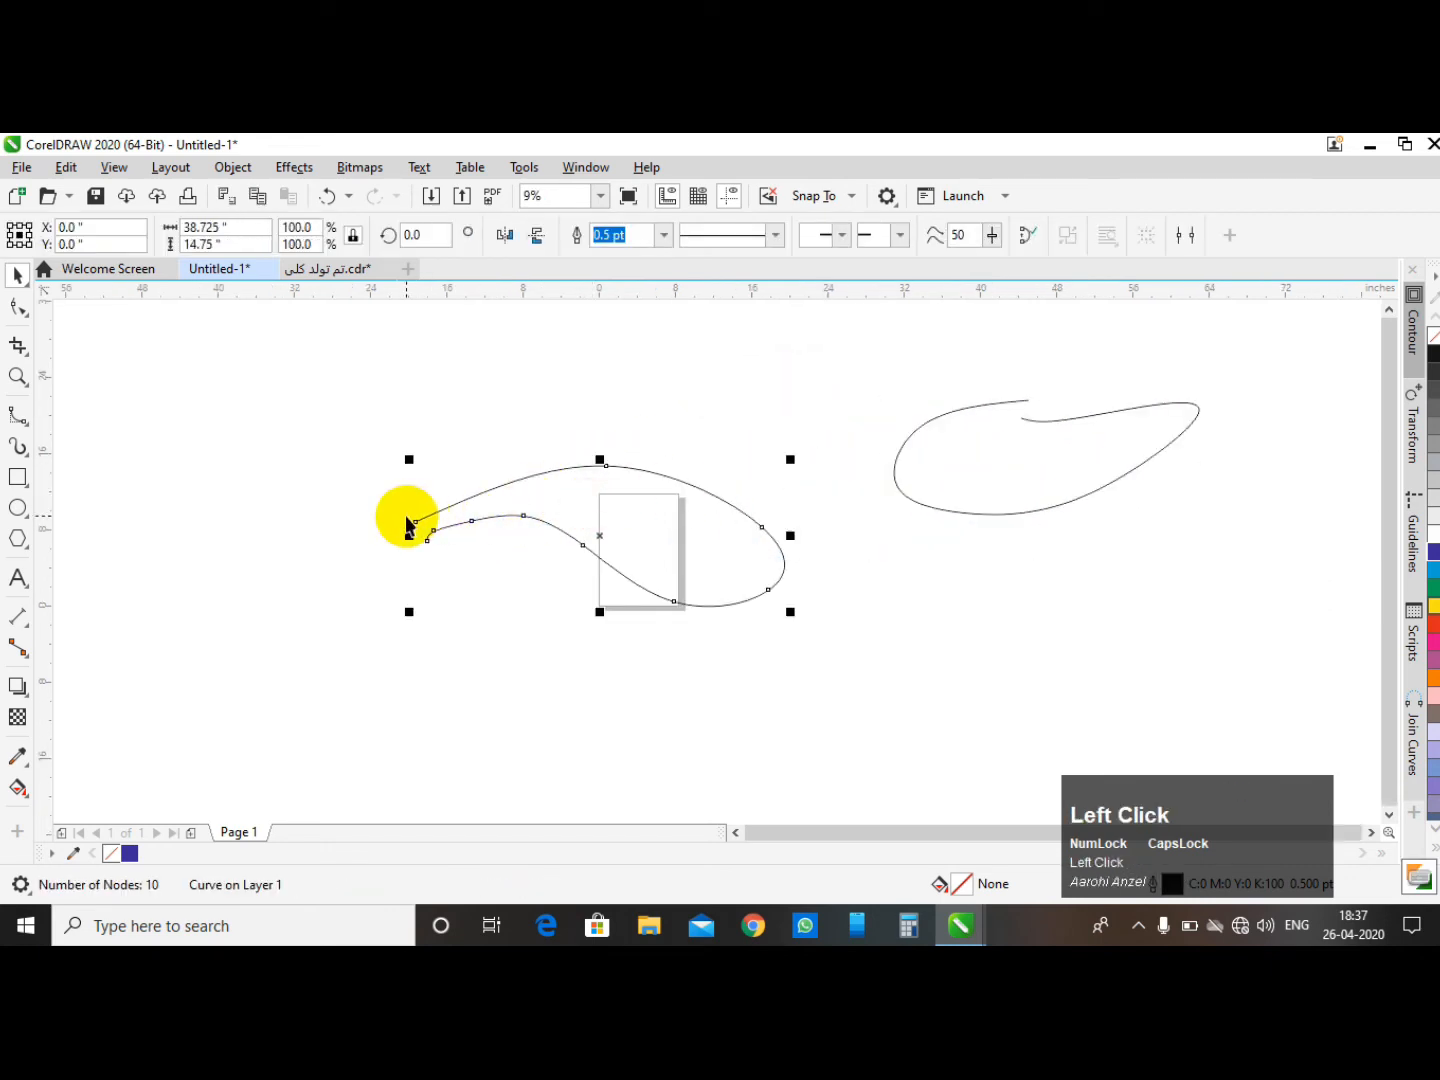
{"action": "left_click", "coordinate": [26, 312]}
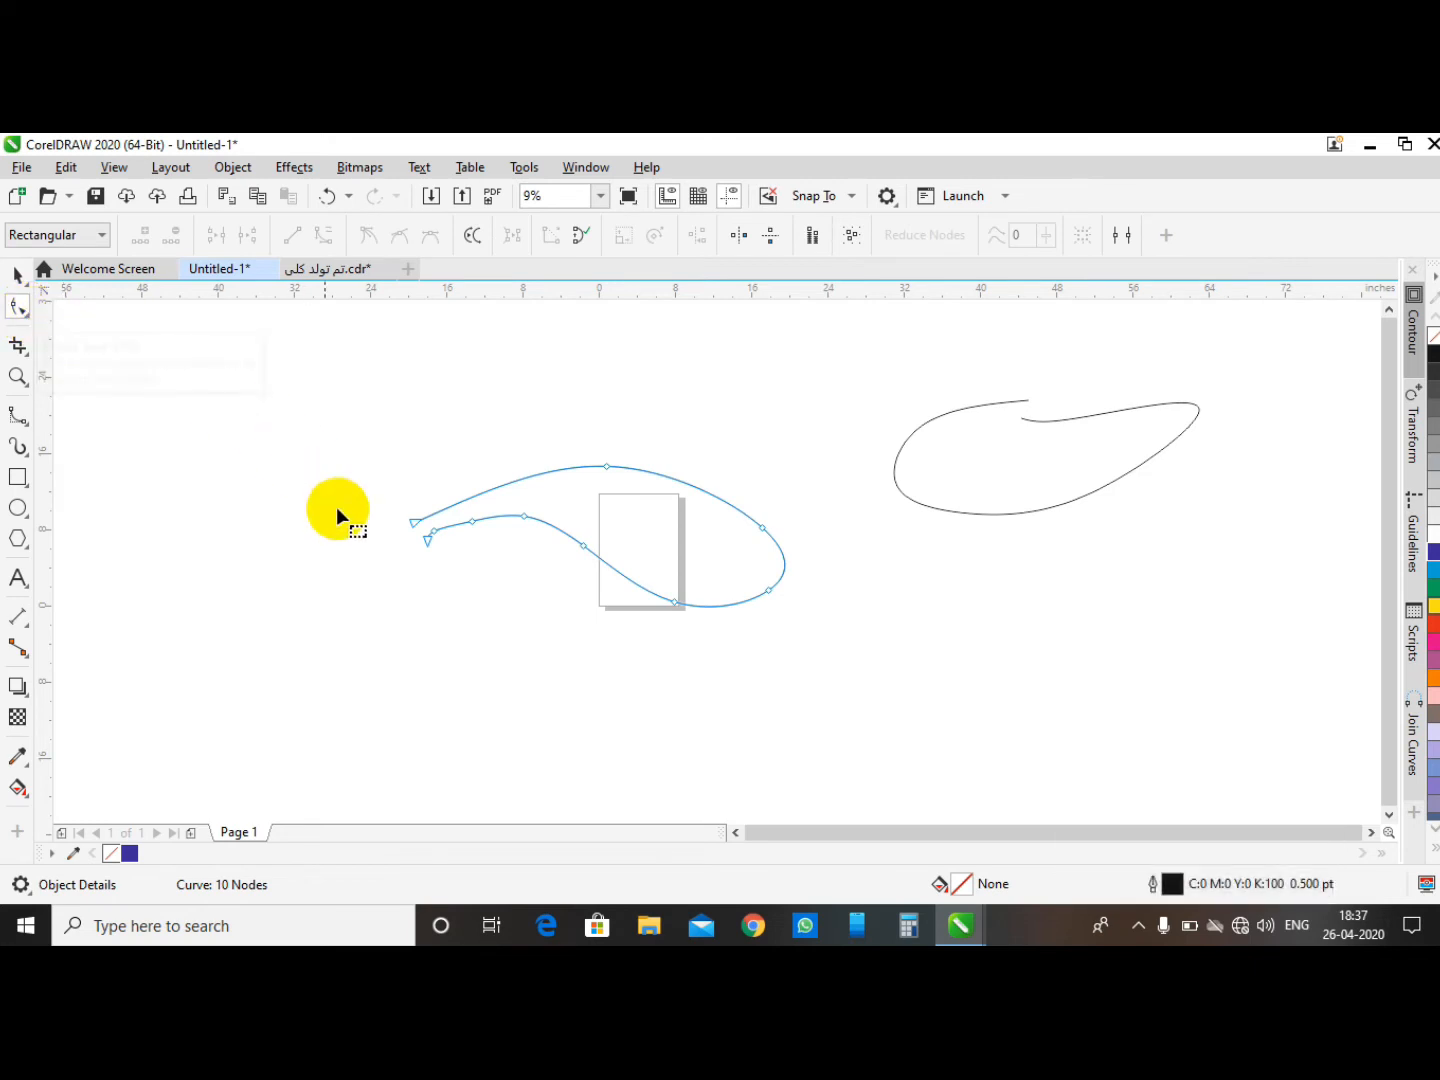
{"action": "scroll", "coordinate": [398, 530], "scroll_direction": "up", "scroll_amount": 3}
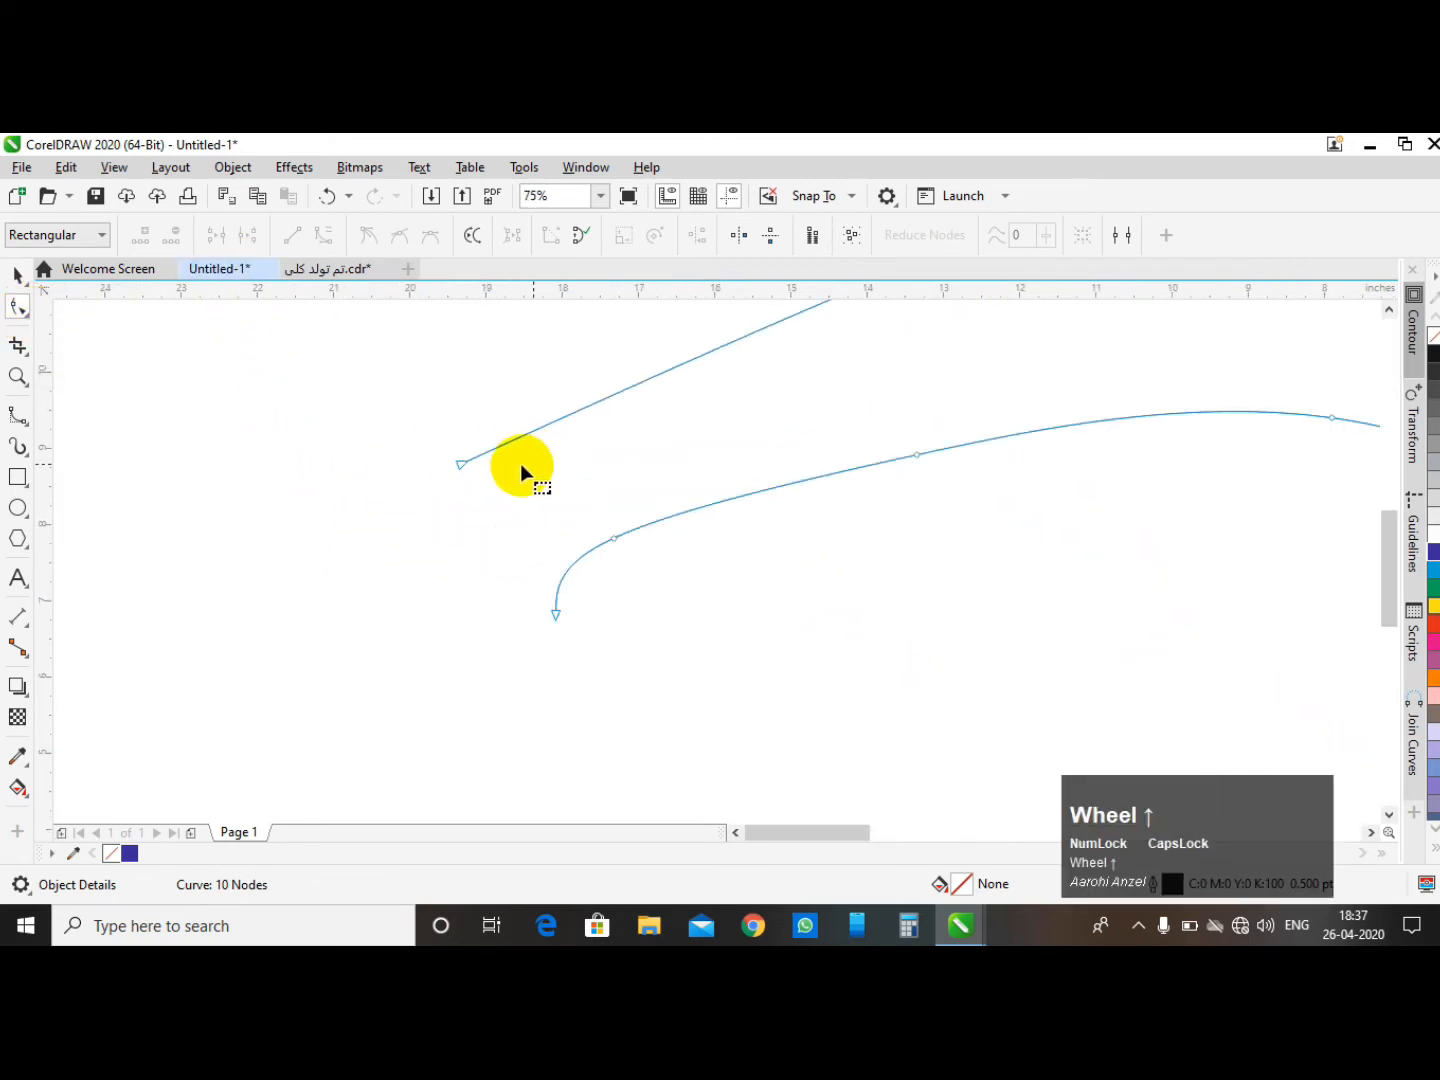
{"action": "left_click_drag", "start_coordinate": [555, 677], "coordinate": [557, 679]}
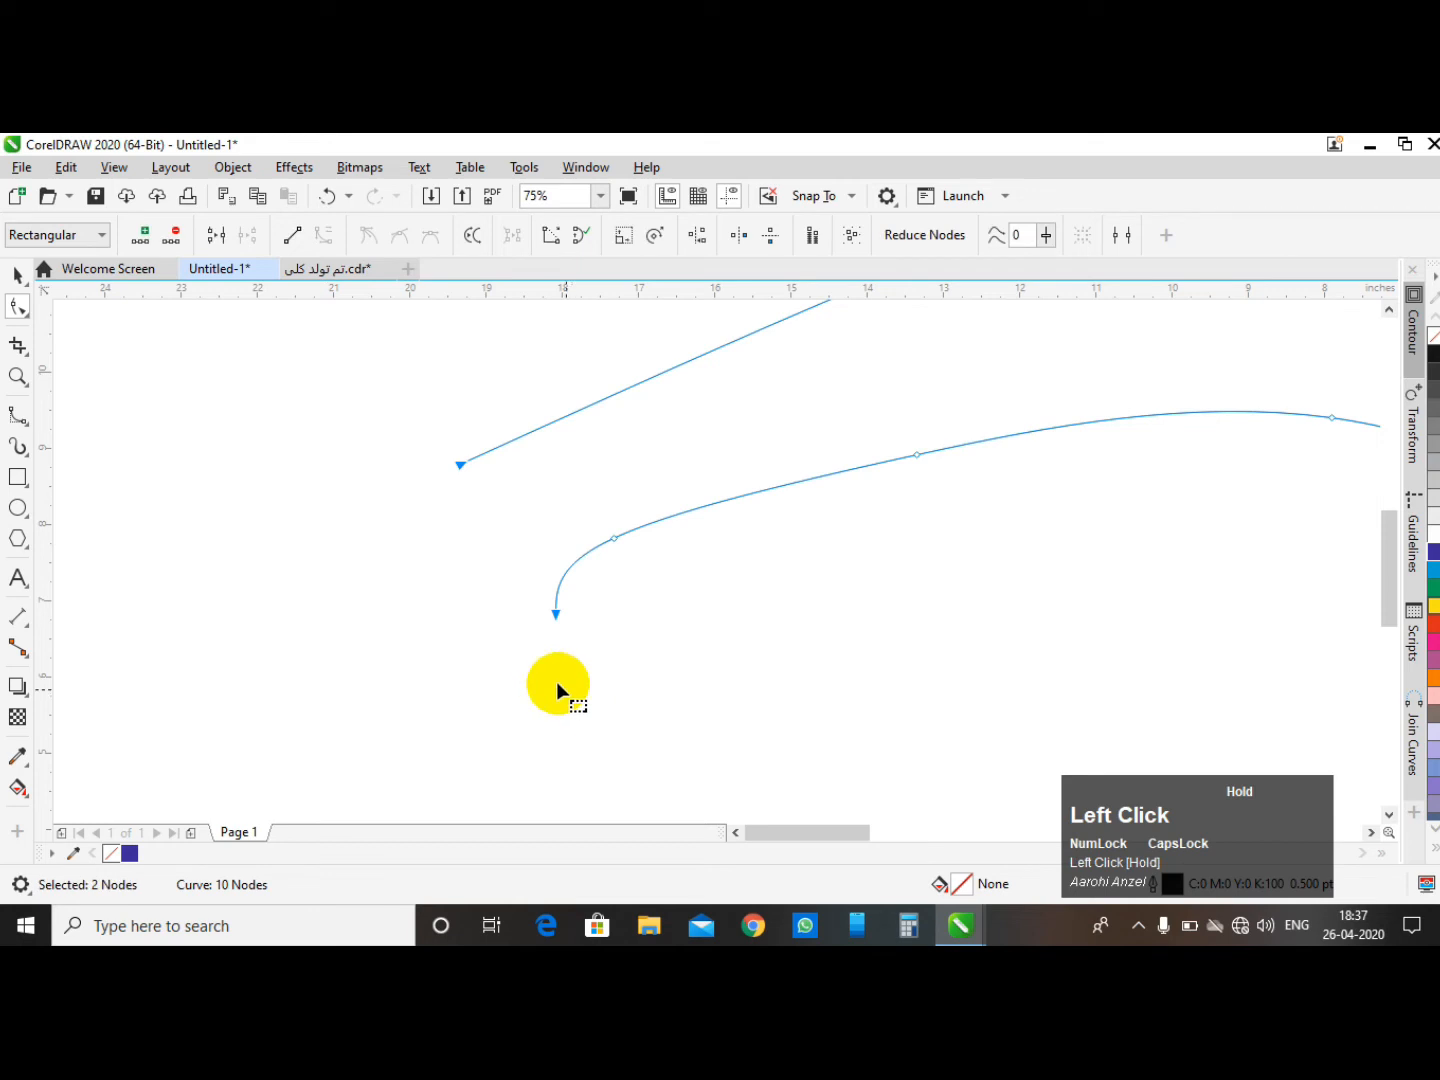
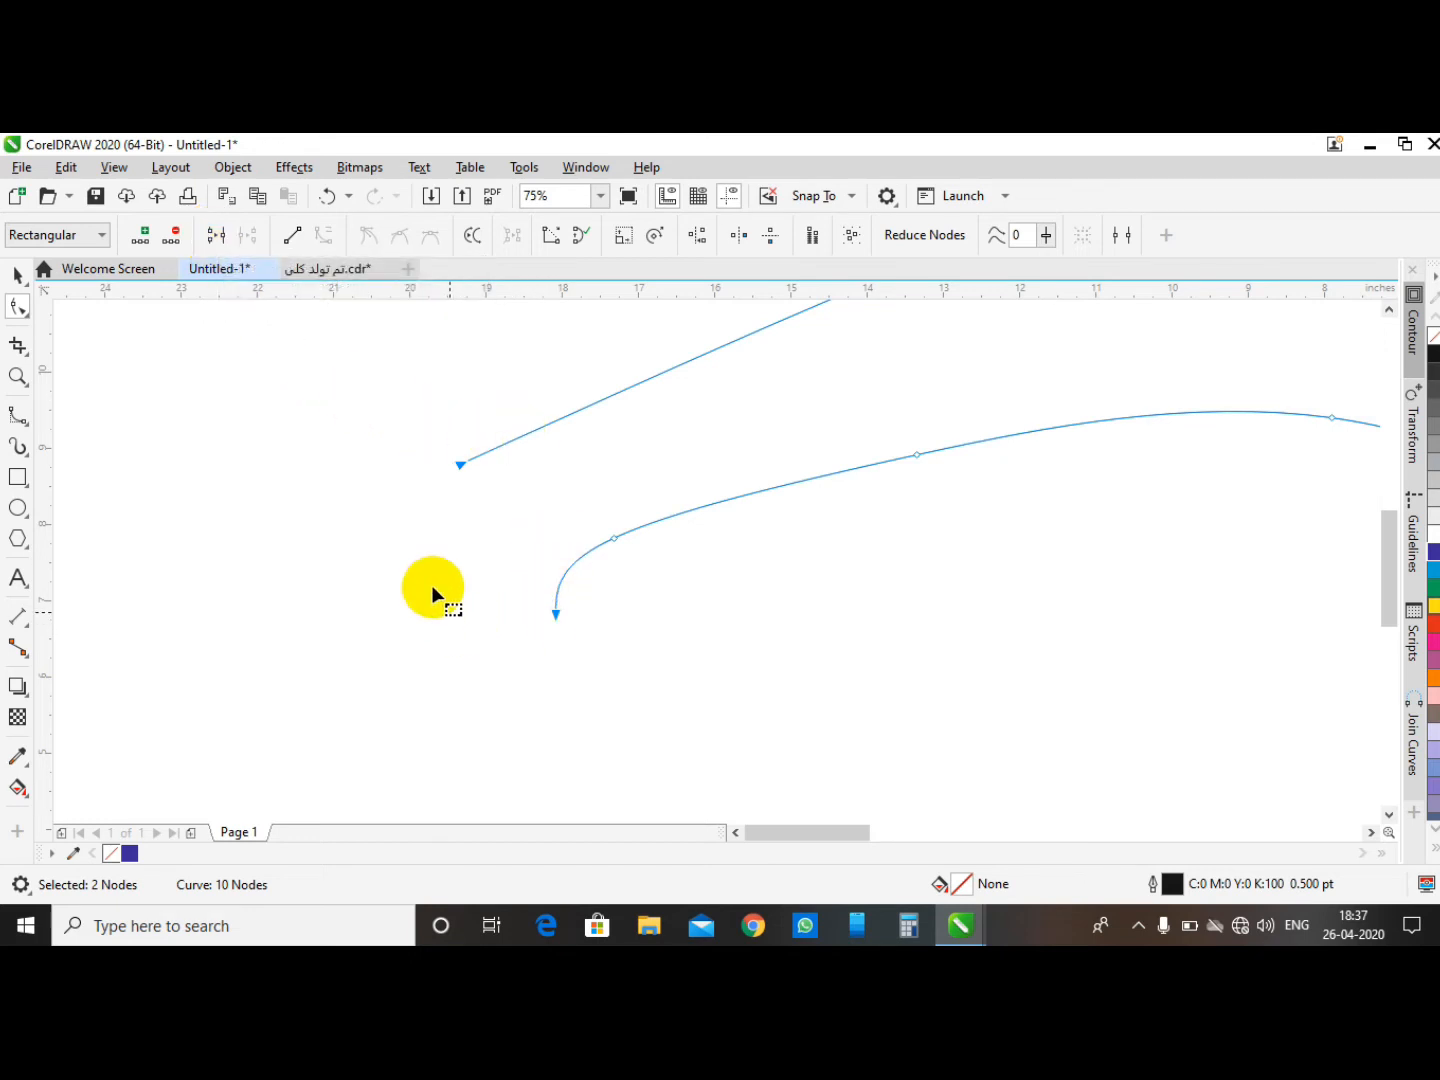
- Select both end nodes of the converted curve and join them into a closed path
{"action": "left_click", "coordinate": [13, 277]}
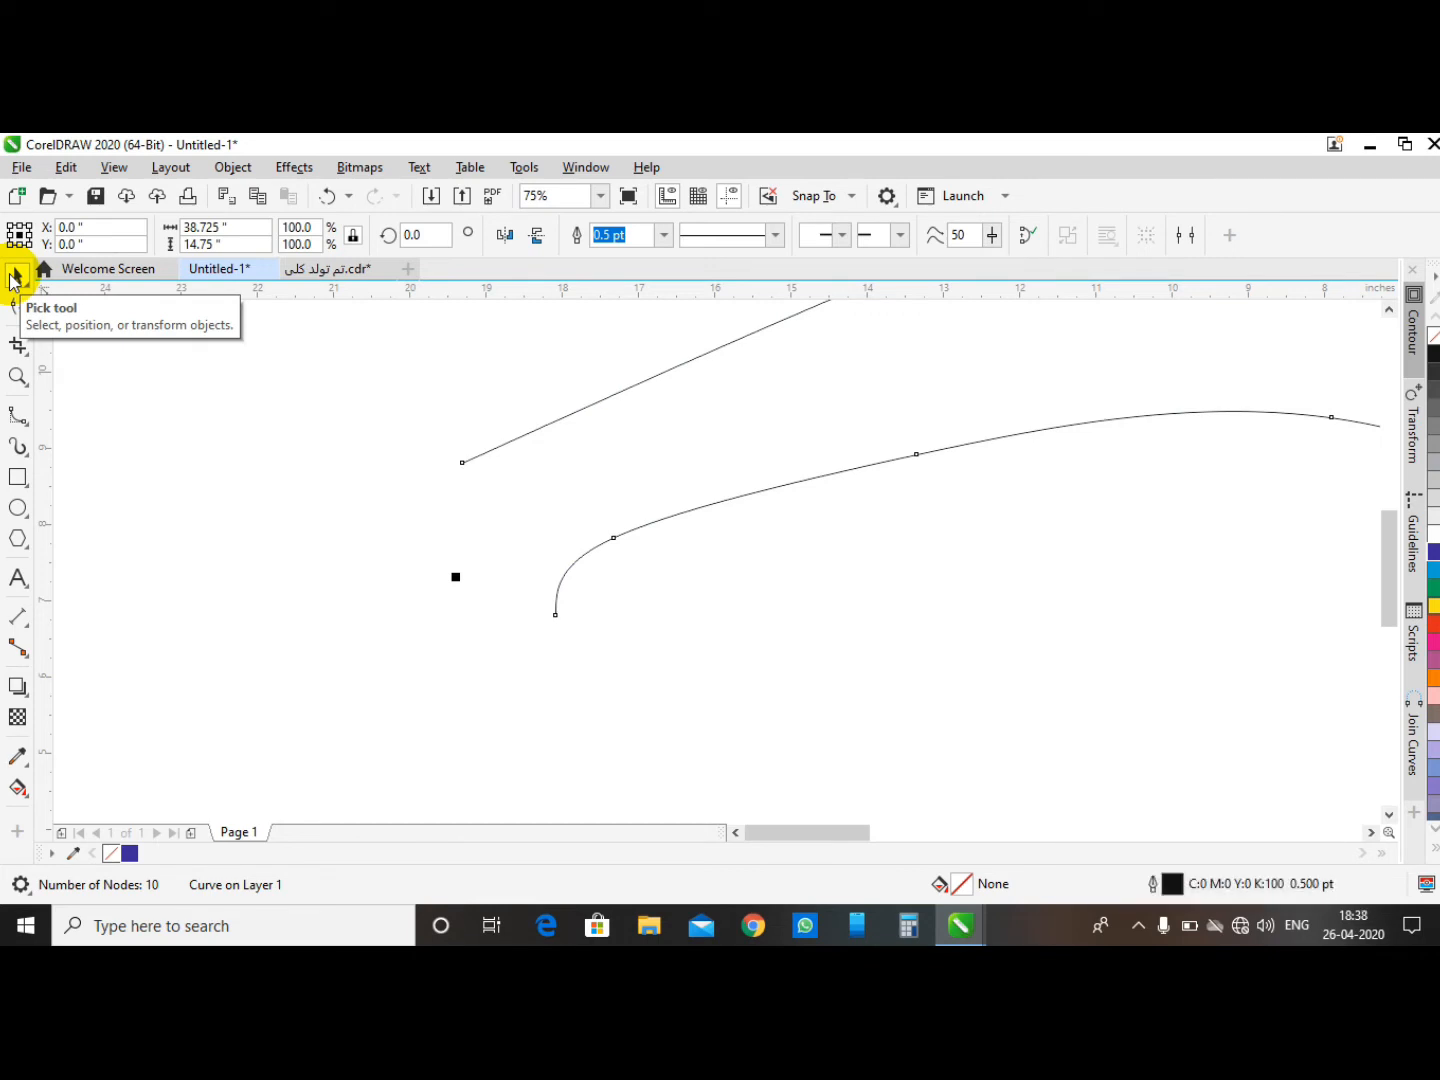
{"action": "scroll", "coordinate": [489, 505], "scroll_direction": "down", "scroll_amount": 3}
{"action": "scroll", "coordinate": [466, 499], "scroll_direction": "up", "scroll_amount": 2}
{"action": "left_click", "coordinate": [455, 437]}
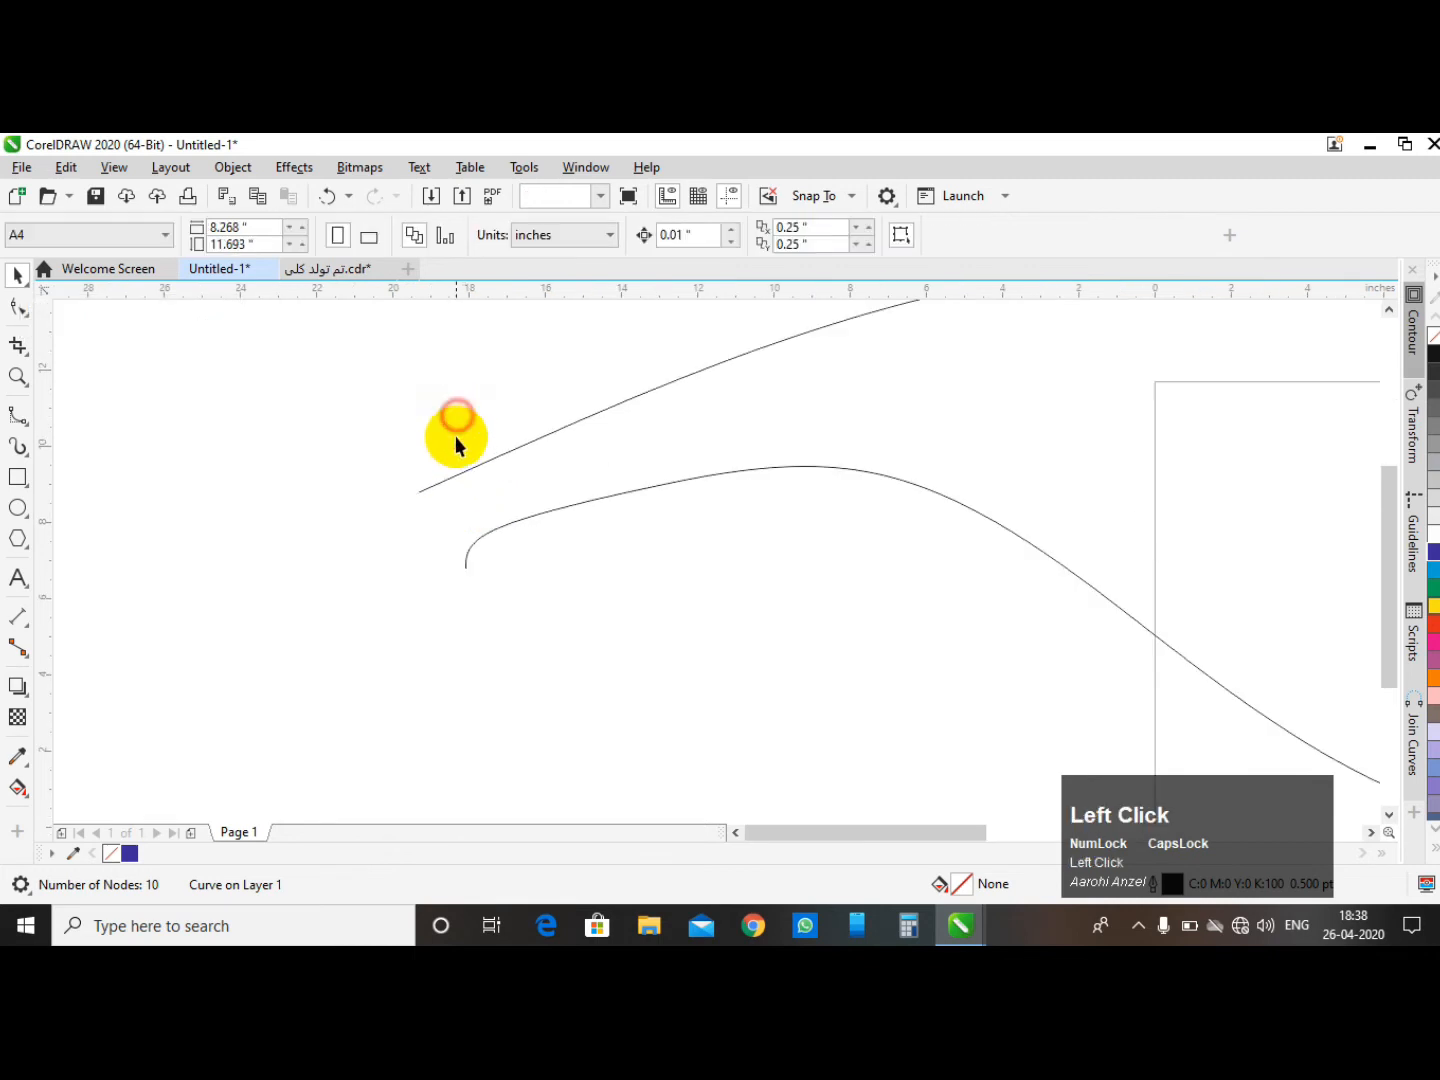
{"action": "left_click", "coordinate": [444, 483]}
{"action": "left_click", "coordinate": [445, 483]}
{"action": "left_click_drag", "start_coordinate": [370, 466], "coordinate": [476, 608]}
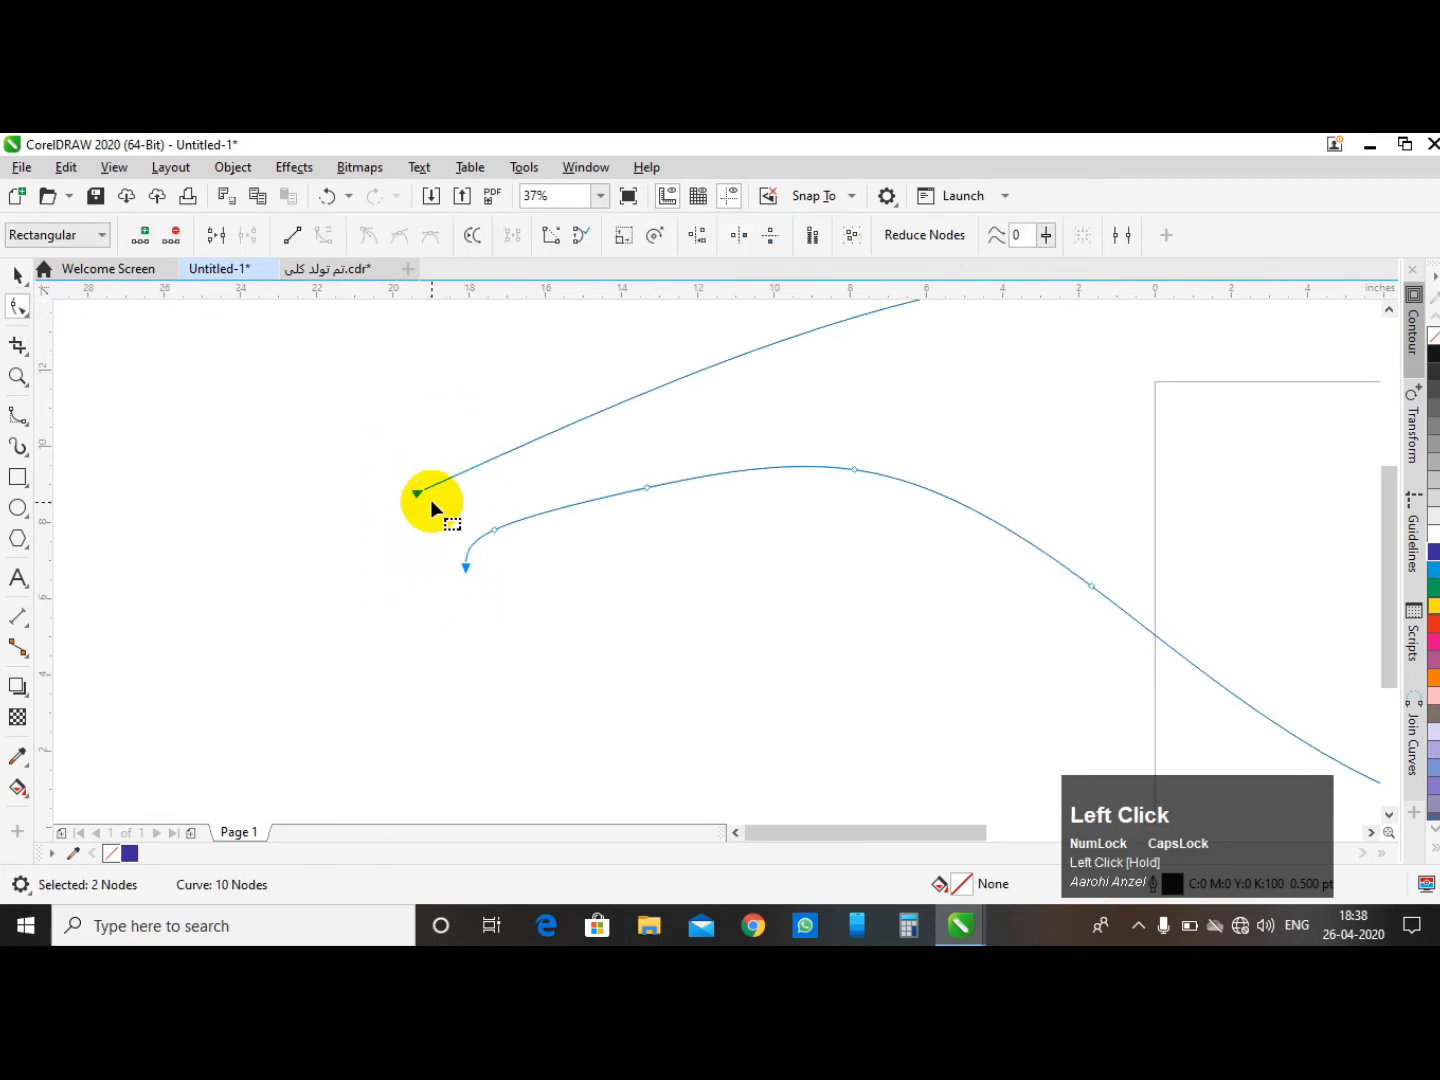
{"action": "left_click", "coordinate": [212, 238]}
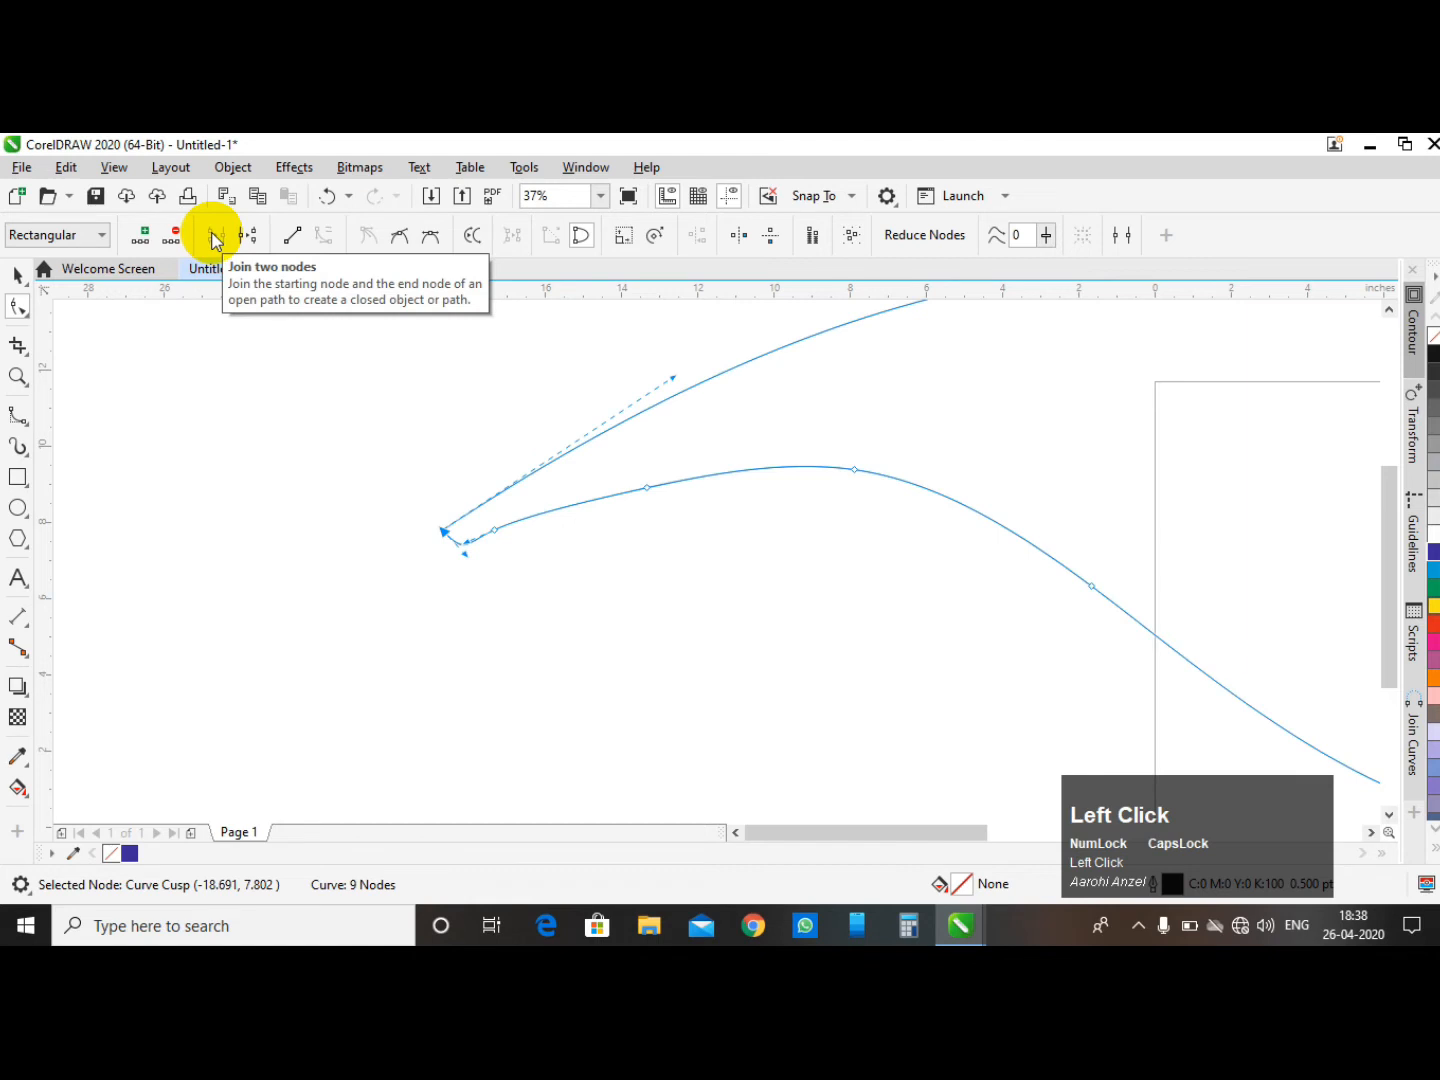
- Delete a node on the lower segment of the closed curve
{"action": "scroll", "coordinate": [292, 542], "scroll_direction": "down", "scroll_amount": 2}
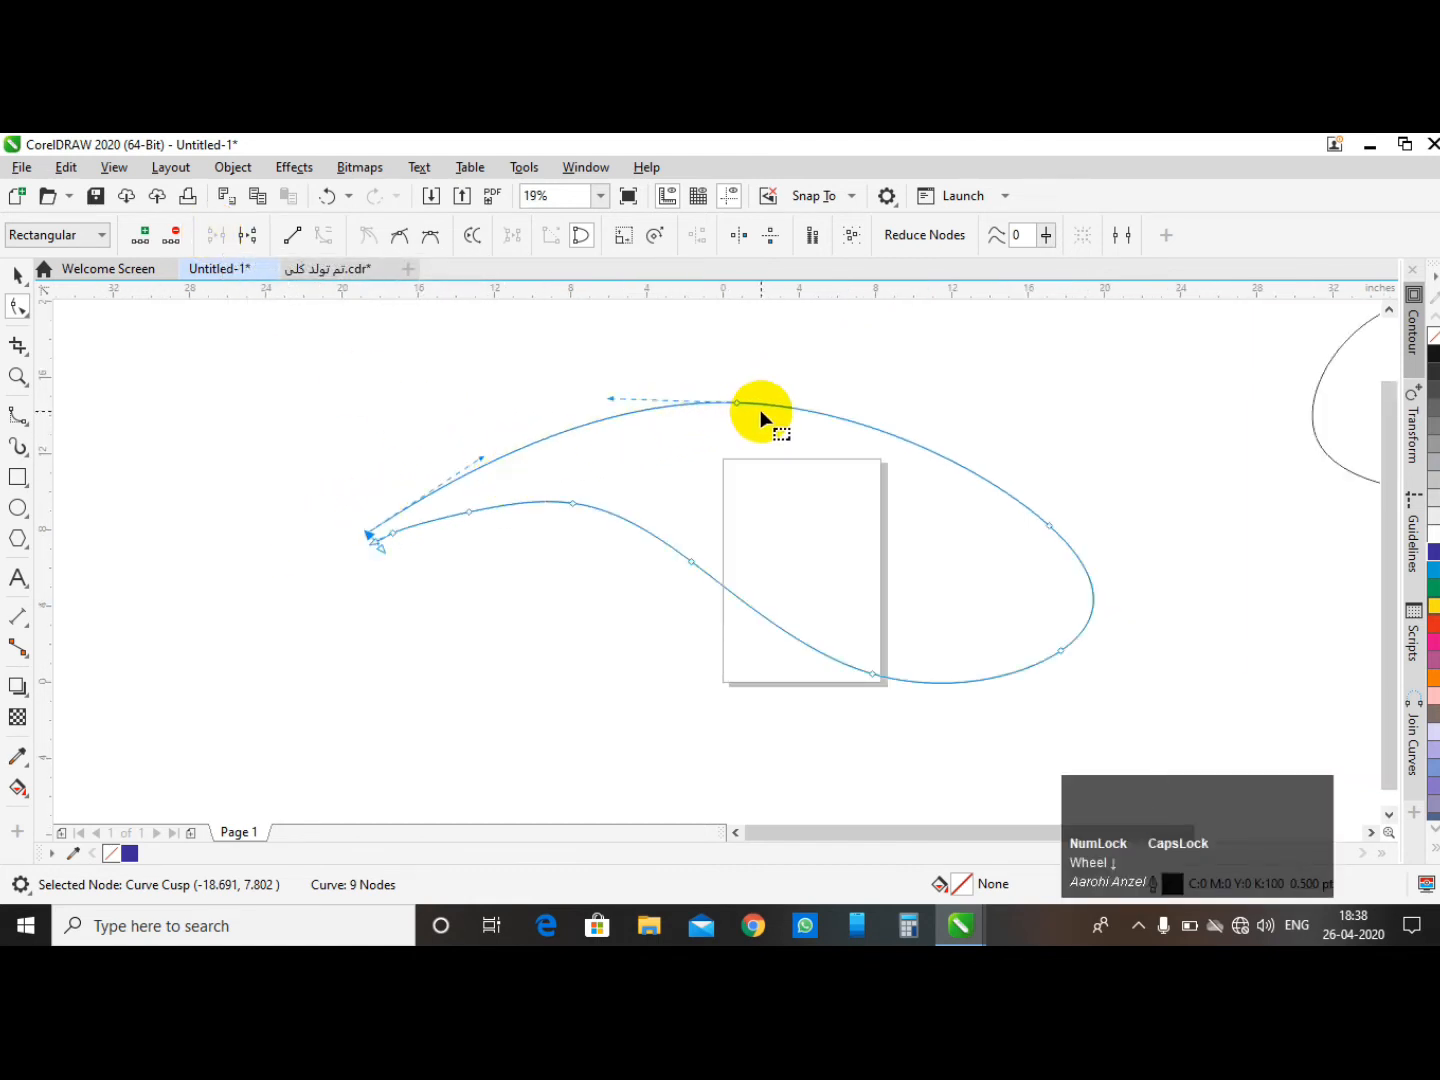
{"action": "scroll", "coordinate": [392, 538], "scroll_direction": "up", "scroll_amount": 6}
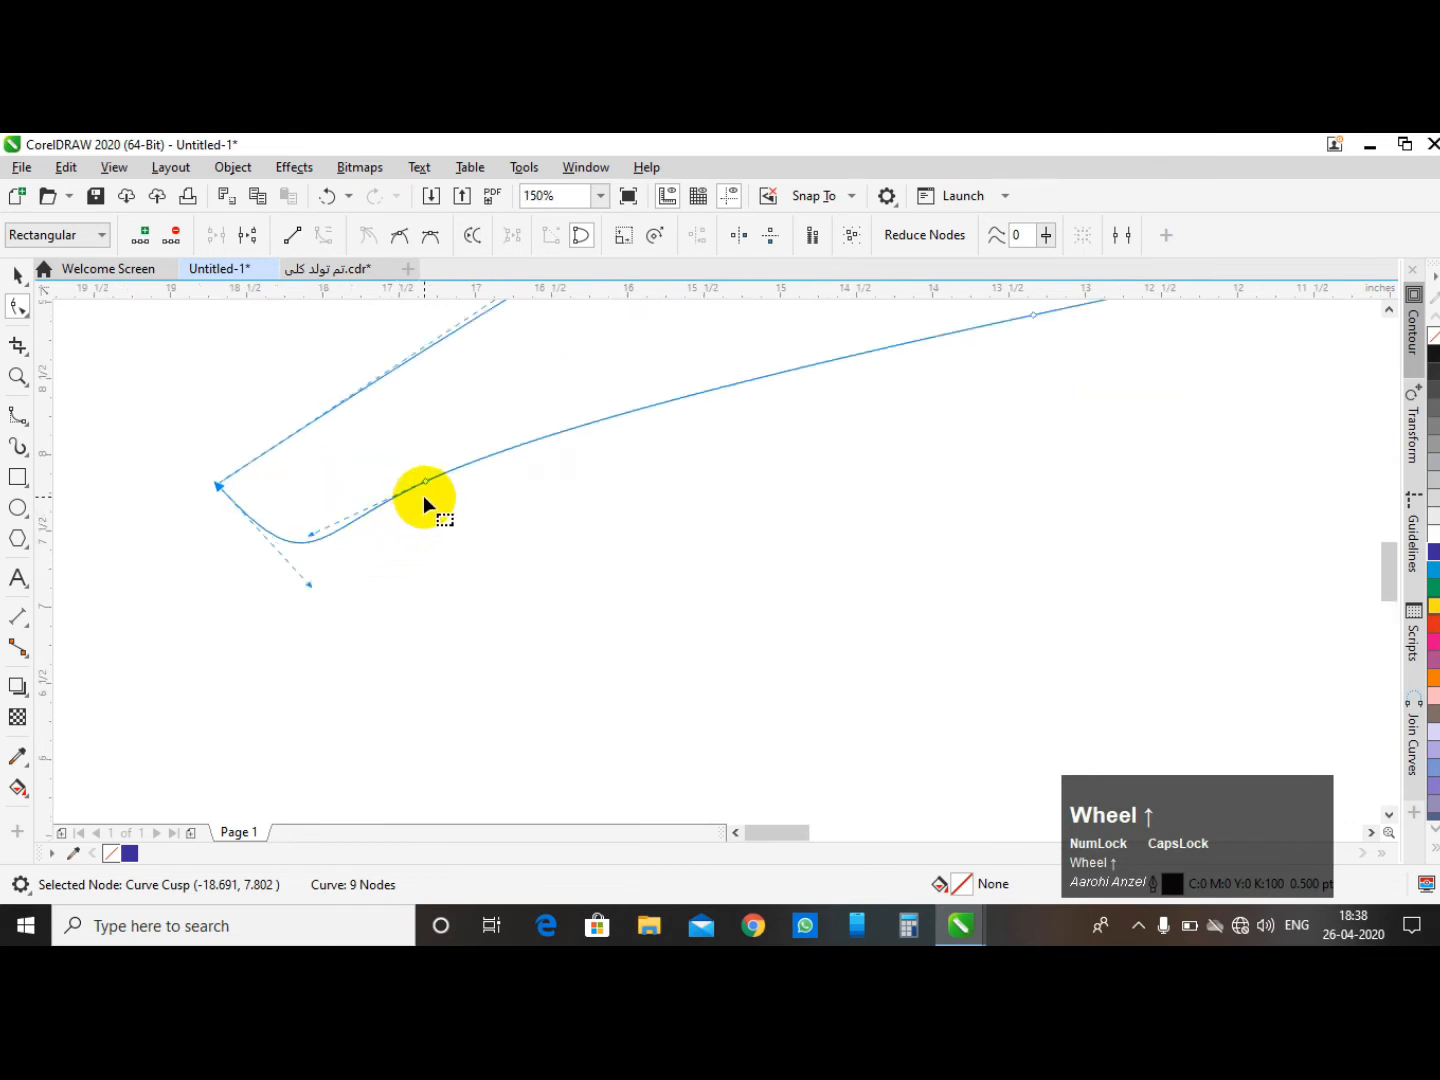
{"action": "scroll", "coordinate": [400, 530], "scroll_direction": "down", "scroll_amount": 2}
{"action": "scroll", "coordinate": [506, 500], "scroll_direction": "up", "scroll_amount": 1}
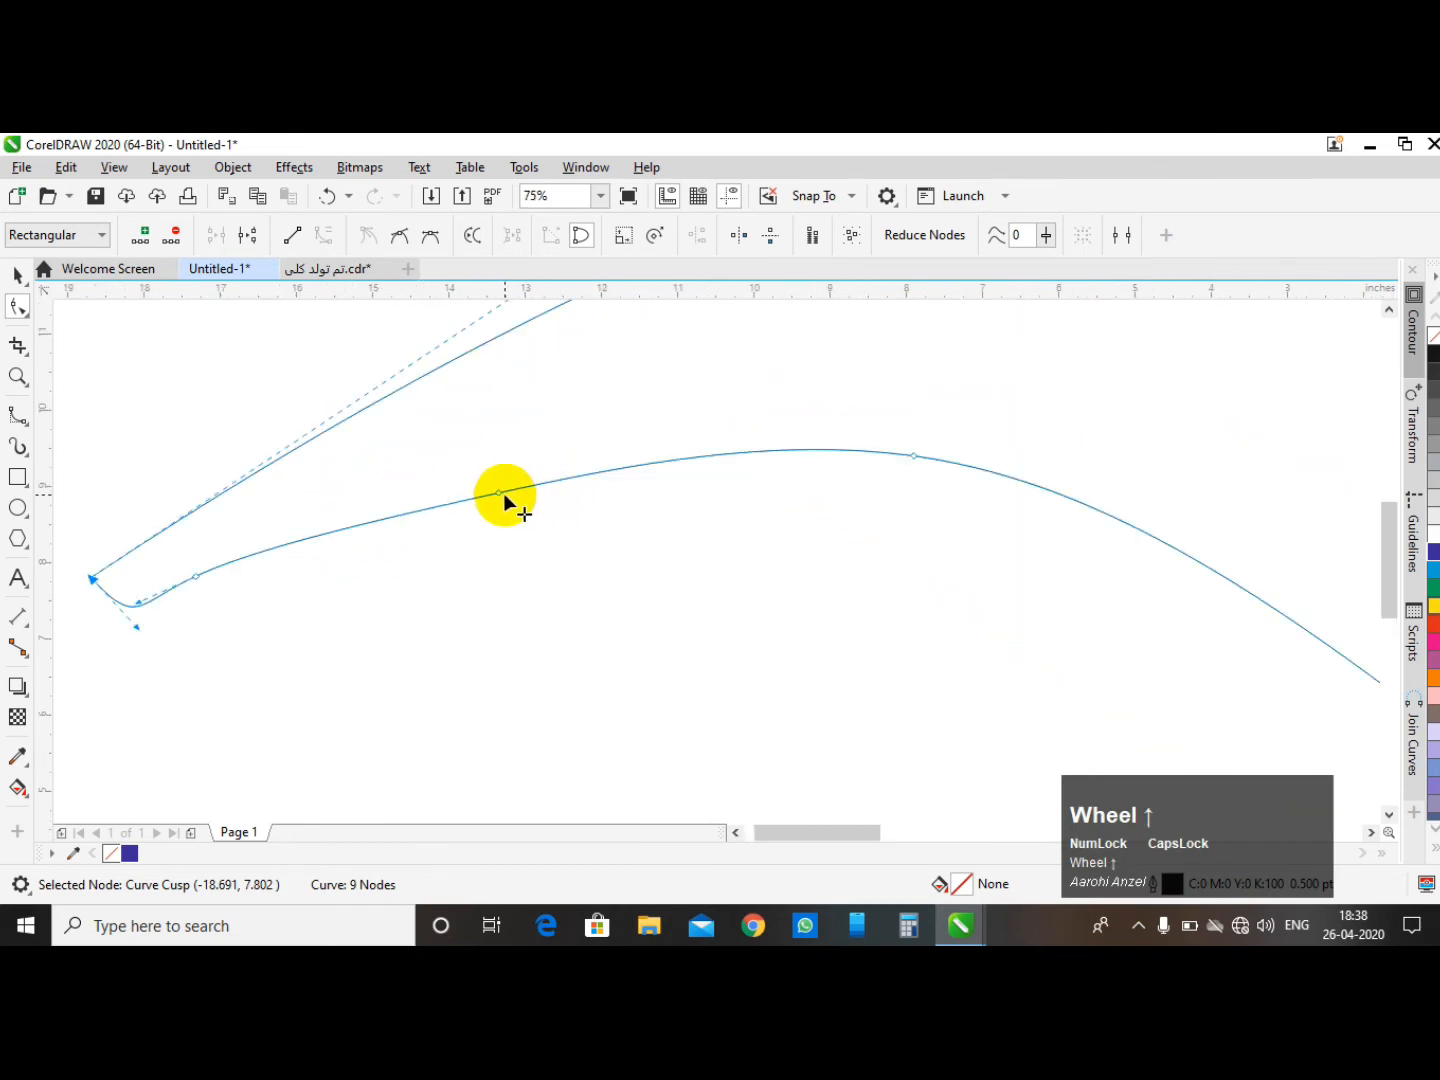
{"action": "left_click_drag", "start_coordinate": [457, 447], "coordinate": [502, 500]}
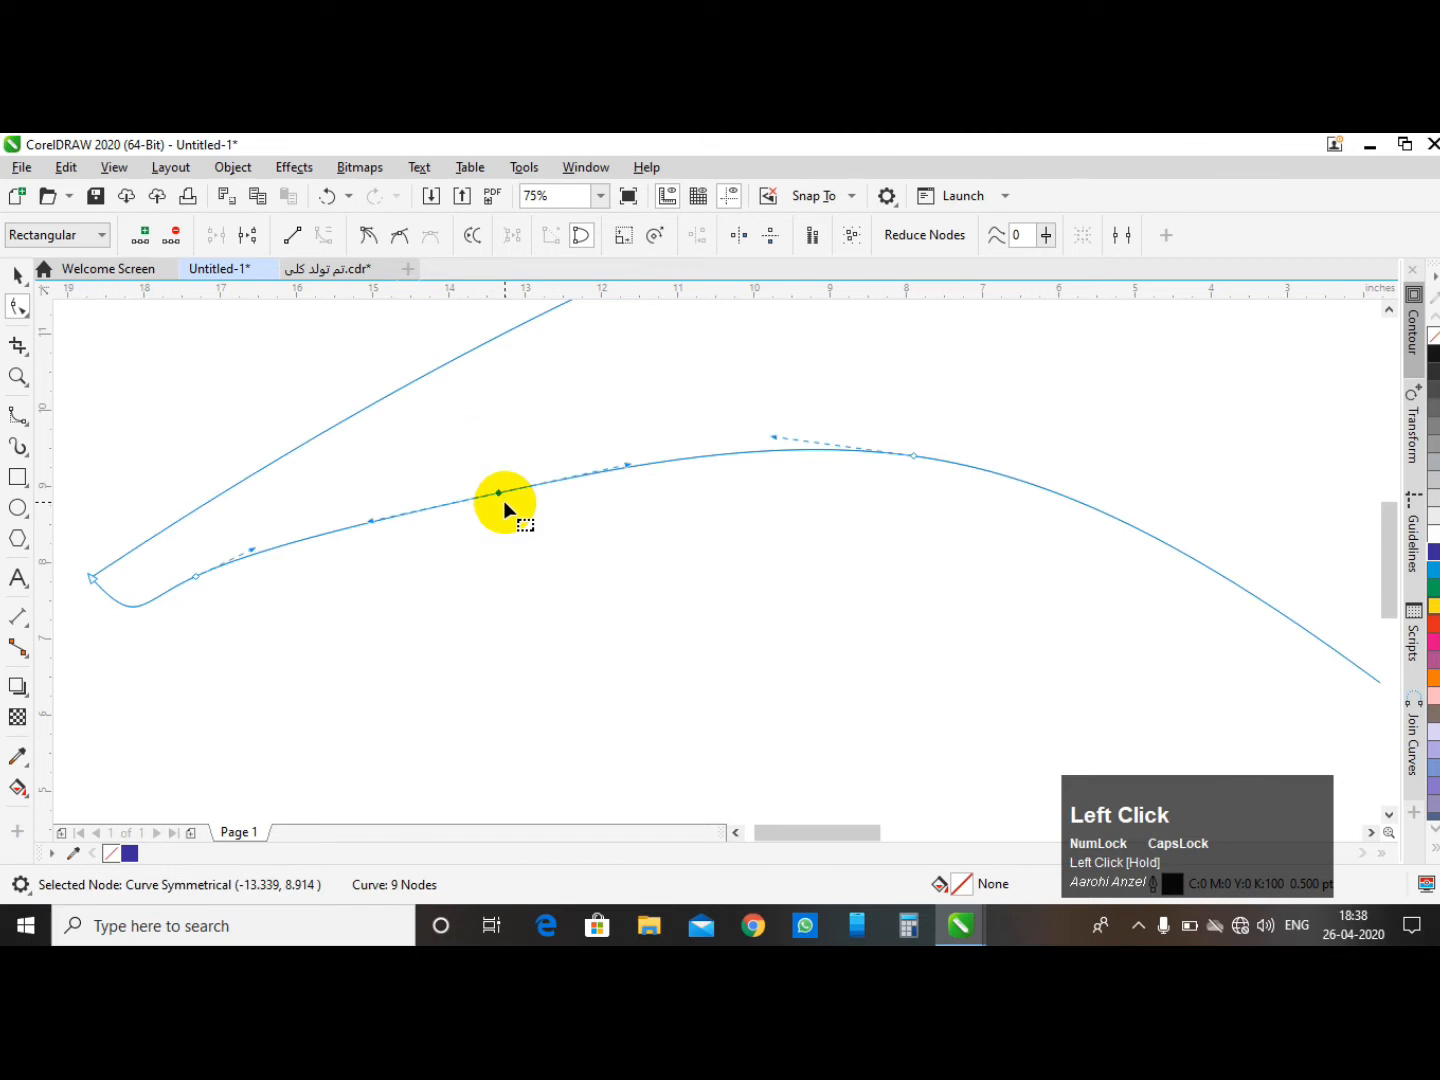
{"action": "left_click", "coordinate": [180, 238]}
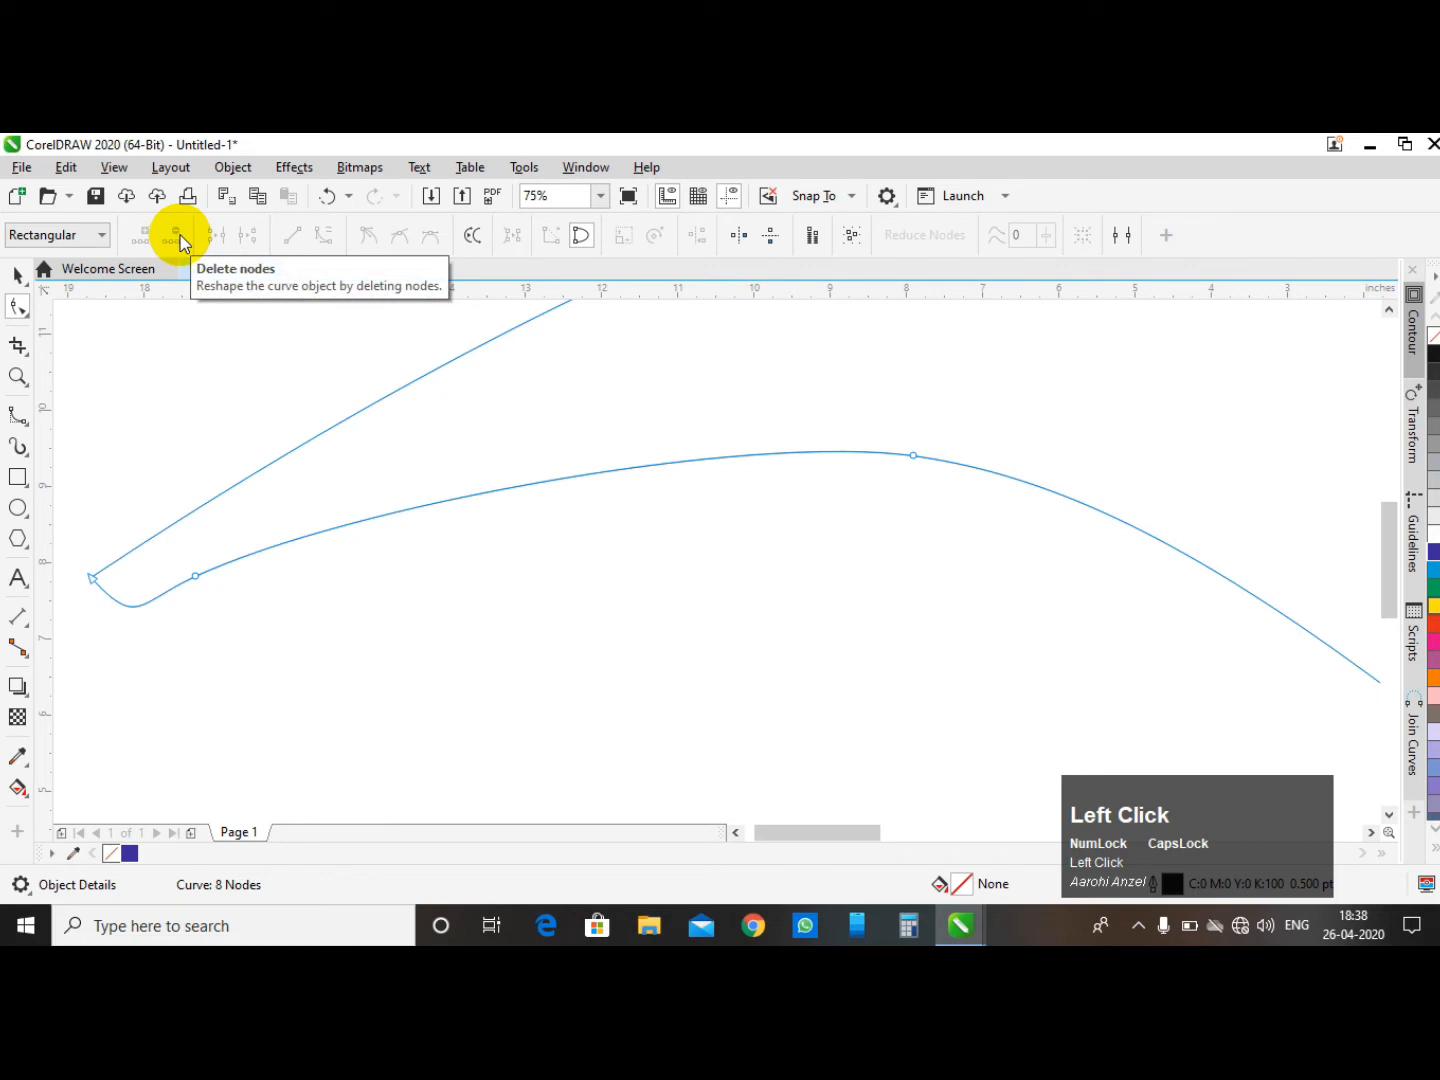
- Add a new node on the upper right part of the closed curve
{"action": "scroll", "coordinate": [409, 550], "scroll_direction": "down", "scroll_amount": 5}
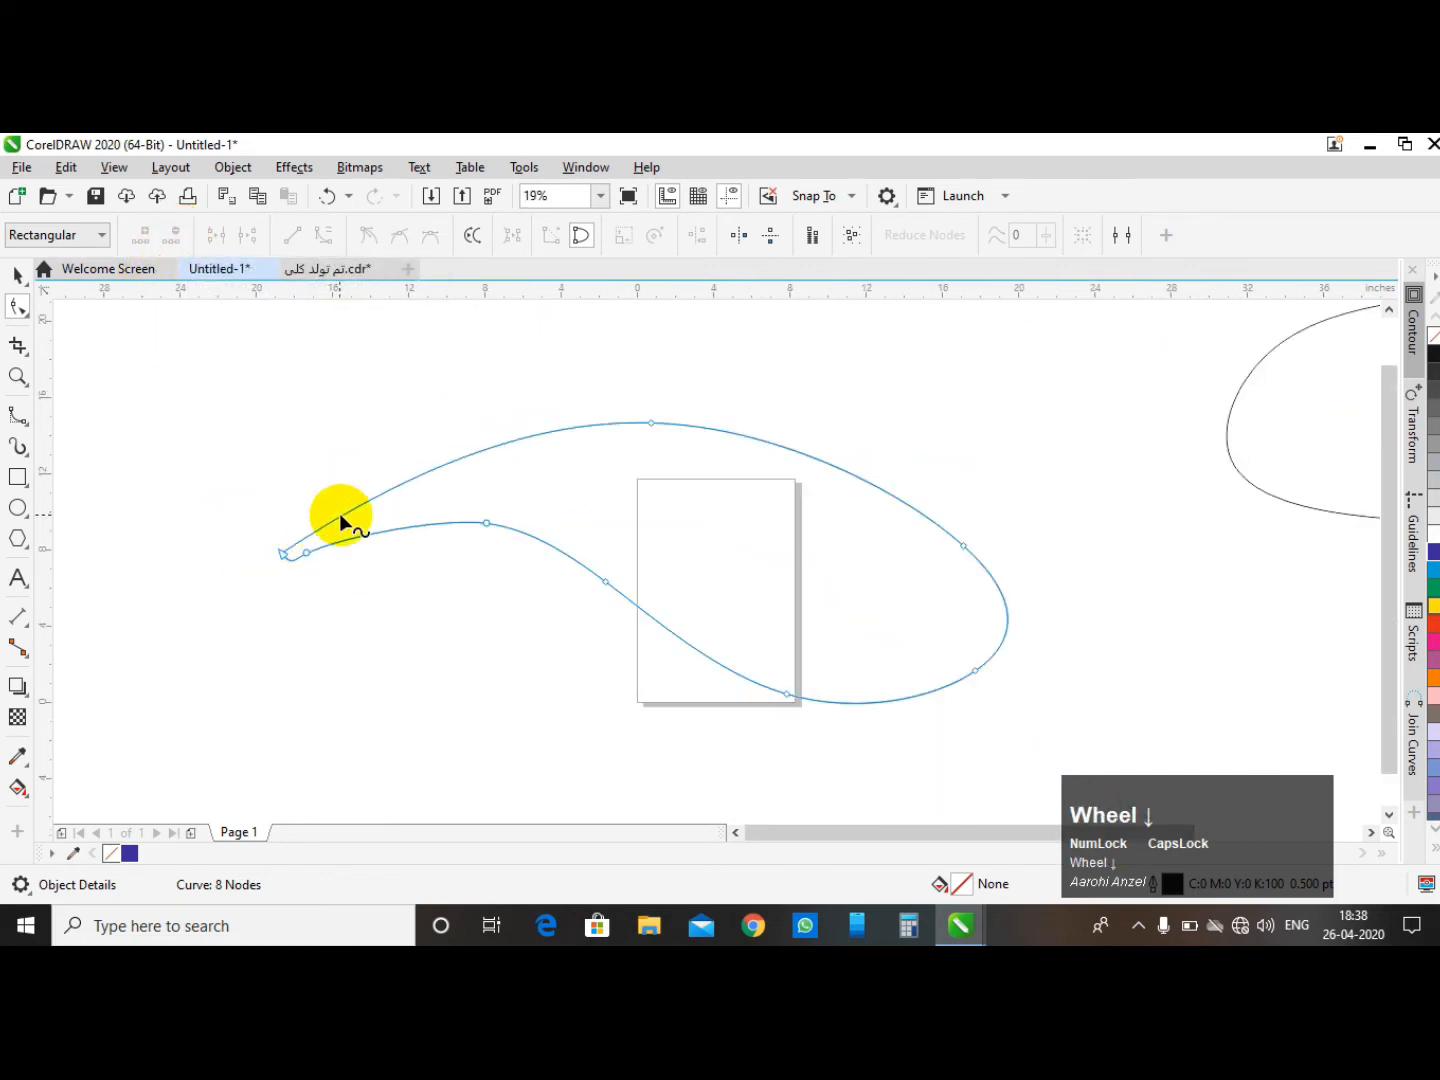
{"action": "scroll", "coordinate": [807, 450], "scroll_direction": "up", "scroll_amount": 2}
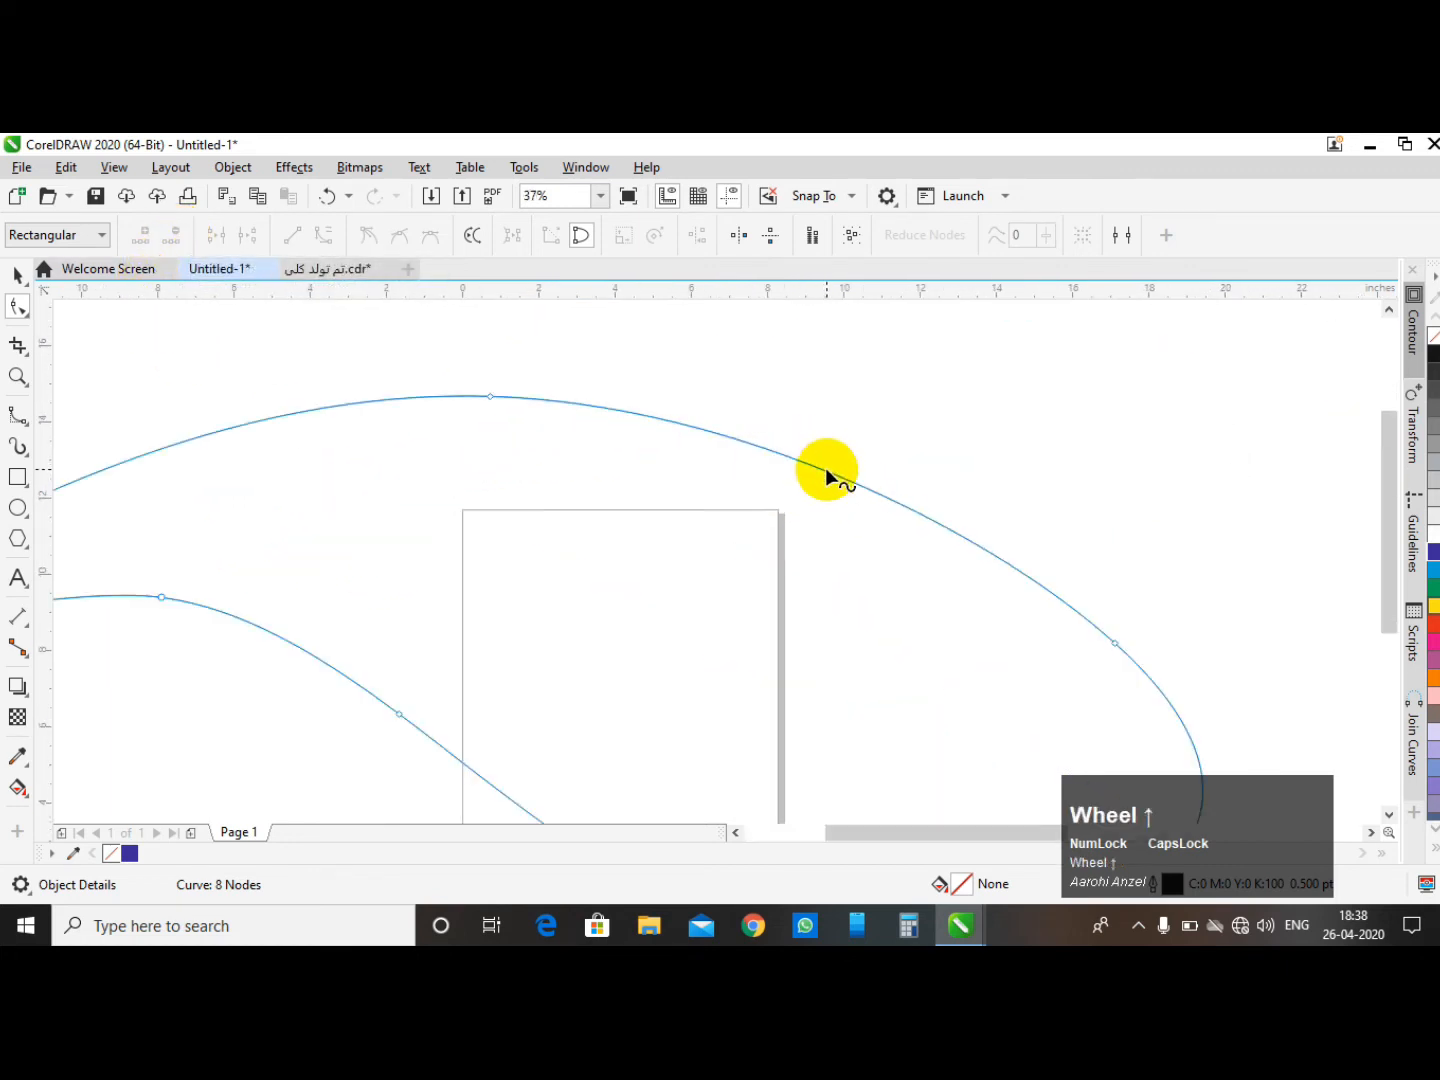
{"action": "left_click", "coordinate": [826, 470]}
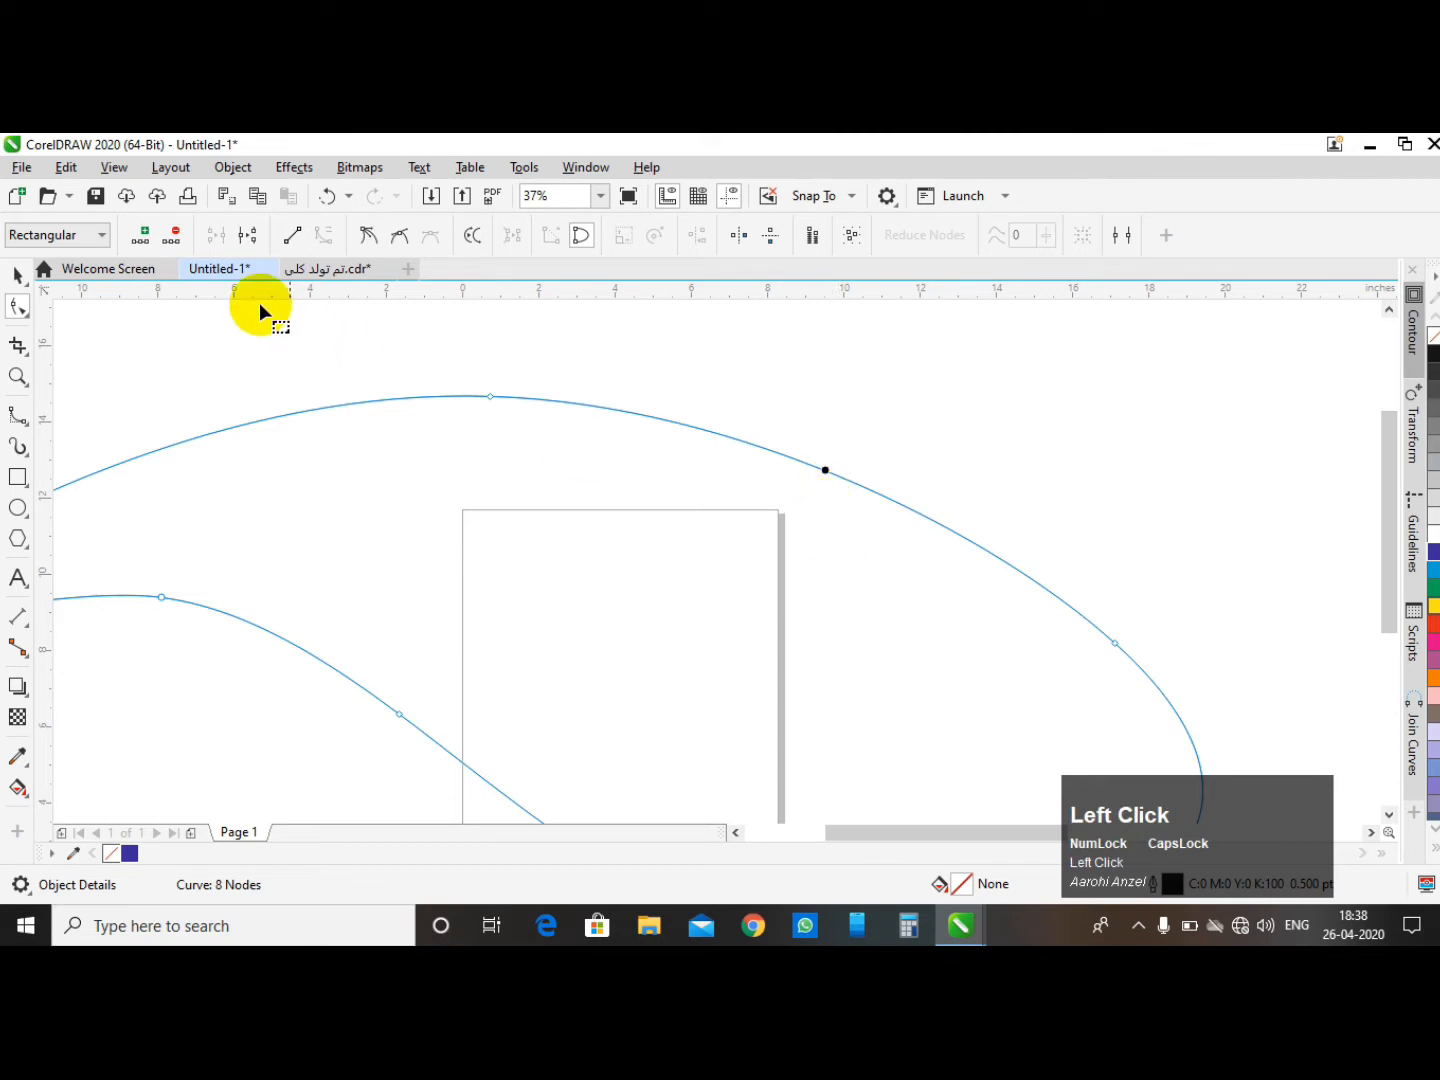
{"action": "left_click", "coordinate": [141, 239]}
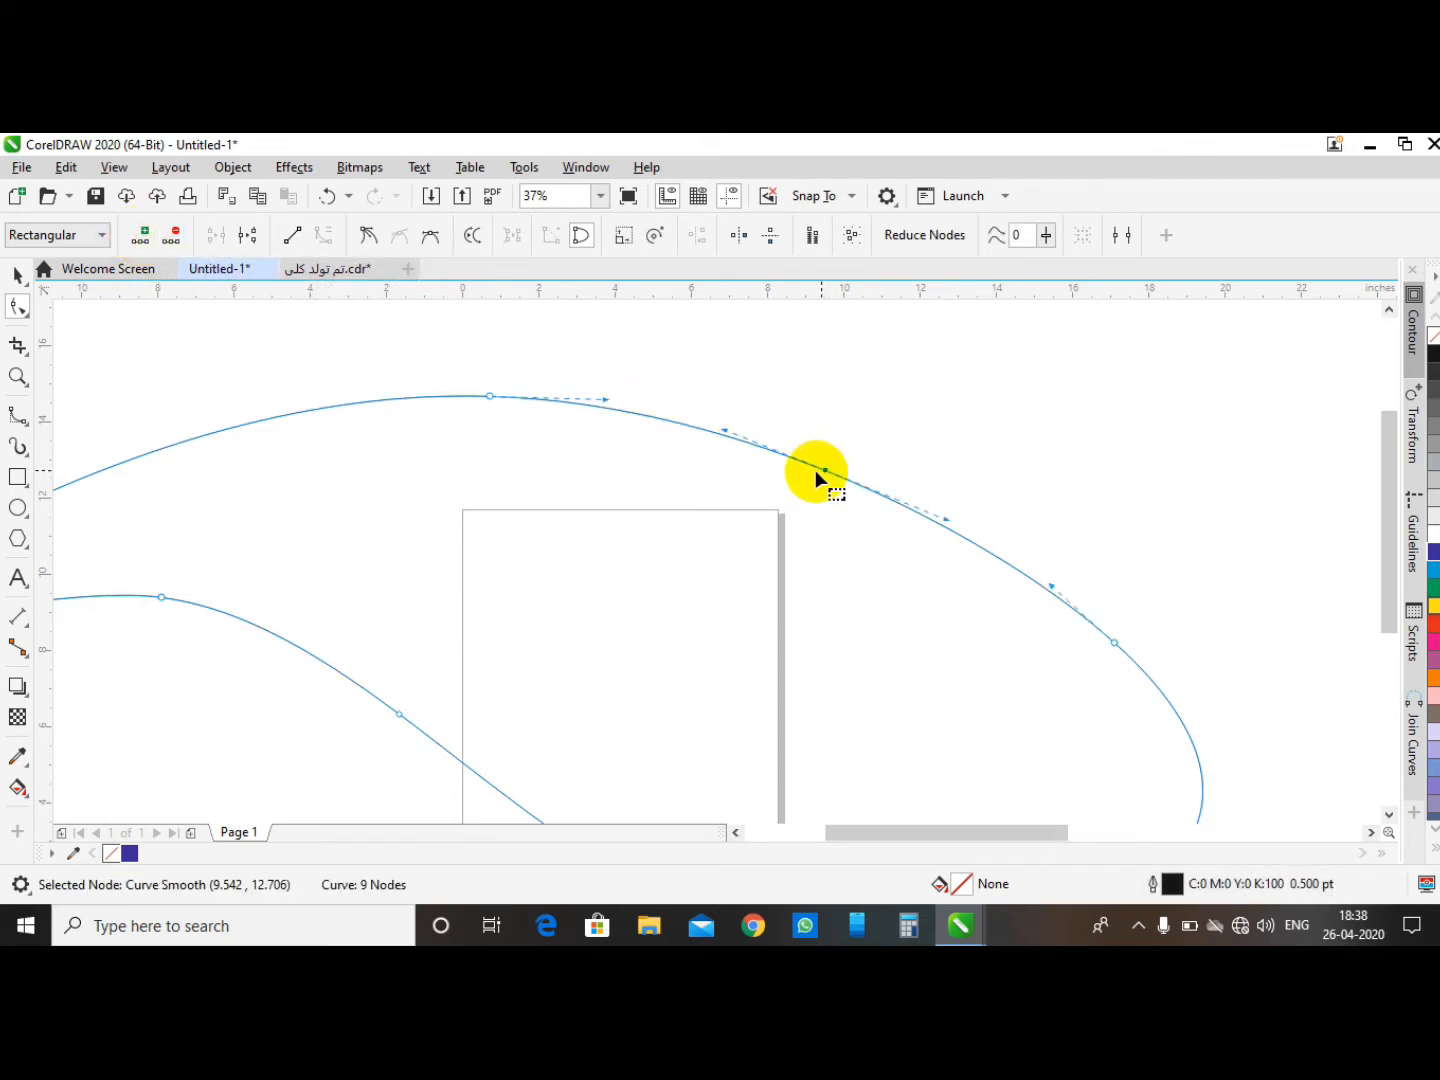
- Fill the closed curve with blue, then undo the fill
{"action": "scroll", "coordinate": [780, 425], "scroll_direction": "down", "scroll_amount": 2}
{"action": "scroll", "coordinate": [503, 471], "scroll_direction": "up", "scroll_amount": 5}
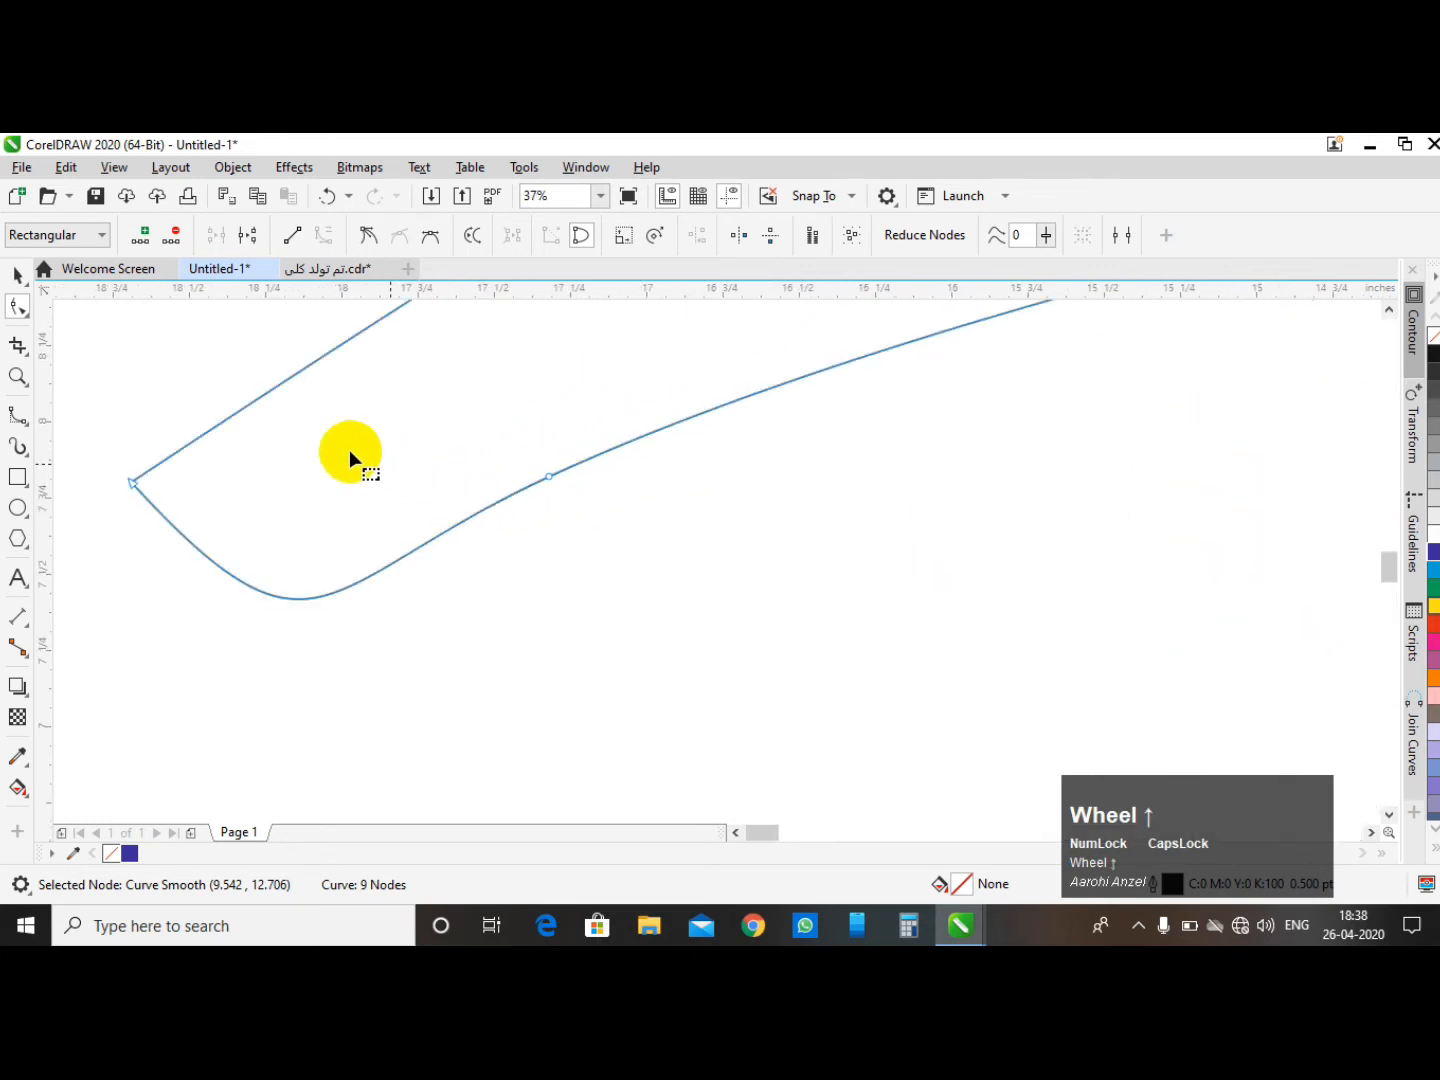
{"action": "left_click_drag", "start_coordinate": [428, 536], "coordinate": [393, 492]}
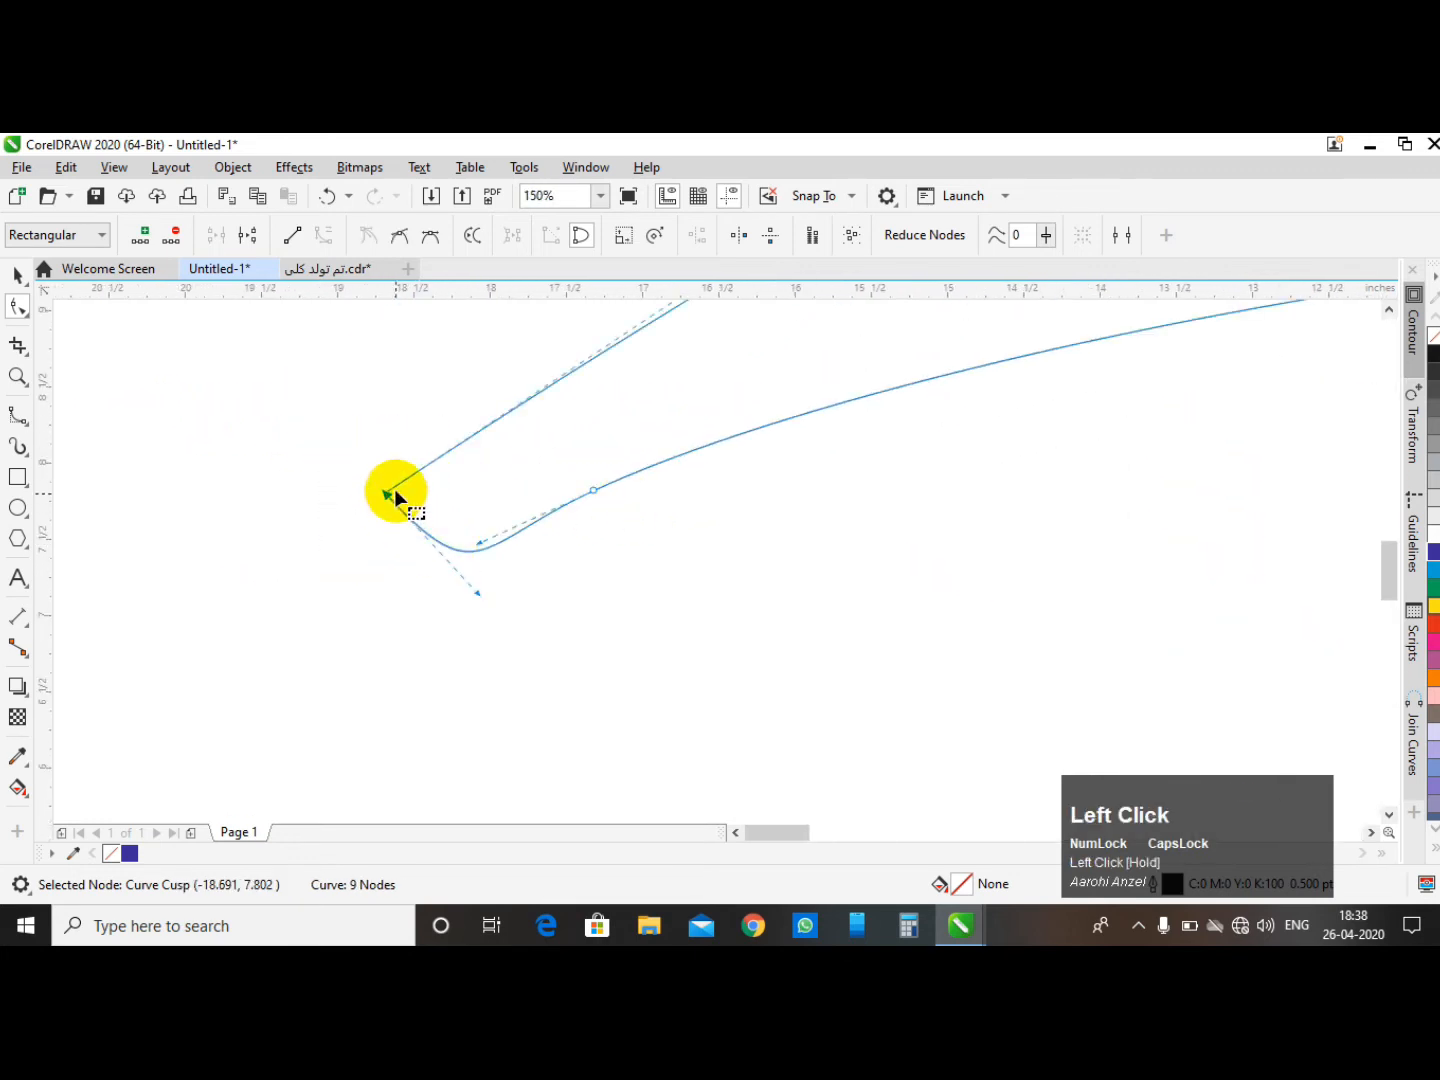
{"action": "scroll", "coordinate": [484, 497], "scroll_direction": "down", "scroll_amount": 1}
{"action": "scroll", "coordinate": [620, 562], "scroll_direction": "up", "scroll_amount": 2}
{"action": "scroll", "coordinate": [639, 604], "scroll_direction": "up", "scroll_amount": 1}
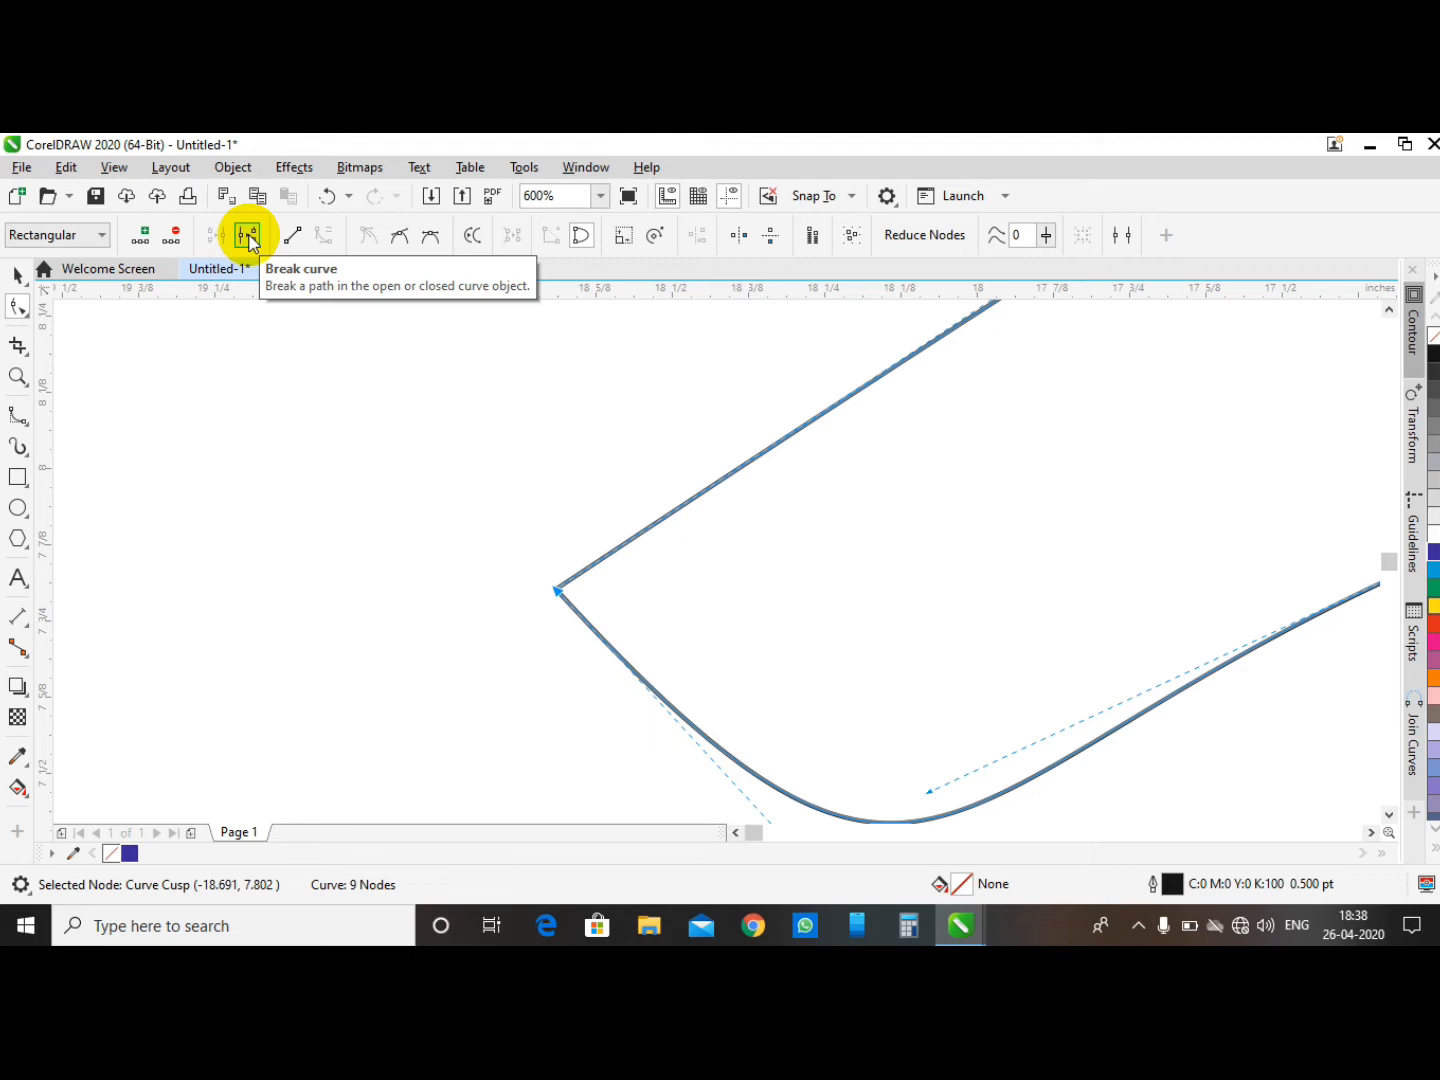
{"action": "left_click_drag", "start_coordinate": [1433, 568], "coordinate": [901, 571]}
{"action": "scroll", "coordinate": [545, 650], "scroll_direction": "down", "scroll_amount": 3}
{"action": "scroll", "coordinate": [555, 514], "scroll_direction": "down", "scroll_amount": 2}
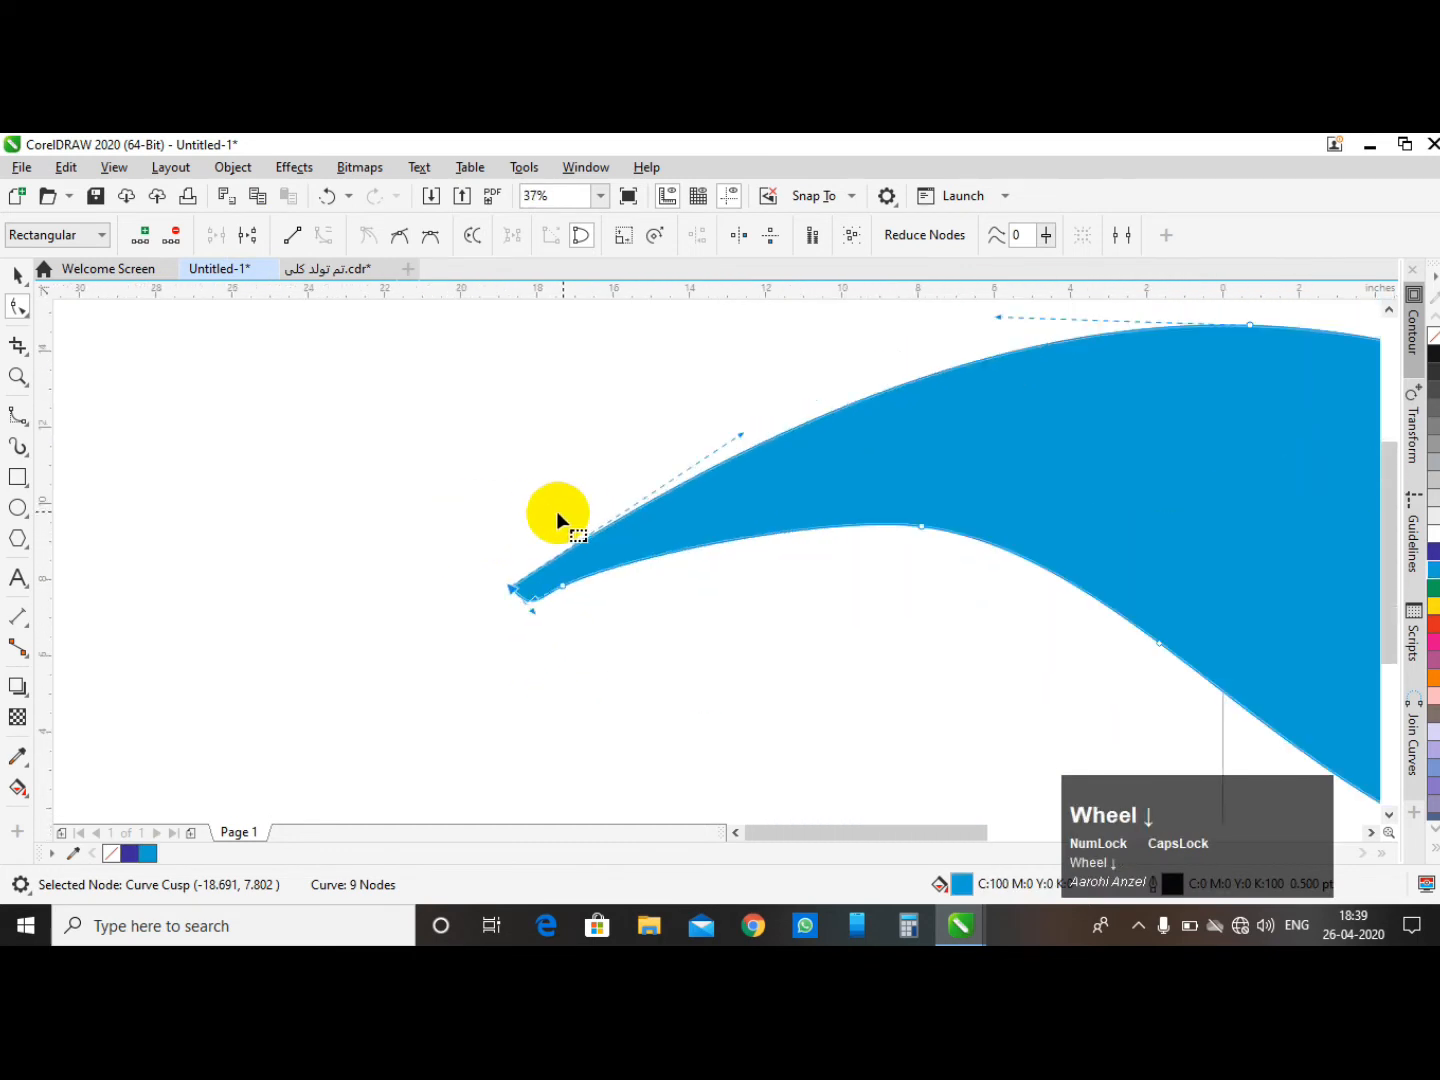
{"action": "left_click", "coordinate": [328, 195]}
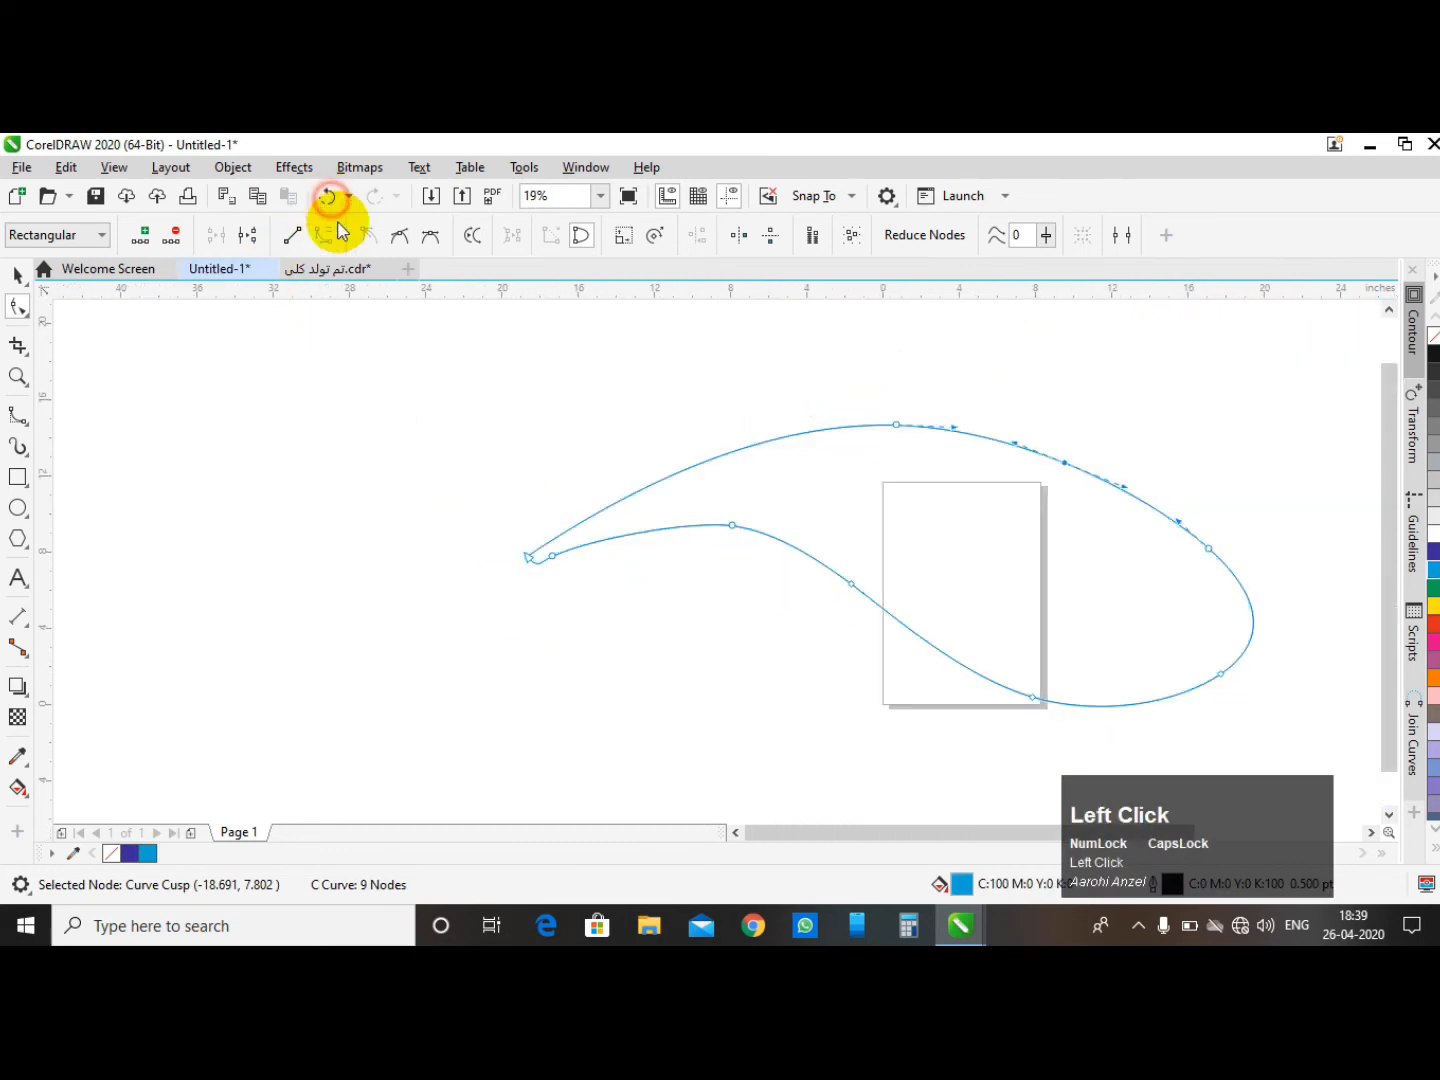
- Break the curve apart at its joined cusp node
{"action": "scroll", "coordinate": [509, 554], "scroll_direction": "up", "scroll_amount": 5}
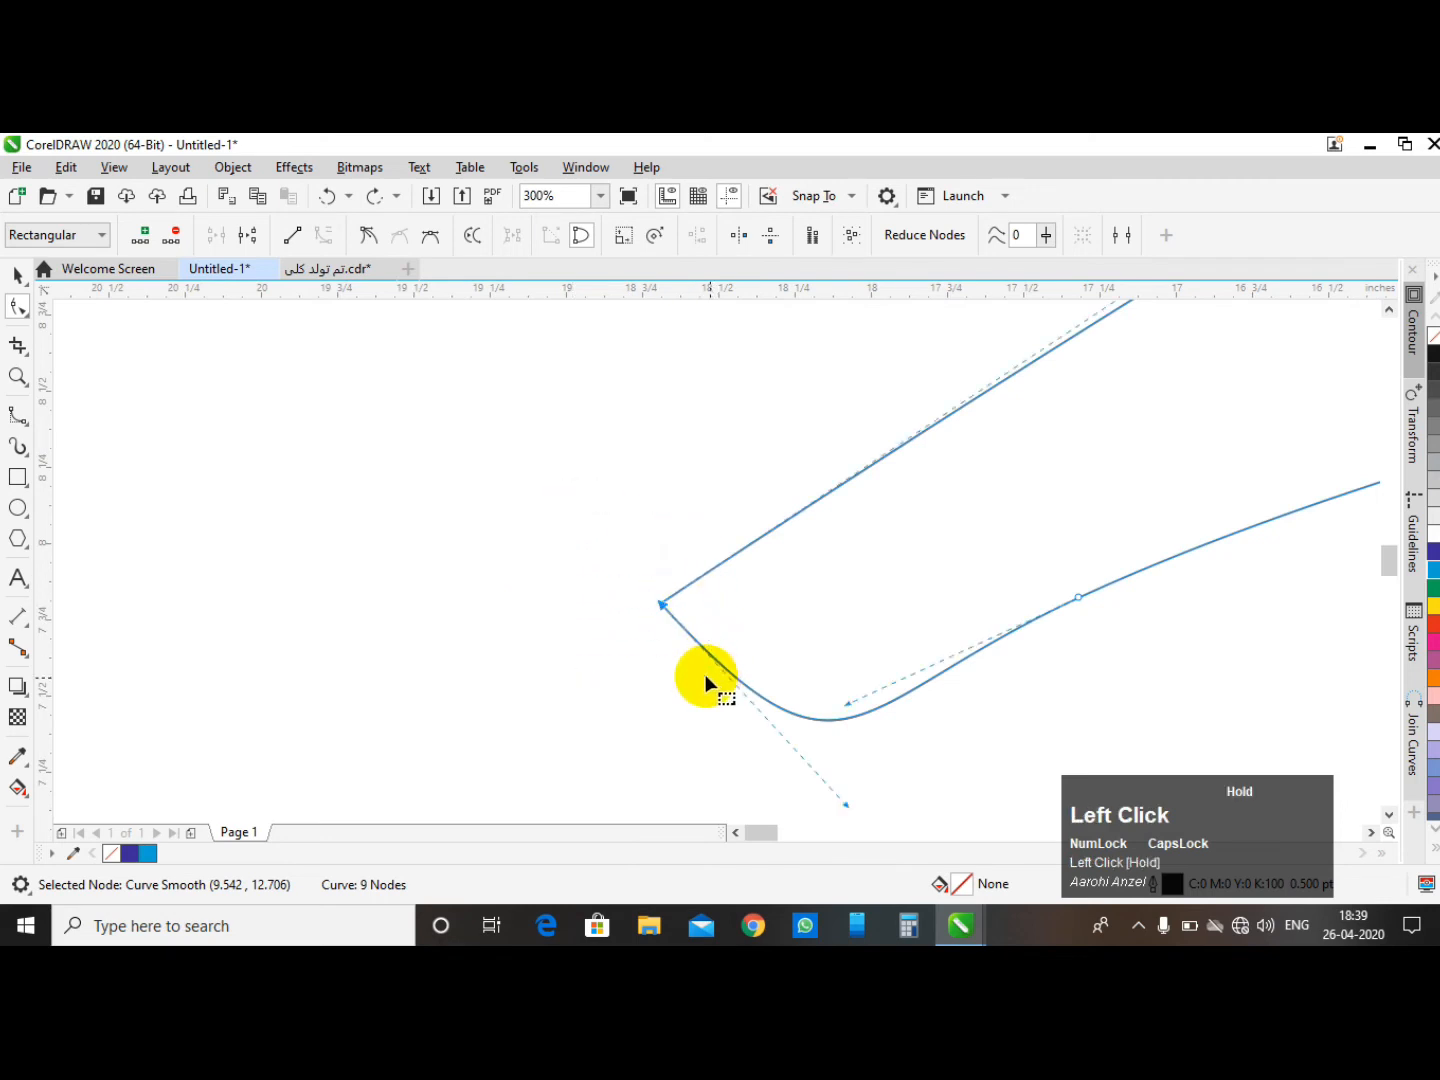
{"action": "left_click", "coordinate": [661, 606]}
{"action": "left_click", "coordinate": [247, 235]}
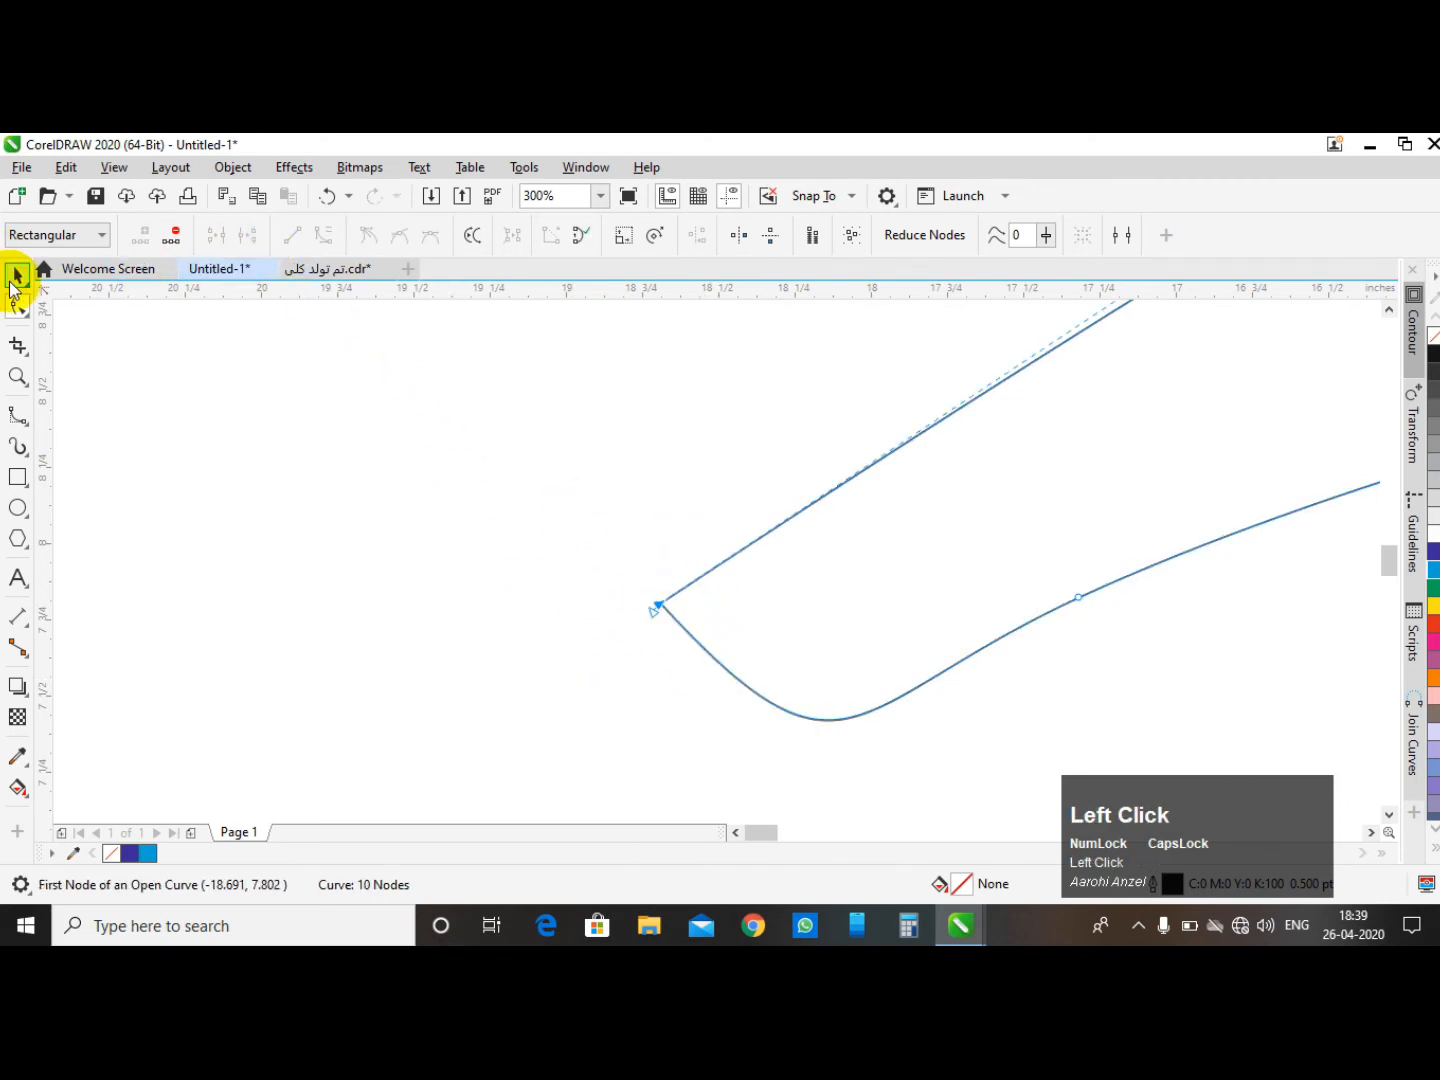
- Select the broken curve and apply a red fill to it
{"action": "left_click", "coordinate": [16, 276]}
{"action": "scroll", "coordinate": [270, 427], "scroll_direction": "down", "scroll_amount": 5}
{"action": "left_click", "coordinate": [421, 571]}
{"action": "left_click", "coordinate": [554, 346]}
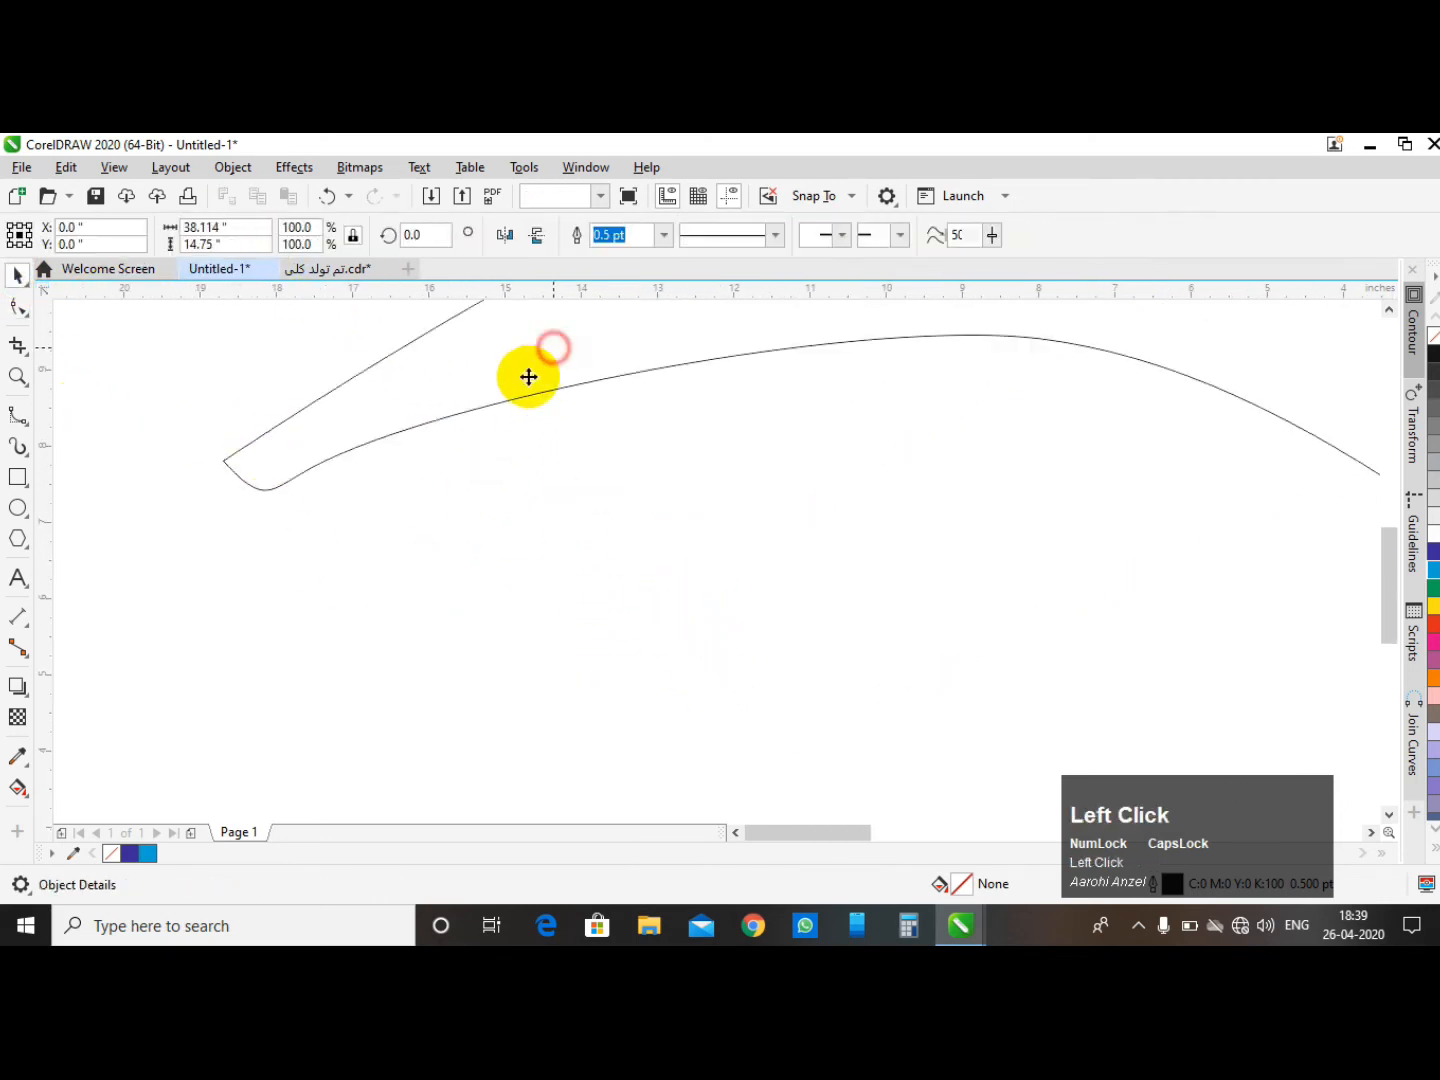
{"action": "scroll", "coordinate": [355, 507], "scroll_direction": "down", "scroll_amount": 5}
{"action": "left_click", "coordinate": [469, 340]}
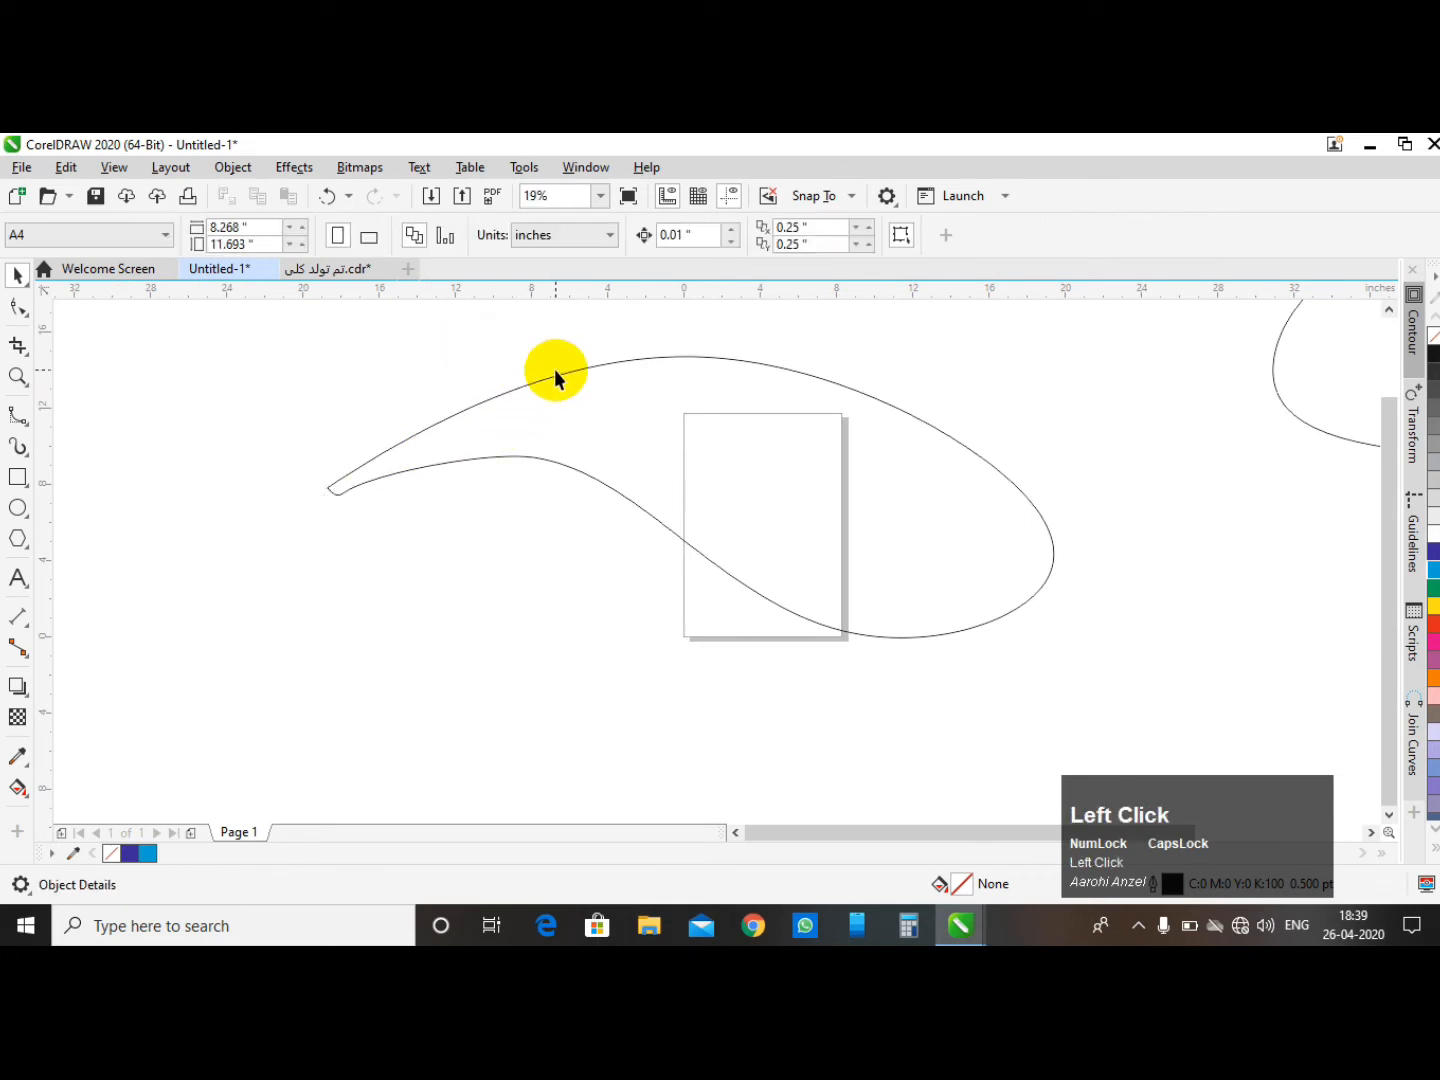
{"action": "left_click", "coordinate": [776, 439]}
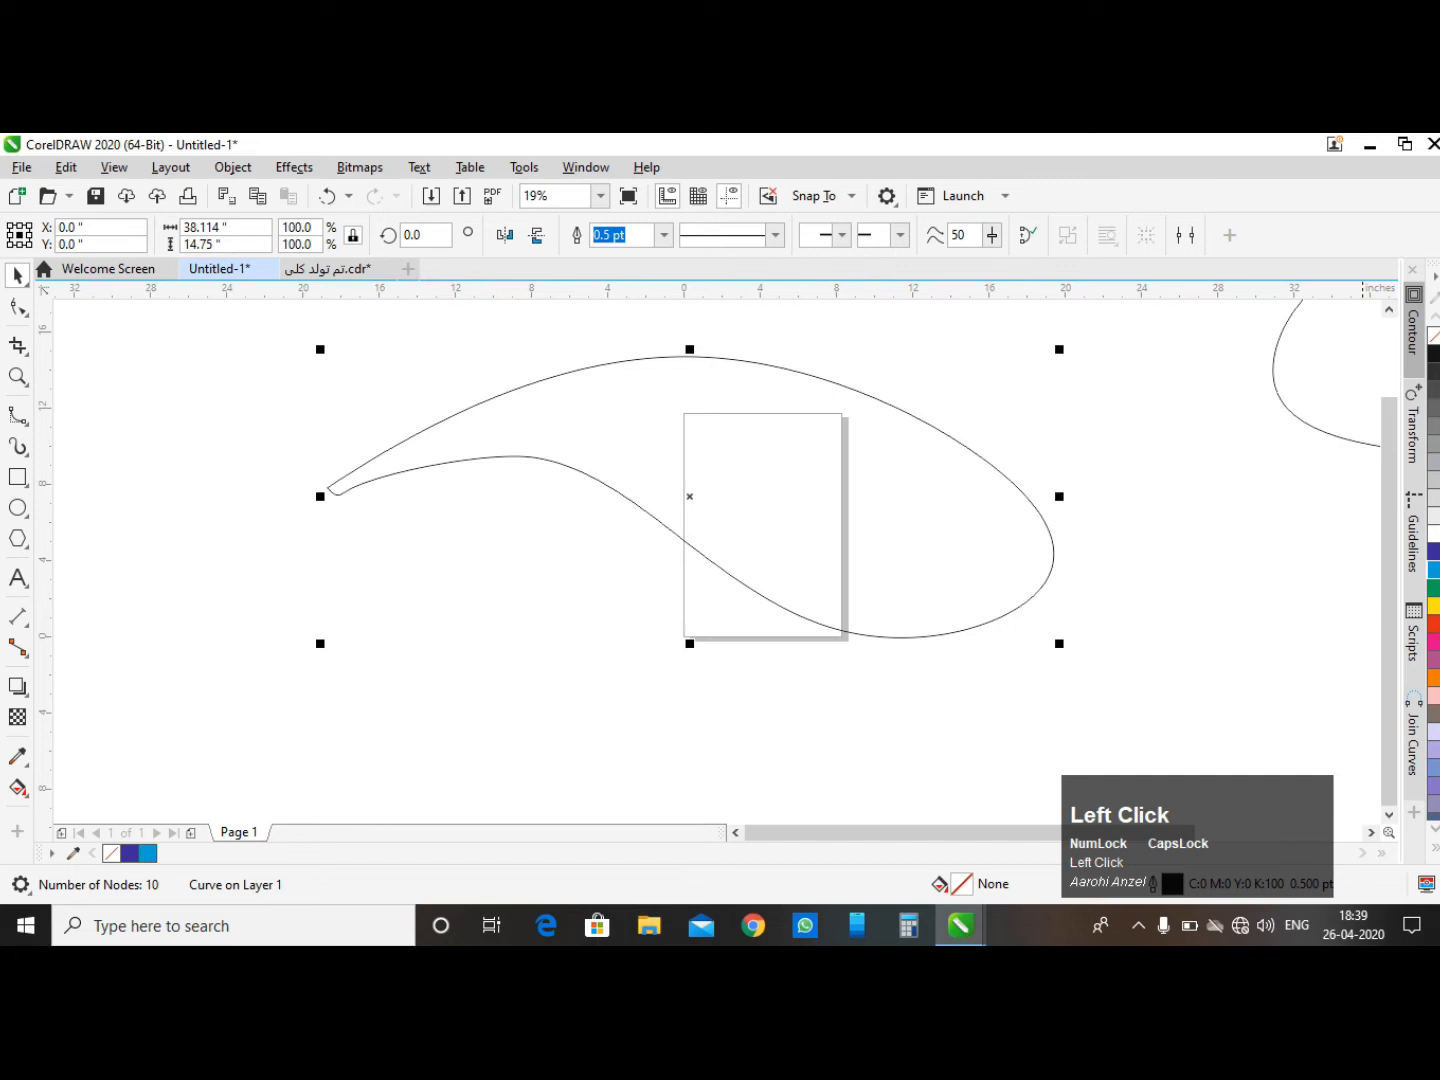
{"action": "left_click", "coordinate": [1433, 622]}
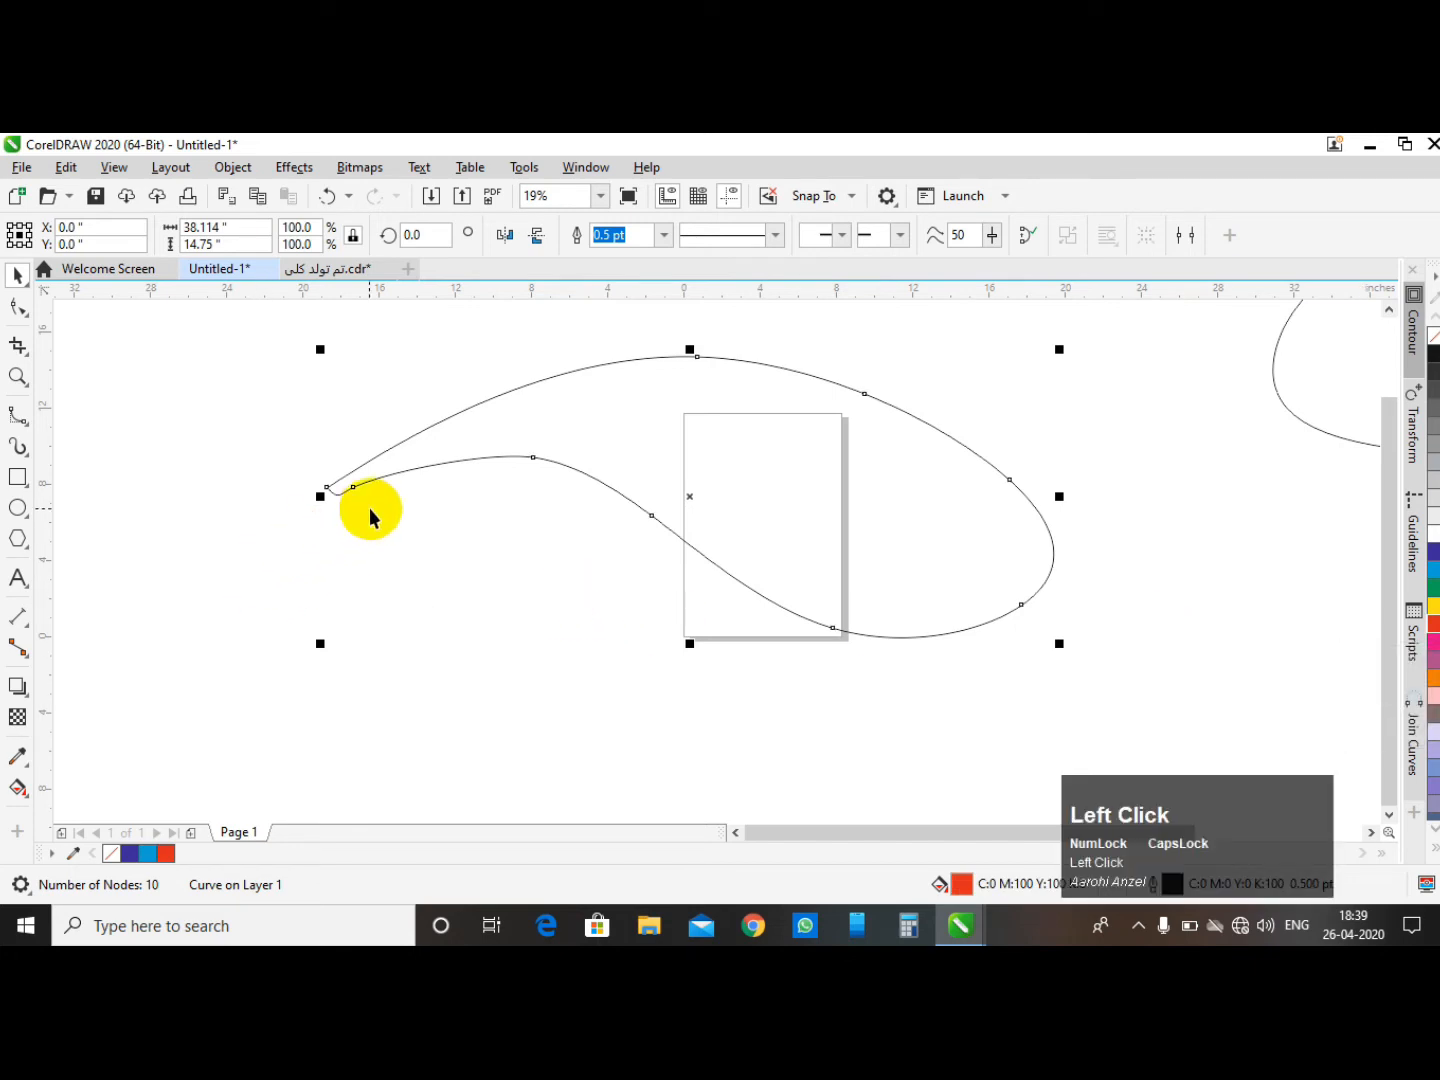
- Rejoin the curve's two end nodes so the shape closes and shows its red fill
{"action": "double_click", "coordinate": [388, 476]}
{"action": "scroll", "coordinate": [299, 454], "scroll_direction": "up", "scroll_amount": 3}
{"action": "left_click_drag", "start_coordinate": [340, 385], "coordinate": [459, 484]}
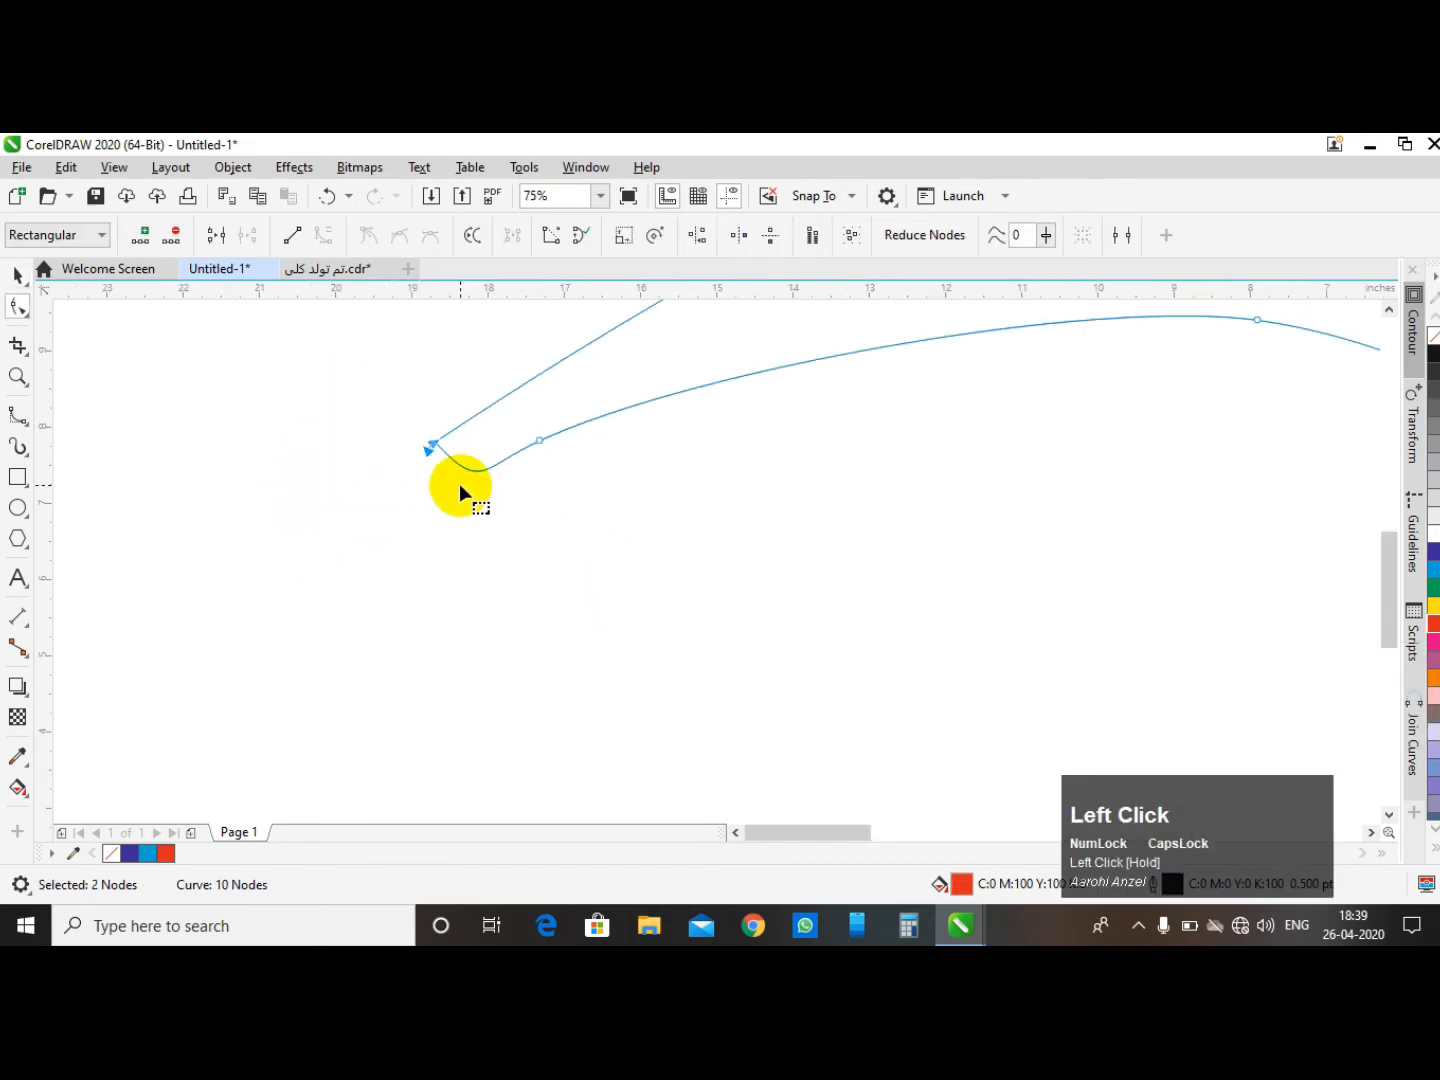
{"action": "left_click", "coordinate": [214, 236]}
{"action": "scroll", "coordinate": [67, 617], "scroll_direction": "down", "scroll_amount": 5}
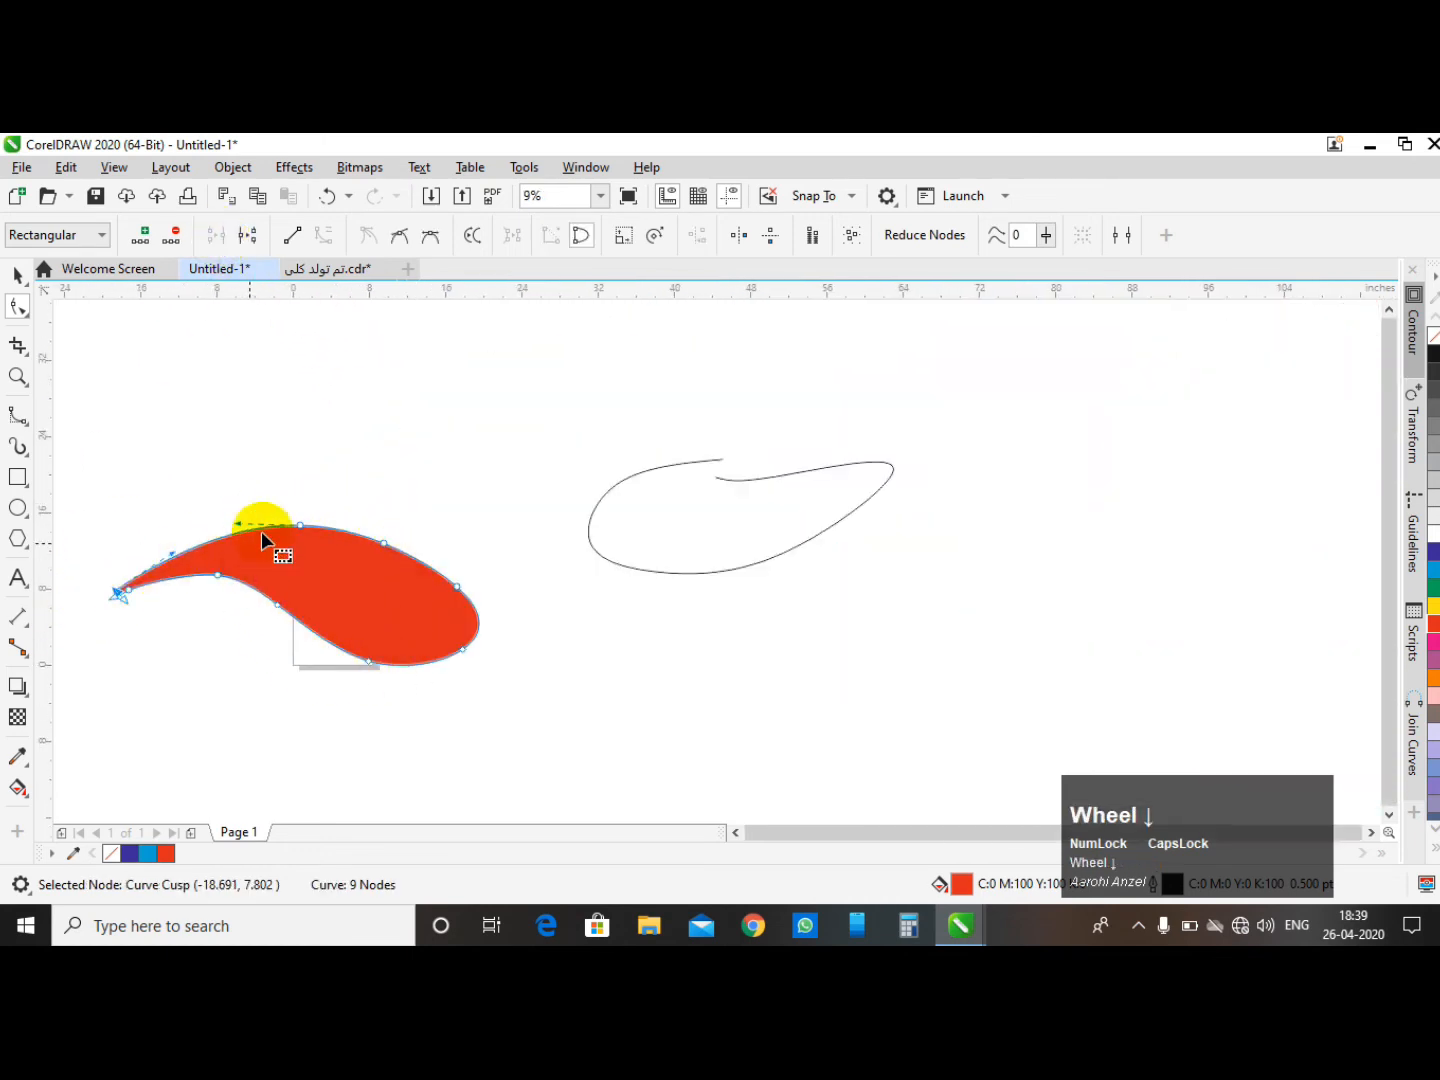
- Select the second B-spline curve and convert it to an ordinary curve
{"action": "left_click", "coordinate": [17, 274]}
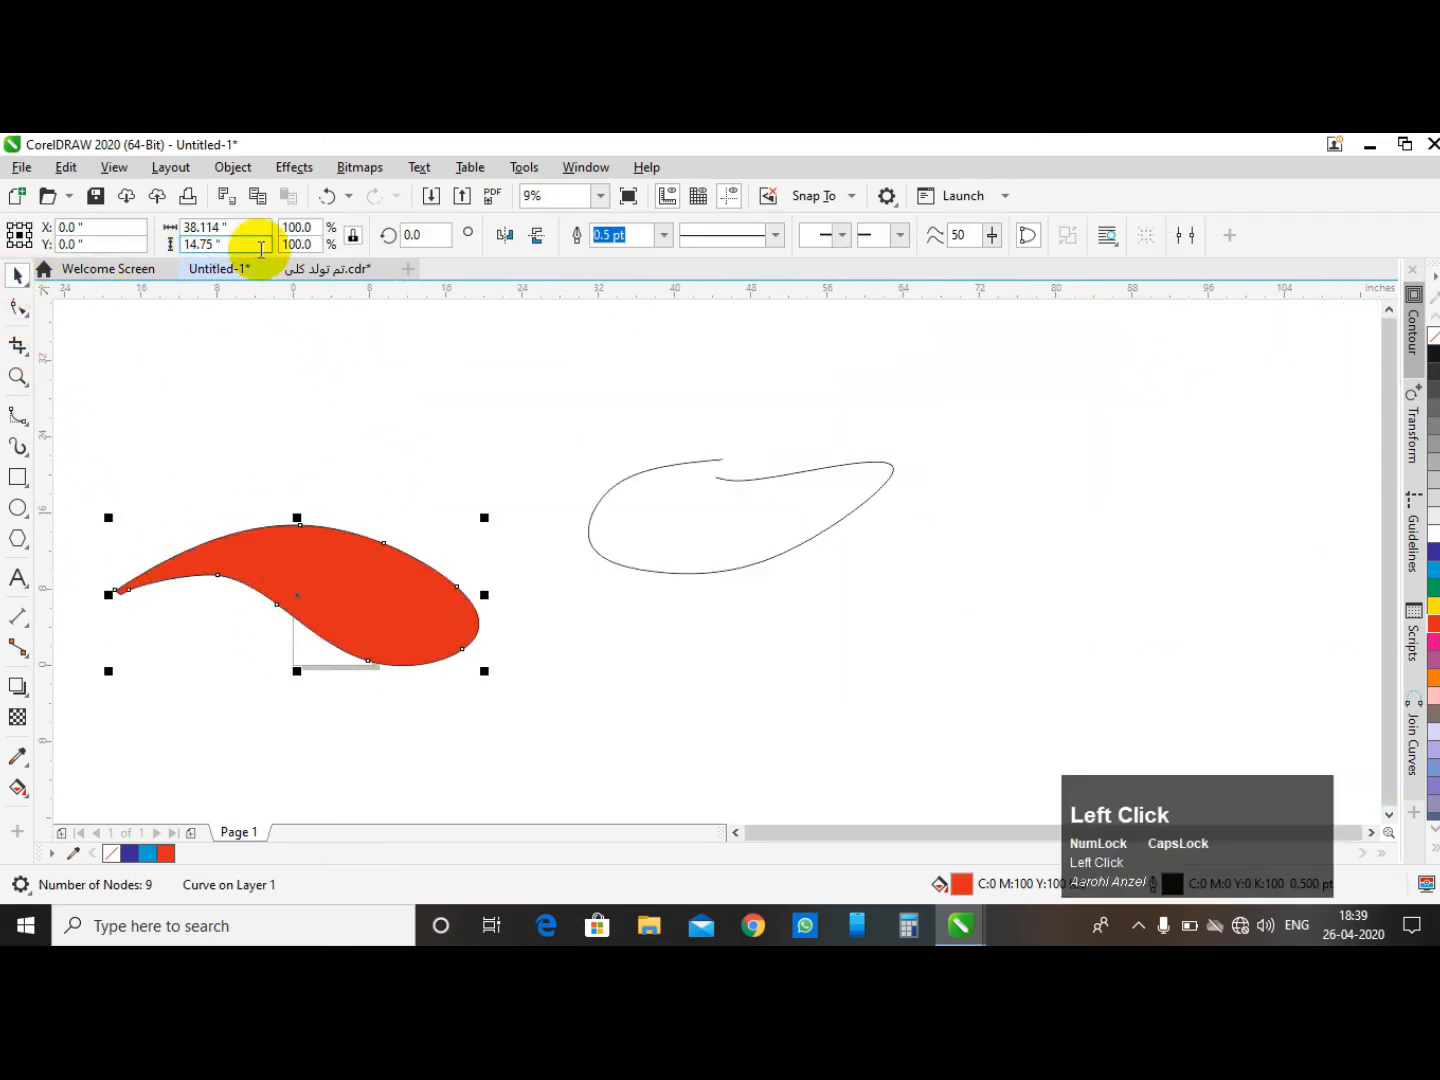
{"action": "left_click", "coordinate": [17, 307]}
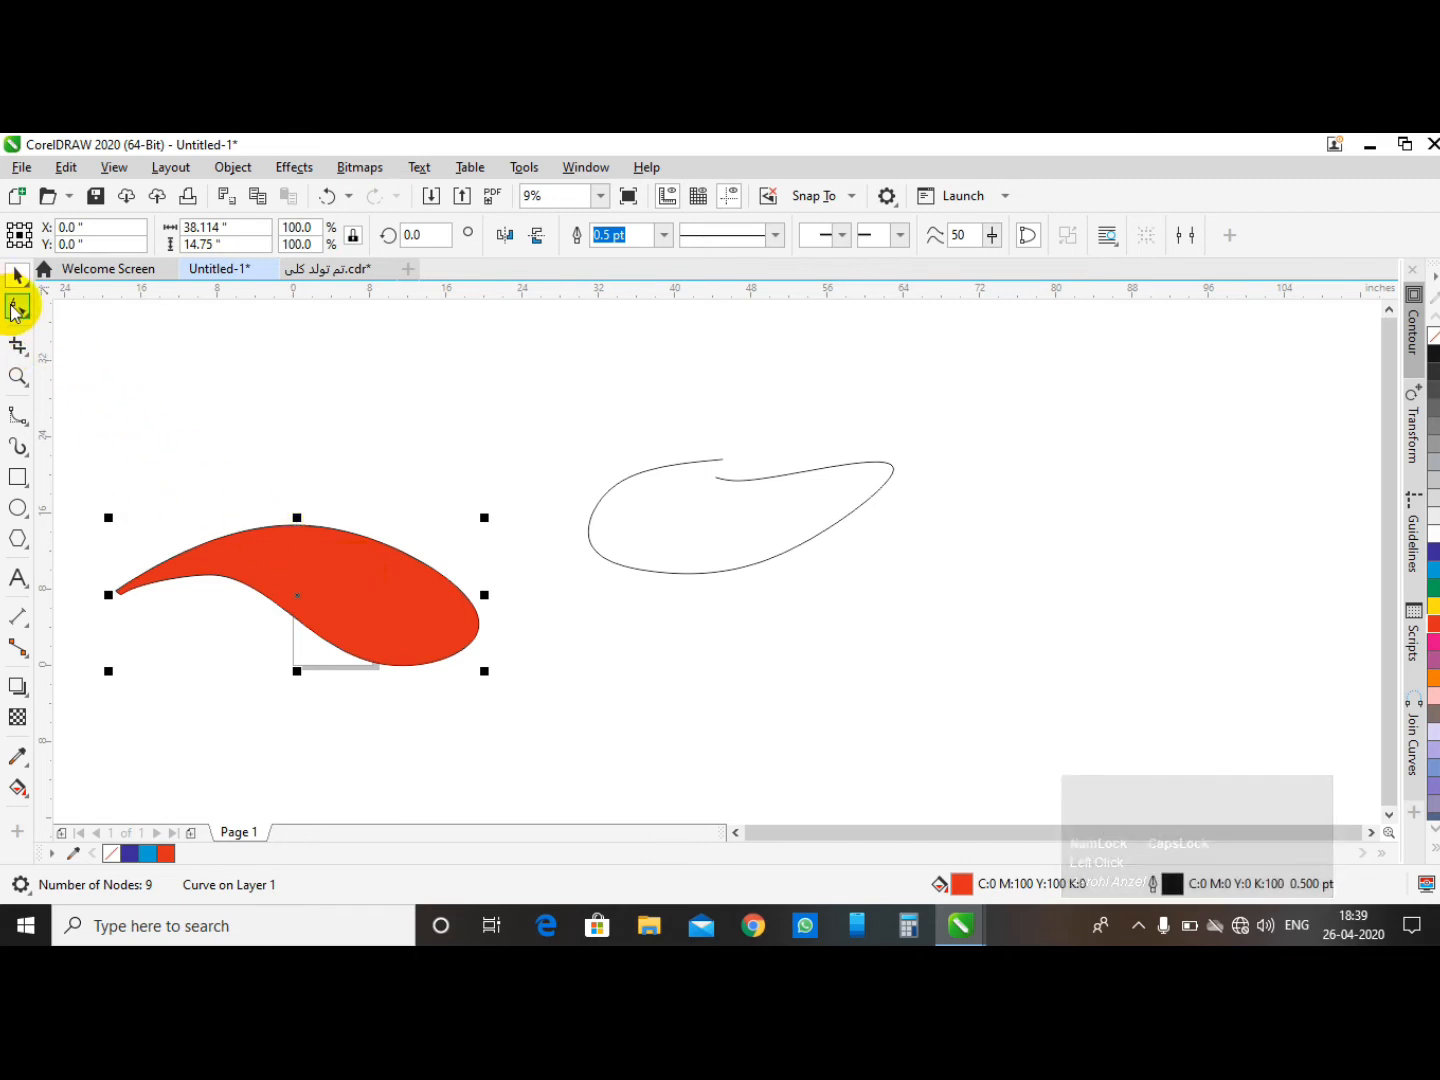
{"action": "left_click", "coordinate": [316, 626]}
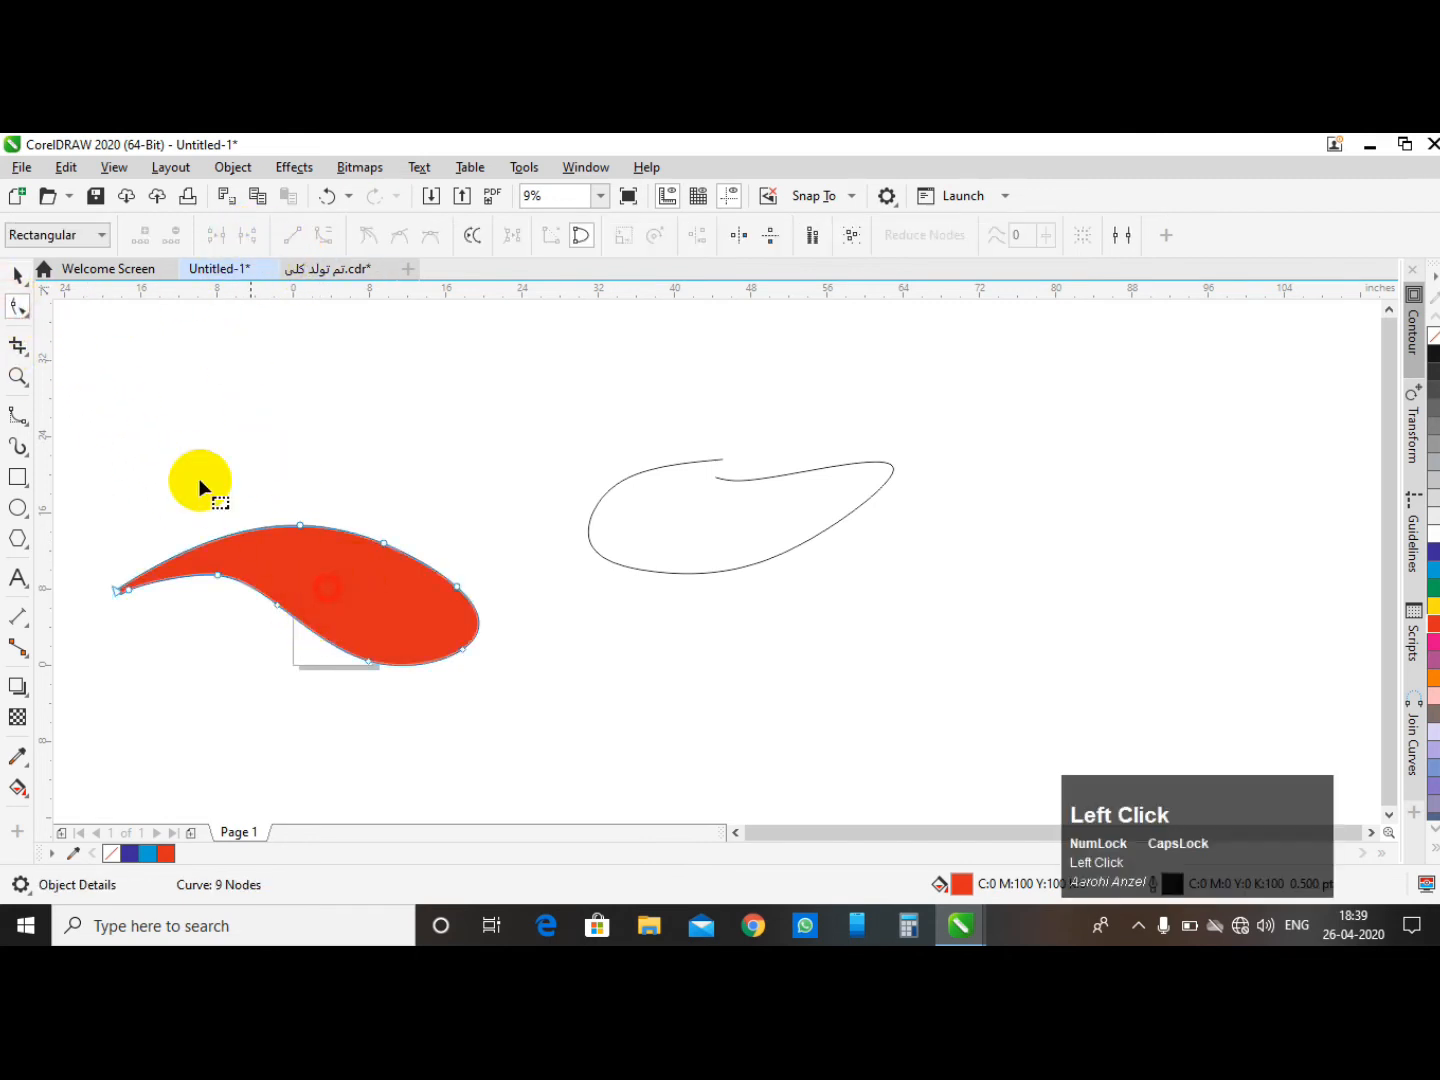
{"action": "left_click", "coordinate": [17, 273]}
{"action": "left_click", "coordinate": [836, 534]}
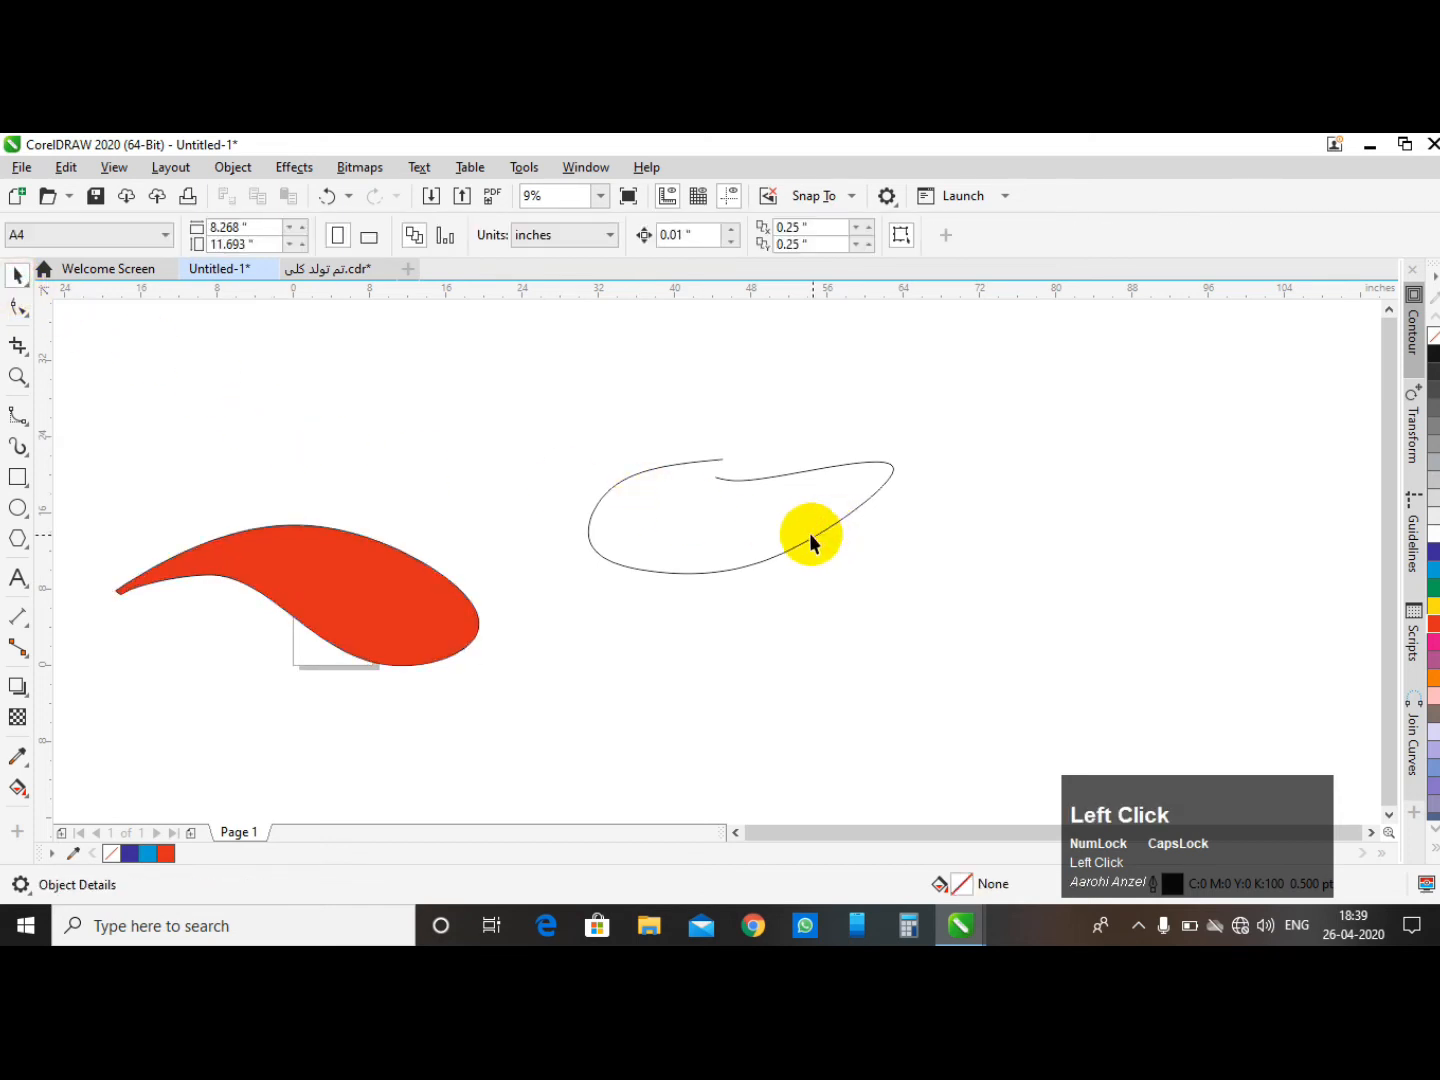
{"action": "left_click", "coordinate": [806, 534]}
{"action": "key", "text": "ctrl+q"}
- Select the nodes near the inner end of the second curve and convert their segments to straight lines
{"action": "double_click", "coordinate": [720, 475]}
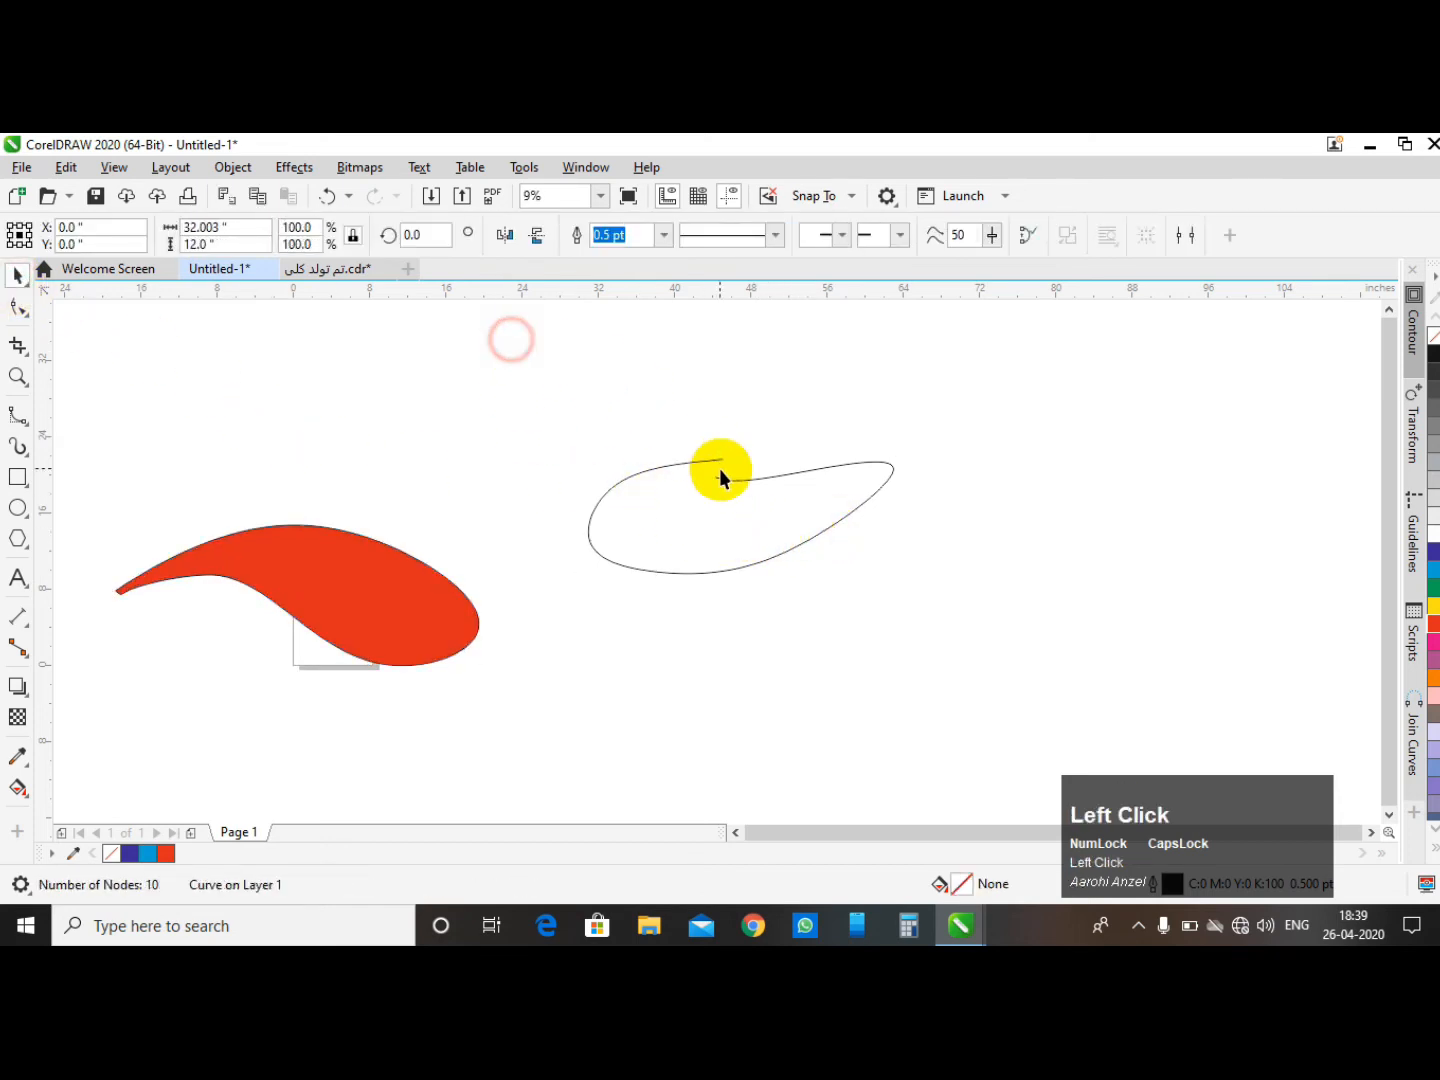
{"action": "scroll", "coordinate": [740, 476], "scroll_direction": "up", "scroll_amount": 2}
{"action": "left_click", "coordinate": [750, 492]}
{"action": "scroll", "coordinate": [369, 459], "scroll_direction": "down", "scroll_amount": 1}
{"action": "scroll", "coordinate": [572, 437], "scroll_direction": "up", "scroll_amount": 1}
{"action": "left_click_drag", "start_coordinate": [493, 468], "coordinate": [585, 559]}
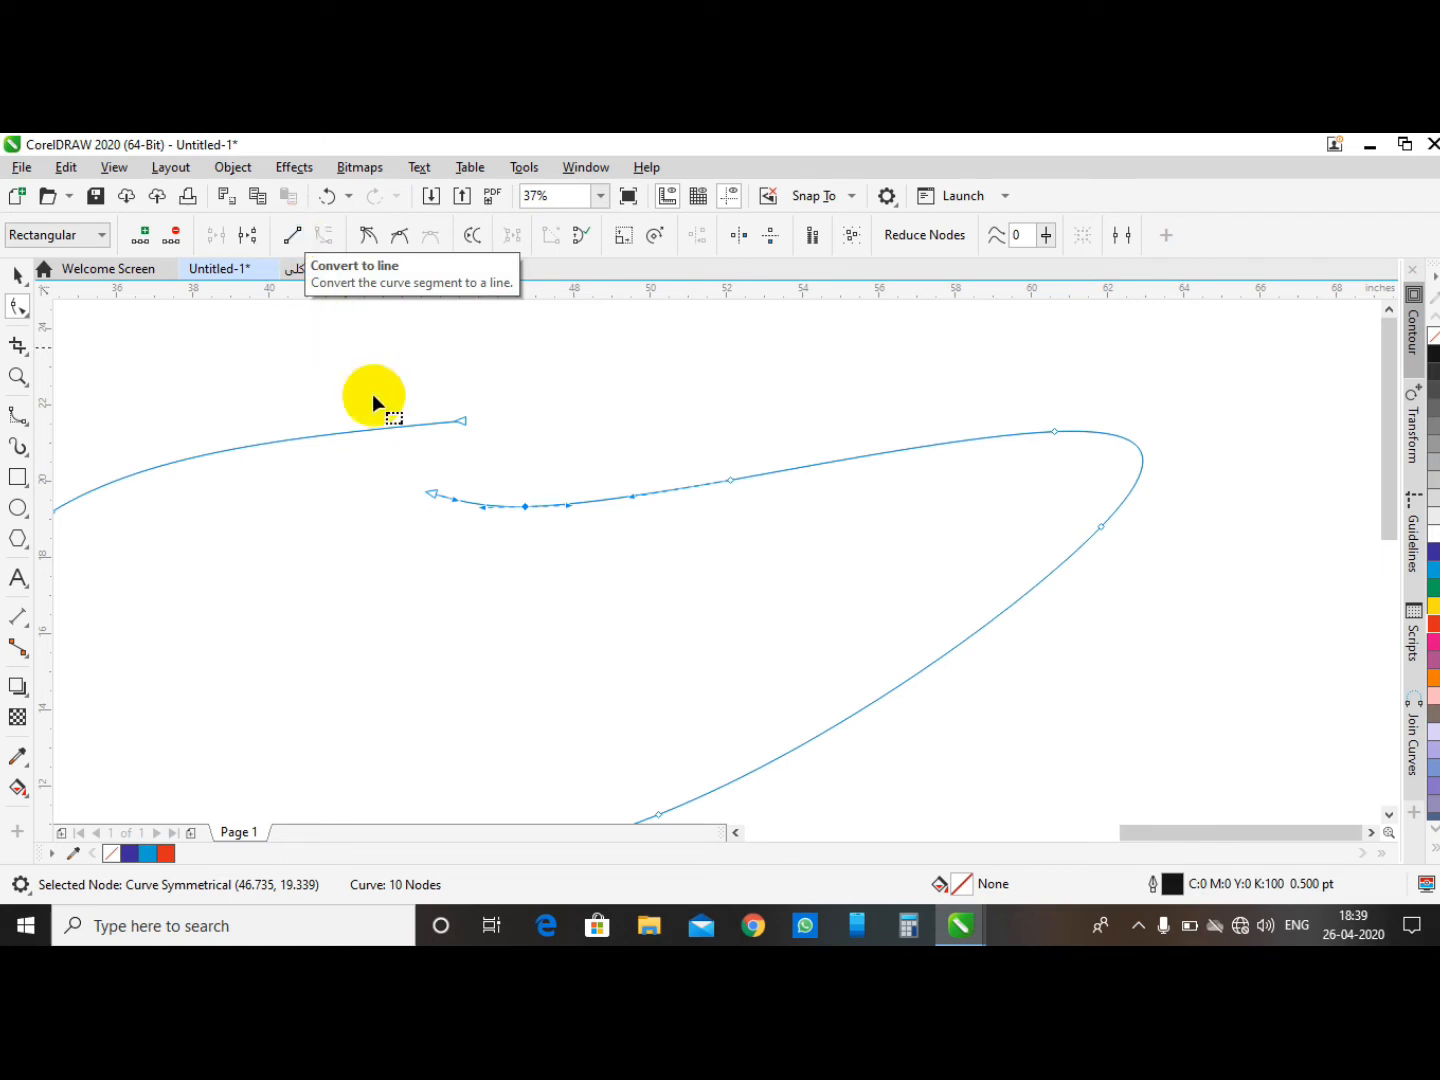
{"action": "left_click_drag", "start_coordinate": [511, 486], "coordinate": [571, 555]}
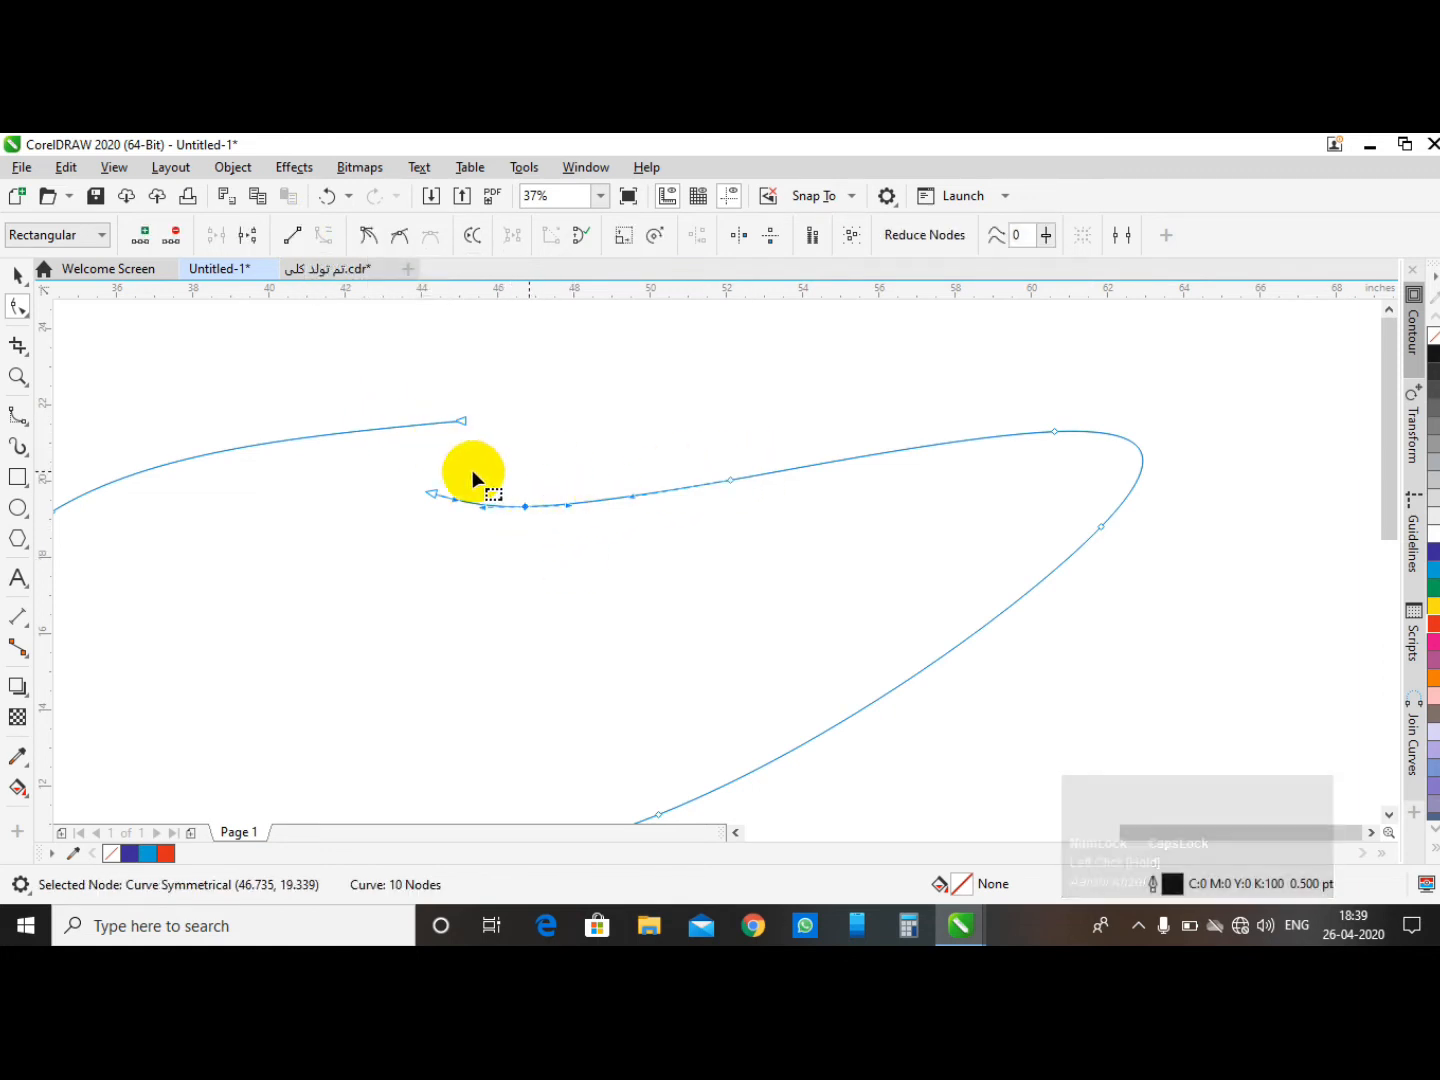
{"action": "left_click", "coordinate": [291, 233]}
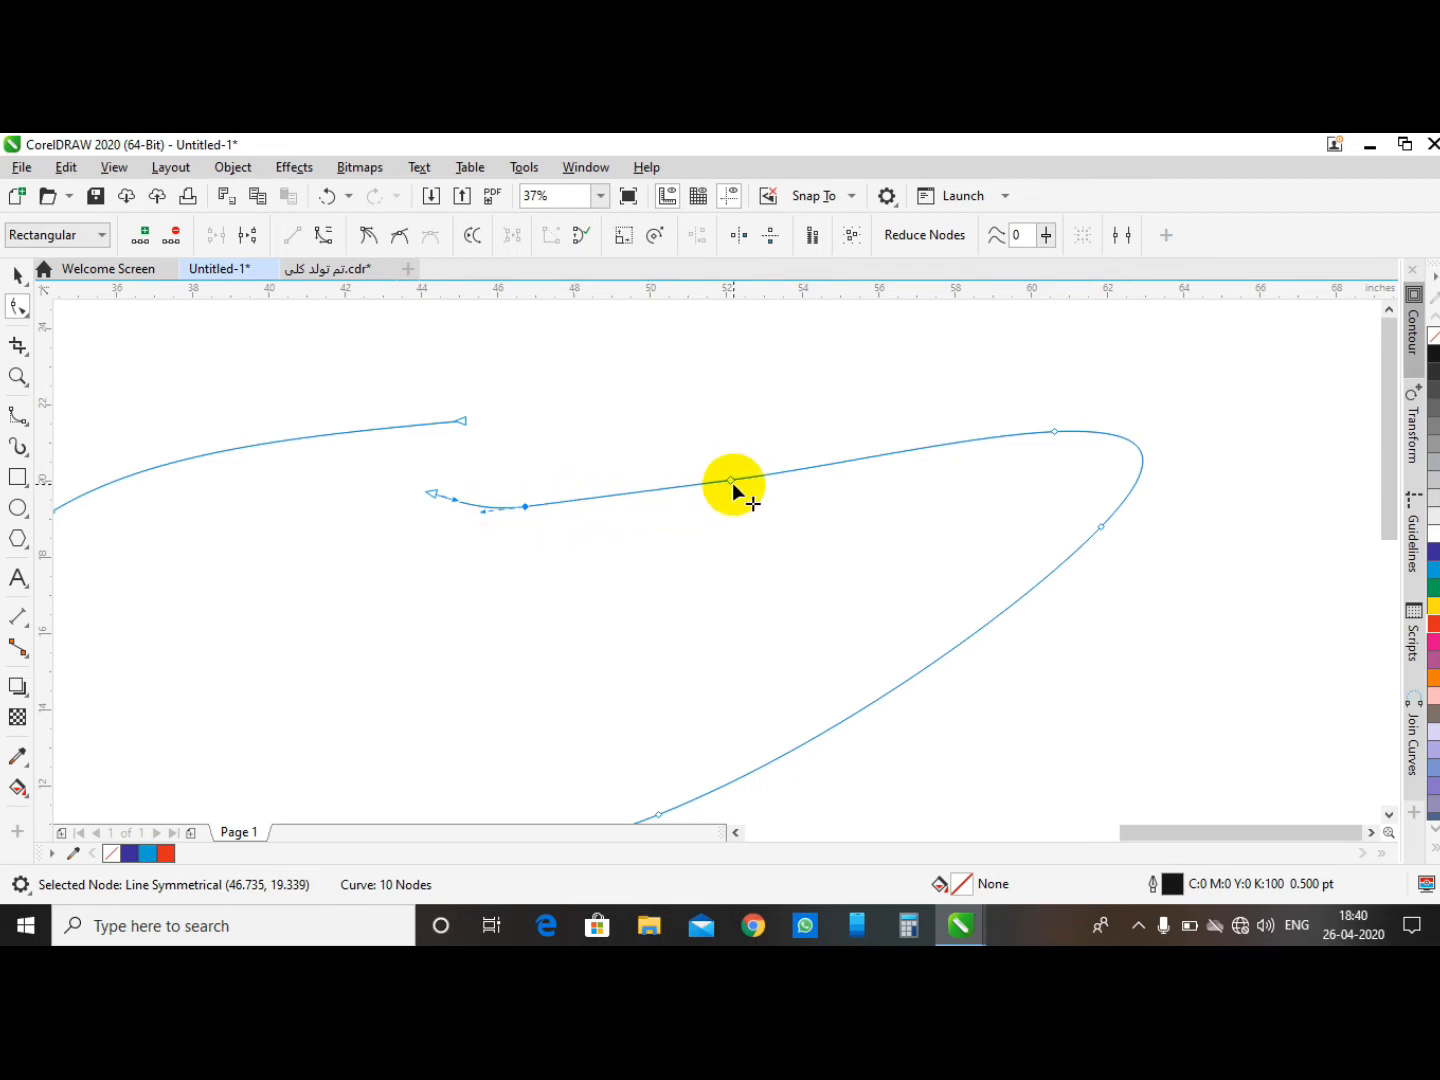
{"action": "scroll", "coordinate": [862, 419], "scroll_direction": "down", "scroll_amount": 3}
{"action": "scroll", "coordinate": [869, 395], "scroll_direction": "up", "scroll_amount": 1}
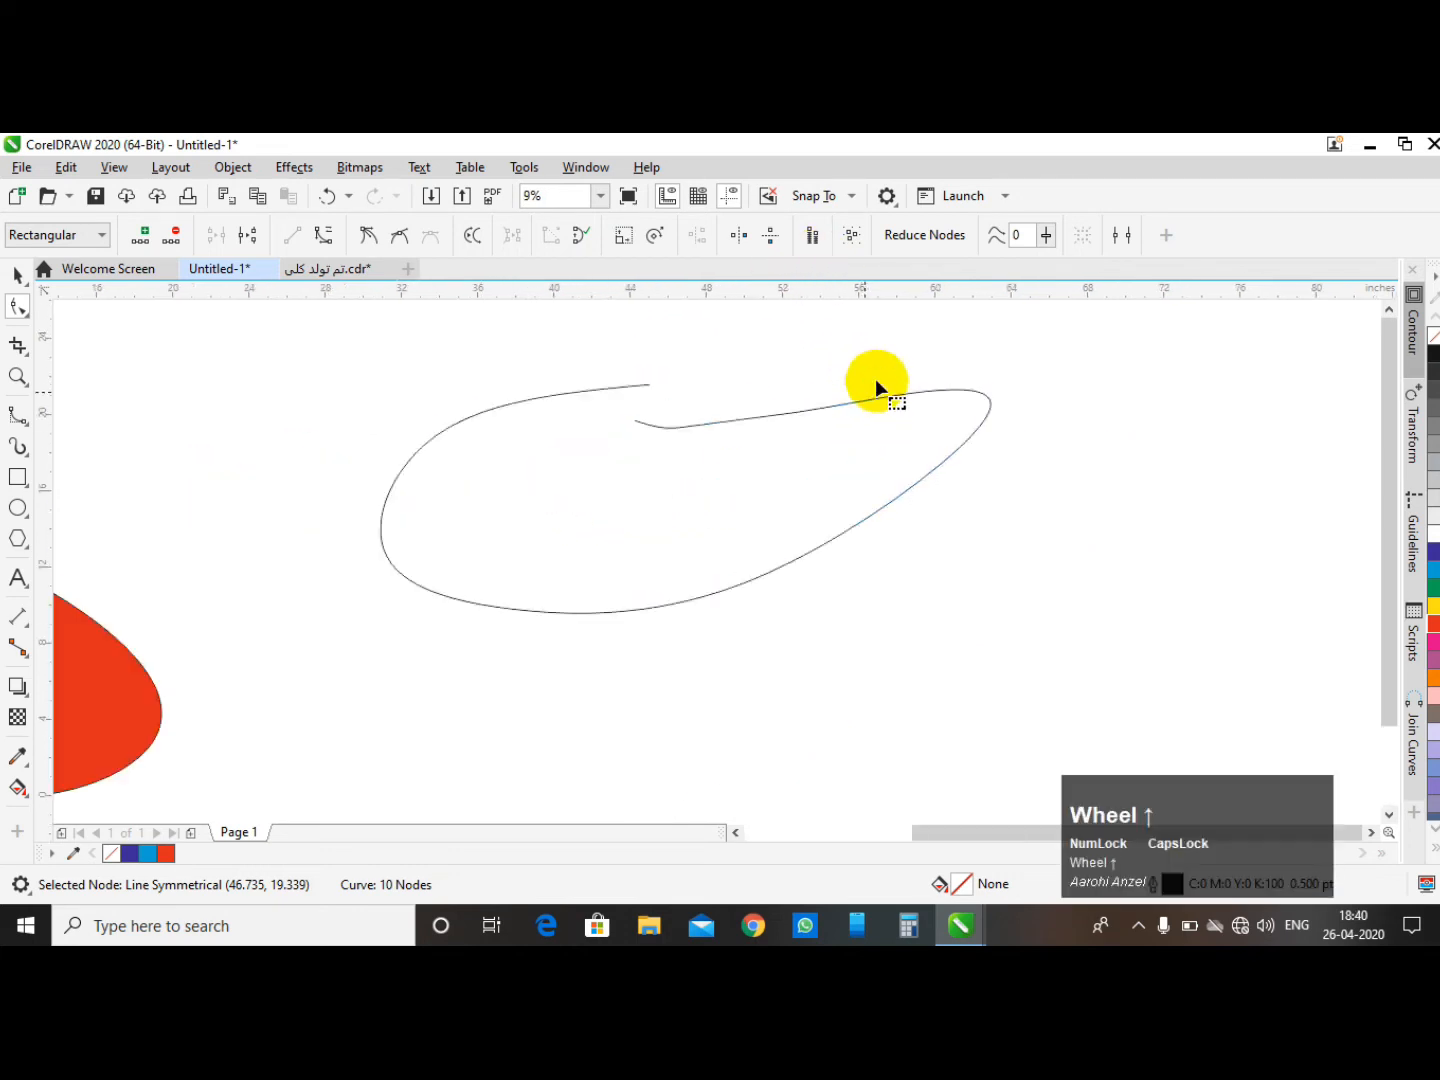
- Convert the segment at the second curve's lower-left corner to a straight line, then back to a curve
{"action": "scroll", "coordinate": [936, 382], "scroll_direction": "up", "scroll_amount": 2}
{"action": "scroll", "coordinate": [921, 391], "scroll_direction": "down", "scroll_amount": 2}
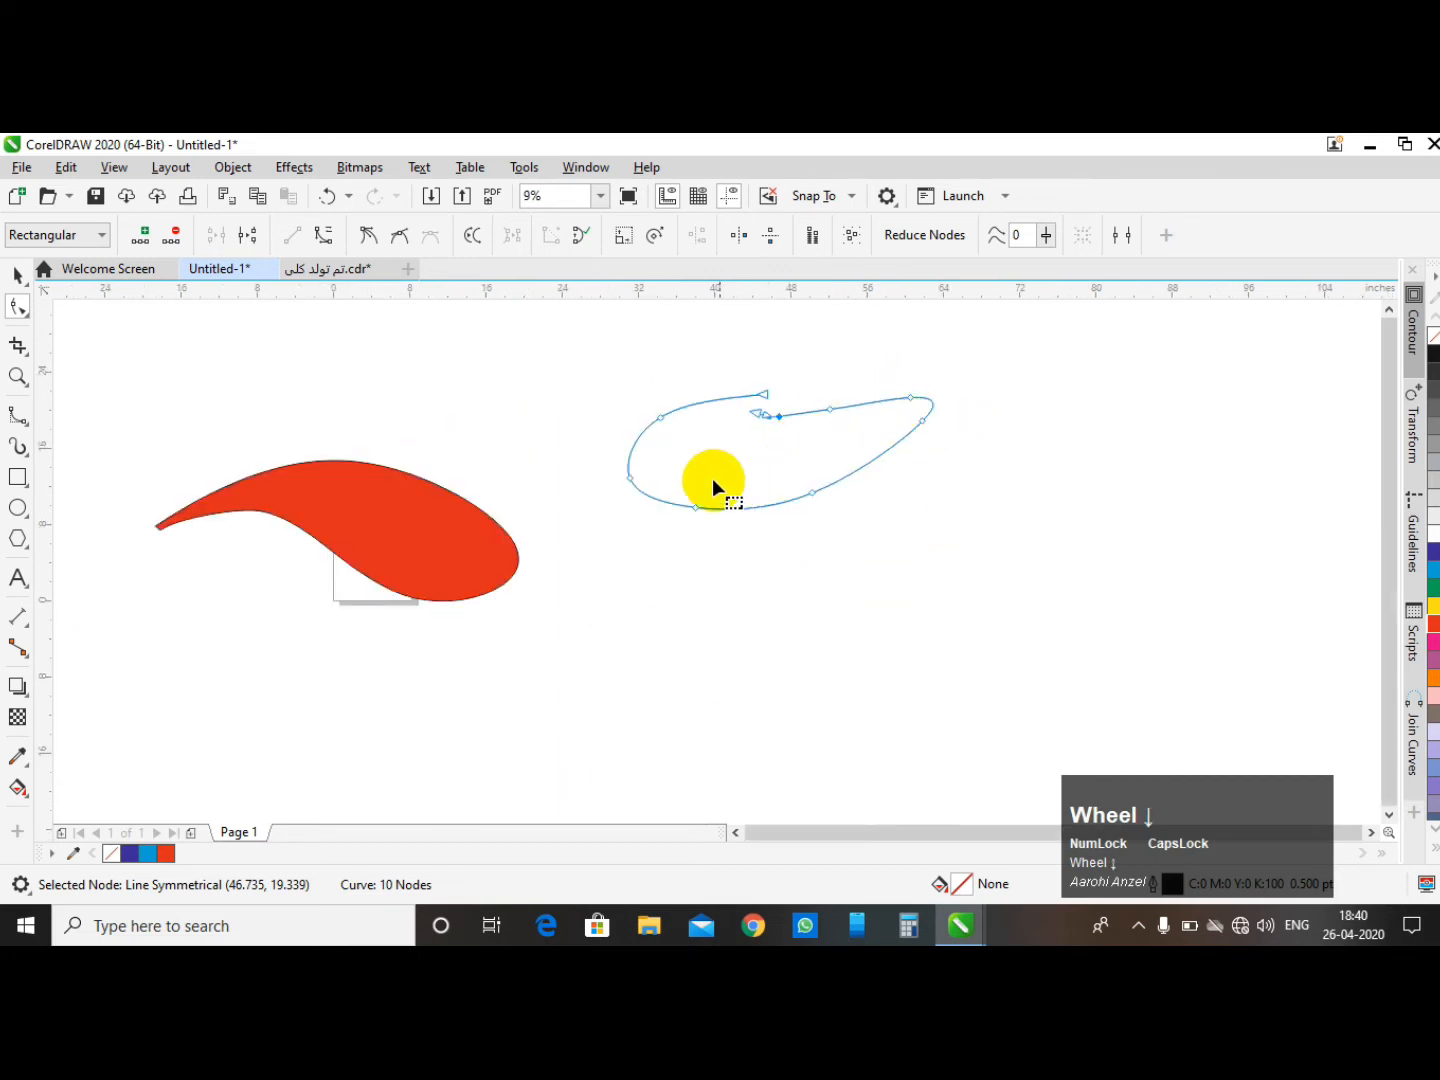
{"action": "scroll", "coordinate": [712, 478], "scroll_direction": "up", "scroll_amount": 1}
{"action": "left_click_drag", "start_coordinate": [517, 454], "coordinate": [605, 515]}
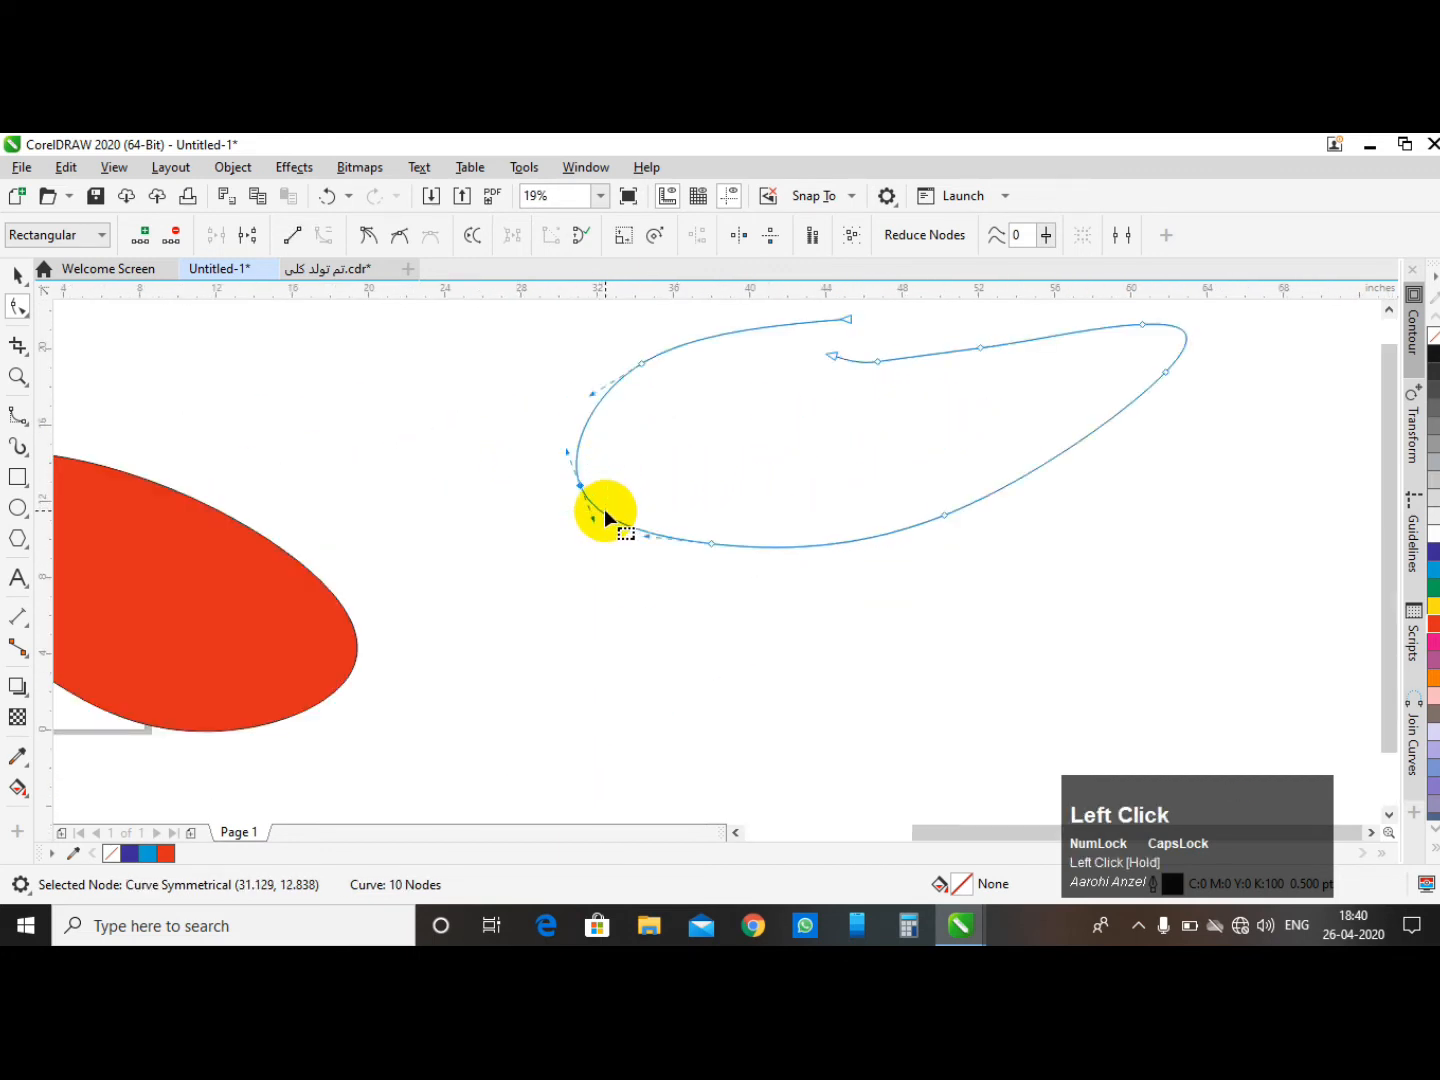
{"action": "left_click", "coordinate": [295, 235]}
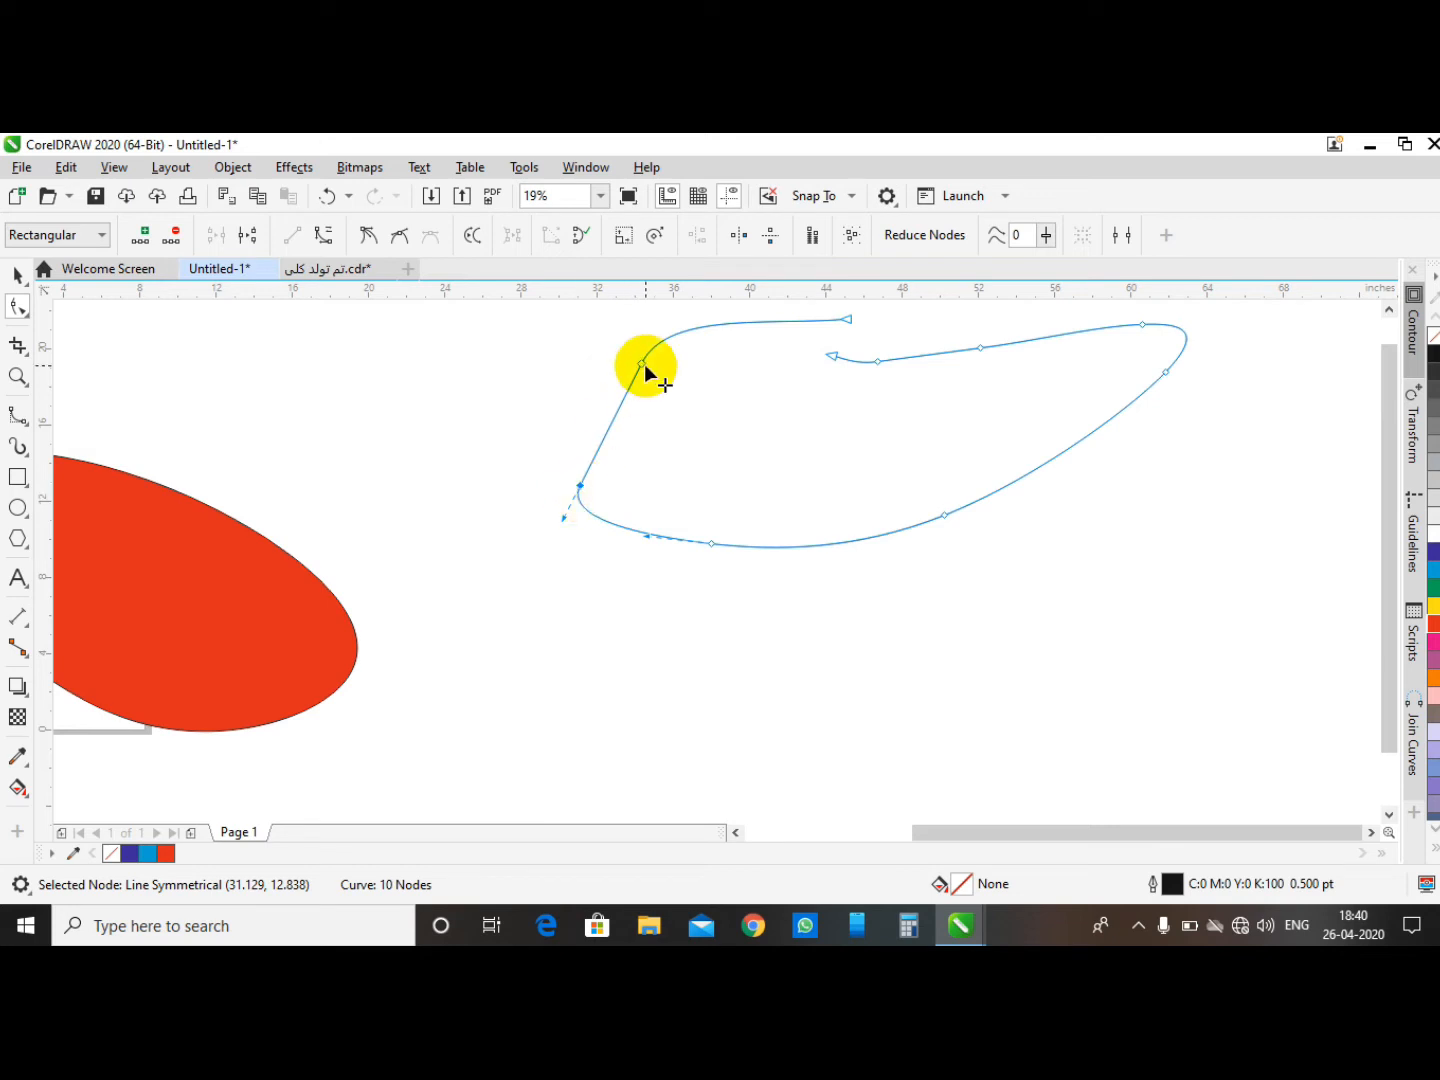
{"action": "scroll", "coordinate": [462, 537], "scroll_direction": "down", "scroll_amount": 1}
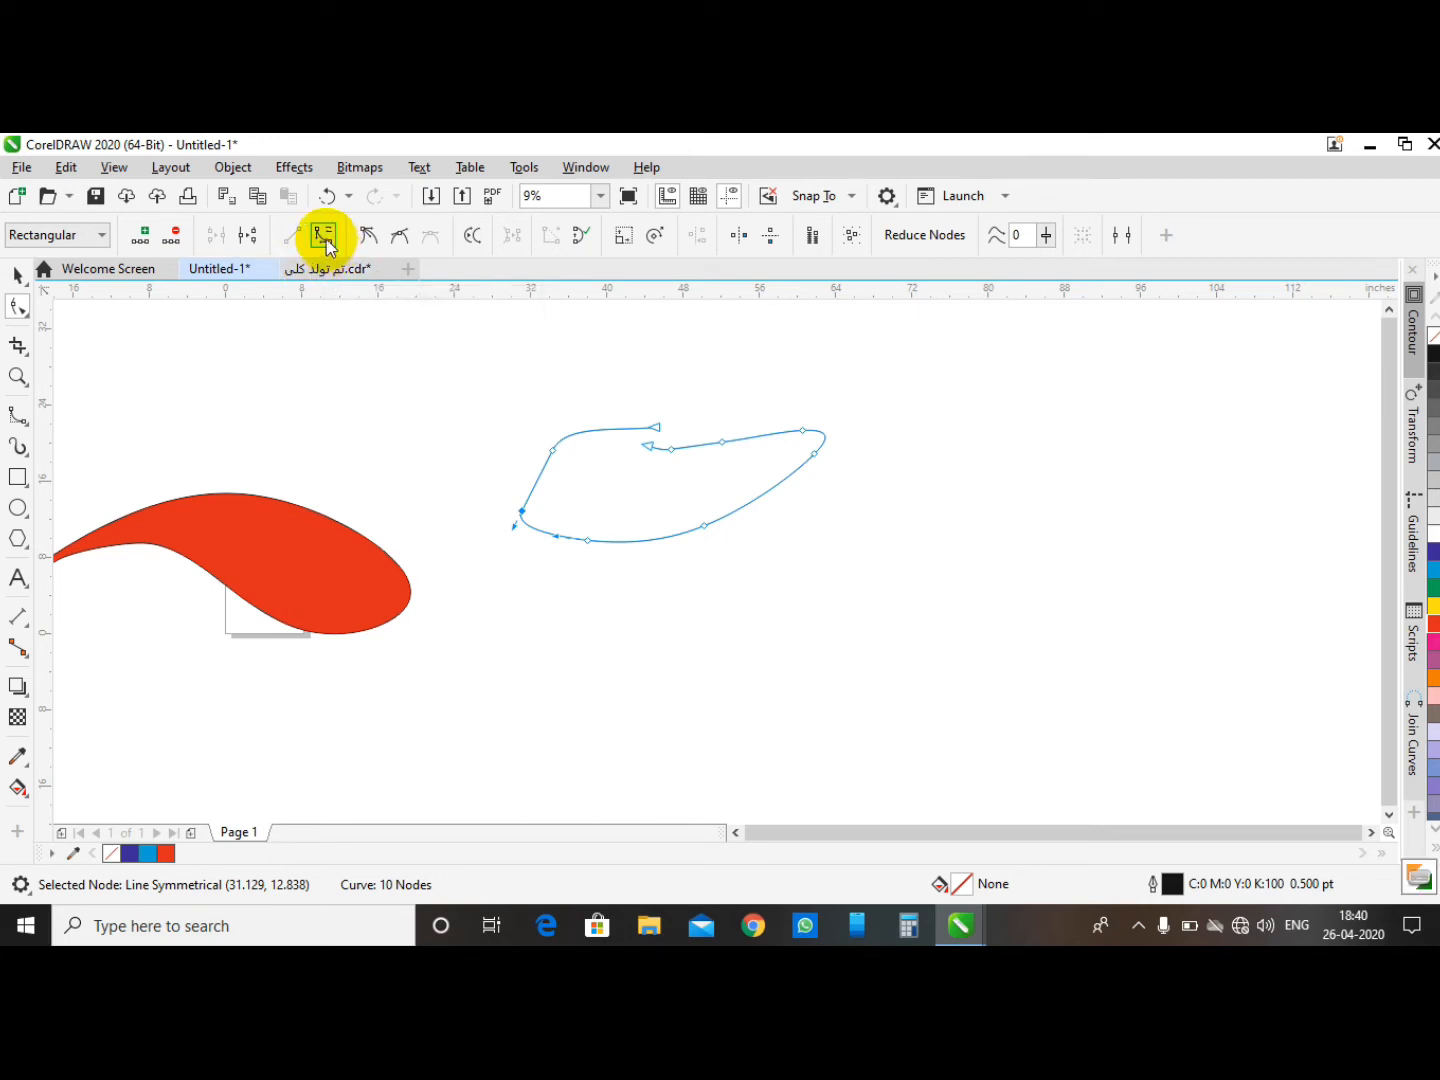
{"action": "left_click", "coordinate": [323, 236]}
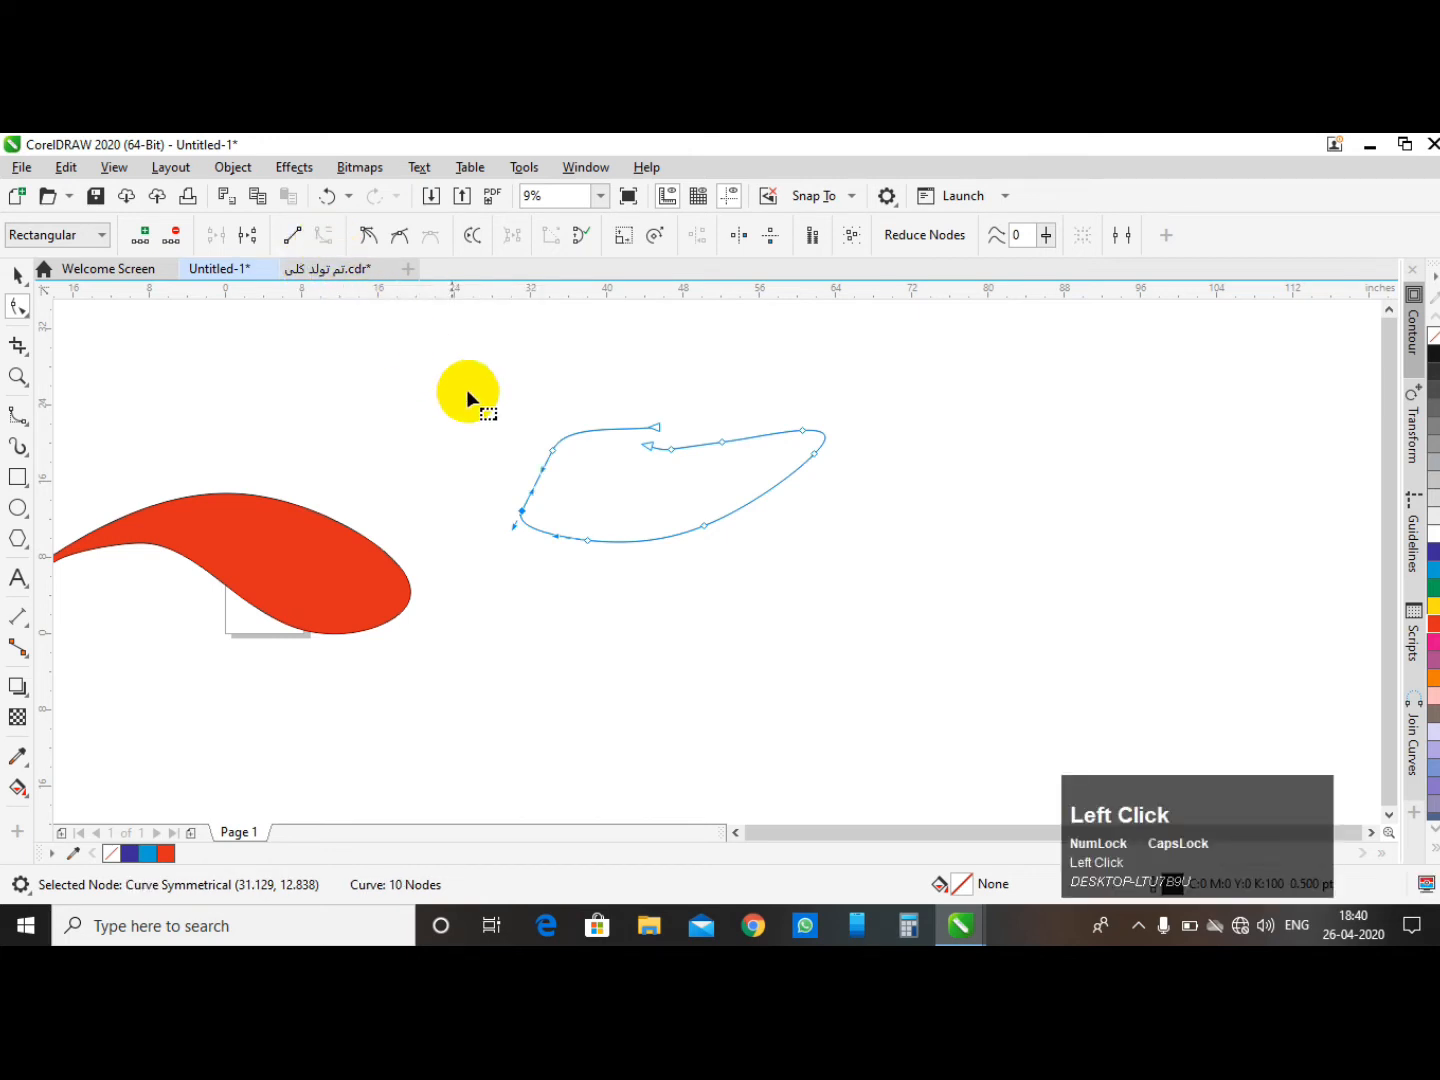
- Draw a straight diagonal line about 16 by 20 inches above the shapes with a line-drawing tool
{"action": "left_click", "coordinate": [17, 274]}
{"action": "scroll", "coordinate": [585, 428], "scroll_direction": "down", "scroll_amount": 1}
{"action": "left_click", "coordinate": [586, 428]}
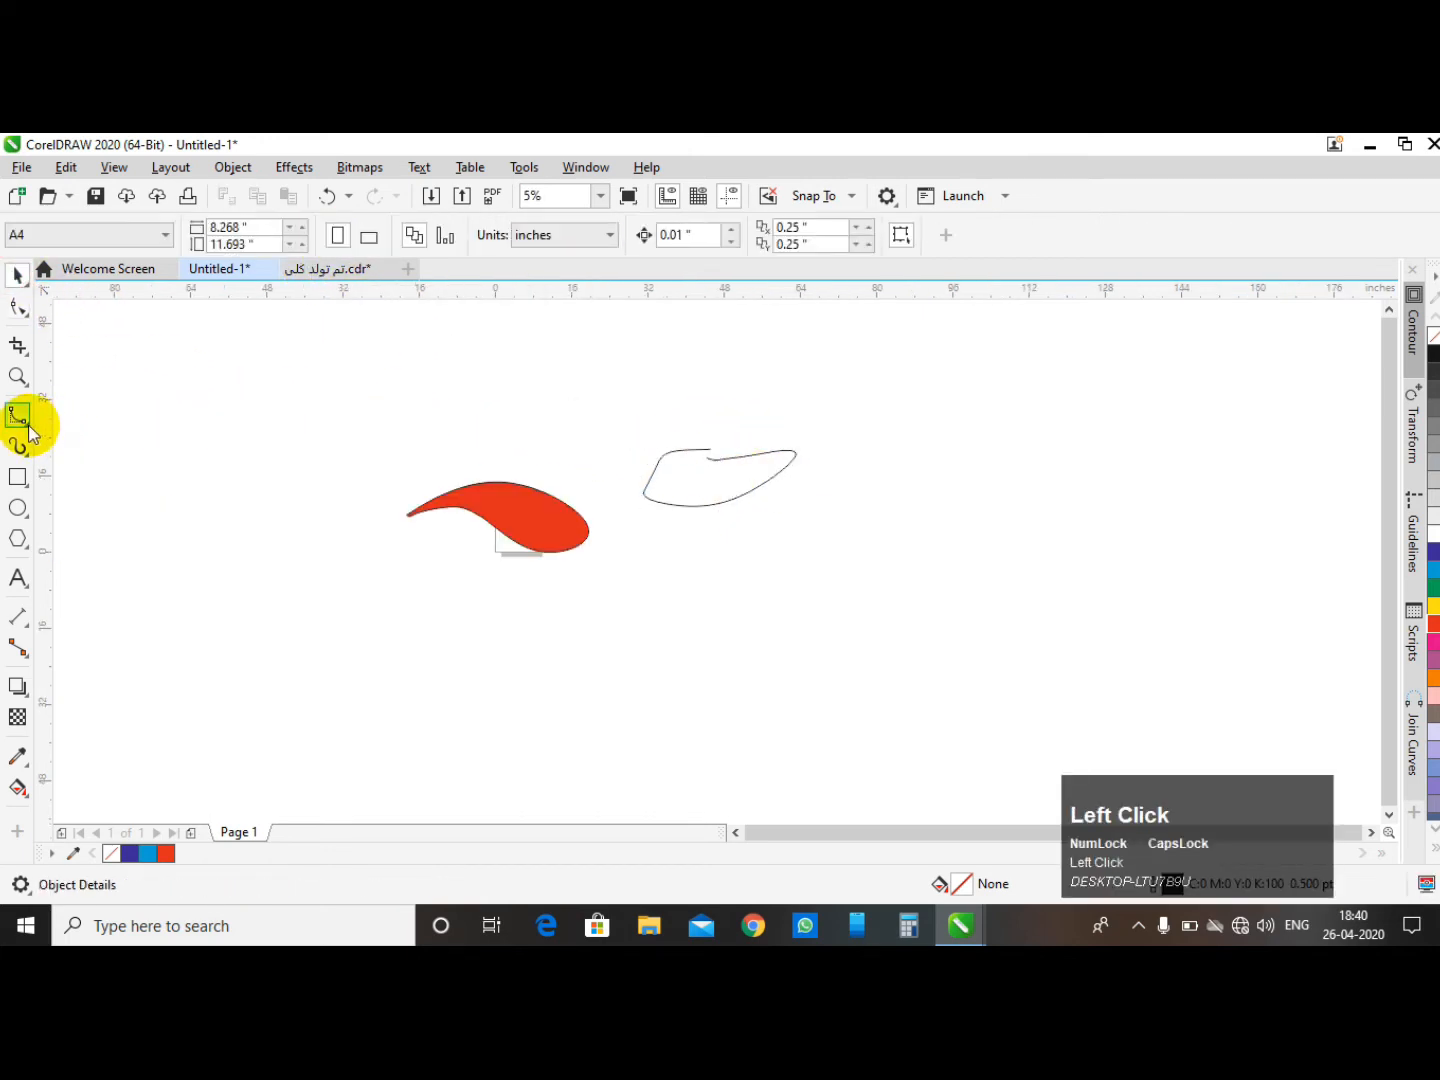
{"action": "left_click", "coordinate": [29, 430]}
{"action": "left_click", "coordinate": [62, 484]}
{"action": "left_click", "coordinate": [630, 340]}
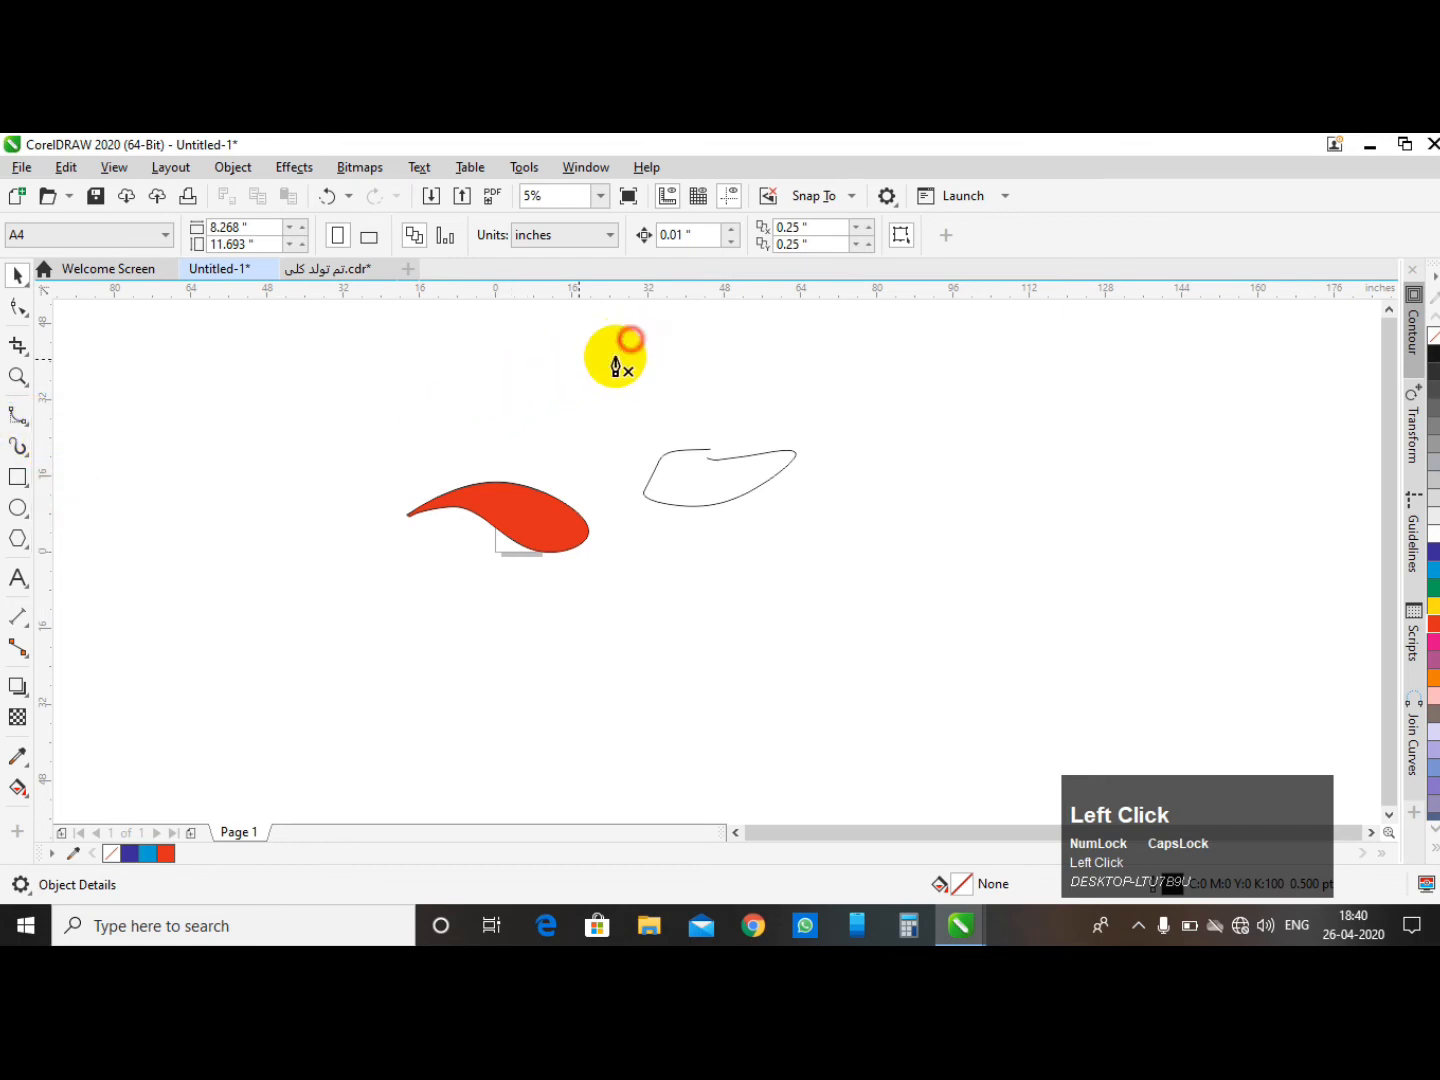
{"action": "key", "text": "space"}
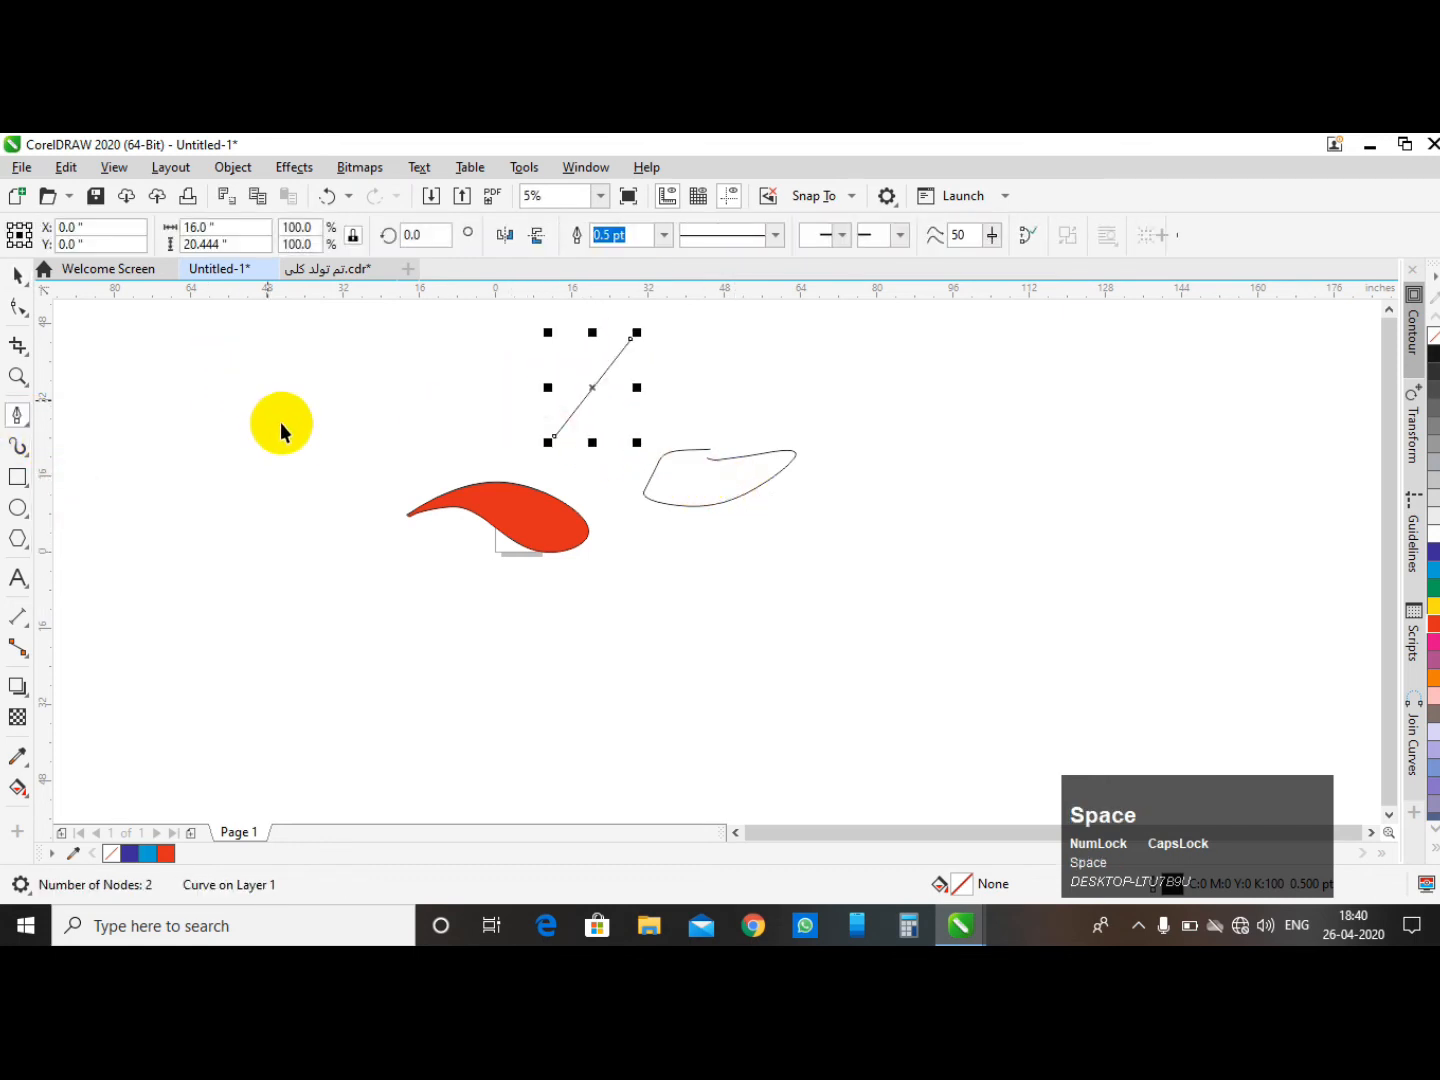
- Select both nodes of the new line with the Shape tool and convert its segment to a curve
{"action": "scroll", "coordinate": [502, 372], "scroll_direction": "down", "scroll_amount": 1}
{"action": "scroll", "coordinate": [456, 402], "scroll_direction": "up", "scroll_amount": 1}
{"action": "left_click", "coordinate": [456, 403]}
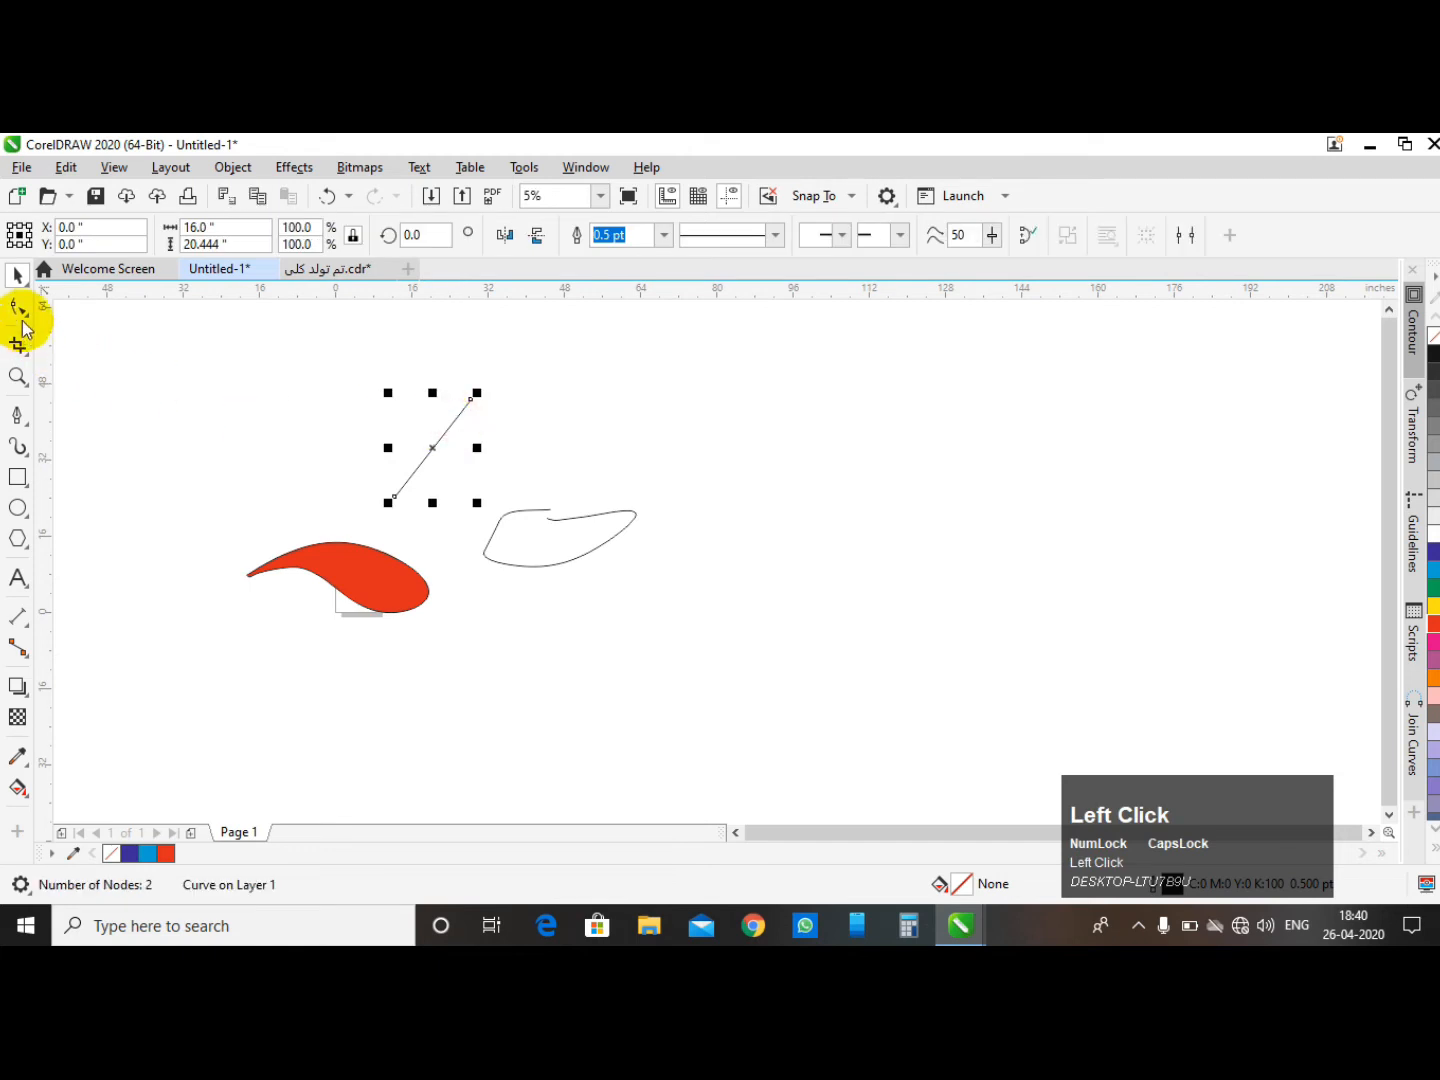
{"action": "left_click", "coordinate": [18, 307]}
{"action": "left_click_drag", "start_coordinate": [364, 443], "coordinate": [419, 527]}
{"action": "left_click", "coordinate": [323, 235]}
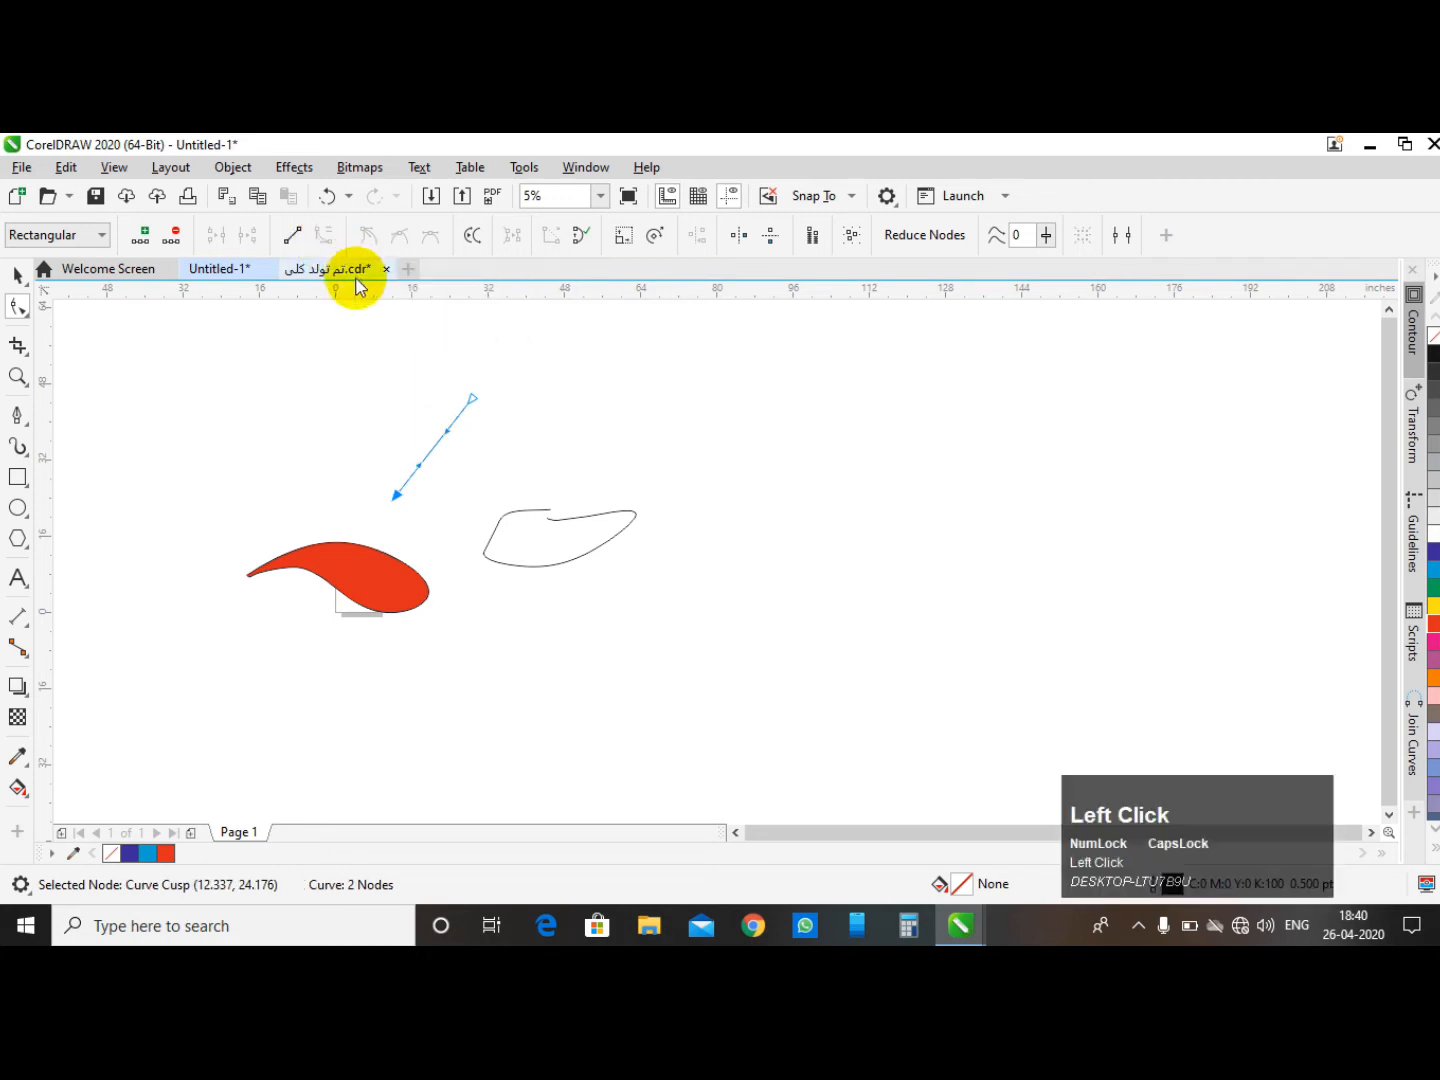
- Bend the curve into an S shape by dragging its segment and adjusting both control handles
{"action": "scroll", "coordinate": [421, 472], "scroll_direction": "up", "scroll_amount": 2}
{"action": "left_click_drag", "start_coordinate": [423, 467], "coordinate": [314, 393]}
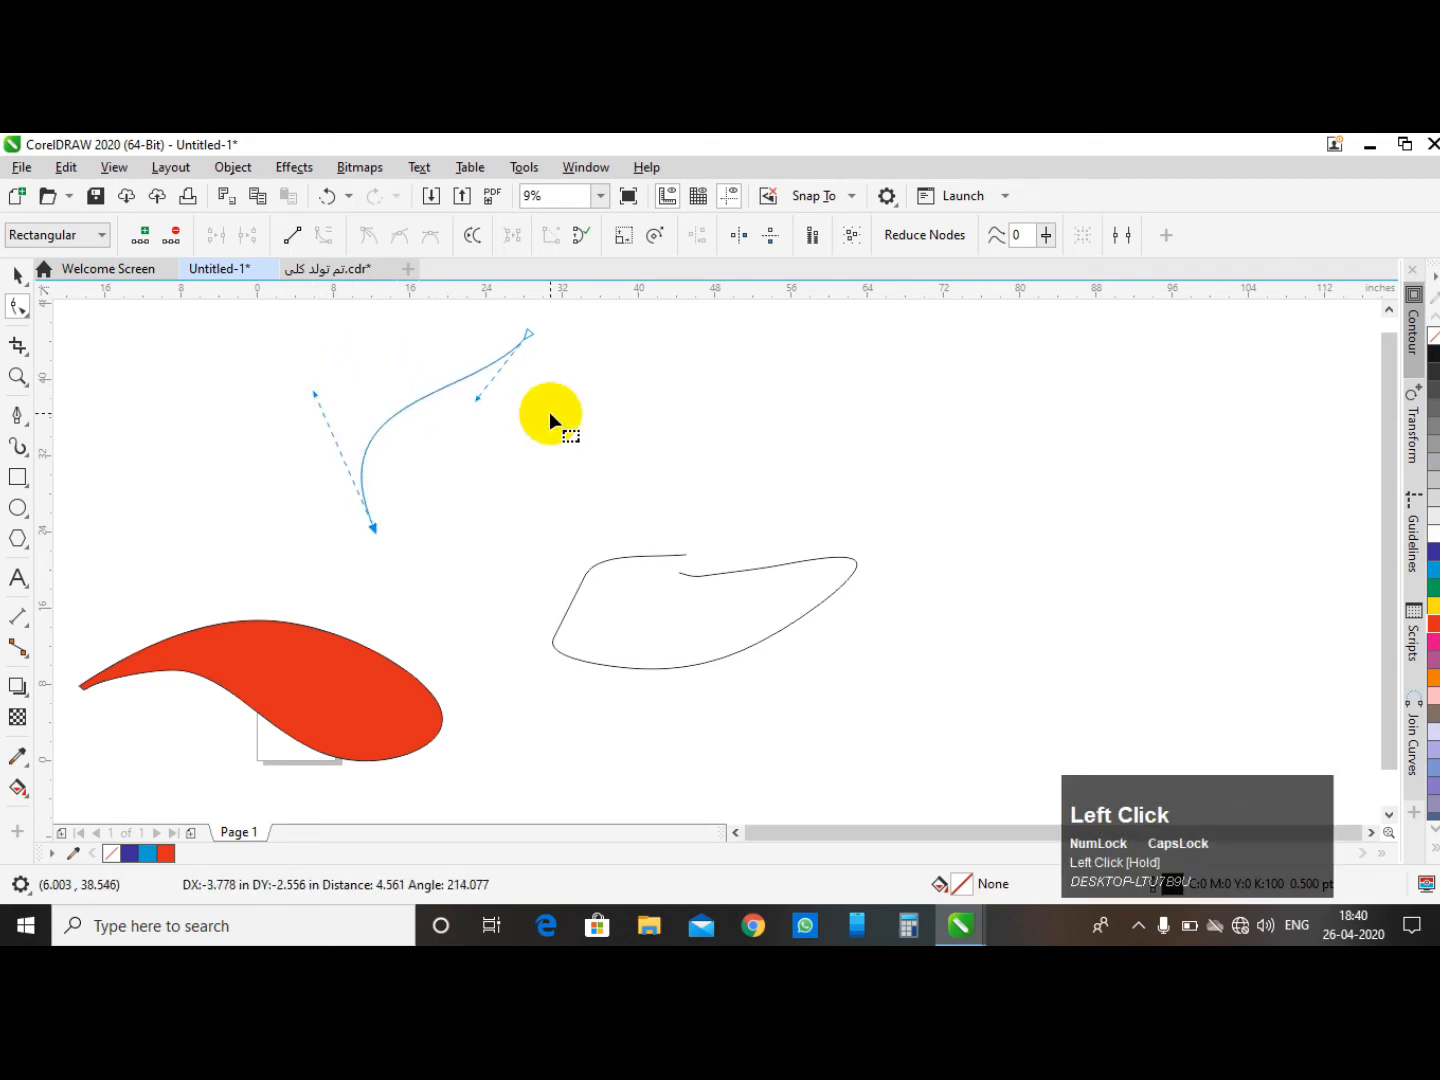
{"action": "left_click_drag", "start_coordinate": [478, 399], "coordinate": [516, 416]}
{"action": "left_click_drag", "start_coordinate": [318, 402], "coordinate": [311, 409]}
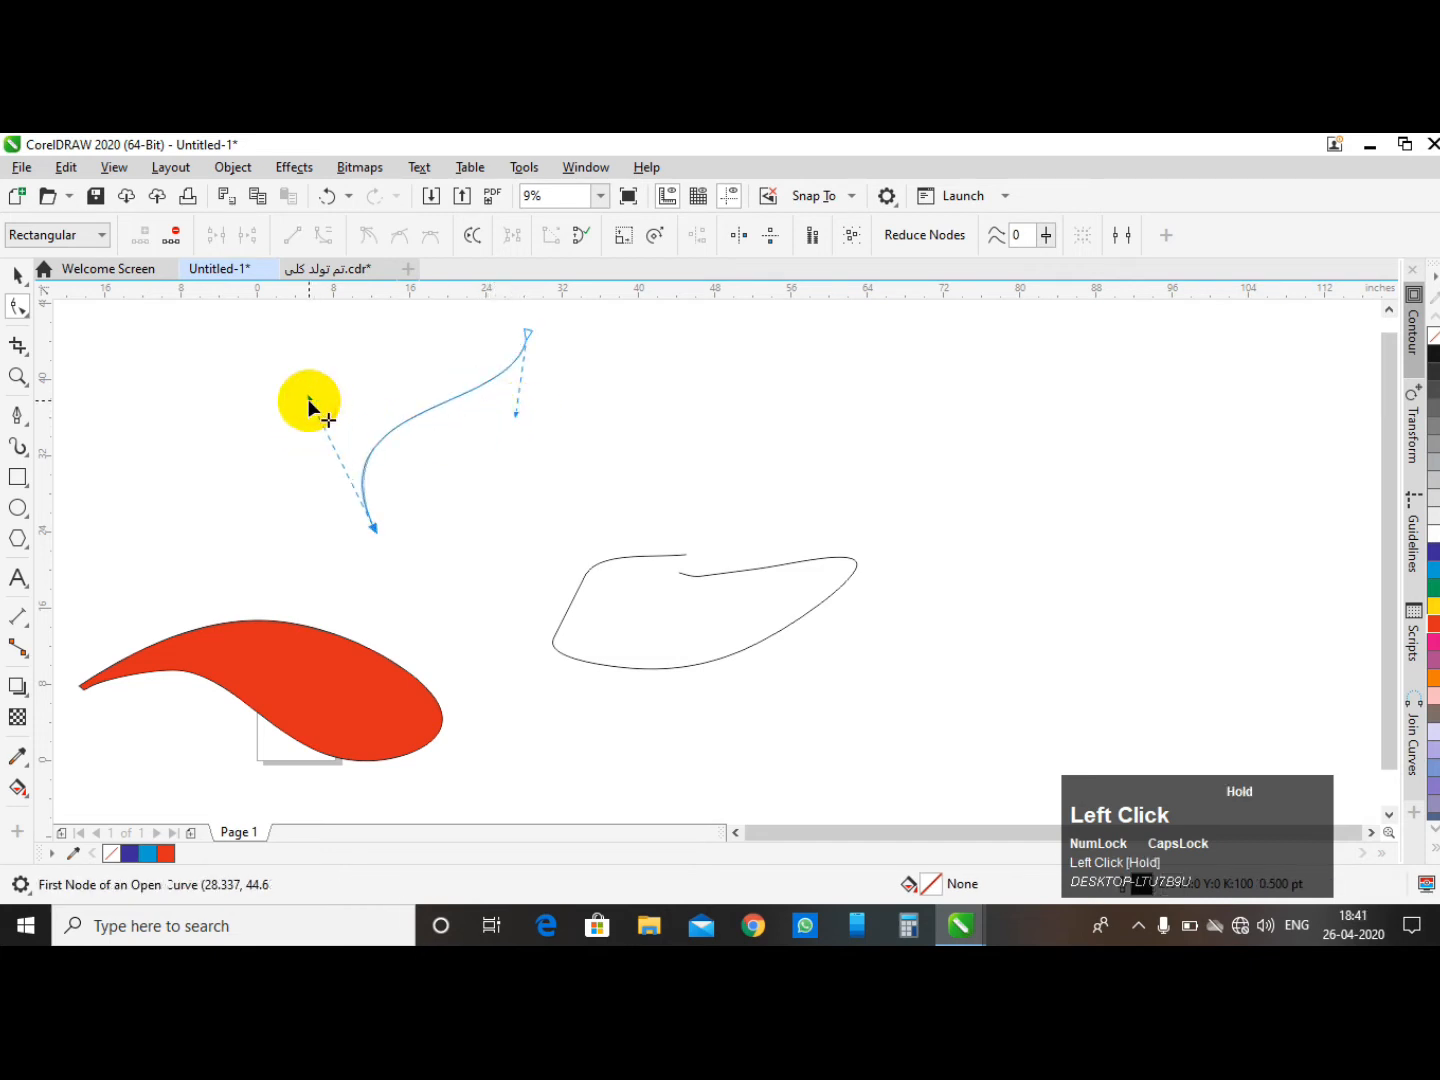
{"action": "left_click", "coordinate": [21, 275]}
{"action": "left_click_drag", "start_coordinate": [354, 429], "coordinate": [686, 375]}
{"action": "left_click", "coordinate": [680, 372]}
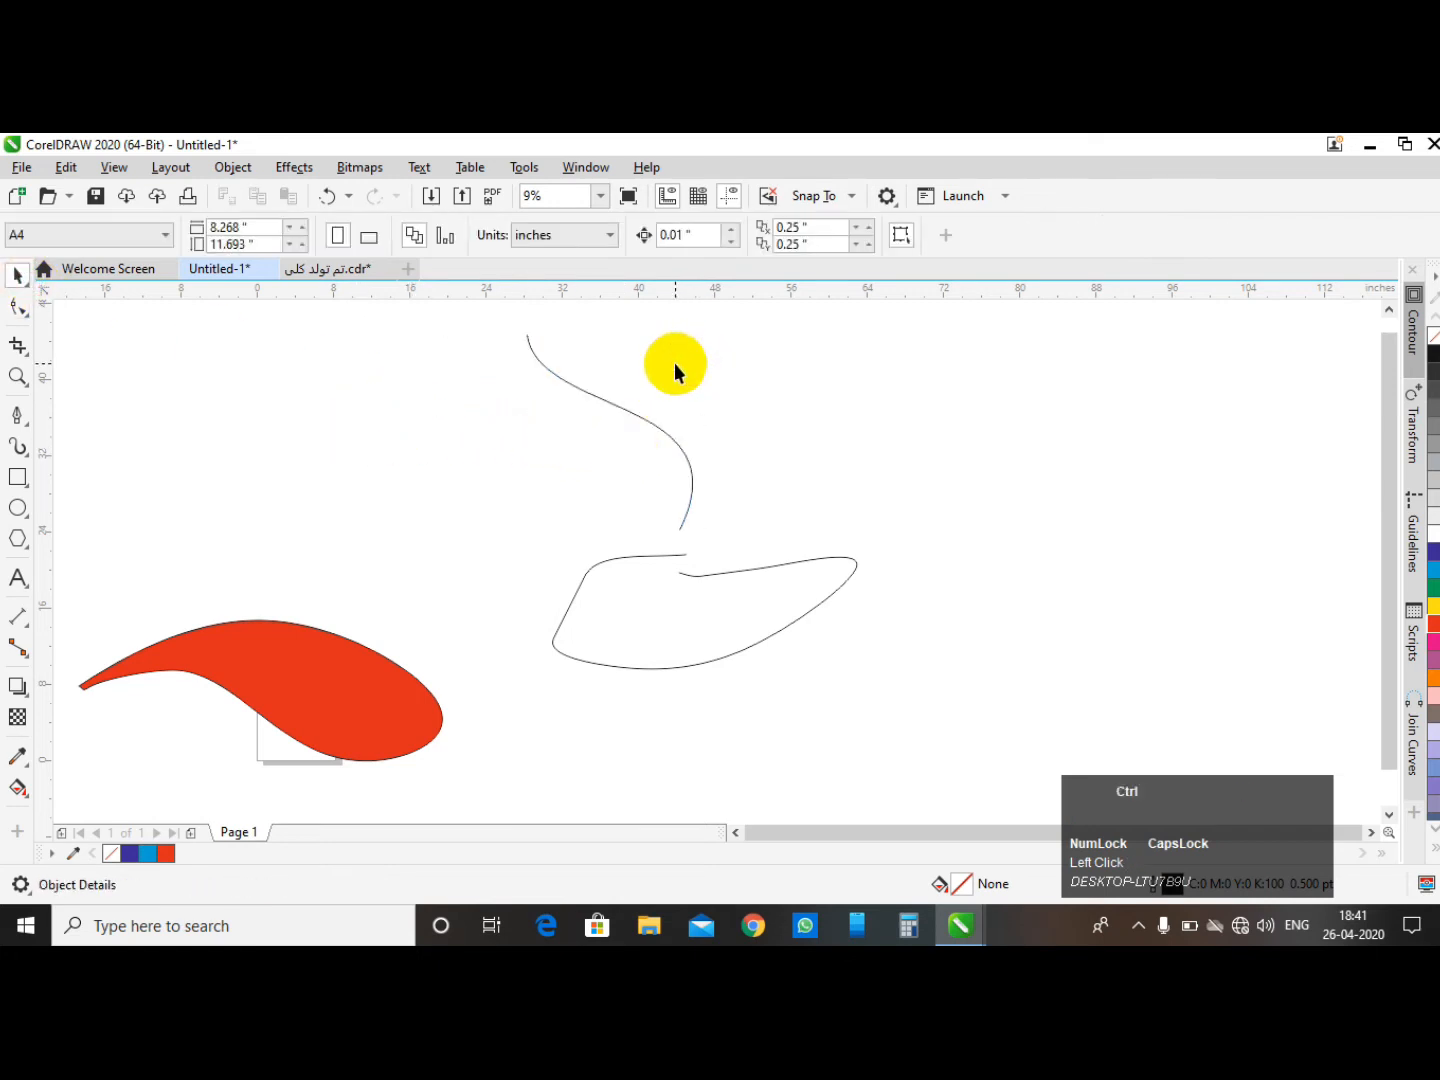
{"action": "key", "text": "ctrl+z"}
- Create a horizontally mirrored copy of the S curve beside it, forming a dome outline
{"action": "left_click_drag", "start_coordinate": [354, 432], "coordinate": [649, 456]}
{"action": "right_click", "coordinate": [650, 456]}
{"action": "left_click", "coordinate": [725, 375]}
- Select both dome halves and combine them into one object
{"action": "scroll", "coordinate": [655, 401], "scroll_direction": "down", "scroll_amount": 2}
{"action": "left_click_drag", "start_coordinate": [373, 356], "coordinate": [612, 500]}
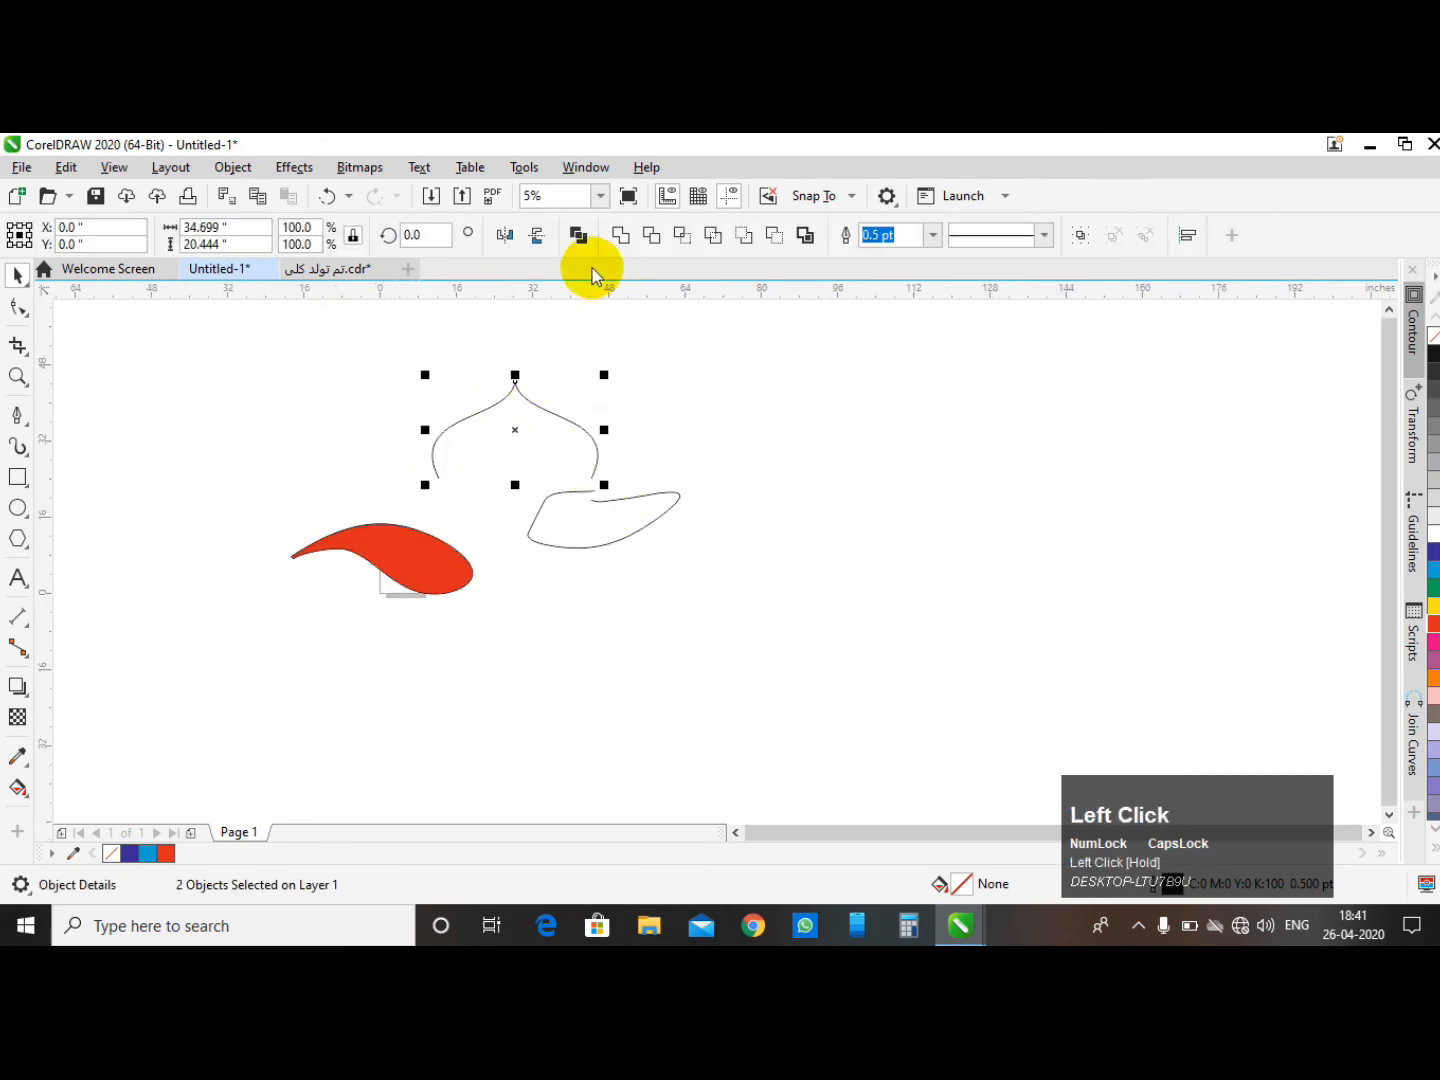
{"action": "left_click", "coordinate": [580, 240]}
- Join the two top nodes of the combined dome curve at its apex
{"action": "left_click", "coordinate": [504, 380]}
{"action": "scroll", "coordinate": [505, 383], "scroll_direction": "up", "scroll_amount": 3}
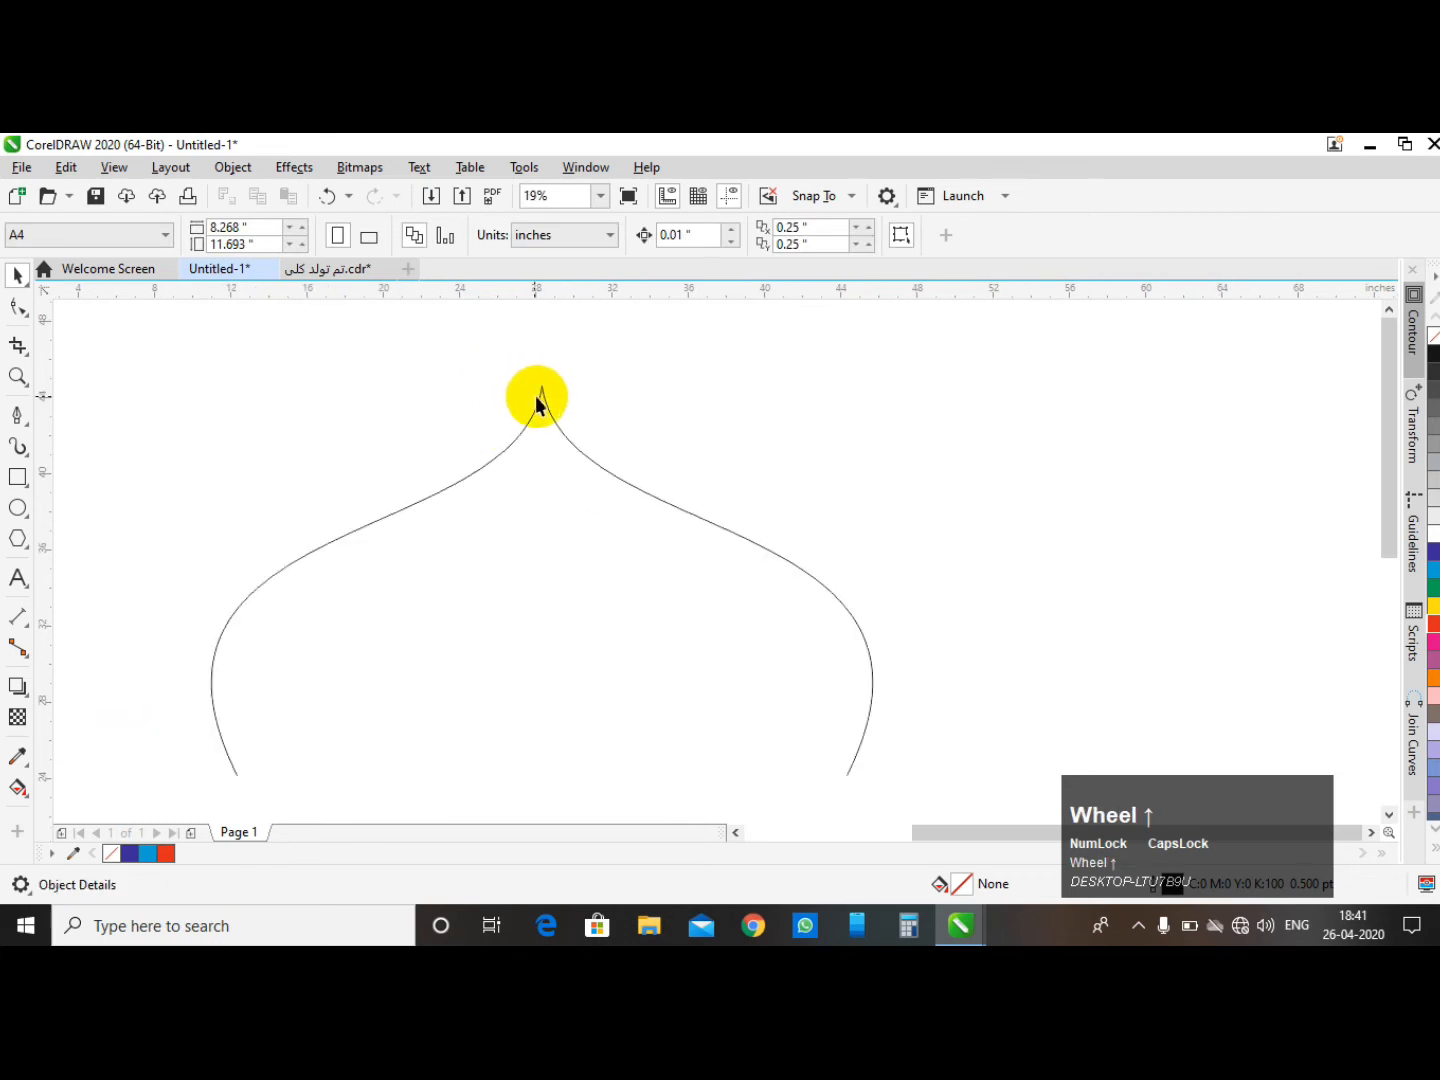
{"action": "left_click", "coordinate": [541, 387]}
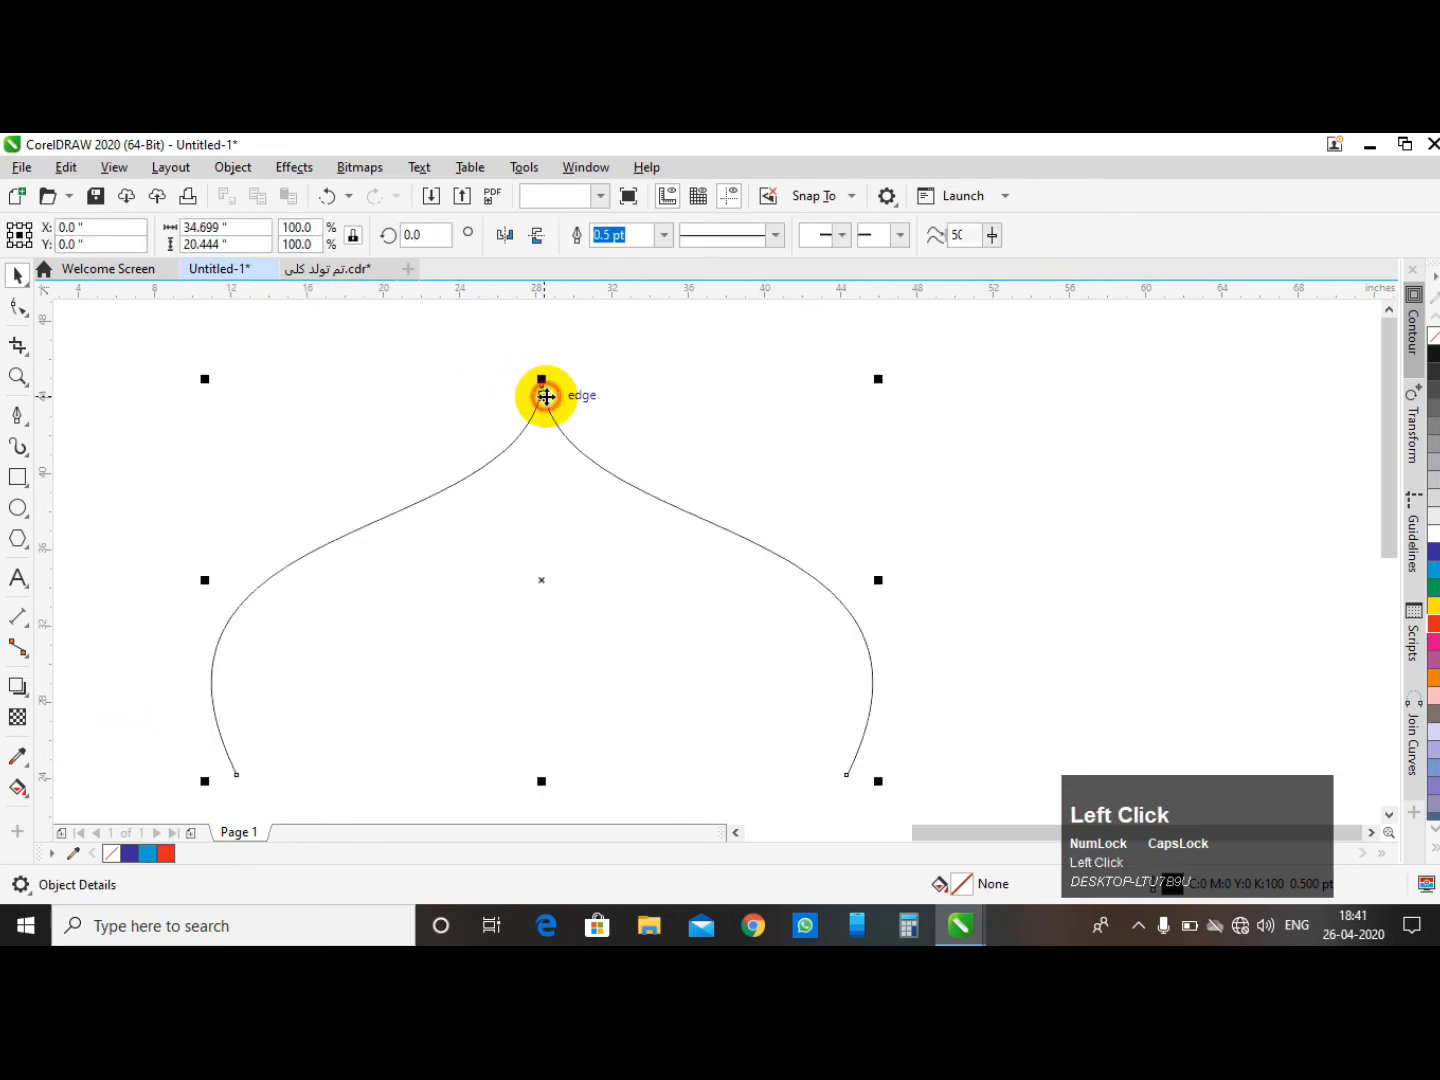
{"action": "double_click", "coordinate": [573, 446]}
{"action": "left_click_drag", "start_coordinate": [498, 344], "coordinate": [560, 398]}
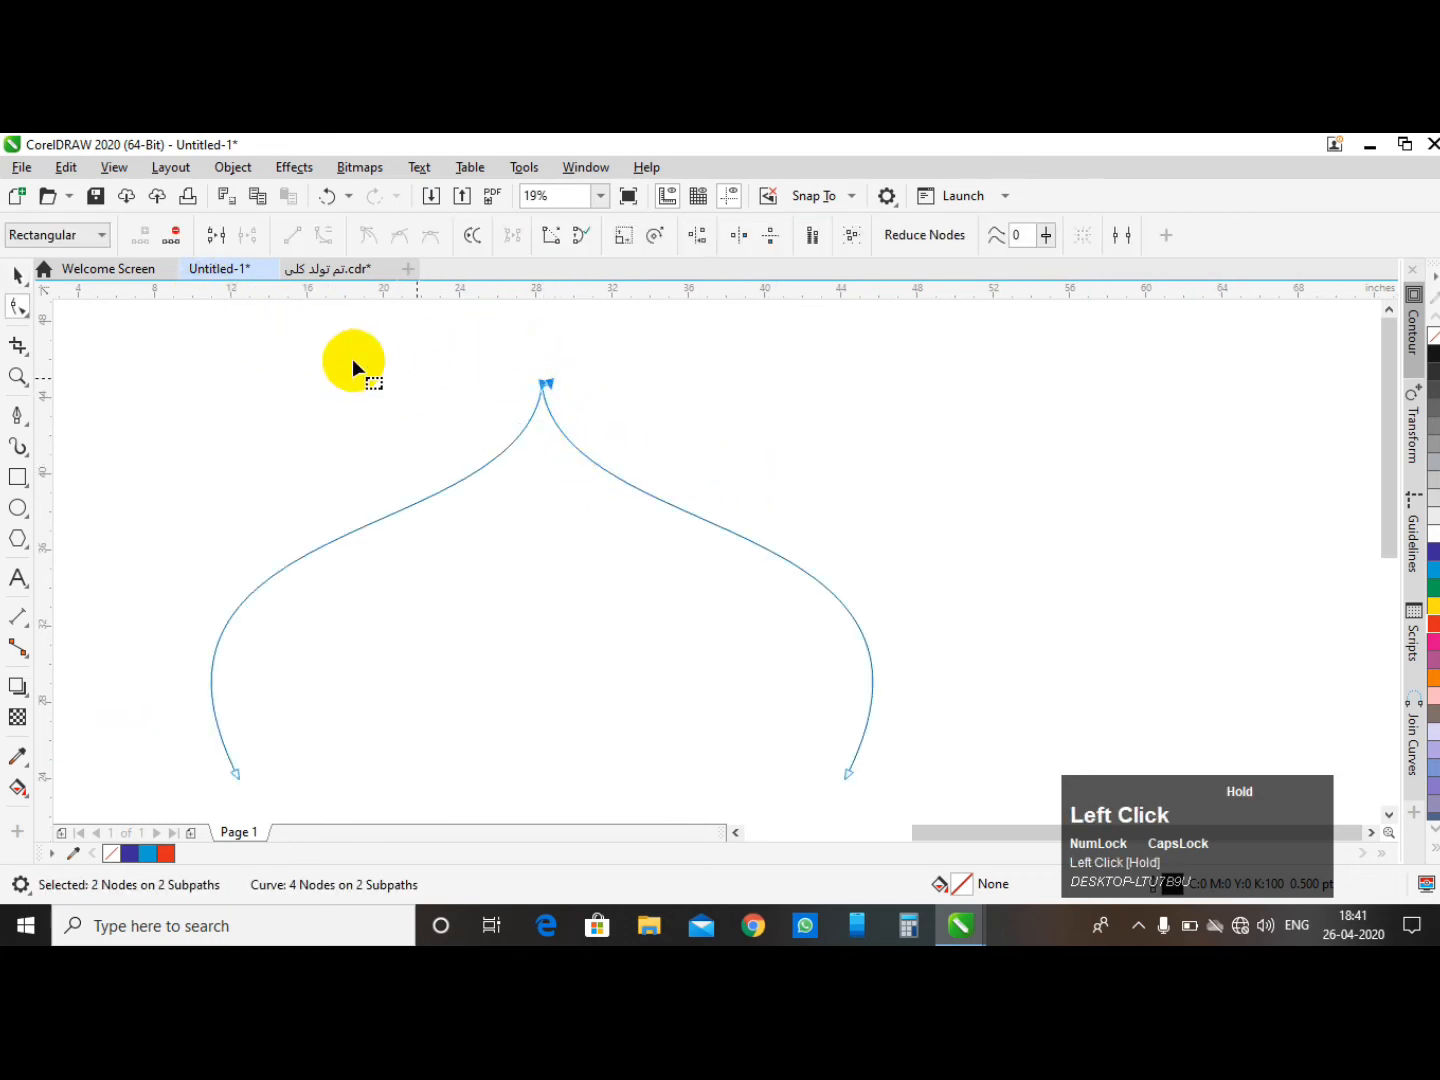
{"action": "left_click", "coordinate": [172, 237]}
- Select the second curve and delete the extra node at its lower-left corner
{"action": "scroll", "coordinate": [355, 444], "scroll_direction": "down", "scroll_amount": 2}
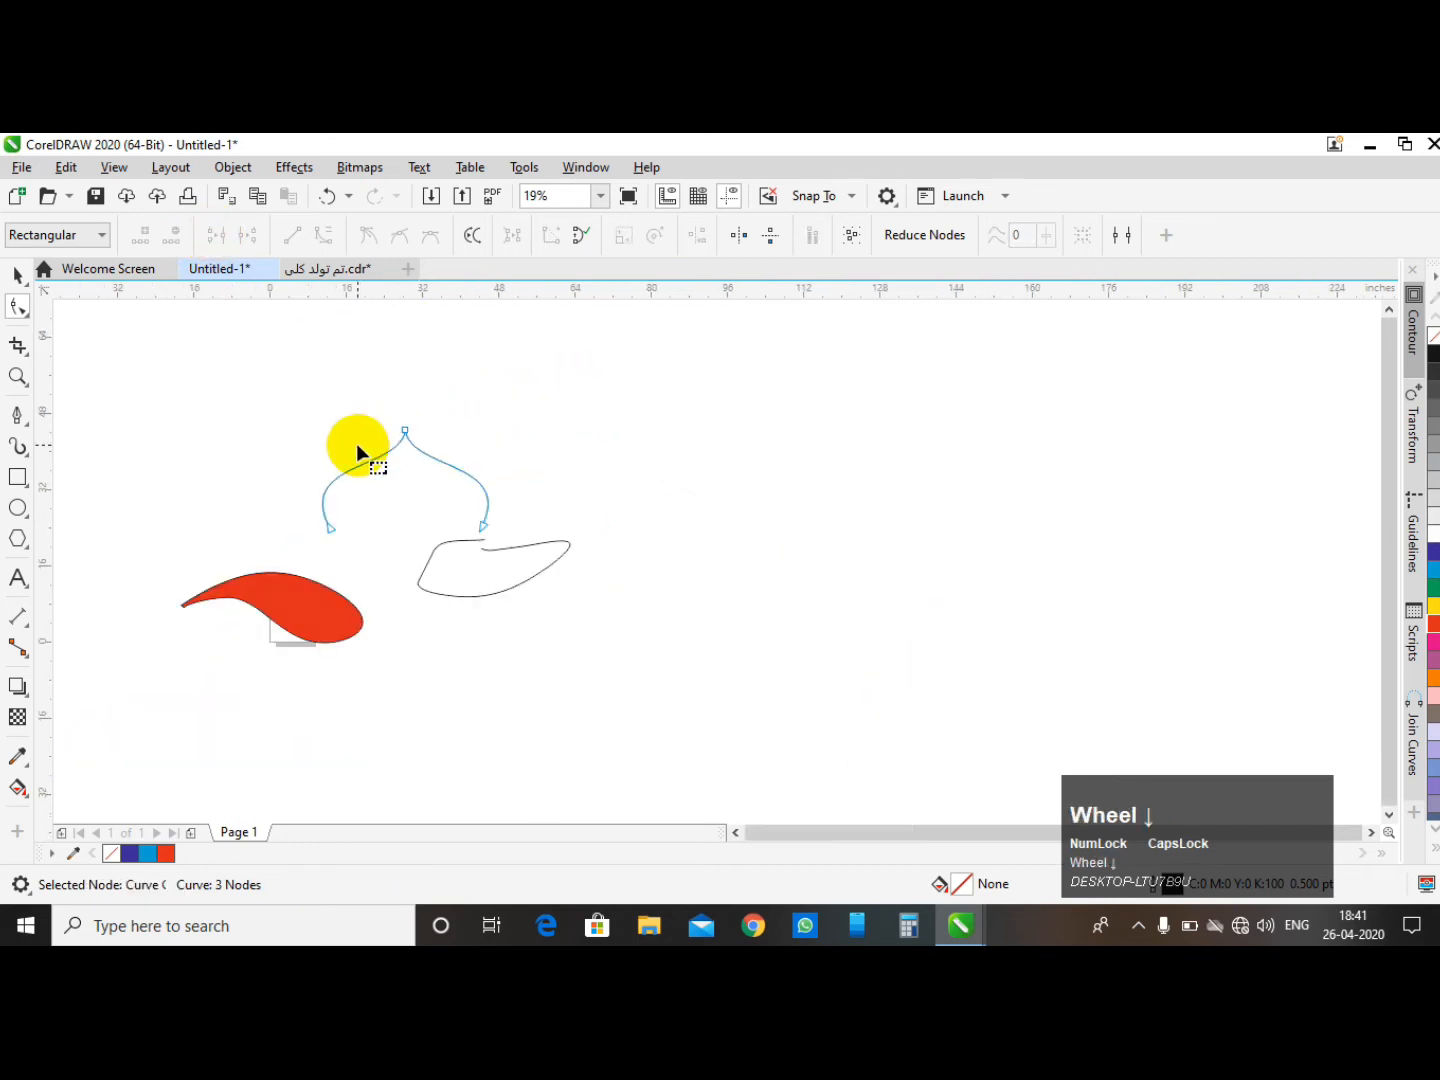
{"action": "left_click", "coordinate": [489, 466]}
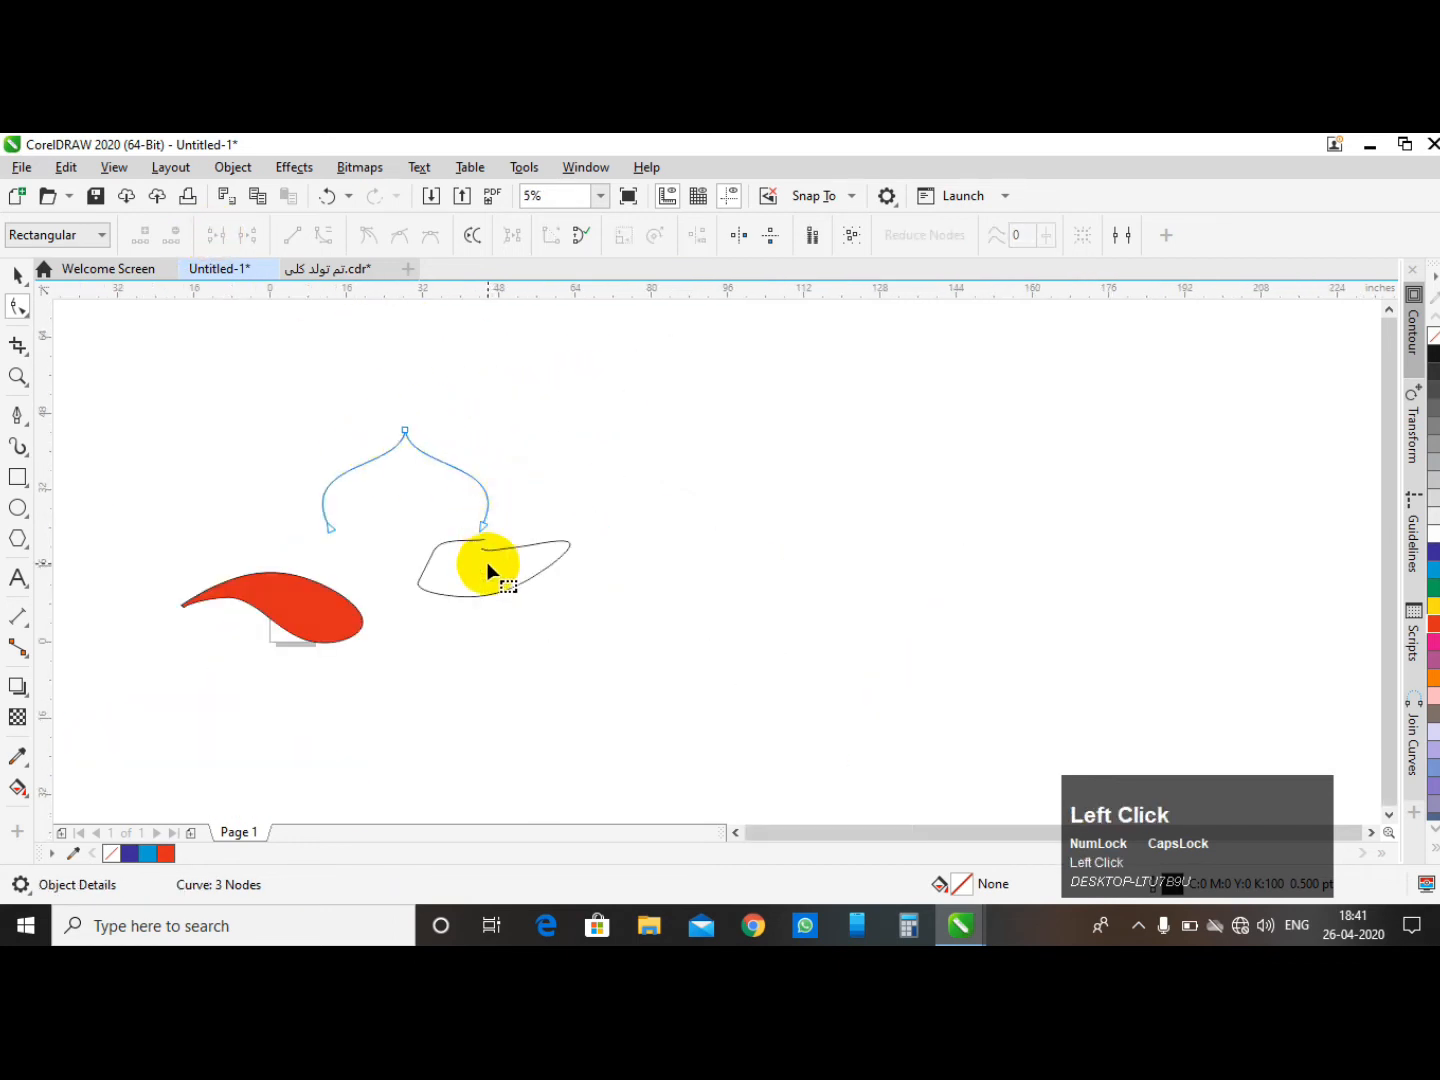
{"action": "scroll", "coordinate": [490, 562], "scroll_direction": "up", "scroll_amount": 2}
{"action": "scroll", "coordinate": [356, 546], "scroll_direction": "down", "scroll_amount": 1}
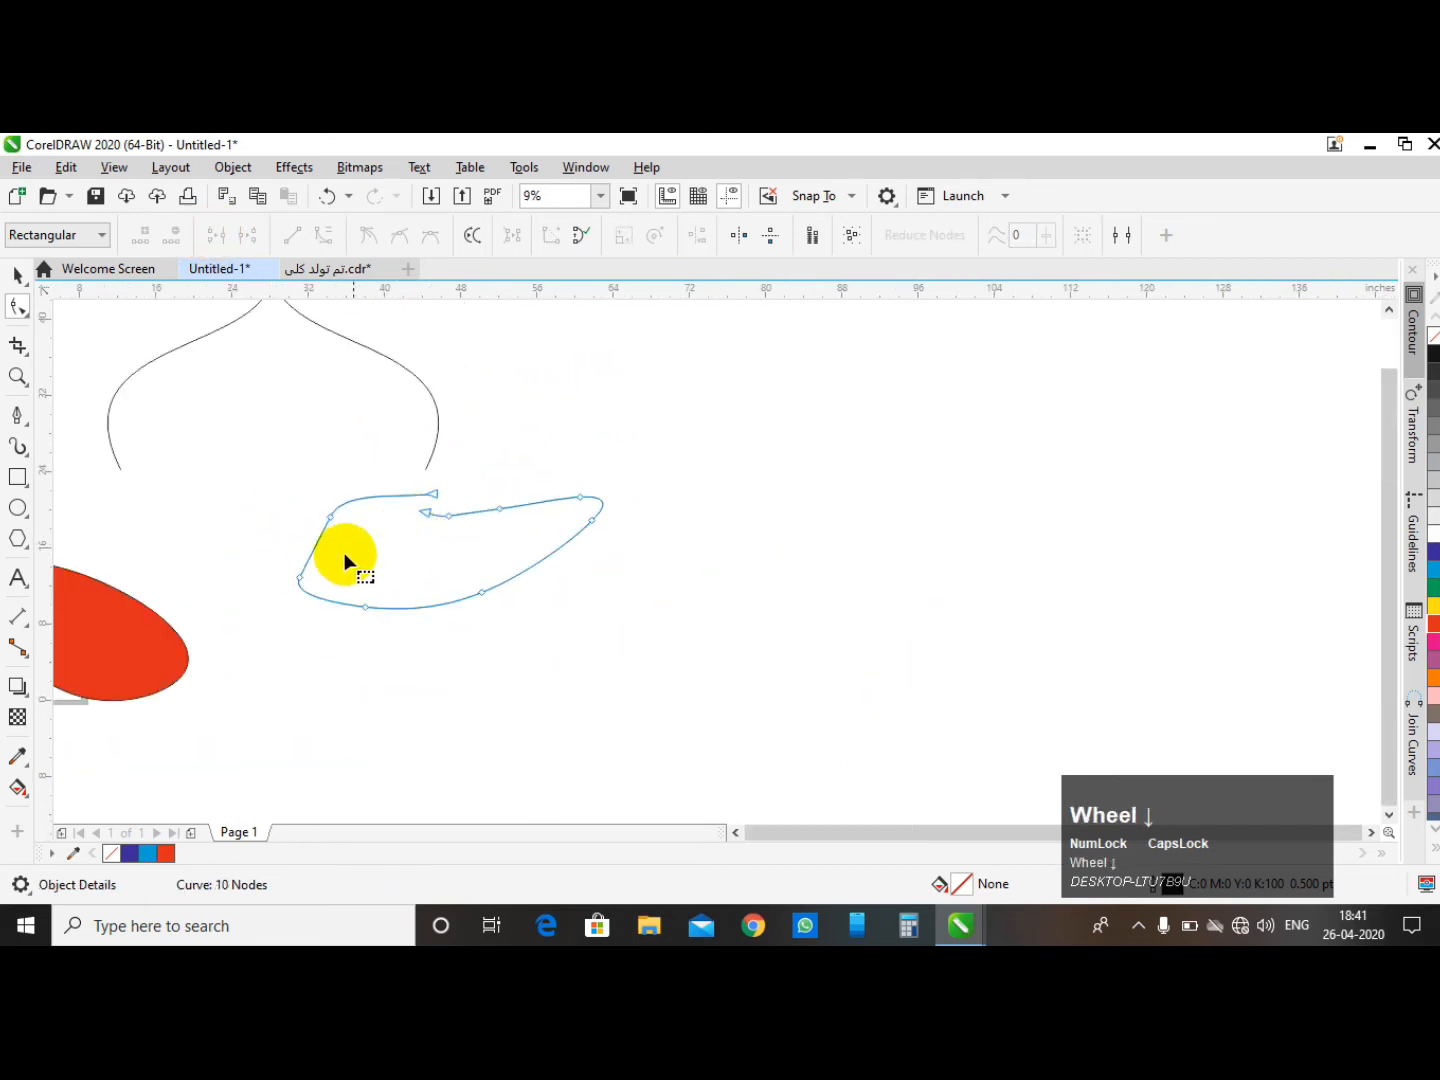
{"action": "scroll", "coordinate": [216, 580], "scroll_direction": "up", "scroll_amount": 1}
{"action": "left_click", "coordinate": [275, 599]}
{"action": "scroll", "coordinate": [401, 648], "scroll_direction": "down", "scroll_amount": 2}
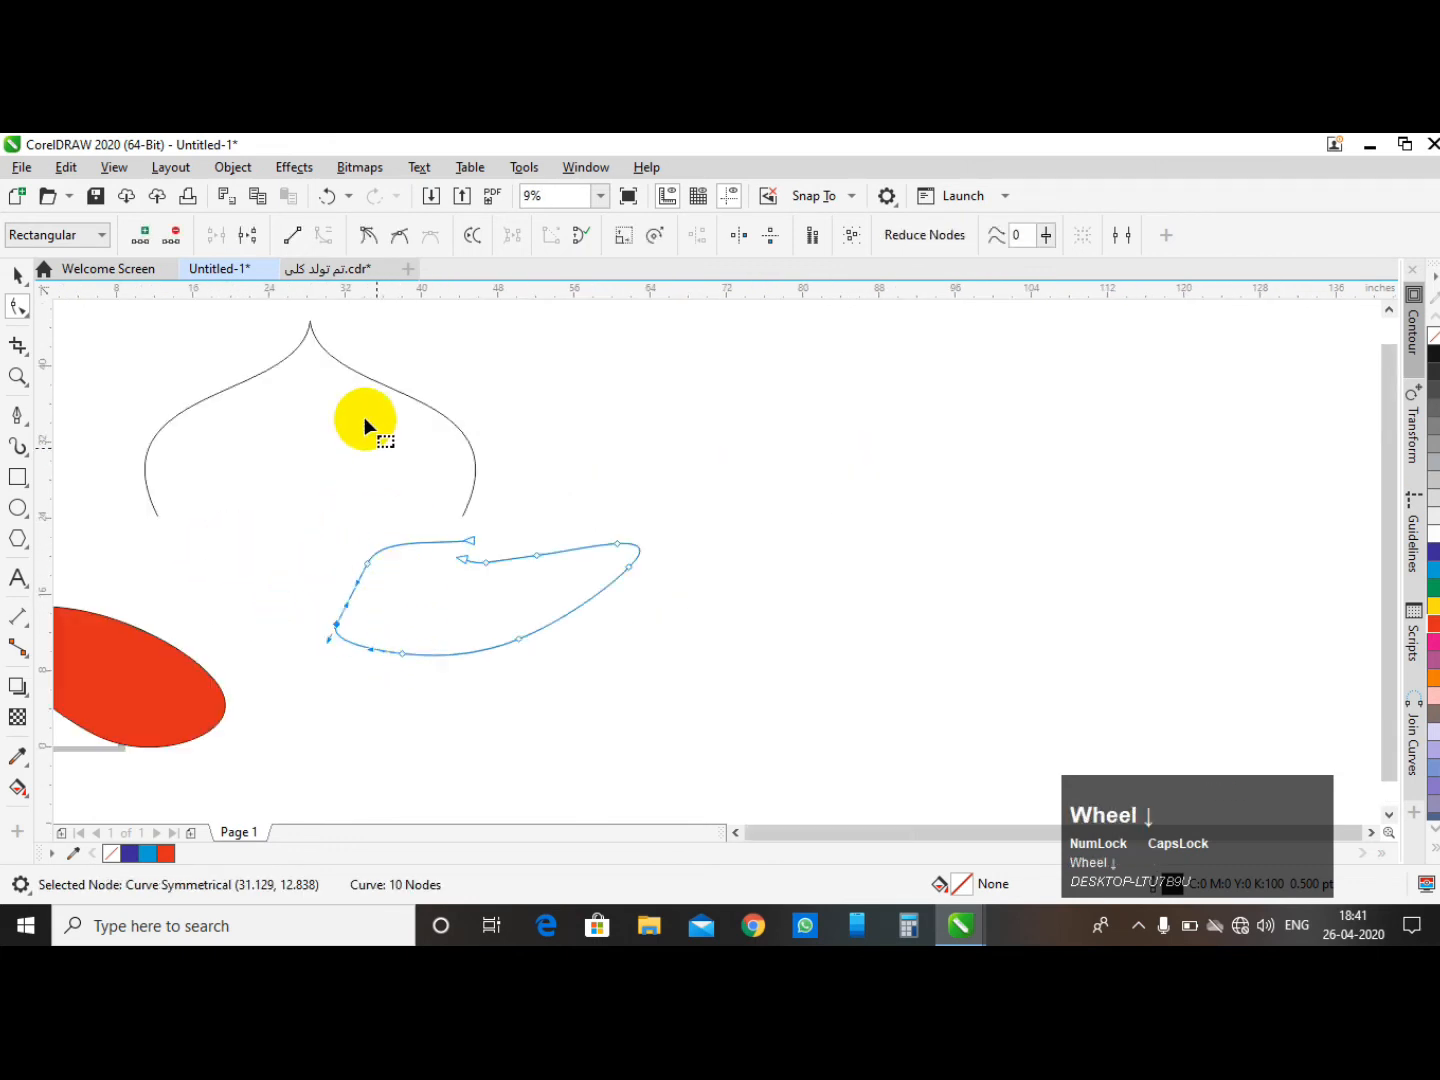
{"action": "scroll", "coordinate": [390, 592], "scroll_direction": "up", "scroll_amount": 2}
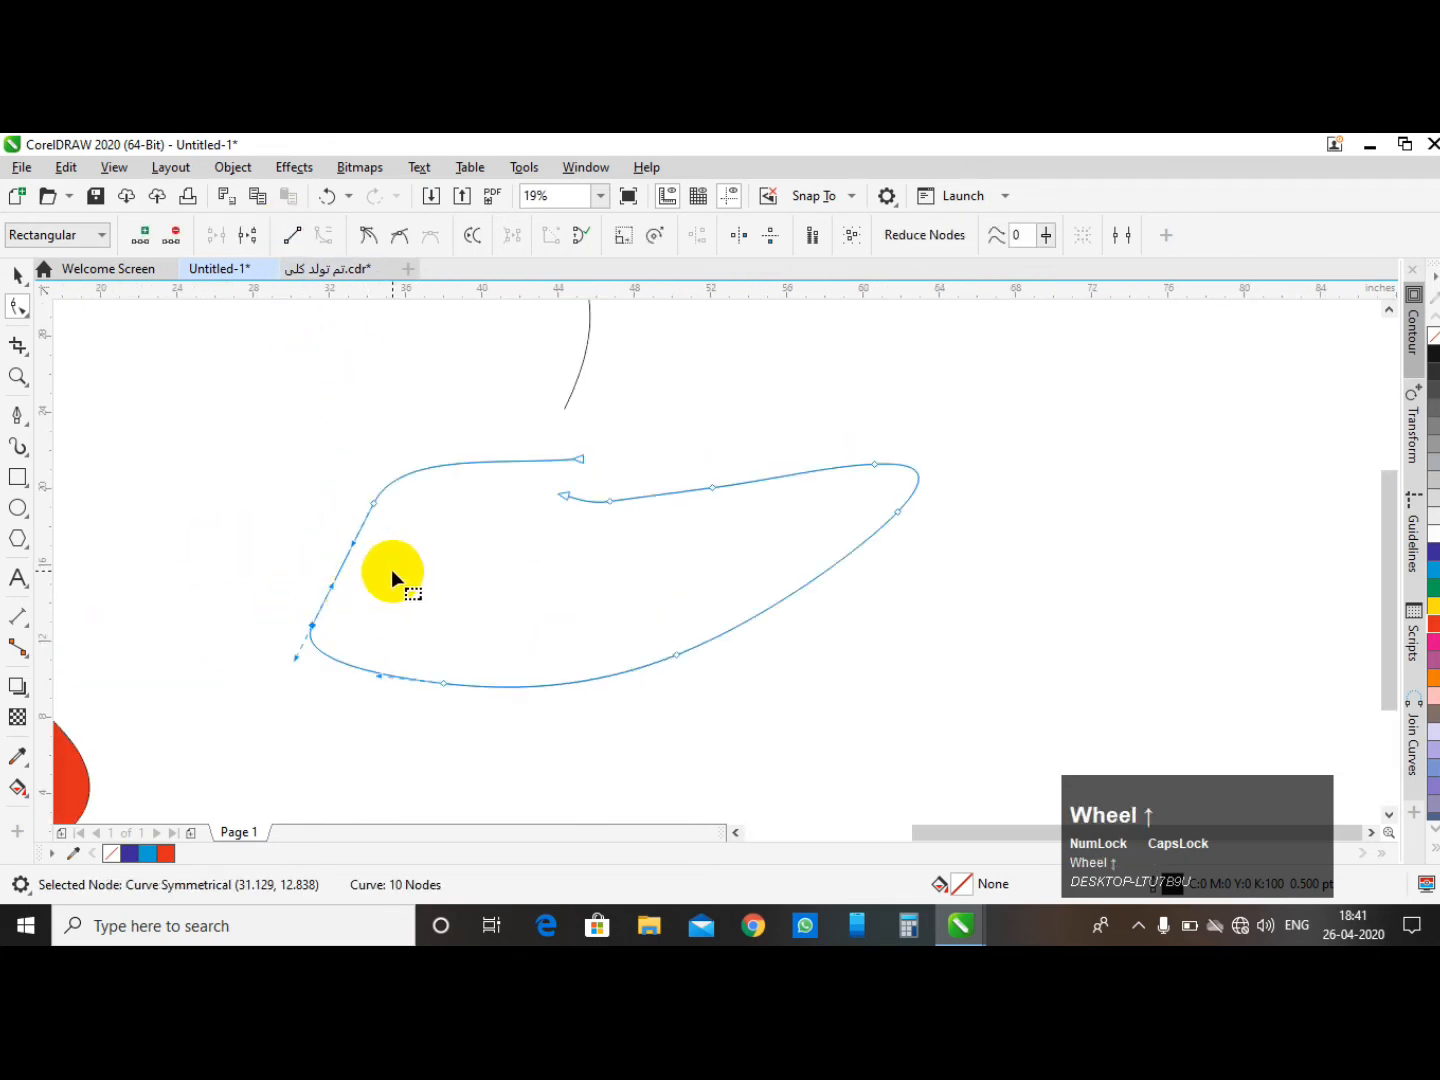
{"action": "left_click", "coordinate": [298, 579]}
{"action": "left_click_drag", "start_coordinate": [296, 578], "coordinate": [341, 642]}
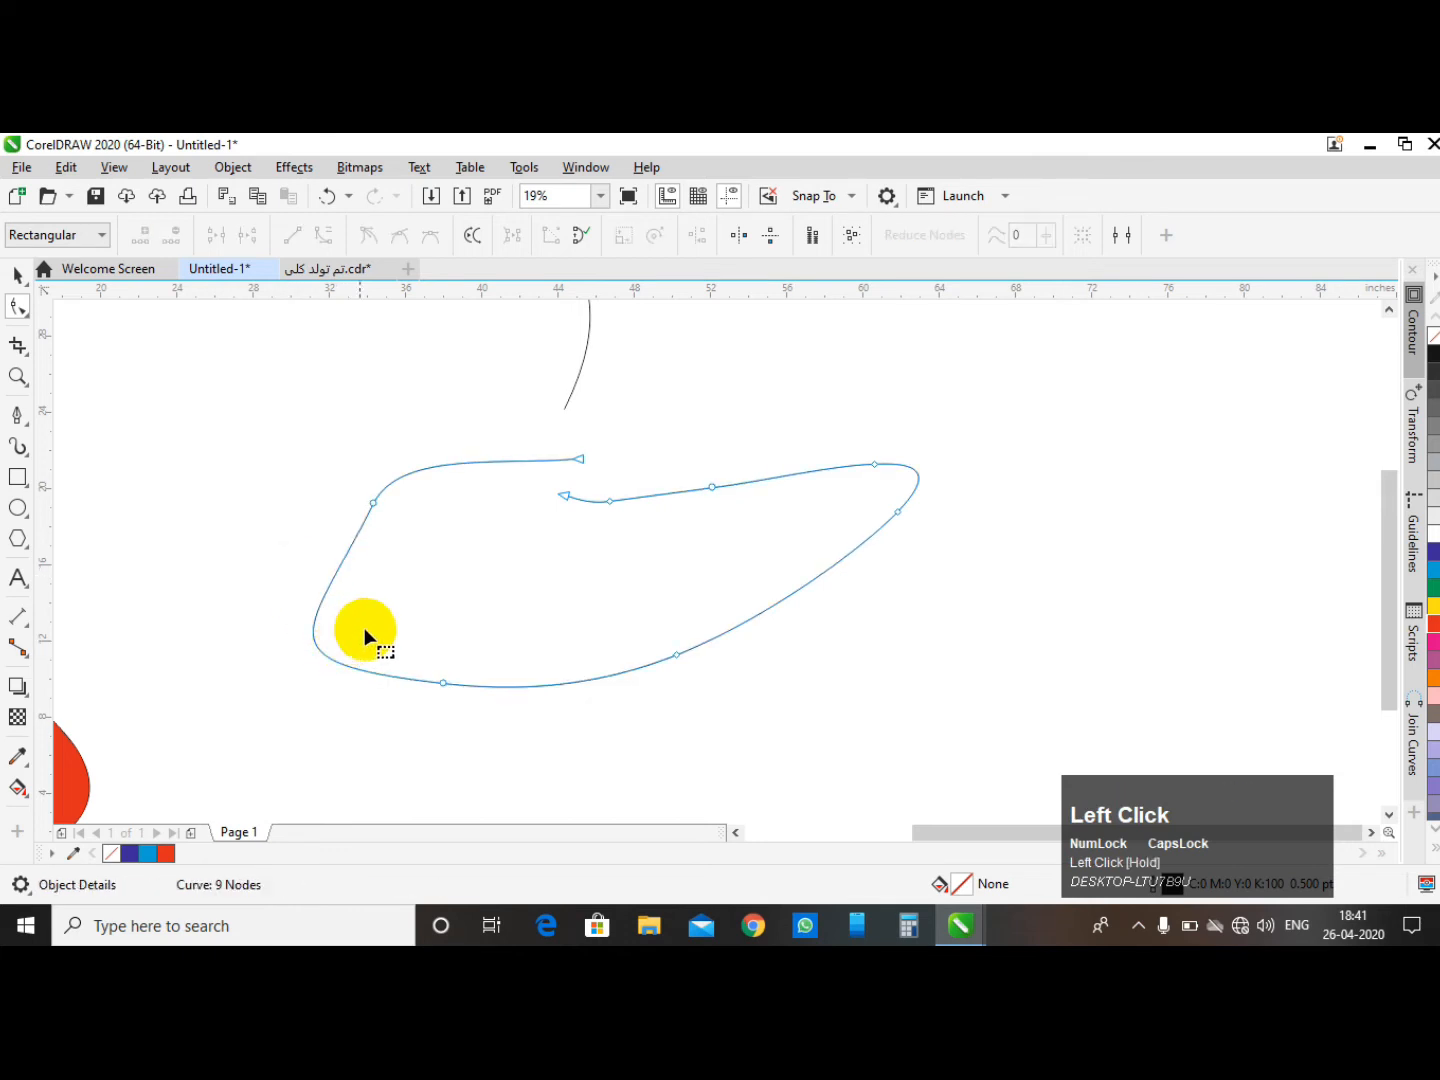
- Reshape the second curve's lower edge by dragging the control handle of one of its nodes
{"action": "scroll", "coordinate": [697, 626], "scroll_direction": "up", "scroll_amount": 2}
{"action": "scroll", "coordinate": [473, 544], "scroll_direction": "down", "scroll_amount": 2}
{"action": "scroll", "coordinate": [478, 604], "scroll_direction": "up", "scroll_amount": 1}
{"action": "scroll", "coordinate": [478, 605], "scroll_direction": "up", "scroll_amount": 1}
{"action": "left_click", "coordinate": [633, 630]}
{"action": "scroll", "coordinate": [643, 618], "scroll_direction": "down", "scroll_amount": 1}
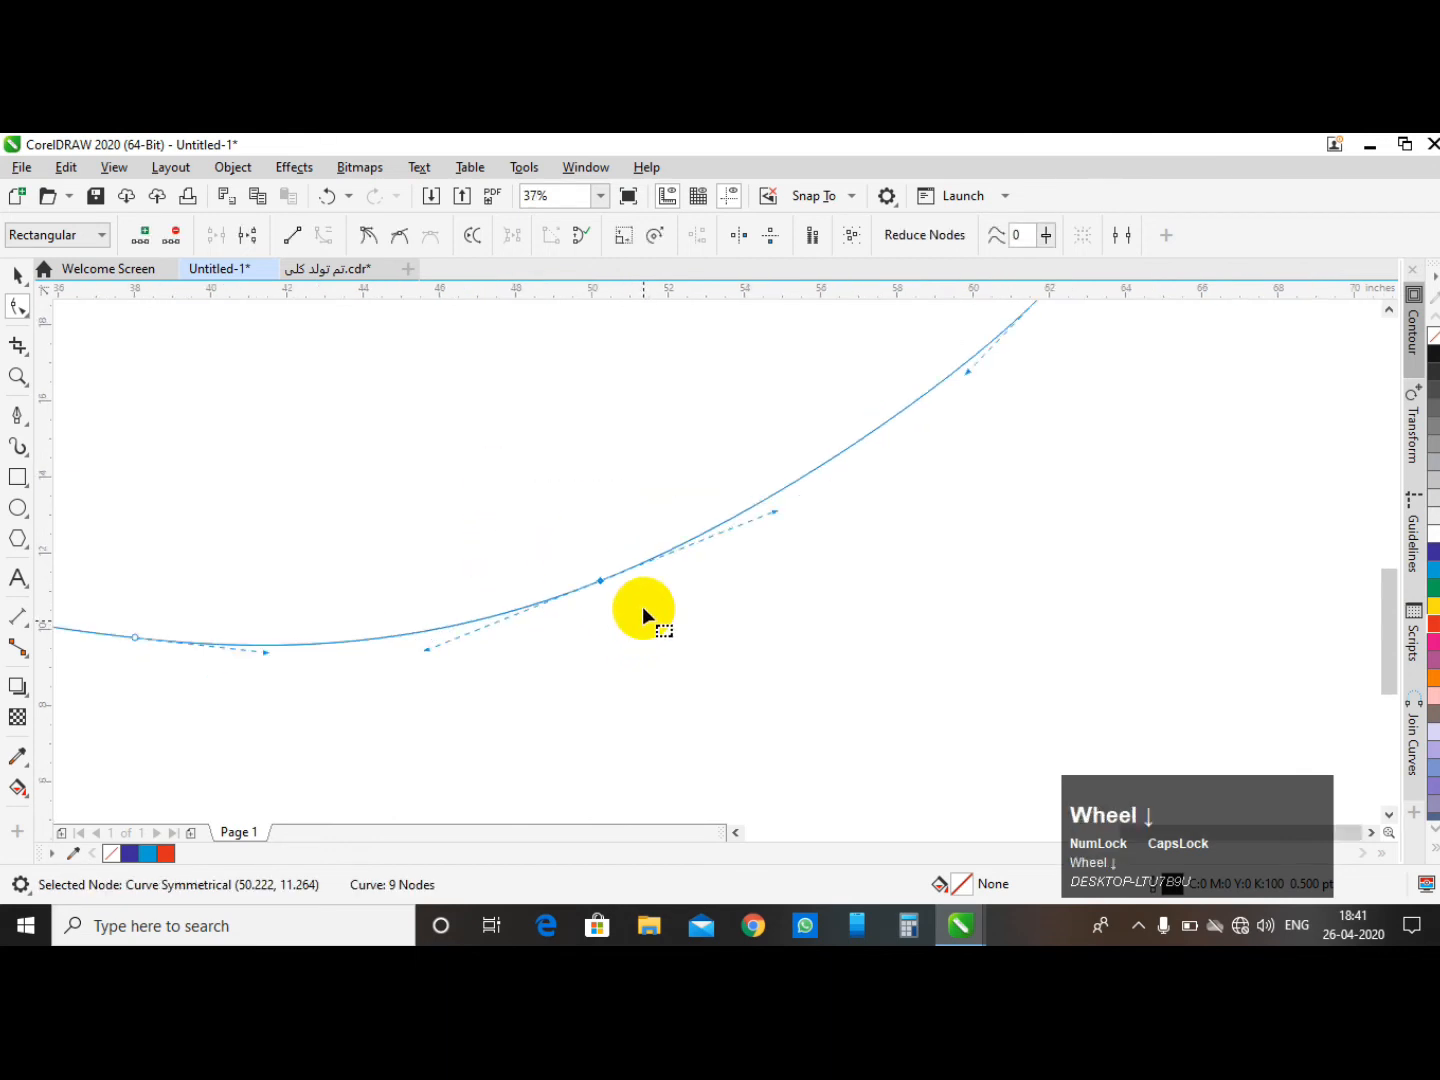
{"action": "scroll", "coordinate": [800, 510], "scroll_direction": "down", "scroll_amount": 1}
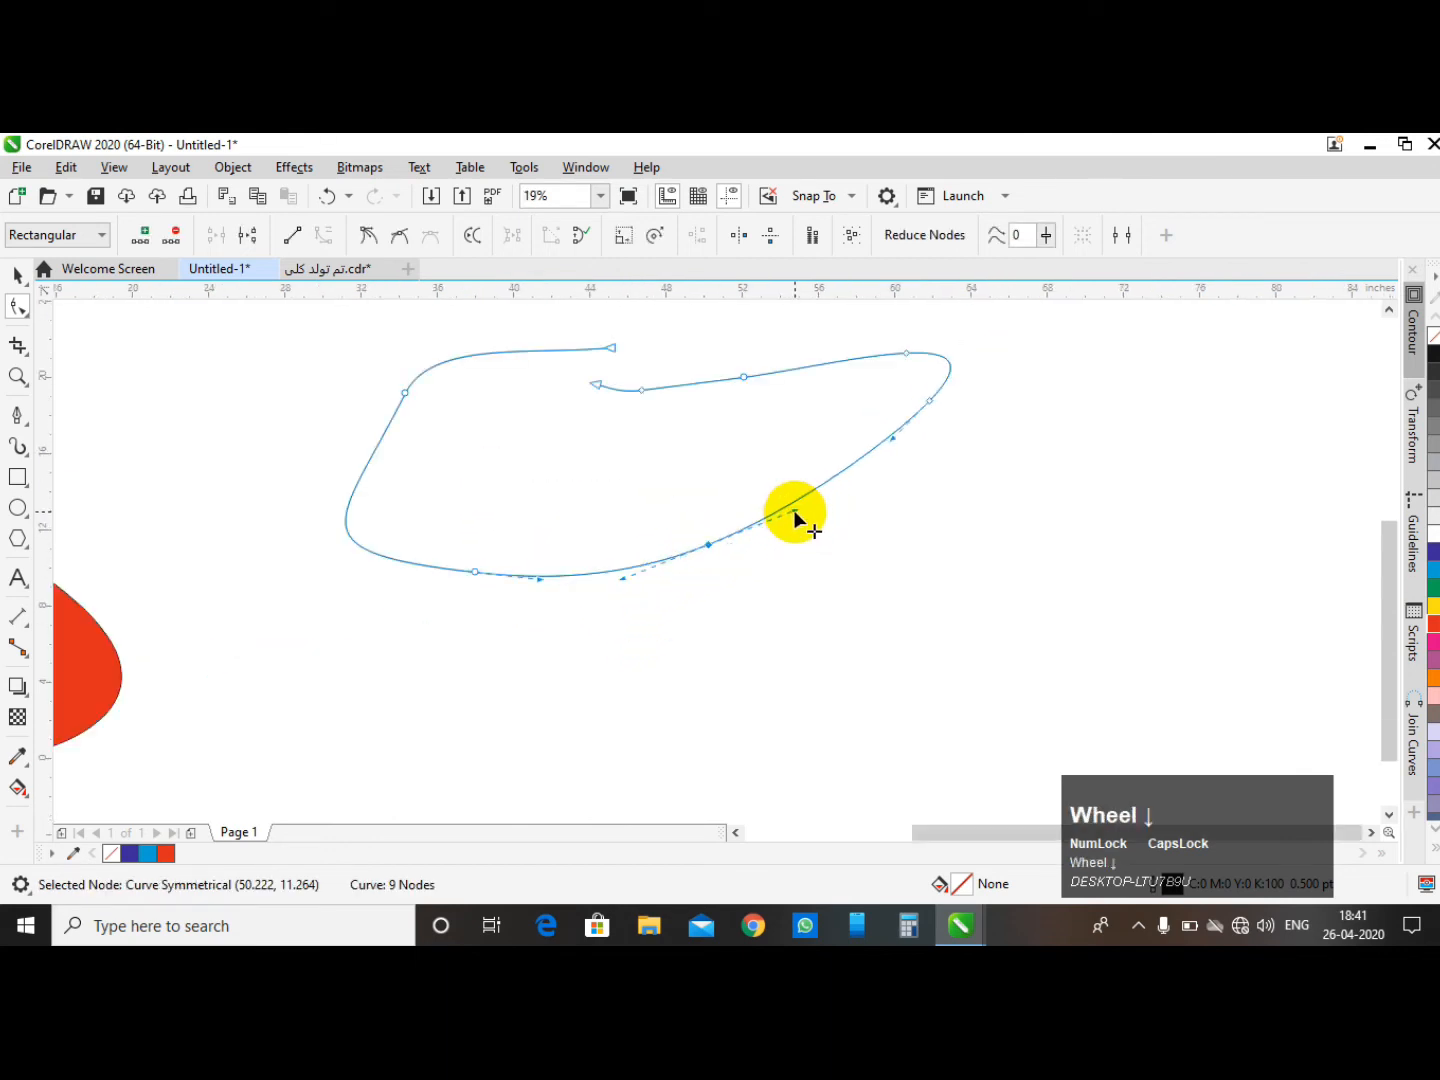
{"action": "left_click", "coordinate": [794, 517]}
{"action": "left_click_drag", "start_coordinate": [797, 521], "coordinate": [786, 584]}
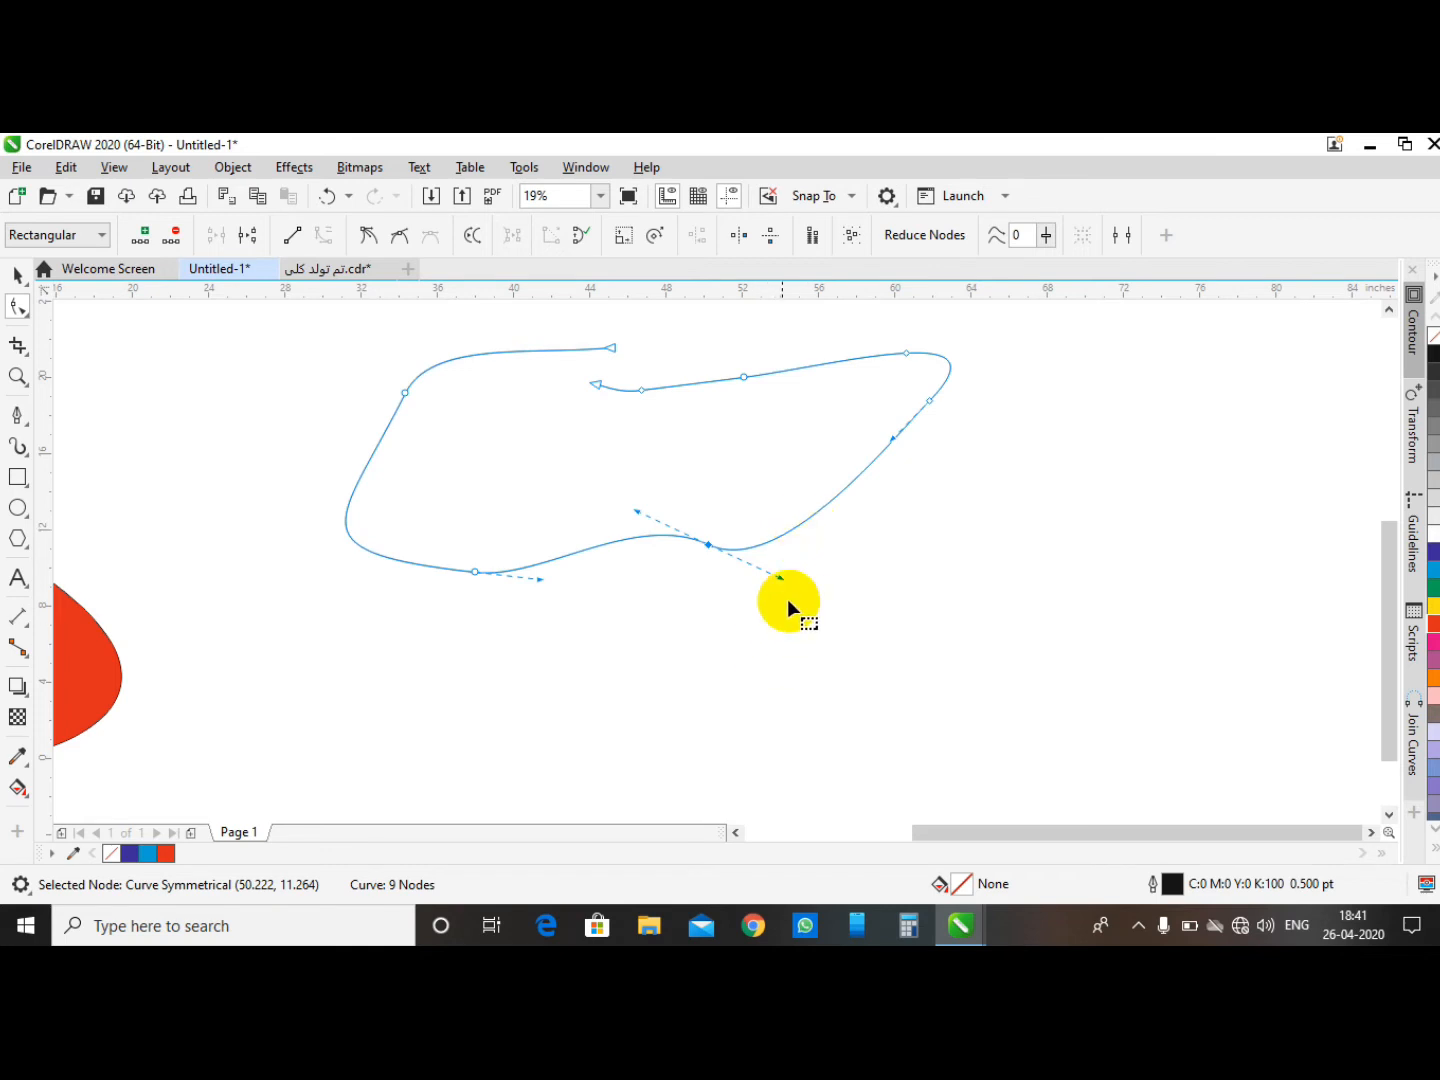
- Convert the lower edge segment to a straight line and then back to a curve
{"action": "left_click_drag", "start_coordinate": [692, 483], "coordinate": [751, 601]}
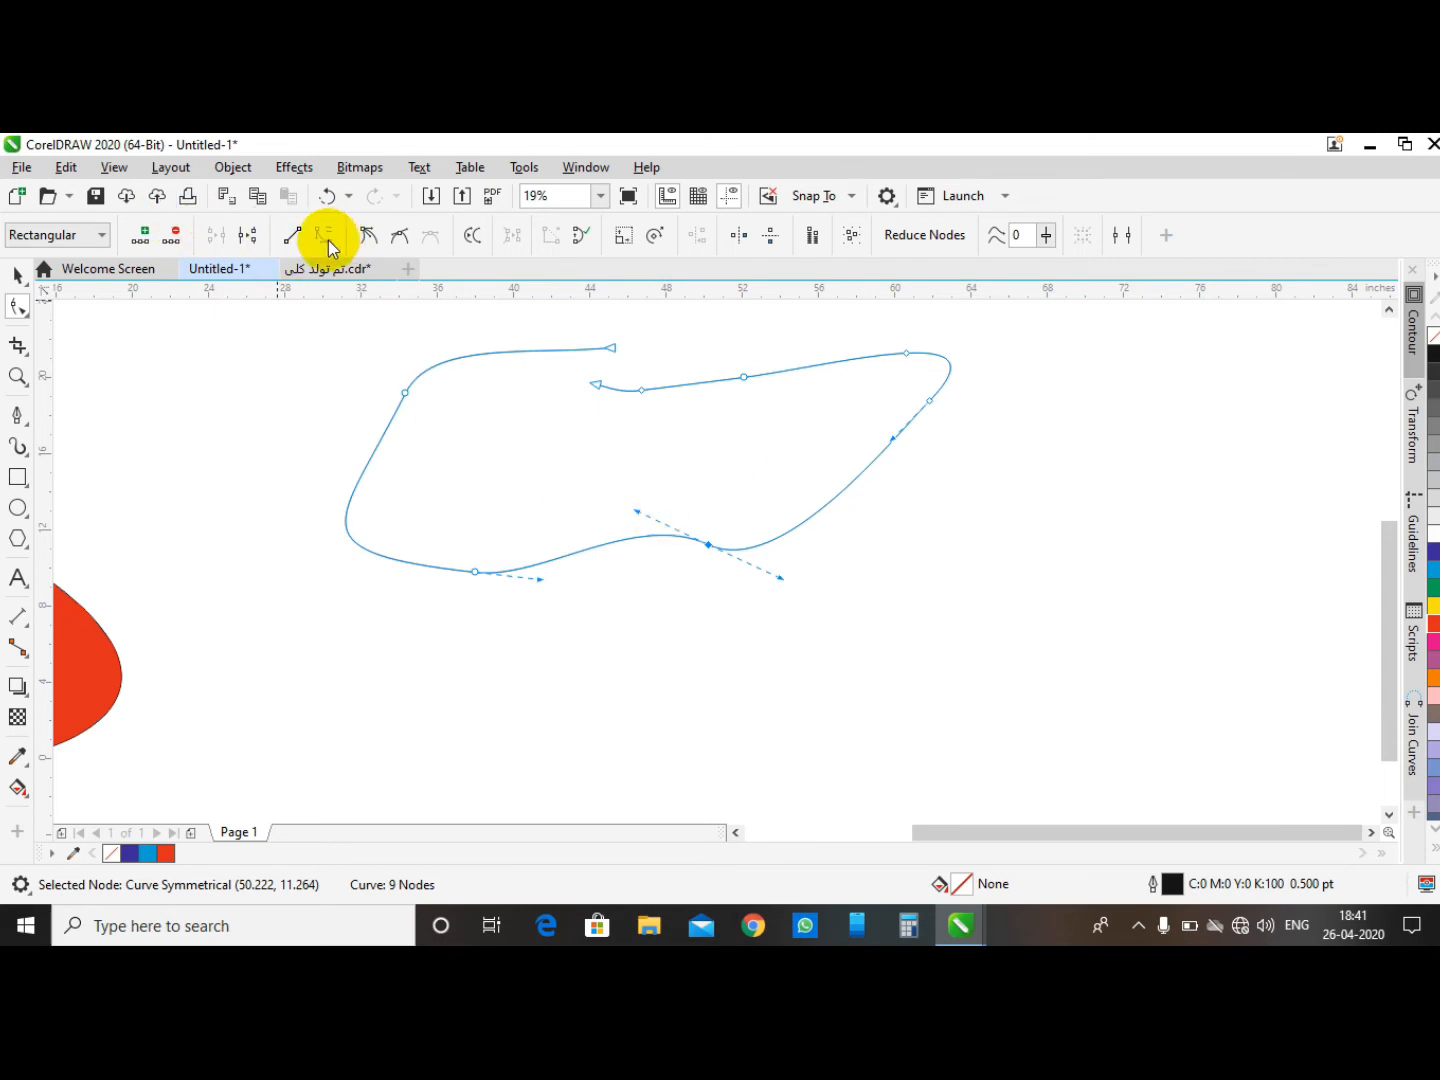
{"action": "left_click_drag", "start_coordinate": [691, 501], "coordinate": [743, 585]}
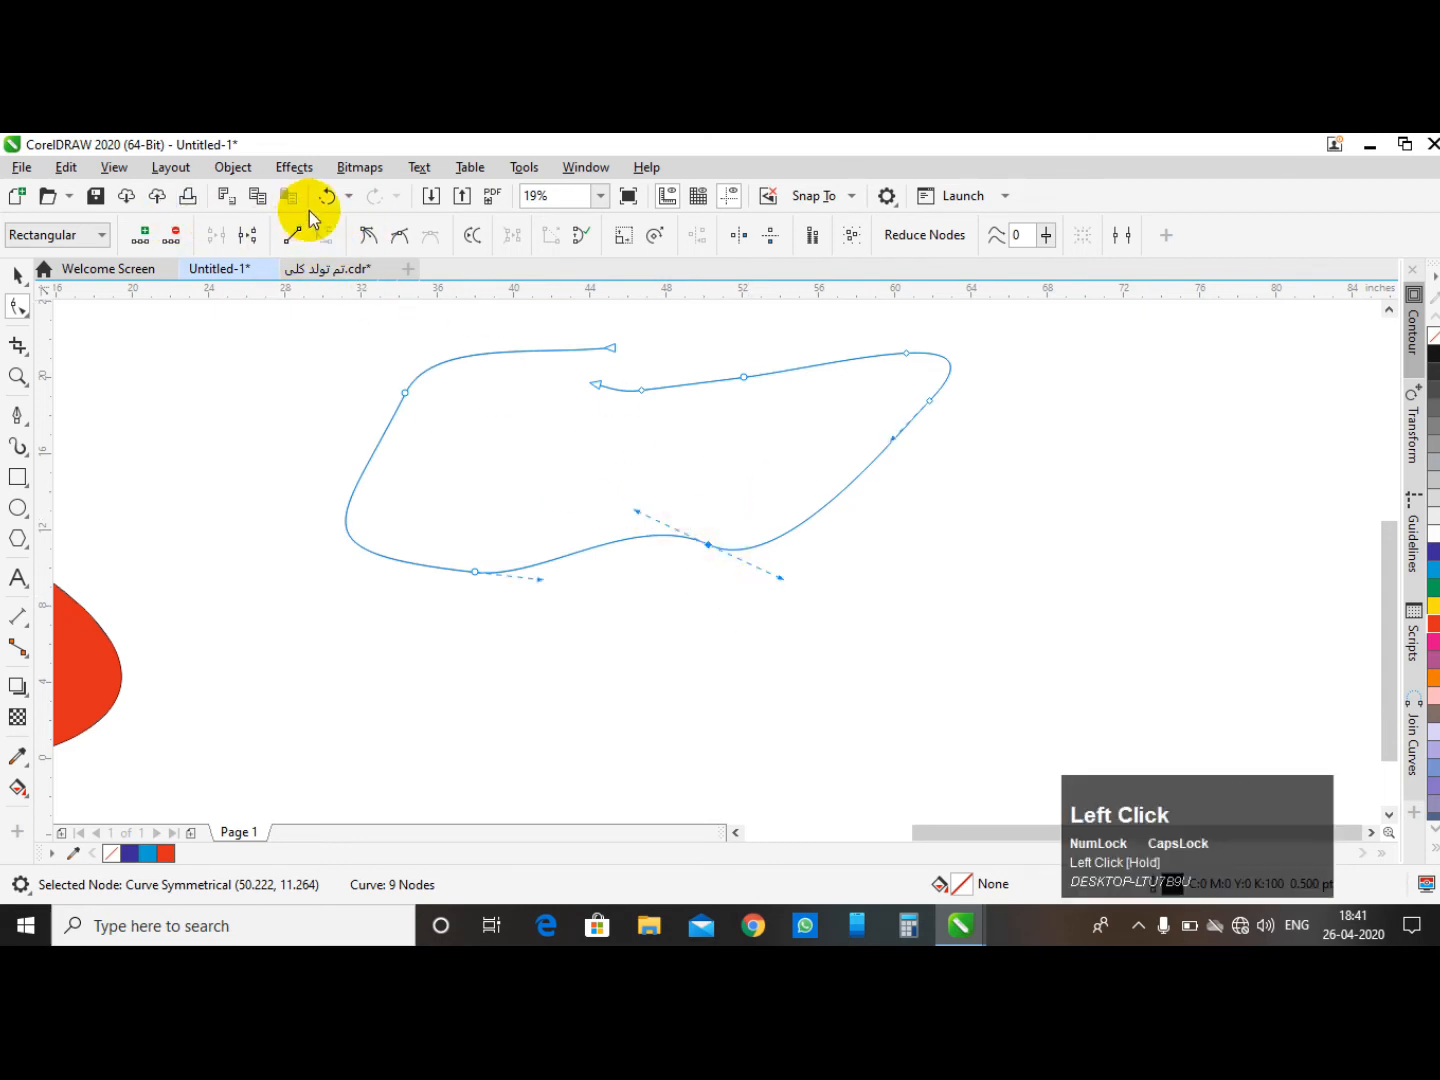
{"action": "left_click", "coordinate": [295, 236]}
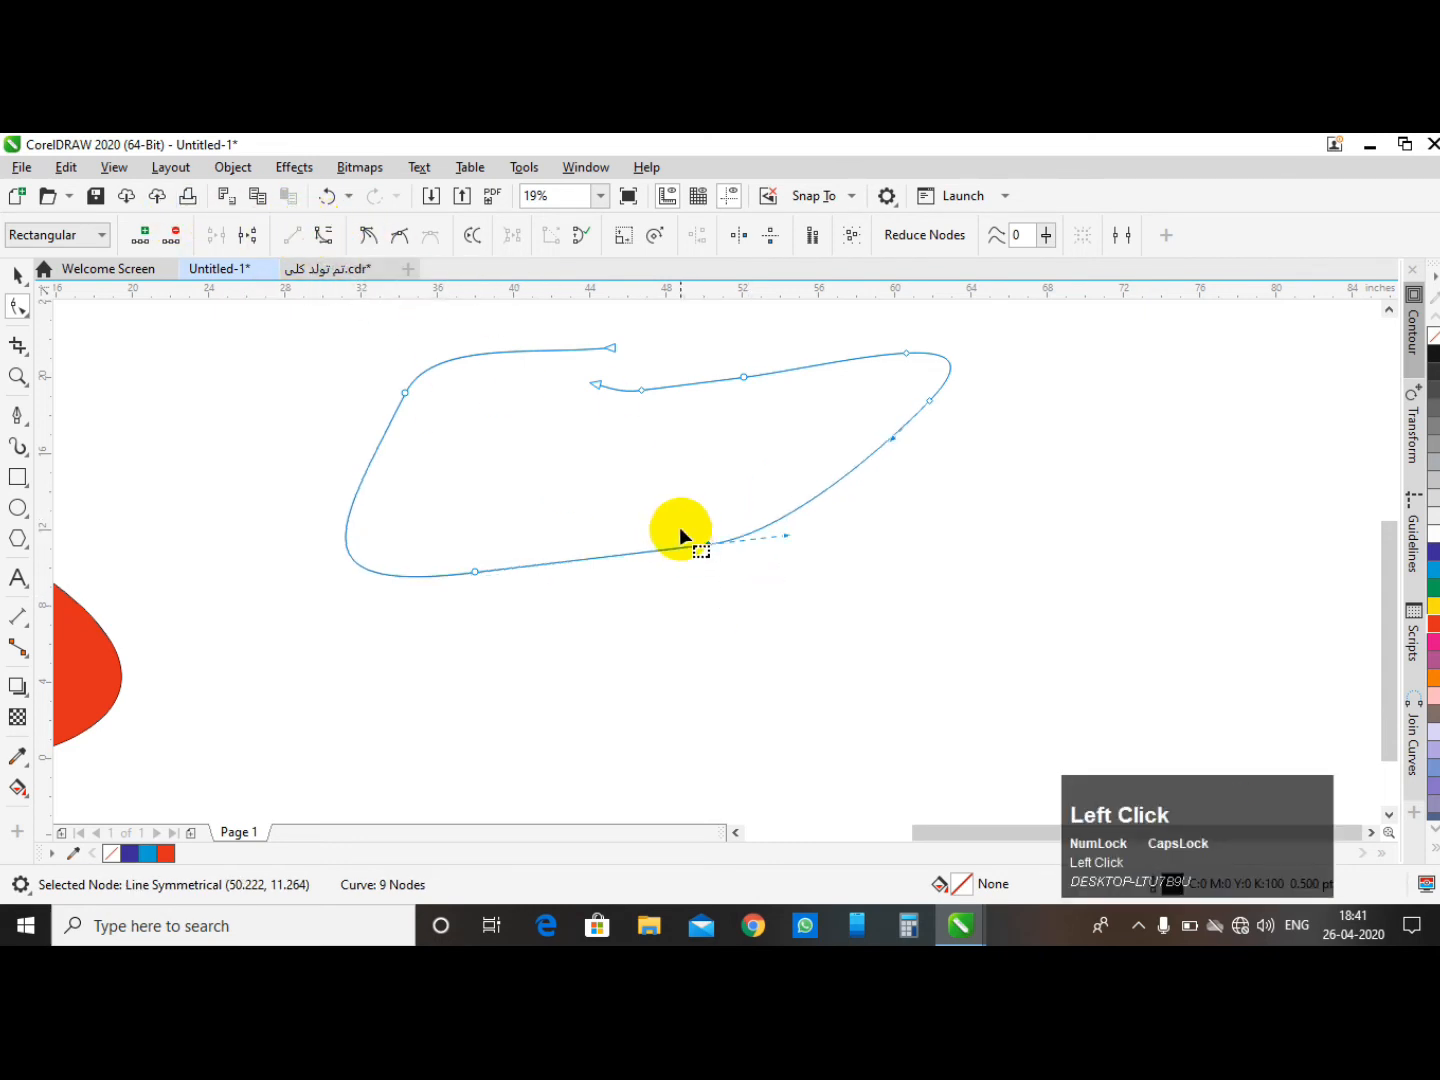
{"action": "left_click", "coordinate": [684, 514]}
{"action": "left_click", "coordinate": [322, 235]}
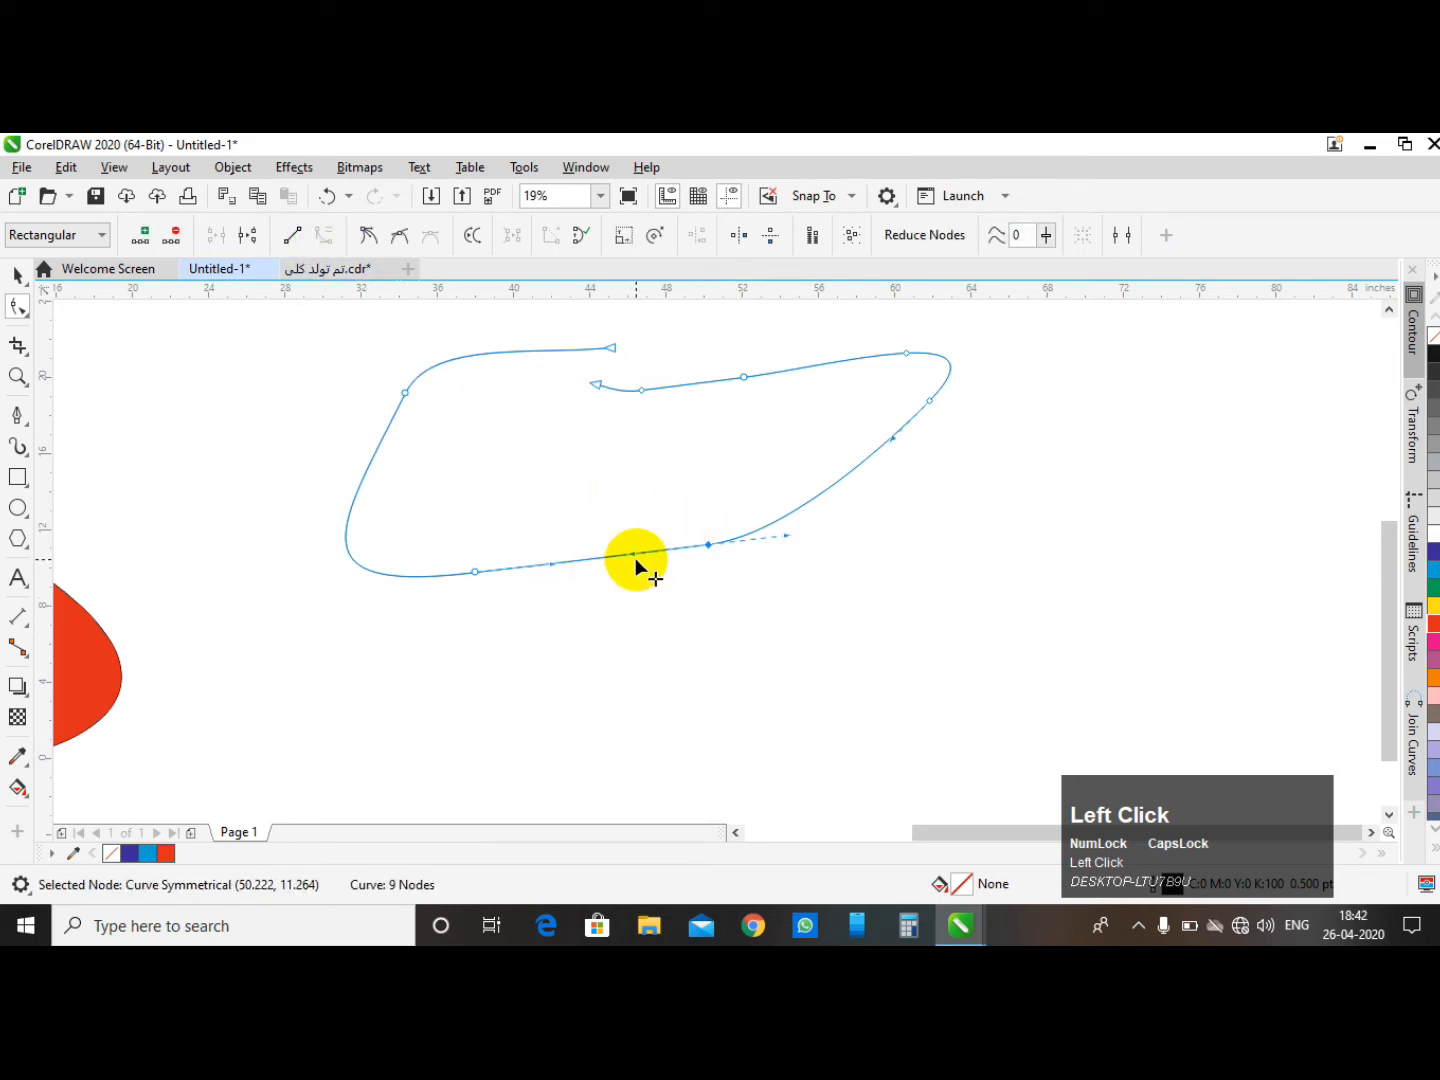
- Reshape the lower-left part of the curve by dragging its segments and handles, undoing the last adjustment
{"action": "left_click_drag", "start_coordinate": [635, 557], "coordinate": [668, 548]}
{"action": "left_click_drag", "start_coordinate": [551, 564], "coordinate": [514, 617]}
{"action": "left_click", "coordinate": [678, 547]}
{"action": "mouse_move", "coordinate": [680, 546]}
{"action": "left_mouse_down"}
{"action": "mouse_move", "coordinate": [707, 494]}
{"action": "mouse_move", "coordinate": [680, 531]}
{"action": "left_mouse_up"}
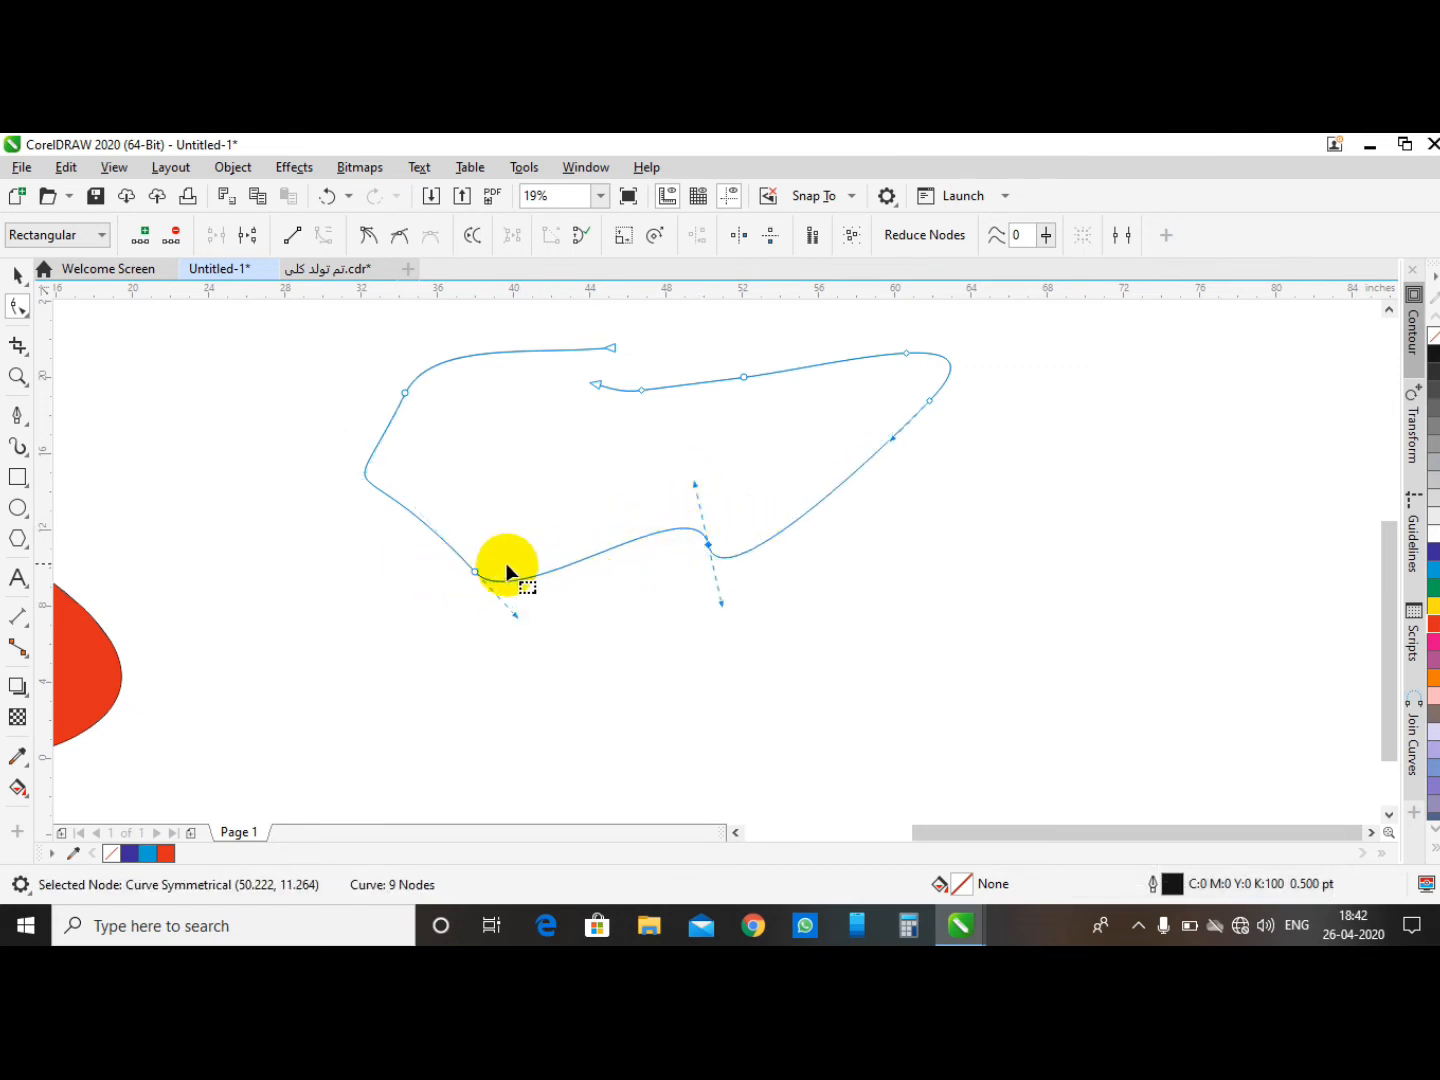
{"action": "left_click_drag", "start_coordinate": [514, 618], "coordinate": [501, 625]}
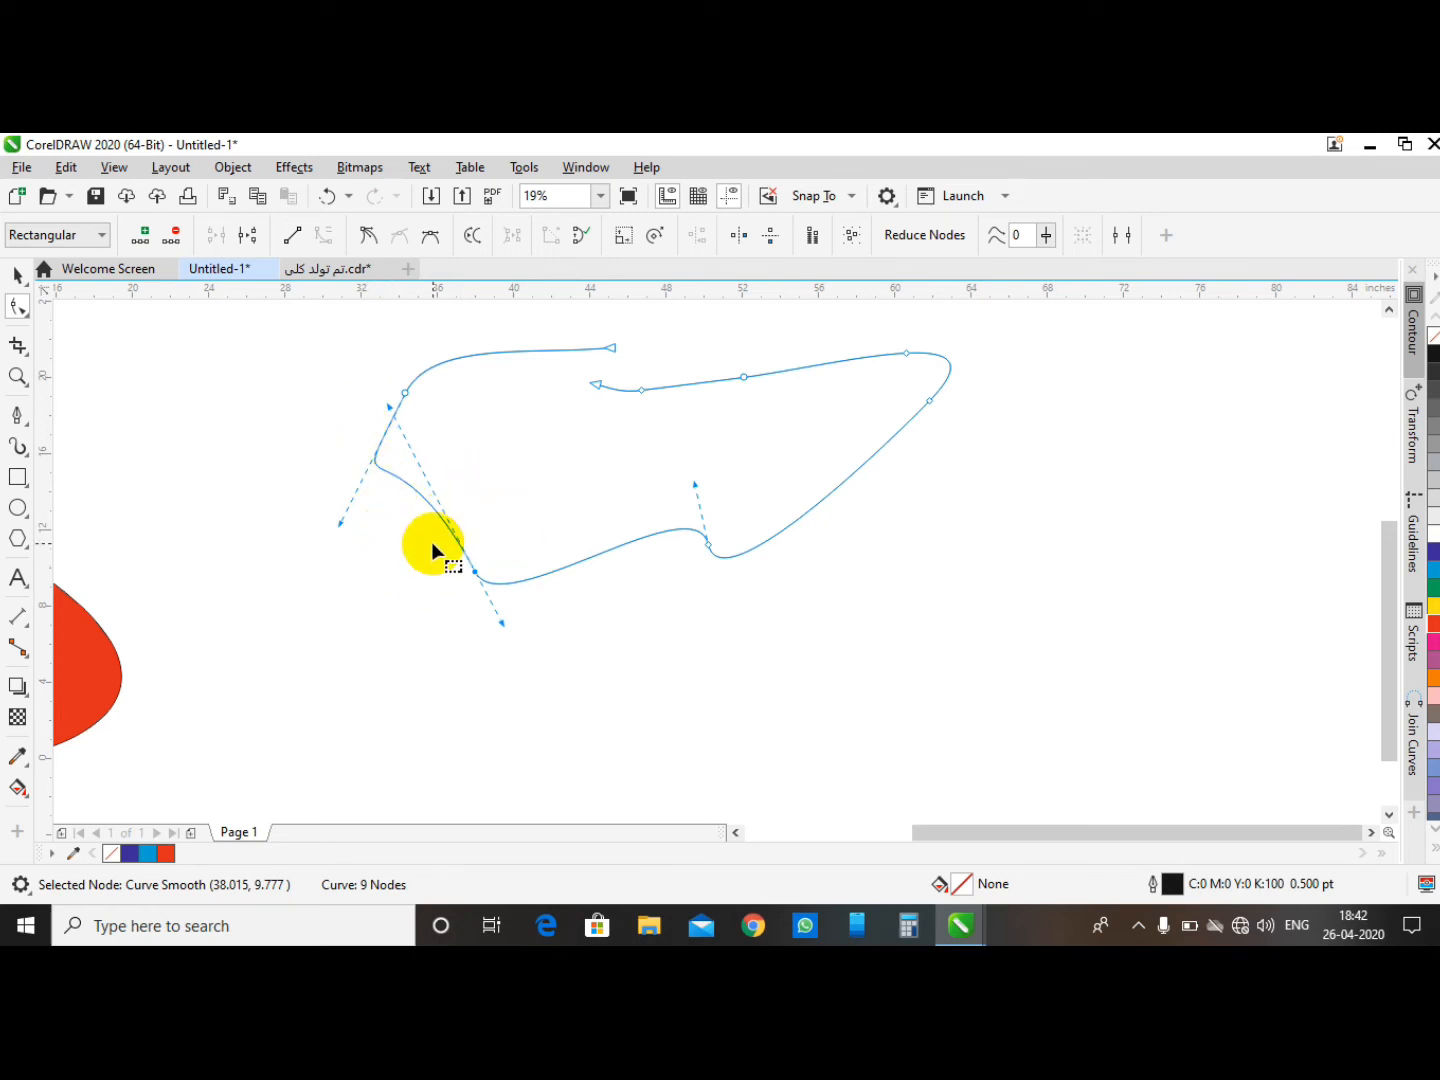
{"action": "left_click", "coordinate": [327, 197]}
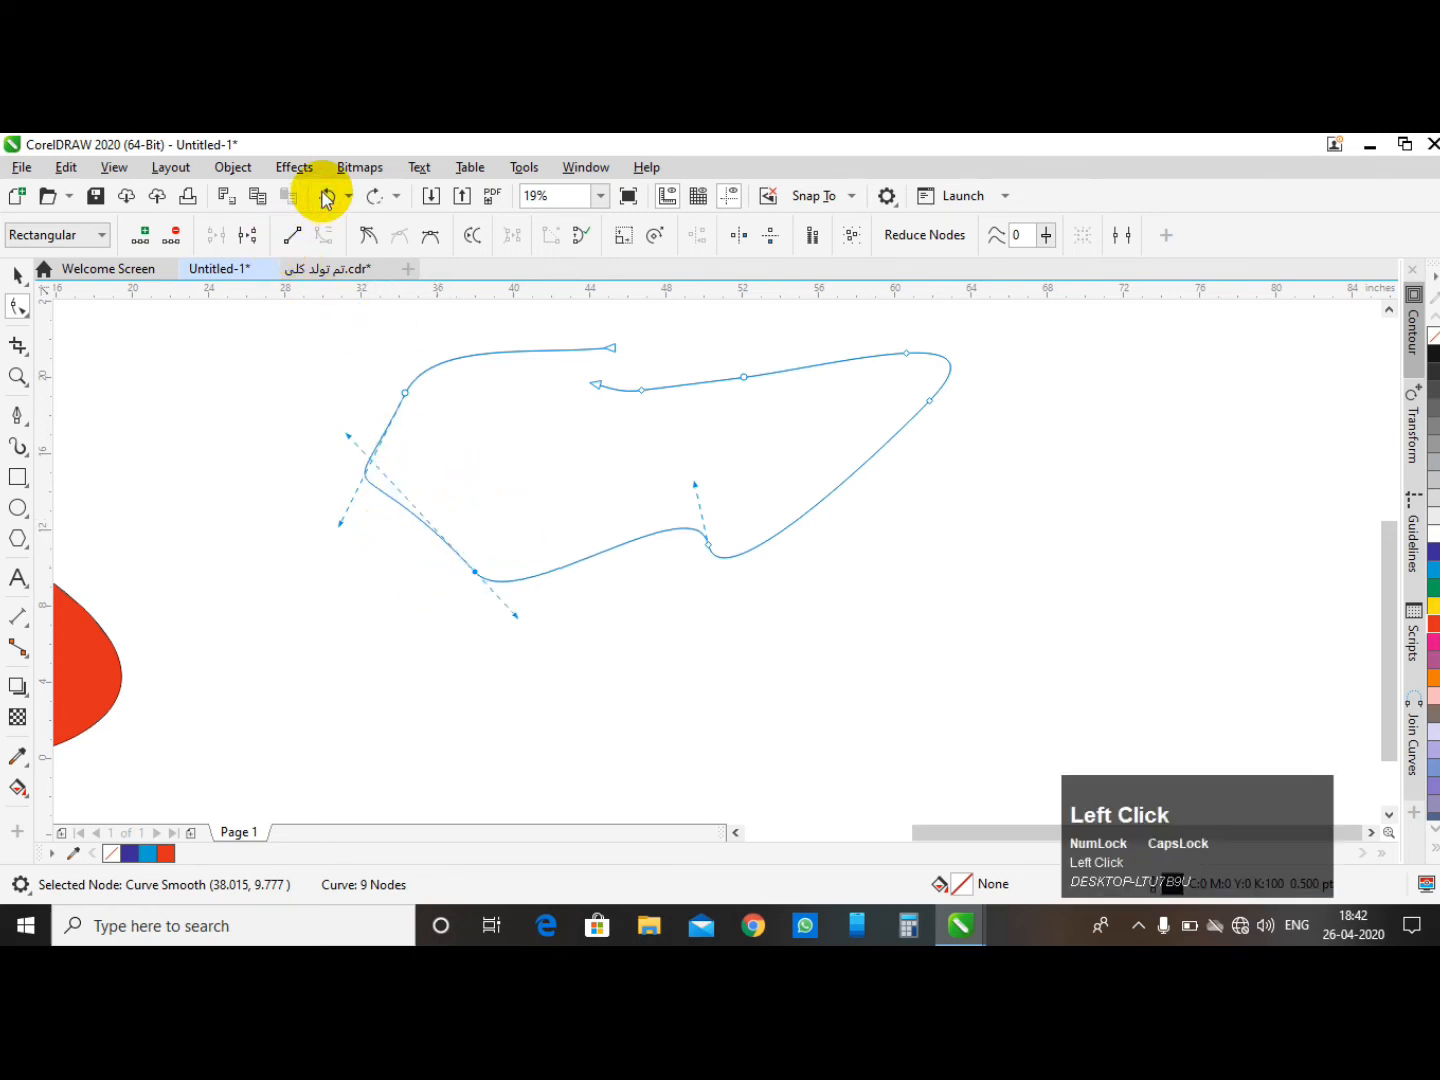
- Convert the selected lower-left node to a cusp node and drag its control handle outward
{"action": "left_click", "coordinate": [365, 239]}
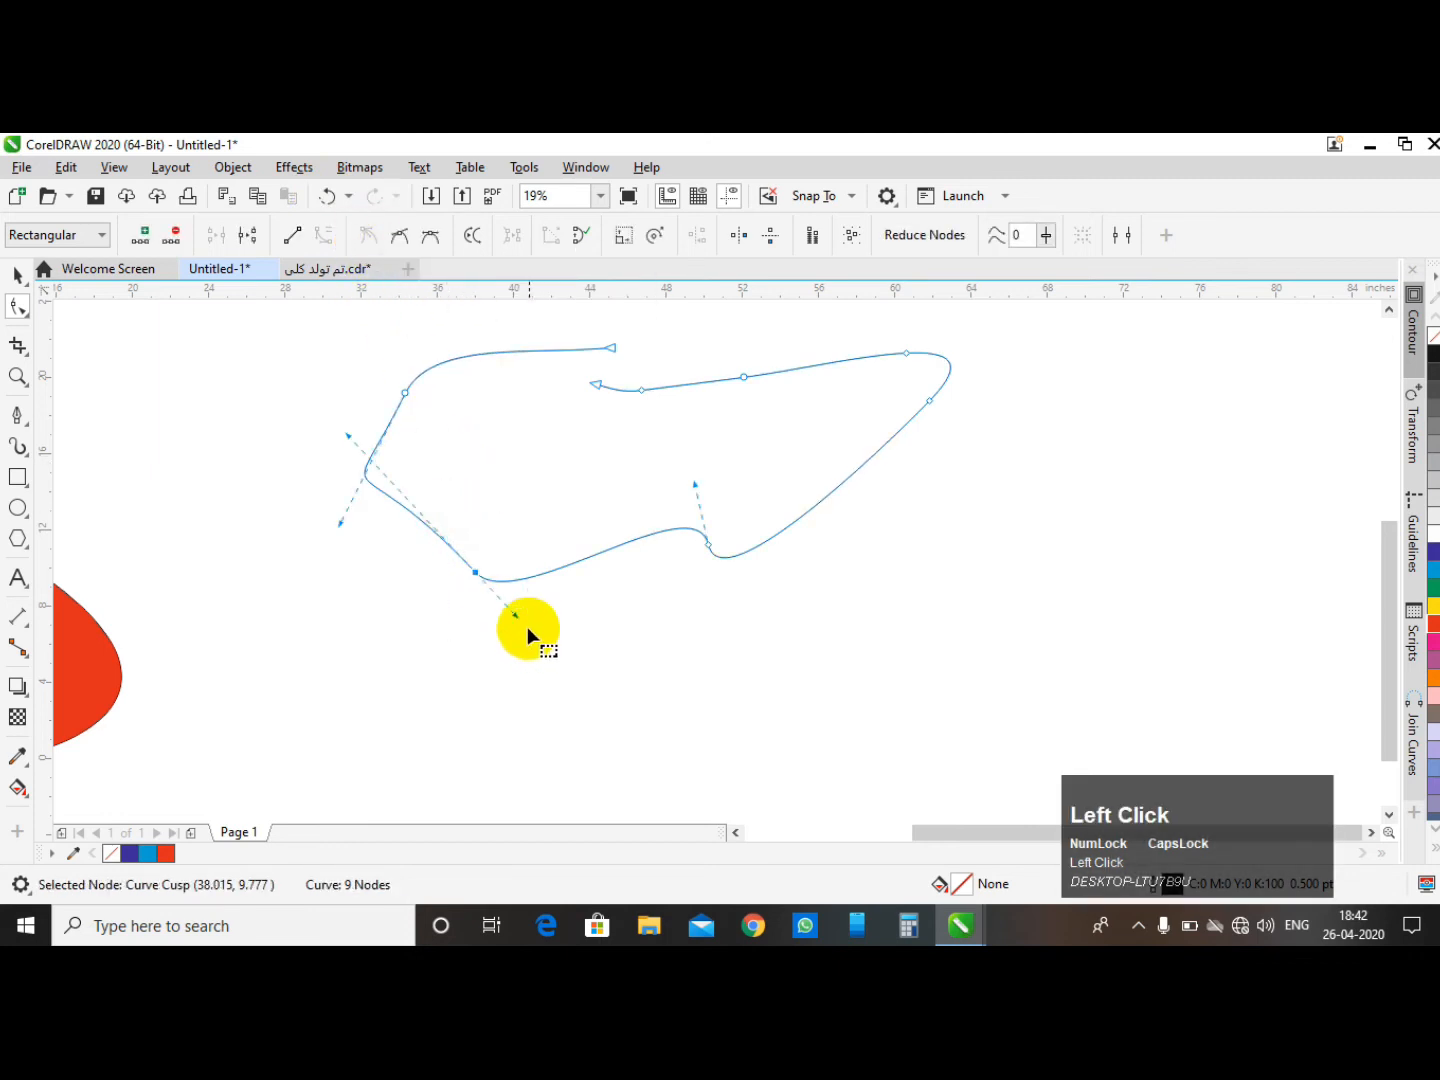
{"action": "left_click_drag", "start_coordinate": [517, 616], "coordinate": [443, 662]}
{"action": "left_click", "coordinate": [366, 473]}
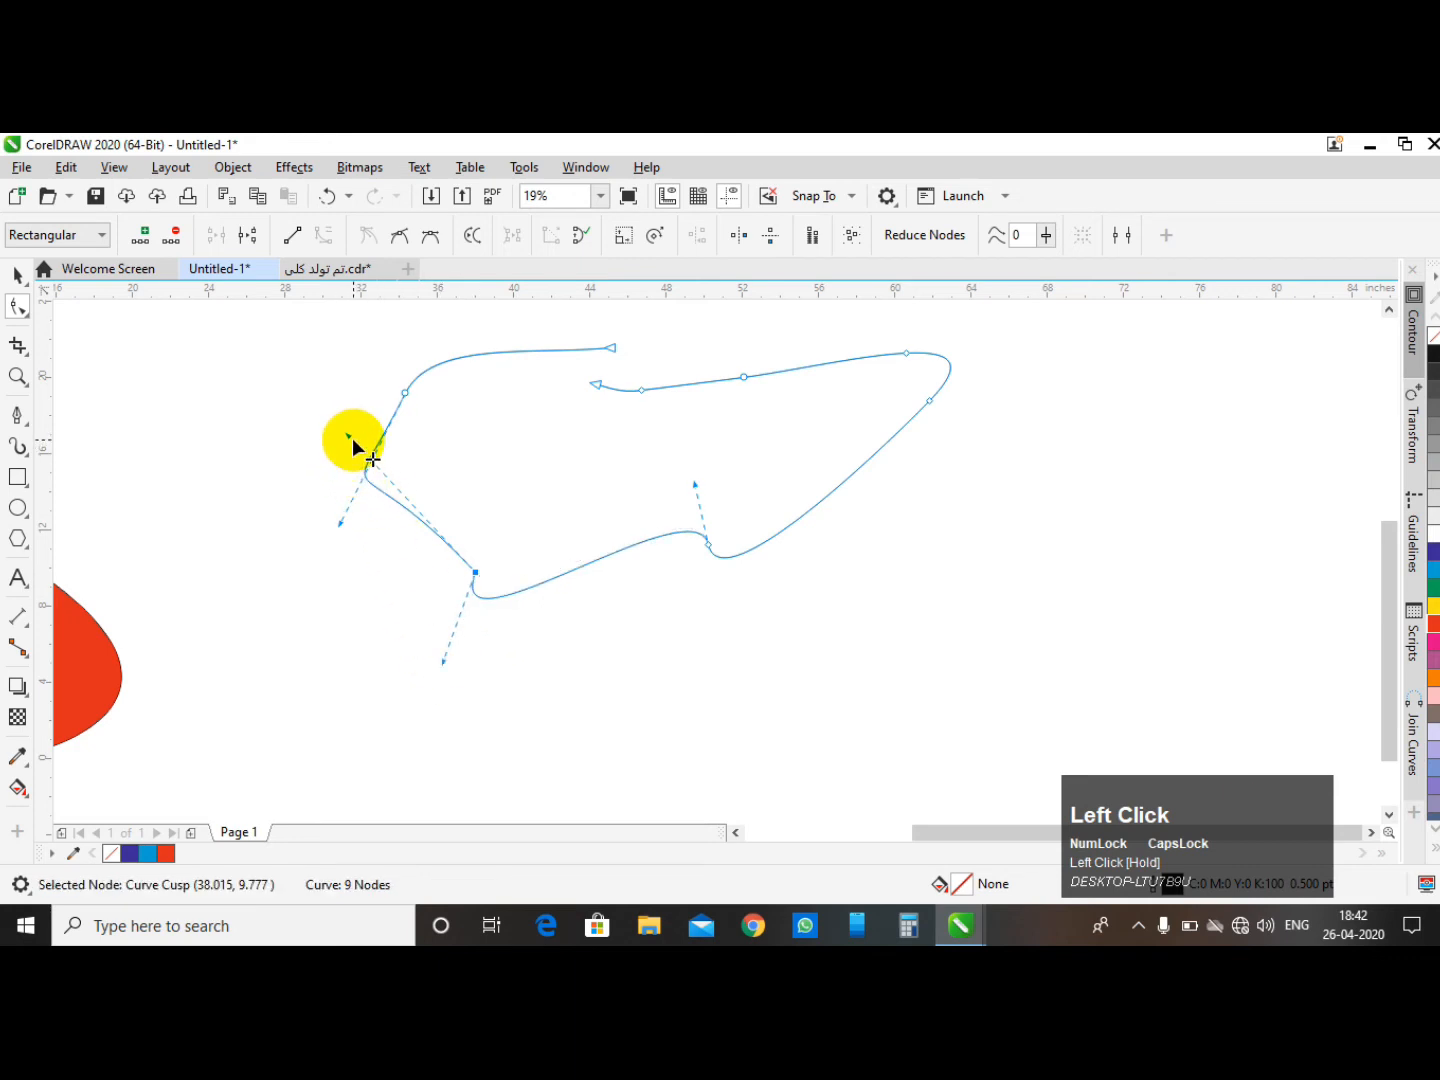
- Reshape the lower-left part of the curve by dragging the control handles of its nodes
{"action": "left_click_drag", "start_coordinate": [347, 436], "coordinate": [366, 471]}
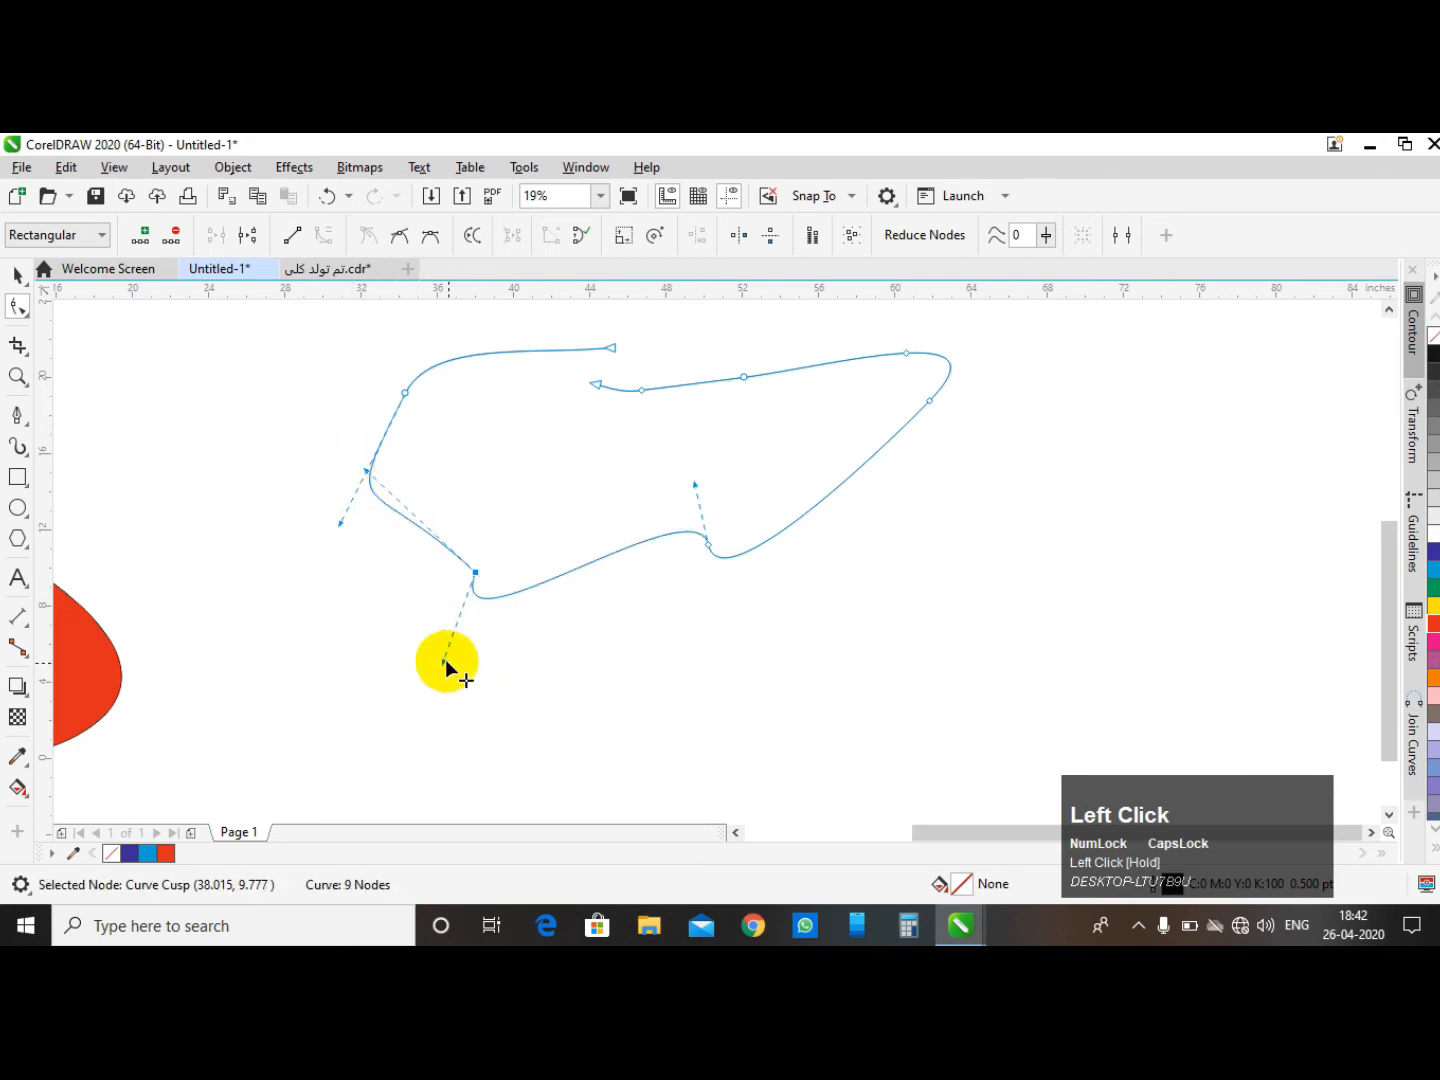
{"action": "left_click_drag", "start_coordinate": [447, 662], "coordinate": [419, 406]}
{"action": "left_click_drag", "start_coordinate": [695, 484], "coordinate": [661, 461]}
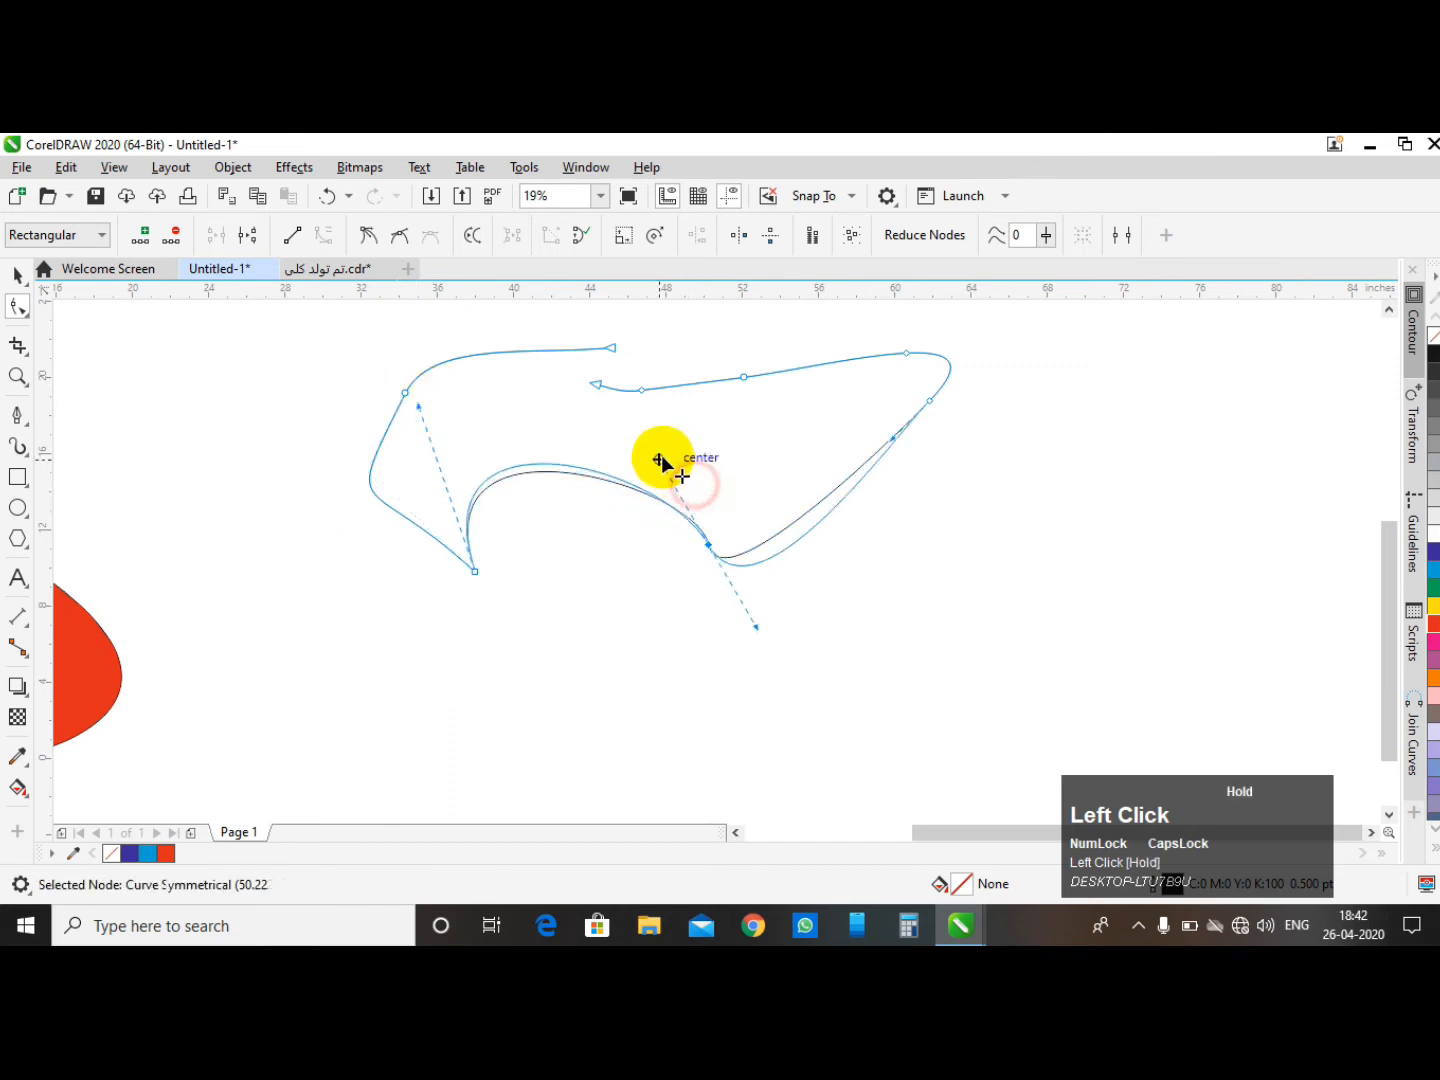
{"action": "left_click_drag", "start_coordinate": [367, 545], "coordinate": [492, 612]}
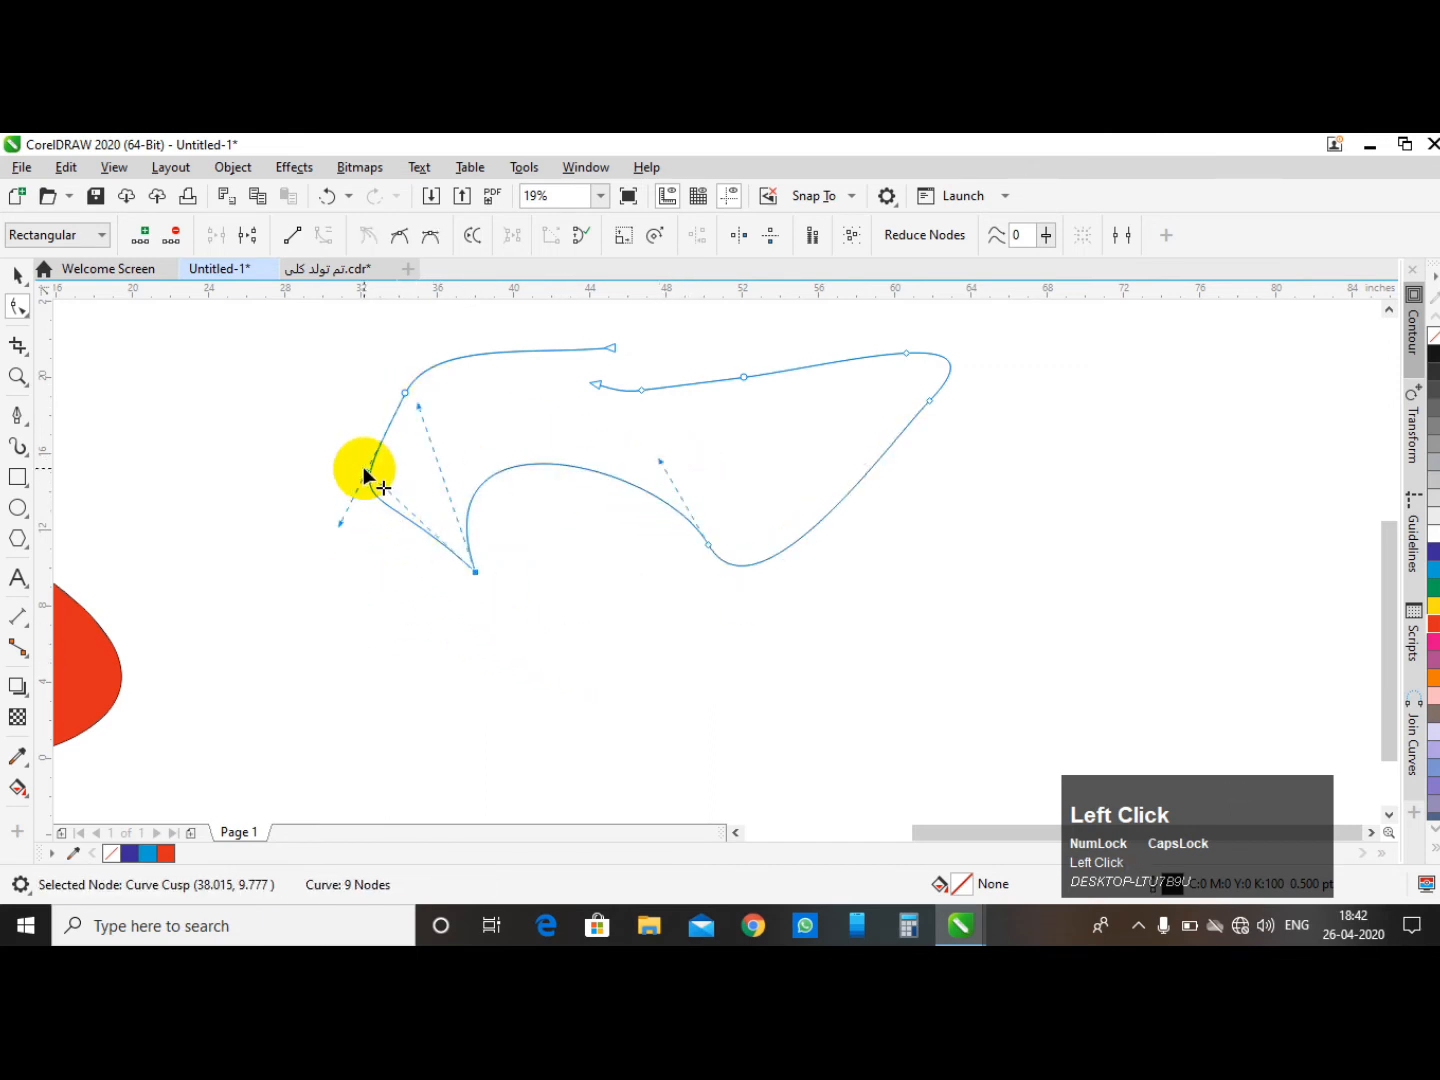
{"action": "left_click_drag", "start_coordinate": [369, 474], "coordinate": [373, 522]}
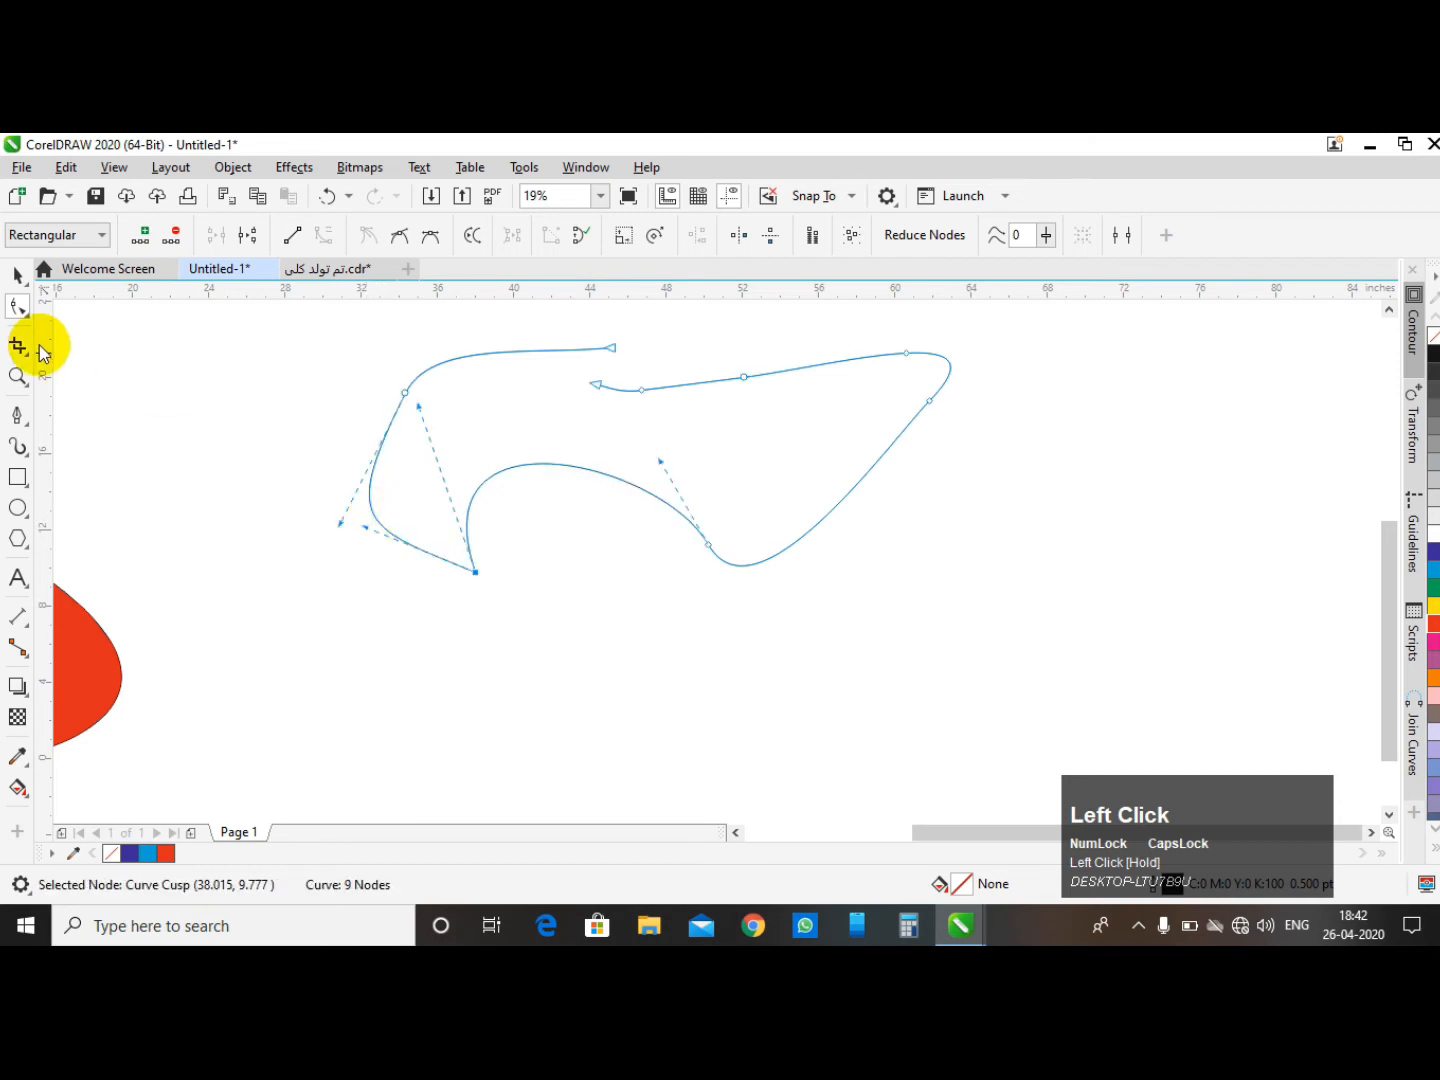
- Convert the lower-left cusp node to a smooth node, then undo the conversion
{"action": "left_click", "coordinate": [400, 242]}
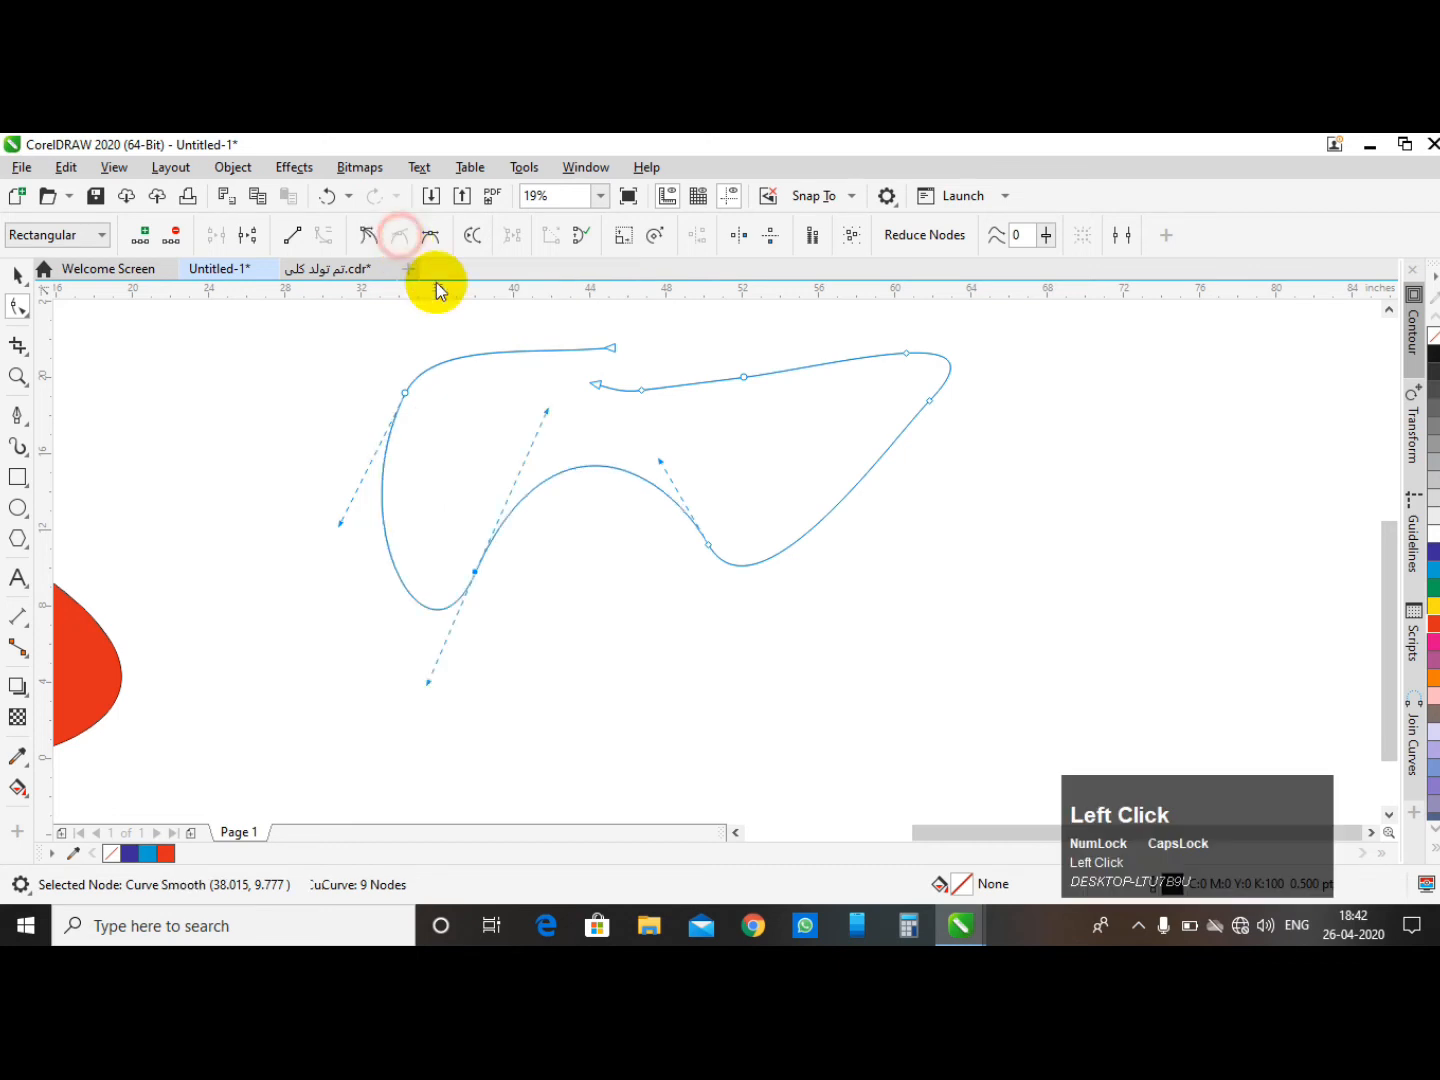
{"action": "left_click", "coordinate": [446, 472]}
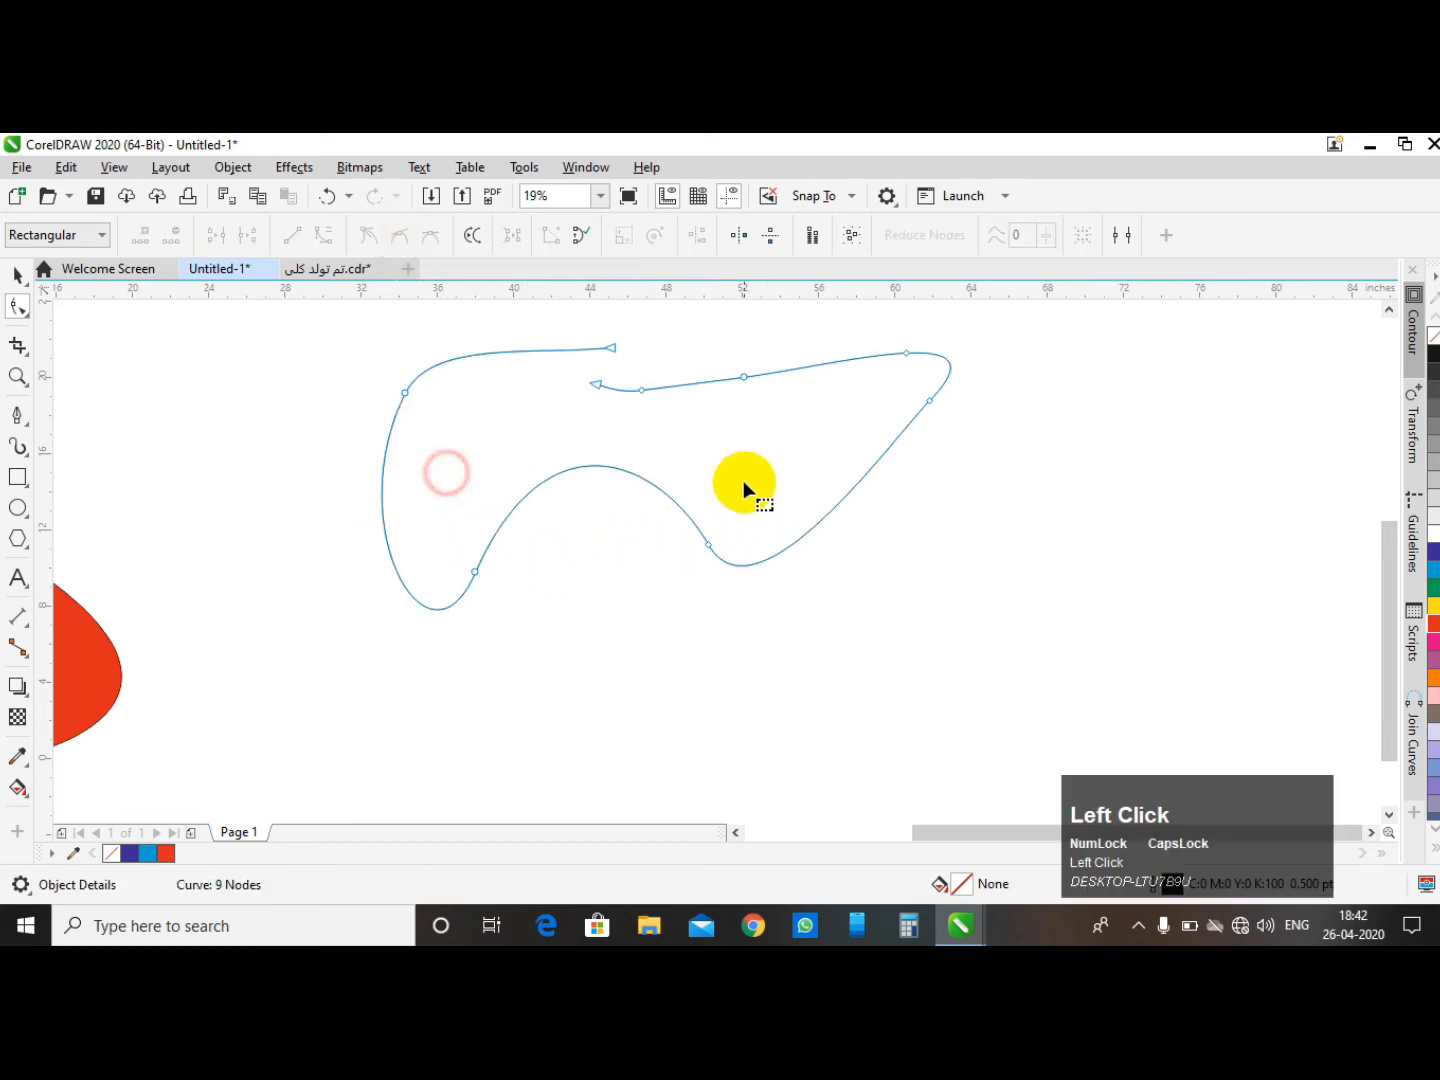
{"action": "key", "text": "ctrl+z"}
- Select the lower-left node again and convert it to a smooth node
{"action": "scroll", "coordinate": [528, 550], "scroll_direction": "up", "scroll_amount": 2}
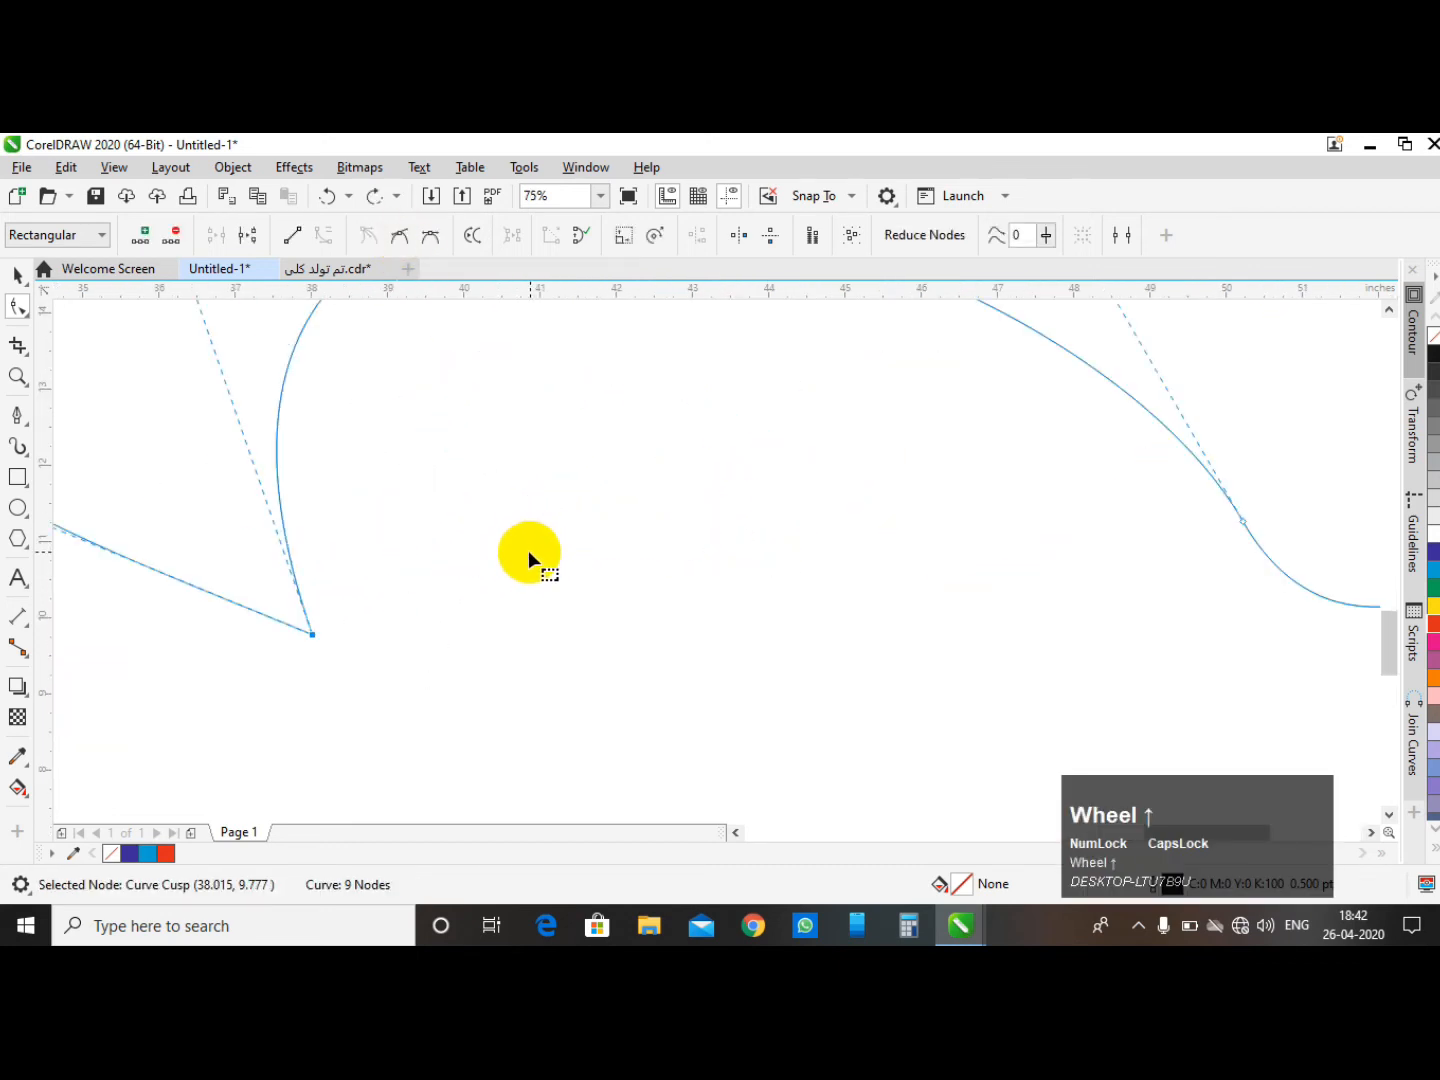
{"action": "left_click", "coordinate": [524, 553]}
{"action": "scroll", "coordinate": [572, 530], "scroll_direction": "down", "scroll_amount": 2}
{"action": "left_click_drag", "start_coordinate": [563, 521], "coordinate": [468, 599]}
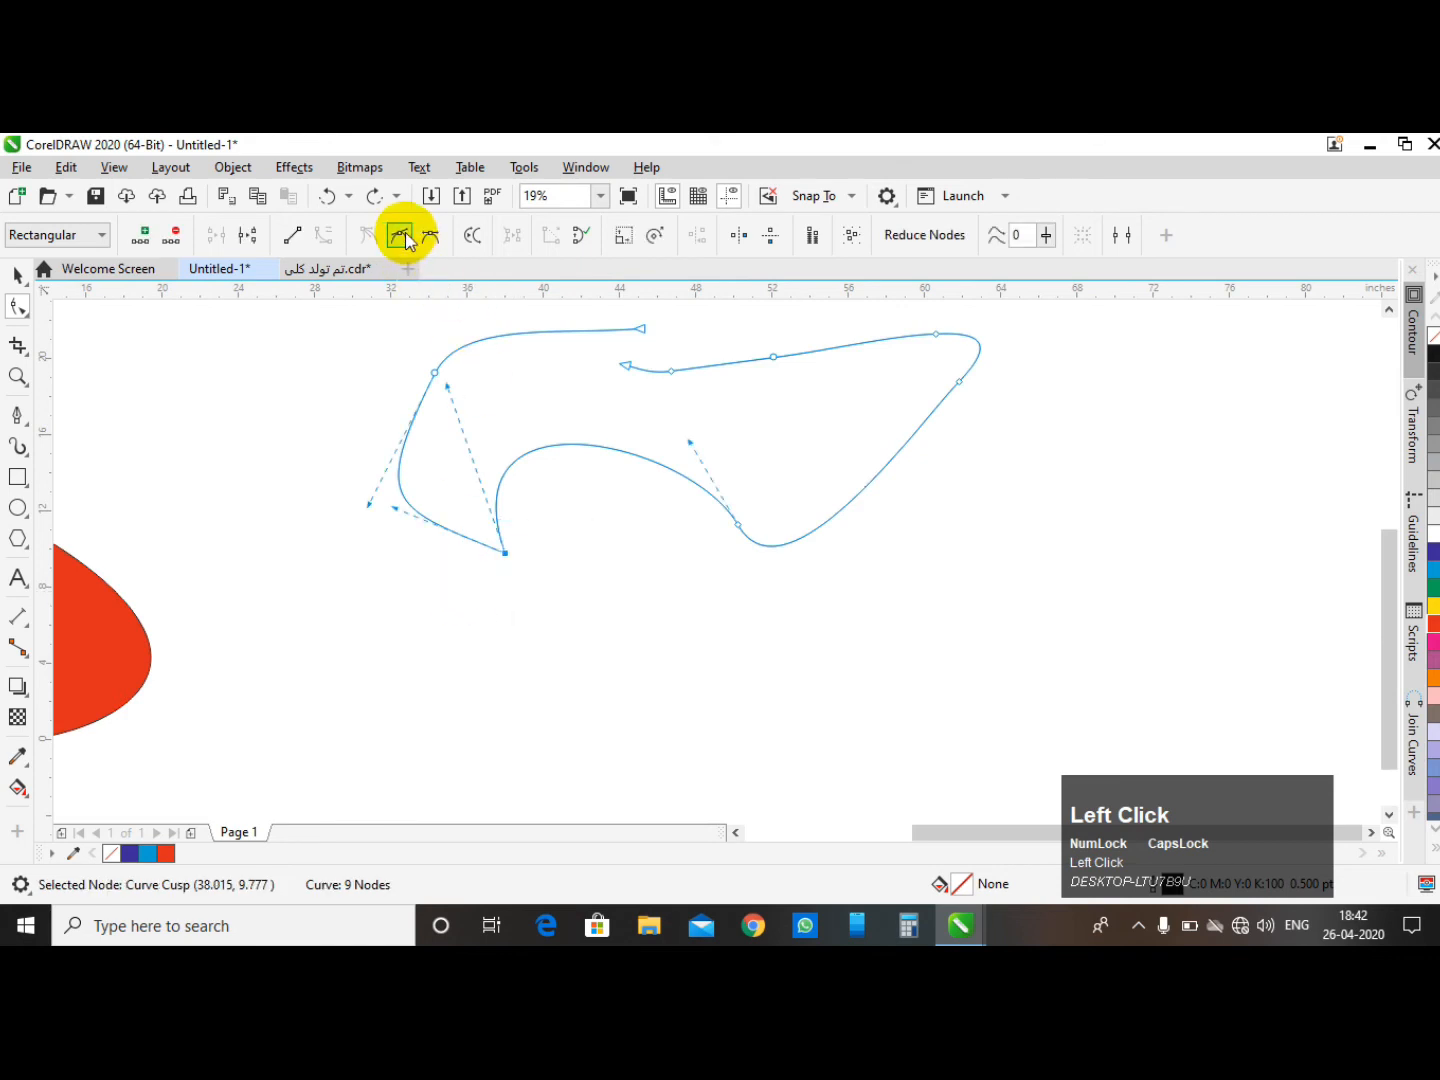
{"action": "left_click", "coordinate": [401, 237]}
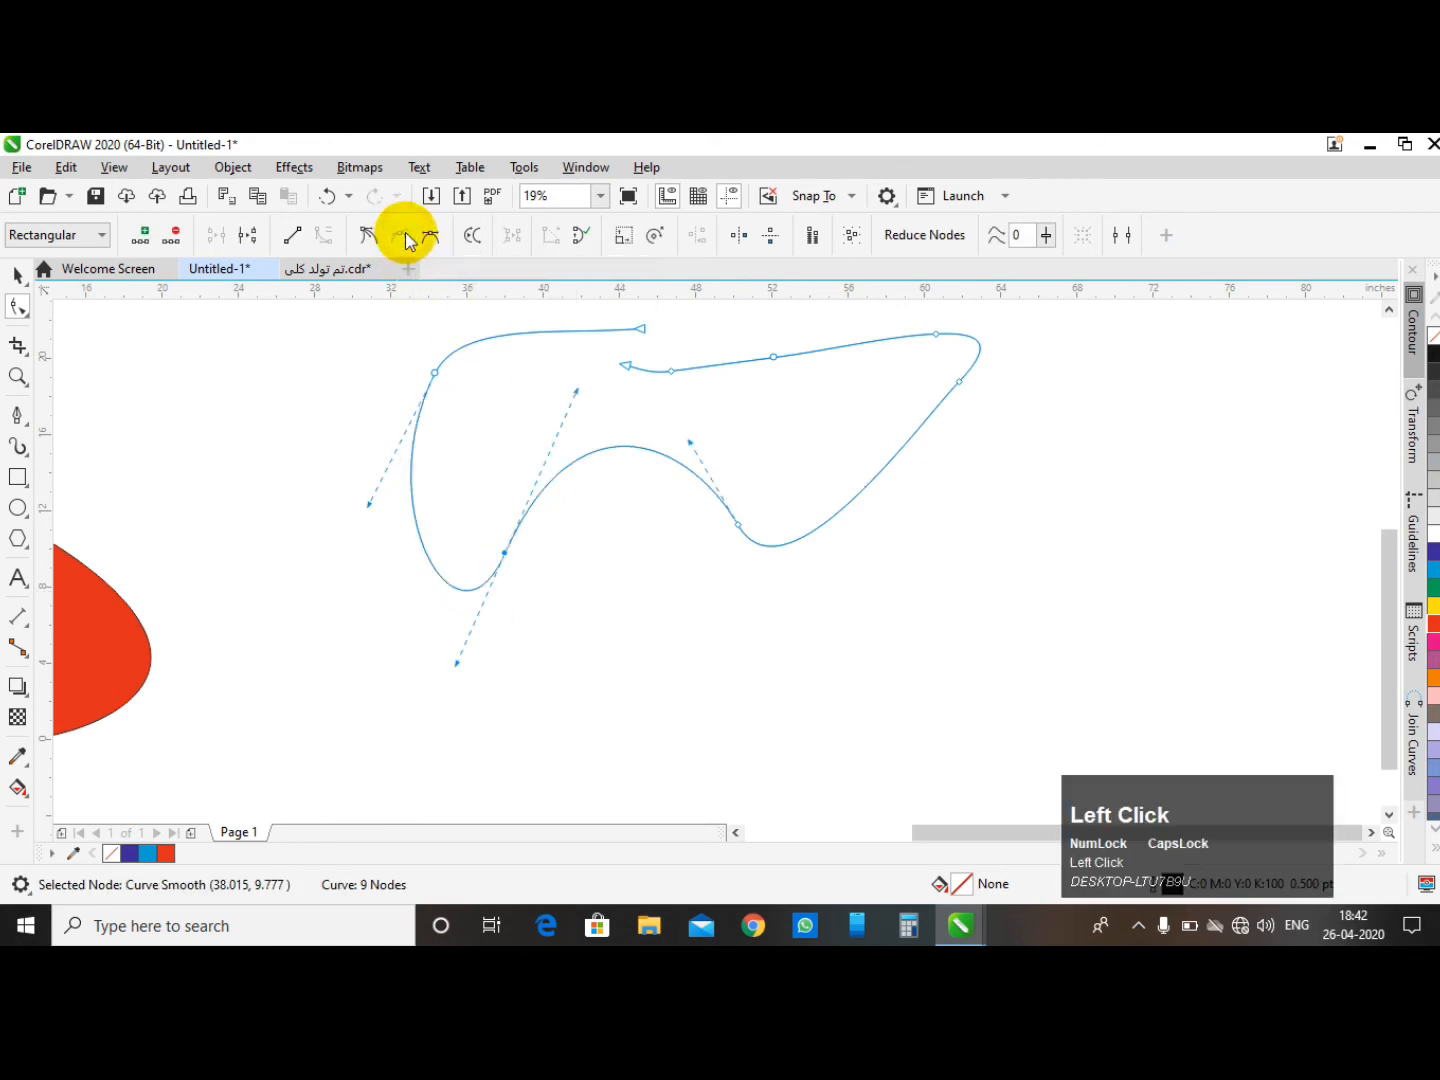
- Drag the smooth node's control handles to reshape the lower-left bend of the curve
{"action": "left_click", "coordinate": [455, 669]}
{"action": "left_click_drag", "start_coordinate": [425, 669], "coordinate": [528, 514]}
{"action": "left_click_drag", "start_coordinate": [427, 712], "coordinate": [502, 619]}
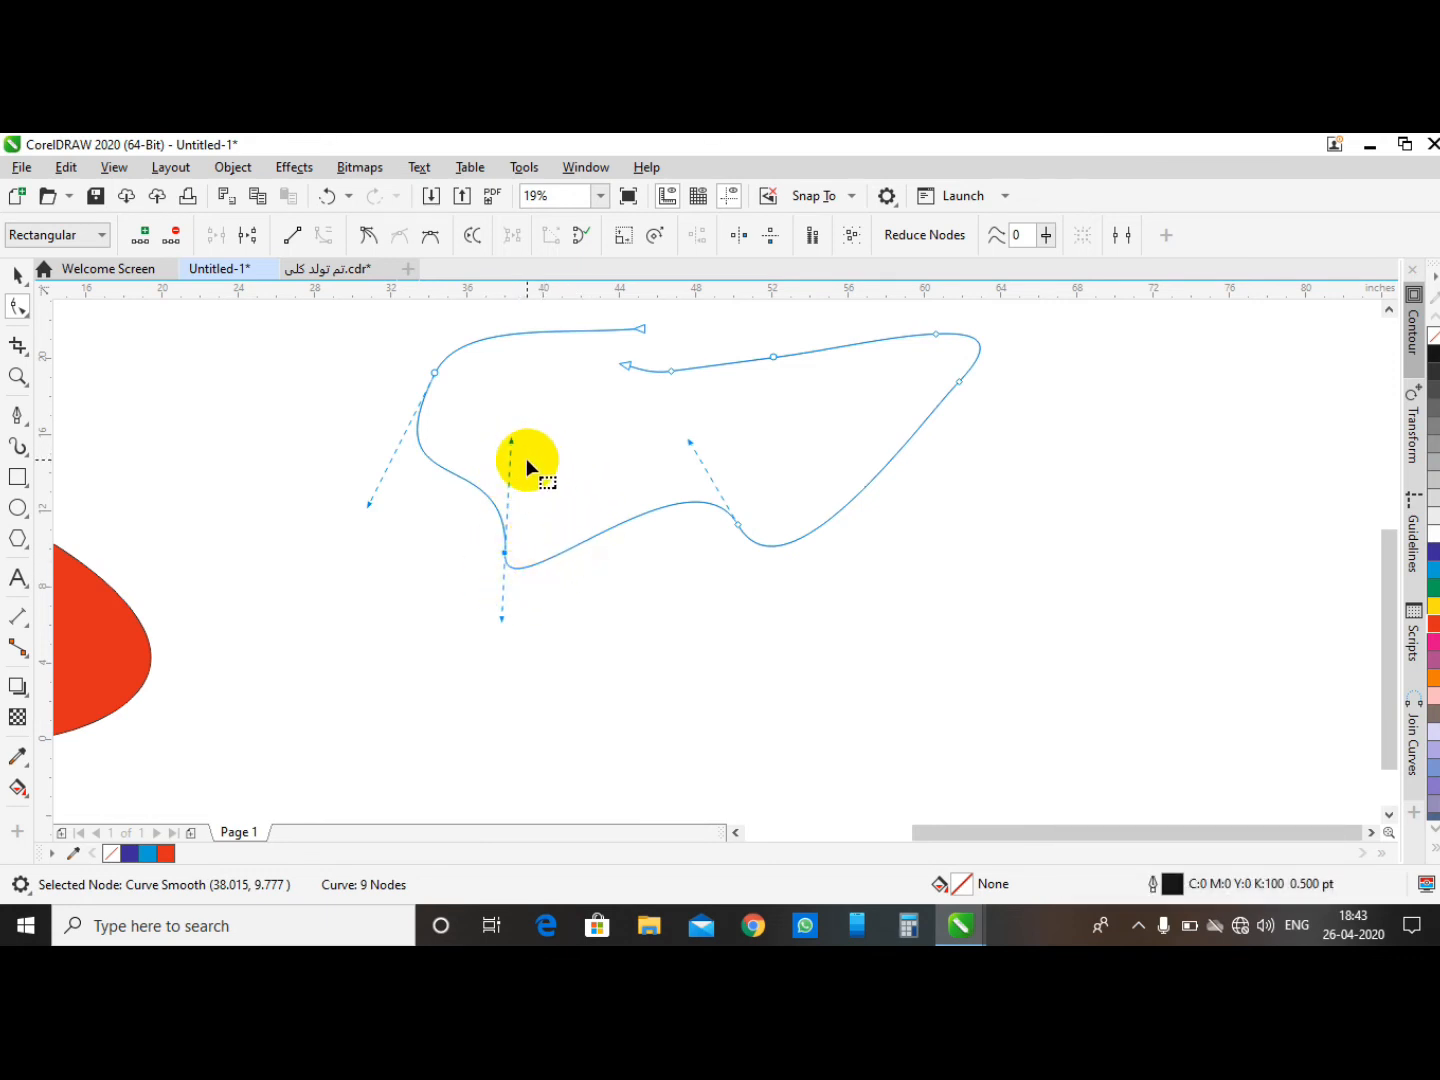
- Convert the lower-left node to a symmetrical node and drag its handles, twisting the curve into a loop
{"action": "left_click", "coordinate": [566, 415]}
{"action": "left_click_drag", "start_coordinate": [707, 458], "coordinate": [787, 584]}
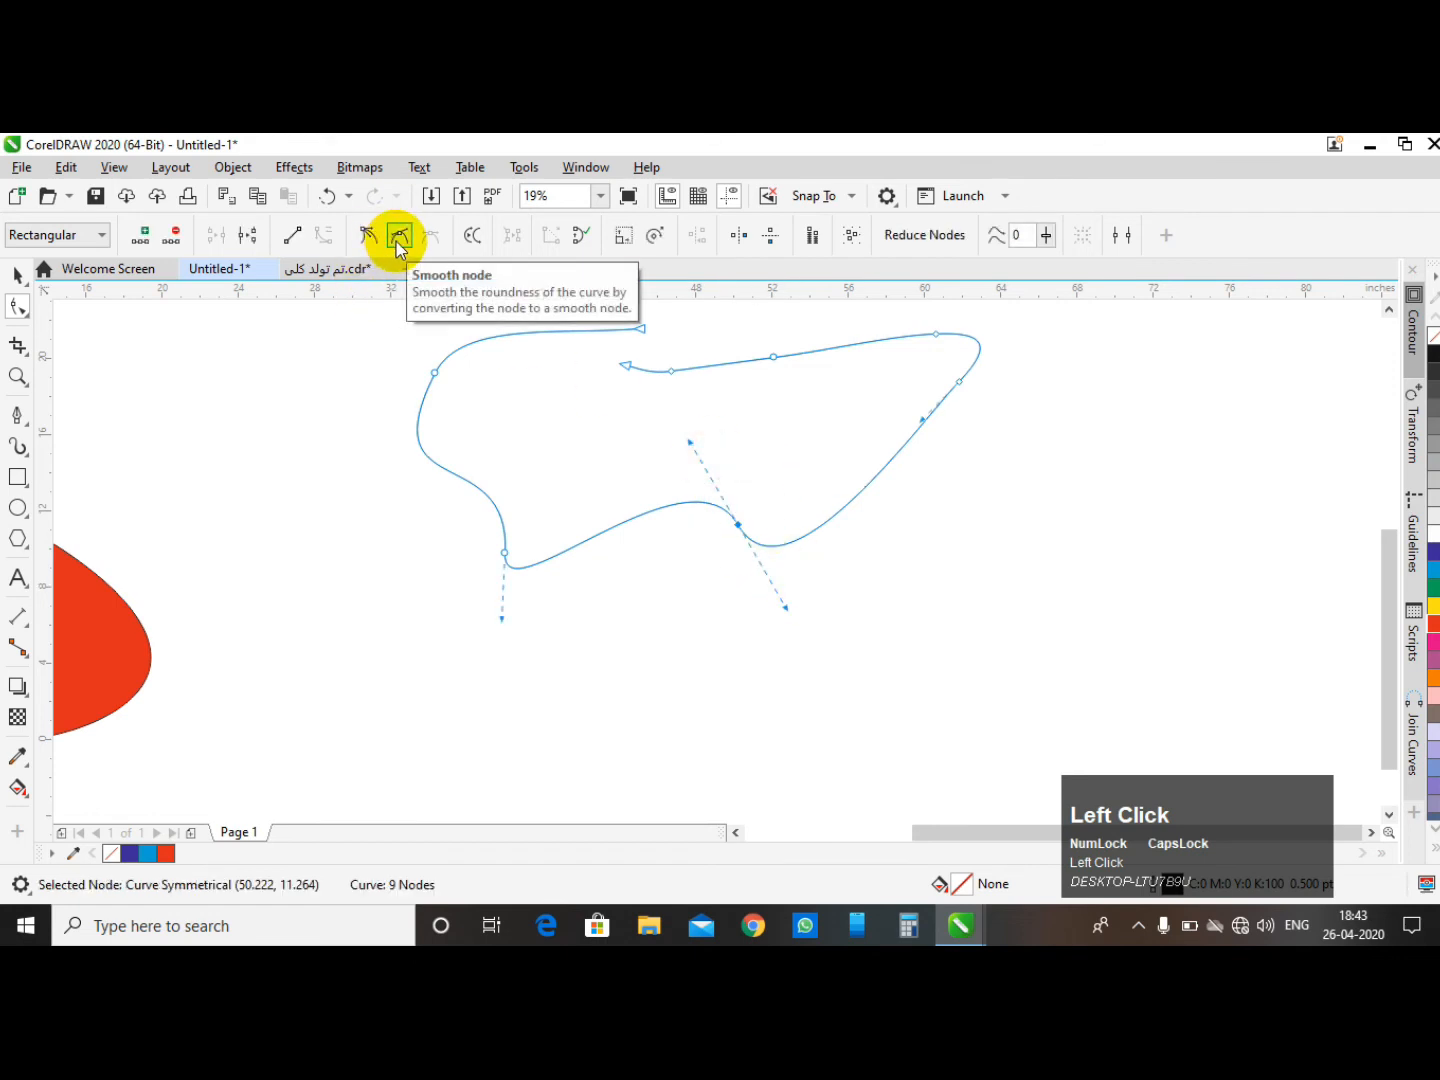
{"action": "left_click_drag", "start_coordinate": [556, 470], "coordinate": [484, 610]}
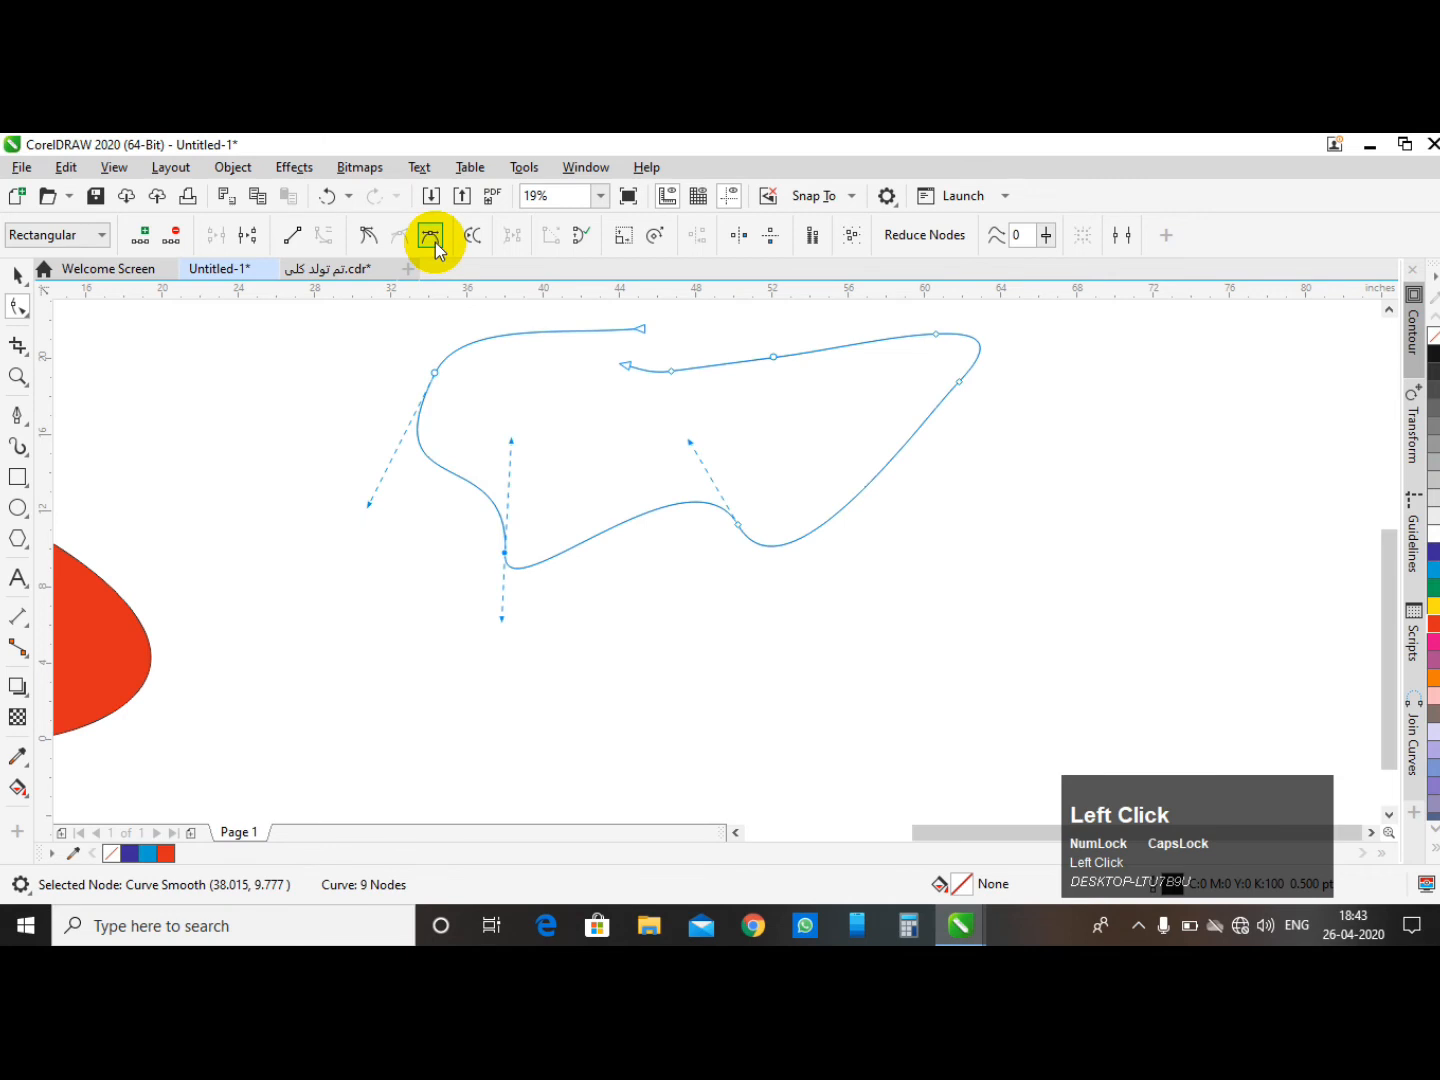
{"action": "left_click", "coordinate": [434, 242]}
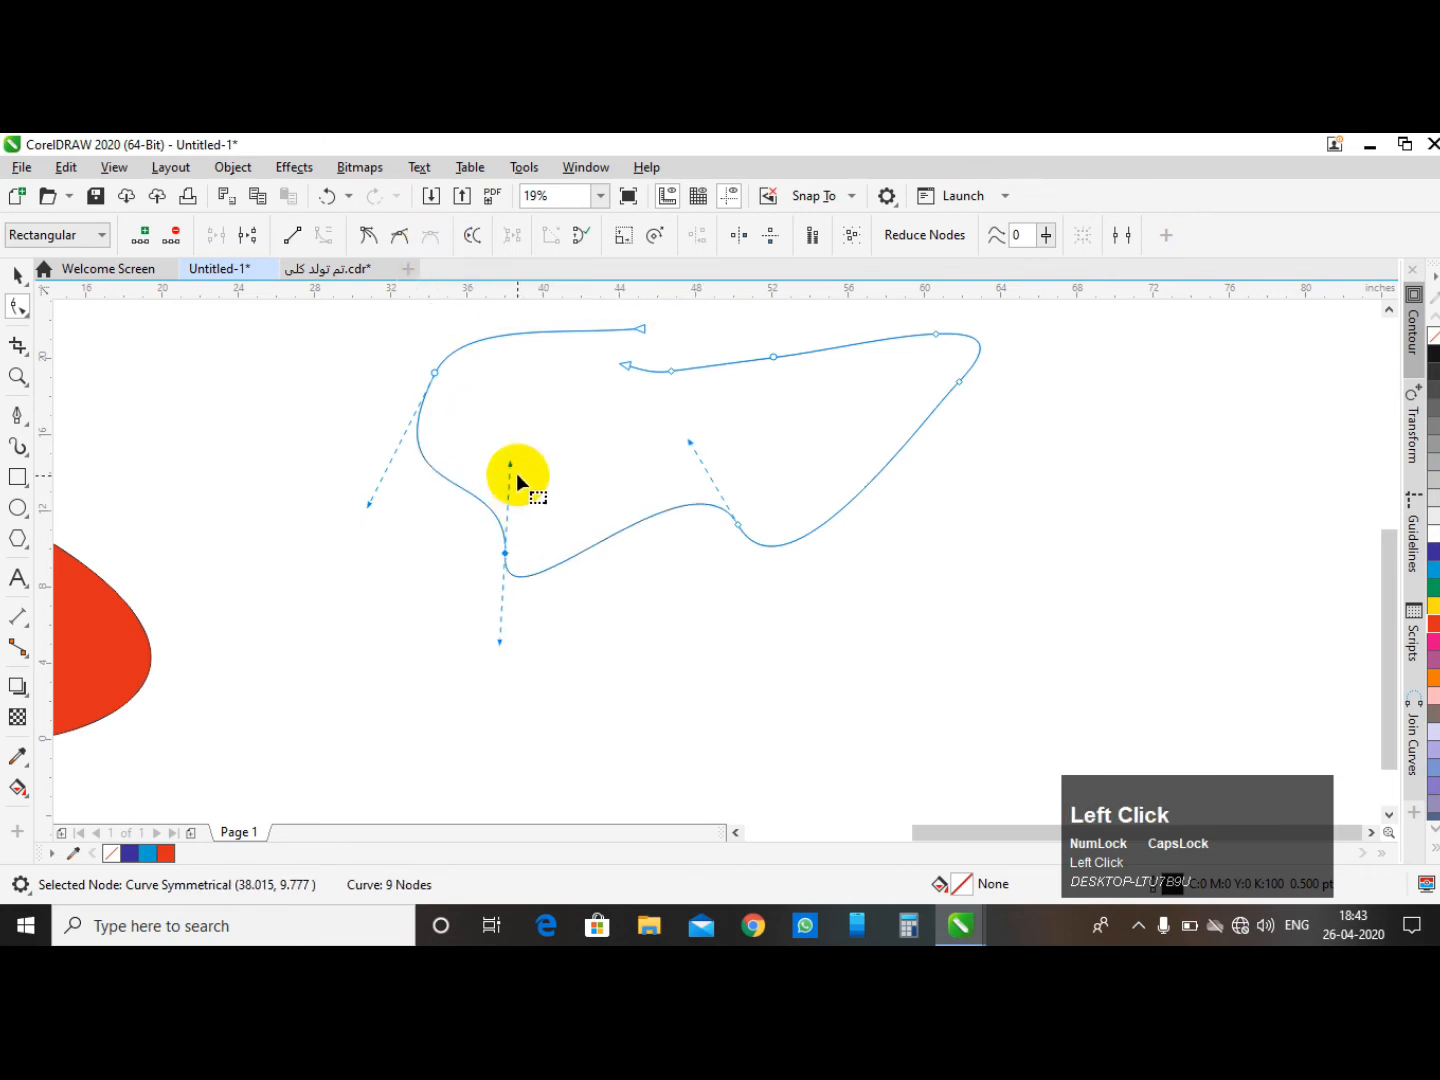
{"action": "left_click_drag", "start_coordinate": [511, 465], "coordinate": [687, 522]}
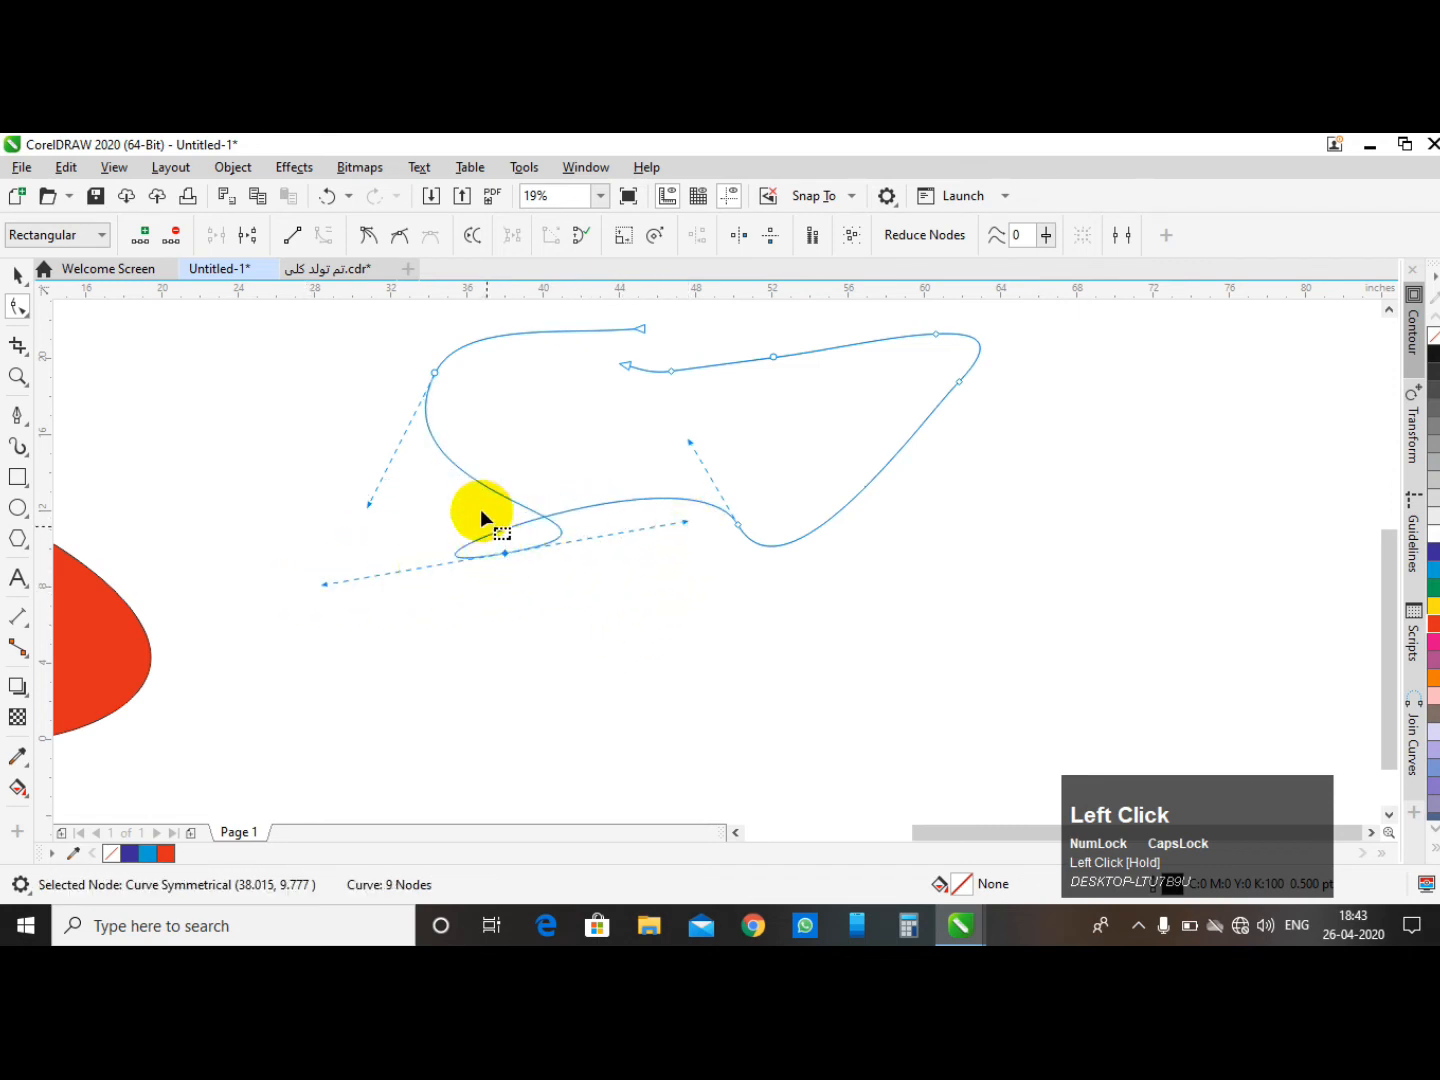
{"action": "left_click_drag", "start_coordinate": [481, 512], "coordinate": [527, 402]}
{"action": "left_click", "coordinate": [772, 356]}
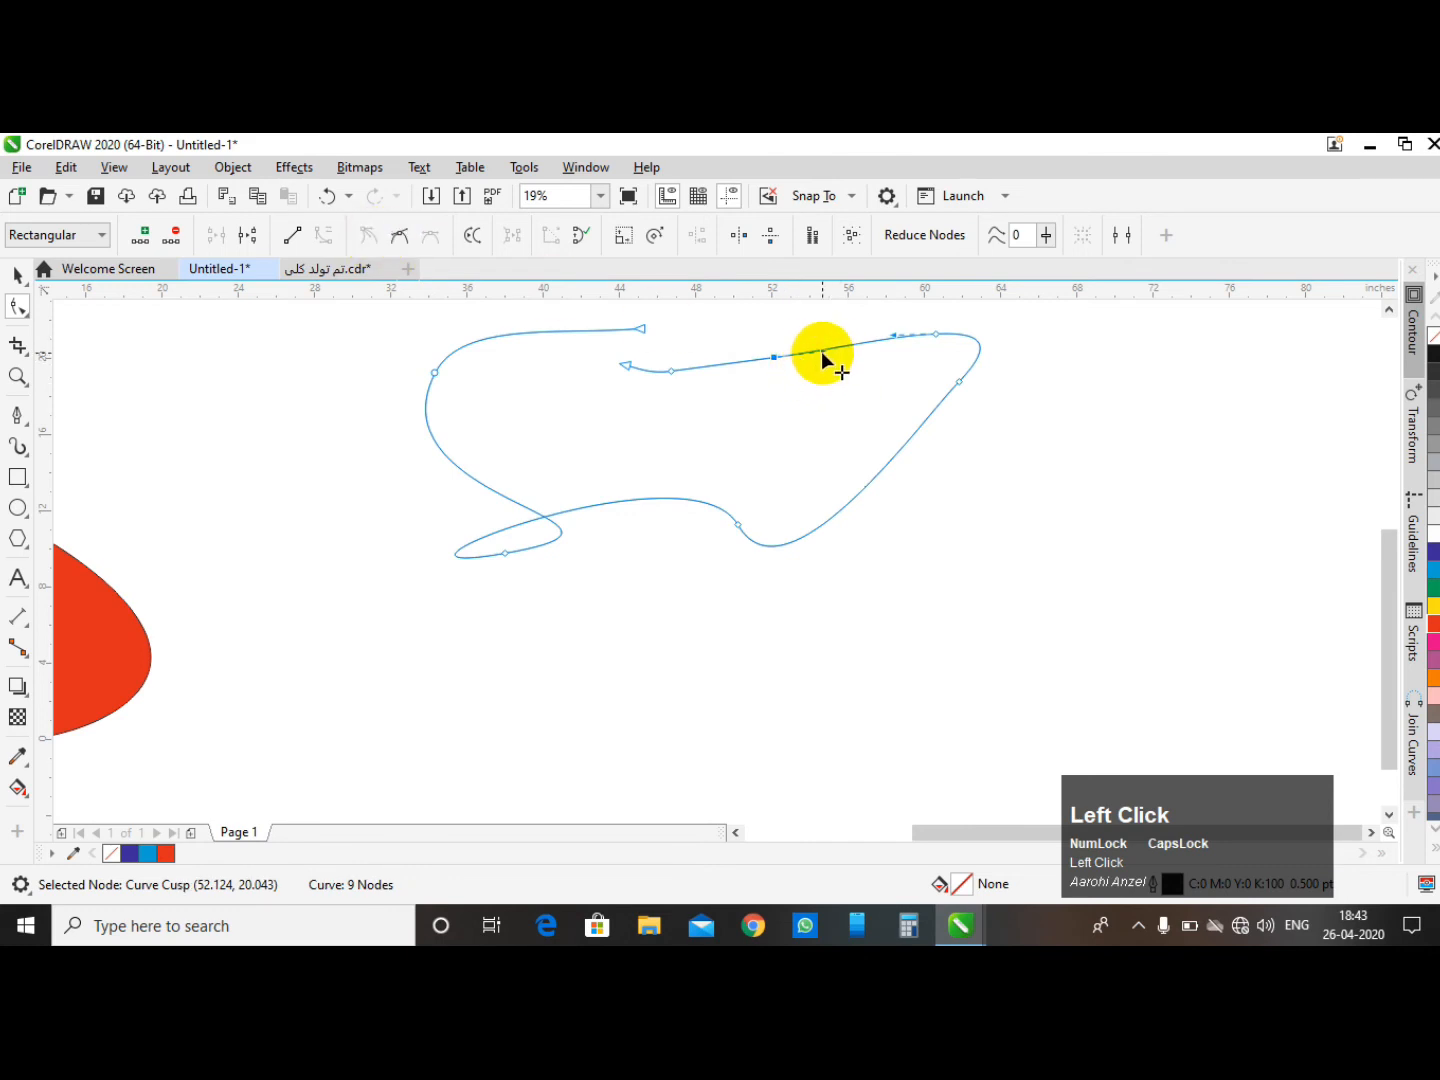
{"action": "left_click_drag", "start_coordinate": [824, 350], "coordinate": [554, 285]}
{"action": "left_click", "coordinate": [328, 195]}
- Select the lower-left symmetrical node and drag its handle to remove the loop and smooth the bottom edge
{"action": "left_click", "coordinate": [599, 466]}
{"action": "left_click_drag", "start_coordinate": [481, 530], "coordinate": [532, 595]}
{"action": "left_click_drag", "start_coordinate": [950, 375], "coordinate": [1000, 418]}
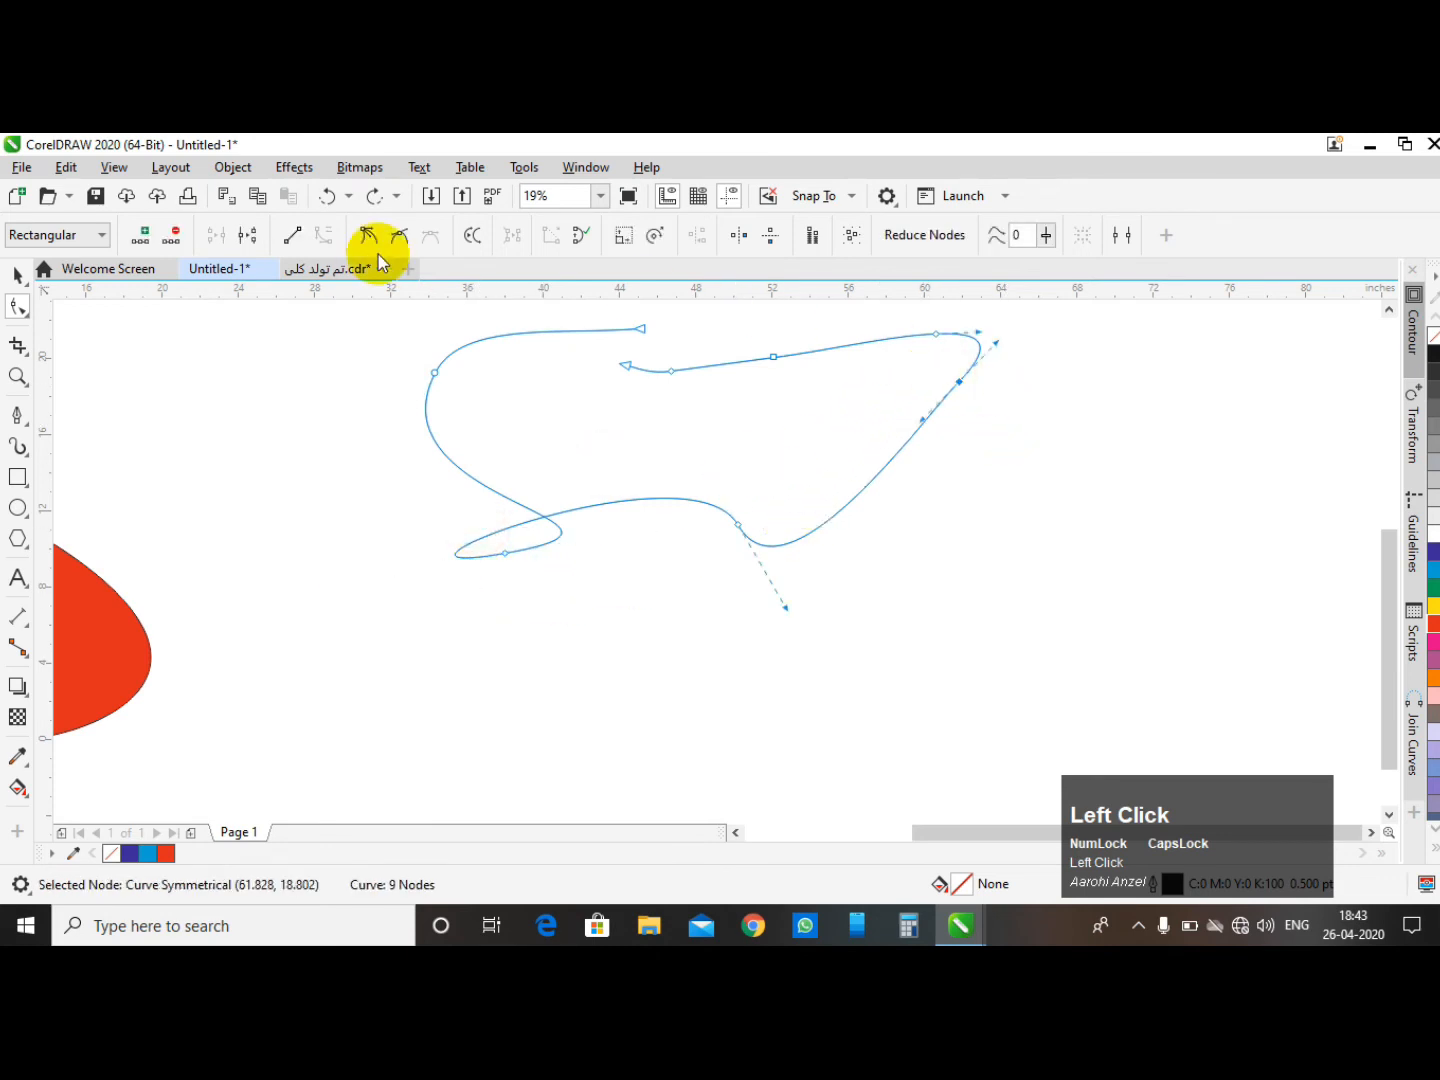
{"action": "left_click", "coordinate": [630, 389]}
{"action": "left_click_drag", "start_coordinate": [587, 492], "coordinate": [490, 600]}
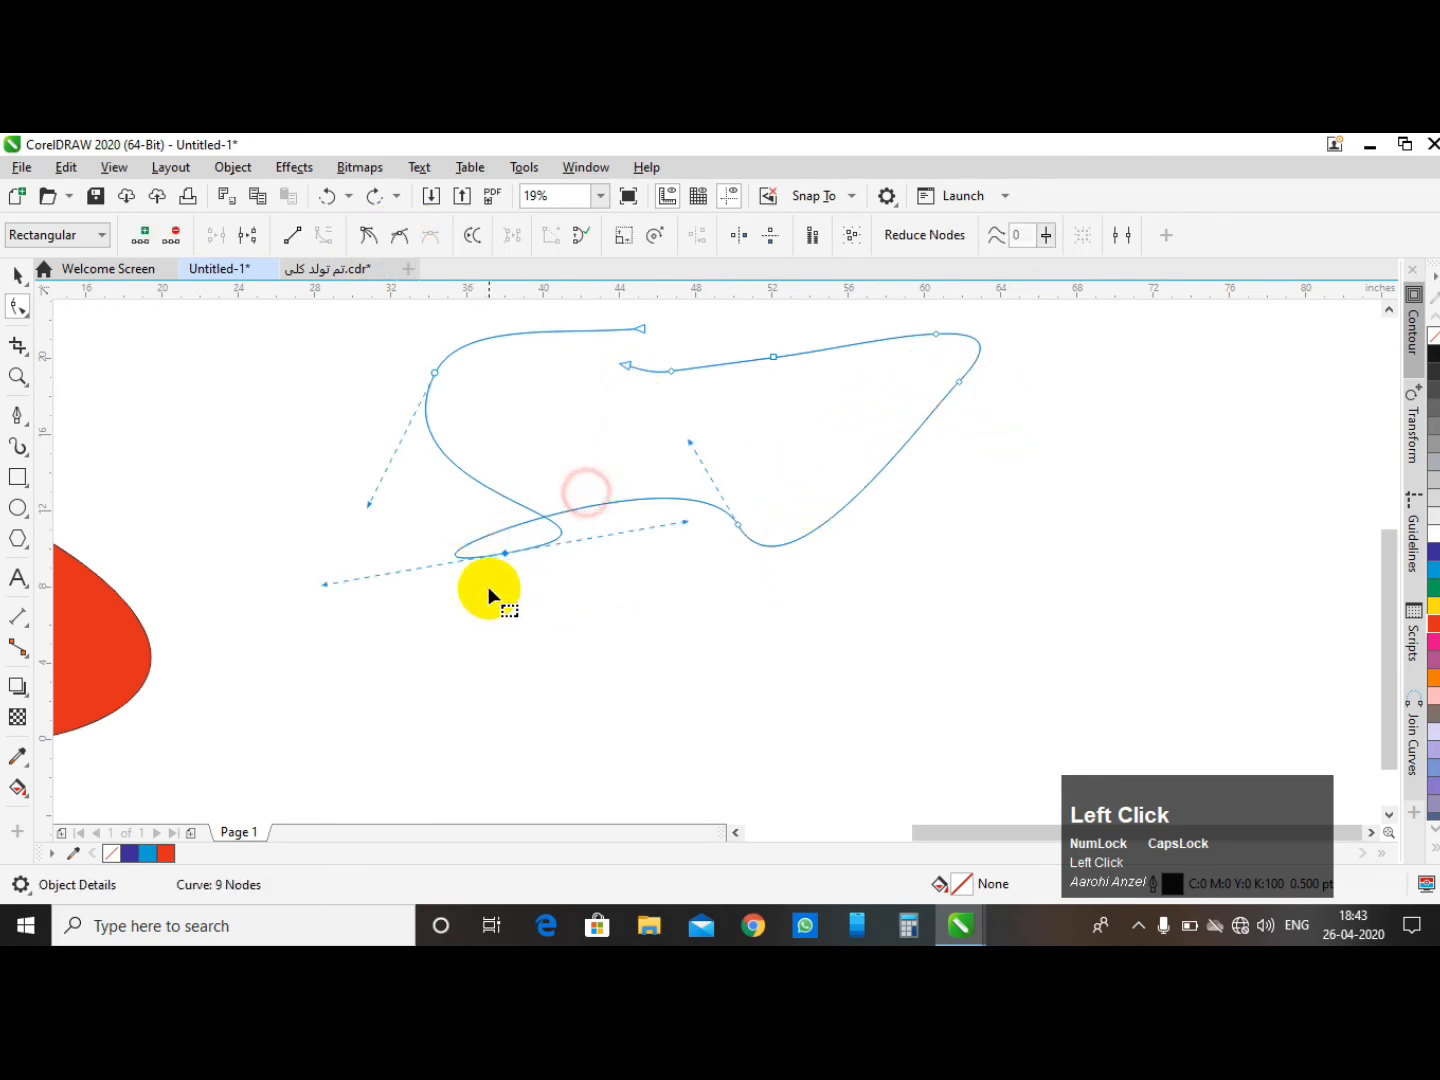
{"action": "left_click_drag", "start_coordinate": [684, 525], "coordinate": [364, 561]}
- Convert the segment at the lower-left node to a straight line, then undo it
{"action": "left_click", "coordinate": [610, 463]}
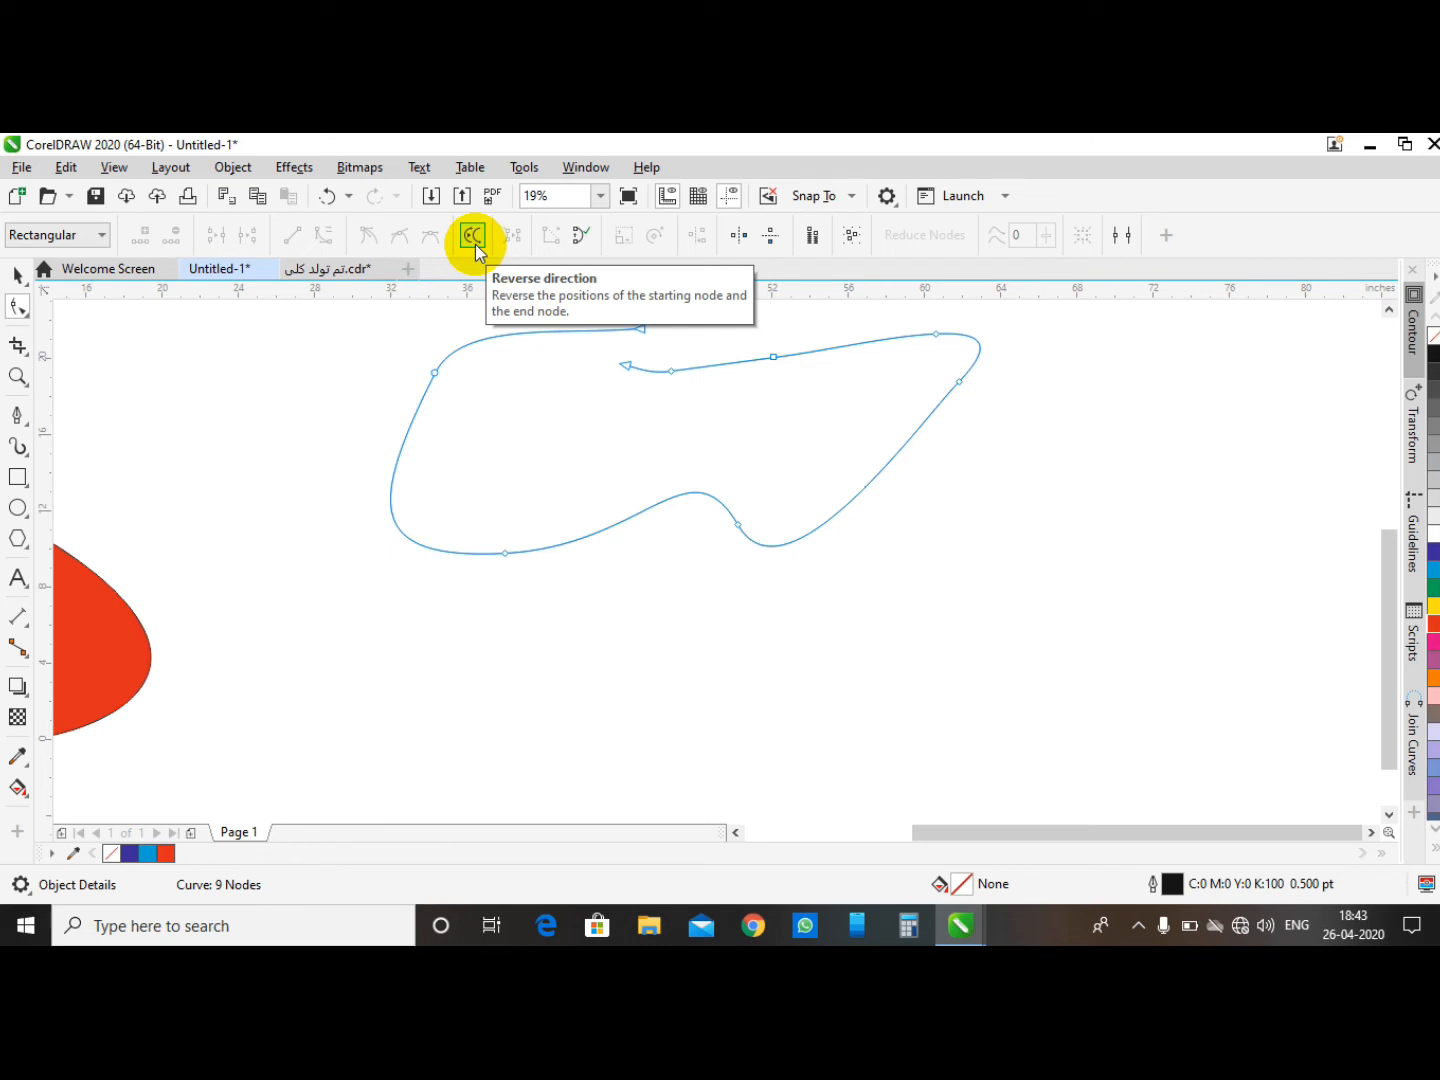
{"action": "left_click", "coordinate": [517, 437]}
{"action": "left_click_drag", "start_coordinate": [550, 489], "coordinate": [469, 607]}
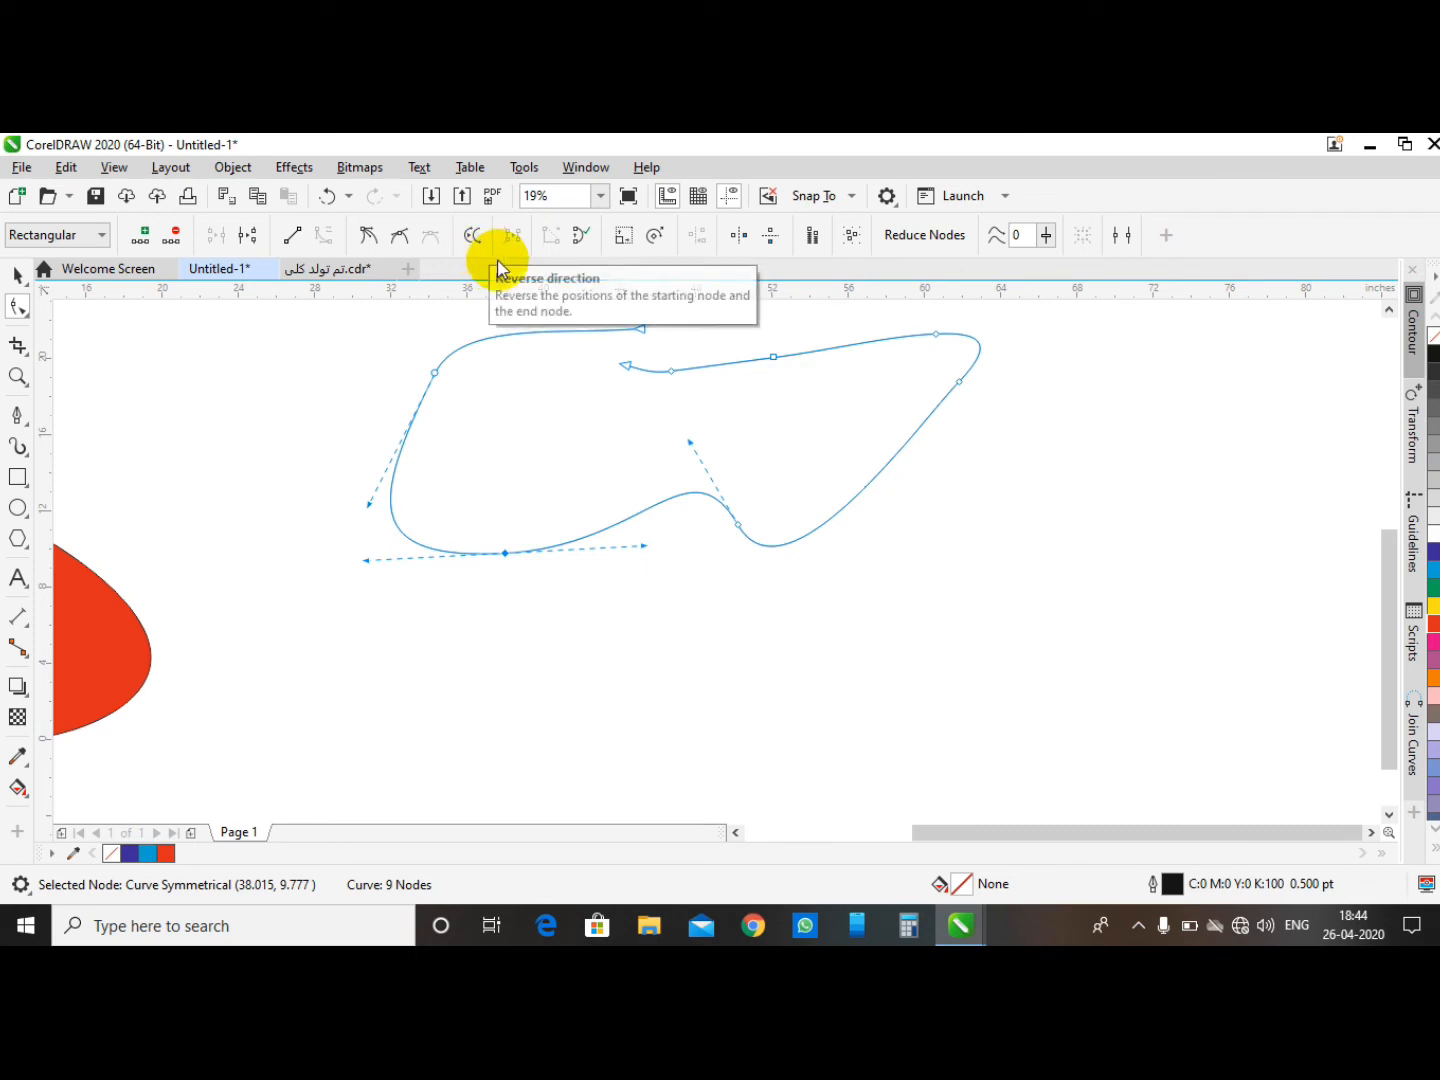
{"action": "left_click", "coordinate": [487, 481]}
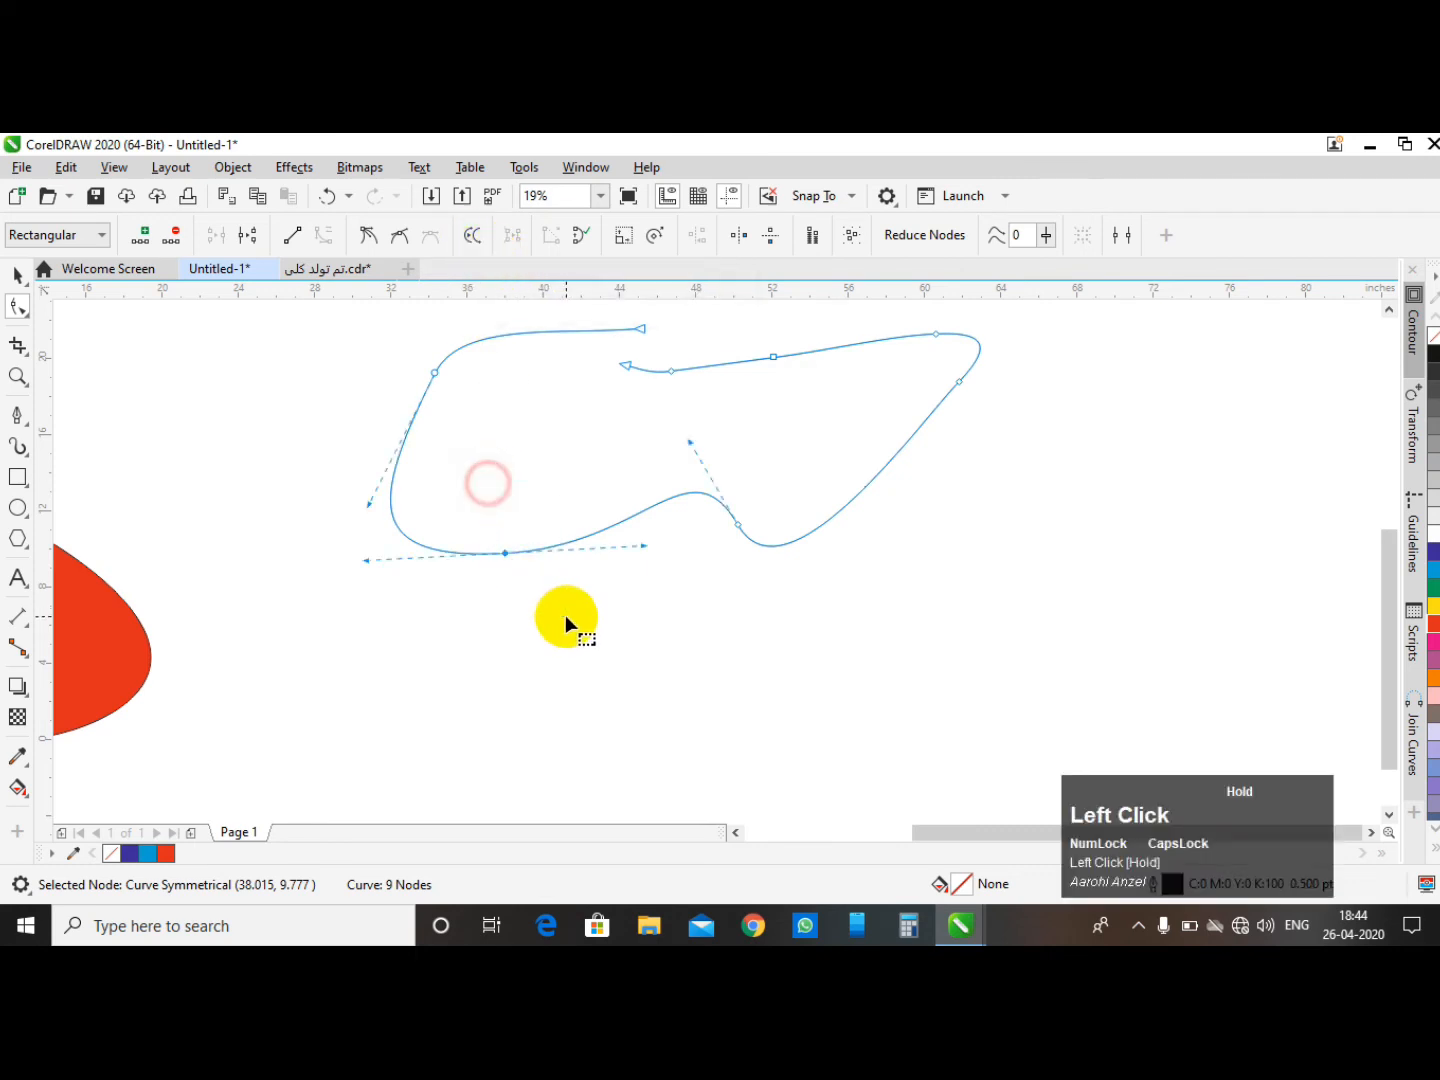
{"action": "left_click", "coordinate": [300, 245]}
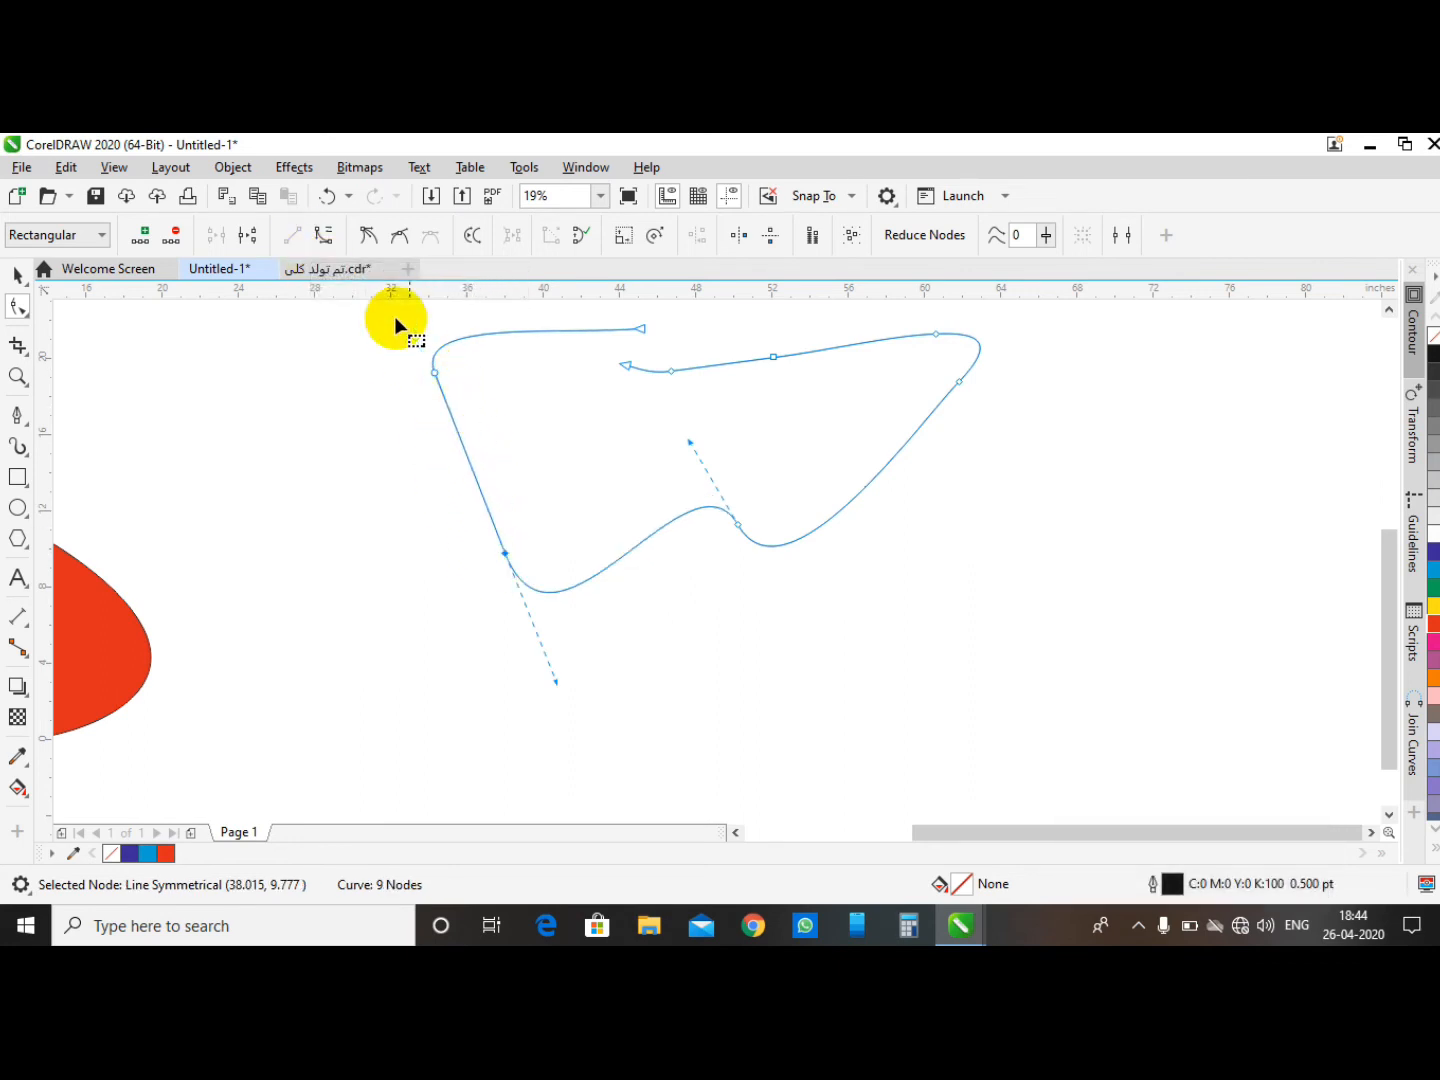
{"action": "left_click", "coordinate": [330, 200]}
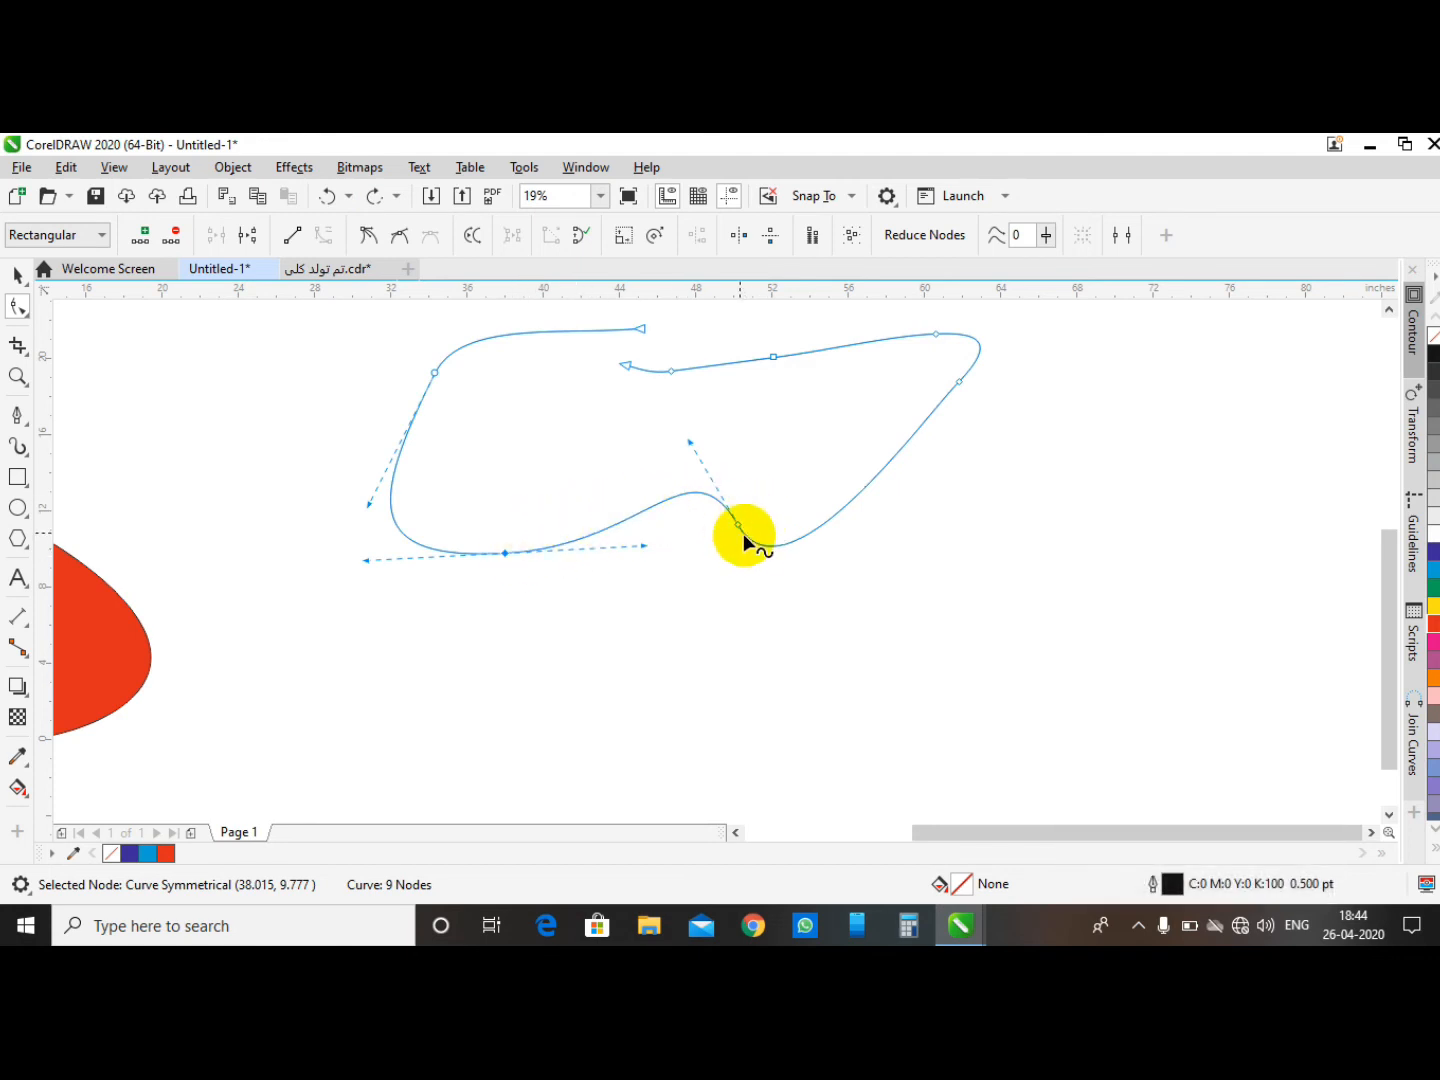
- Reverse the curve's direction and convert the bottom segment from the lower-left node to a straight line
{"action": "left_click", "coordinate": [472, 239]}
{"action": "left_click_drag", "start_coordinate": [481, 468], "coordinate": [536, 610]}
{"action": "left_click", "coordinate": [305, 245]}
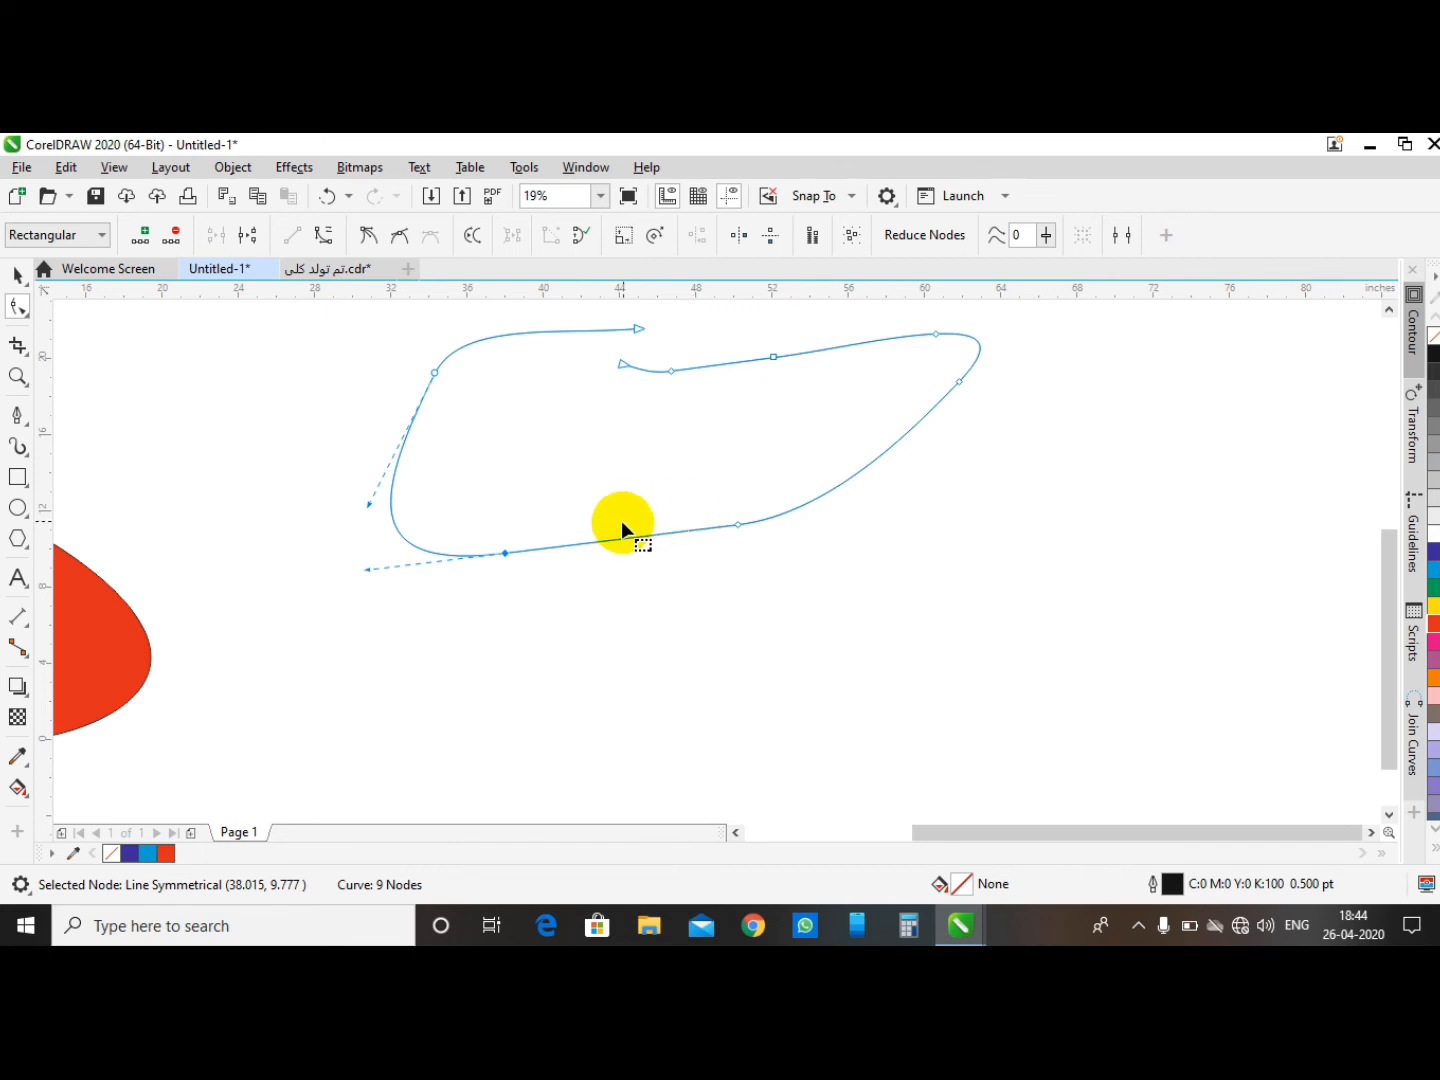
- Zoom in, convert the segment at the lower-right node to a straight line, then undo it
{"action": "scroll", "coordinate": [590, 478], "scroll_direction": "down", "scroll_amount": 2}
{"action": "scroll", "coordinate": [604, 417], "scroll_direction": "up", "scroll_amount": 3}
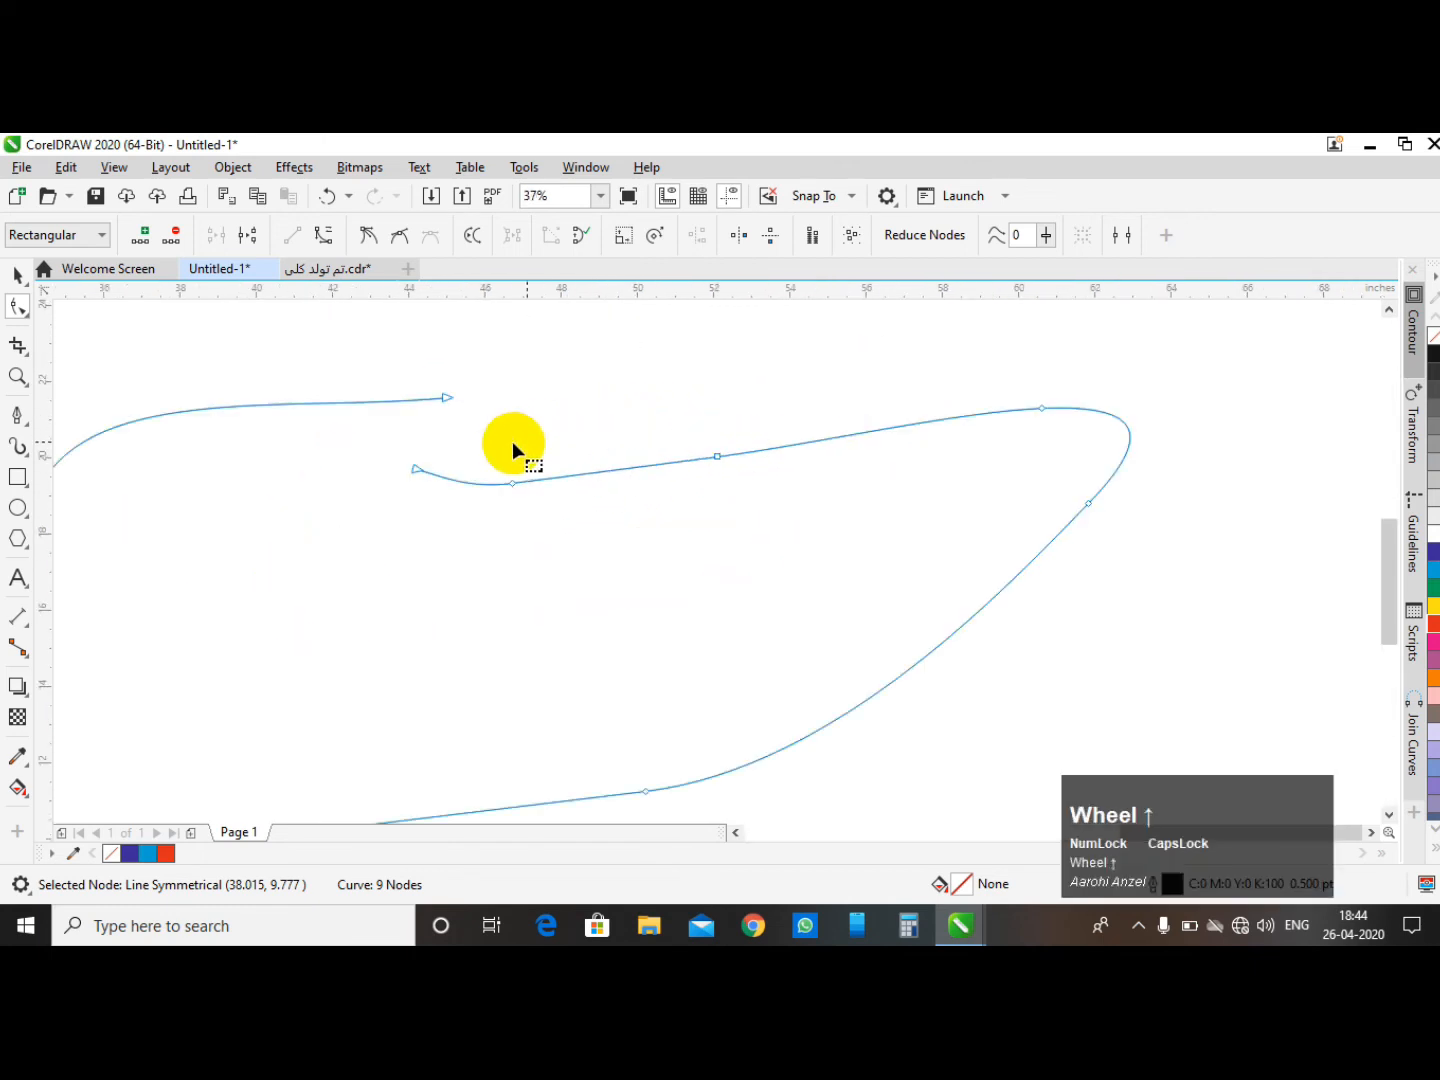
{"action": "left_click", "coordinate": [510, 482]}
{"action": "scroll", "coordinate": [780, 420], "scroll_direction": "down", "scroll_amount": 2}
{"action": "scroll", "coordinate": [860, 439], "scroll_direction": "up", "scroll_amount": 2}
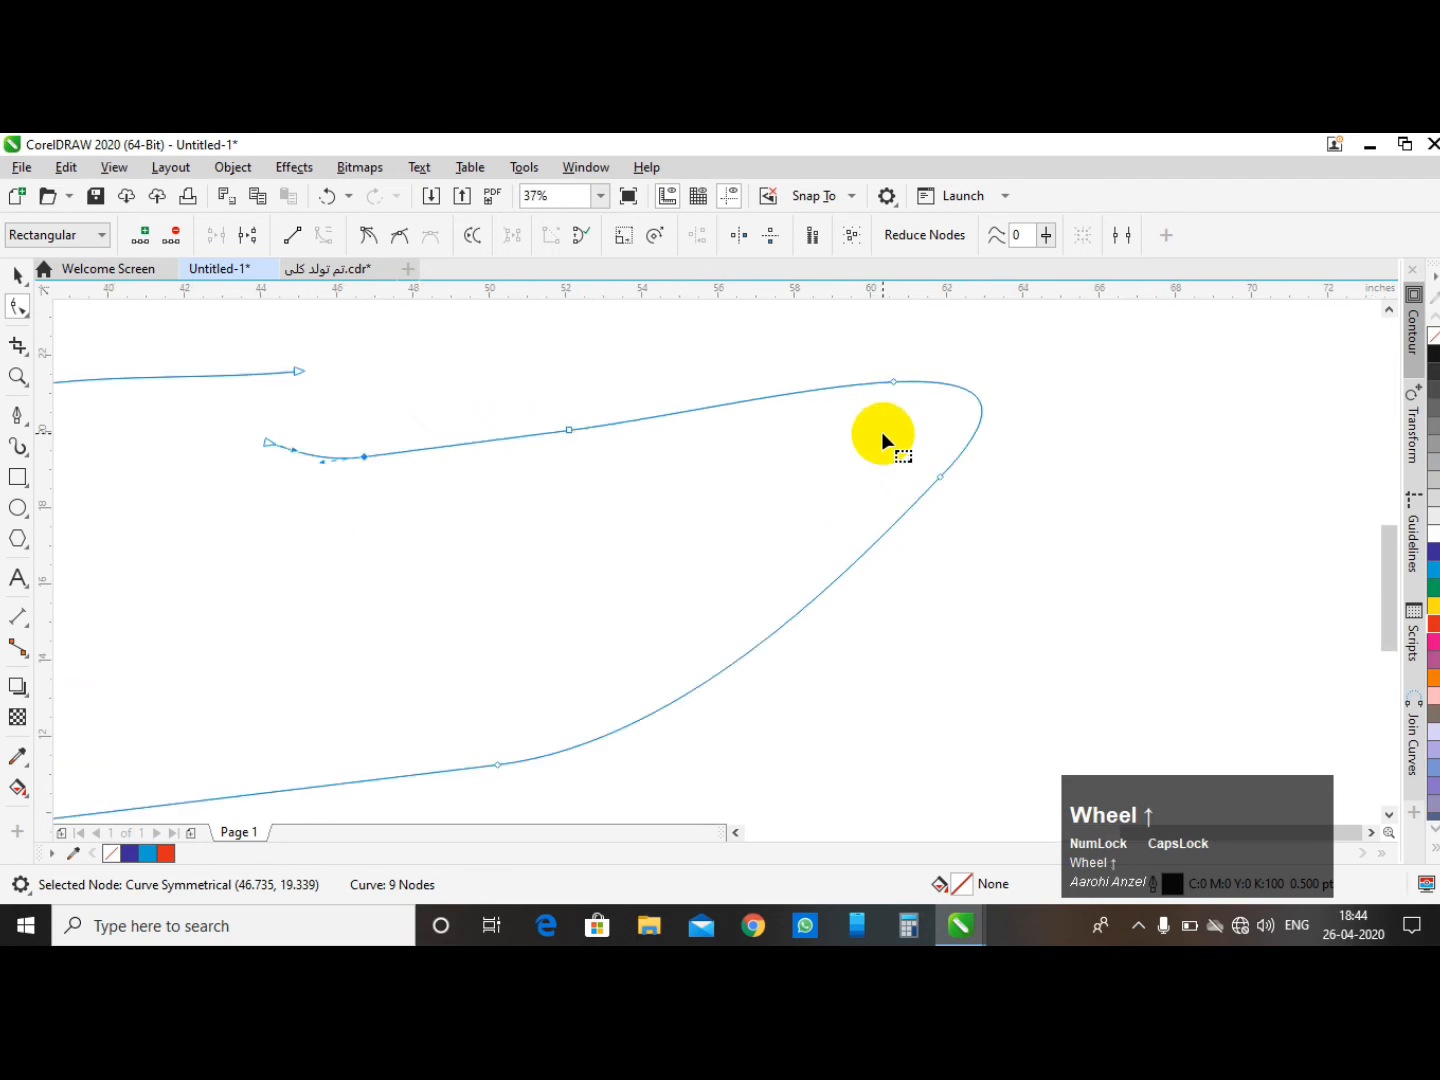
{"action": "left_click", "coordinate": [941, 477]}
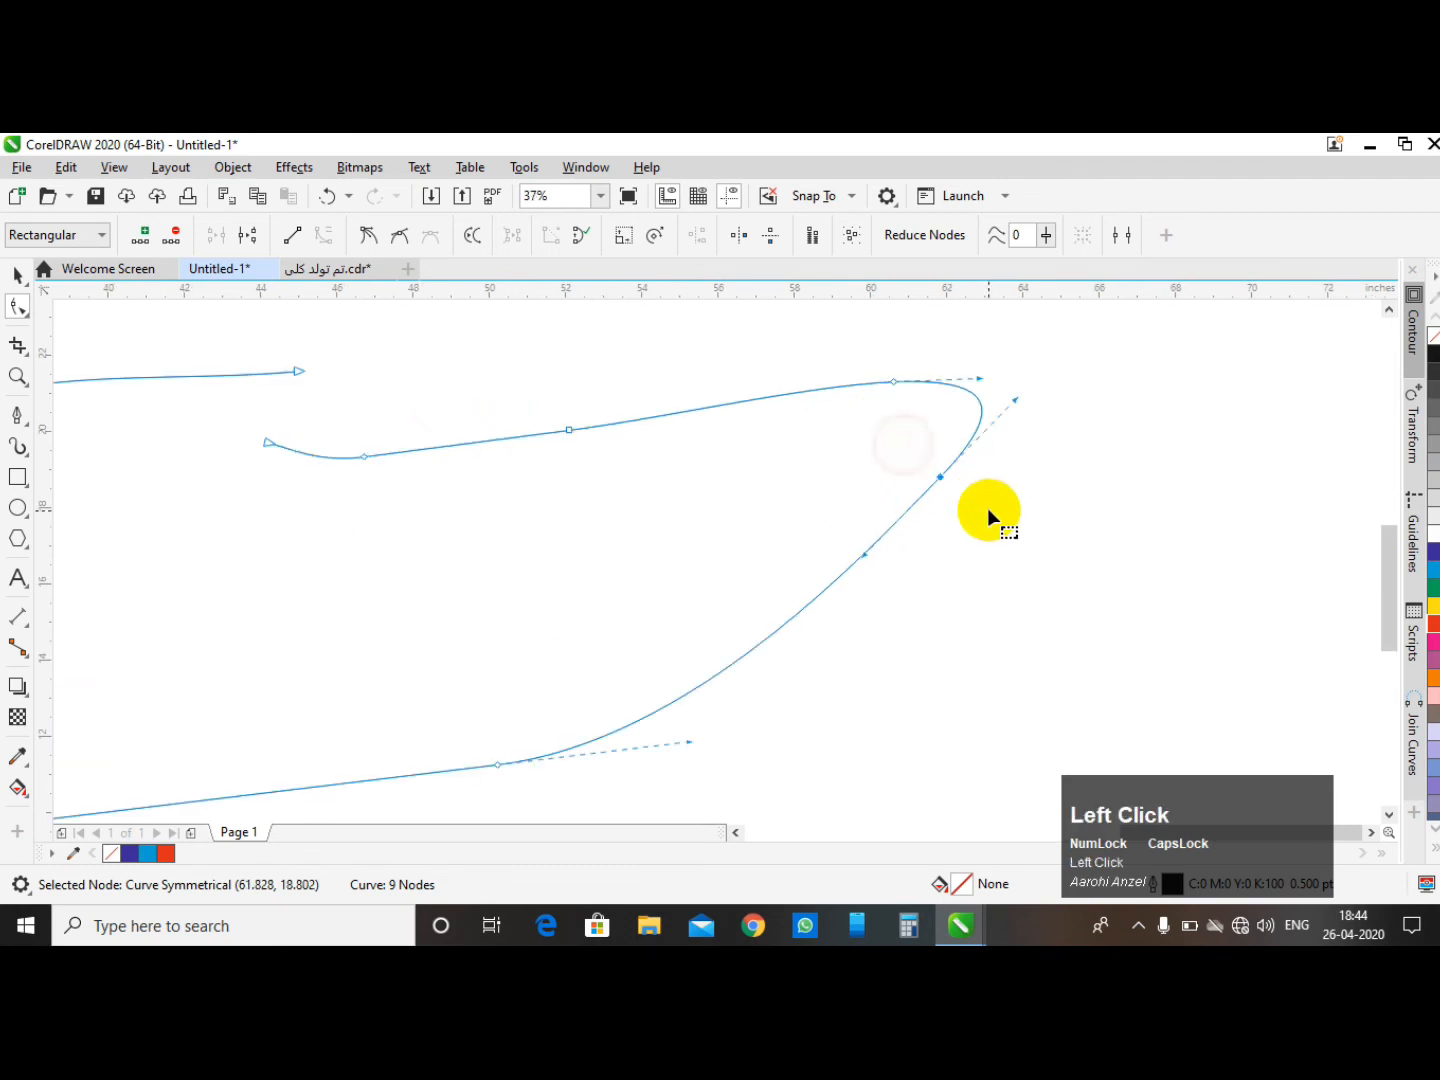
{"action": "left_click", "coordinate": [296, 239]}
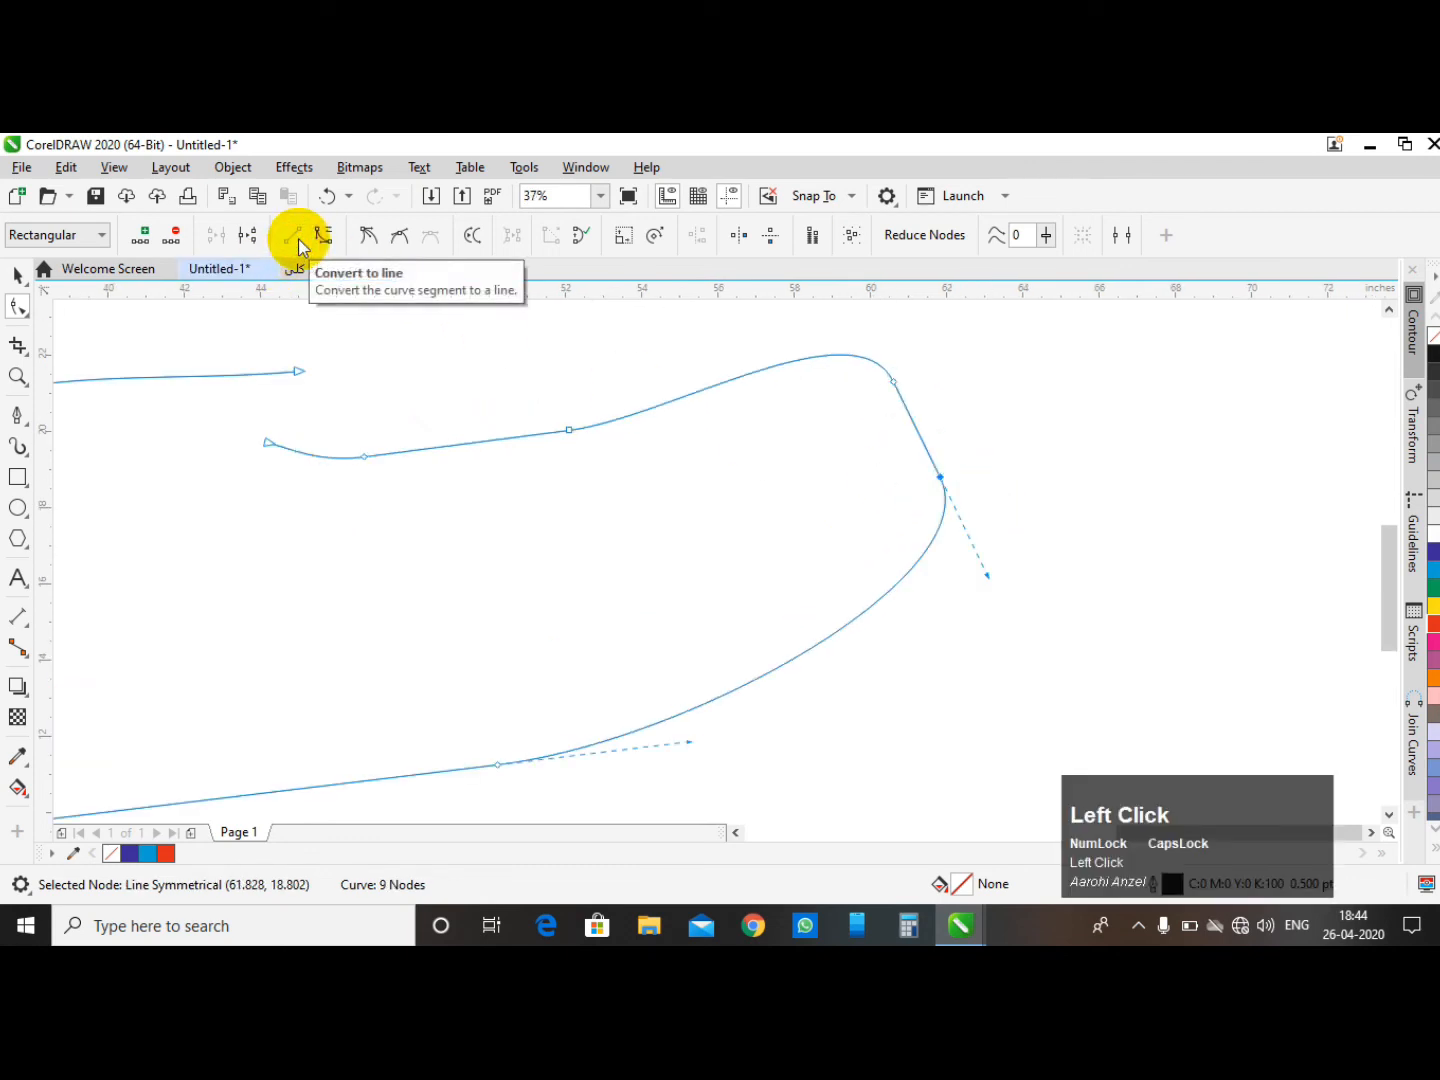
{"action": "left_click", "coordinate": [329, 195]}
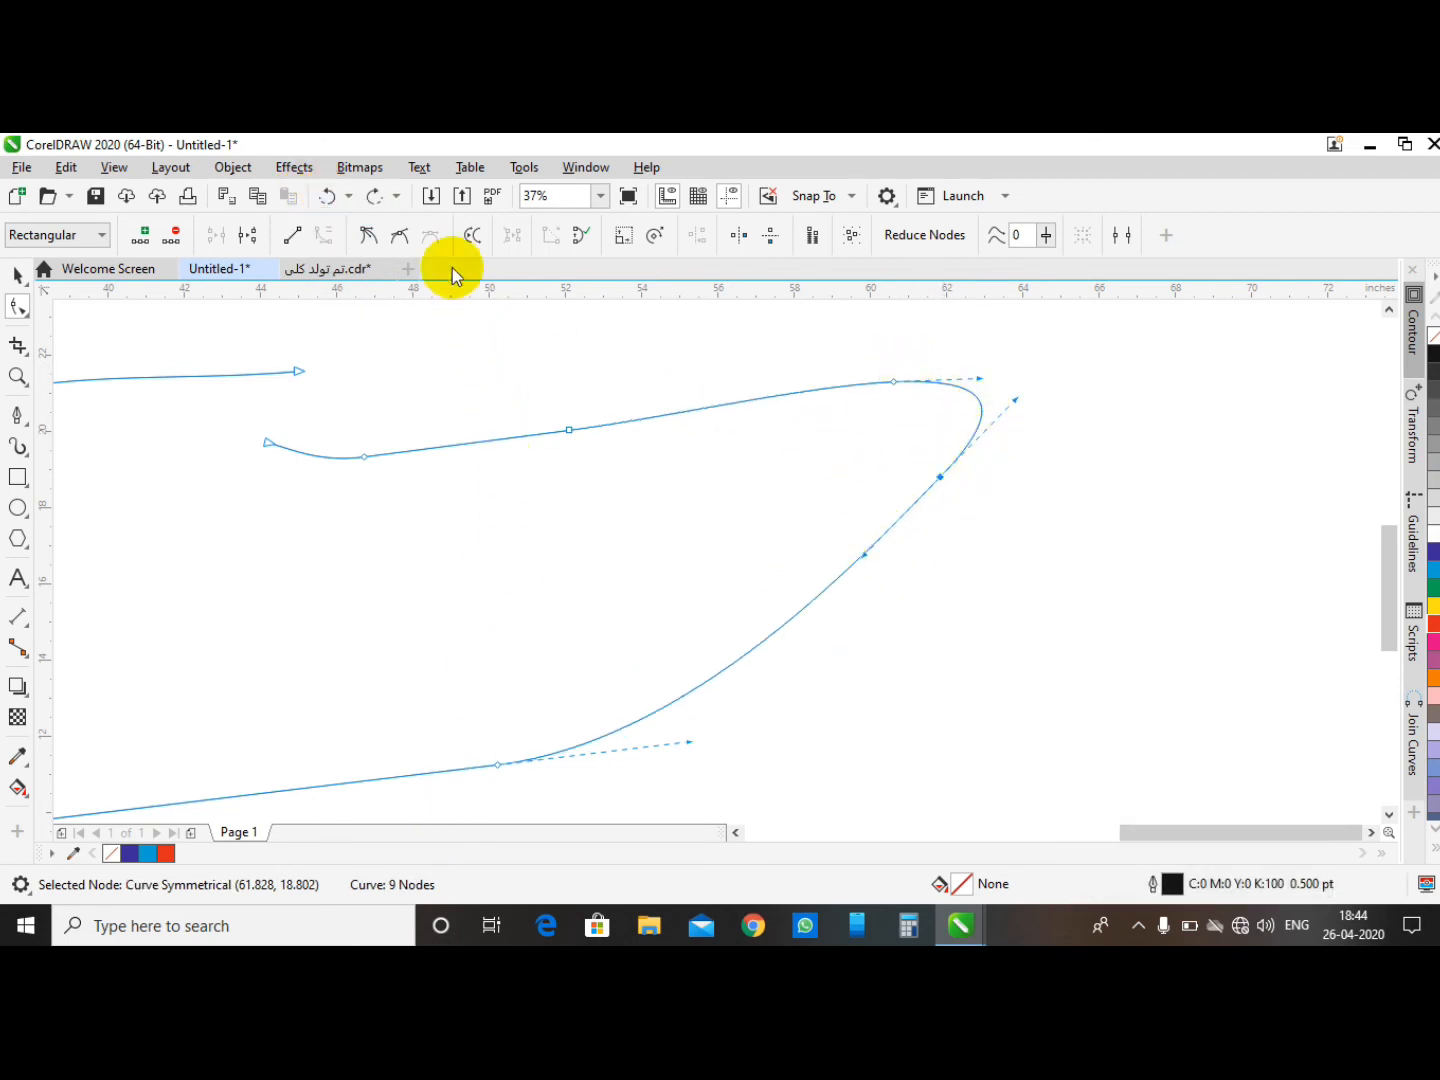
- Reverse the curve's direction and convert the long diagonal lower-right segment to a straight line
{"action": "left_click", "coordinate": [475, 239]}
{"action": "left_click_drag", "start_coordinate": [916, 464], "coordinate": [982, 555]}
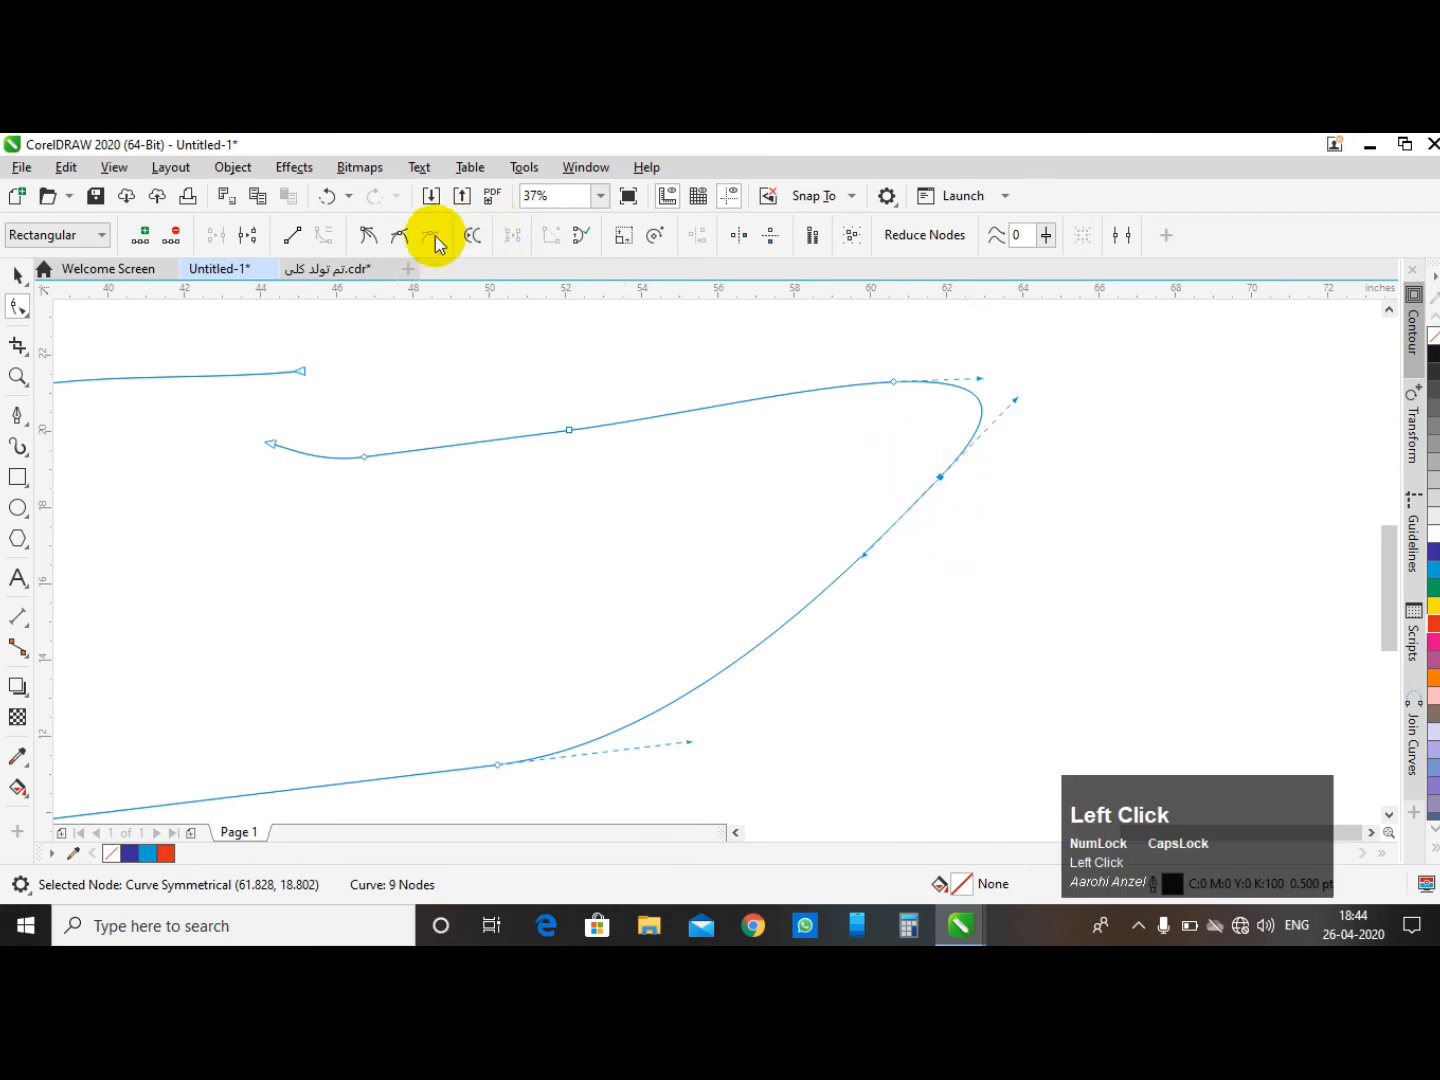
{"action": "left_click", "coordinate": [292, 238]}
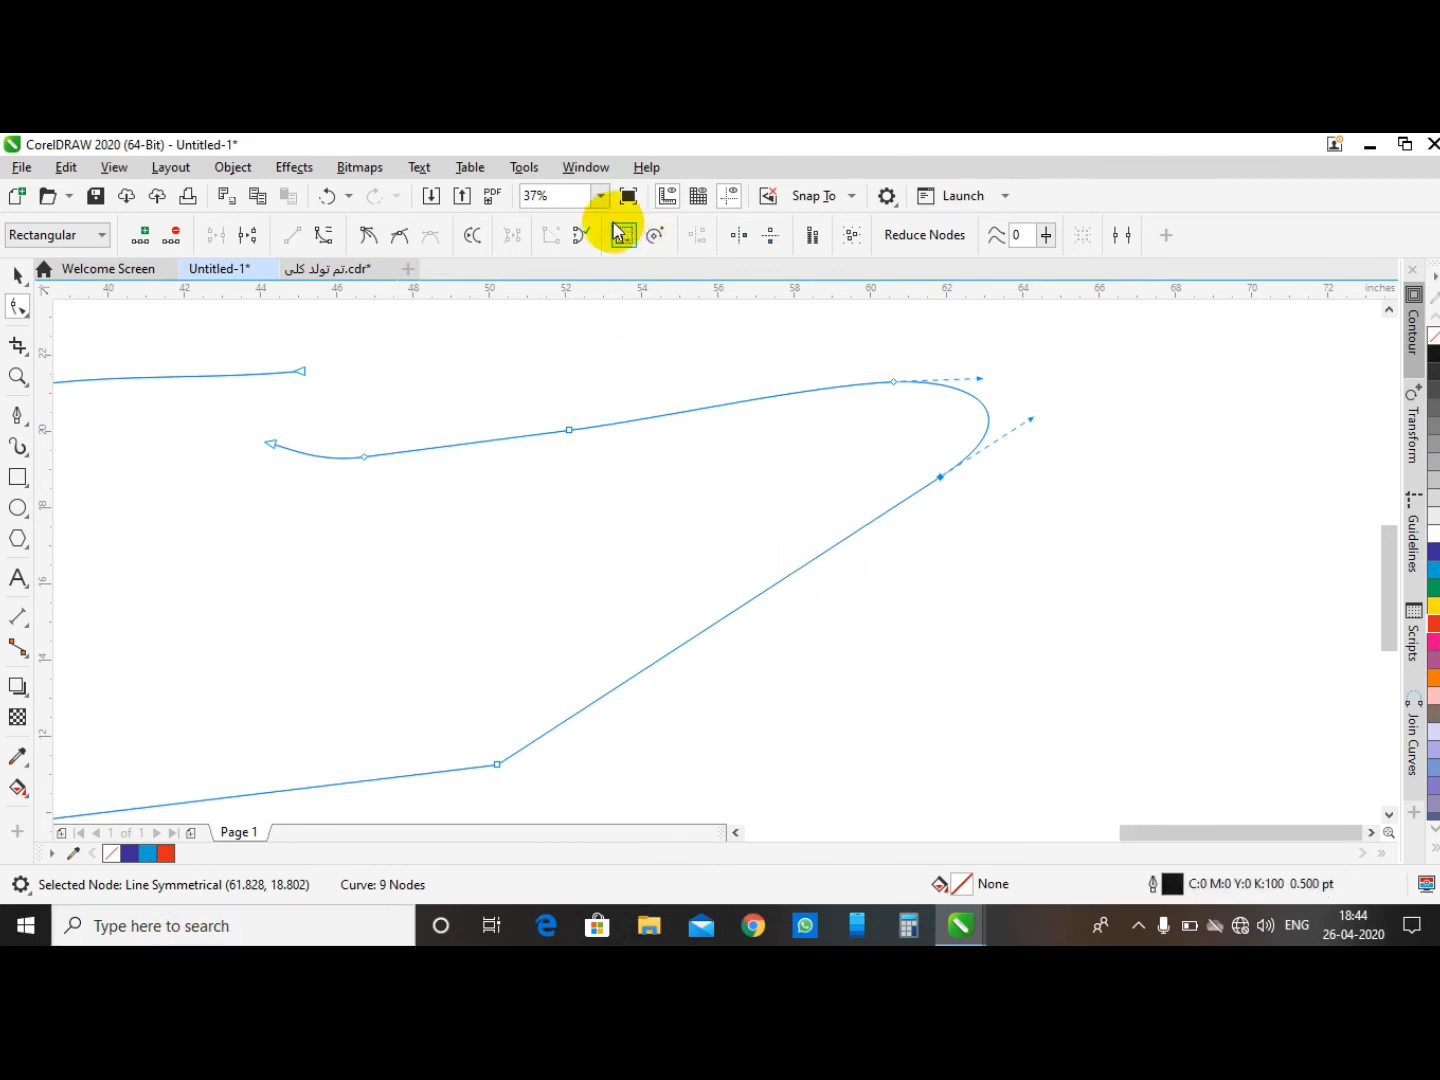
- Zoom out, select the arch-shaped open curve and return to the Shape tool
{"action": "left_click", "coordinate": [17, 275]}
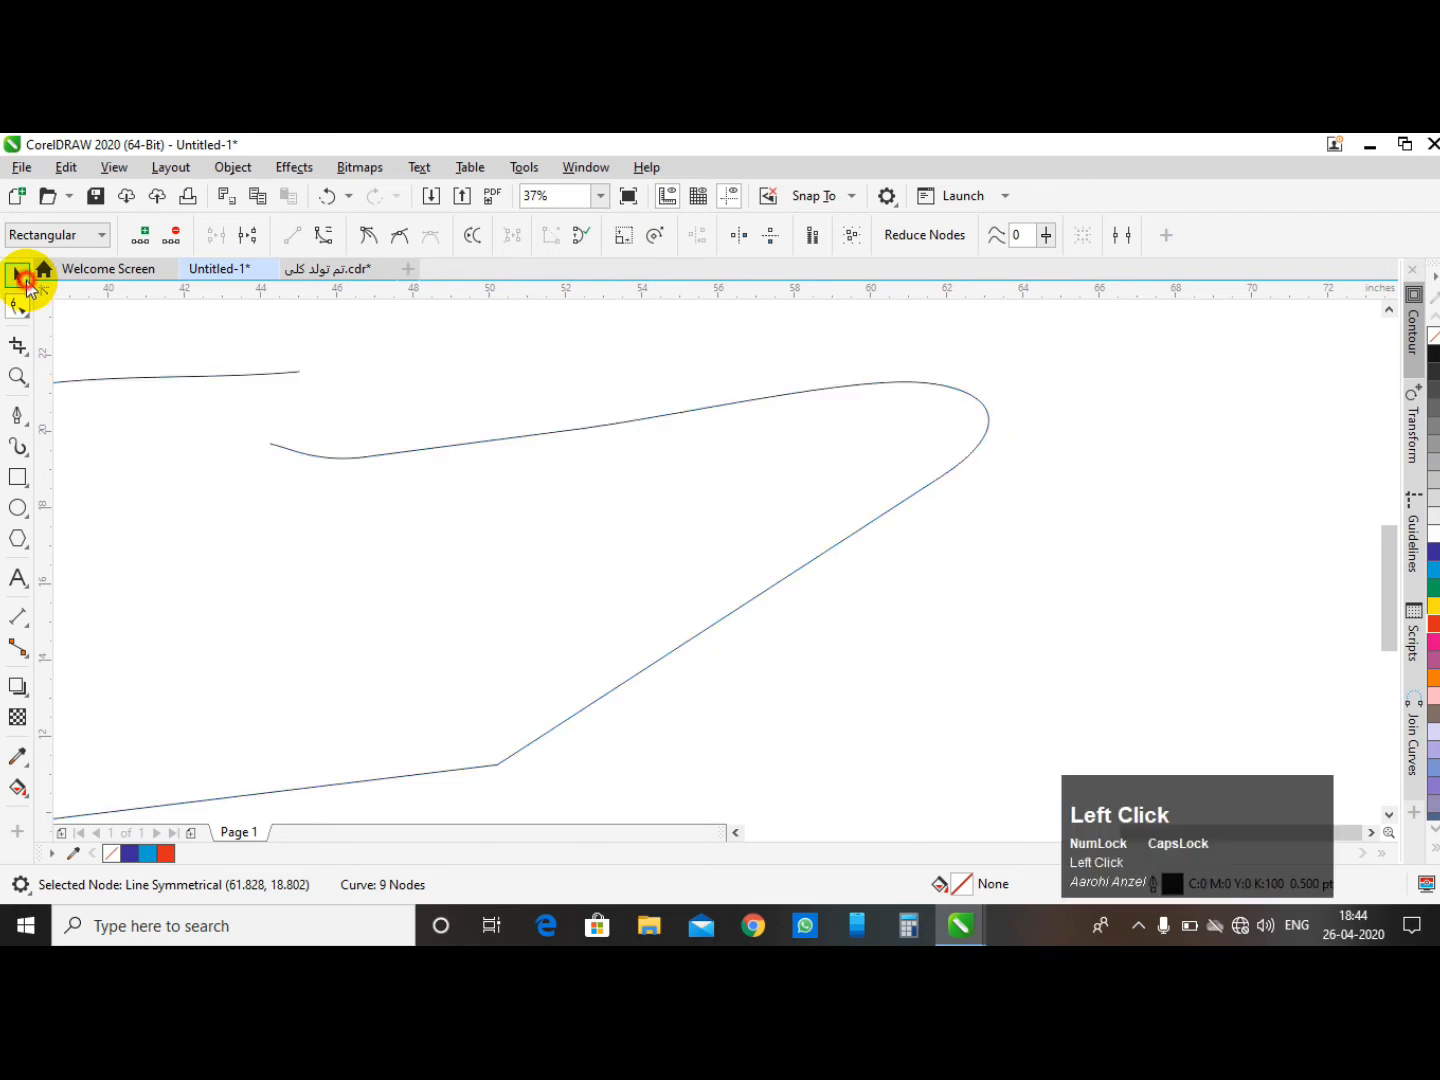
{"action": "left_click", "coordinate": [567, 357]}
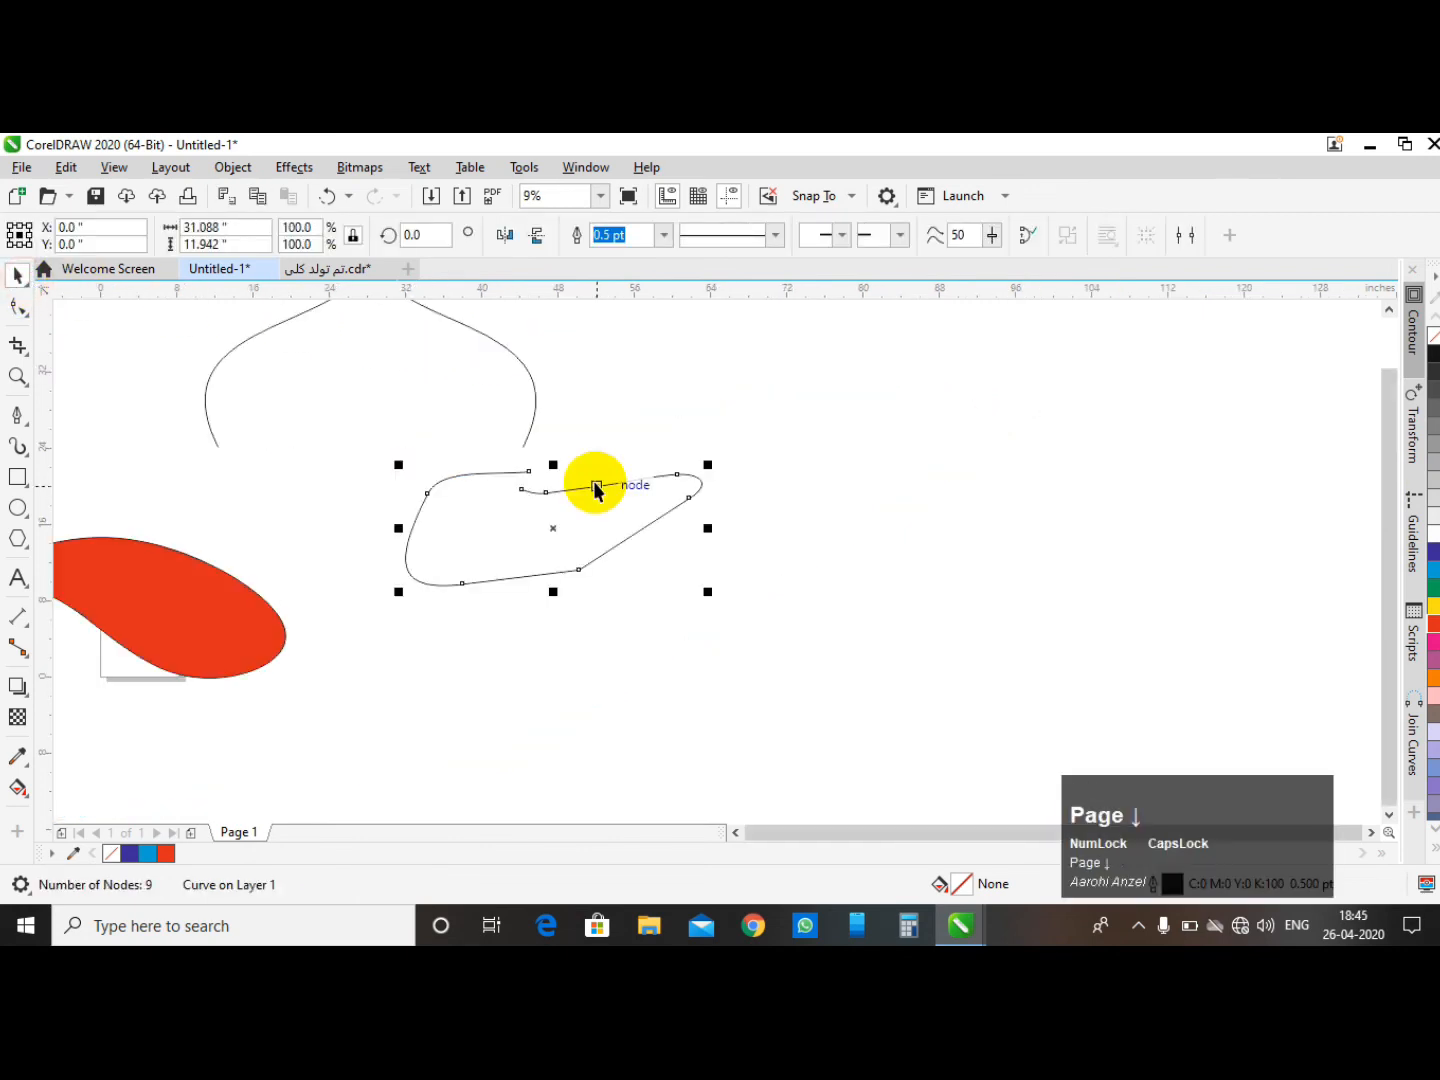
{"action": "left_click", "coordinate": [724, 411]}
{"action": "scroll", "coordinate": [659, 457], "scroll_direction": "down", "scroll_amount": 3}
{"action": "scroll", "coordinate": [575, 394], "scroll_direction": "up", "scroll_amount": 3}
{"action": "left_click", "coordinate": [631, 421]}
{"action": "scroll", "coordinate": [545, 445], "scroll_direction": "down", "scroll_amount": 4}
{"action": "left_click", "coordinate": [572, 458]}
{"action": "left_click", "coordinate": [676, 406]}
{"action": "scroll", "coordinate": [488, 450], "scroll_direction": "up", "scroll_amount": 2}
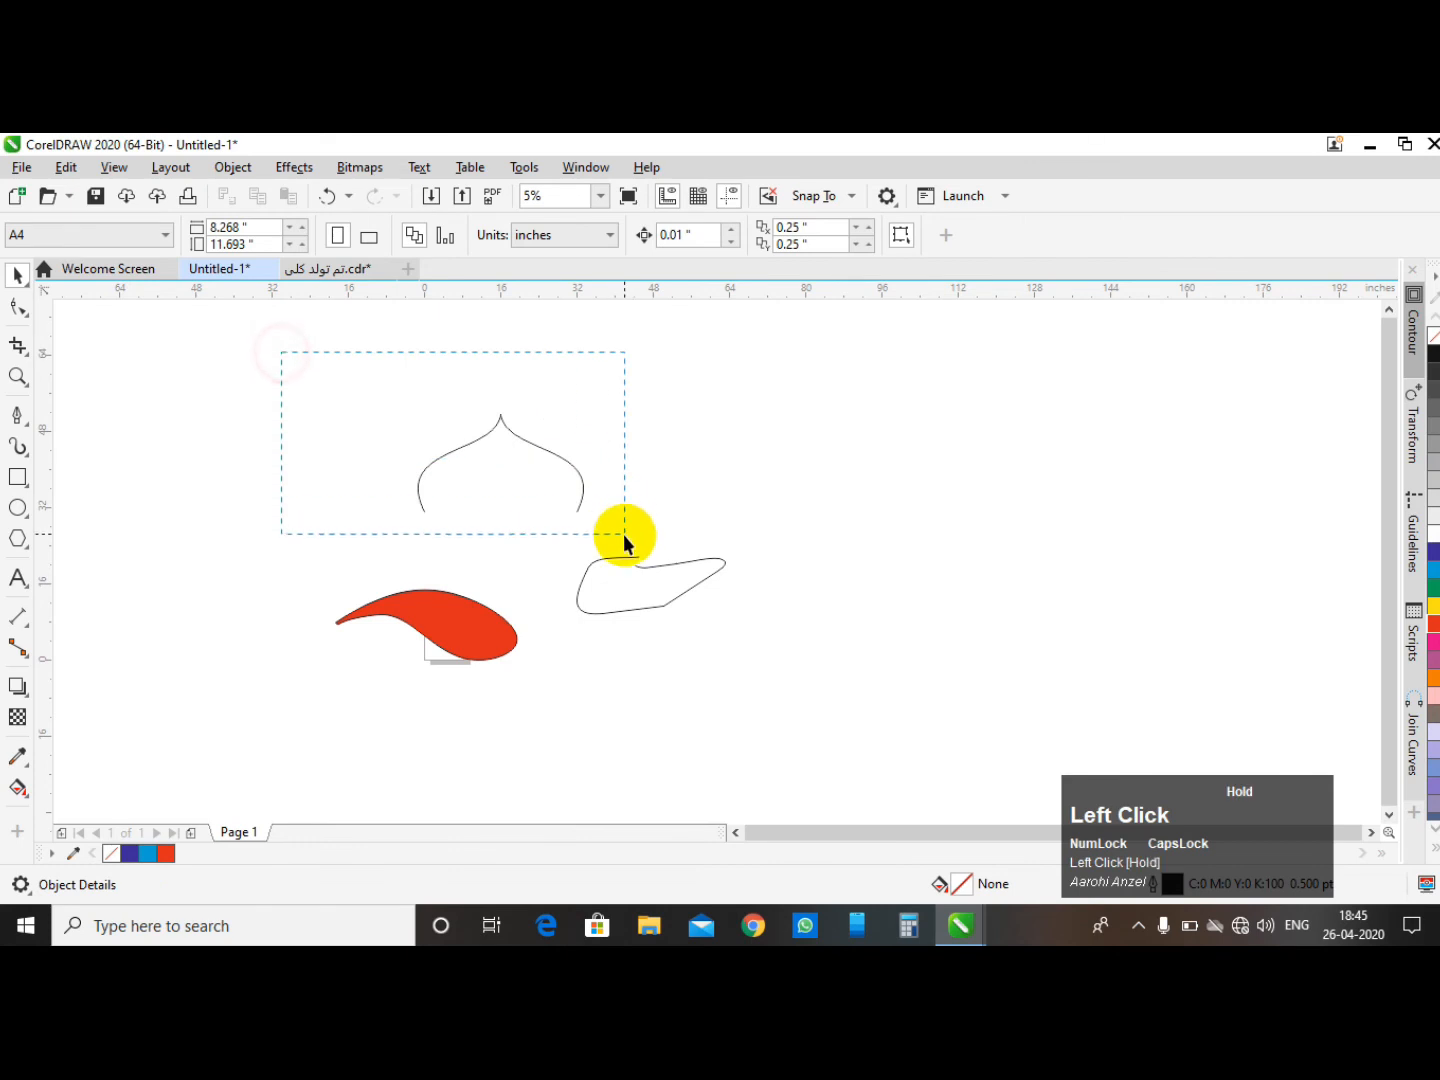
{"action": "left_click_drag", "start_coordinate": [625, 540], "coordinate": [622, 536]}
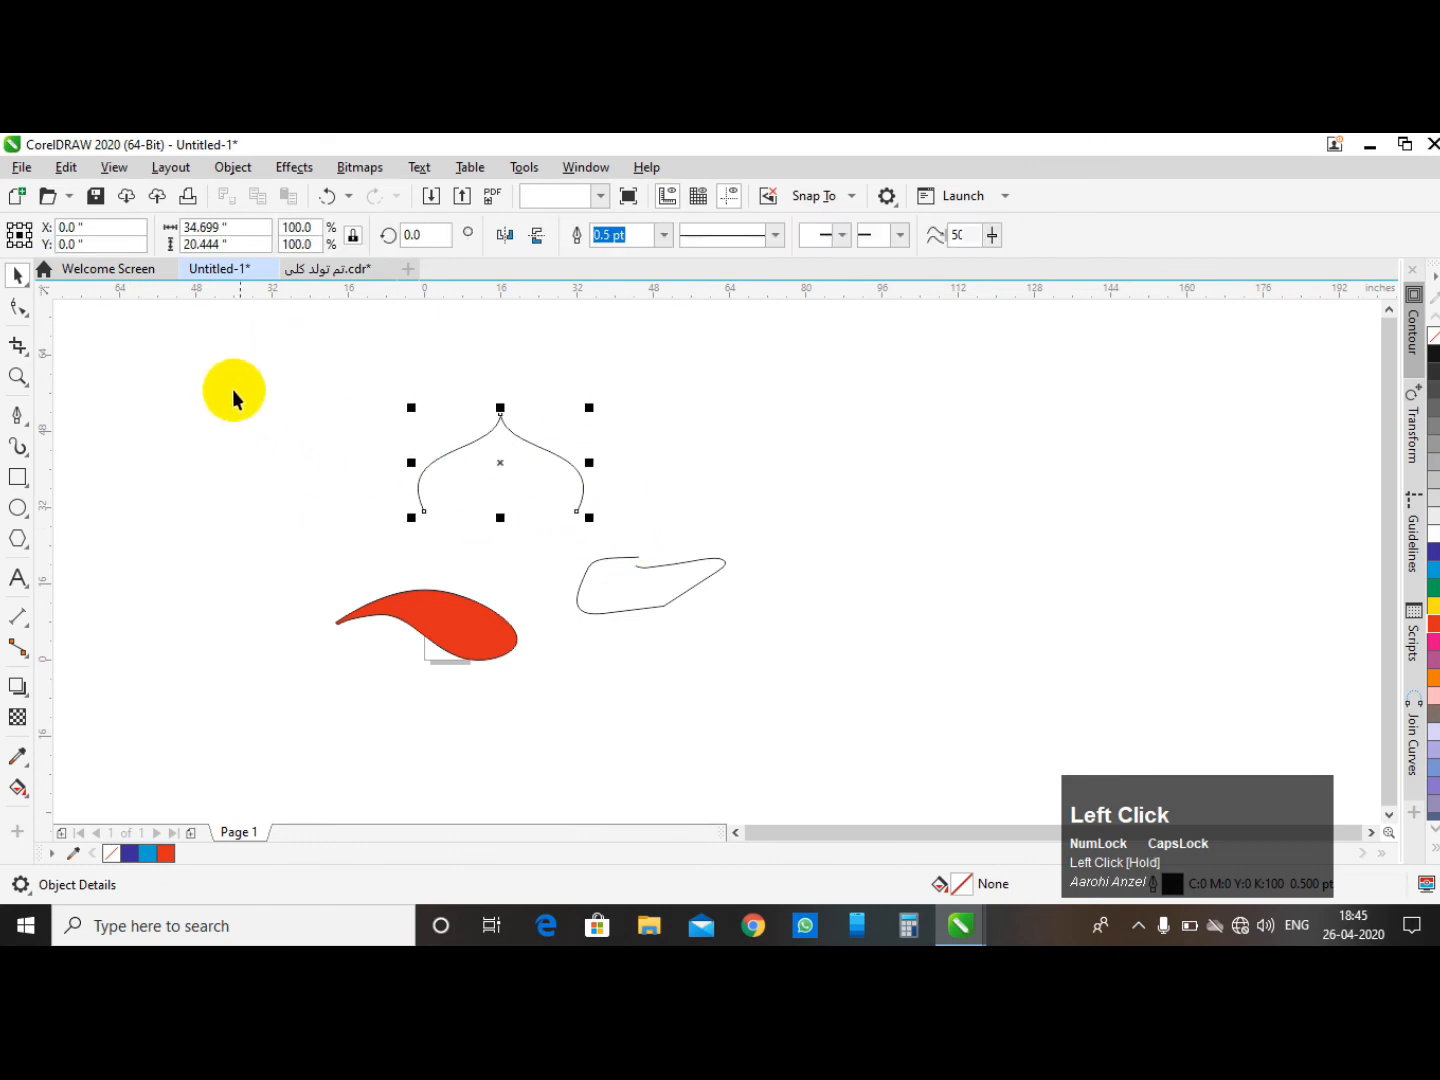
{"action": "left_click", "coordinate": [16, 311]}
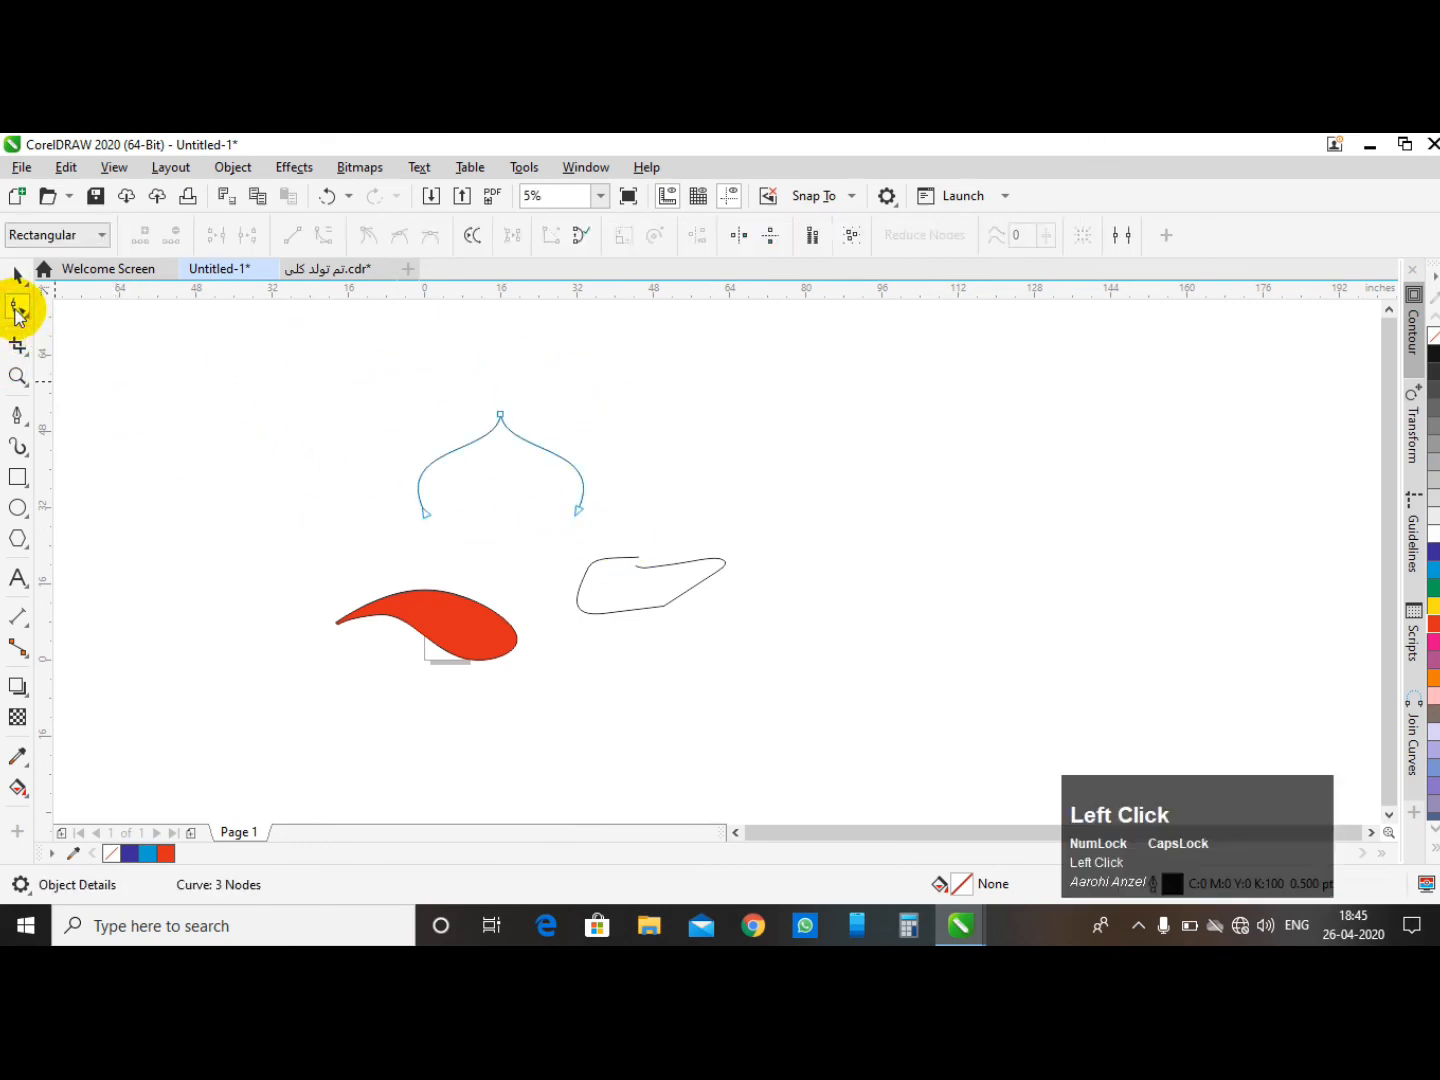
- Close the arch curve by joining its end nodes, and open the Join Curves docker
{"action": "left_click", "coordinate": [579, 240]}
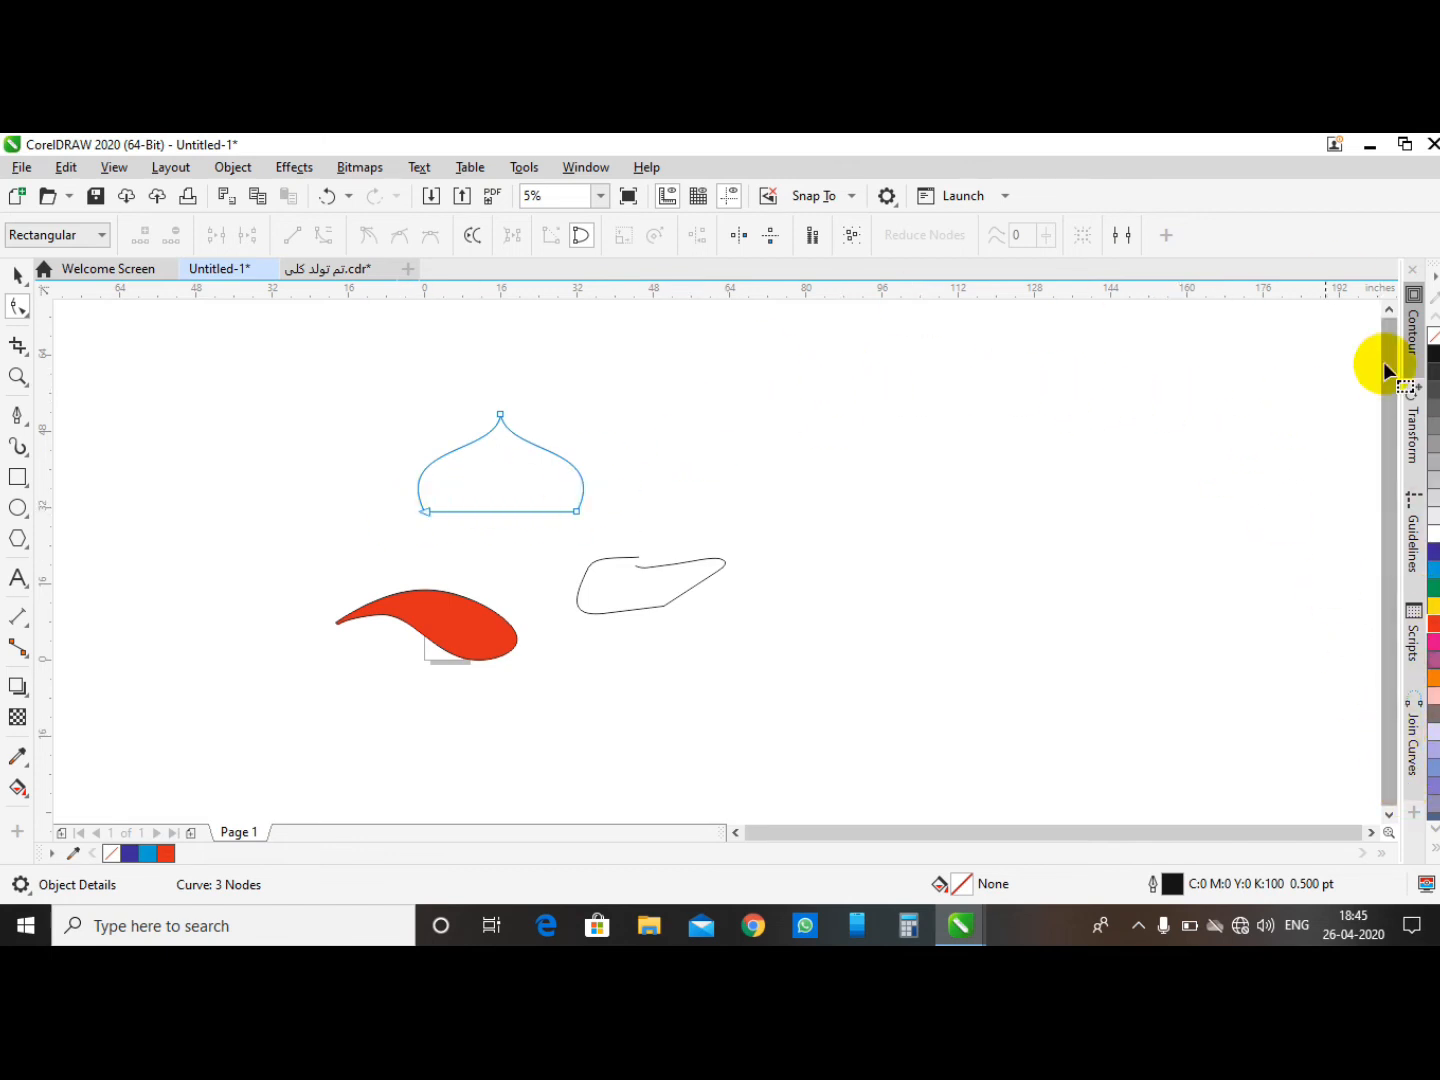
{"action": "left_click", "coordinate": [1413, 790]}
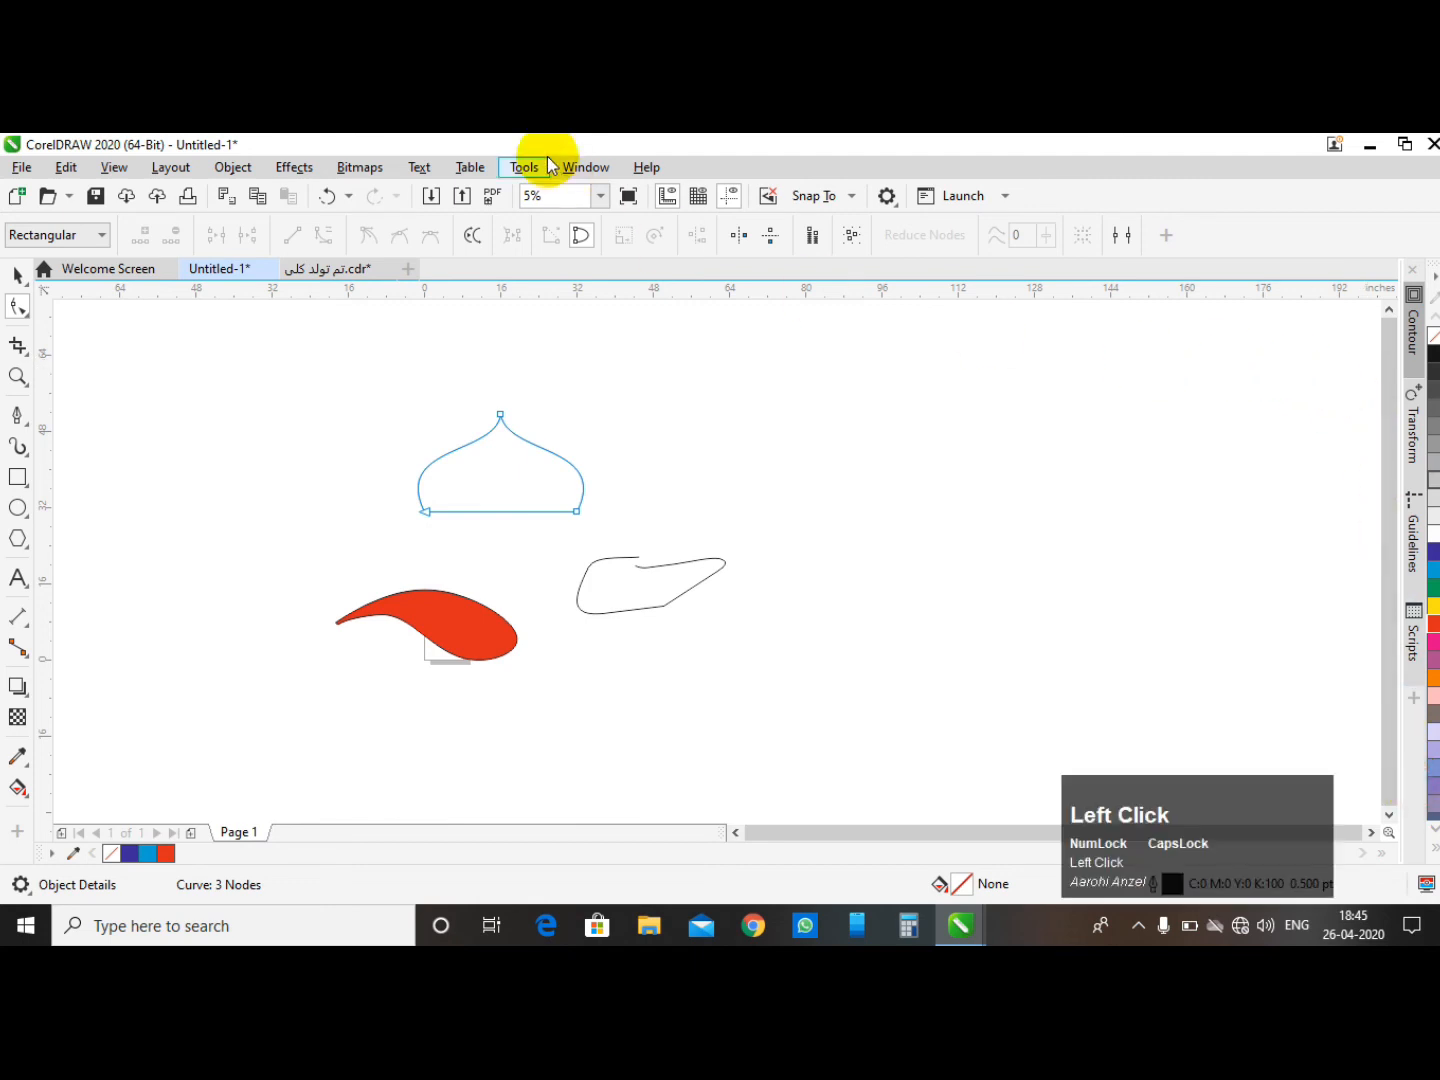
{"action": "left_click", "coordinate": [573, 172]}
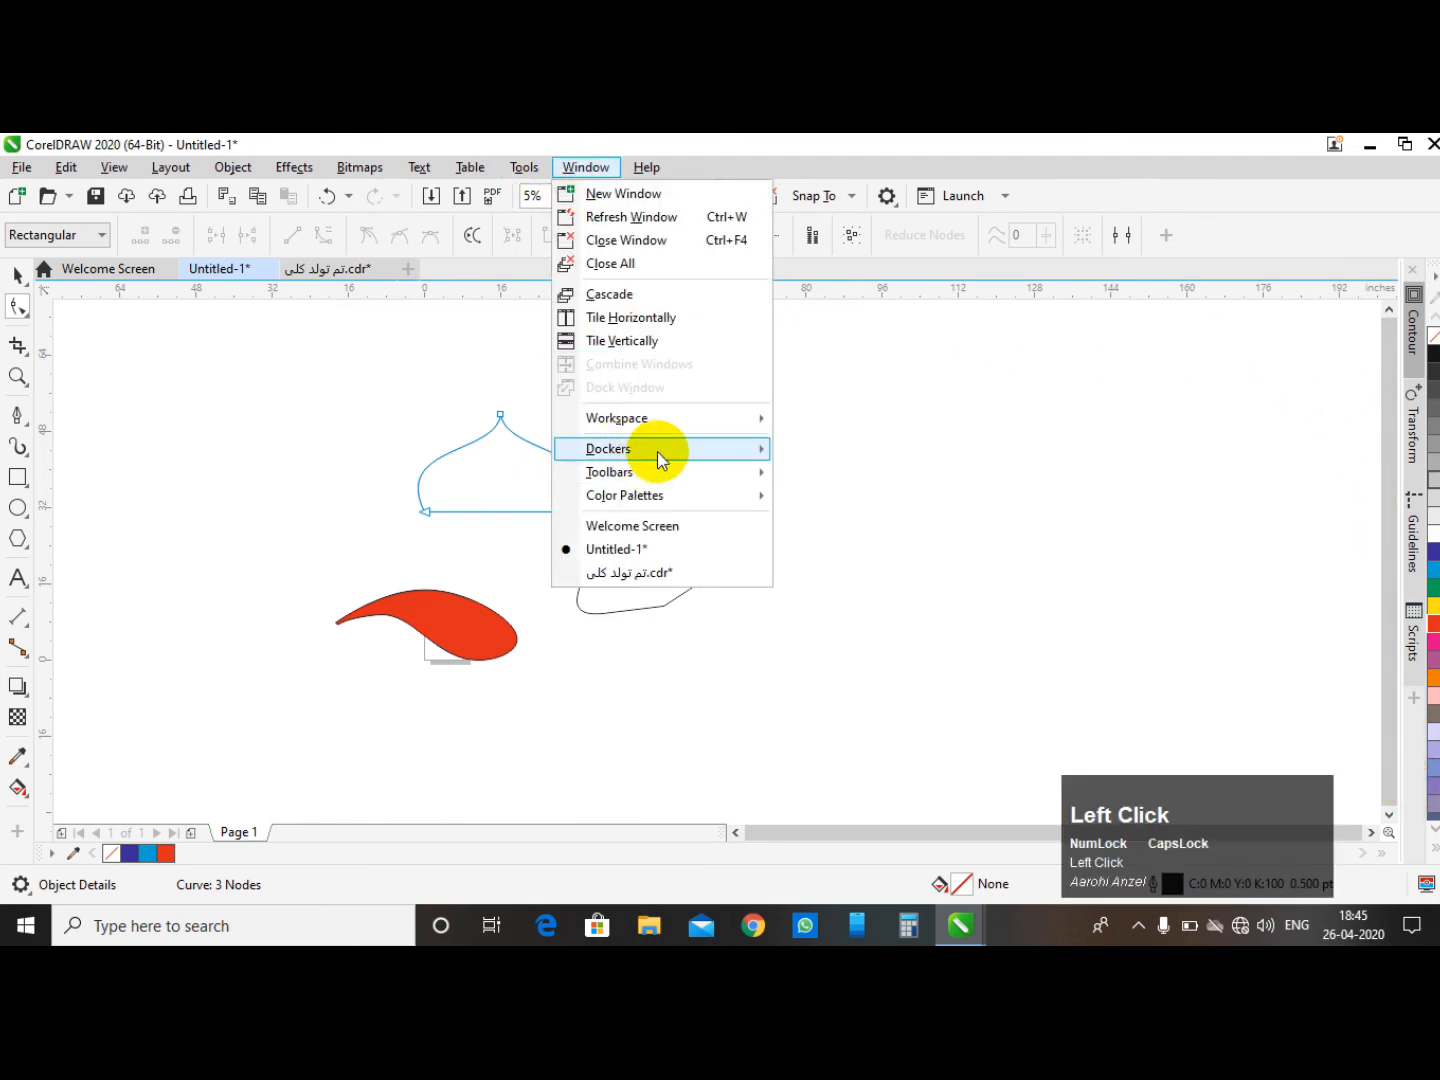
{"action": "mouse_move", "coordinate": [664, 456]}
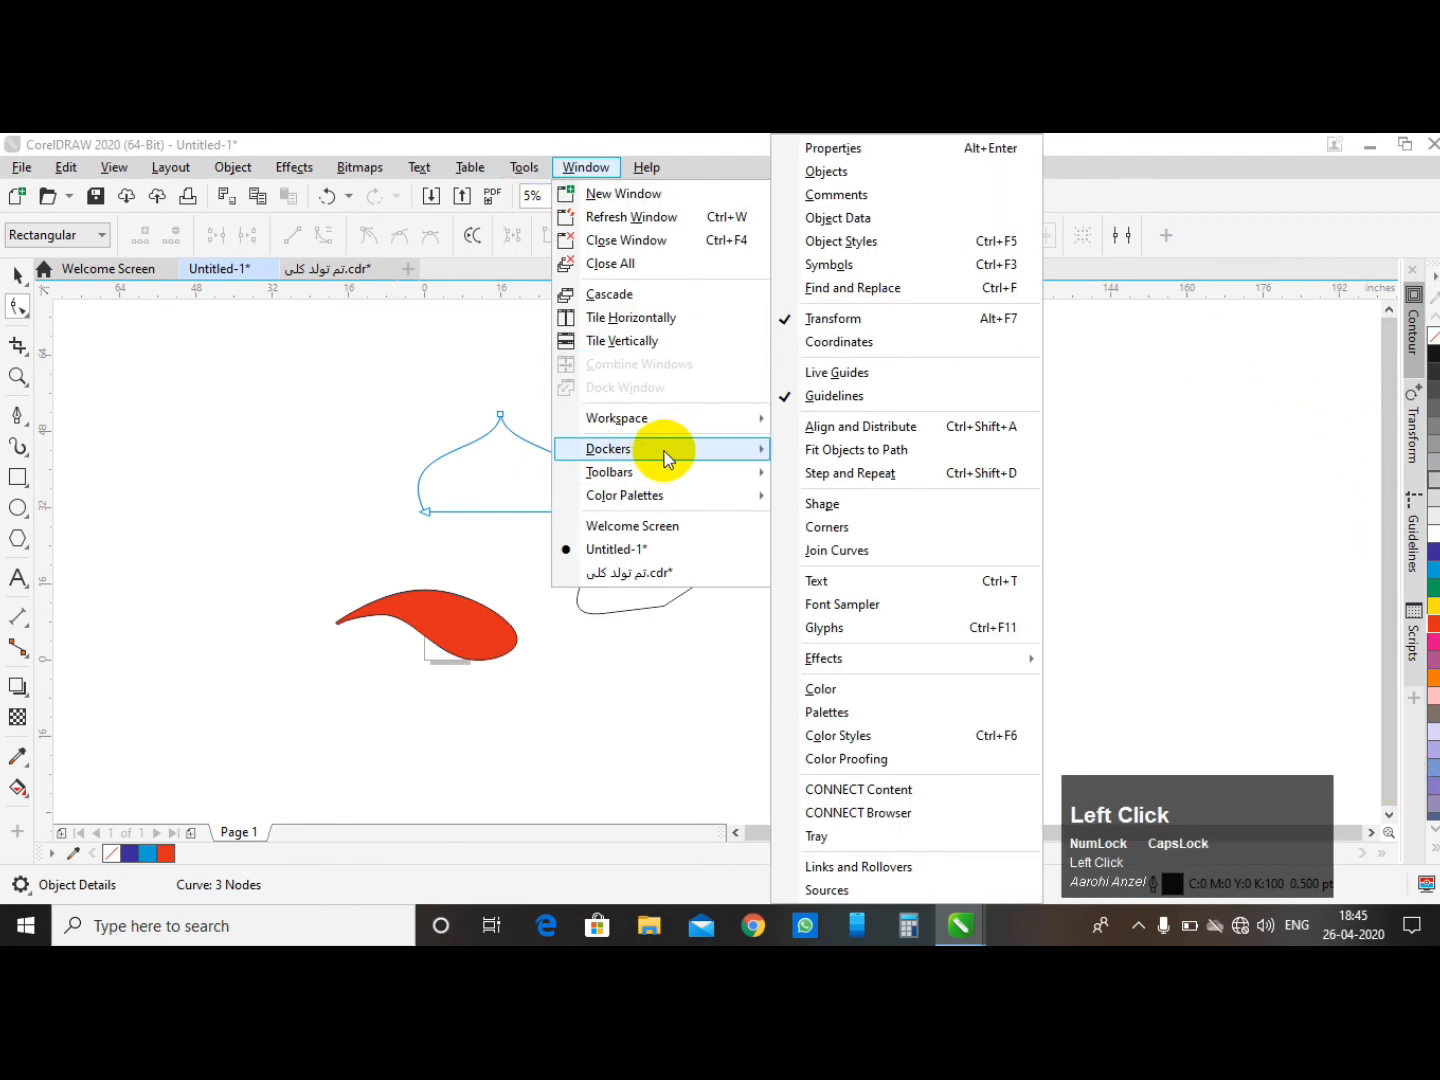
{"action": "left_click", "coordinate": [846, 553]}
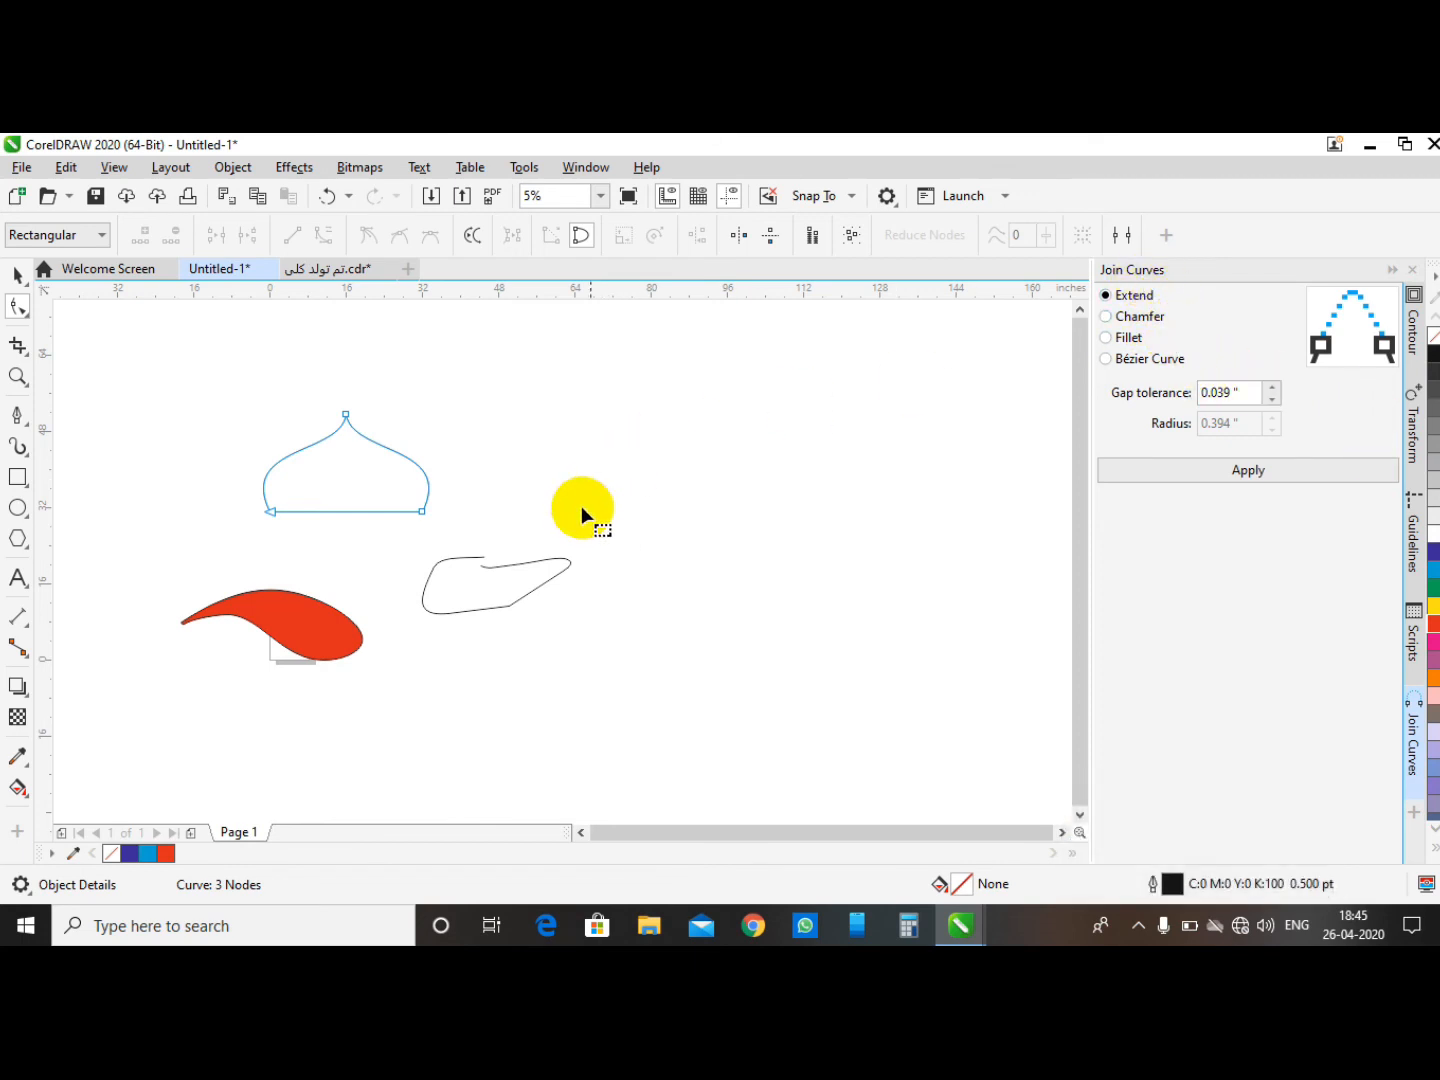
- Zoom in and join the two end nodes of the irregular open curve
{"action": "scroll", "coordinate": [312, 460], "scroll_direction": "up", "scroll_amount": 1}
{"action": "scroll", "coordinate": [508, 464], "scroll_direction": "down", "scroll_amount": 1}
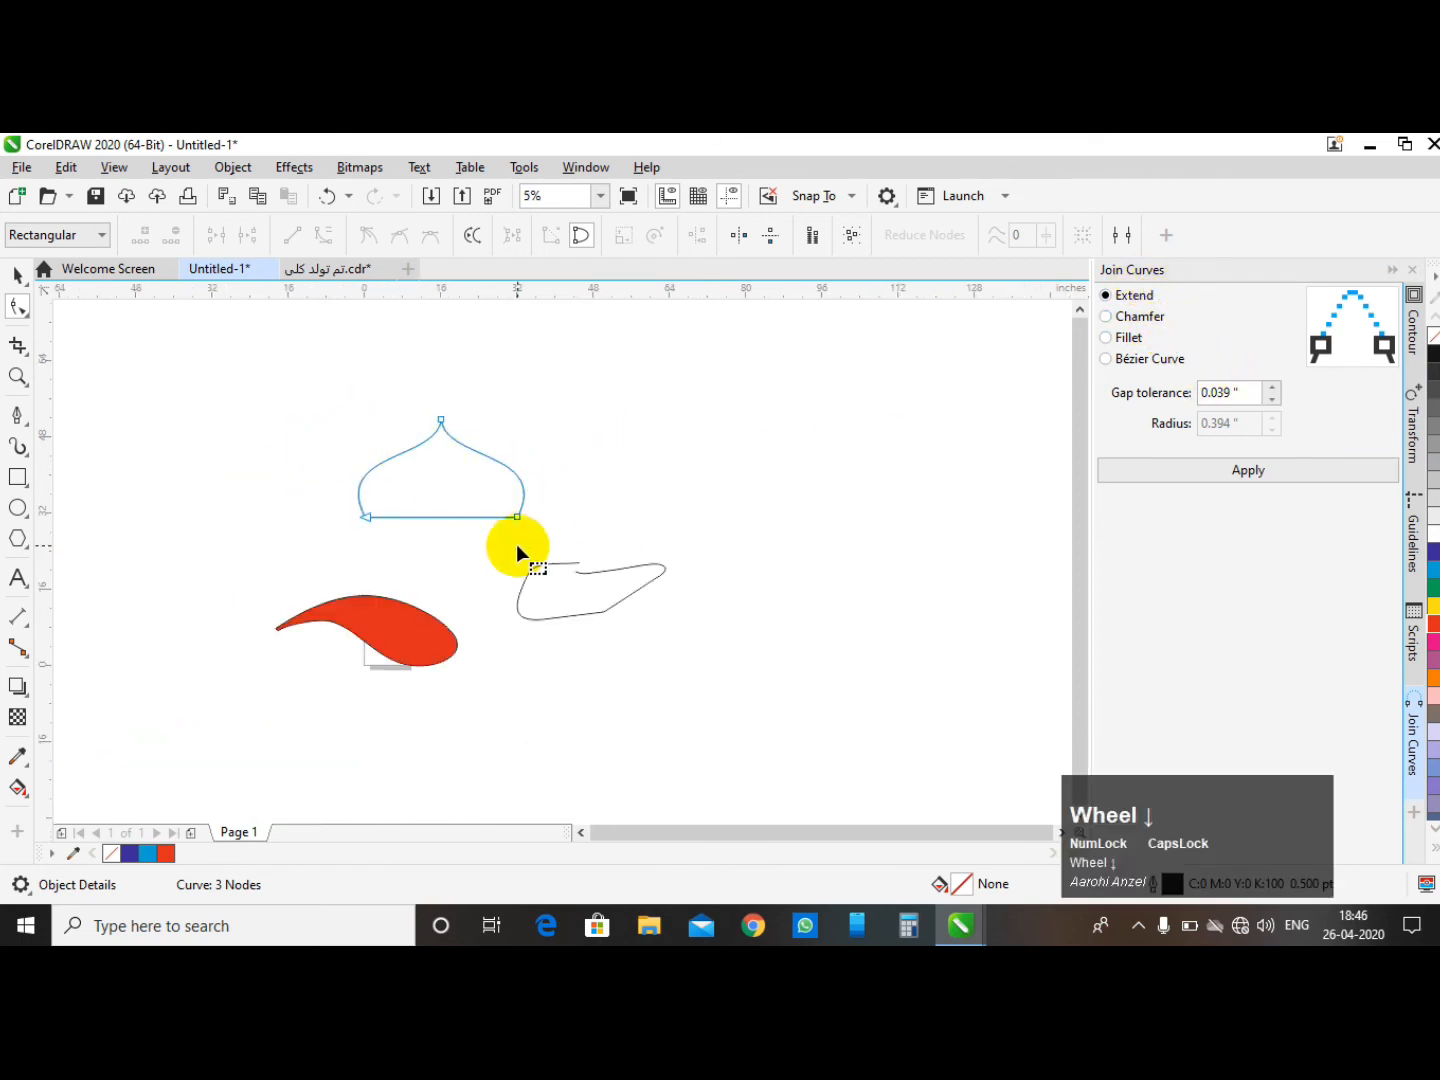
{"action": "scroll", "coordinate": [517, 545], "scroll_direction": "up", "scroll_amount": 3}
{"action": "left_click", "coordinate": [773, 646]}
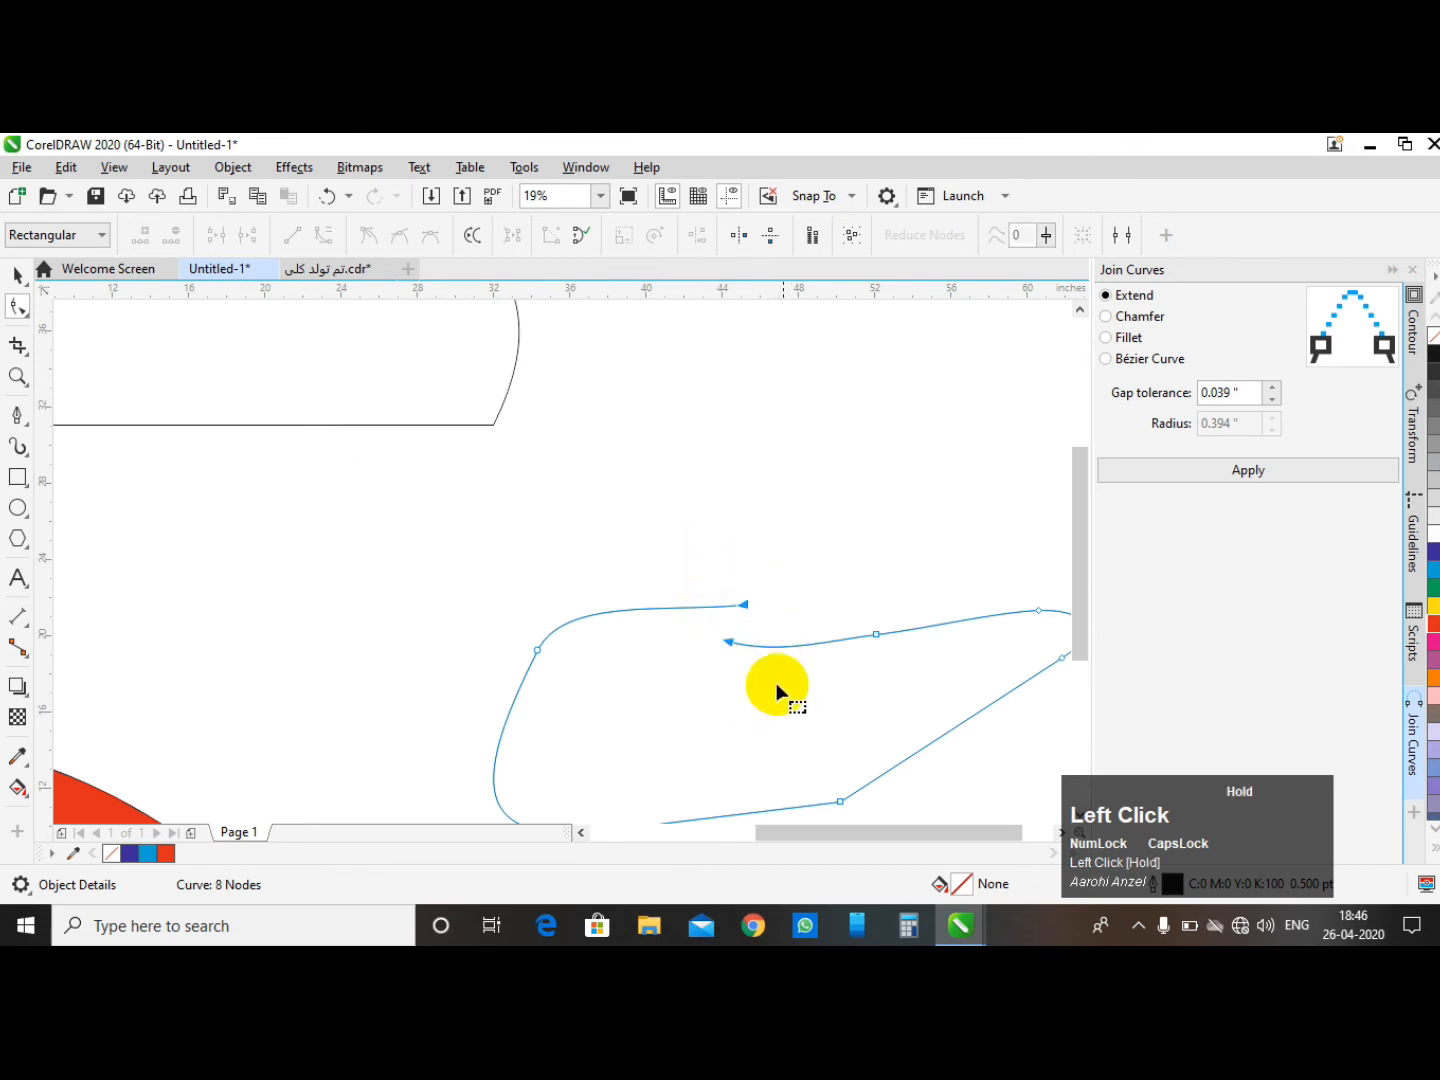
{"action": "left_click_drag", "start_coordinate": [777, 691], "coordinate": [777, 691]}
{"action": "left_click", "coordinate": [213, 237]}
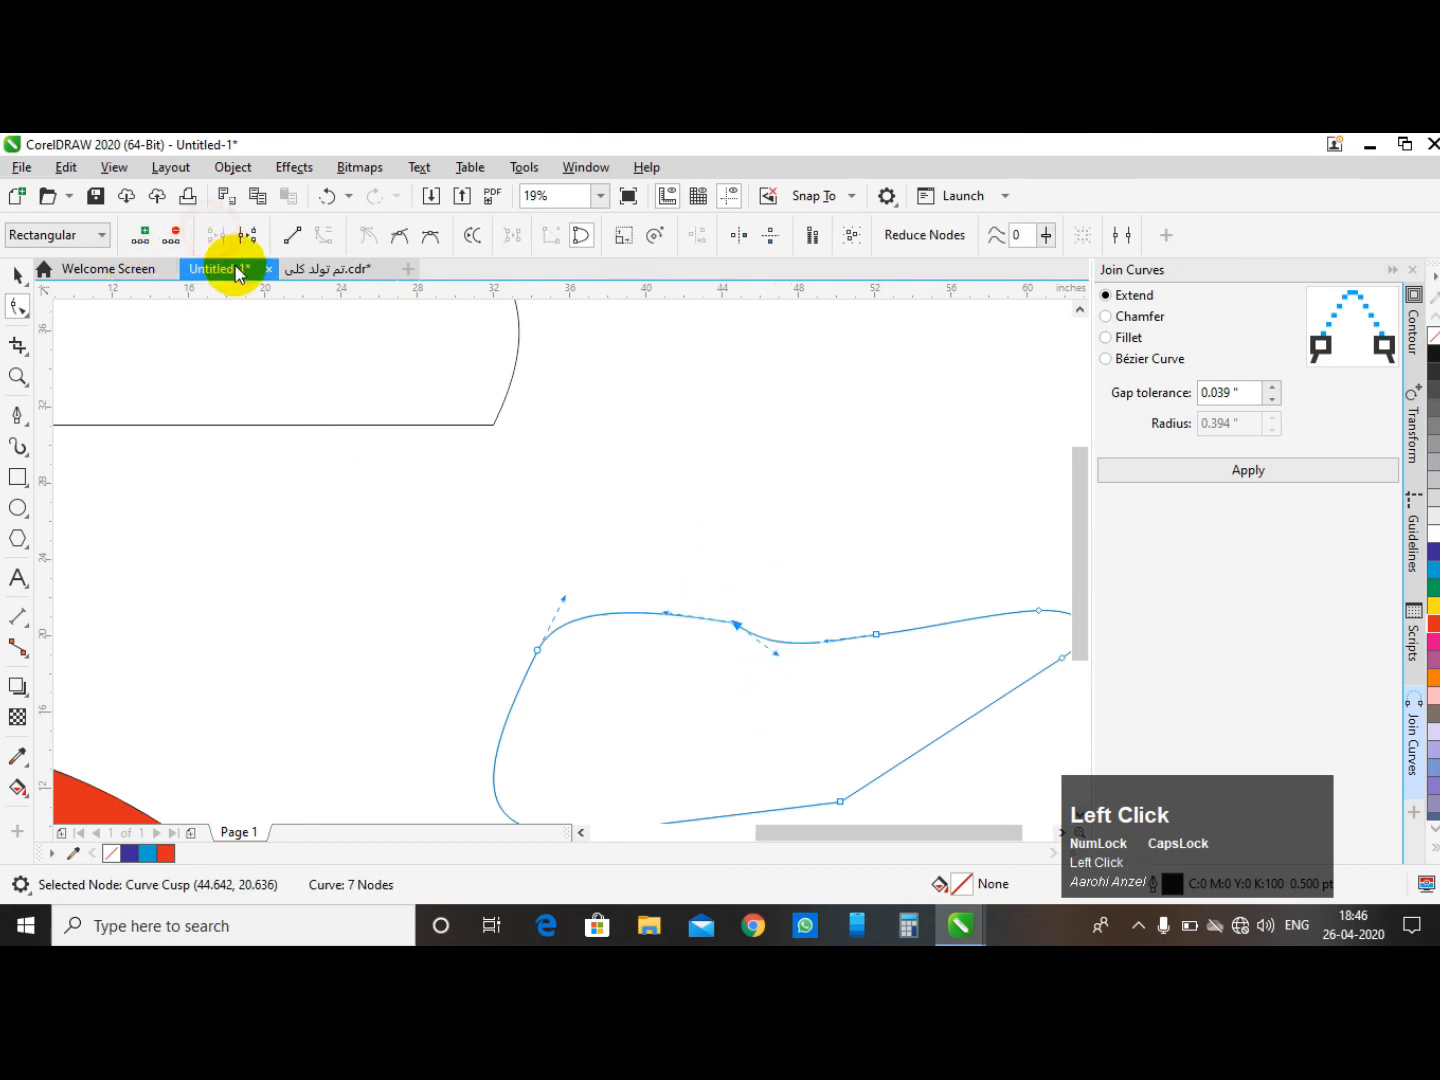
- Switch to the other document and break the alarm clock outline apart at all its nodes
{"action": "scroll", "coordinate": [568, 554], "scroll_direction": "down", "scroll_amount": 3}
{"action": "left_click", "coordinate": [14, 277]}
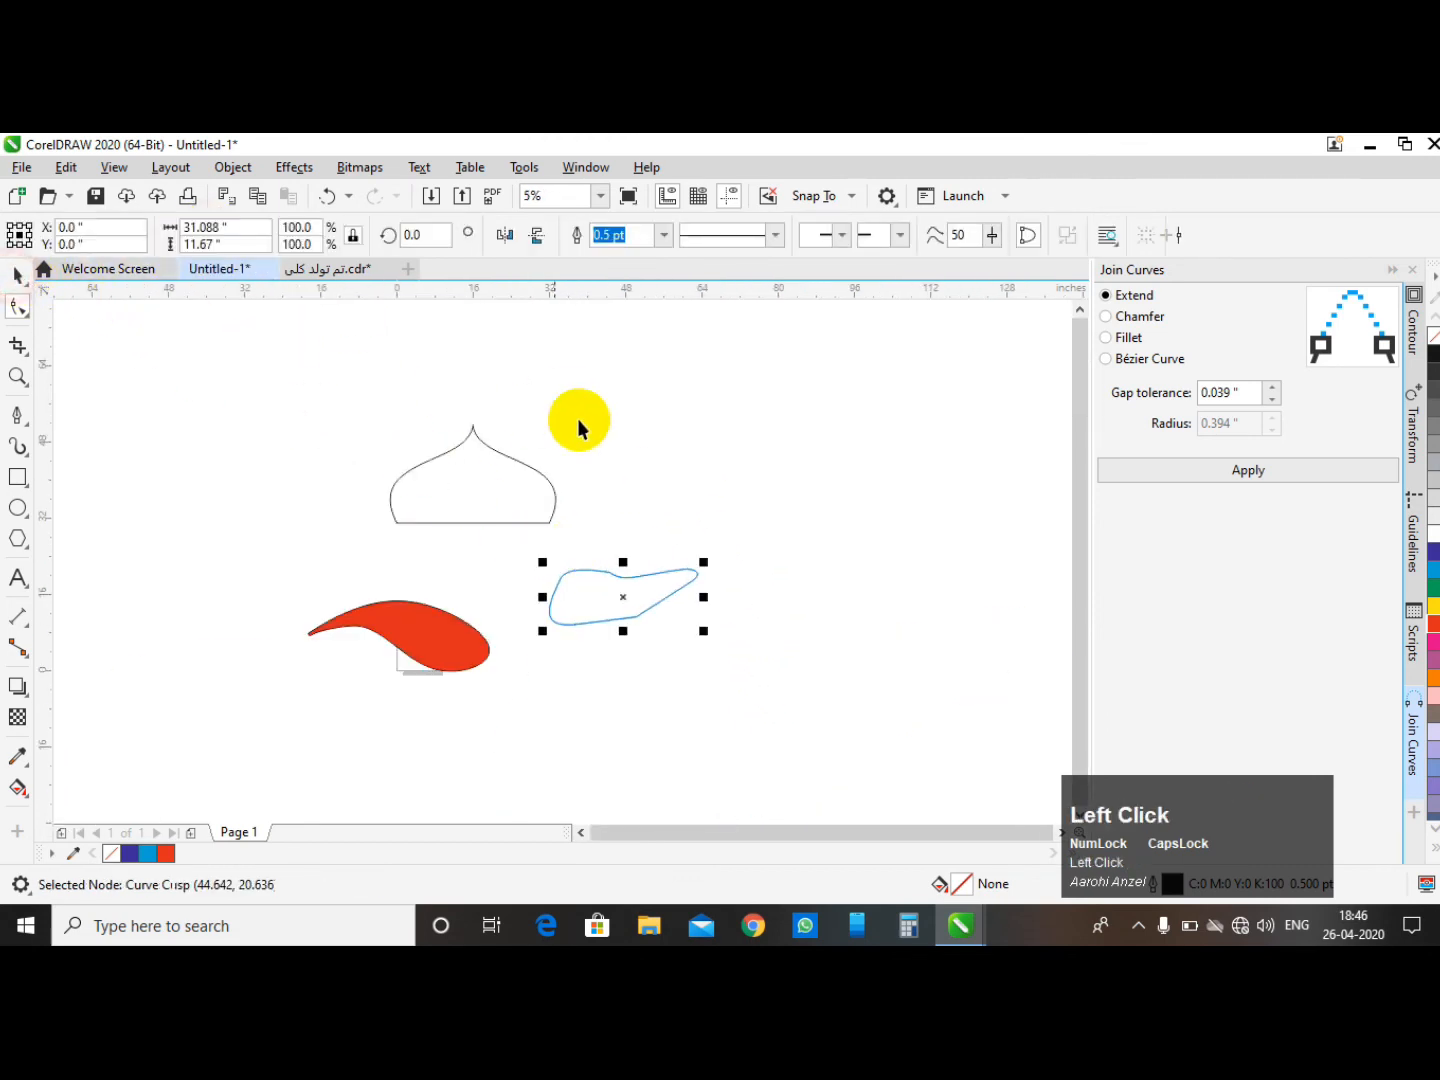
{"action": "left_click", "coordinate": [578, 419]}
{"action": "left_click", "coordinate": [337, 270]}
{"action": "scroll", "coordinate": [587, 509], "scroll_direction": "down", "scroll_amount": 1}
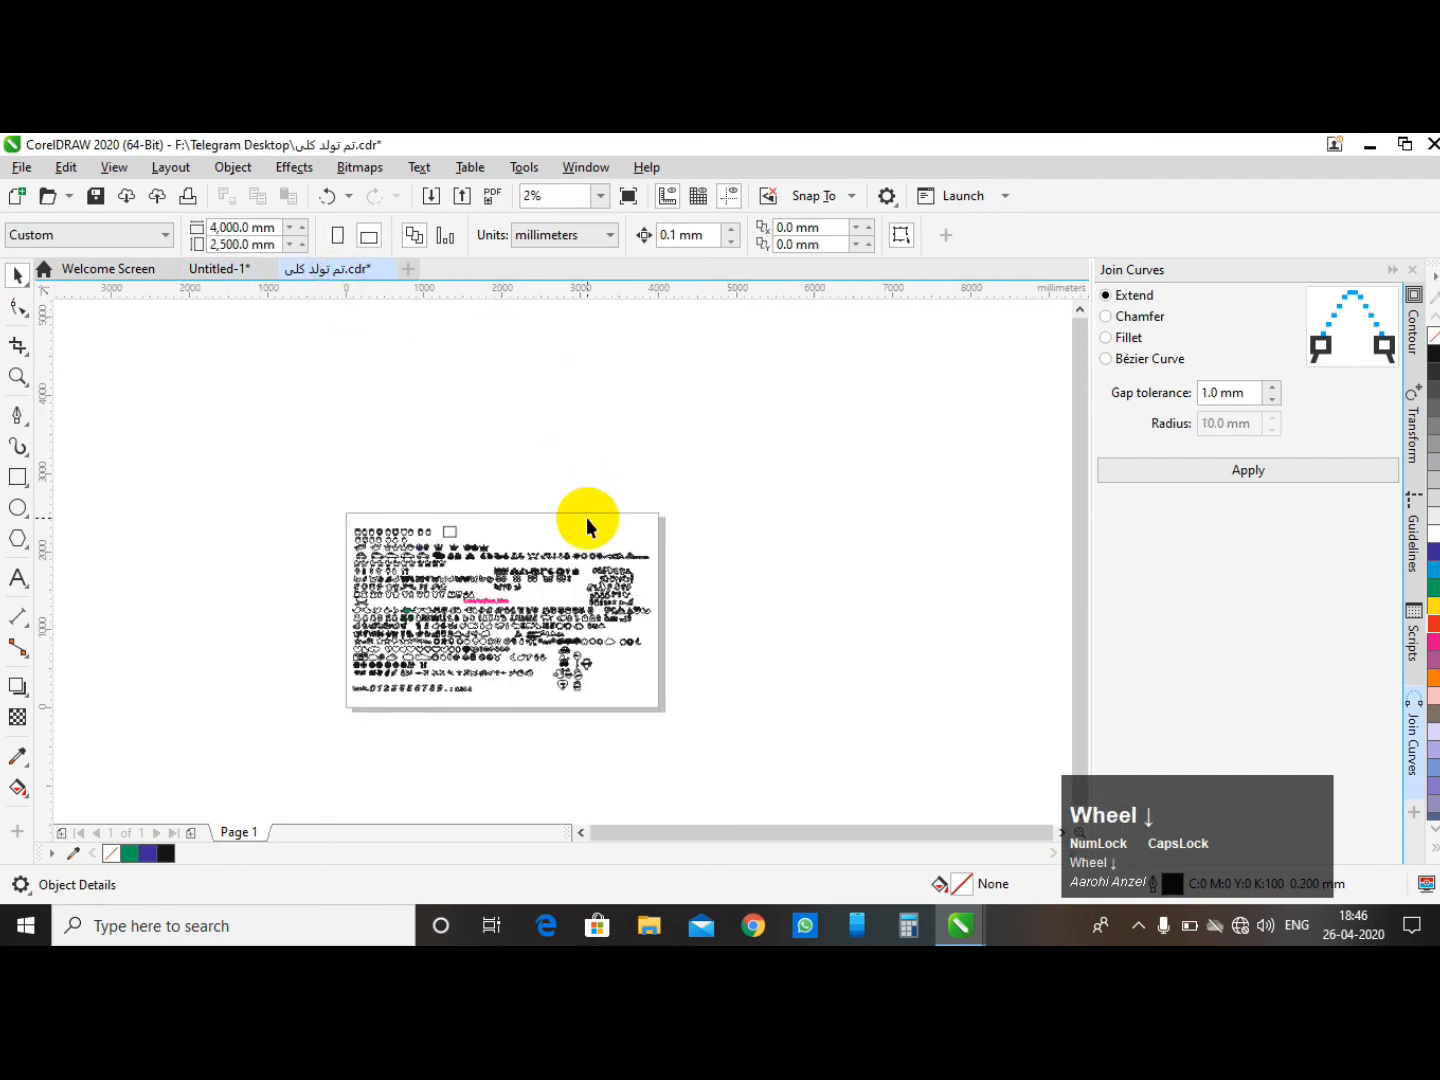
{"action": "scroll", "coordinate": [386, 499], "scroll_direction": "up", "scroll_amount": 6}
{"action": "scroll", "coordinate": [585, 628], "scroll_direction": "up", "scroll_amount": 4}
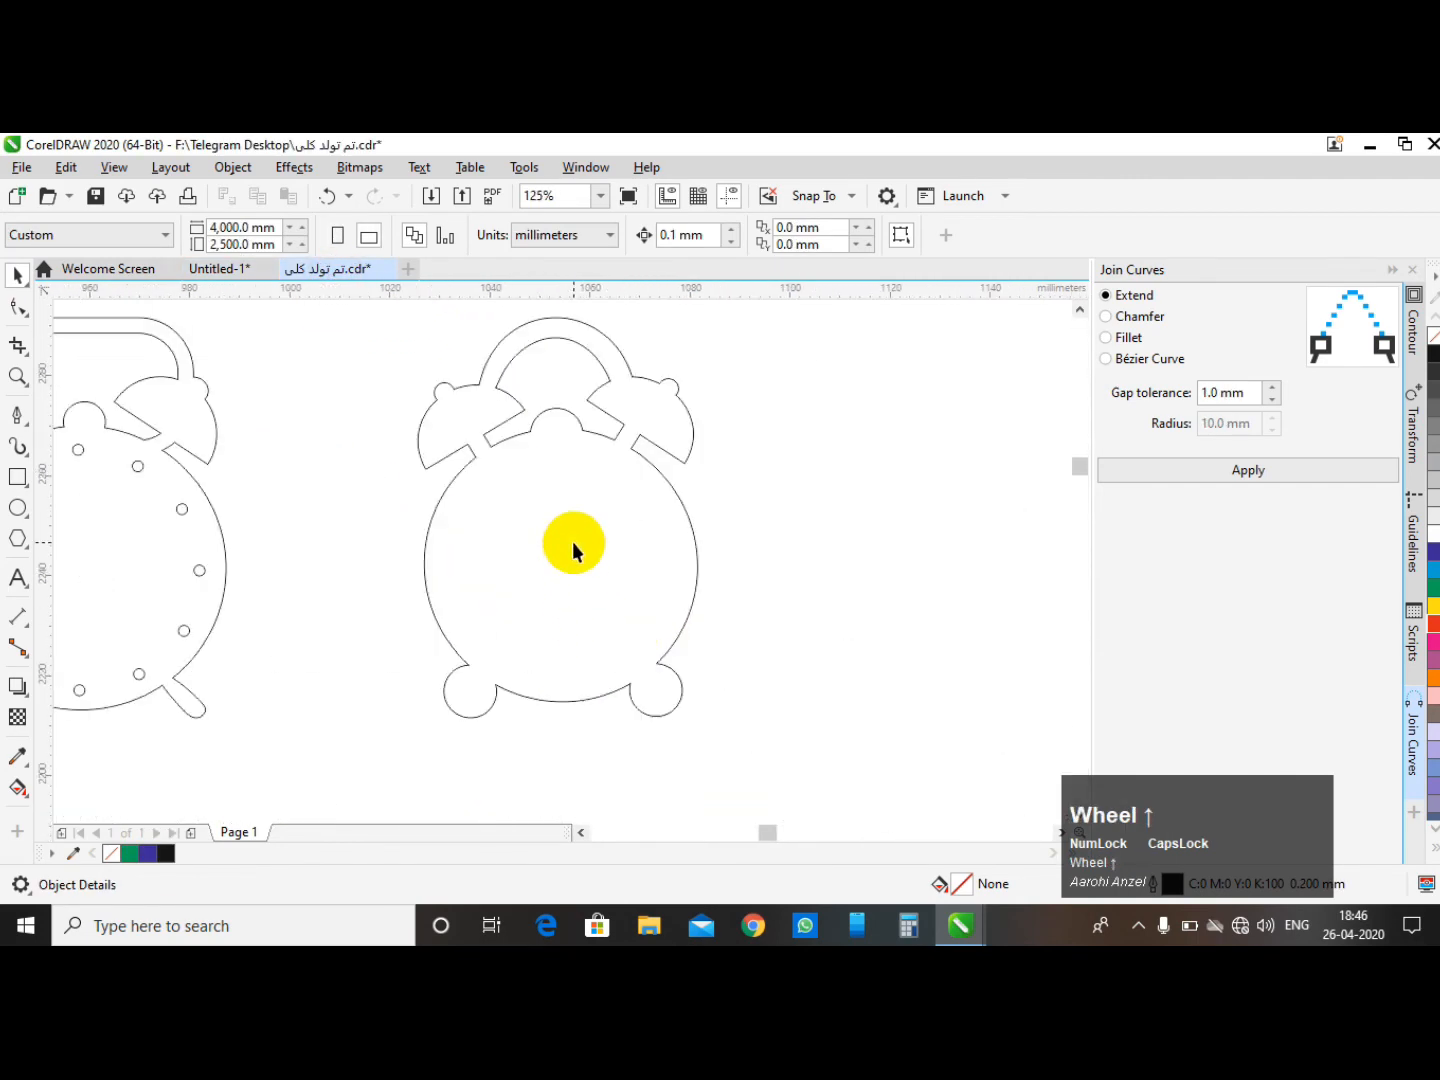
{"action": "double_click", "coordinate": [571, 541]}
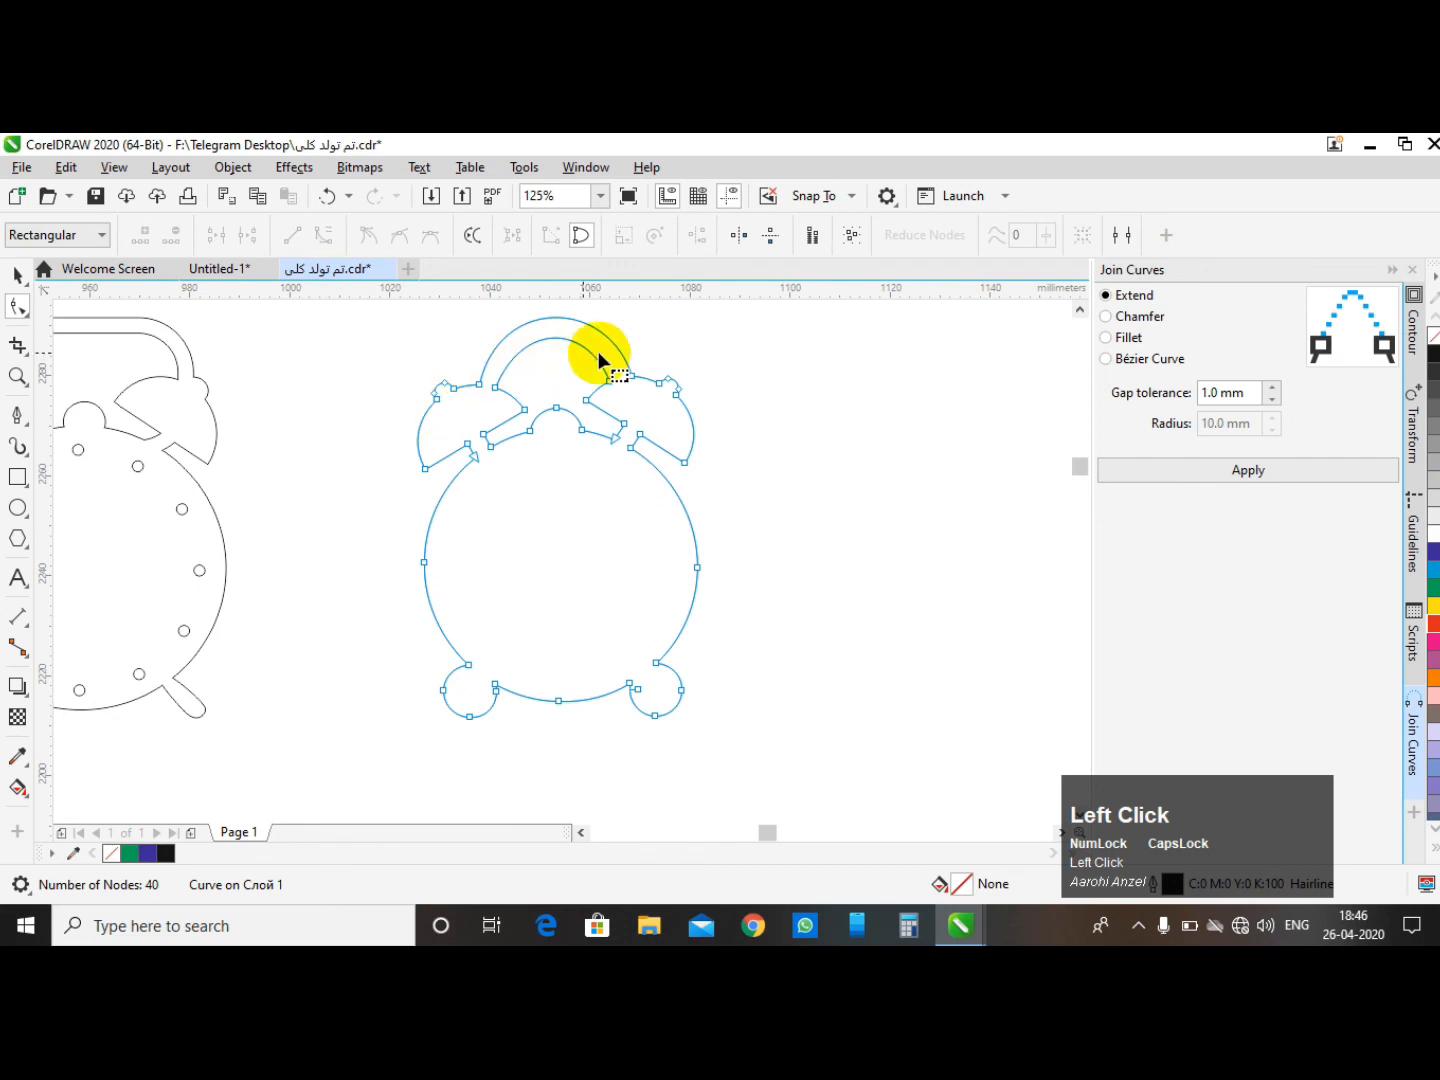
{"action": "scroll", "coordinate": [392, 492], "scroll_direction": "down", "scroll_amount": 2}
{"action": "left_click_drag", "start_coordinate": [564, 654], "coordinate": [568, 648]}
{"action": "left_click", "coordinate": [246, 234]}
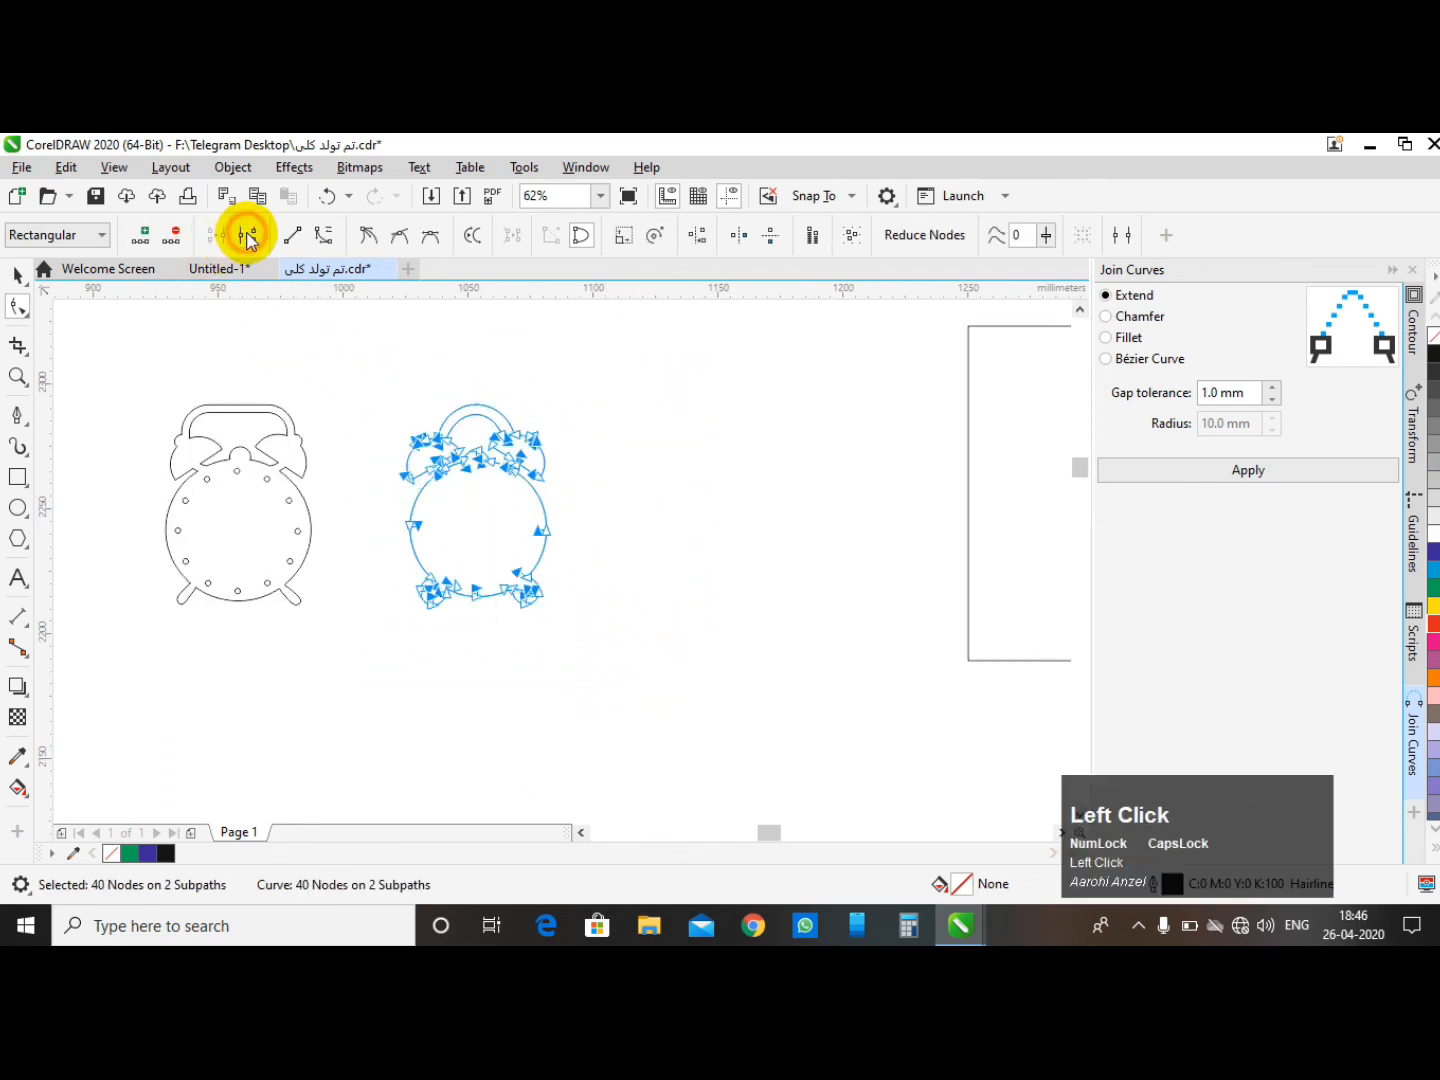
- Copy the broken alarm clock and paste it into the Untitled-1 document next to the other shapes
{"action": "left_click", "coordinate": [18, 276]}
{"action": "left_click_drag", "start_coordinate": [330, 341], "coordinate": [631, 662]}
{"action": "key", "text": "ctrl+c"}
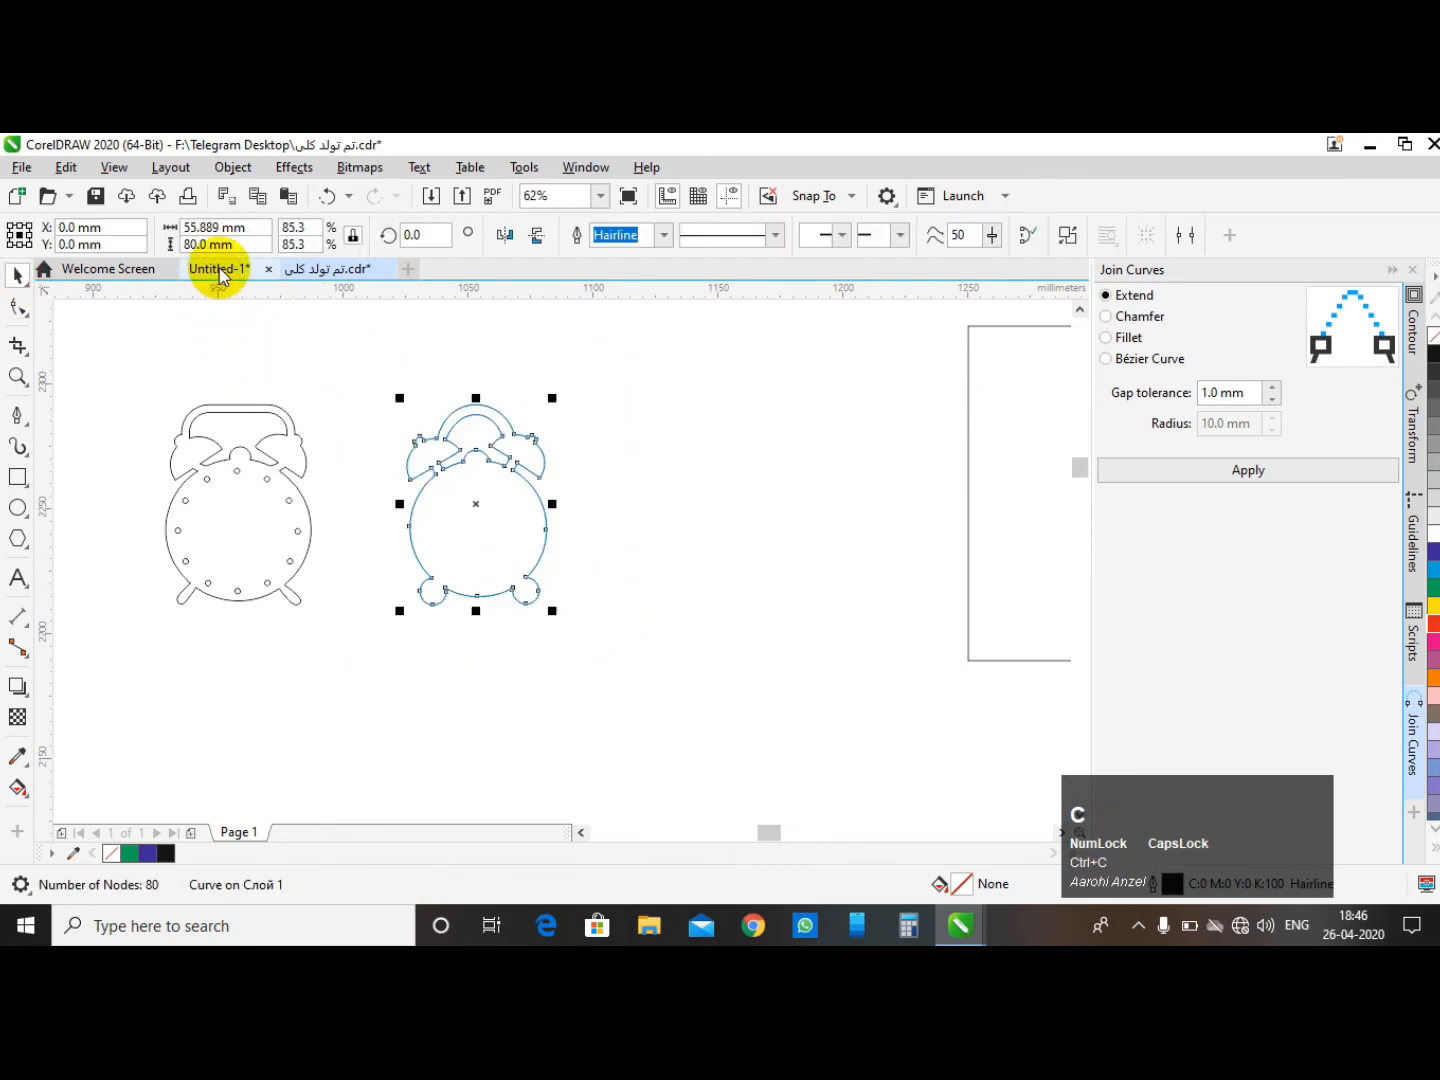
{"action": "left_click", "coordinate": [218, 276]}
{"action": "key", "text": "ctrl+v"}
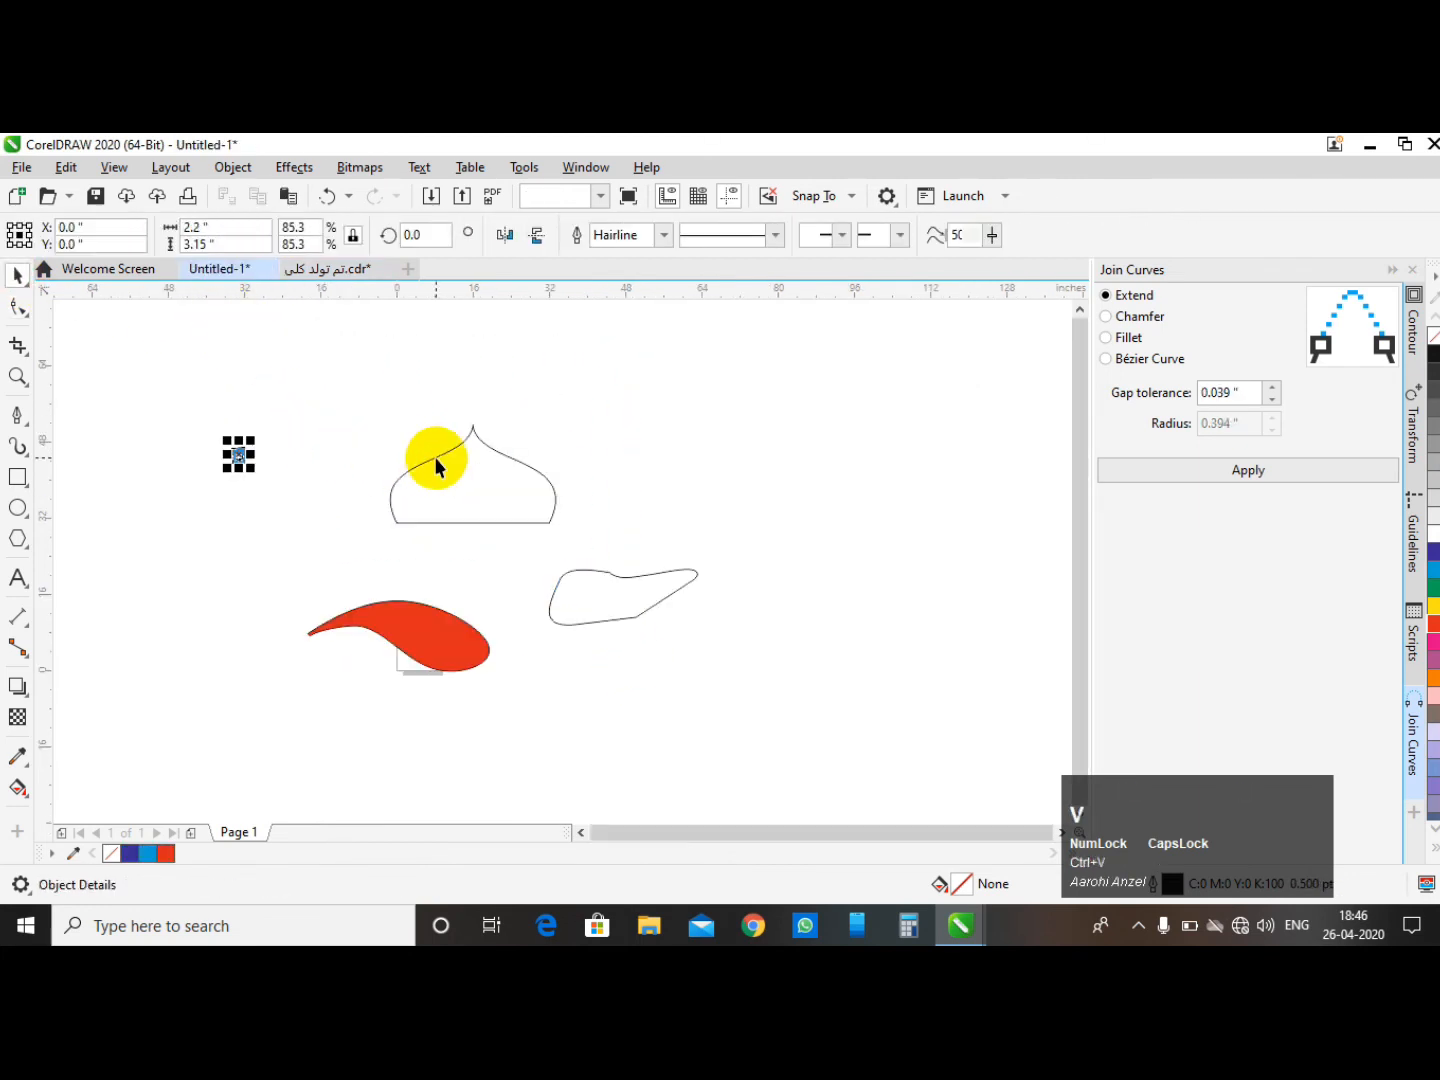
{"action": "left_click_drag", "start_coordinate": [253, 470], "coordinate": [374, 601]}
{"action": "left_click", "coordinate": [352, 402]}
- Zoom in on the pasted clock and join a pair of end nodes on its left side
{"action": "scroll", "coordinate": [310, 498], "scroll_direction": "up", "scroll_amount": 3}
{"action": "scroll", "coordinate": [454, 470], "scroll_direction": "down", "scroll_amount": 1}
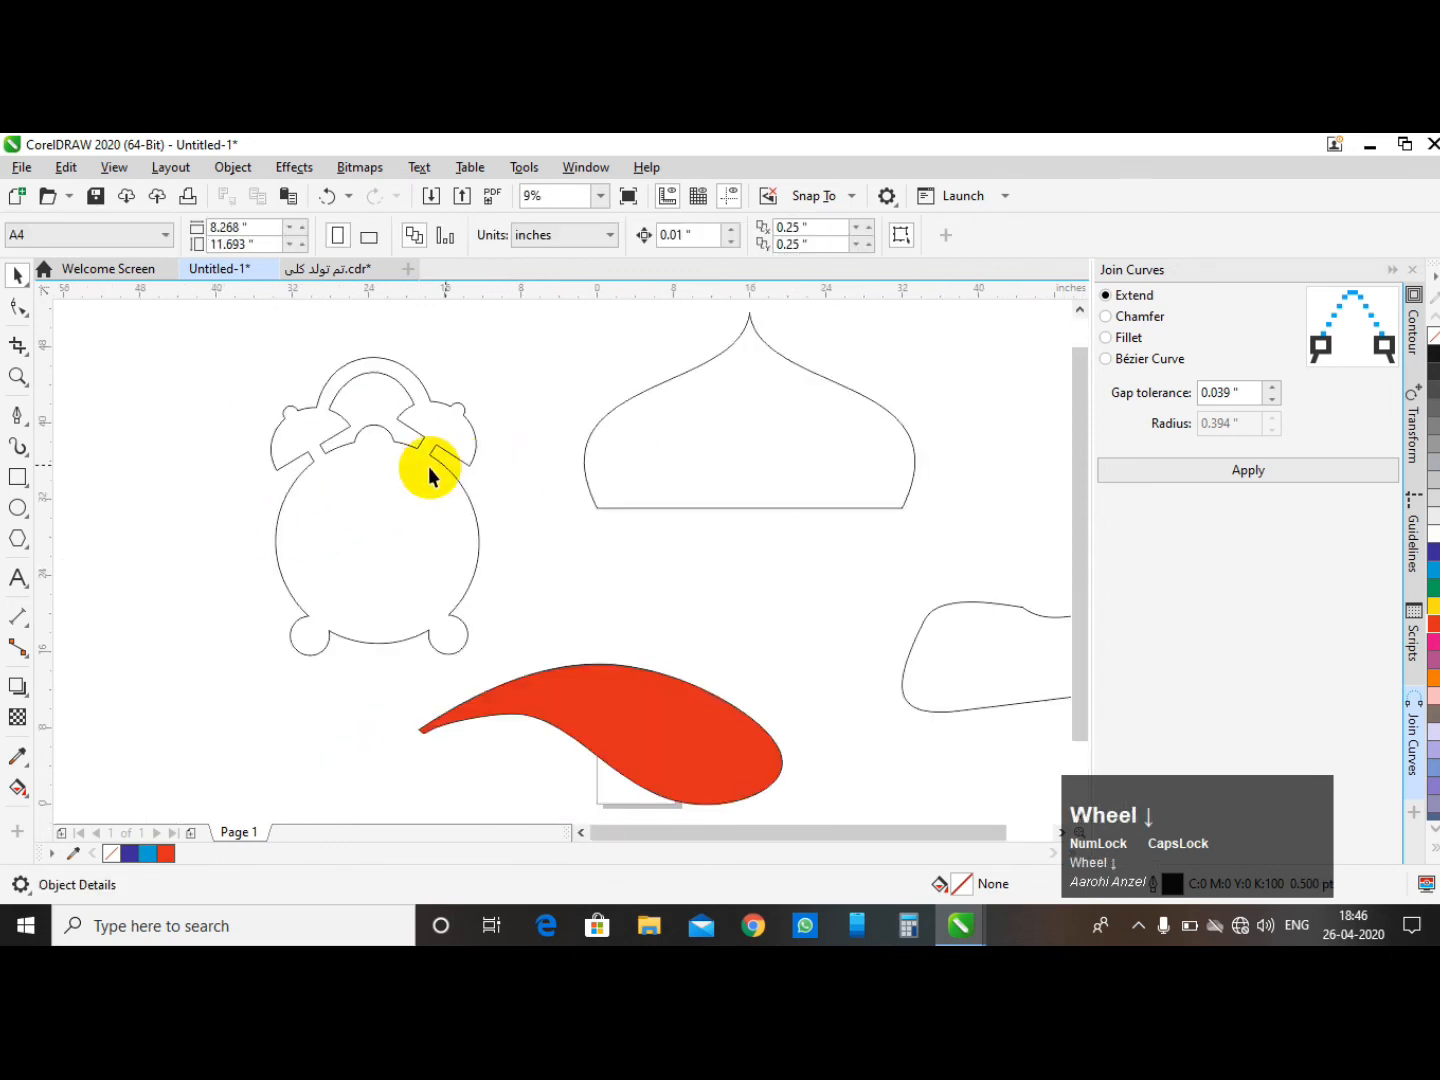
{"action": "left_click", "coordinate": [408, 481]}
{"action": "left_click_drag", "start_coordinate": [236, 335], "coordinate": [567, 712]}
{"action": "left_click", "coordinate": [399, 499]}
{"action": "left_click", "coordinate": [18, 307]}
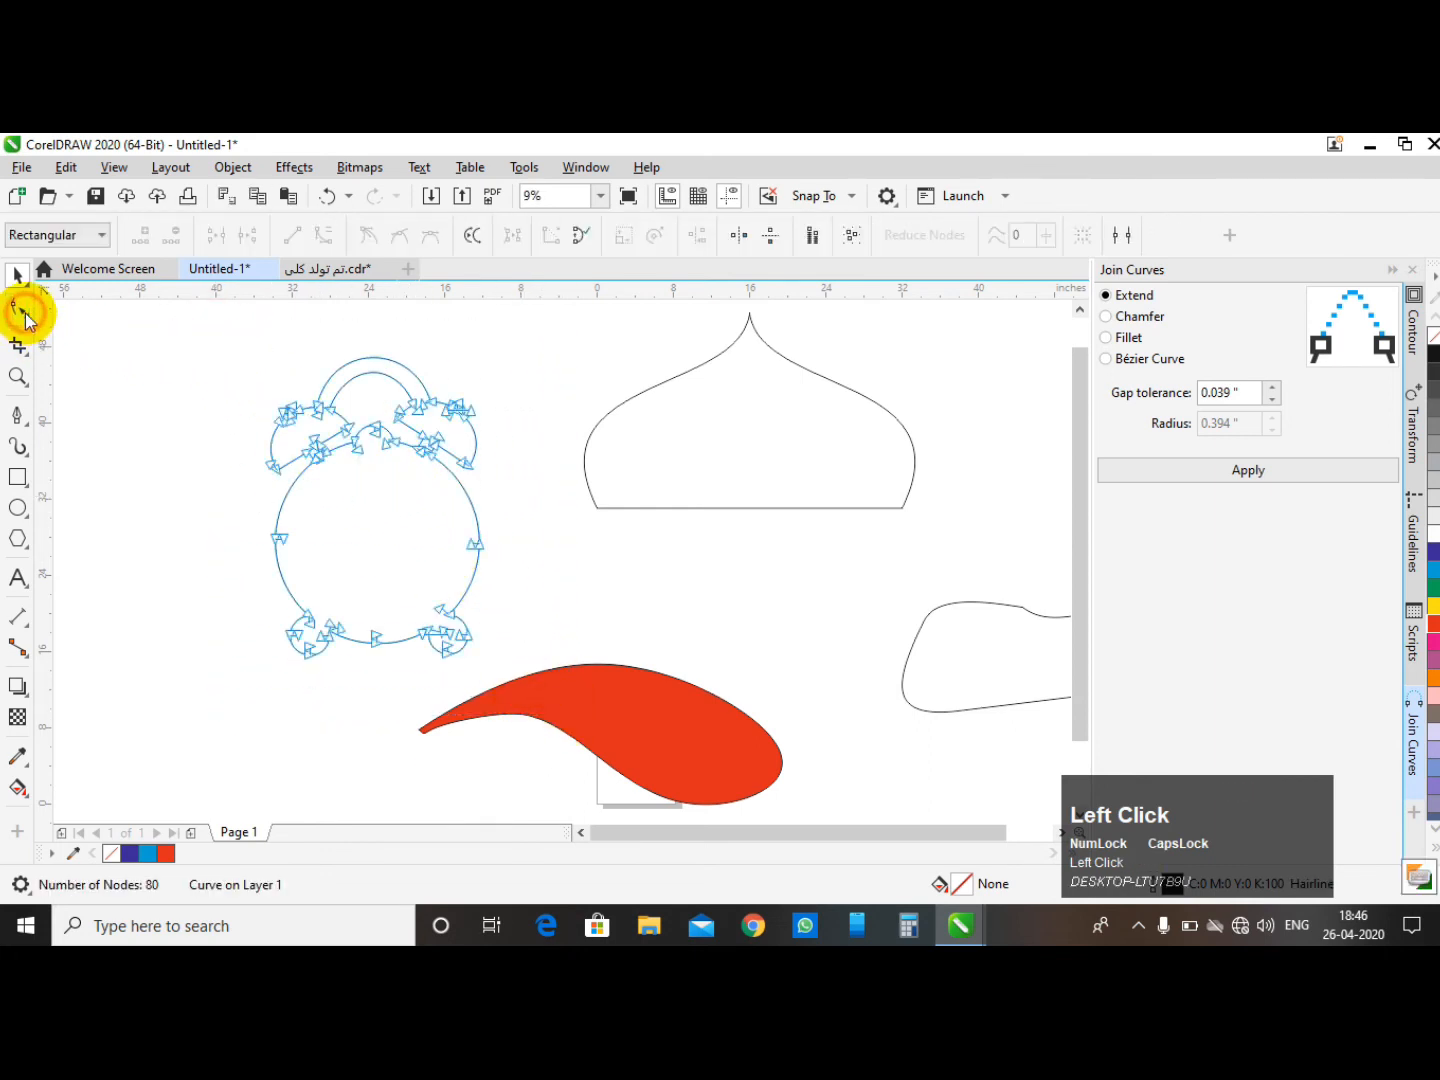
{"action": "scroll", "coordinate": [290, 409], "scroll_direction": "up", "scroll_amount": 3}
{"action": "scroll", "coordinate": [416, 374], "scroll_direction": "down", "scroll_amount": 1}
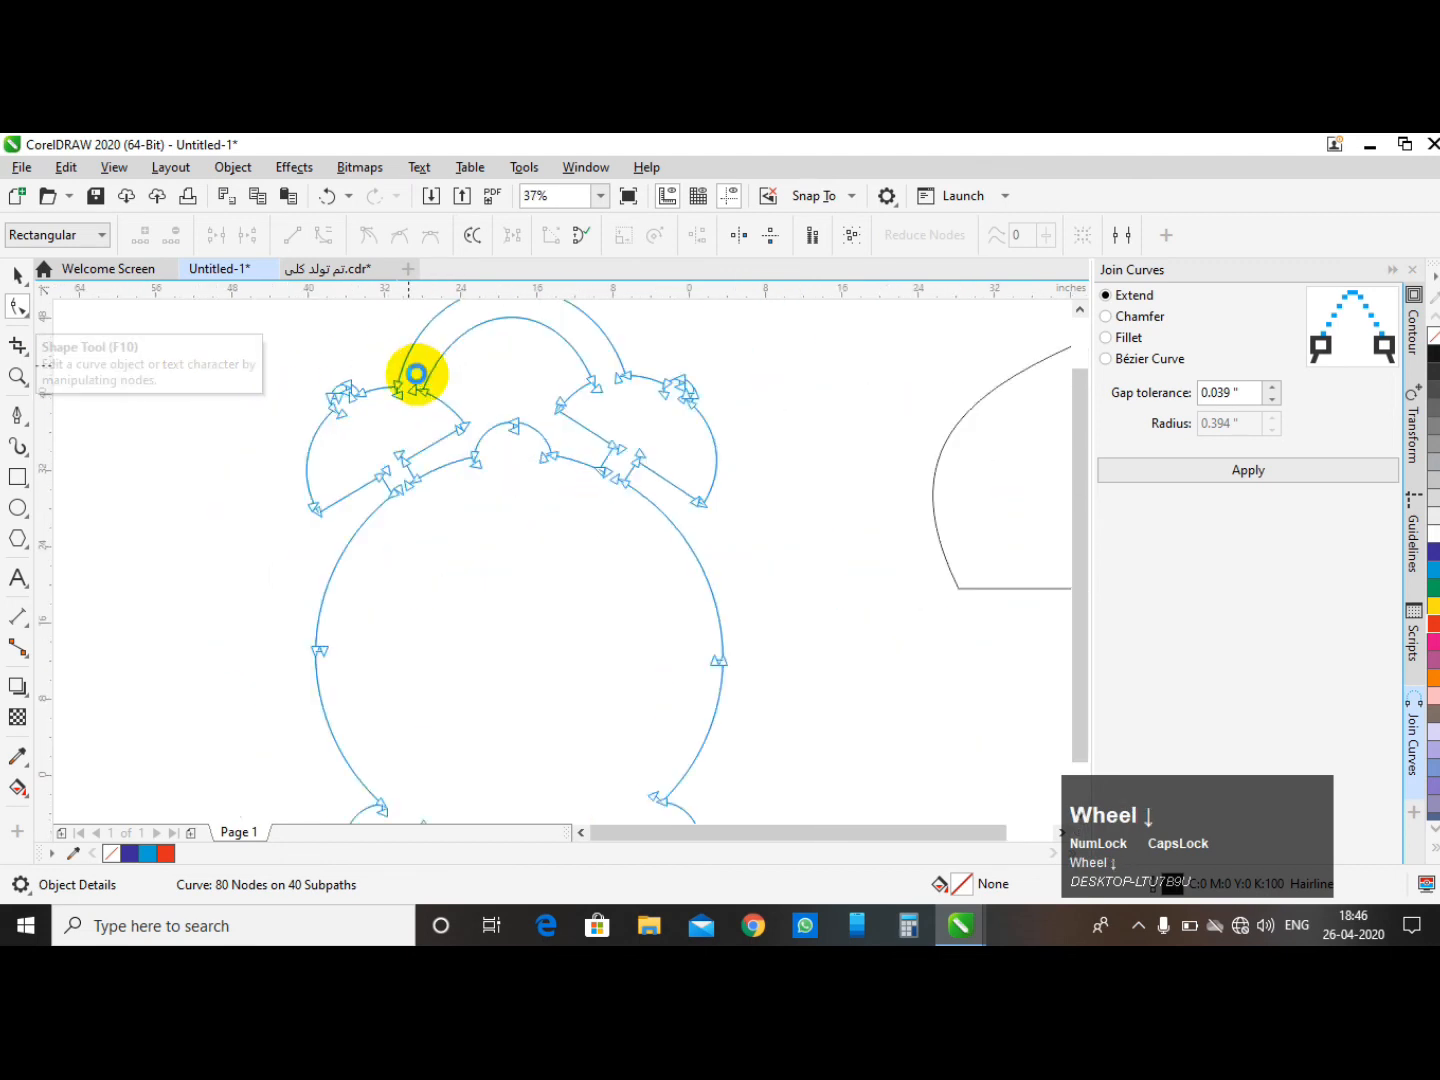
{"action": "scroll", "coordinate": [416, 374], "scroll_direction": "down", "scroll_amount": 3}
{"action": "left_click_drag", "start_coordinate": [284, 322], "coordinate": [633, 644]}
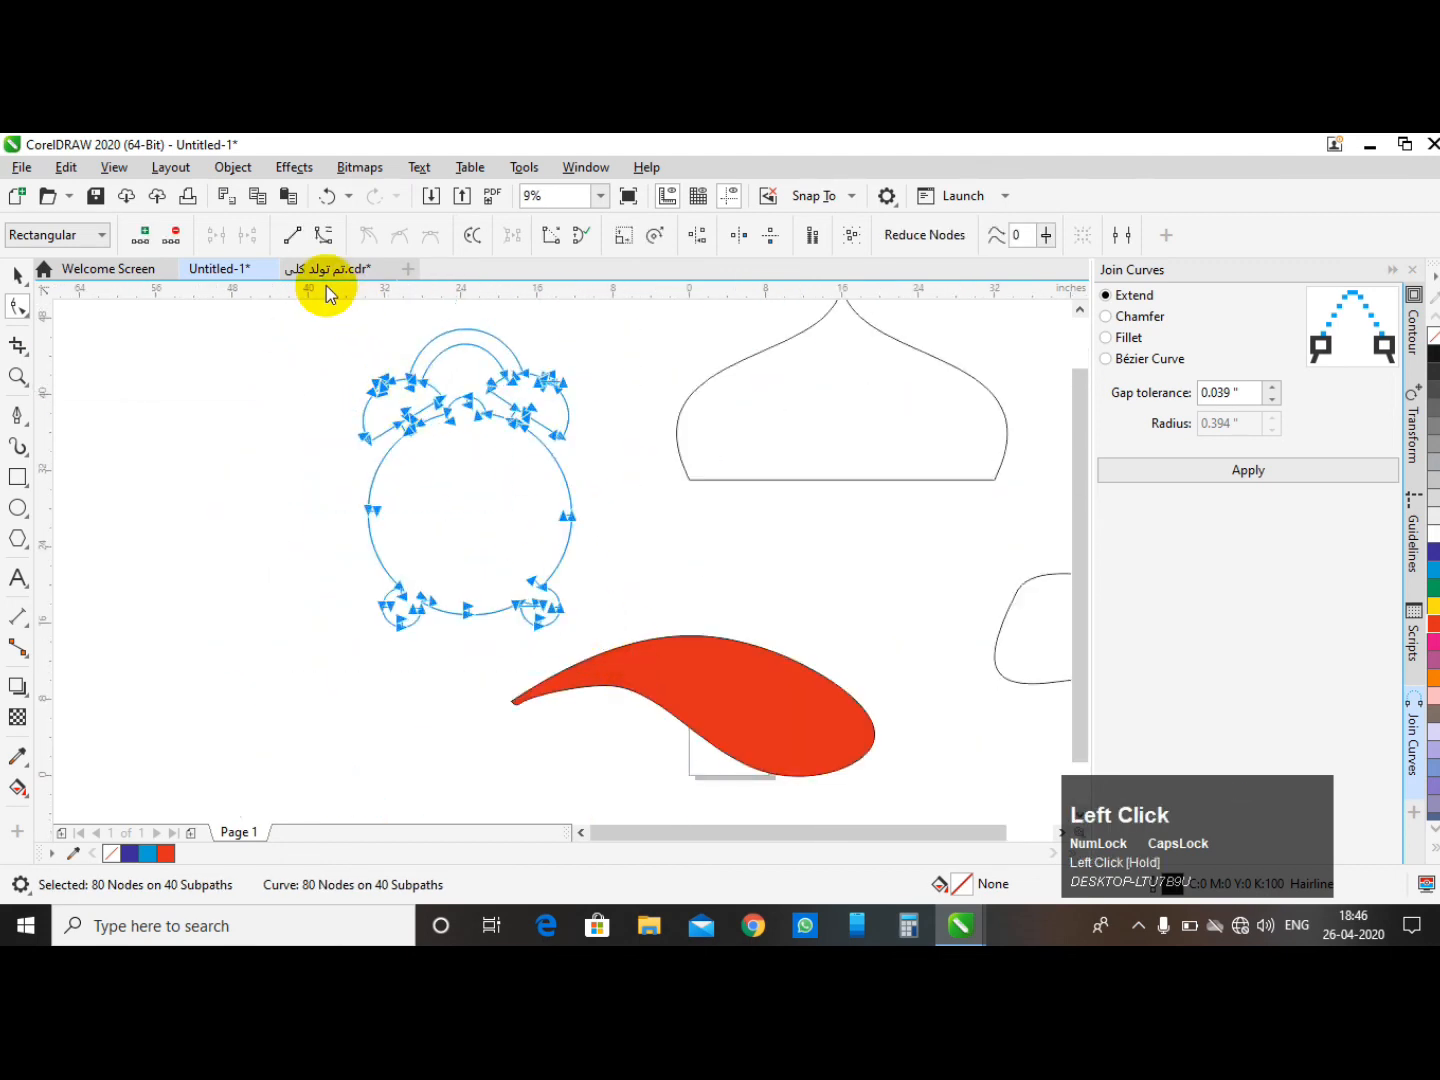
{"action": "left_click_drag", "start_coordinate": [290, 475], "coordinate": [417, 542]}
{"action": "left_click", "coordinate": [215, 238]}
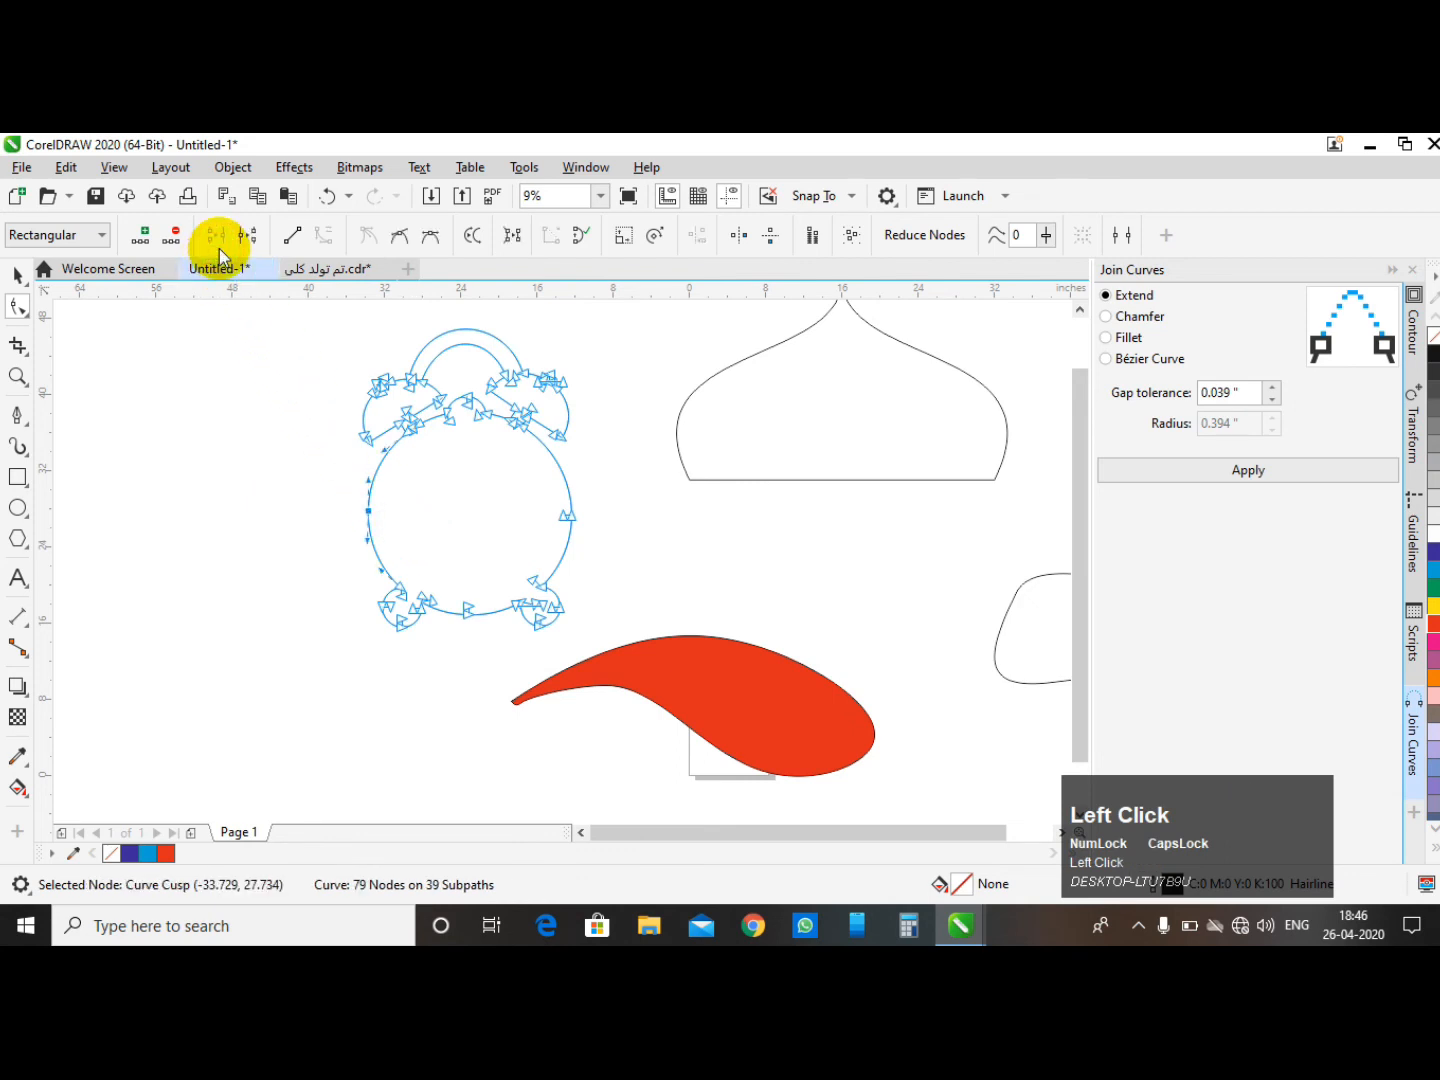
- Select the clock outline and compare the Chamfer, Fillet and Extend join modes in the docker
{"action": "left_click", "coordinate": [20, 305]}
{"action": "left_click", "coordinate": [14, 276]}
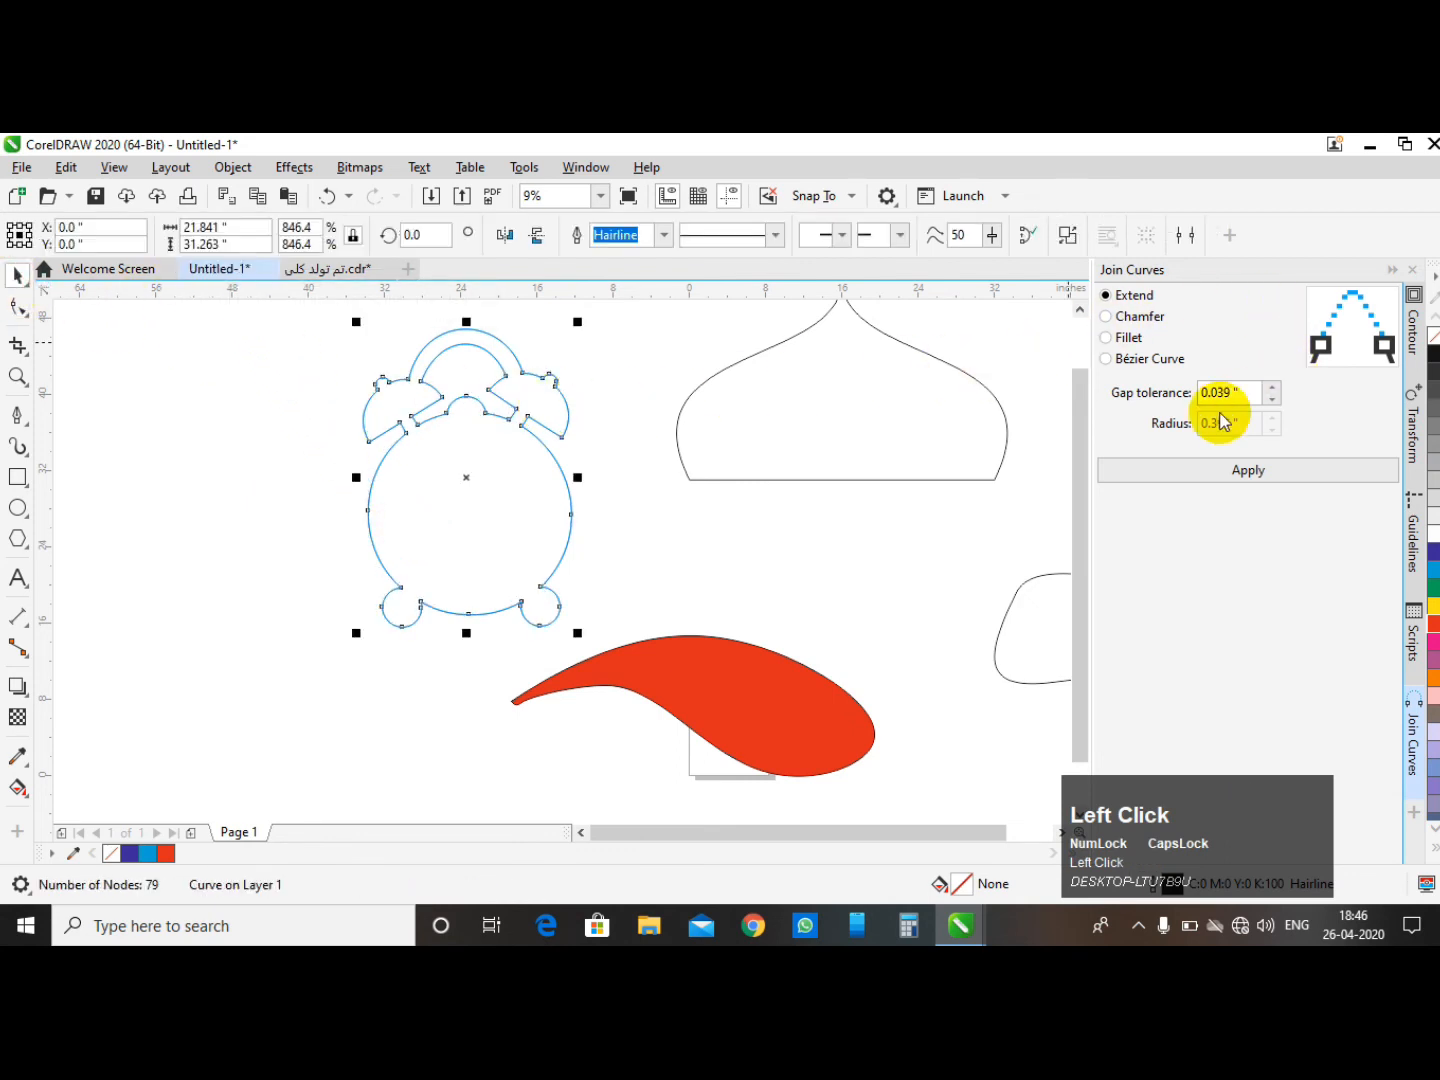
{"action": "left_click", "coordinate": [151, 465]}
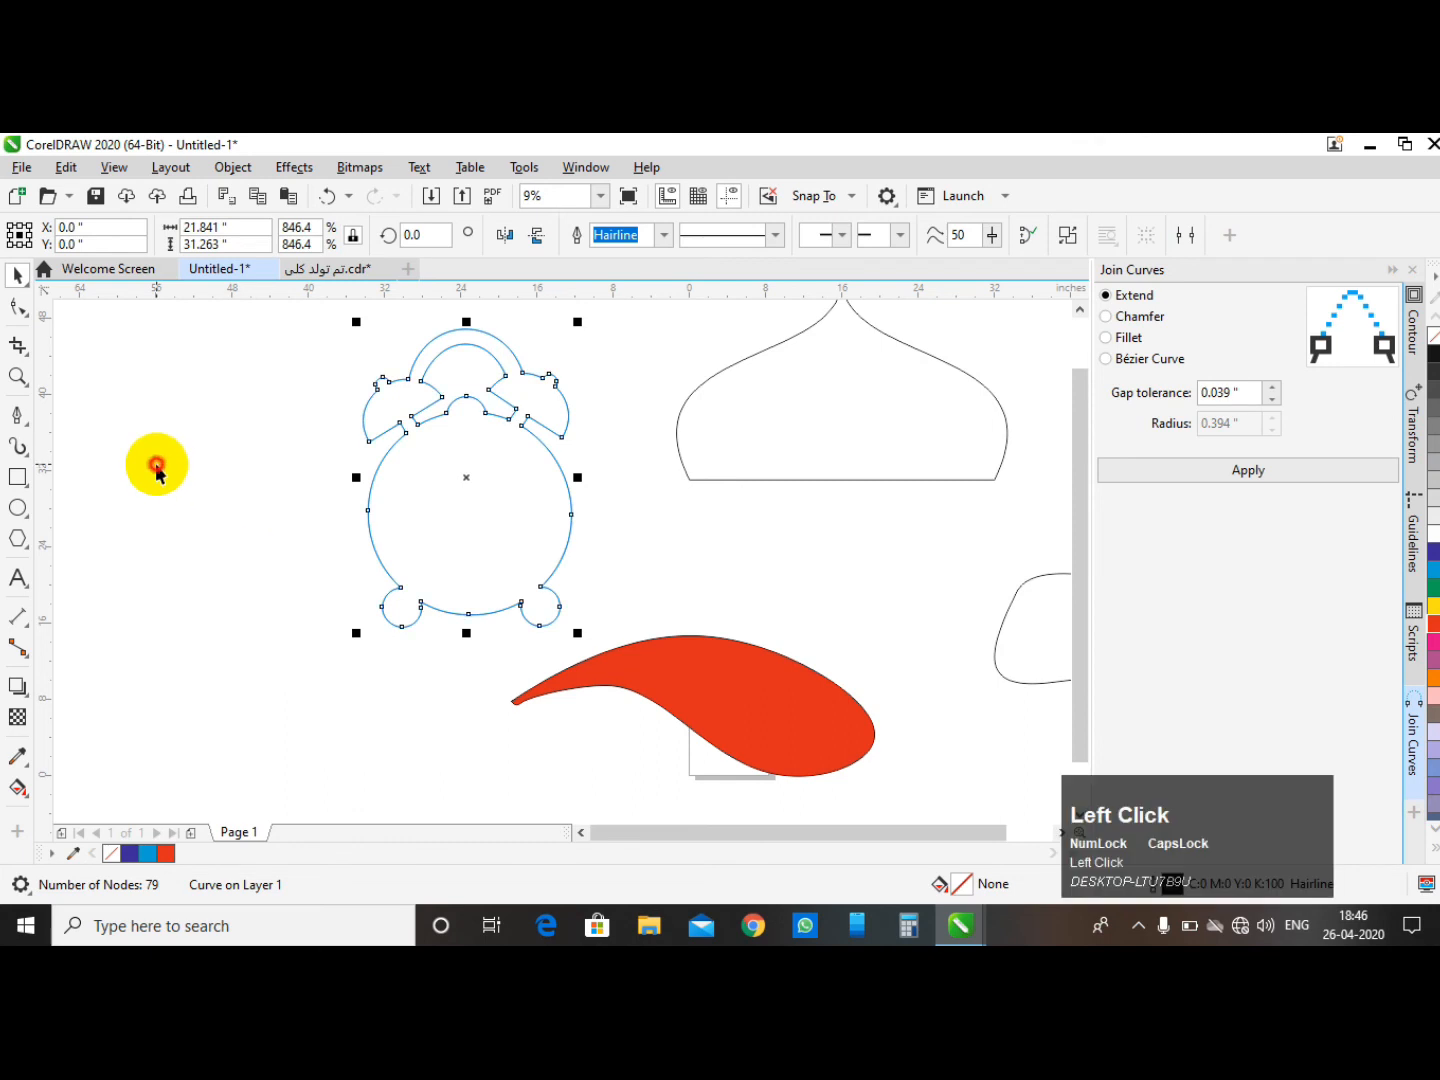
{"action": "scroll", "coordinate": [436, 481], "scroll_direction": "down", "scroll_amount": 2}
{"action": "left_click_drag", "start_coordinate": [316, 339], "coordinate": [571, 607]}
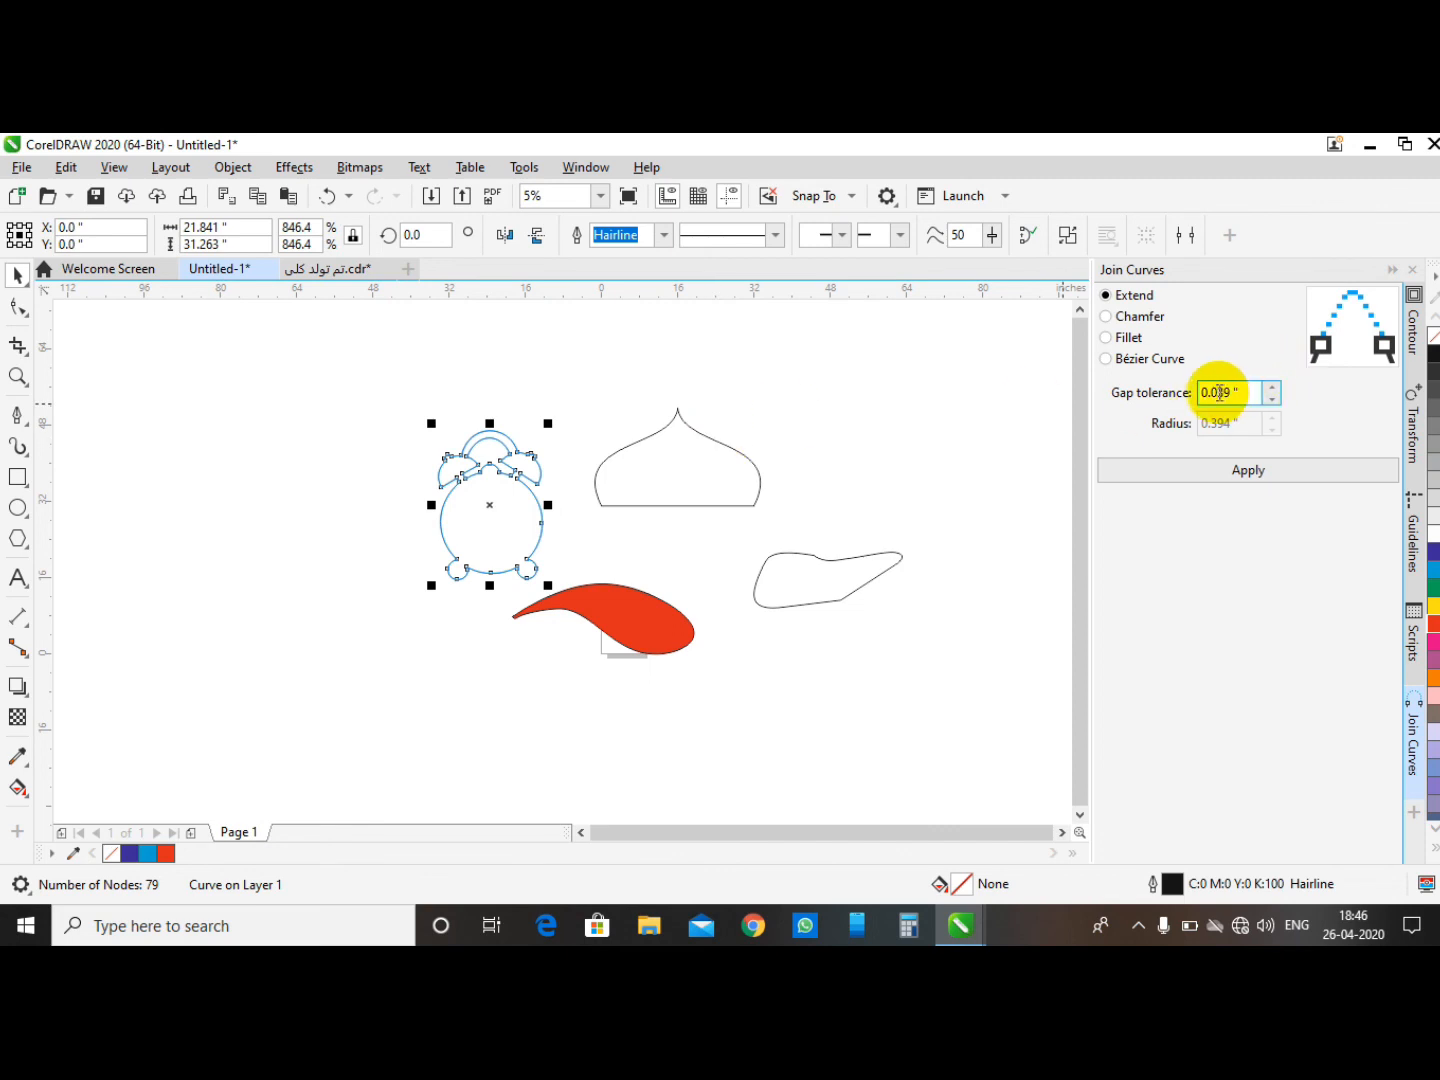
{"action": "left_click", "coordinate": [1108, 318]}
{"action": "left_click", "coordinate": [1106, 339]}
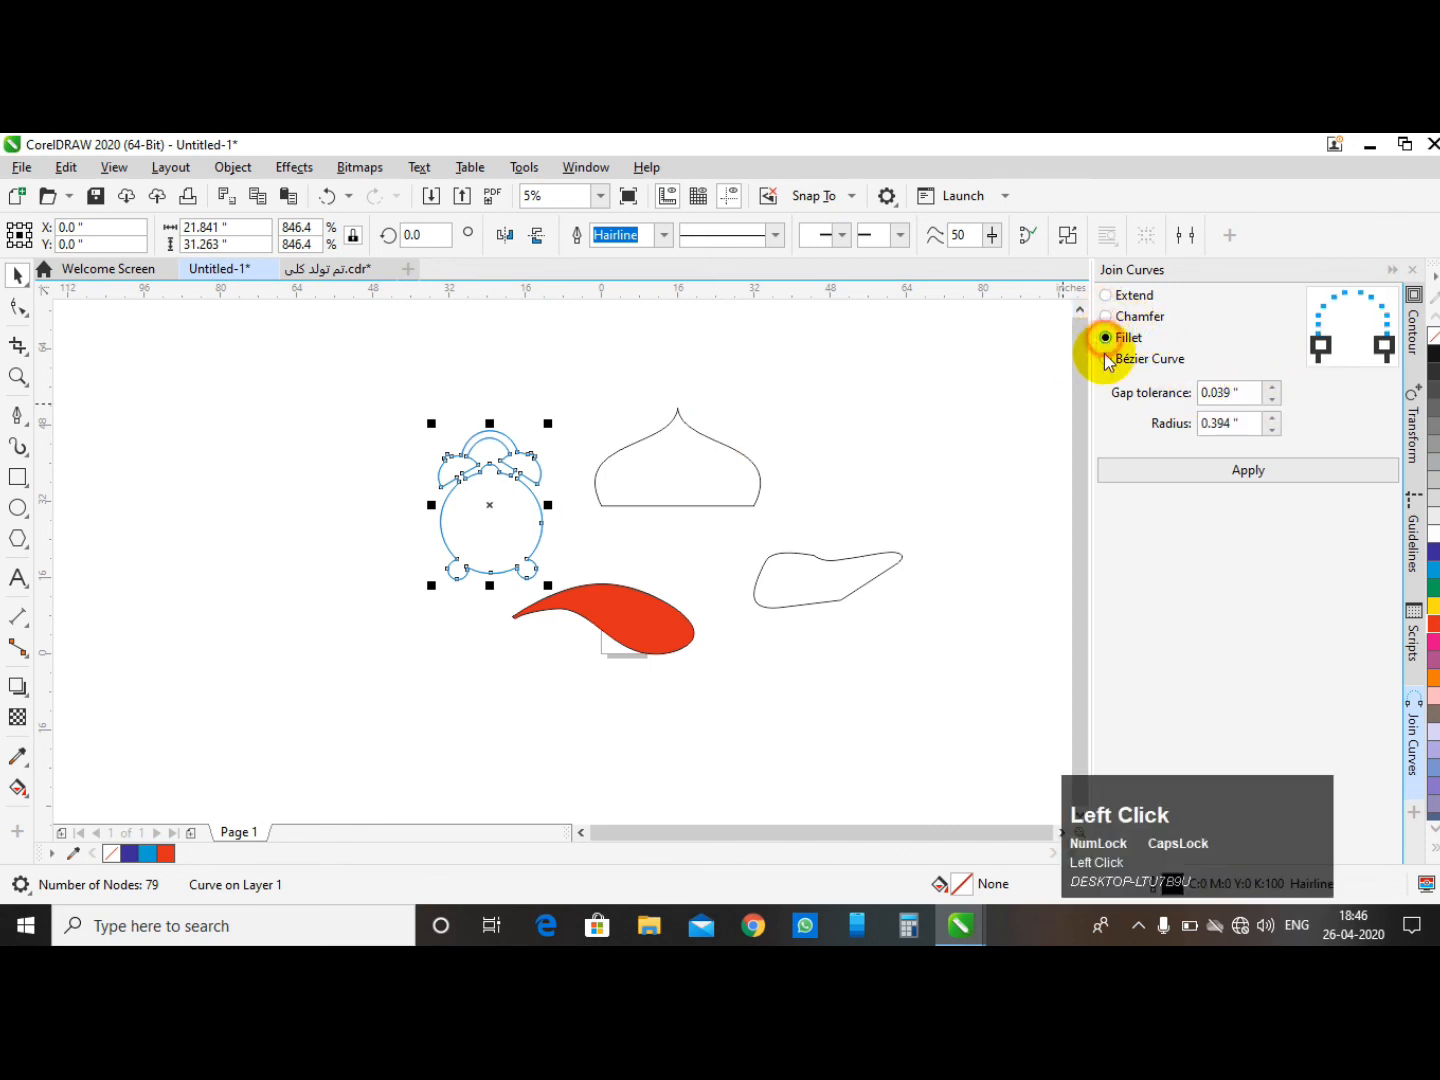
{"action": "left_click", "coordinate": [1108, 297]}
- Zoom in to inspect the gaps along the clock outline's top
{"action": "scroll", "coordinate": [450, 452], "scroll_direction": "up", "scroll_amount": 2}
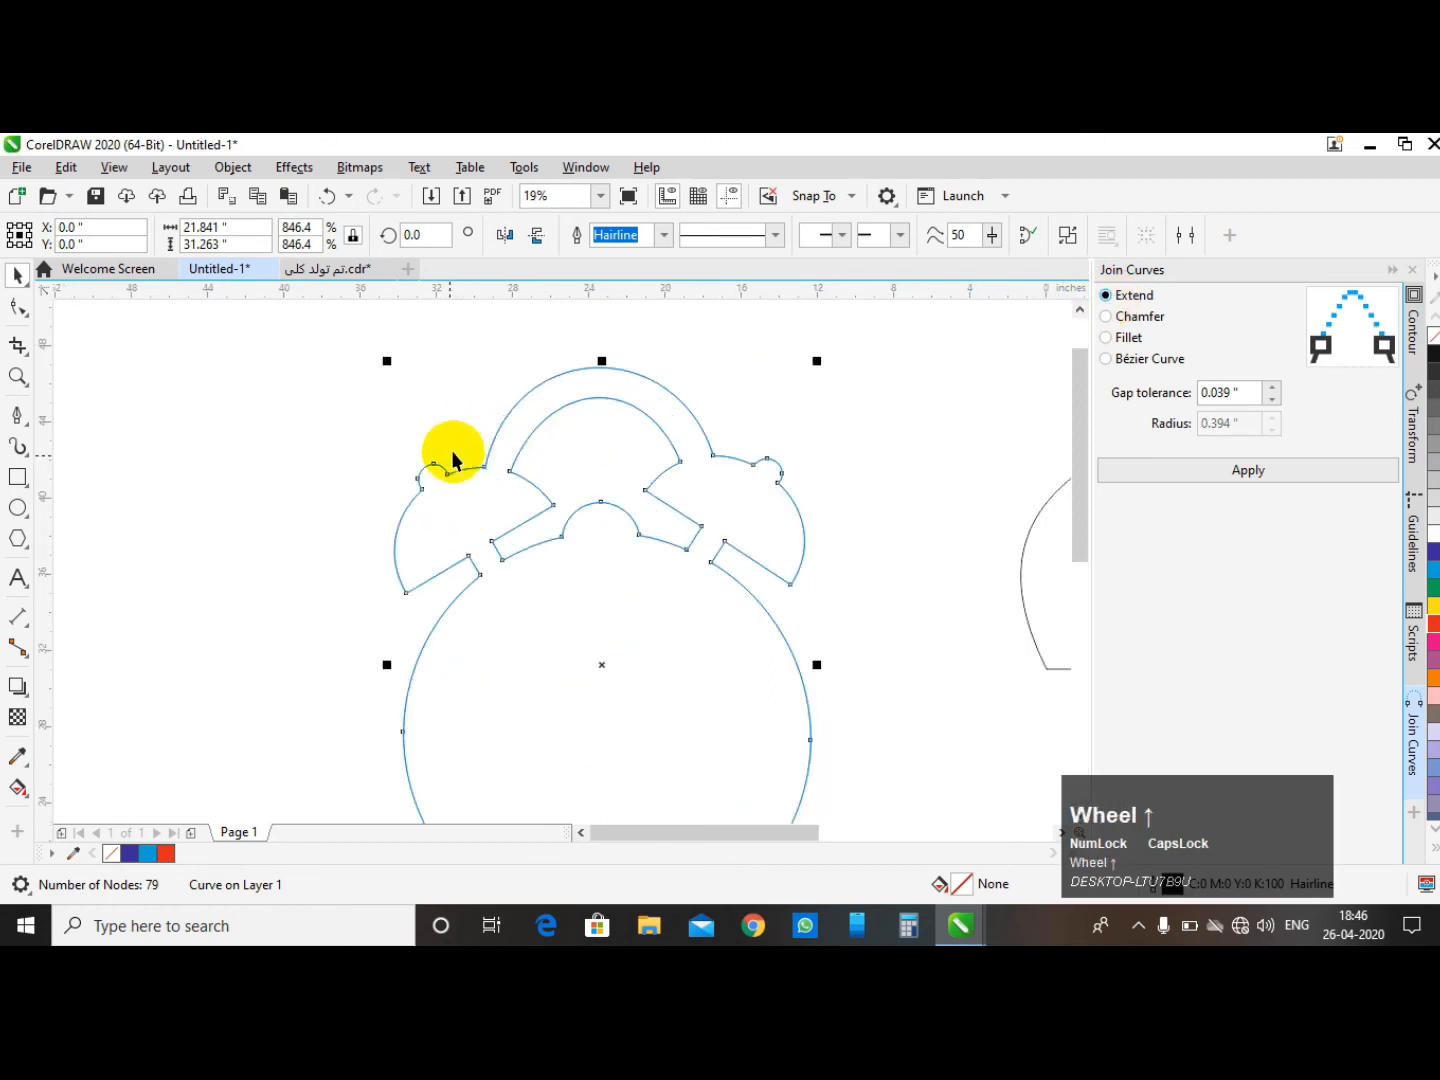
{"action": "left_click", "coordinate": [855, 395]}
{"action": "scroll", "coordinate": [779, 460], "scroll_direction": "up", "scroll_amount": 1}
{"action": "scroll", "coordinate": [744, 481], "scroll_direction": "up", "scroll_amount": 1}
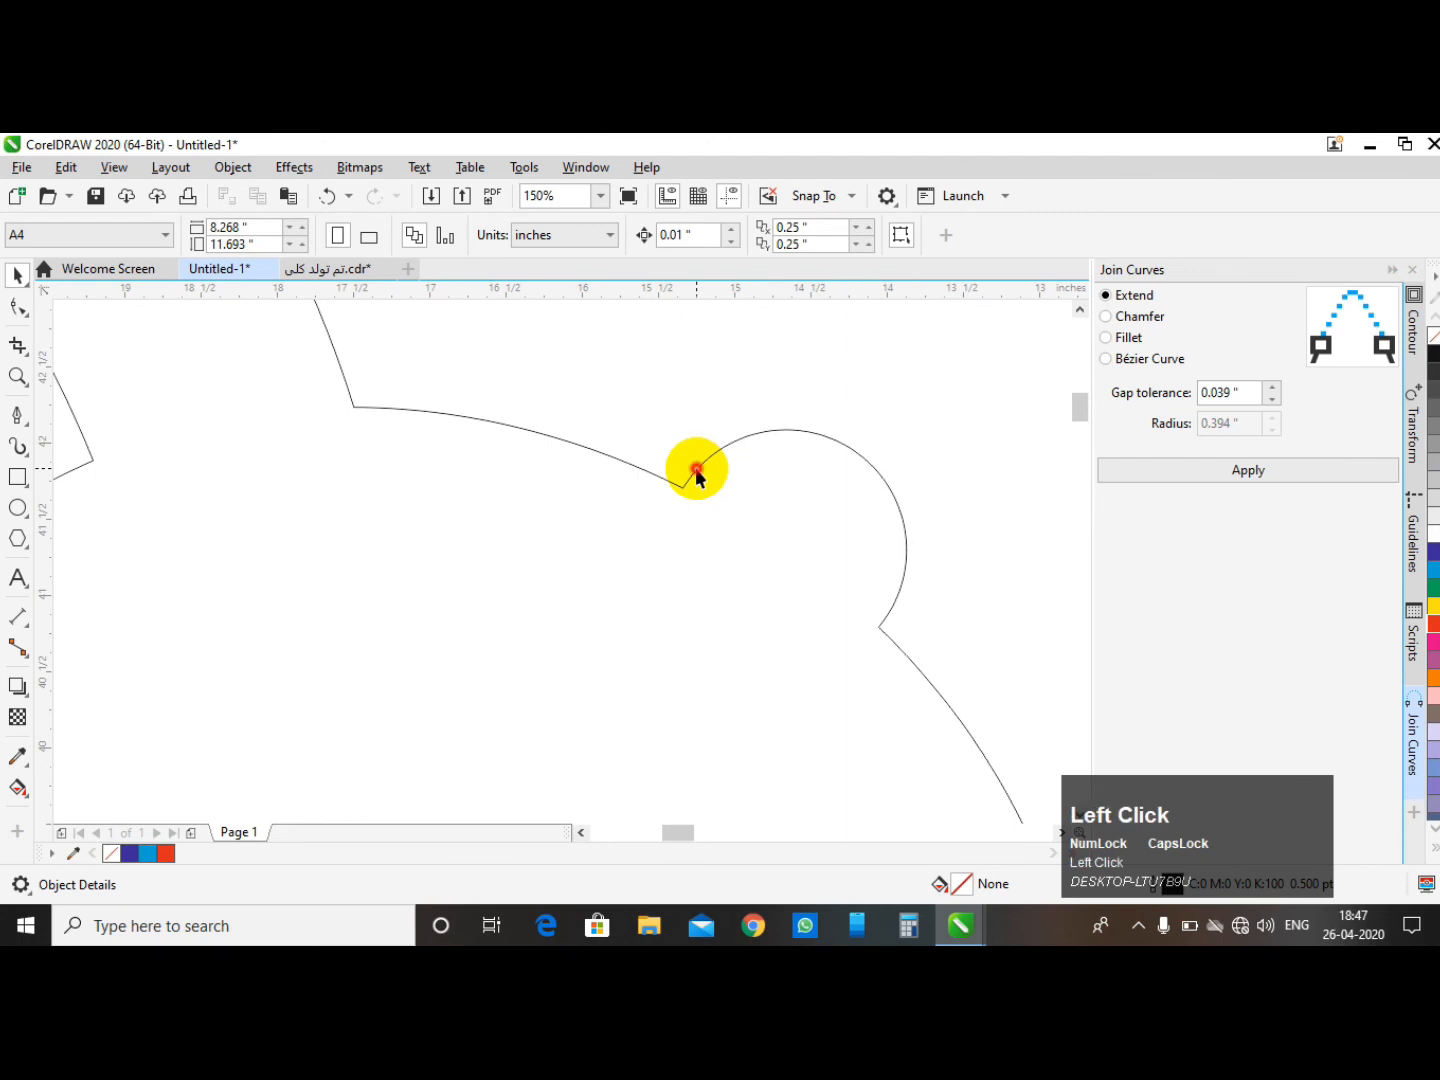
{"action": "left_click", "coordinate": [698, 471]}
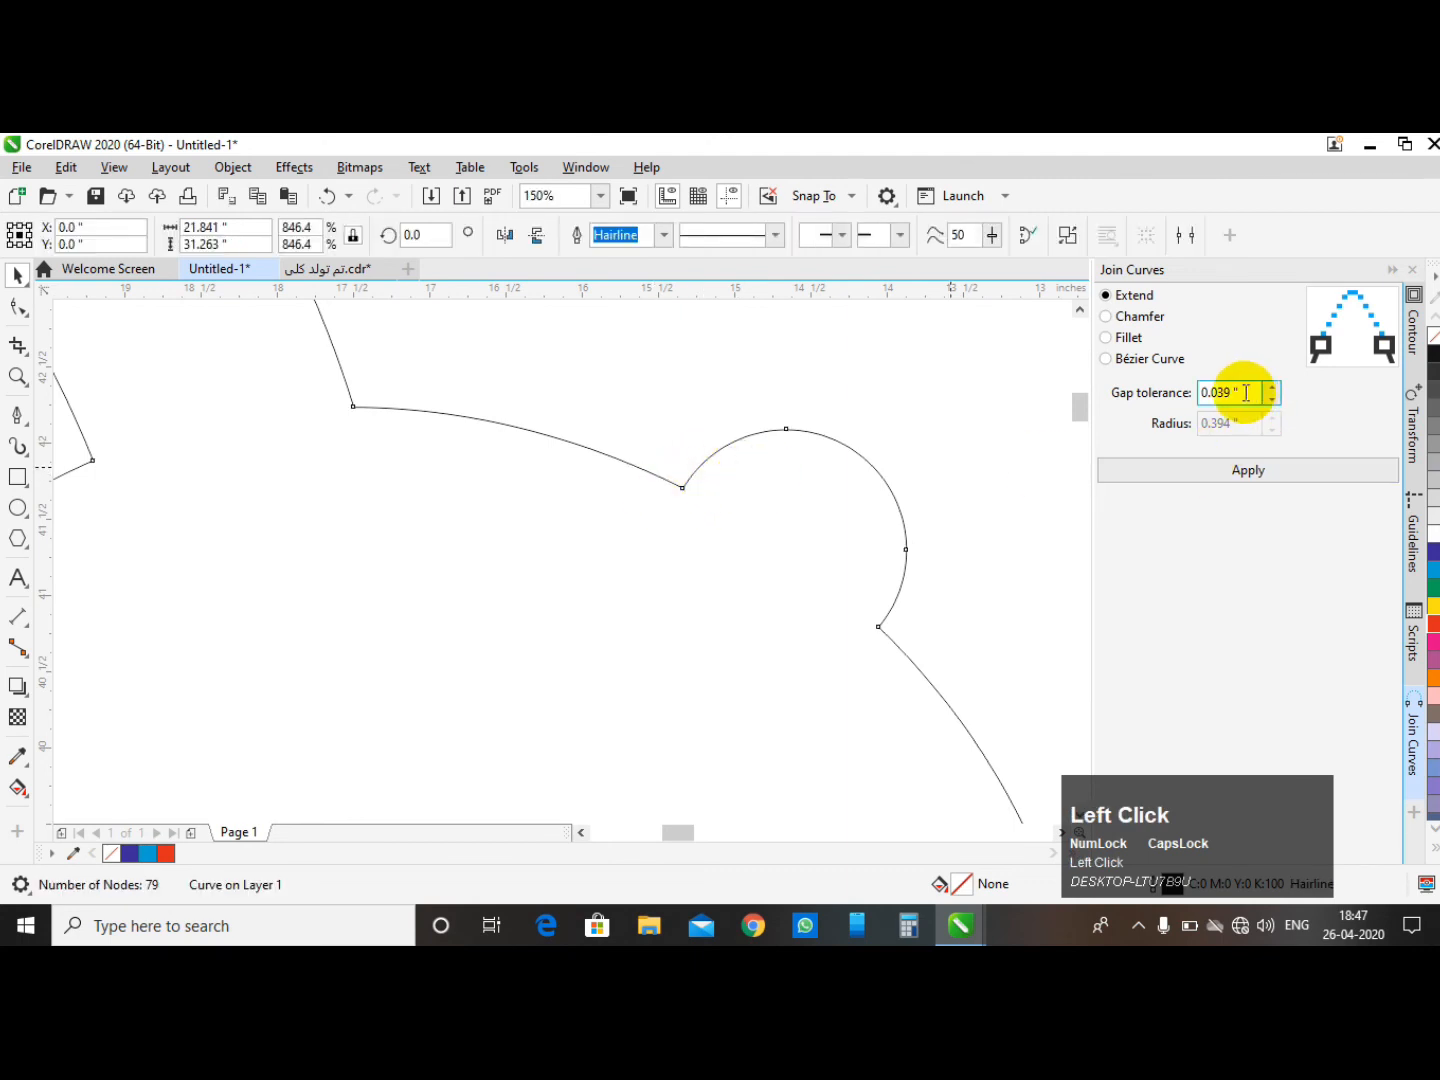
{"action": "scroll", "coordinate": [659, 408], "scroll_direction": "down", "scroll_amount": 5}
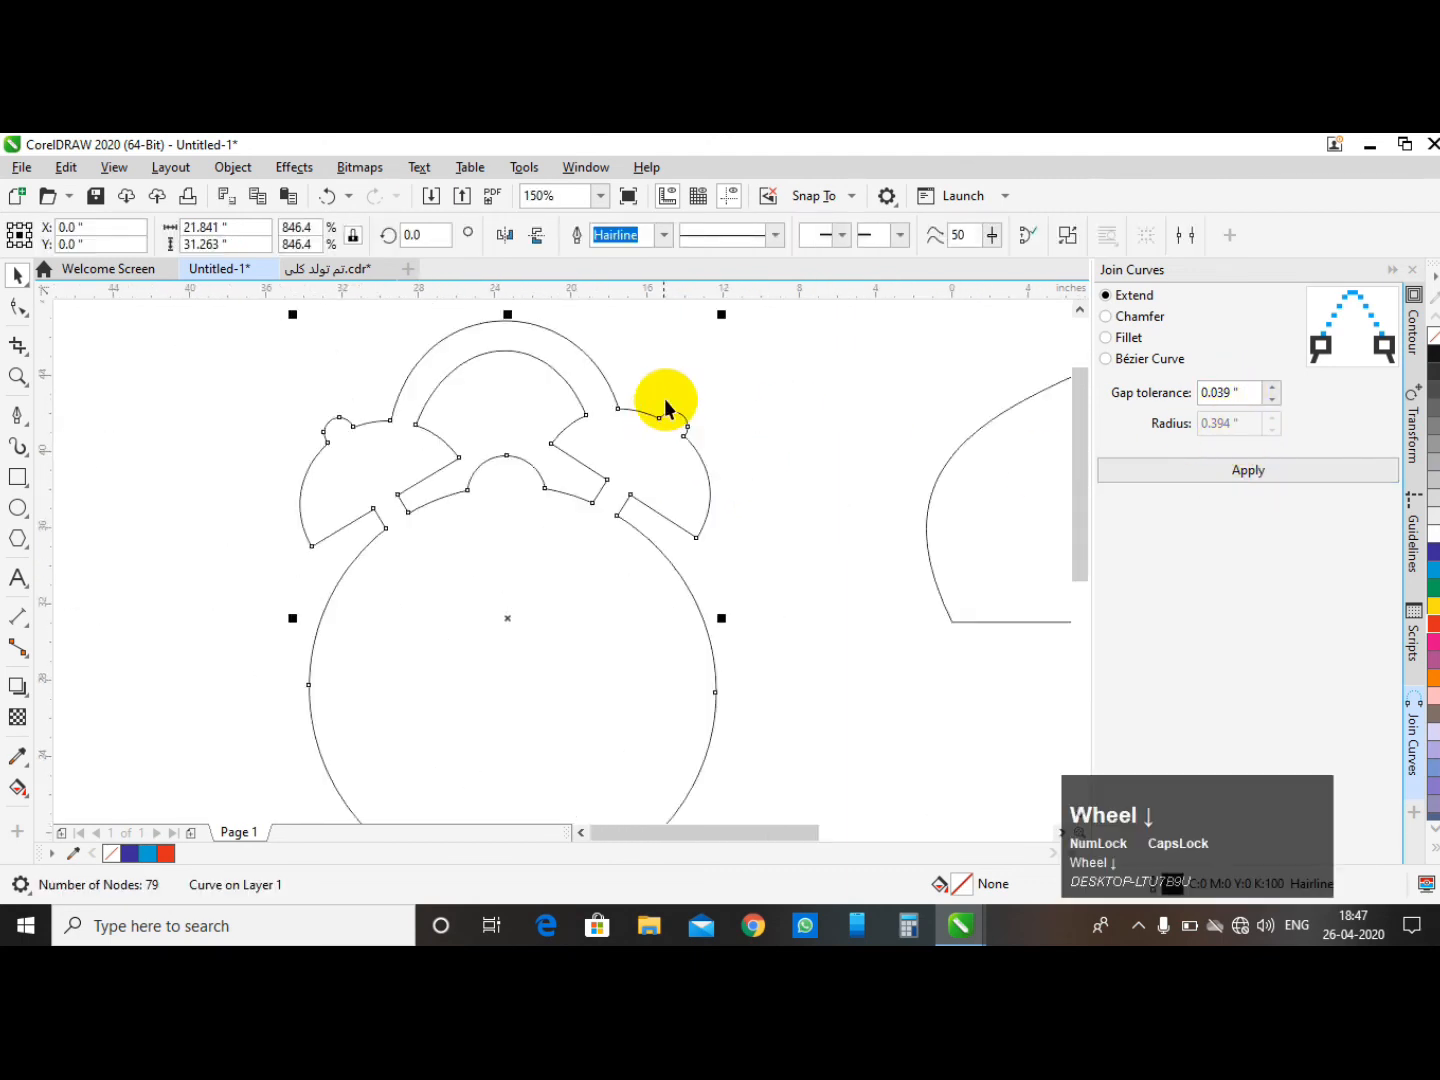
{"action": "left_click", "coordinate": [640, 482]}
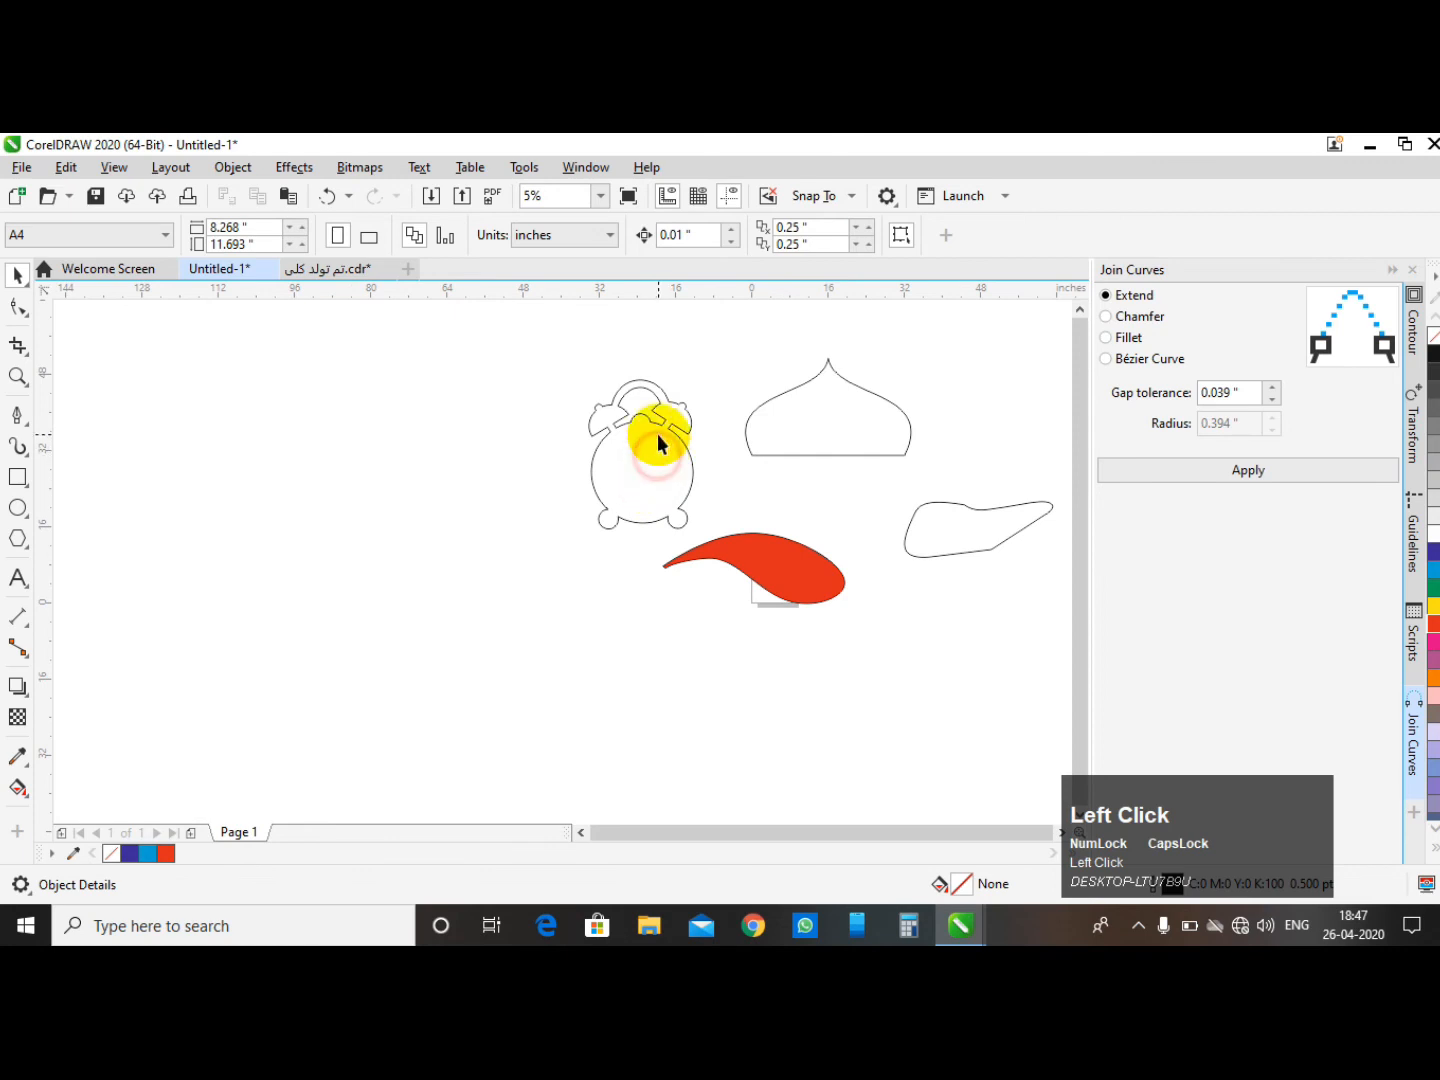
{"action": "left_click", "coordinate": [661, 420]}
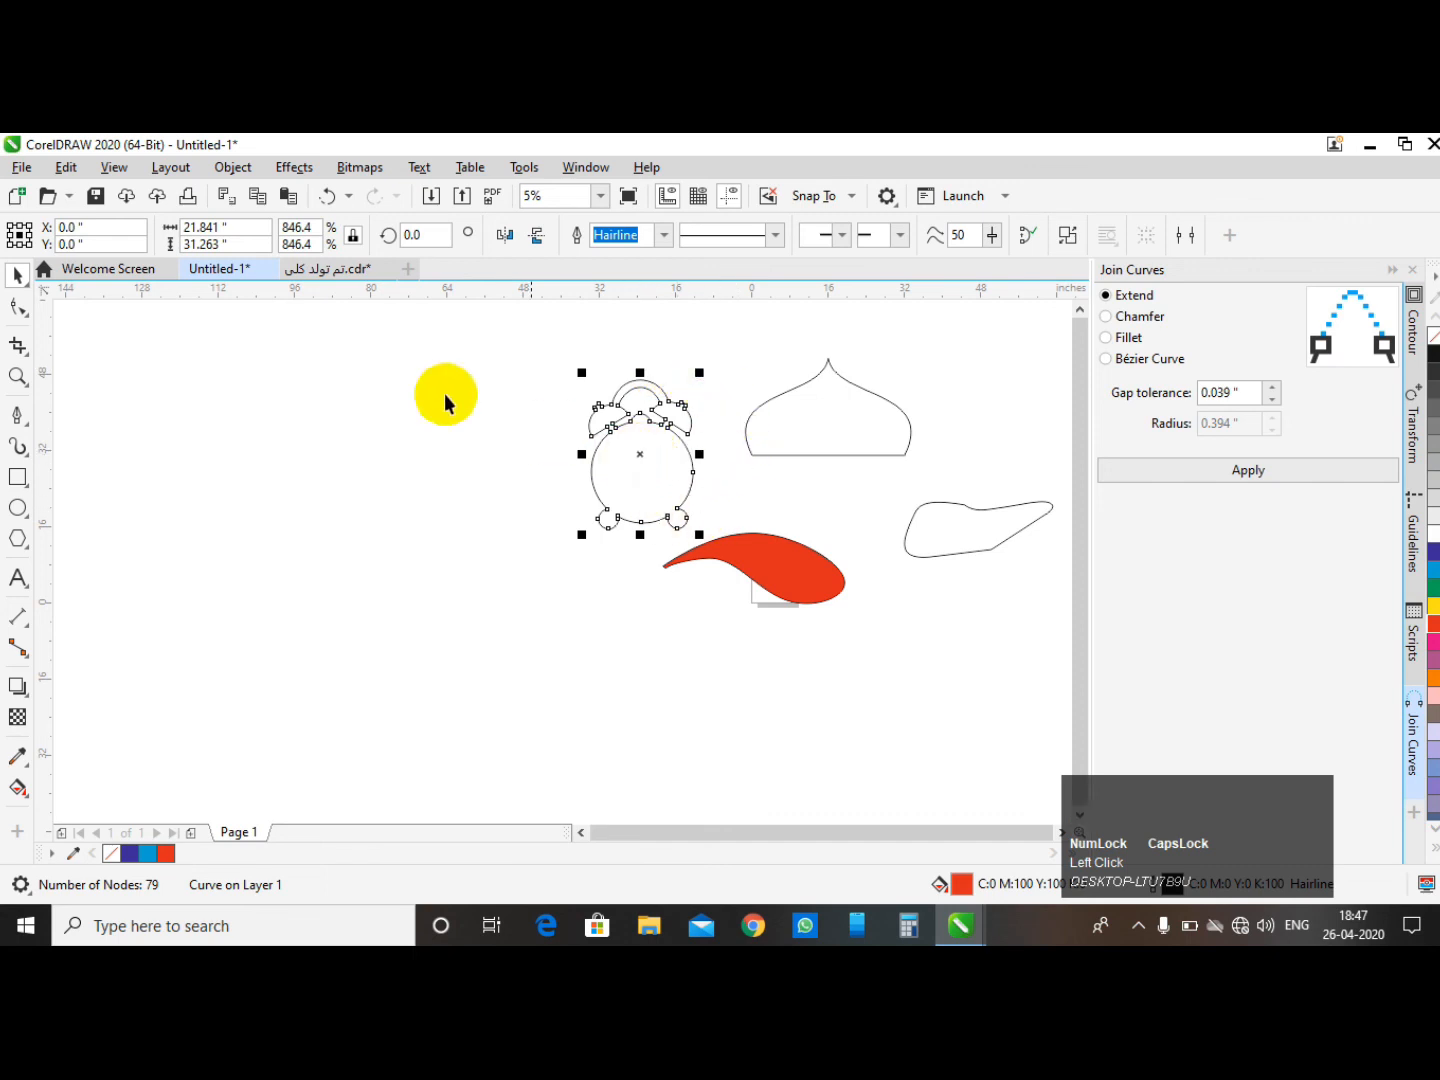
- Break the clock outline at all its selected nodes and undo the break
{"action": "left_click", "coordinate": [18, 307]}
{"action": "left_click_drag", "start_coordinate": [447, 346], "coordinate": [740, 578]}
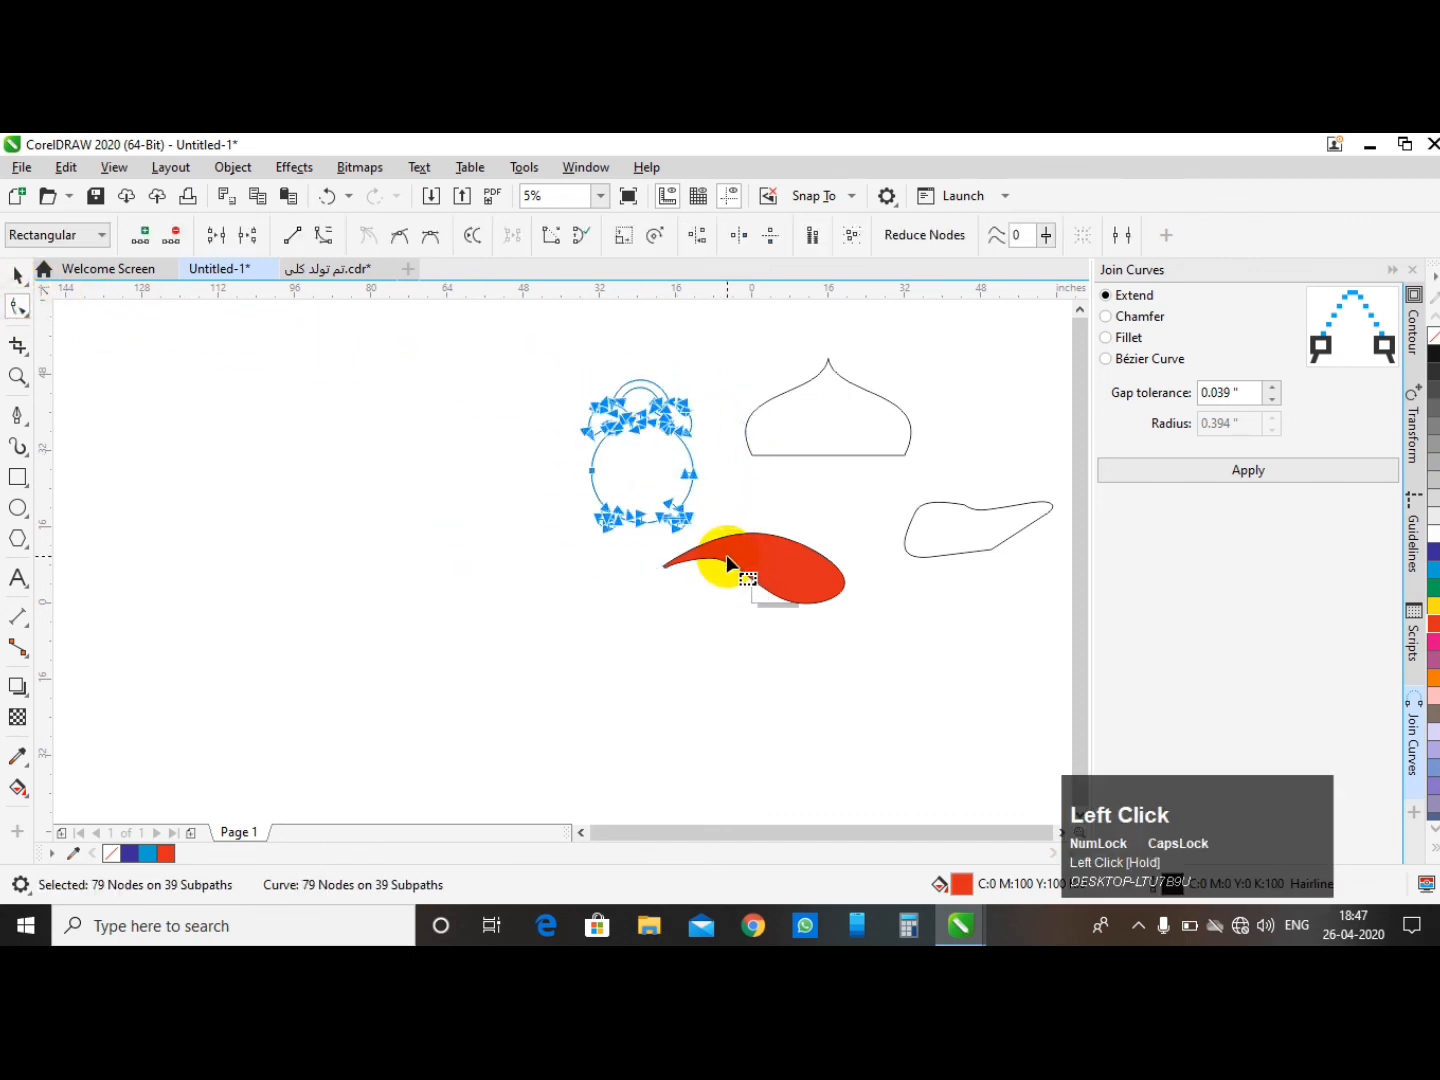
{"action": "left_click", "coordinate": [246, 239]}
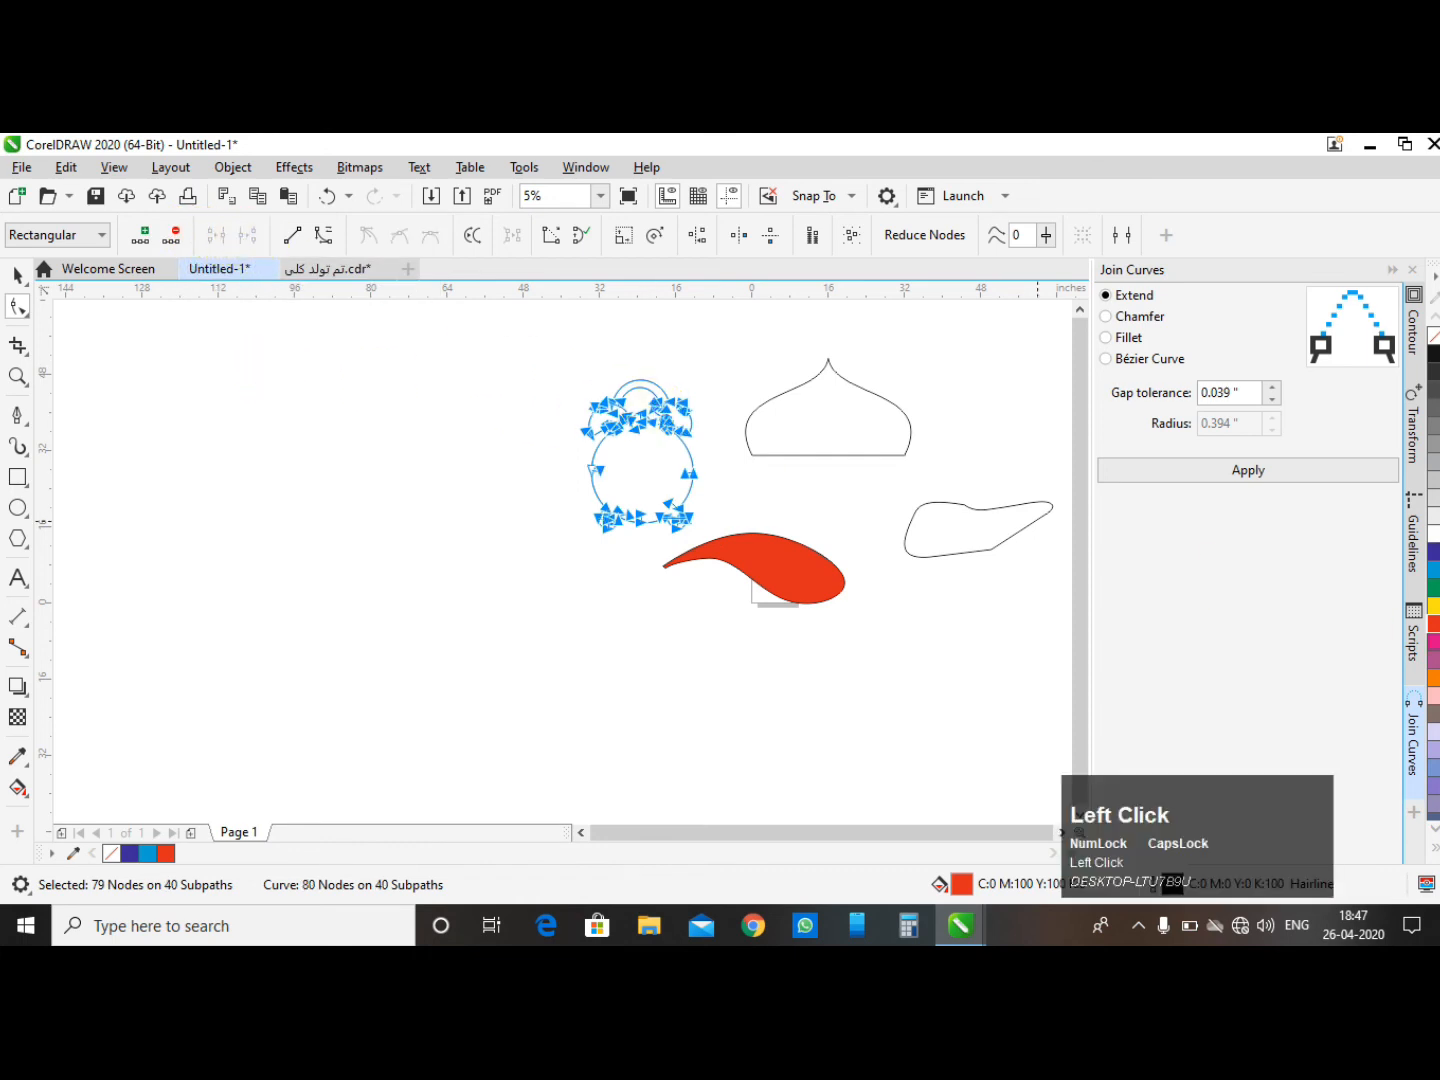
{"action": "key", "text": "ctrl+z"}
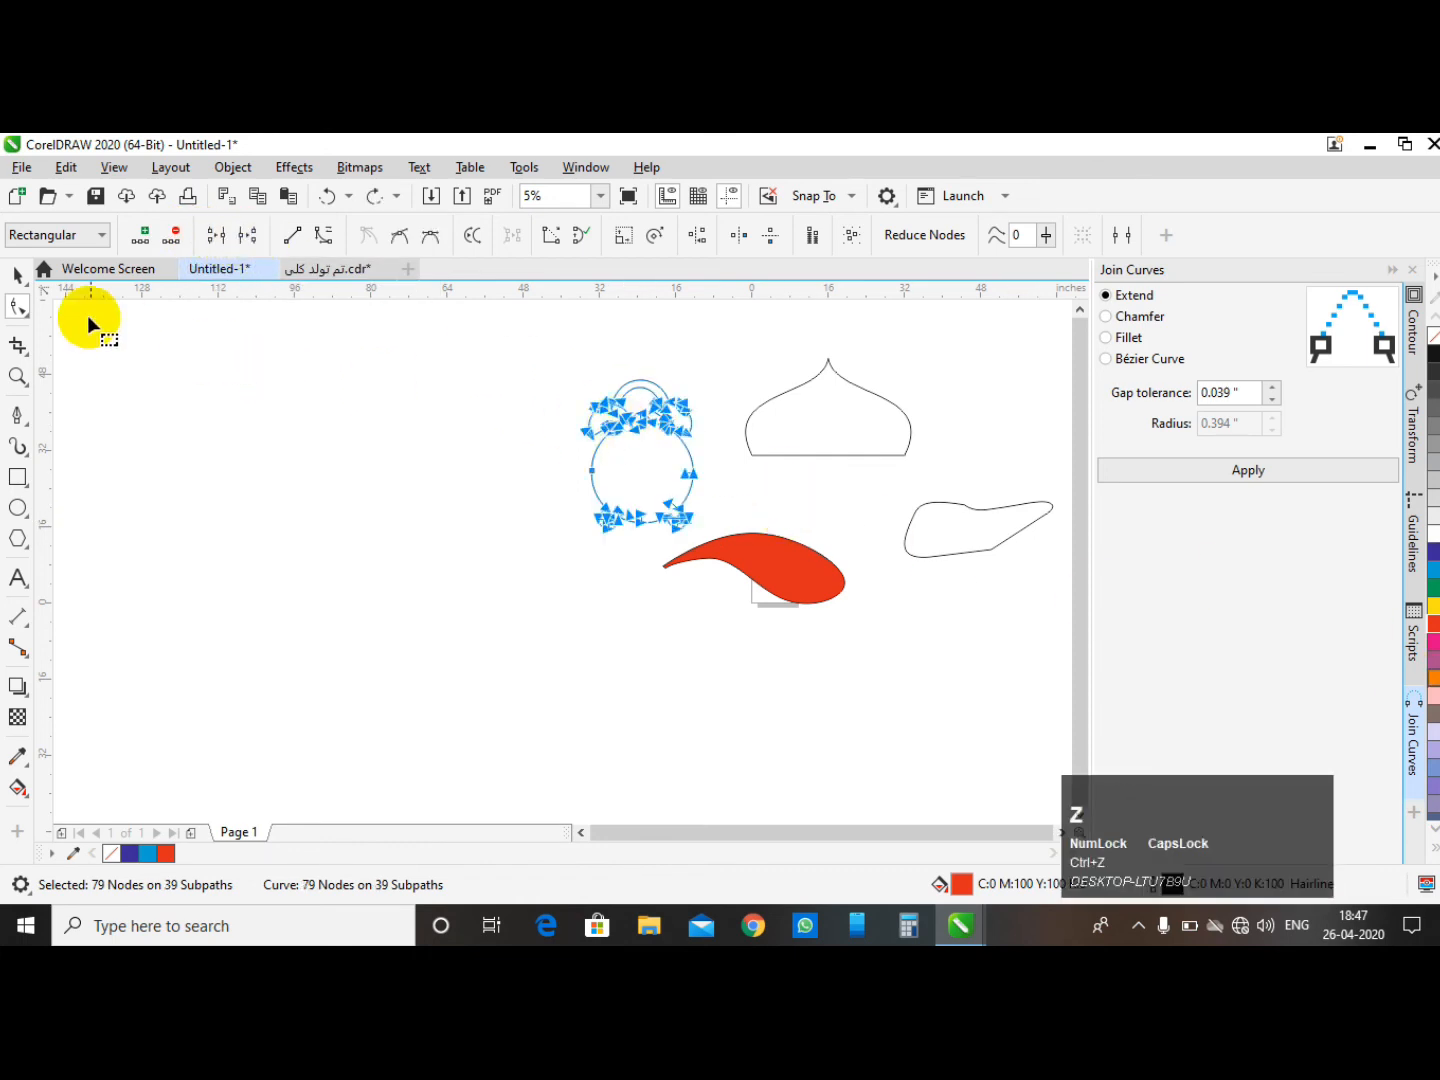
- Select the clock outline and apply Join Curves in Extend mode with a 0.039" gap tolerance to close it
{"action": "left_click", "coordinate": [21, 275]}
{"action": "left_click", "coordinate": [325, 427]}
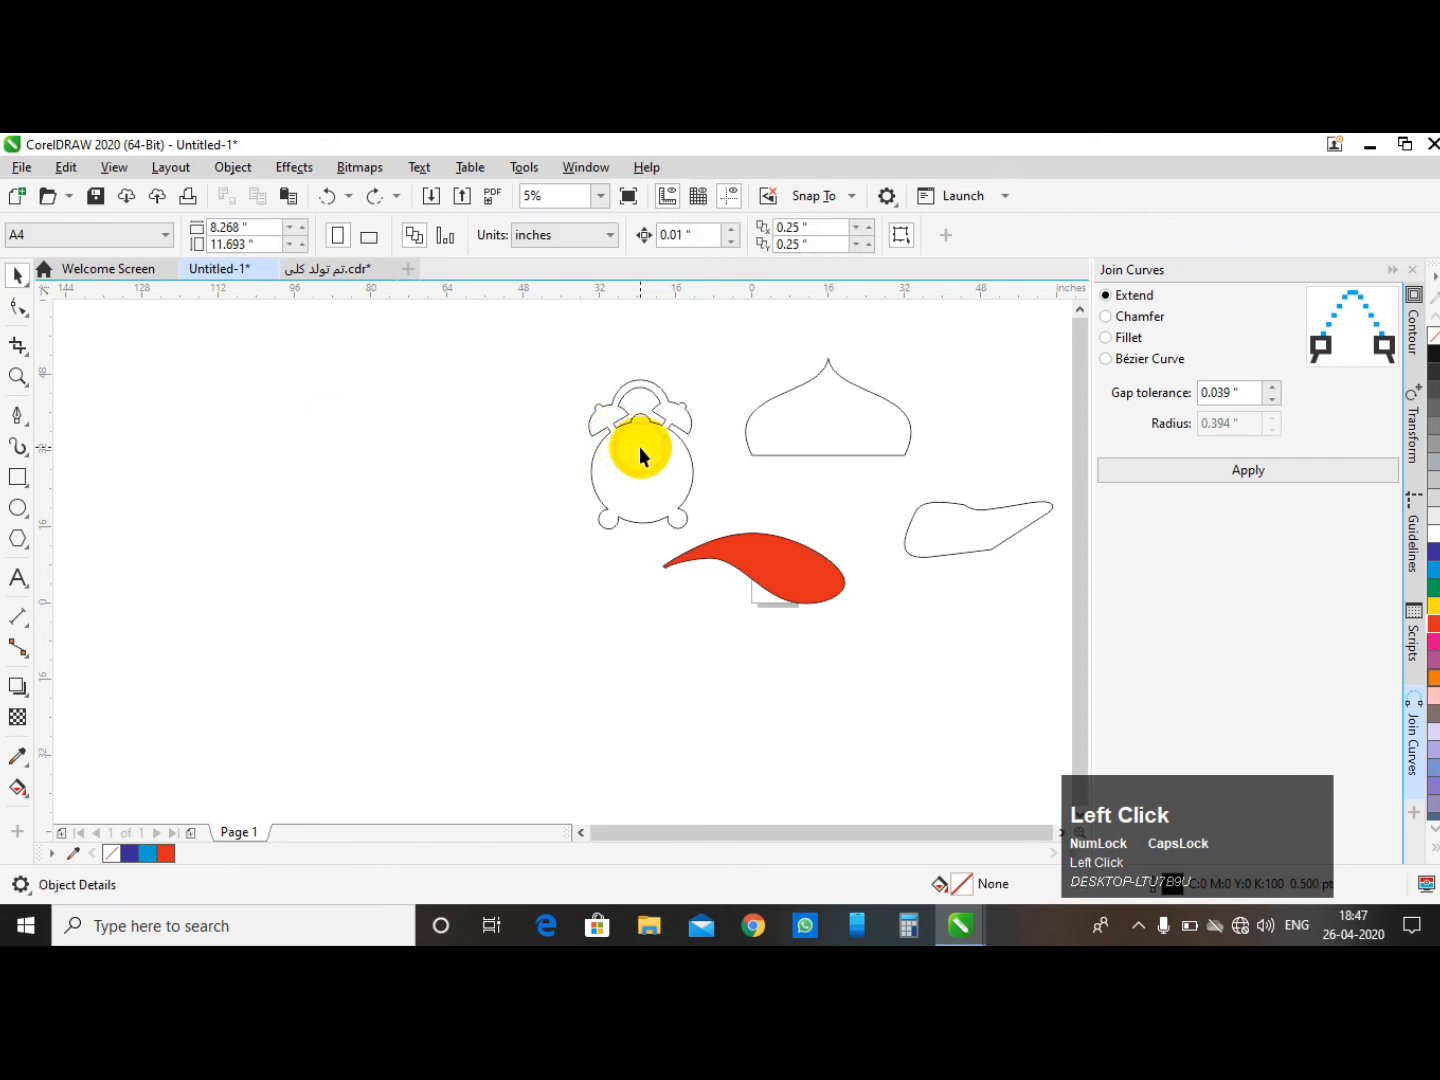
{"action": "left_click", "coordinate": [660, 428]}
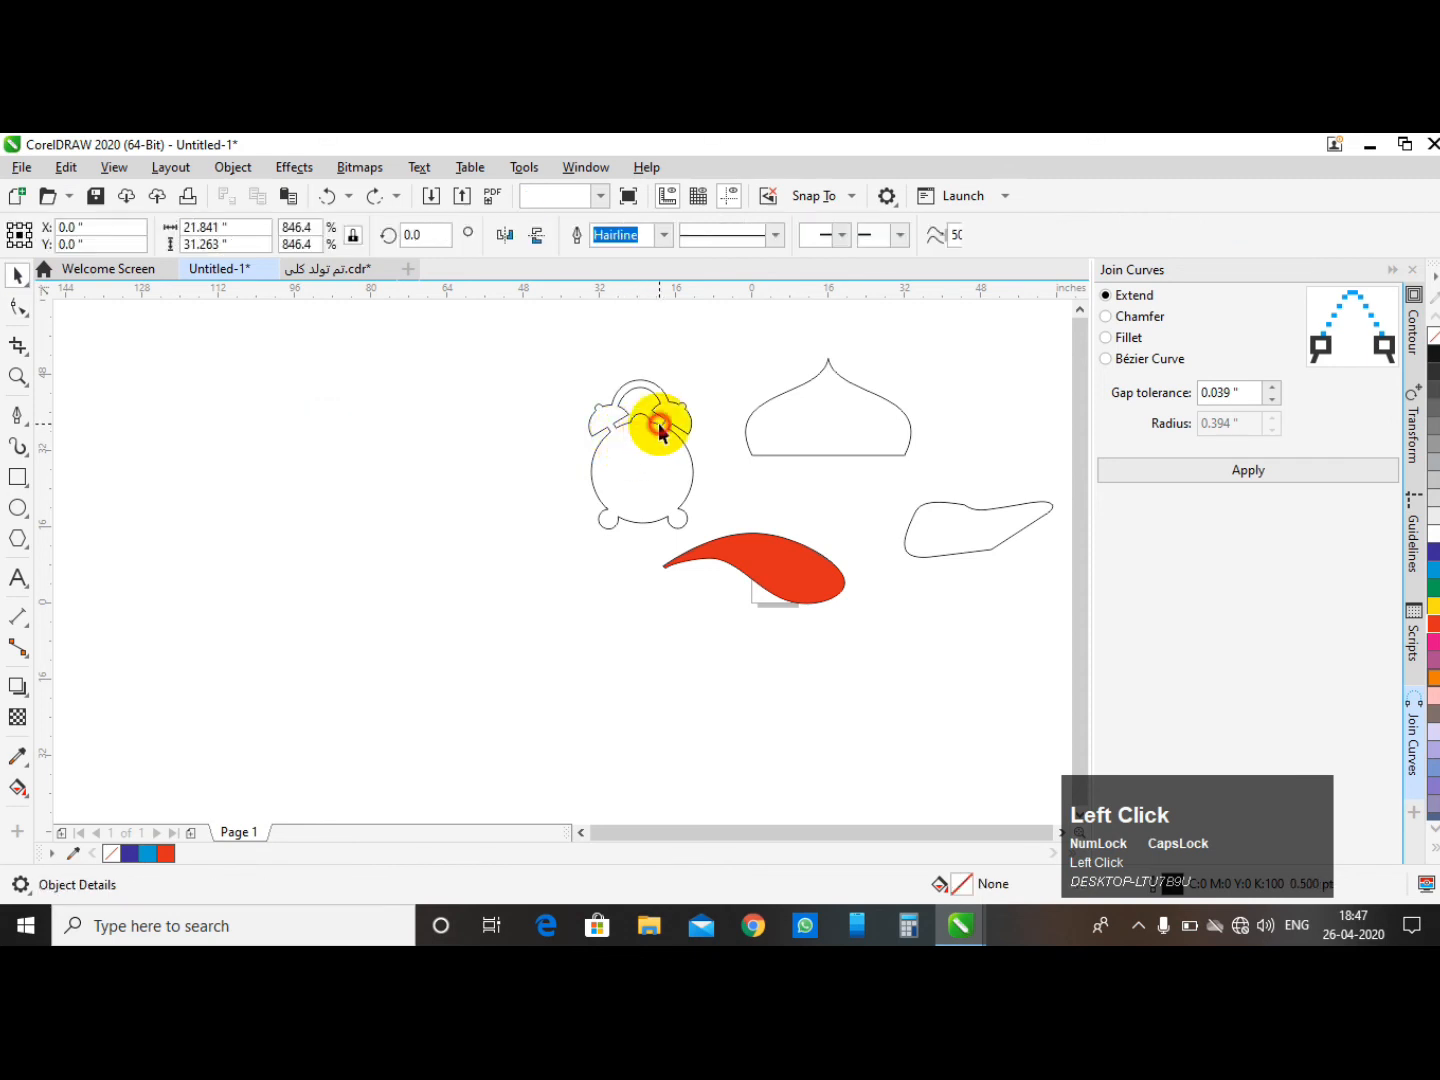
{"action": "left_click", "coordinate": [1312, 475]}
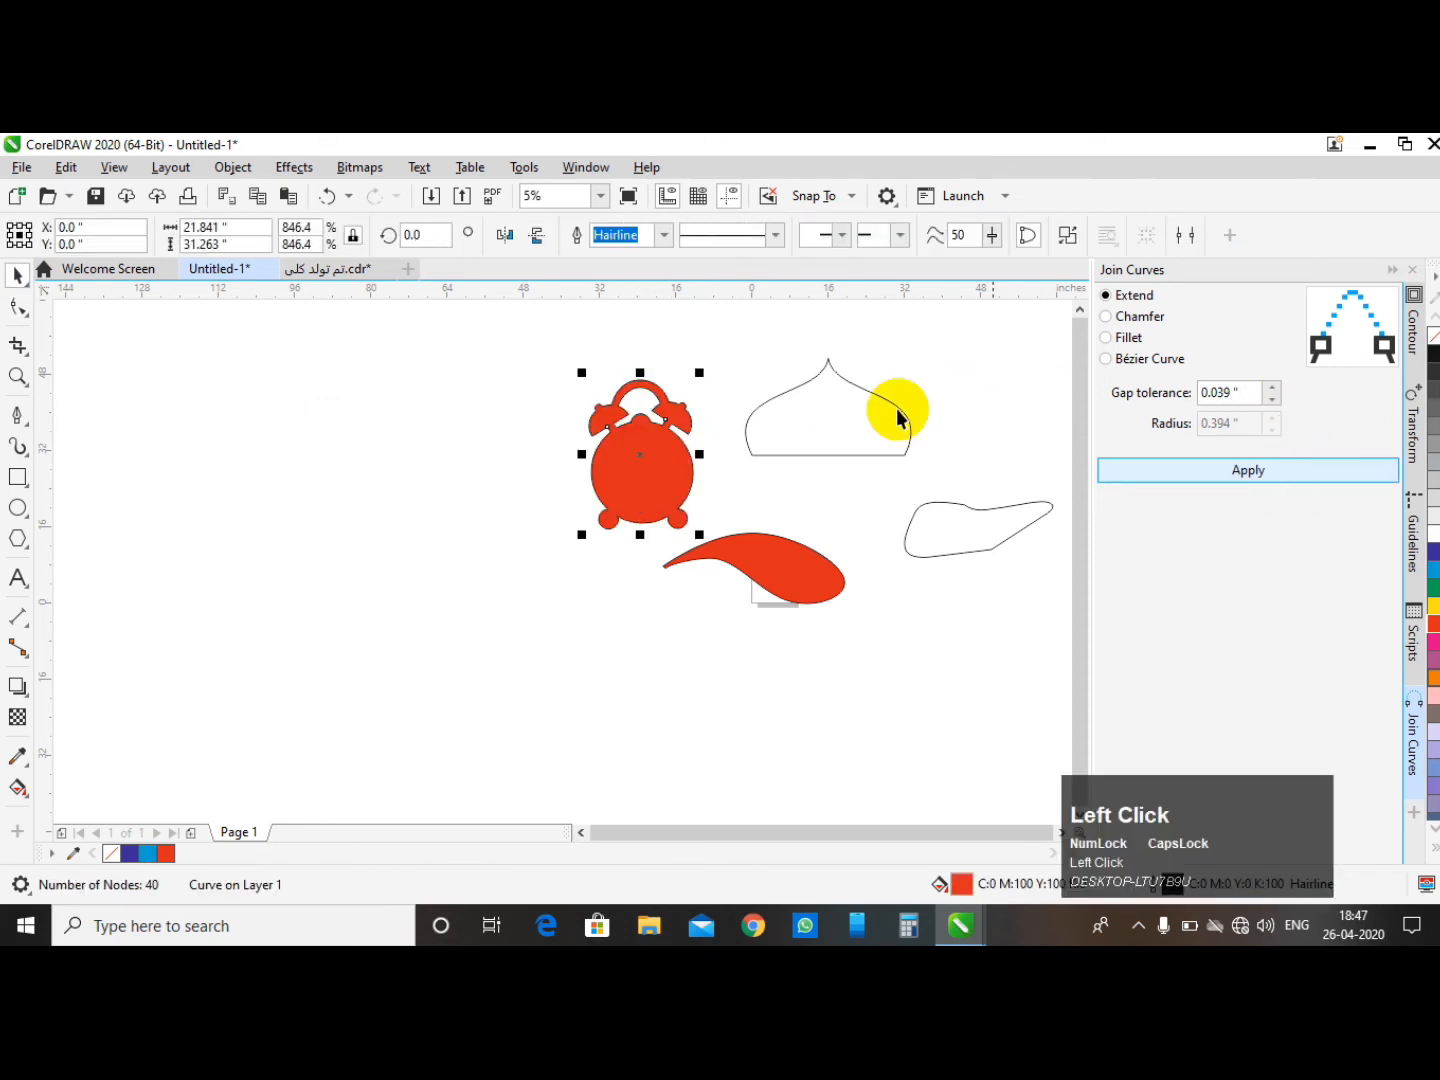
{"action": "left_click", "coordinate": [759, 362]}
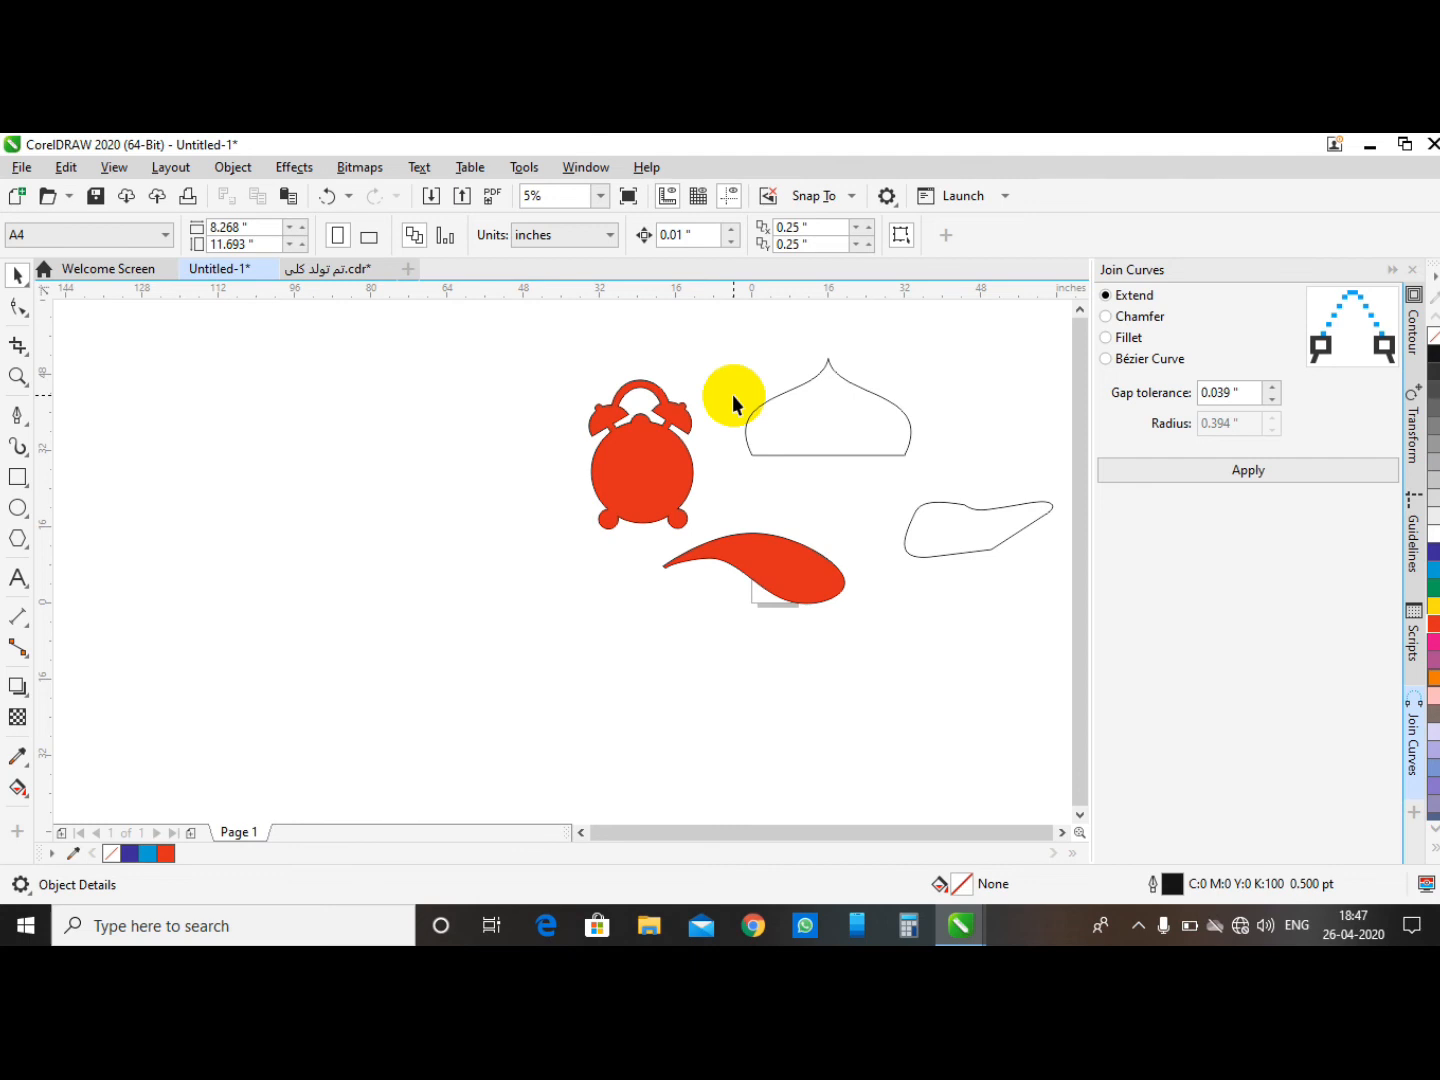
- Select all four shapes on the page and delete them
{"action": "scroll", "coordinate": [430, 492], "scroll_direction": "down", "scroll_amount": 2}
{"action": "scroll", "coordinate": [377, 405], "scroll_direction": "up", "scroll_amount": 4}
{"action": "scroll", "coordinate": [391, 407], "scroll_direction": "down", "scroll_amount": 3}
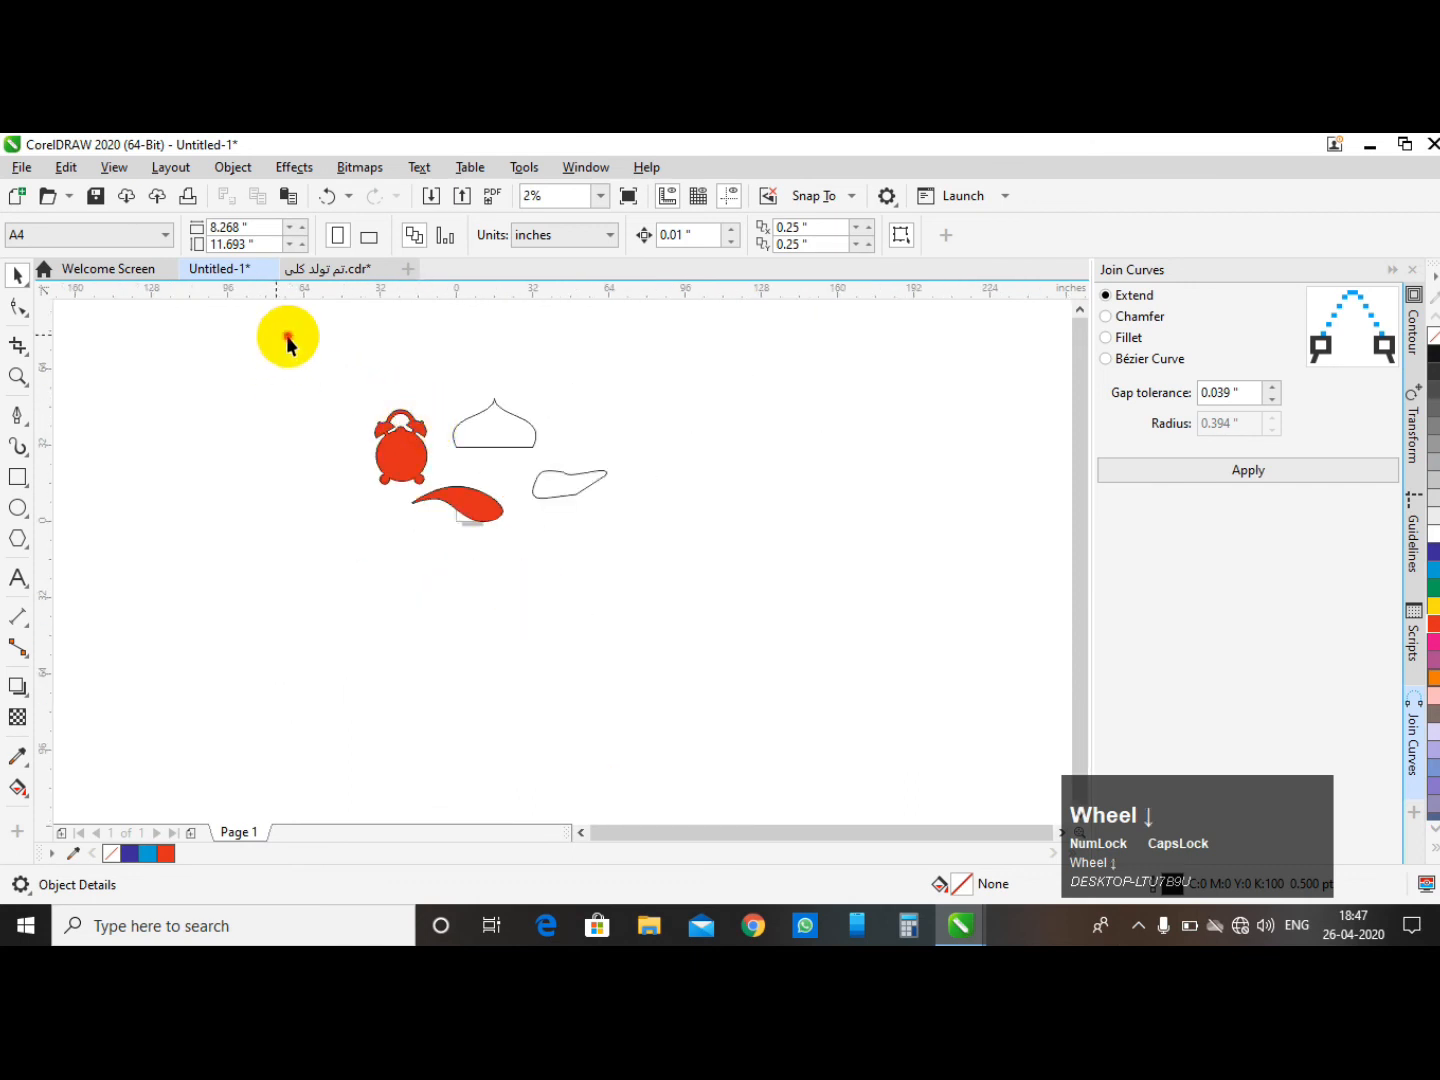
{"action": "left_click_drag", "start_coordinate": [274, 341], "coordinate": [760, 627]}
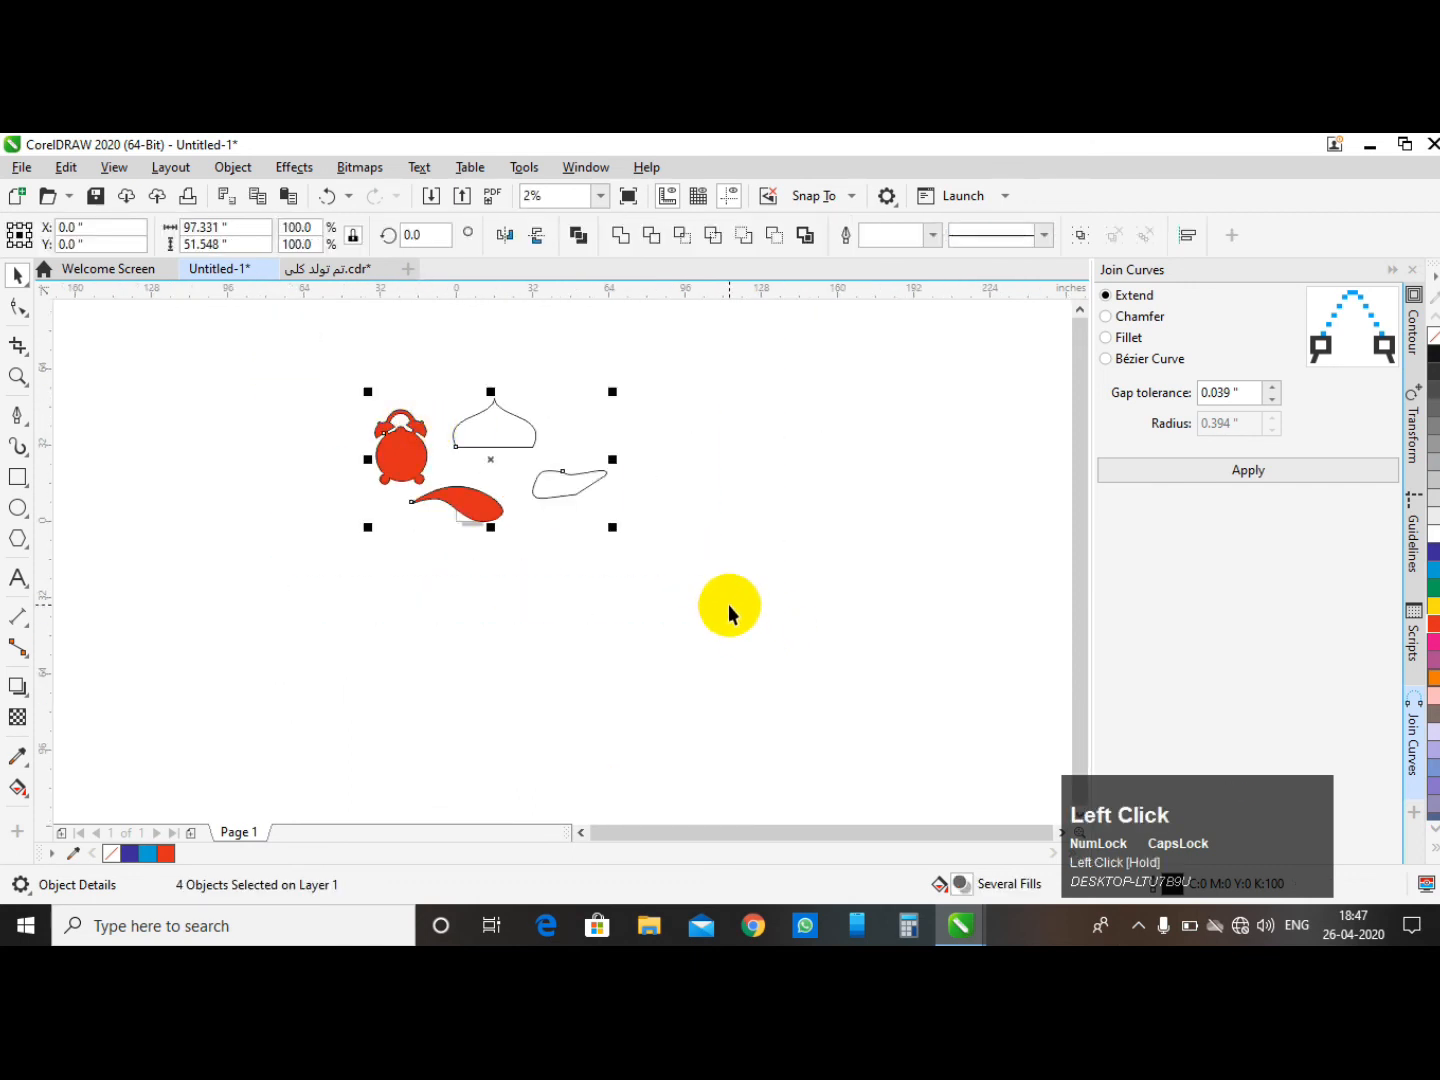
{"action": "left_click", "coordinate": [32, 436]}
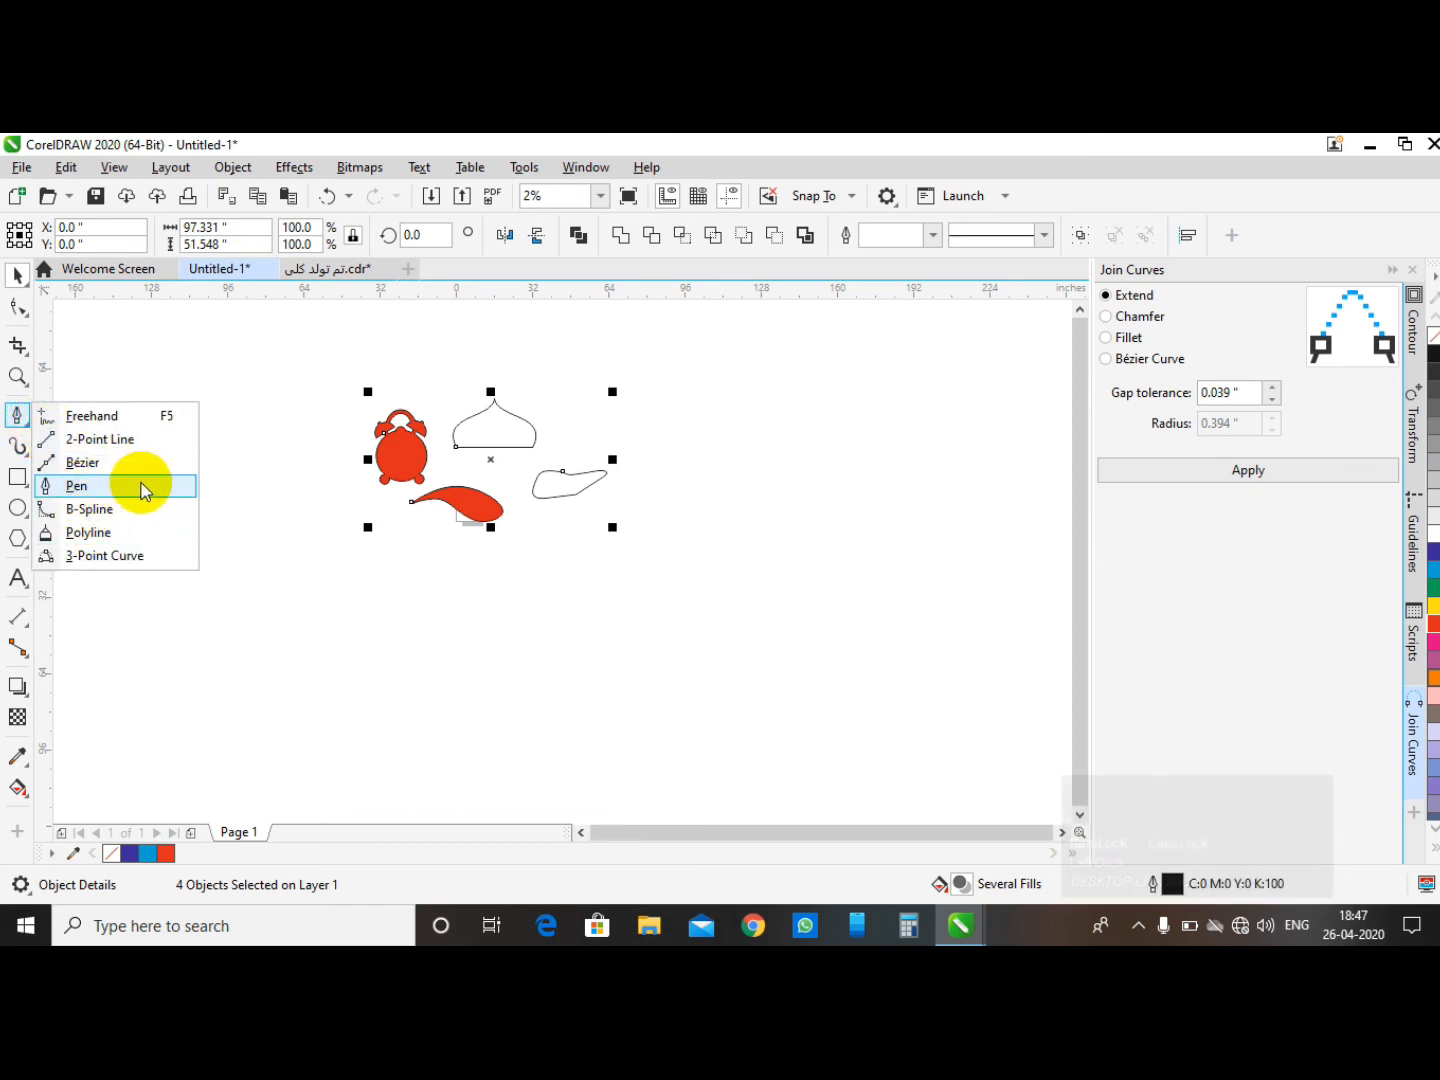
{"action": "scroll", "coordinate": [411, 418], "scroll_direction": "down", "scroll_amount": 1}
{"action": "left_click", "coordinate": [341, 354]}
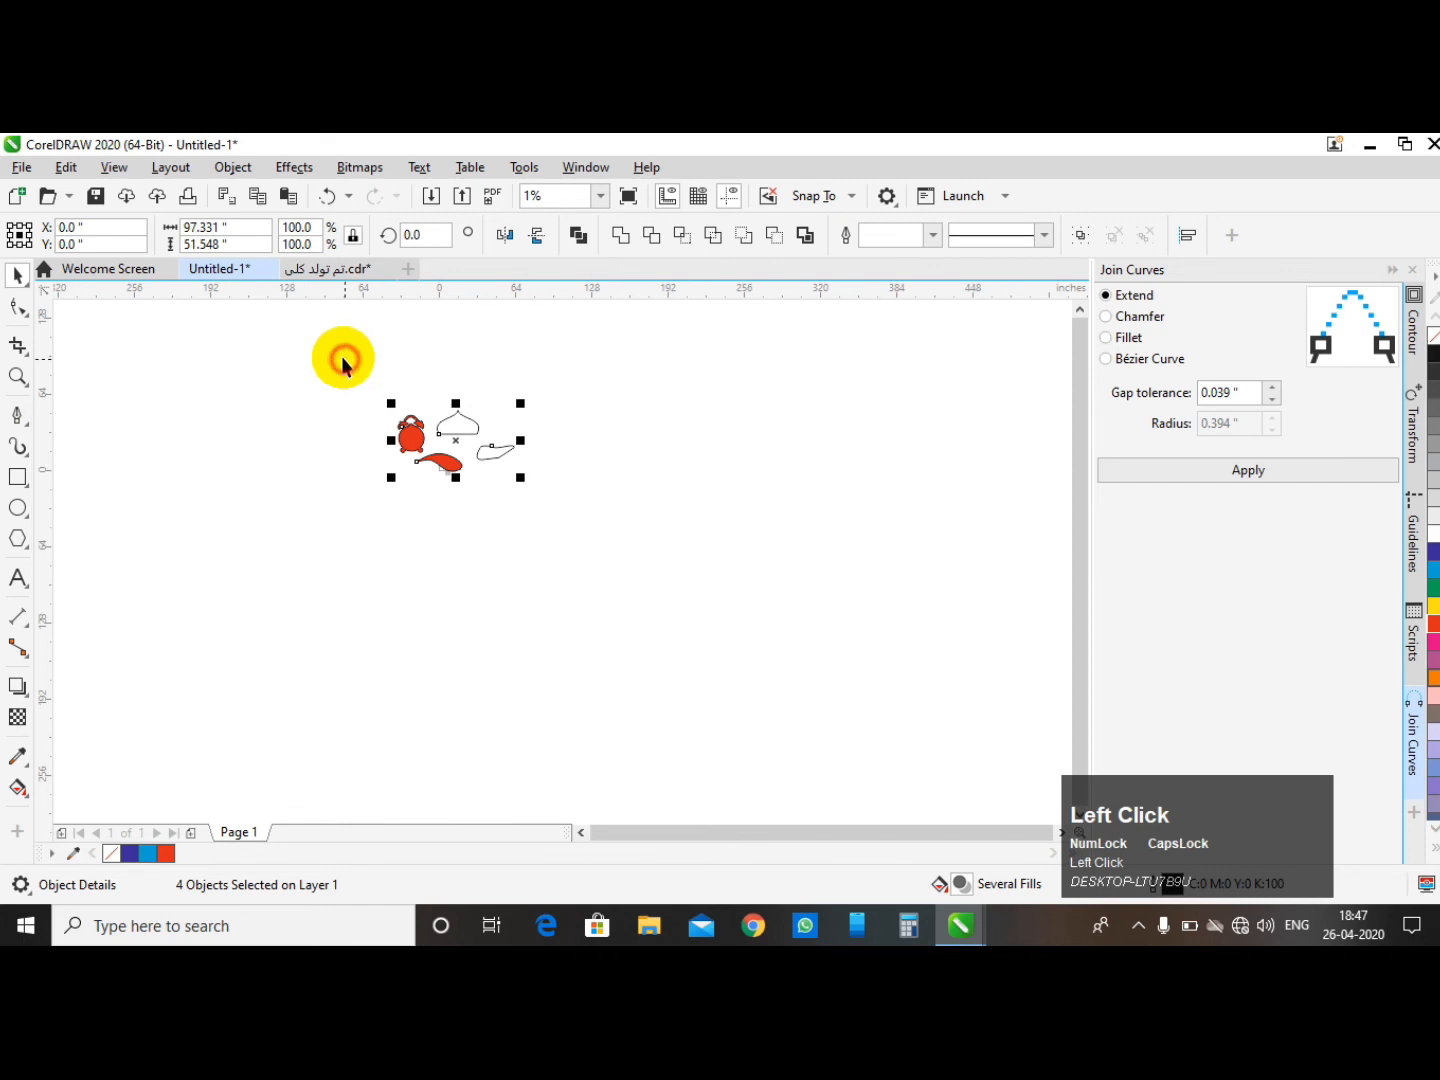
{"action": "left_click_drag", "start_coordinate": [326, 342], "coordinate": [573, 512]}
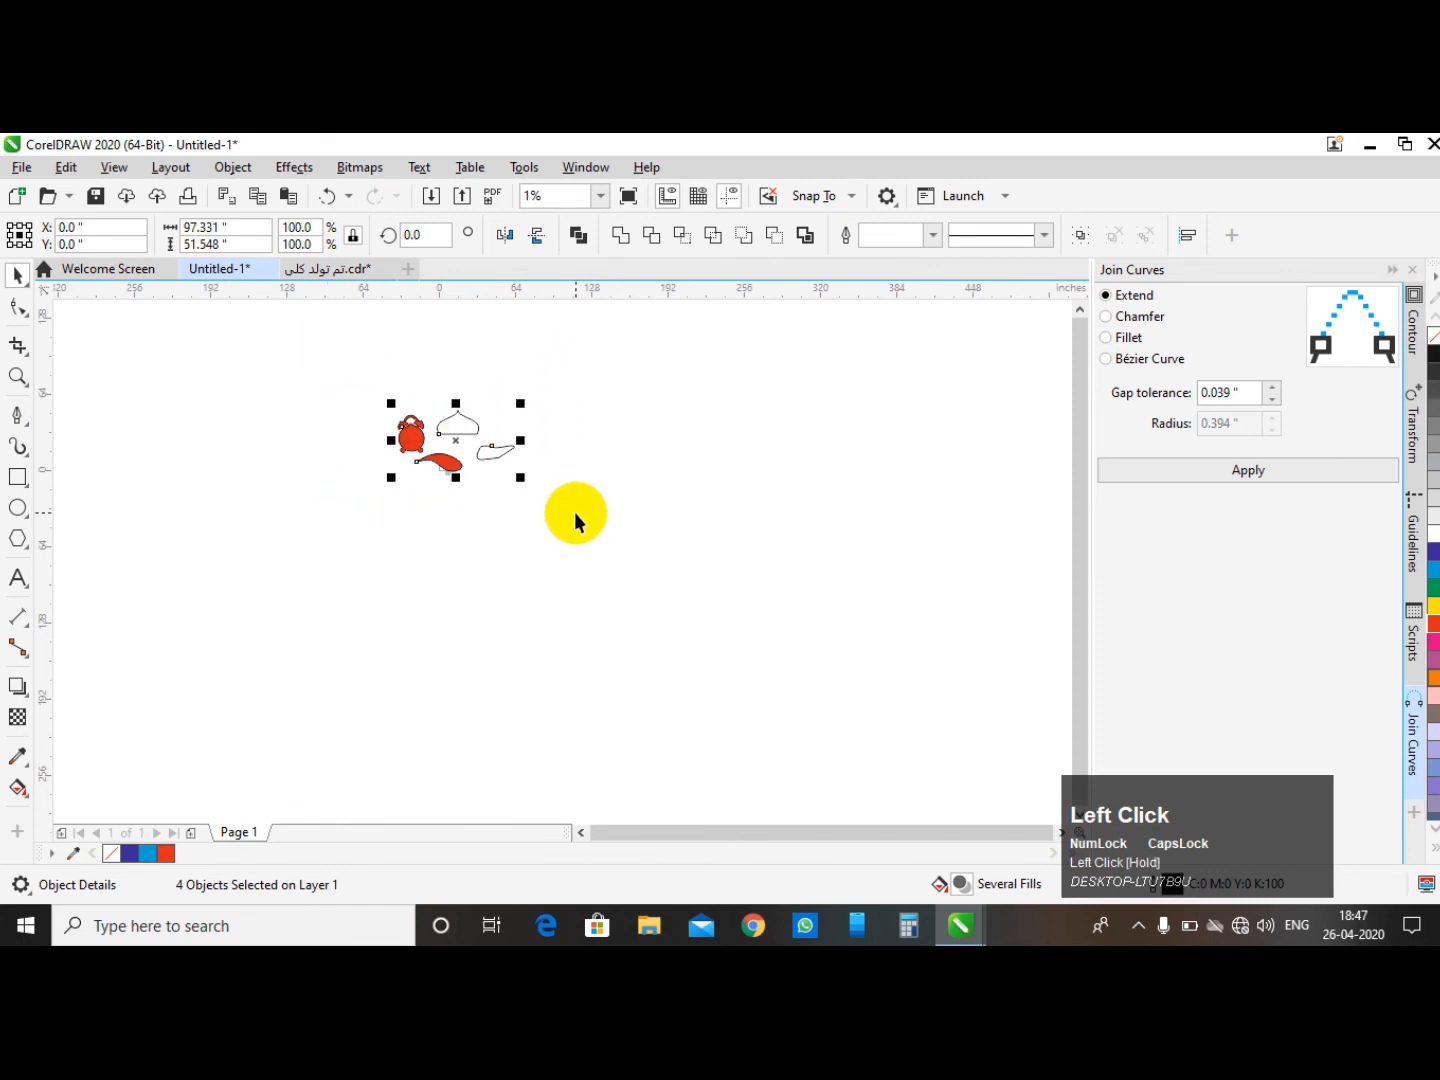
{"action": "key", "text": "Delete"}
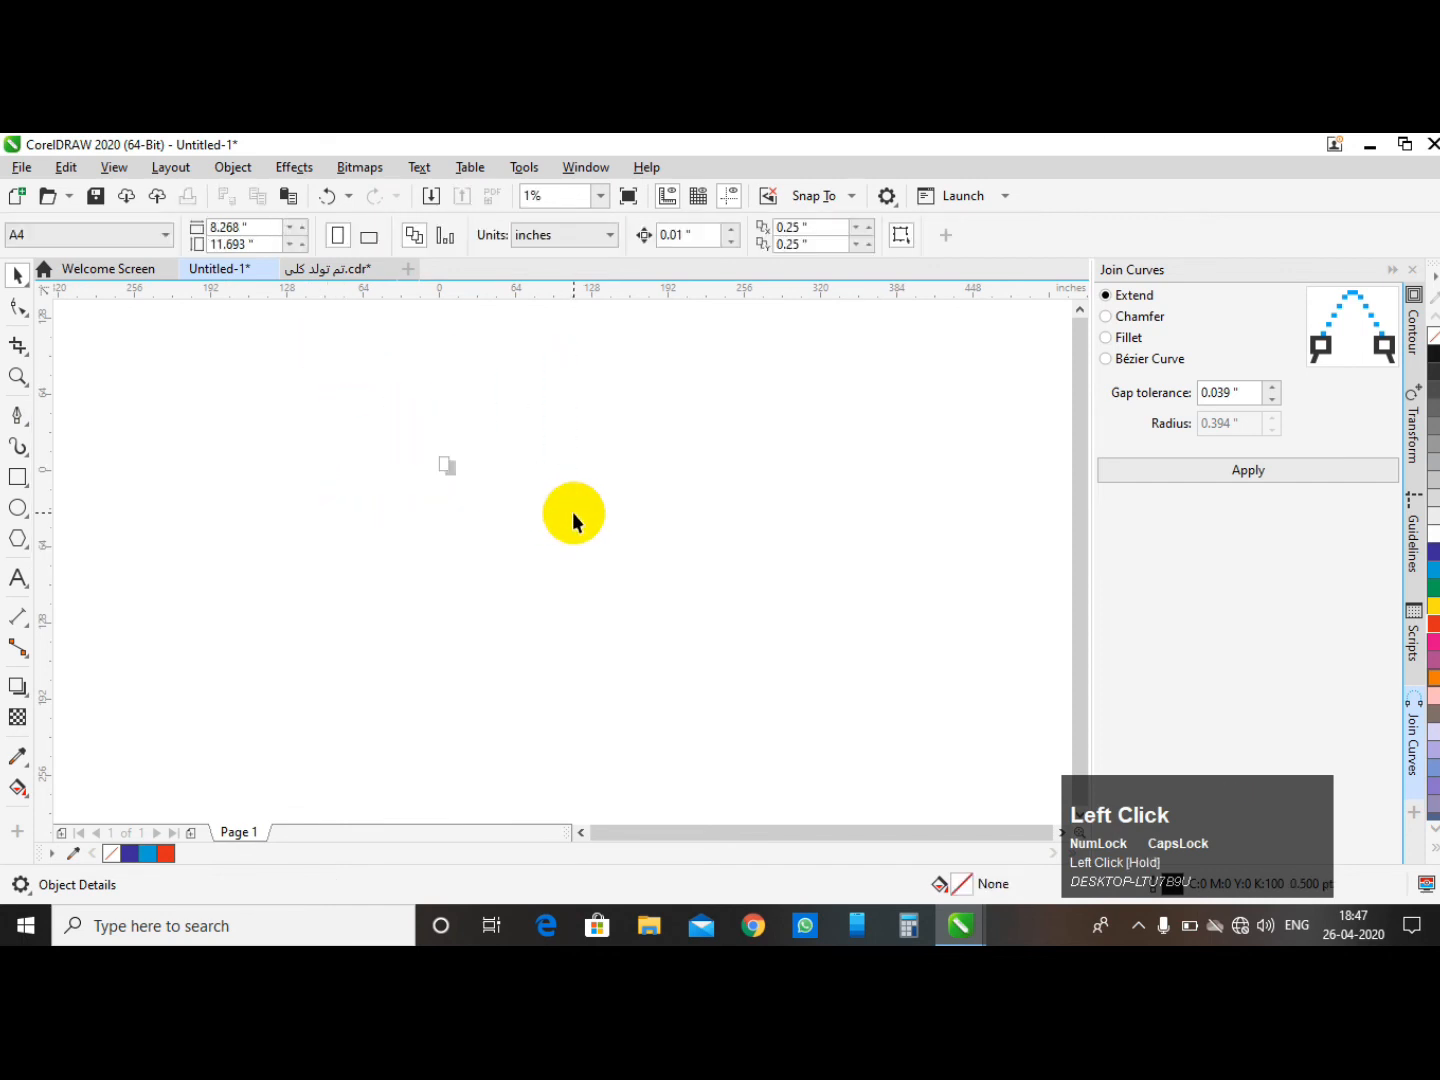
- Draw a square about 26.5 inches wide with the Rectangle tool
{"action": "left_click", "coordinate": [15, 480]}
{"action": "scroll", "coordinate": [443, 453], "scroll_direction": "up", "scroll_amount": 1}
{"action": "left_click_drag", "start_coordinate": [464, 474], "coordinate": [656, 568]}
- Draw a 36-inch circle and a six-sided polygon about 34 by 39 inches beside the square
{"action": "left_click", "coordinate": [17, 507]}
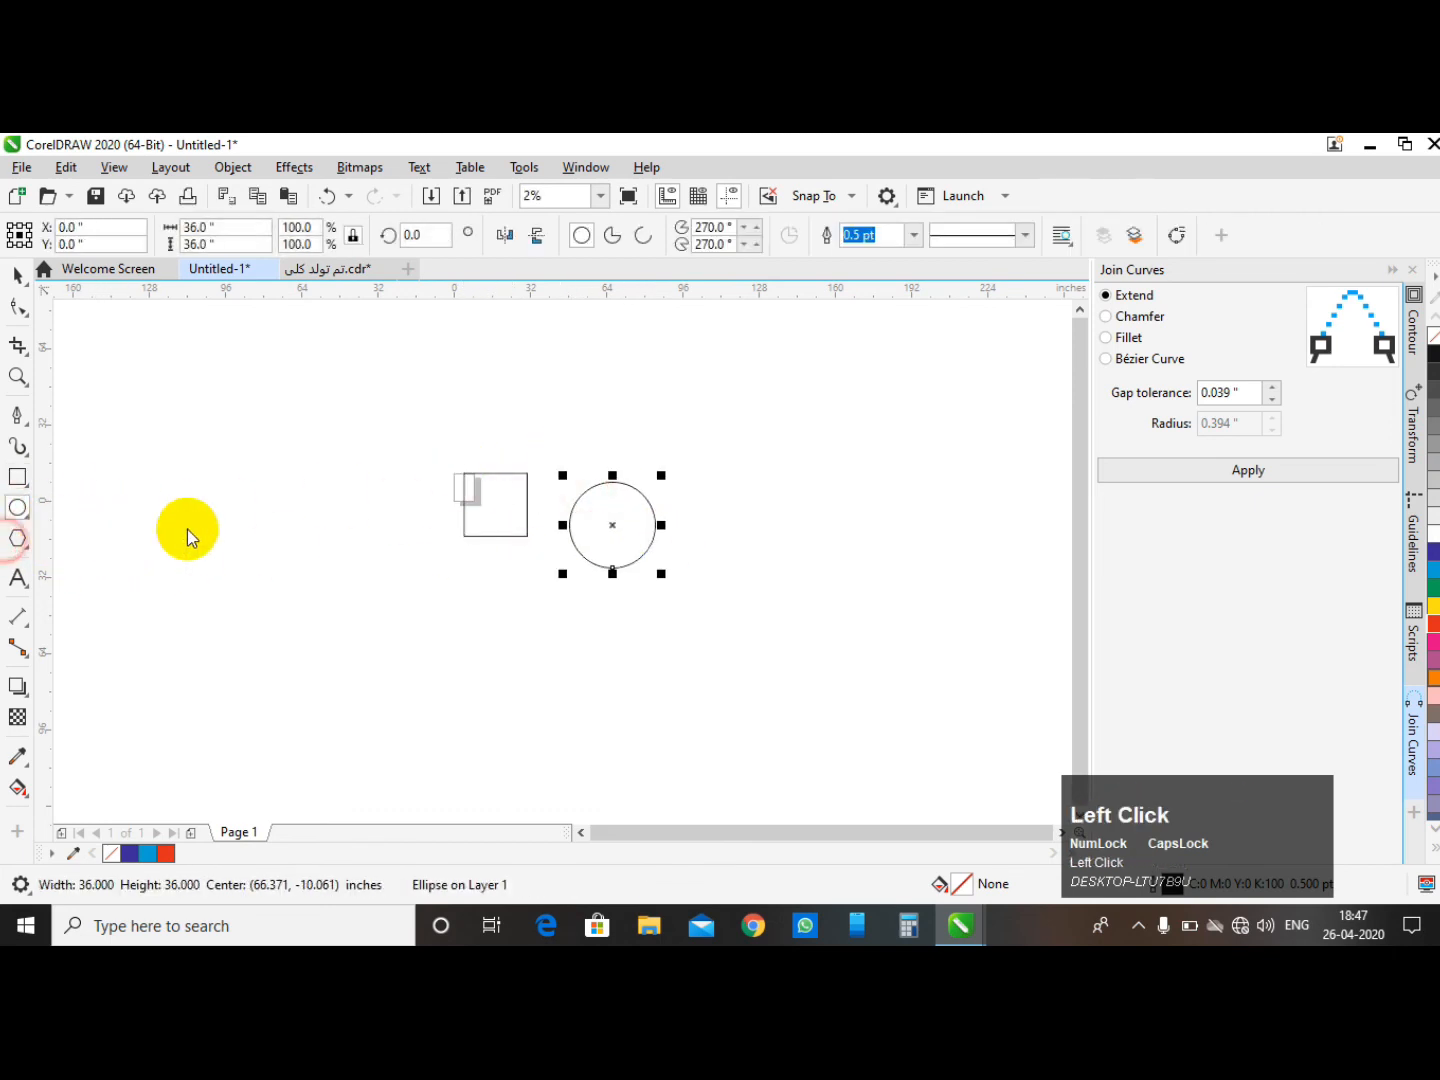
{"action": "left_click_drag", "start_coordinate": [727, 490], "coordinate": [821, 597]}
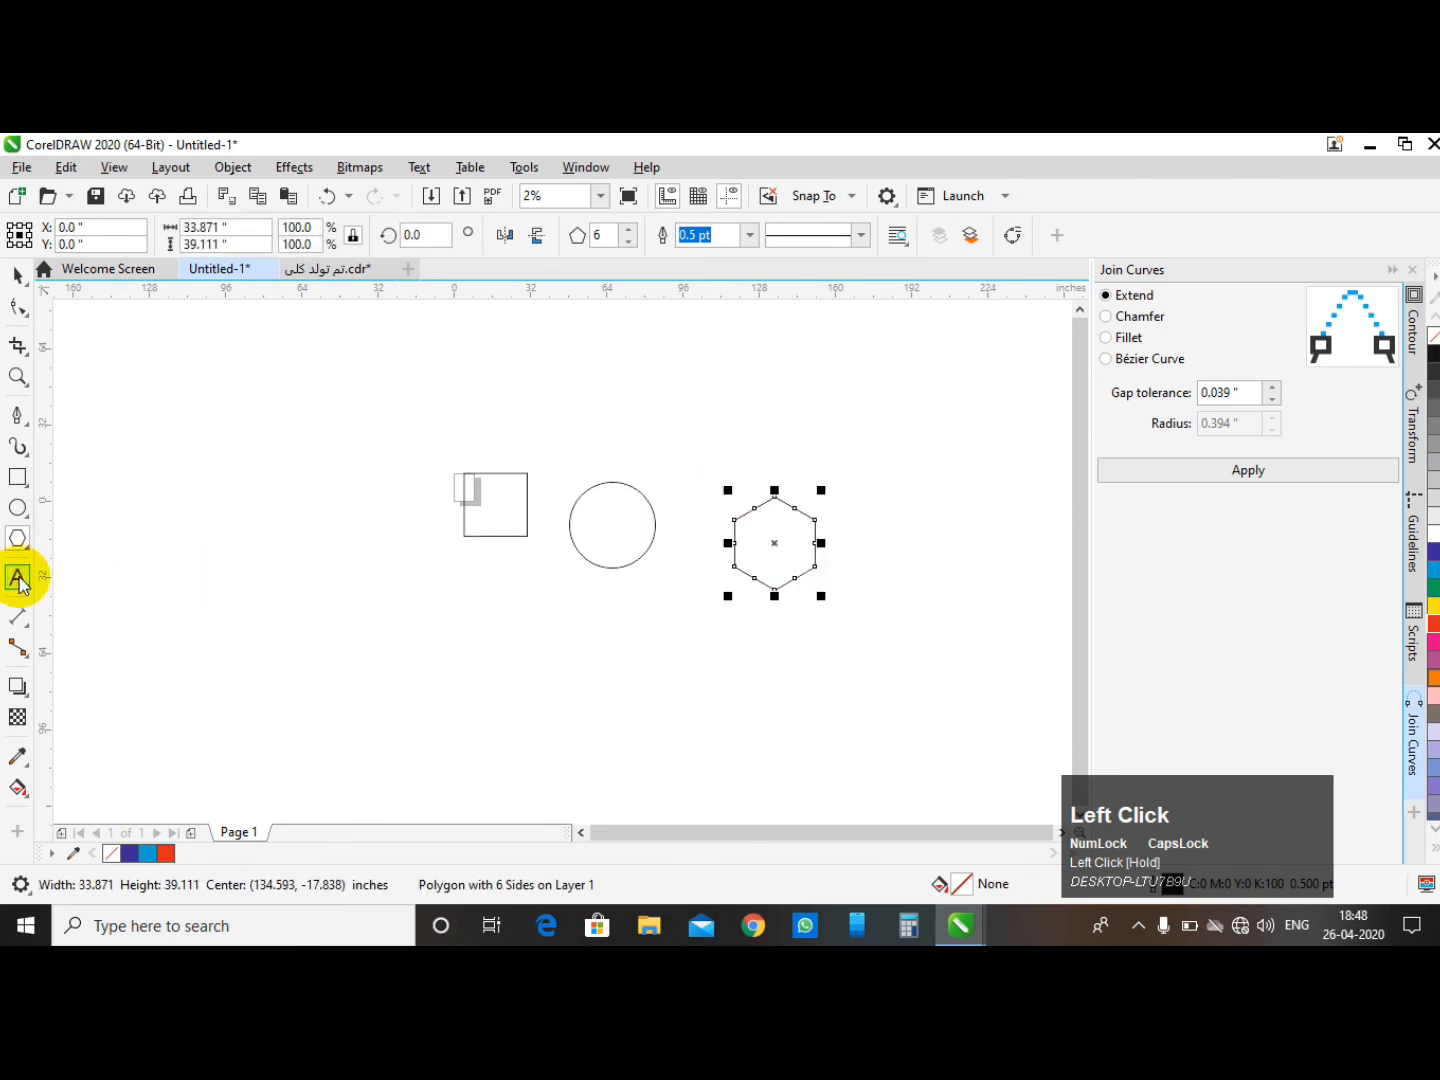
- Draw a five-pointed star about 53 inches wide with the Star tool
{"action": "left_click", "coordinate": [20, 580]}
{"action": "left_click", "coordinate": [17, 274]}
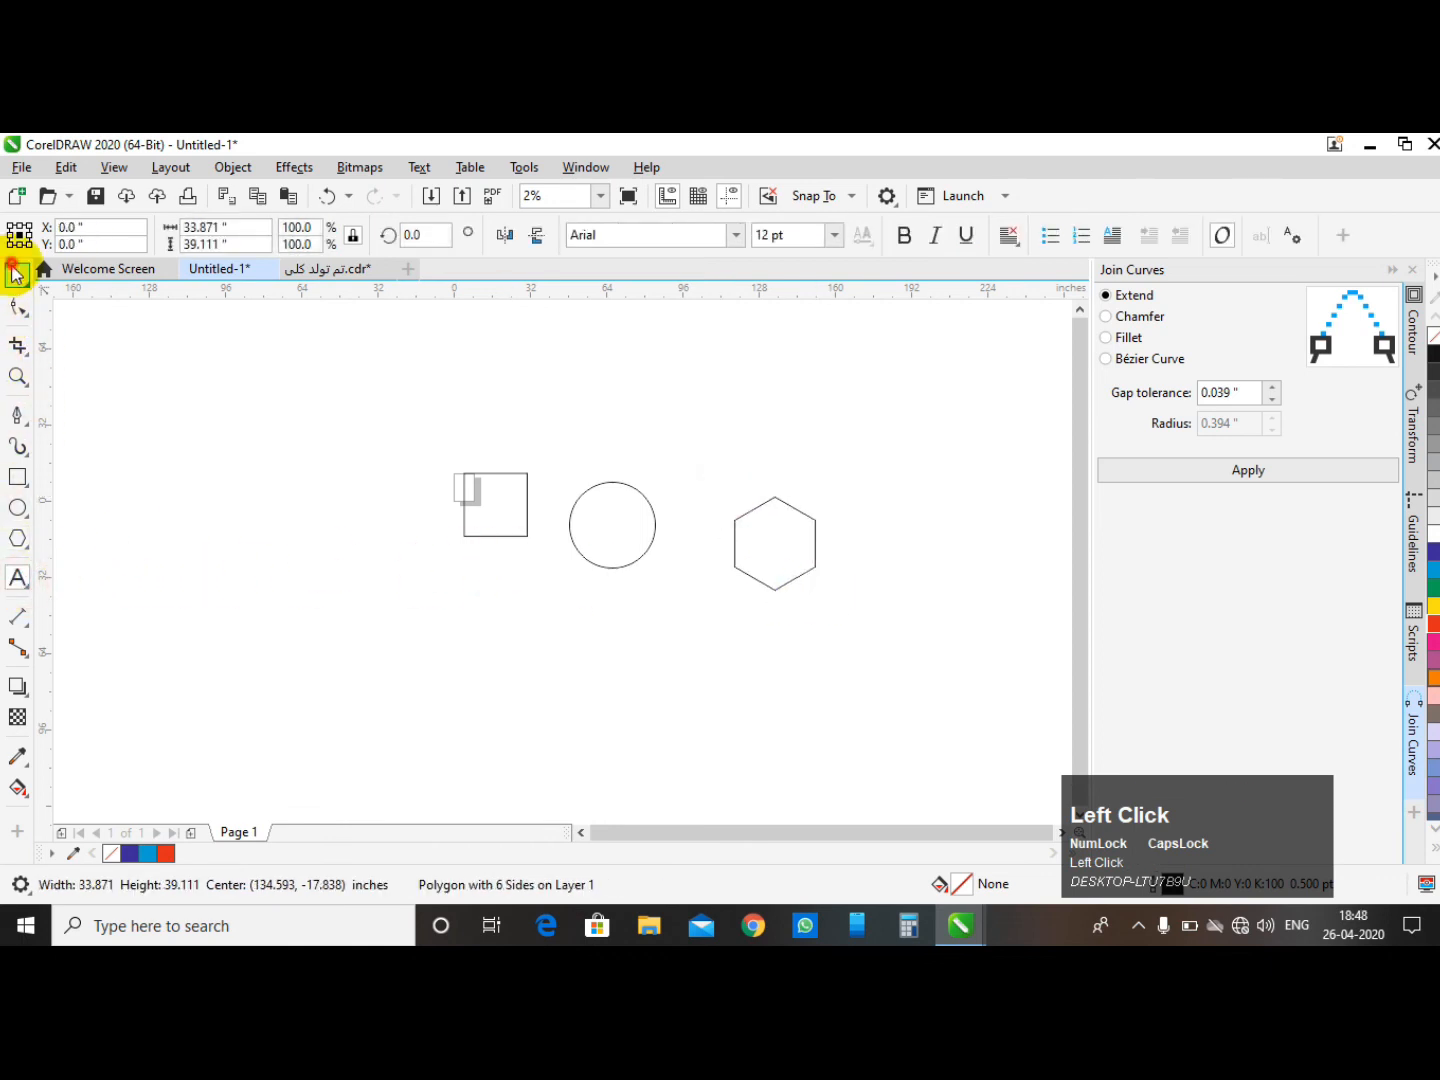
{"action": "left_click", "coordinate": [28, 554]}
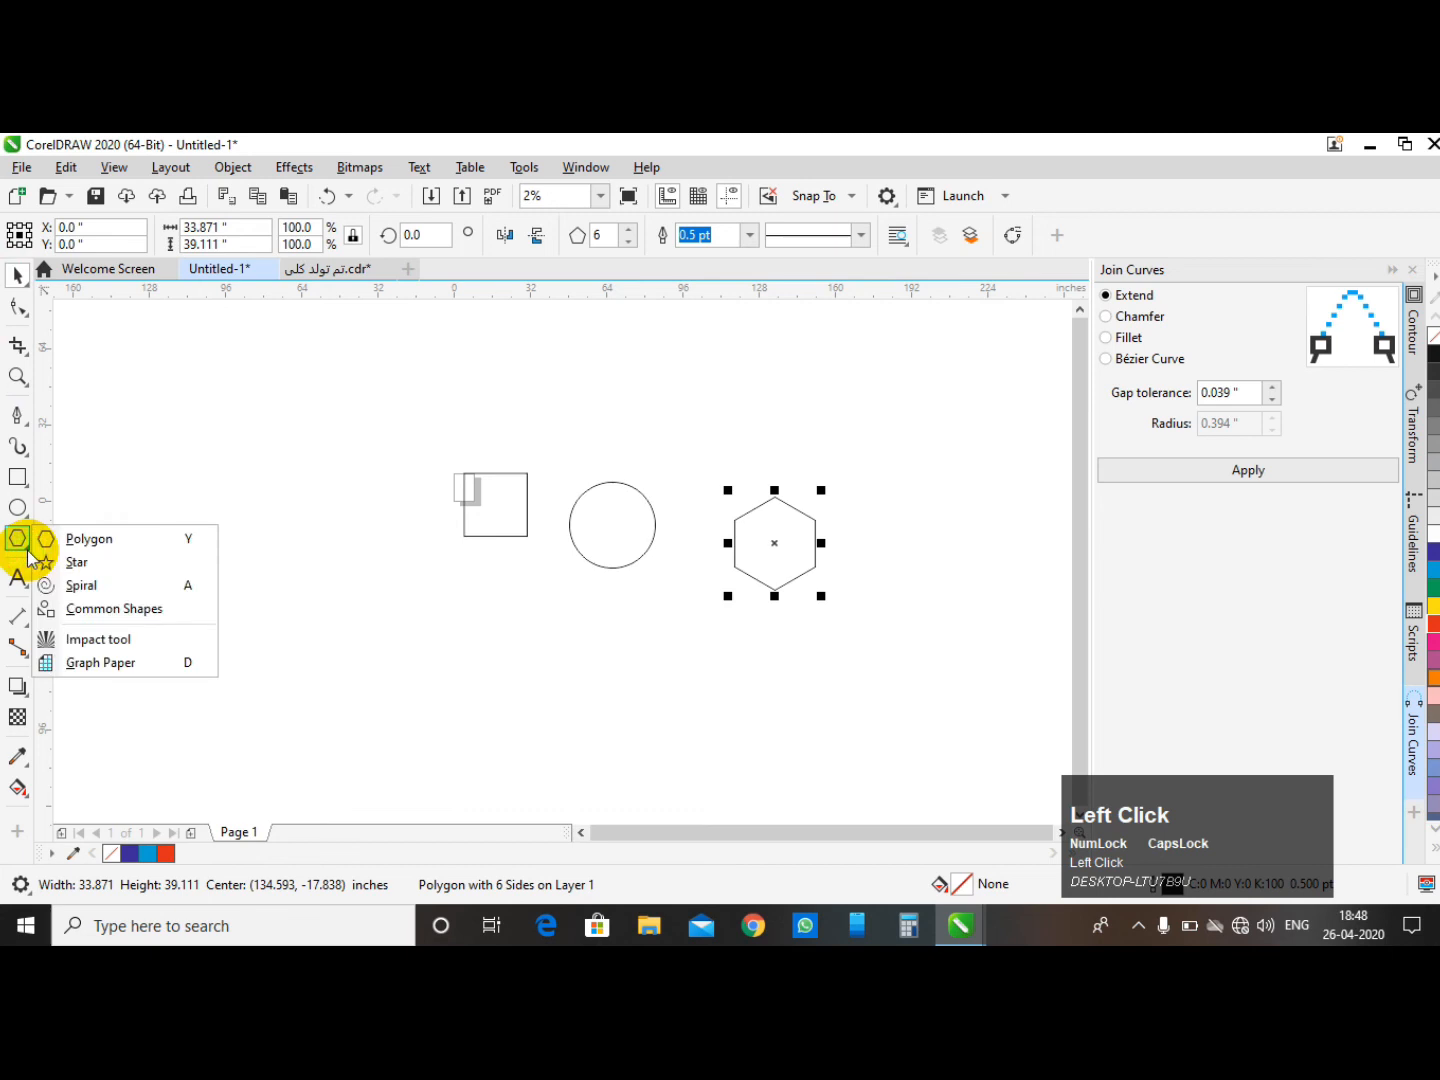
{"action": "left_click", "coordinate": [76, 559]}
{"action": "left_click_drag", "start_coordinate": [185, 443], "coordinate": [297, 574]}
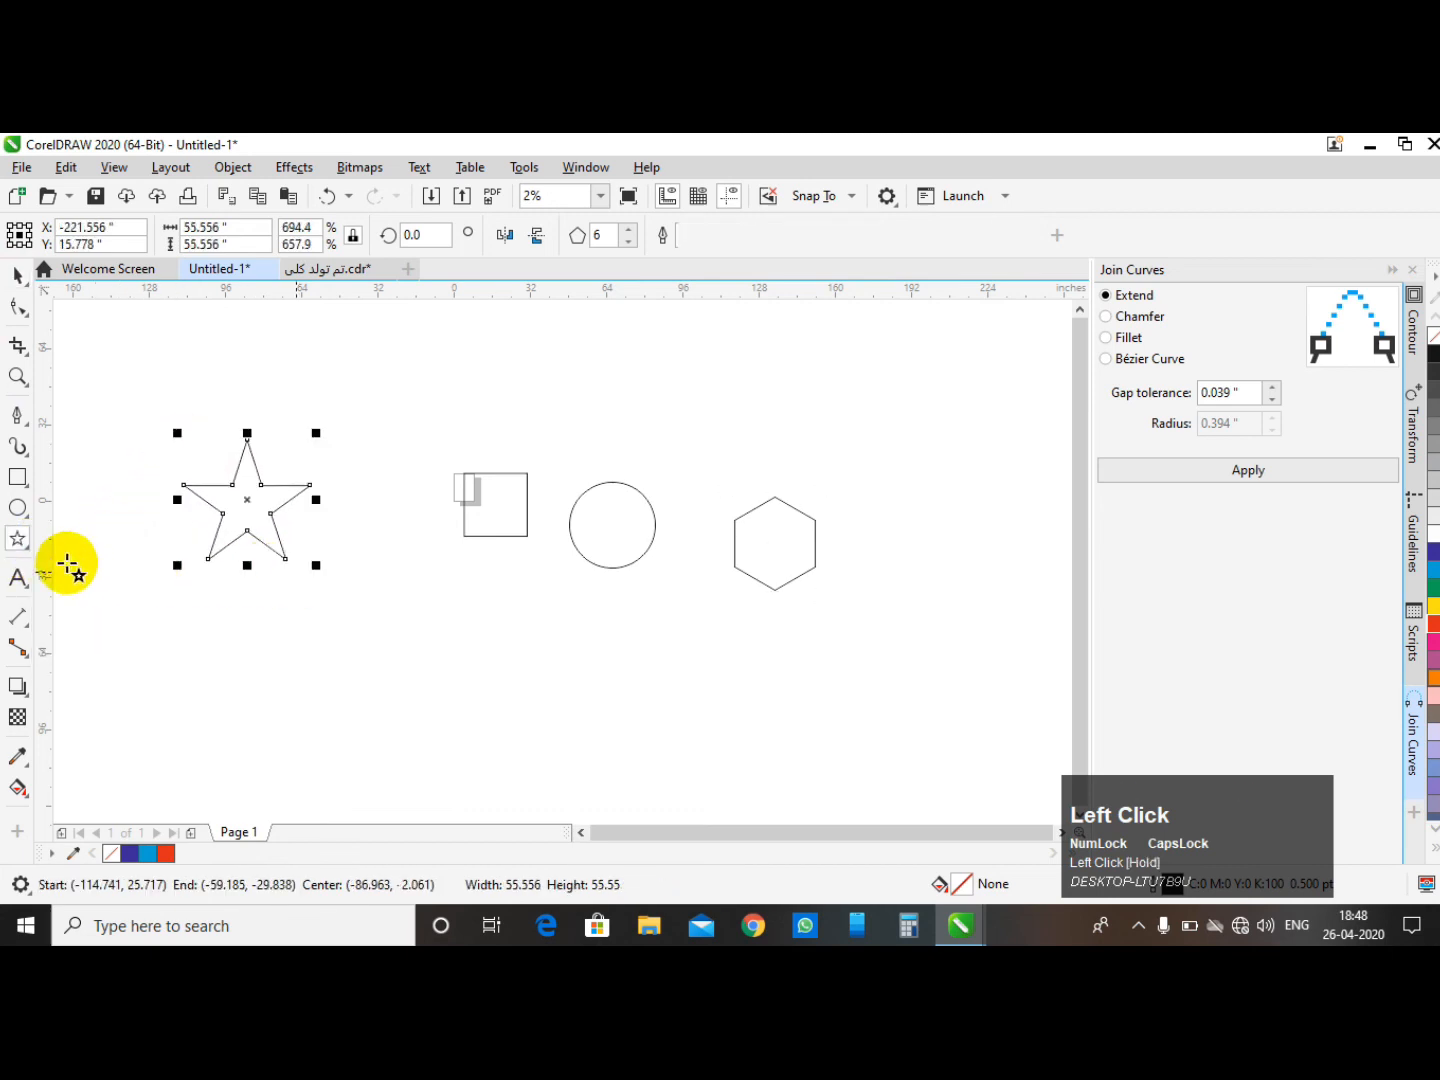
- Draw a spiral above the hexagon with the Spiral tool
{"action": "left_click", "coordinate": [29, 548]}
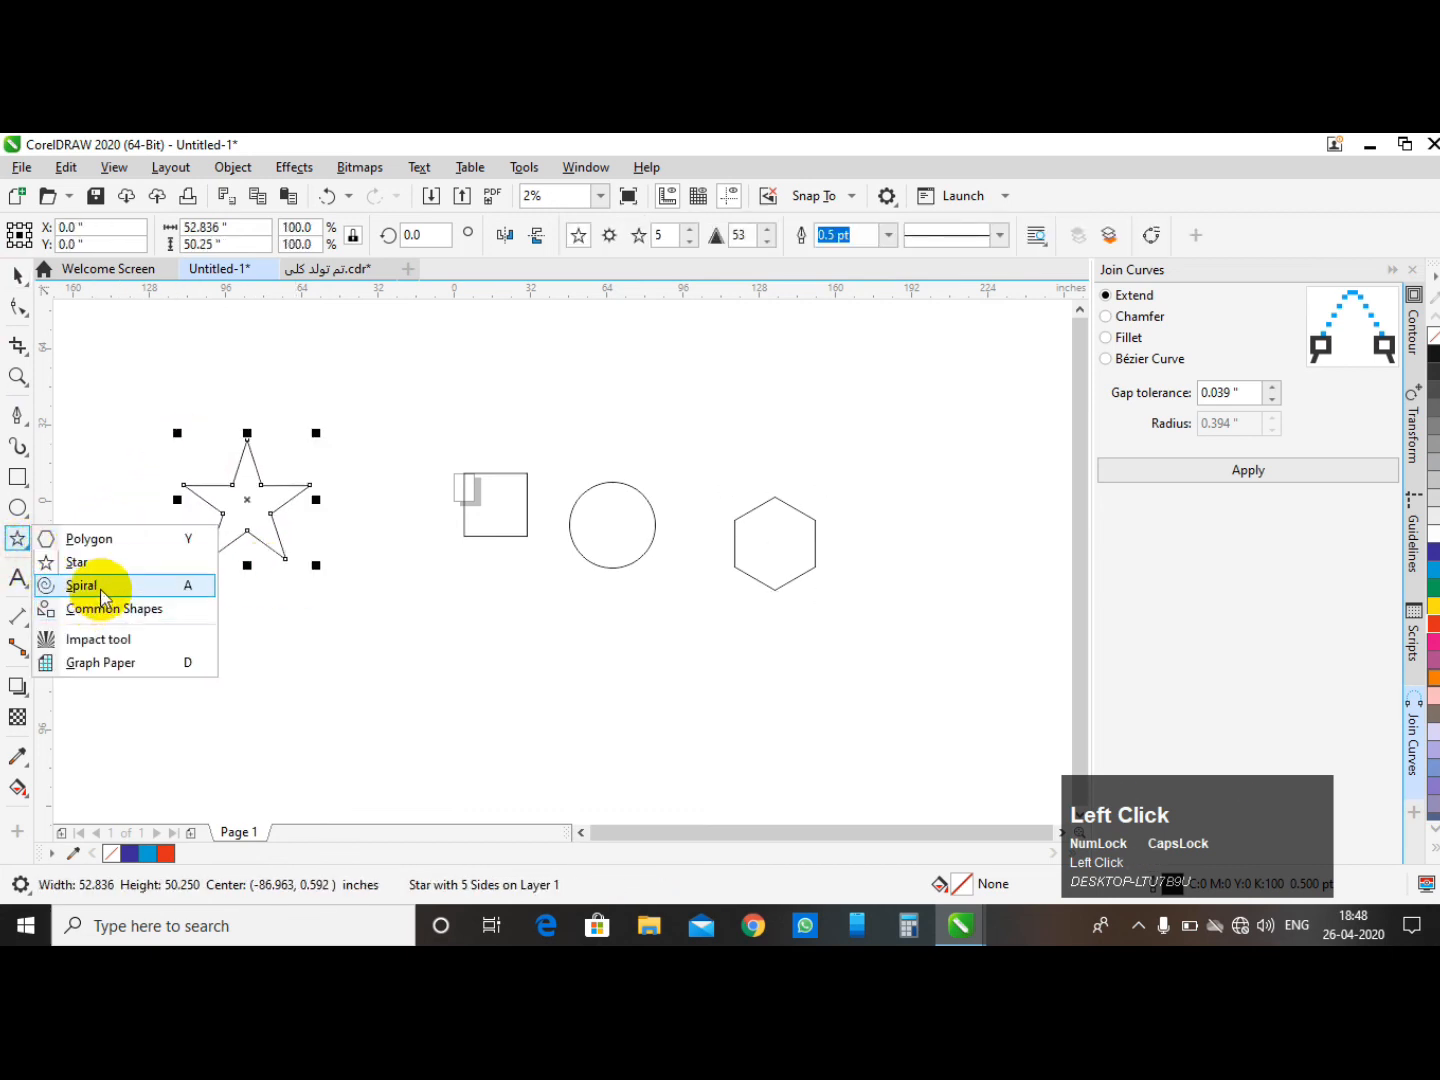
{"action": "left_click", "coordinate": [96, 584]}
{"action": "left_click_drag", "start_coordinate": [736, 350], "coordinate": [851, 464]}
- Move the star next to the square
{"action": "left_click", "coordinate": [467, 373]}
{"action": "left_click_drag", "start_coordinate": [262, 495], "coordinate": [392, 460]}
{"action": "left_click", "coordinate": [473, 484]}
{"action": "left_click", "coordinate": [386, 443]}
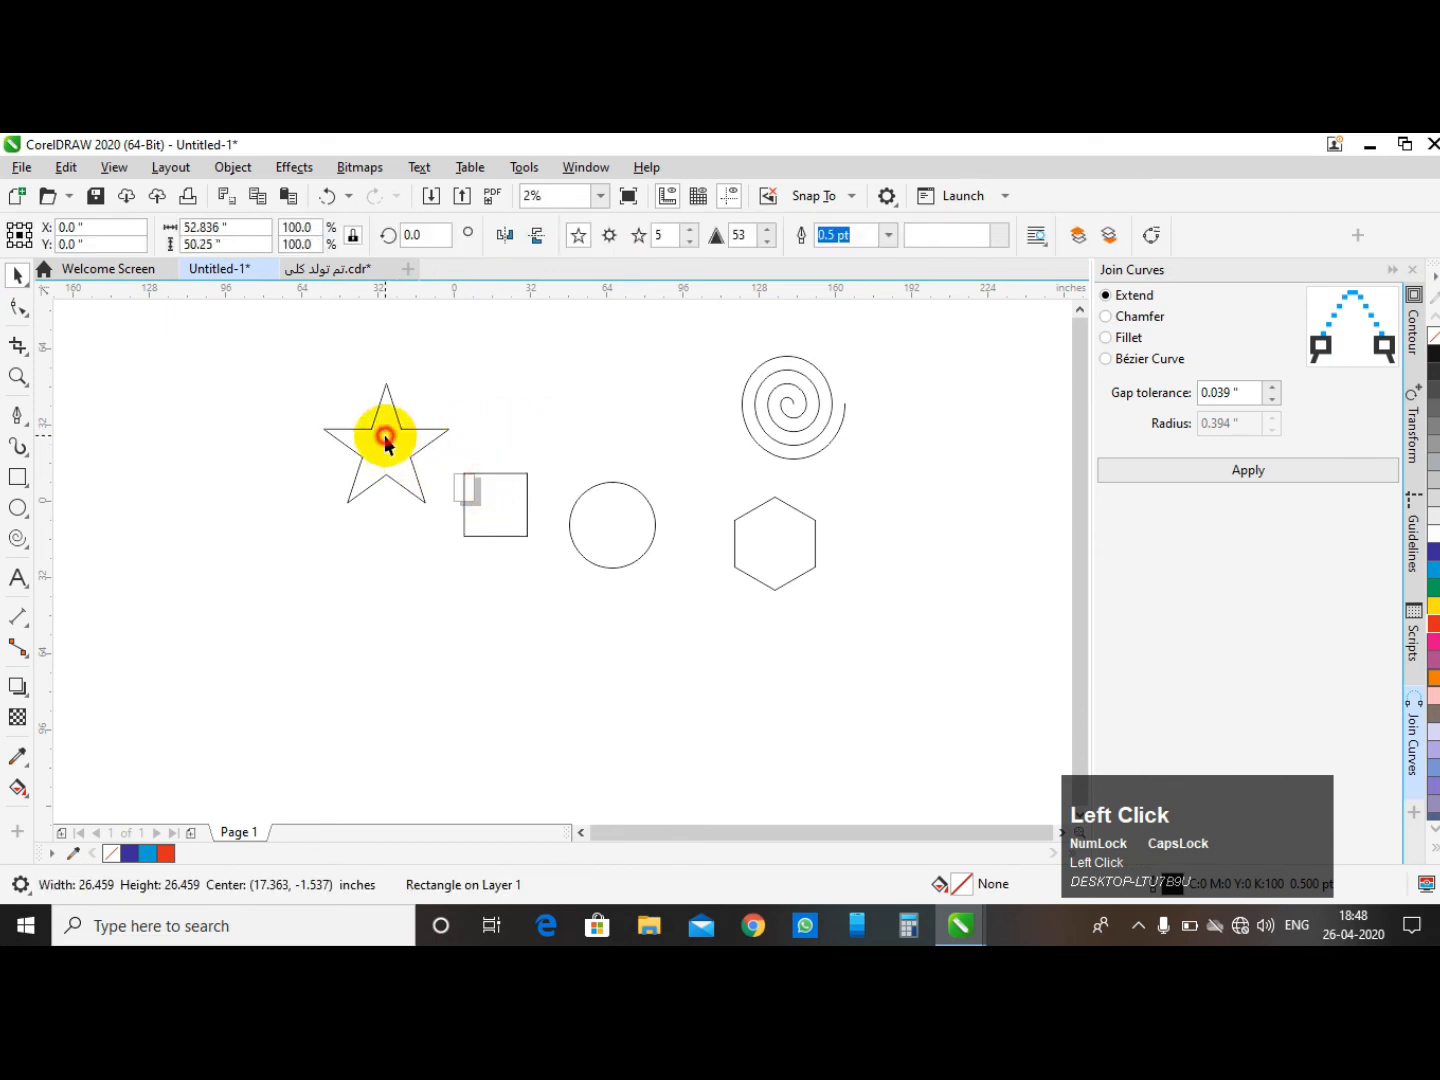
{"action": "left_click_drag", "start_coordinate": [386, 436], "coordinate": [360, 472]}
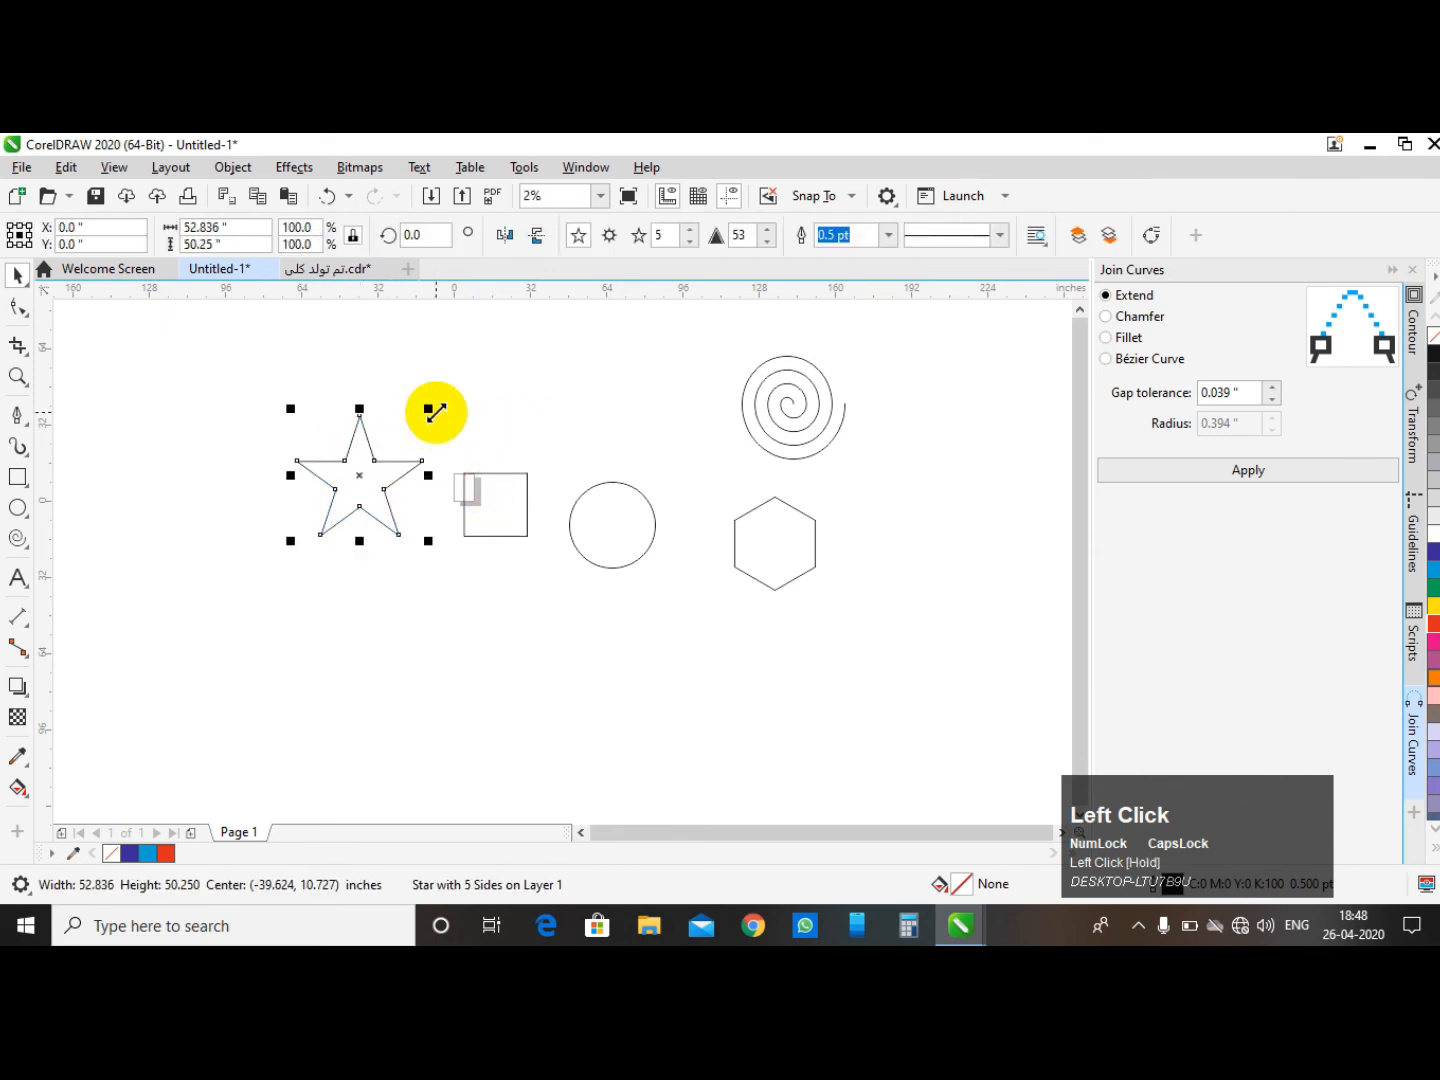
{"action": "left_click", "coordinate": [483, 426]}
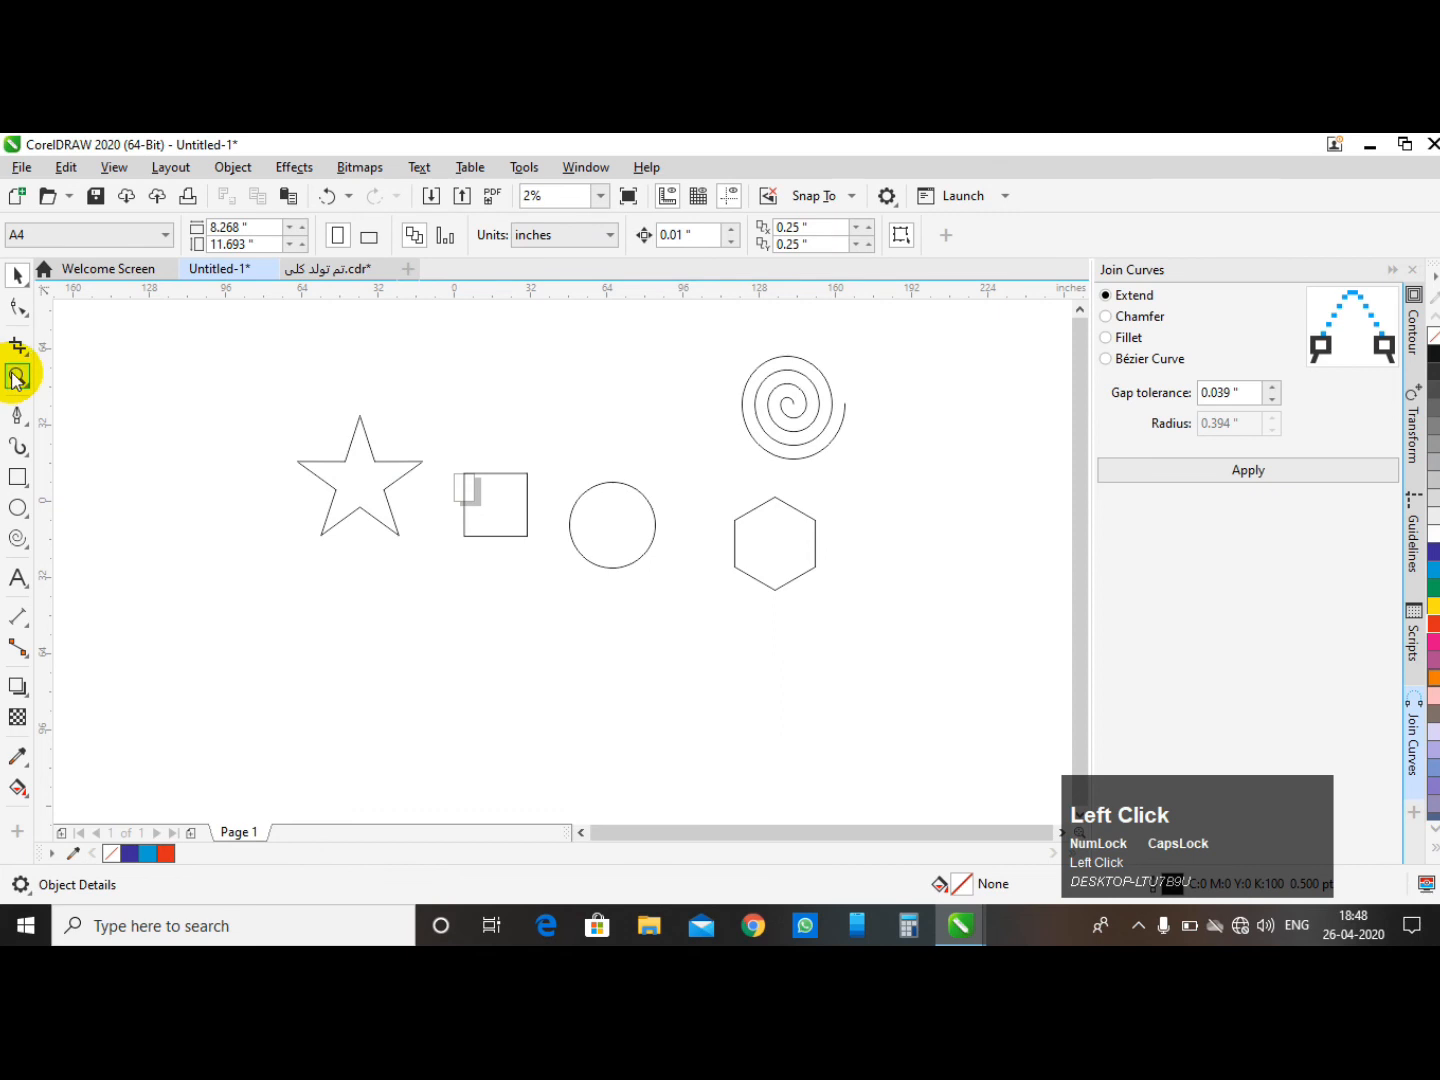
- Reshape the star into a pentagon by moving one of its inner nodes outward with the Shape tool
{"action": "left_click", "coordinate": [360, 491]}
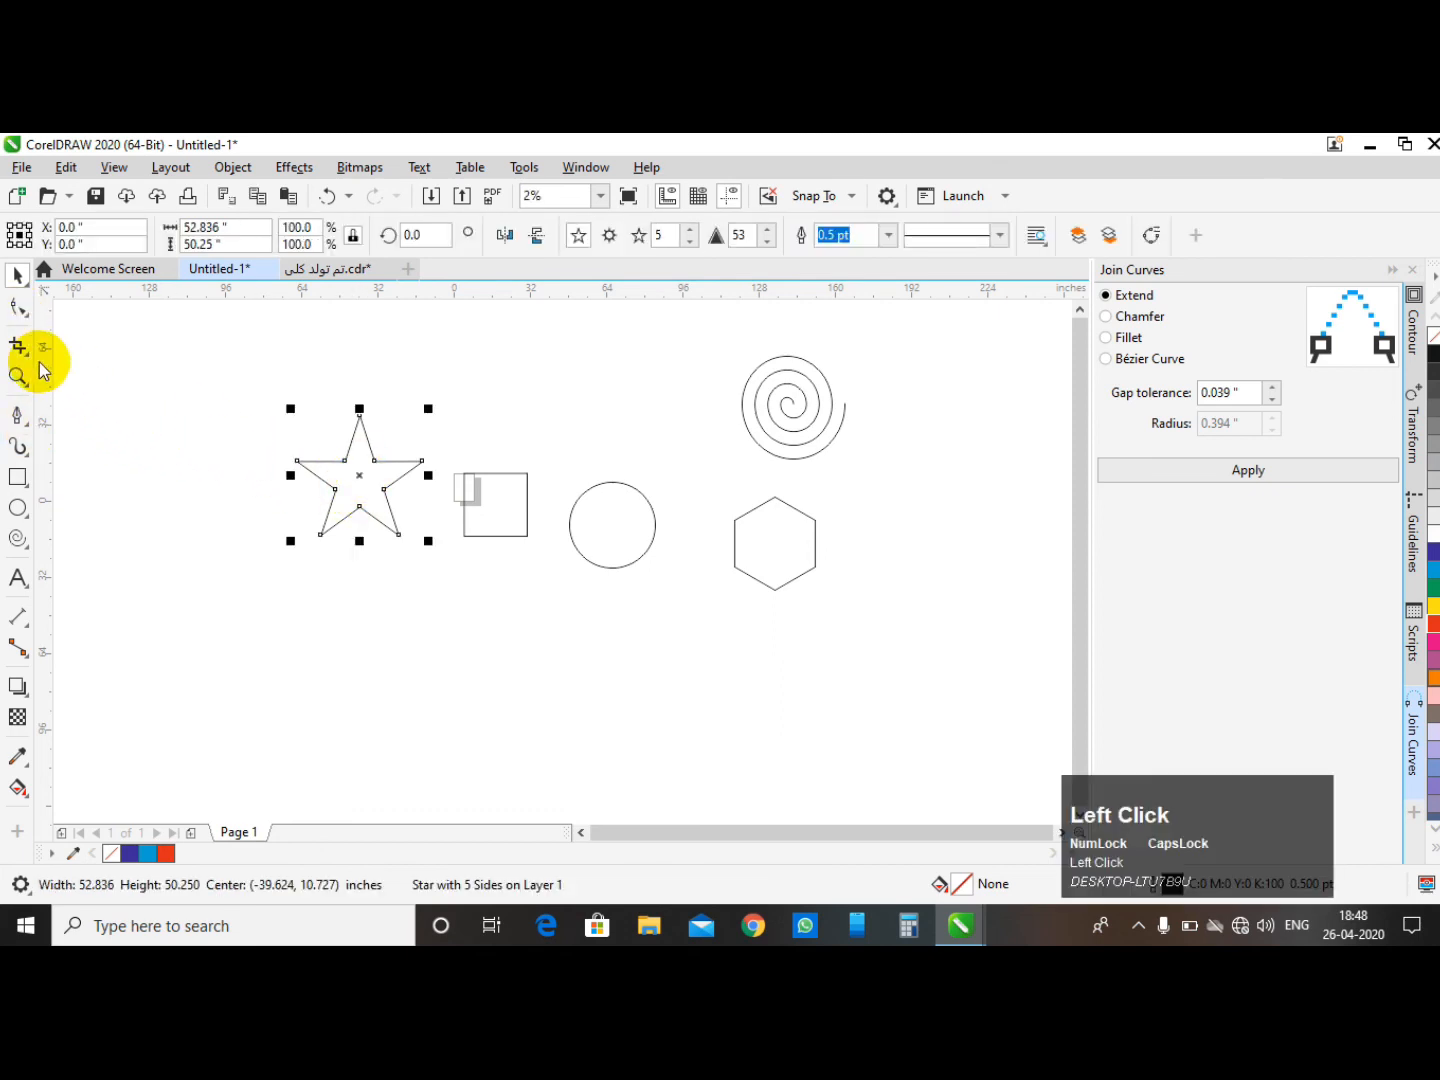
{"action": "left_click", "coordinate": [21, 309]}
{"action": "scroll", "coordinate": [355, 461], "scroll_direction": "up", "scroll_amount": 4}
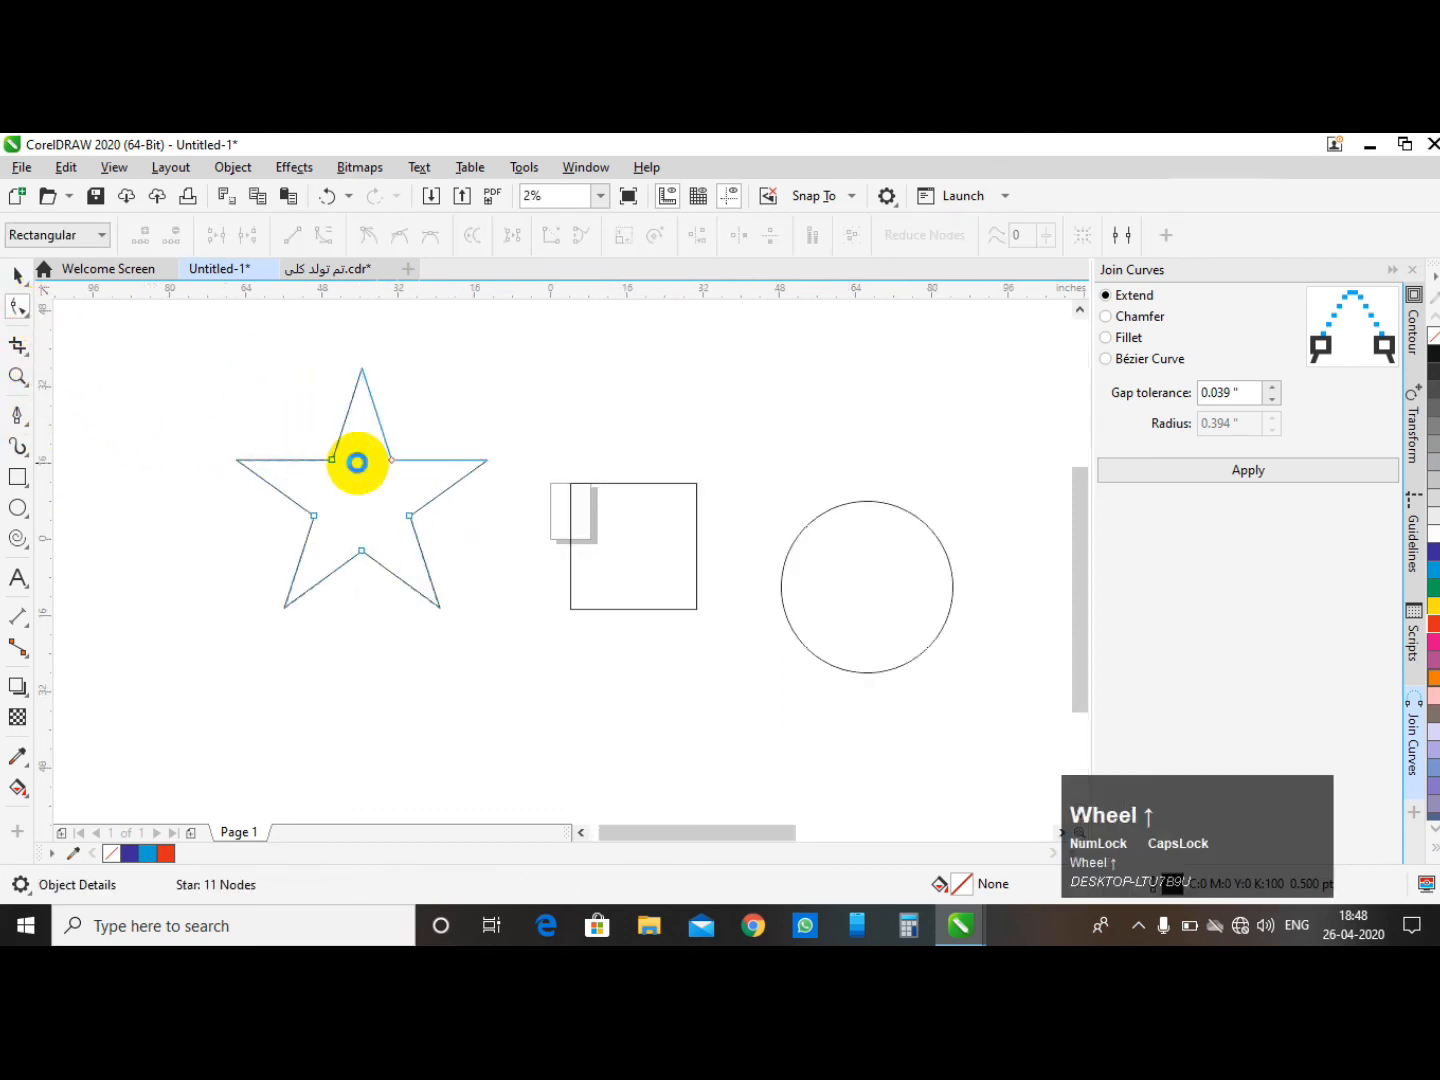
{"action": "scroll", "coordinate": [440, 497], "scroll_direction": "down", "scroll_amount": 2}
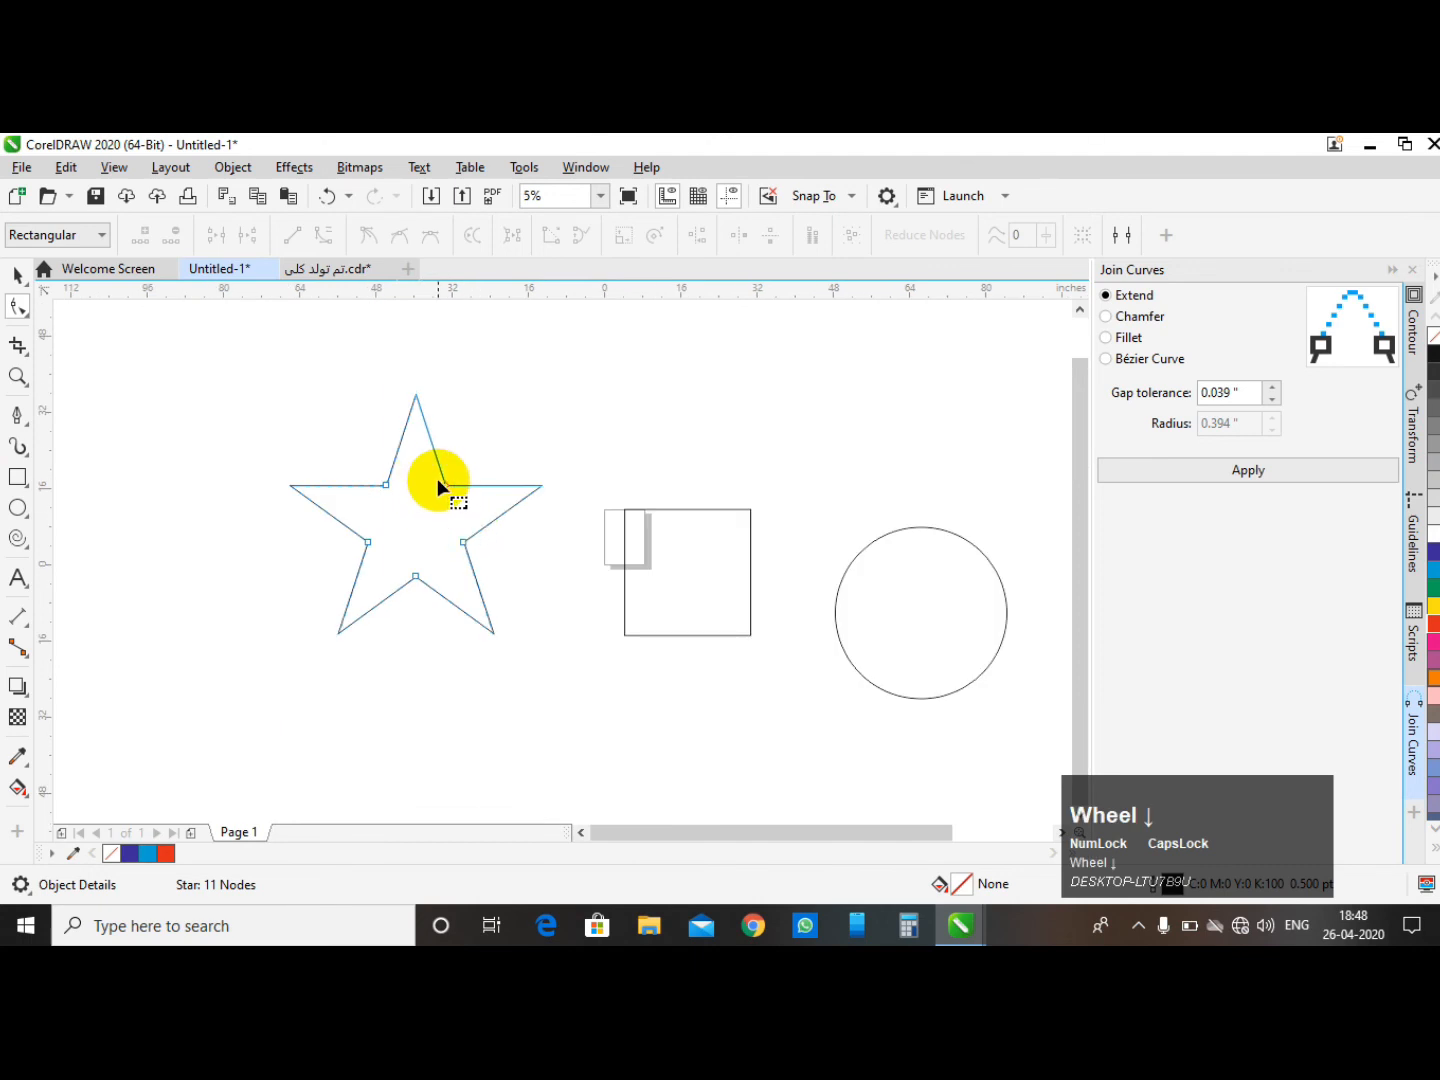
{"action": "left_click_drag", "start_coordinate": [446, 485], "coordinate": [527, 406]}
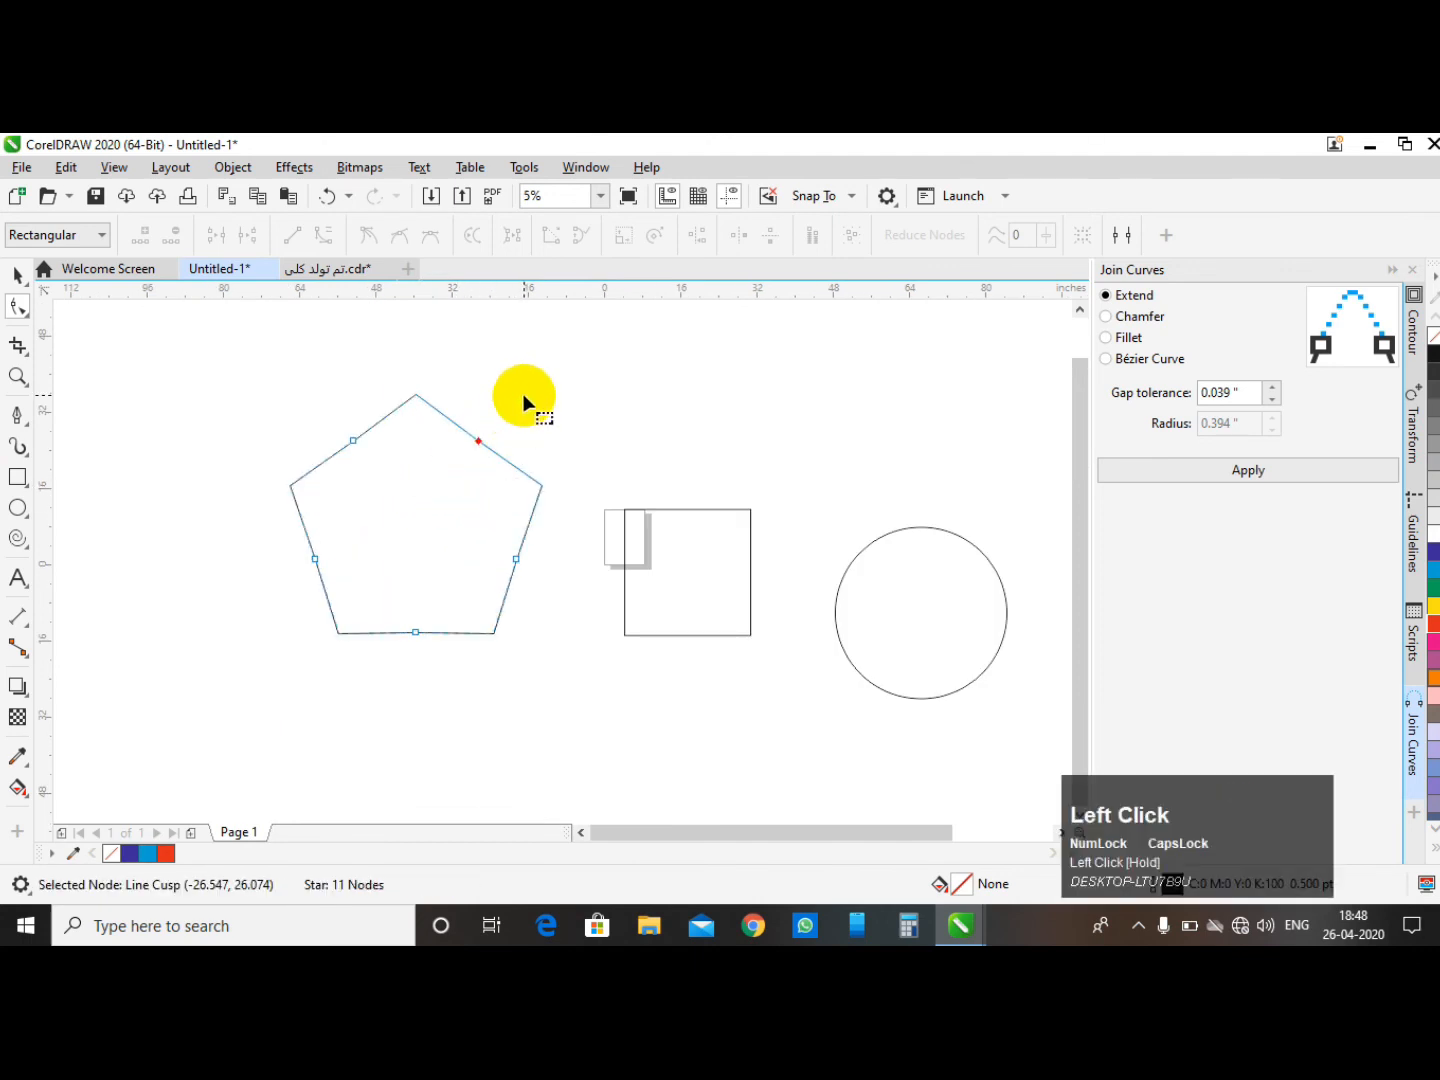
{"action": "scroll", "coordinate": [383, 428], "scroll_direction": "down", "scroll_amount": 2}
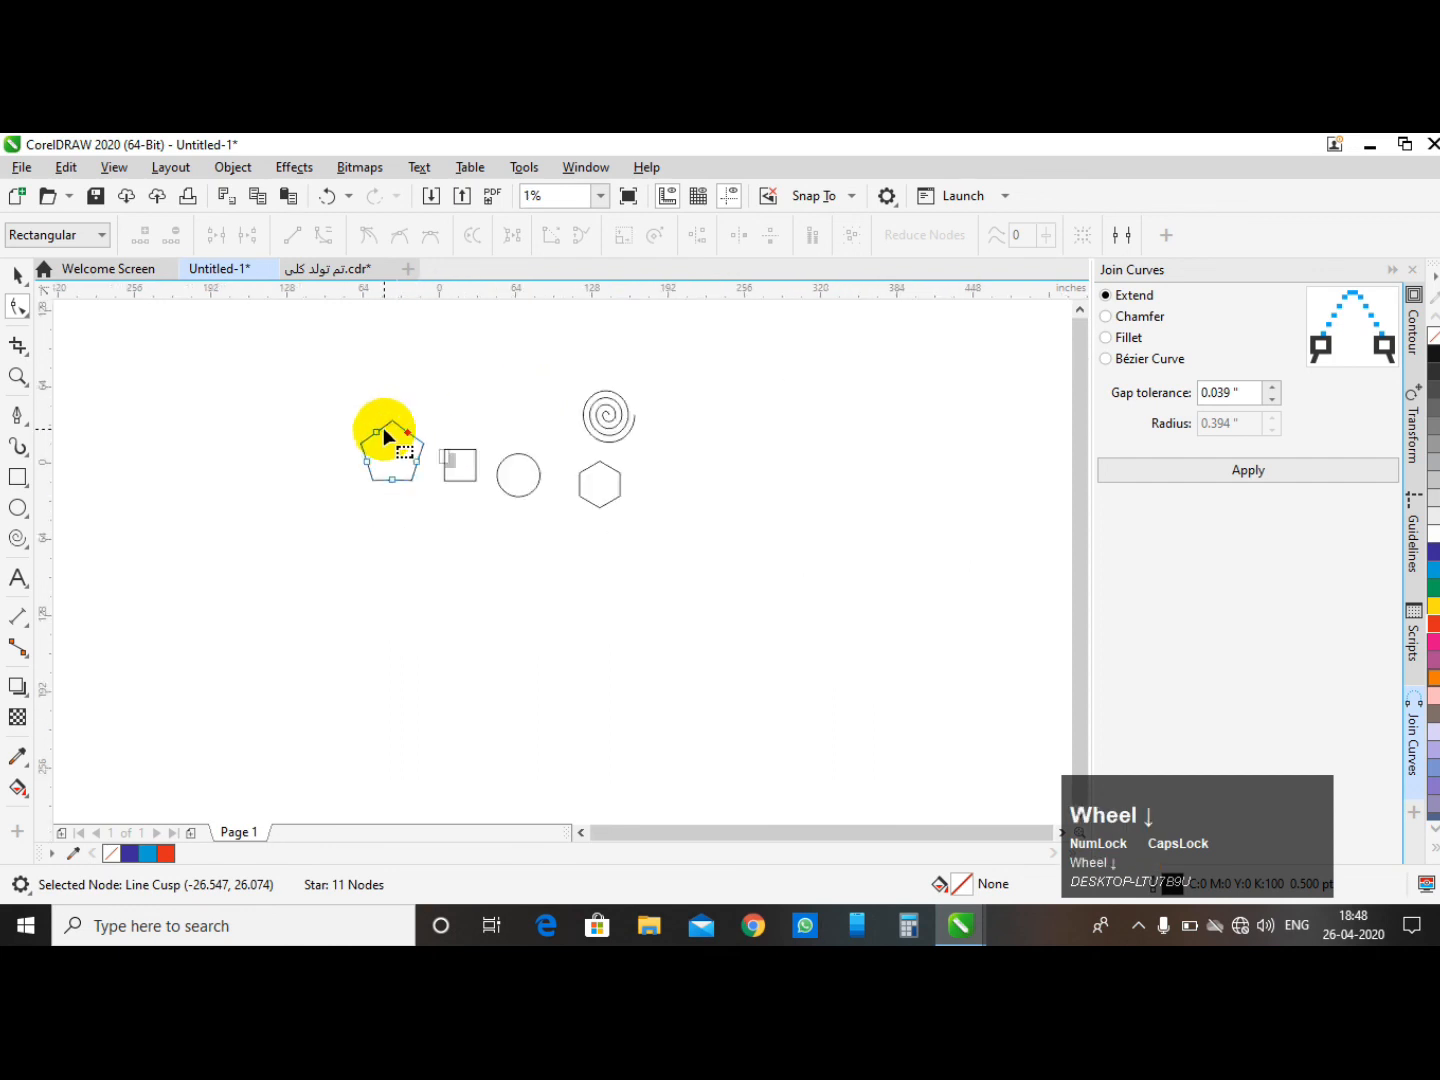
{"action": "scroll", "coordinate": [383, 427], "scroll_direction": "up", "scroll_amount": 2}
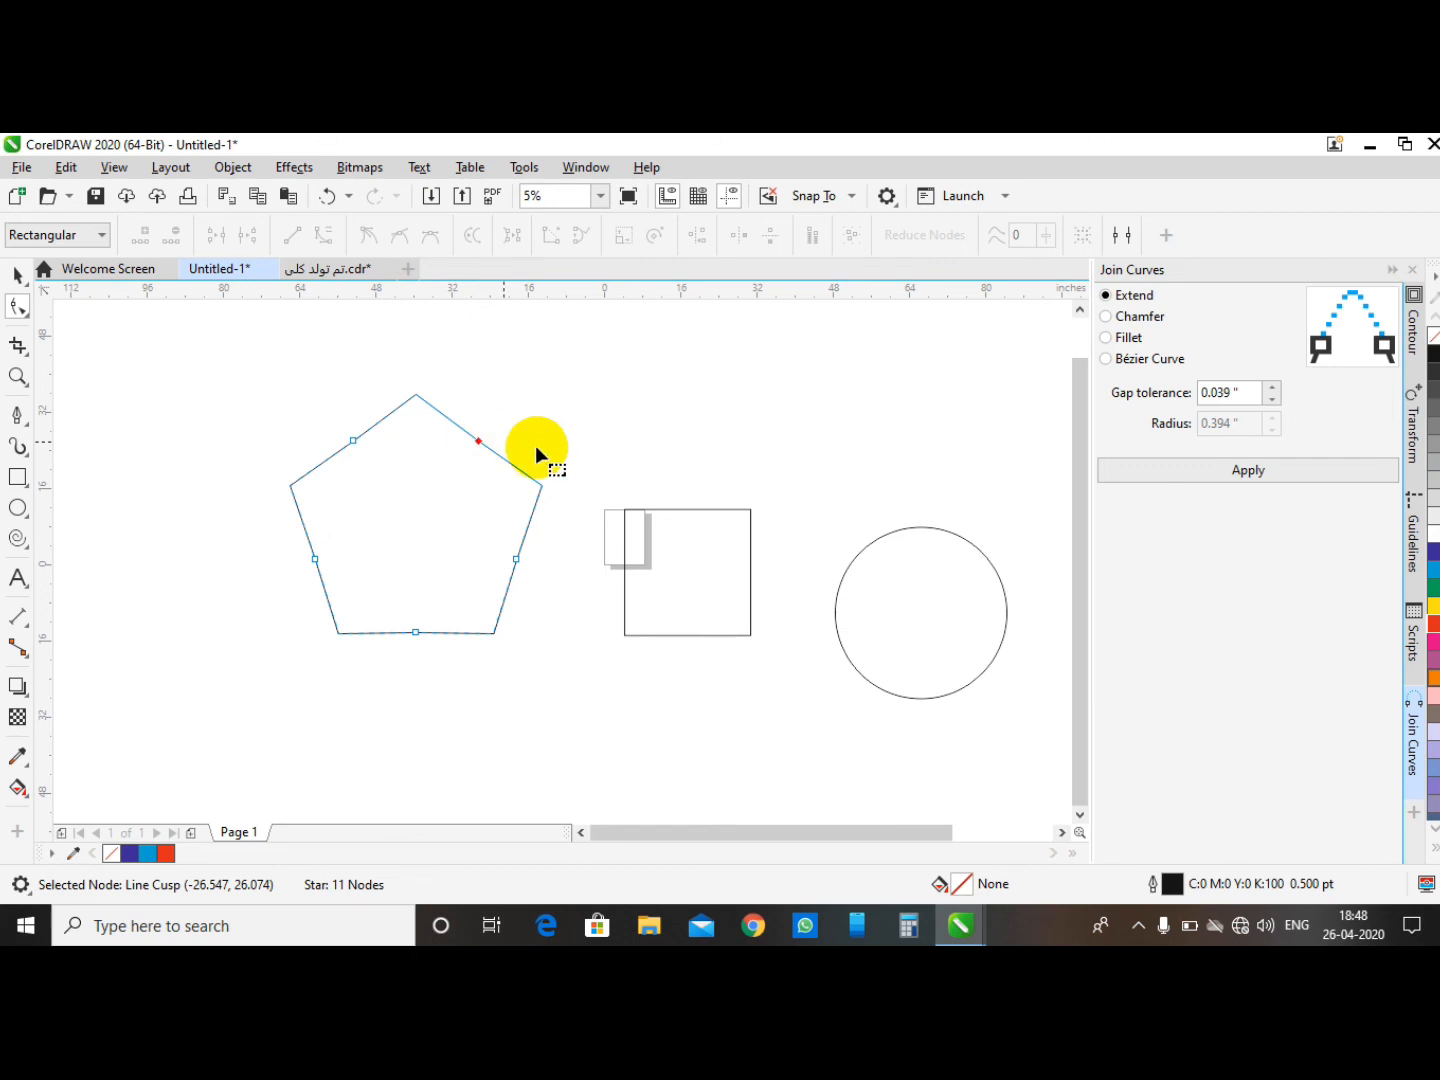
- Try to round the square's corners with the Shape tool
{"action": "left_click", "coordinate": [674, 566]}
{"action": "scroll", "coordinate": [370, 528], "scroll_direction": "down", "scroll_amount": 2}
{"action": "scroll", "coordinate": [535, 546], "scroll_direction": "up", "scroll_amount": 2}
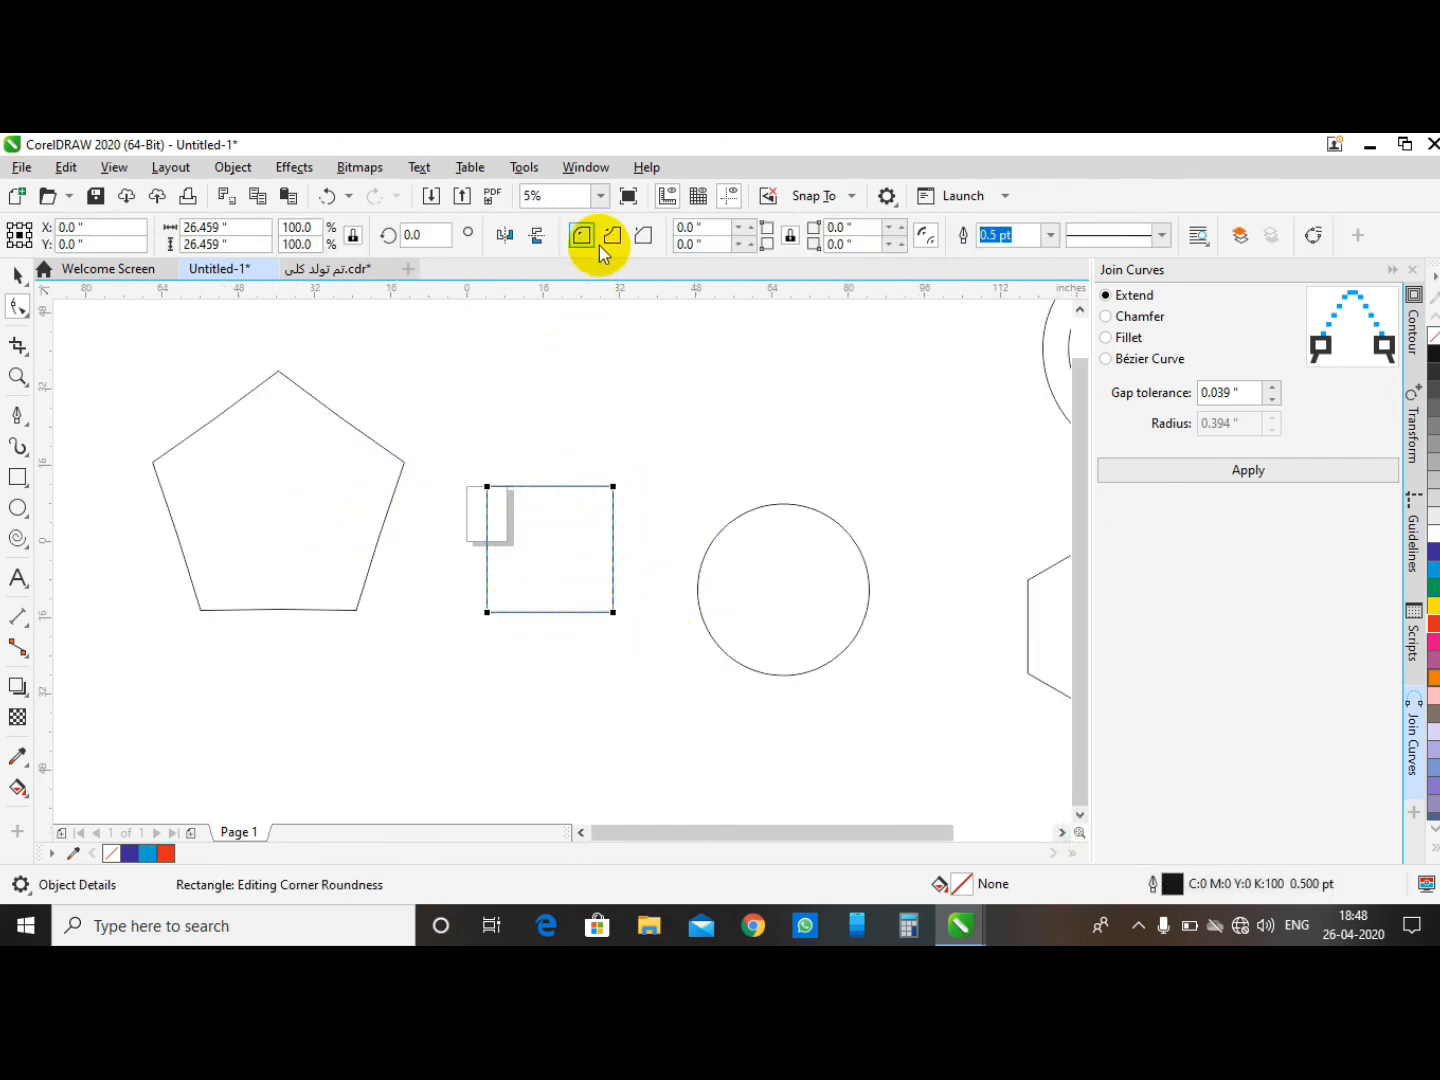
{"action": "left_click_drag", "start_coordinate": [611, 488], "coordinate": [645, 470]}
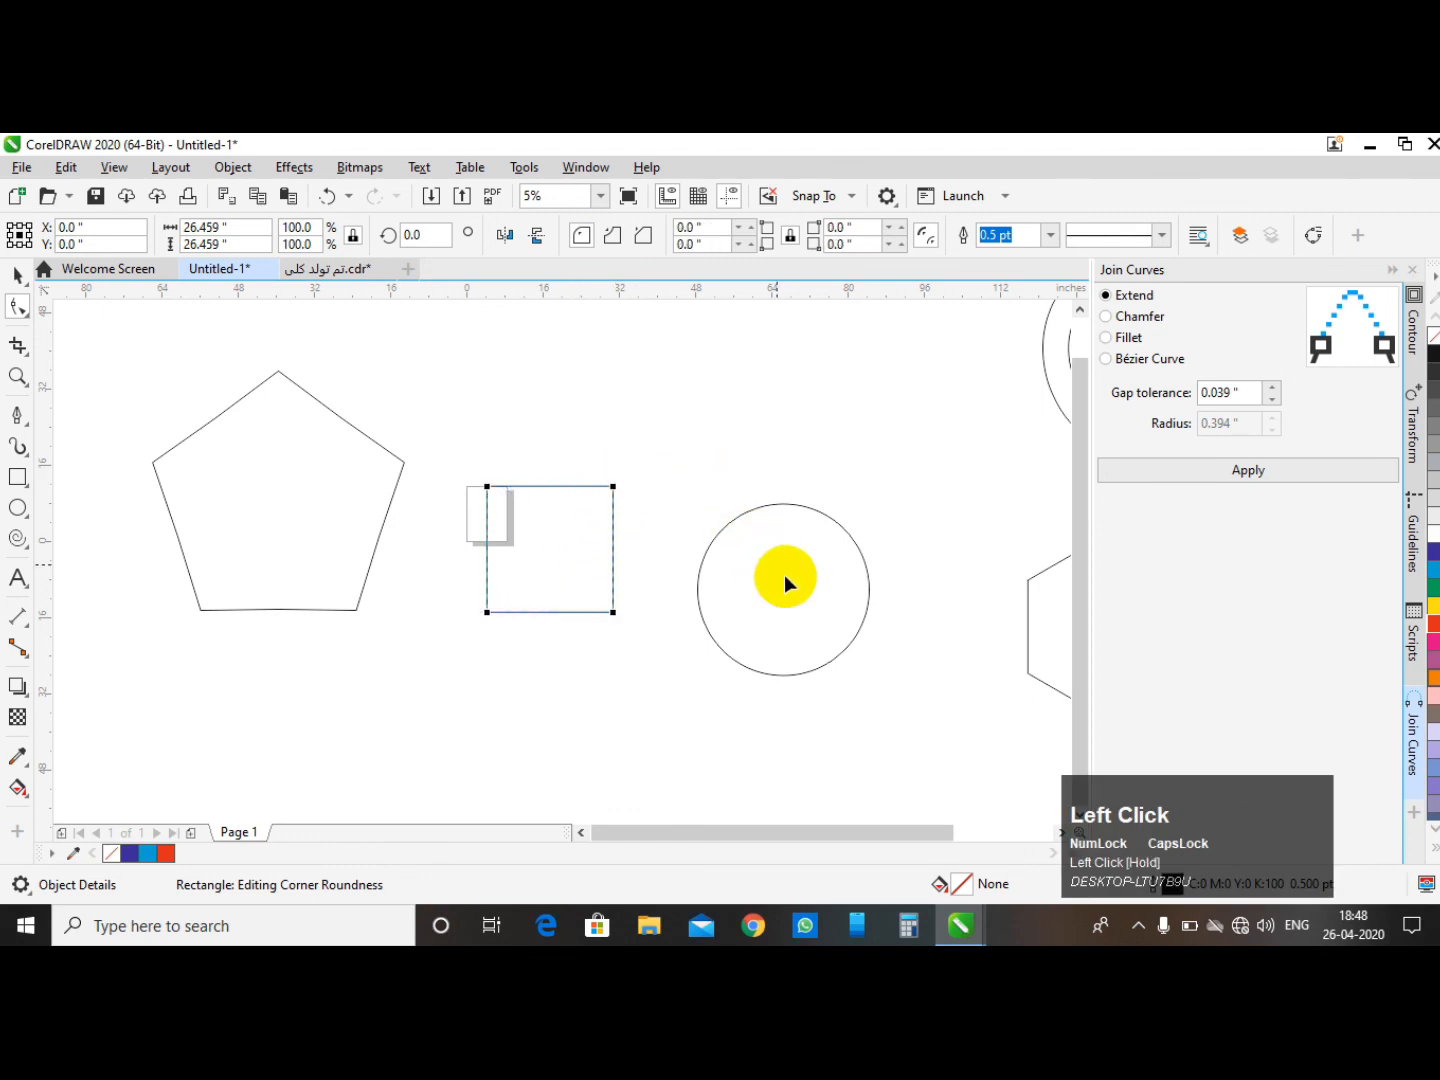
- Turn the circle into an open arc spanning about 115 degrees with the Shape tool
{"action": "left_click", "coordinate": [809, 588]}
{"action": "scroll", "coordinate": [262, 581], "scroll_direction": "down", "scroll_amount": 1}
{"action": "scroll", "coordinate": [518, 636], "scroll_direction": "up", "scroll_amount": 1}
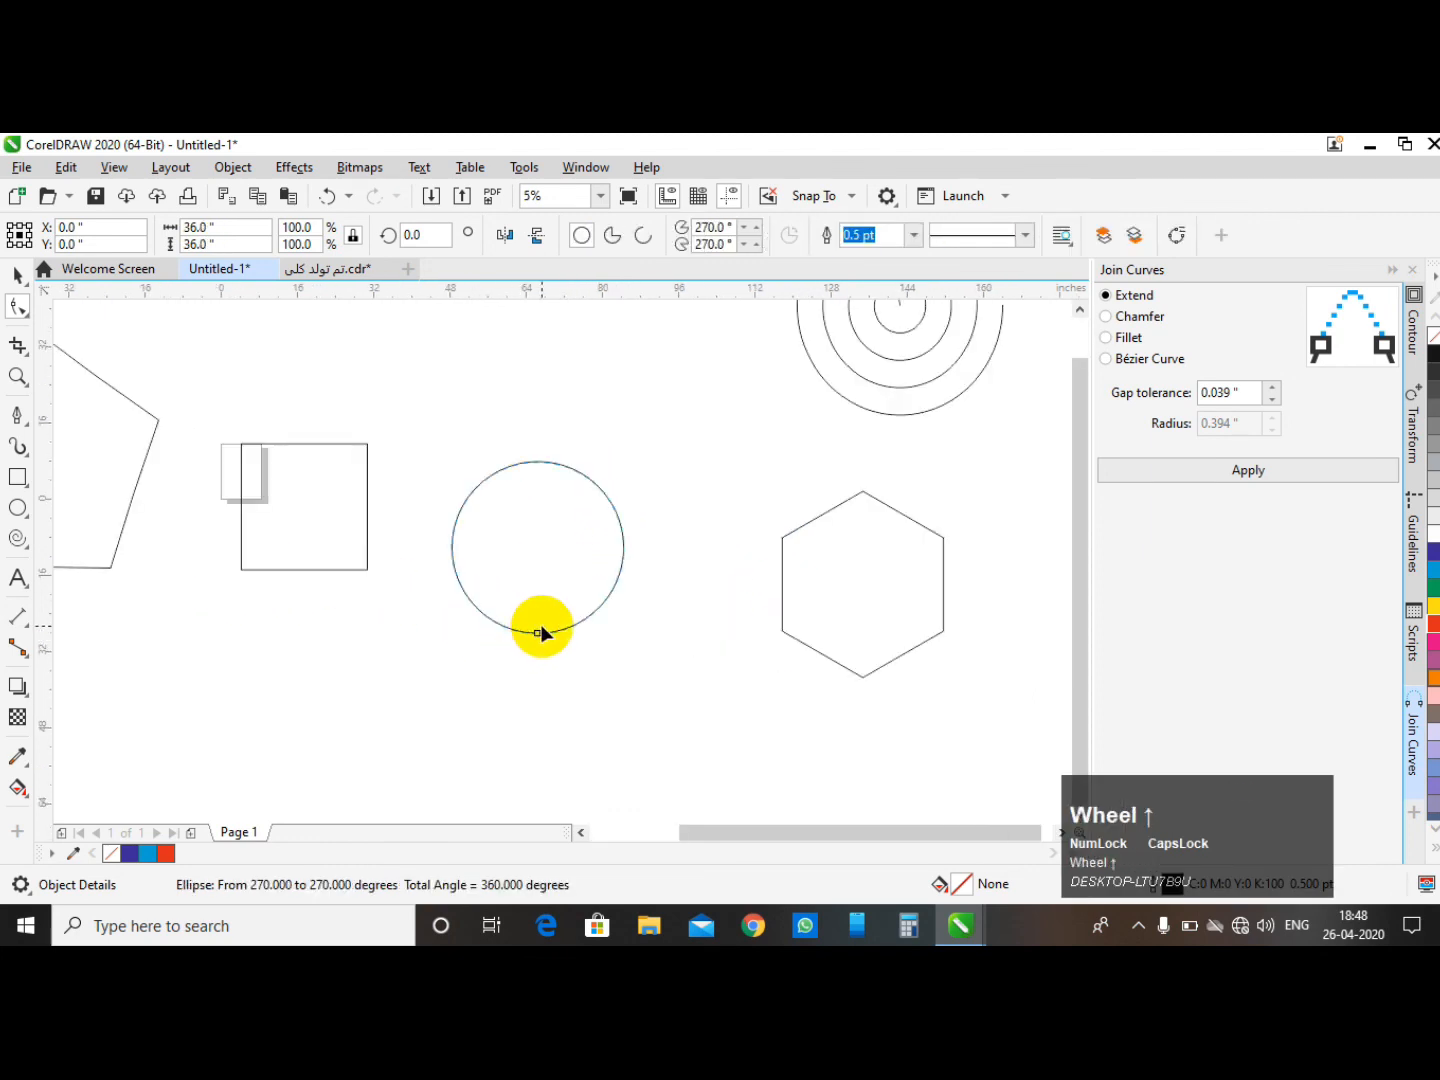
{"action": "scroll", "coordinate": [543, 644], "scroll_direction": "up", "scroll_amount": 1}
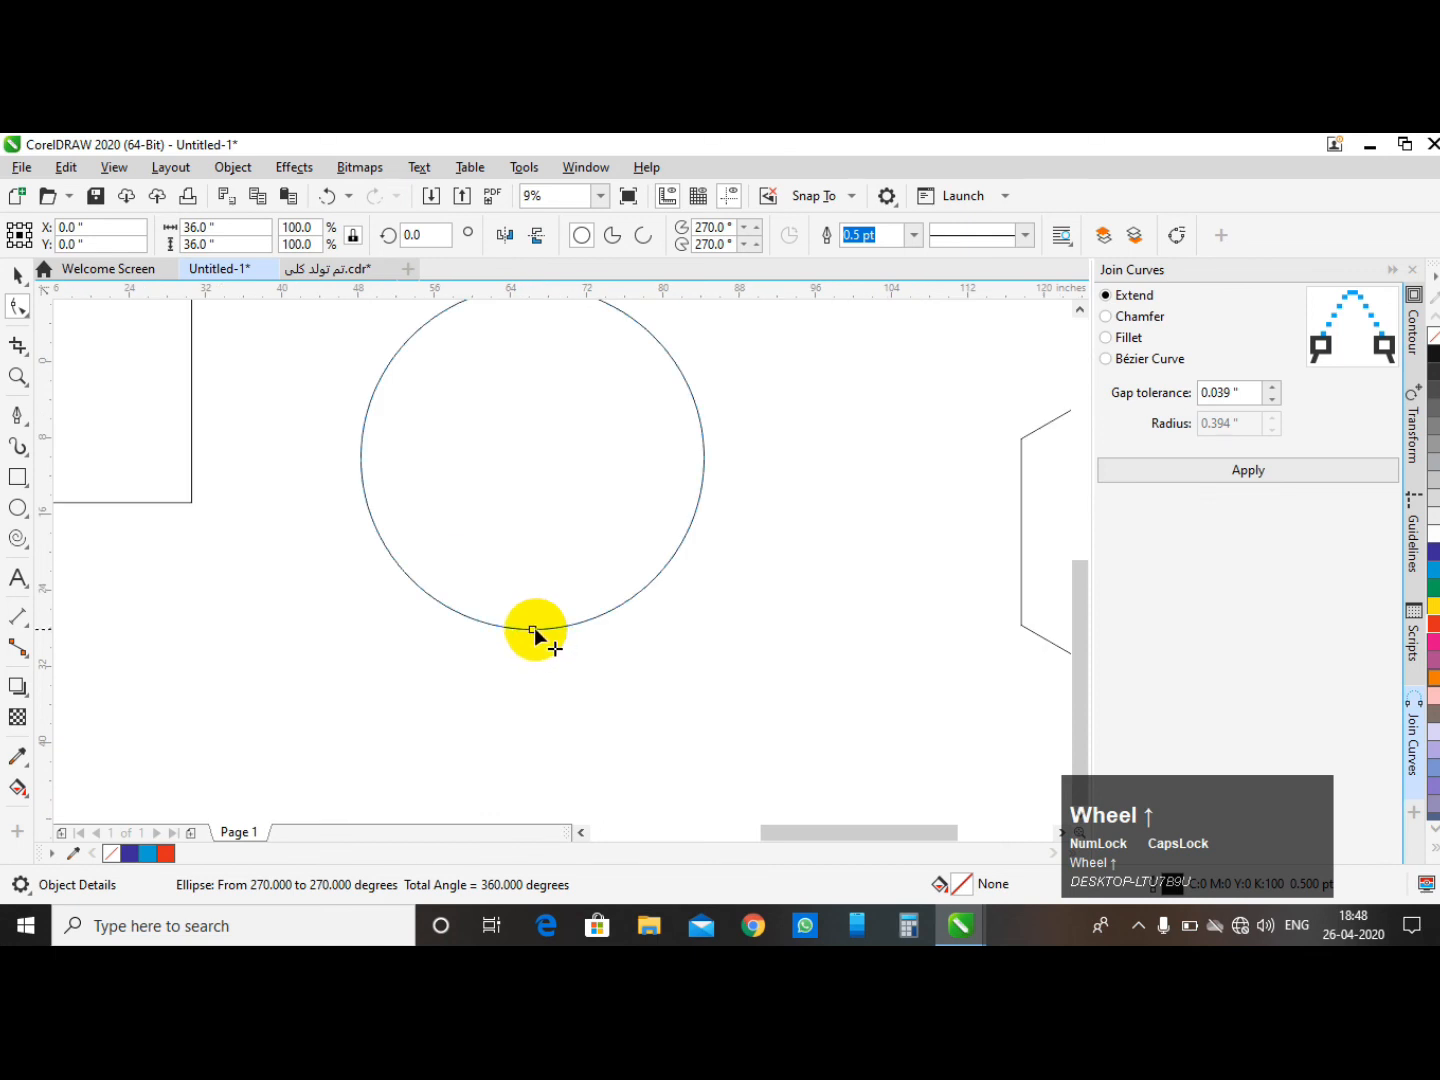
{"action": "left_click_drag", "start_coordinate": [533, 628], "coordinate": [553, 639]}
{"action": "left_click_drag", "start_coordinate": [637, 616], "coordinate": [690, 389]}
{"action": "scroll", "coordinate": [467, 512], "scroll_direction": "down", "scroll_amount": 1}
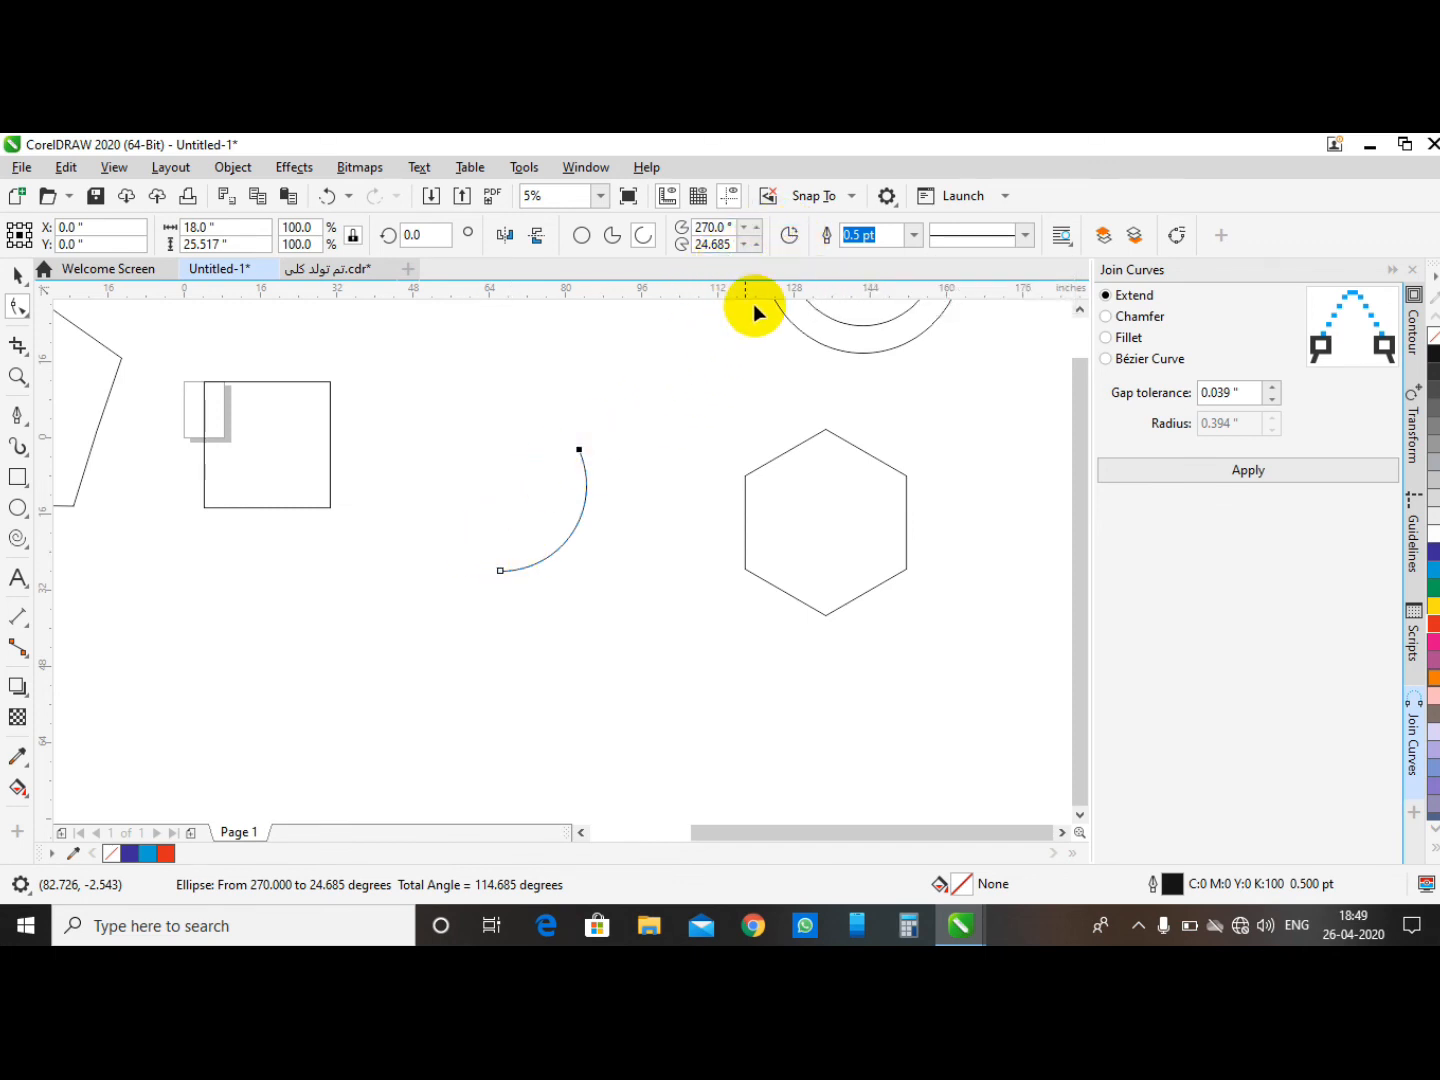
- Reverse the arc's direction, then undo the last two changes to restore the full circle
{"action": "left_click", "coordinate": [788, 238]}
{"action": "left_click", "coordinate": [15, 273]}
{"action": "left_click", "coordinate": [490, 371]}
{"action": "key", "text": "ctrl+z"}
{"action": "key", "text": "ctrl+z"}
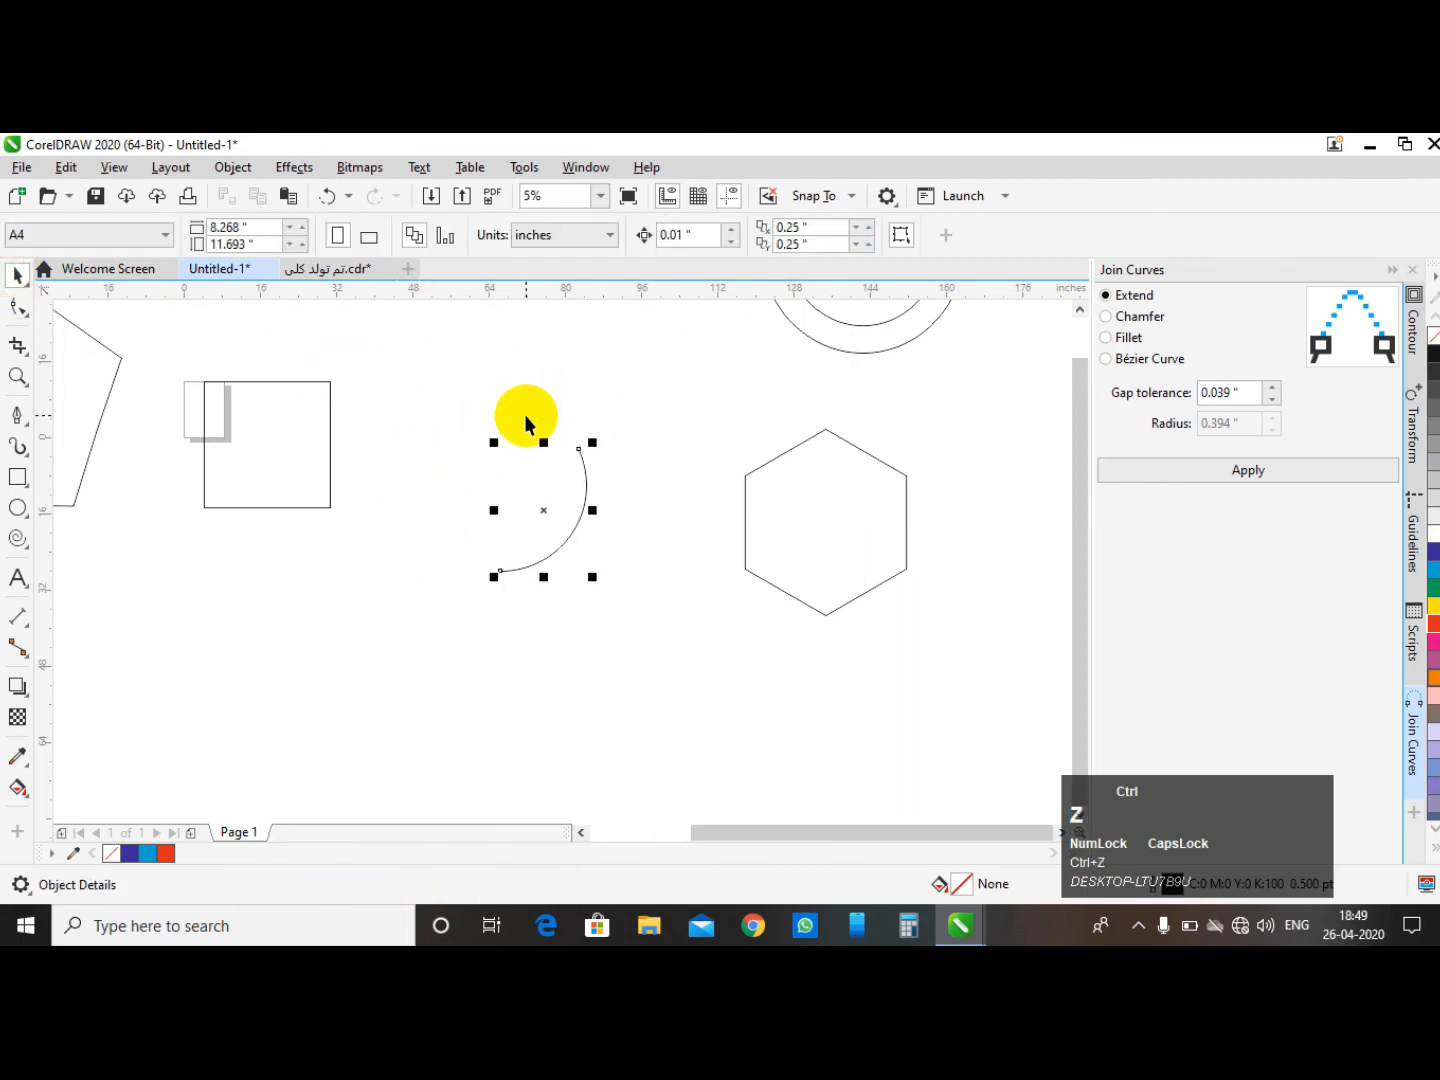
- Turn the circle into a pie shape spanning about 263 degrees by moving its node inside with the Shape tool
{"action": "left_click", "coordinate": [578, 373]}
{"action": "left_click", "coordinate": [505, 509]}
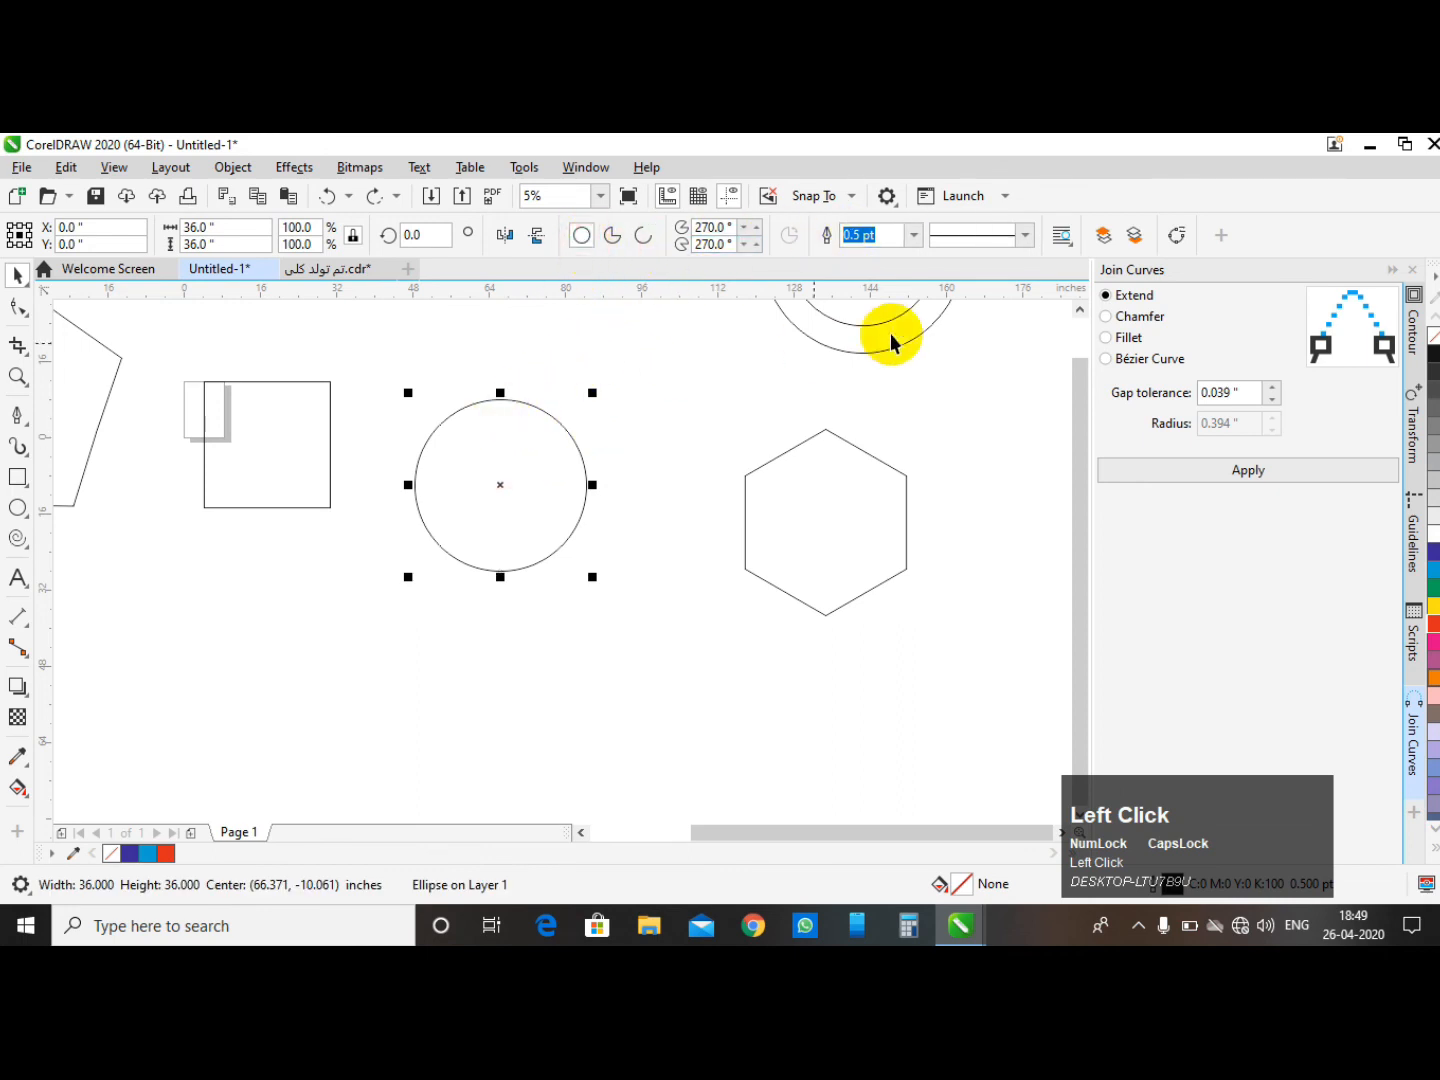
{"action": "scroll", "coordinate": [530, 410], "scroll_direction": "down", "scroll_amount": 1}
{"action": "left_click", "coordinate": [562, 370]}
{"action": "scroll", "coordinate": [540, 446], "scroll_direction": "up", "scroll_amount": 1}
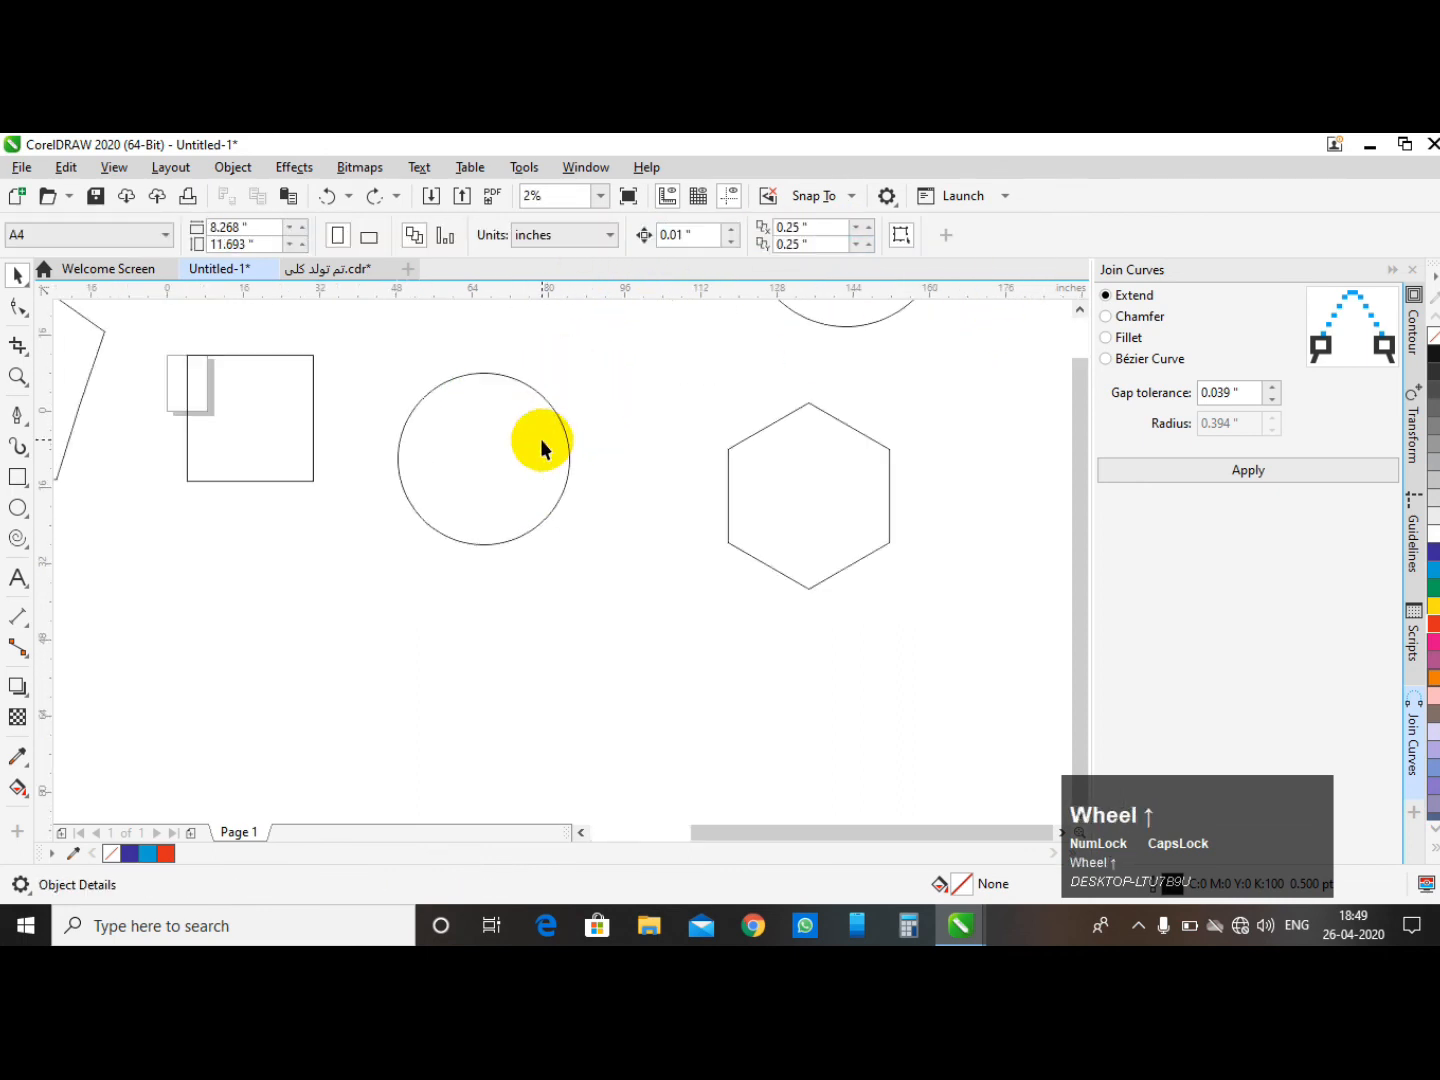
{"action": "left_click", "coordinate": [499, 447]}
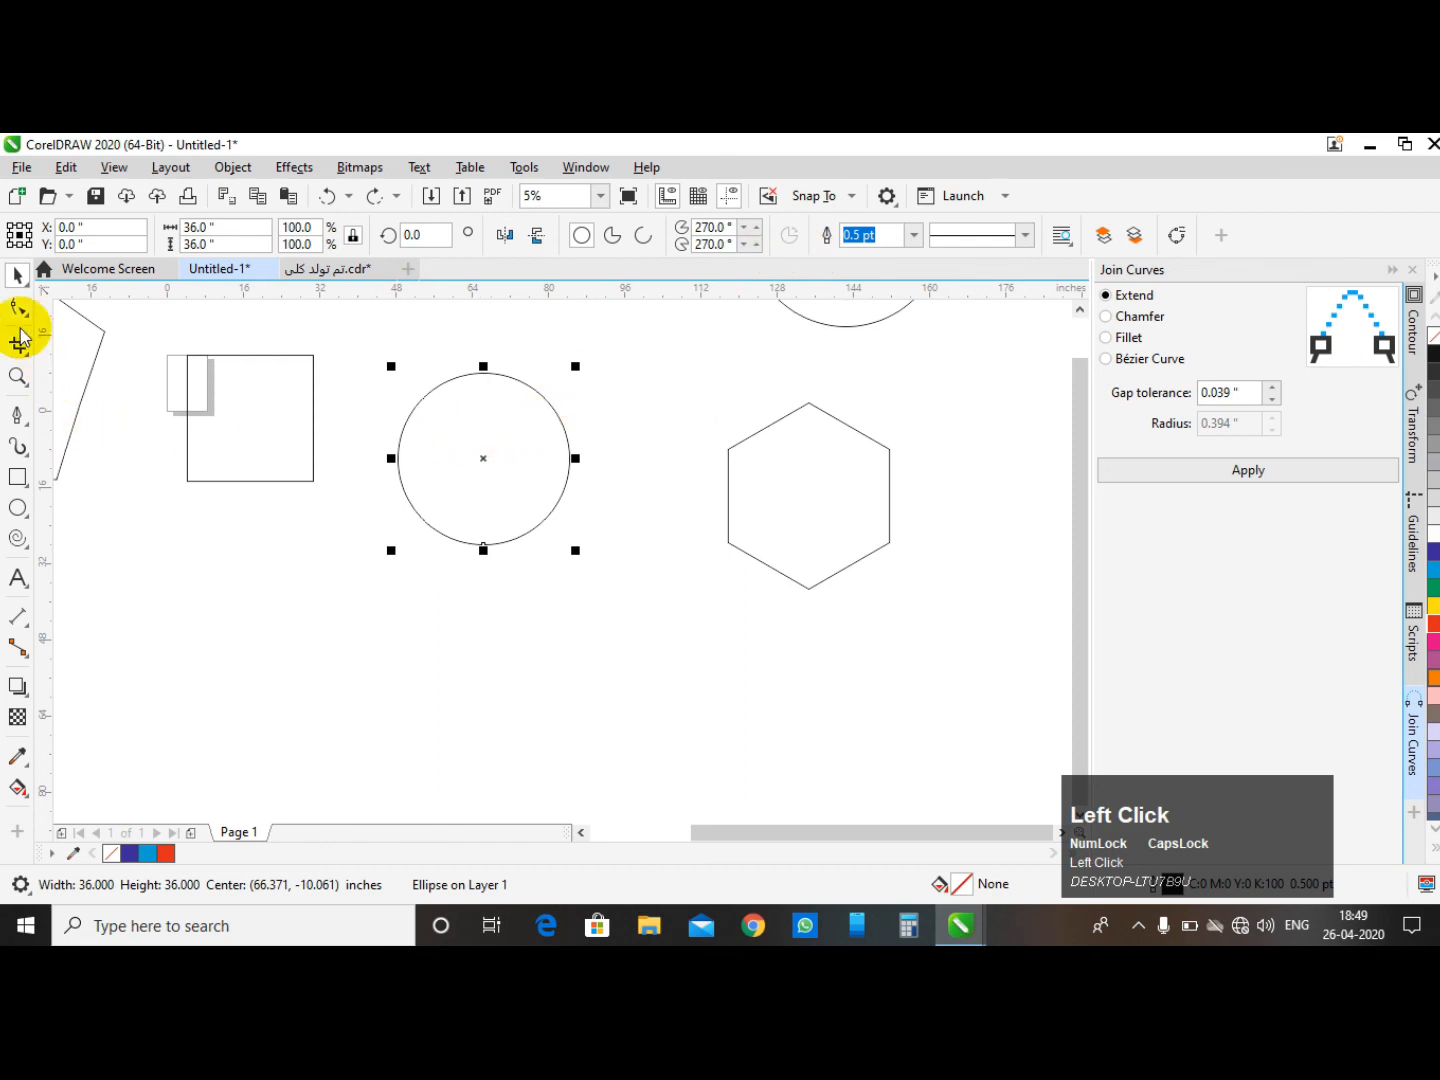
{"action": "left_click", "coordinate": [18, 308]}
{"action": "left_click_drag", "start_coordinate": [466, 491], "coordinate": [466, 463]}
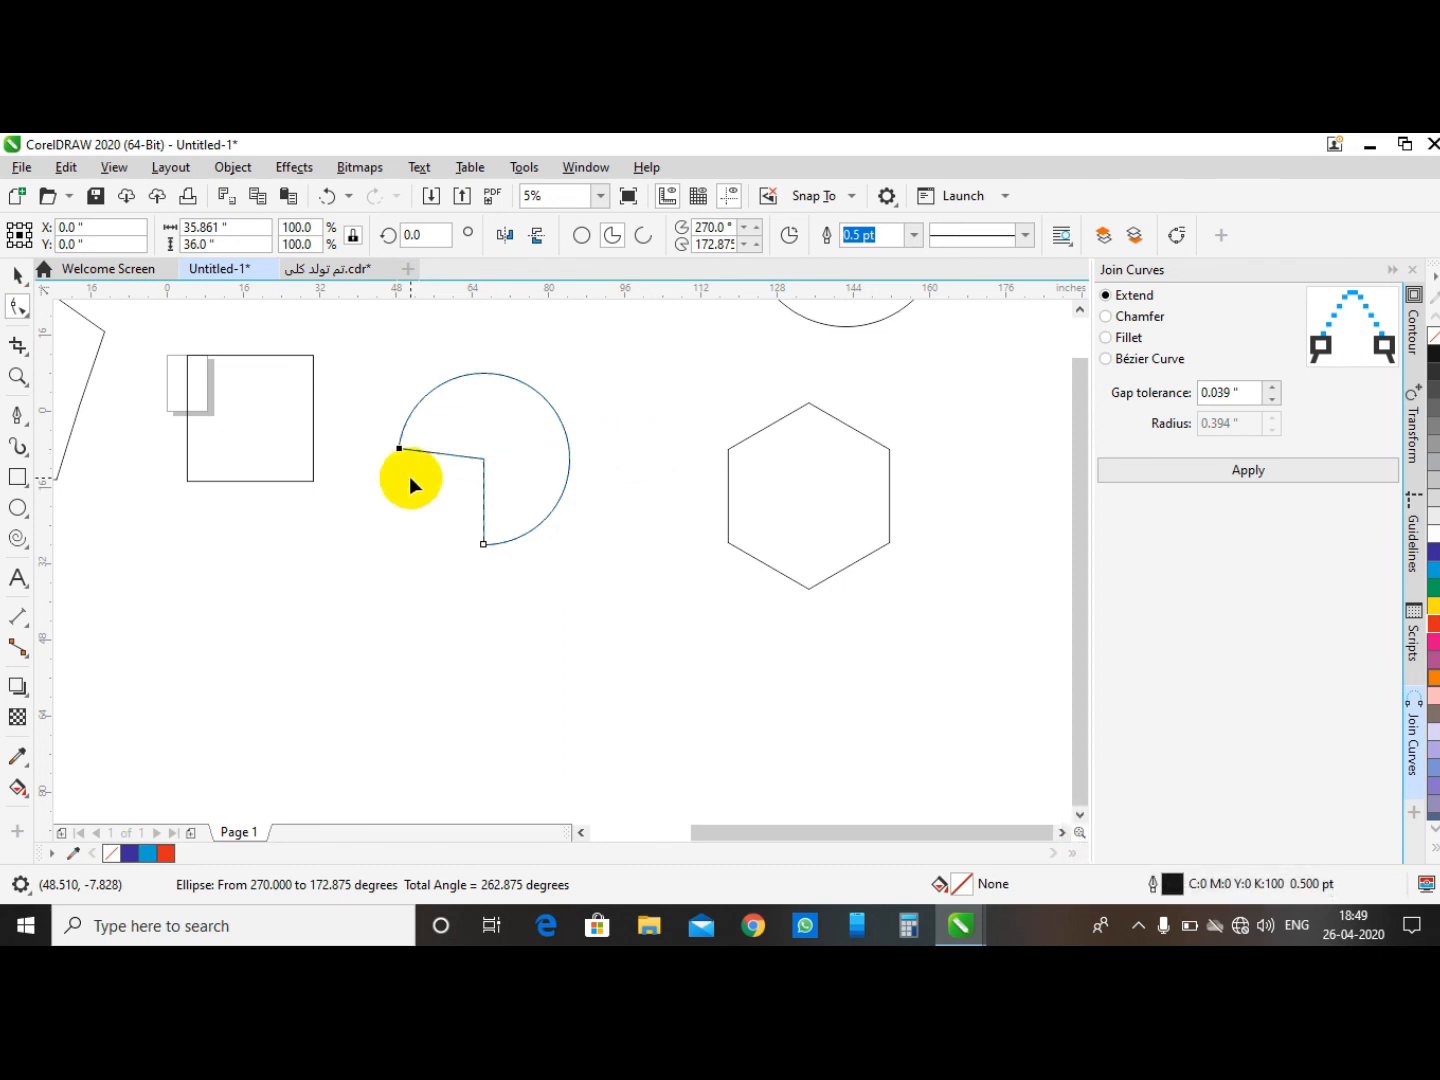
- Reverse the pie shape's direction so it shows the opposite segment of the circle
{"action": "left_click", "coordinate": [788, 238]}
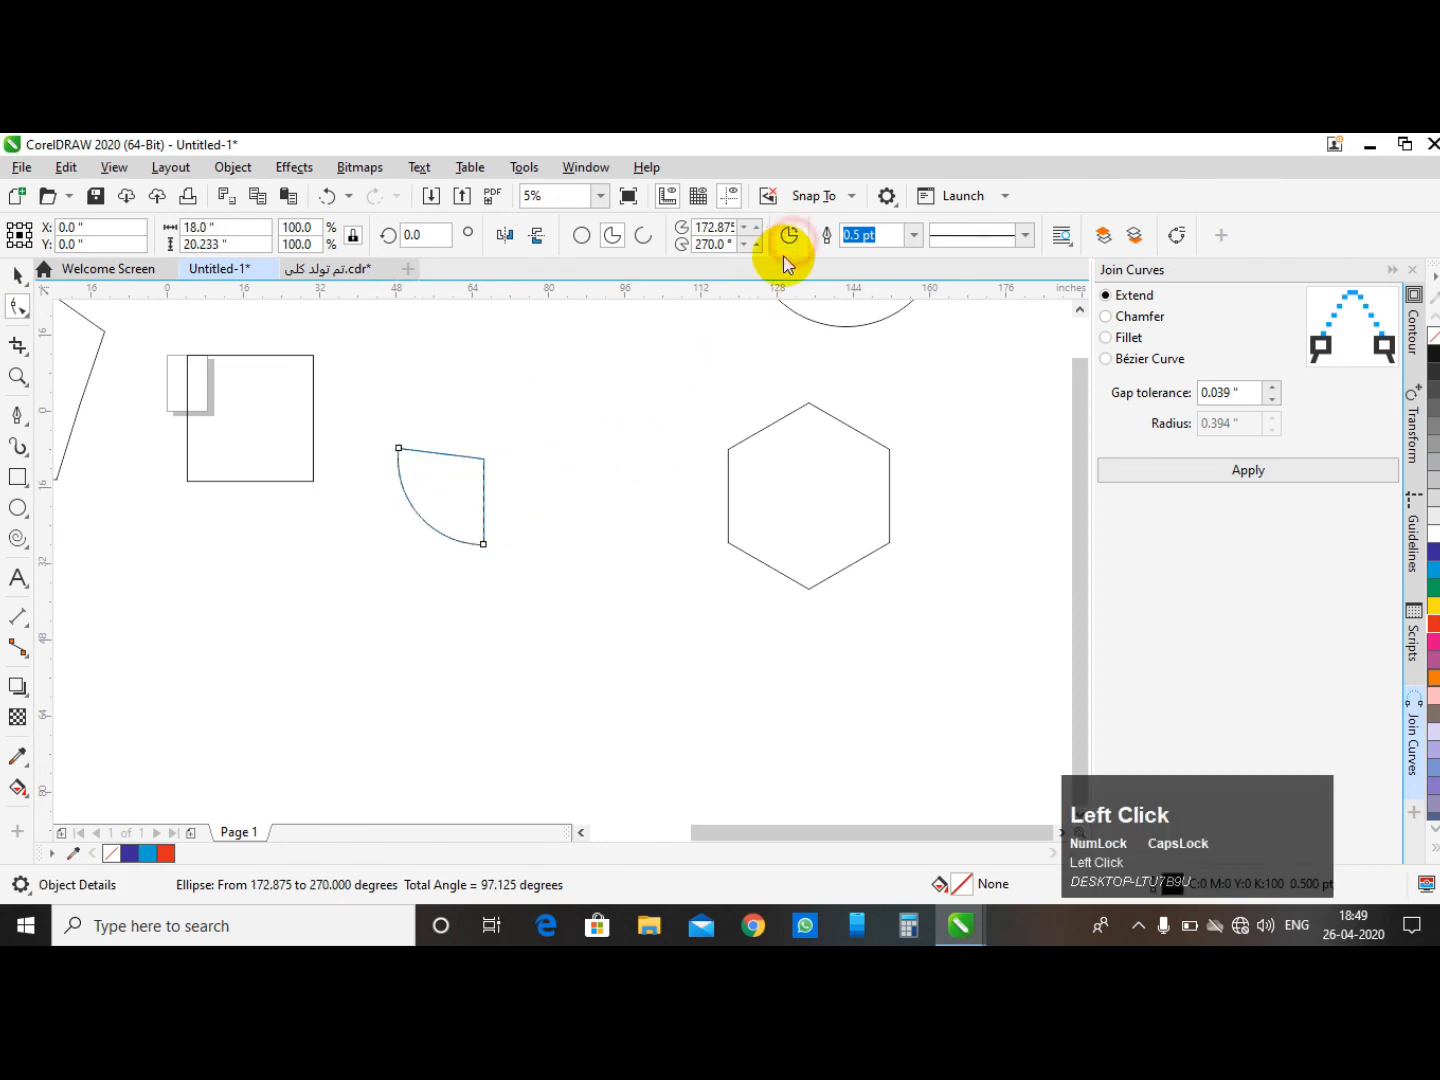
{"action": "scroll", "coordinate": [384, 444], "scroll_direction": "down", "scroll_amount": 1}
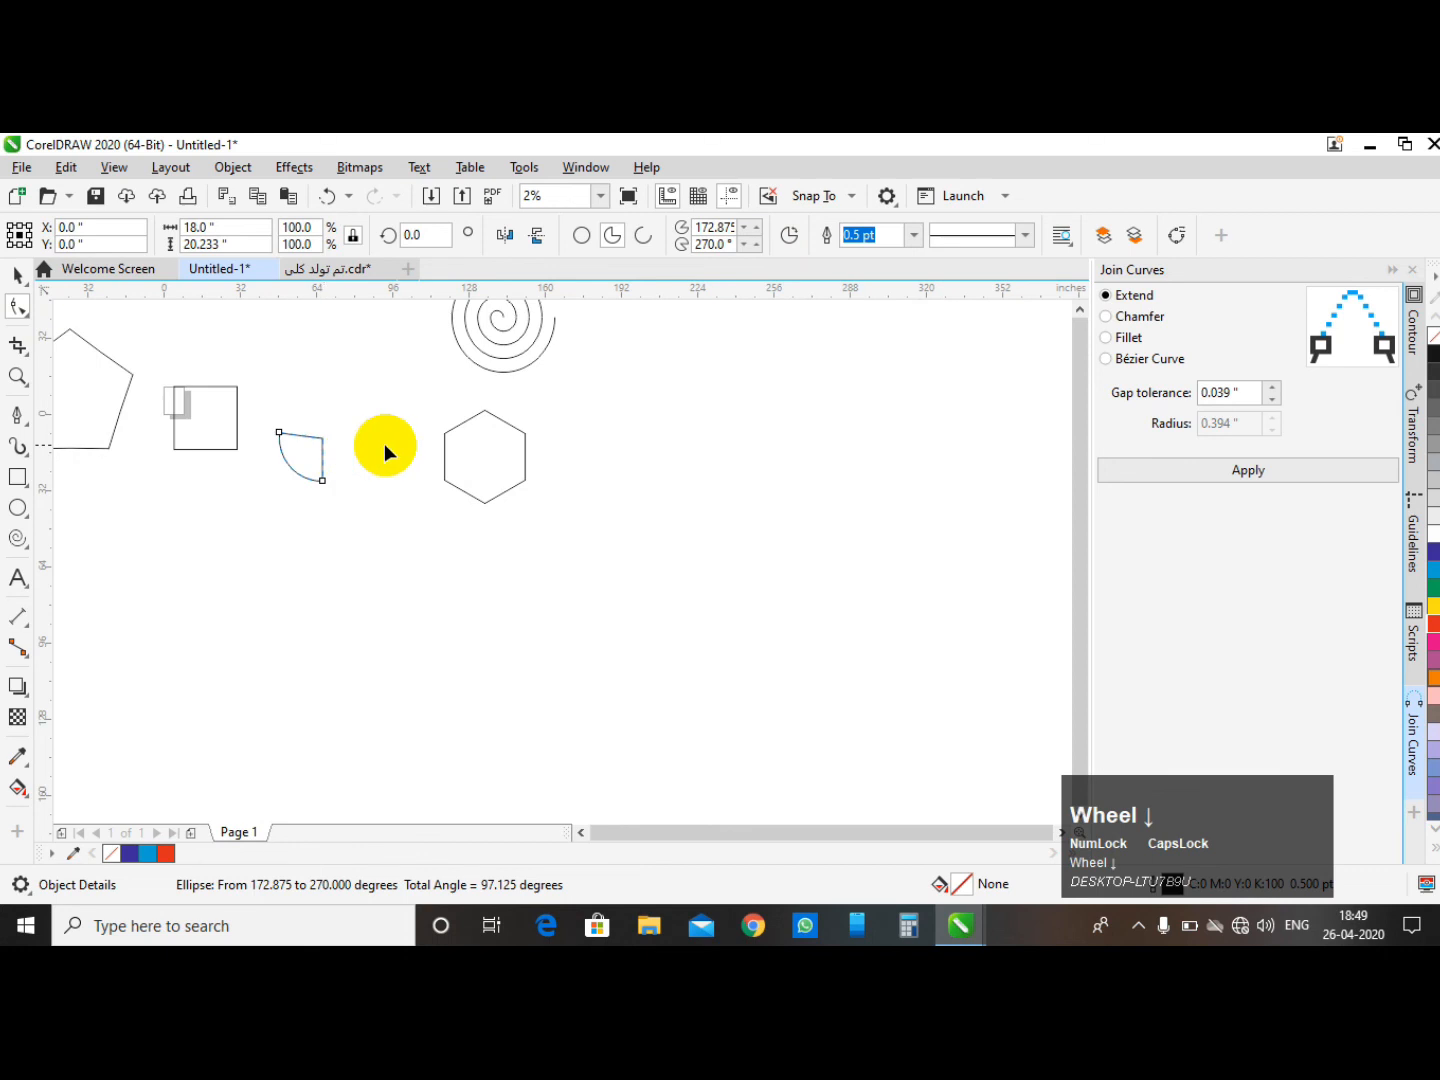
{"action": "scroll", "coordinate": [491, 436], "scroll_direction": "up", "scroll_amount": 1}
- Drag one of the hexagon's nodes across the shape with the Shape tool, then undo the last three changes
{"action": "left_click", "coordinate": [480, 484]}
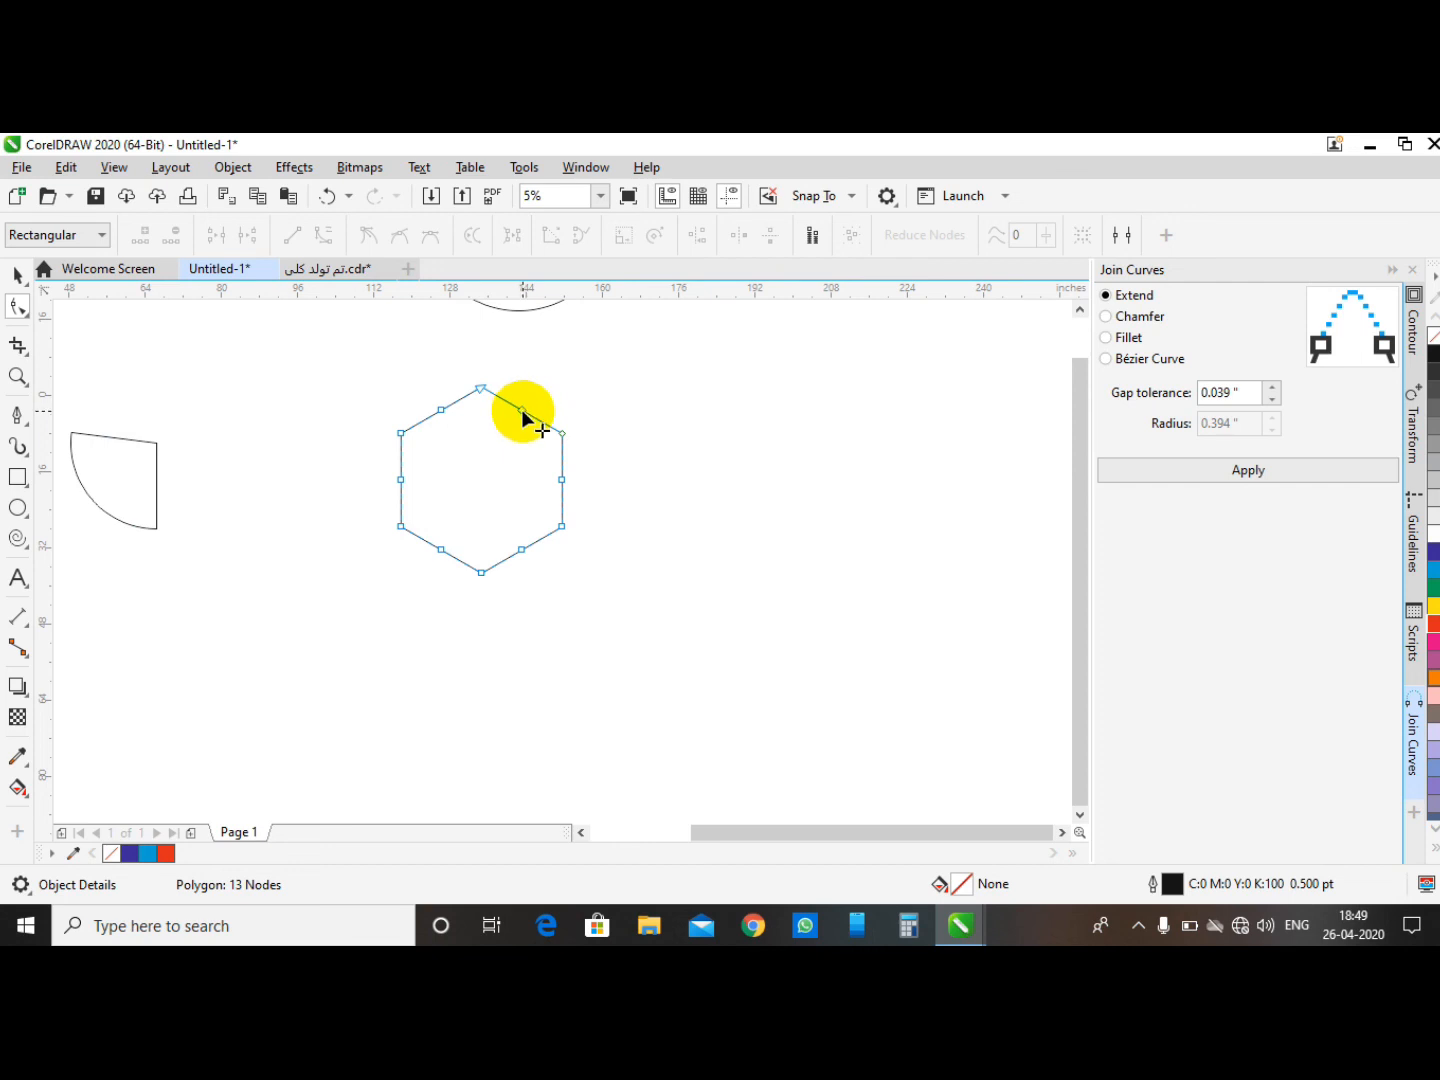
{"action": "scroll", "coordinate": [654, 440], "scroll_direction": "down", "scroll_amount": 2}
{"action": "scroll", "coordinate": [884, 476], "scroll_direction": "up", "scroll_amount": 2}
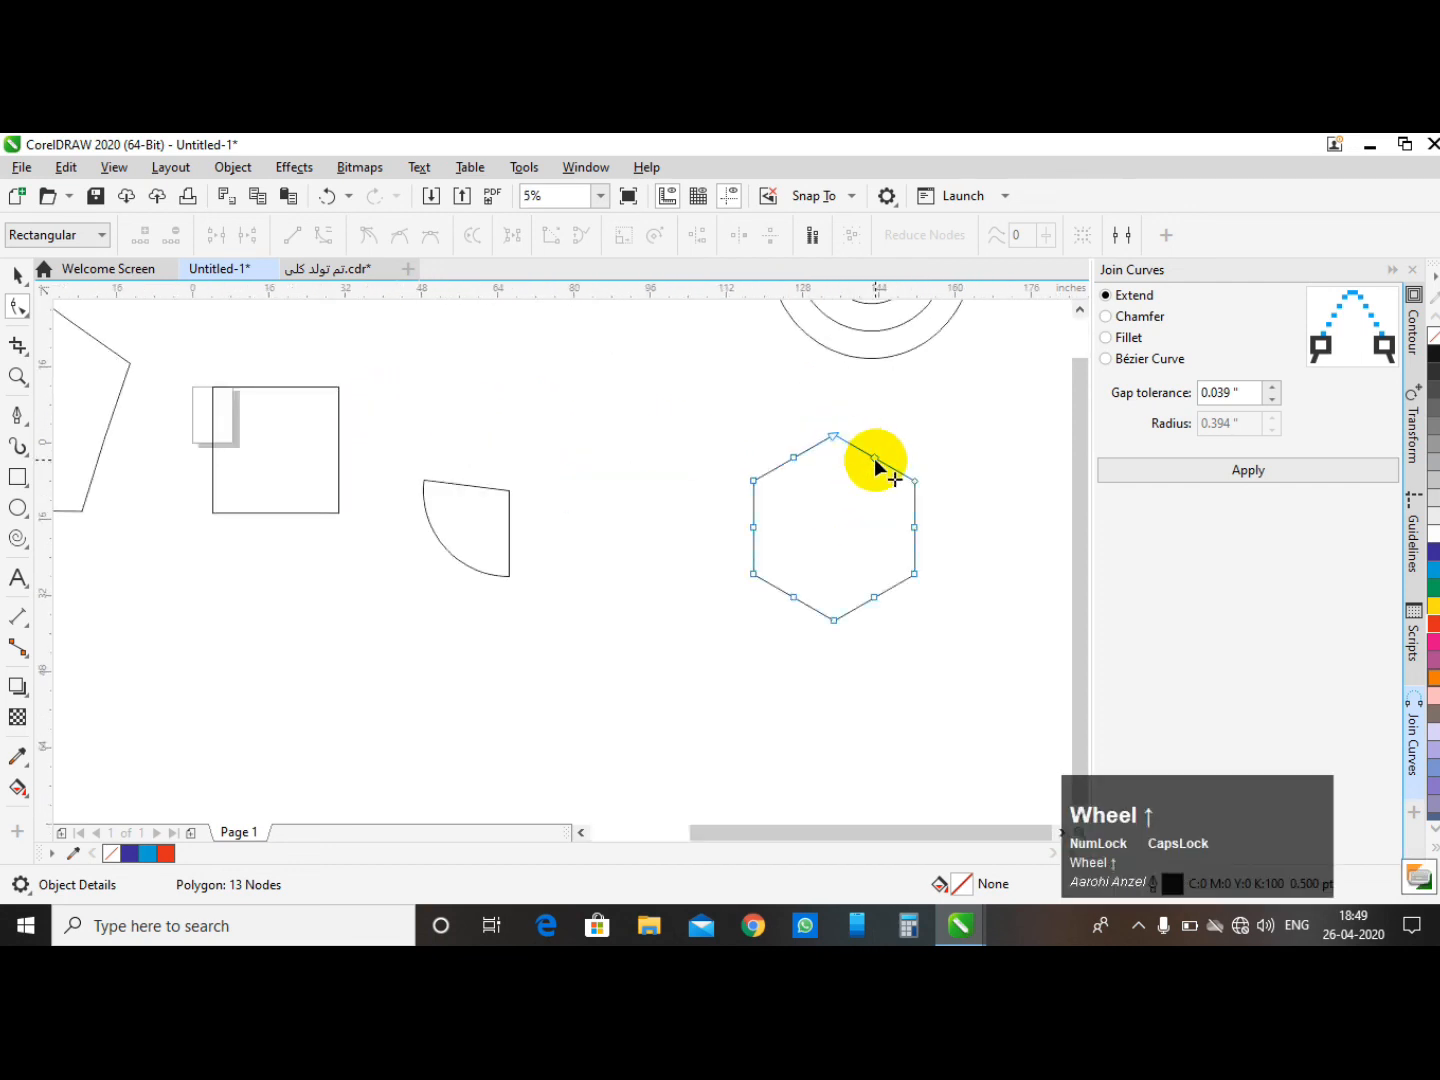
{"action": "left_click_drag", "start_coordinate": [873, 459], "coordinate": [859, 584]}
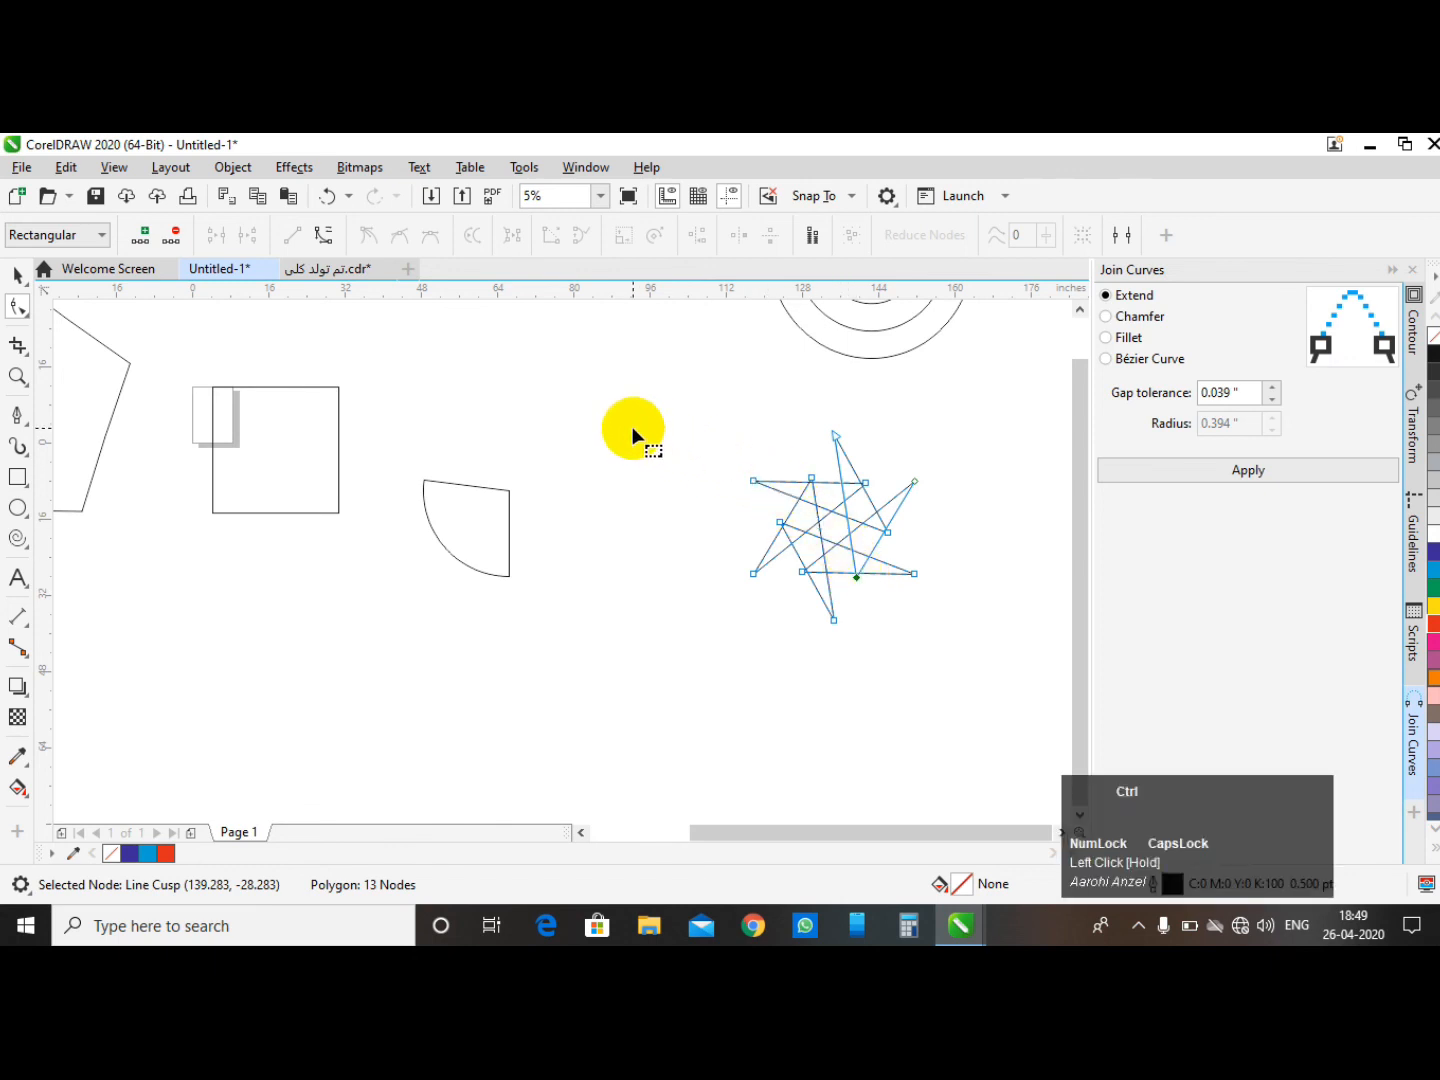
{"action": "key", "text": "ctrl+z"}
{"action": "key", "text": "ctrl+z"}
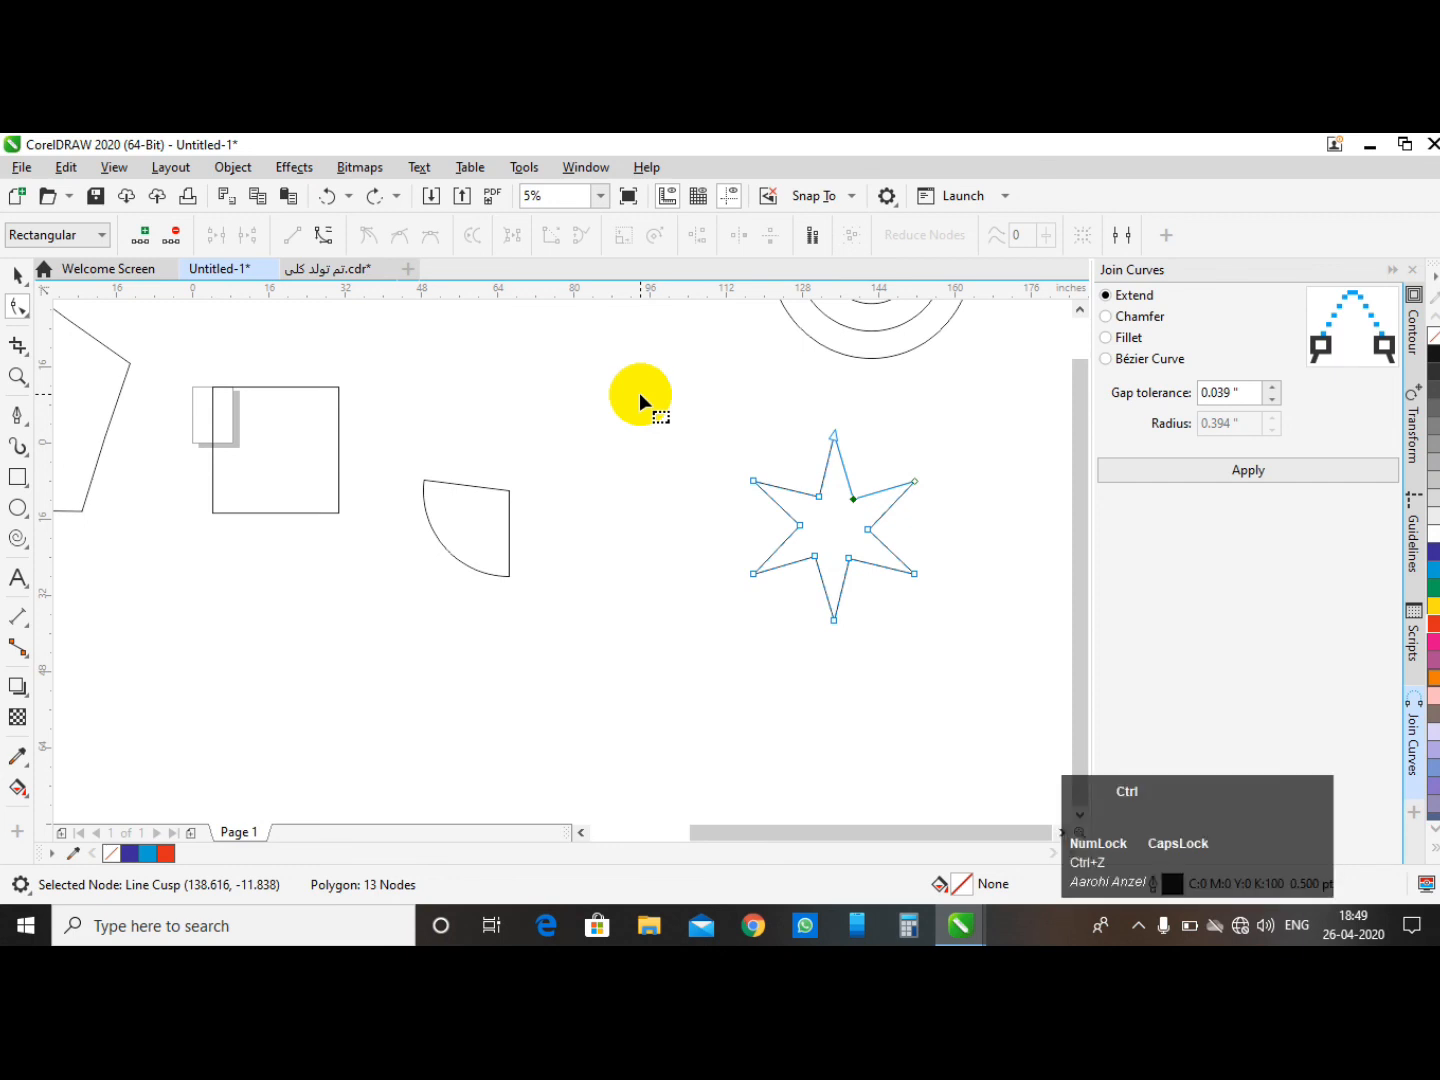
{"action": "key", "text": "ctrl+z"}
- Move the hexagon up and to the left of the spiral with the Pick tool
{"action": "left_click", "coordinate": [17, 275]}
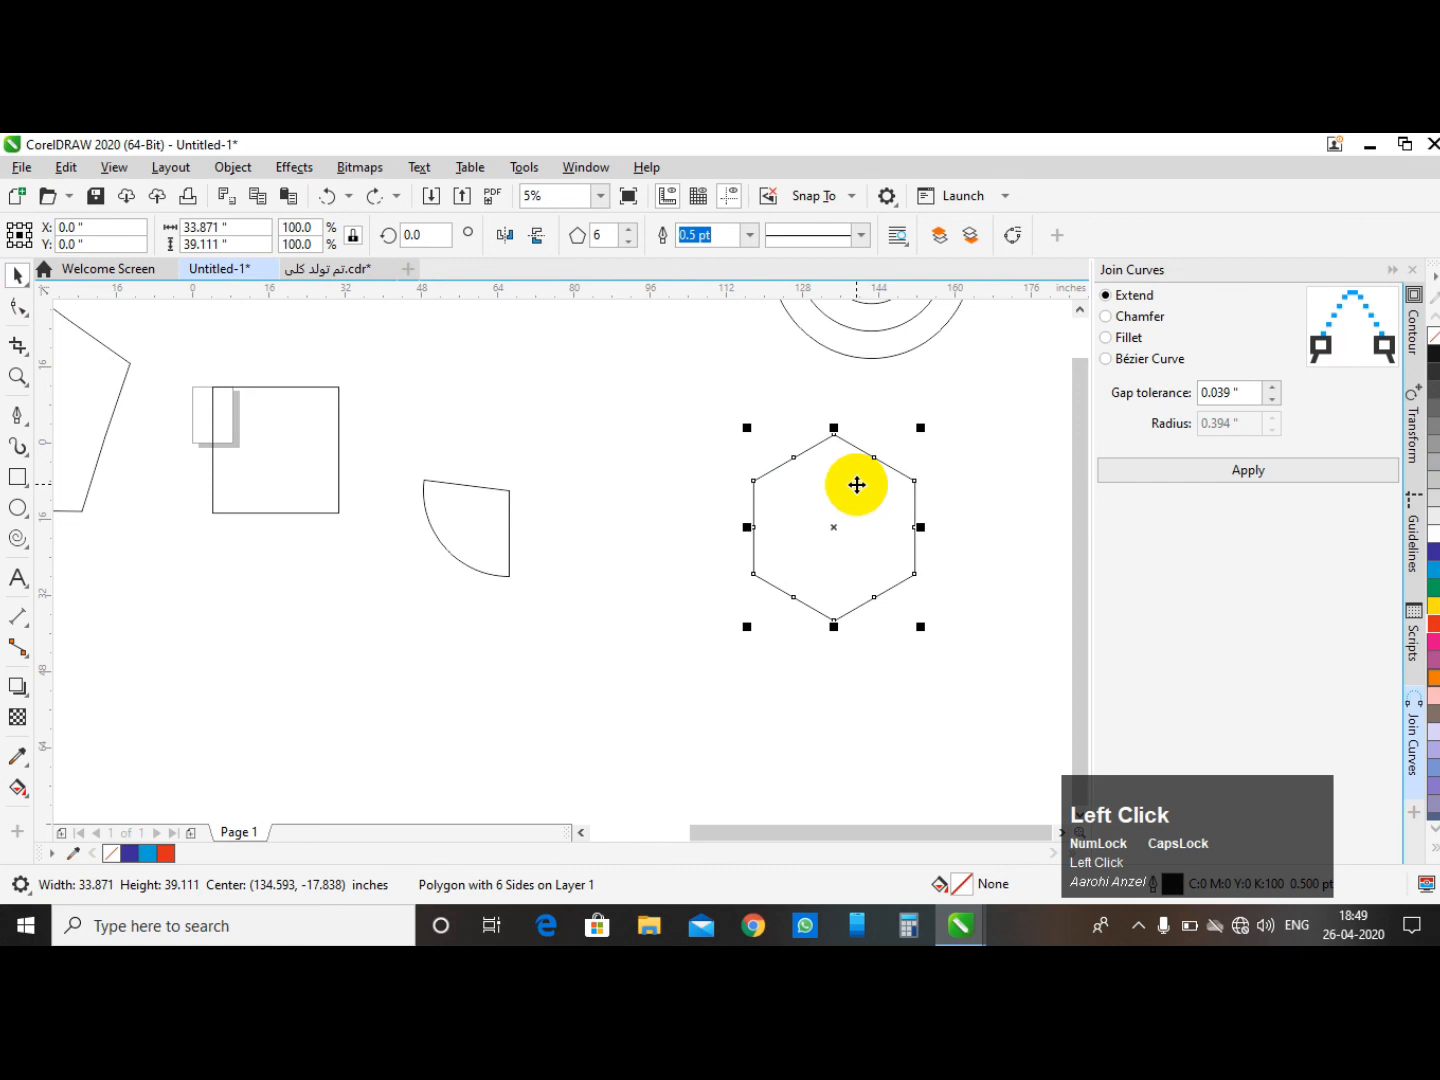
{"action": "scroll", "coordinate": [631, 546], "scroll_direction": "down", "scroll_amount": 4}
{"action": "scroll", "coordinate": [757, 445], "scroll_direction": "up", "scroll_amount": 1}
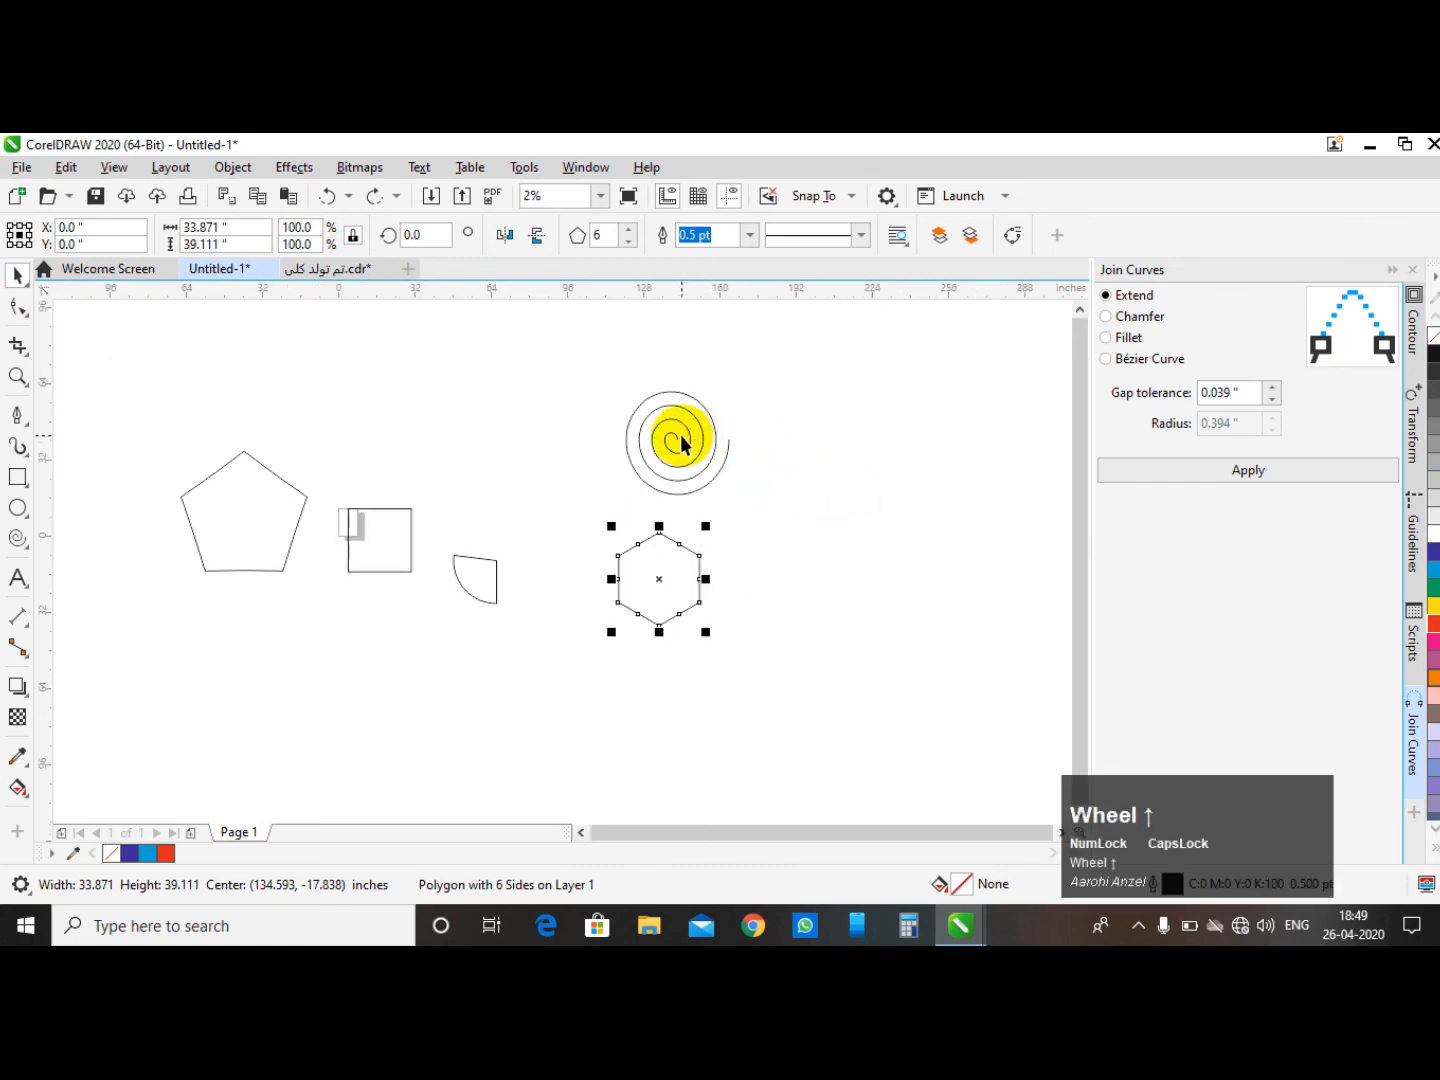
{"action": "left_click", "coordinate": [671, 435]}
{"action": "left_click", "coordinate": [660, 575]}
{"action": "left_click_drag", "start_coordinate": [660, 575], "coordinate": [502, 452]}
- Distort the spiral by dragging its outer end node and two inner nodes with the Shape tool
{"action": "scroll", "coordinate": [500, 404], "scroll_direction": "up", "scroll_amount": 2}
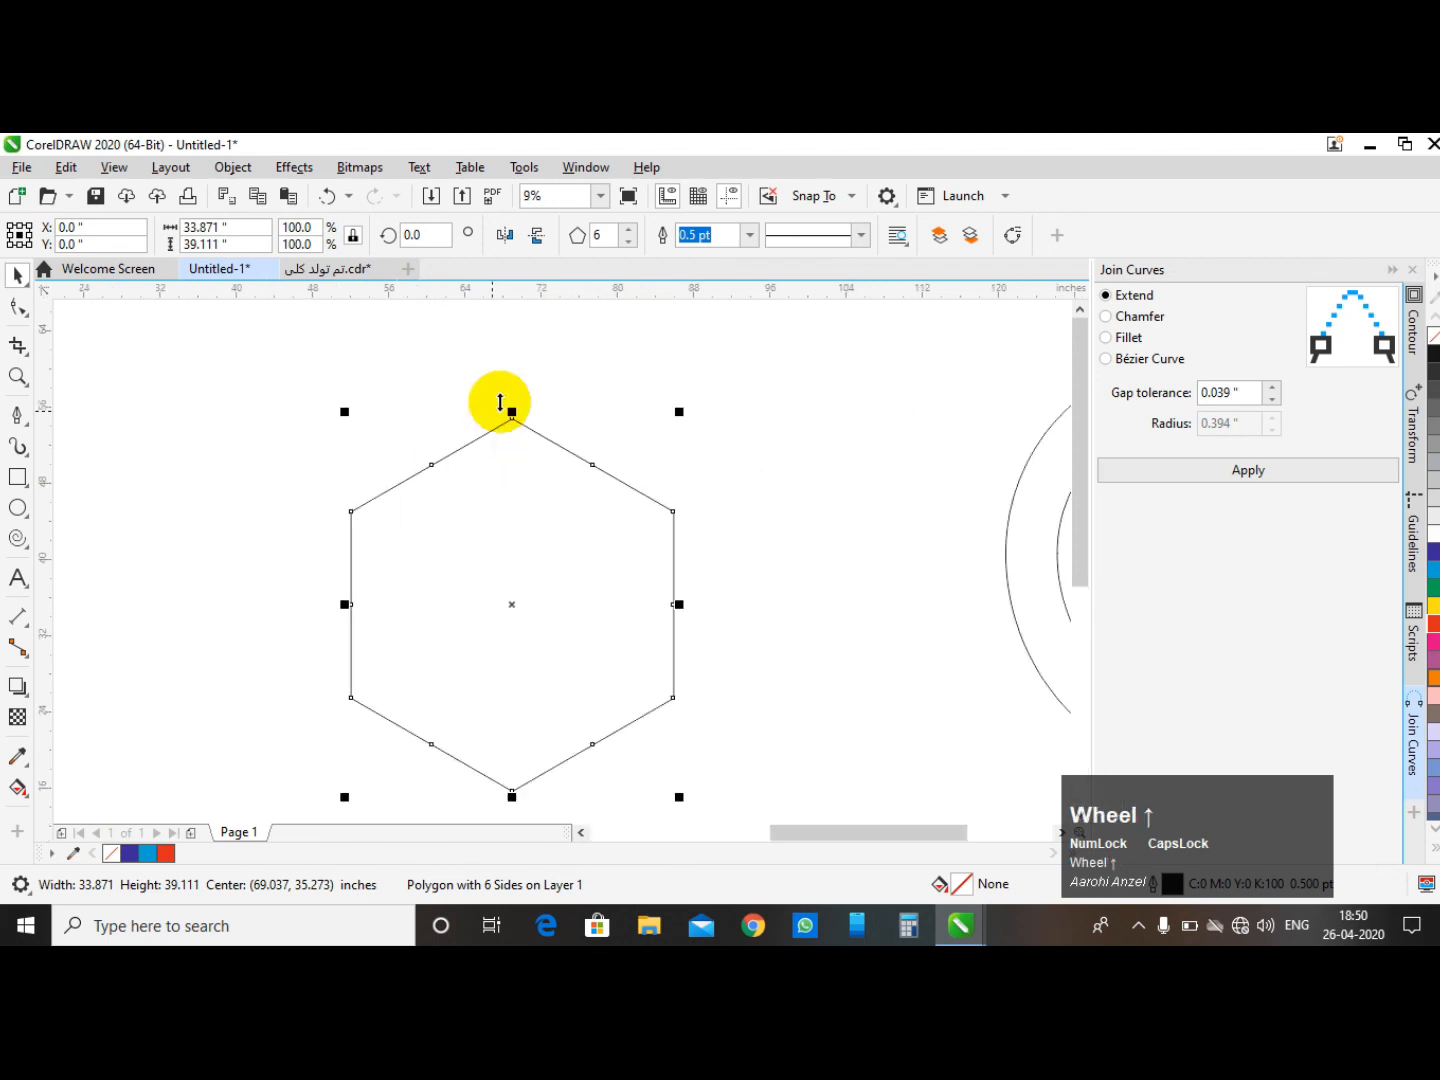
{"action": "left_click", "coordinate": [459, 365]}
{"action": "left_click", "coordinate": [540, 461]}
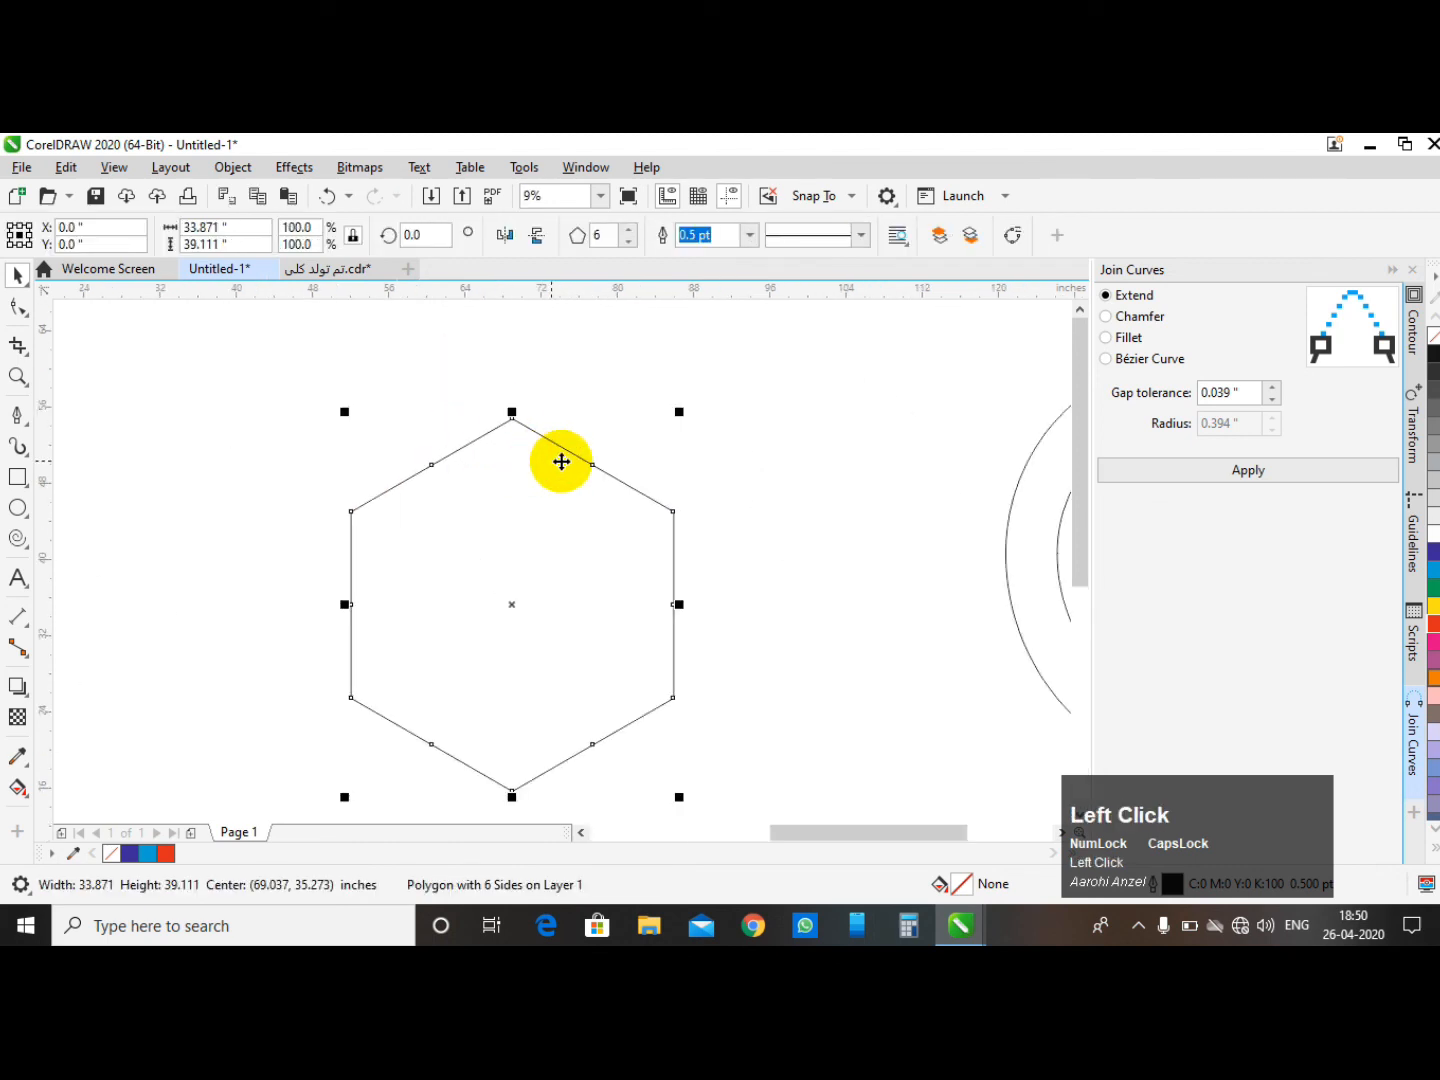
{"action": "scroll", "coordinate": [373, 595], "scroll_direction": "down", "scroll_amount": 1}
{"action": "scroll", "coordinate": [898, 515], "scroll_direction": "up", "scroll_amount": 1}
{"action": "left_click", "coordinate": [749, 530]}
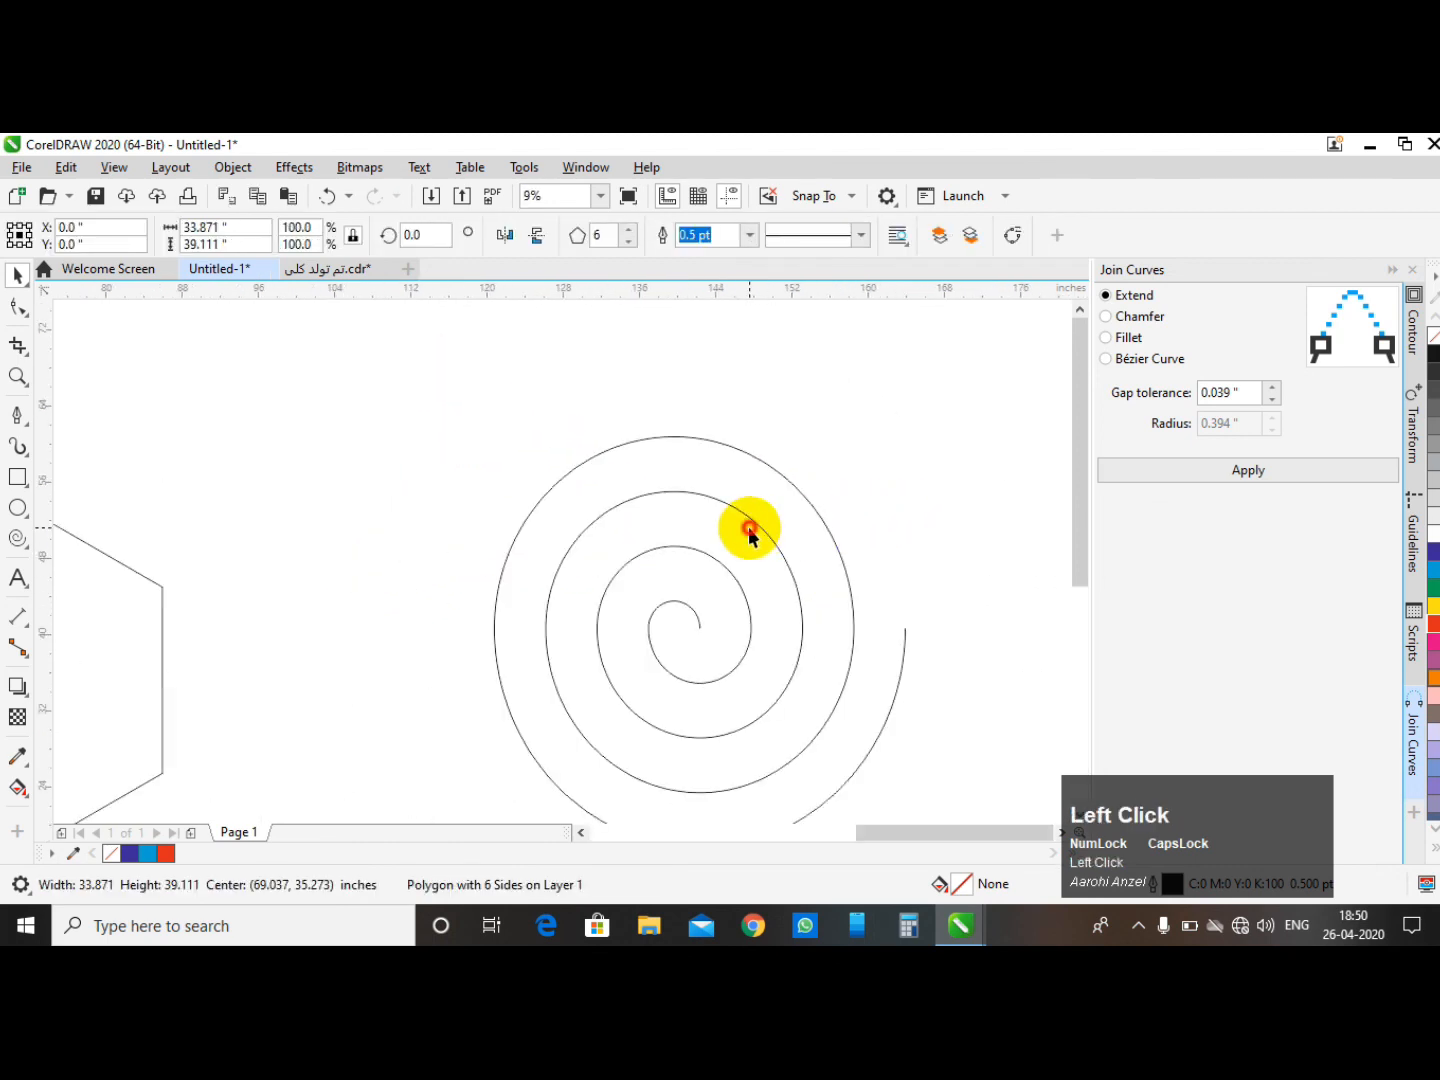
{"action": "scroll", "coordinate": [665, 408], "scroll_direction": "down", "scroll_amount": 2}
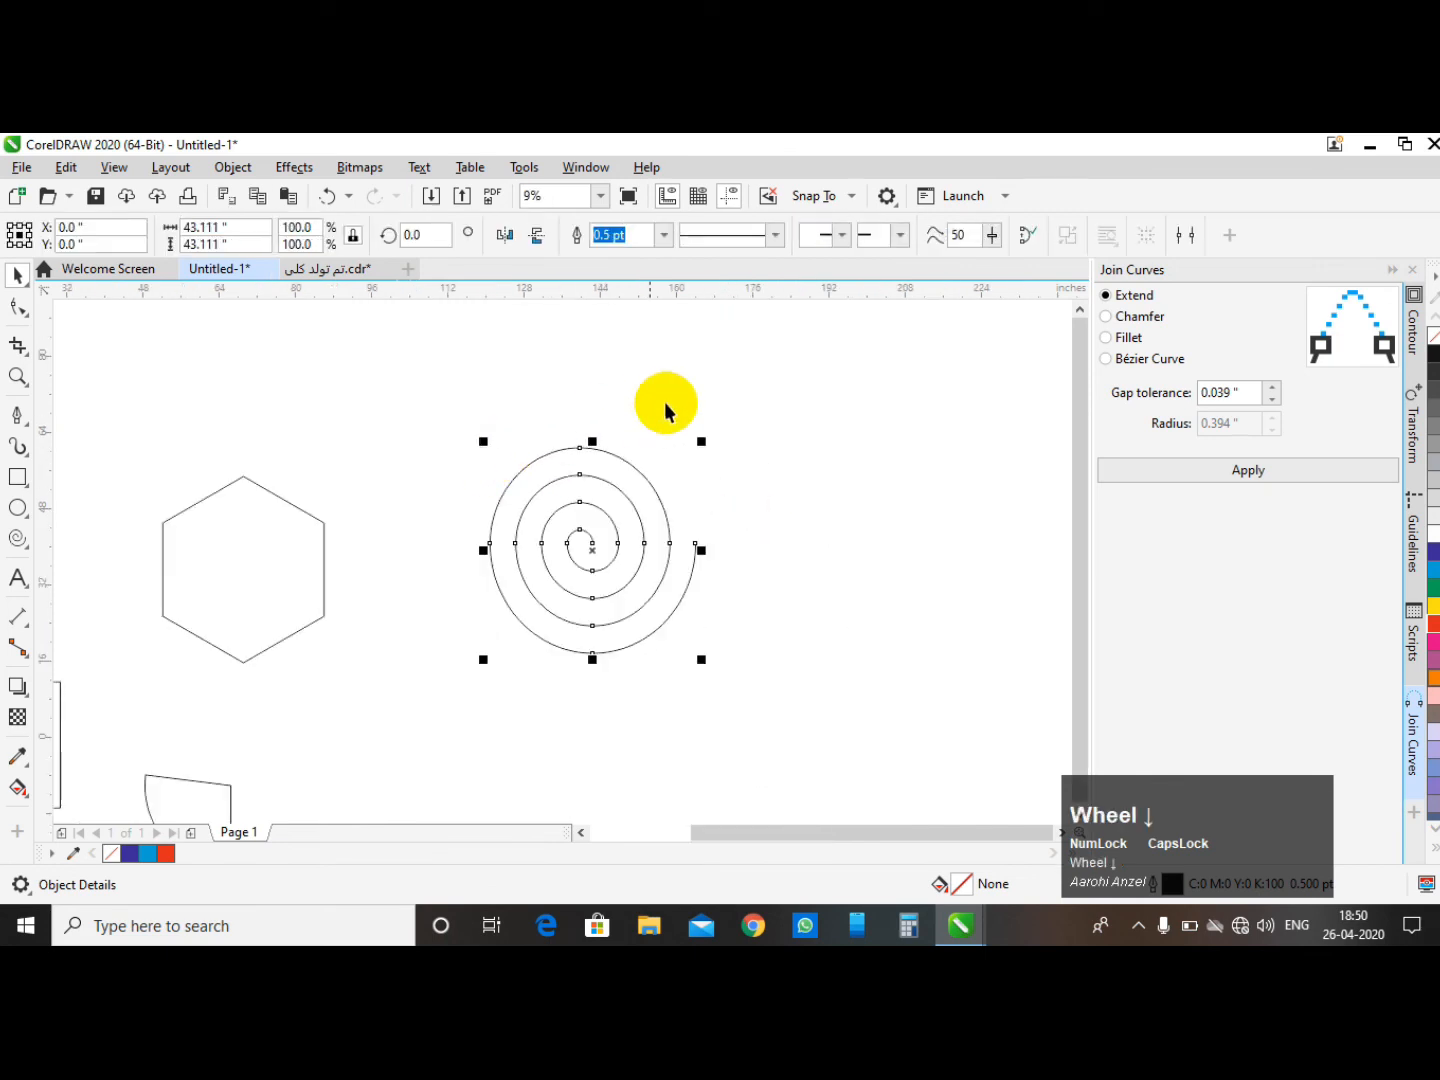
{"action": "left_click", "coordinate": [665, 400]}
{"action": "left_click", "coordinate": [622, 493]}
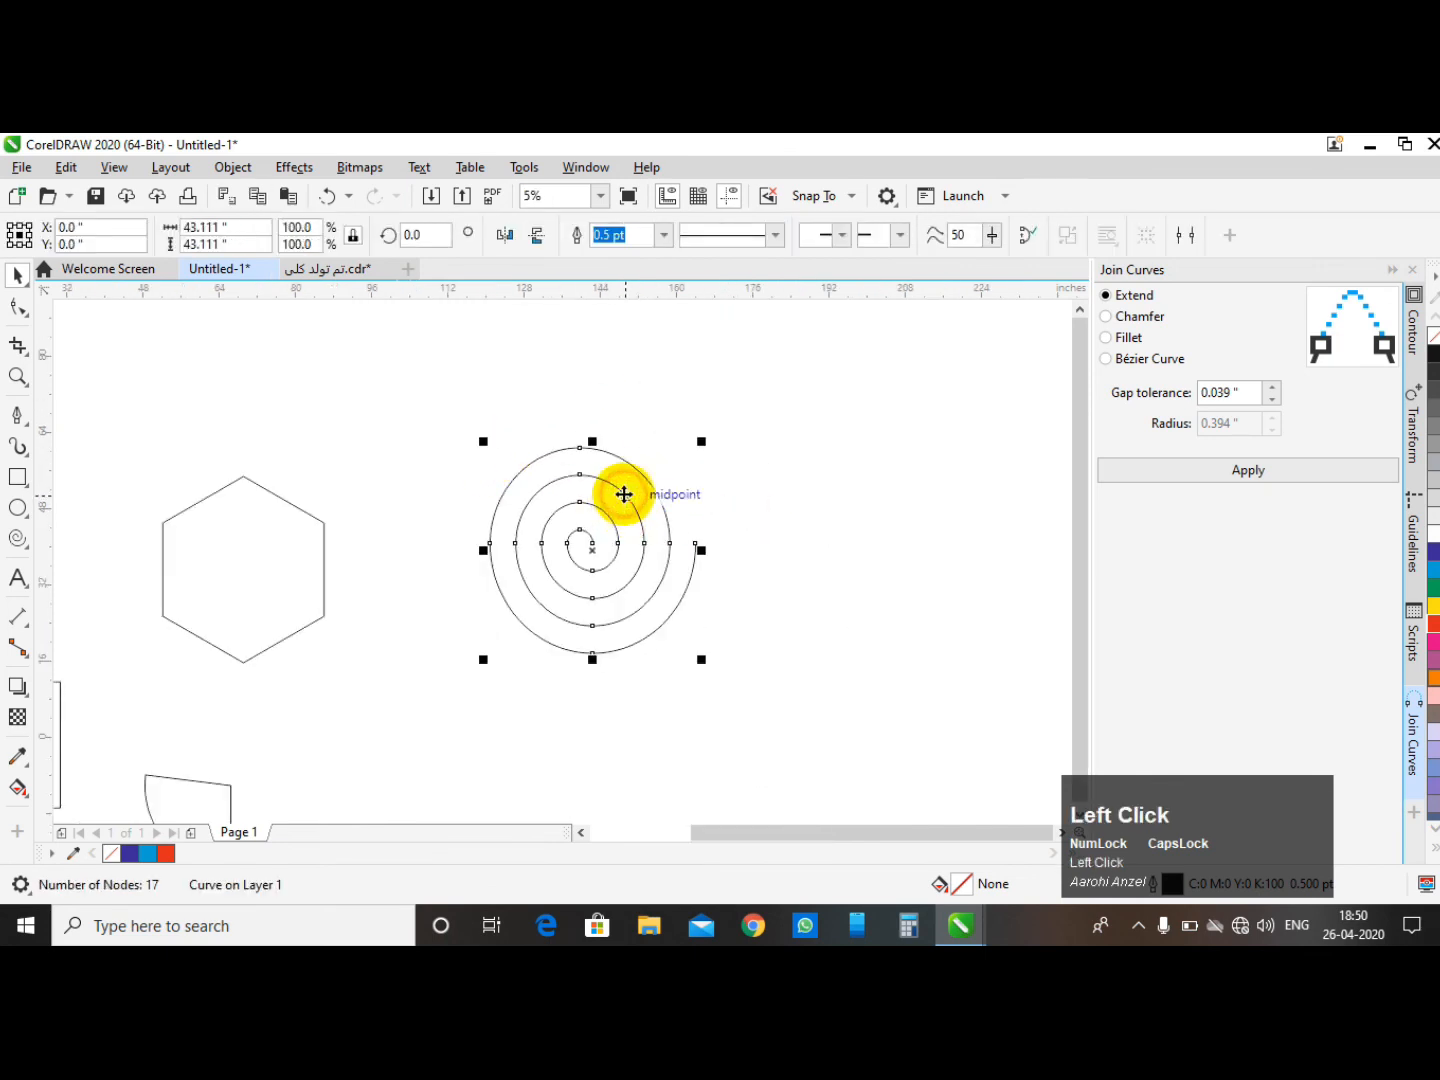
{"action": "left_click", "coordinate": [18, 307]}
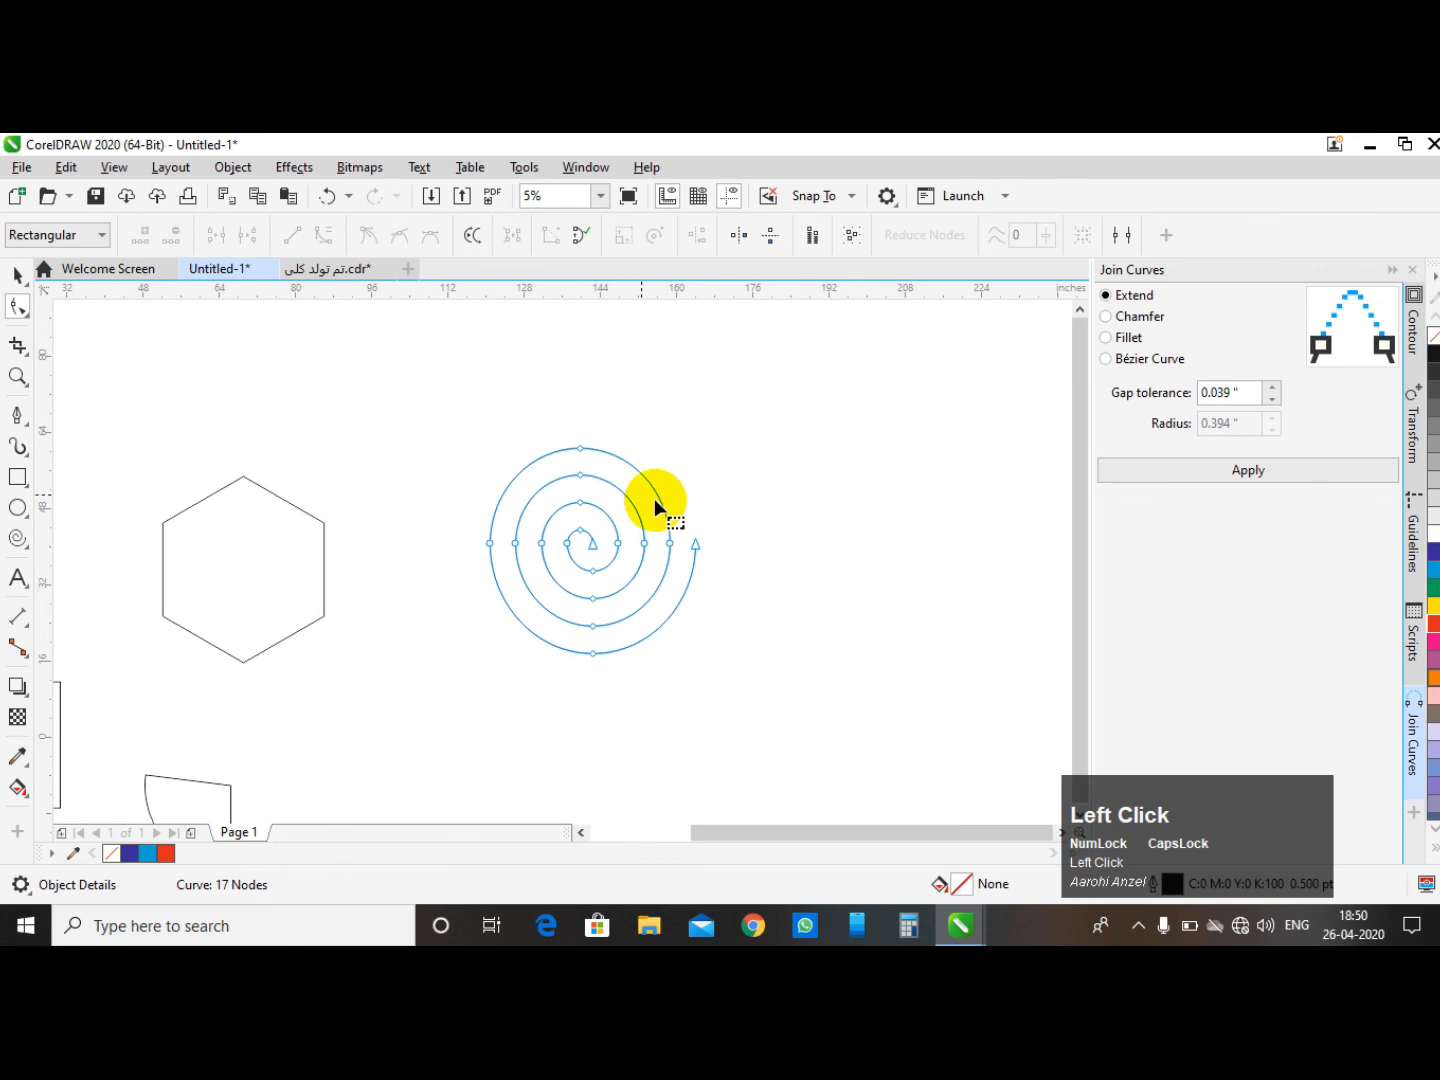
{"action": "left_click_drag", "start_coordinate": [694, 545], "coordinate": [810, 548]}
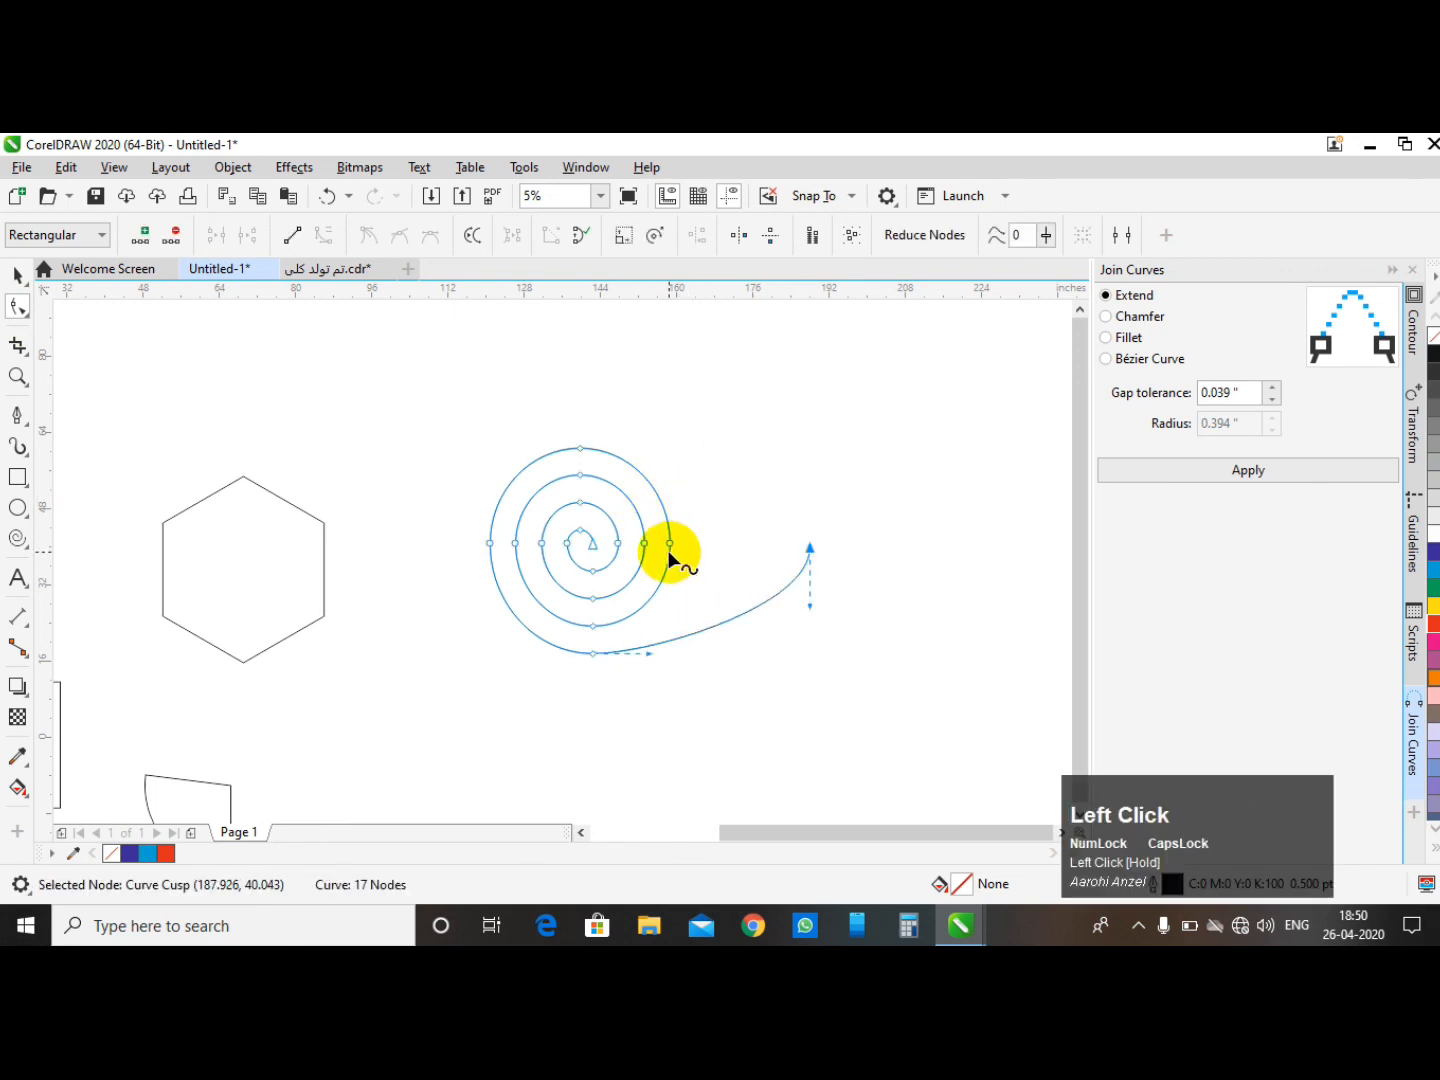
{"action": "left_click_drag", "start_coordinate": [671, 542], "coordinate": [722, 545]}
{"action": "left_click_drag", "start_coordinate": [618, 545], "coordinate": [586, 527]}
- Drag a hexagon node far outward with the Shape tool to turn it into a star-like shape
{"action": "scroll", "coordinate": [548, 484], "scroll_direction": "down", "scroll_amount": 3}
{"action": "left_click", "coordinate": [470, 490]}
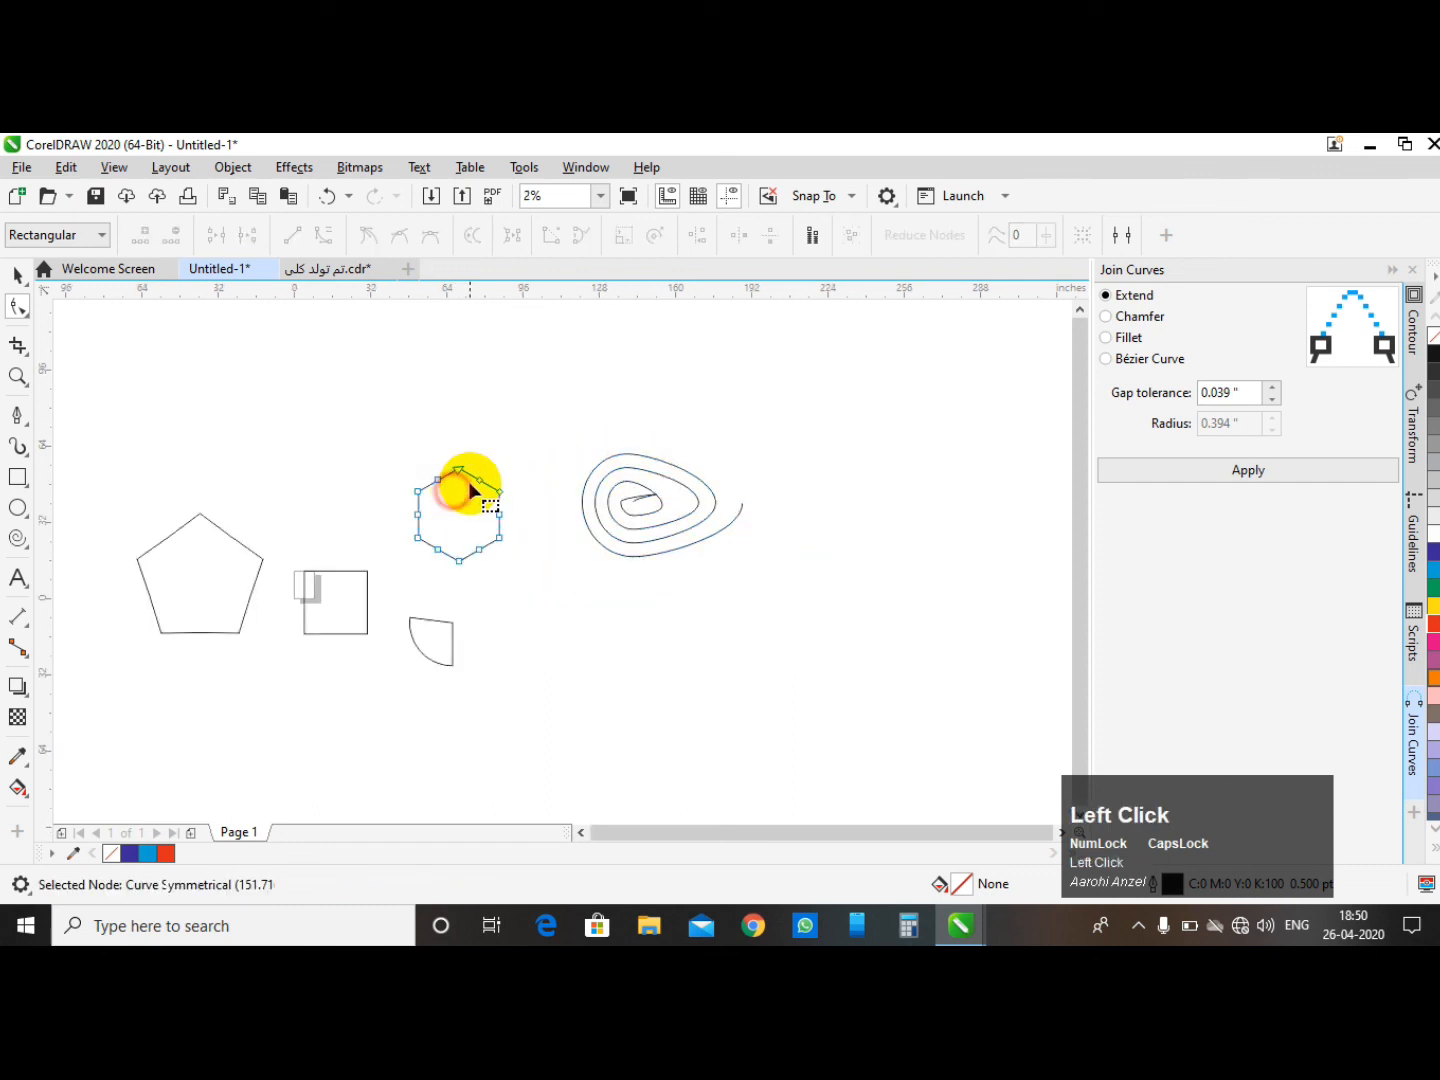
{"action": "left_click_drag", "start_coordinate": [484, 483], "coordinate": [607, 427]}
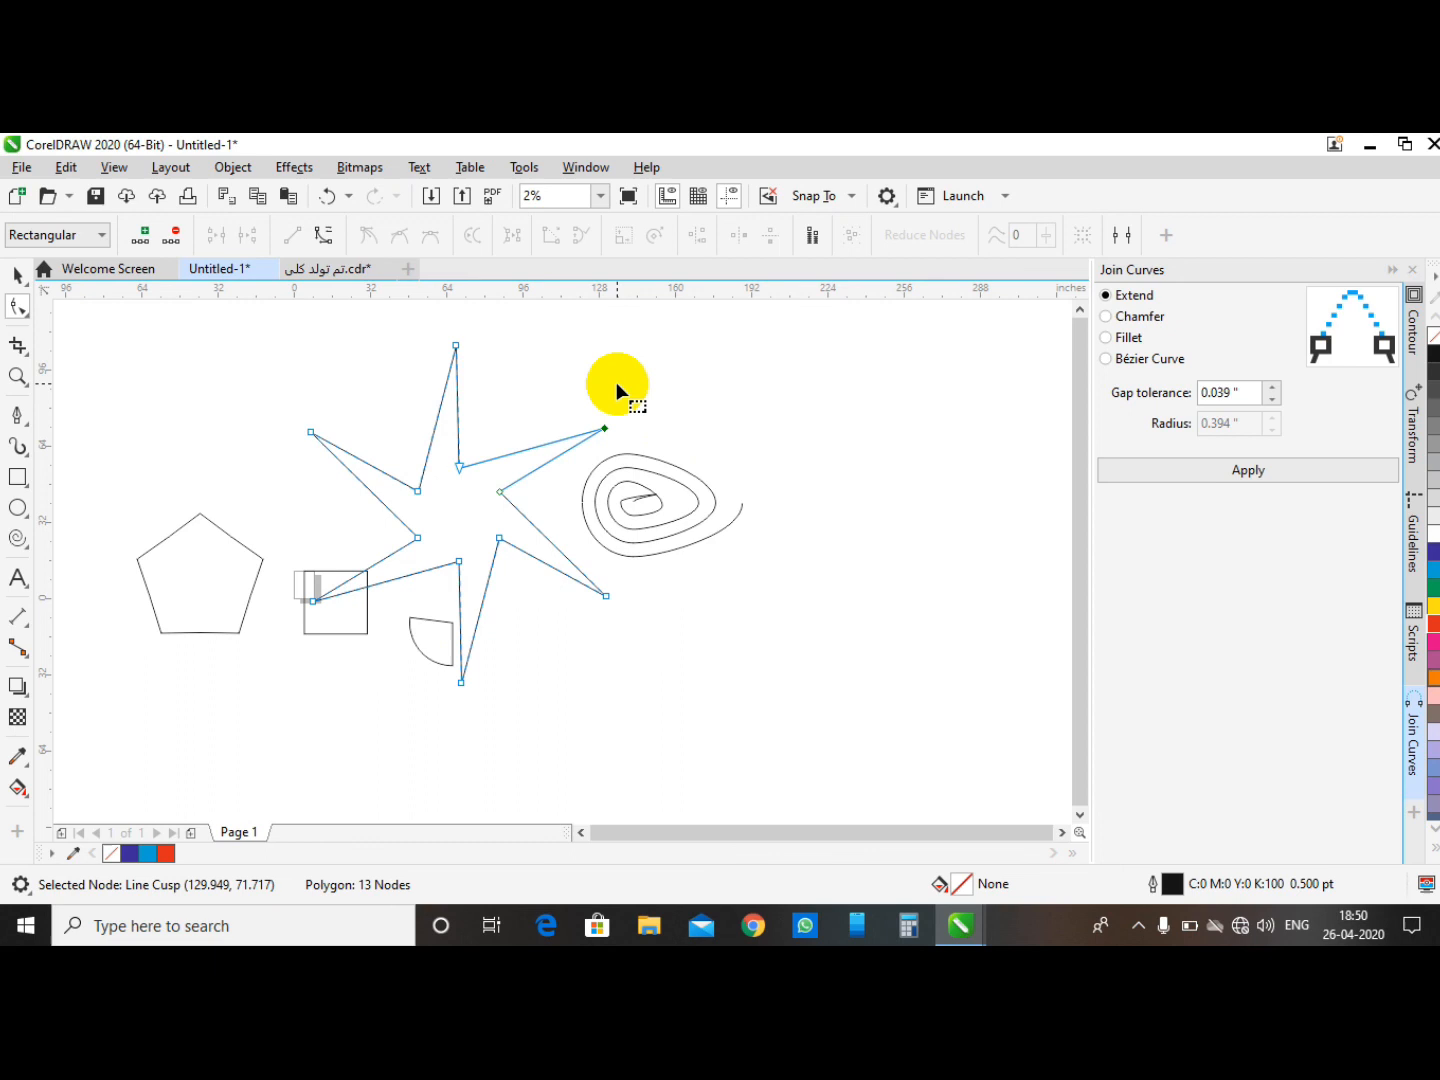
- Select all the objects on the page and delete them
{"action": "scroll", "coordinate": [616, 382], "scroll_direction": "down", "scroll_amount": 2}
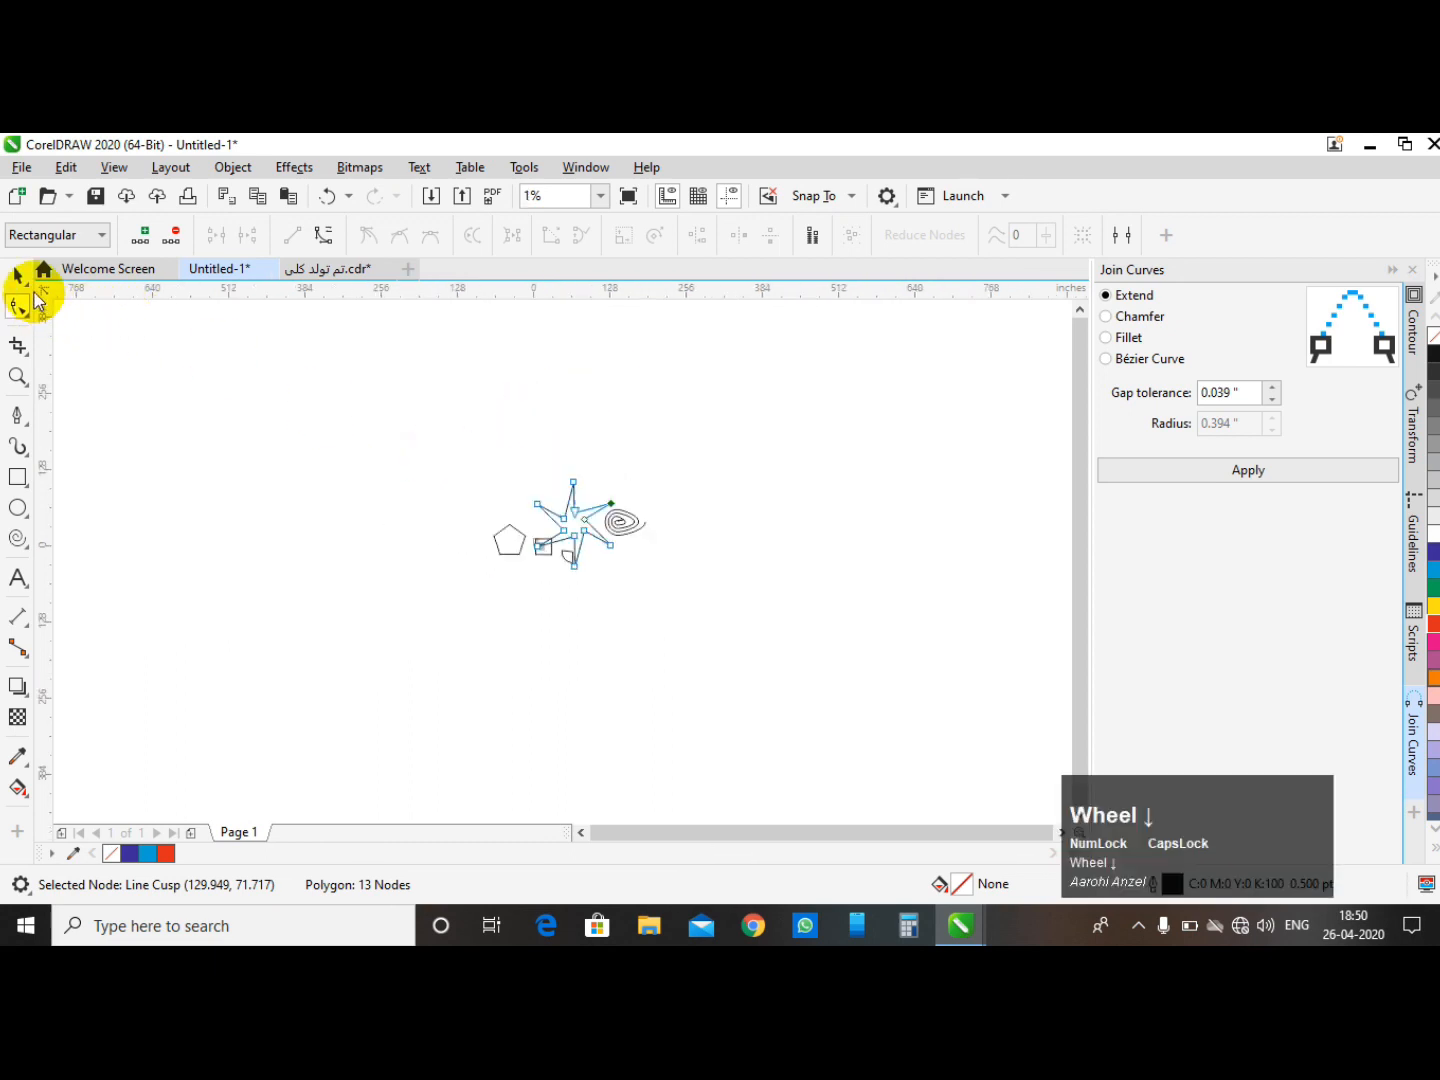
{"action": "left_click", "coordinate": [21, 278]}
{"action": "left_click_drag", "start_coordinate": [349, 396], "coordinate": [784, 685]}
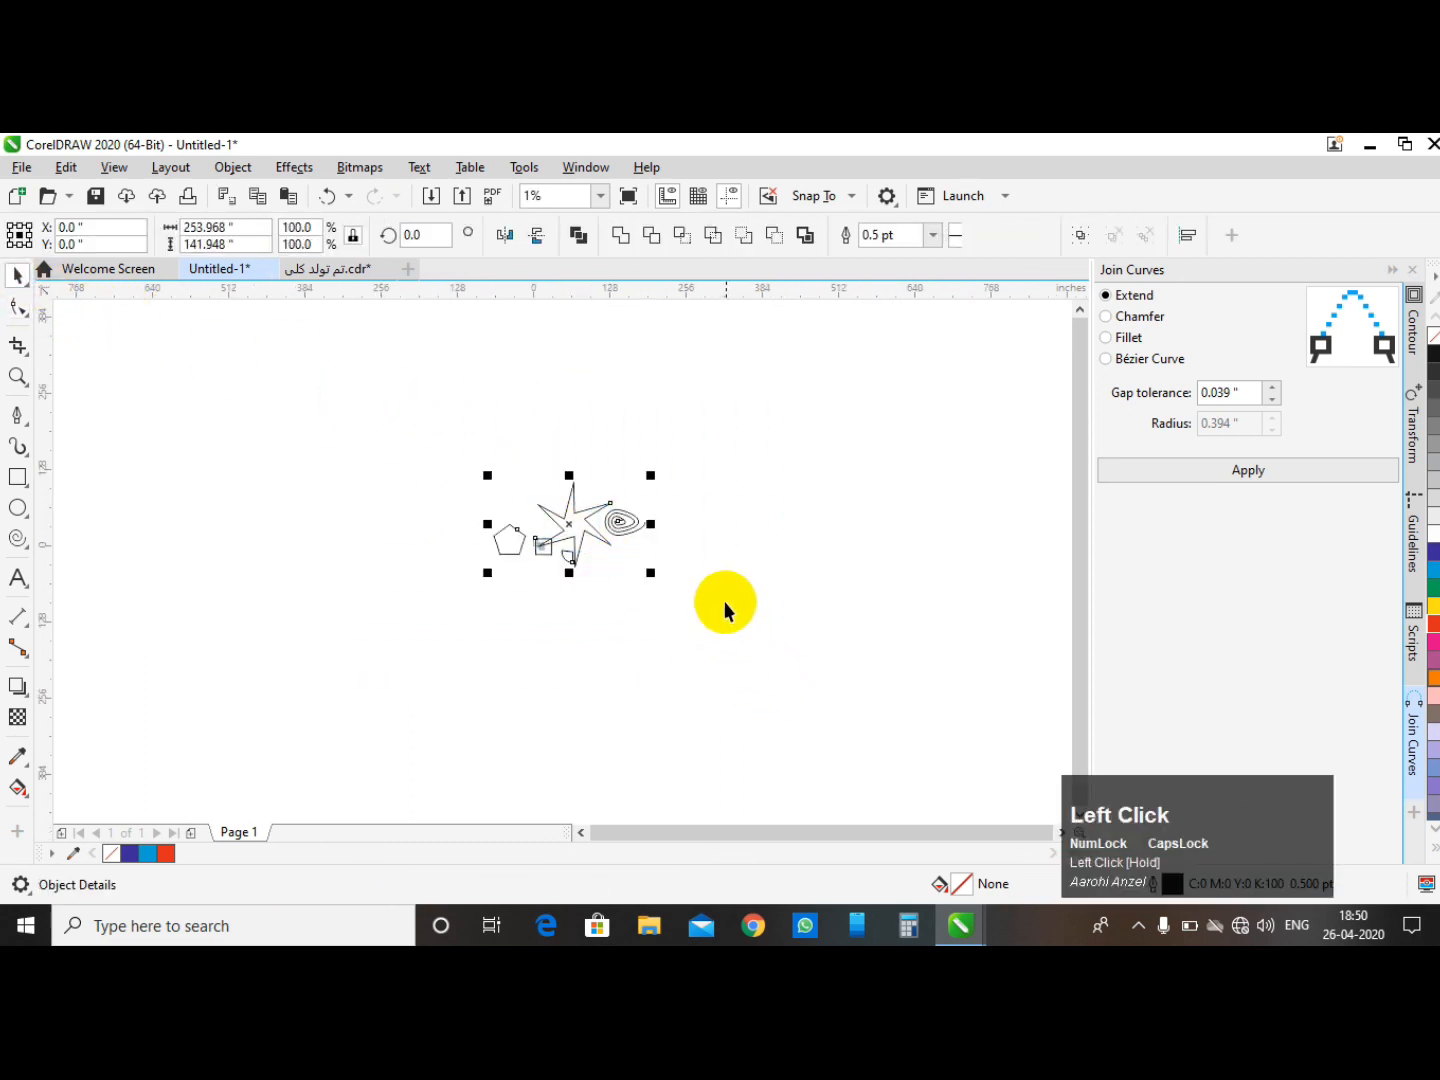
{"action": "scroll", "coordinate": [599, 514], "scroll_direction": "up", "scroll_amount": 1}
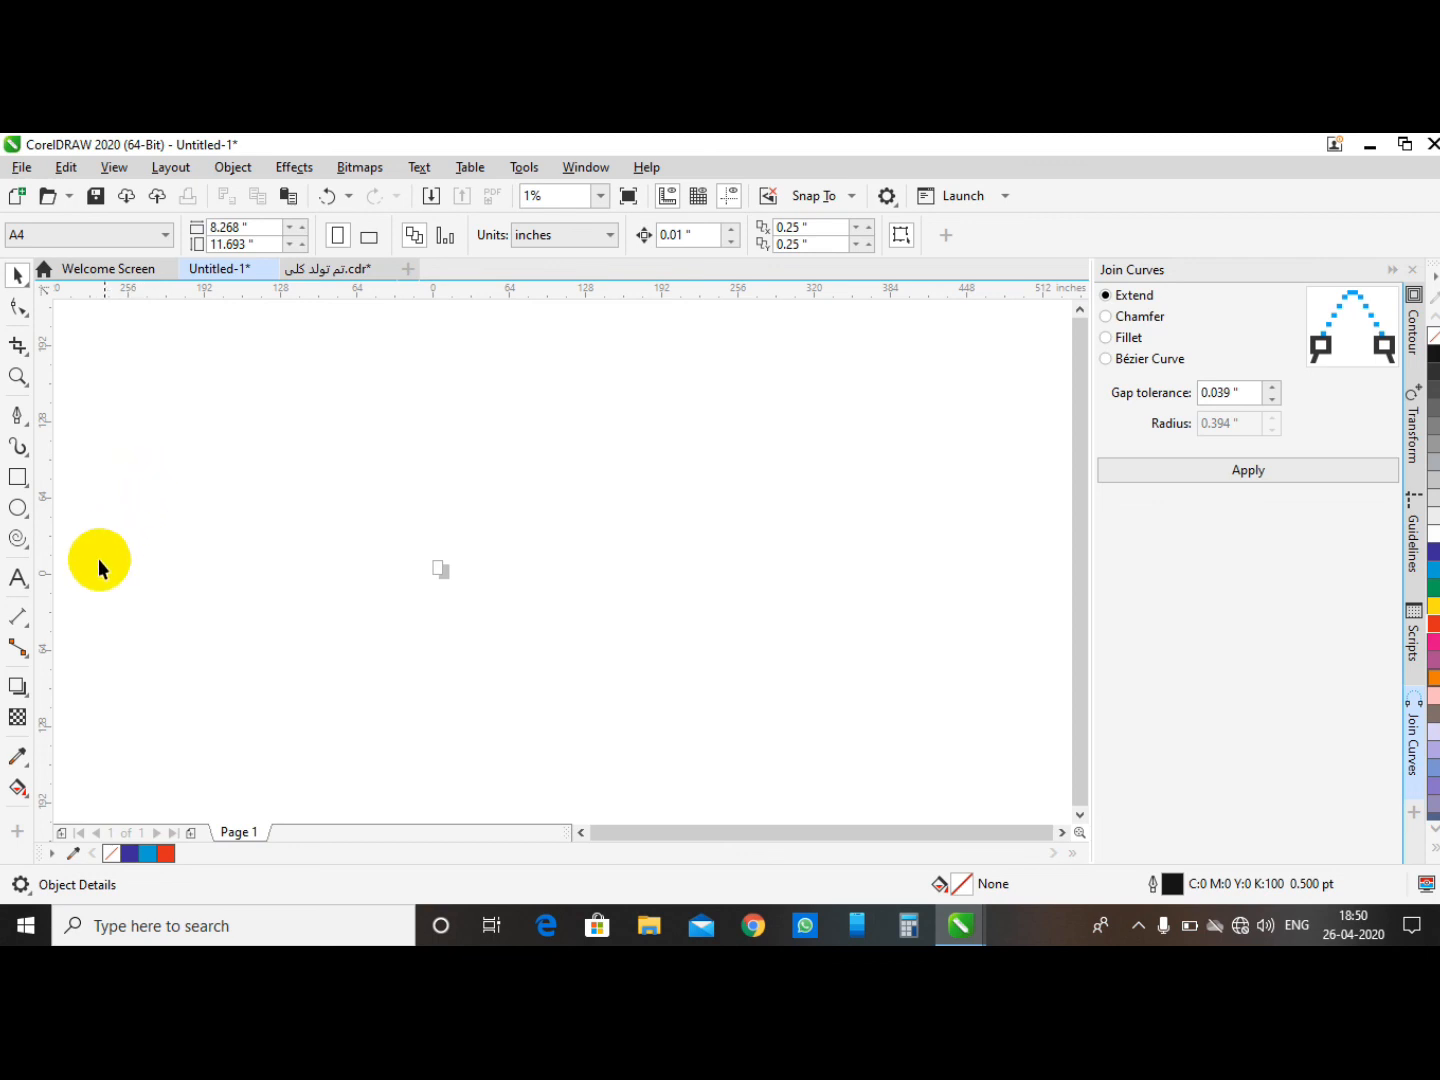
{"action": "left_click", "coordinate": [25, 588]}
{"action": "scroll", "coordinate": [465, 569], "scroll_direction": "up", "scroll_amount": 2}
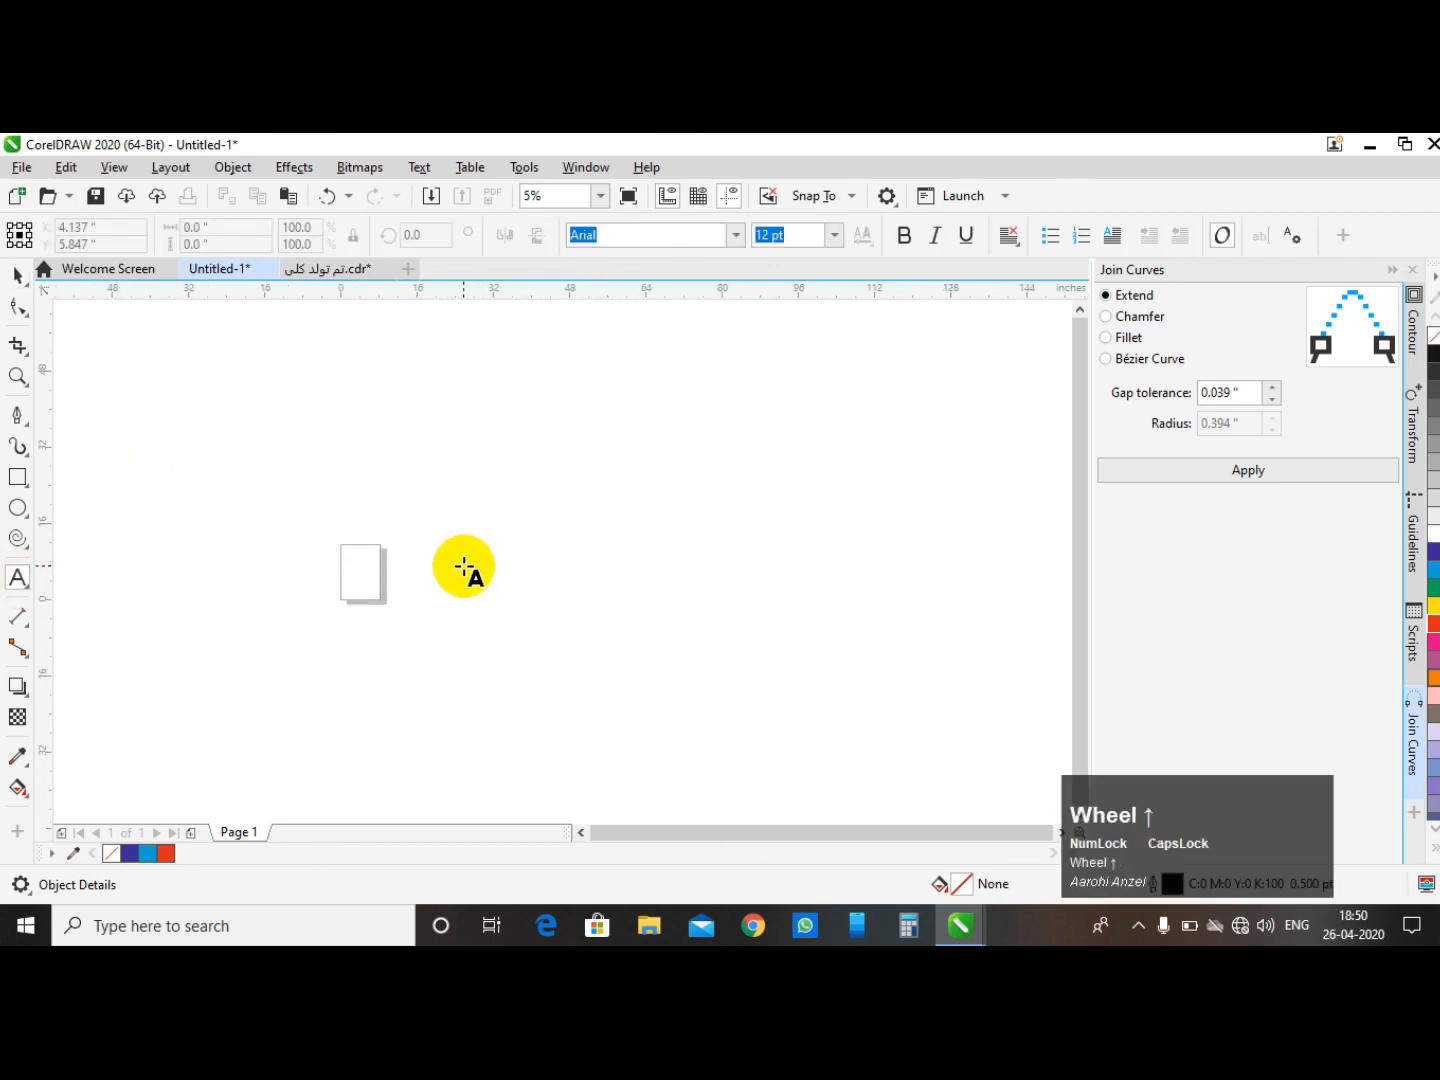
{"action": "left_click", "coordinate": [415, 501]}
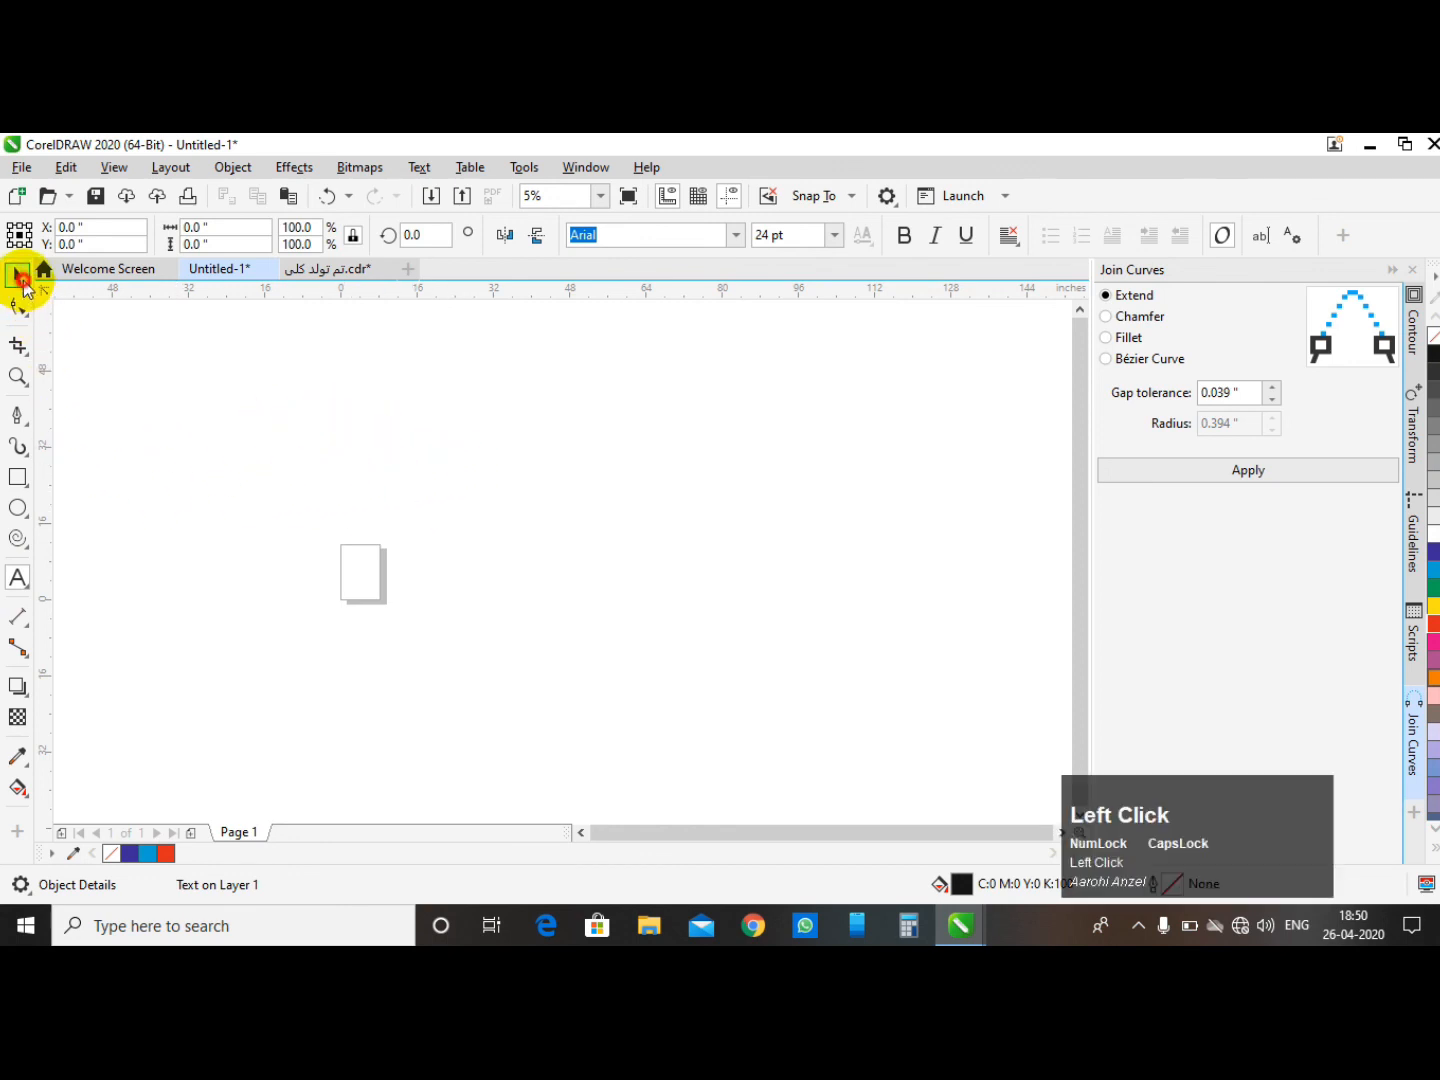
{"action": "left_click", "coordinate": [21, 280]}
{"action": "left_click_drag", "start_coordinate": [316, 392], "coordinate": [511, 606]}
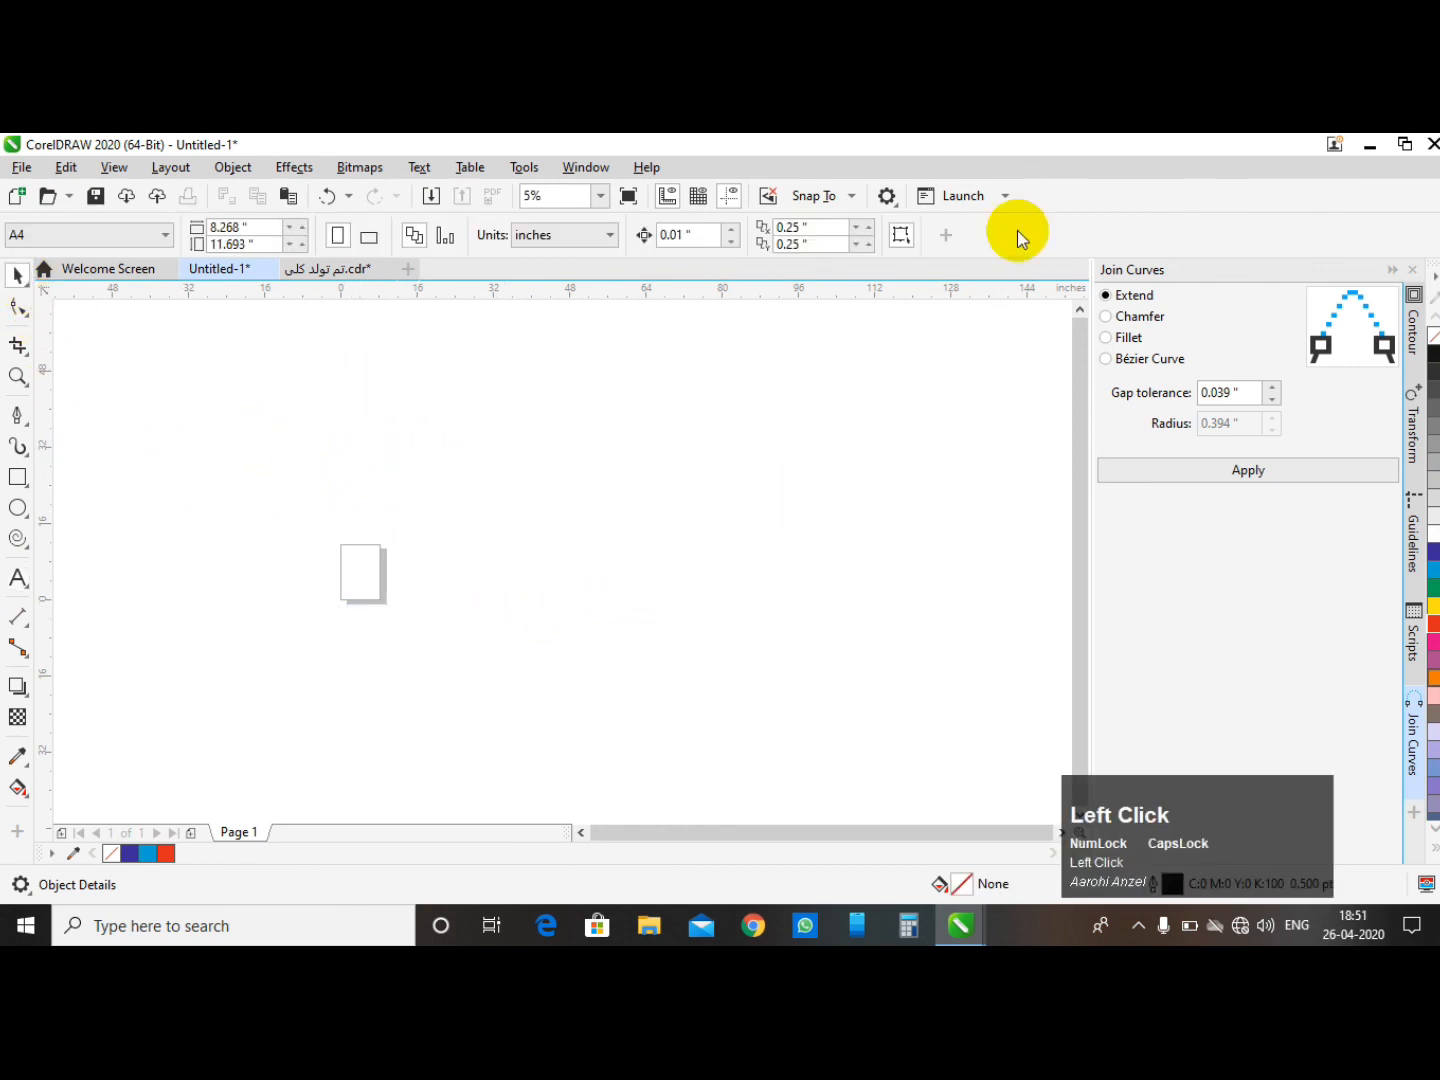
{"action": "left_click_drag", "start_coordinate": [311, 370], "coordinate": [627, 643]}
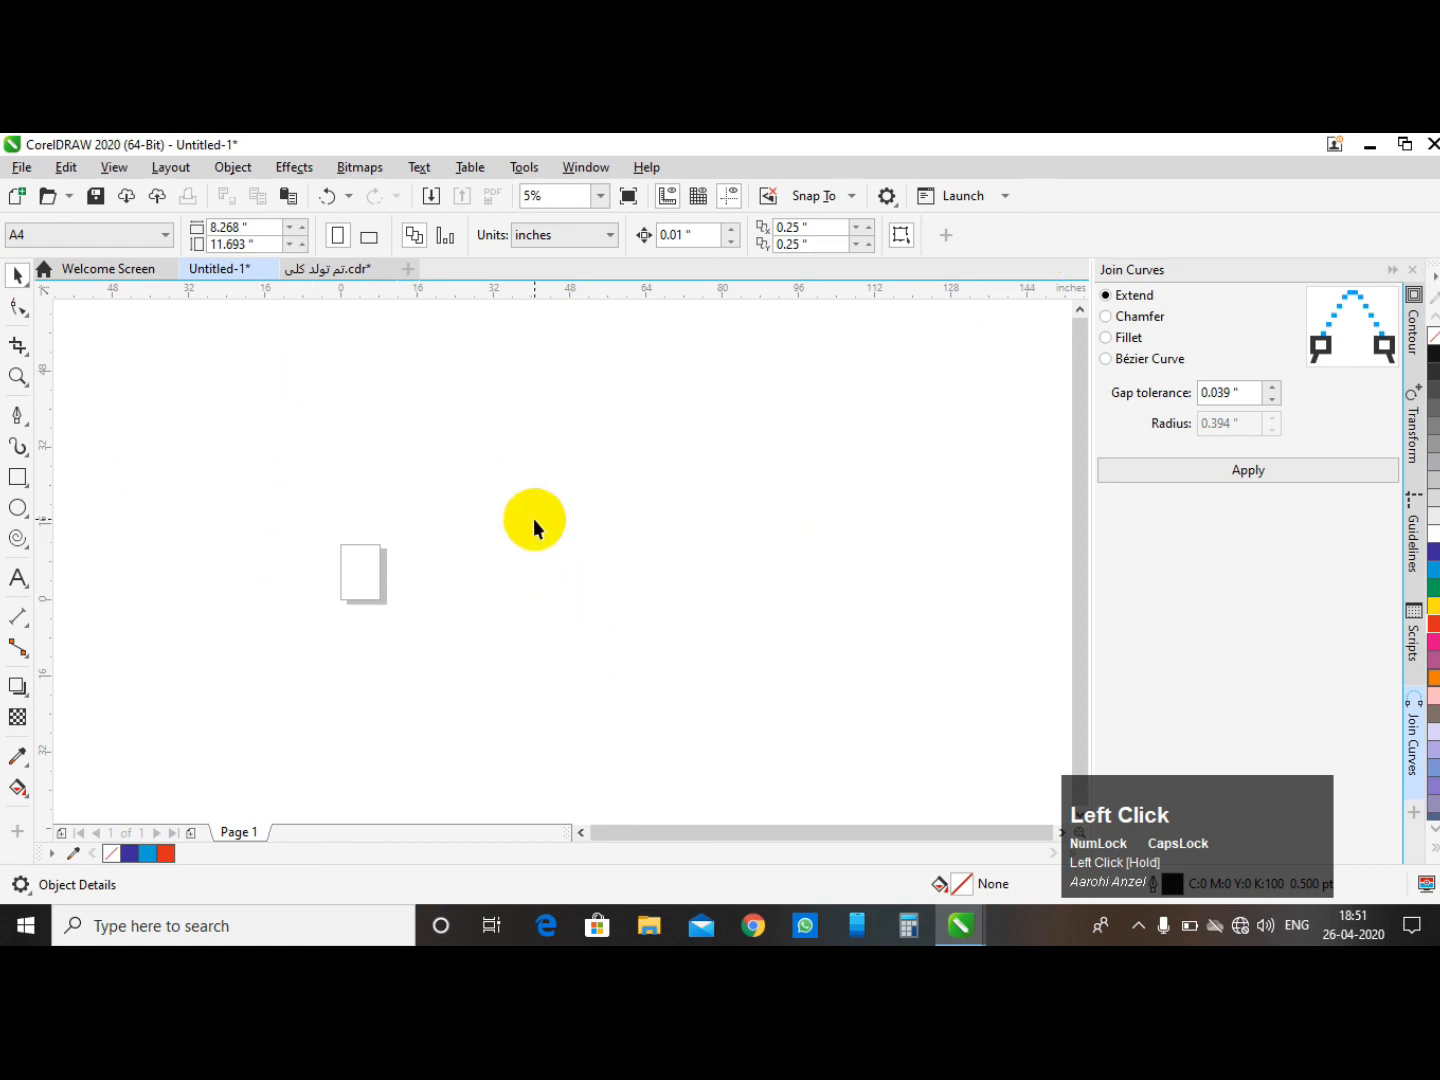
- Create artistic text reading GS ZONE CNC SOLUTION in Arial at 200 pt on the page
{"action": "left_click", "coordinate": [17, 578]}
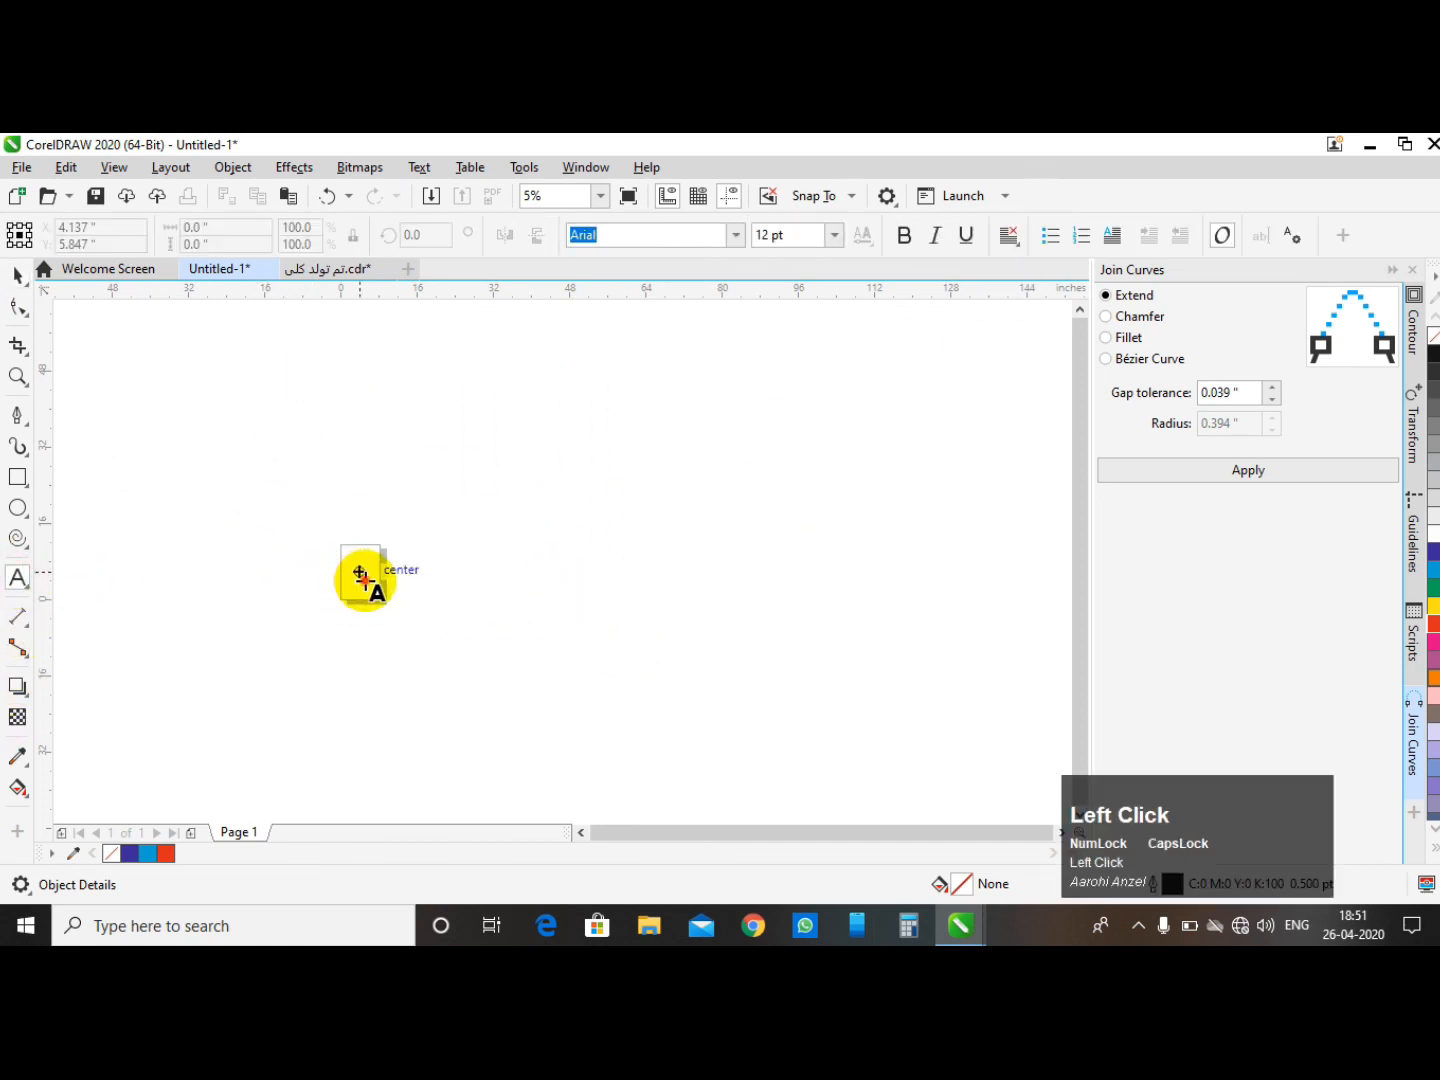
{"action": "left_click", "coordinate": [358, 571]}
{"action": "left_click", "coordinate": [831, 237]}
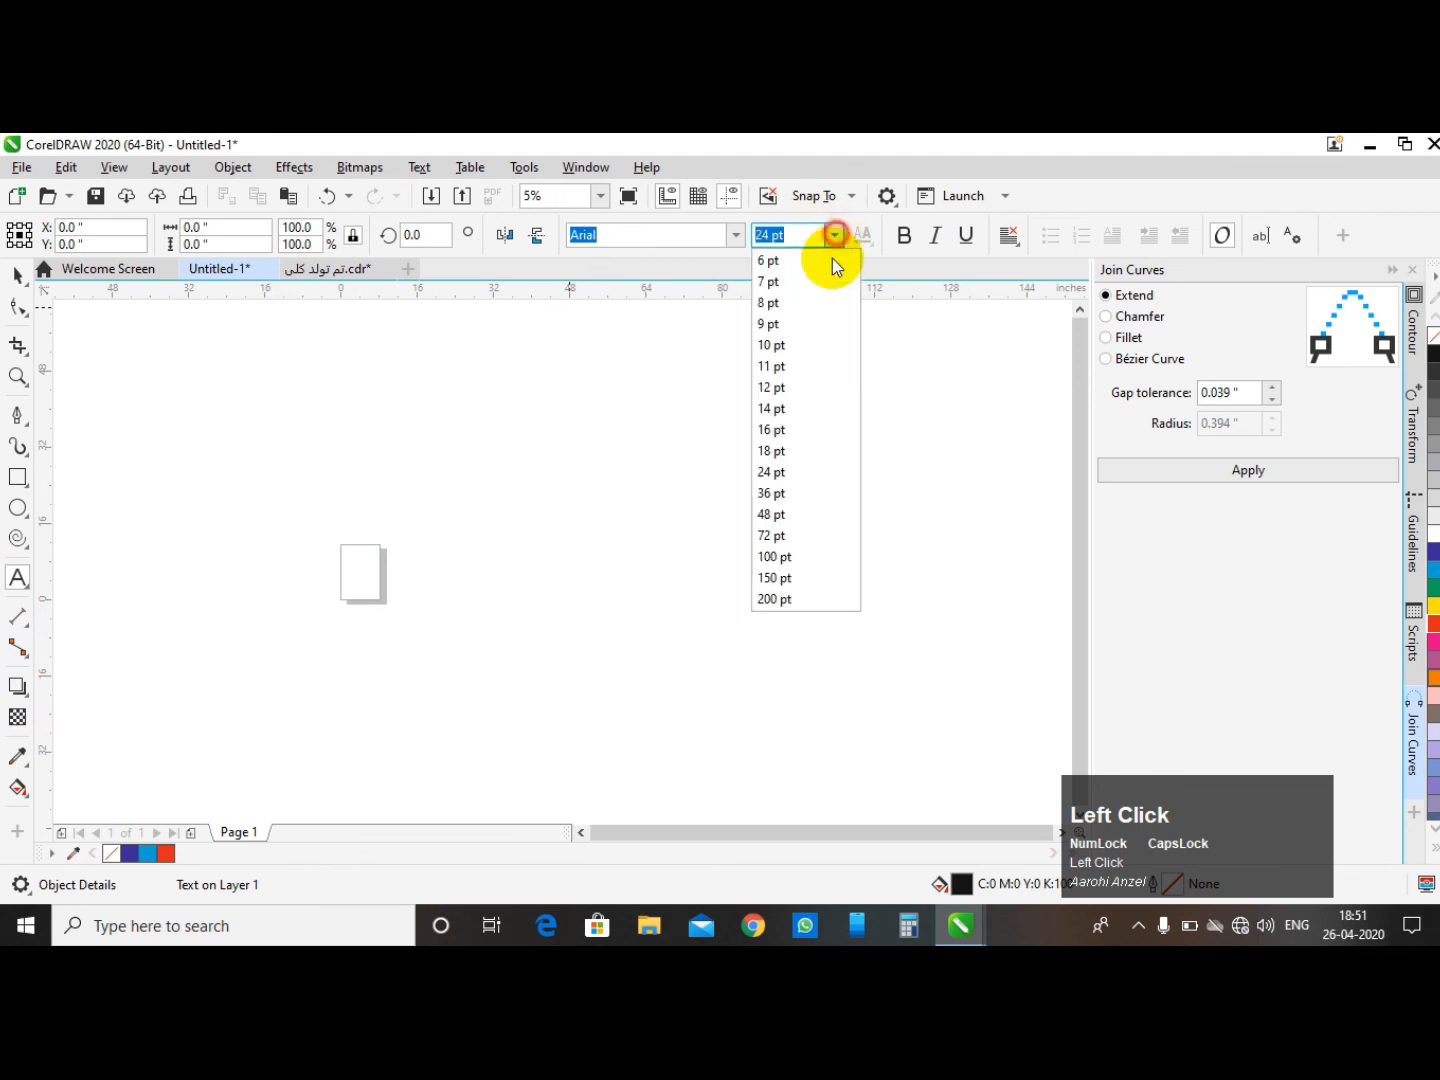
{"action": "left_click", "coordinate": [797, 598]}
{"action": "scroll", "coordinate": [334, 571], "scroll_direction": "up", "scroll_amount": 4}
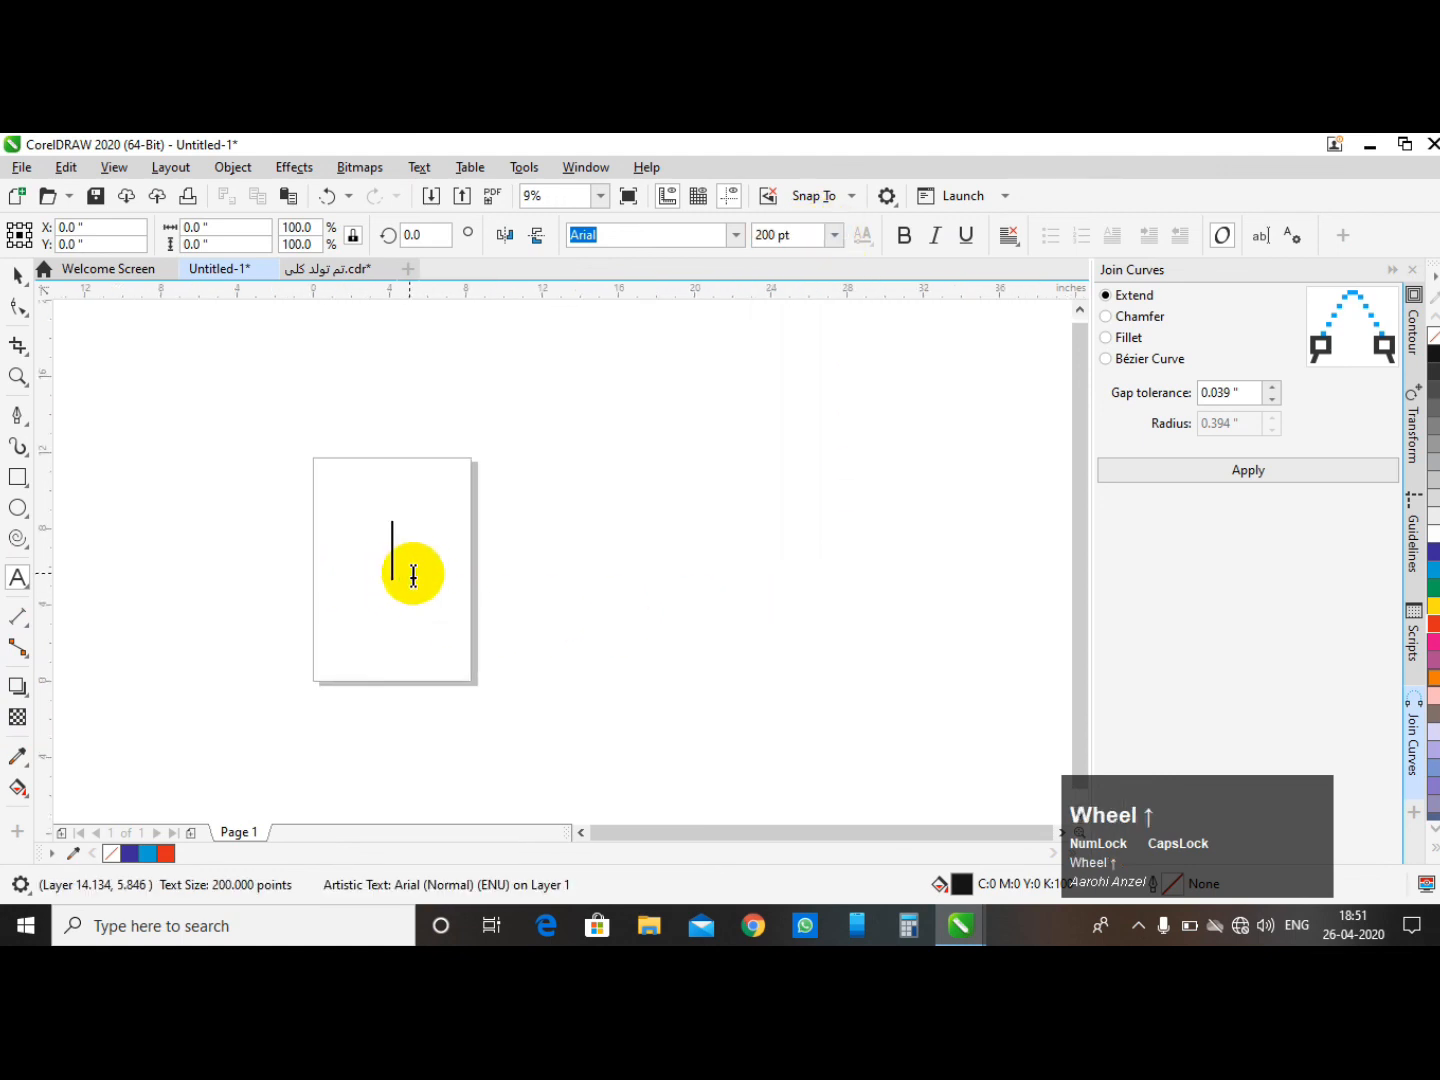
{"action": "left_click", "coordinate": [1391, 268]}
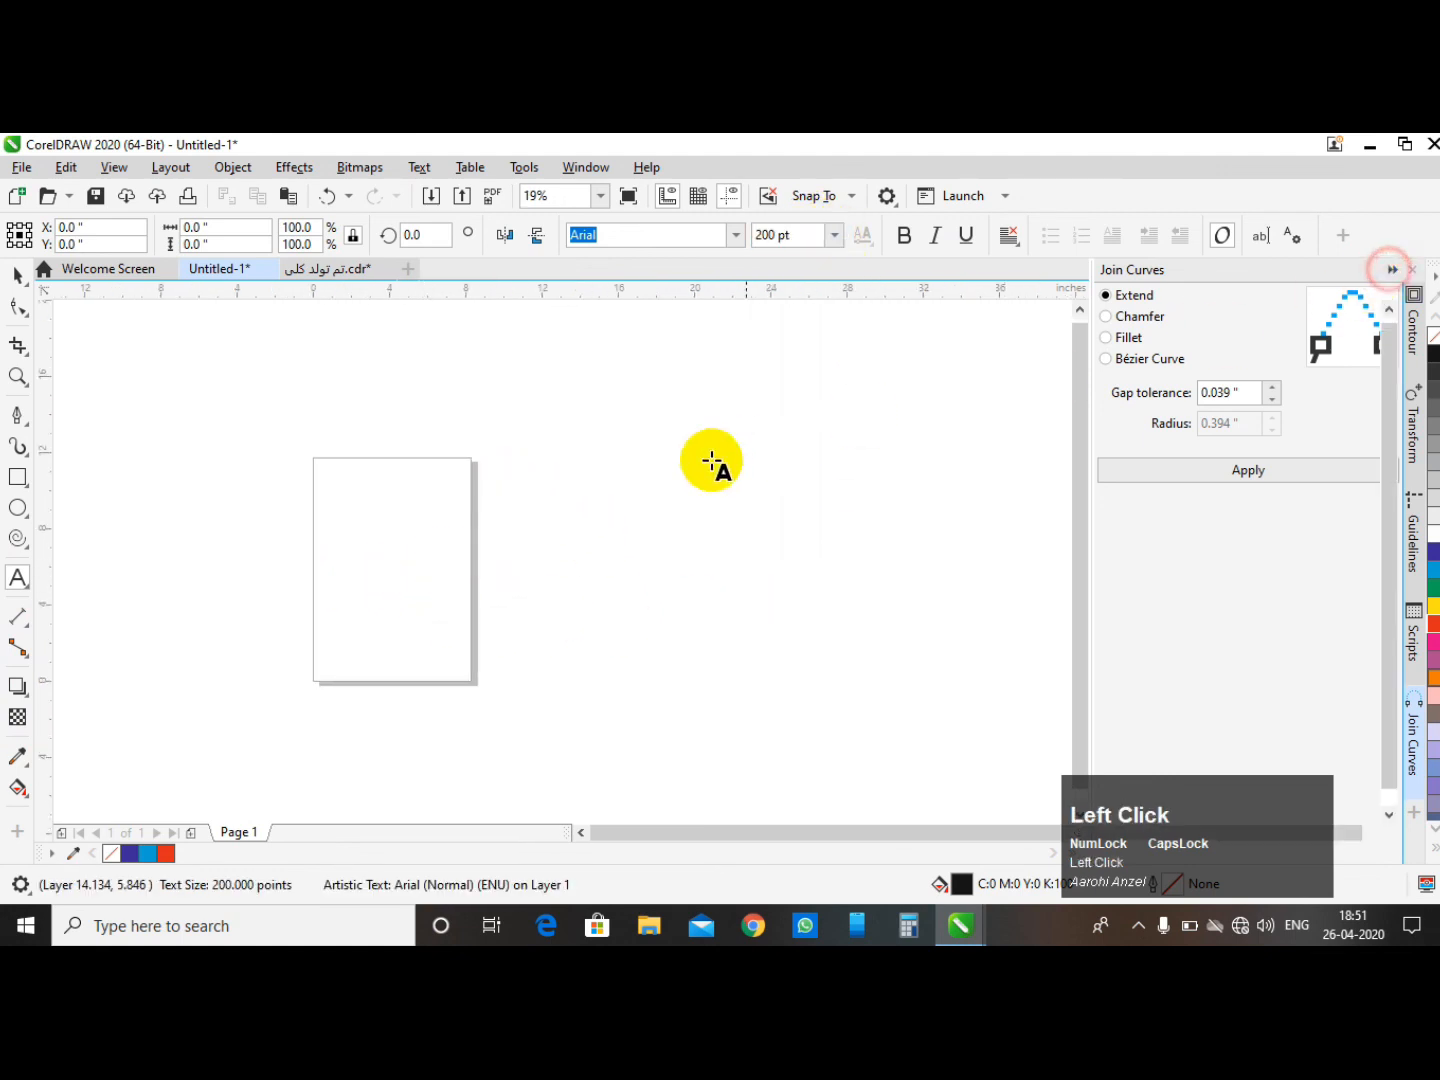
{"action": "left_click", "coordinate": [517, 530]}
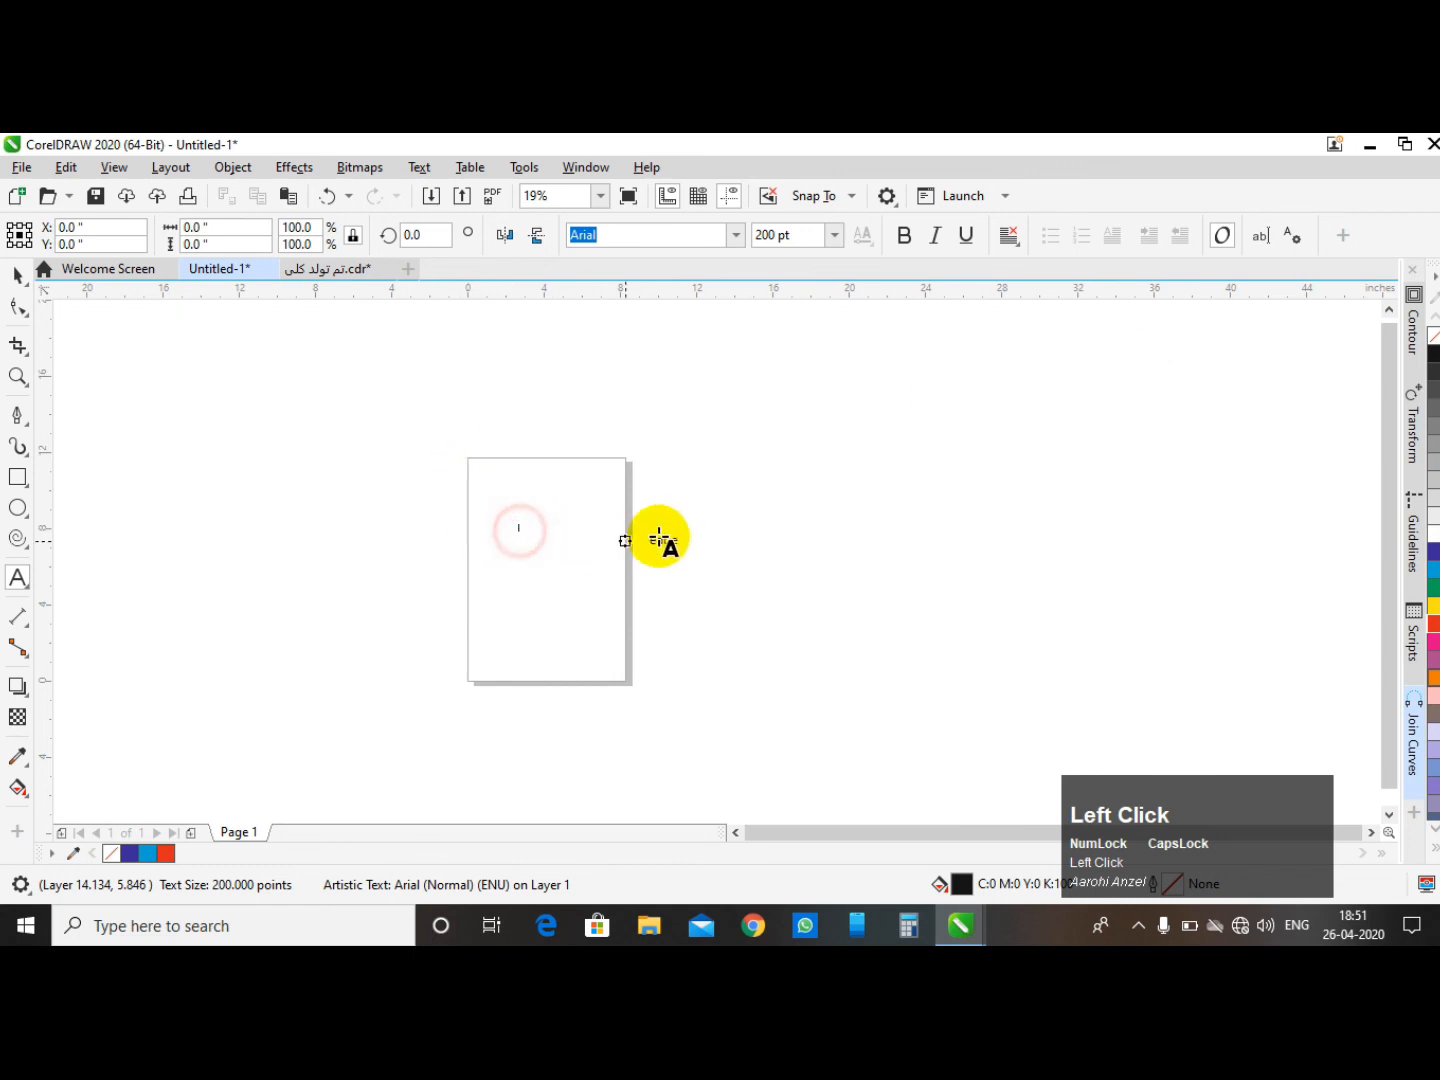
{"action": "left_click", "coordinate": [833, 234]}
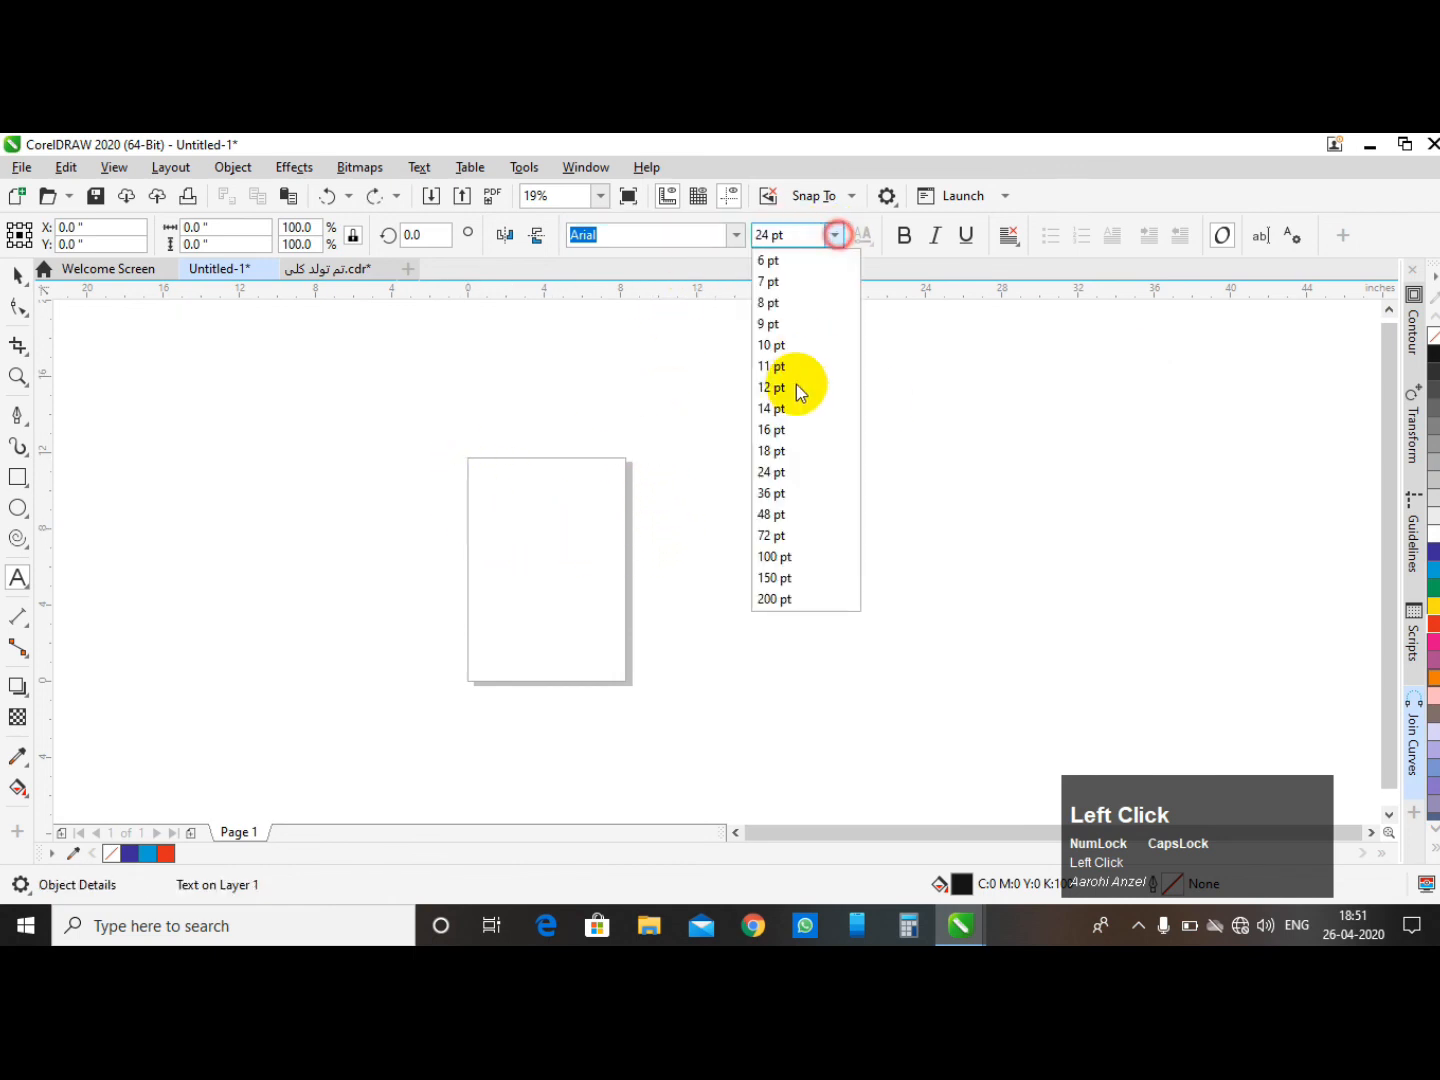
{"action": "left_click", "coordinate": [769, 598]}
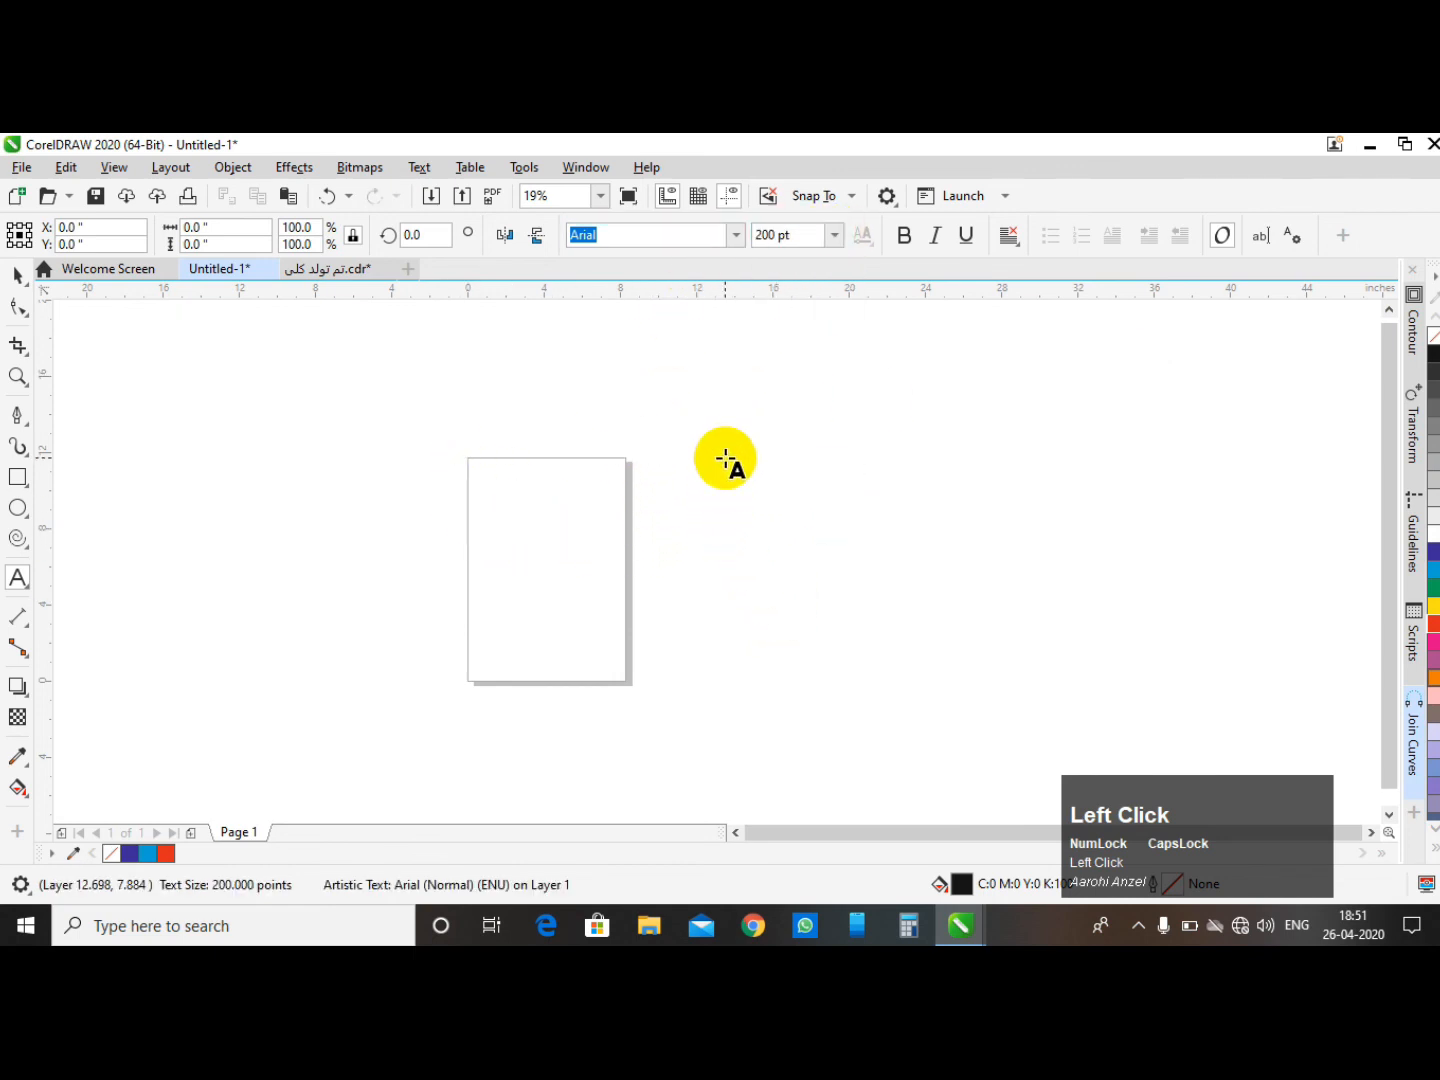
{"action": "type", "text": "GS"}
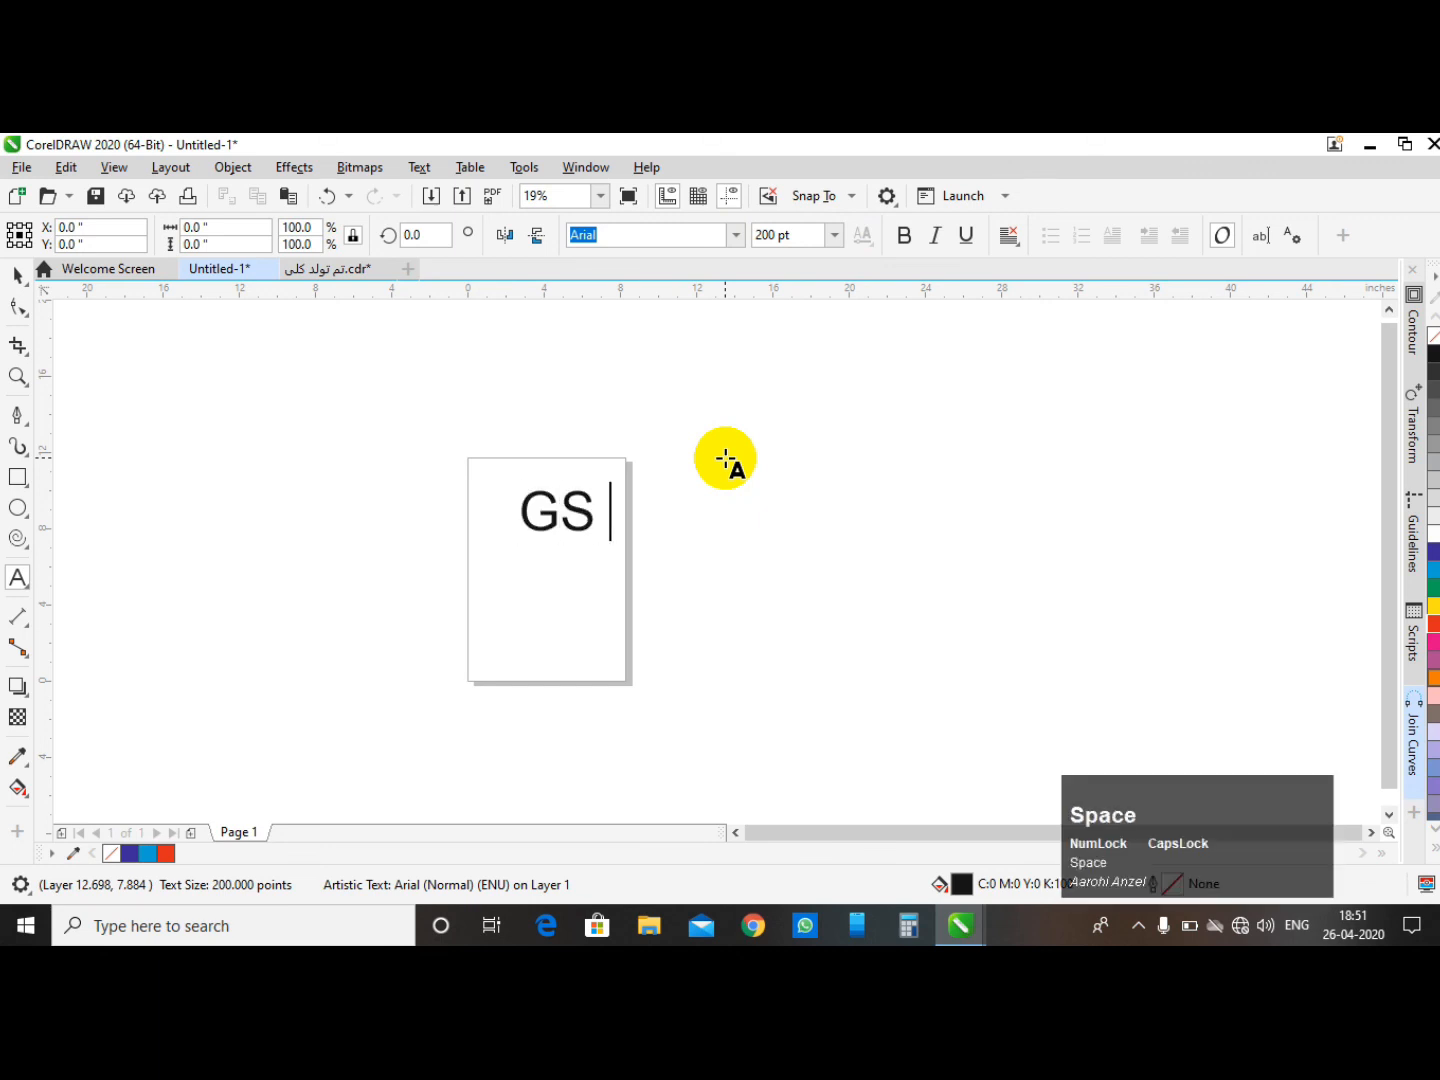
{"action": "type", "text": " ZONE"}
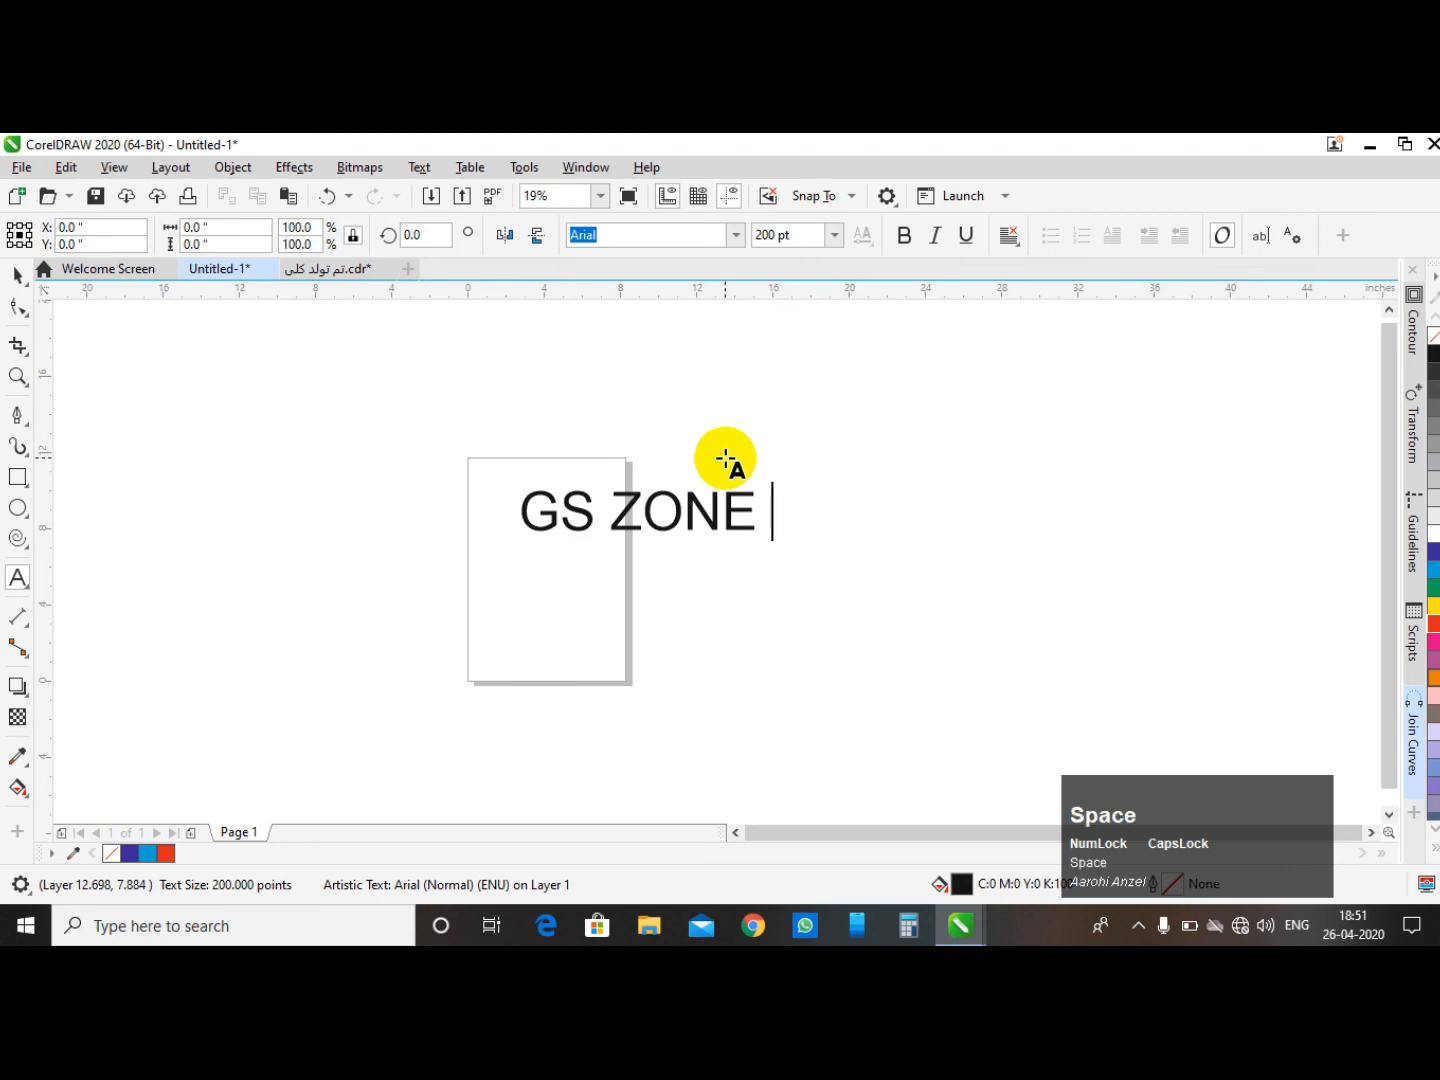
{"action": "type", "text": "CNCCNC SOLUTION"}
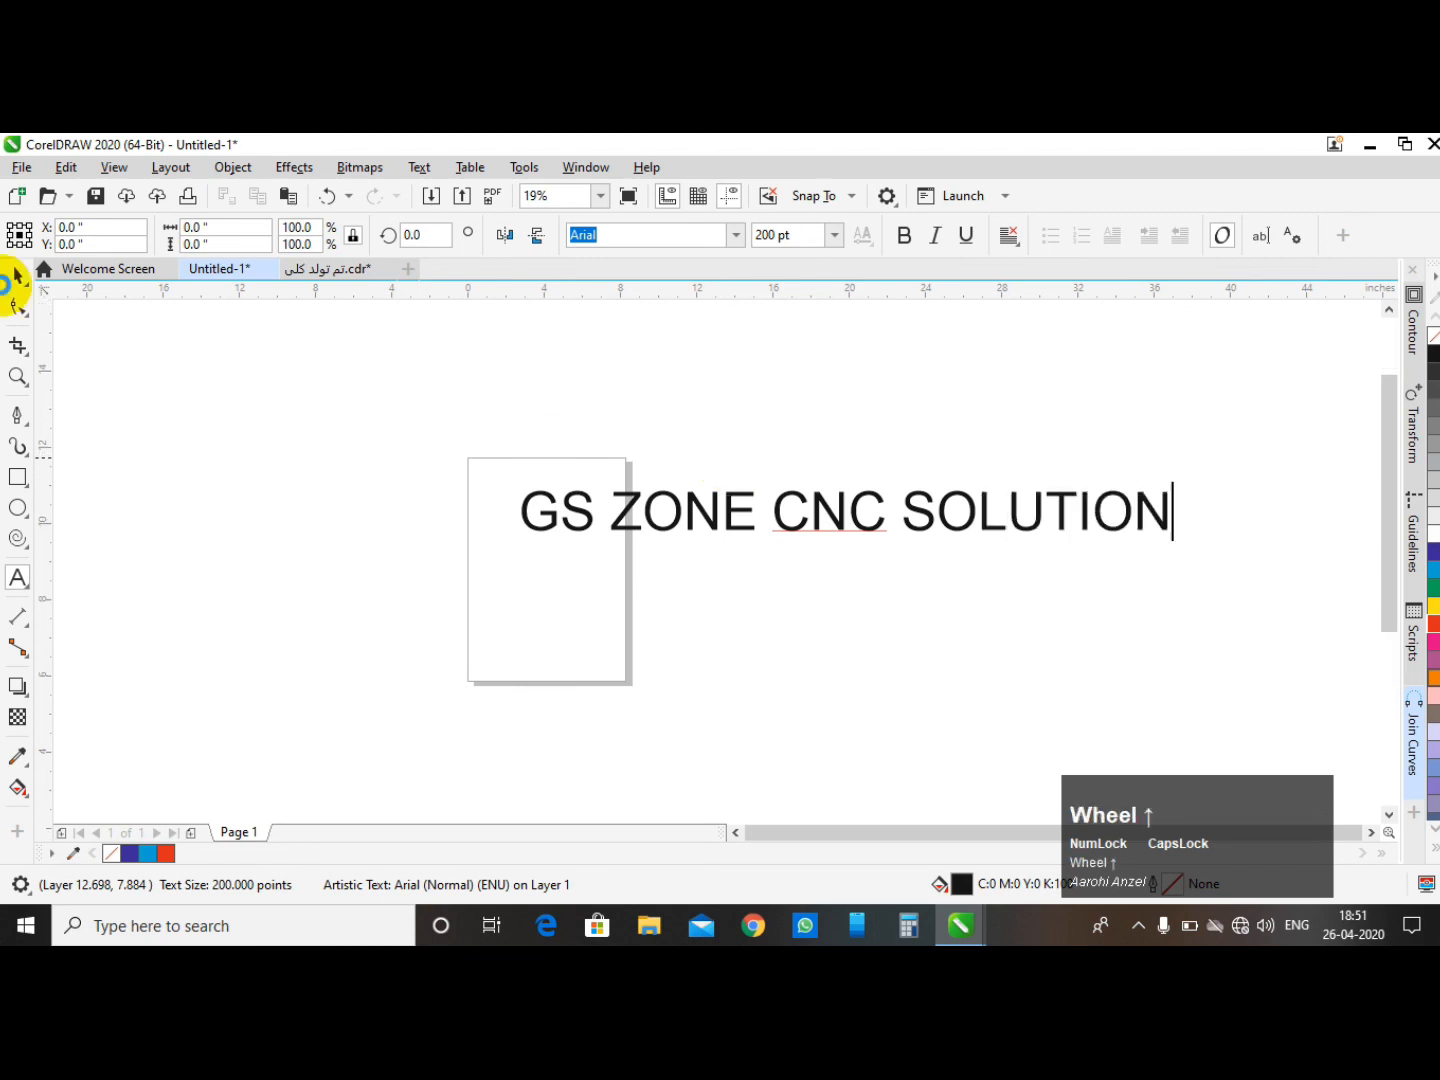
- Draw a paragraph text frame about 18 by 4.5 inches above the artistic text and place the cursor inside it
{"action": "scroll", "coordinate": [562, 454], "scroll_direction": "up", "scroll_amount": 1}
{"action": "left_click", "coordinate": [18, 274]}
{"action": "scroll", "coordinate": [295, 440], "scroll_direction": "down", "scroll_amount": 1}
{"action": "left_click", "coordinate": [514, 440]}
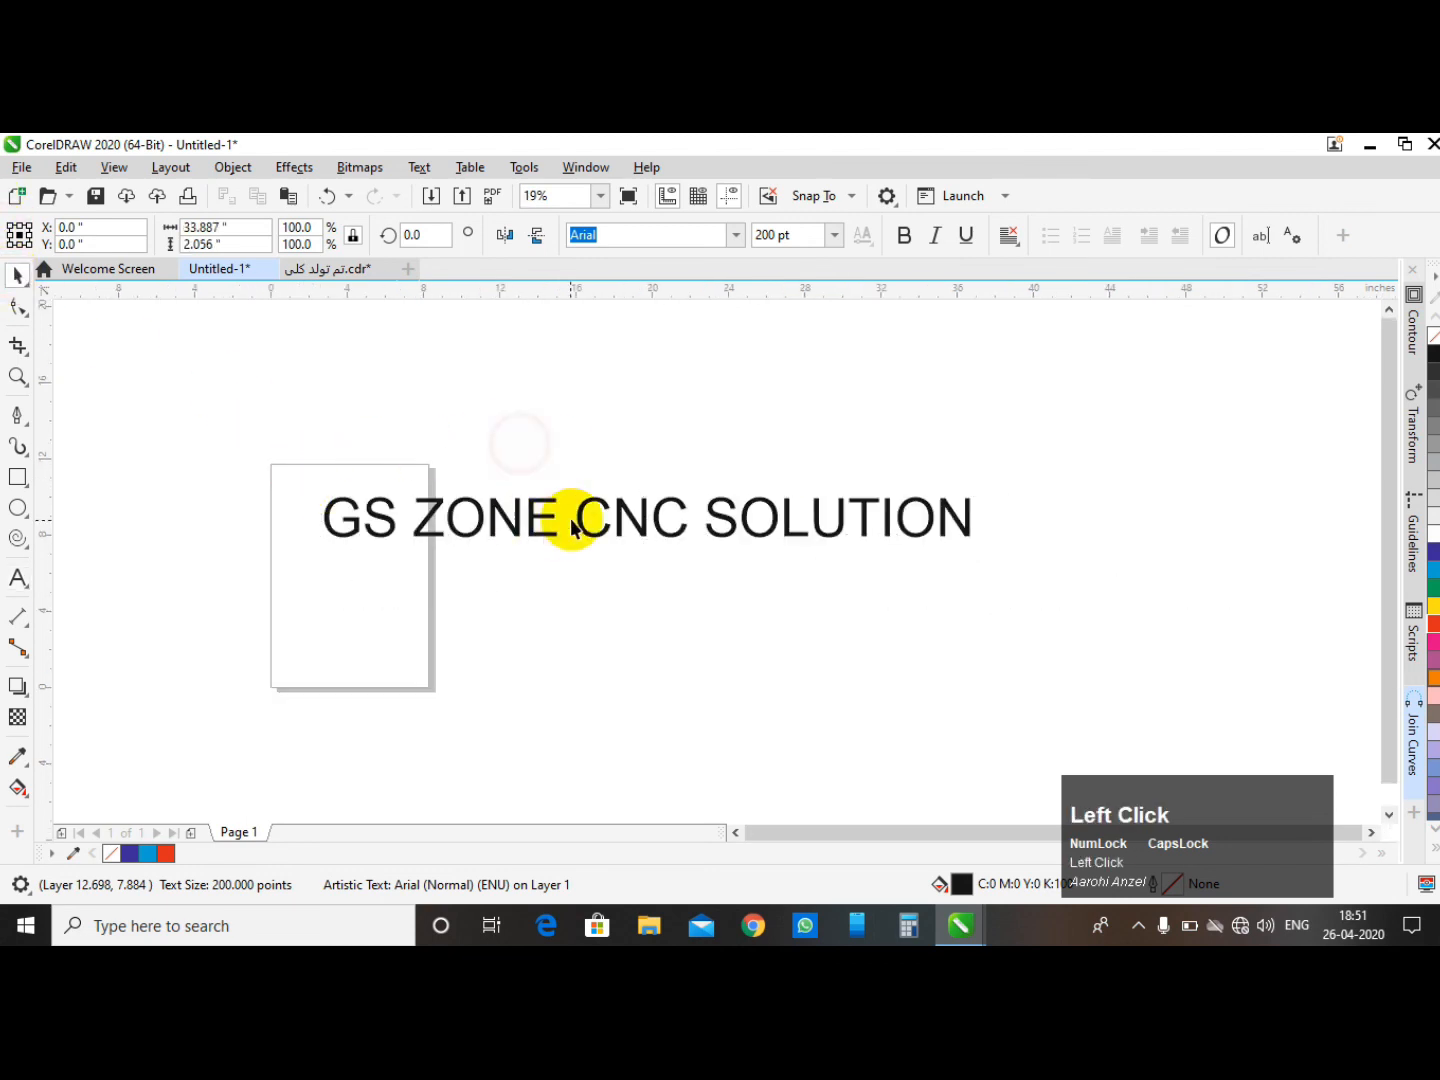
{"action": "left_click", "coordinate": [534, 408]}
{"action": "left_click", "coordinate": [19, 578]}
{"action": "left_click_drag", "start_coordinate": [420, 391], "coordinate": [766, 476]}
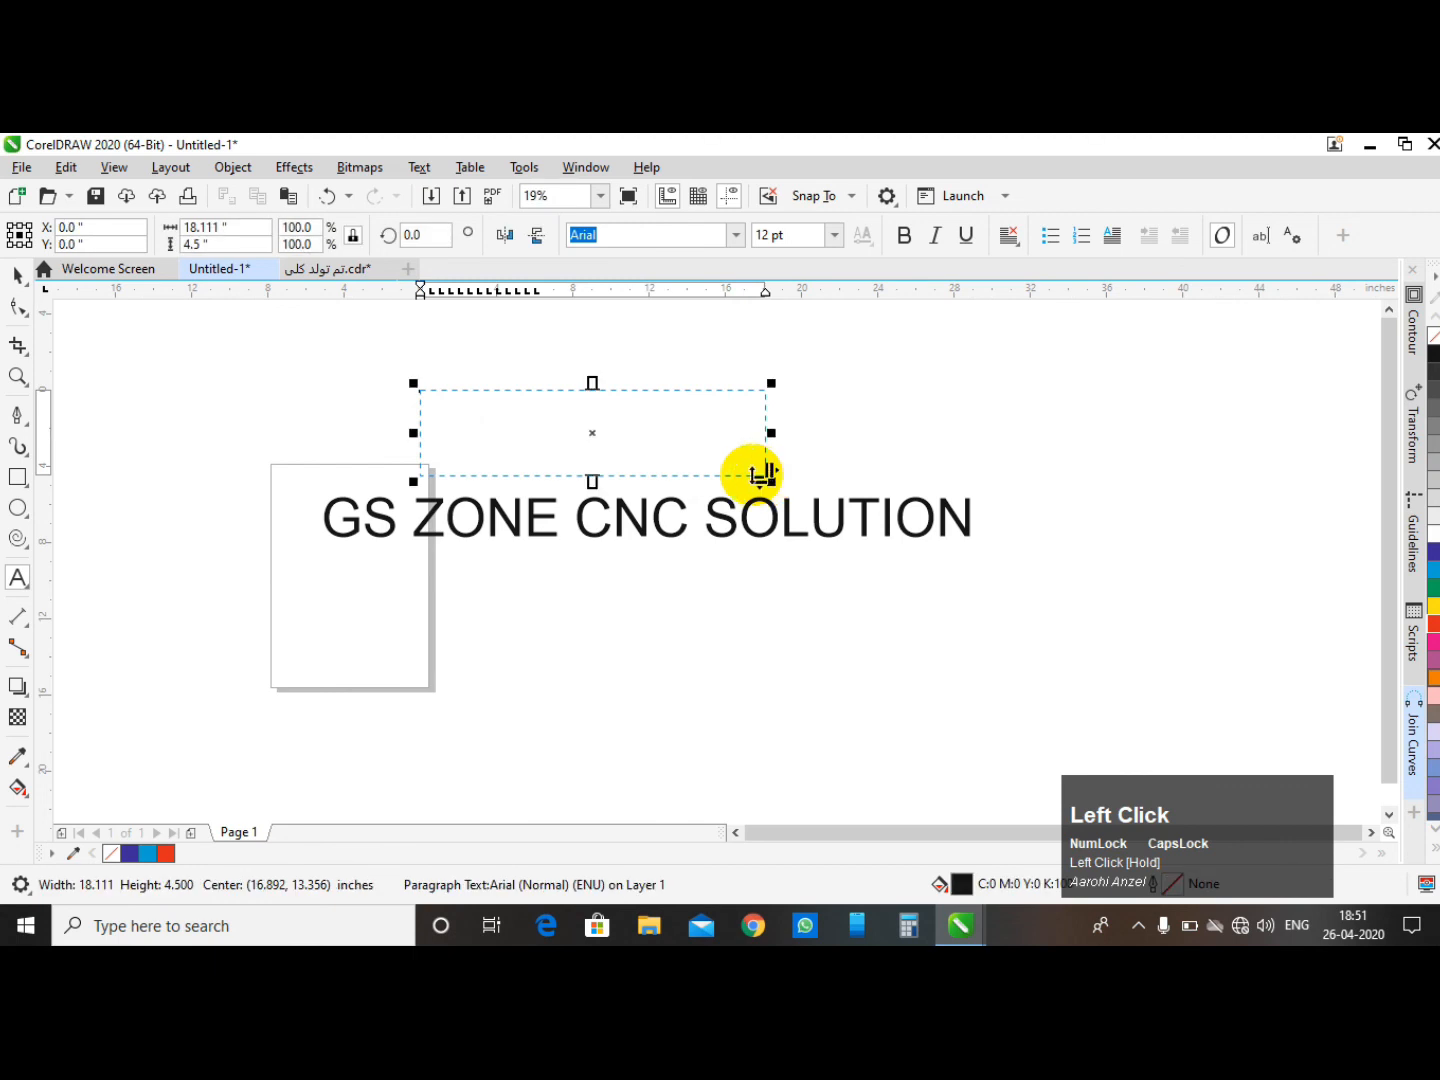
{"action": "left_click", "coordinate": [17, 578]}
{"action": "left_click", "coordinate": [485, 424]}
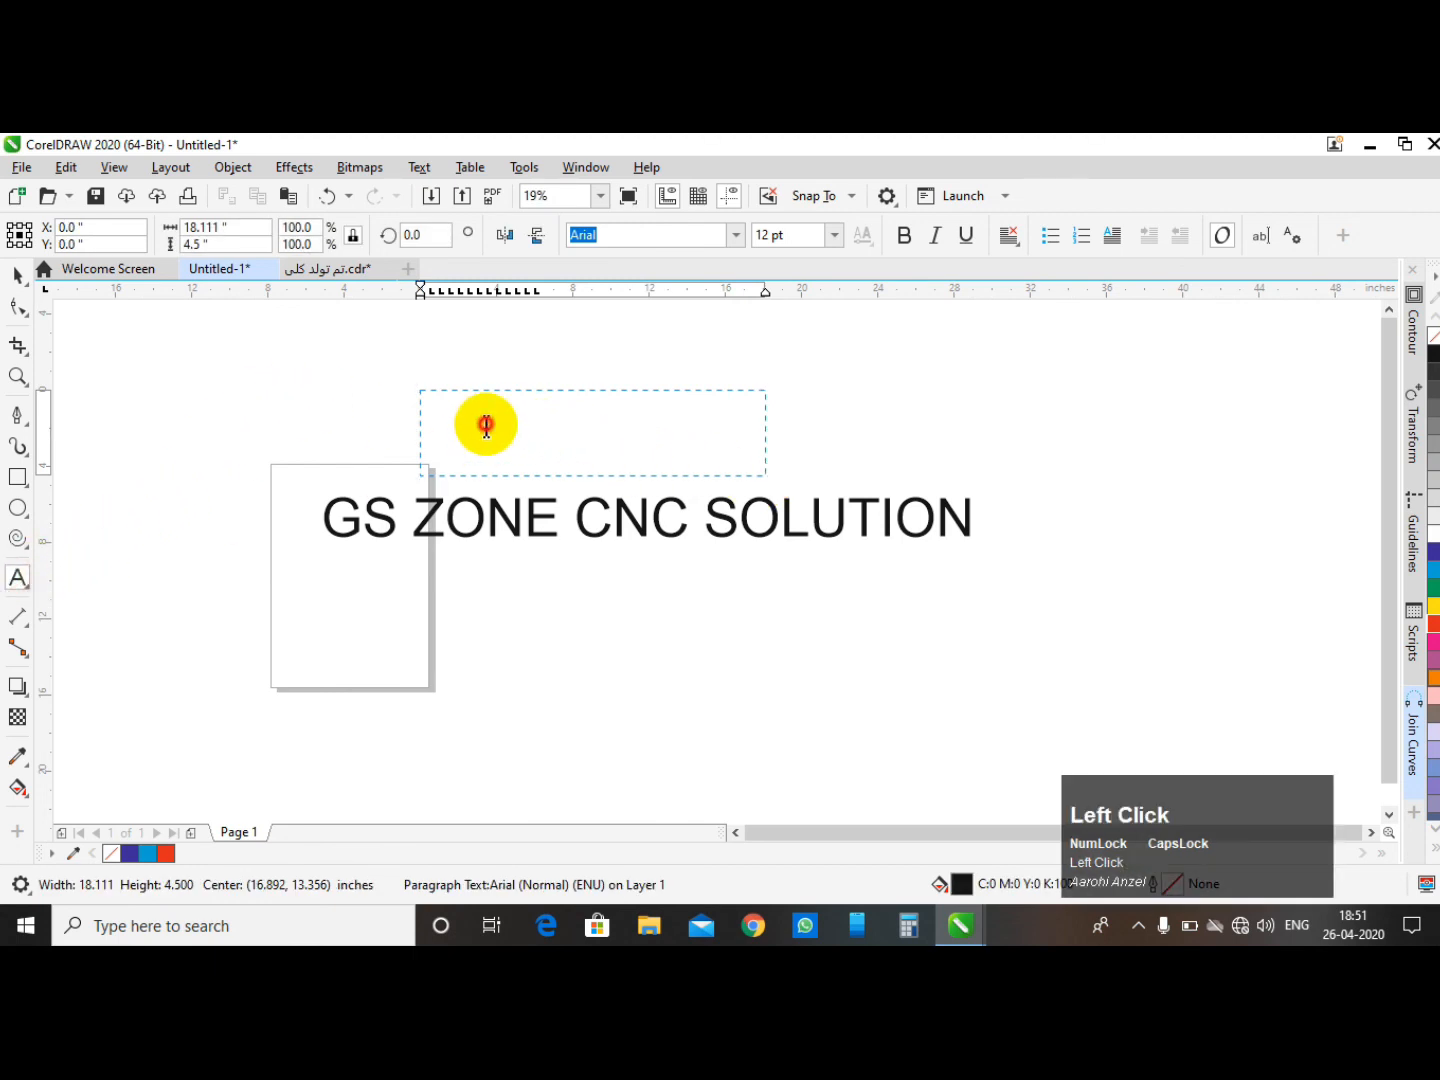
- Copy the artistic text GS ZONE CNC SOLUTION and paste it into the paragraph text frame
{"action": "scroll", "coordinate": [571, 402], "scroll_direction": "up", "scroll_amount": 2}
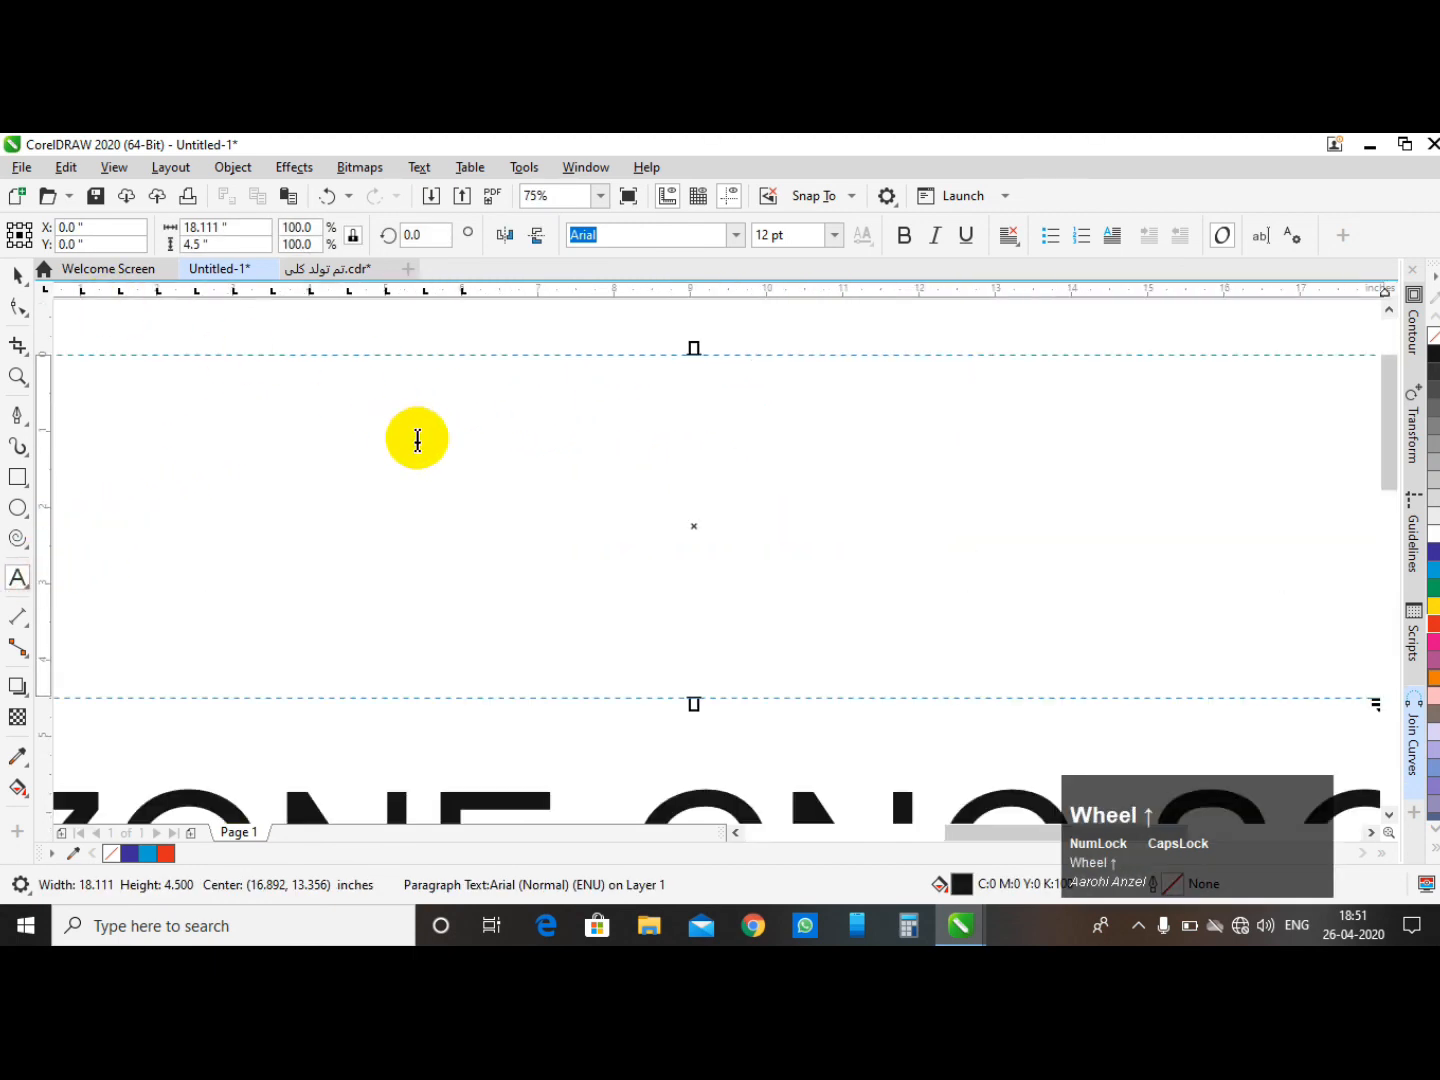
{"action": "scroll", "coordinate": [311, 380], "scroll_direction": "down", "scroll_amount": 1}
{"action": "left_click", "coordinate": [17, 275]}
{"action": "scroll", "coordinate": [401, 425], "scroll_direction": "down", "scroll_amount": 2}
{"action": "left_click", "coordinate": [457, 577]}
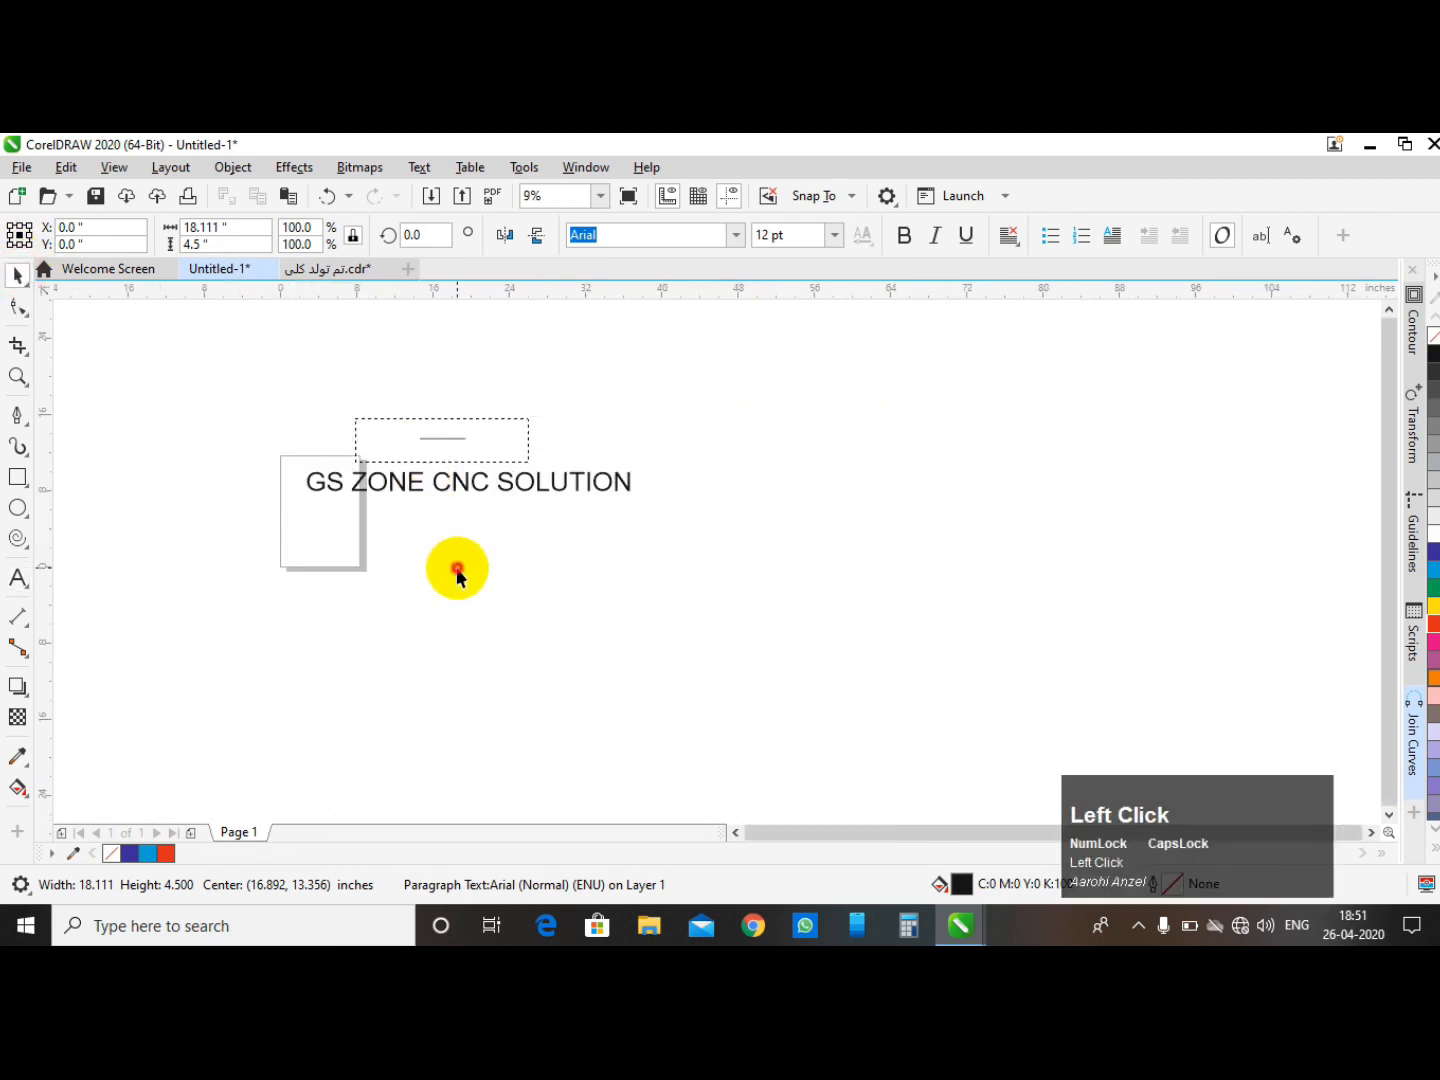
{"action": "left_click", "coordinate": [456, 483]}
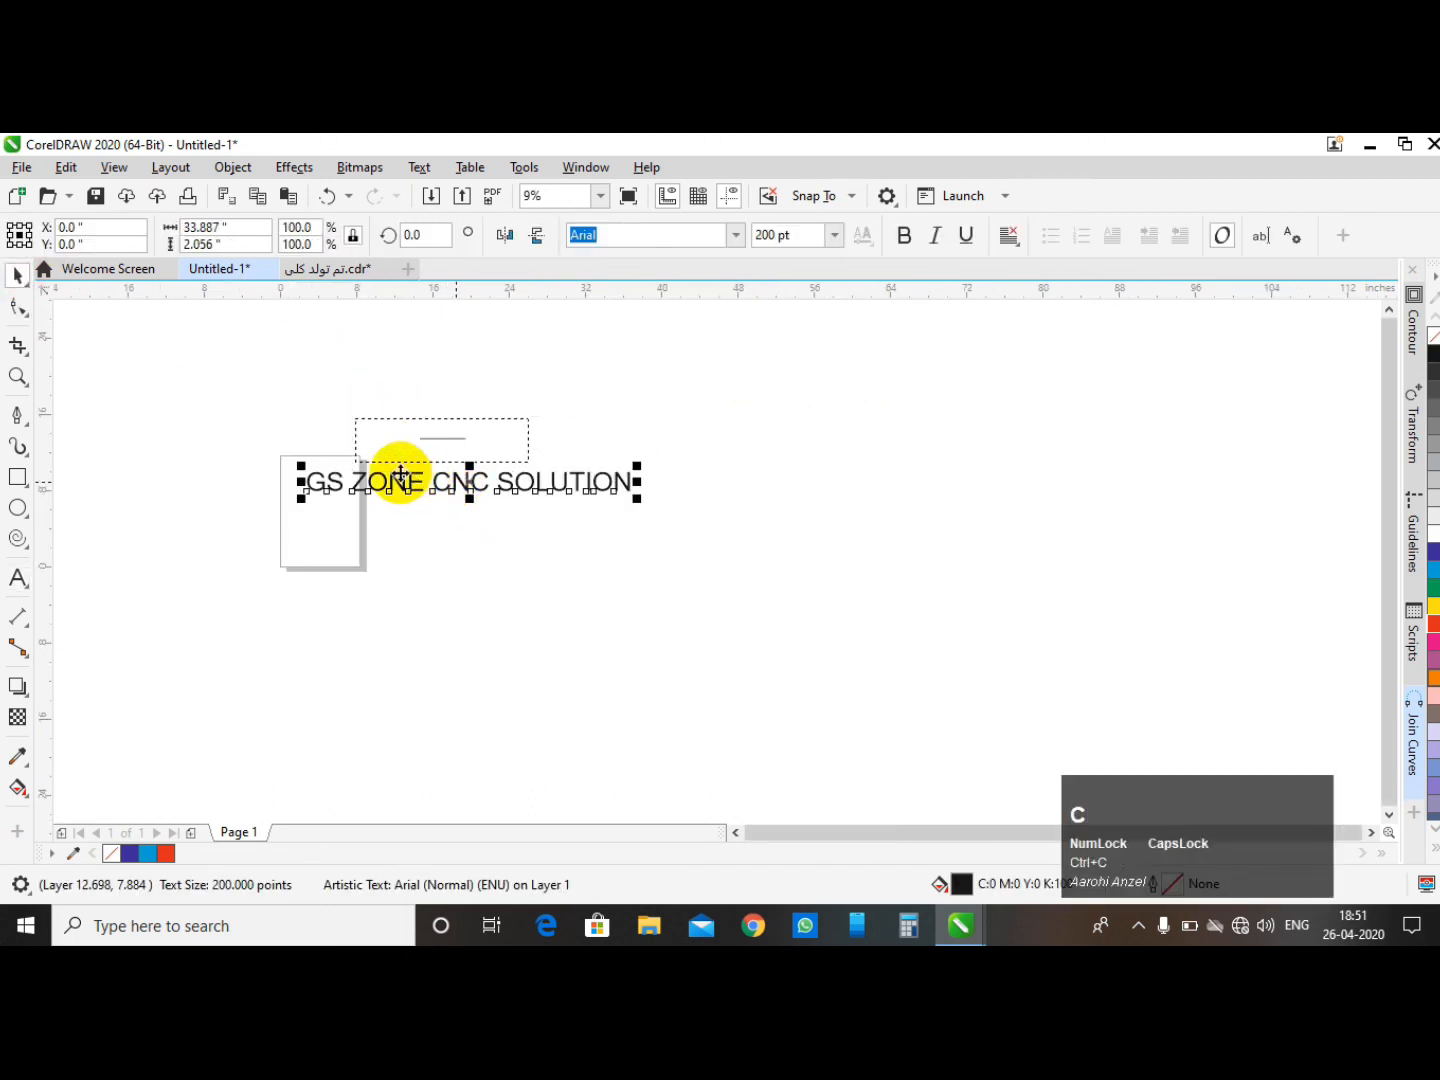
{"action": "scroll", "coordinate": [387, 464], "scroll_direction": "up", "scroll_amount": 1}
{"action": "left_click", "coordinate": [365, 408]}
{"action": "left_click", "coordinate": [363, 401]}
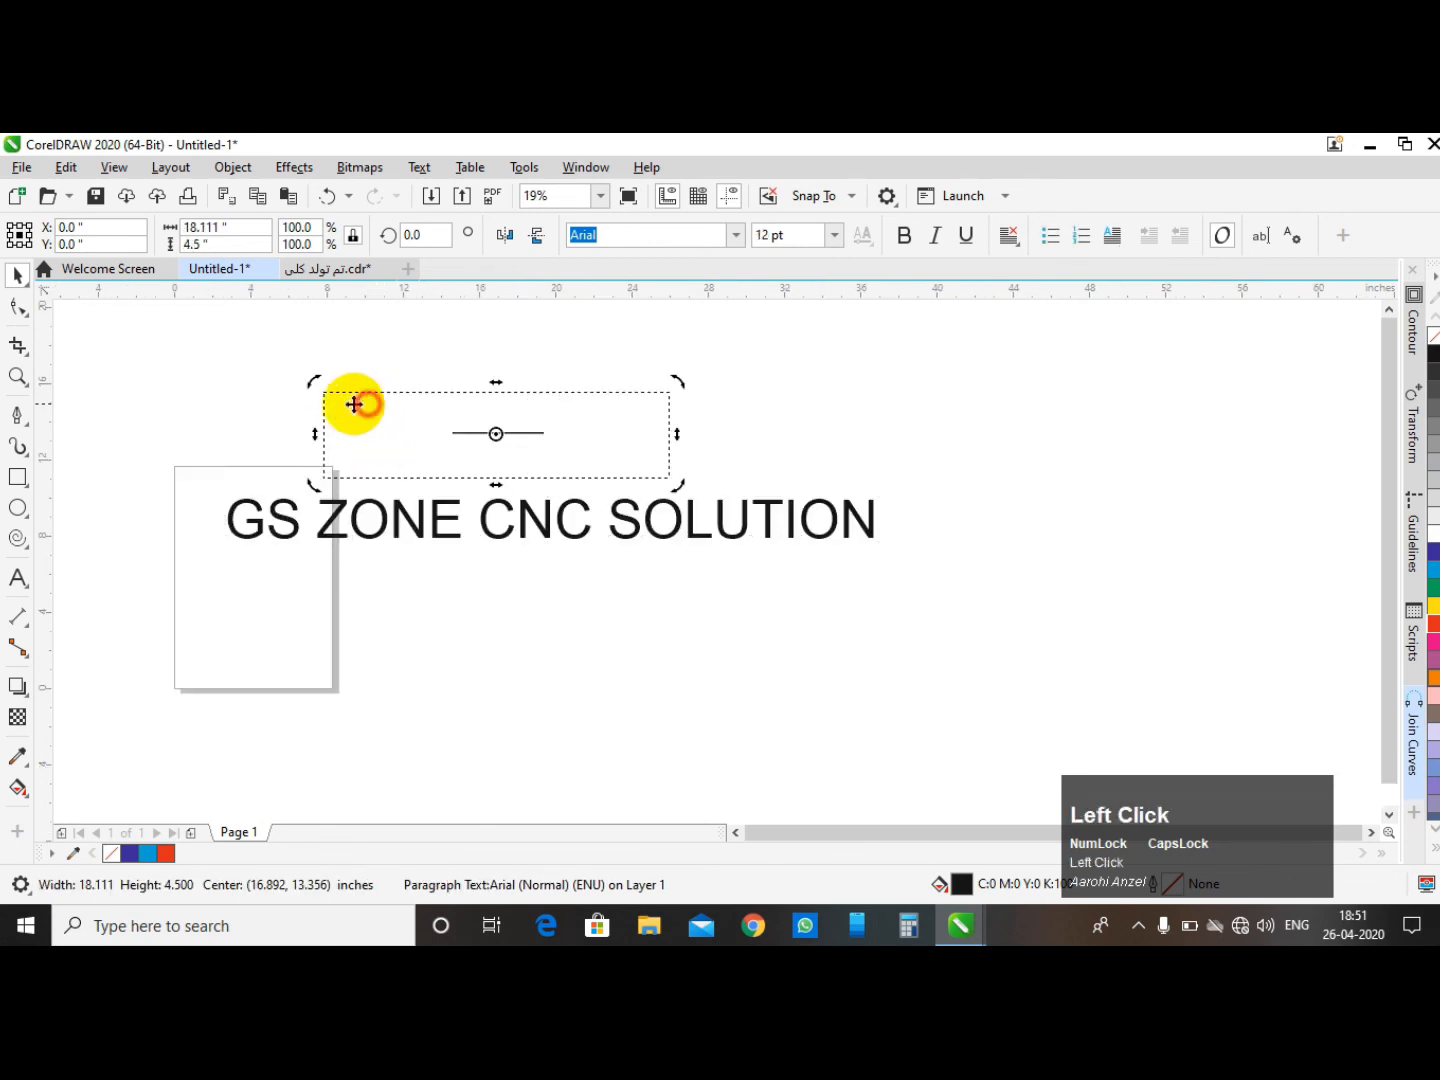
{"action": "left_click", "coordinate": [18, 578]}
{"action": "left_click", "coordinate": [370, 428]}
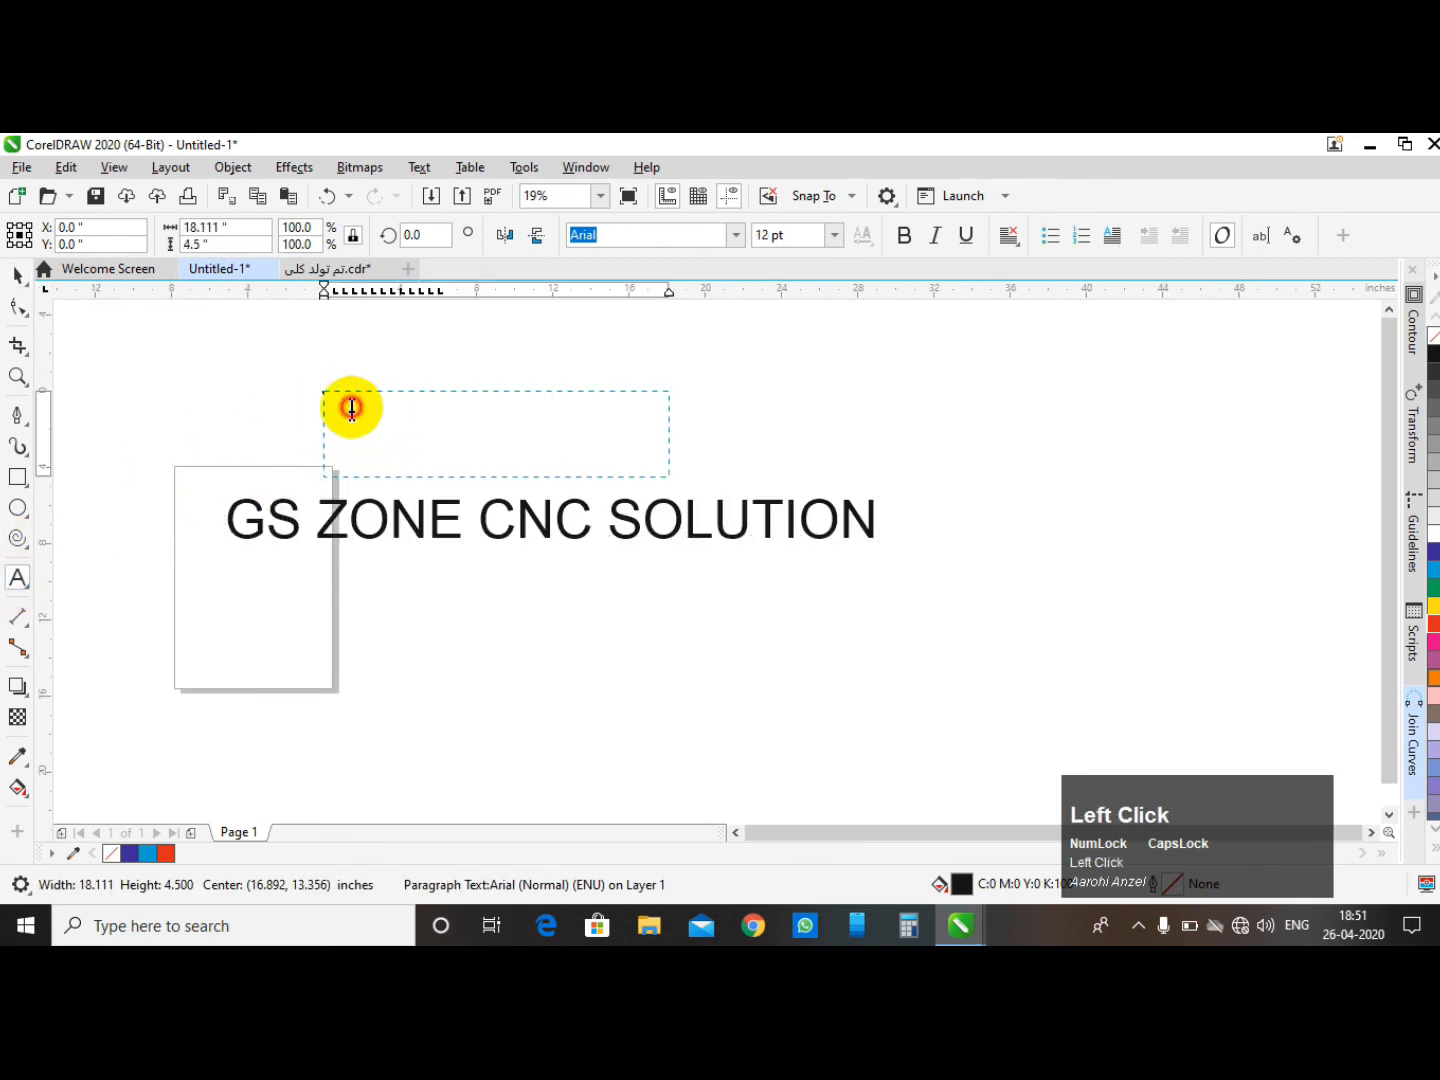
{"action": "type", "text": "GS ZONE"}
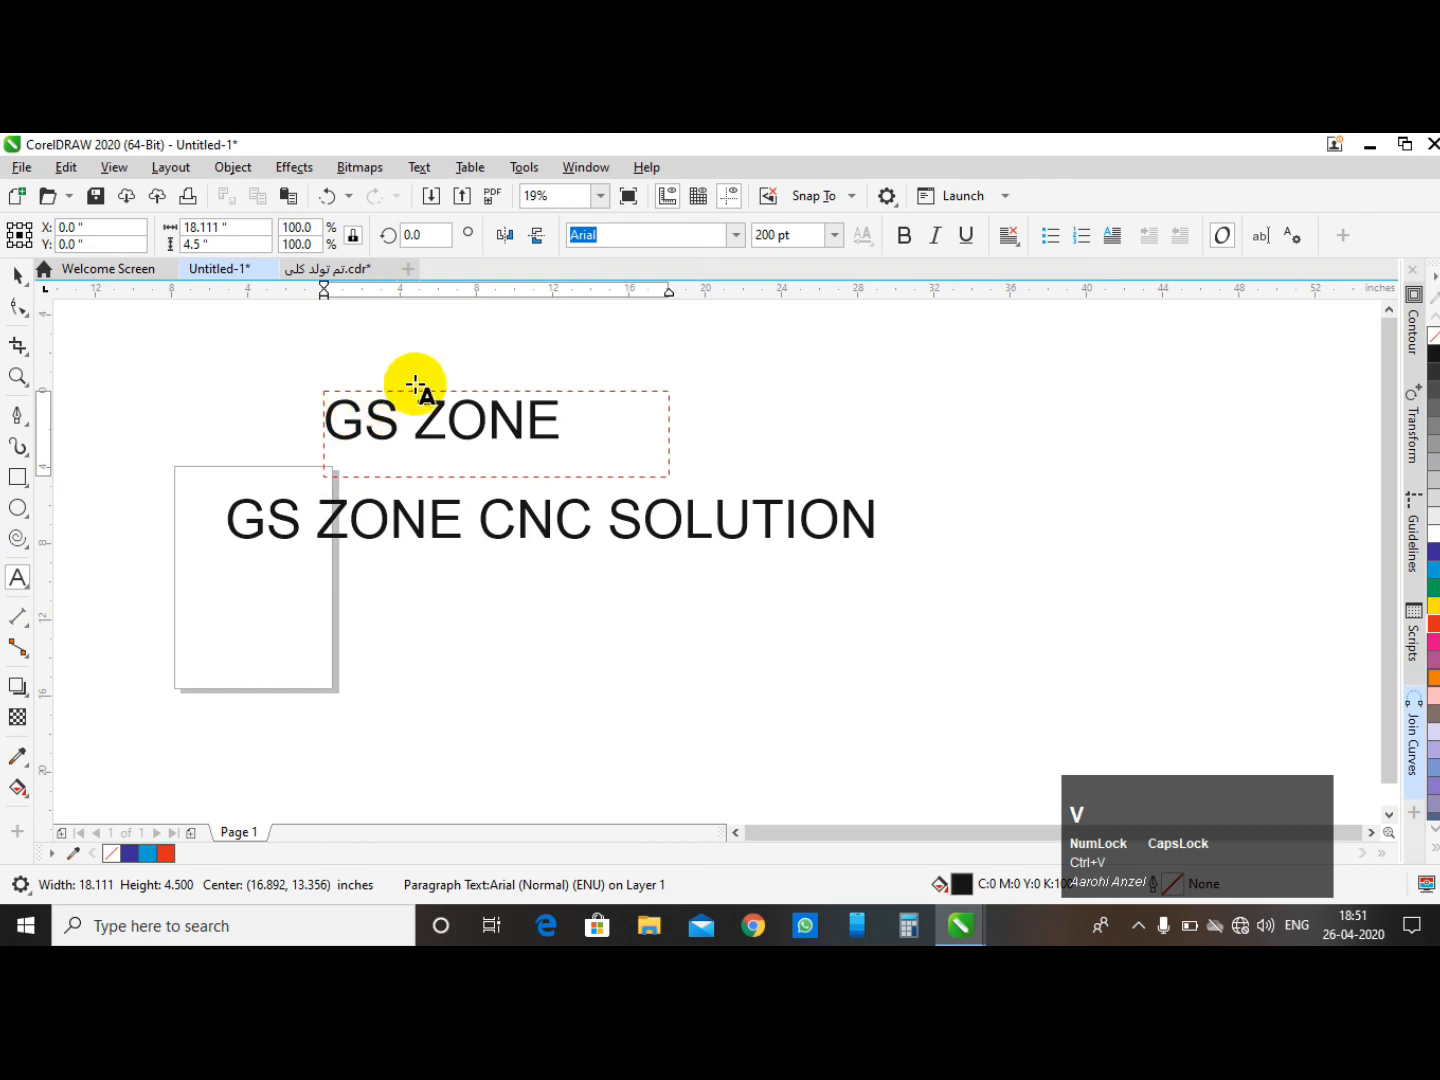
- Enlarge the paragraph text frame to about 37 by 9 inches so all the text fits, and move the artistic text below it
{"action": "left_click", "coordinate": [17, 275]}
{"action": "scroll", "coordinate": [422, 348], "scroll_direction": "down", "scroll_amount": 1}
{"action": "left_click", "coordinate": [563, 356]}
{"action": "left_click", "coordinate": [518, 393]}
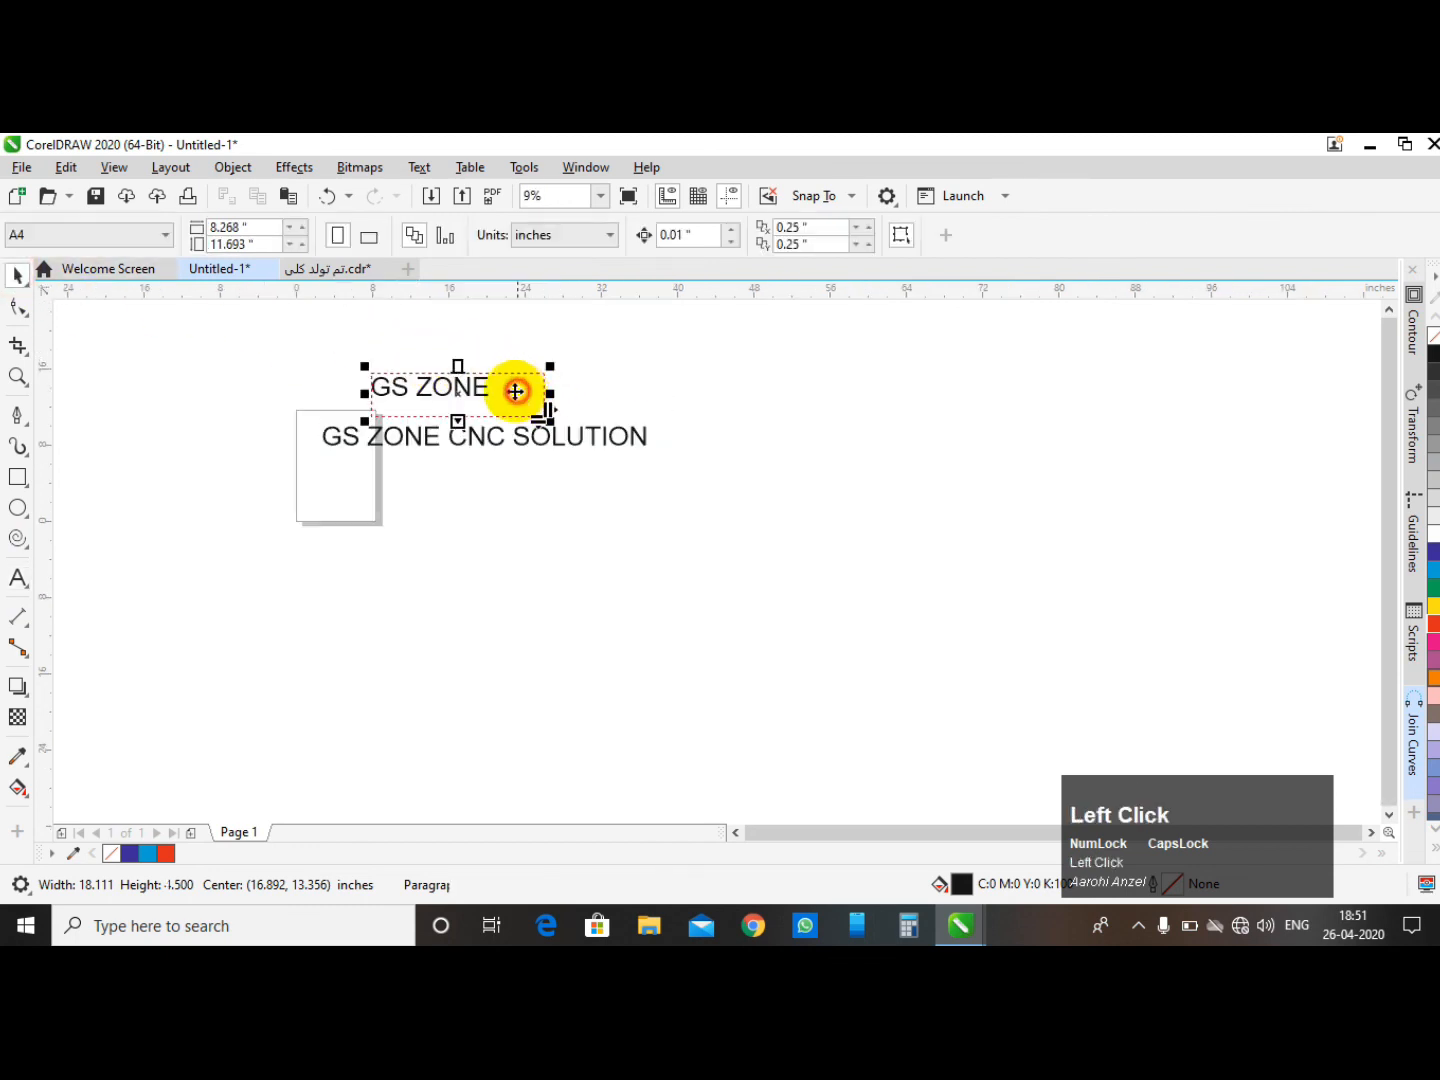
{"action": "scroll", "coordinate": [503, 409], "scroll_direction": "down", "scroll_amount": 1}
{"action": "scroll", "coordinate": [481, 393], "scroll_direction": "up", "scroll_amount": 2}
{"action": "left_click", "coordinate": [299, 354]}
{"action": "left_click", "coordinate": [505, 419]}
{"action": "left_click", "coordinate": [505, 420]}
{"action": "scroll", "coordinate": [450, 374], "scroll_direction": "down", "scroll_amount": 1}
{"action": "left_click", "coordinate": [498, 382]}
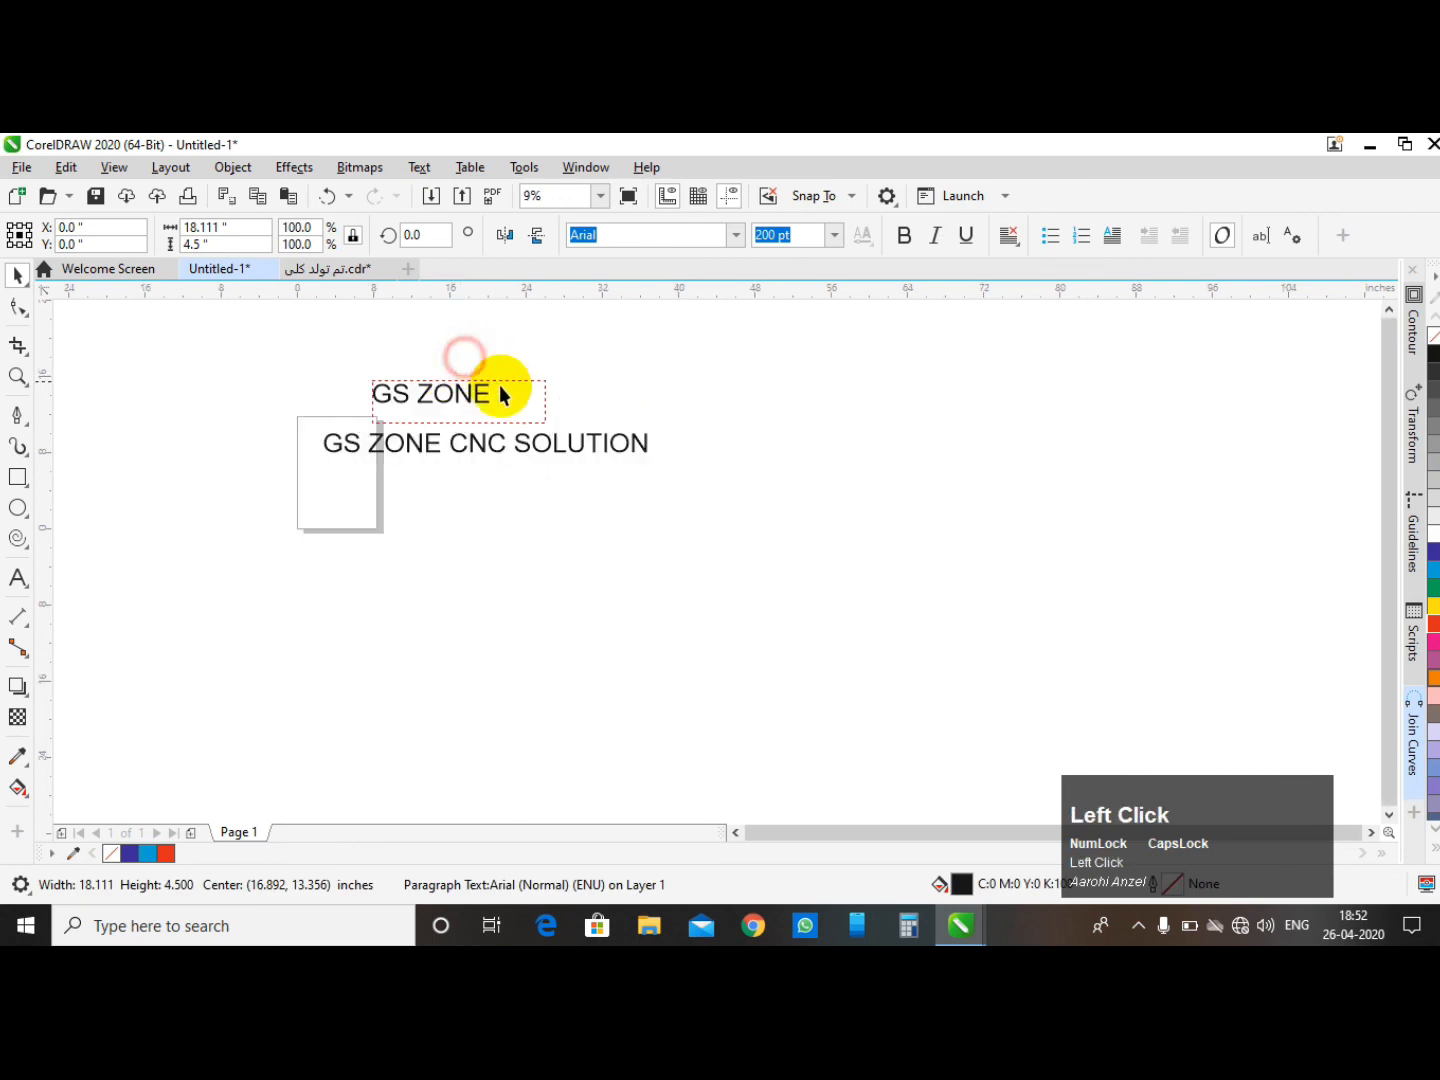
{"action": "left_click_drag", "start_coordinate": [551, 427], "coordinate": [736, 578]}
{"action": "left_click_drag", "start_coordinate": [345, 436], "coordinate": [420, 544]}
{"action": "left_click_drag", "start_coordinate": [311, 326], "coordinate": [761, 478]}
{"action": "left_click", "coordinate": [769, 432]}
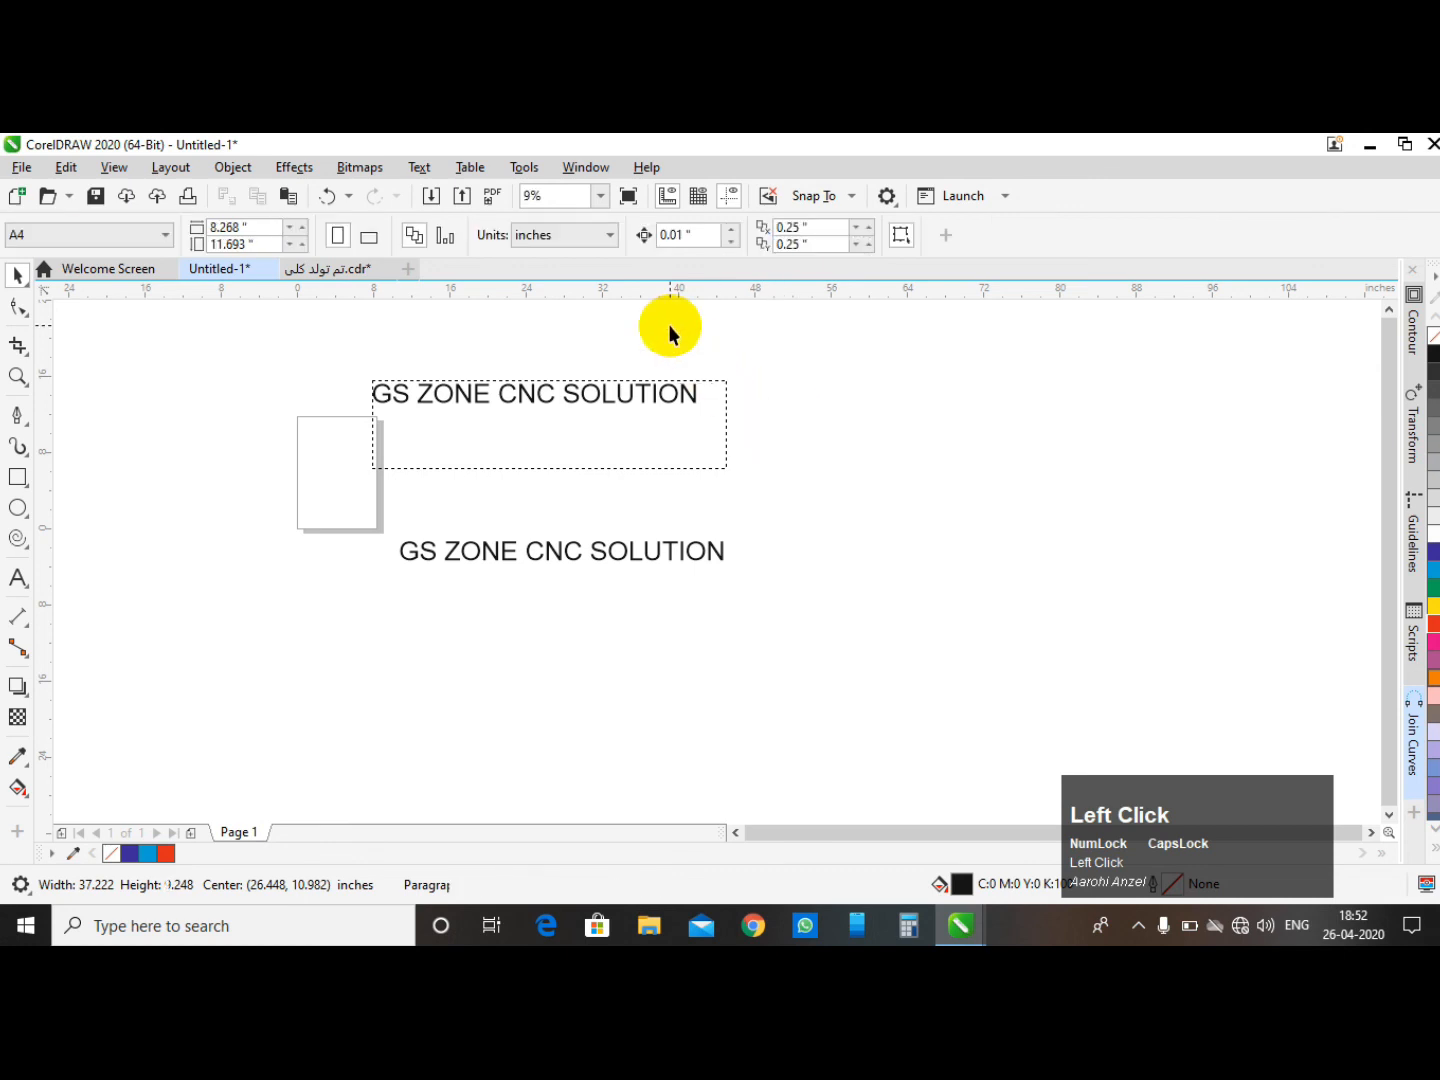
{"action": "left_click", "coordinate": [424, 386]}
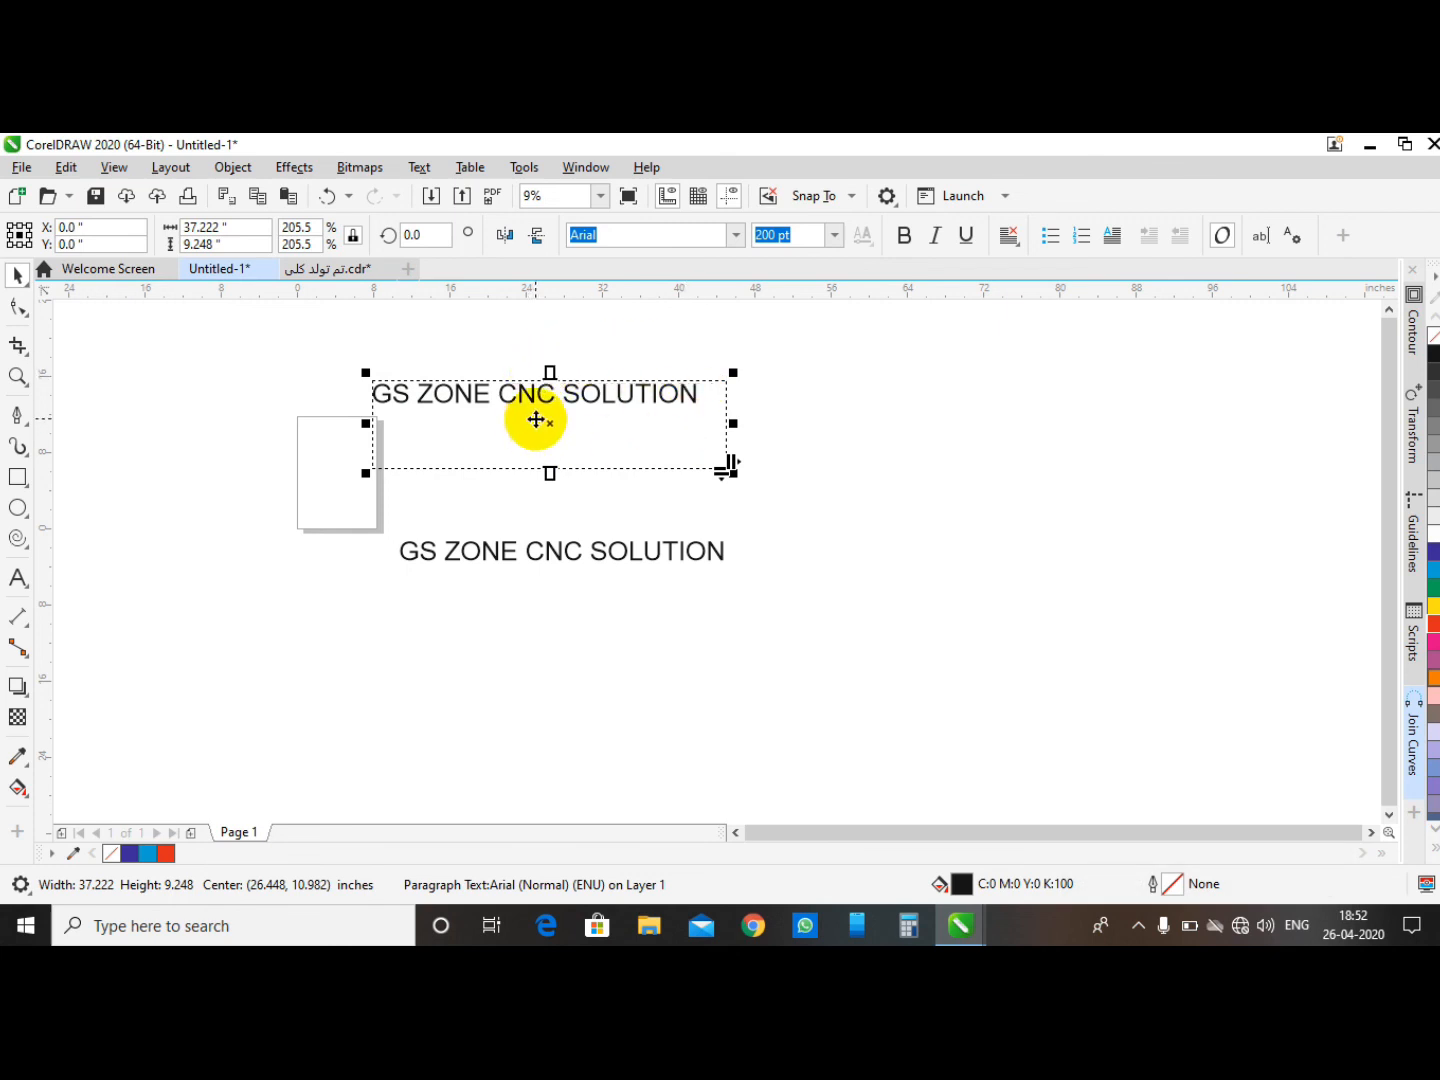
- Shift the letter Z of the paragraph text downward with the Shape tool
{"action": "left_click", "coordinate": [22, 314]}
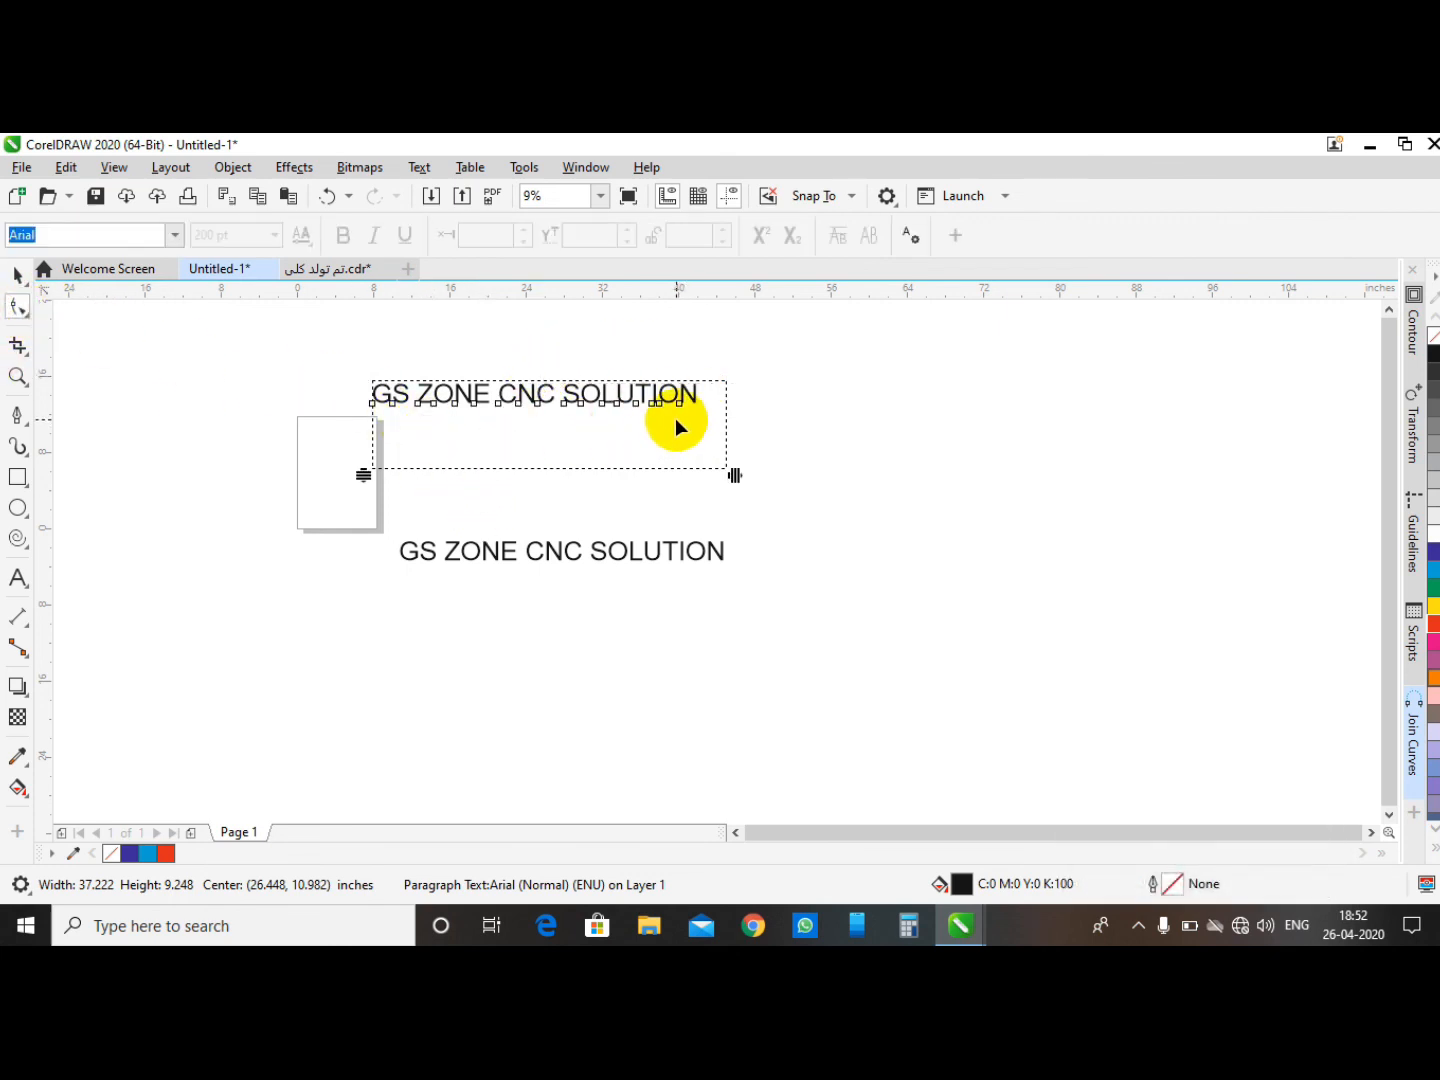
{"action": "scroll", "coordinate": [461, 390], "scroll_direction": "up", "scroll_amount": 5}
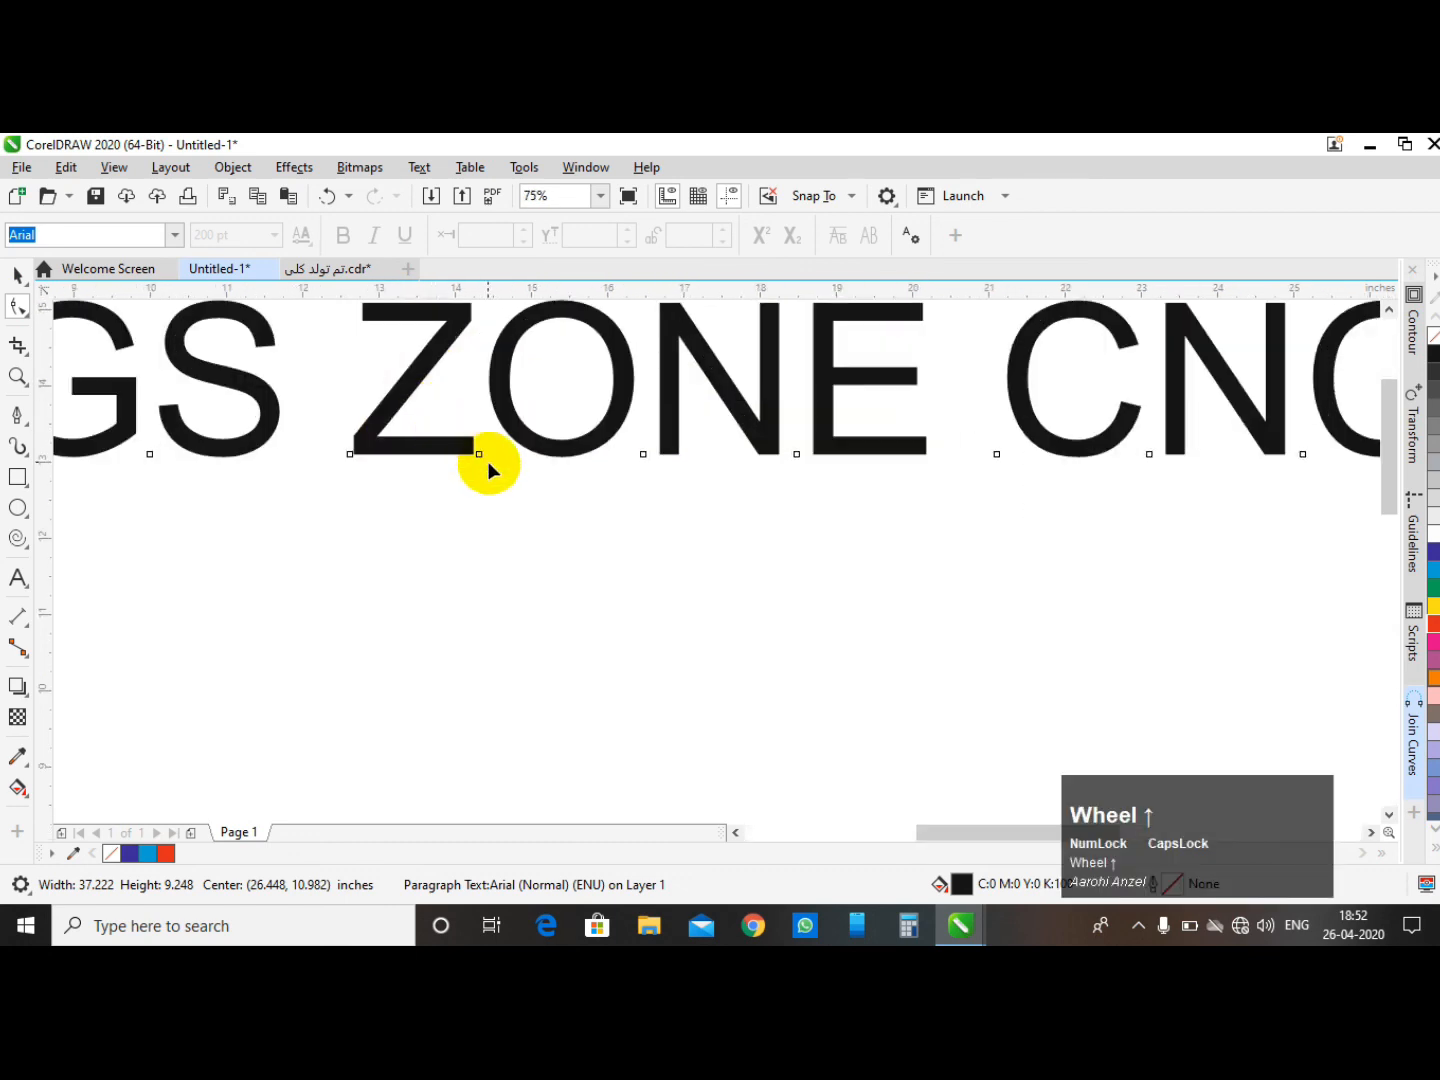
{"action": "scroll", "coordinate": [454, 436], "scroll_direction": "down", "scroll_amount": 2}
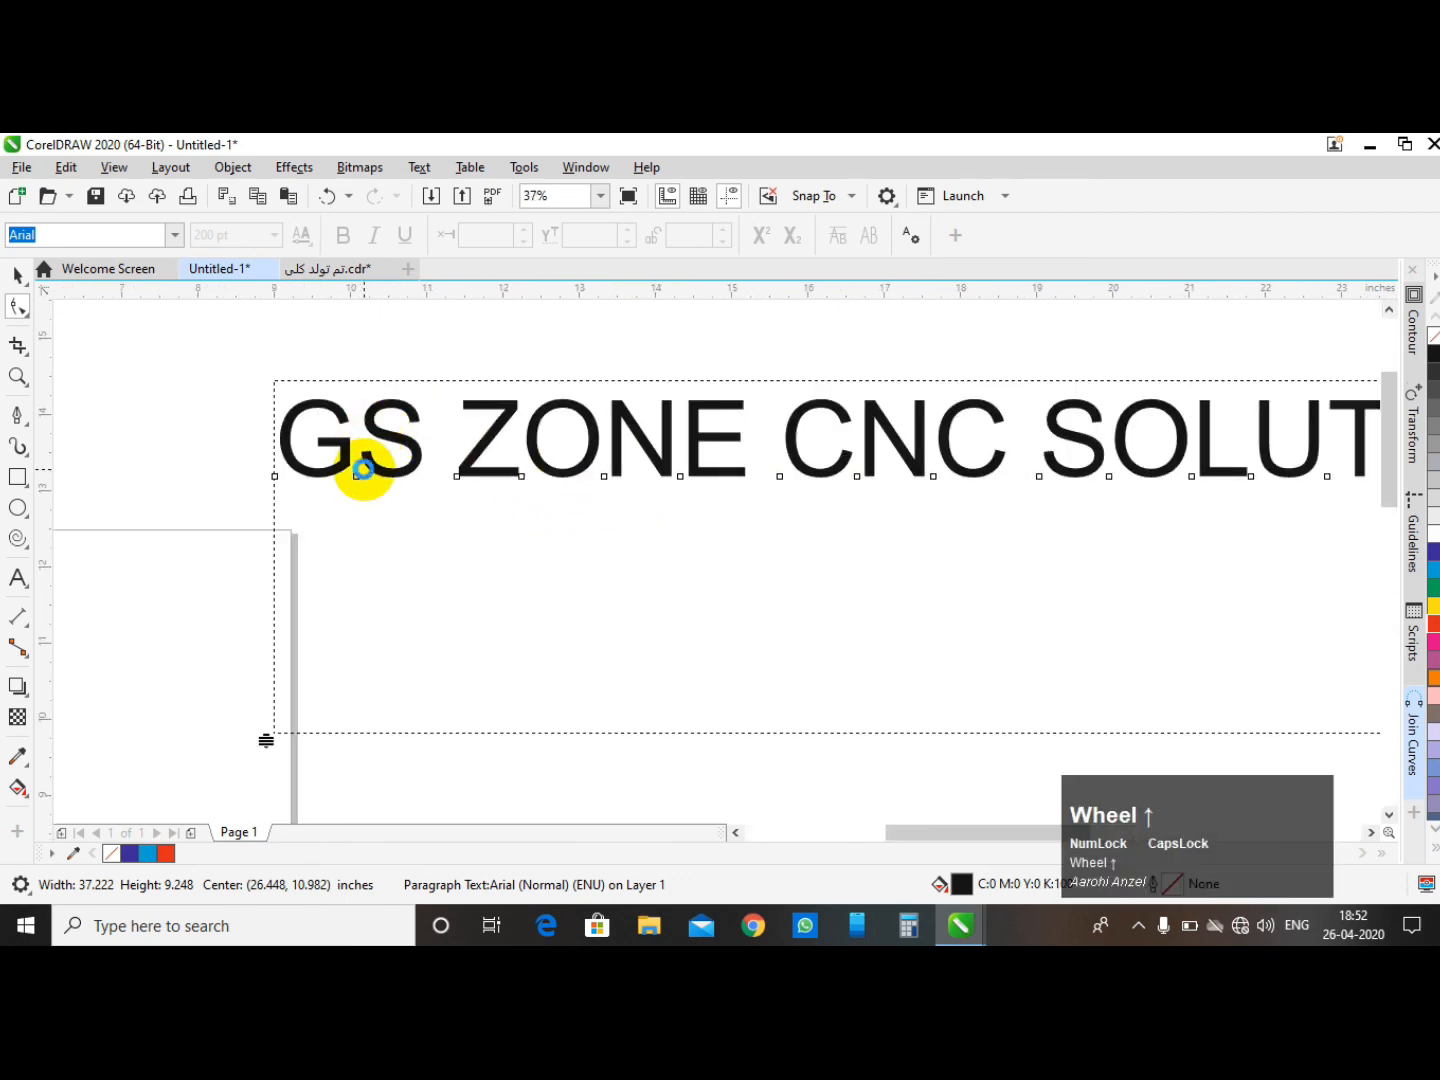
{"action": "scroll", "coordinate": [363, 474], "scroll_direction": "up", "scroll_amount": 2}
{"action": "left_click_drag", "start_coordinate": [553, 489], "coordinate": [548, 691]}
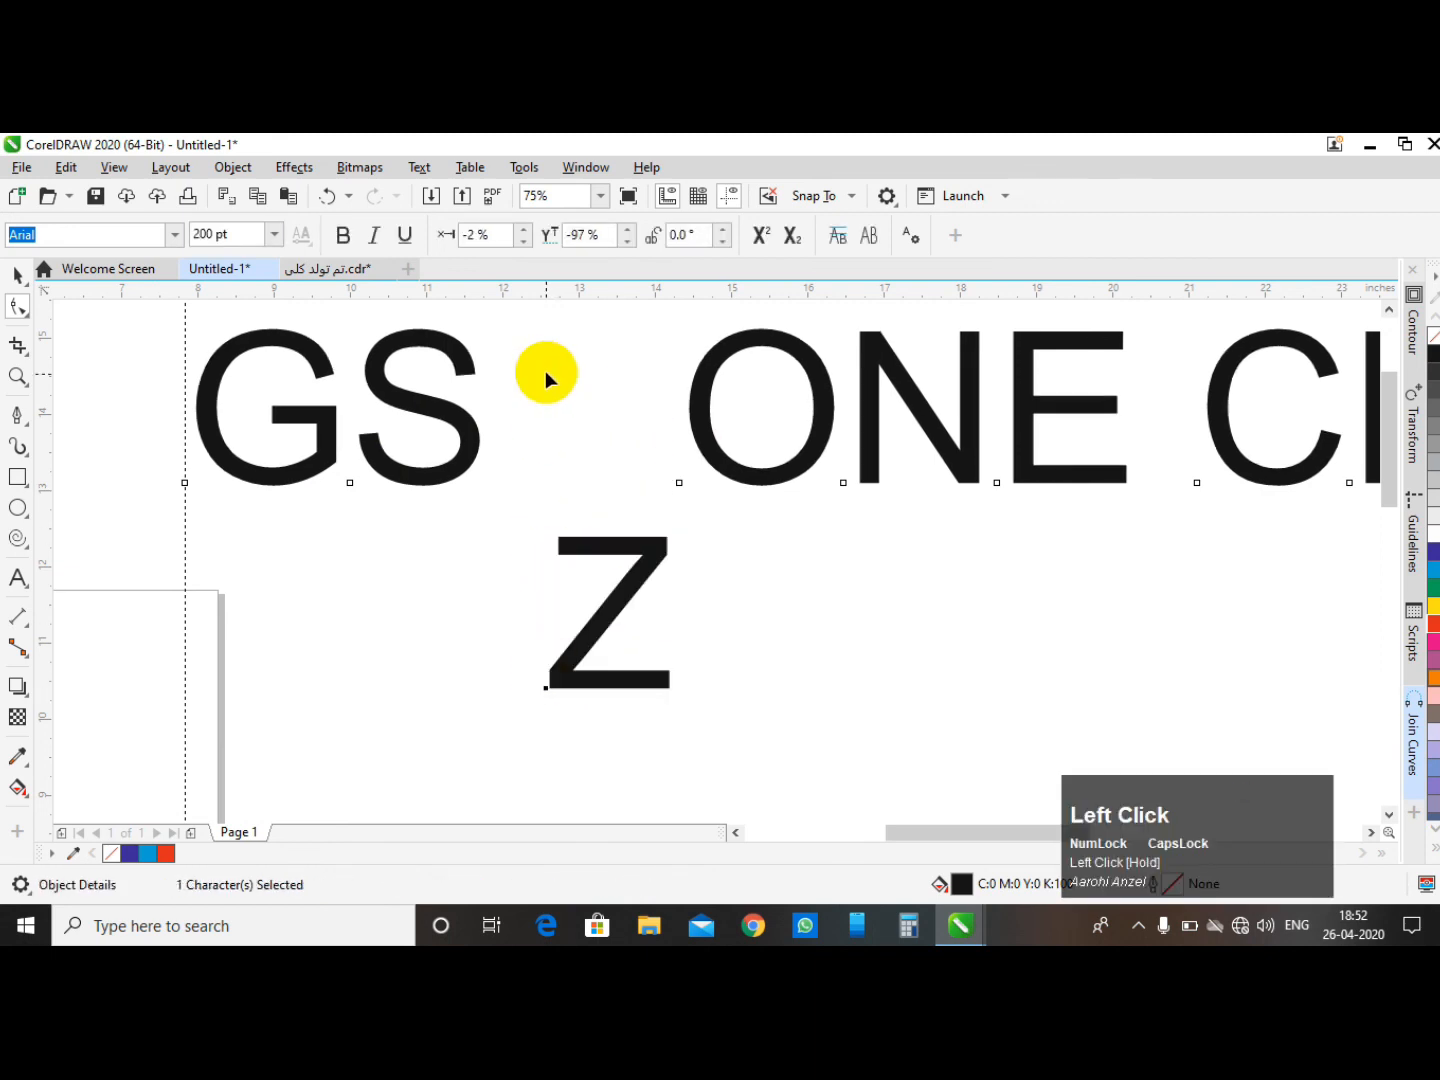
{"action": "scroll", "coordinate": [545, 372], "scroll_direction": "down", "scroll_amount": 3}
{"action": "left_click", "coordinate": [621, 680]}
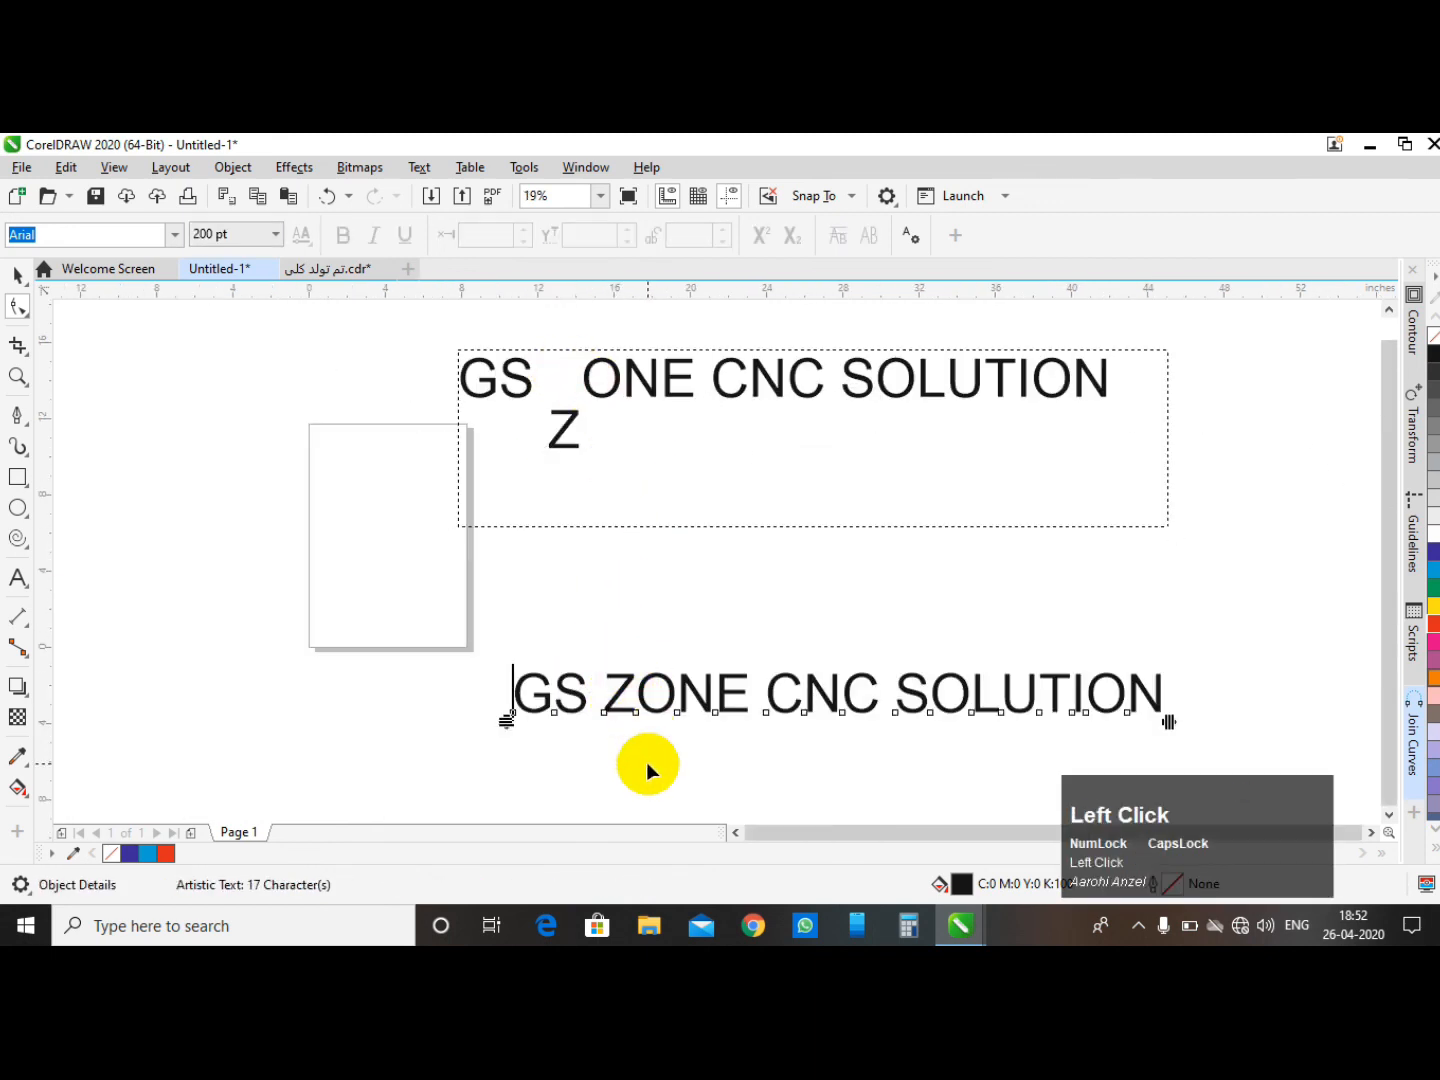
{"action": "scroll", "coordinate": [624, 678], "scroll_direction": "up", "scroll_amount": 3}
{"action": "scroll", "coordinate": [626, 545], "scroll_direction": "down", "scroll_amount": 3}
{"action": "left_click", "coordinate": [625, 562]}
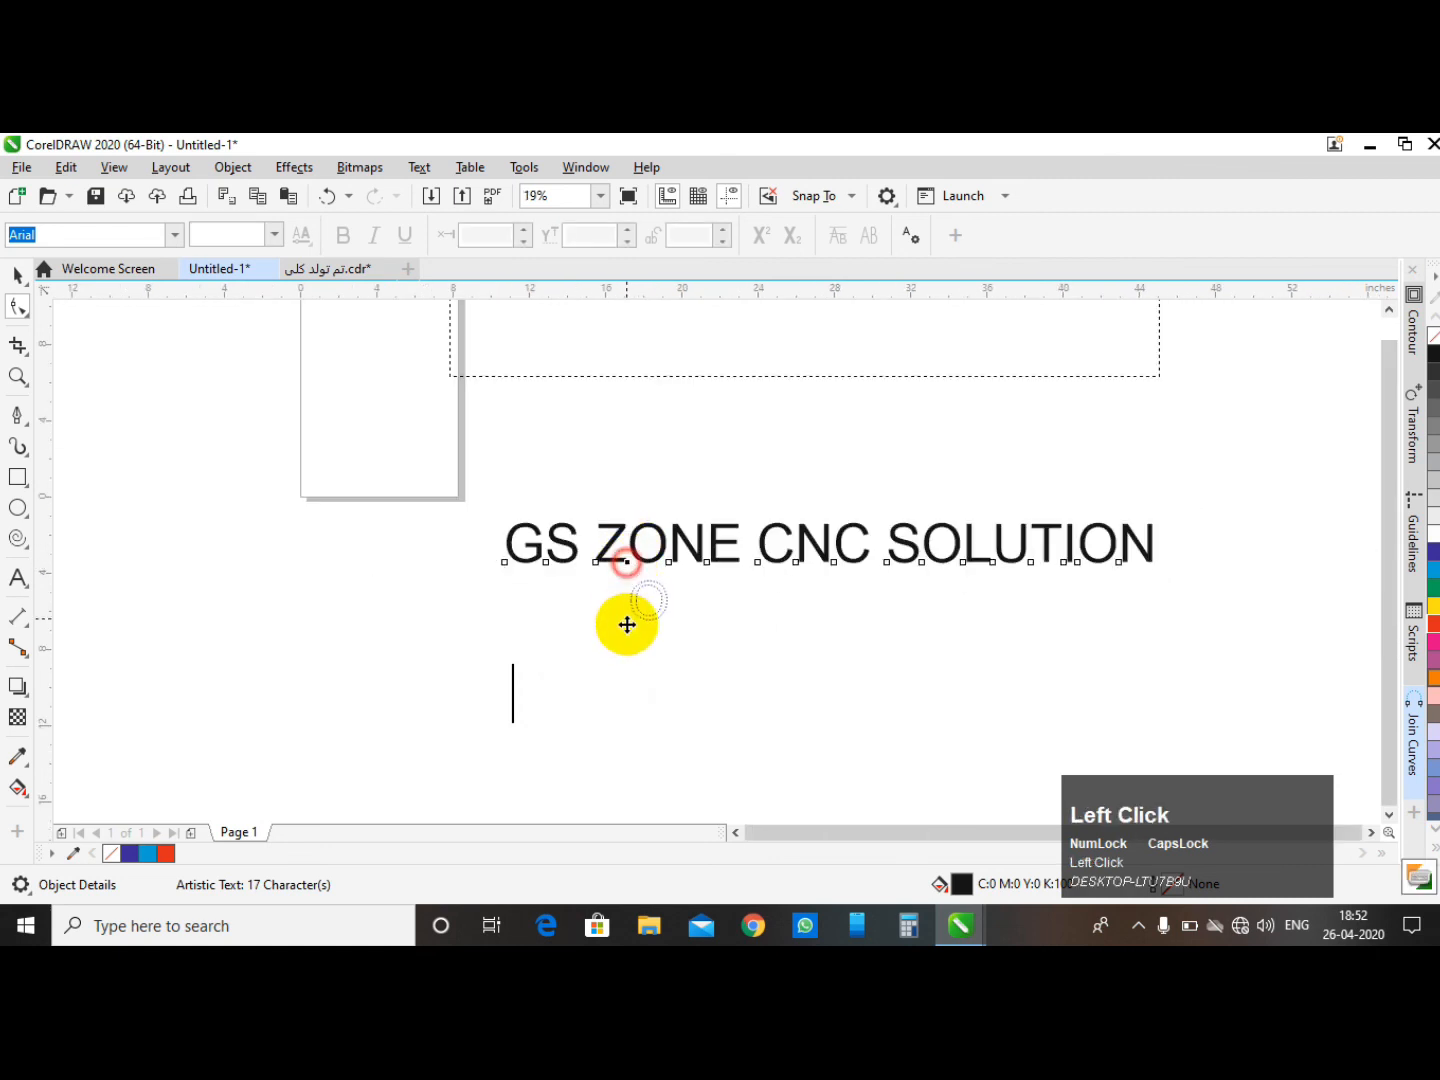
{"action": "left_click_drag", "start_coordinate": [627, 616], "coordinate": [627, 637]}
{"action": "key", "text": "ctrl+z"}
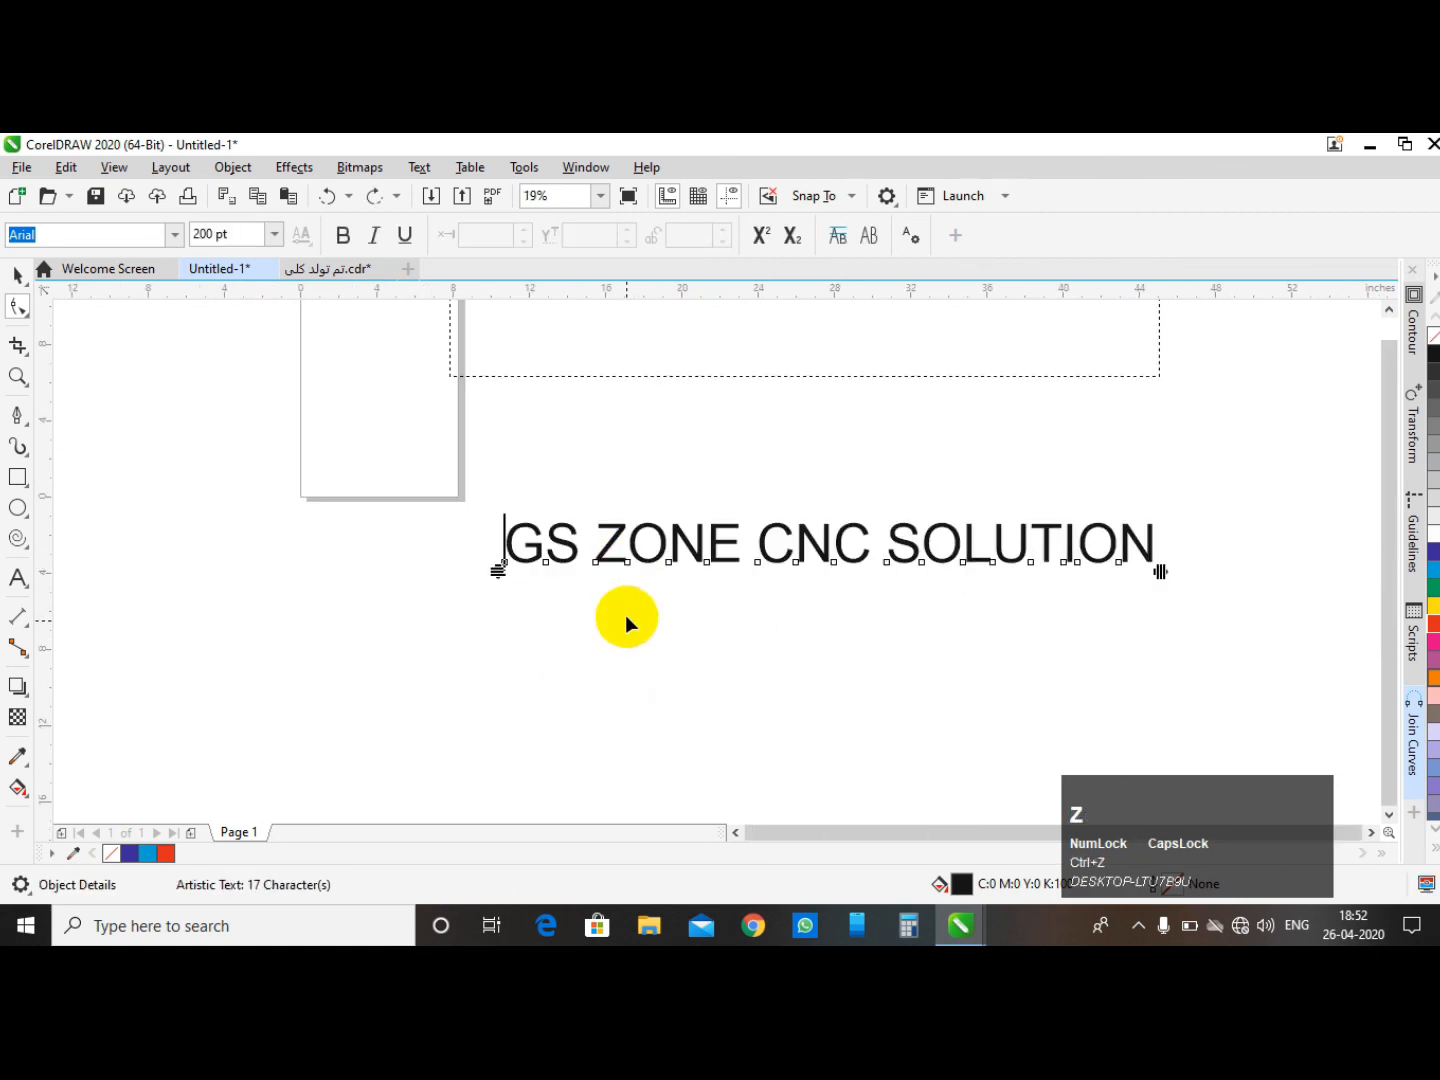
- Shift the letter Z of the artistic text downward with the Shape tool
{"action": "left_click", "coordinate": [18, 273]}
{"action": "scroll", "coordinate": [500, 519], "scroll_direction": "down", "scroll_amount": 3}
{"action": "left_click", "coordinate": [556, 527]}
{"action": "scroll", "coordinate": [557, 527], "scroll_direction": "up", "scroll_amount": 3}
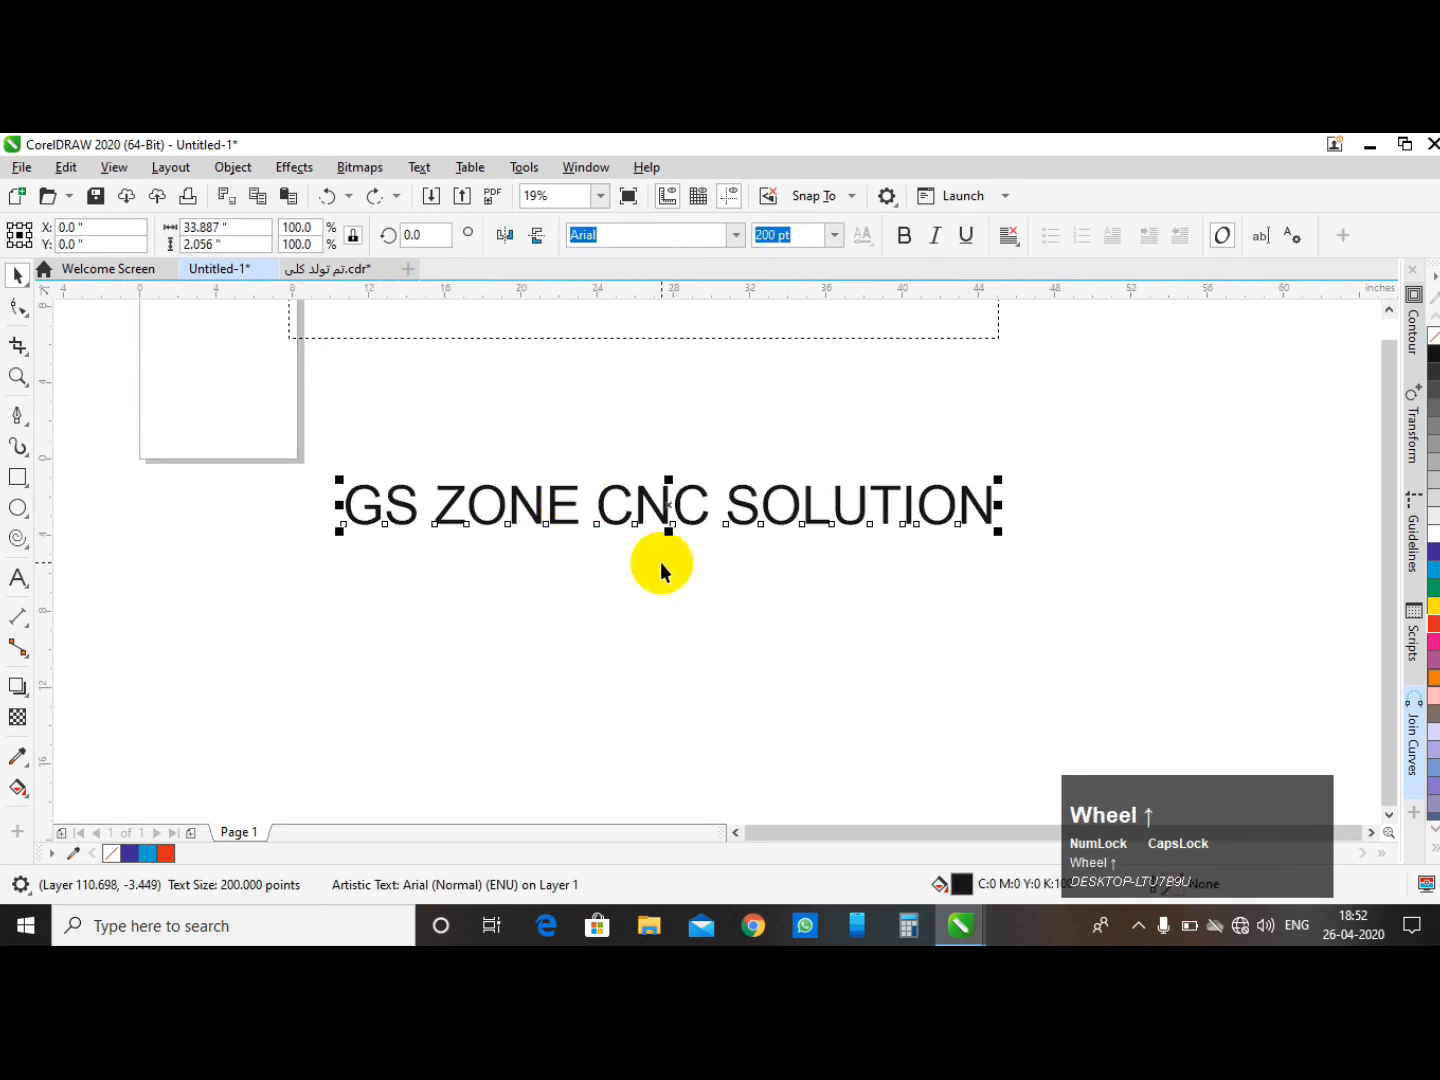
{"action": "left_click", "coordinate": [18, 306]}
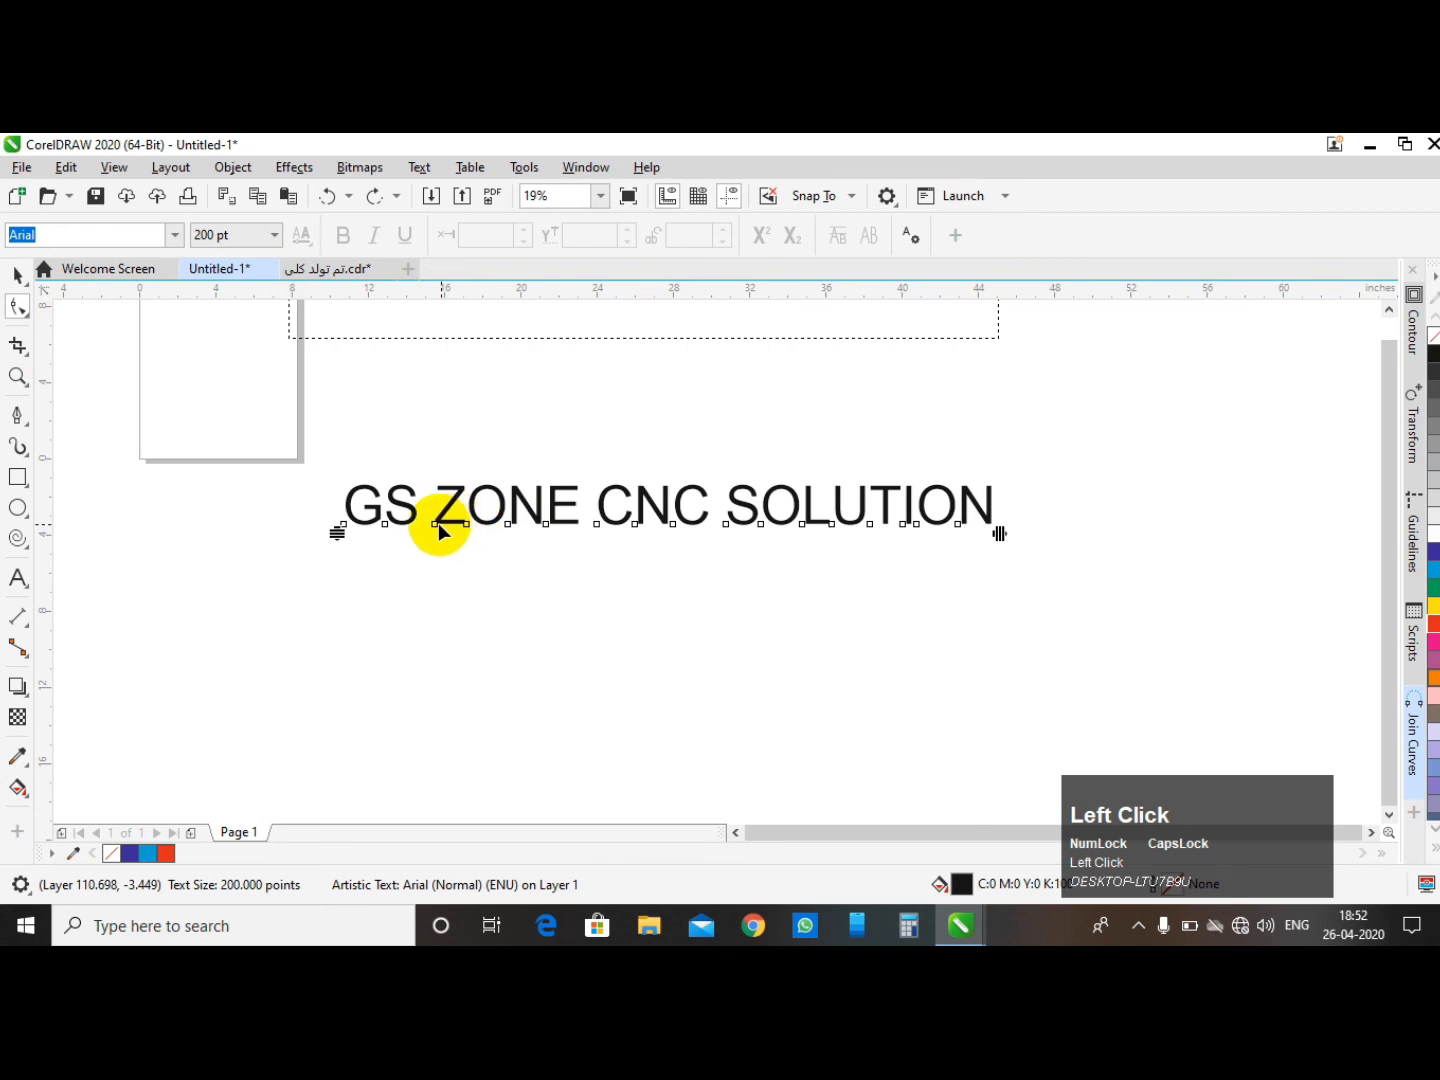
{"action": "left_click_drag", "start_coordinate": [436, 525], "coordinate": [440, 612]}
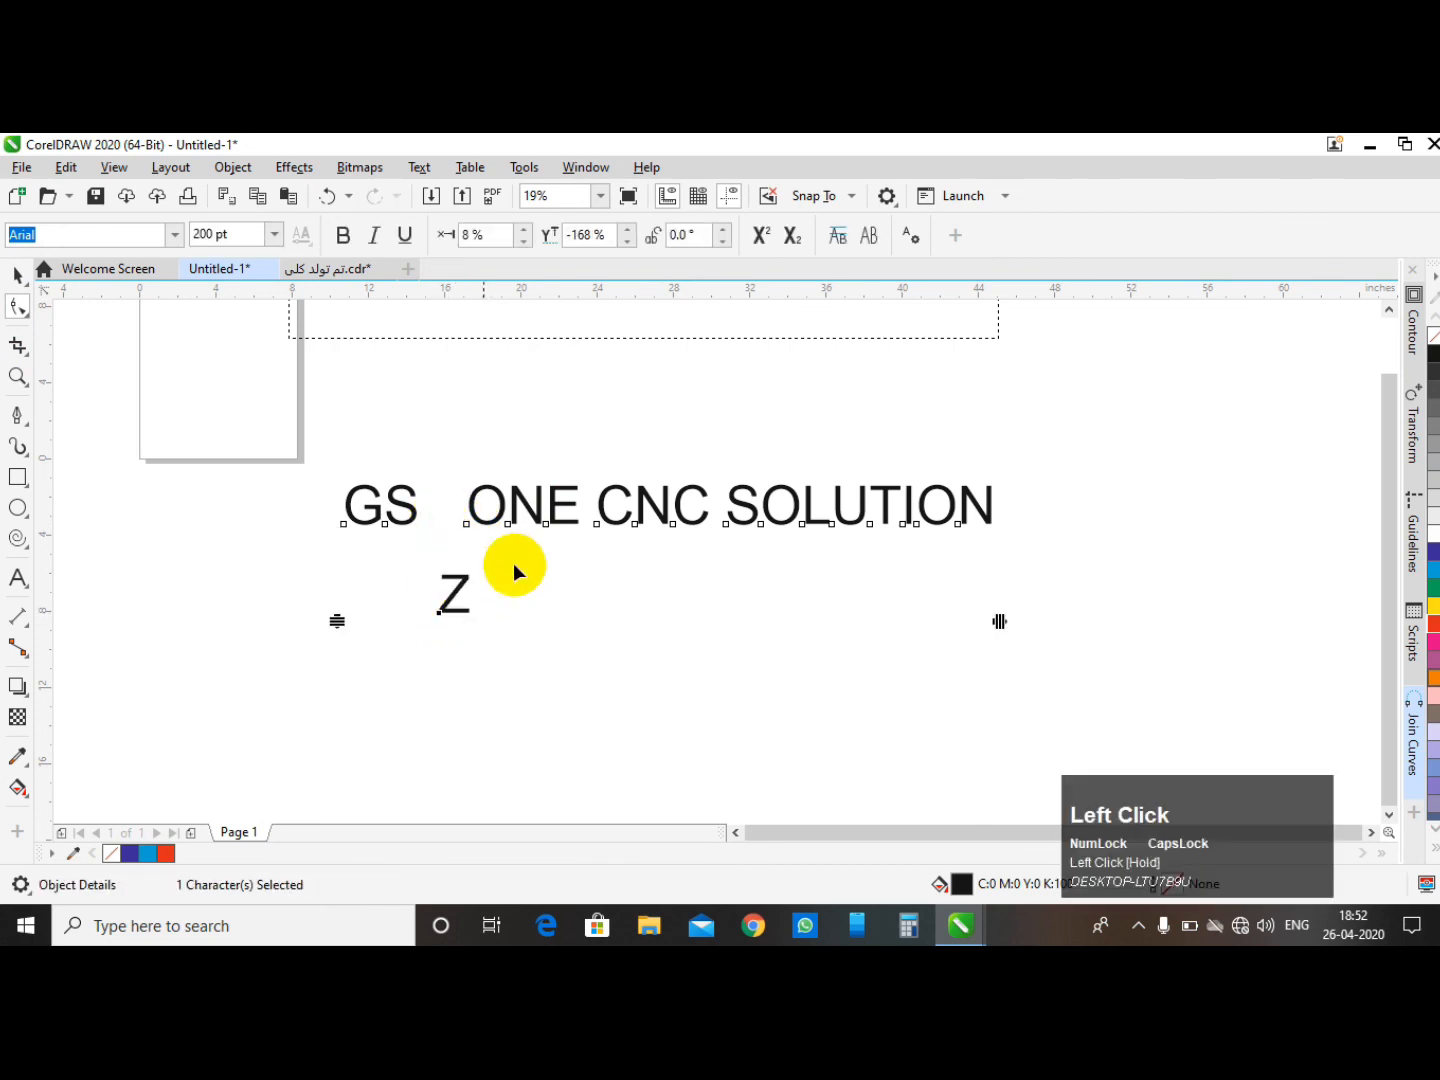
- Shift the letter N of the paragraph text downward with the Shape tool, then undo the move
{"action": "scroll", "coordinate": [813, 586], "scroll_direction": "down", "scroll_amount": 2}
{"action": "scroll", "coordinate": [705, 485], "scroll_direction": "up", "scroll_amount": 2}
{"action": "left_click", "coordinate": [778, 509]}
{"action": "left_click_drag", "start_coordinate": [785, 512], "coordinate": [799, 612]}
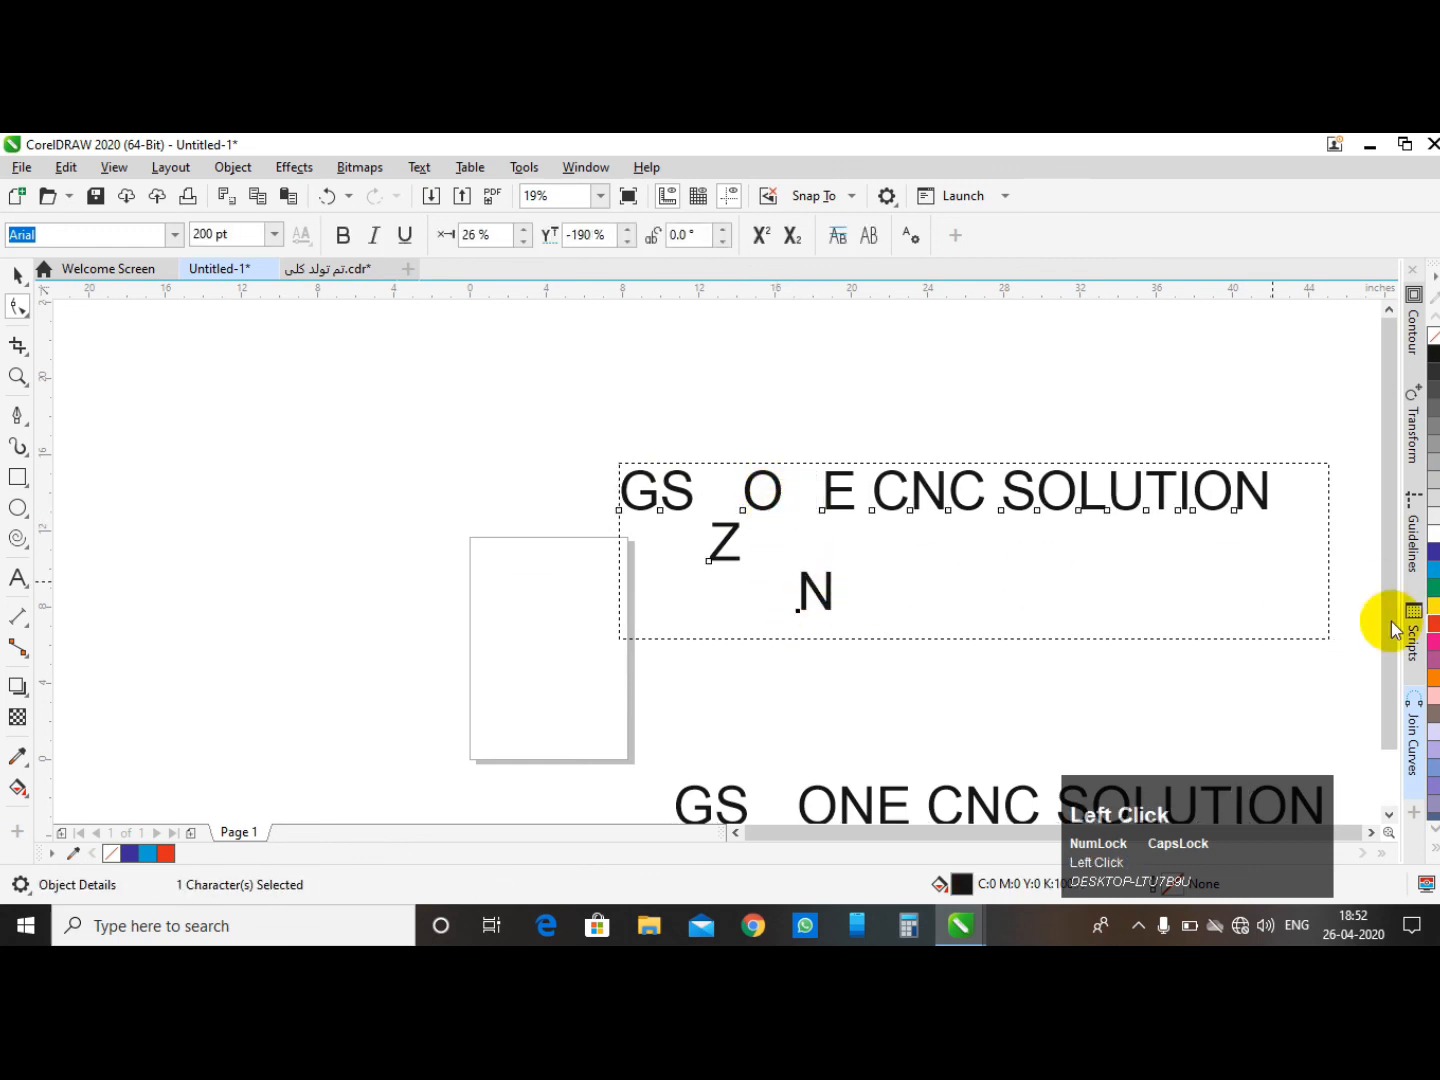
{"action": "key", "text": "ctrl+z"}
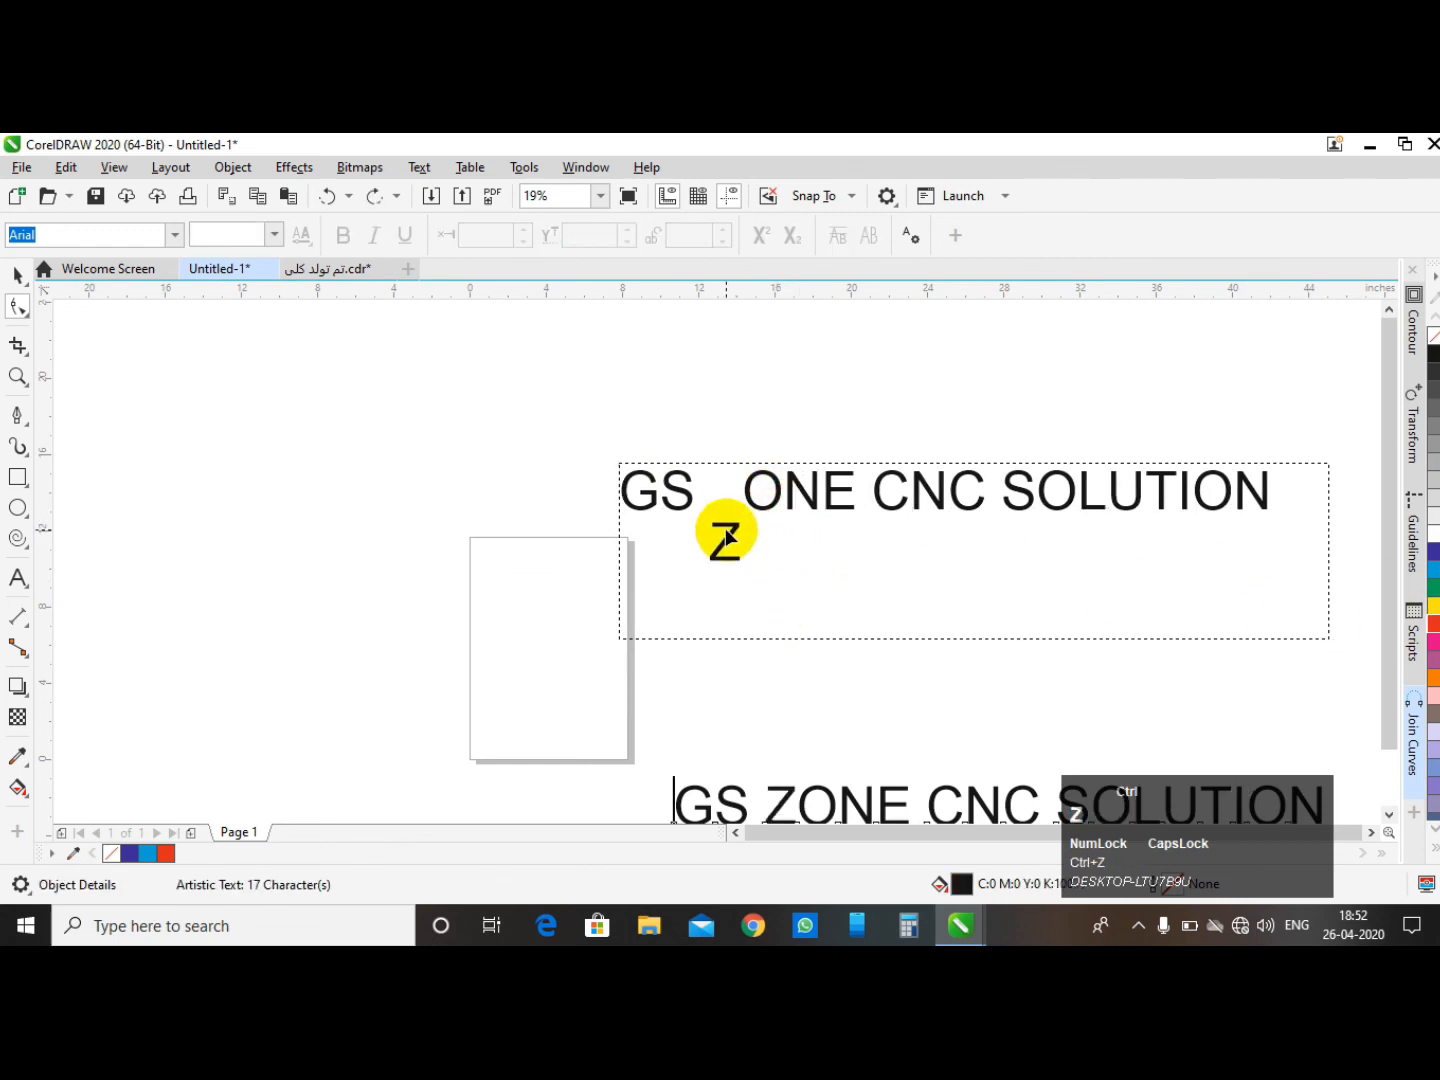
- Increase the paragraph text's character spacing so the letters spread across a wider frame
{"action": "left_click", "coordinate": [17, 274]}
{"action": "scroll", "coordinate": [345, 428], "scroll_direction": "down", "scroll_amount": 2}
{"action": "left_click", "coordinate": [419, 405]}
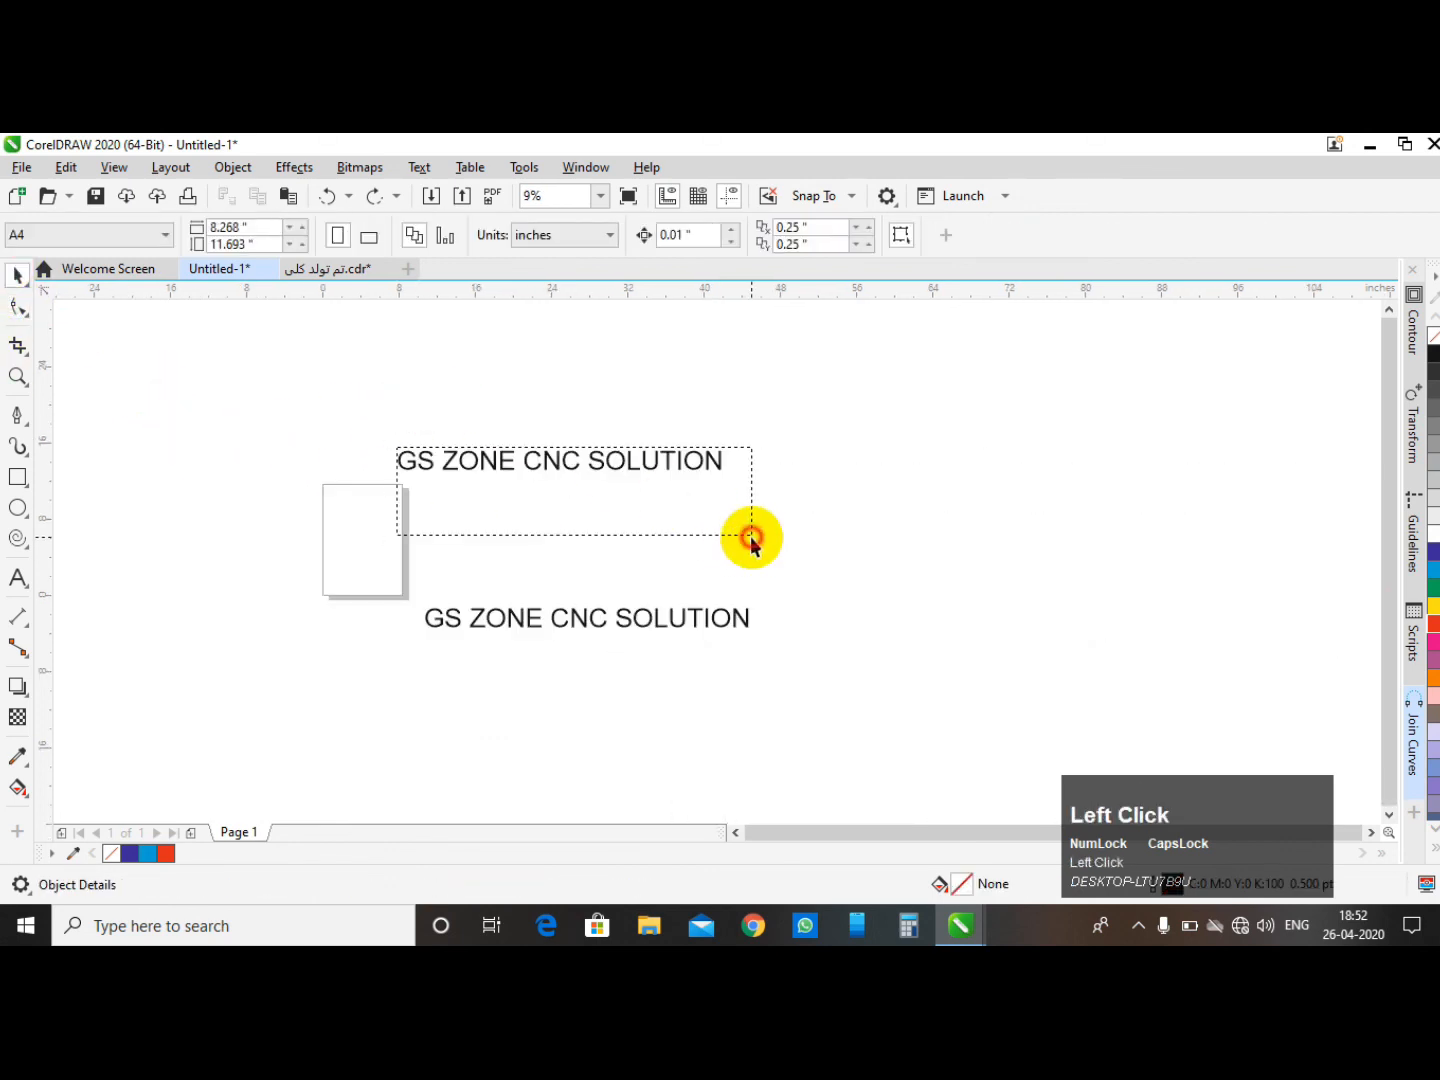
{"action": "scroll", "coordinate": [749, 537], "scroll_direction": "up", "scroll_amount": 2}
{"action": "left_click", "coordinate": [748, 519]}
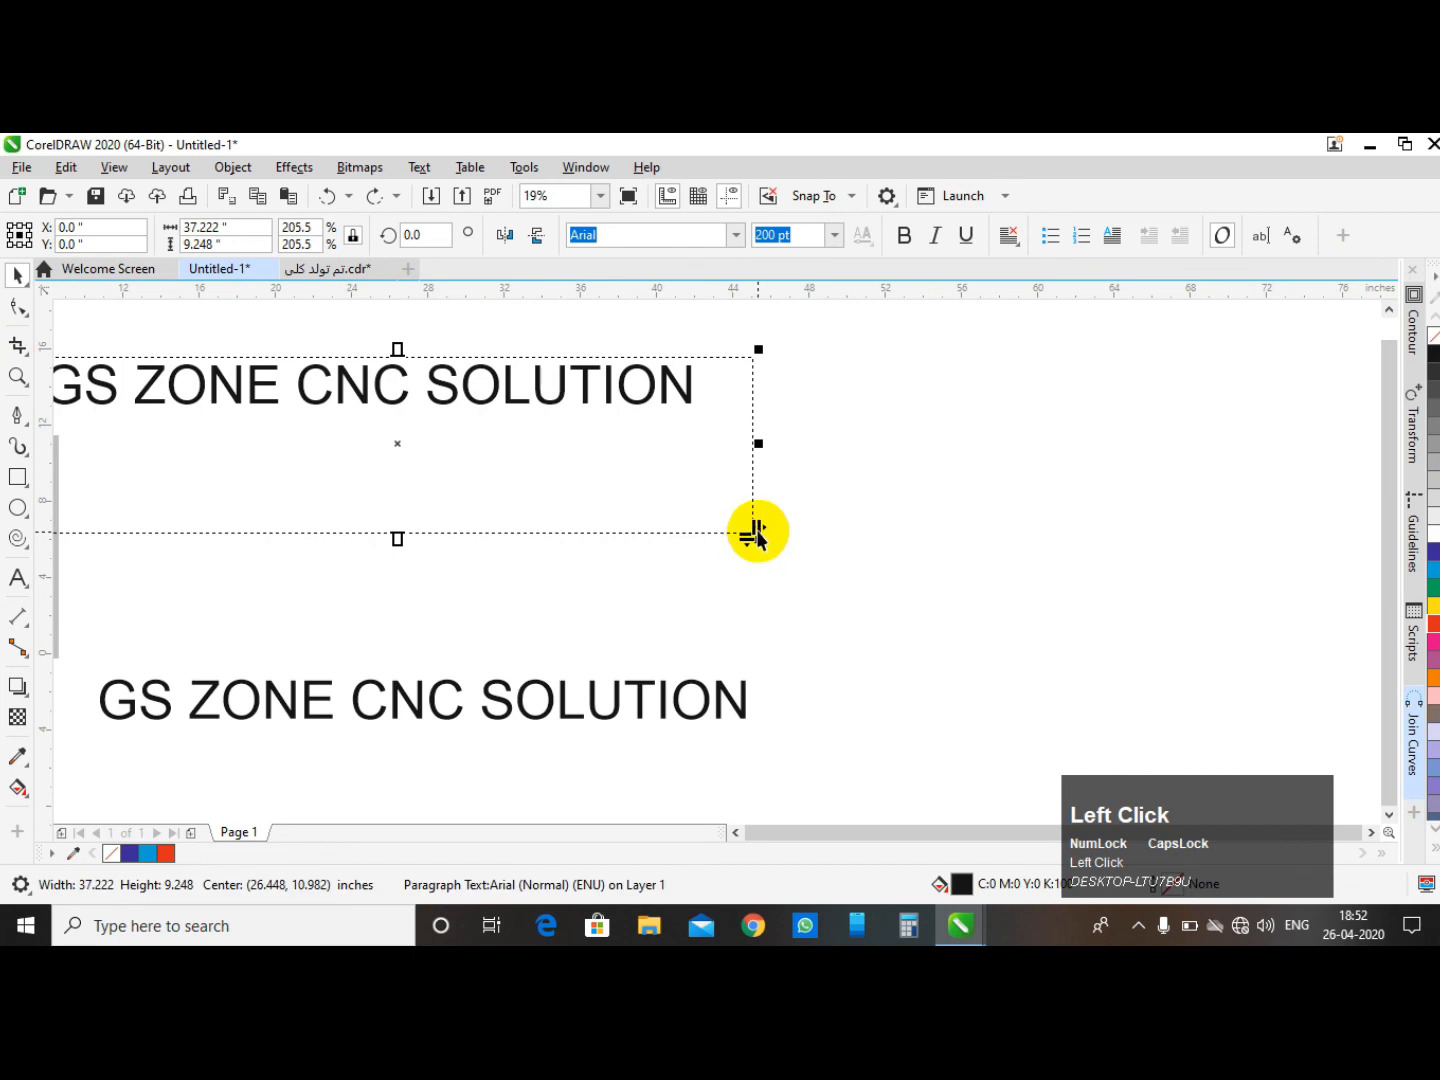
{"action": "left_click_drag", "start_coordinate": [757, 534], "coordinate": [824, 533]}
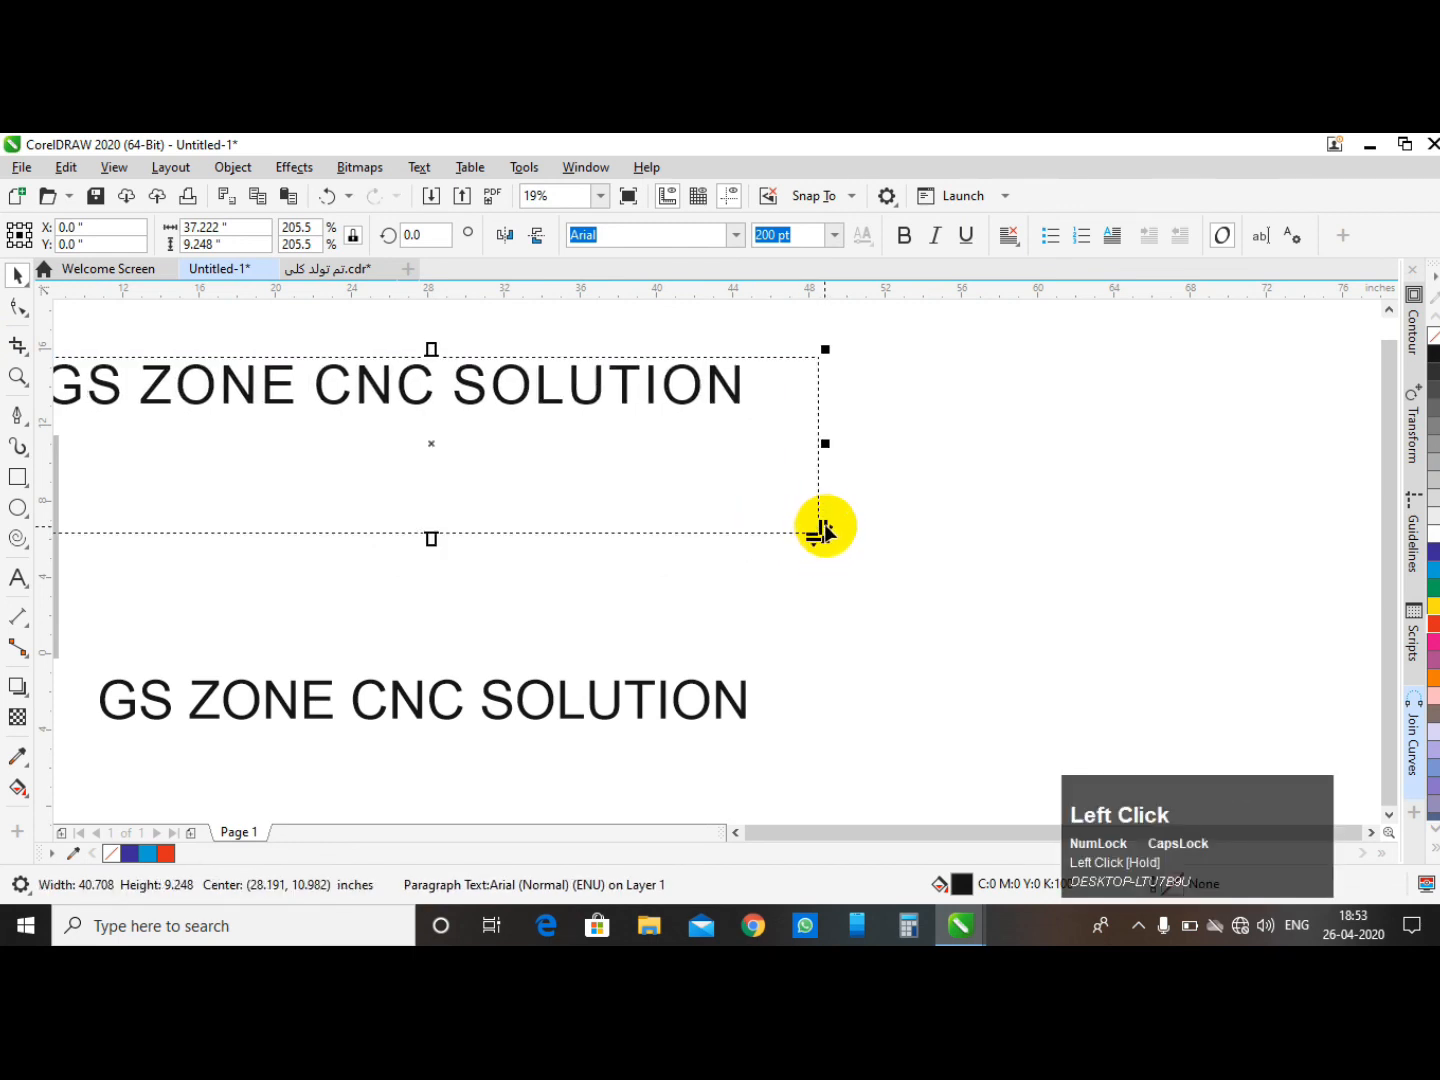
{"action": "left_click_drag", "start_coordinate": [824, 530], "coordinate": [1292, 542]}
{"action": "scroll", "coordinate": [776, 489], "scroll_direction": "down", "scroll_amount": 3}
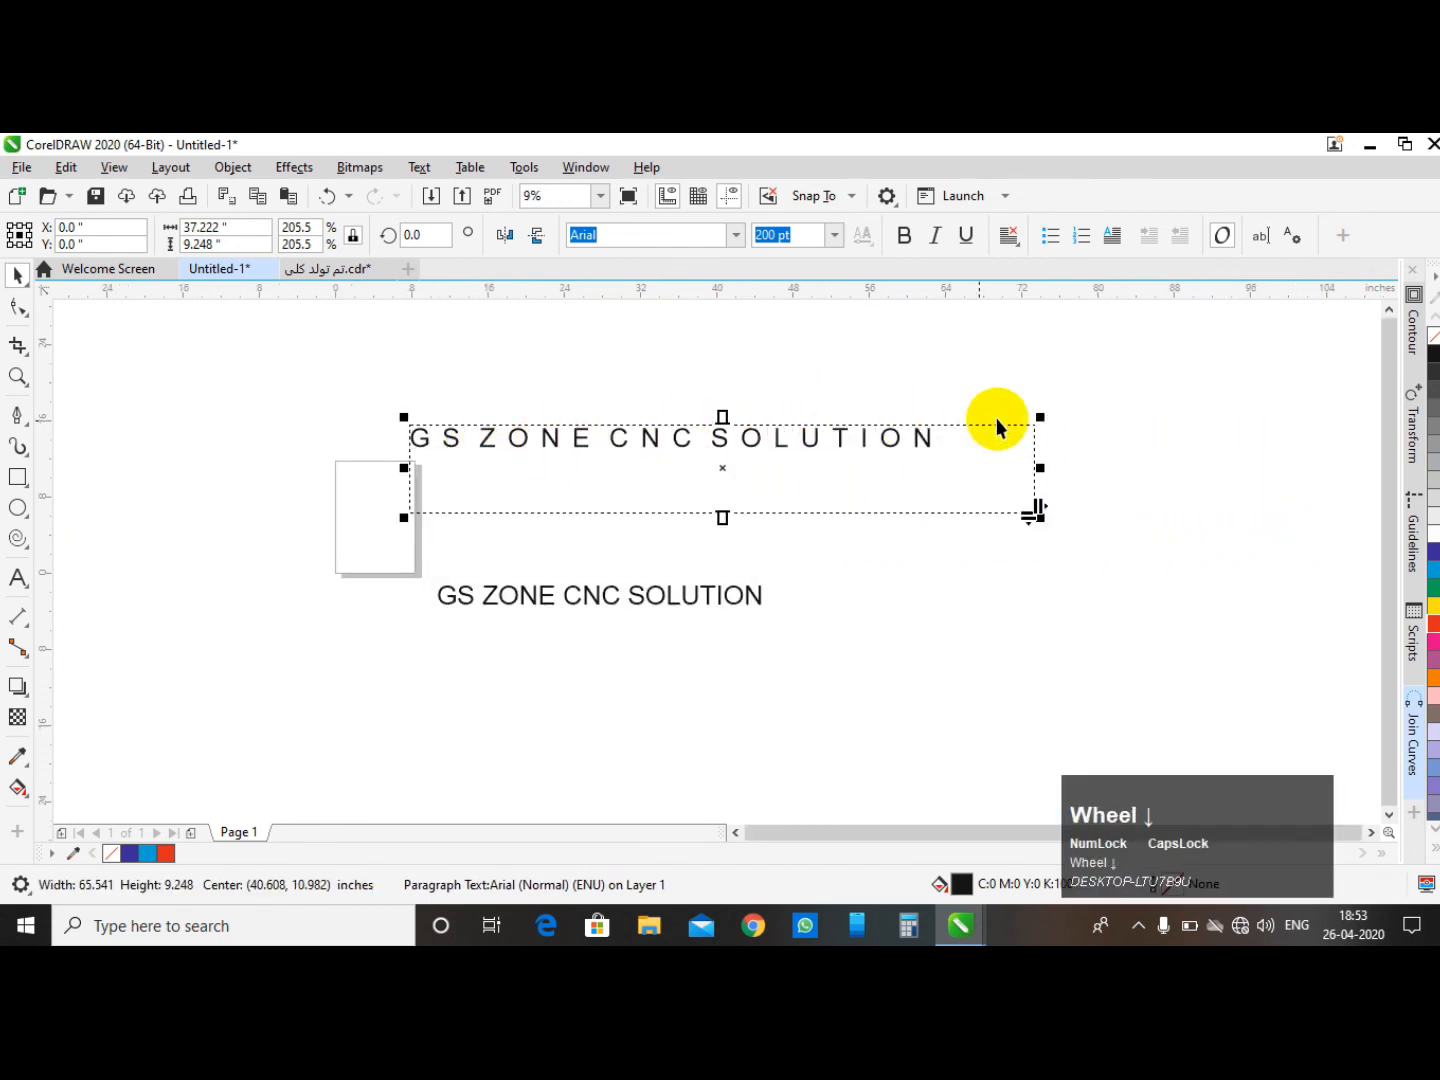
- Scale the artistic text up to about 378 pt
{"action": "left_click", "coordinate": [700, 599]}
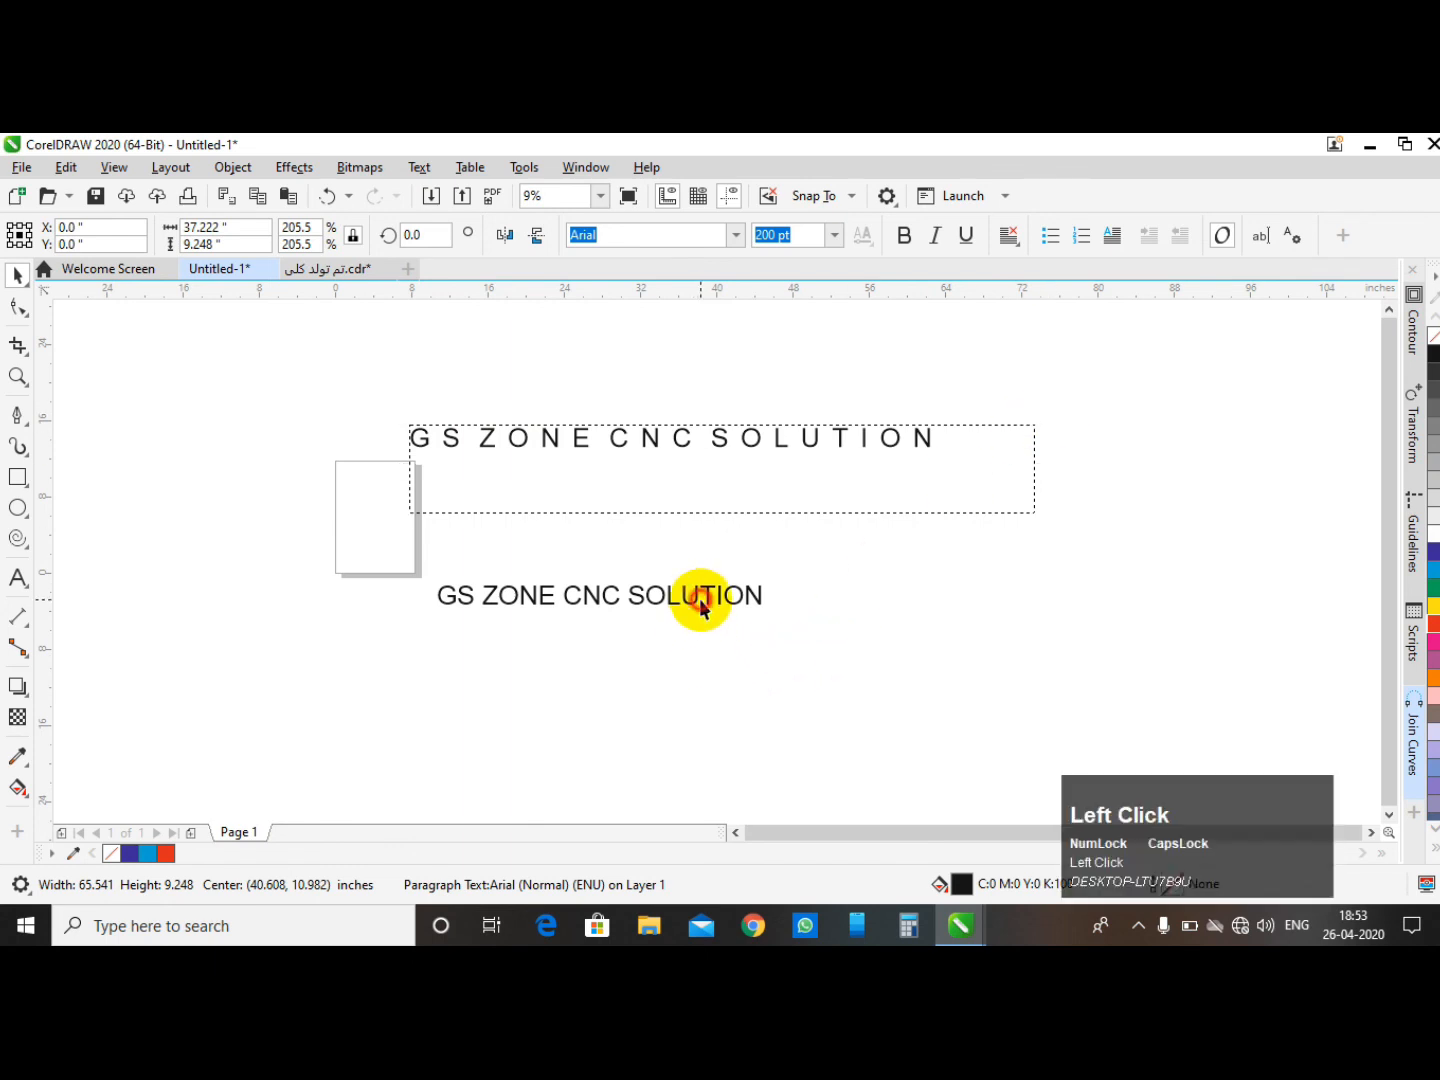
{"action": "left_click", "coordinate": [751, 596]}
{"action": "left_click_drag", "start_coordinate": [774, 616], "coordinate": [1062, 698]}
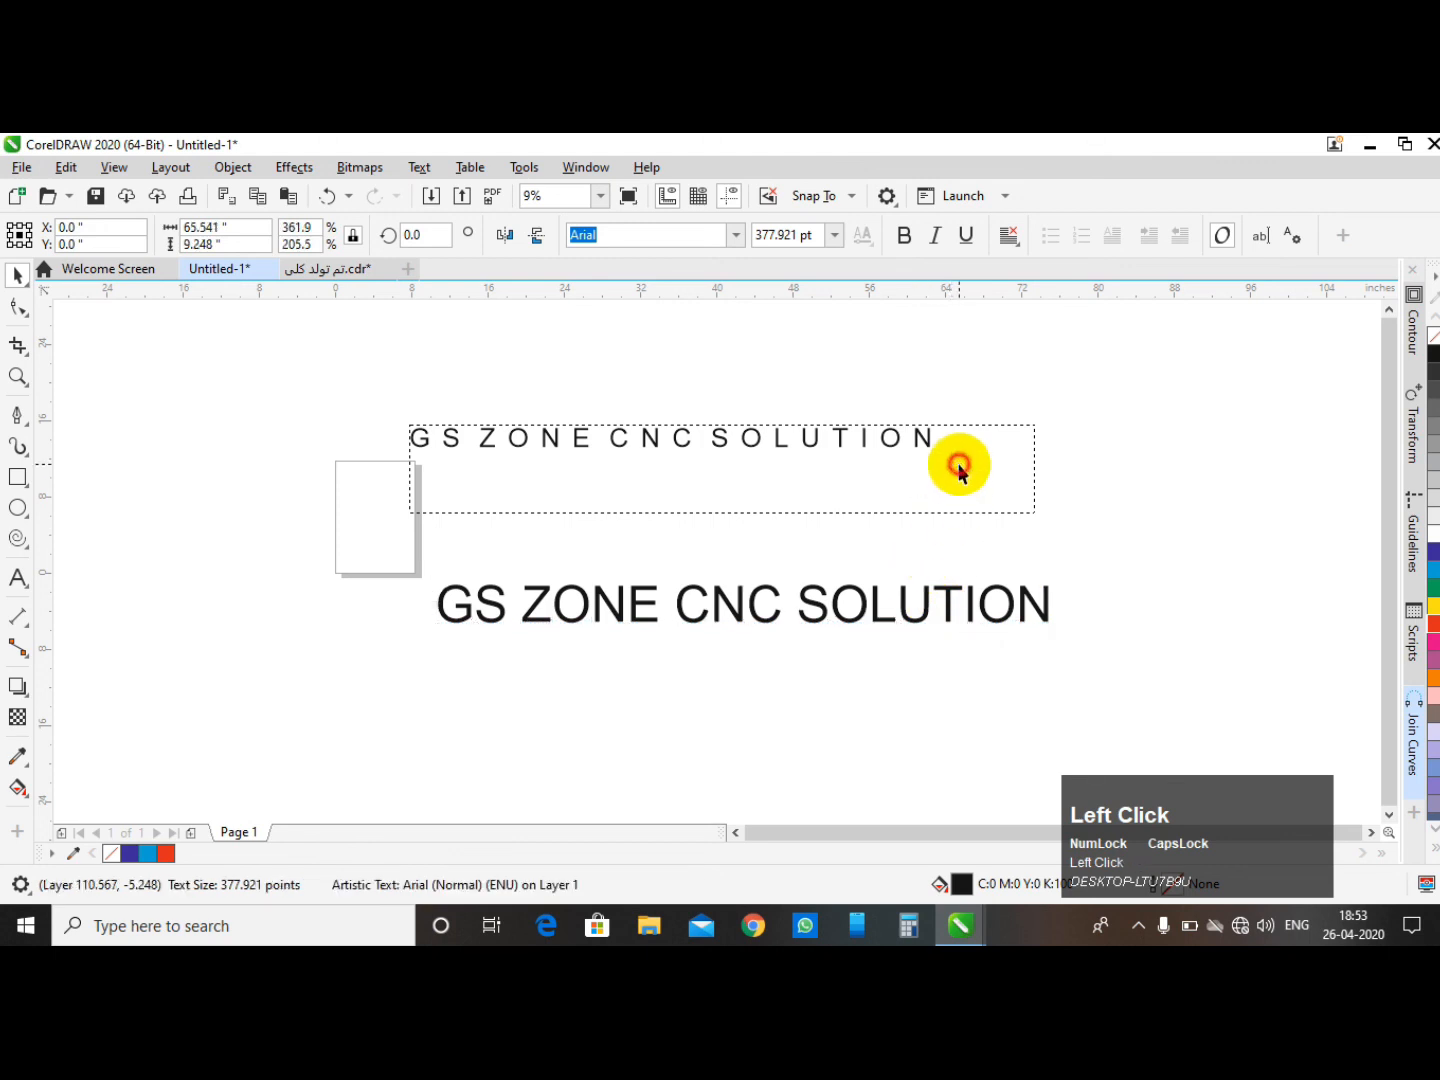
{"action": "left_click", "coordinate": [931, 440]}
{"action": "left_click", "coordinate": [1014, 387]}
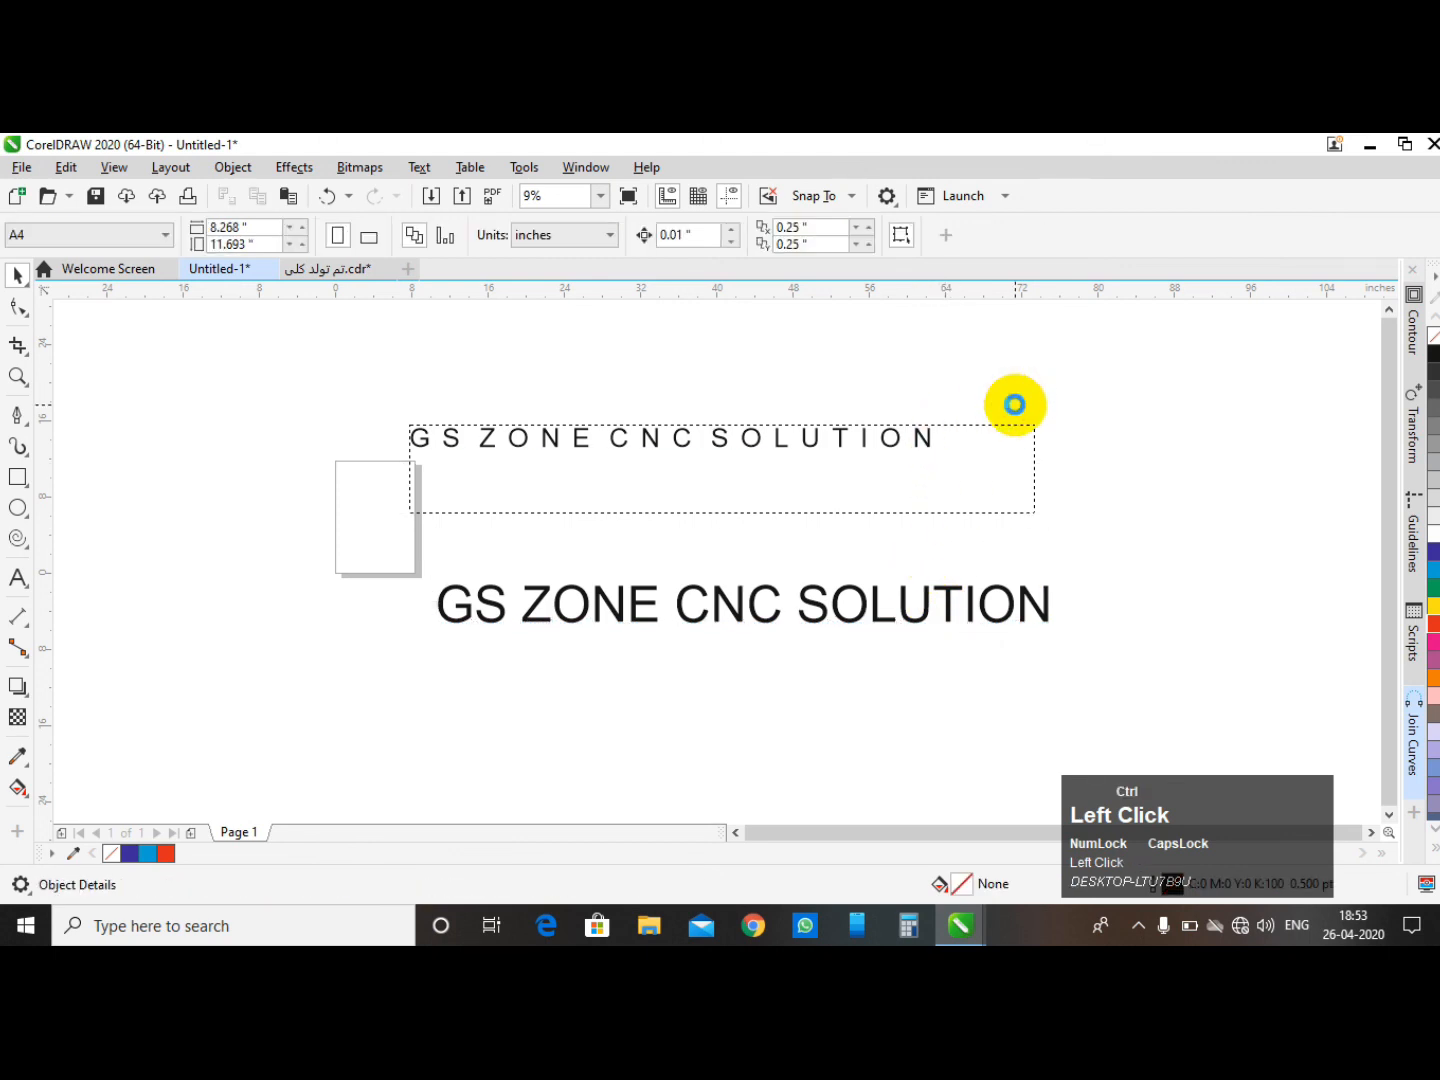
- Undo the last four changes and redo them again
{"action": "key", "text": "ctrl+z"}
{"action": "key", "text": "ctrl+z"}
{"action": "key", "text": "ctrl+z"}
{"action": "key", "text": "ctrl+z"}
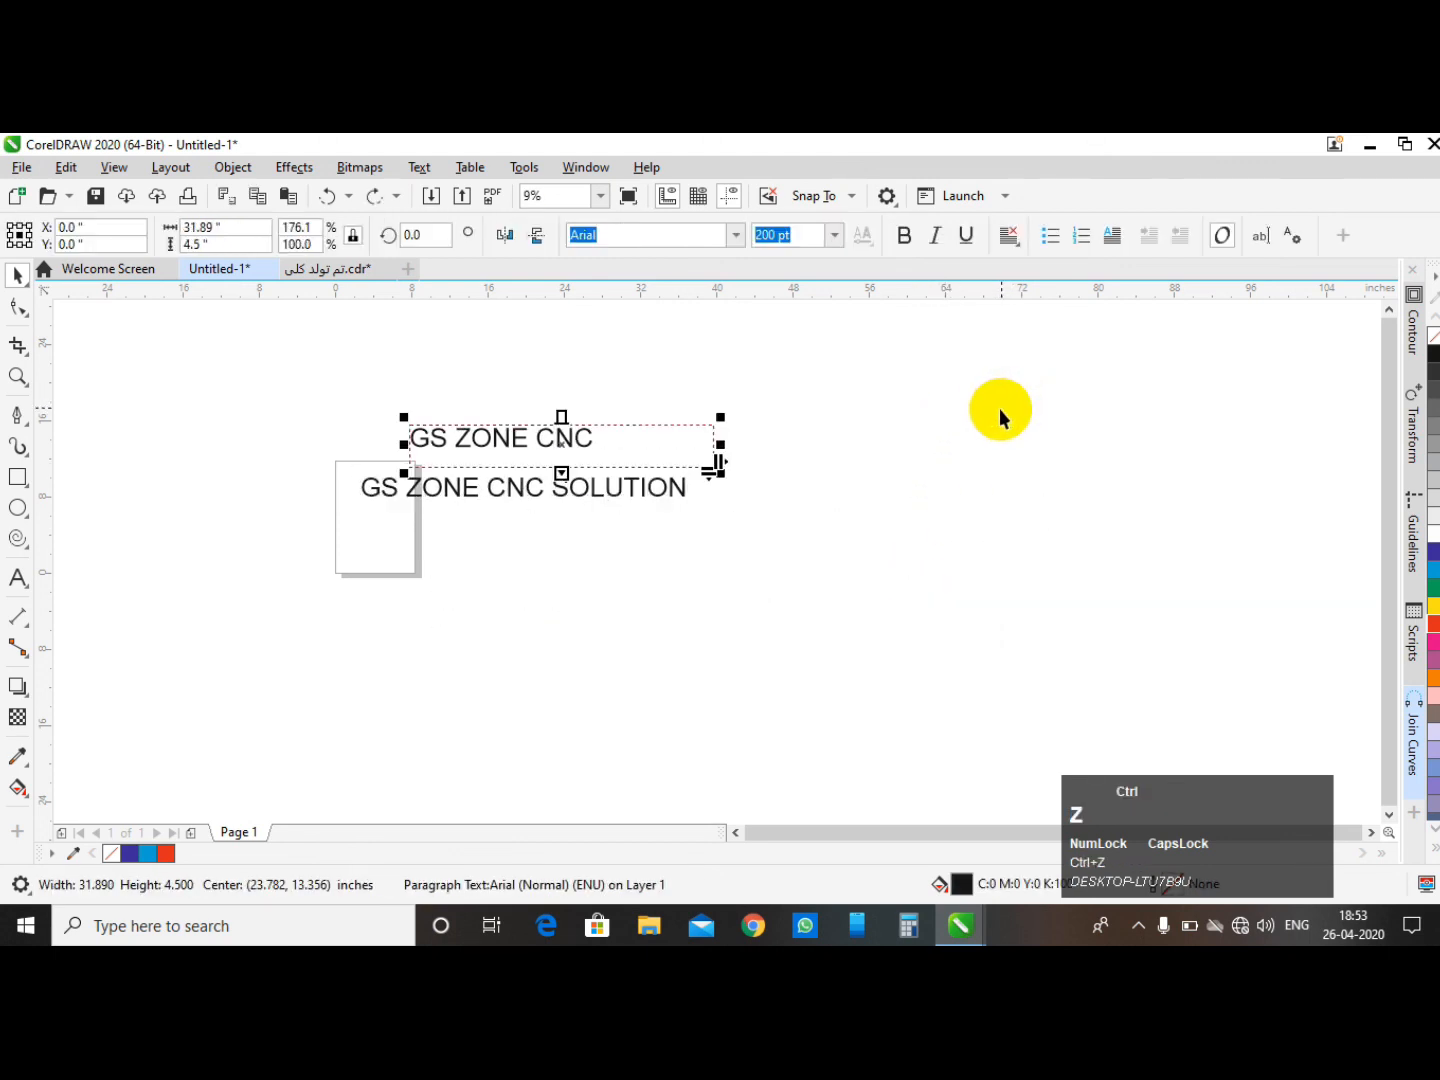
{"action": "left_click", "coordinate": [370, 196]}
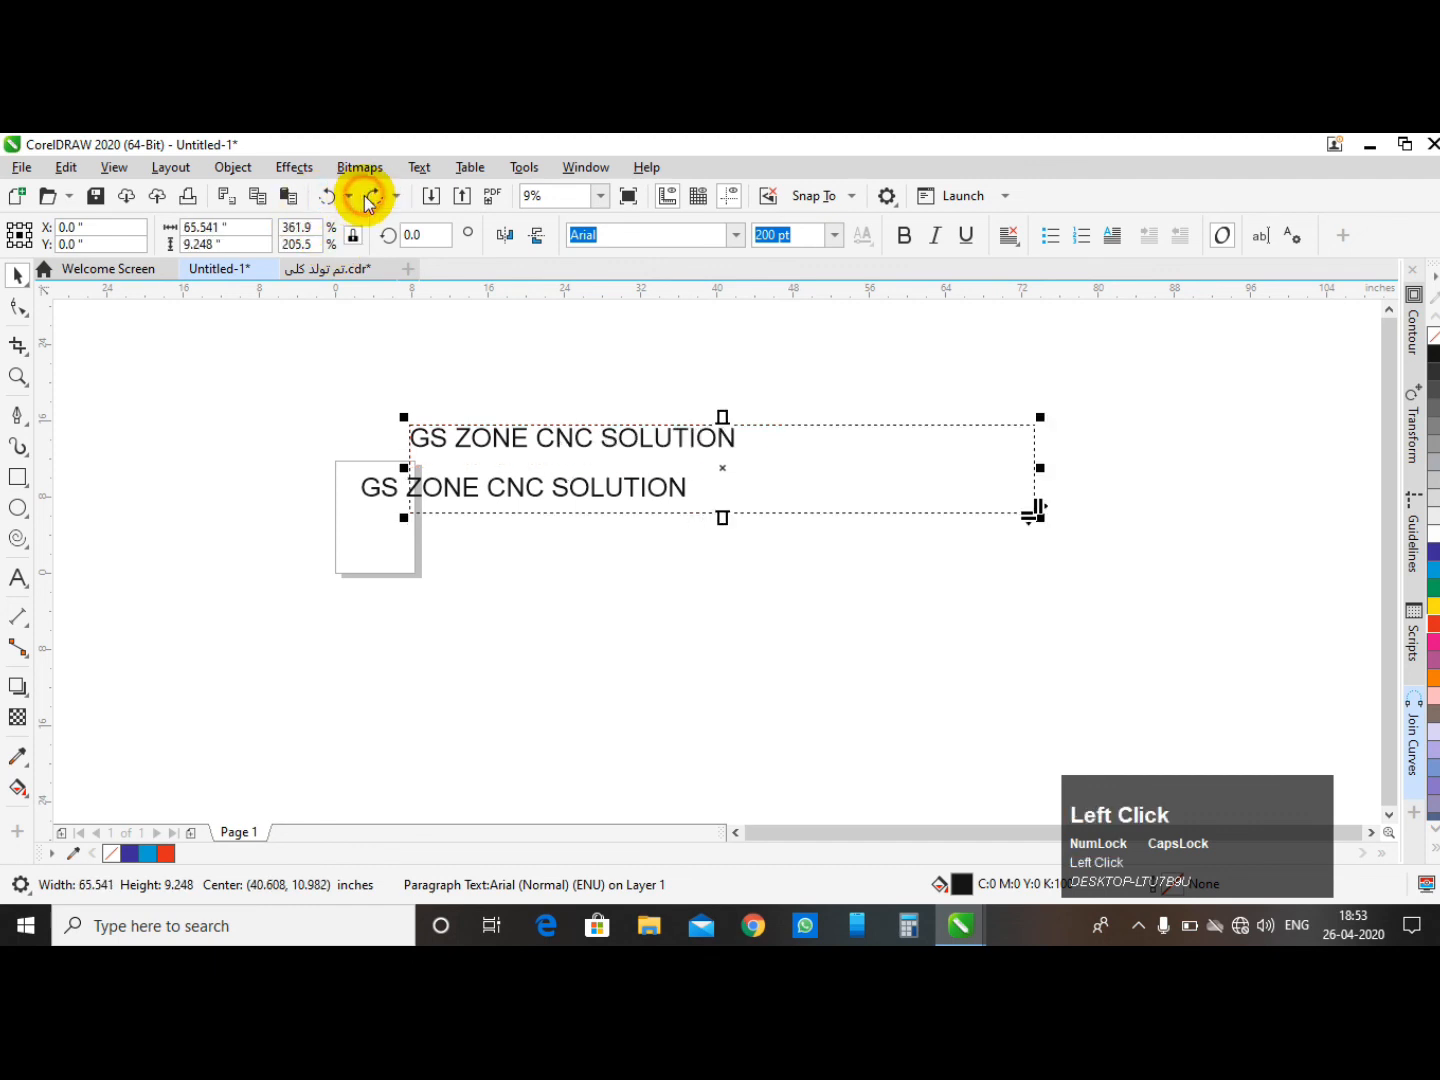
{"action": "left_click", "coordinate": [369, 198]}
{"action": "left_click", "coordinate": [369, 198]}
{"action": "left_click", "coordinate": [369, 198]}
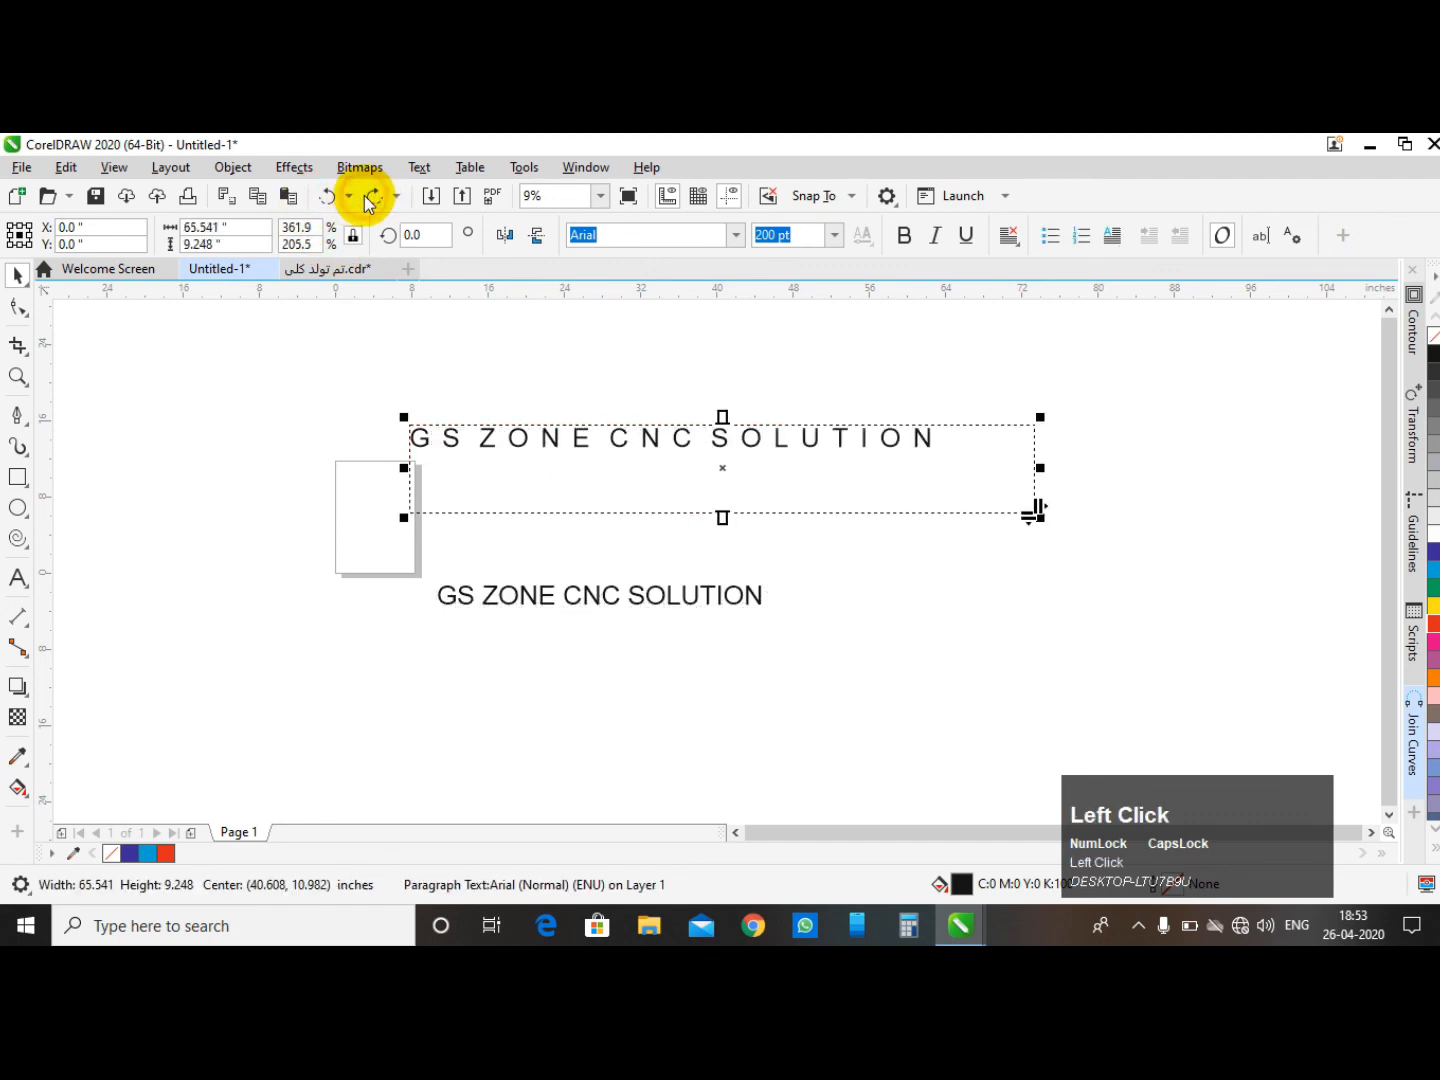
- Undo the character spacing increase, then widen the paragraph text's word spacing so its frame reaches about 84 inches
{"action": "key", "text": "ctrl+z"}
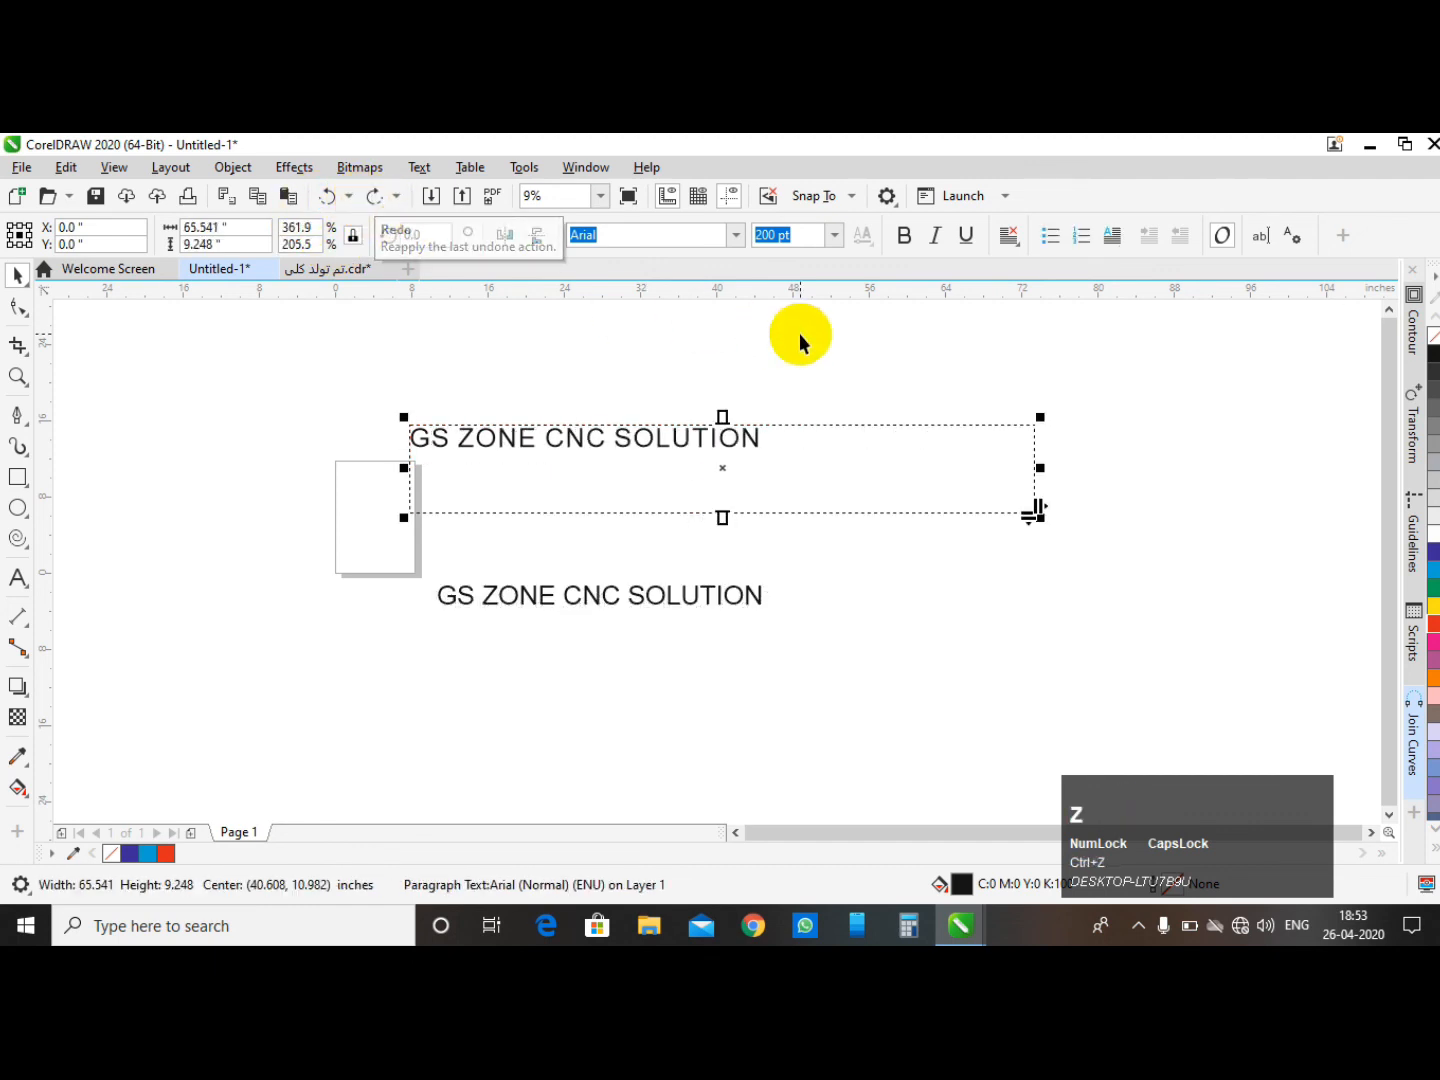
{"action": "left_click", "coordinate": [862, 472]}
{"action": "left_click", "coordinate": [861, 472]}
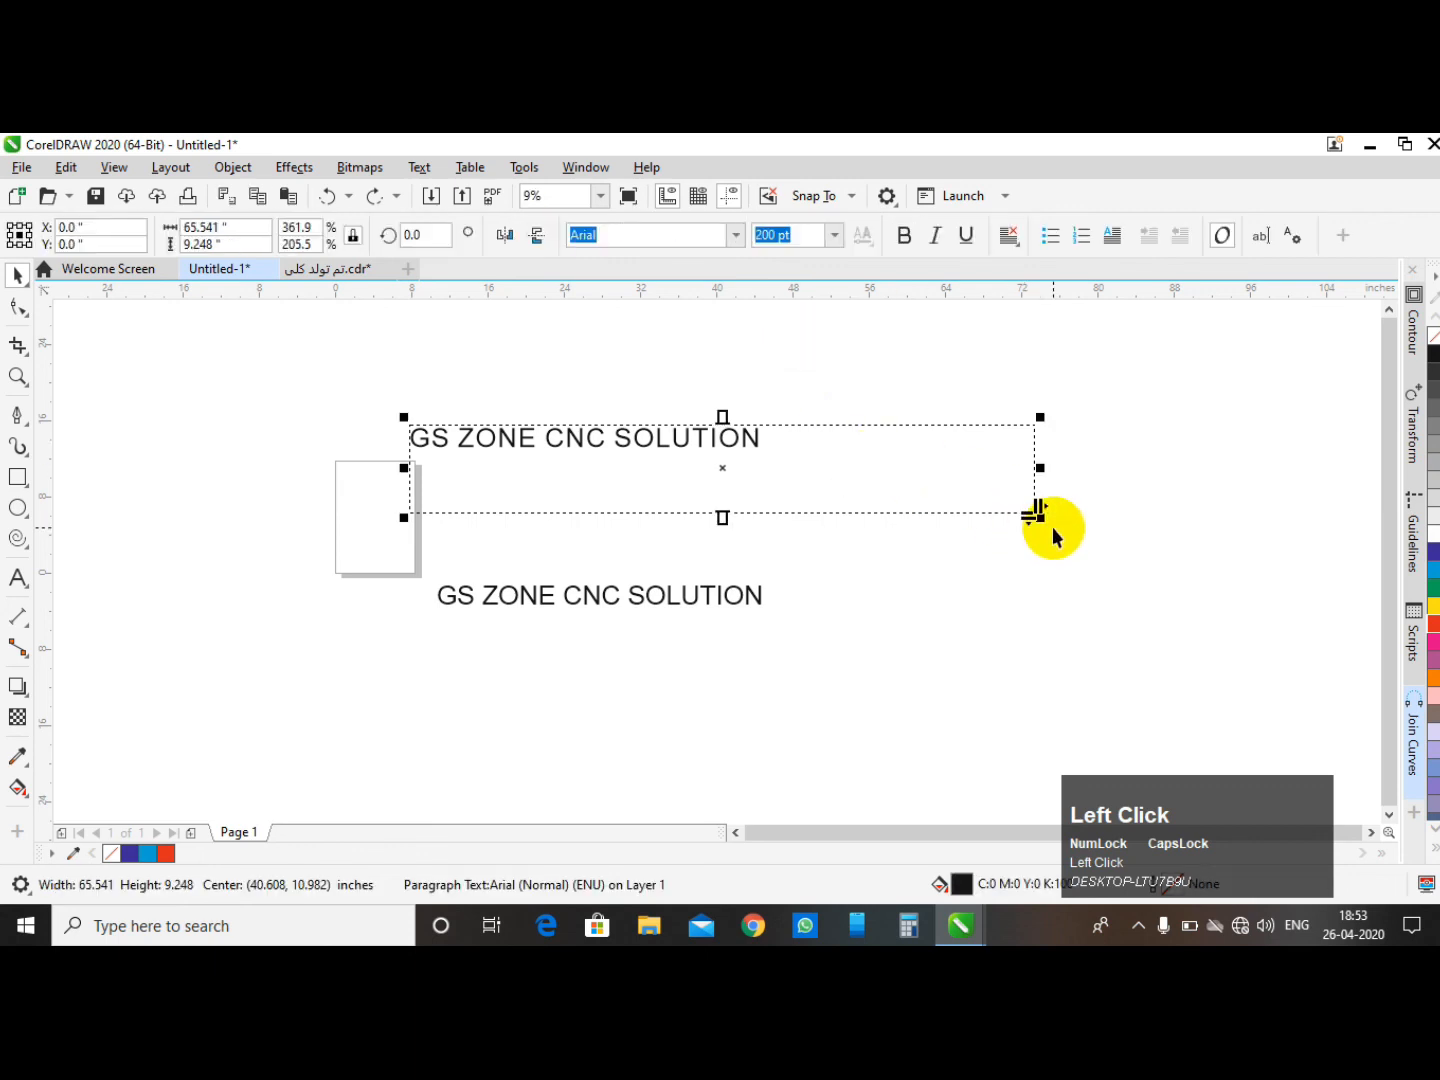
{"action": "left_click_drag", "start_coordinate": [1043, 506], "coordinate": [1211, 512]}
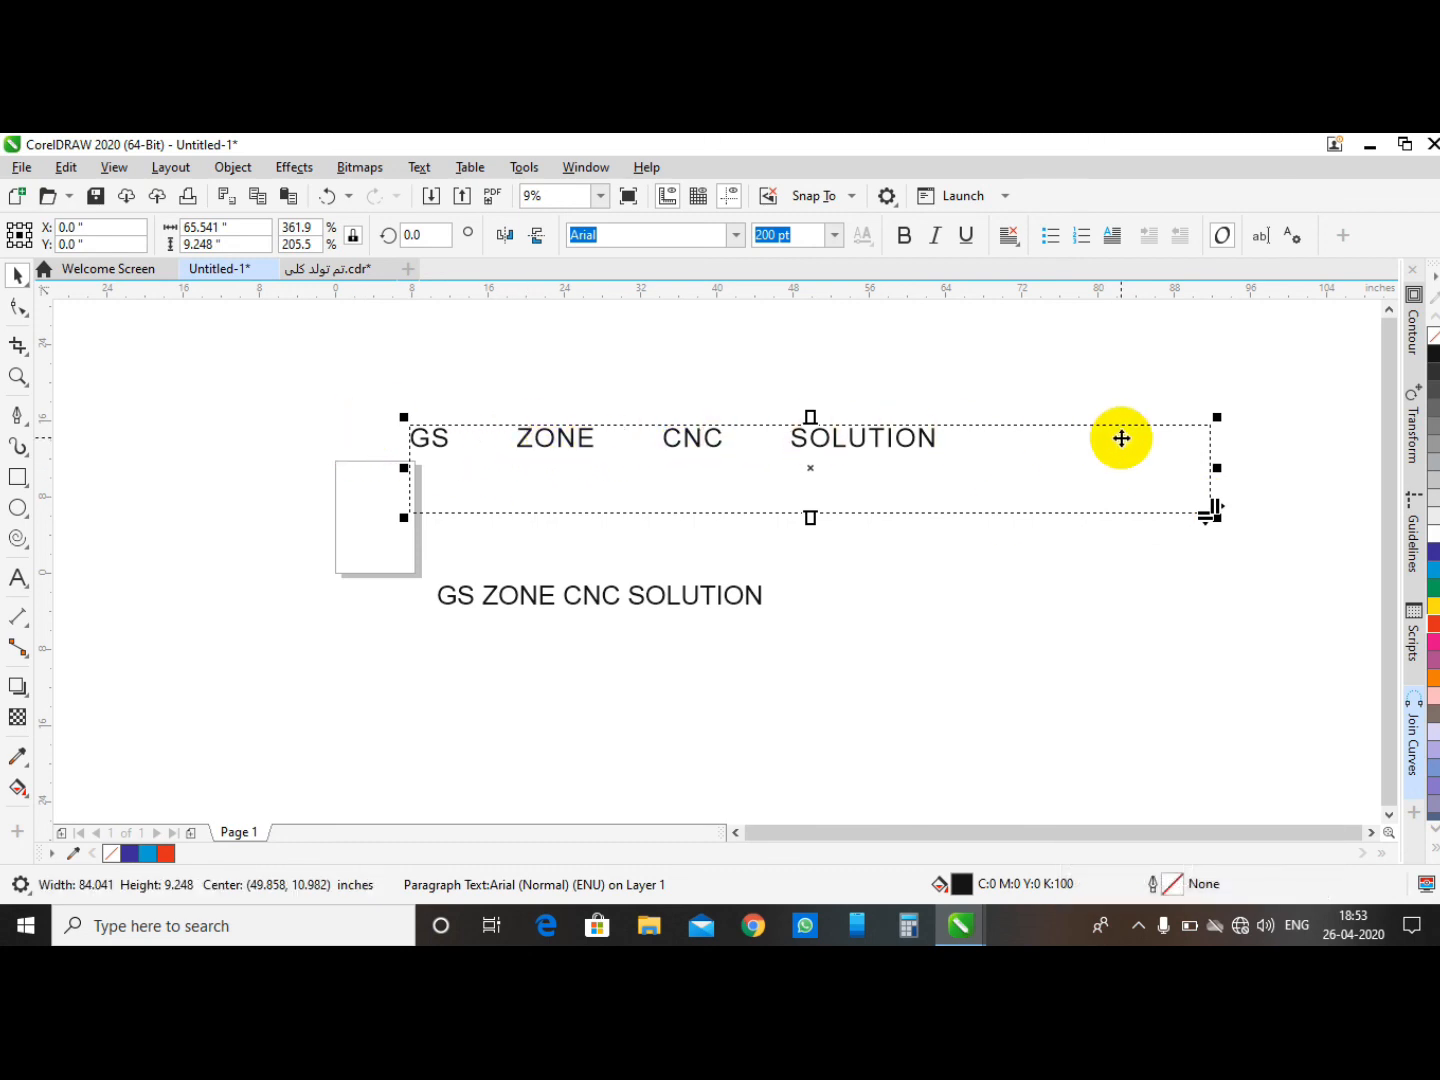
- Delete both the paragraph and artistic text objects from the page, then pick the Shape tool
{"action": "left_click", "coordinate": [692, 405], "text": "shift"}
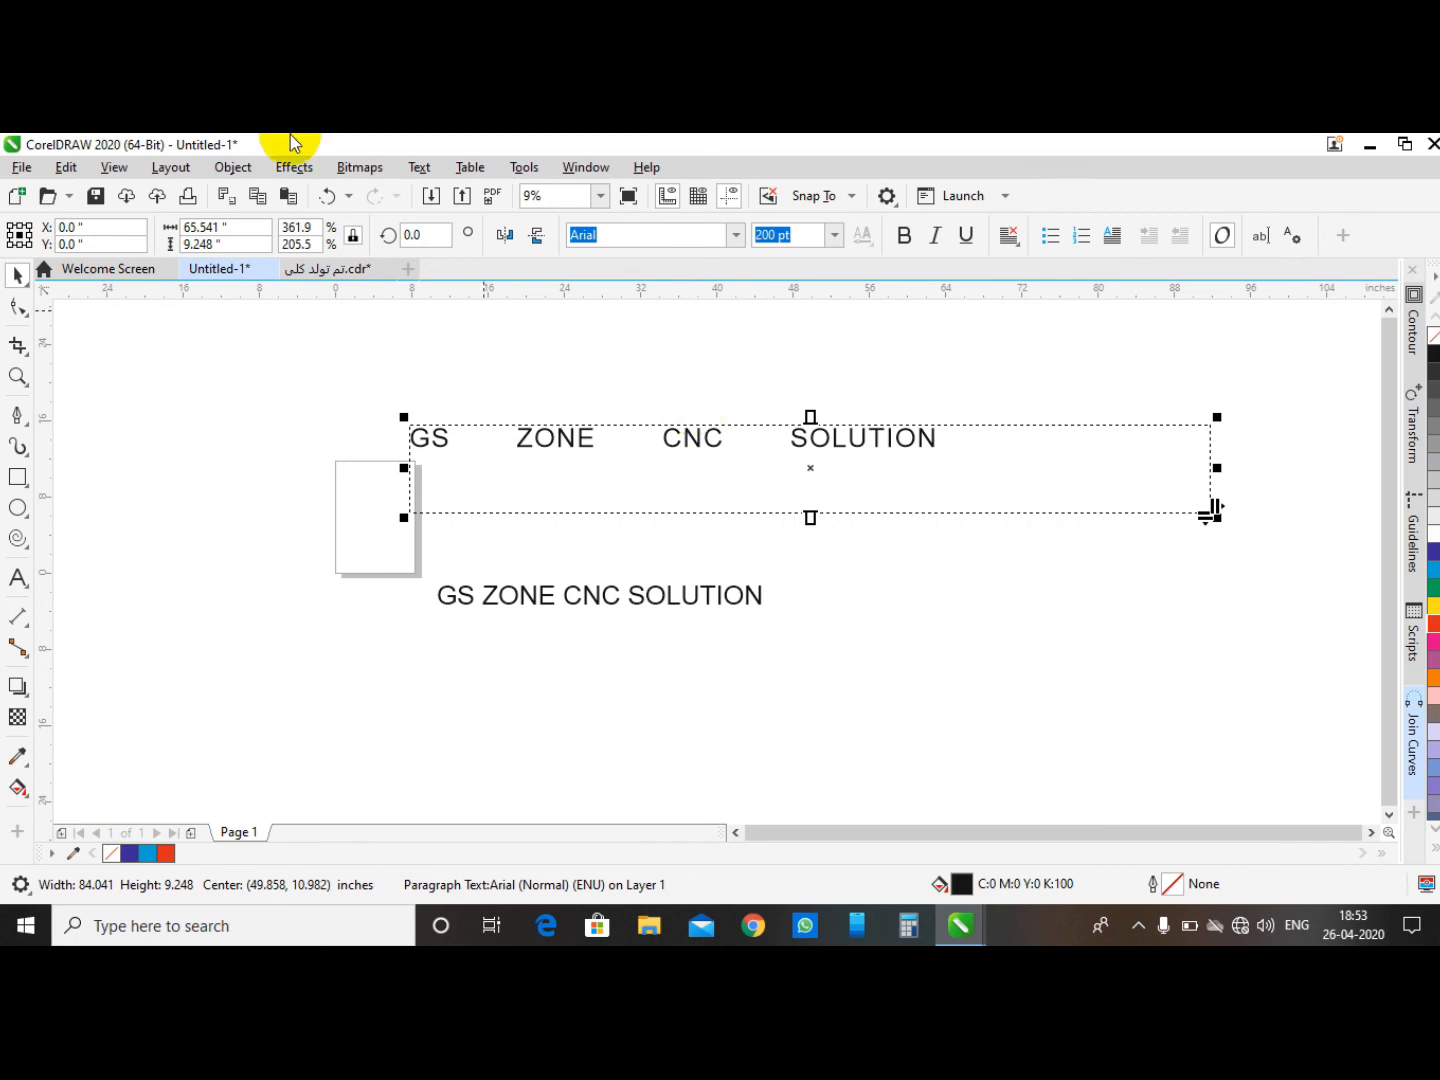
{"action": "scroll", "coordinate": [378, 400], "scroll_direction": "down", "scroll_amount": 2}
{"action": "left_click", "coordinate": [265, 335]}
{"action": "left_click_drag", "start_coordinate": [302, 366], "coordinate": [946, 604]}
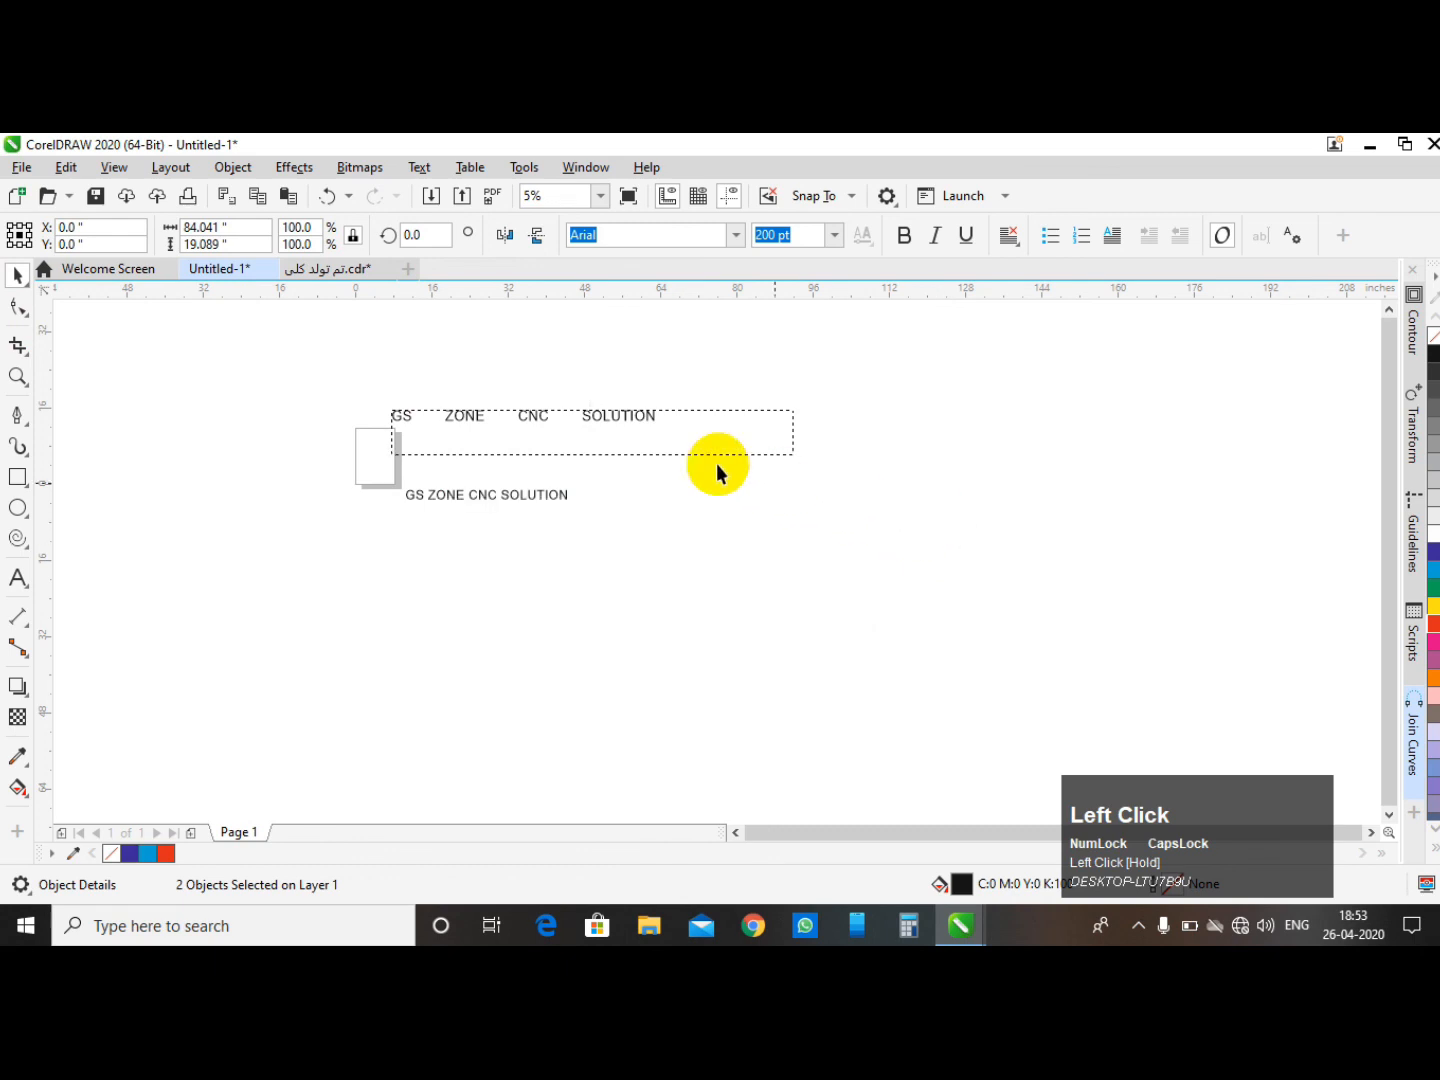
{"action": "key", "text": "Delete"}
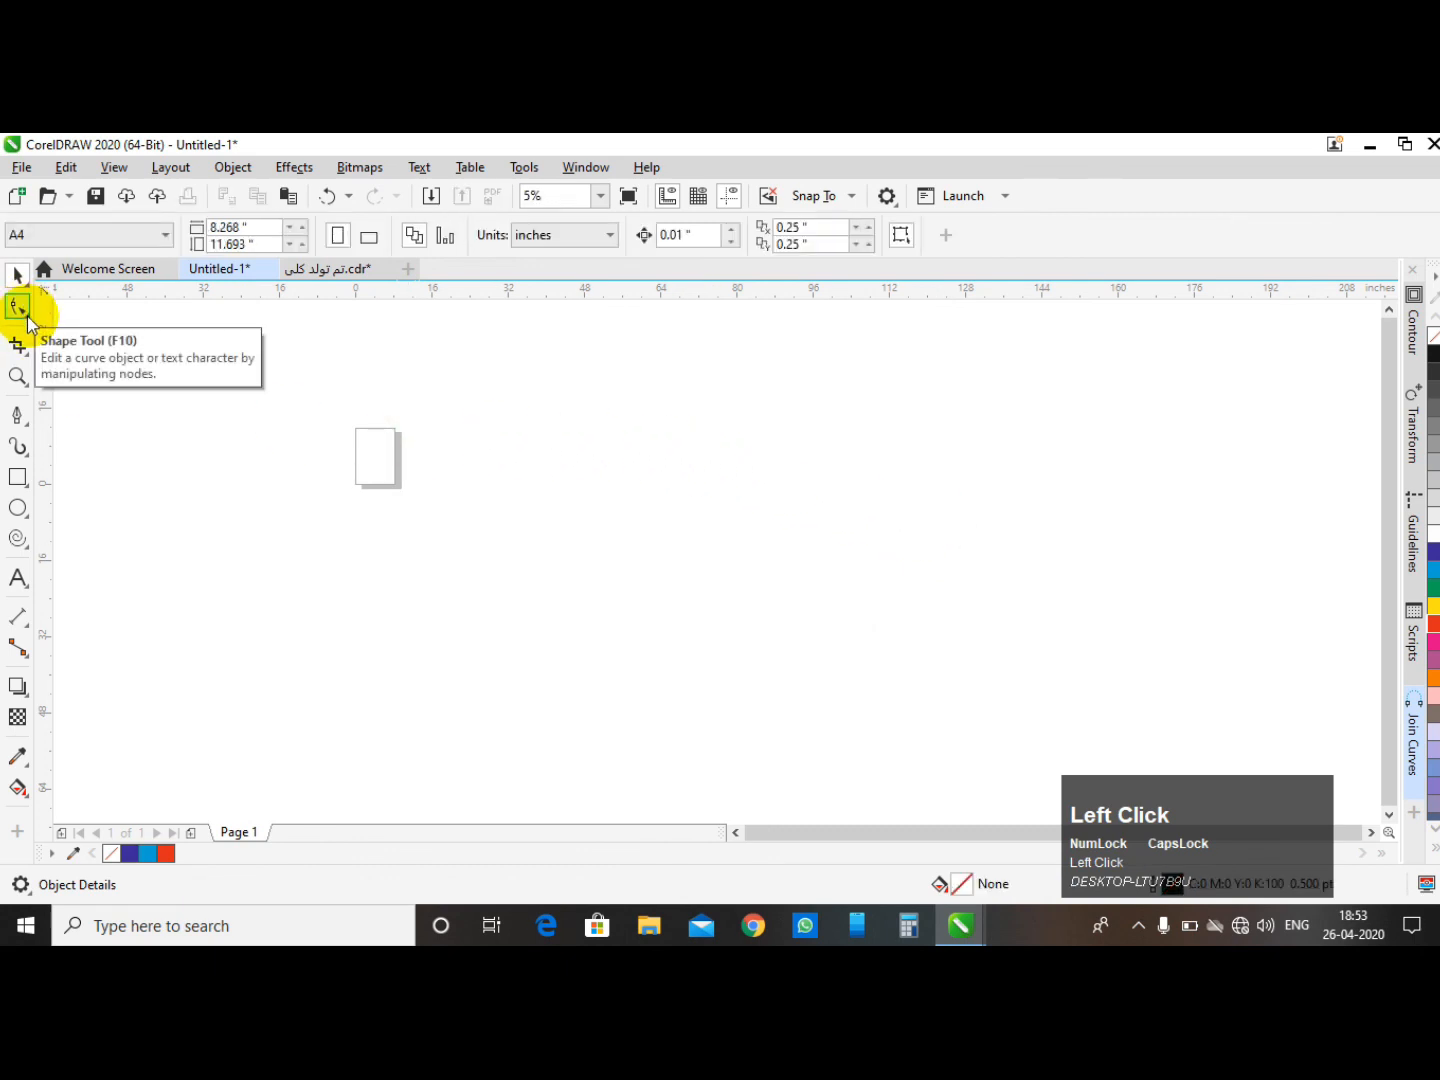
{"action": "left_click", "coordinate": [29, 318]}
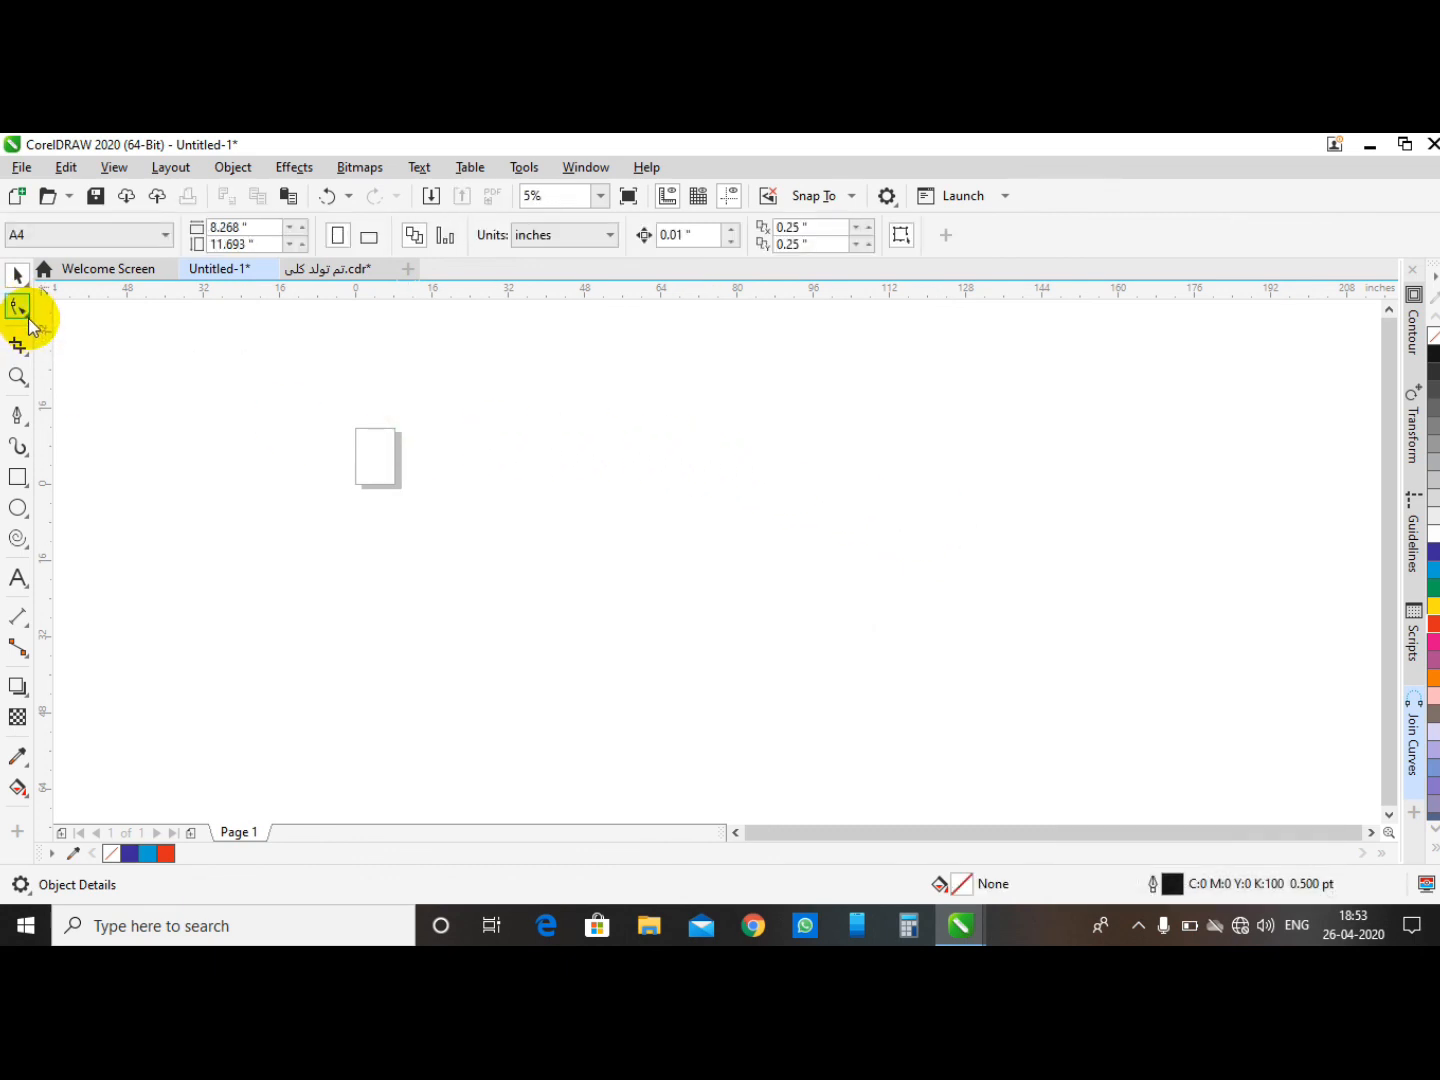